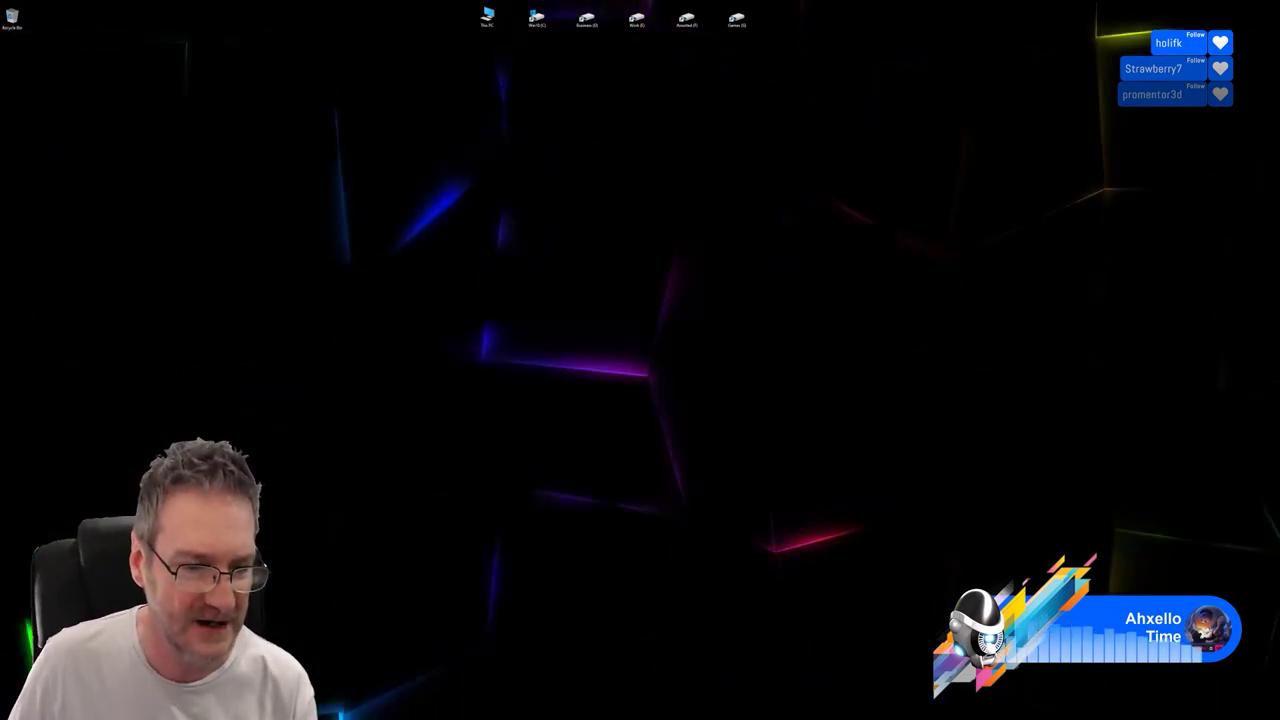
Switch to 3ds Max and turn on the vertex channel display for the hand mirror object to inspect its vertex colours.
{"action": "key", "text": "alt+Tab"}
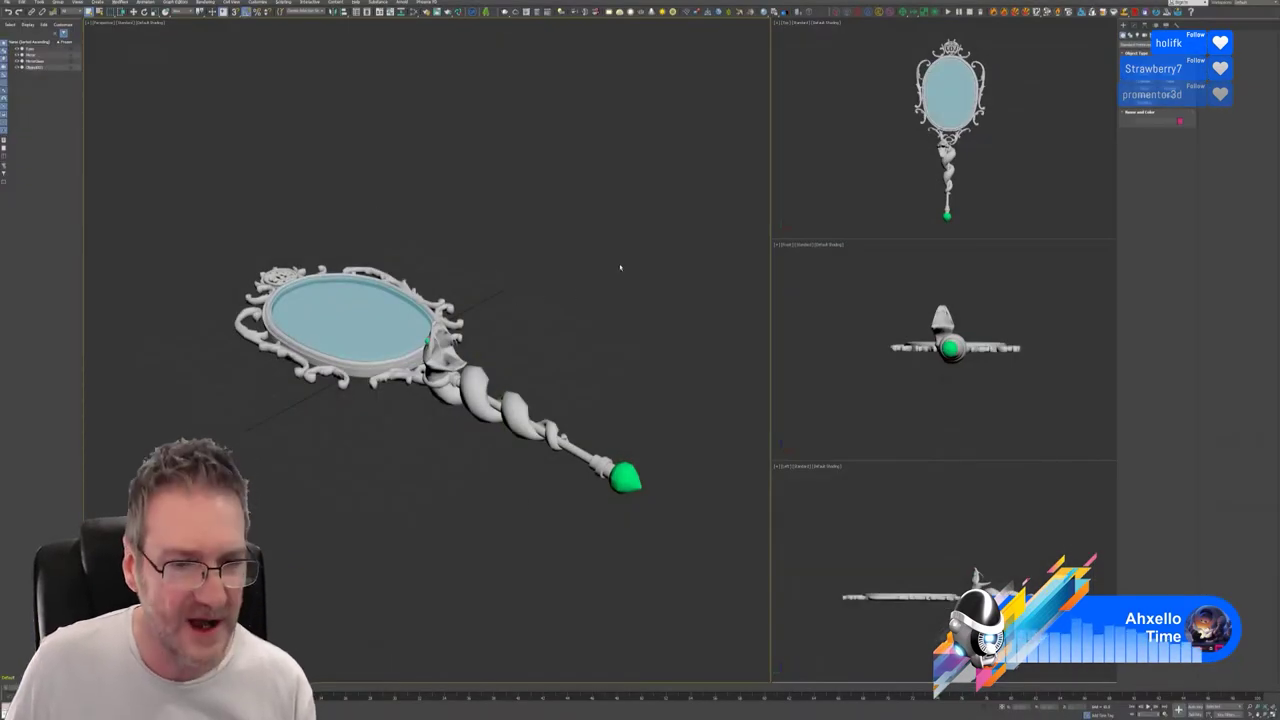
{"action": "middle_click_drag", "start_coordinate": [620, 267], "coordinate": [607, 289], "text": "alt"}
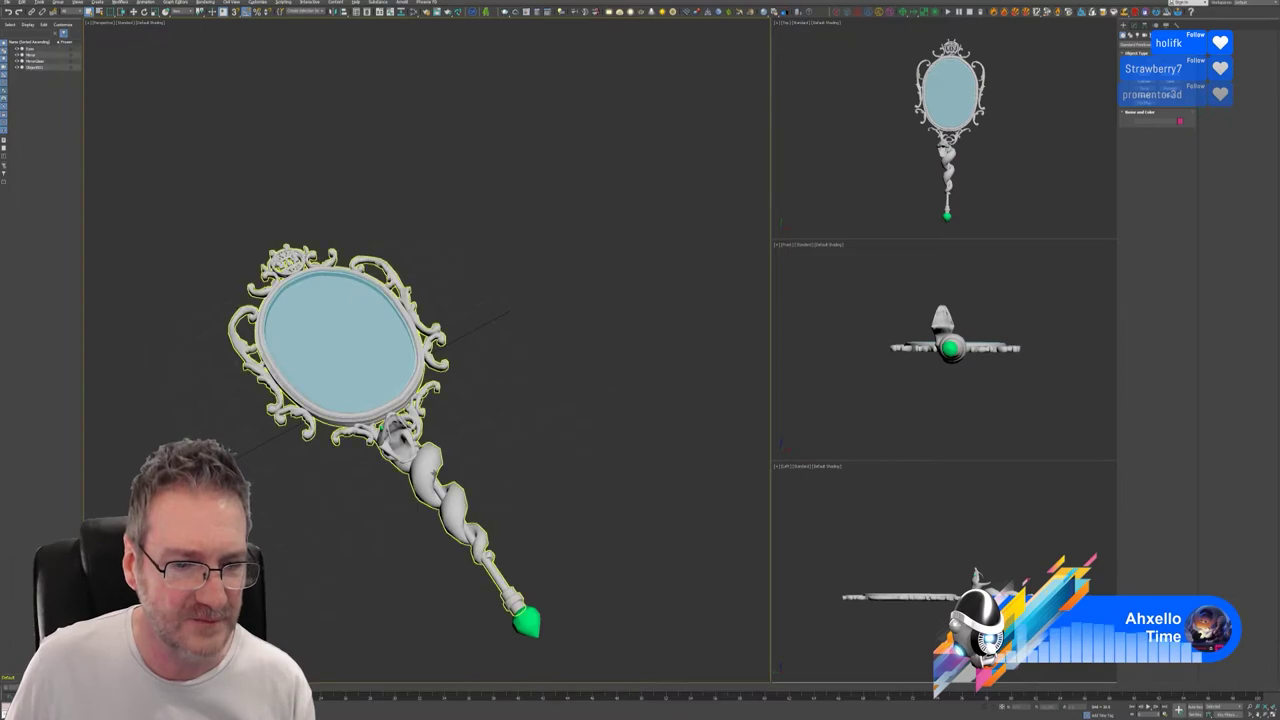
{"action": "middle_click_drag", "start_coordinate": [581, 330], "coordinate": [556, 303], "text": "alt"}
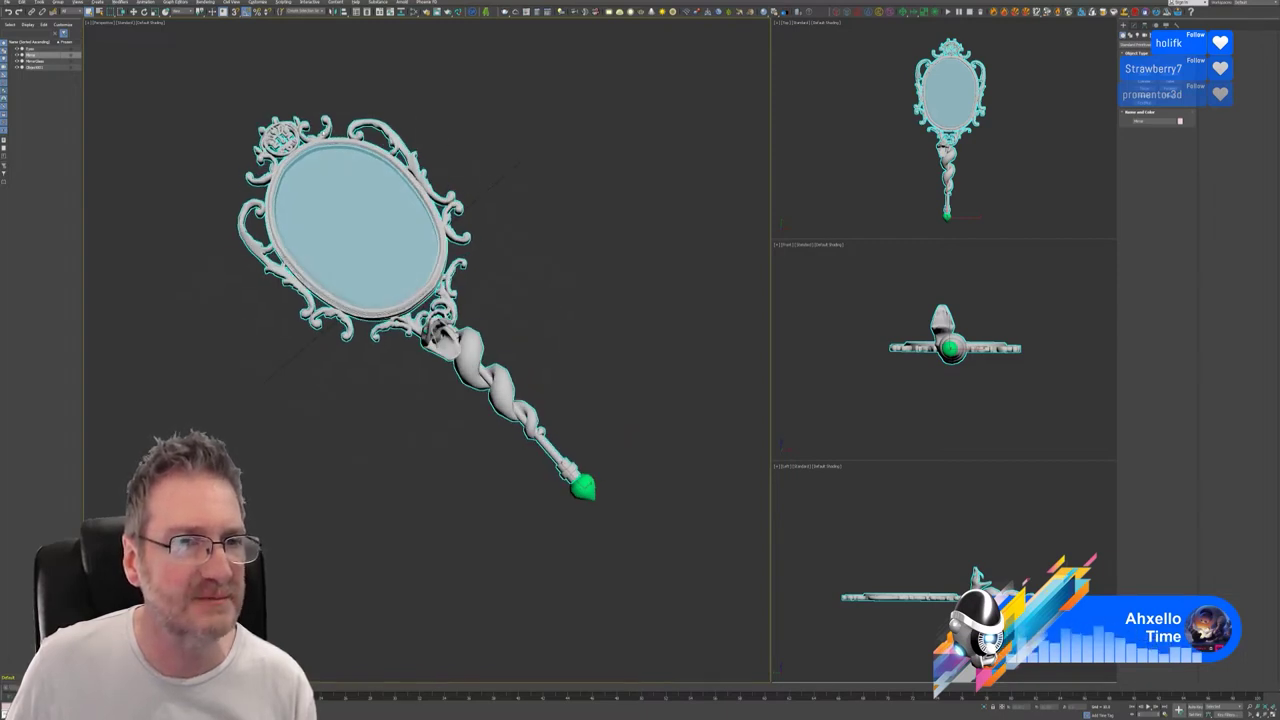
{"action": "right_click", "coordinate": [300, 122]}
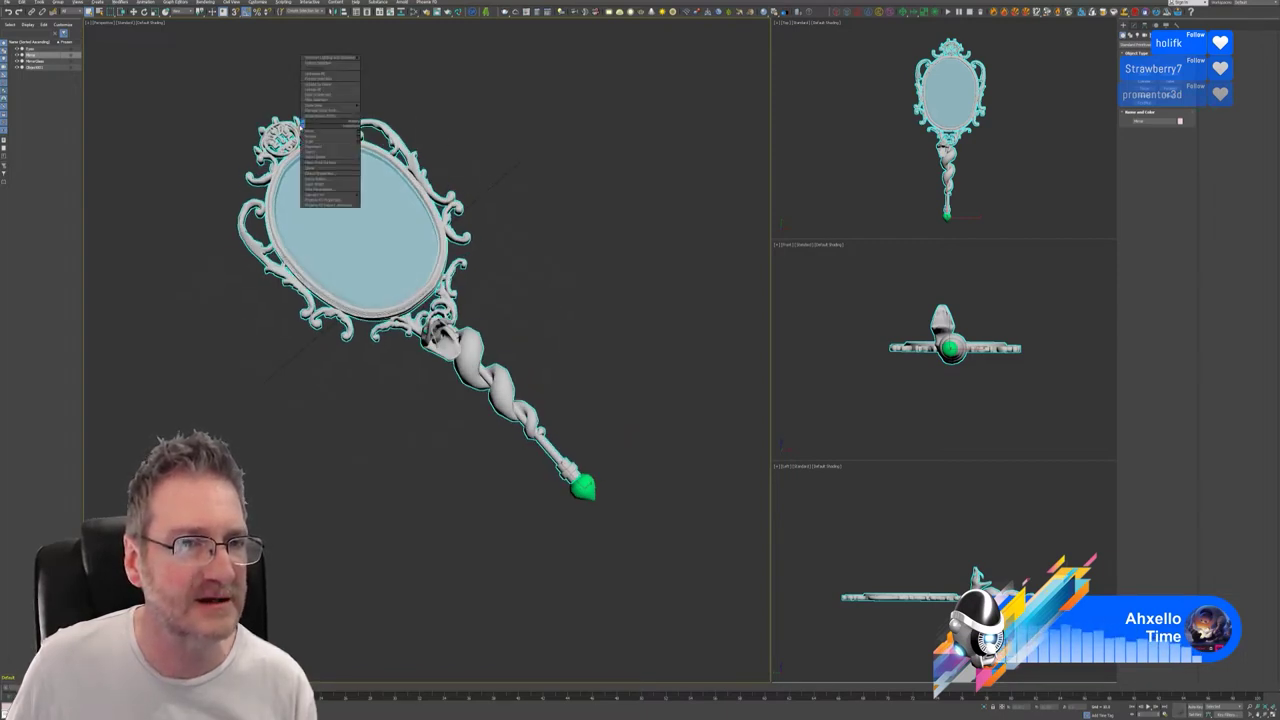
{"action": "left_click", "coordinate": [337, 174]}
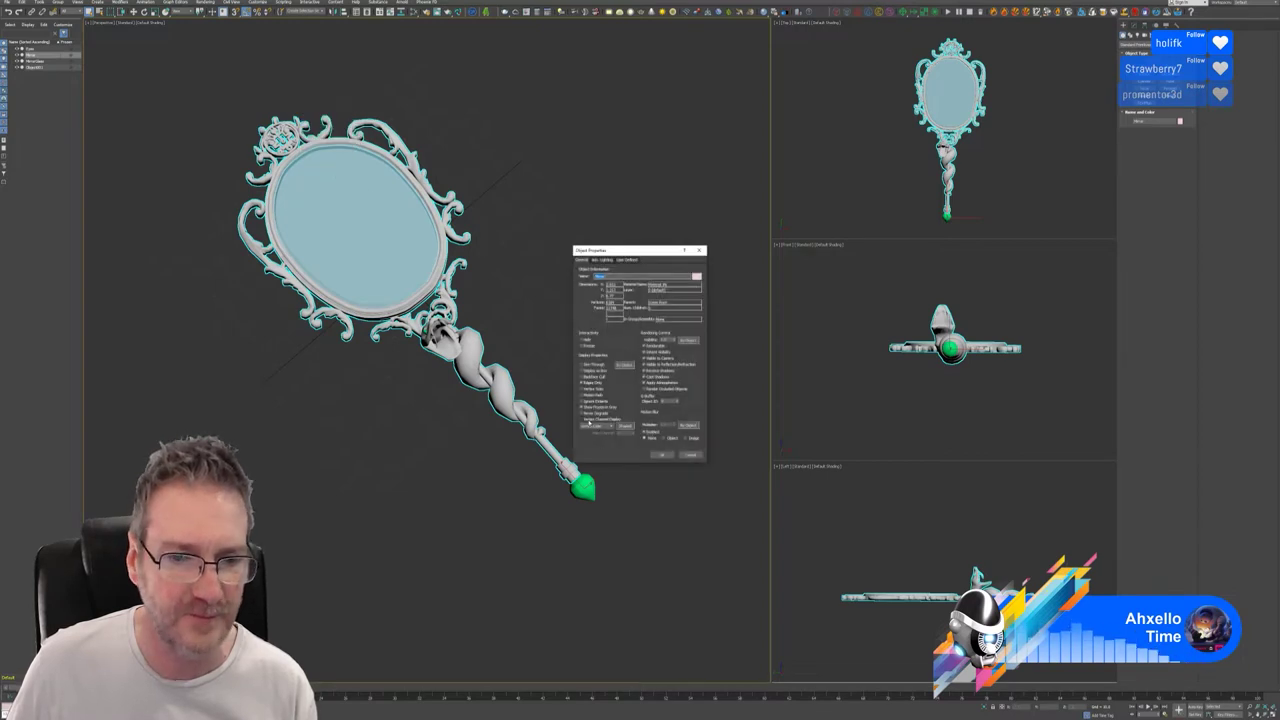
{"action": "left_click", "coordinate": [662, 456]}
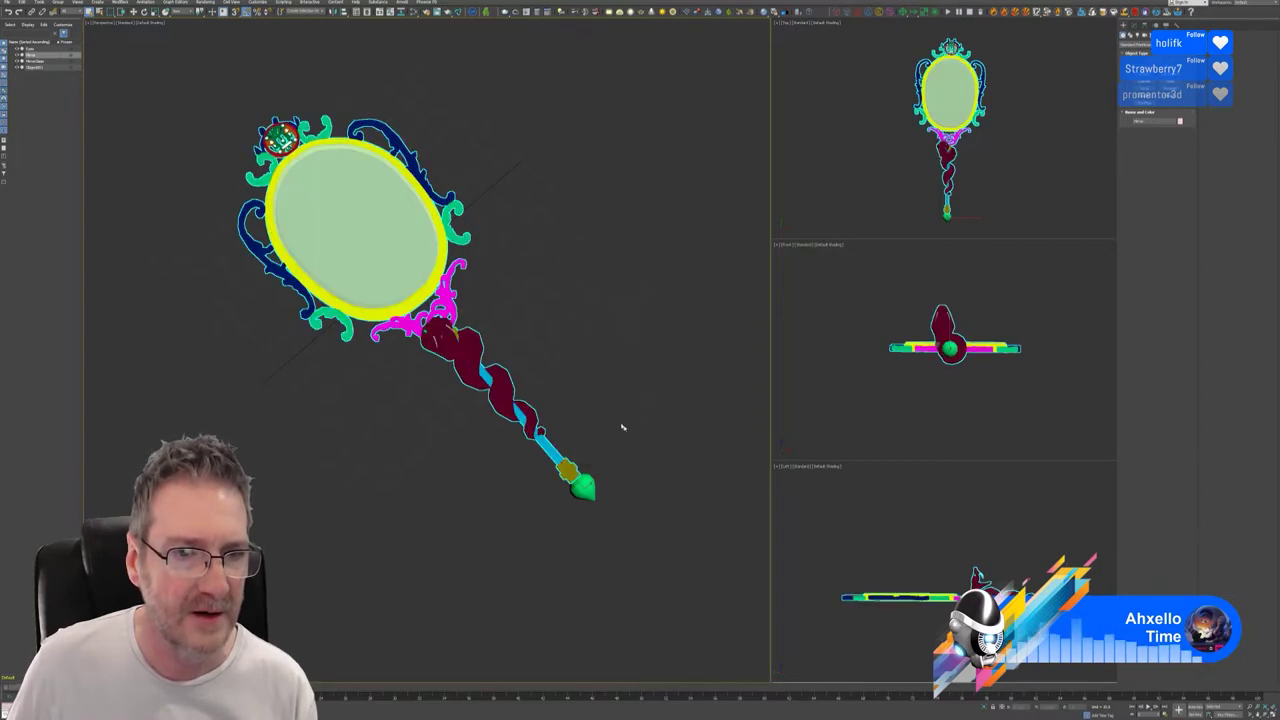
Turn off the vertex channel display in the hand mirror's object properties.
{"action": "right_click", "coordinate": [453, 202]}
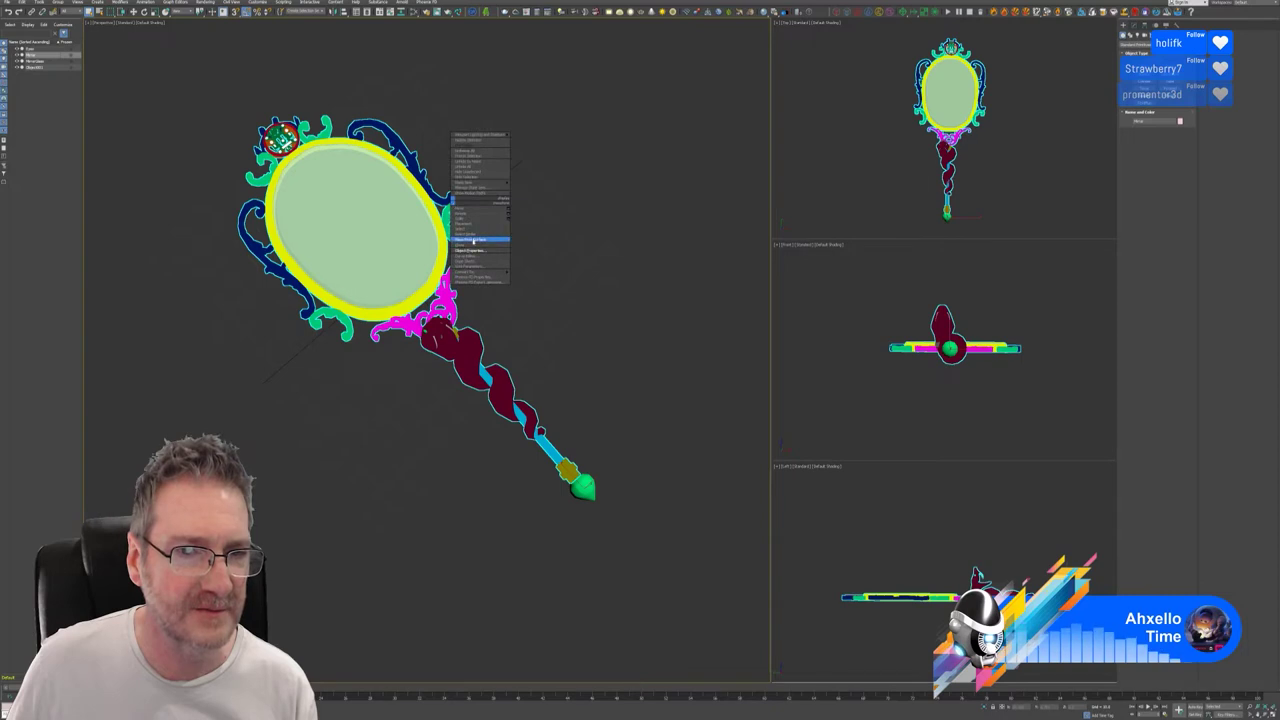
{"action": "left_click", "coordinate": [472, 252]}
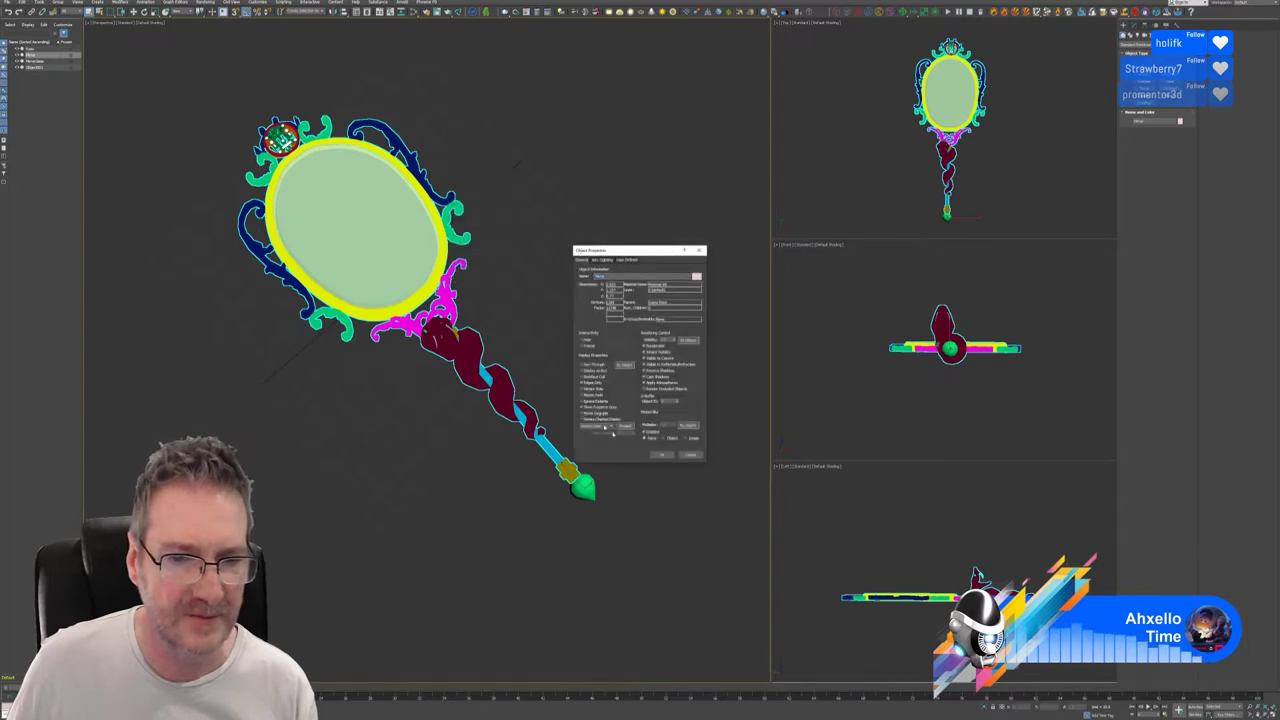
{"action": "left_click", "coordinate": [660, 456]}
{"action": "middle_click_drag", "start_coordinate": [556, 275], "coordinate": [544, 255], "text": "alt"}
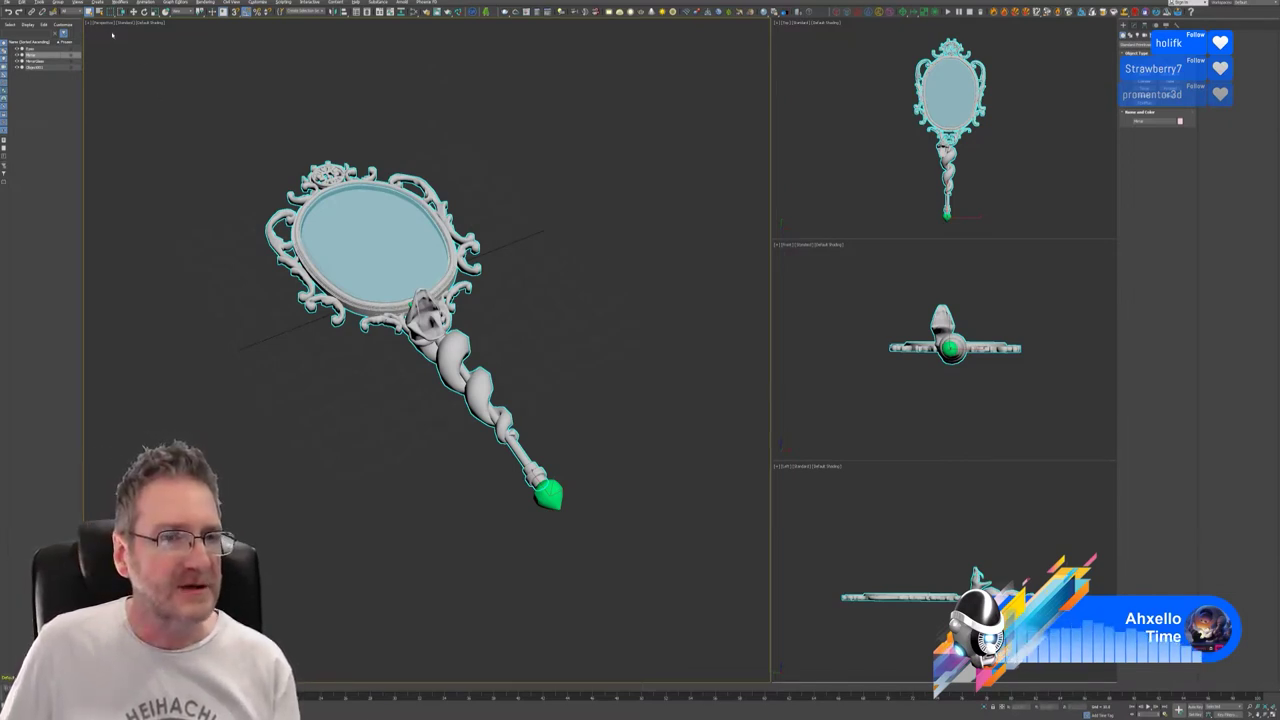
{"action": "left_click", "coordinate": [7, 2]}
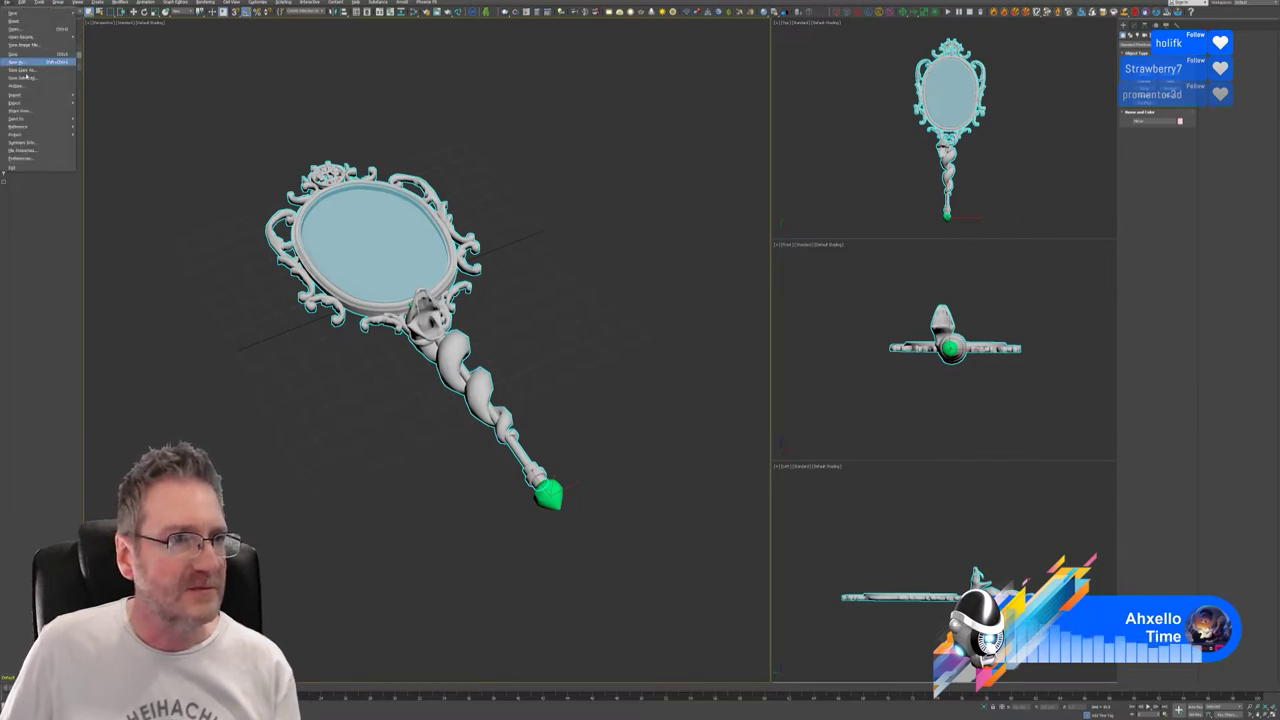
{"action": "left_click", "coordinate": [101, 110]}
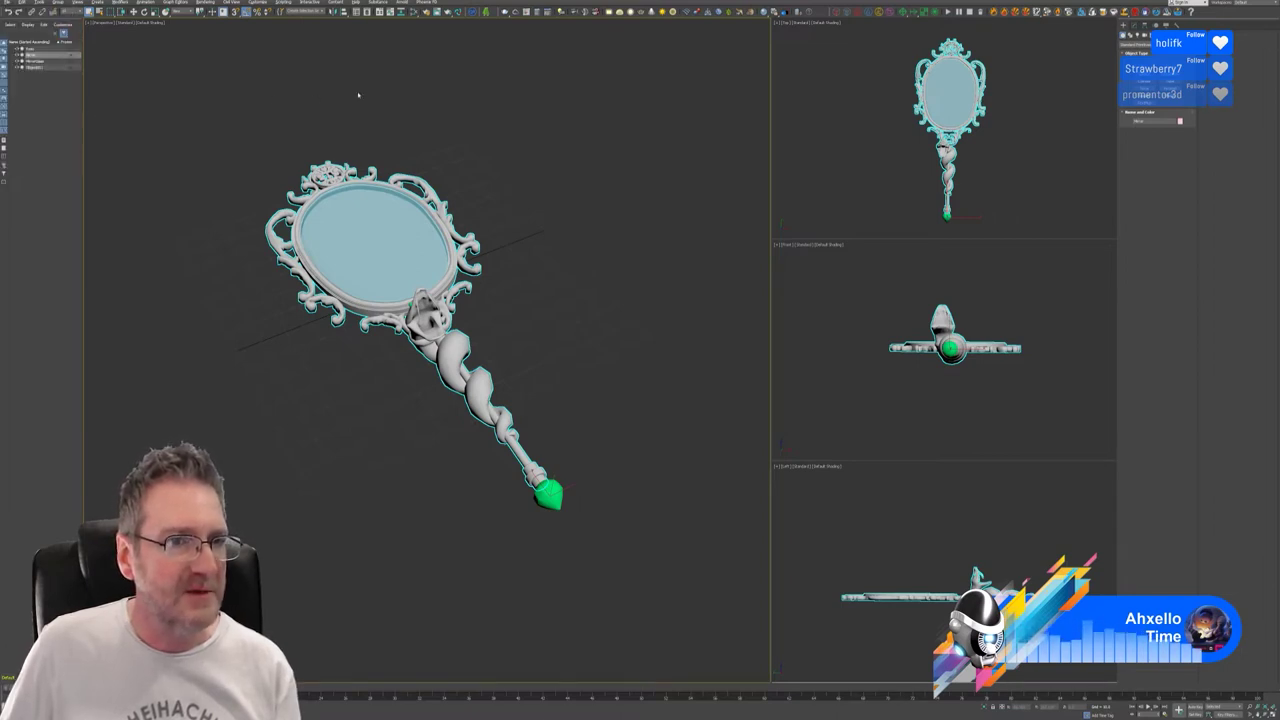
{"action": "left_click", "coordinate": [367, 220]}
{"action": "middle_click_drag", "start_coordinate": [494, 197], "coordinate": [509, 185], "text": "alt"}
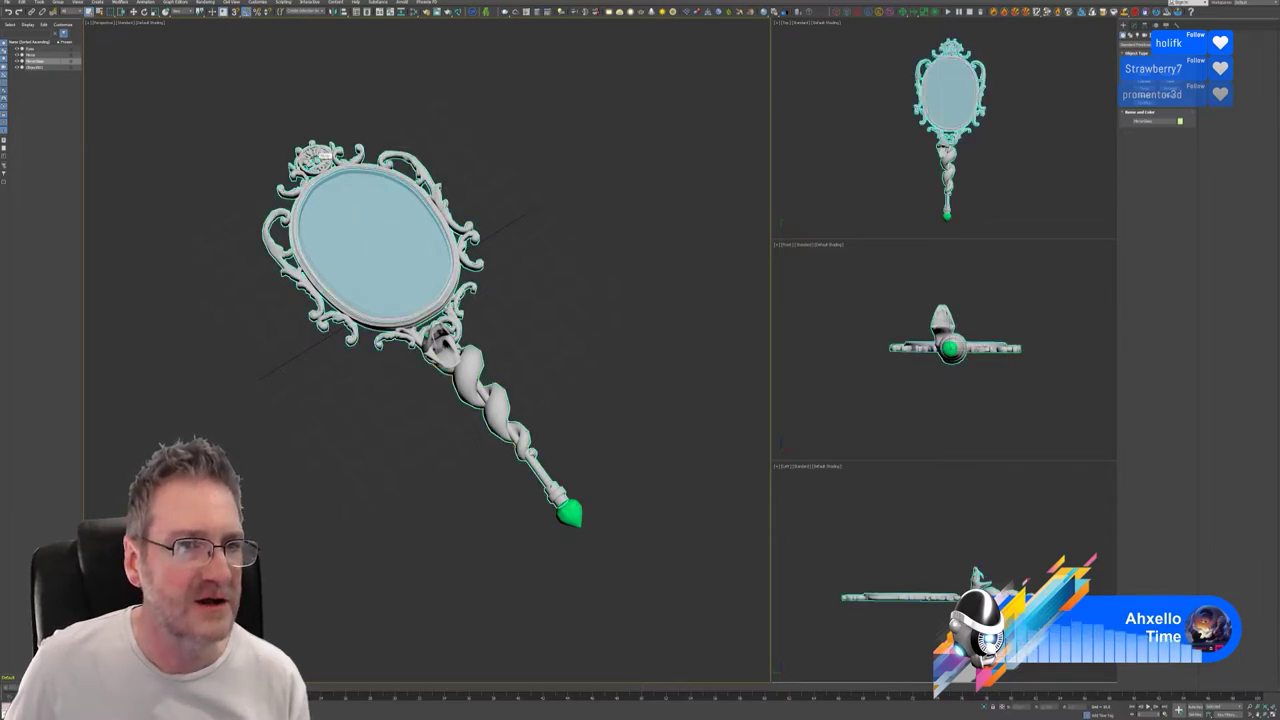
Export the selected mirror as FBX over HandMirror.fbx in the Ring Box & Hand Mirror folder.
{"action": "left_click", "coordinate": [7, 3]}
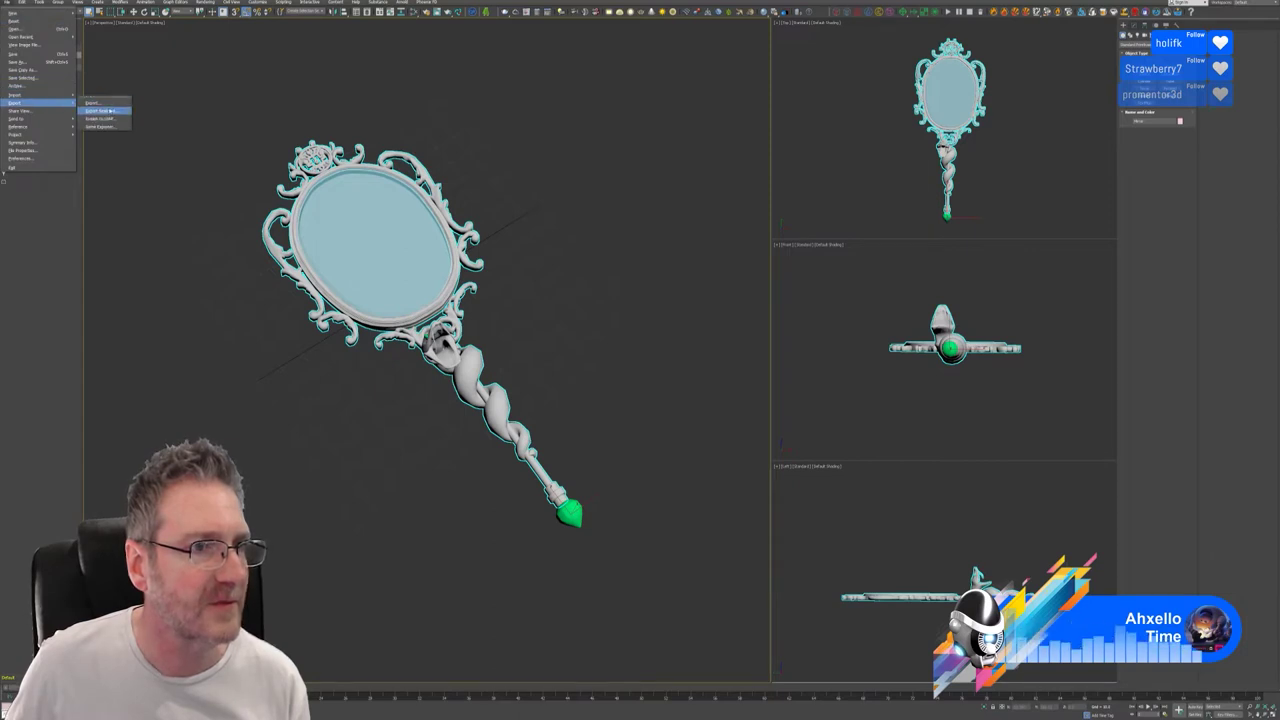
{"action": "left_click", "coordinate": [105, 110]}
{"action": "left_click", "coordinate": [360, 103]}
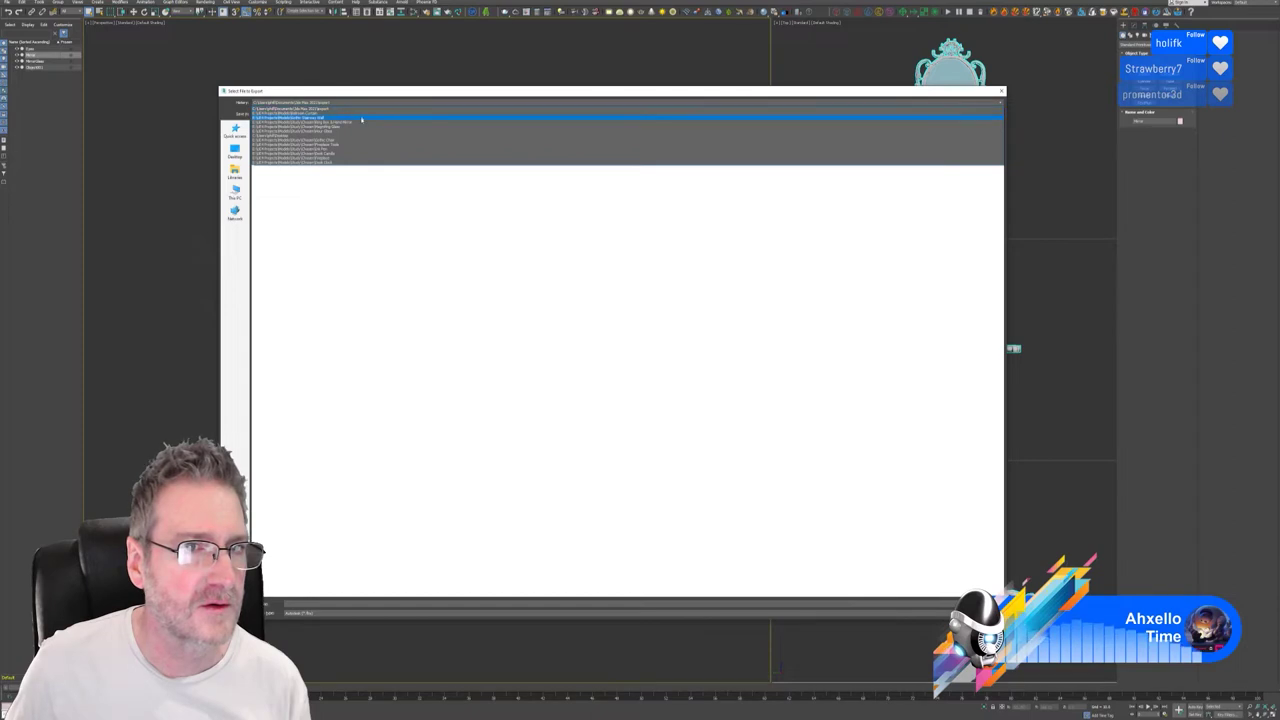
{"action": "left_click", "coordinate": [357, 122]}
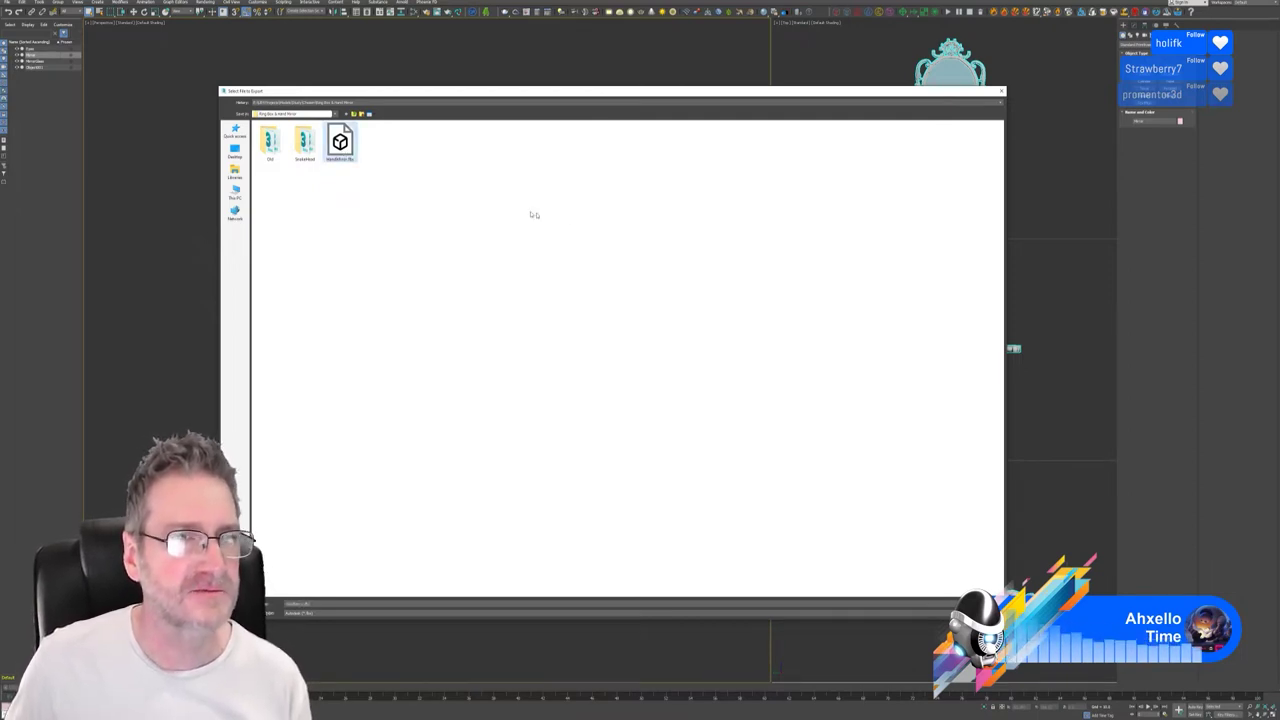
{"action": "key", "text": "Return"}
{"action": "left_click", "coordinate": [676, 369]}
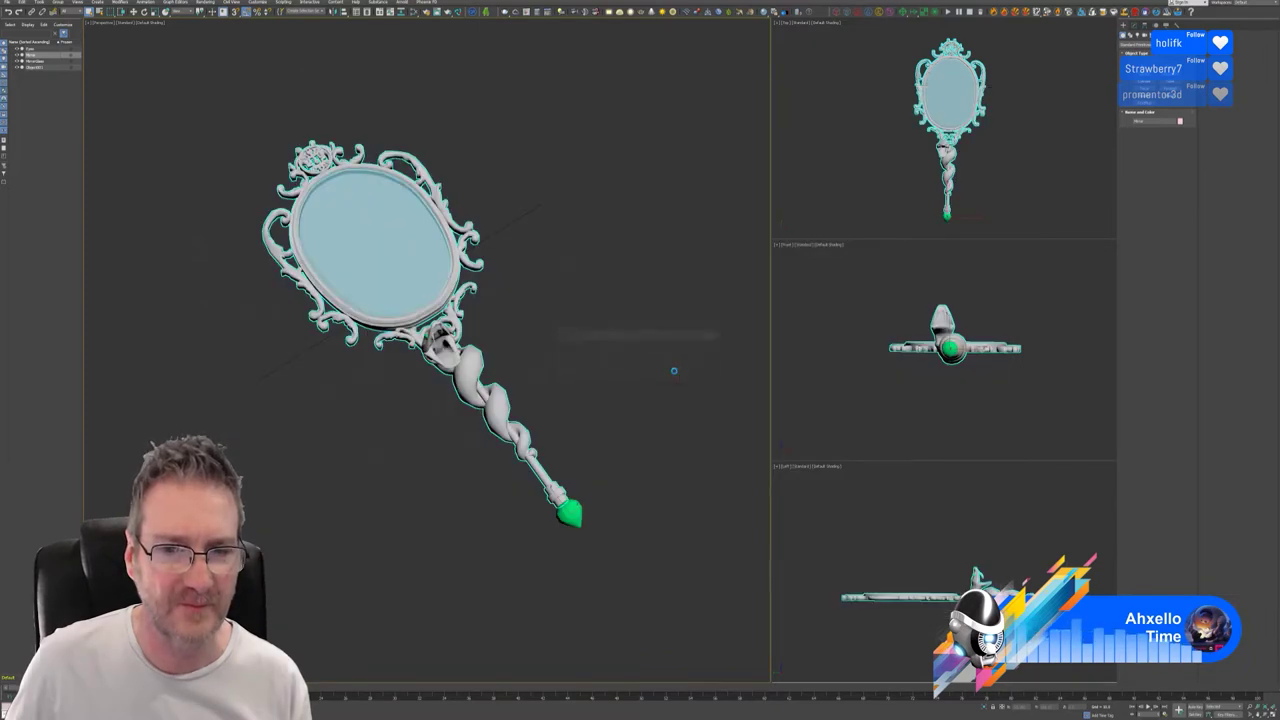
{"action": "left_click", "coordinate": [686, 357]}
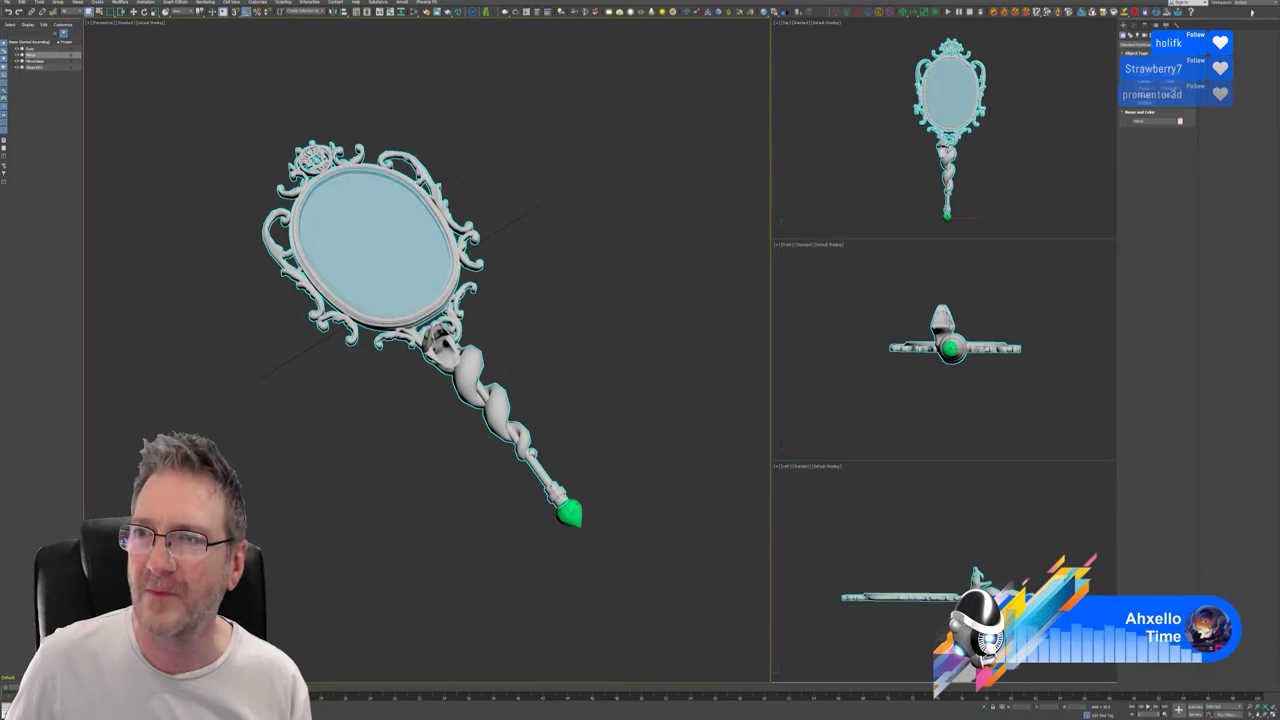
Switch to Substance Painter and start a new project using HandMirror.fbx from the Ring Box & Hand Mirror folder as its mesh.
{"action": "key", "text": "super+d"}
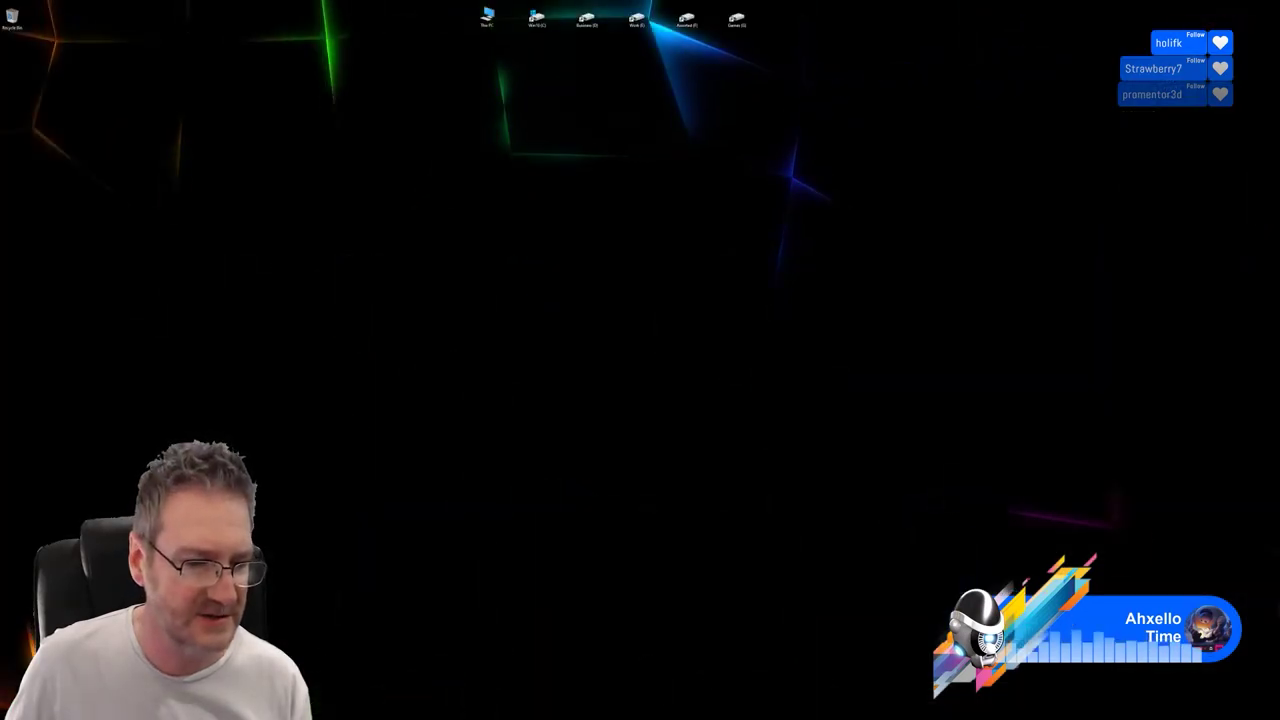
{"action": "key", "text": "alt+Tab"}
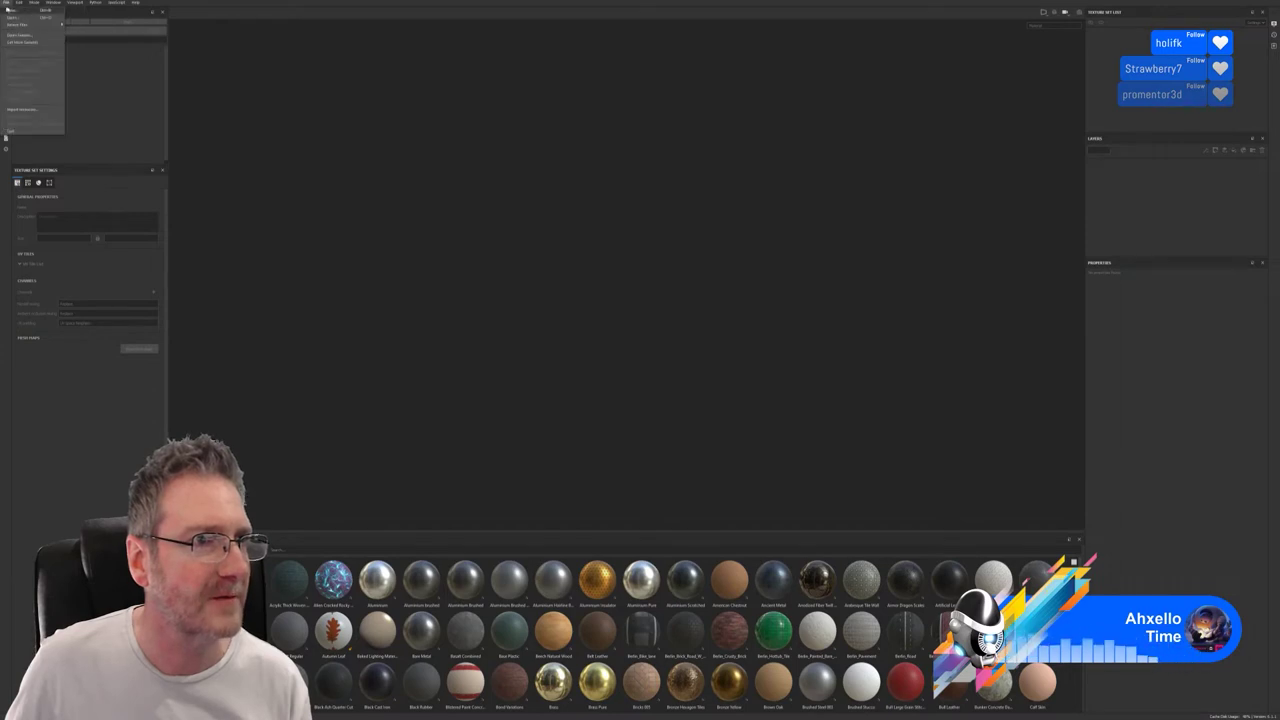
{"action": "left_click", "coordinate": [10, 10]}
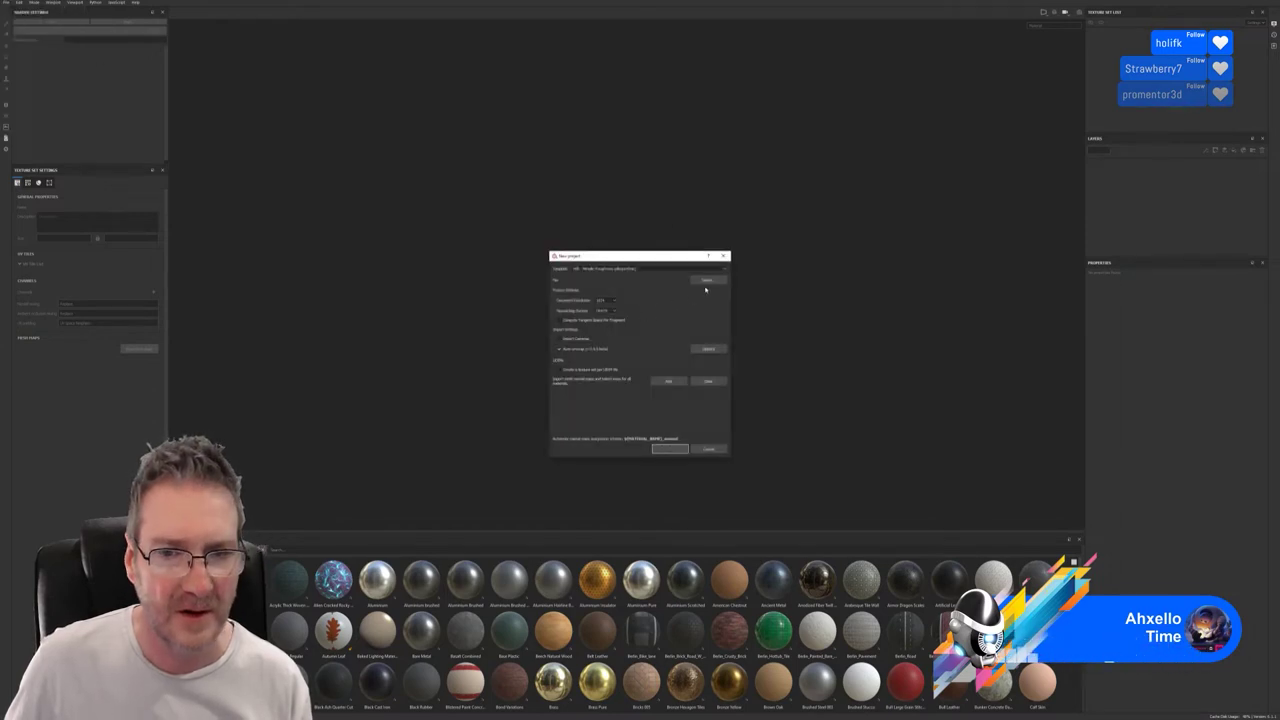
{"action": "left_click", "coordinate": [706, 281]}
{"action": "left_click_drag", "start_coordinate": [702, 248], "coordinate": [487, 170]}
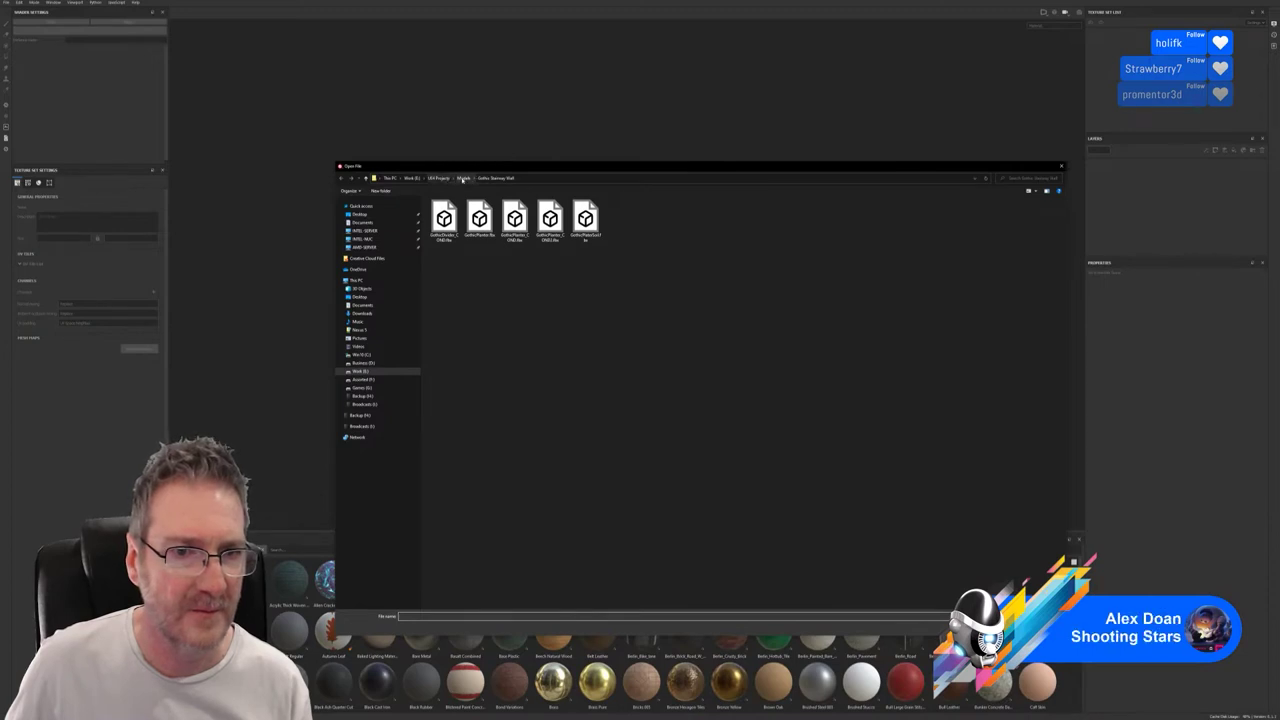
{"action": "left_click", "coordinate": [463, 178]}
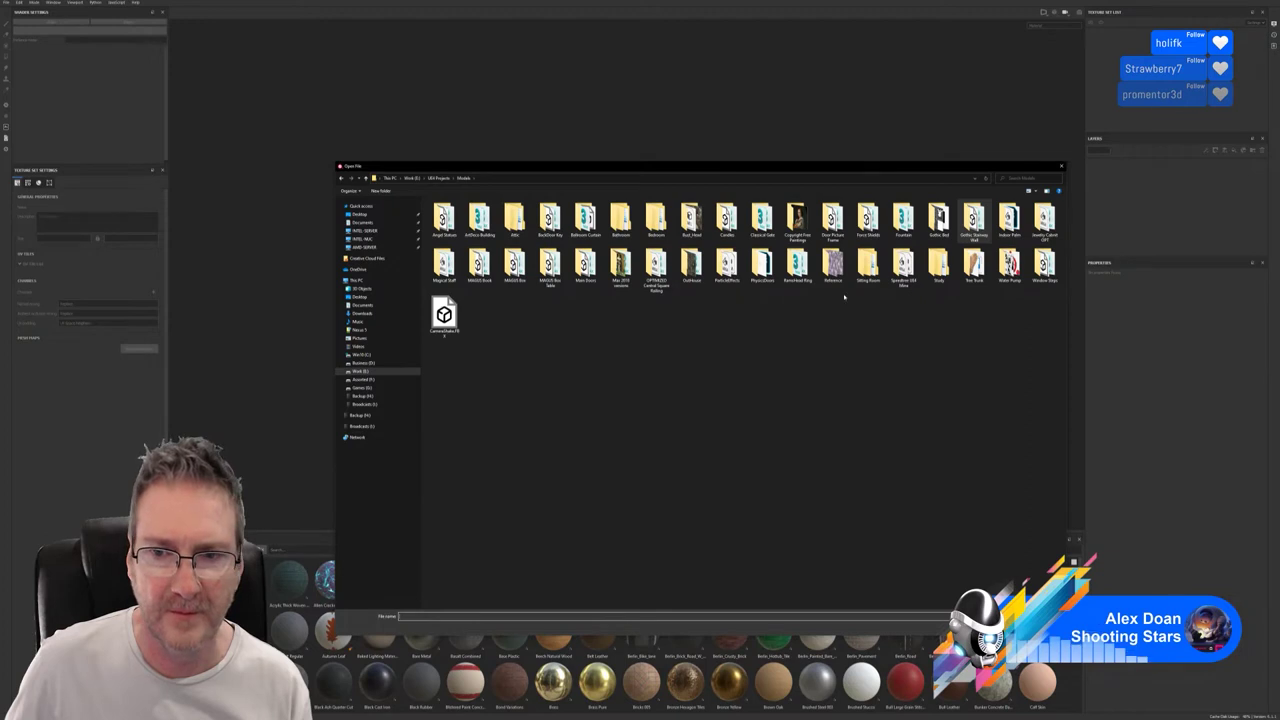
{"action": "double_click", "coordinate": [938, 263]}
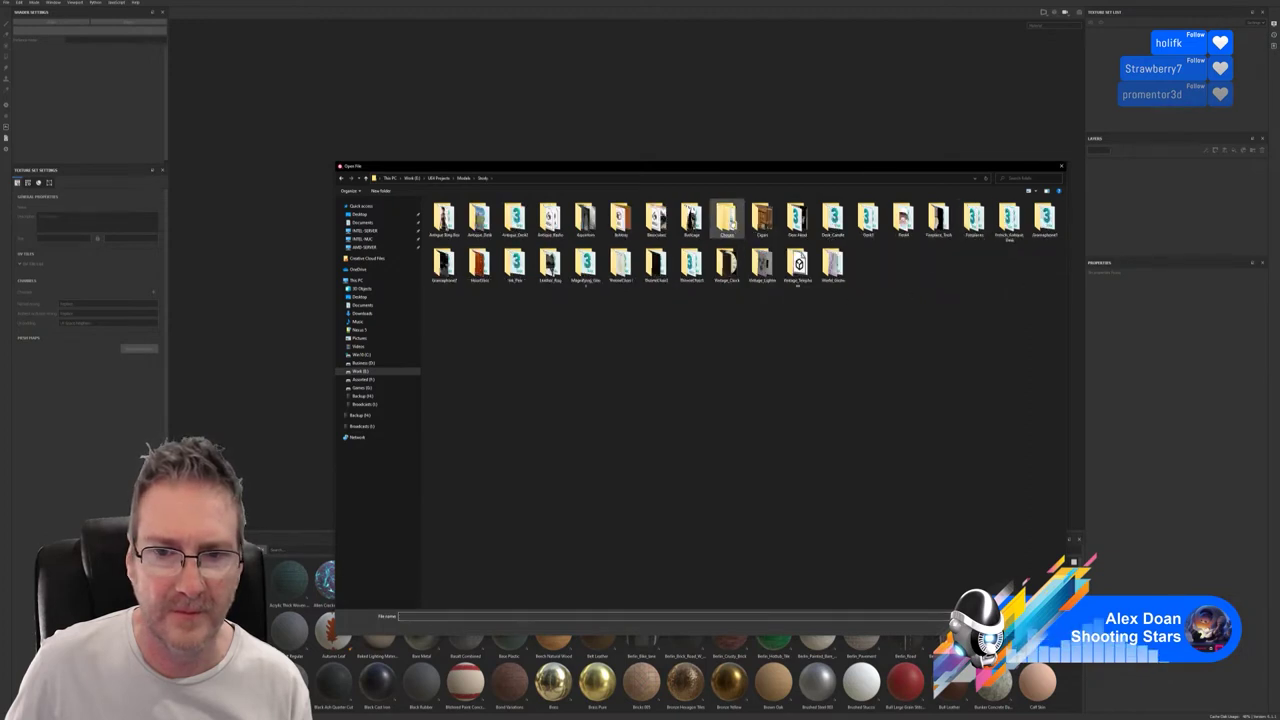
{"action": "double_click", "coordinate": [728, 264]}
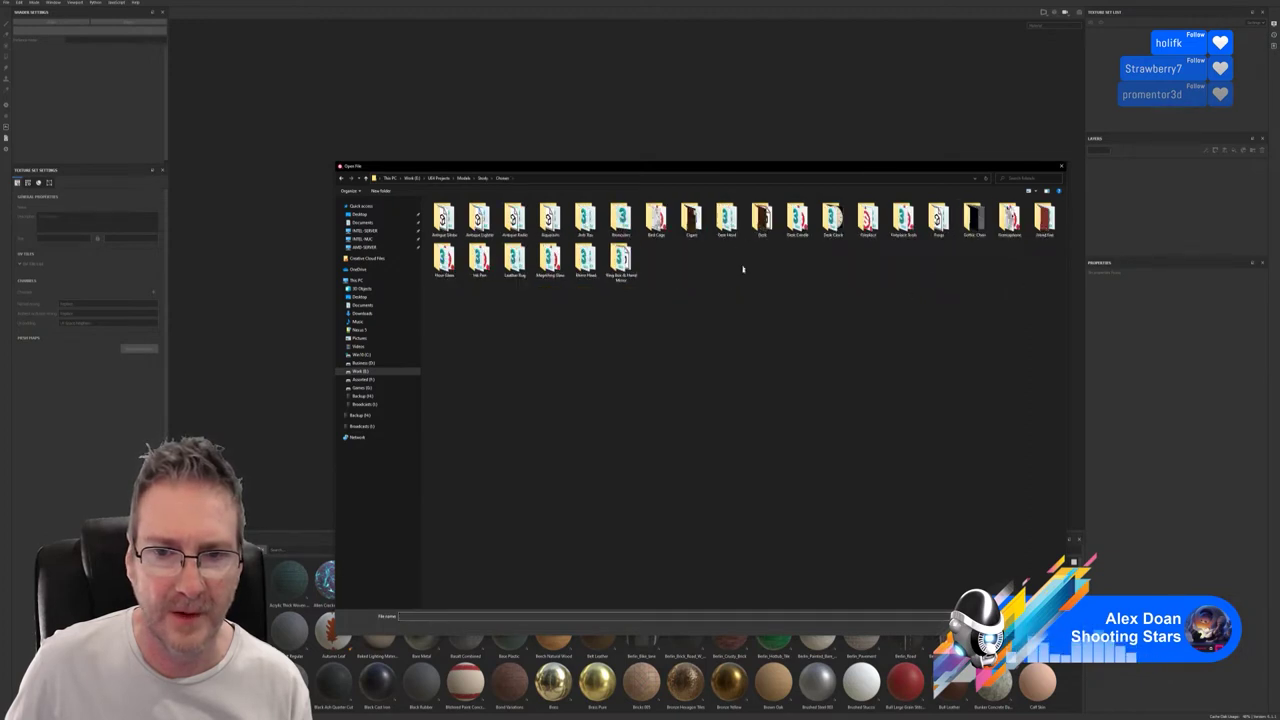
{"action": "double_click", "coordinate": [620, 260]}
{"action": "double_click", "coordinate": [514, 220]}
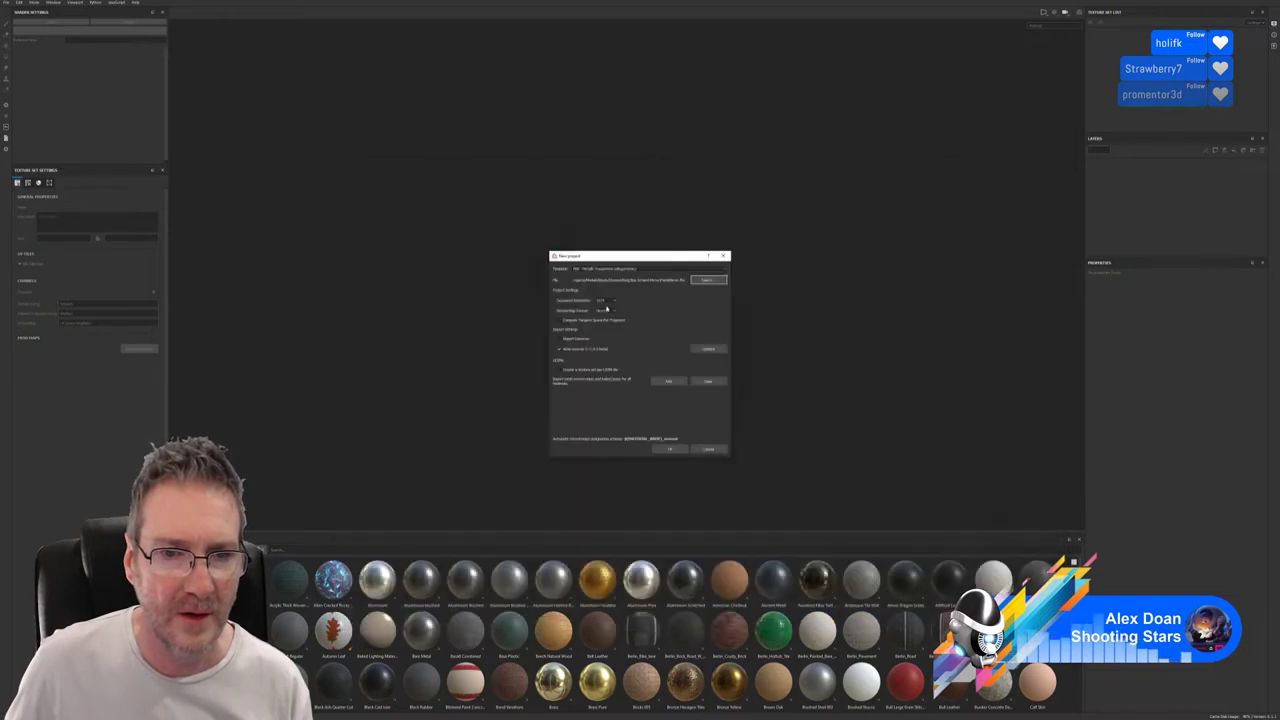
Set the new project's document resolution to 2048 and create the project.
{"action": "left_click", "coordinate": [603, 300]}
{"action": "left_click", "coordinate": [605, 325]}
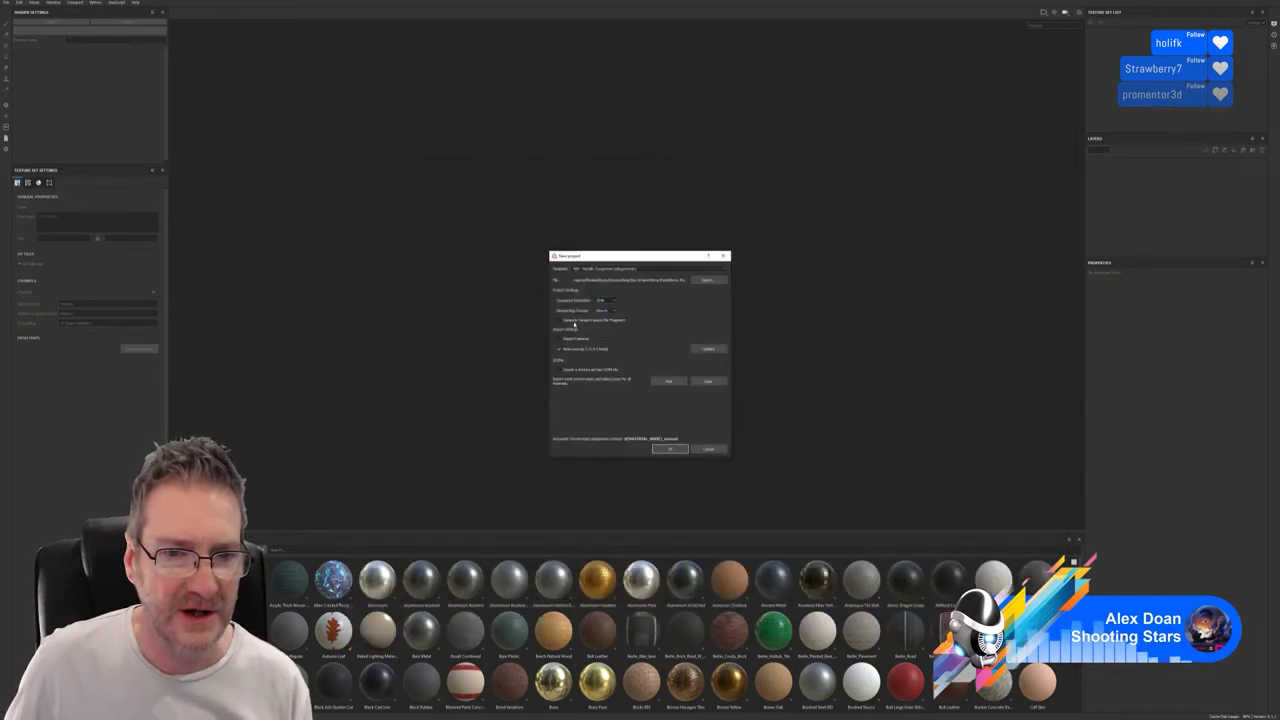
{"action": "left_click", "coordinate": [664, 451]}
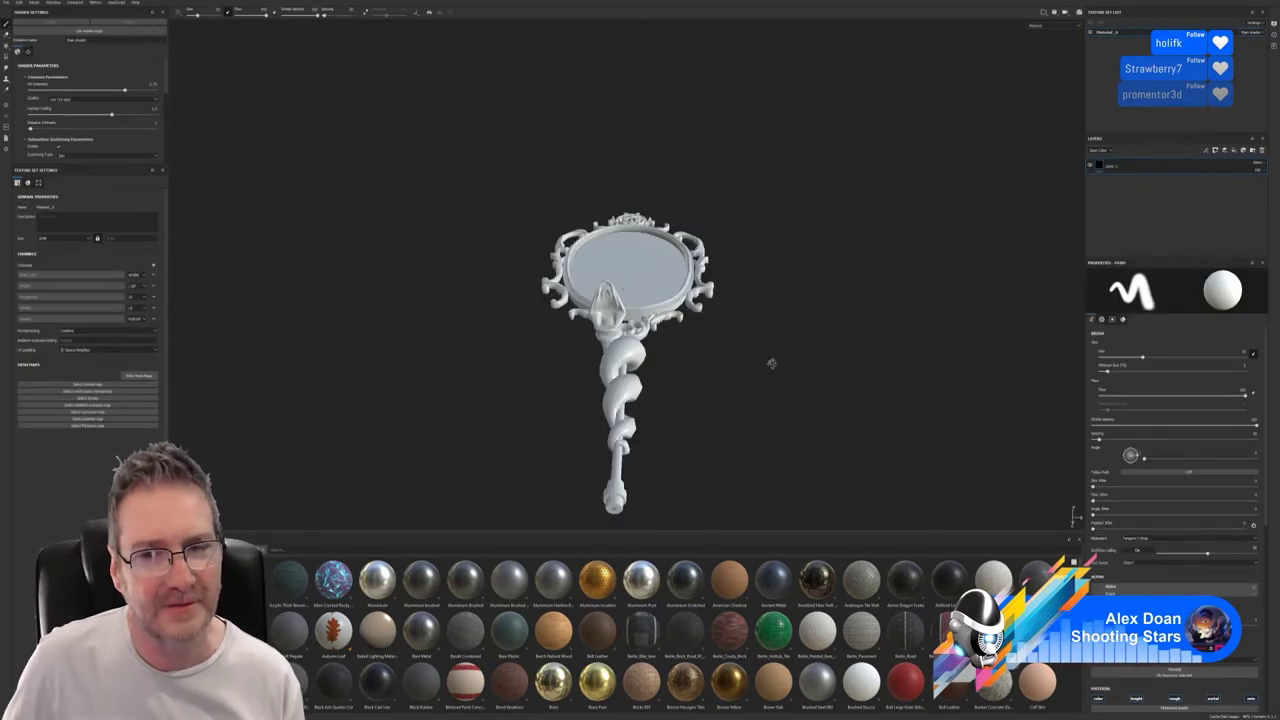
Open the mesh map baking settings and choose a higher output size for the baked maps.
{"action": "left_click_drag", "start_coordinate": [813, 462], "coordinate": [846, 277], "text": "alt"}
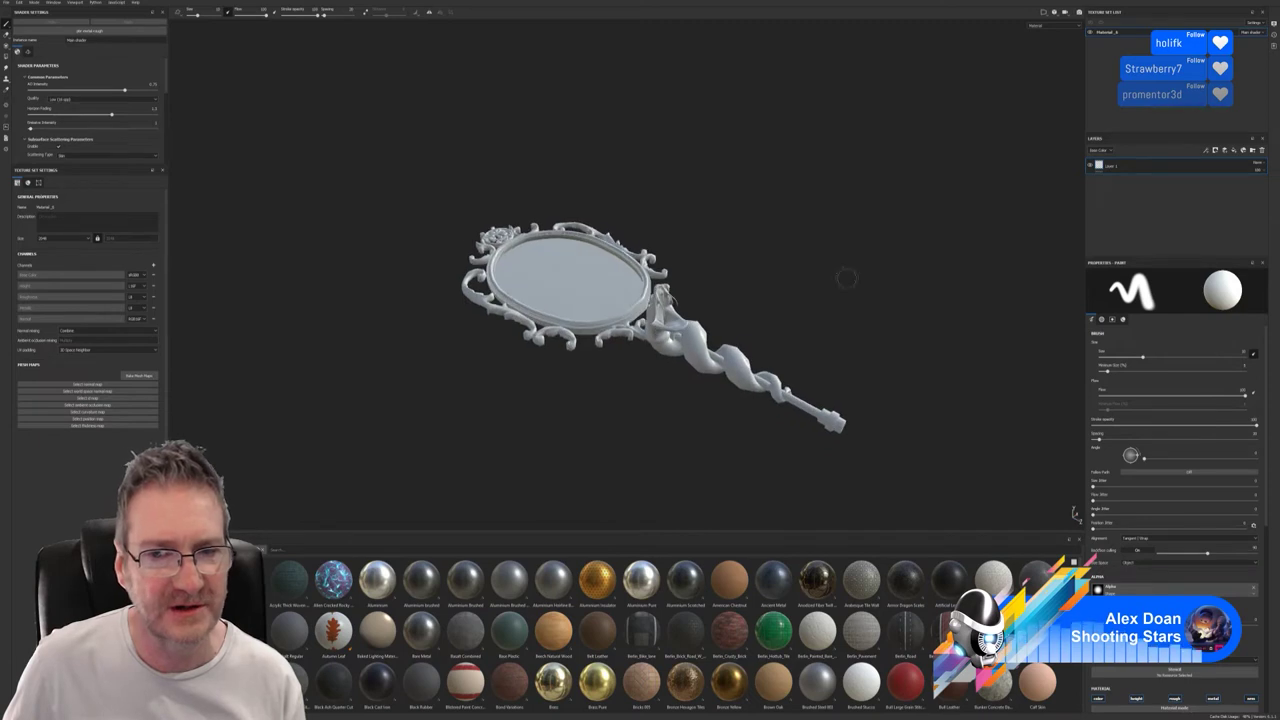
{"action": "left_click", "coordinate": [145, 376]}
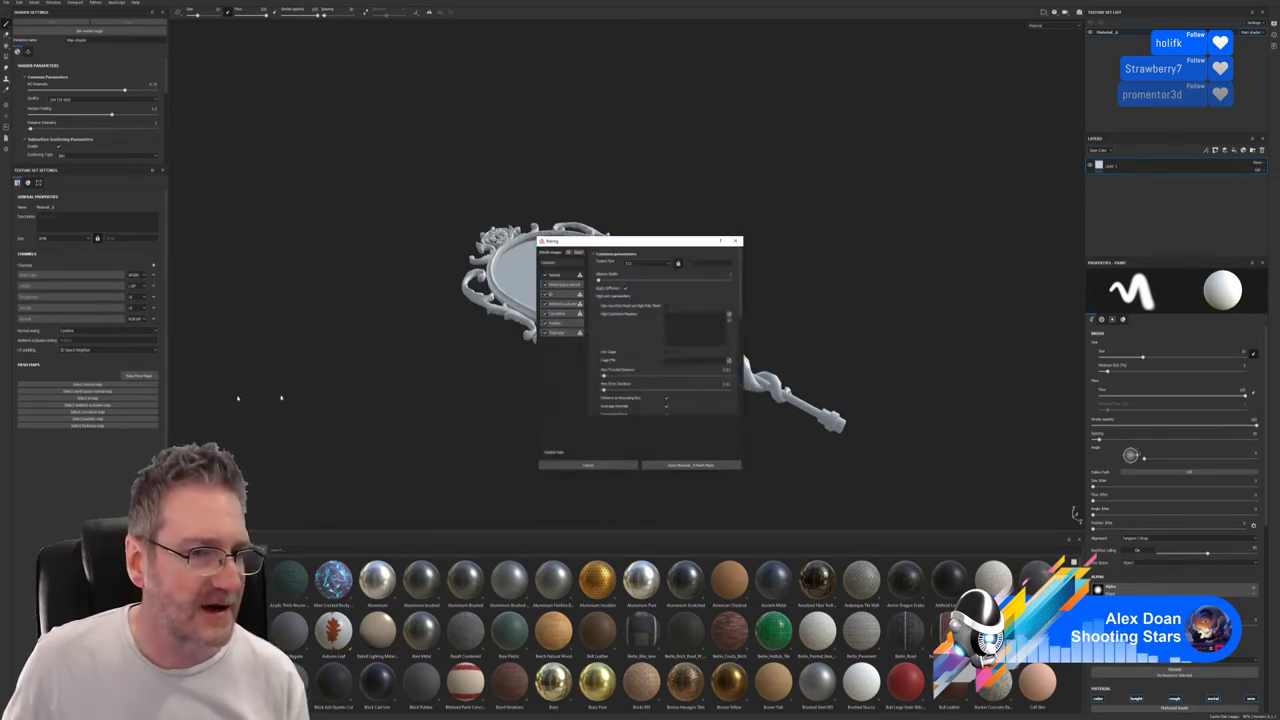
{"action": "left_click", "coordinate": [654, 265]}
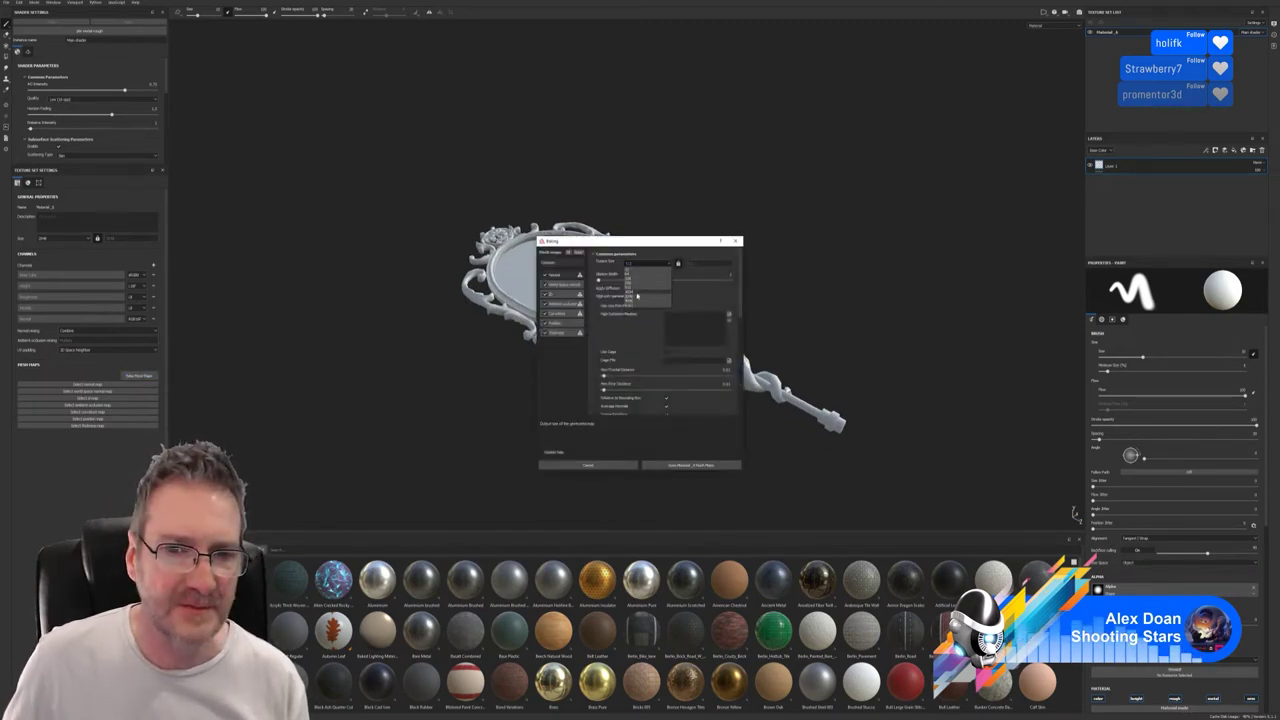
{"action": "left_click", "coordinate": [664, 303]}
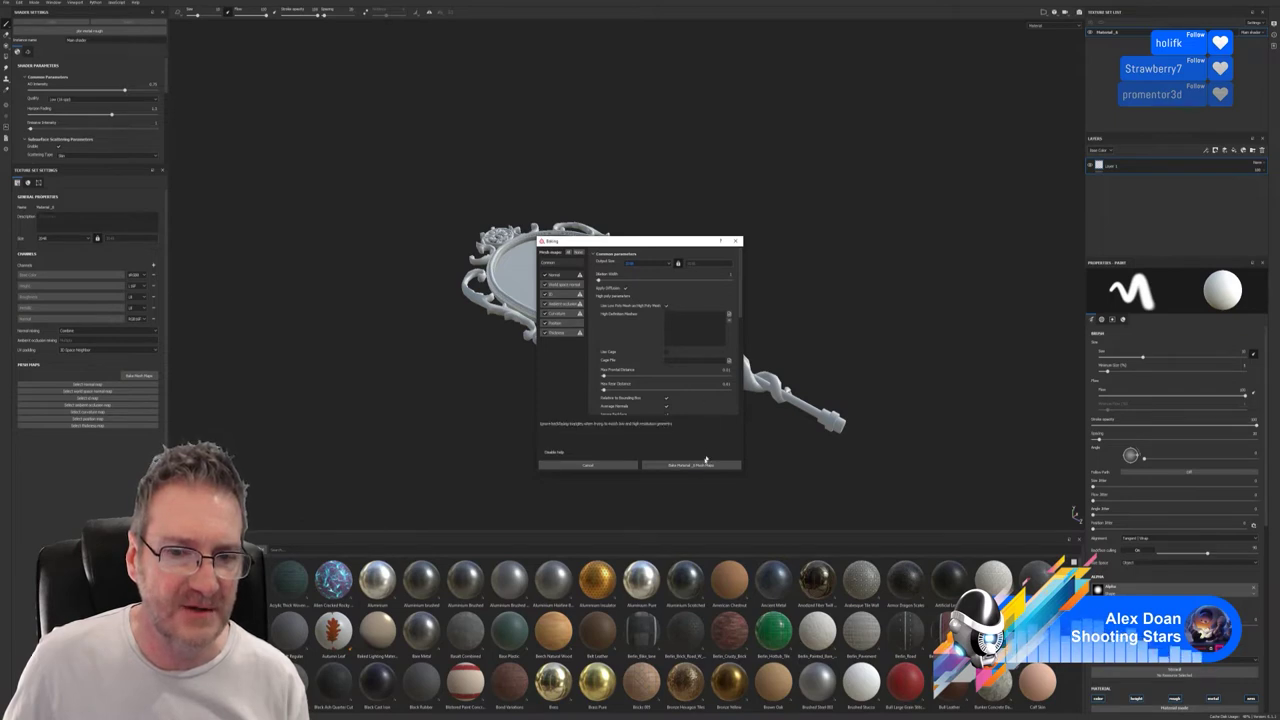
Set the ID baker's color source to Vertex Color and bake all the mesh maps for the mirror's material.
{"action": "left_click", "coordinate": [566, 291]}
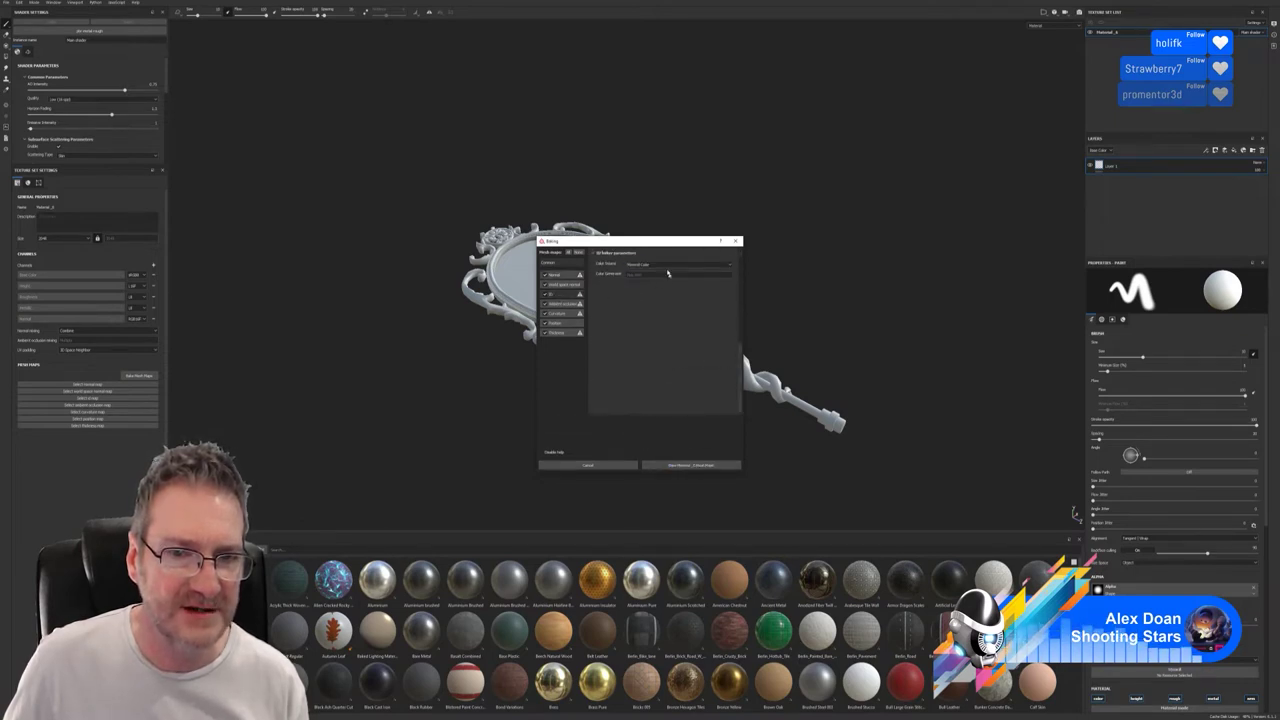
{"action": "left_click", "coordinate": [658, 265]}
{"action": "left_click", "coordinate": [652, 272]}
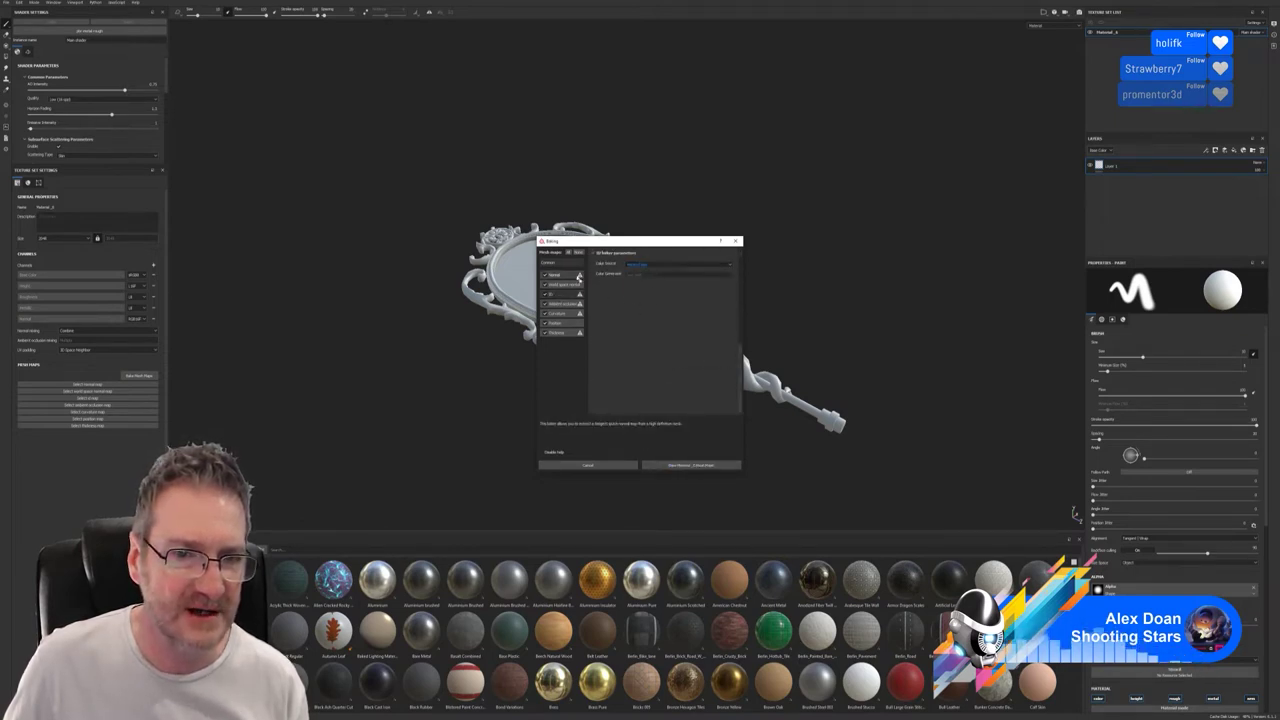
{"action": "left_click", "coordinate": [550, 262]}
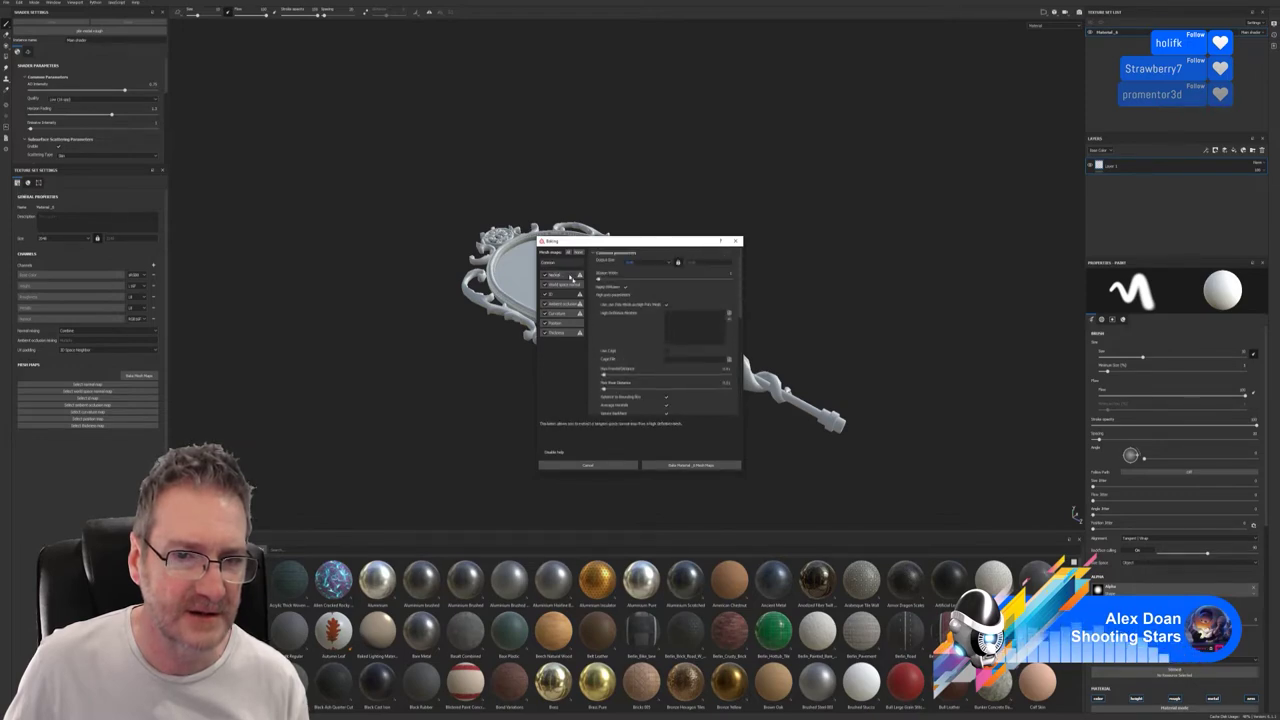
{"action": "left_click", "coordinate": [677, 465]}
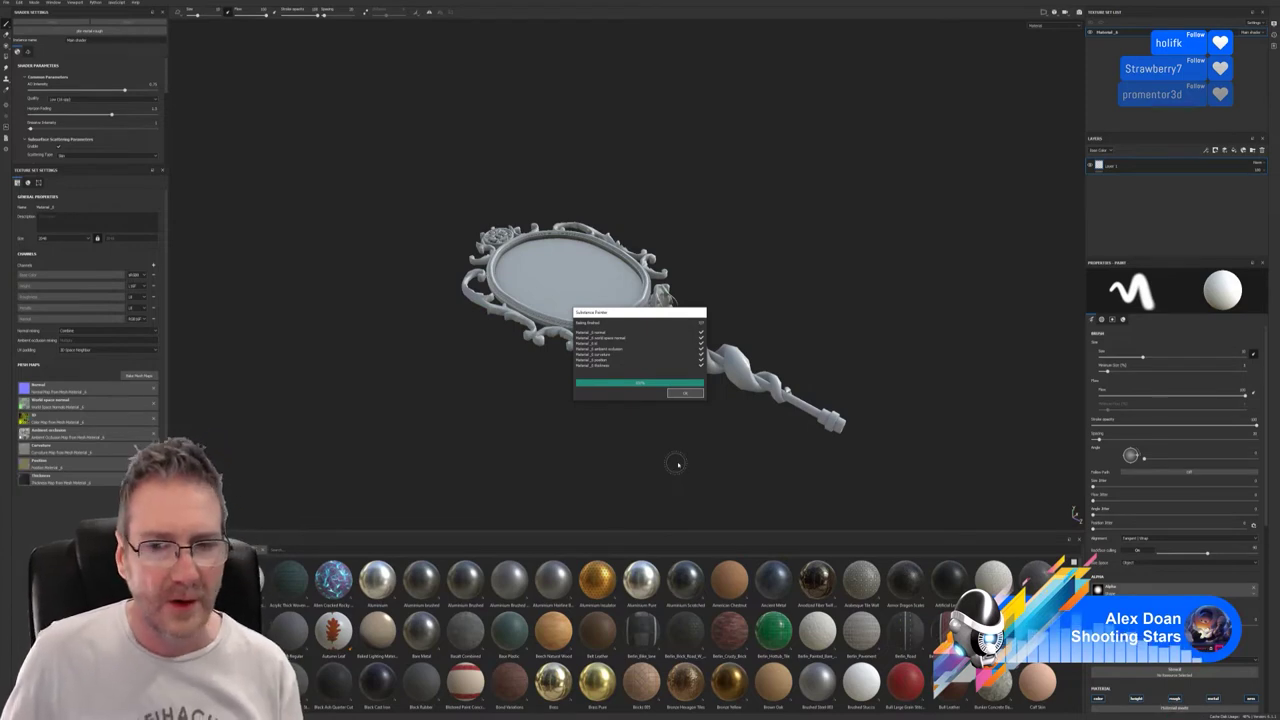
Close the finished bake report and apply the COND_BedroomCouch_Chocolate smart material to the hand mirror.
{"action": "left_click", "coordinate": [682, 392]}
{"action": "left_click_drag", "start_coordinate": [666, 386], "coordinate": [643, 433], "text": "alt"}
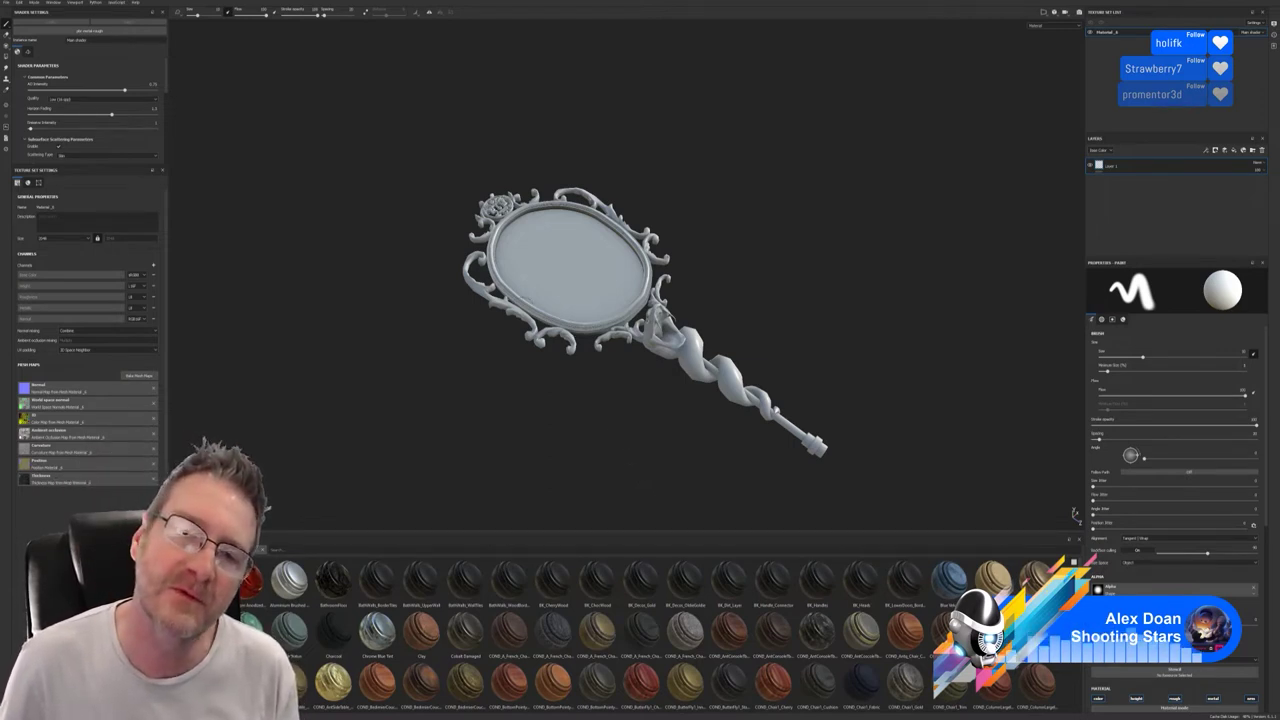
{"action": "left_click_drag", "start_coordinate": [579, 445], "coordinate": [637, 298], "text": "alt"}
{"action": "mouse_move", "coordinate": [1078, 516]}
{"action": "left_mouse_down", "text": "alt"}
{"action": "mouse_move", "coordinate": [617, 508]}
{"action": "mouse_move", "coordinate": [580, 449]}
{"action": "mouse_move", "coordinate": [423, 500]}
{"action": "mouse_move", "coordinate": [367, 469]}
{"action": "mouse_move", "coordinate": [389, 451]}
{"action": "mouse_move", "coordinate": [363, 446]}
{"action": "left_mouse_up", "text": "alt"}
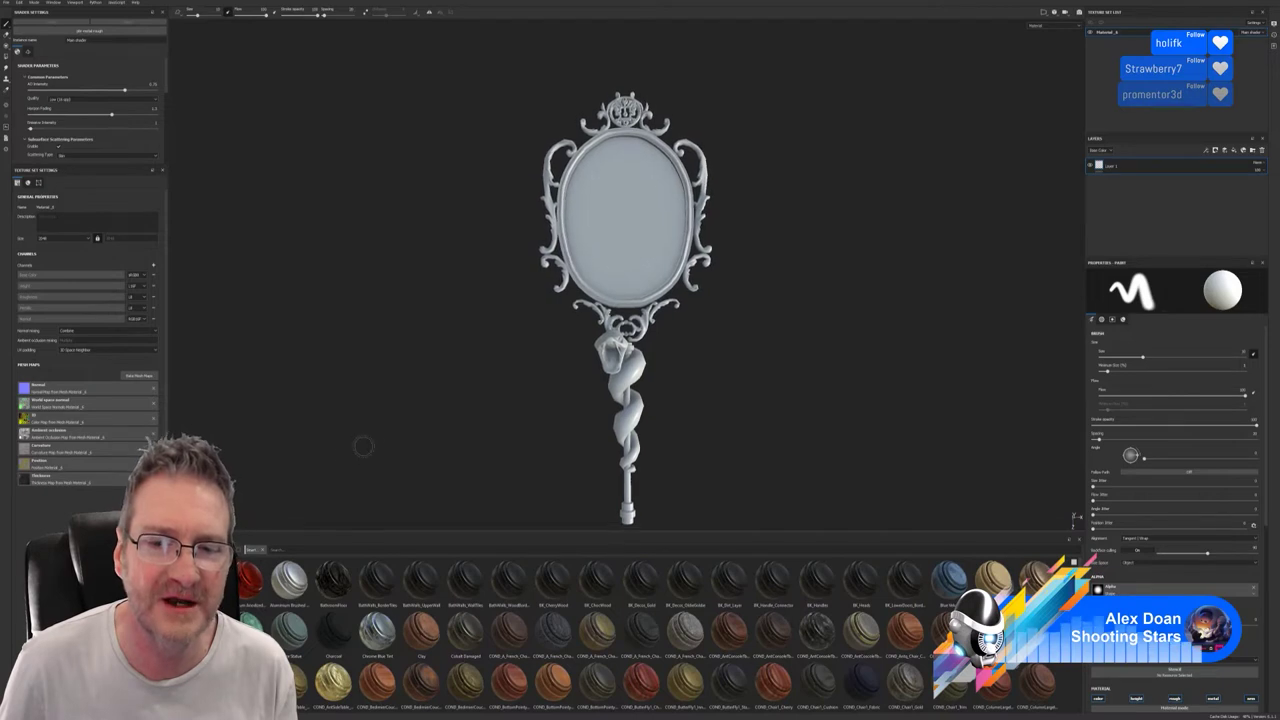
{"action": "middle_click_drag", "start_coordinate": [381, 423], "coordinate": [377, 411], "text": "alt"}
{"action": "right_click_drag", "start_coordinate": [377, 411], "coordinate": [414, 400], "text": "alt"}
{"action": "scroll", "coordinate": [414, 399], "scroll_direction": "down", "scroll_amount": 6}
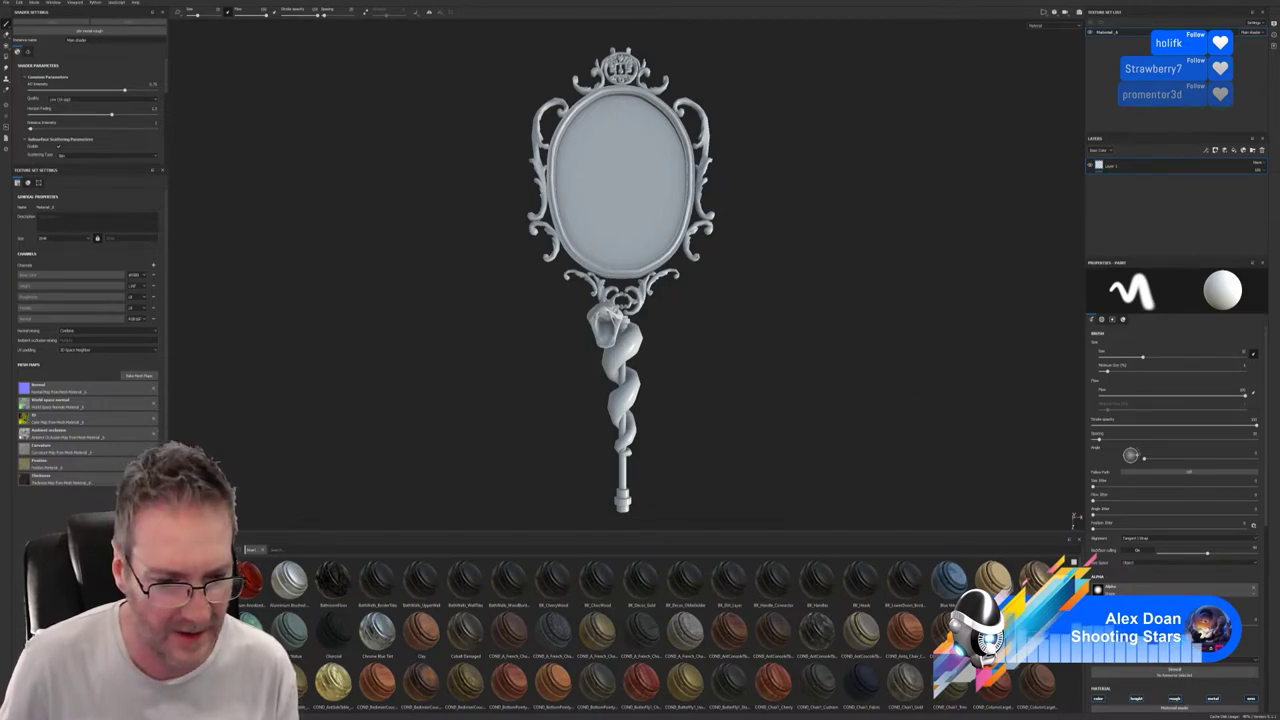
{"action": "left_click_drag", "start_coordinate": [421, 680], "coordinate": [675, 232]}
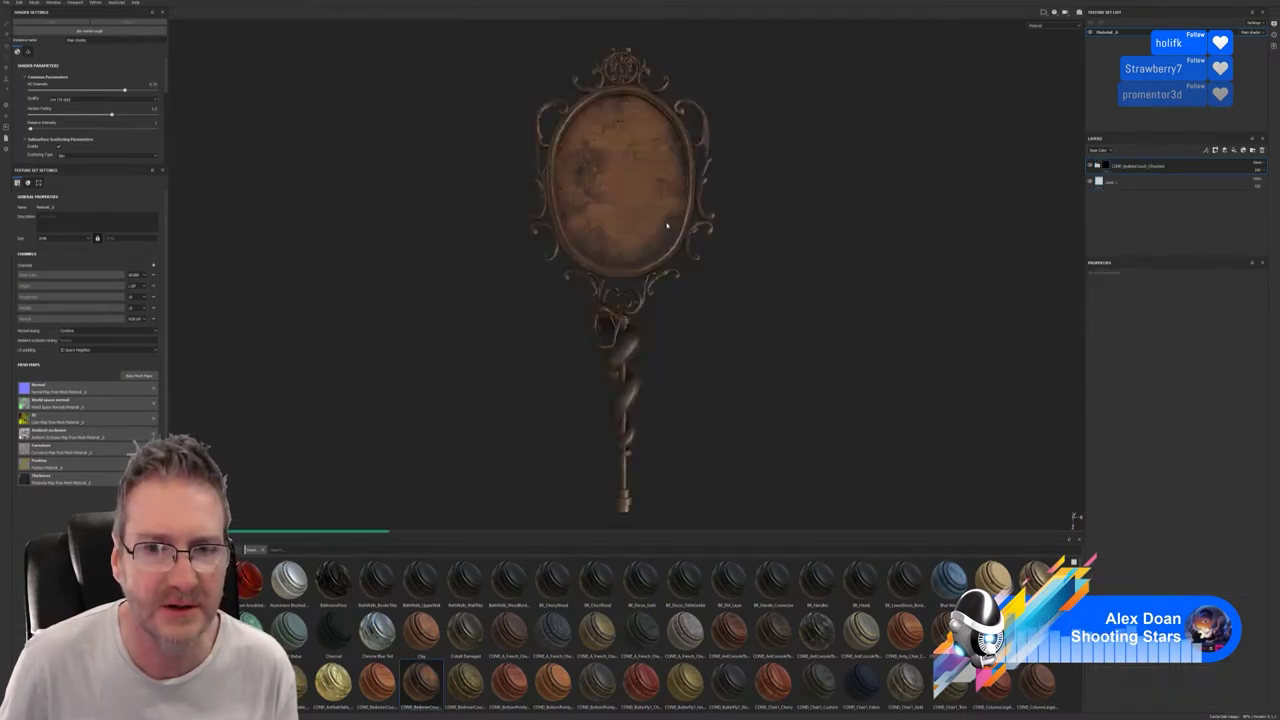
Delete the default Layer 1 beneath the smart material folder.
{"action": "mouse_move", "coordinate": [717, 366]}
{"action": "left_mouse_down", "text": "alt"}
{"action": "mouse_move", "coordinate": [729, 374]}
{"action": "mouse_move", "coordinate": [738, 357]}
{"action": "left_mouse_up", "text": "alt"}
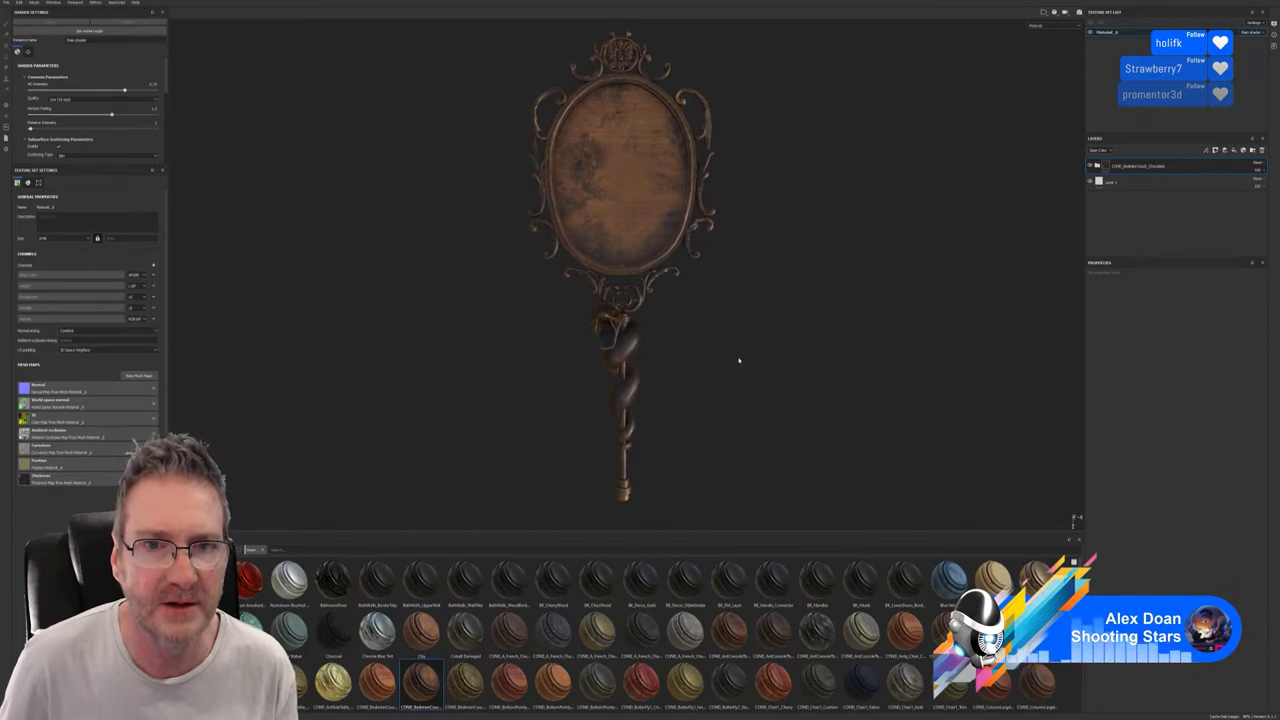
{"action": "right_click_drag", "start_coordinate": [760, 256], "coordinate": [1064, 268], "text": "alt"}
{"action": "scroll", "coordinate": [760, 286], "scroll_direction": "down", "scroll_amount": 3}
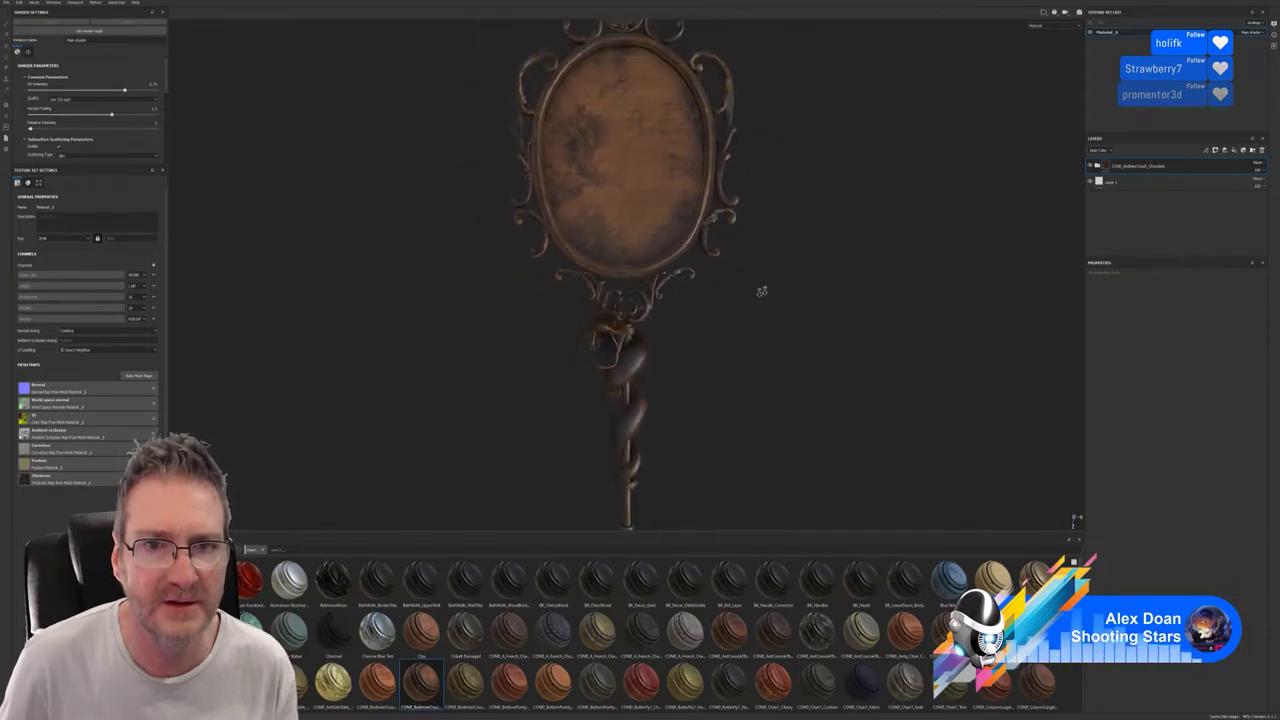
{"action": "left_click", "coordinate": [1129, 186]}
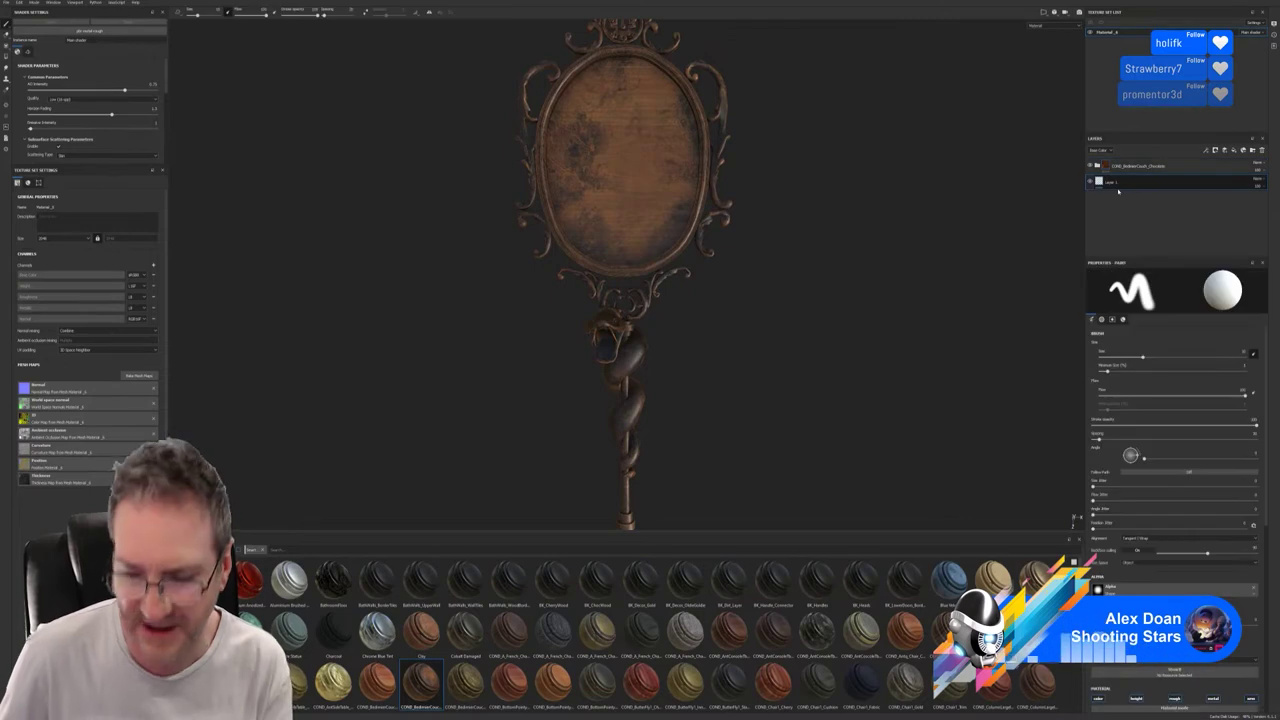
{"action": "key", "text": "Delete"}
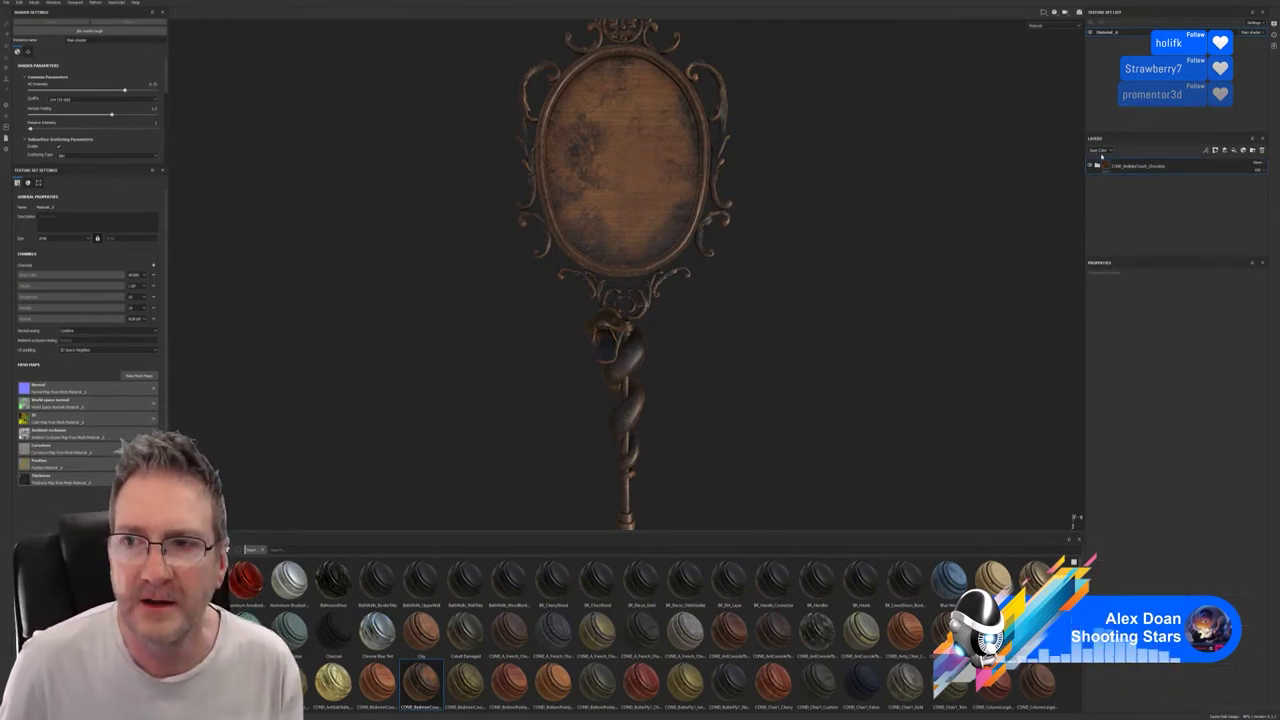
Expand the smart material folder and the chocolate brown wood layer's mask, and raise its mask editor's Global Balance to about 0.67.
{"action": "left_click", "coordinate": [1098, 166]}
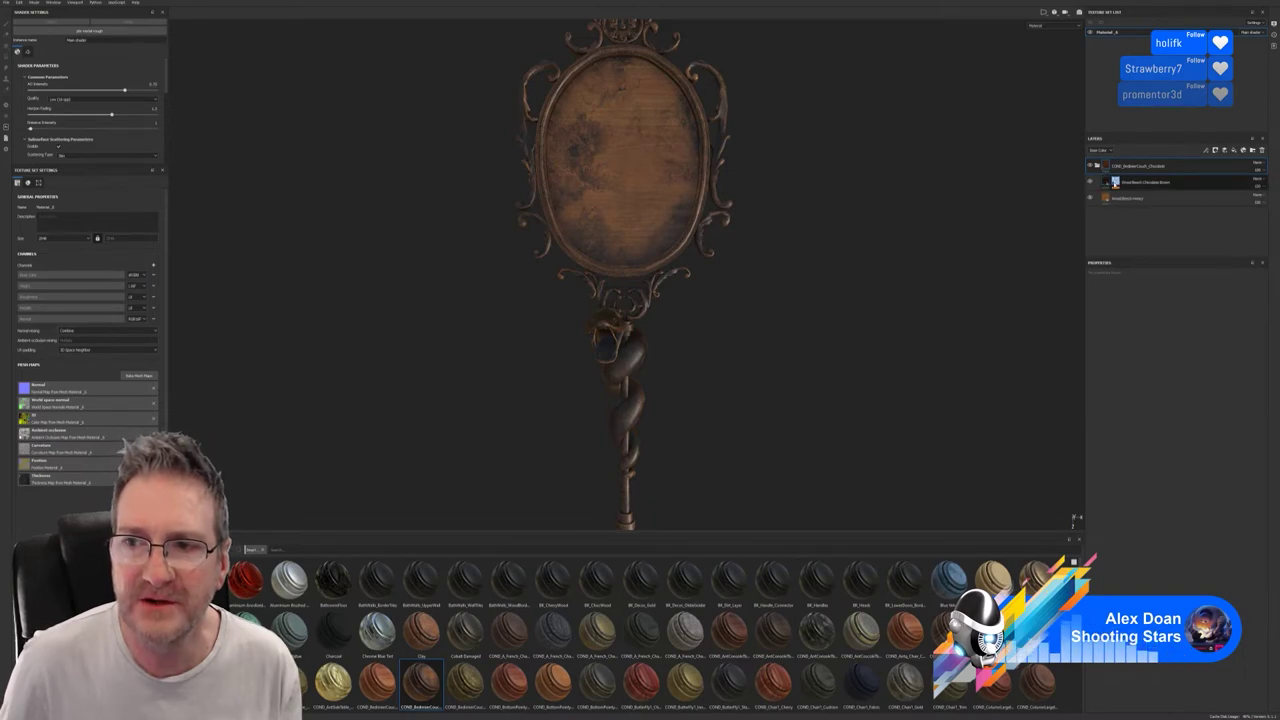
{"action": "left_click", "coordinate": [1115, 184]}
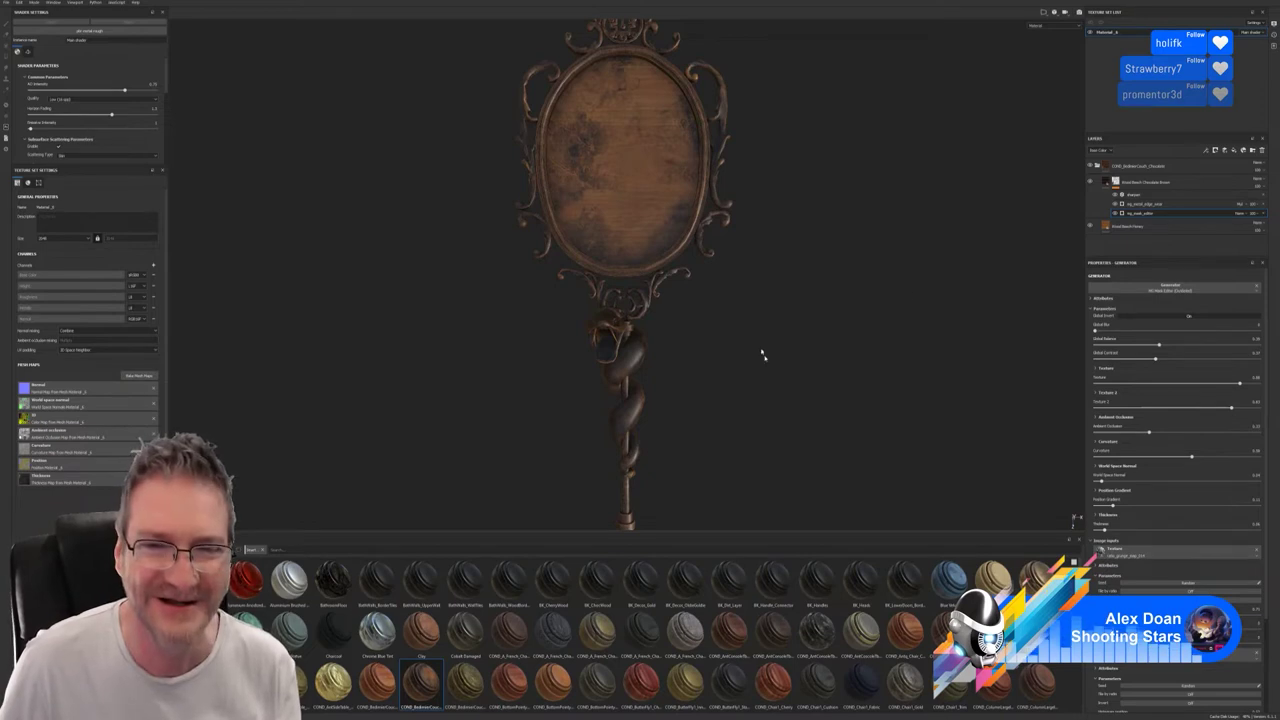
{"action": "left_click_drag", "start_coordinate": [762, 354], "coordinate": [671, 366], "text": "alt"}
{"action": "left_click_drag", "start_coordinate": [730, 337], "coordinate": [740, 334], "text": "alt"}
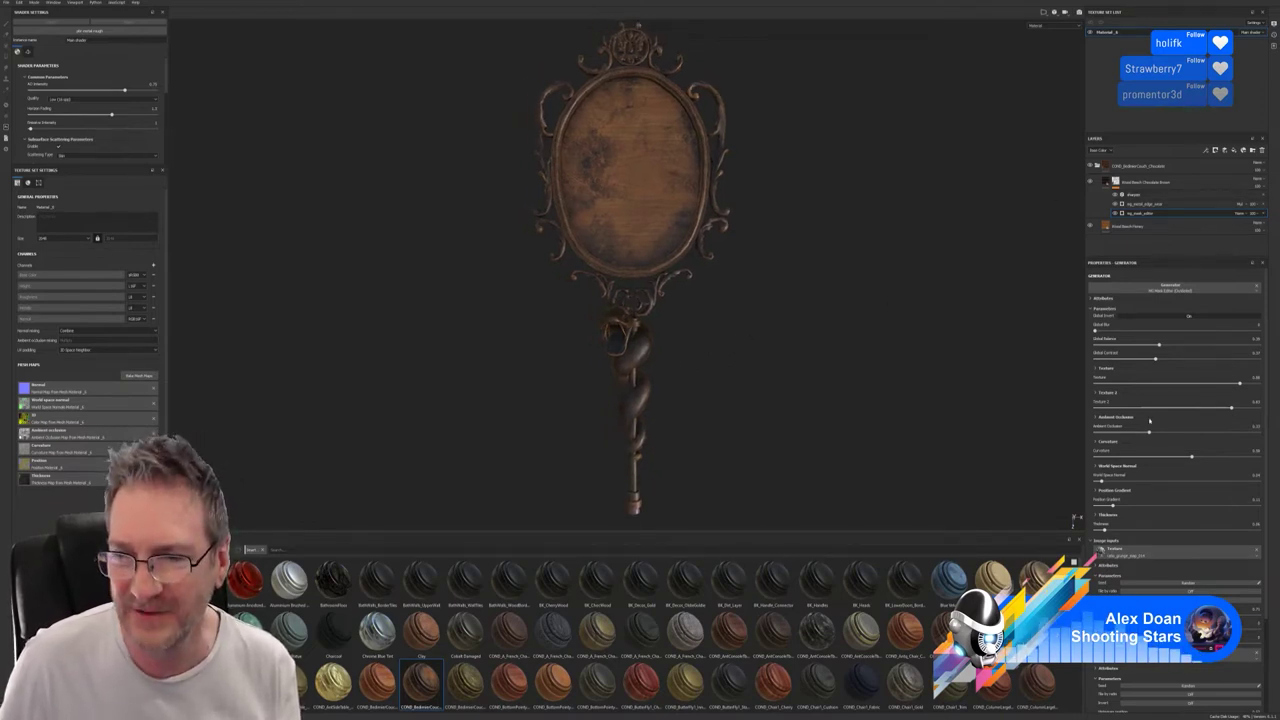
{"action": "left_click_drag", "start_coordinate": [1159, 345], "coordinate": [1205, 344]}
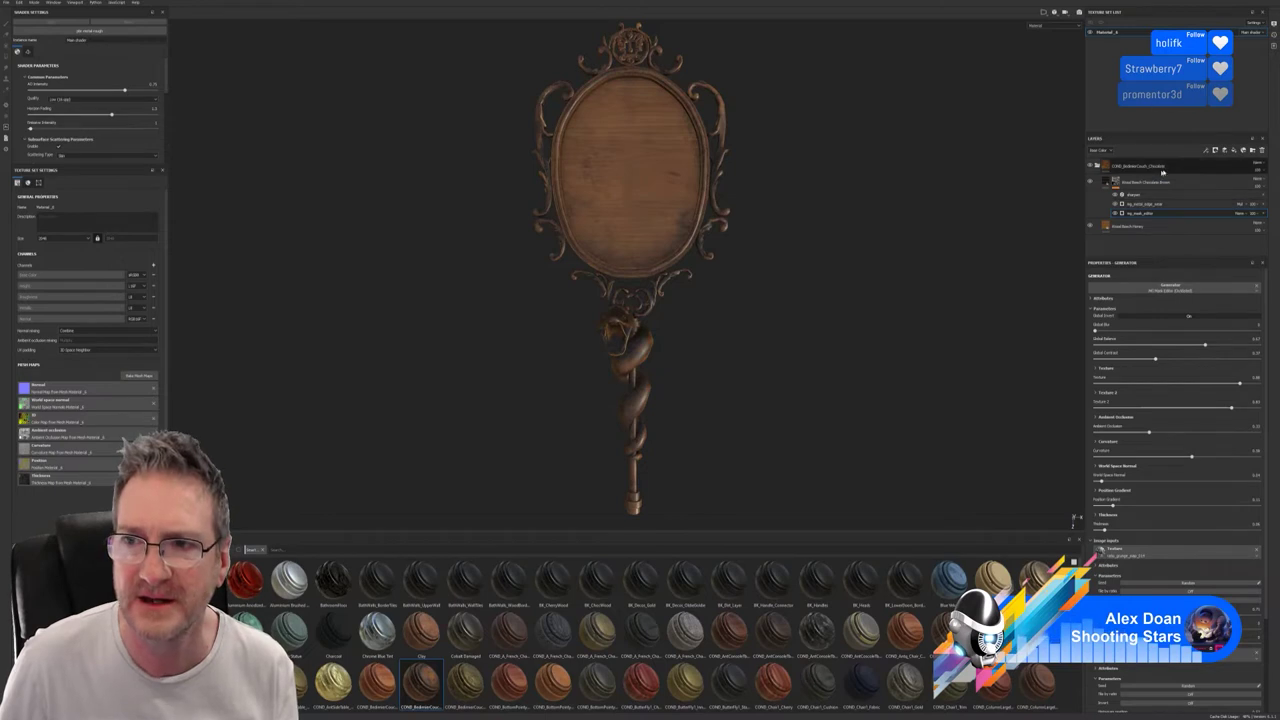
Add a color selection mask to the smart material folder and pick the ID color of the mirror's oval panel.
{"action": "left_click", "coordinate": [1189, 168]}
{"action": "right_click", "coordinate": [1189, 170]}
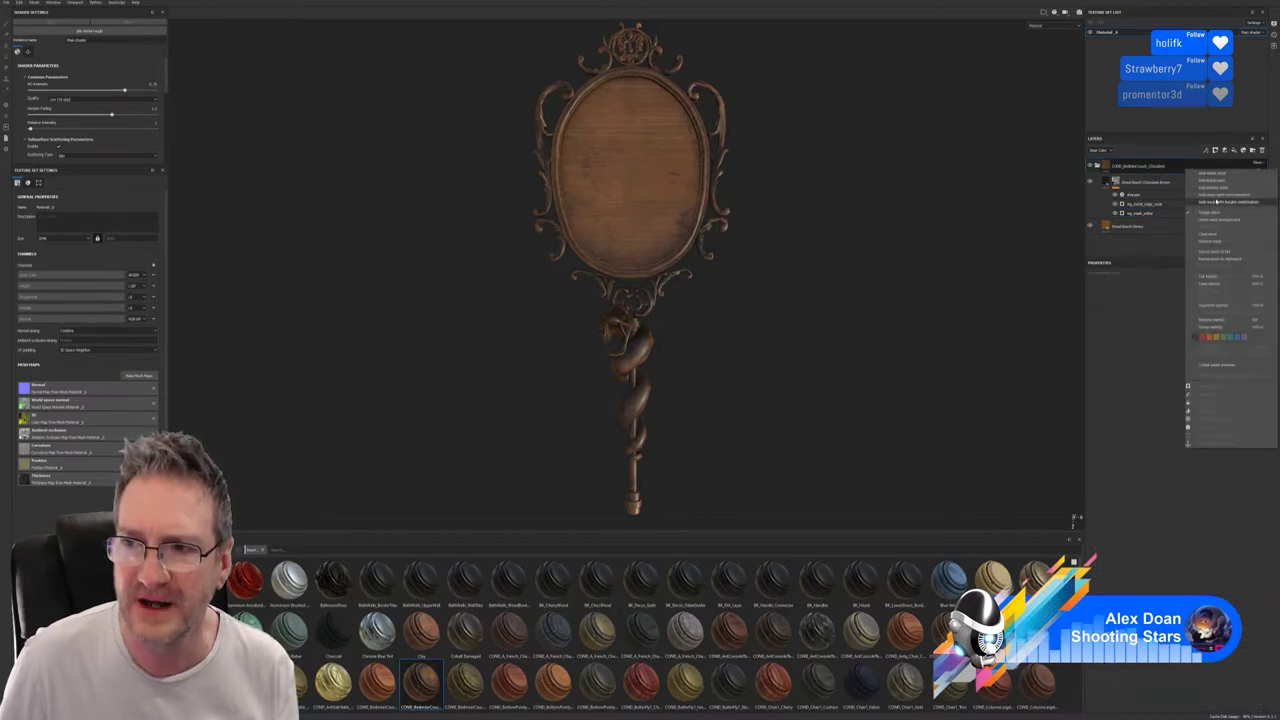
{"action": "left_click", "coordinate": [1216, 197]}
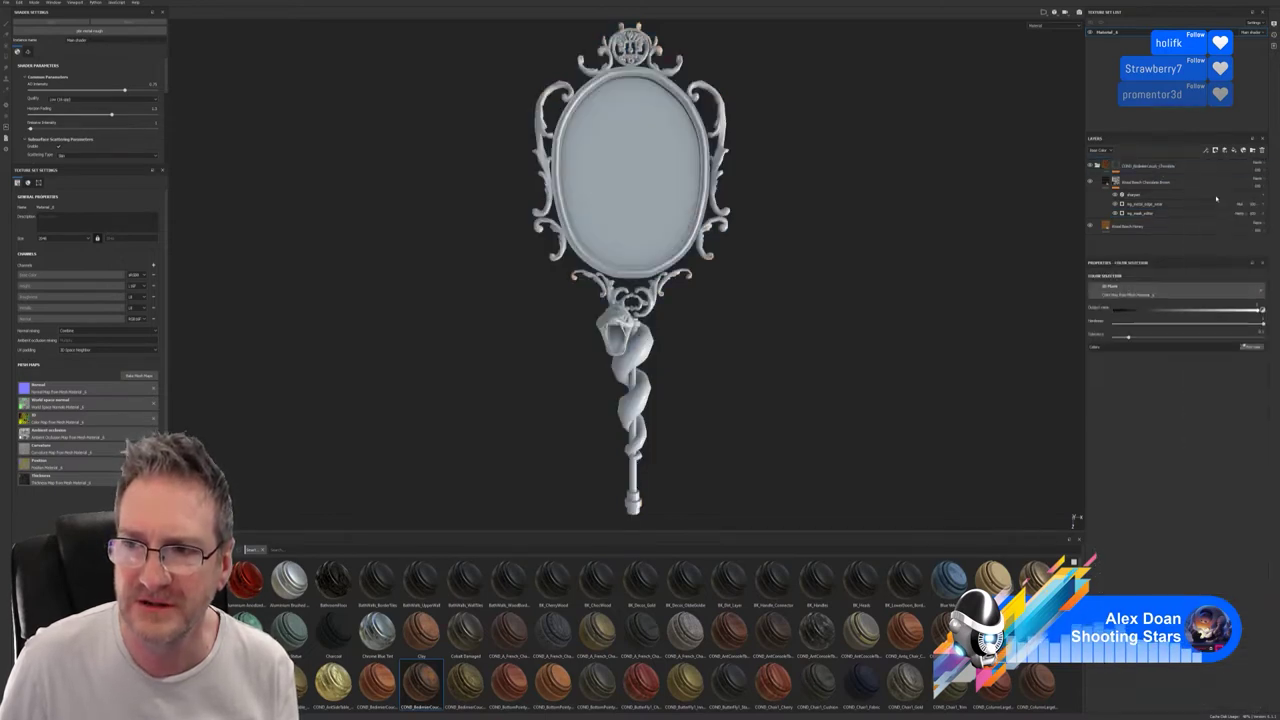
{"action": "left_click", "coordinate": [1250, 345]}
{"action": "left_click", "coordinate": [677, 198]}
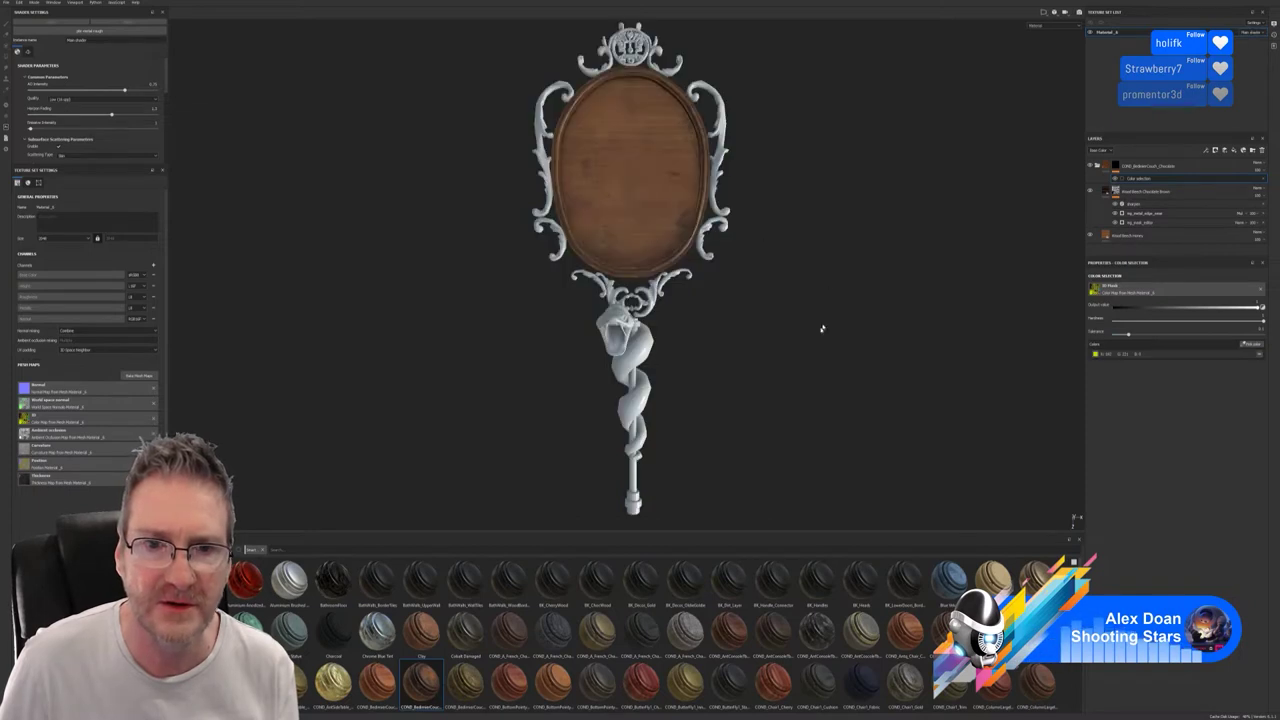
{"action": "mouse_move", "coordinate": [734, 286]}
{"action": "left_mouse_down", "text": "alt"}
{"action": "mouse_move", "coordinate": [877, 269]}
{"action": "mouse_move", "coordinate": [737, 296]}
{"action": "left_mouse_up", "text": "alt"}
{"action": "middle_click_drag", "start_coordinate": [737, 296], "coordinate": [729, 315], "text": "alt"}
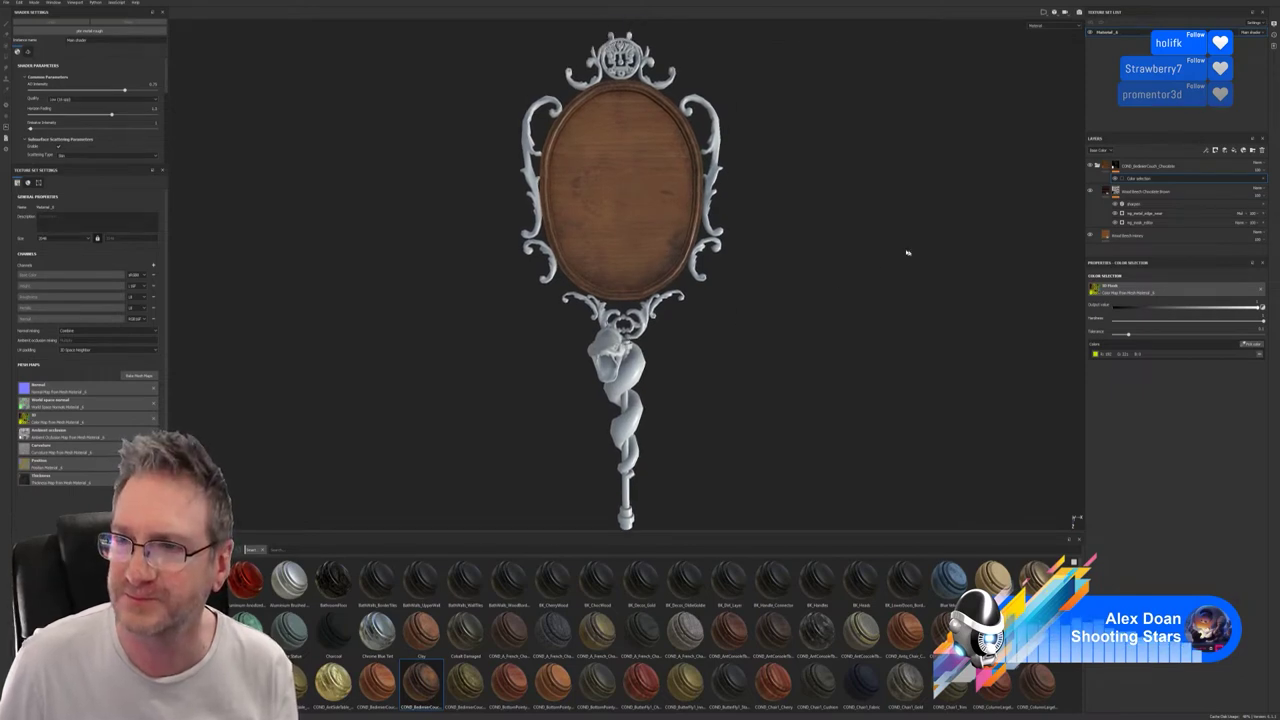
Lower the Global Balance of the chocolate brown wood layer's mask editor to about 0.38.
{"action": "left_click", "coordinate": [1200, 222]}
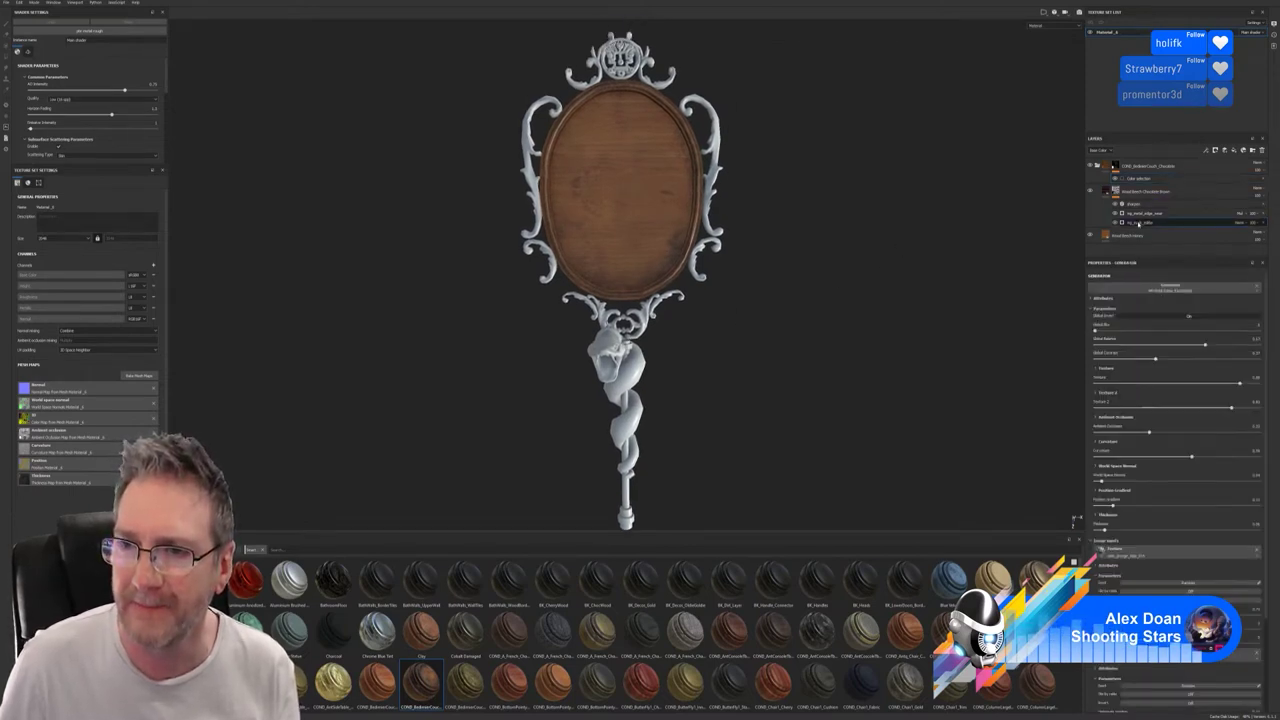
{"action": "mouse_move", "coordinate": [1207, 346]}
{"action": "left_mouse_down"}
{"action": "mouse_move", "coordinate": [1100, 348]}
{"action": "mouse_move", "coordinate": [1220, 344]}
{"action": "mouse_move", "coordinate": [1184, 345]}
{"action": "left_mouse_up"}
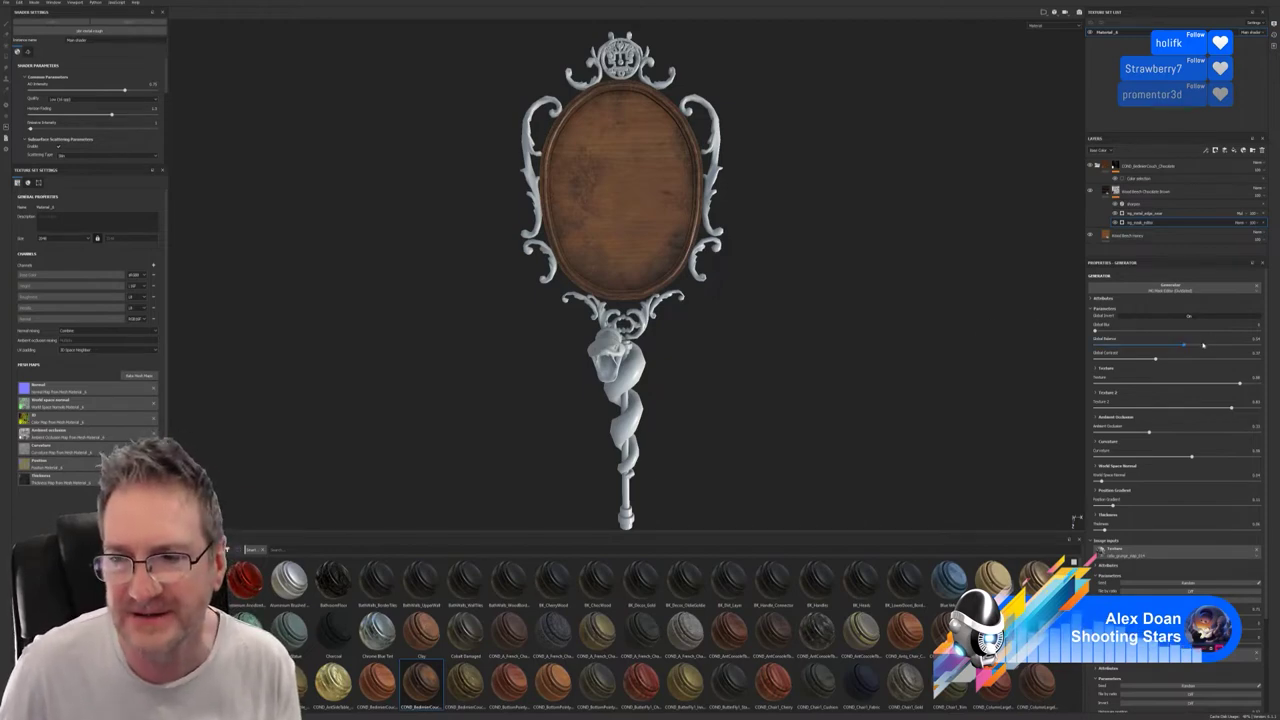
{"action": "left_click_drag", "start_coordinate": [1185, 346], "coordinate": [1151, 347]}
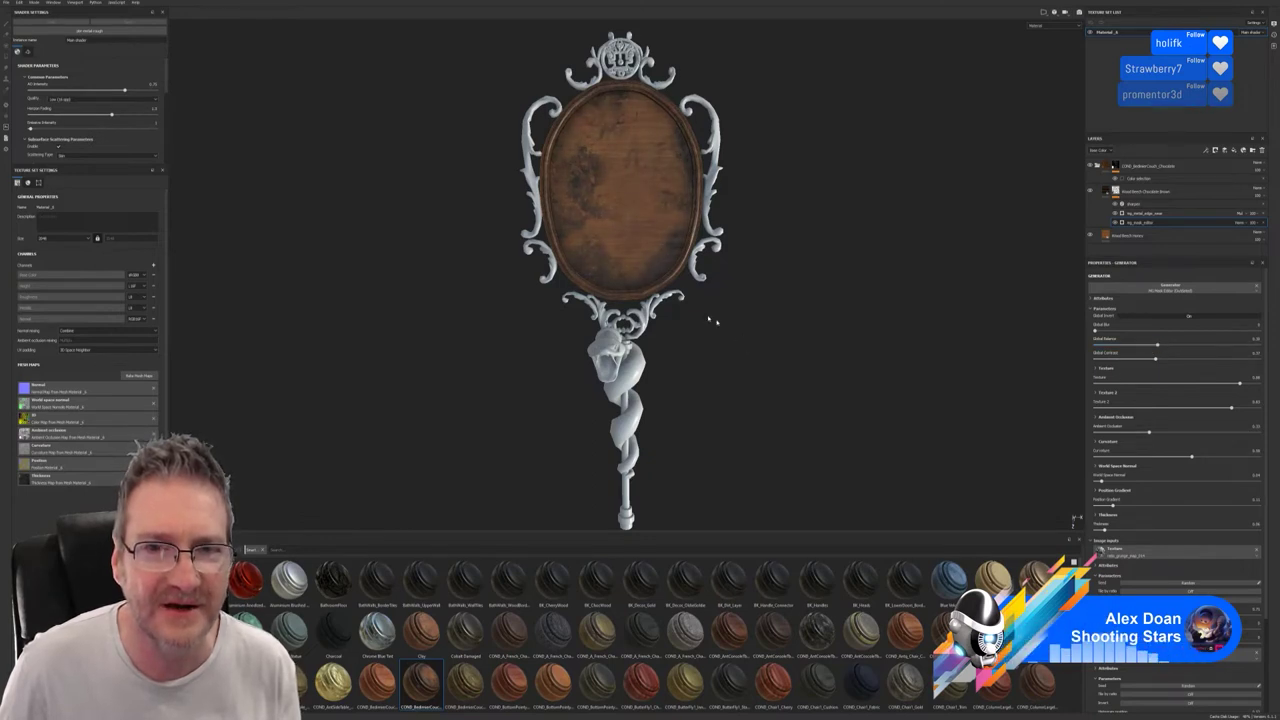
Examine the wood material on the mirror's oval panel and rim from the front, at oblique angles and close up.
{"action": "mouse_move", "coordinate": [709, 314]}
{"action": "left_mouse_down", "text": "alt"}
{"action": "mouse_move", "coordinate": [732, 271]}
{"action": "mouse_move", "coordinate": [565, 267]}
{"action": "mouse_move", "coordinate": [663, 270]}
{"action": "mouse_move", "coordinate": [683, 304]}
{"action": "mouse_move", "coordinate": [704, 310]}
{"action": "left_mouse_up", "text": "alt"}
{"action": "right_click_drag", "start_coordinate": [704, 310], "coordinate": [966, 160], "text": "alt"}
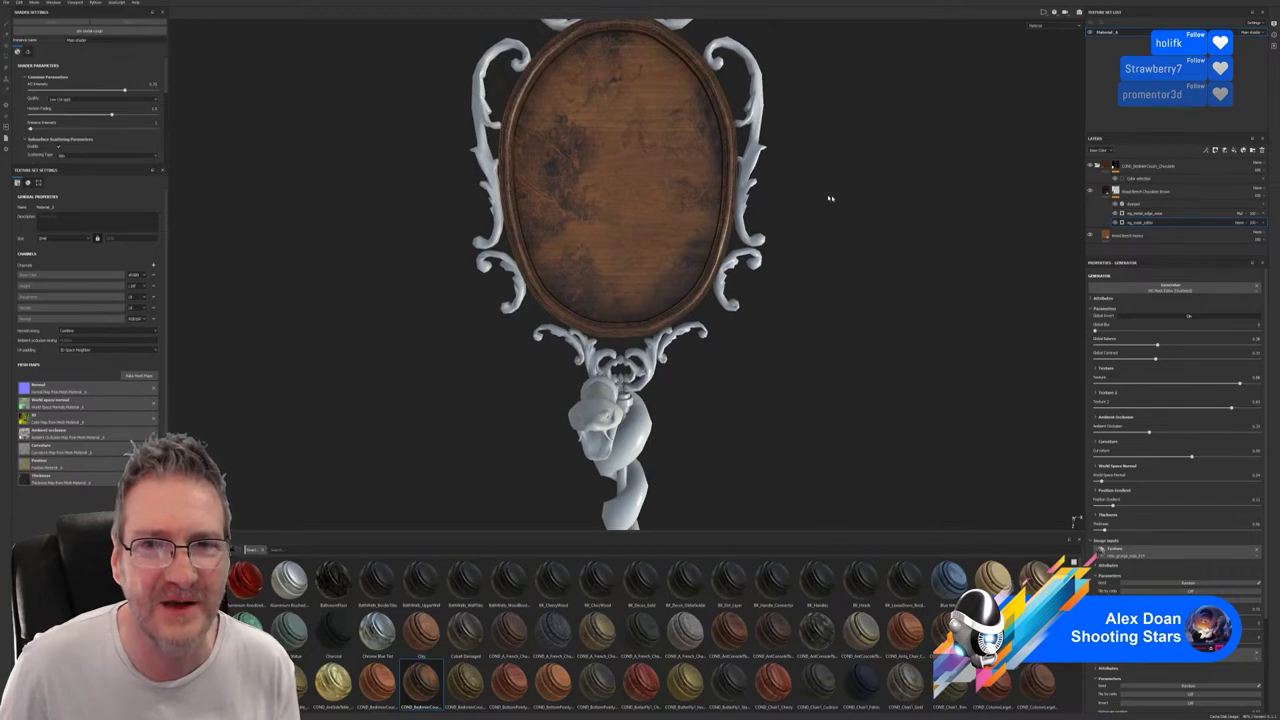
{"action": "right_click_drag", "start_coordinate": [850, 193], "coordinate": [754, 227], "text": "alt"}
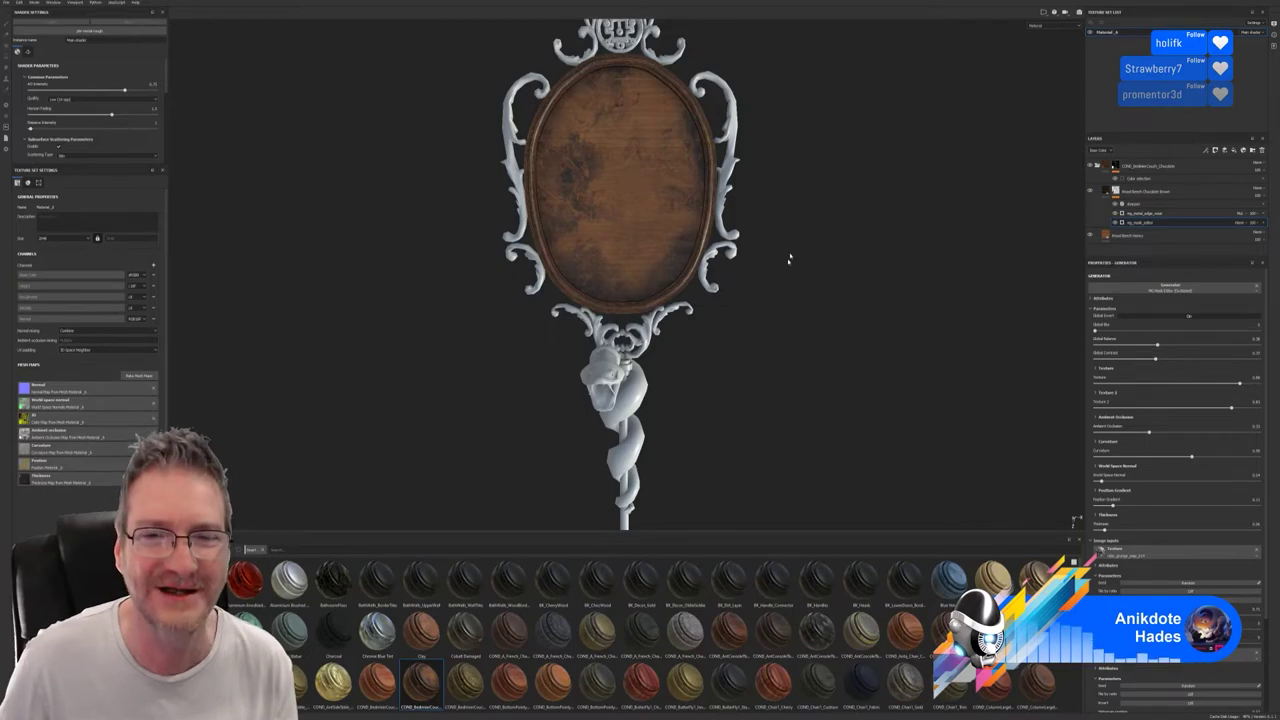
{"action": "left_click_drag", "start_coordinate": [763, 297], "coordinate": [646, 262], "text": "alt"}
{"action": "middle_click_drag", "start_coordinate": [656, 188], "coordinate": [666, 234], "text": "alt"}
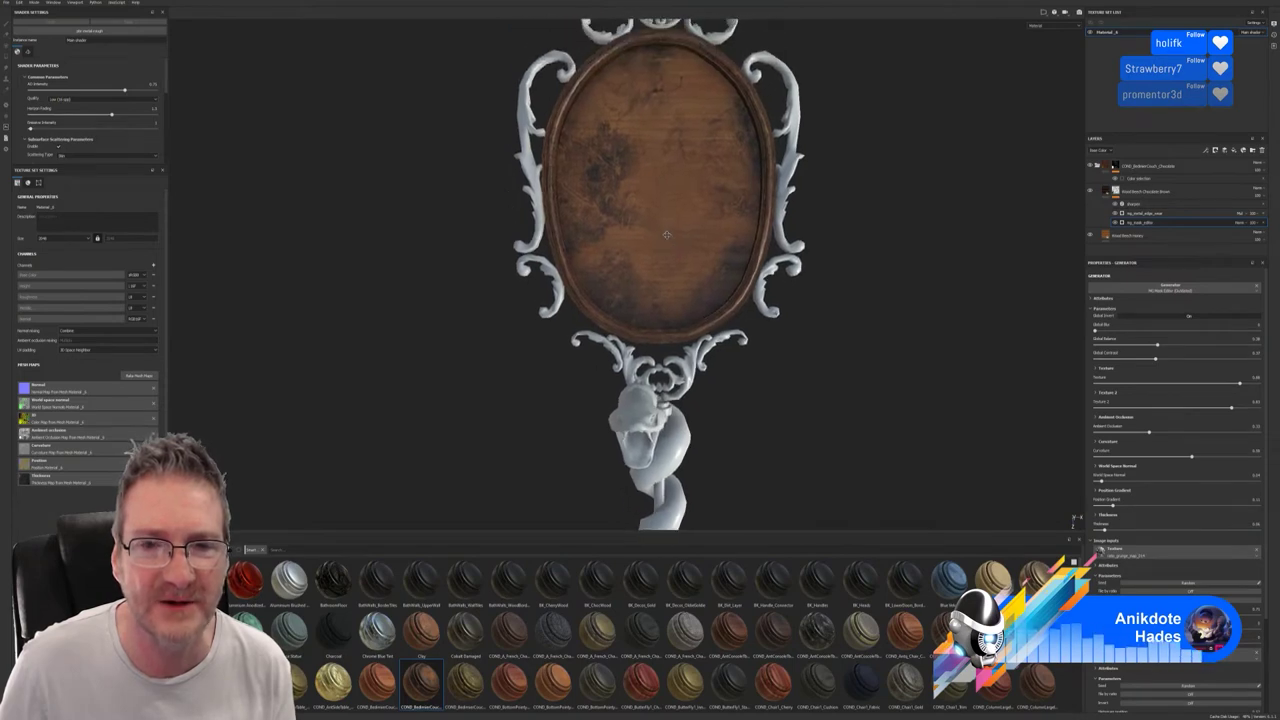
{"action": "left_click_drag", "start_coordinate": [786, 244], "coordinate": [759, 241], "text": "alt"}
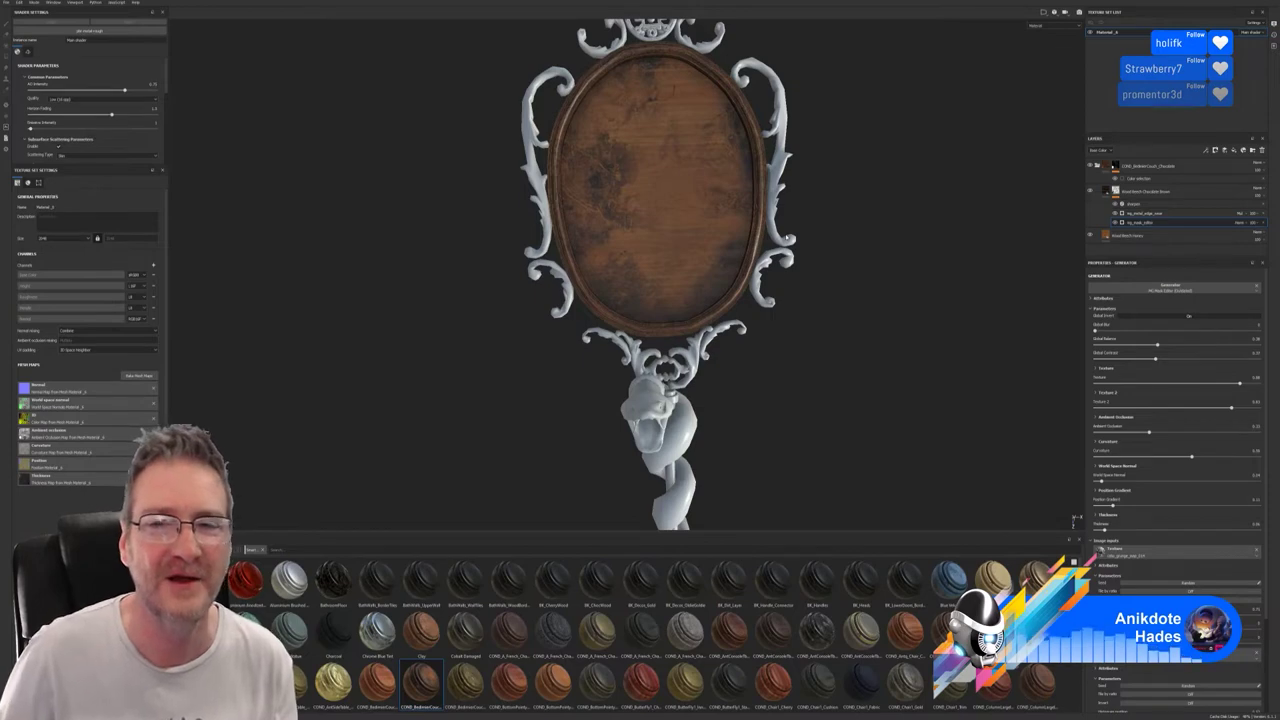
{"action": "left_click_drag", "start_coordinate": [747, 393], "coordinate": [623, 288], "text": "alt"}
{"action": "left_click_drag", "start_coordinate": [624, 355], "coordinate": [712, 366], "text": "alt"}
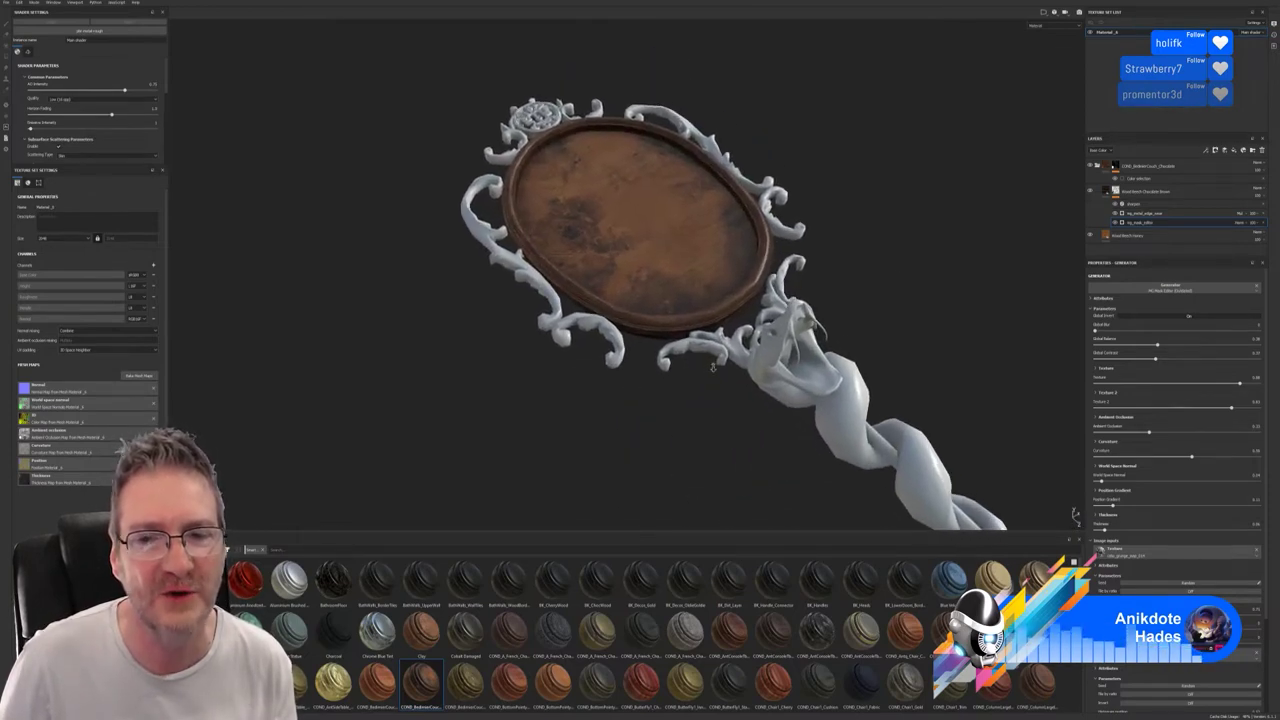
{"action": "left_click_drag", "start_coordinate": [835, 218], "coordinate": [737, 347], "text": "alt"}
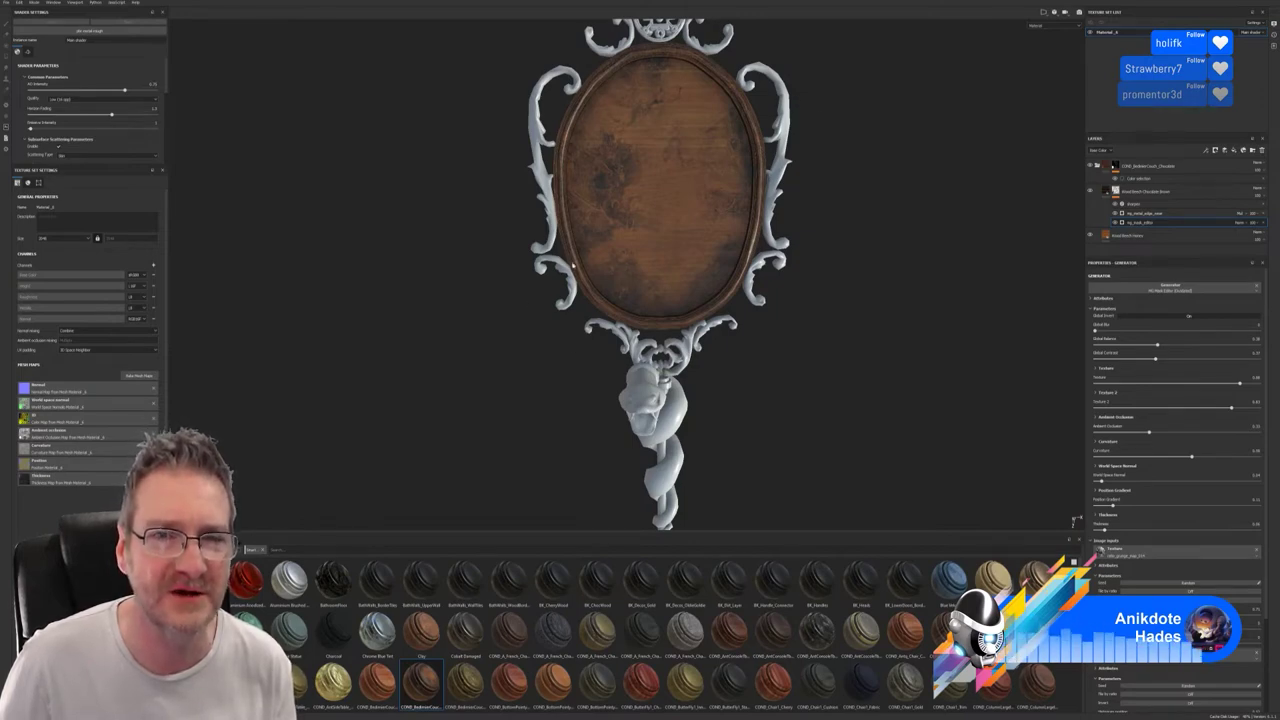
{"action": "left_click_drag", "start_coordinate": [794, 349], "coordinate": [702, 160], "text": "alt"}
{"action": "right_click_drag", "start_coordinate": [644, 232], "coordinate": [707, 281], "text": "alt"}
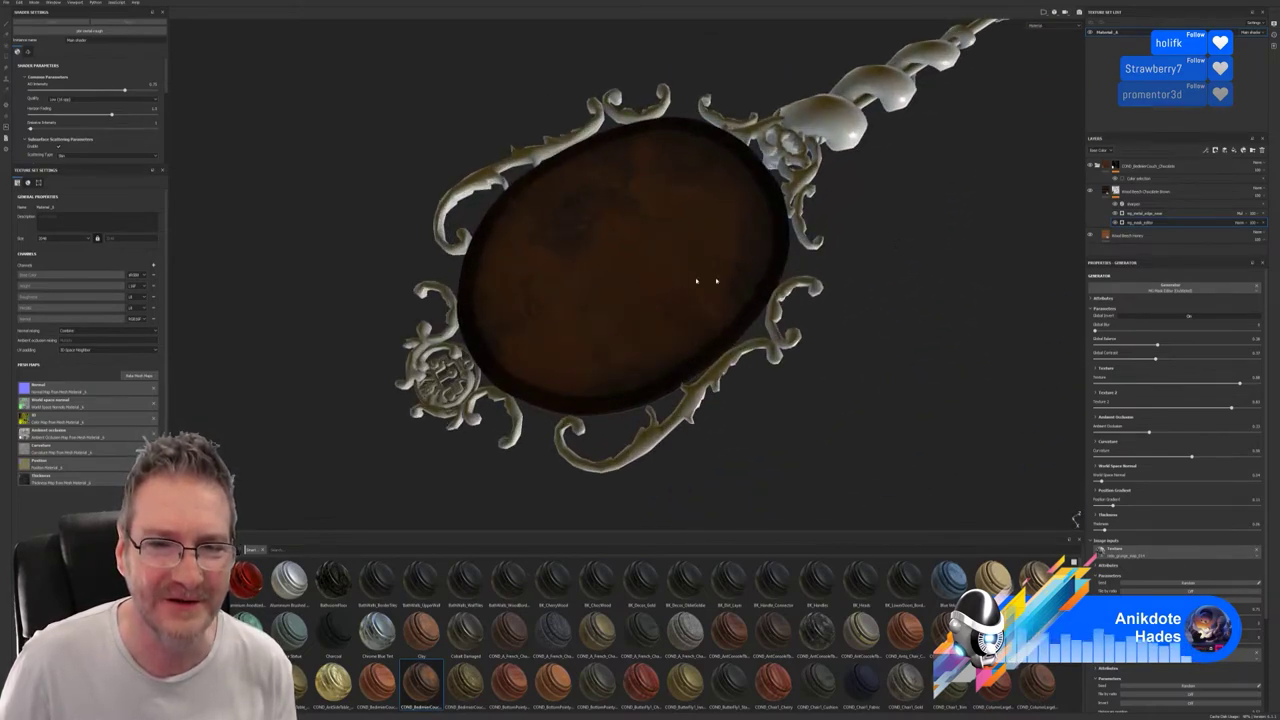
{"action": "left_click_drag", "start_coordinate": [697, 281], "coordinate": [627, 414], "text": "alt"}
{"action": "right_click_drag", "start_coordinate": [627, 414], "coordinate": [271, 334], "text": "alt"}
{"action": "right_click_drag", "start_coordinate": [528, 322], "coordinate": [496, 322], "text": "alt"}
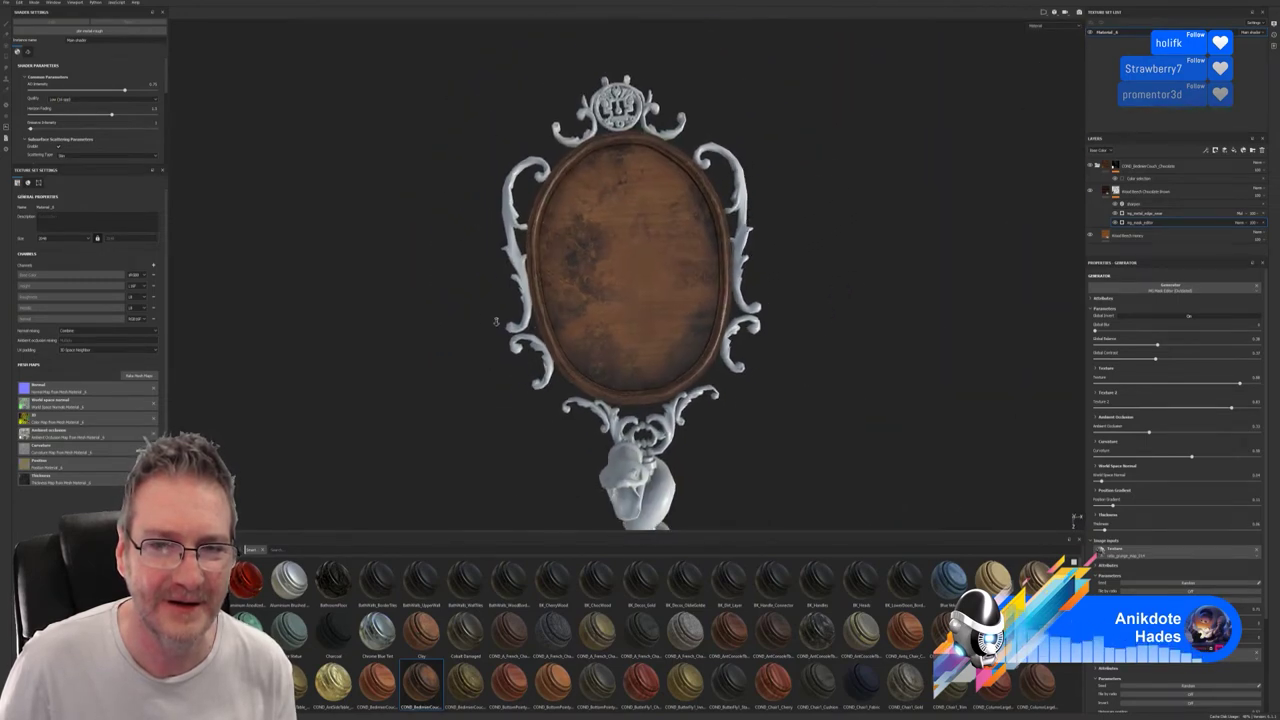
{"action": "left_click_drag", "start_coordinate": [495, 321], "coordinate": [622, 64], "text": "alt"}
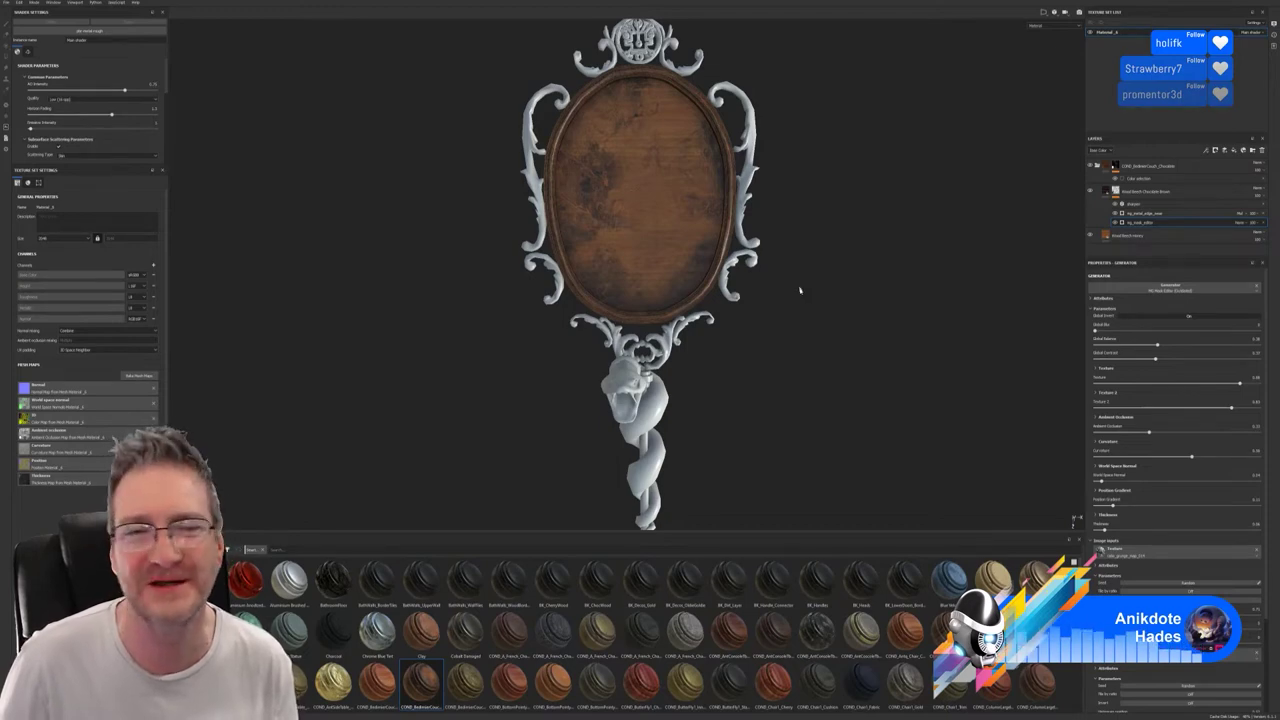
{"action": "left_click_drag", "start_coordinate": [820, 289], "coordinate": [703, 323], "text": "alt"}
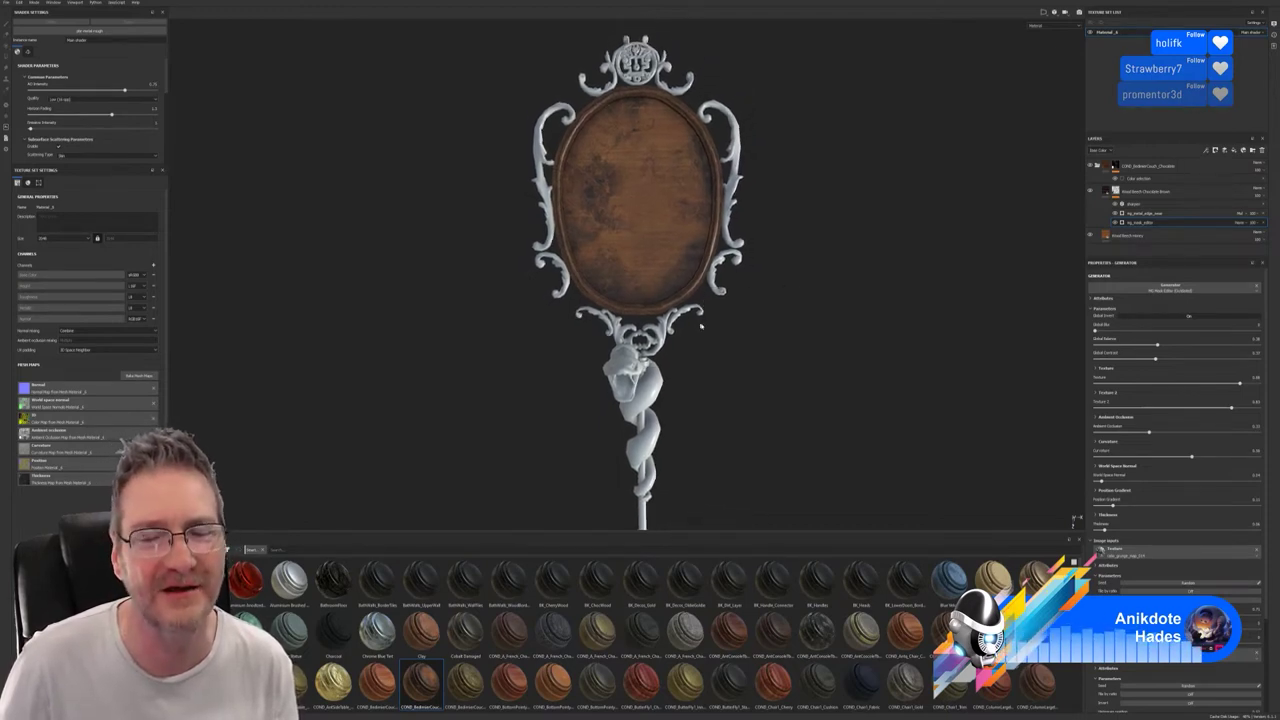
{"action": "middle_click_drag", "start_coordinate": [703, 323], "coordinate": [698, 306], "text": "alt"}
{"action": "left_click_drag", "start_coordinate": [731, 340], "coordinate": [694, 338], "text": "alt"}
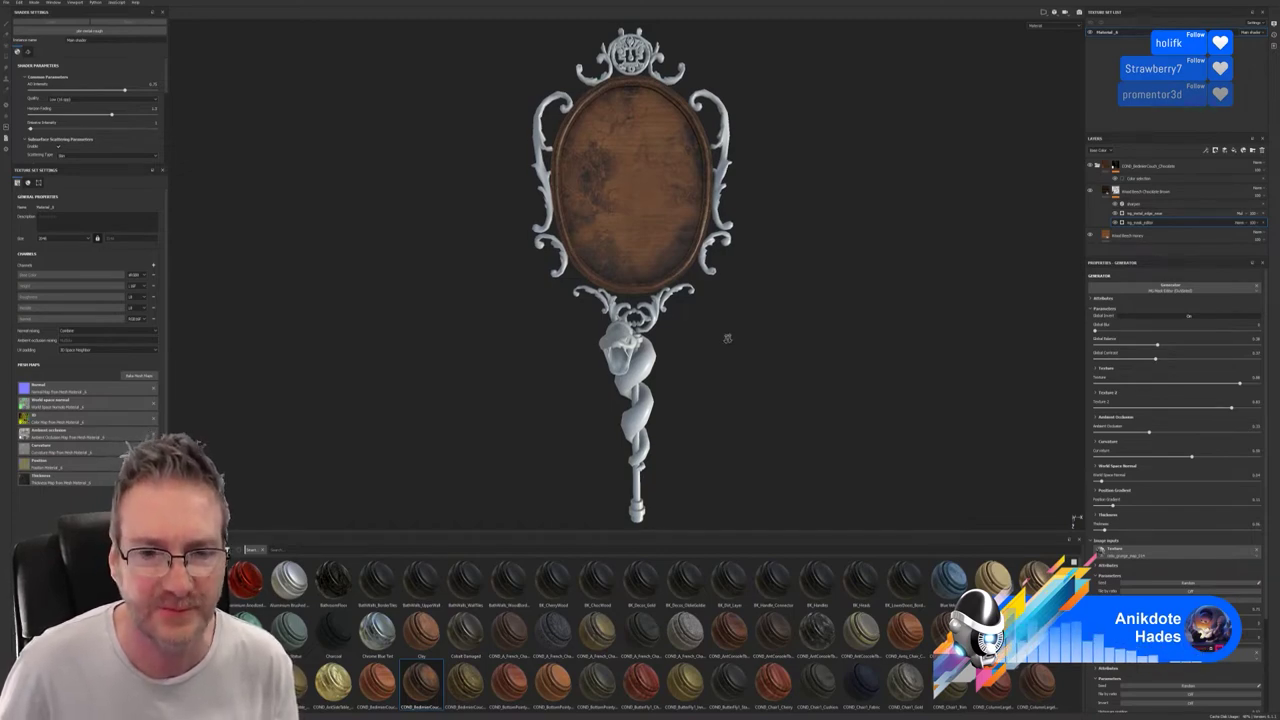
{"action": "left_click_drag", "start_coordinate": [726, 334], "coordinate": [677, 346], "text": "alt"}
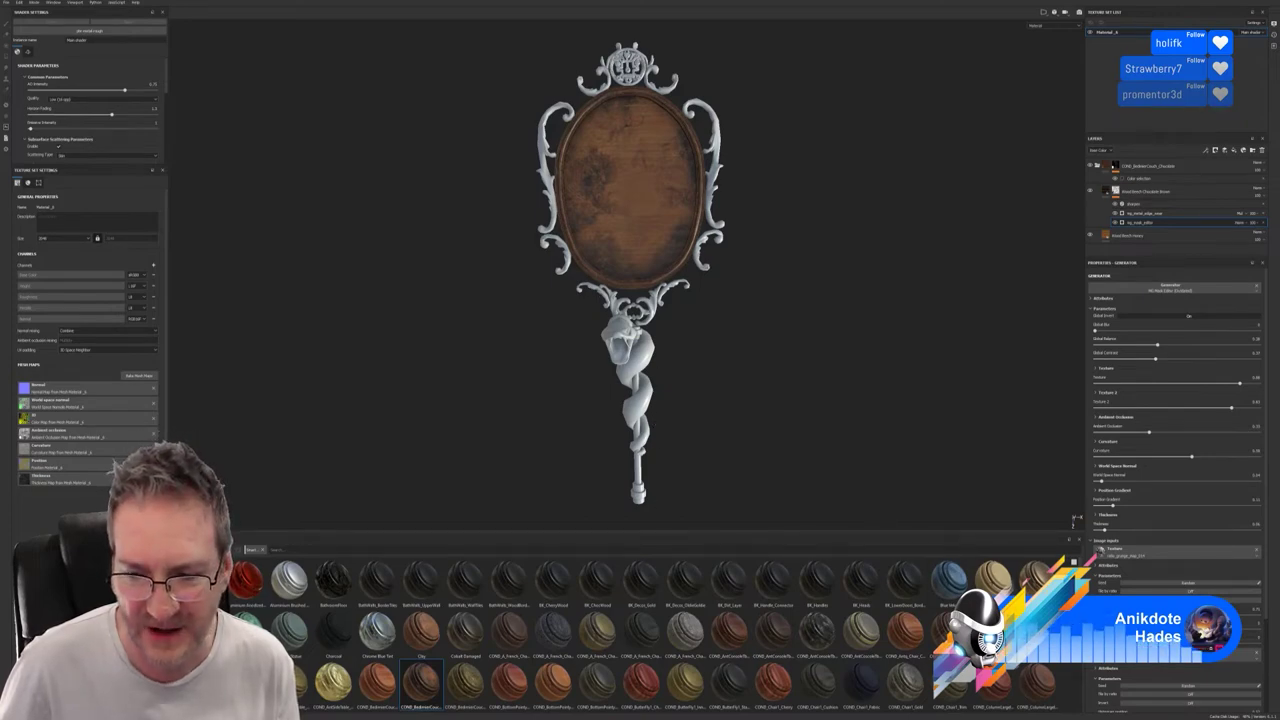
Browse the smart materials, collapse the chocolate wood folder, and apply a gold smart material to the whole mirror above it.
{"action": "scroll", "coordinate": [640, 630], "scroll_direction": "down", "scroll_amount": 3}
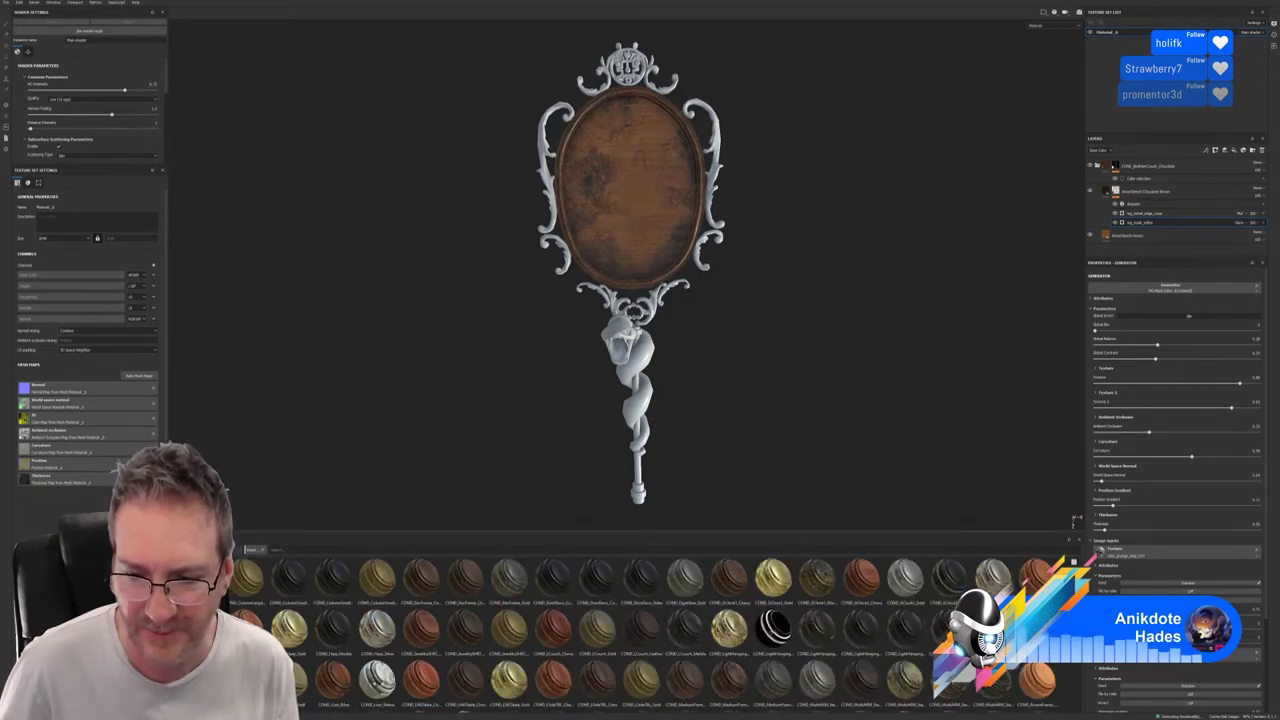
{"action": "scroll", "coordinate": [640, 630], "scroll_direction": "down", "scroll_amount": 1}
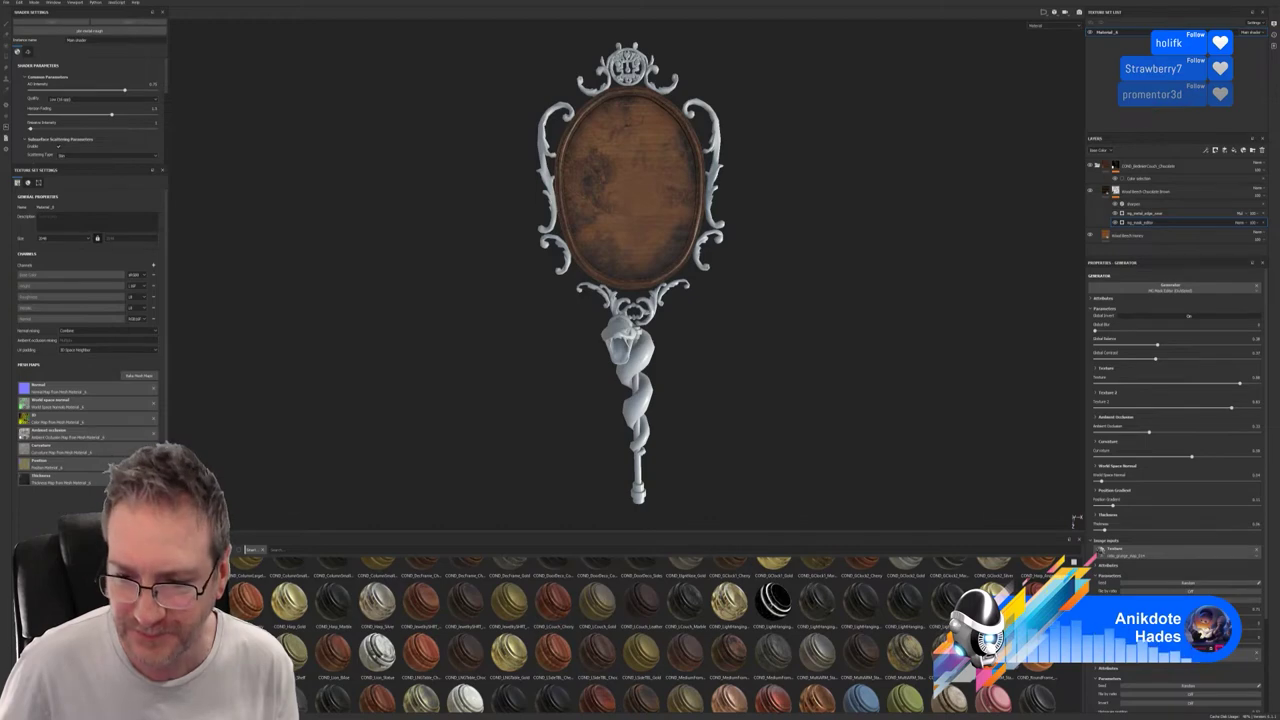
{"action": "scroll", "coordinate": [640, 630], "scroll_direction": "down", "scroll_amount": 3}
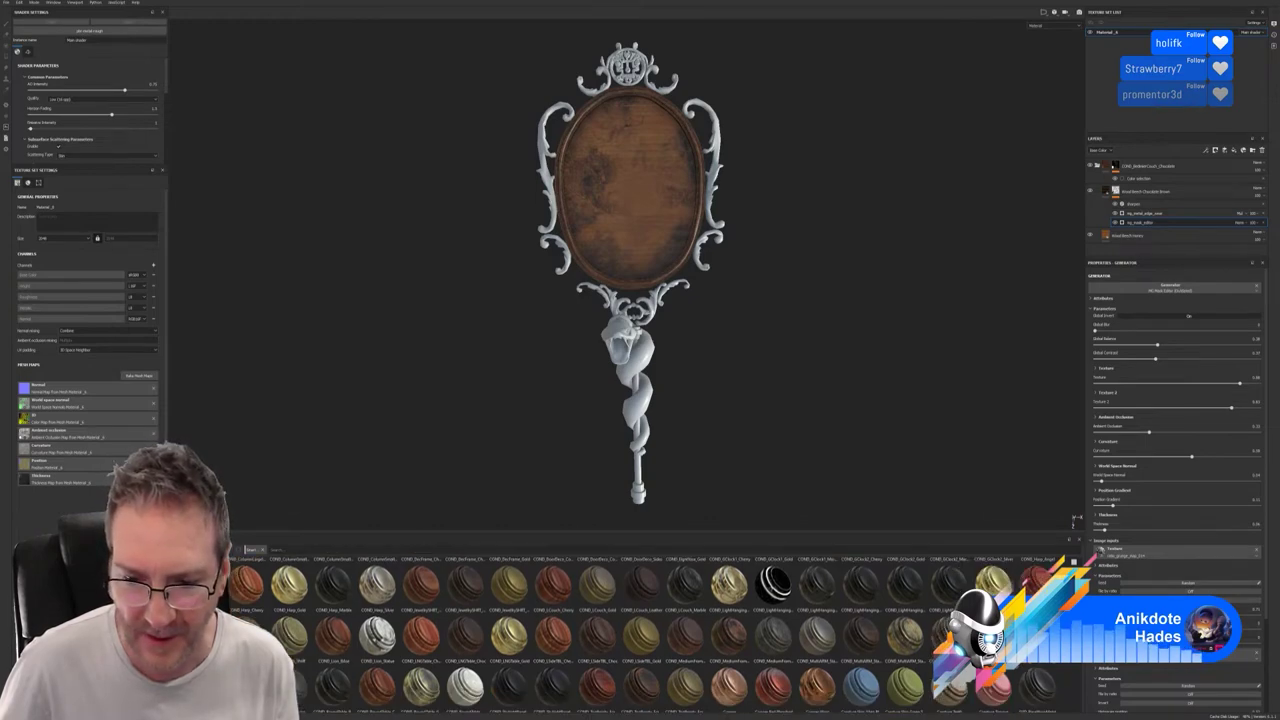
{"action": "scroll", "coordinate": [640, 630], "scroll_direction": "down", "scroll_amount": 8}
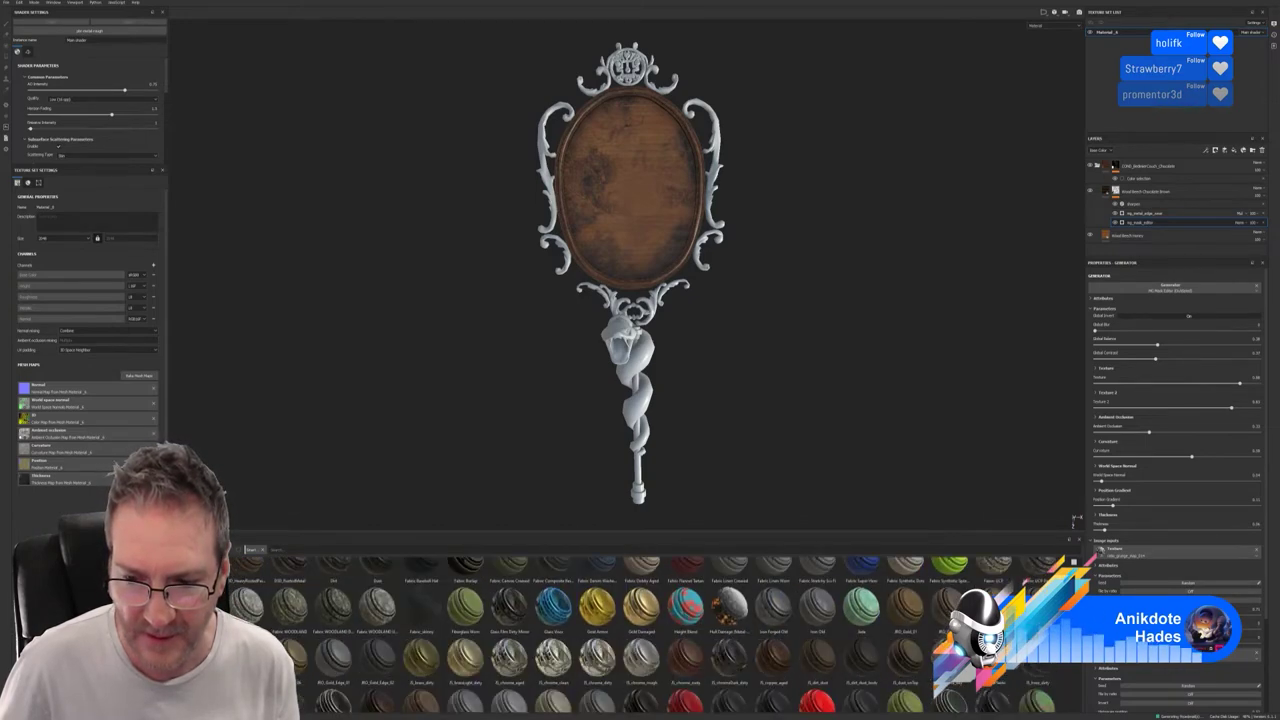
{"action": "scroll", "coordinate": [640, 630], "scroll_direction": "up", "scroll_amount": 1}
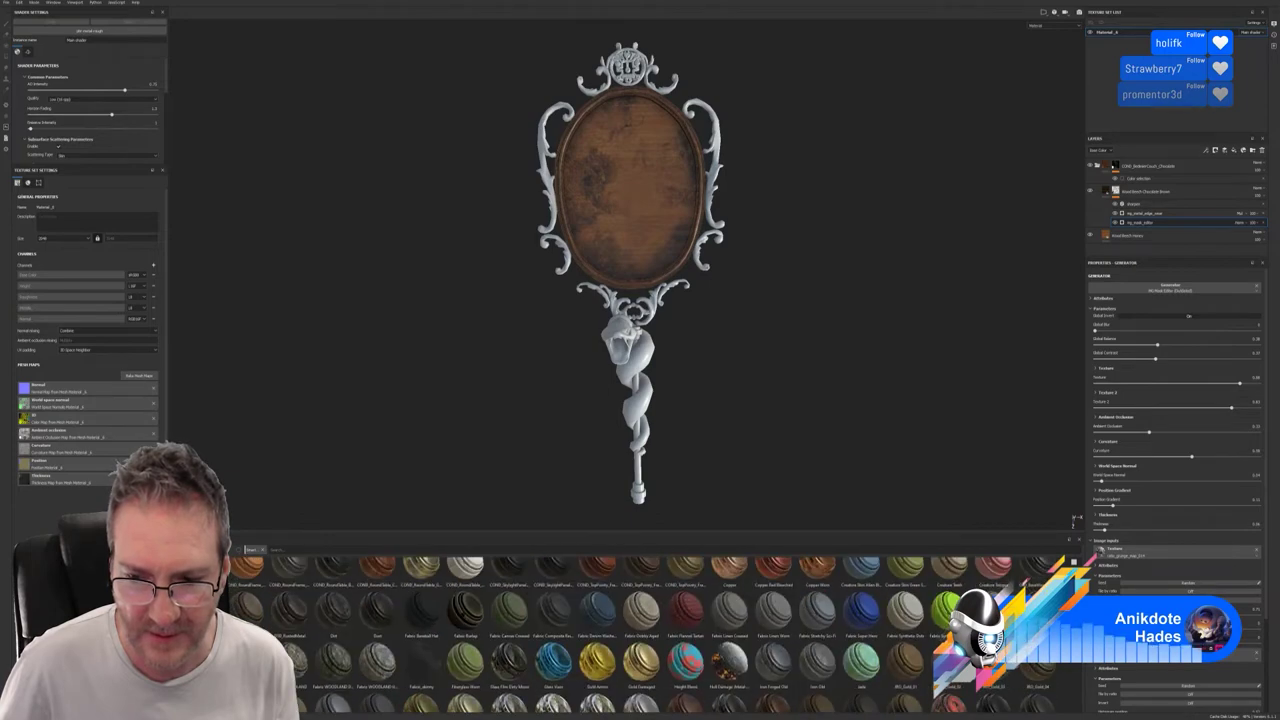
{"action": "scroll", "coordinate": [640, 630], "scroll_direction": "up", "scroll_amount": 1}
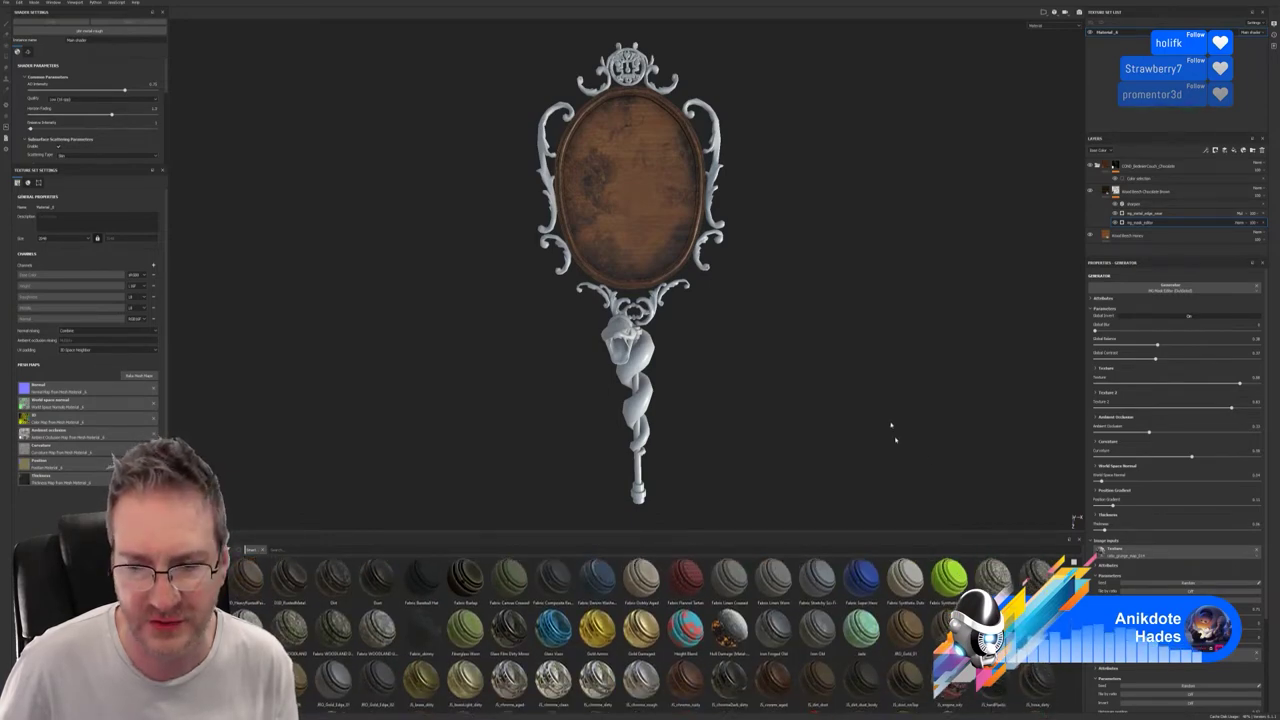
{"action": "left_click", "coordinate": [1097, 165]}
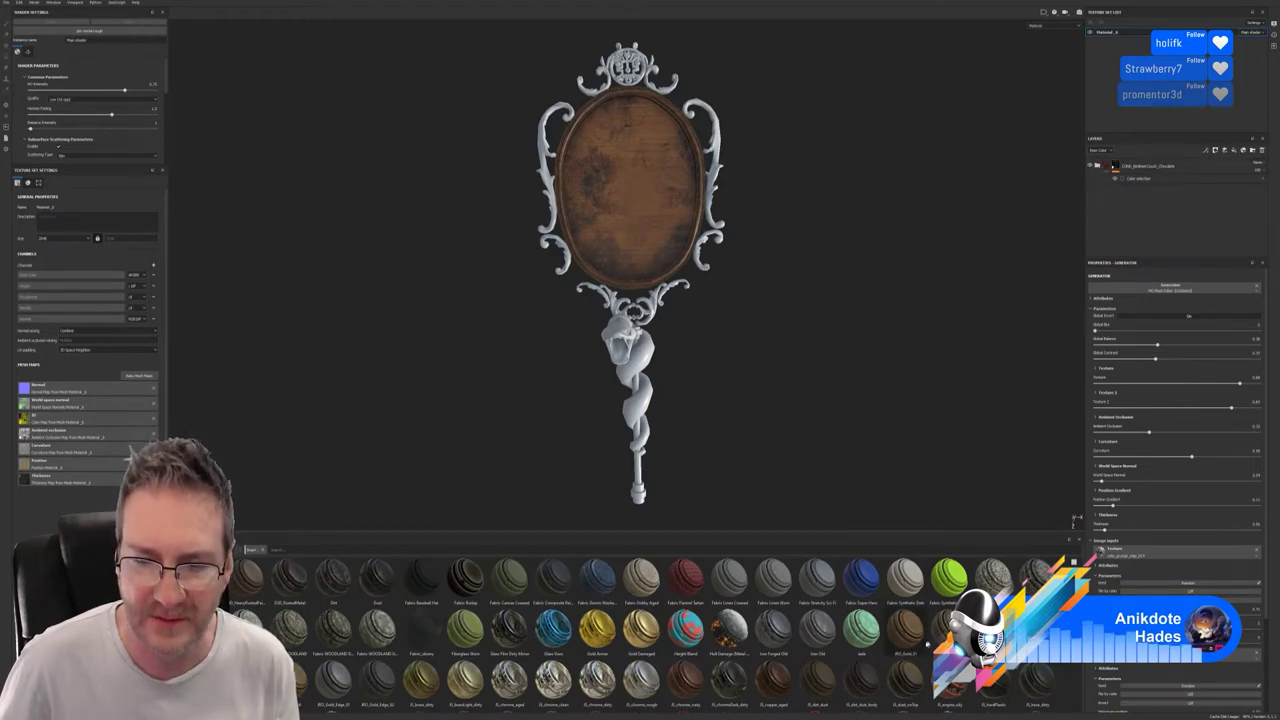
{"action": "left_click_drag", "start_coordinate": [911, 631], "coordinate": [637, 352]}
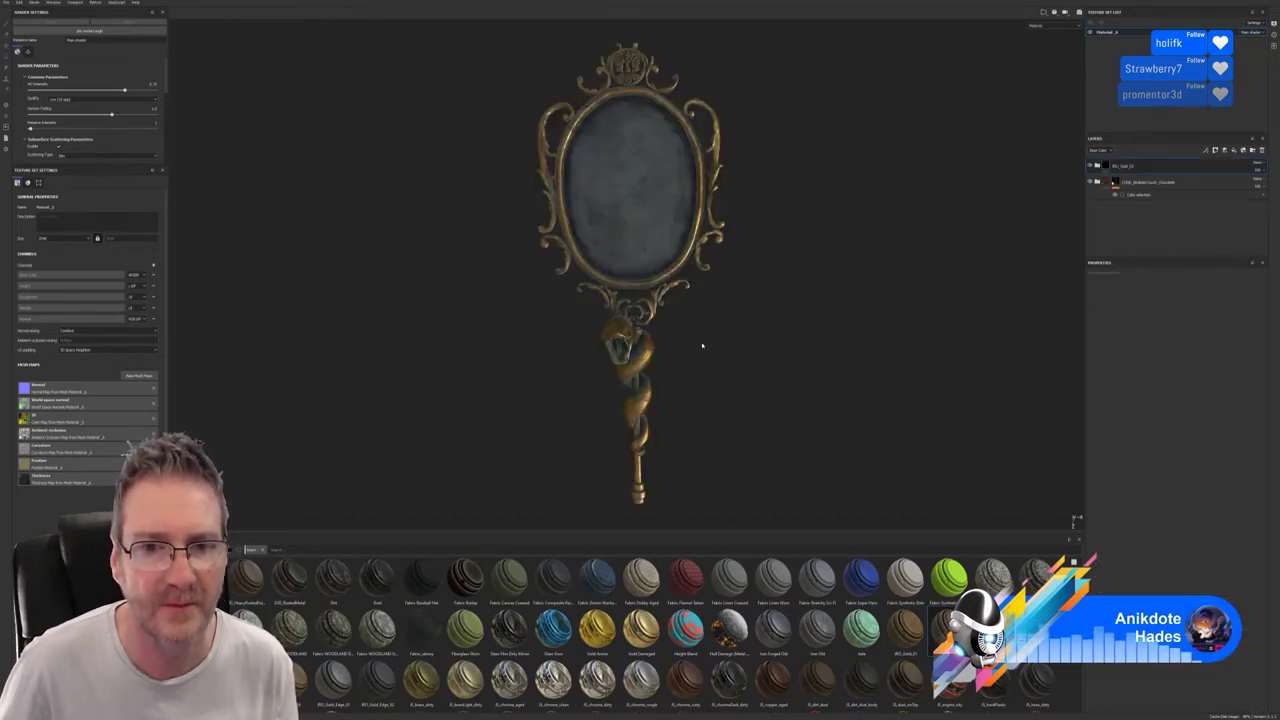
Examine the gold material on the mirror's frame, oval panel and snake handle from several angles and distances.
{"action": "mouse_move", "coordinate": [700, 346]}
{"action": "left_mouse_down", "text": "alt"}
{"action": "mouse_move", "coordinate": [689, 366]}
{"action": "mouse_move", "coordinate": [678, 331]}
{"action": "mouse_move", "coordinate": [797, 331]}
{"action": "mouse_move", "coordinate": [720, 356]}
{"action": "left_mouse_up", "text": "alt"}
{"action": "left_click_drag", "start_coordinate": [720, 356], "coordinate": [737, 349], "text": "alt"}
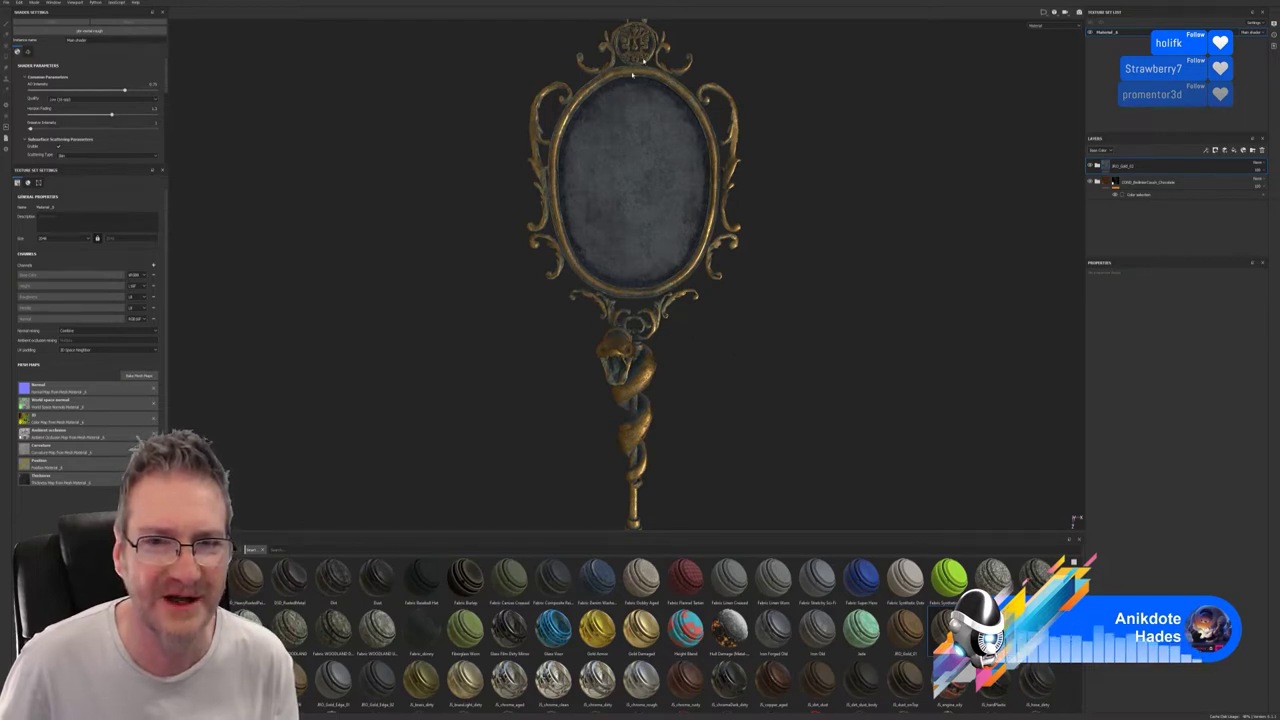
{"action": "left_click_drag", "start_coordinate": [695, 364], "coordinate": [760, 437], "text": "alt"}
{"action": "right_click_drag", "start_coordinate": [761, 437], "coordinate": [705, 420], "text": "alt"}
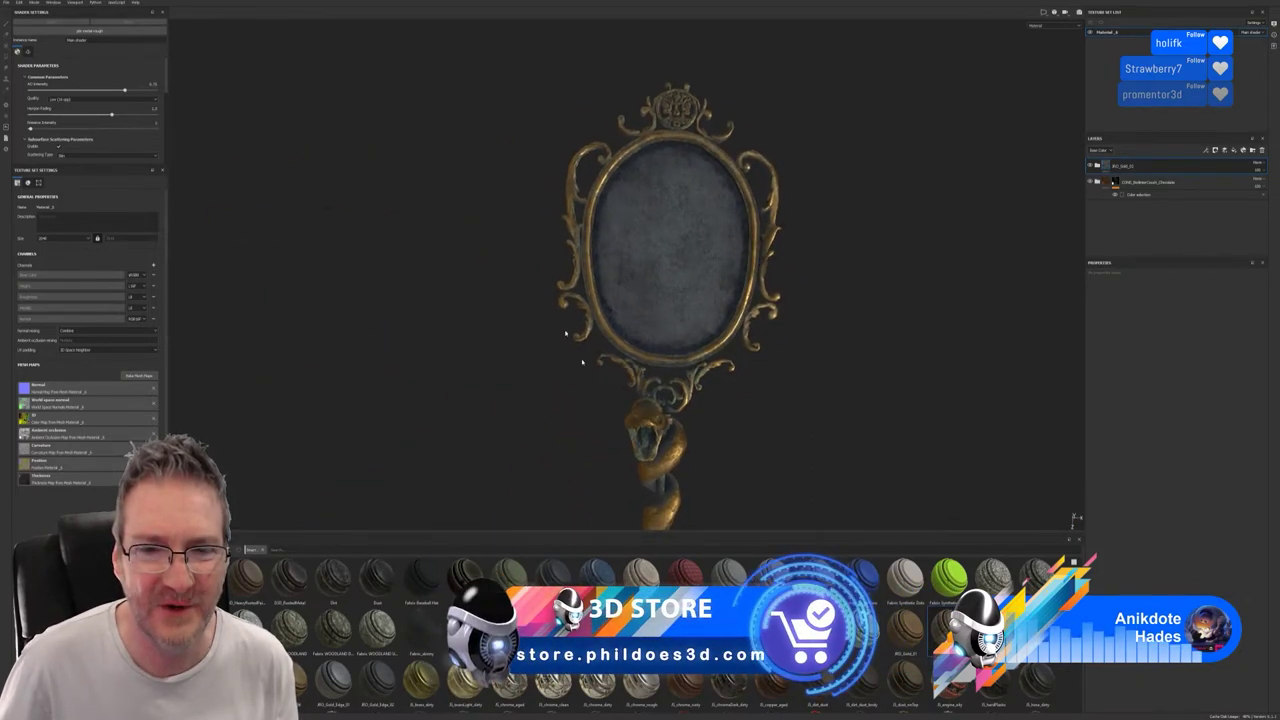
{"action": "middle_click_drag", "start_coordinate": [703, 354], "coordinate": [673, 259], "text": "alt"}
{"action": "right_click_drag", "start_coordinate": [705, 395], "coordinate": [677, 389], "text": "alt"}
{"action": "mouse_move", "coordinate": [677, 389]}
{"action": "left_mouse_down", "text": "alt"}
{"action": "mouse_move", "coordinate": [706, 377]}
{"action": "mouse_move", "coordinate": [688, 383]}
{"action": "left_mouse_up", "text": "alt"}
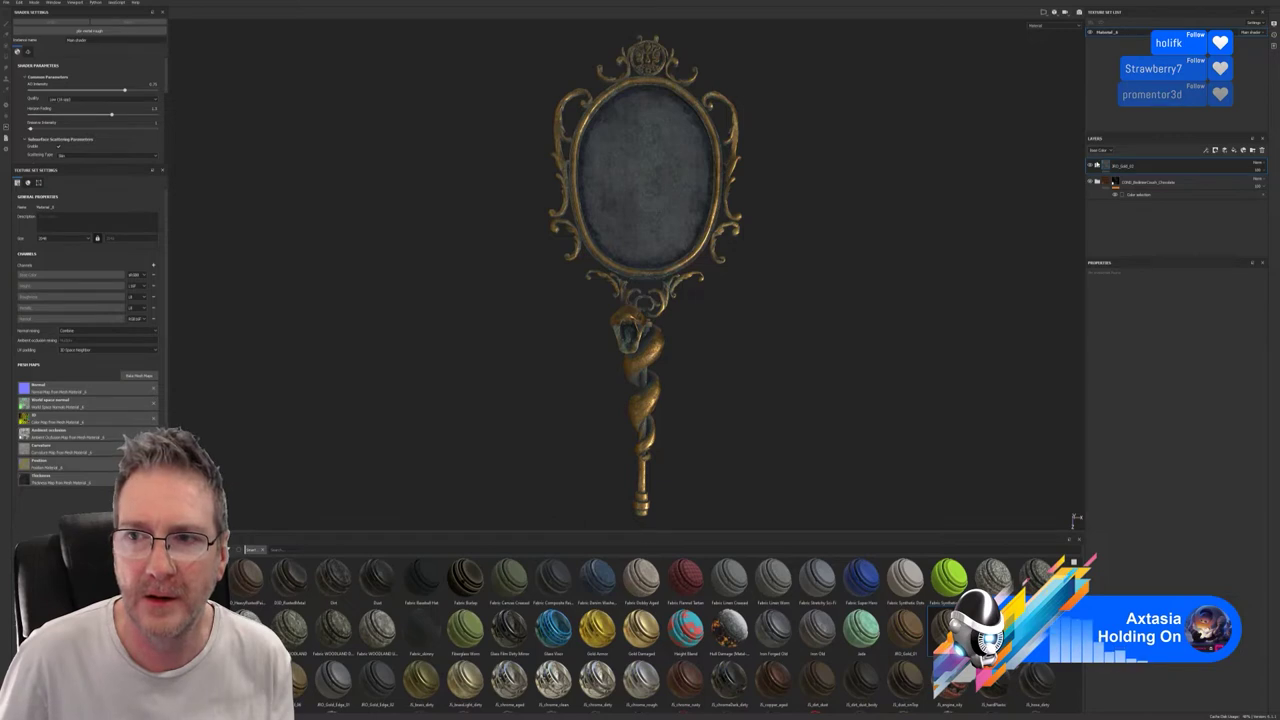
Toggle the gold material folder's visibility to compare the mirror with and without it.
{"action": "left_click", "coordinate": [1089, 166]}
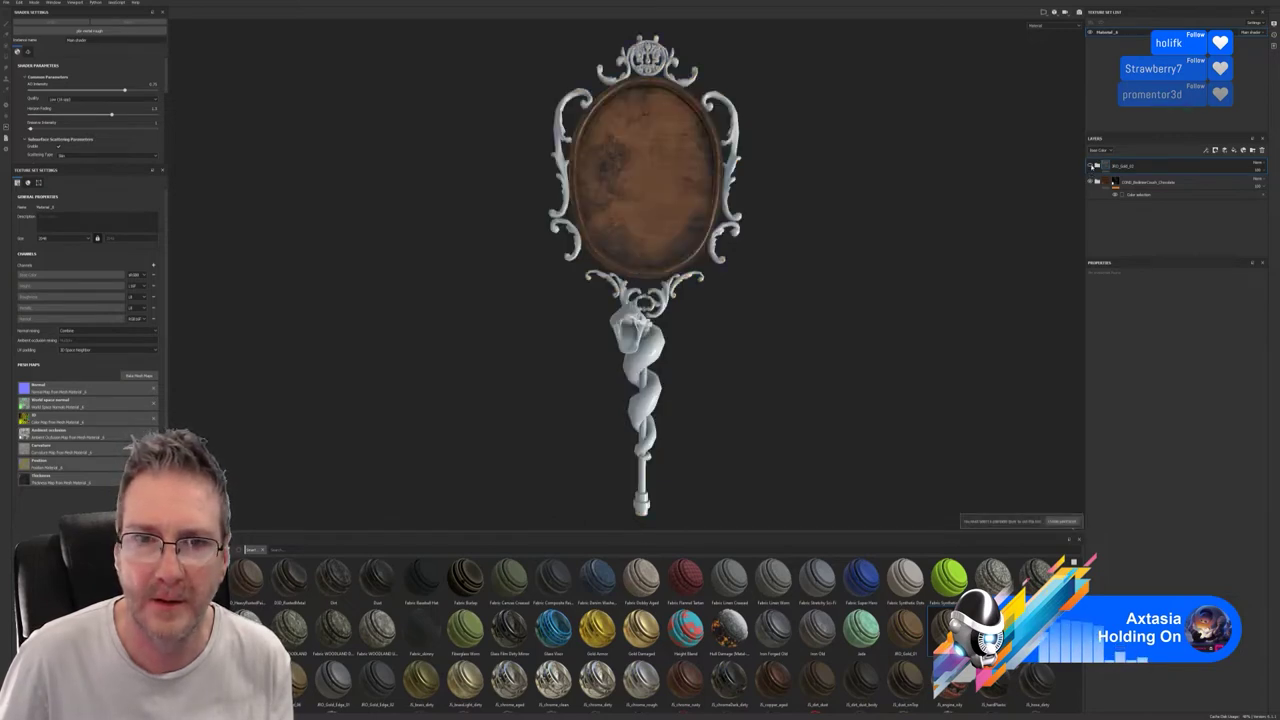
{"action": "left_click", "coordinate": [1089, 166]}
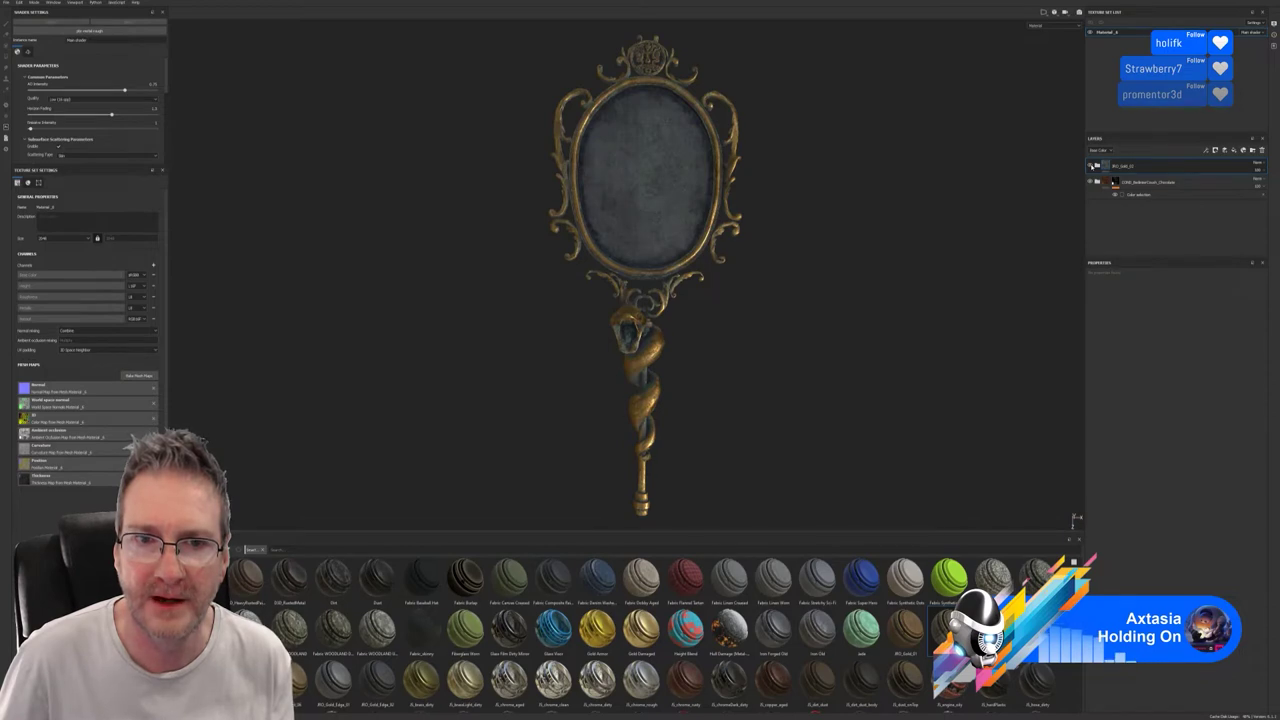
{"action": "left_click", "coordinate": [1089, 166]}
{"action": "left_click", "coordinate": [1089, 166]}
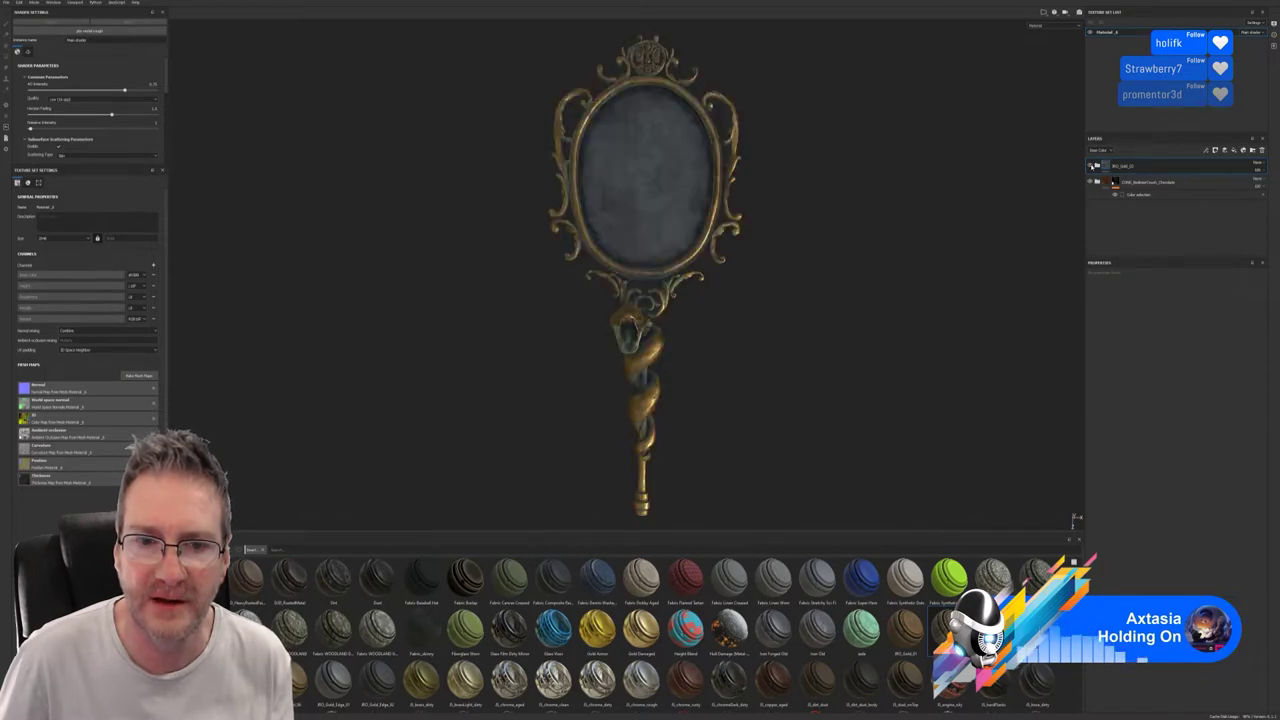
{"action": "left_click", "coordinate": [1089, 166]}
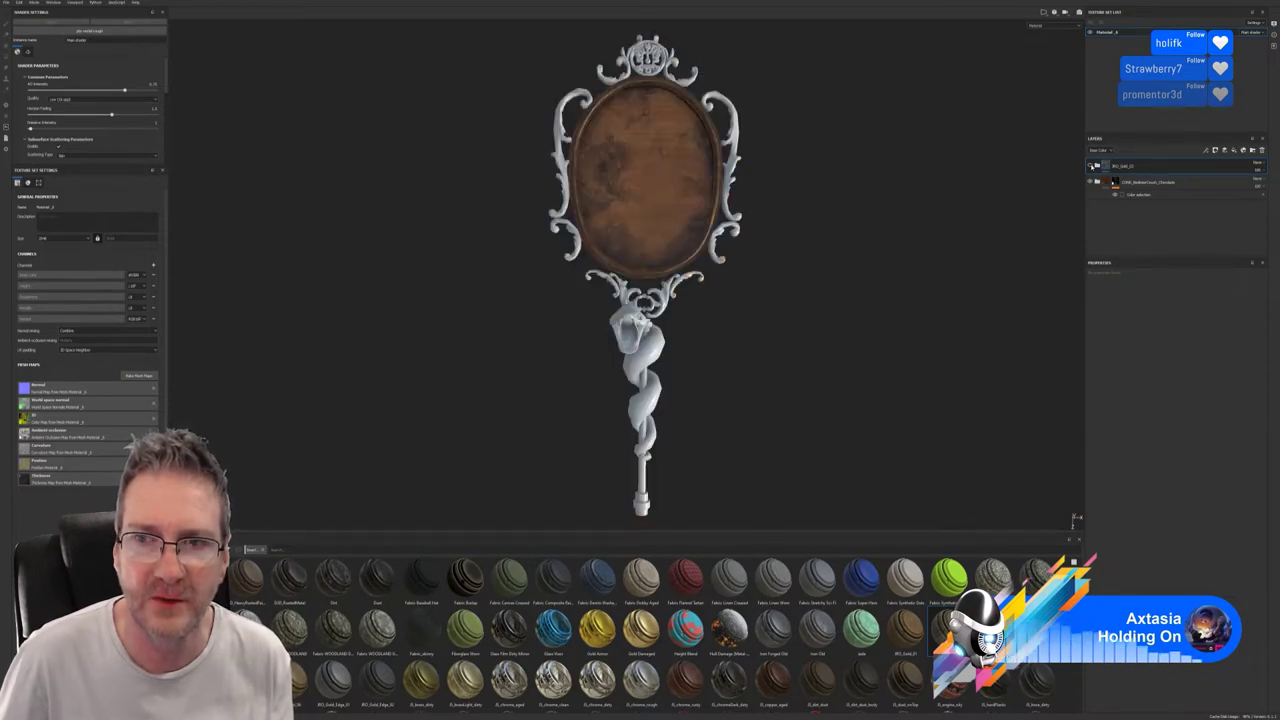
{"action": "left_click", "coordinate": [1089, 166]}
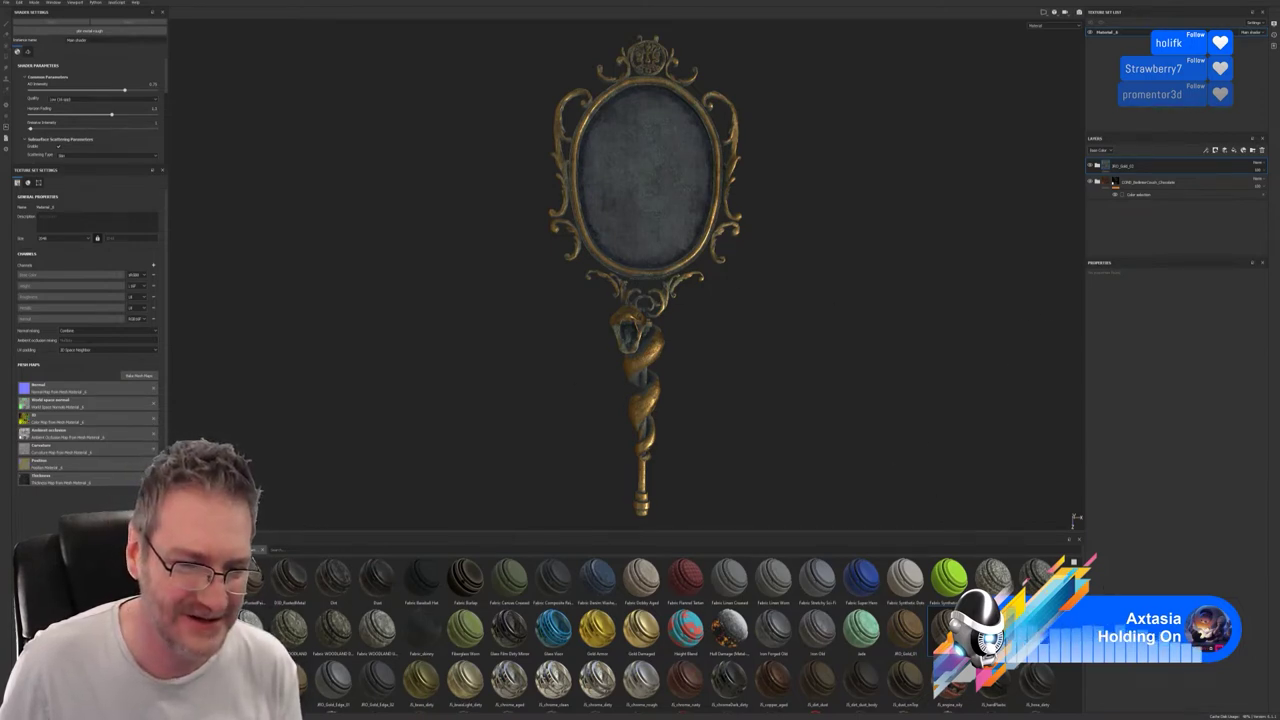
Try another smart material on the mirror, undo it, and apply a second gold variant above the first gold layer.
{"action": "left_click_drag", "start_coordinate": [374, 572], "coordinate": [632, 328]}
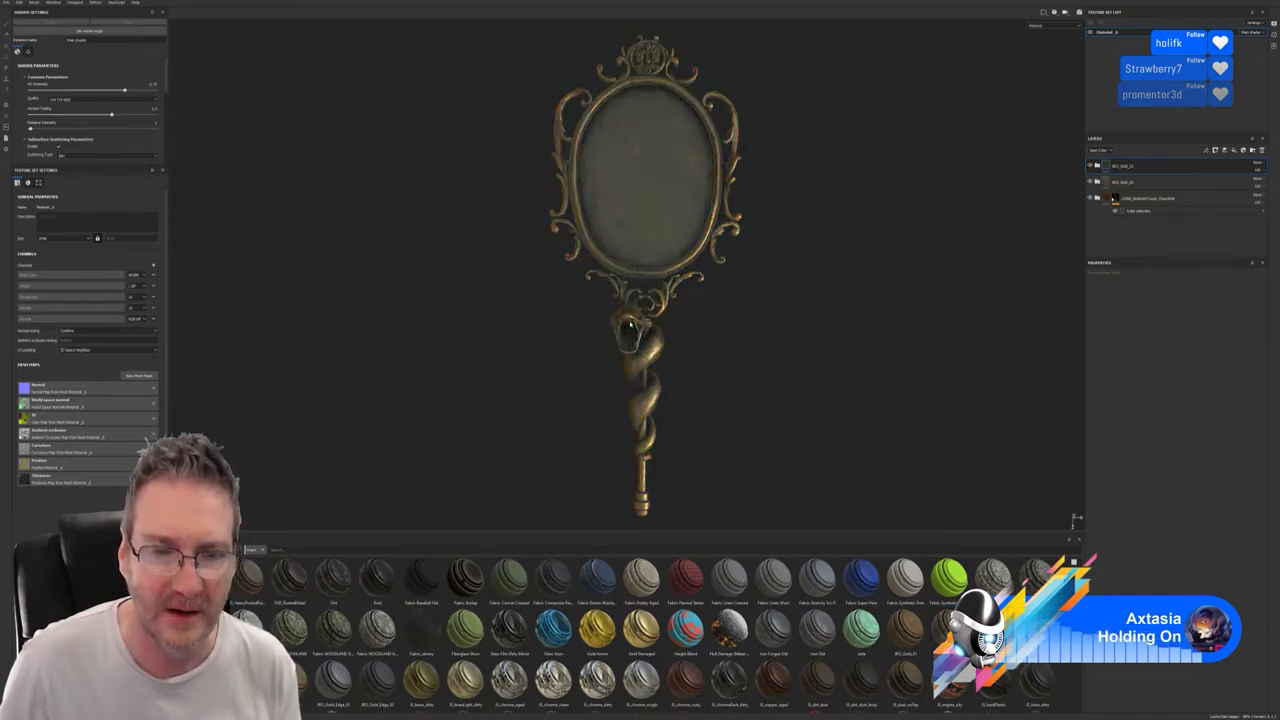
{"action": "key", "text": "ctrl+z"}
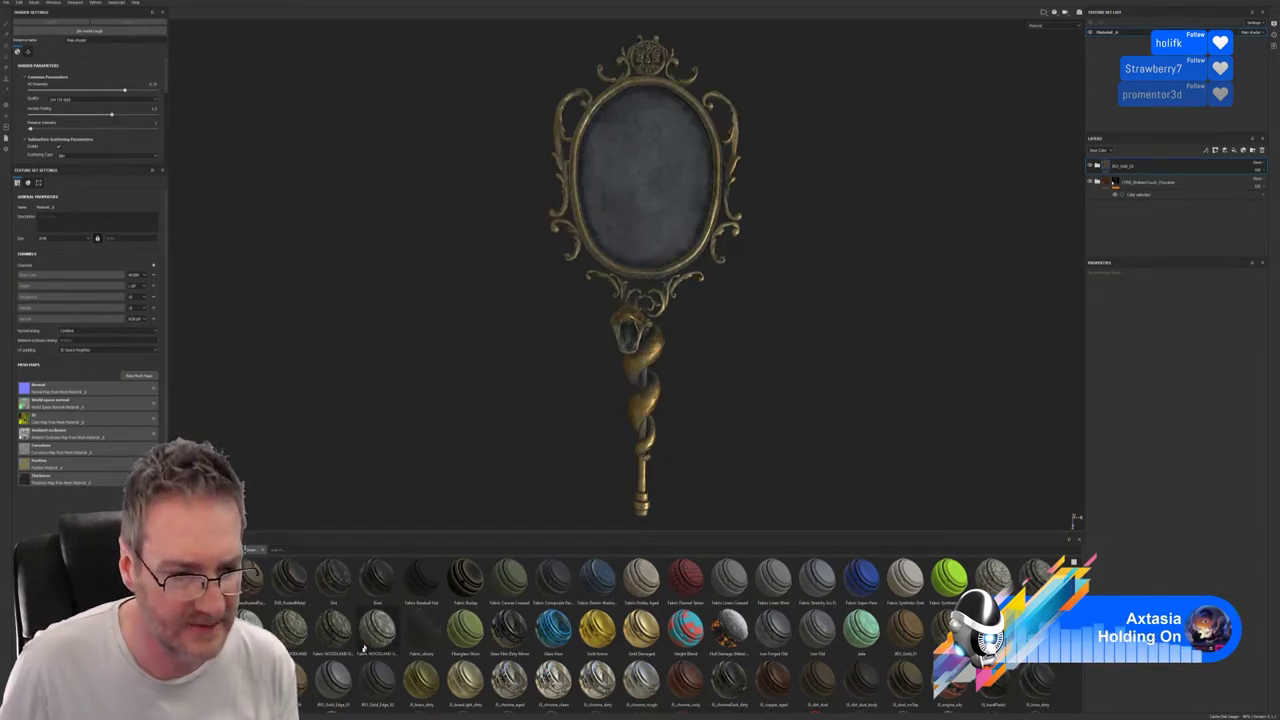
{"action": "left_click_drag", "start_coordinate": [292, 682], "coordinate": [627, 326]}
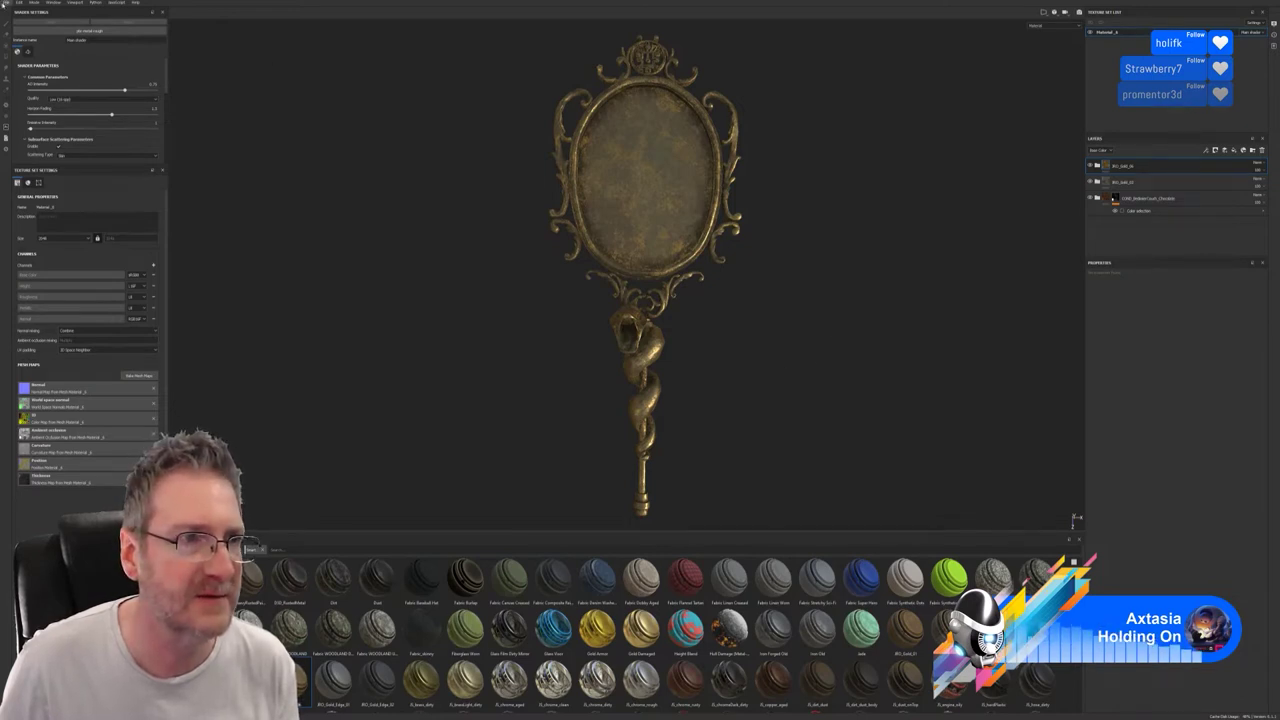
Save the project as SnakeMirror in the Ring Box & Hand Mirror folder.
{"action": "left_click", "coordinate": [6, 3]}
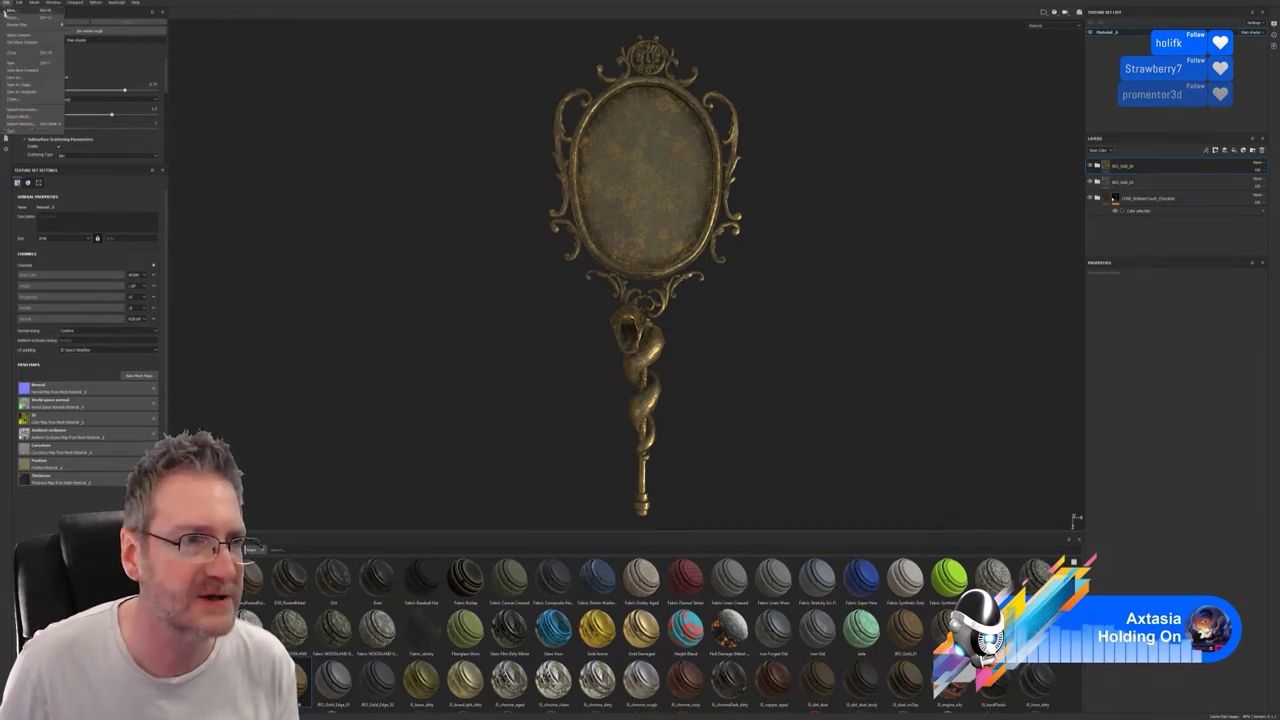
{"action": "left_click", "coordinate": [21, 82]}
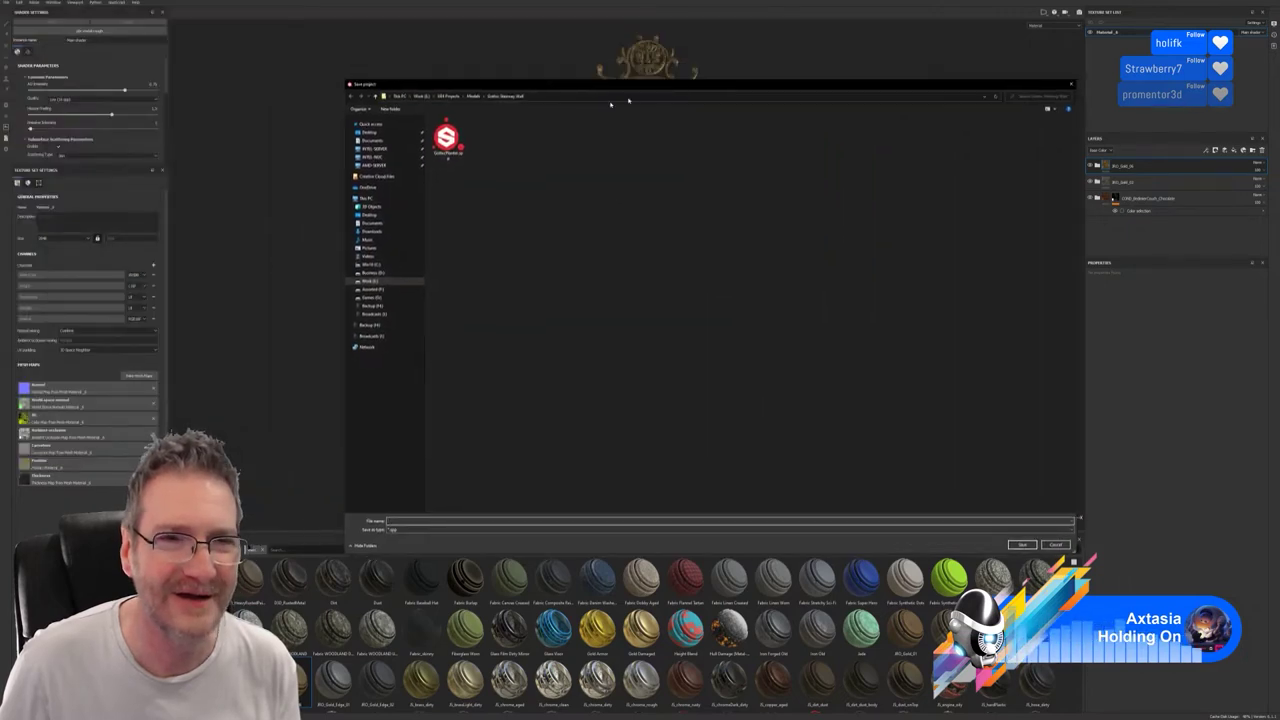
{"action": "left_click", "coordinate": [473, 96]}
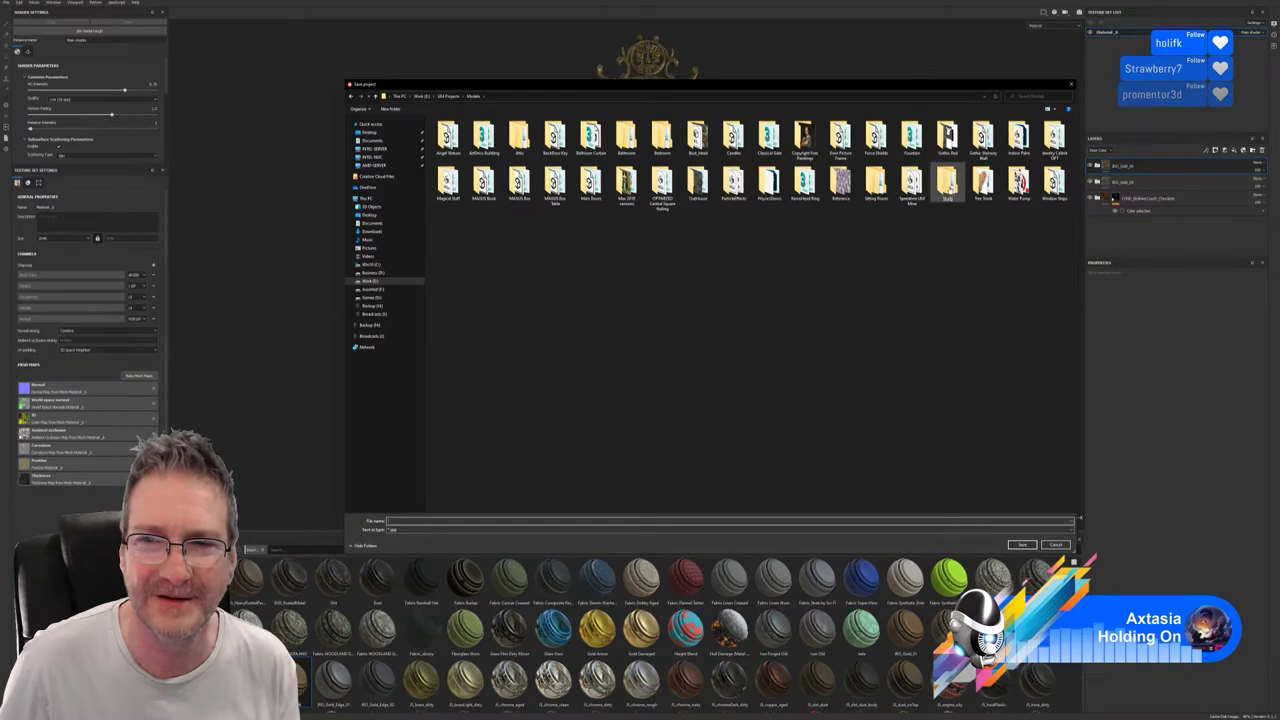
{"action": "double_click", "coordinate": [947, 180]}
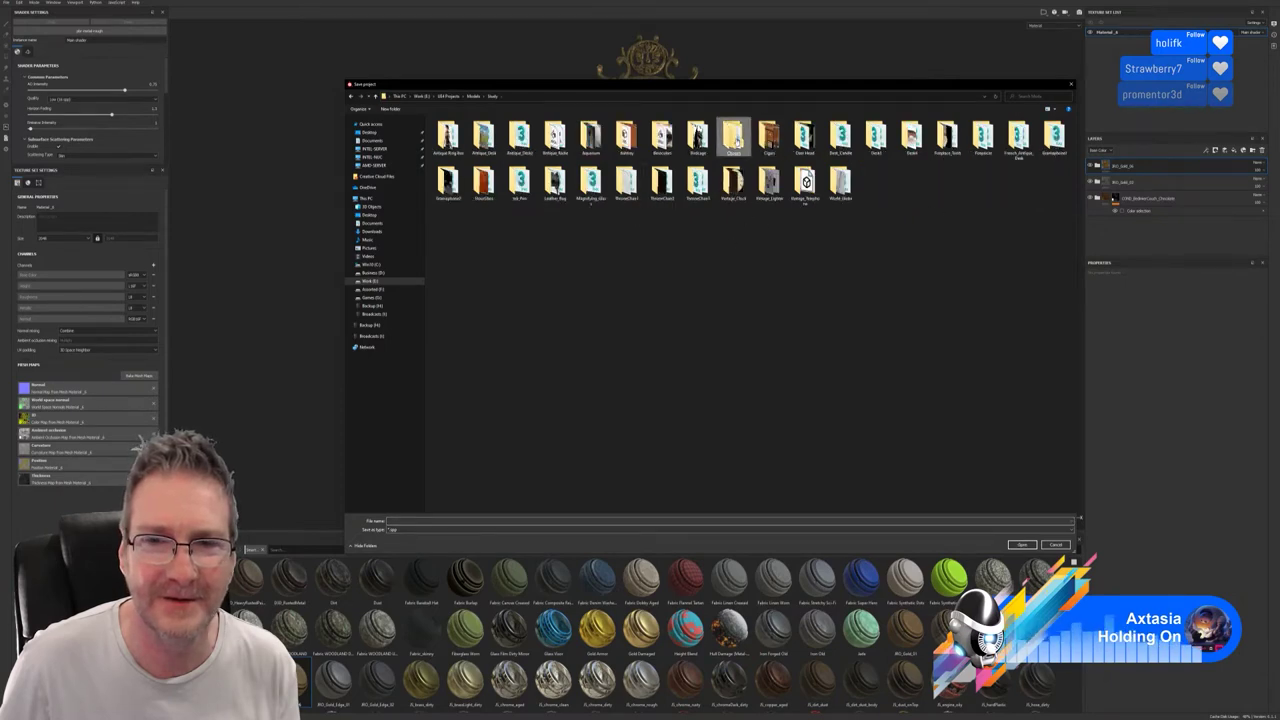
{"action": "double_click", "coordinate": [733, 135]}
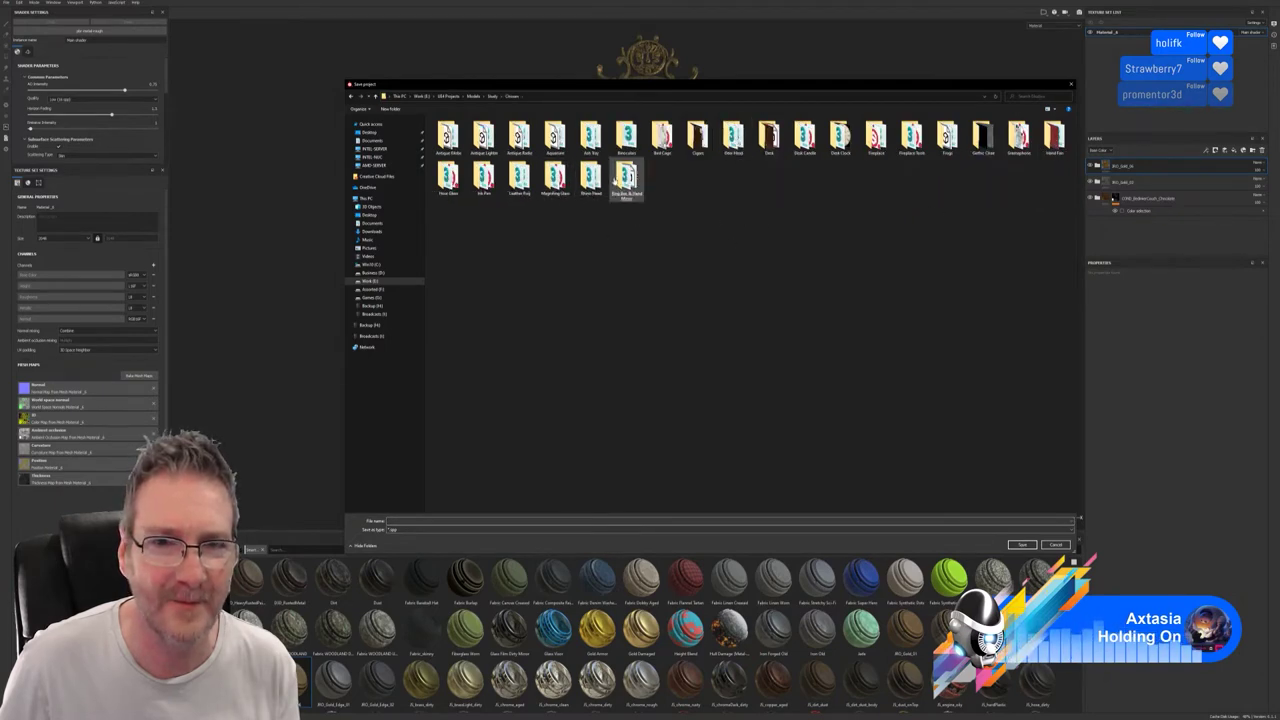
{"action": "double_click", "coordinate": [627, 182]}
{"action": "left_click", "coordinate": [400, 521]}
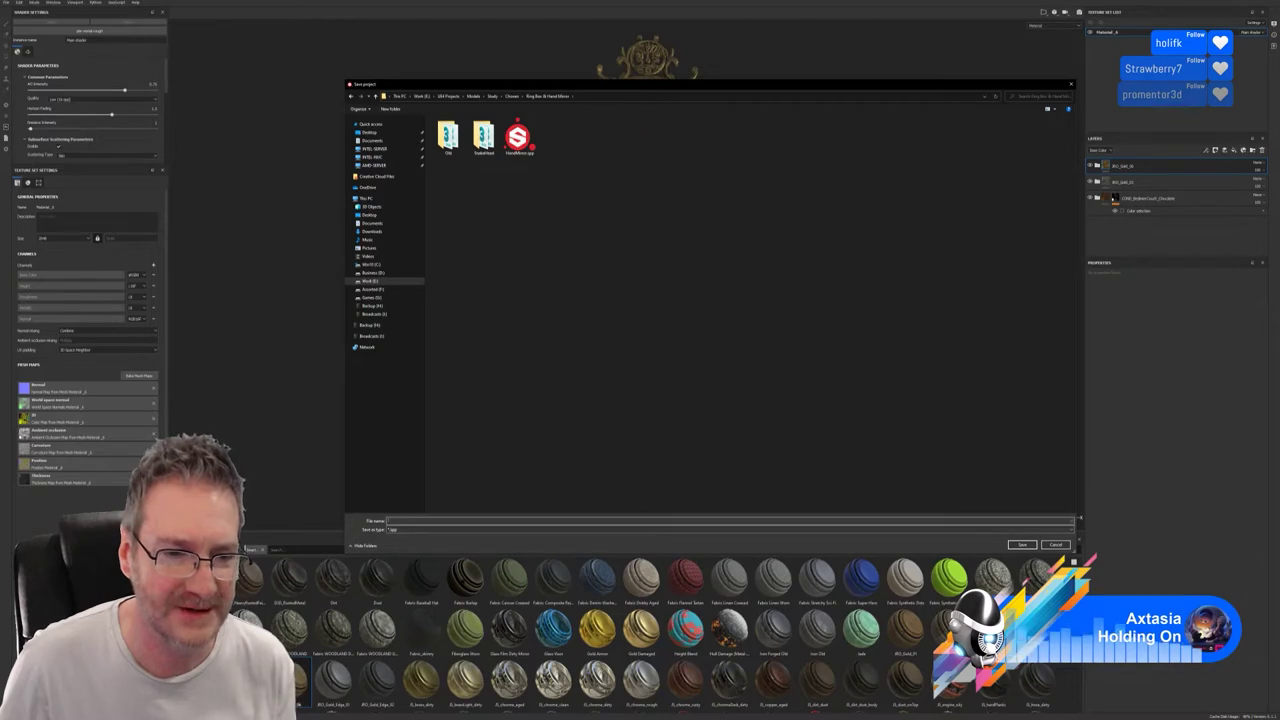
{"action": "type", "text": "Snake"}
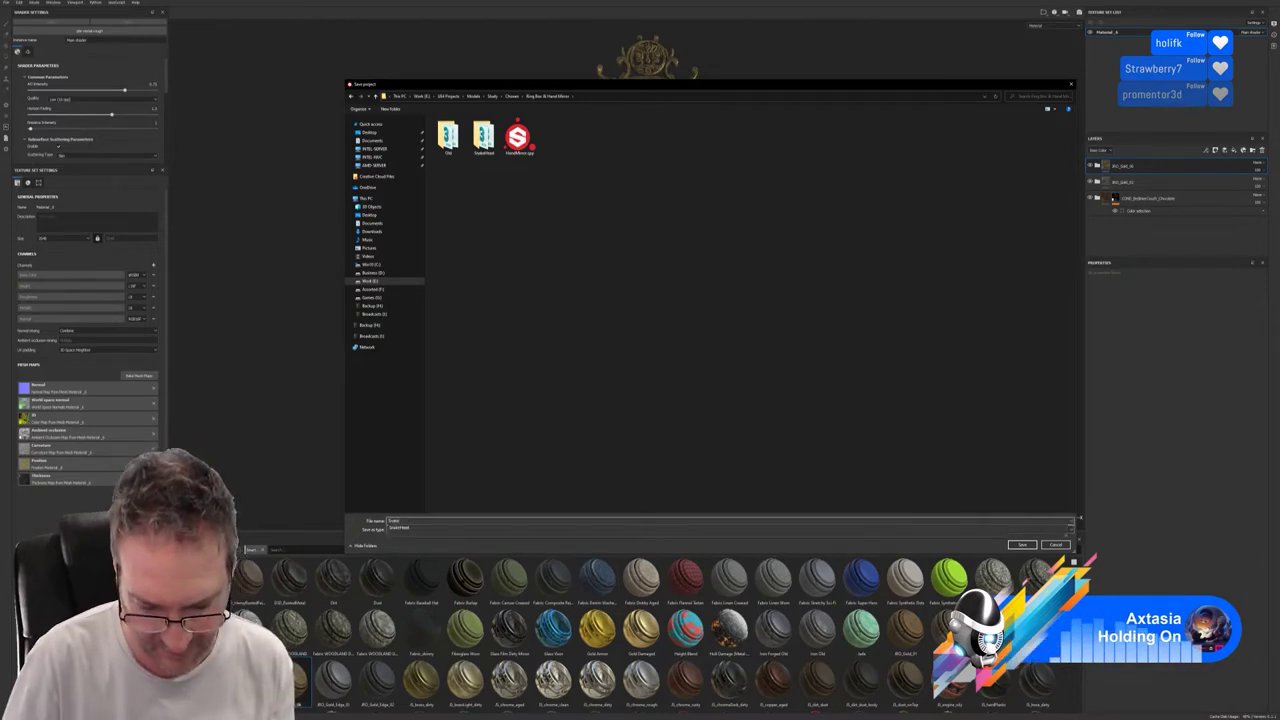
{"action": "type", "text": "Mirror"}
{"action": "key", "text": "Return"}
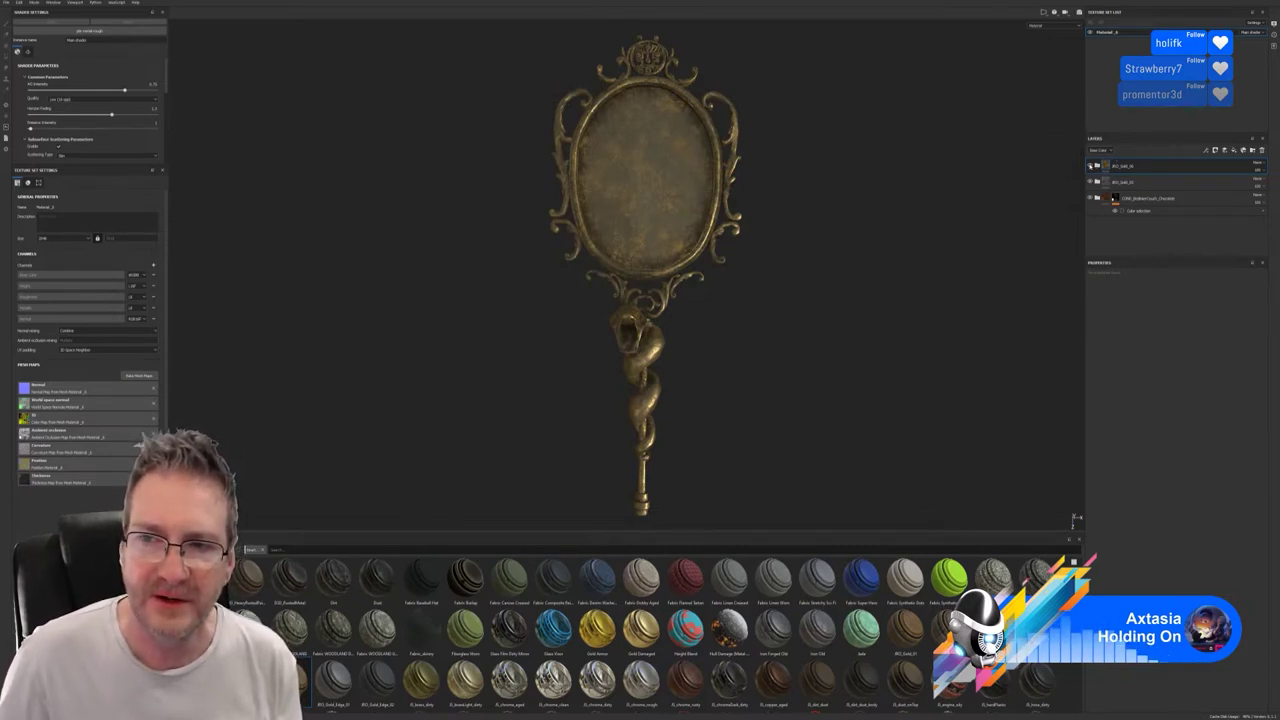
Hide the top gold folder and apply the second gold edge smart material after trying and undoing the first edge variant.
{"action": "left_click", "coordinate": [1090, 165]}
{"action": "left_click_drag", "start_coordinate": [333, 680], "coordinate": [620, 326]}
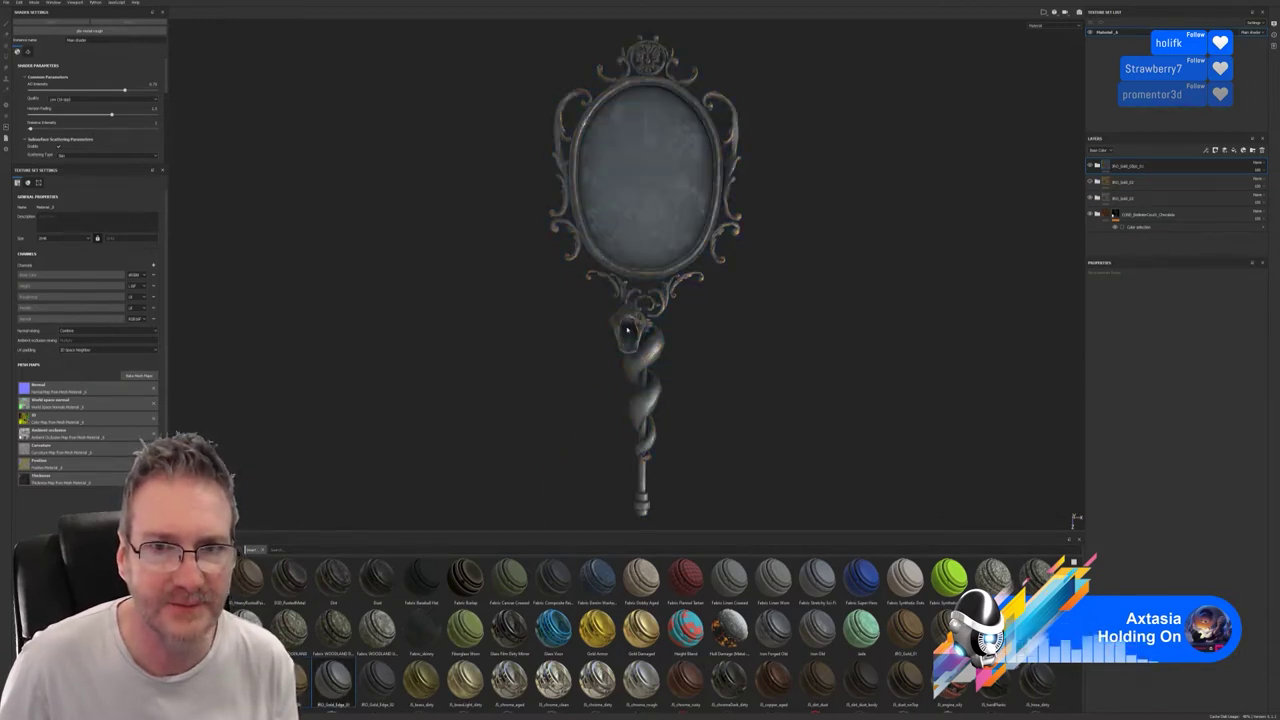
{"action": "key", "text": "ctrl+z"}
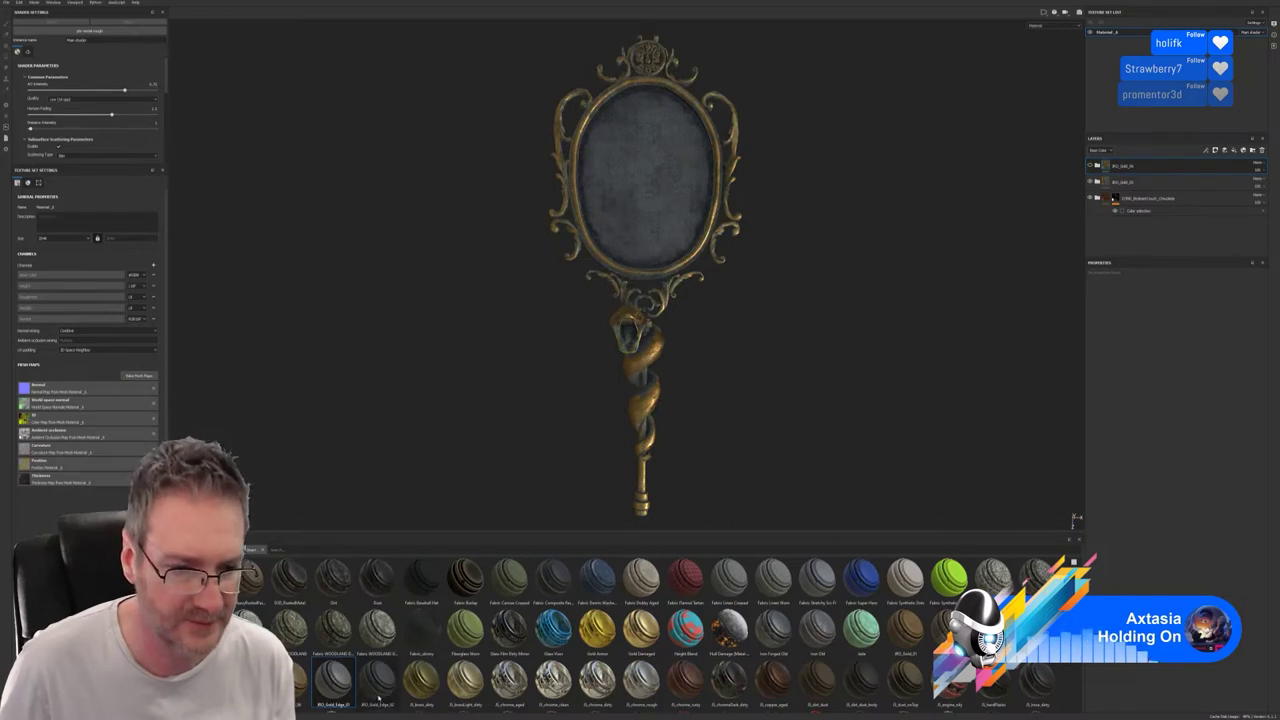
{"action": "left_click_drag", "start_coordinate": [377, 680], "coordinate": [639, 340]}
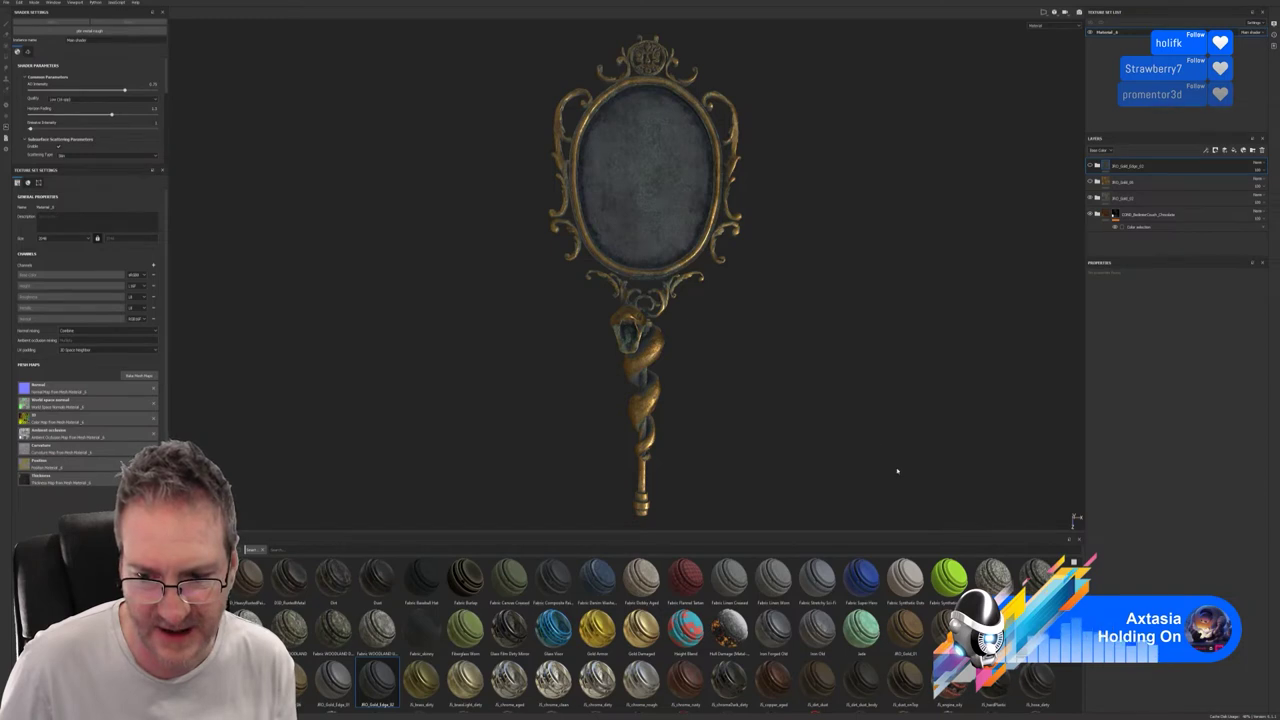
Apply the Gold_01 smart material to the mirror and toggle its visibility to compare it with the gold layers beneath.
{"action": "left_click_drag", "start_coordinate": [905, 630], "coordinate": [648, 412]}
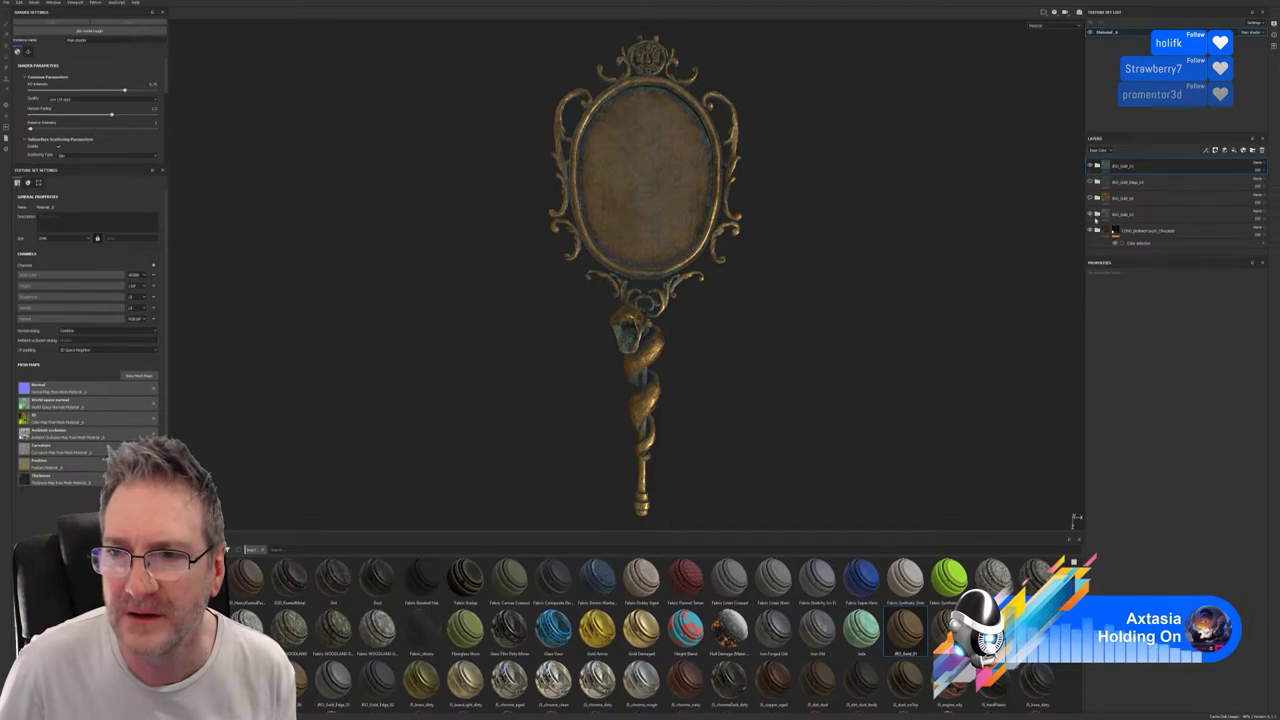
{"action": "left_click", "coordinate": [1091, 166]}
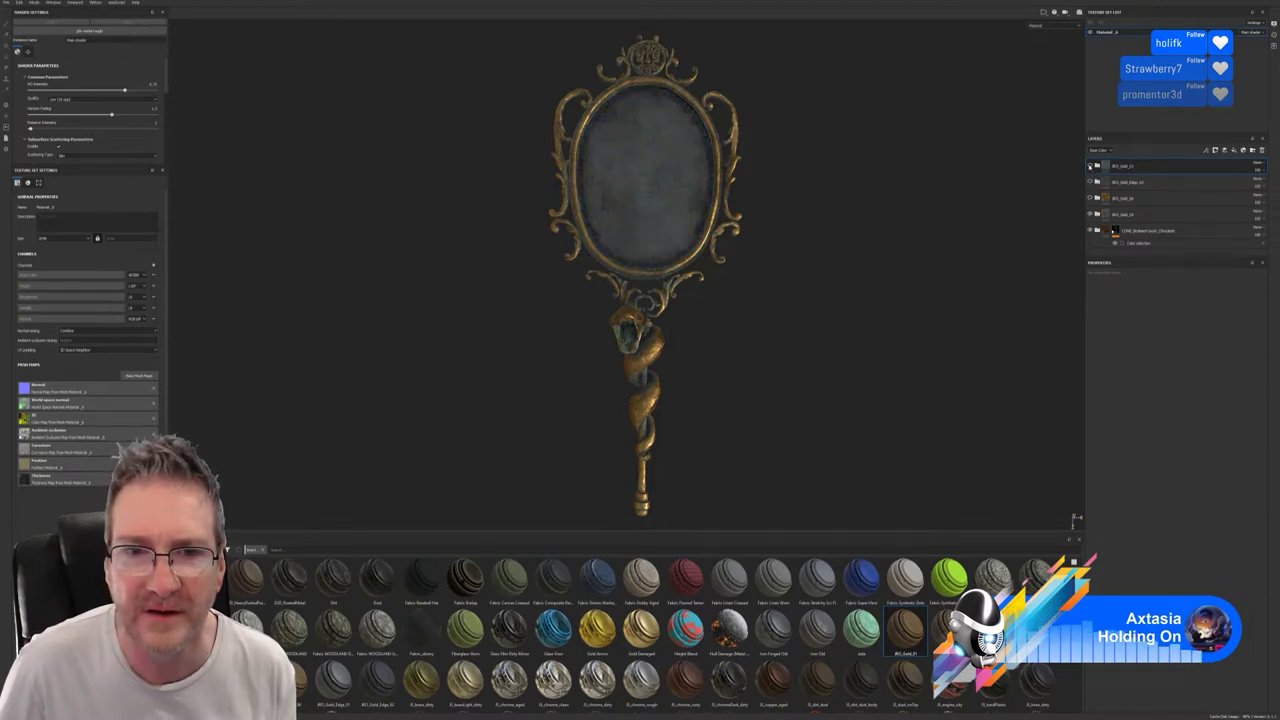
{"action": "left_click", "coordinate": [1090, 166]}
{"action": "left_click", "coordinate": [1091, 166]}
{"action": "left_click", "coordinate": [1091, 166]}
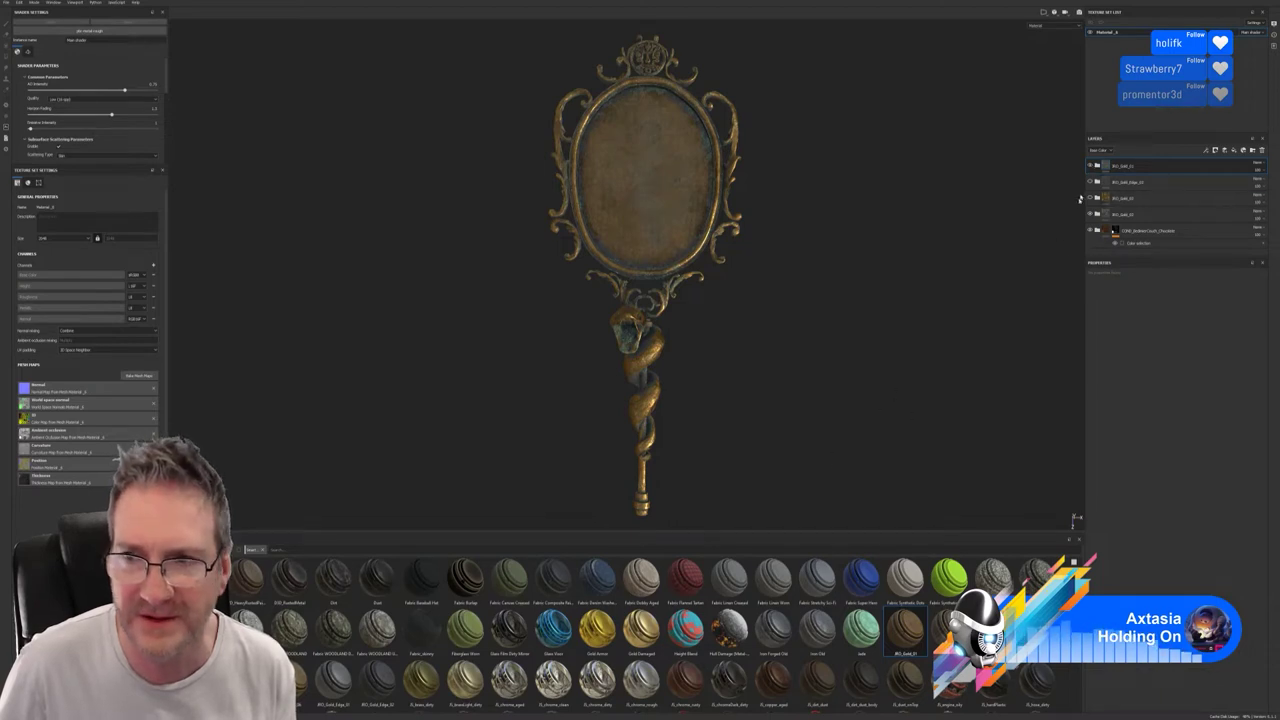
Hide the Gold_01 folder and apply another gold smart material variant to the mirror as the top layer.
{"action": "left_click", "coordinate": [1091, 166]}
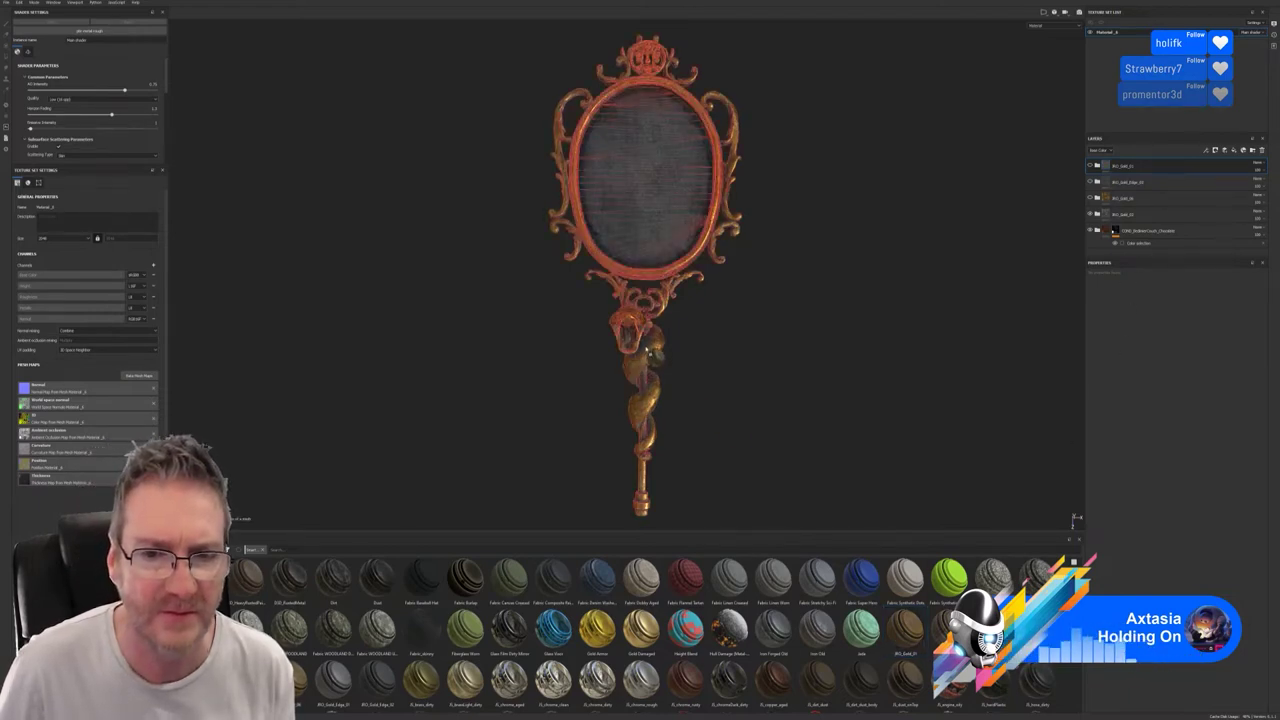
{"action": "left_click_drag", "start_coordinate": [650, 350], "coordinate": [650, 350]}
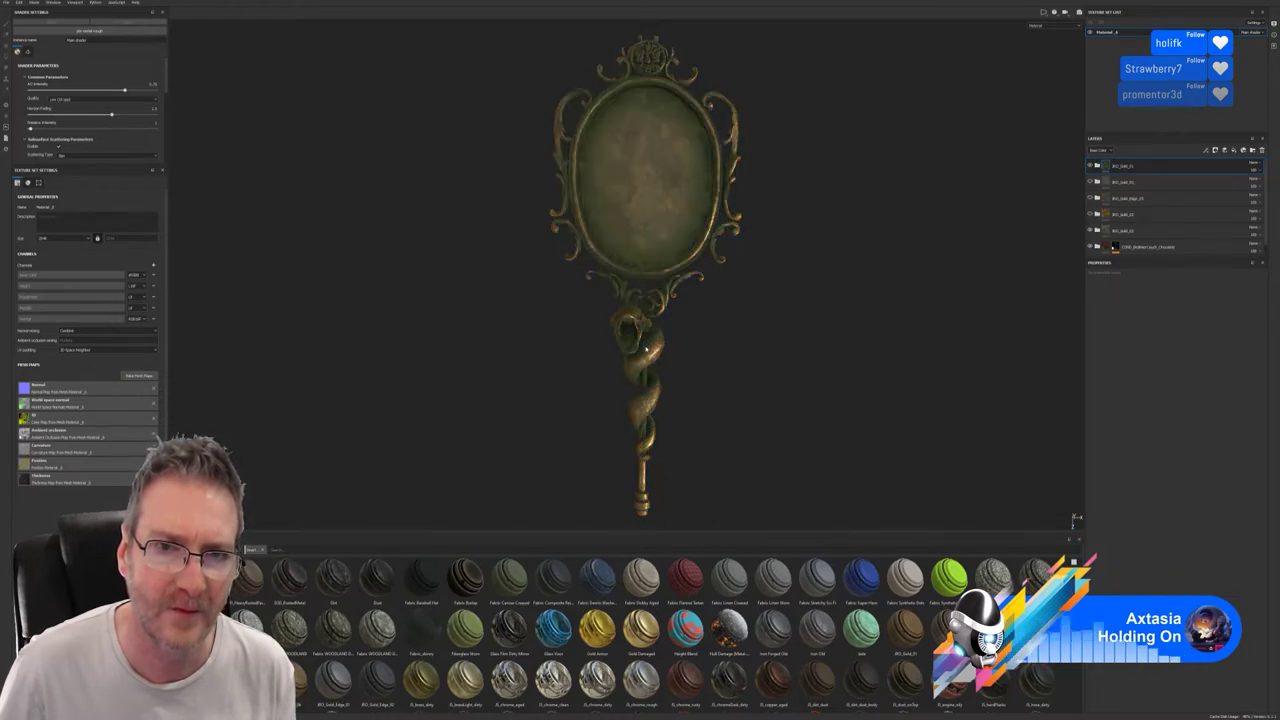
Save the project with the current stack of gold smart materials.
{"action": "left_click", "coordinate": [8, 3]}
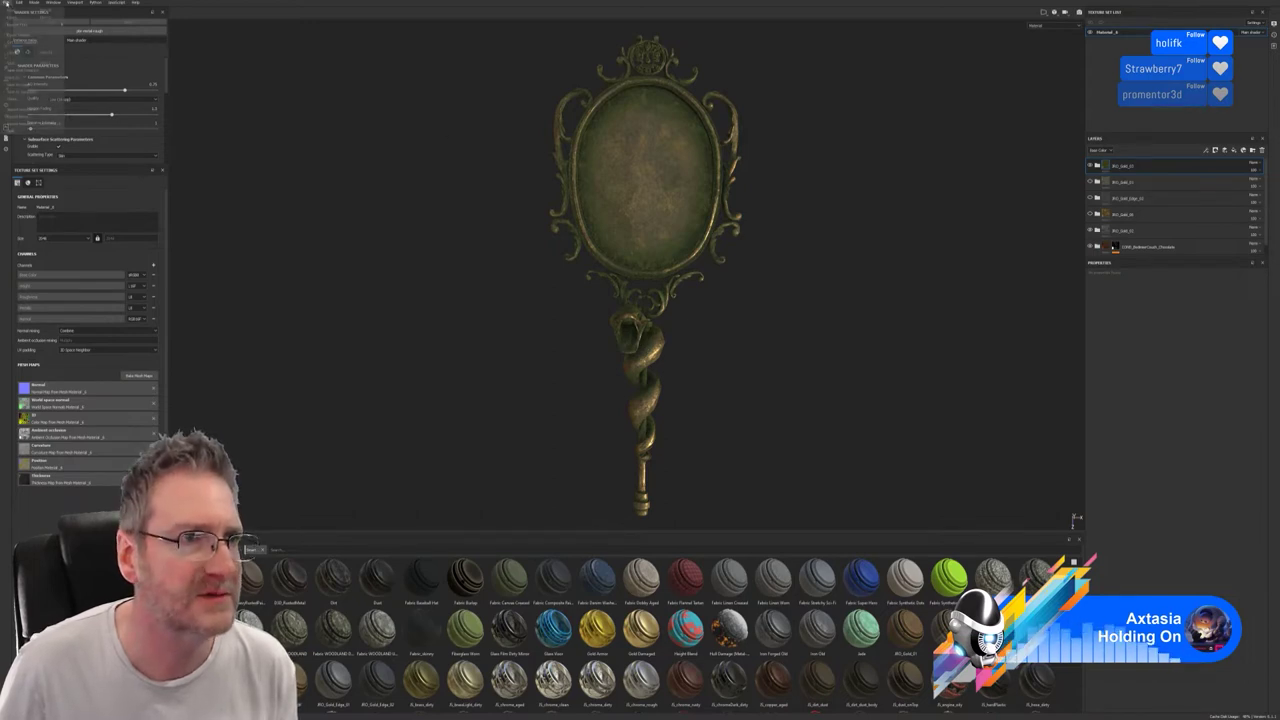
{"action": "left_click", "coordinate": [20, 62]}
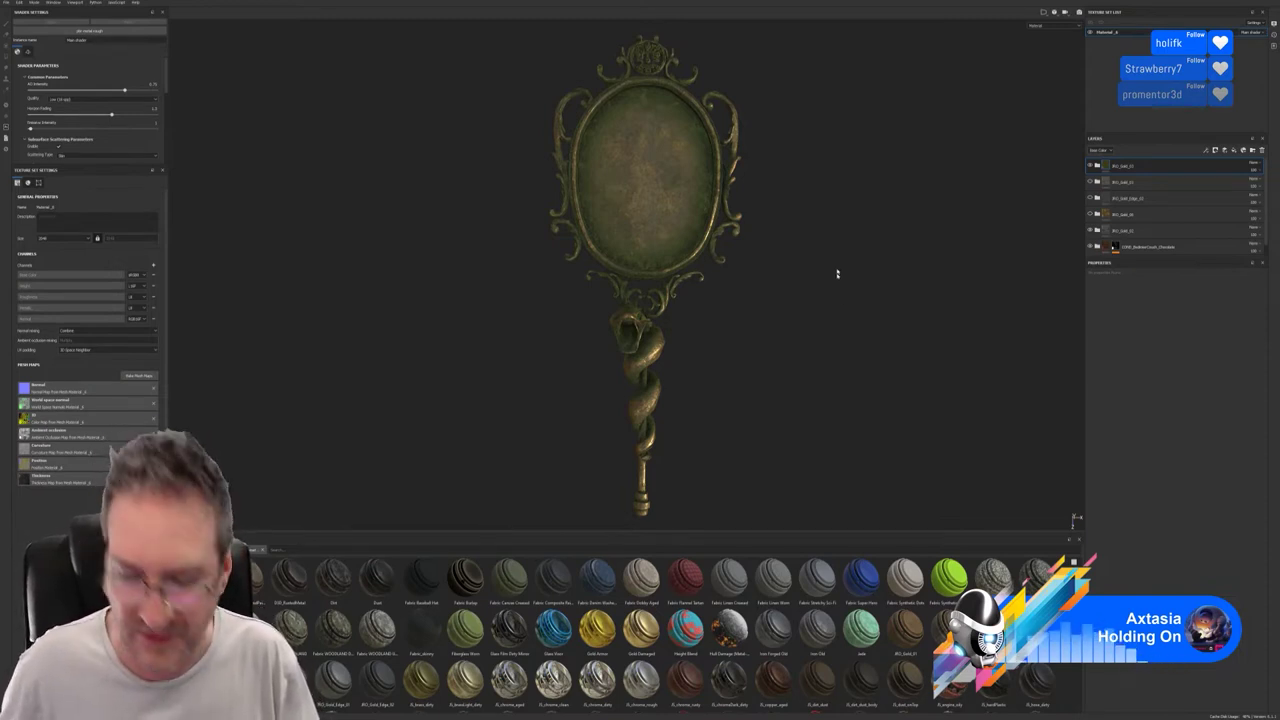
Hide the top gold folder and show the gold folder directly beneath the gold edge folder to compare the two finishes.
{"action": "mouse_move", "coordinate": [690, 411]}
{"action": "left_mouse_down", "text": "alt"}
{"action": "mouse_move", "coordinate": [734, 334]}
{"action": "mouse_move", "coordinate": [914, 191]}
{"action": "left_mouse_up", "text": "alt"}
{"action": "mouse_move", "coordinate": [661, 345]}
{"action": "left_mouse_down", "text": "alt"}
{"action": "mouse_move", "coordinate": [723, 251]}
{"action": "mouse_move", "coordinate": [663, 237]}
{"action": "mouse_move", "coordinate": [586, 354]}
{"action": "mouse_move", "coordinate": [646, 314]}
{"action": "mouse_move", "coordinate": [620, 357]}
{"action": "mouse_move", "coordinate": [700, 346]}
{"action": "mouse_move", "coordinate": [553, 324]}
{"action": "mouse_move", "coordinate": [643, 323]}
{"action": "mouse_move", "coordinate": [586, 349]}
{"action": "mouse_move", "coordinate": [460, 280]}
{"action": "mouse_move", "coordinate": [474, 230]}
{"action": "mouse_move", "coordinate": [463, 297]}
{"action": "mouse_move", "coordinate": [477, 371]}
{"action": "mouse_move", "coordinate": [571, 397]}
{"action": "mouse_move", "coordinate": [803, 378]}
{"action": "mouse_move", "coordinate": [969, 317]}
{"action": "mouse_move", "coordinate": [700, 363]}
{"action": "mouse_move", "coordinate": [711, 331]}
{"action": "mouse_move", "coordinate": [742, 396]}
{"action": "mouse_move", "coordinate": [737, 369]}
{"action": "mouse_move", "coordinate": [800, 305]}
{"action": "mouse_move", "coordinate": [860, 249]}
{"action": "mouse_move", "coordinate": [891, 246]}
{"action": "mouse_move", "coordinate": [469, 266]}
{"action": "mouse_move", "coordinate": [569, 143]}
{"action": "mouse_move", "coordinate": [597, 76]}
{"action": "mouse_move", "coordinate": [409, 263]}
{"action": "mouse_move", "coordinate": [369, 383]}
{"action": "left_mouse_up", "text": "alt"}
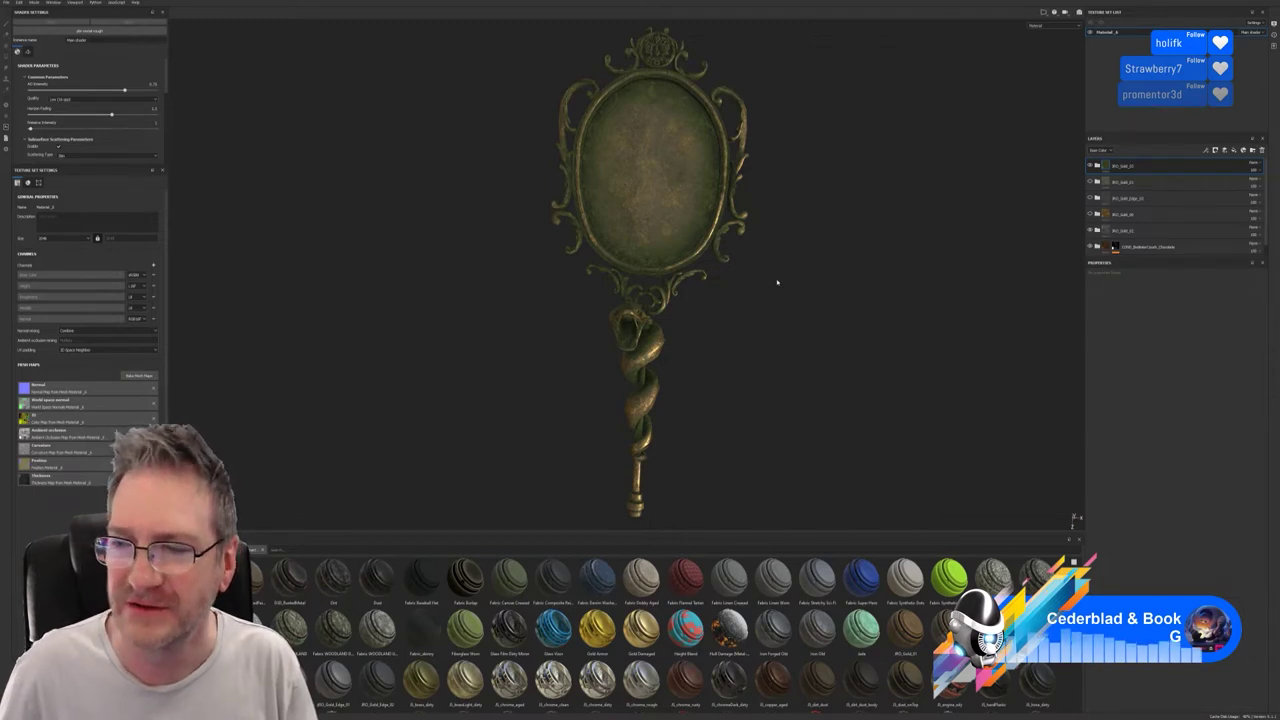
{"action": "left_click_drag", "start_coordinate": [765, 333], "coordinate": [731, 357], "text": "alt"}
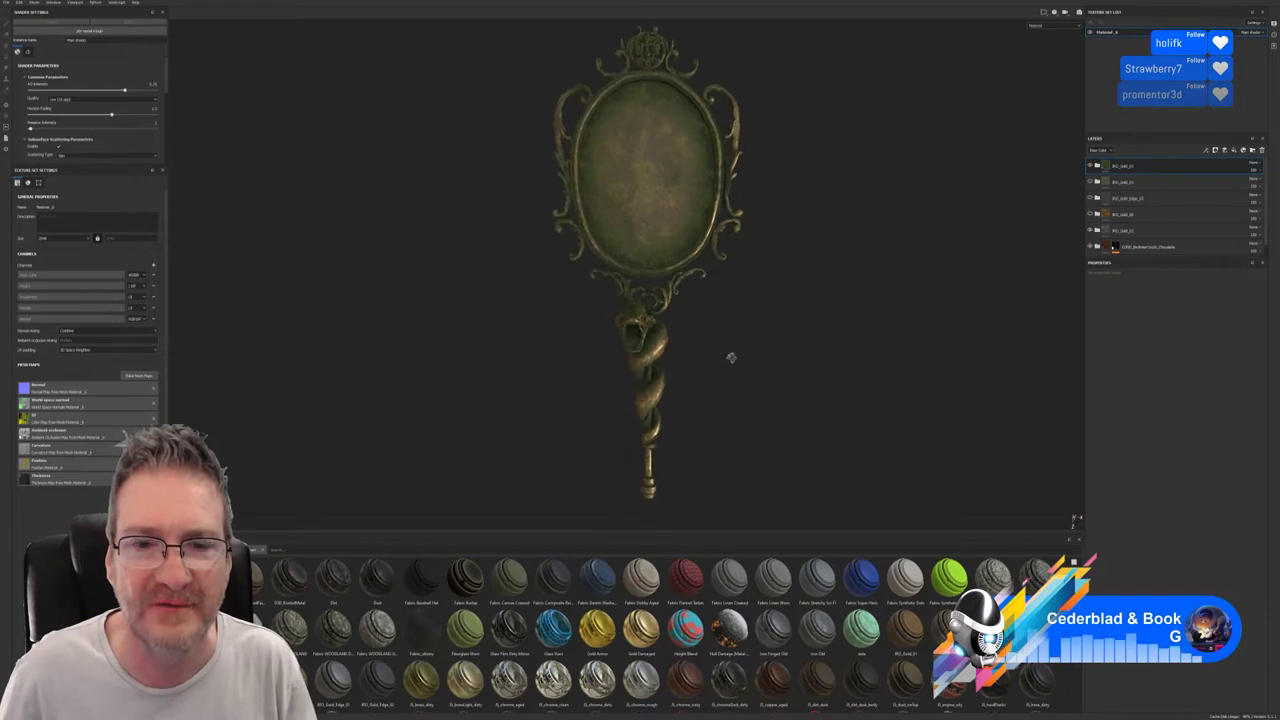
{"action": "left_click", "coordinate": [1092, 165]}
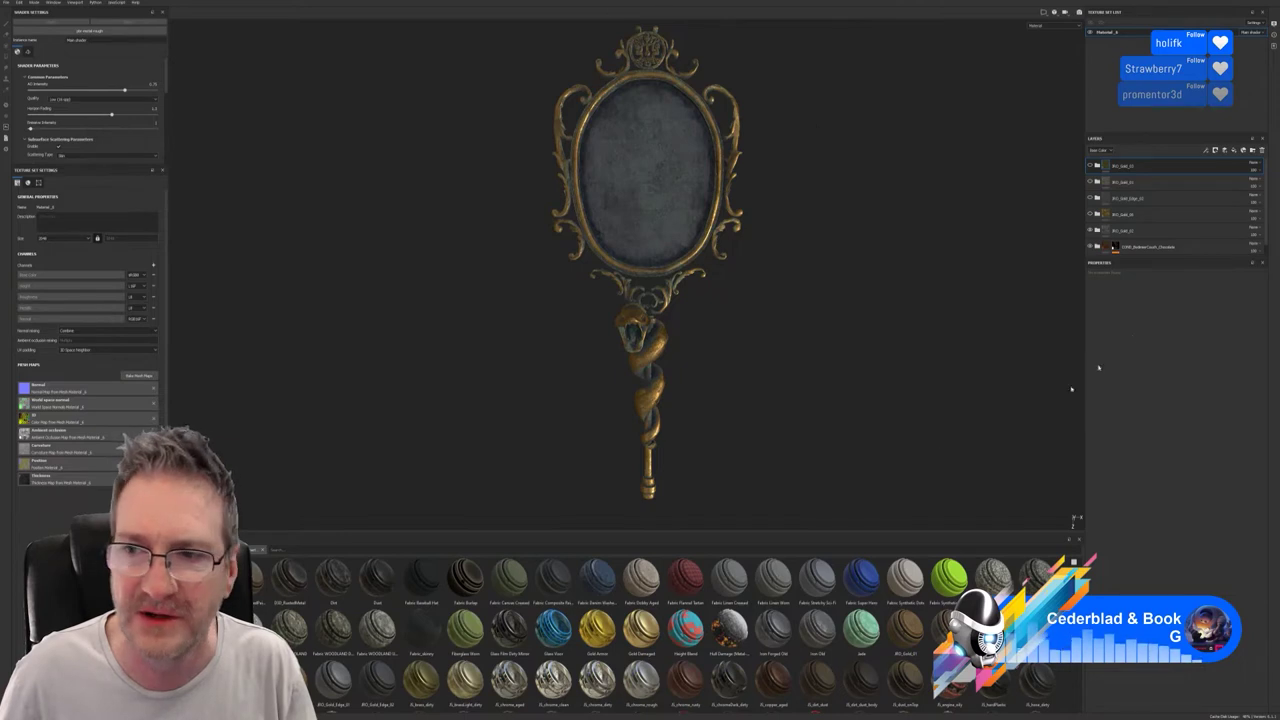
{"action": "left_click", "coordinate": [1090, 214]}
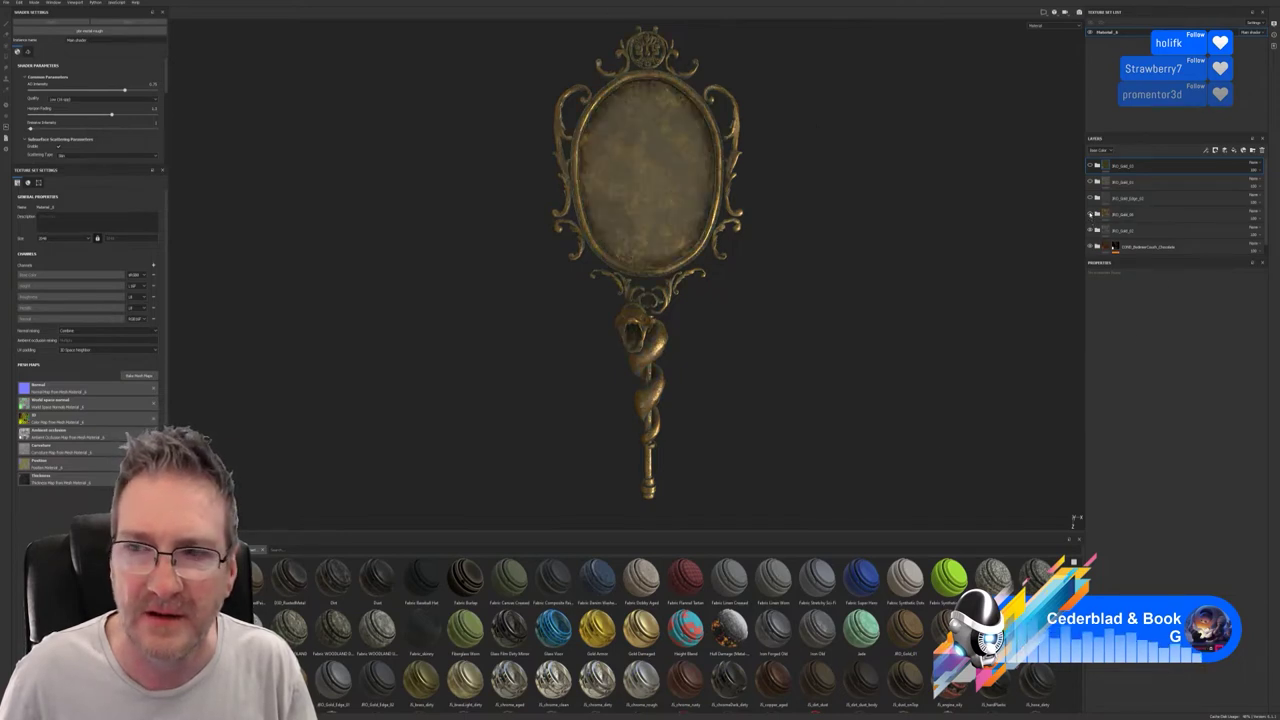
Add a color selection mask to the gold folder below the gold edge folder, picking the dark blue ID color of the side scrolls.
{"action": "left_click", "coordinate": [1153, 217]}
{"action": "right_click", "coordinate": [1153, 216]}
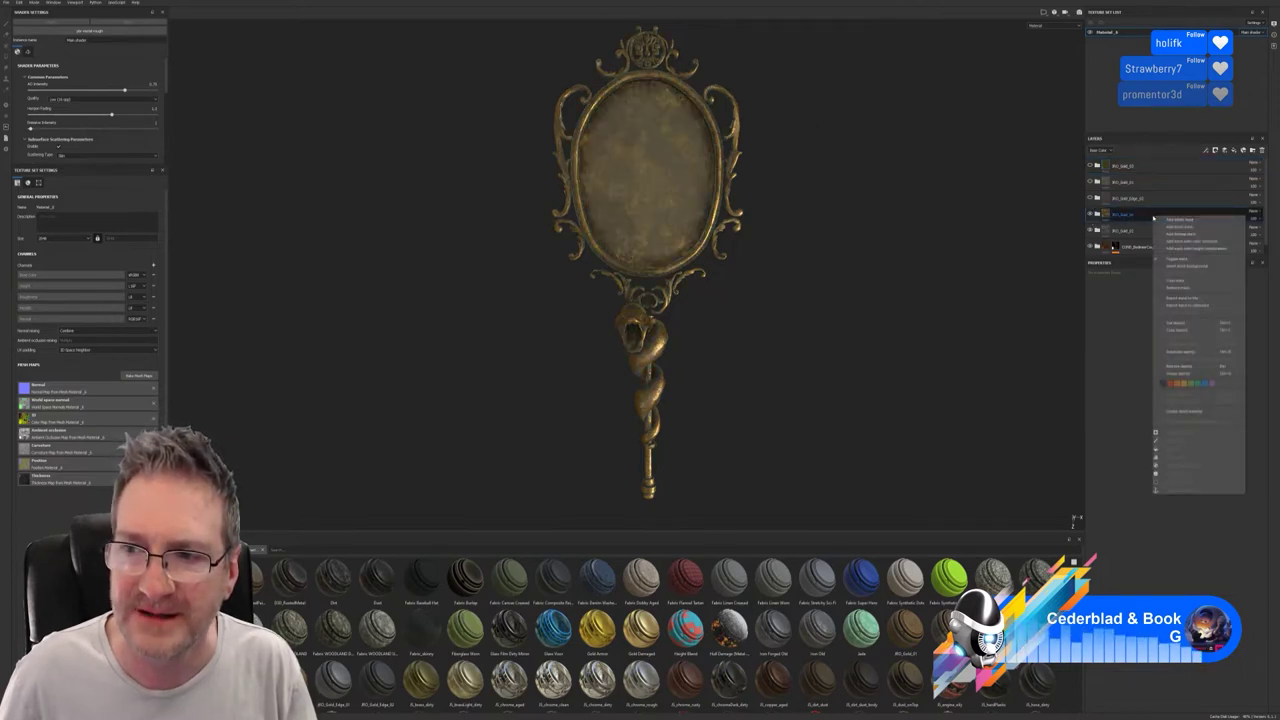
{"action": "left_click", "coordinate": [1203, 246]}
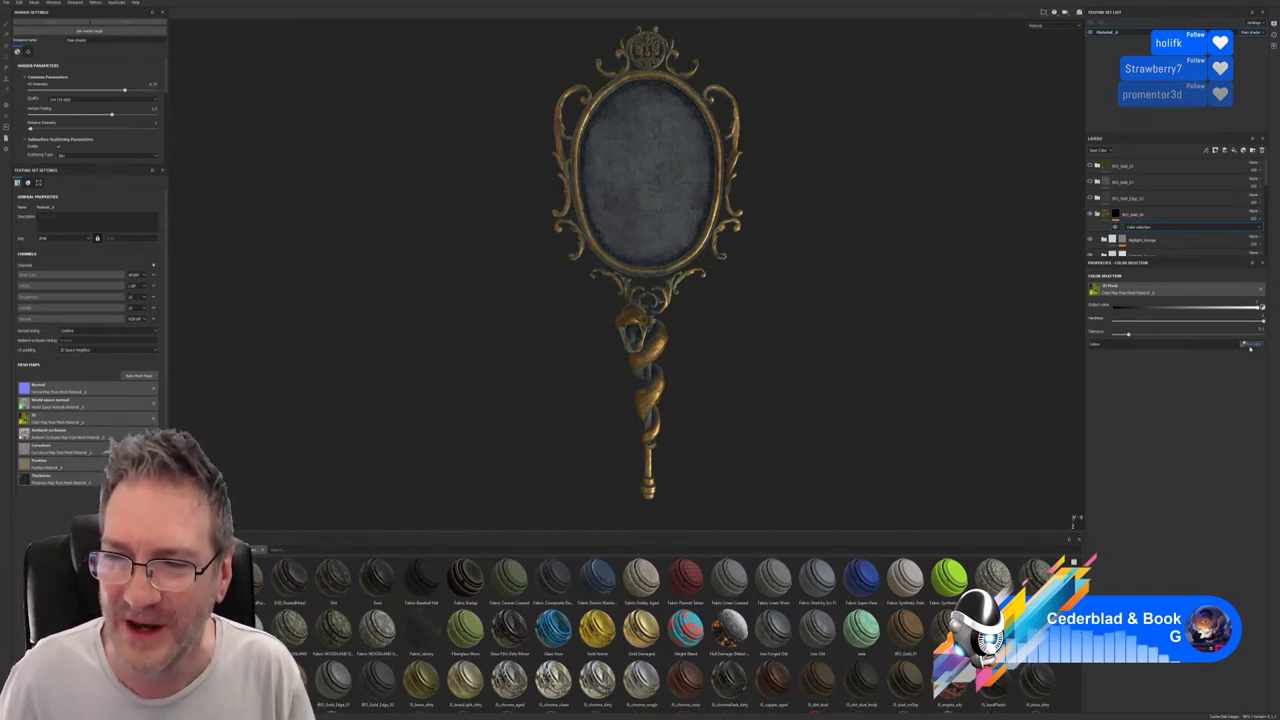
{"action": "left_click", "coordinate": [1250, 345]}
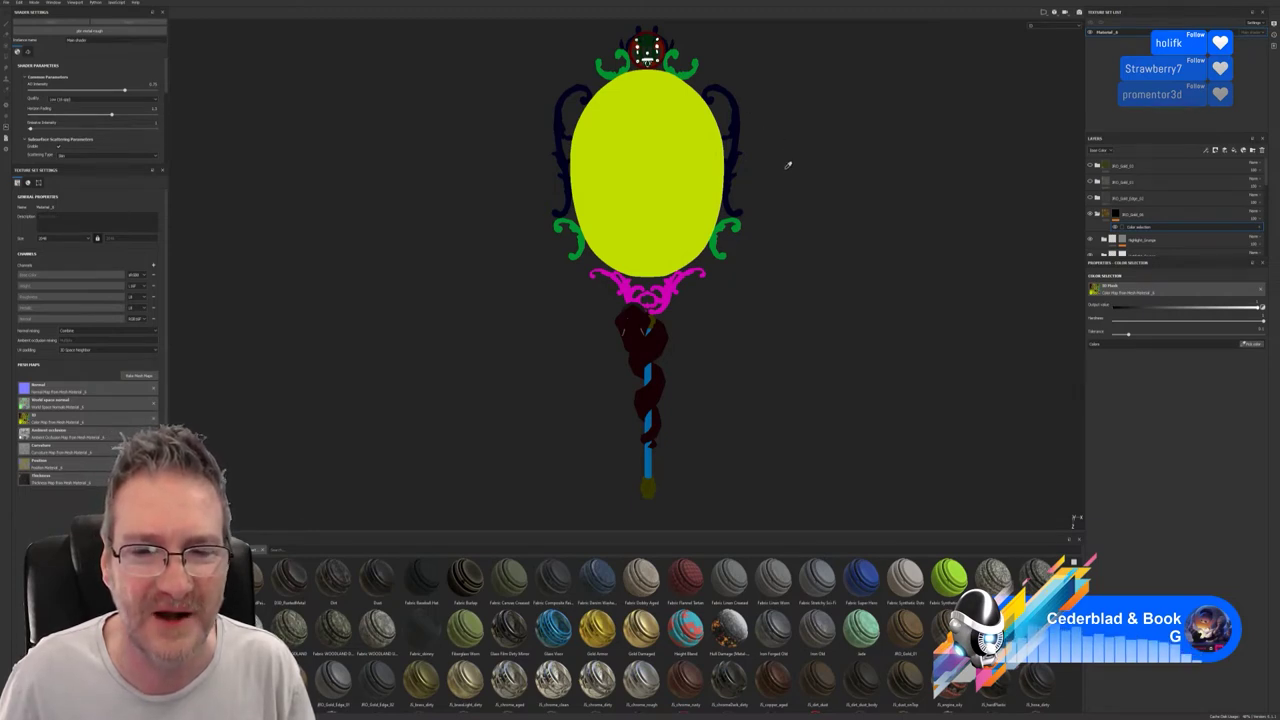
{"action": "left_click", "coordinate": [738, 116]}
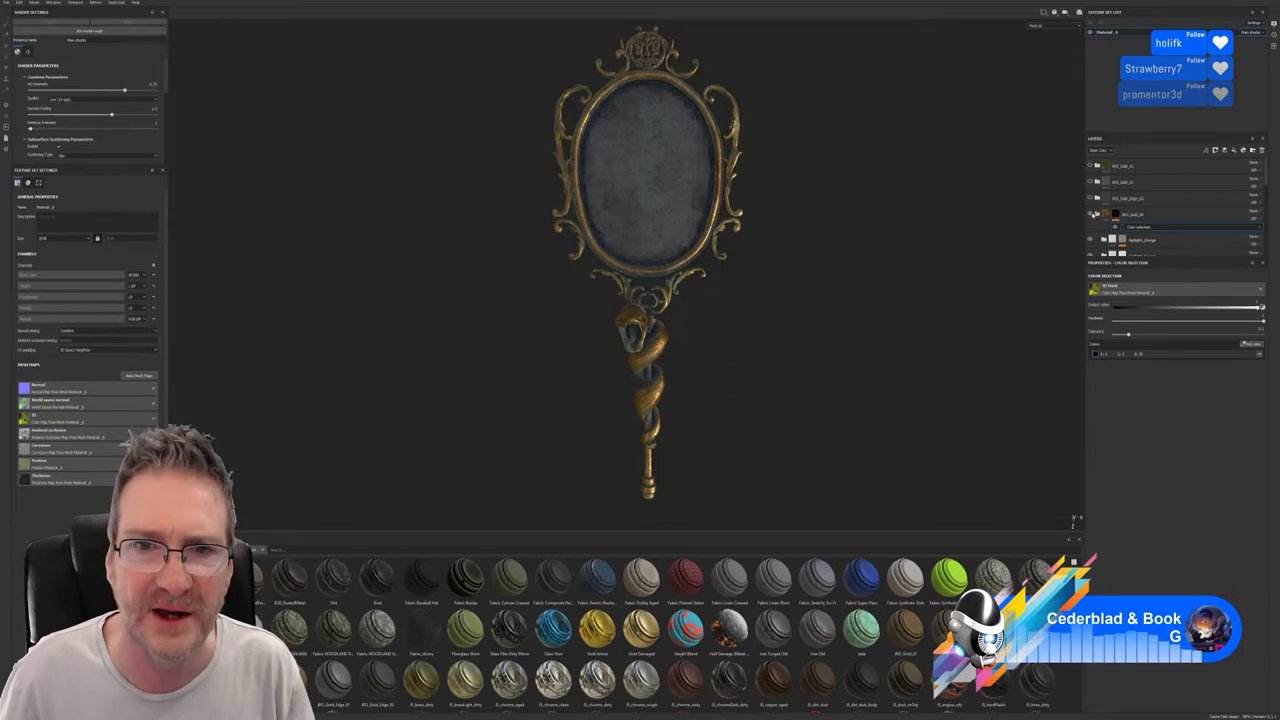
Toggle the masked gold folder on and off to compare the side scrolls with the base gold underneath.
{"action": "left_click", "coordinate": [1091, 214]}
{"action": "left_click", "coordinate": [1091, 214]}
{"action": "left_click", "coordinate": [1091, 214]}
{"action": "left_click", "coordinate": [1091, 214]}
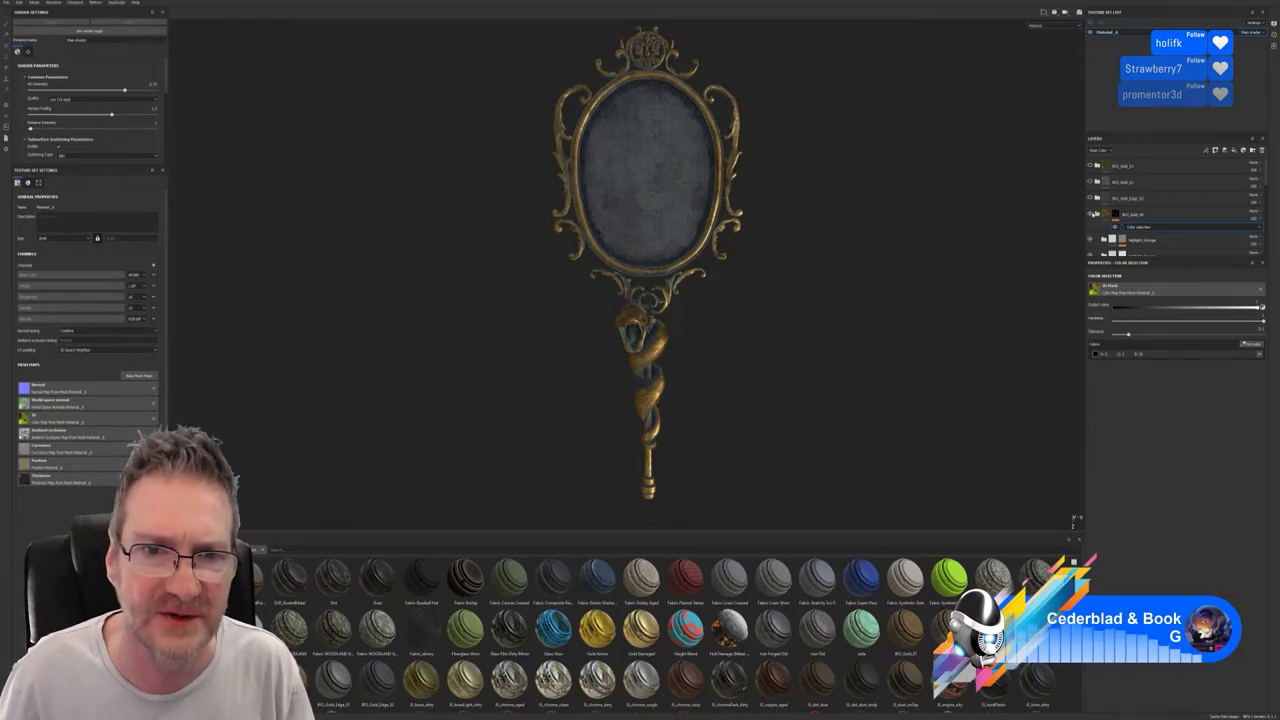
{"action": "left_click", "coordinate": [1091, 214]}
{"action": "left_click", "coordinate": [1091, 214]}
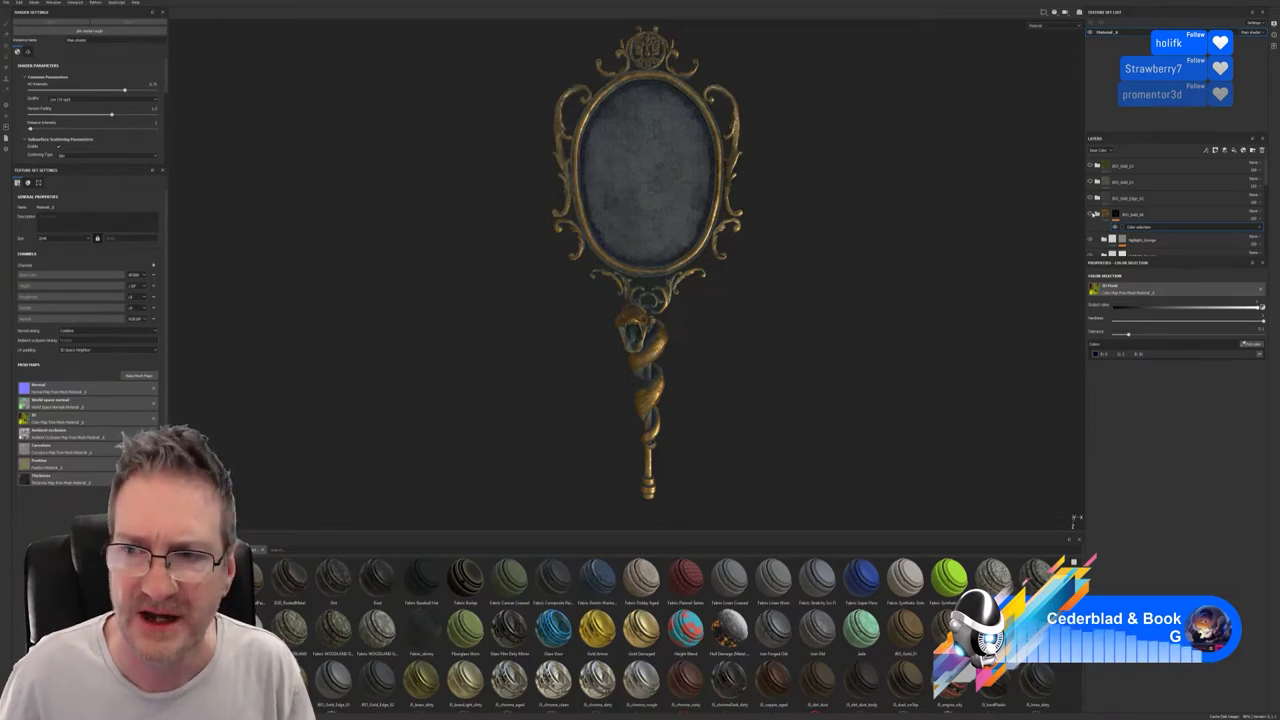
{"action": "left_click", "coordinate": [1091, 214]}
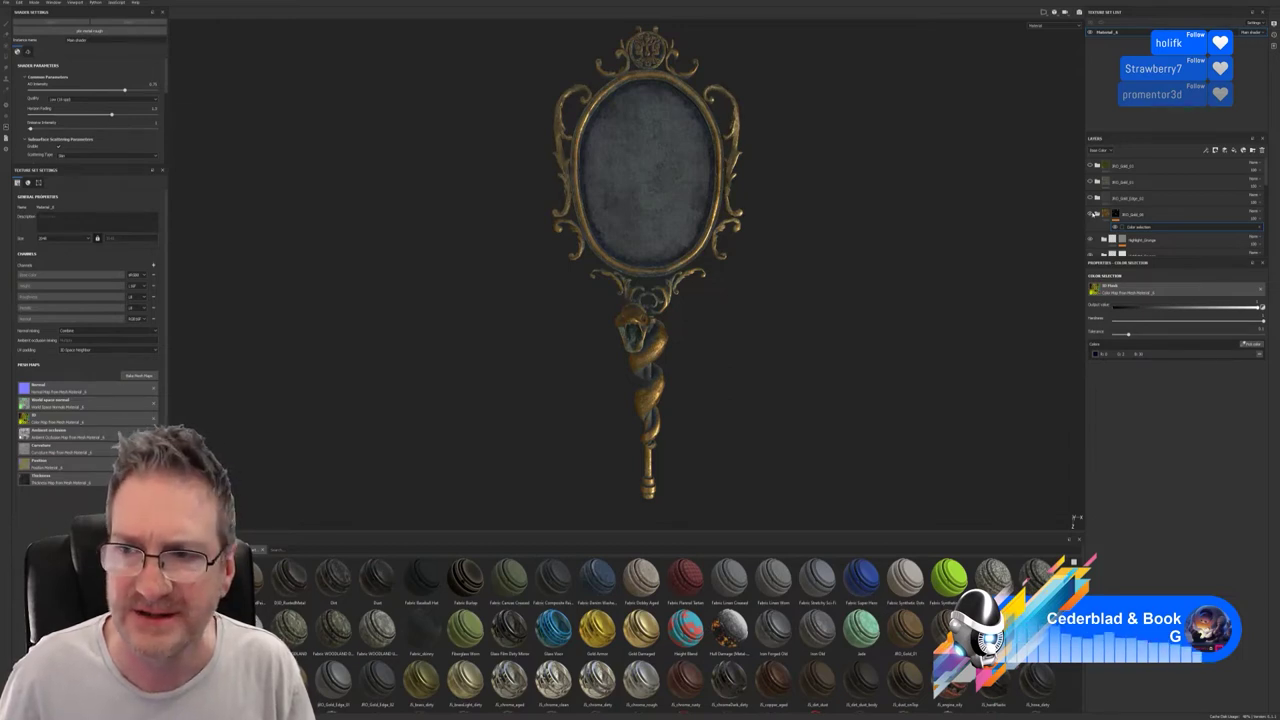
Delete the color selection effect and remove the mask from the gold folder below the gold edge folder.
{"action": "left_click", "coordinate": [1259, 227]}
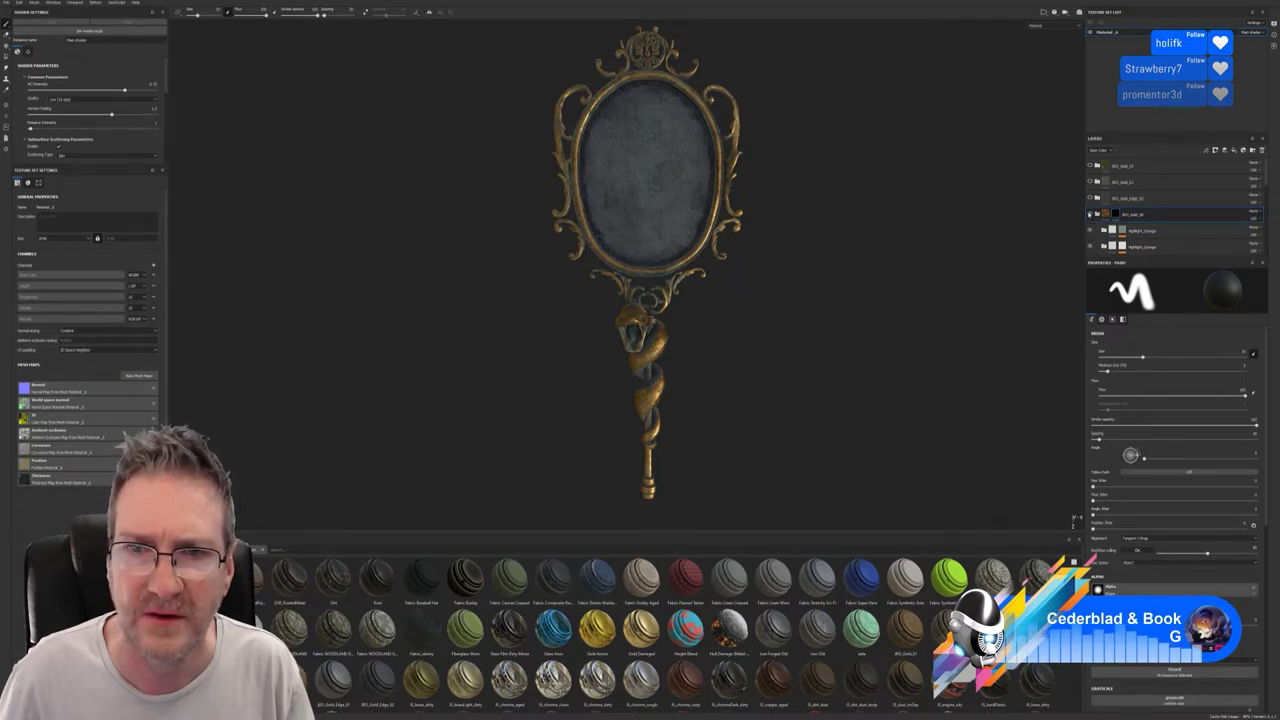
{"action": "left_click", "coordinate": [1106, 215]}
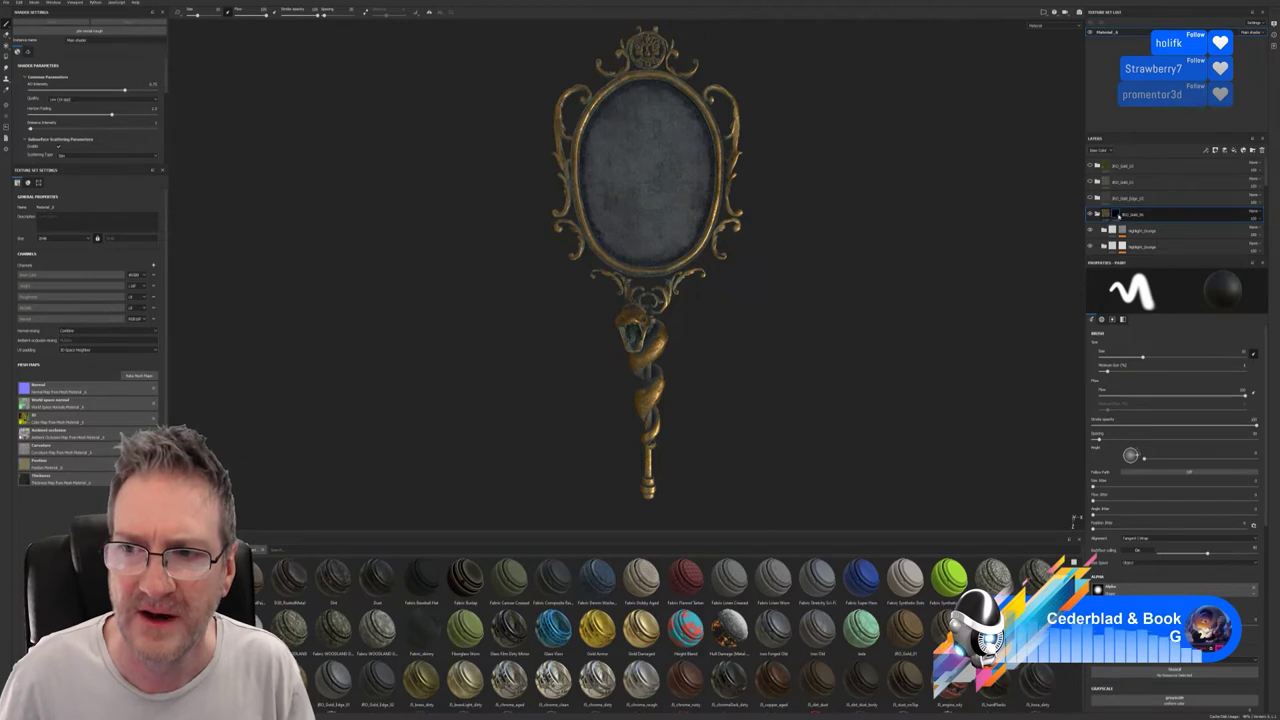
{"action": "right_click", "coordinate": [1115, 214]}
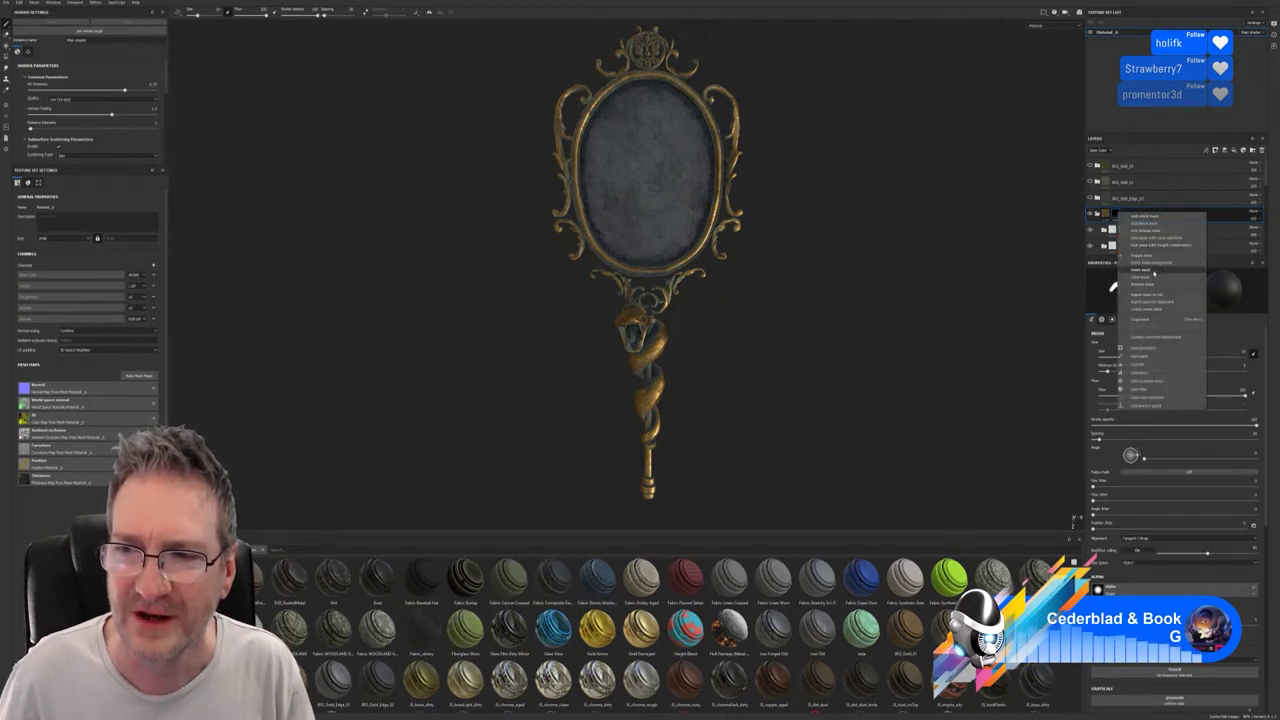
{"action": "left_click", "coordinate": [1141, 284]}
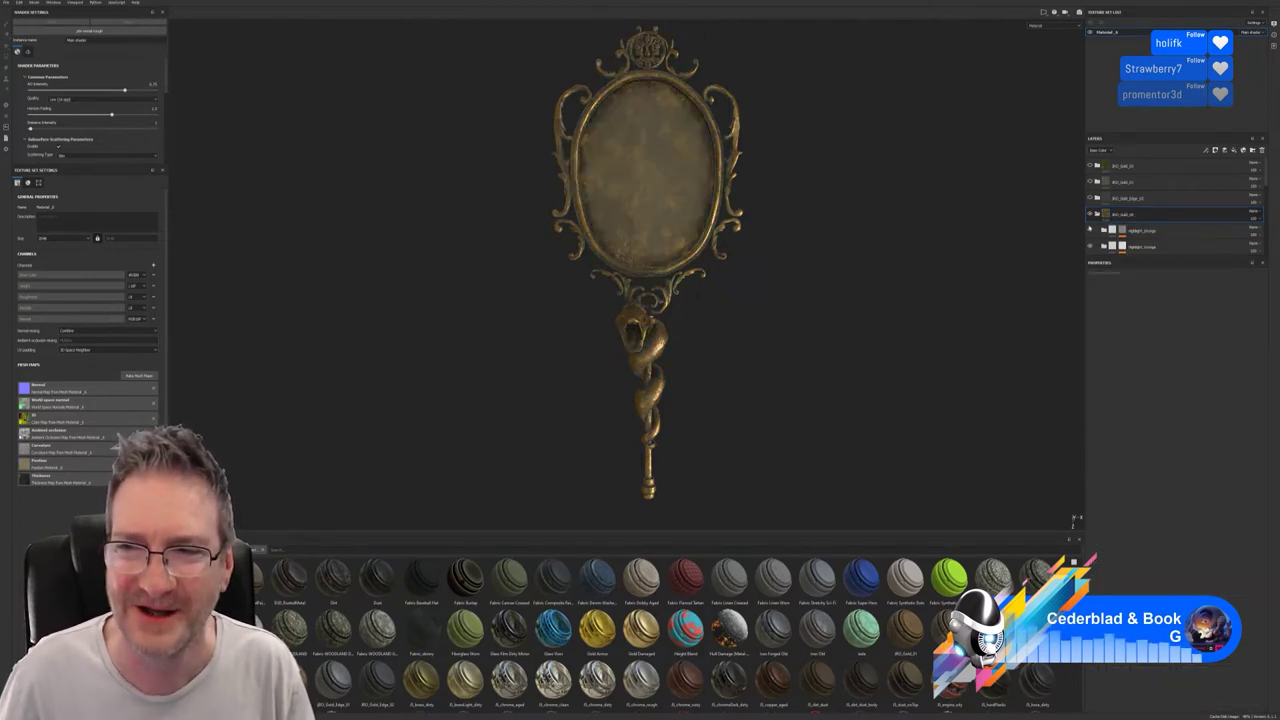
Toggle the unmasked gold folder and the gold edge folder above it to compare their finishes across the whole mirror.
{"action": "left_click", "coordinate": [1090, 215]}
{"action": "left_click", "coordinate": [1090, 215]}
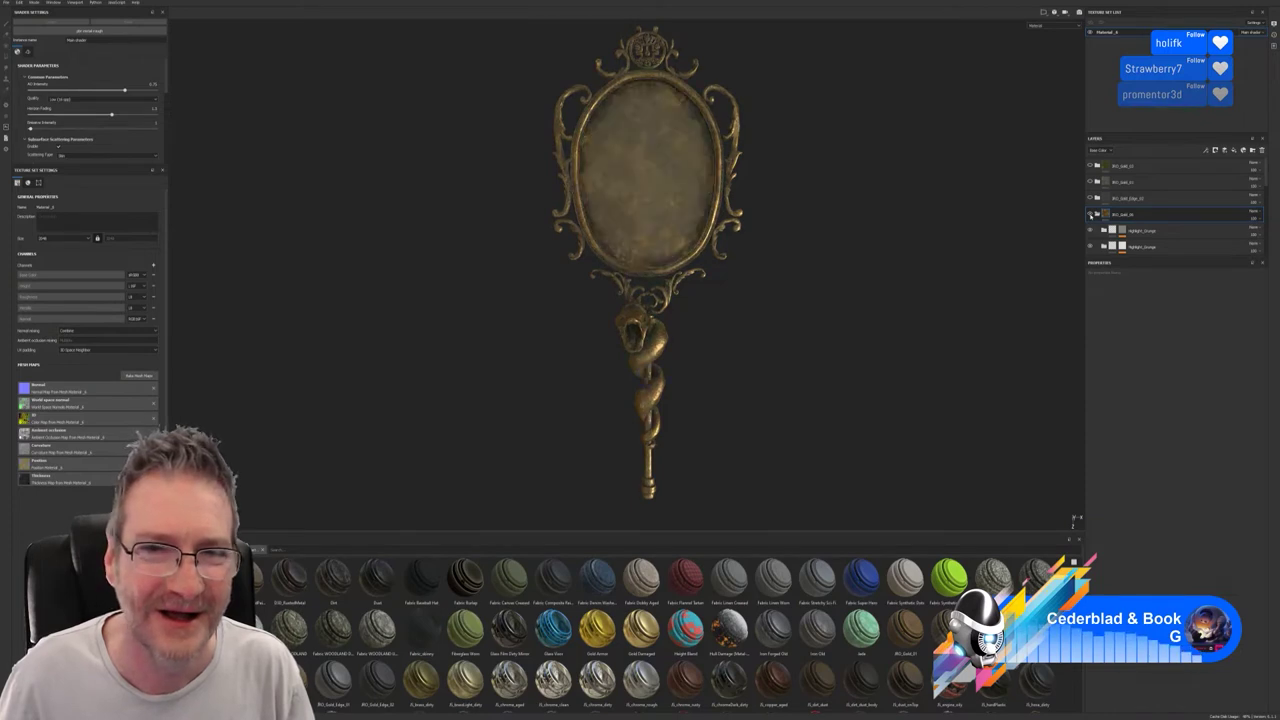
{"action": "left_click", "coordinate": [1090, 215]}
{"action": "left_click", "coordinate": [1090, 215]}
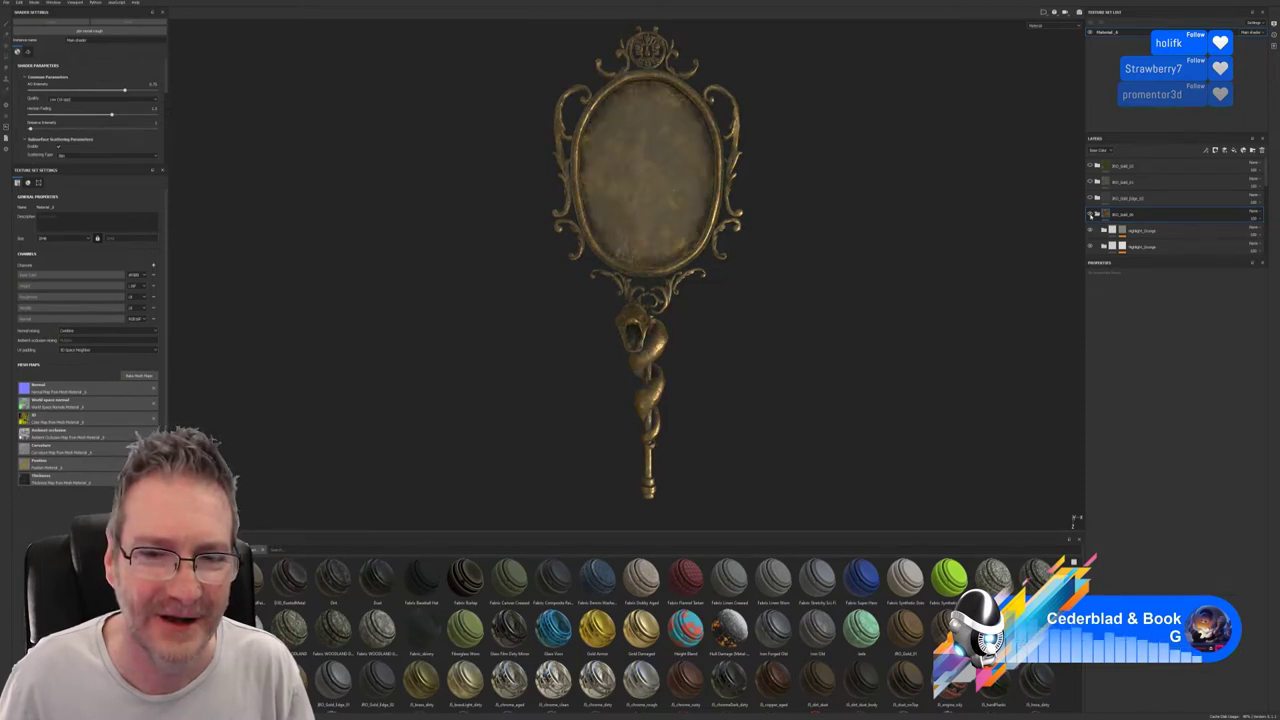
{"action": "left_click", "coordinate": [1090, 215]}
{"action": "left_click", "coordinate": [1090, 215]}
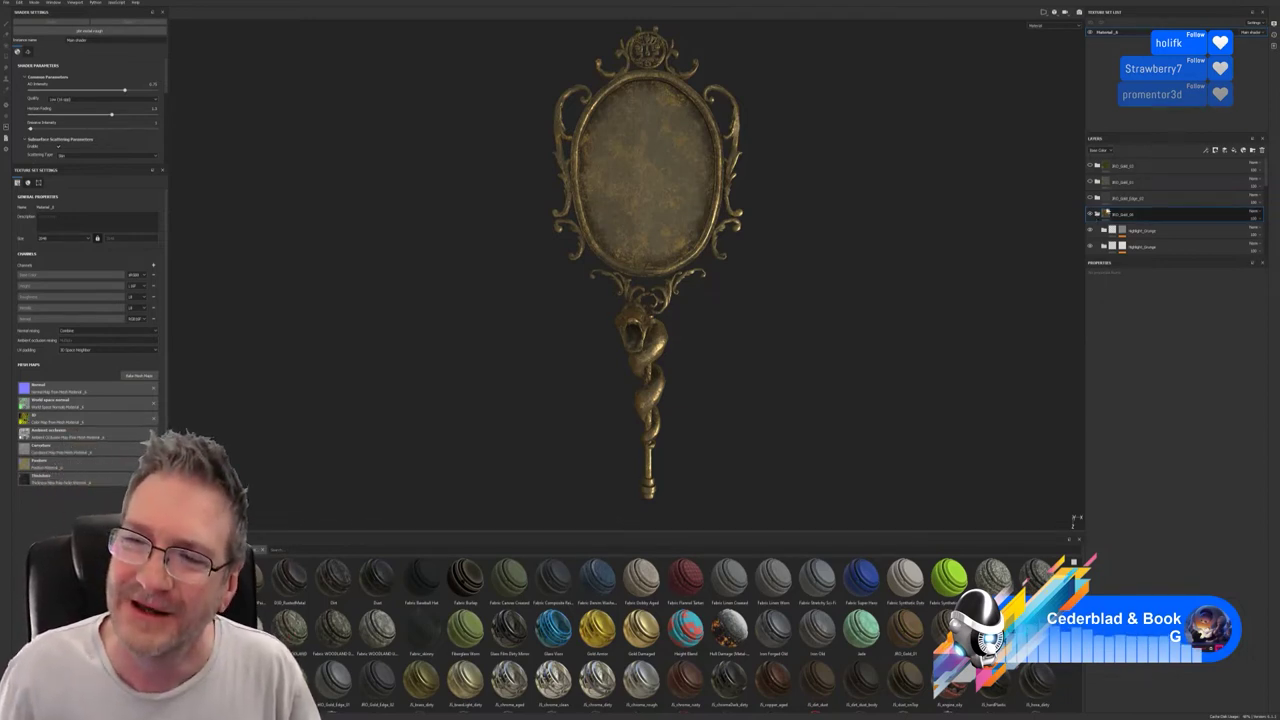
{"action": "left_click", "coordinate": [1091, 198]}
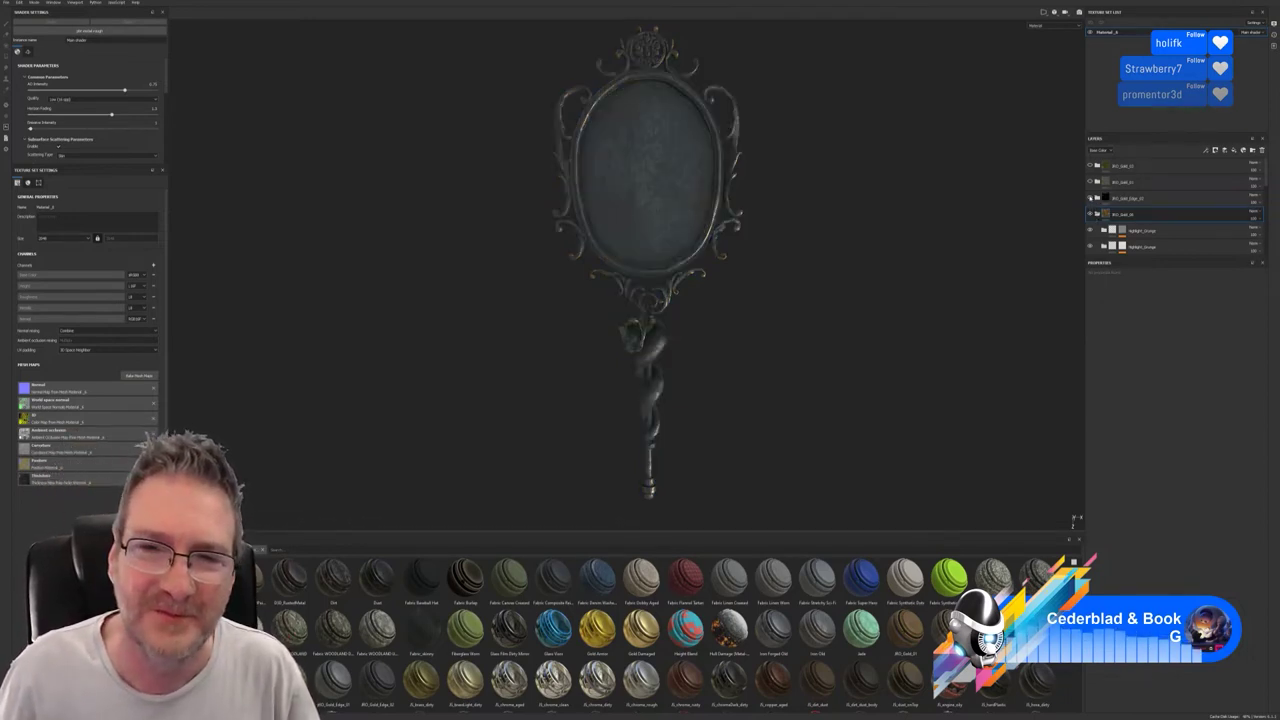
{"action": "left_click", "coordinate": [1091, 198]}
{"action": "left_click", "coordinate": [1091, 198]}
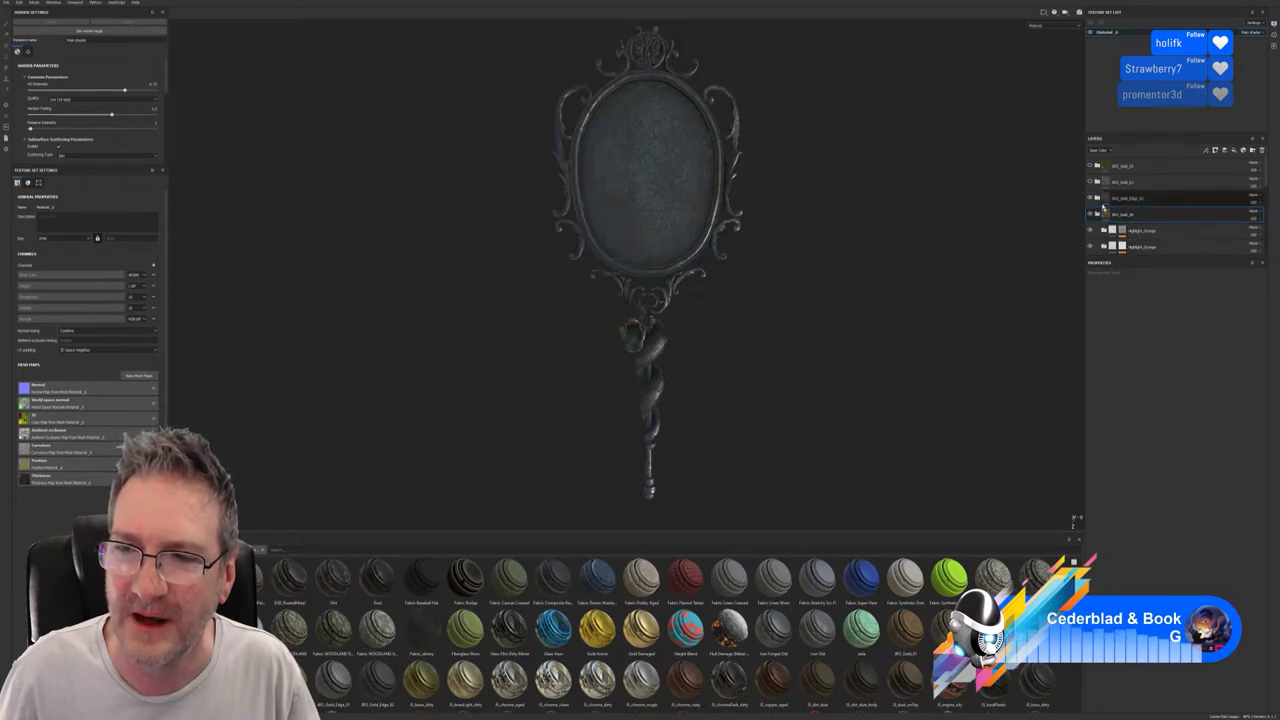
{"action": "left_click", "coordinate": [1091, 198]}
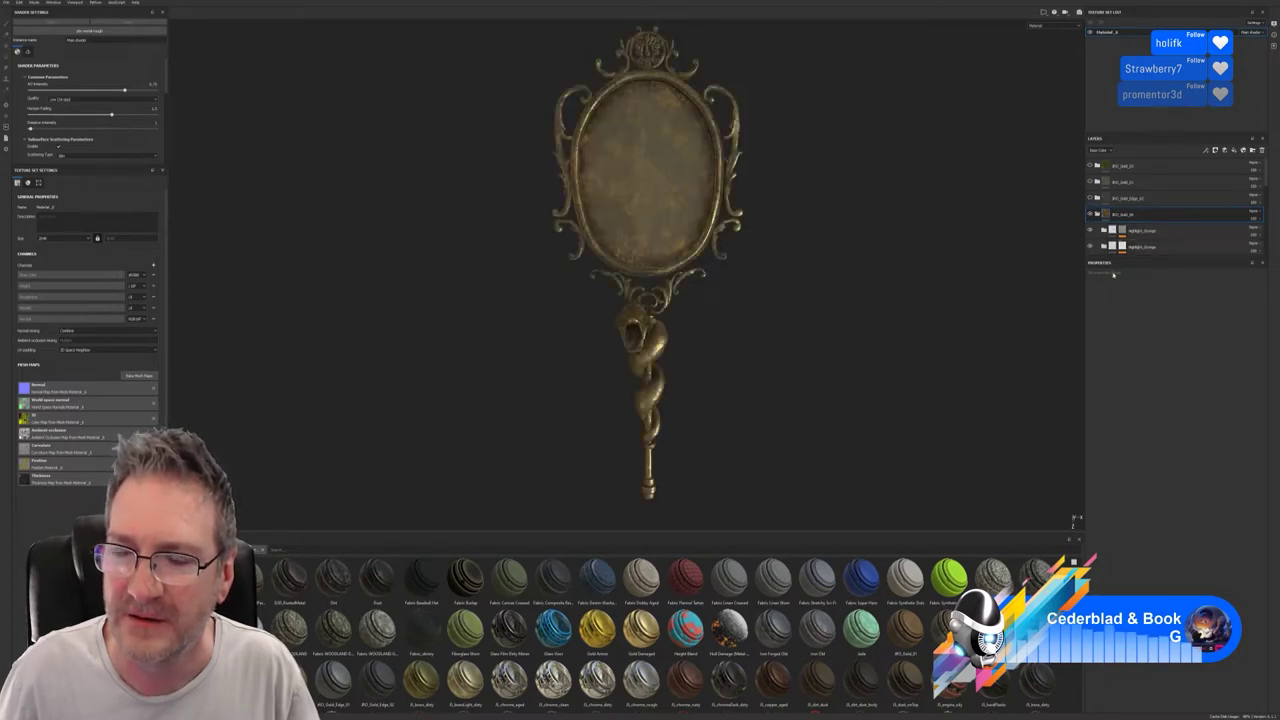
Collapse and hide the unmasked gold folder, and show the gold edge folder above it.
{"action": "left_click", "coordinate": [1097, 214]}
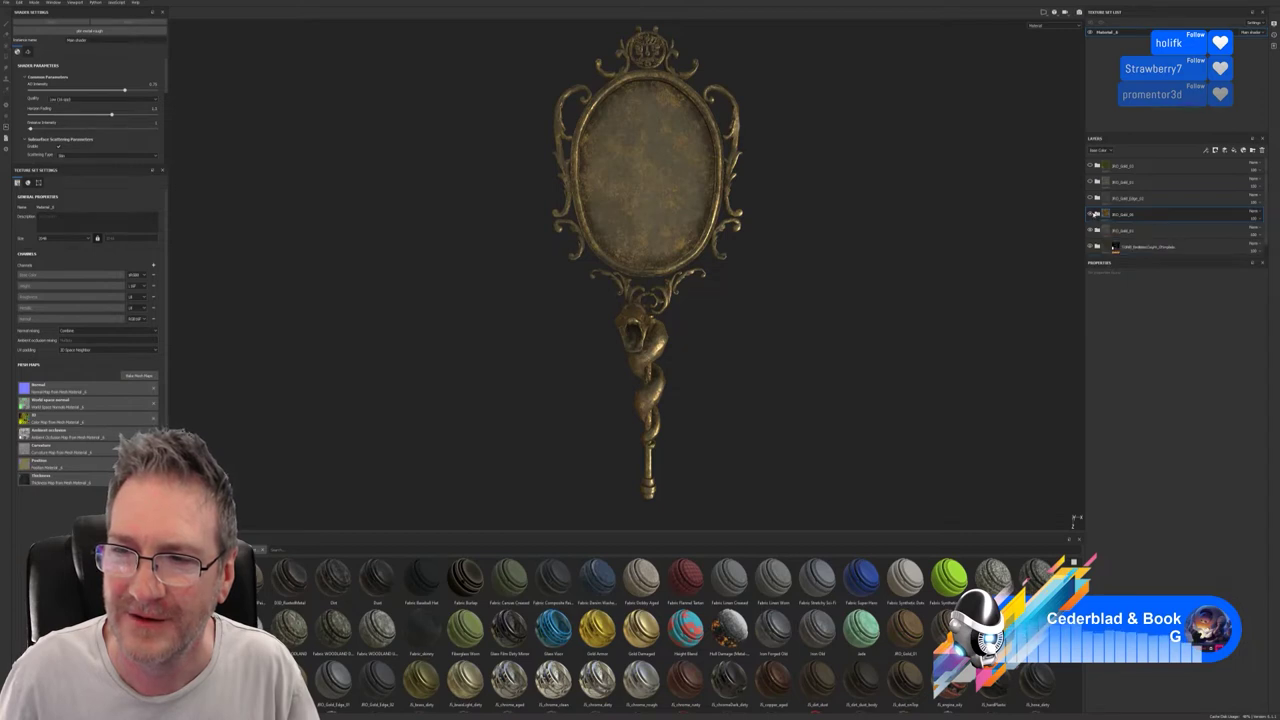
{"action": "left_click", "coordinate": [1091, 214]}
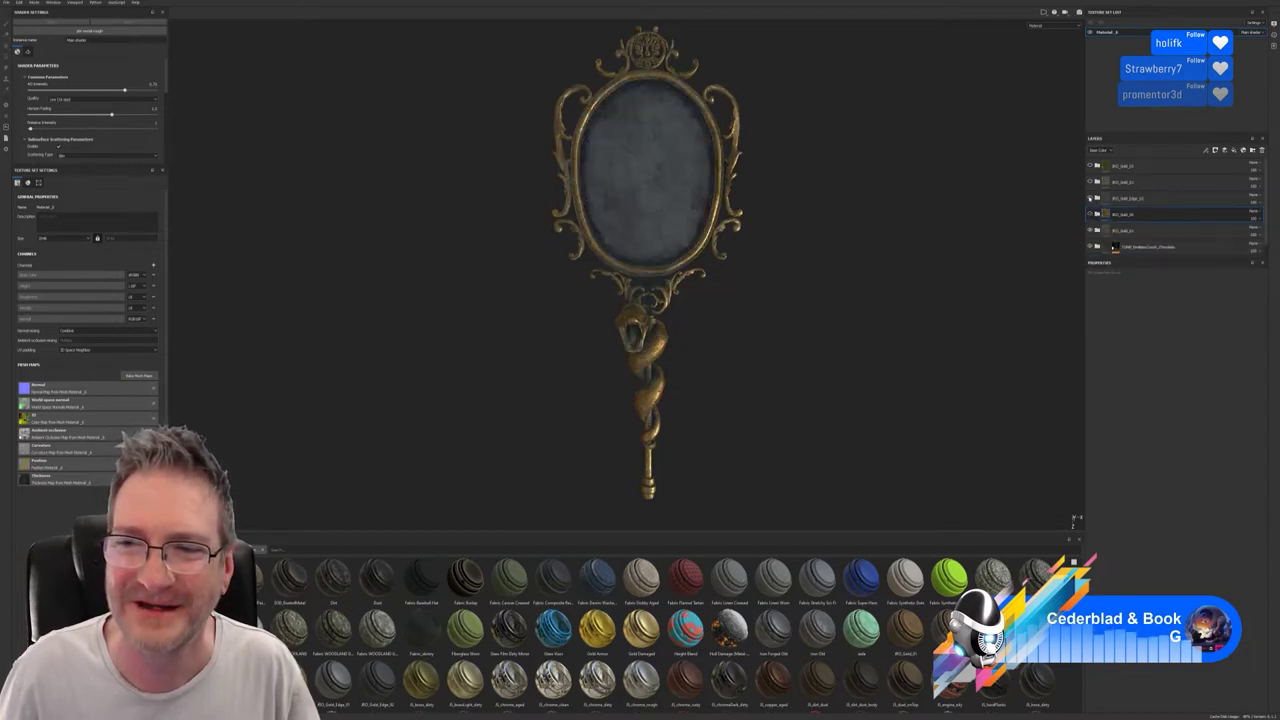
{"action": "left_click", "coordinate": [1090, 198]}
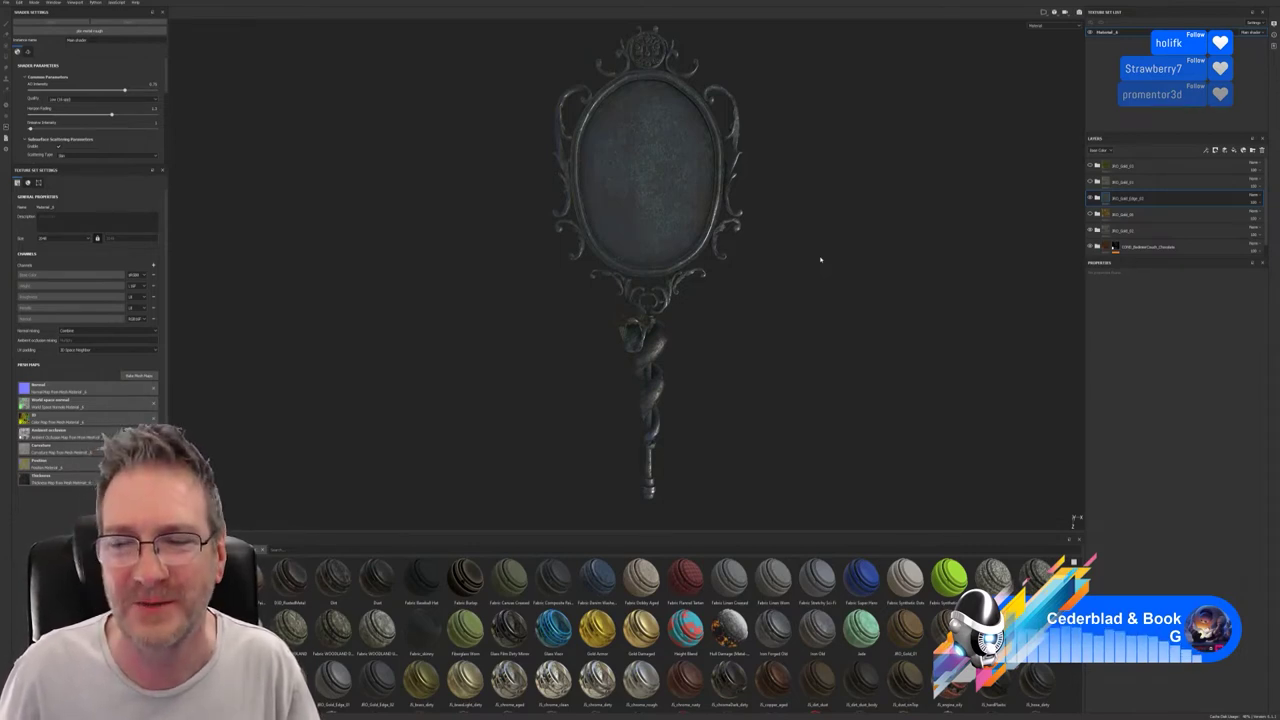
Mask the gold edge folder by color selection, limiting it to the dark blue ID color of the mirror's side scrolls.
{"action": "right_click", "coordinate": [1188, 204]}
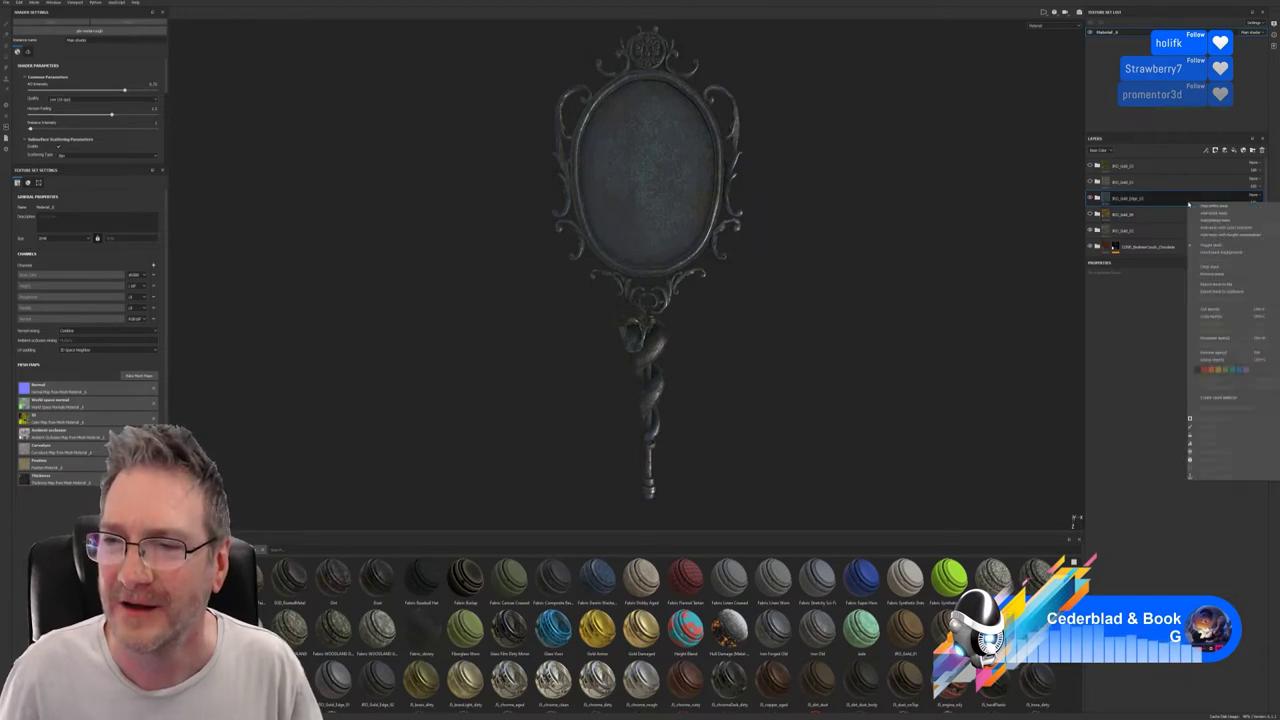
{"action": "left_click", "coordinate": [1224, 227]}
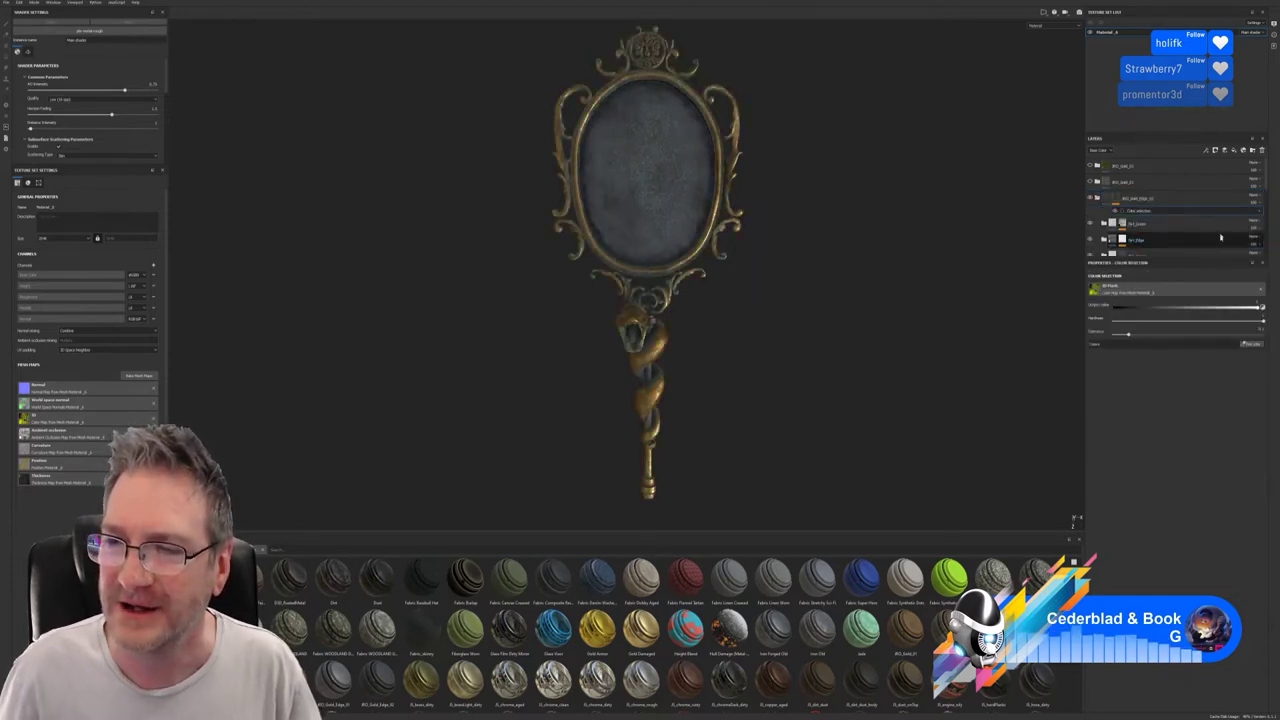
{"action": "left_click", "coordinate": [1250, 343]}
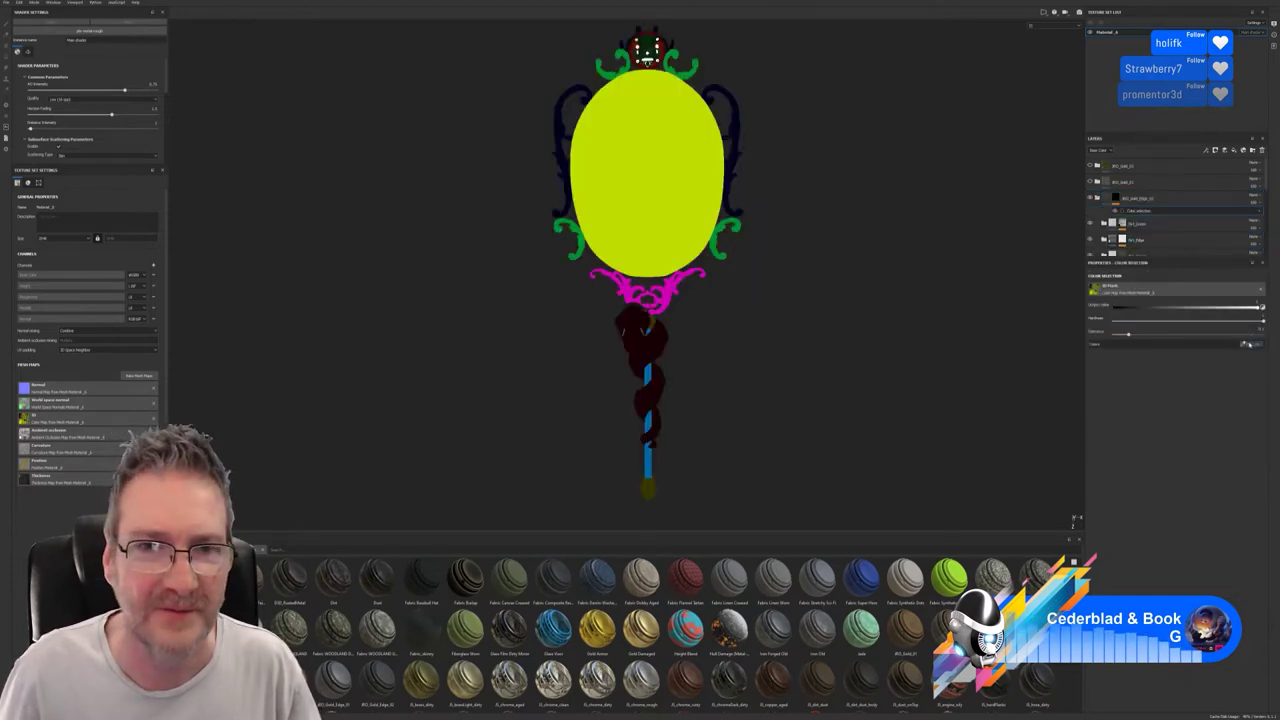
{"action": "left_click", "coordinate": [739, 121]}
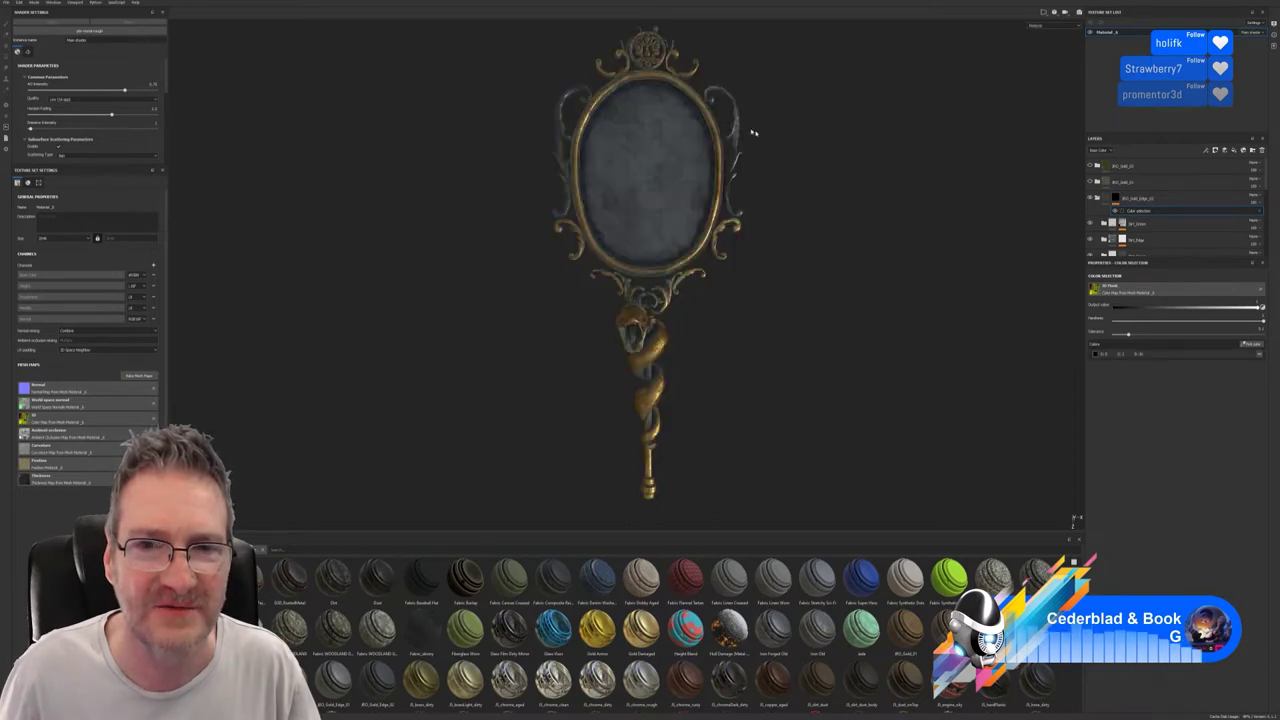
{"action": "left_click_drag", "start_coordinate": [788, 169], "coordinate": [797, 194], "text": "alt"}
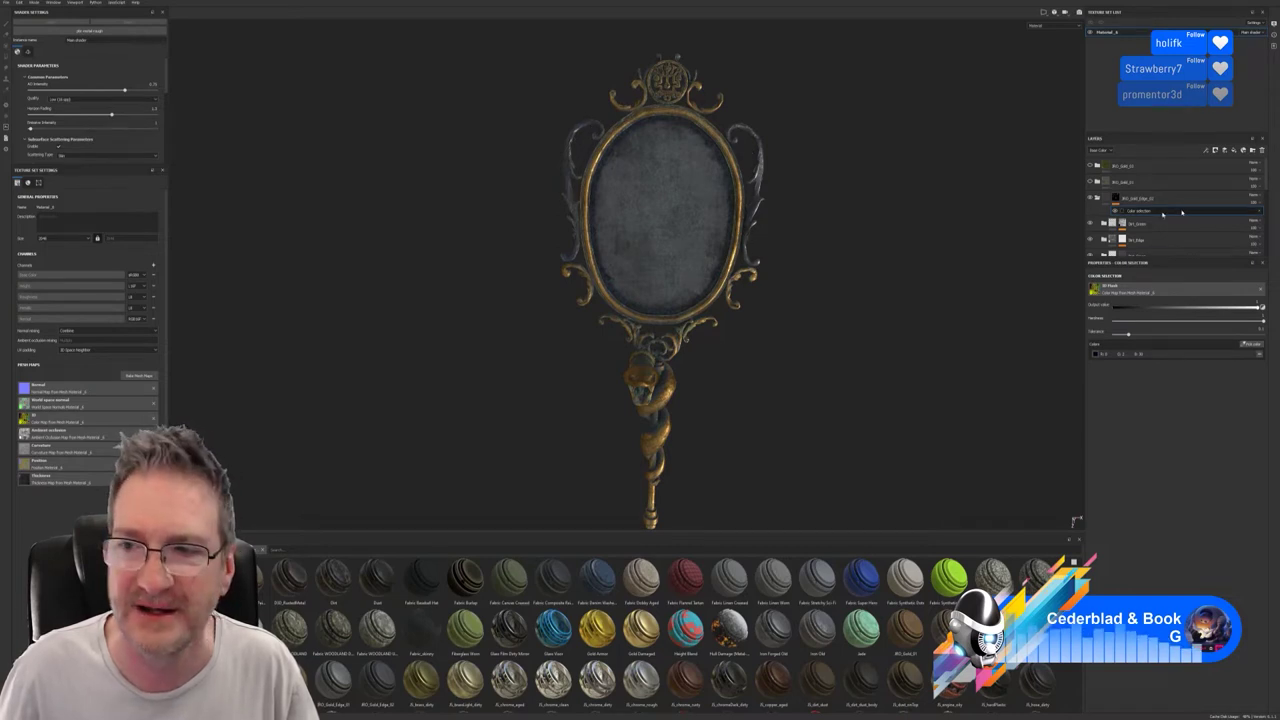
Toggle the Gold_01 folder to compare it with the masked gold edge, and show the top gold folder.
{"action": "left_click", "coordinate": [1091, 181]}
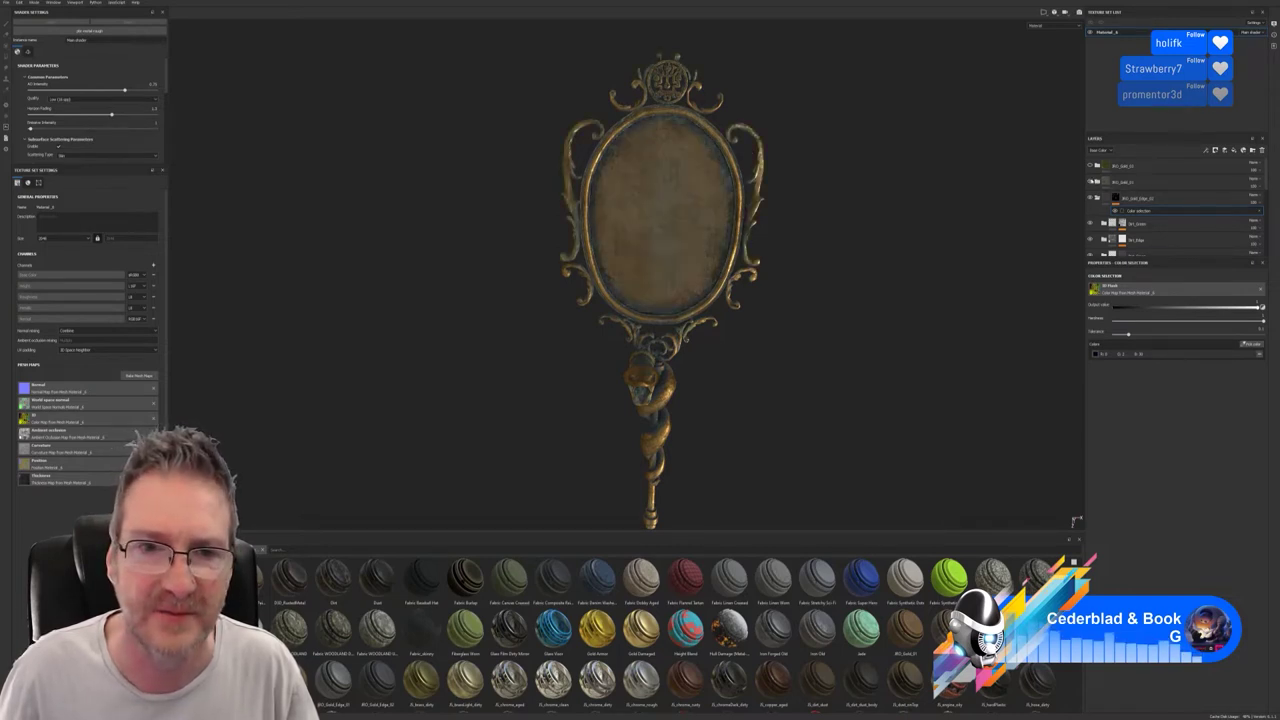
{"action": "left_click", "coordinate": [1091, 181]}
{"action": "left_click", "coordinate": [1091, 181]}
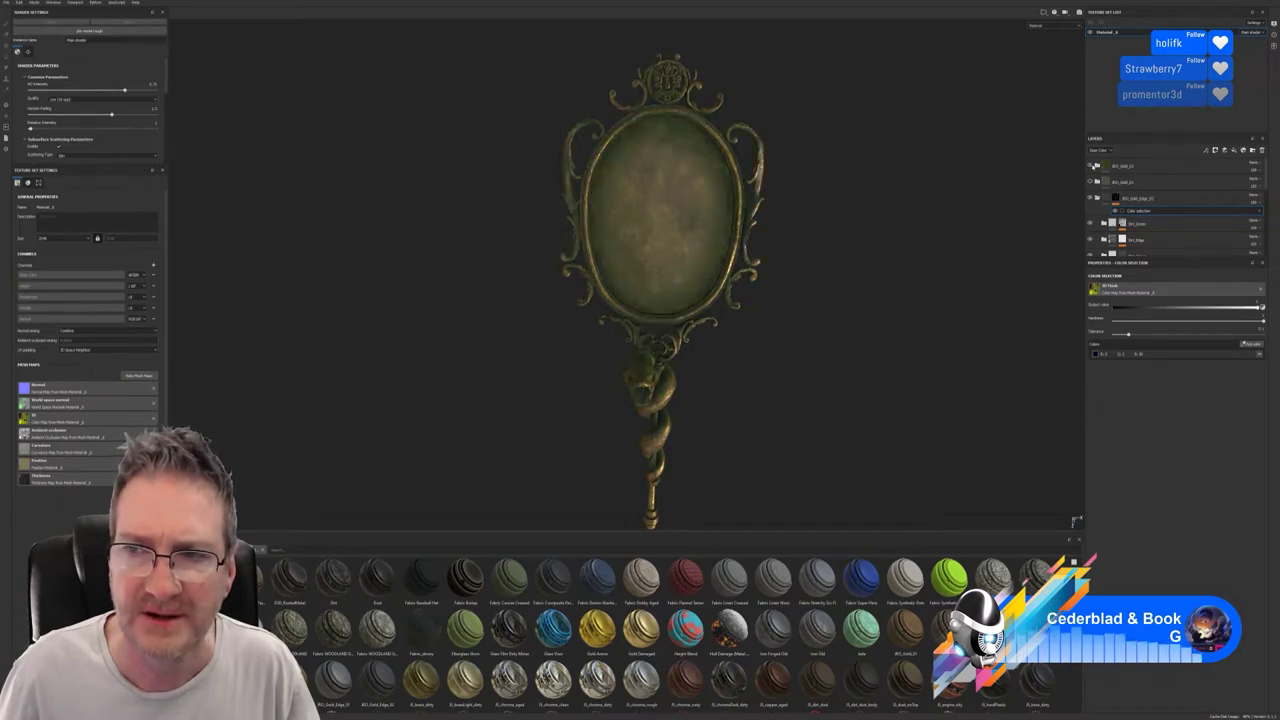
Mask the top gold folder by color selection, limiting it to the magenta ID color of the scrollwork beneath the mirror frame.
{"action": "left_click", "coordinate": [1155, 170]}
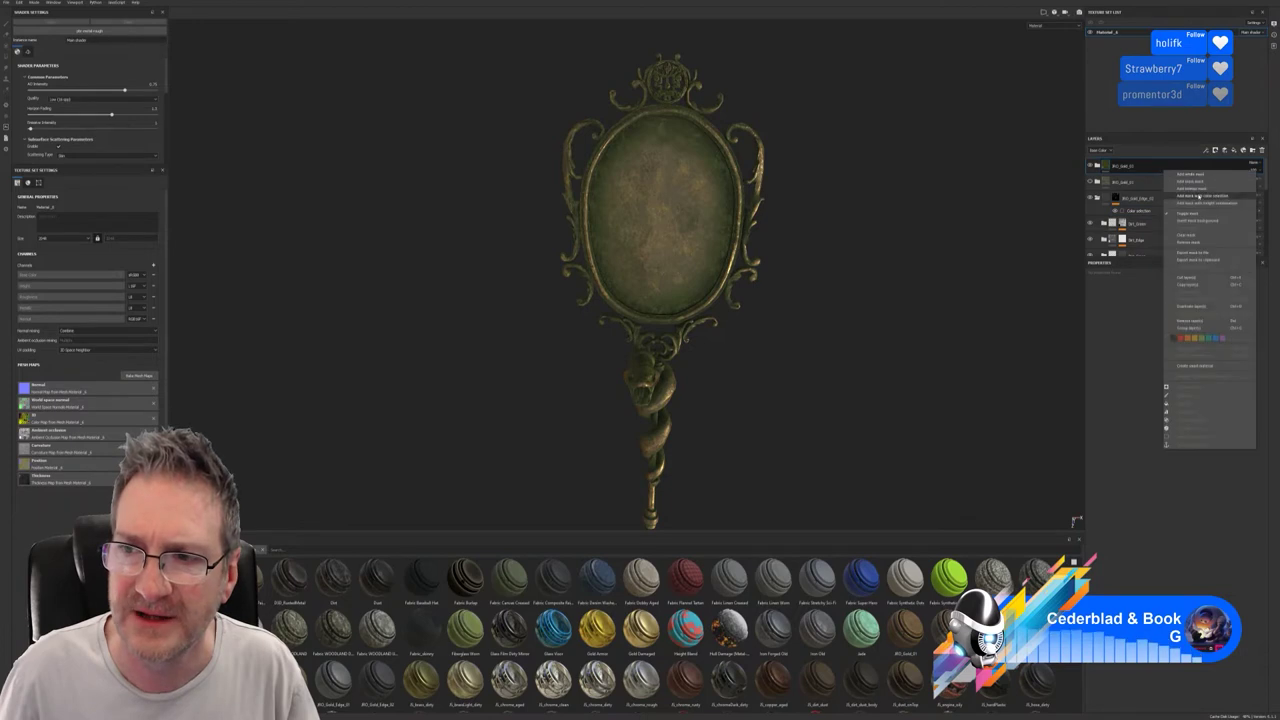
{"action": "left_click", "coordinate": [1251, 343]}
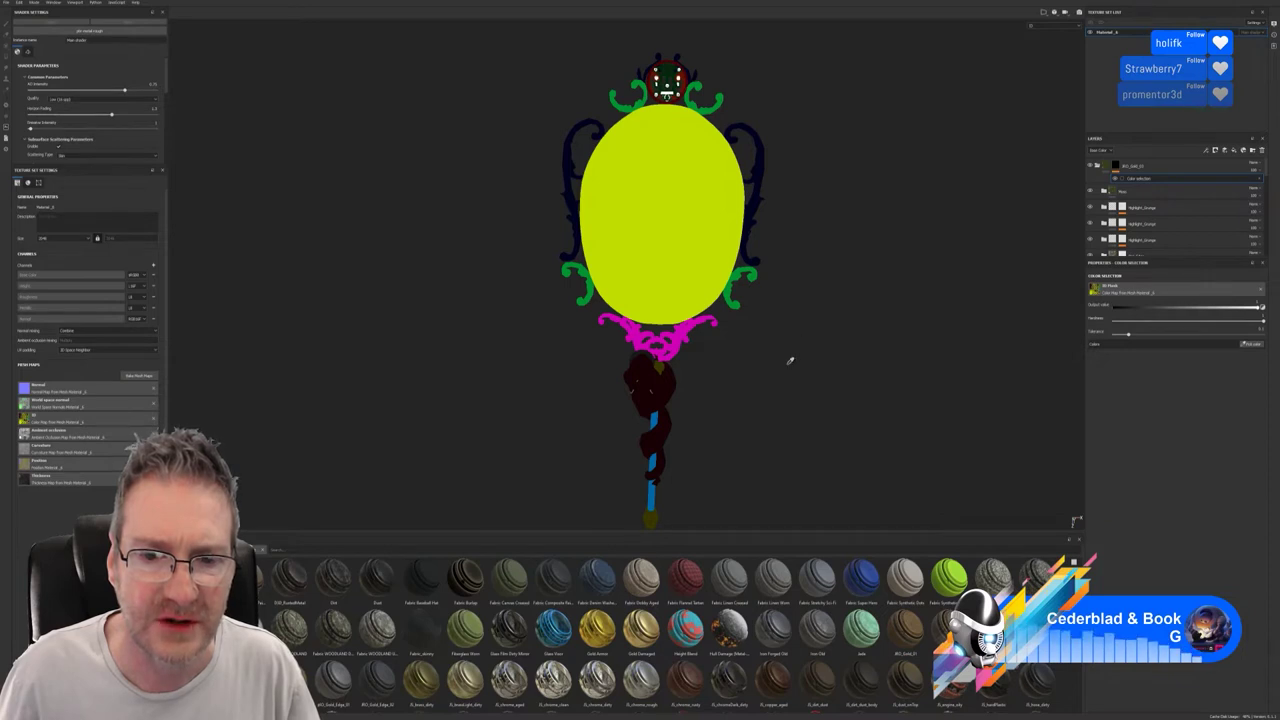
{"action": "left_click", "coordinate": [689, 331]}
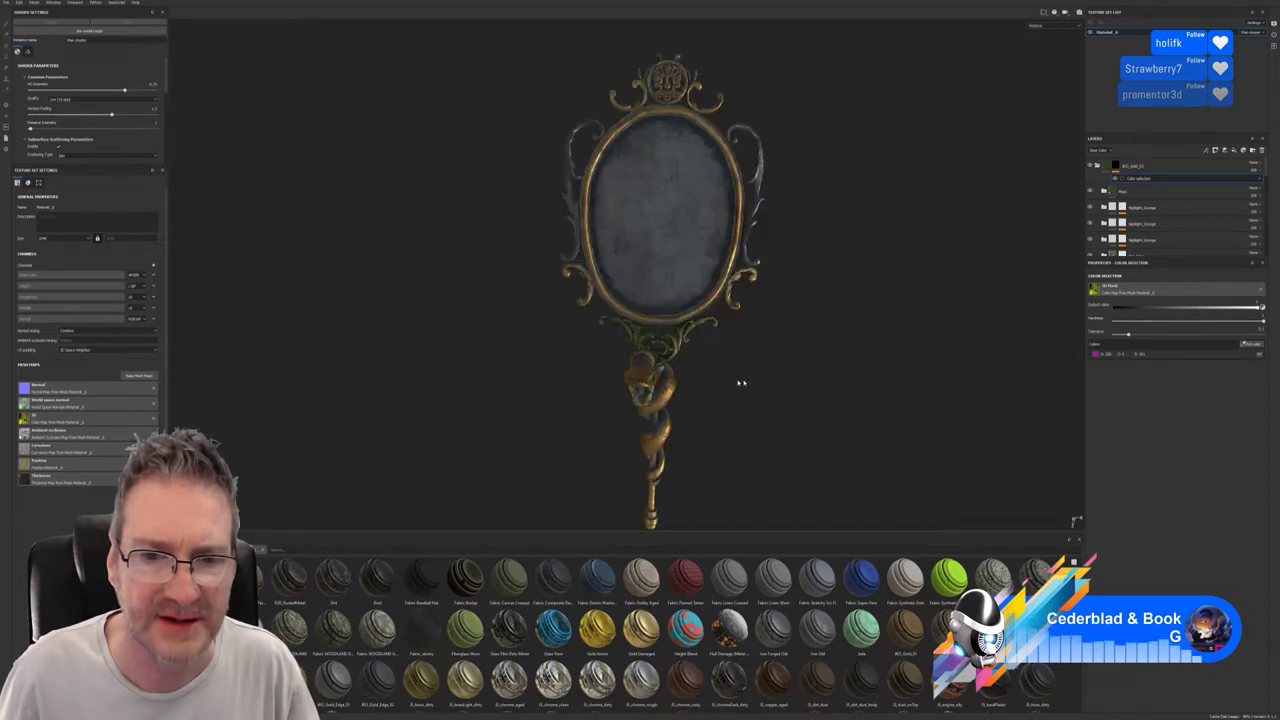
{"action": "left_click_drag", "start_coordinate": [737, 380], "coordinate": [547, 285], "text": "alt"}
{"action": "left_click_drag", "start_coordinate": [471, 403], "coordinate": [757, 329], "text": "alt"}
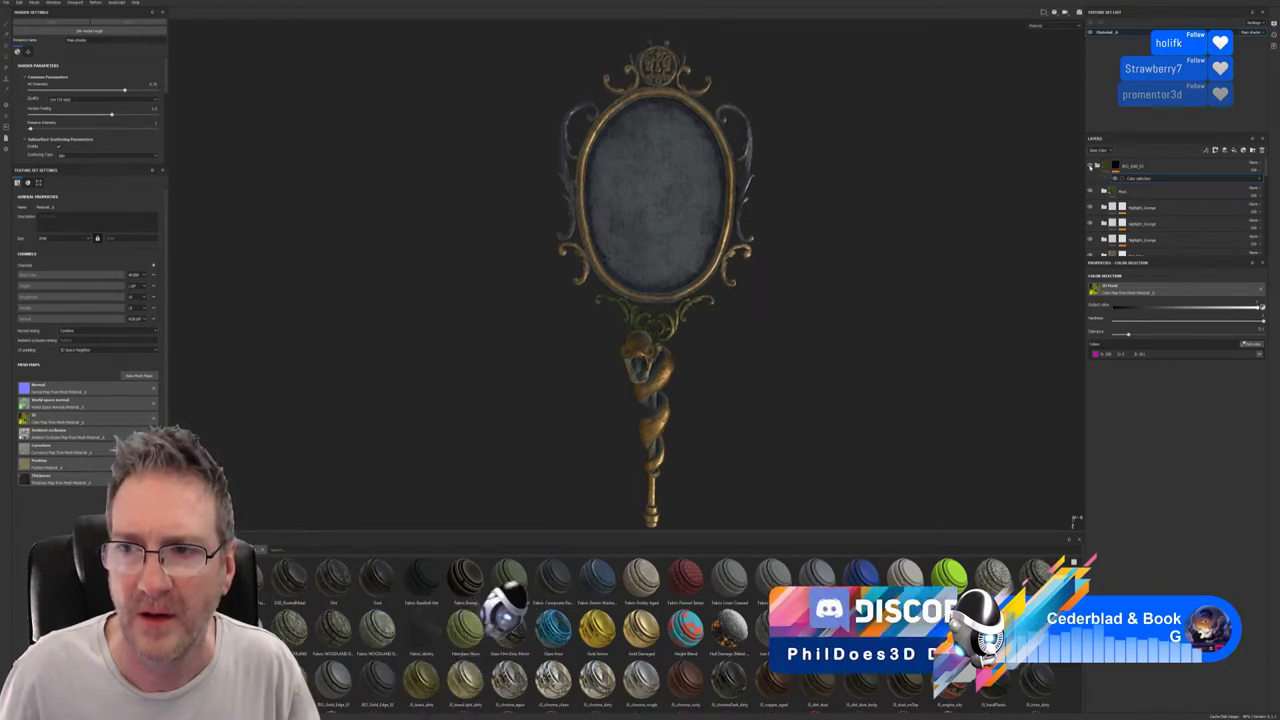
Collapse and hide the masked top gold folder, and toggle the unmasked Gold_01 folder below it to compare the overall finish.
{"action": "left_click", "coordinate": [1097, 165]}
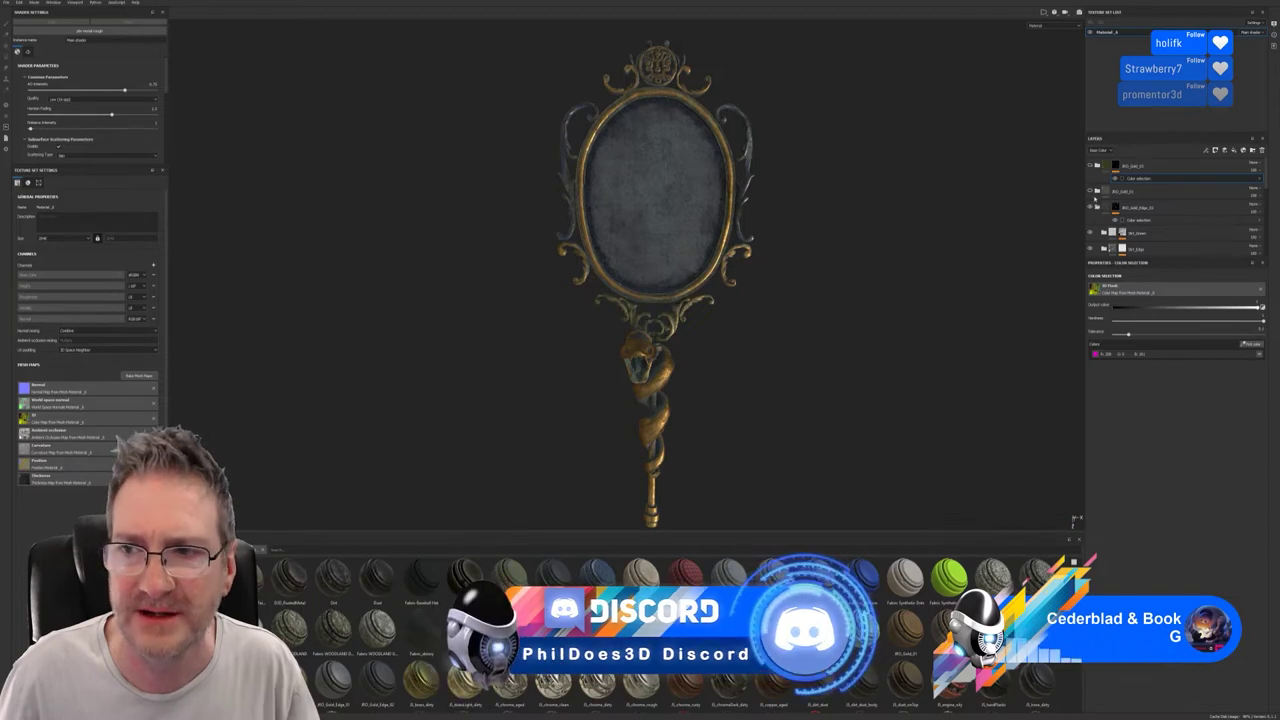
{"action": "left_click", "coordinate": [1090, 190]}
{"action": "left_click", "coordinate": [1090, 190]}
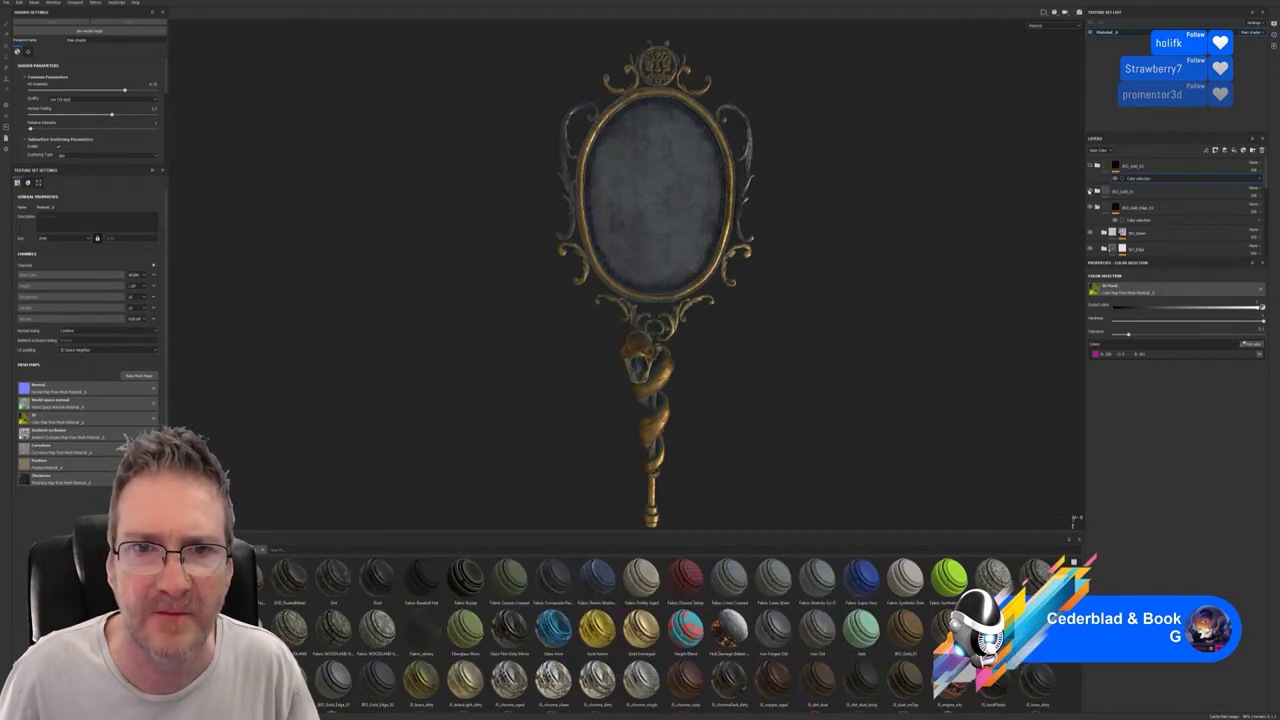
{"action": "left_click", "coordinate": [1090, 190]}
{"action": "left_click", "coordinate": [1090, 190]}
{"action": "left_click", "coordinate": [1090, 190]}
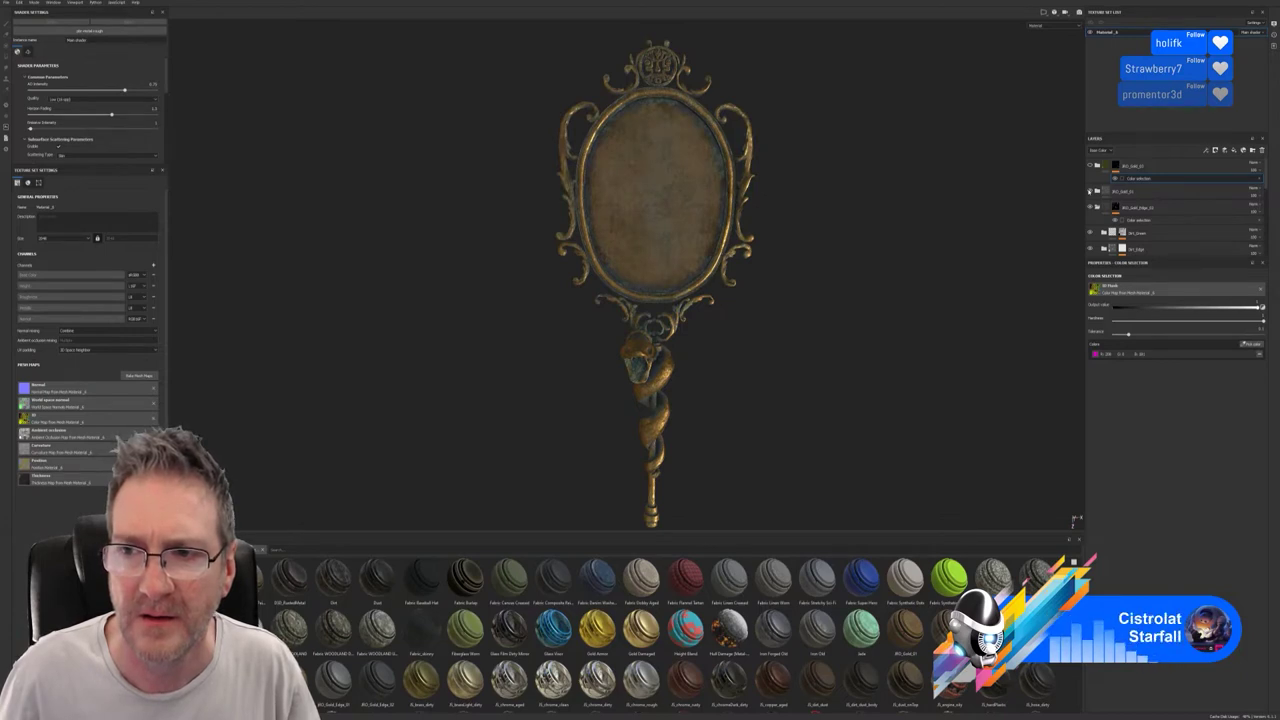
{"action": "left_click", "coordinate": [1090, 190]}
{"action": "left_click", "coordinate": [1090, 190]}
{"action": "left_click", "coordinate": [1090, 190]}
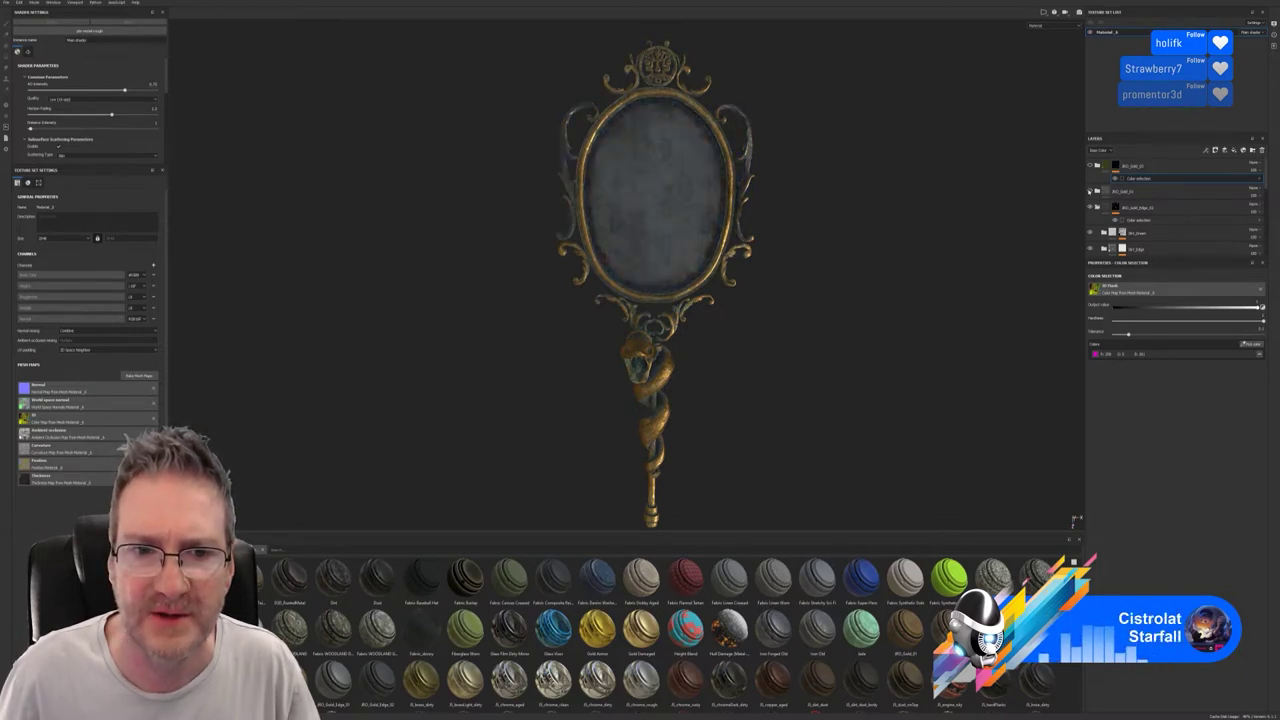
{"action": "left_click", "coordinate": [1090, 190]}
{"action": "left_click", "coordinate": [1090, 190]}
{"action": "left_click", "coordinate": [1090, 190]}
{"action": "left_click", "coordinate": [1090, 190]}
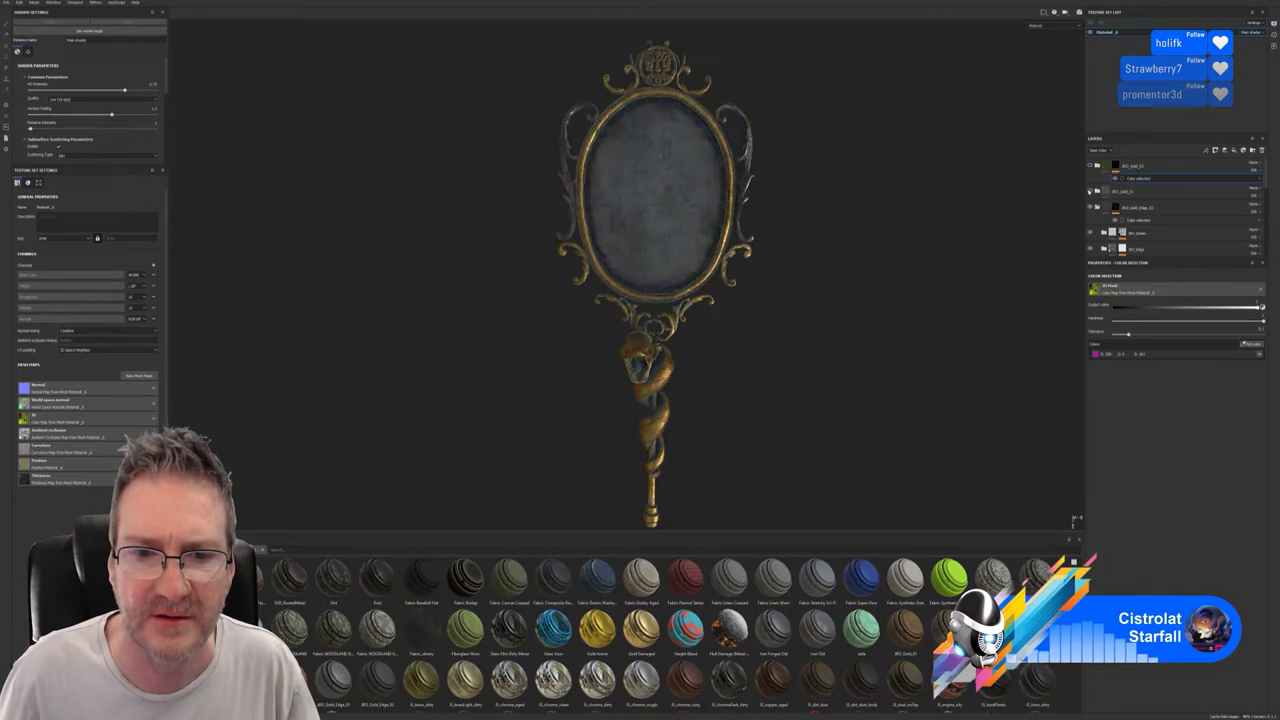
{"action": "left_click", "coordinate": [1090, 190]}
{"action": "left_click", "coordinate": [1090, 190]}
{"action": "left_click", "coordinate": [1090, 190]}
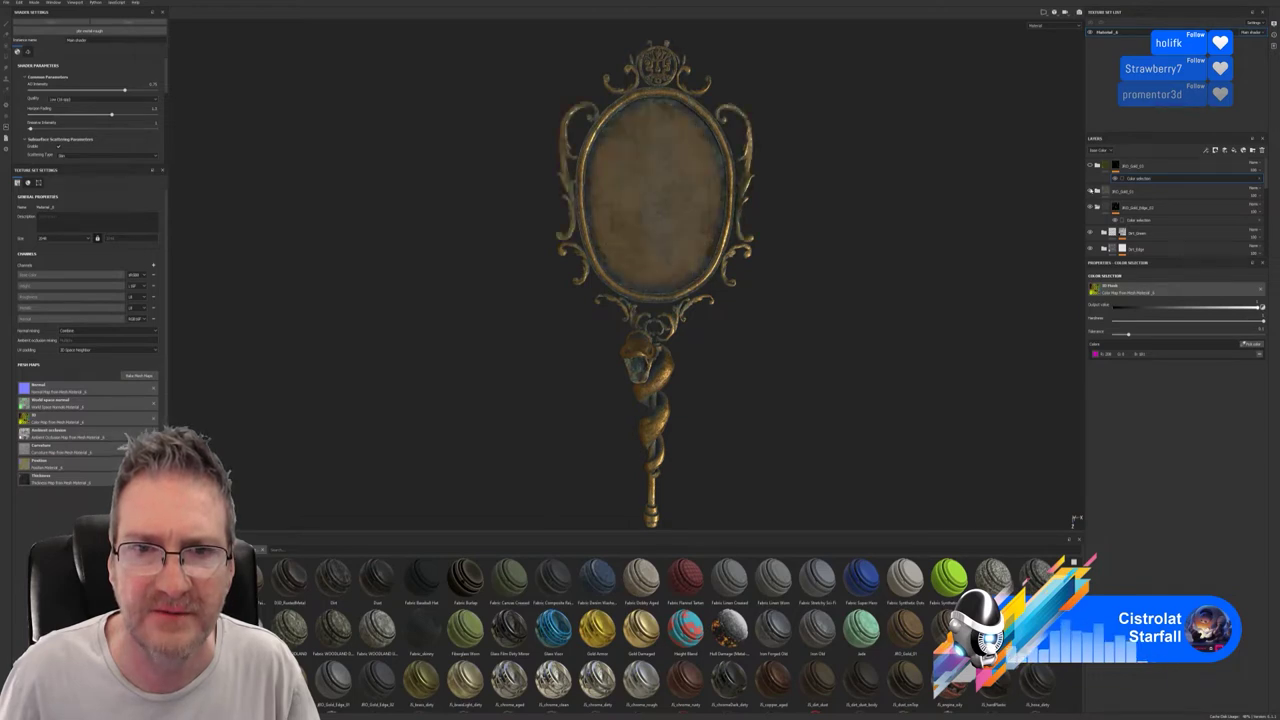
{"action": "left_click", "coordinate": [1090, 190]}
{"action": "left_click", "coordinate": [1090, 190]}
Delete the unmasked Gold_01 folder above the gold edge folder, and collapse the gold edge folder.
{"action": "left_click", "coordinate": [1128, 191]}
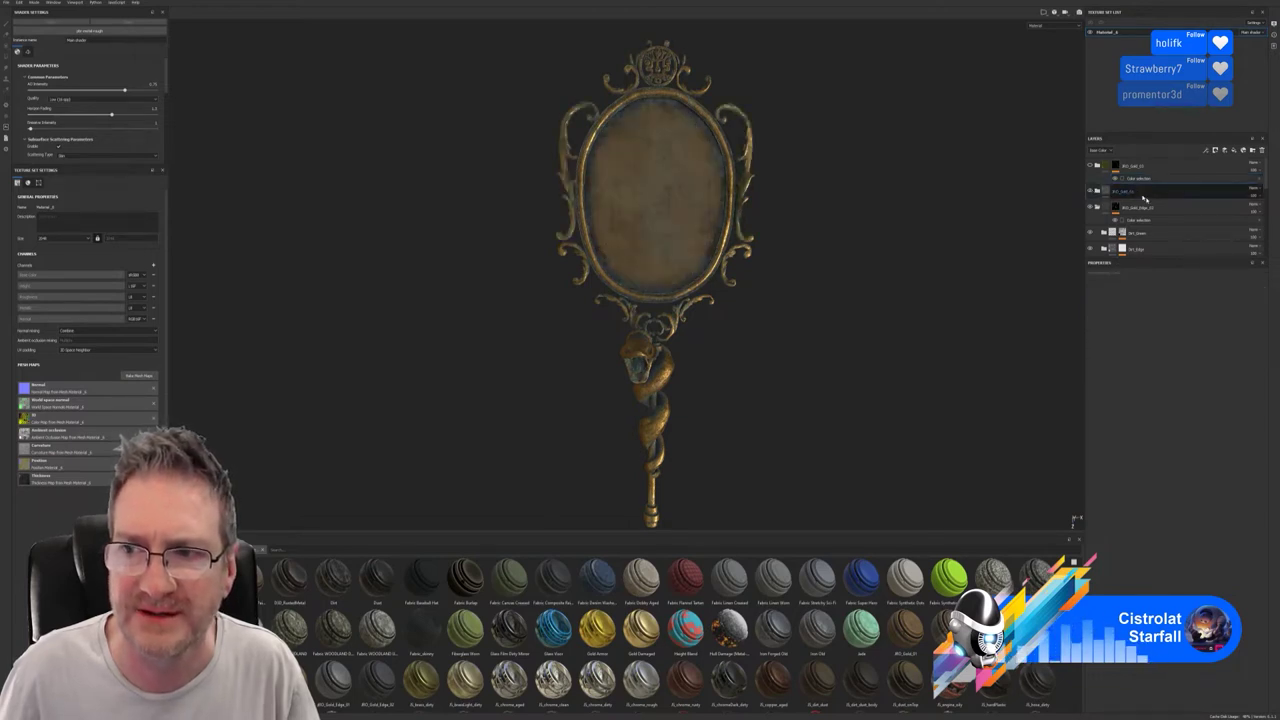
{"action": "key", "text": "Delete"}
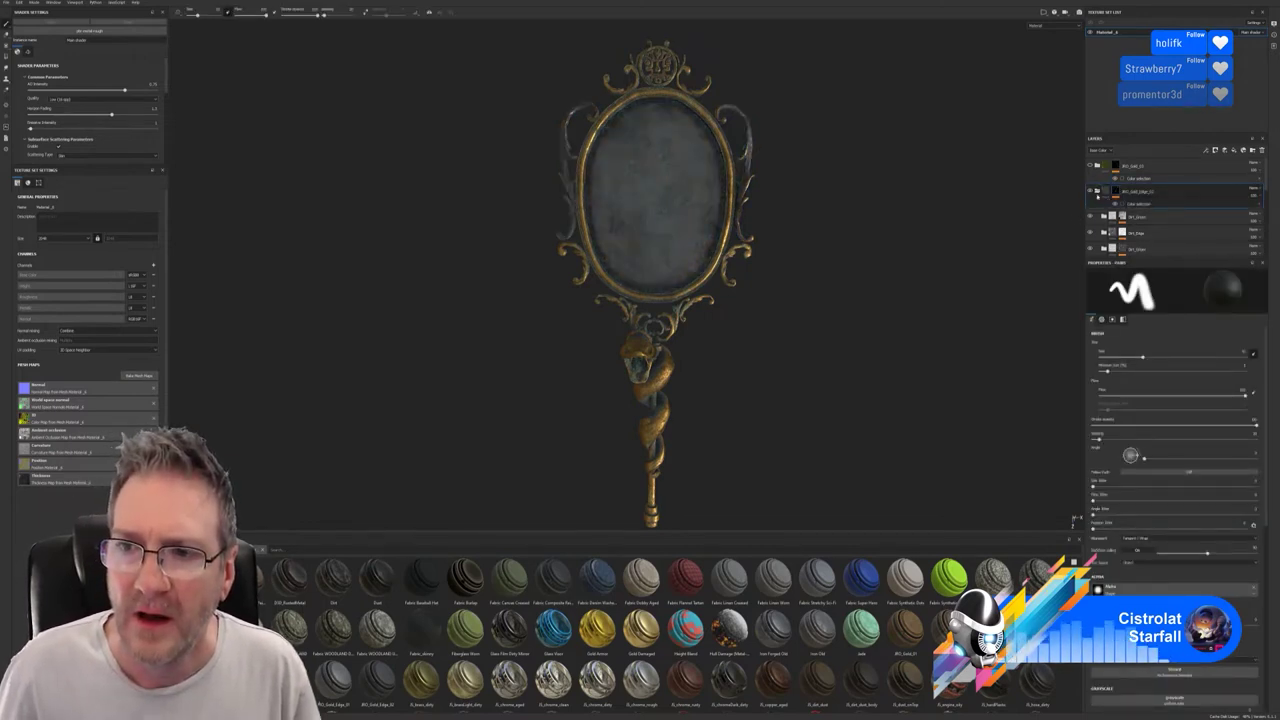
{"action": "key", "text": "ctrl+z"}
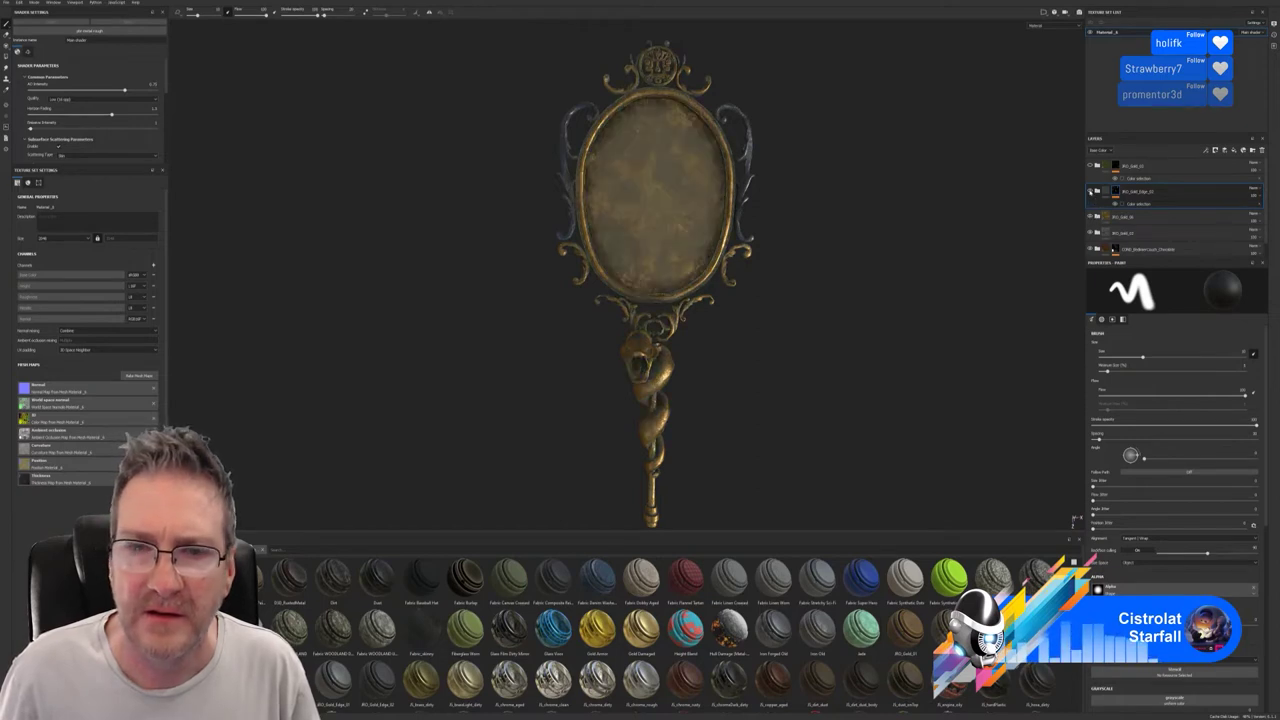
Toggle the gold edge folder and the unmasked gold folder beneath it to compare them, and show the top gold folder.
{"action": "left_click", "coordinate": [1090, 191]}
{"action": "left_click", "coordinate": [1090, 191]}
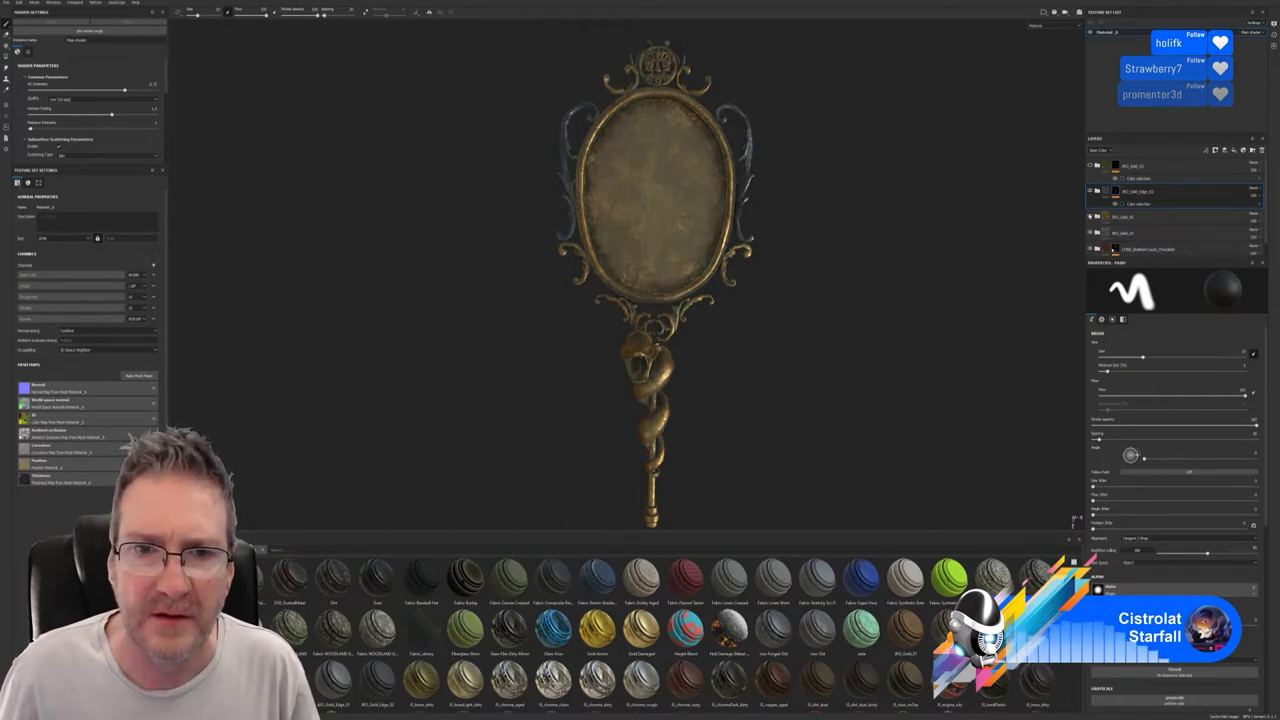
{"action": "left_click", "coordinate": [1090, 191]}
{"action": "left_click", "coordinate": [1090, 191]}
{"action": "left_click", "coordinate": [1090, 191]}
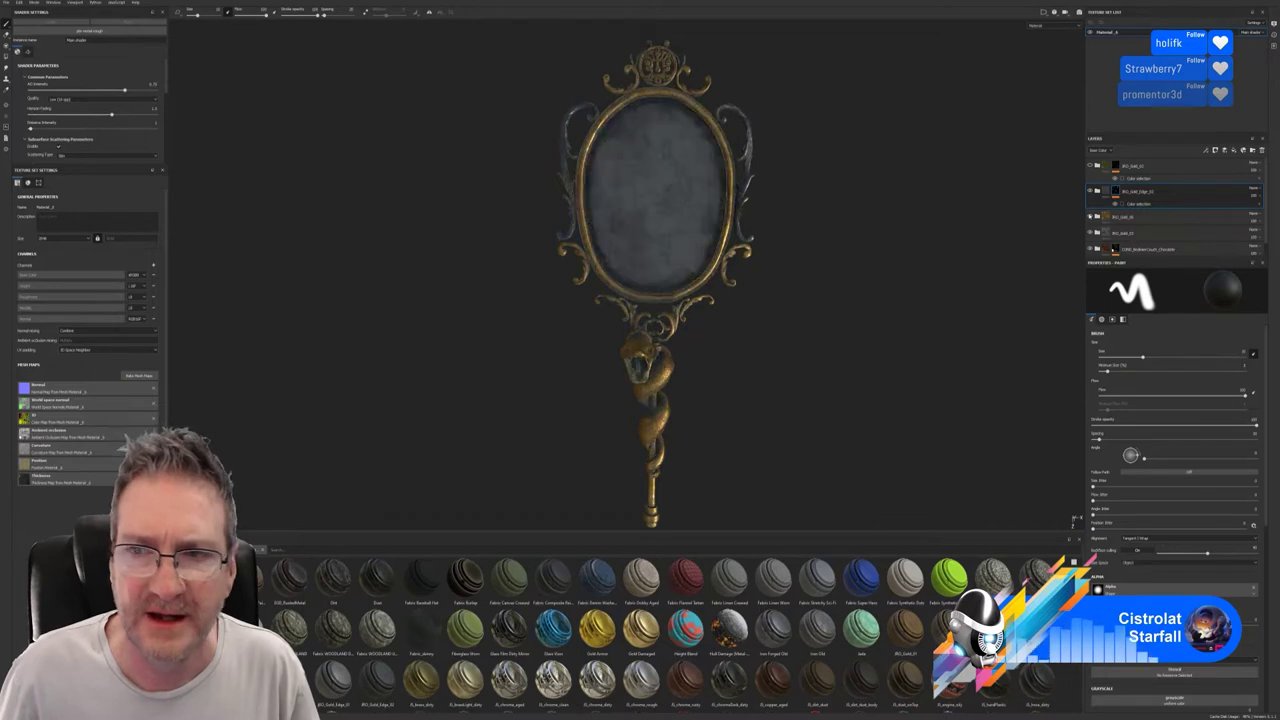
{"action": "left_click", "coordinate": [1090, 191]}
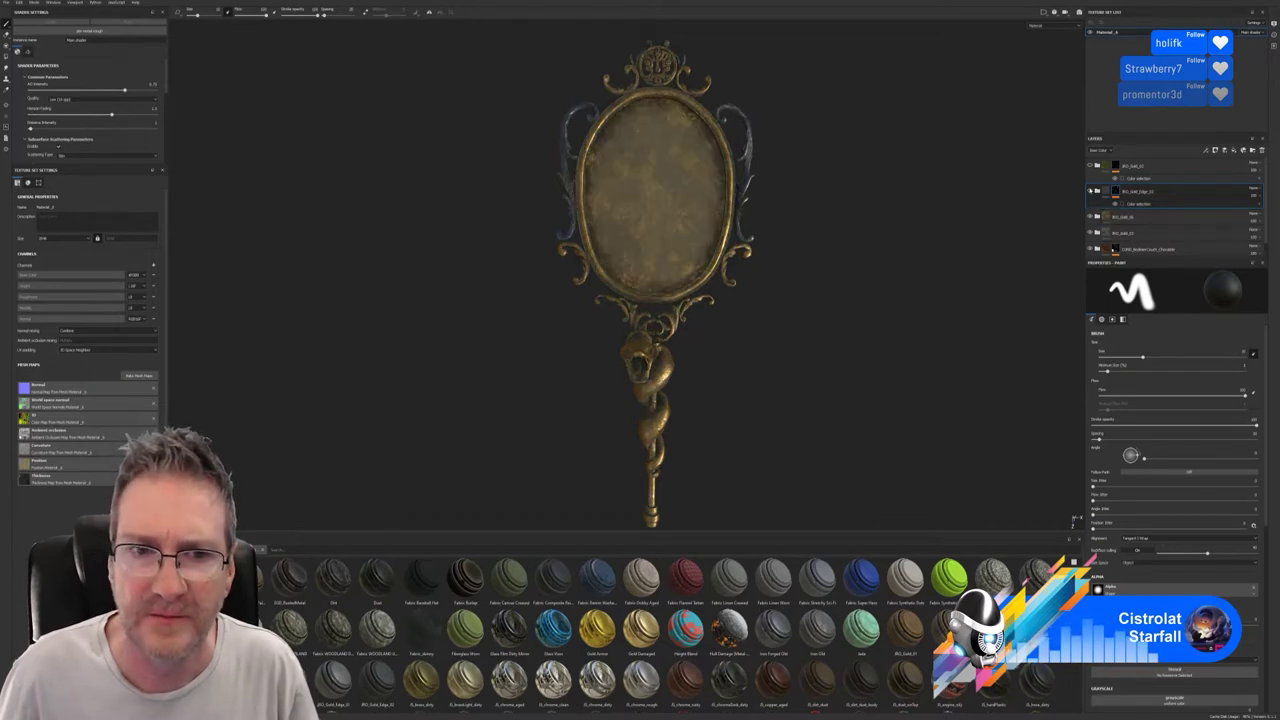
{"action": "left_click", "coordinate": [1090, 191]}
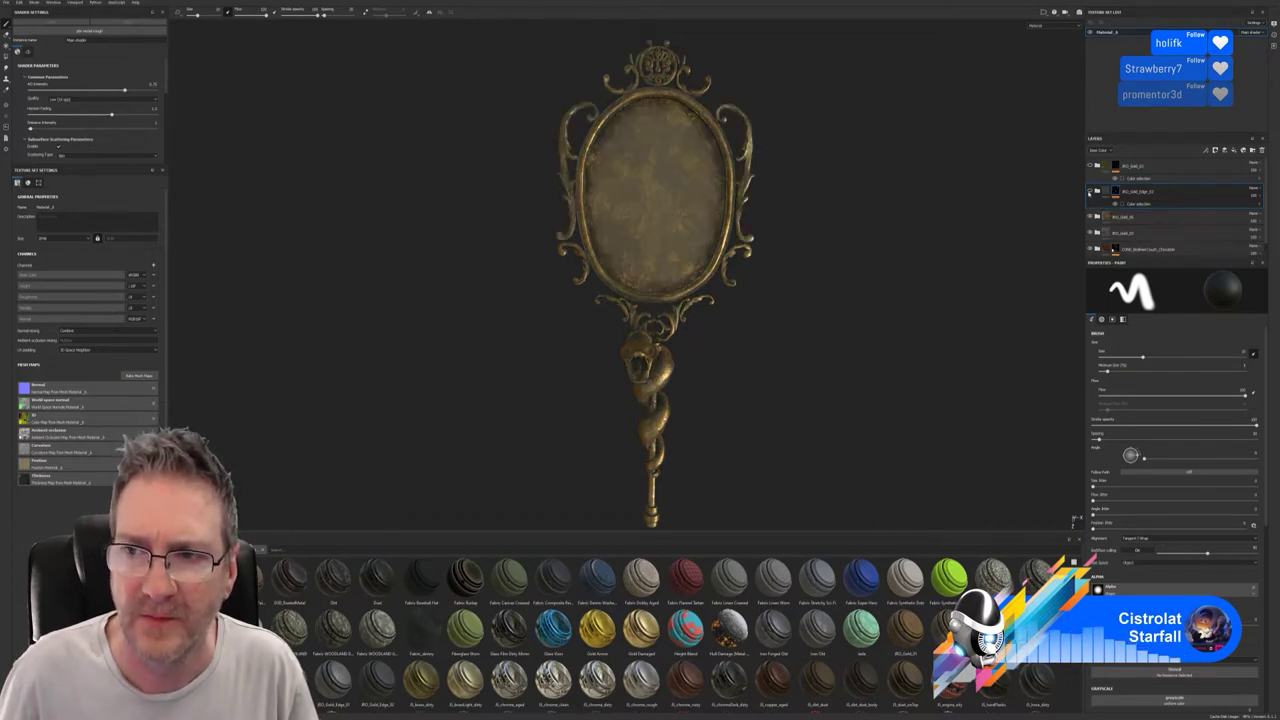
{"action": "left_click", "coordinate": [1090, 191]}
{"action": "left_click", "coordinate": [1090, 167]}
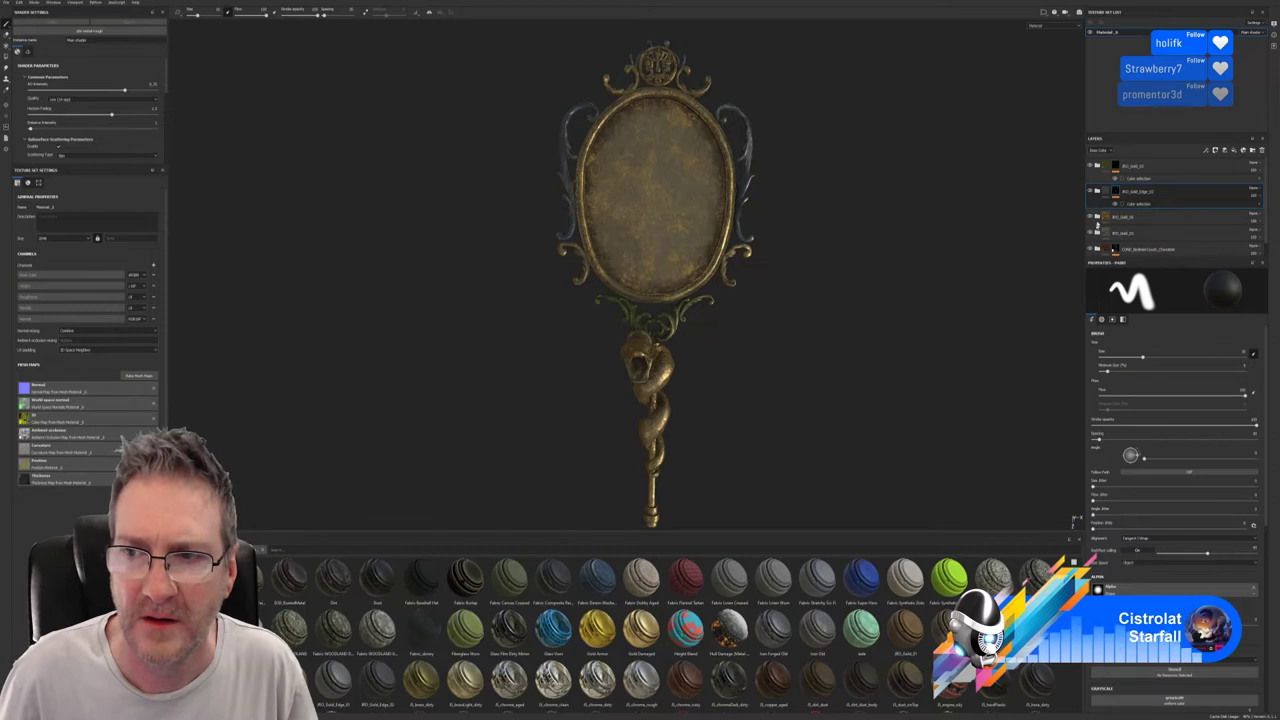
Toggle the unmasked gold folder directly below the gold edge folder to compare its finish with the gold underneath.
{"action": "left_click", "coordinate": [1092, 217]}
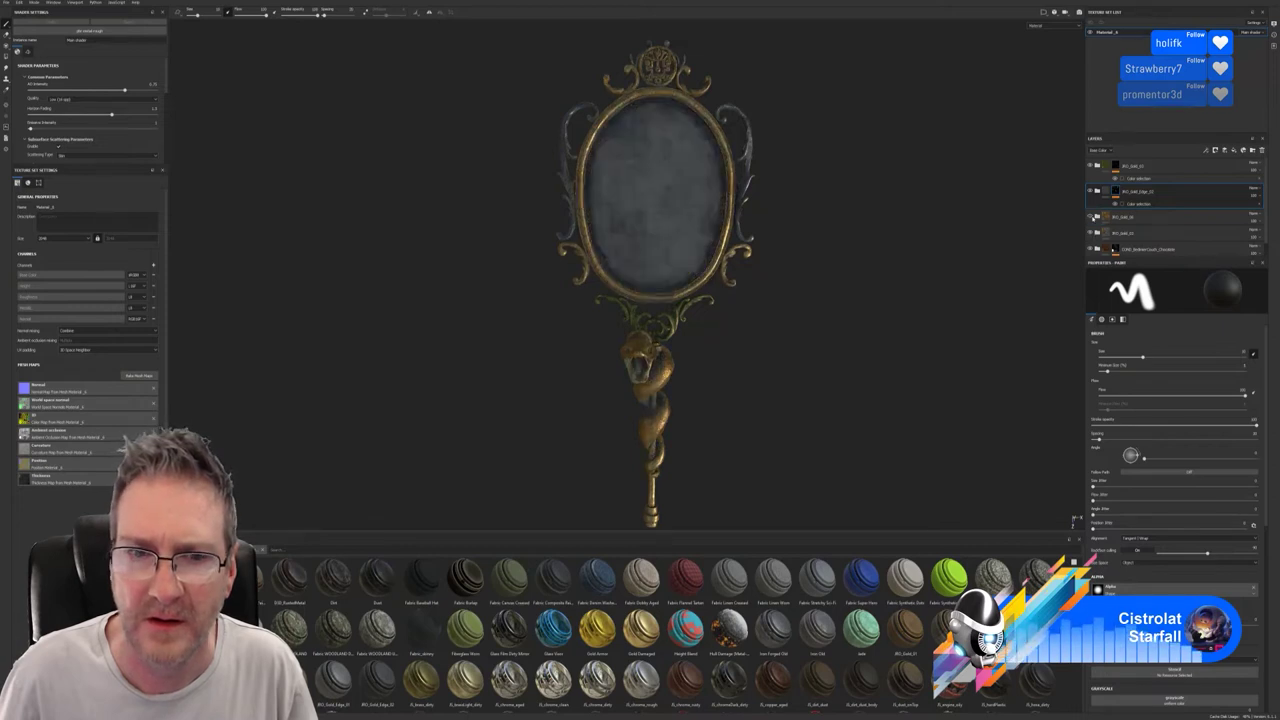
{"action": "left_click", "coordinate": [1092, 217]}
{"action": "left_click", "coordinate": [1092, 217]}
{"action": "left_click", "coordinate": [1092, 217]}
{"action": "left_click", "coordinate": [1092, 217]}
{"action": "left_click", "coordinate": [1092, 217]}
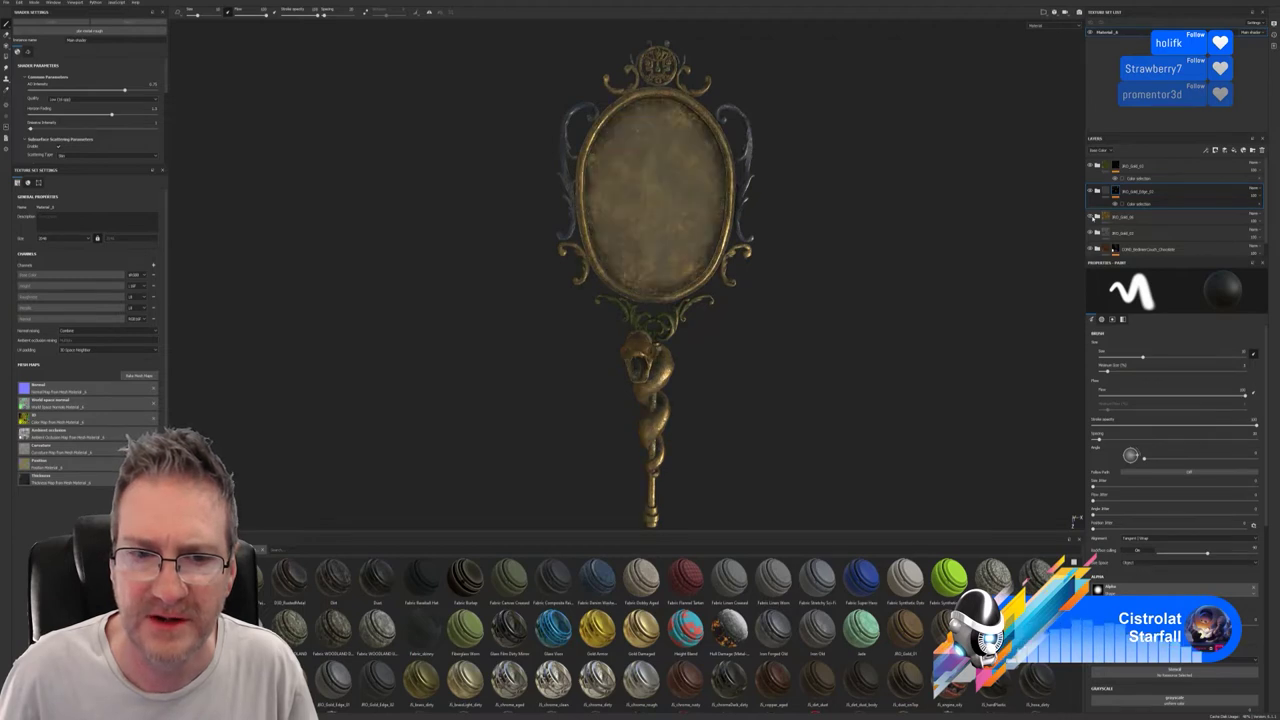
{"action": "left_click", "coordinate": [1093, 217]}
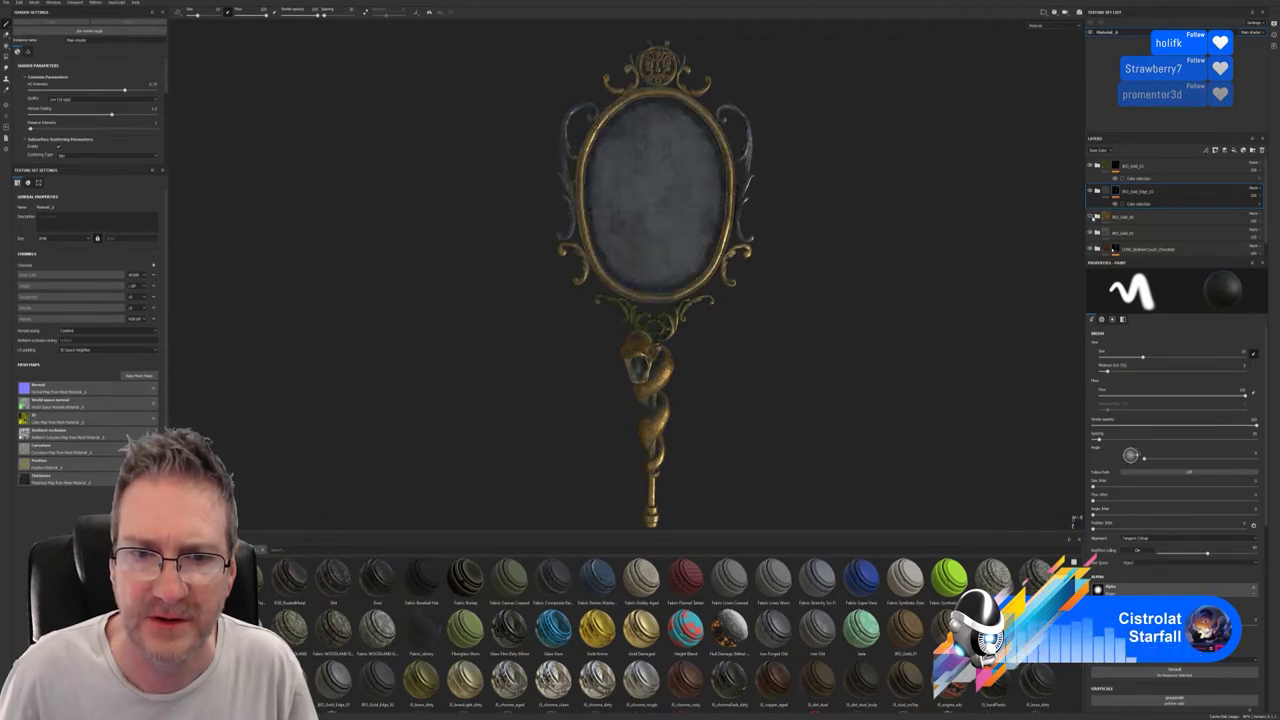
{"action": "left_click", "coordinate": [1093, 217]}
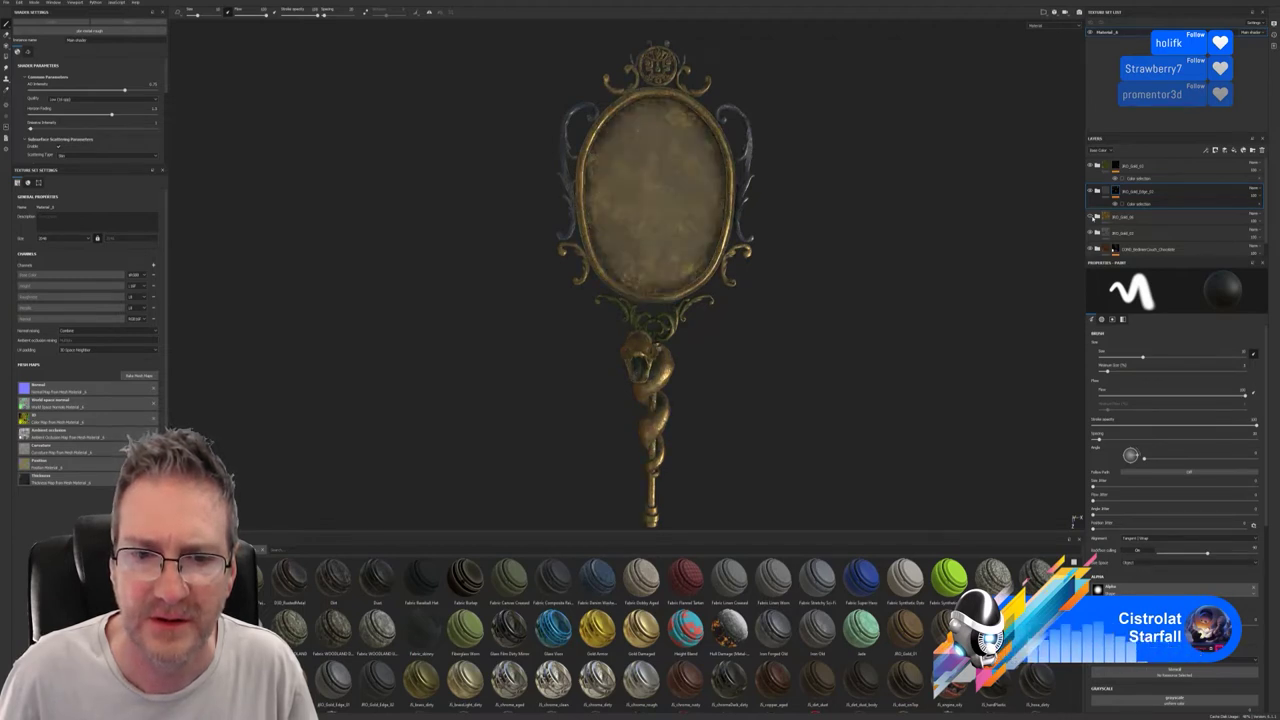
{"action": "left_click", "coordinate": [1092, 217]}
{"action": "left_click", "coordinate": [1092, 217]}
{"action": "left_click", "coordinate": [1092, 217]}
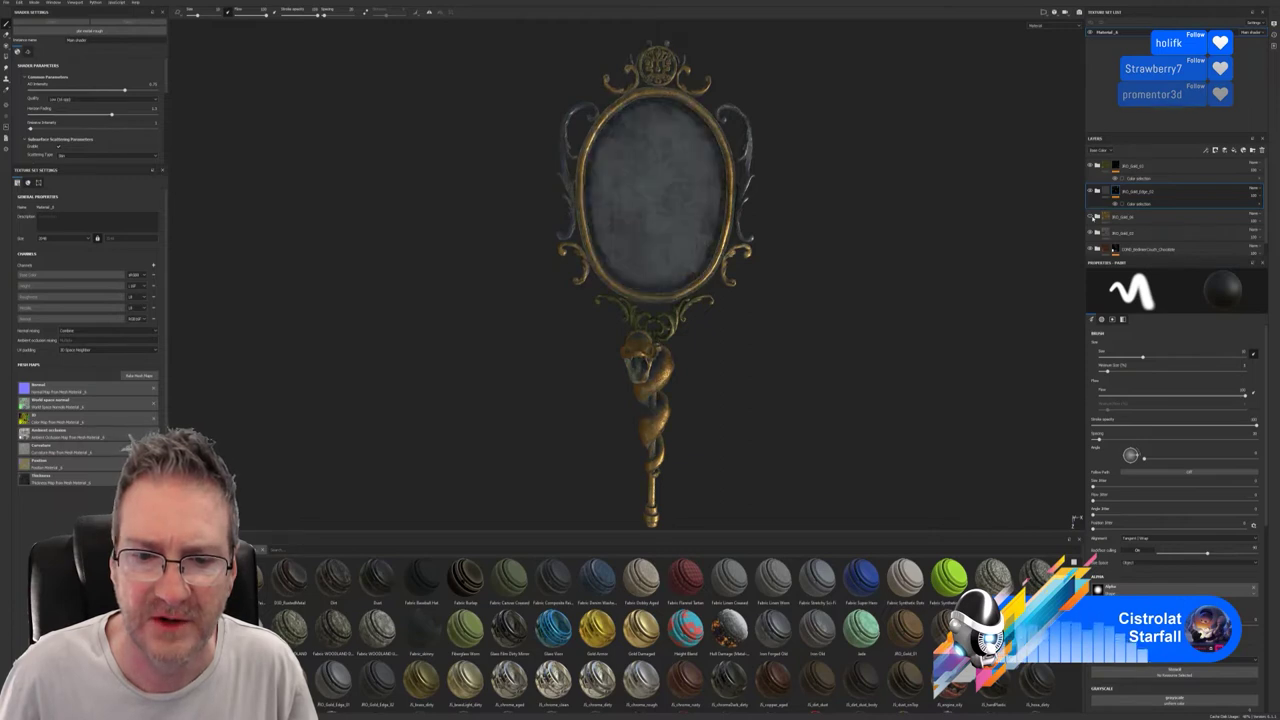
{"action": "left_click", "coordinate": [1092, 217]}
{"action": "left_click", "coordinate": [1092, 217]}
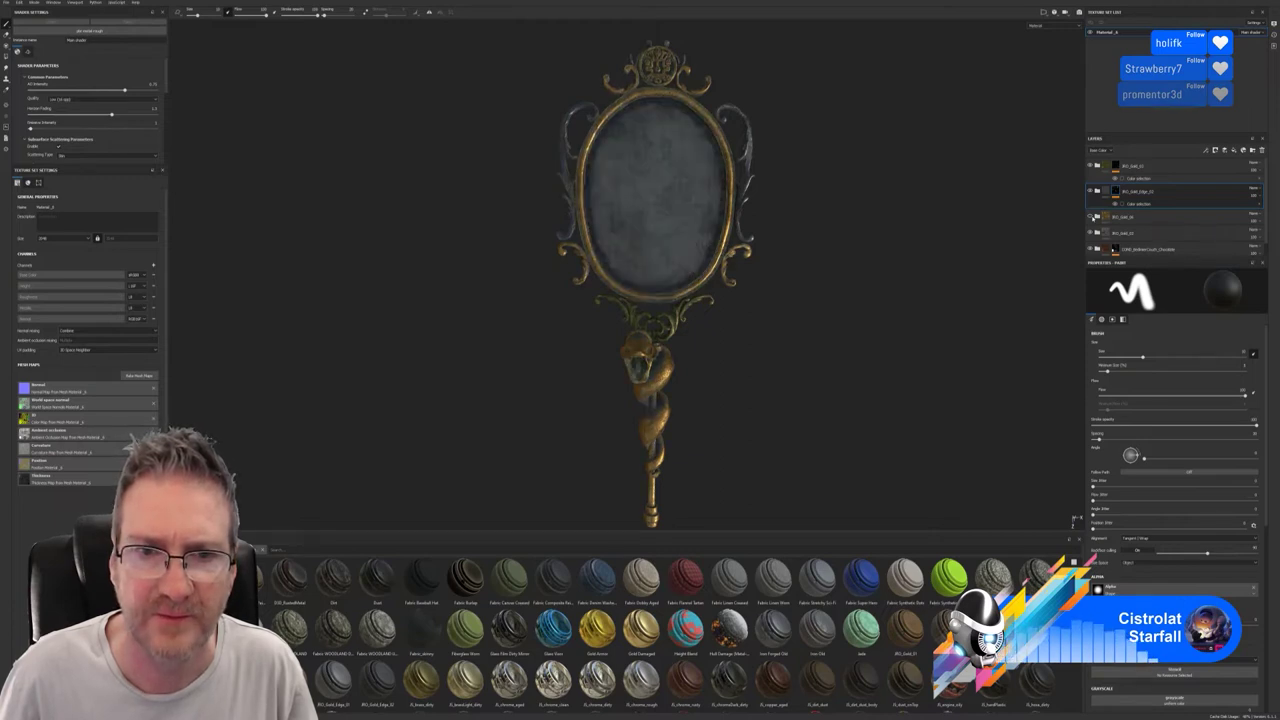
{"action": "left_click", "coordinate": [1092, 217]}
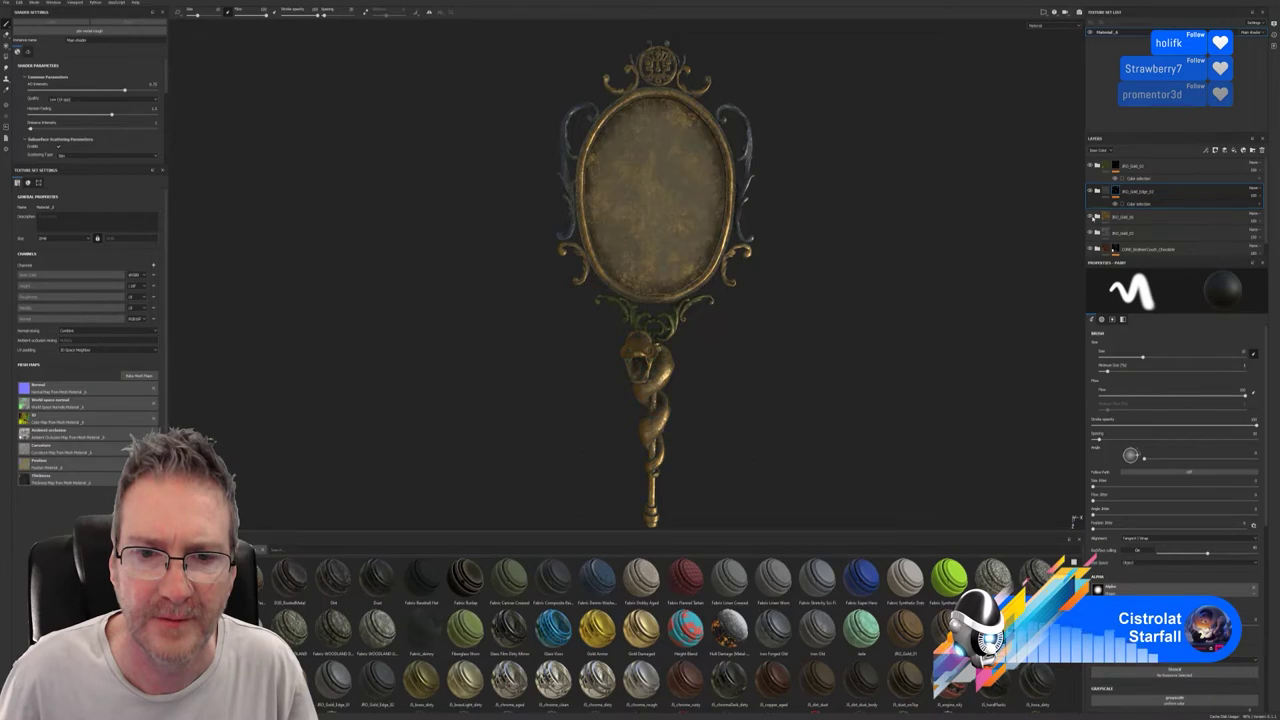
{"action": "left_click", "coordinate": [1092, 217]}
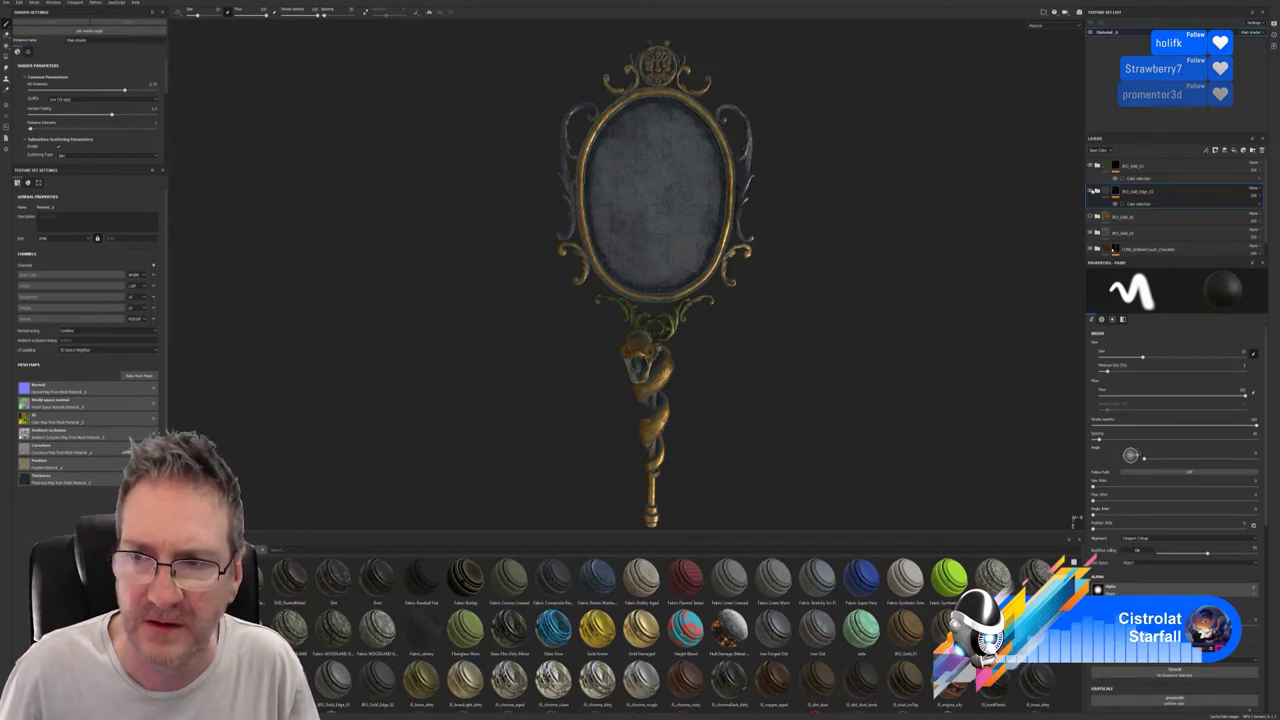
{"action": "left_click", "coordinate": [1091, 216]}
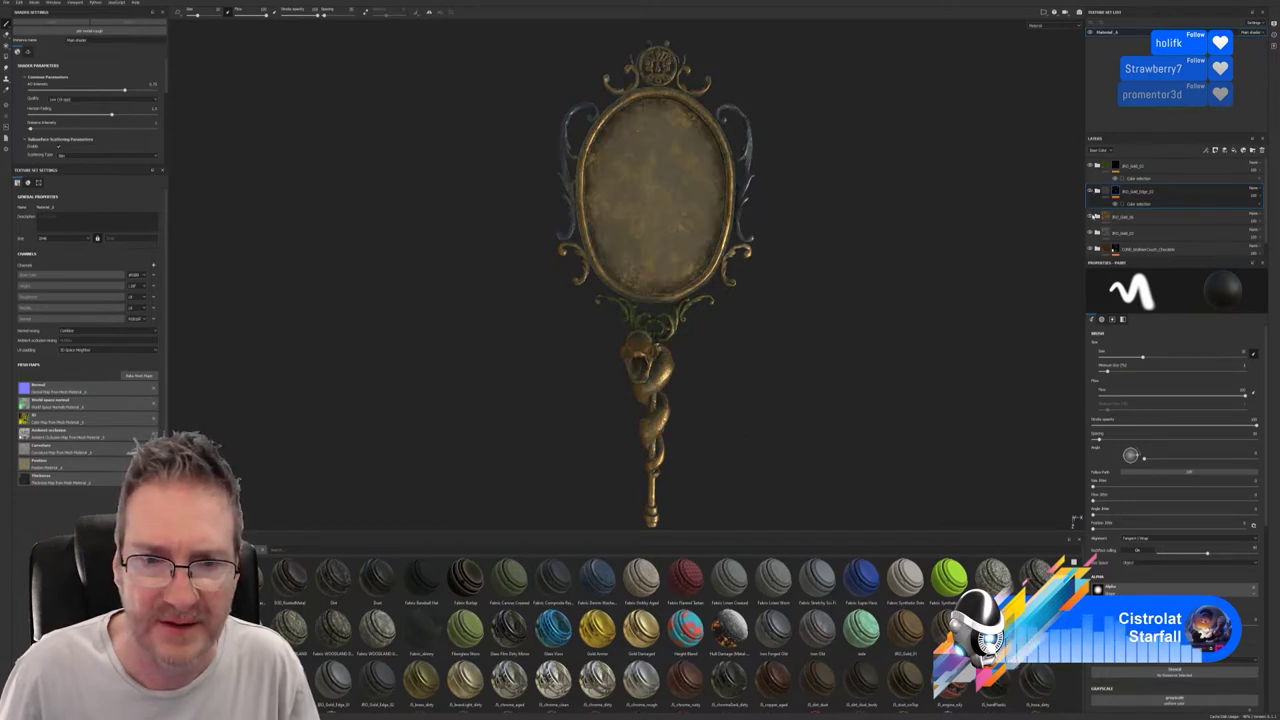
{"action": "left_click", "coordinate": [1091, 216]}
{"action": "left_click", "coordinate": [1091, 216]}
{"action": "left_click", "coordinate": [1091, 216]}
{"action": "left_click", "coordinate": [1091, 216]}
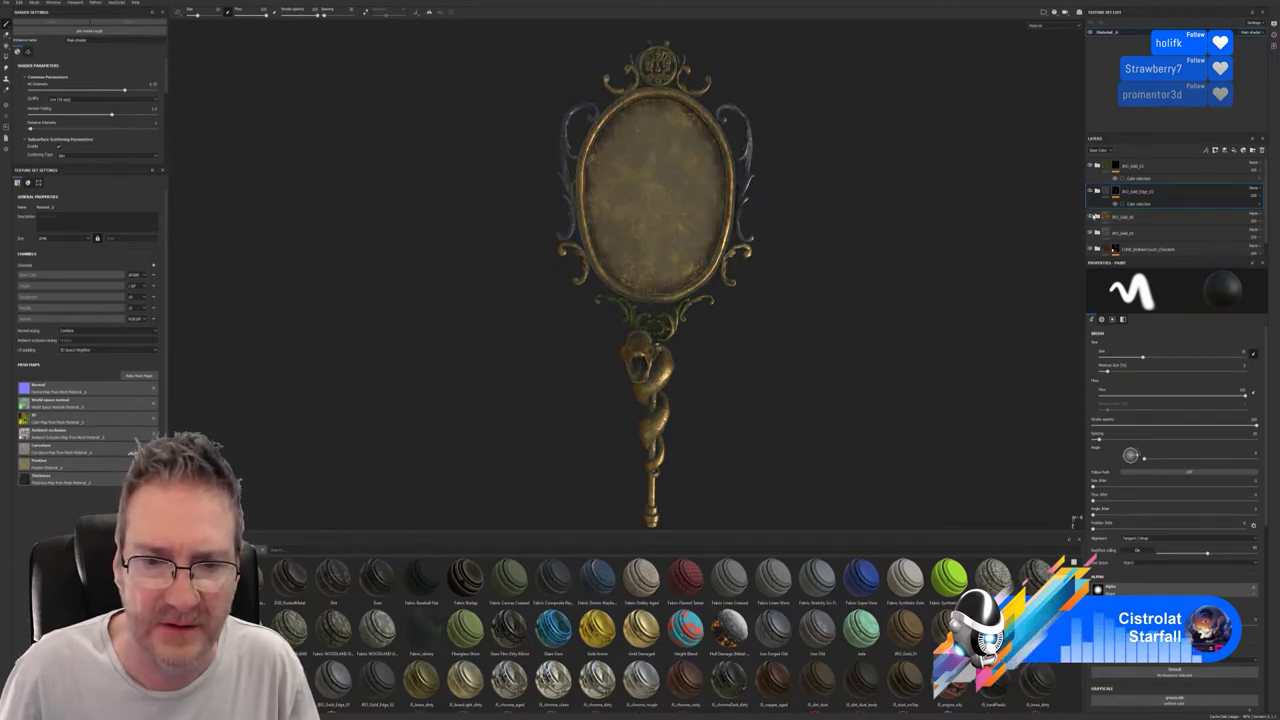
{"action": "left_click", "coordinate": [1091, 216]}
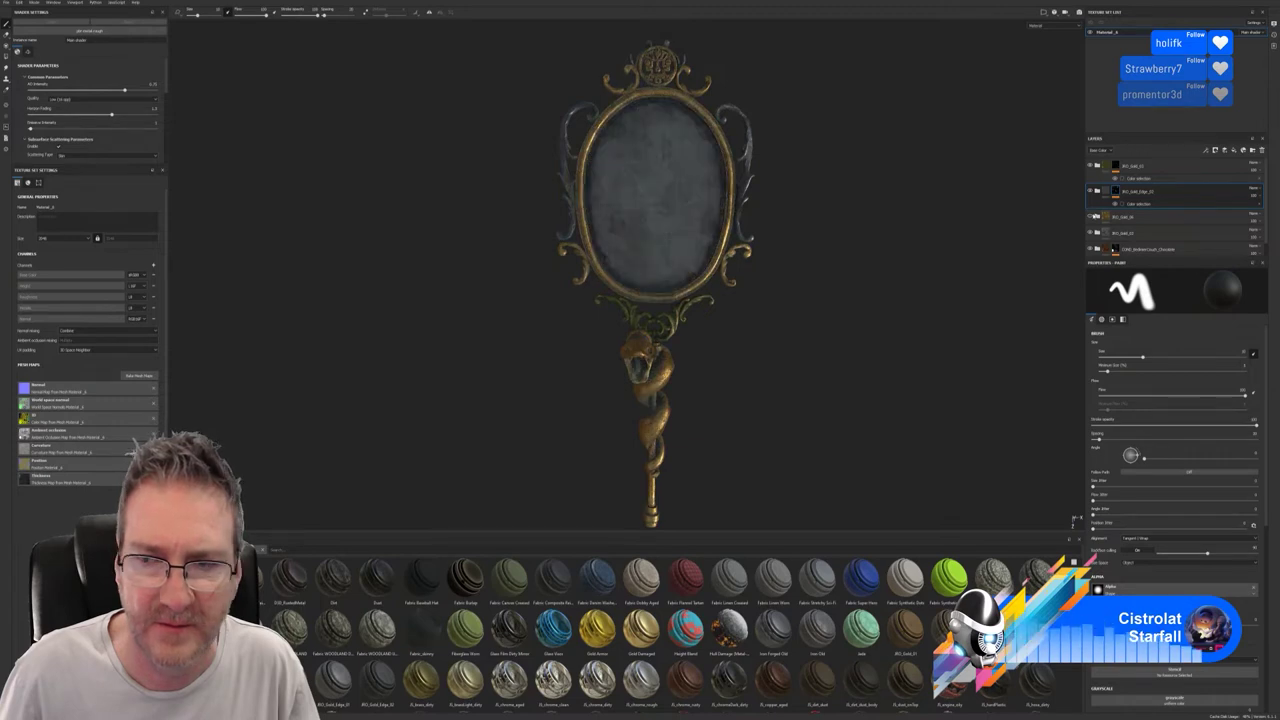
{"action": "left_click", "coordinate": [1091, 216]}
{"action": "left_click", "coordinate": [1091, 216]}
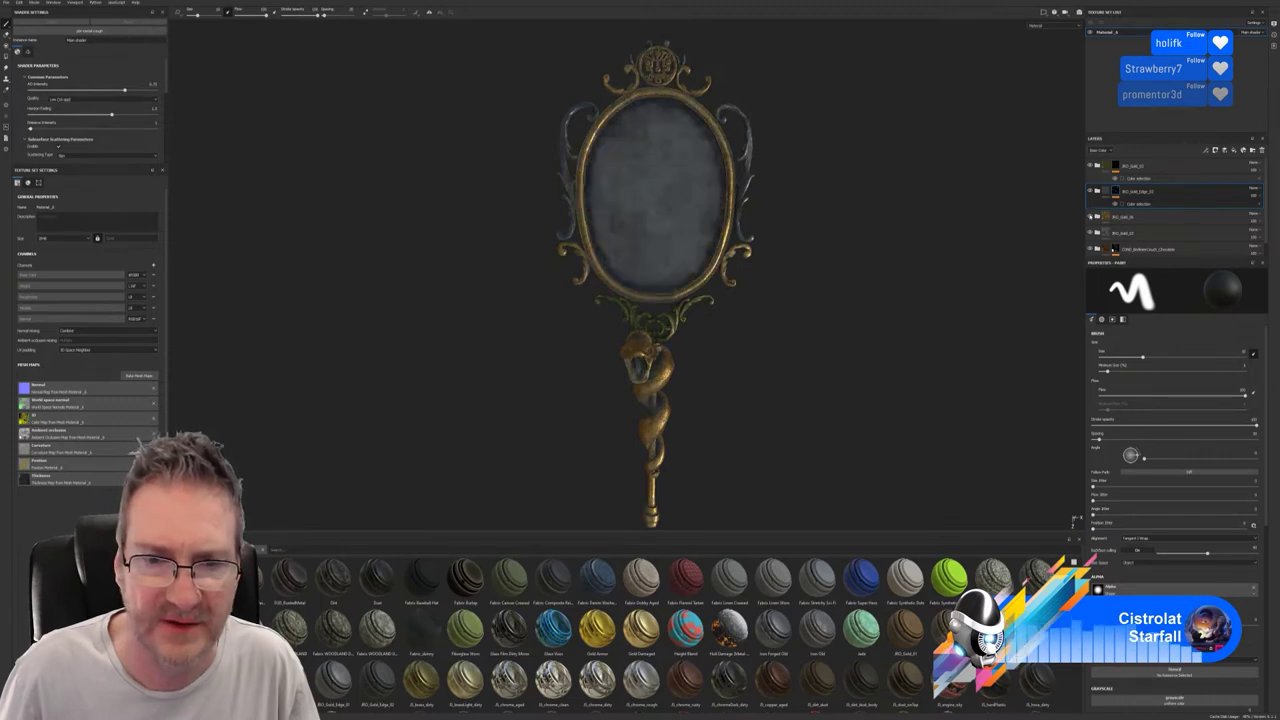
{"action": "left_click", "coordinate": [1091, 216]}
{"action": "left_click", "coordinate": [1091, 216]}
{"action": "left_click", "coordinate": [1091, 216]}
{"action": "left_click", "coordinate": [1091, 216]}
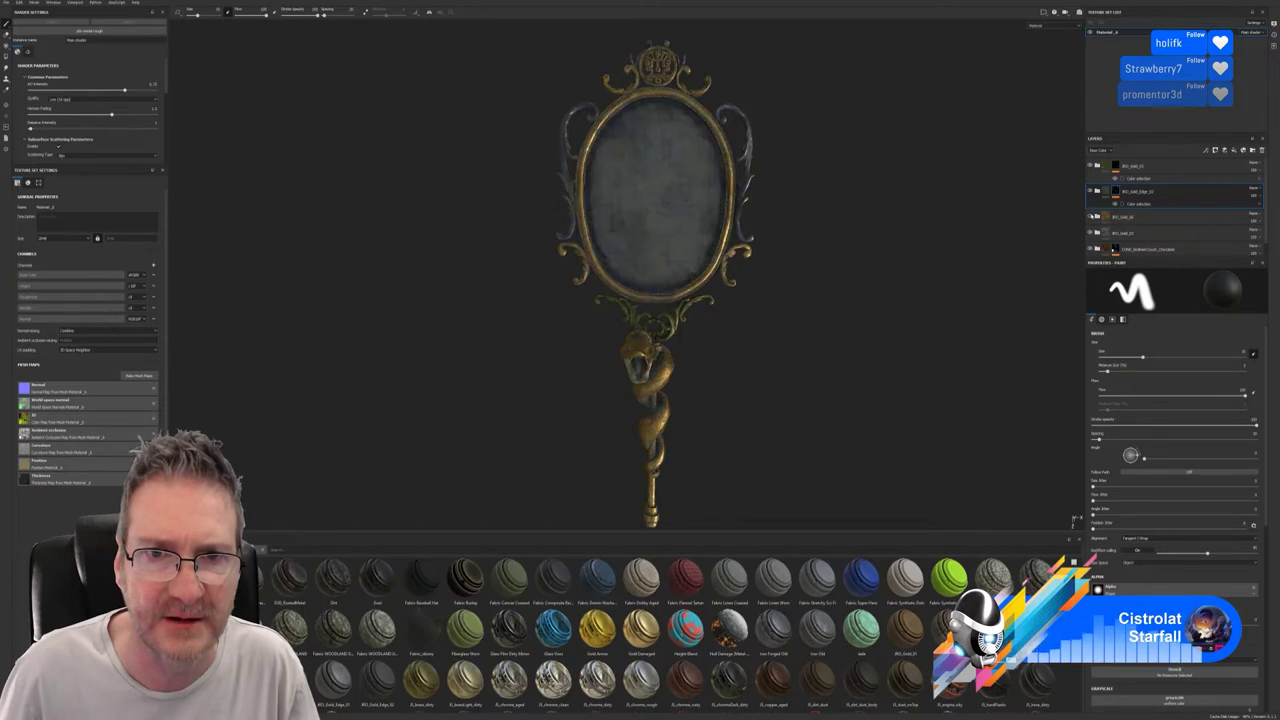
{"action": "left_click", "coordinate": [1091, 216]}
Hide and delete the unmasked gold folder directly below the gold edge folder.
{"action": "left_click", "coordinate": [1091, 216]}
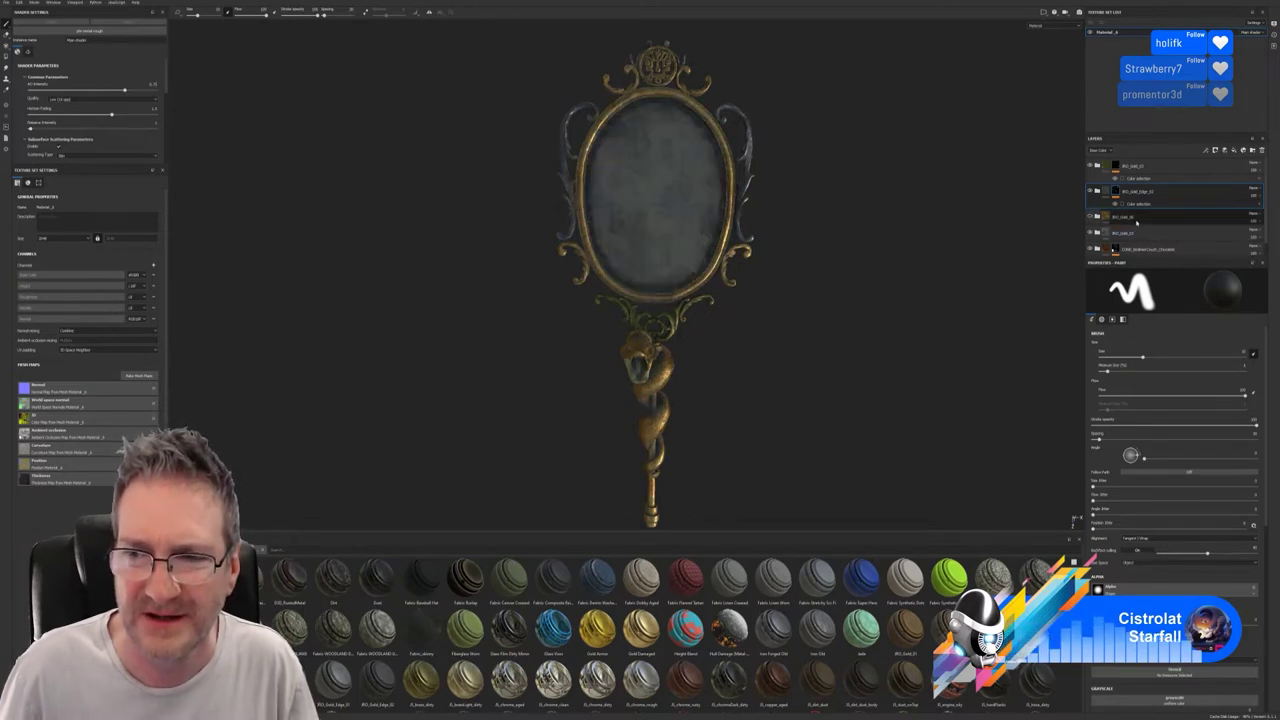
{"action": "left_click", "coordinate": [1134, 218]}
{"action": "key", "text": "Delete"}
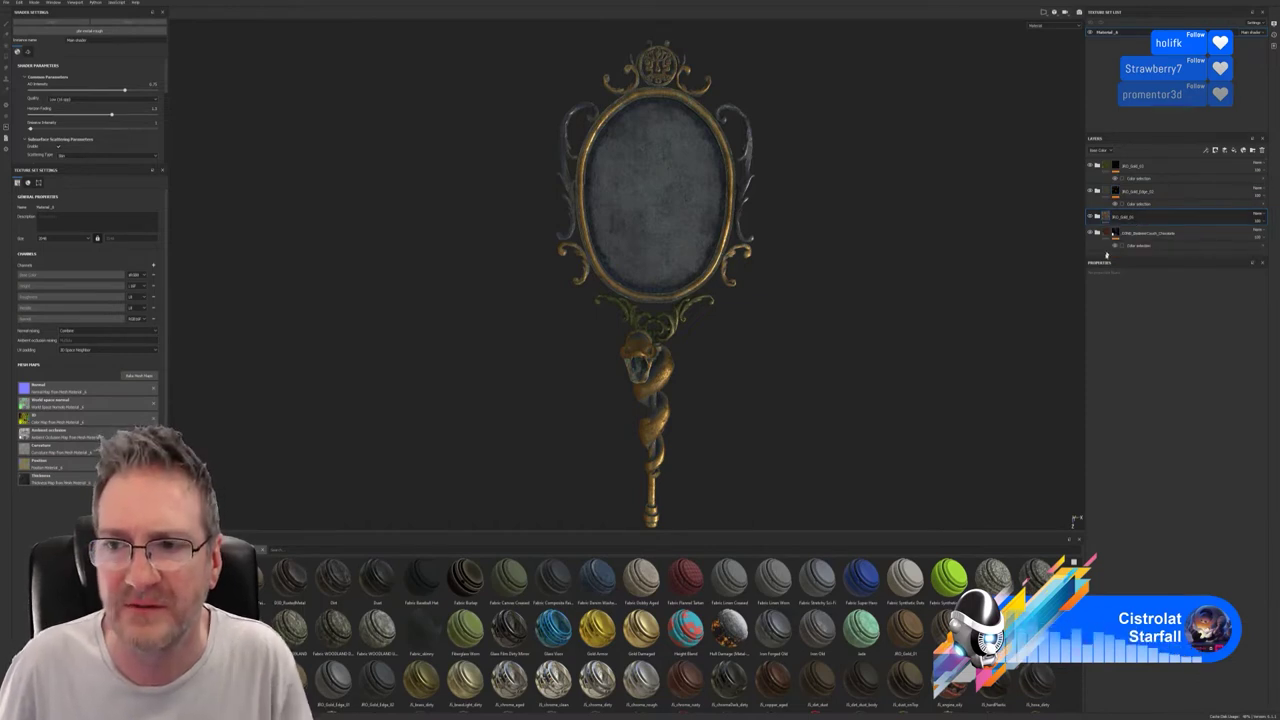
Toggle the remaining unmasked gold folder and the gold edge folder to check what each contributes to the mirror.
{"action": "left_click", "coordinate": [1091, 216]}
{"action": "left_click", "coordinate": [1091, 216]}
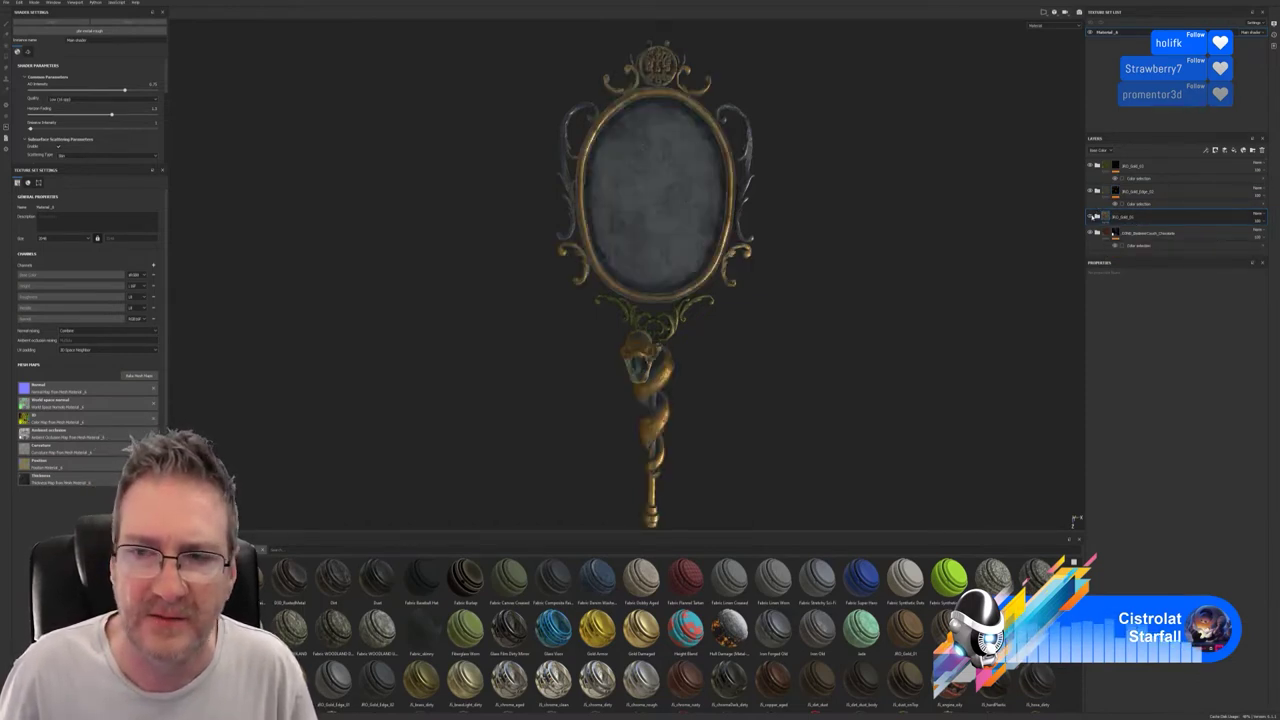
{"action": "left_click", "coordinate": [1090, 191]}
{"action": "left_click", "coordinate": [1090, 191]}
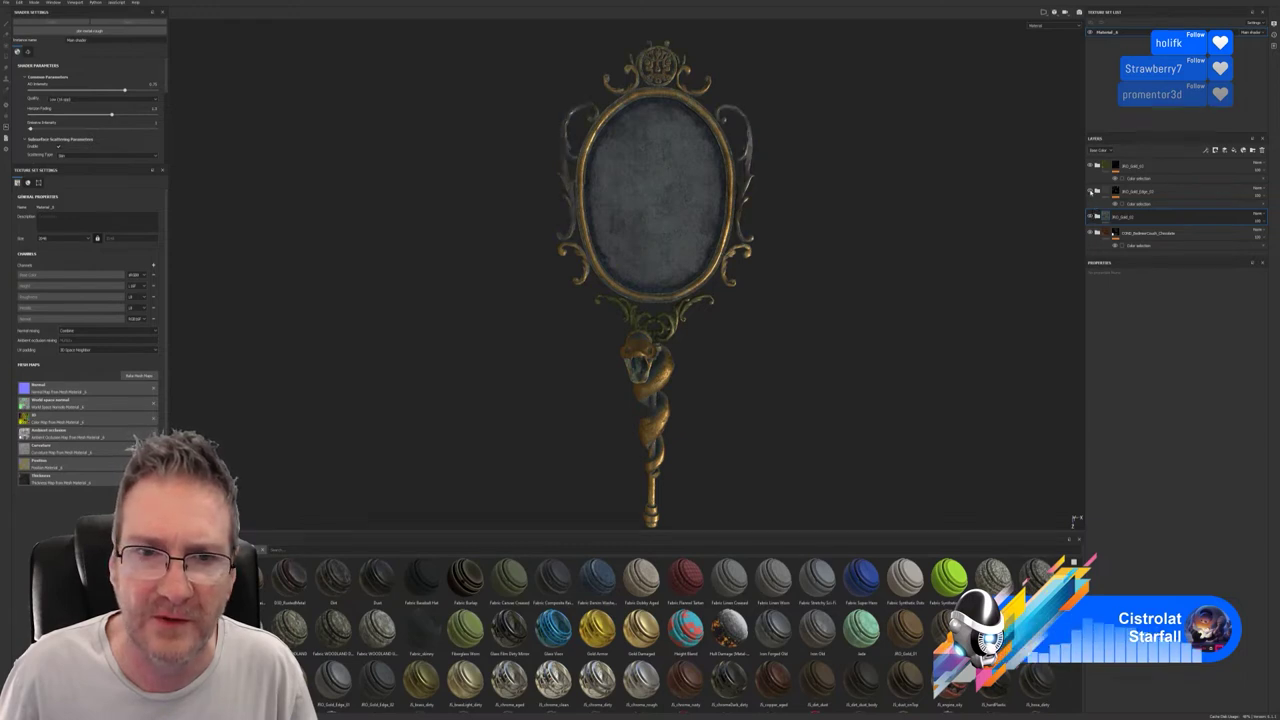
Toggle the gold edge folder and the top gold folder to compare what each adds to the mirror's ornaments.
{"action": "left_click", "coordinate": [1090, 191]}
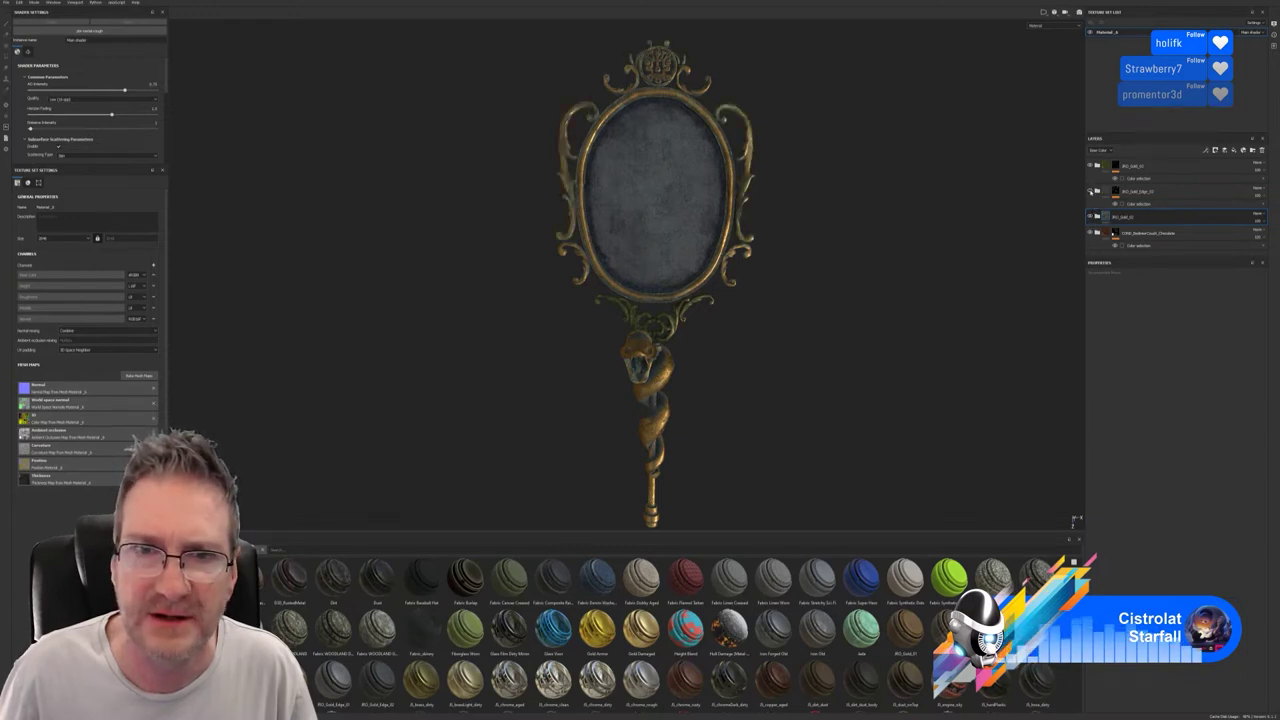
{"action": "left_click", "coordinate": [1090, 191]}
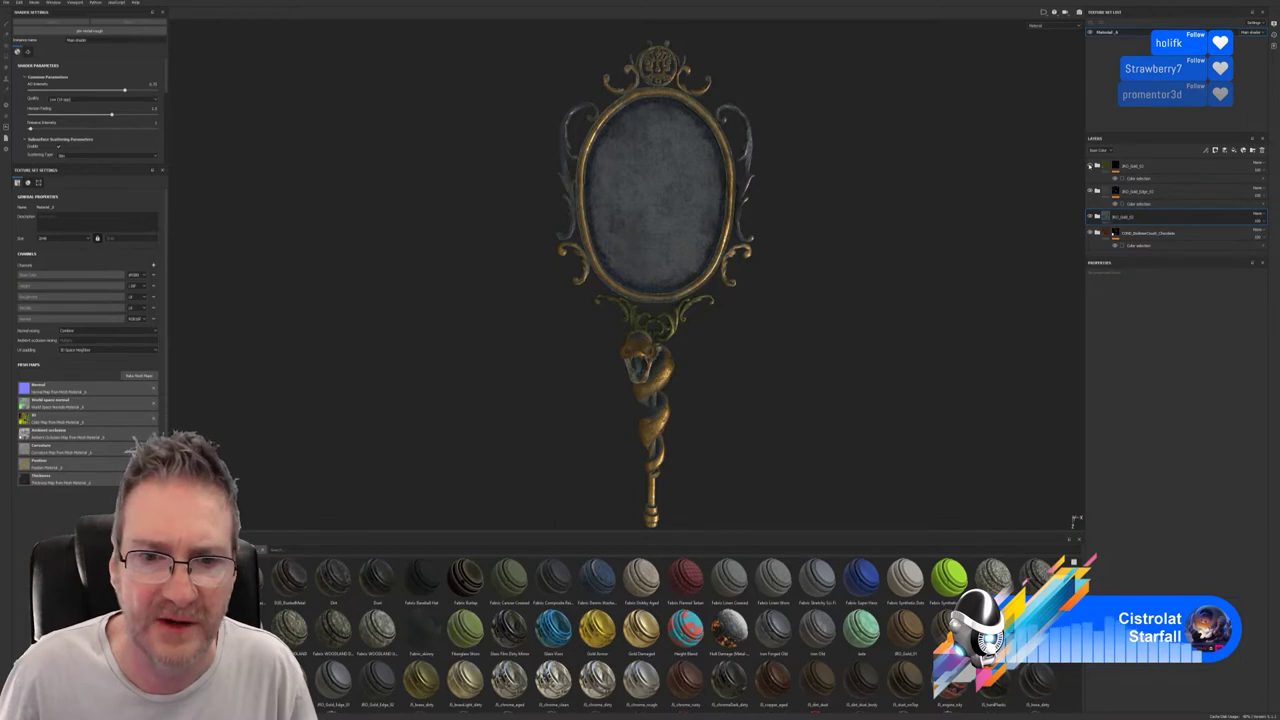
{"action": "left_click", "coordinate": [1090, 166]}
{"action": "left_click", "coordinate": [1090, 166]}
{"action": "left_click", "coordinate": [1090, 166]}
{"action": "left_click", "coordinate": [1090, 166]}
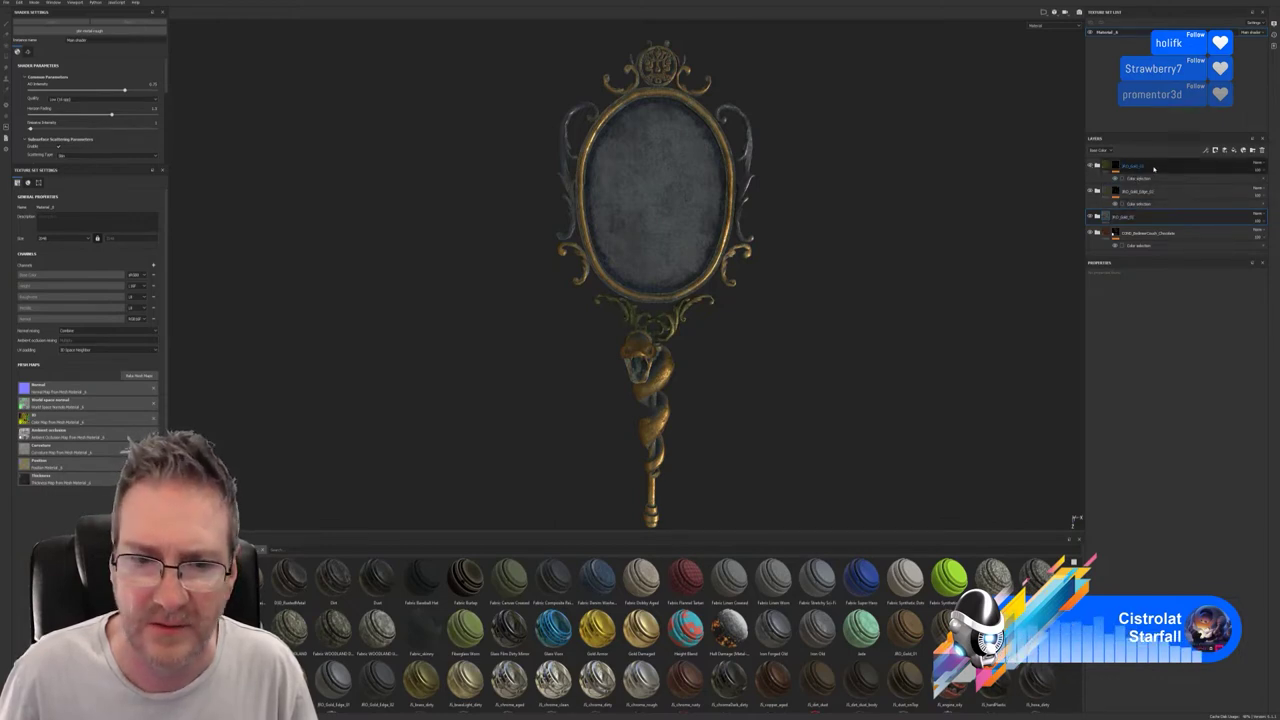
Select the top gold folder and browse the smart material library for another metal finish.
{"action": "left_click", "coordinate": [1154, 169]}
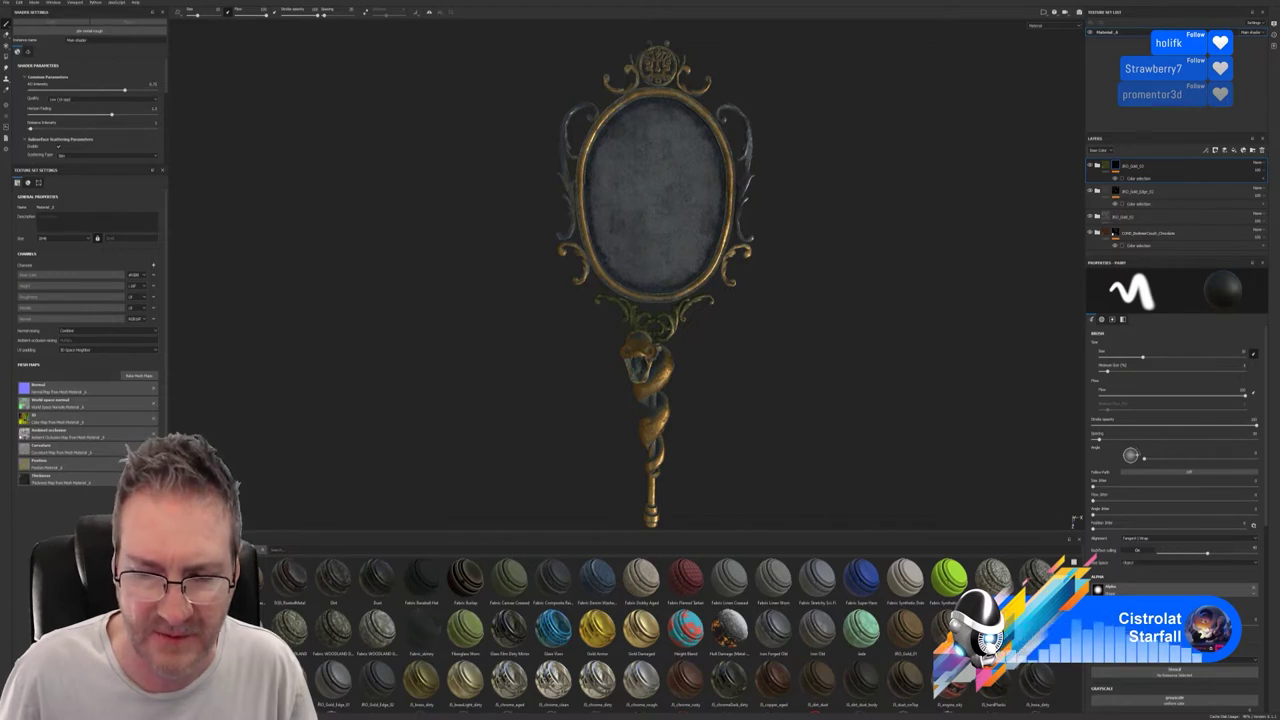
{"action": "scroll", "coordinate": [660, 630], "scroll_direction": "down", "scroll_amount": 5}
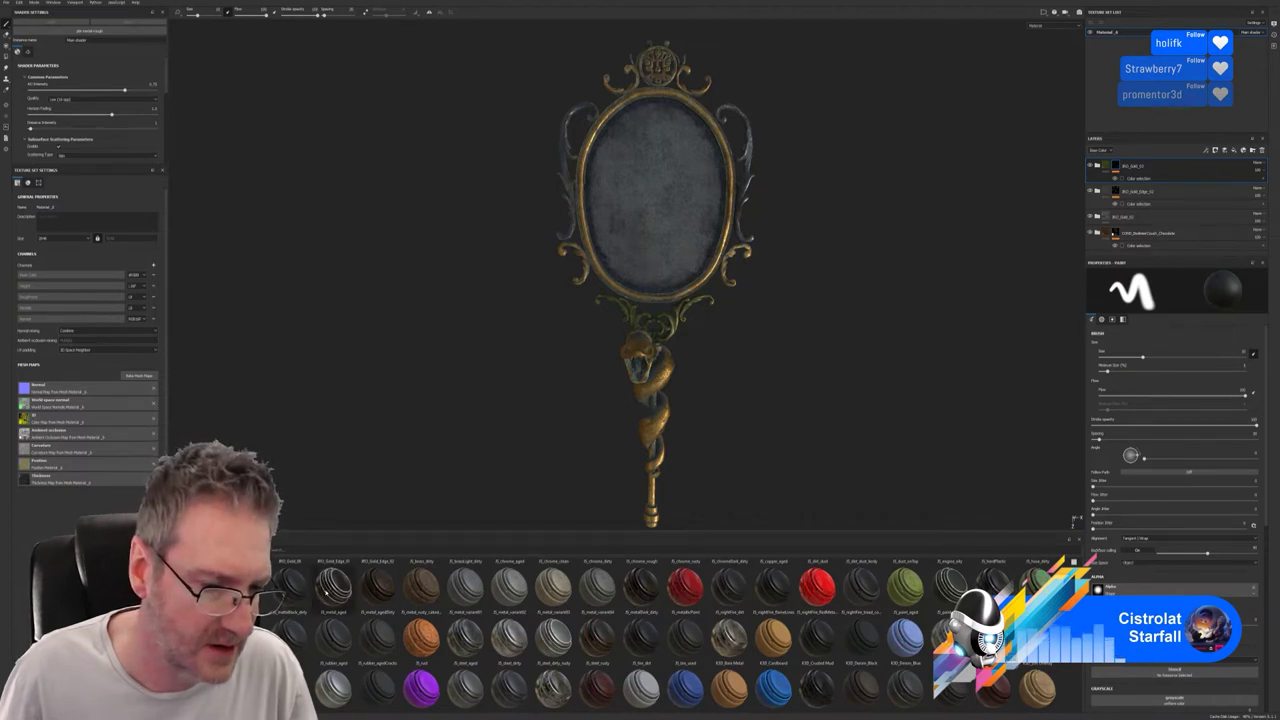
{"action": "mouse_move", "coordinate": [325, 590]}
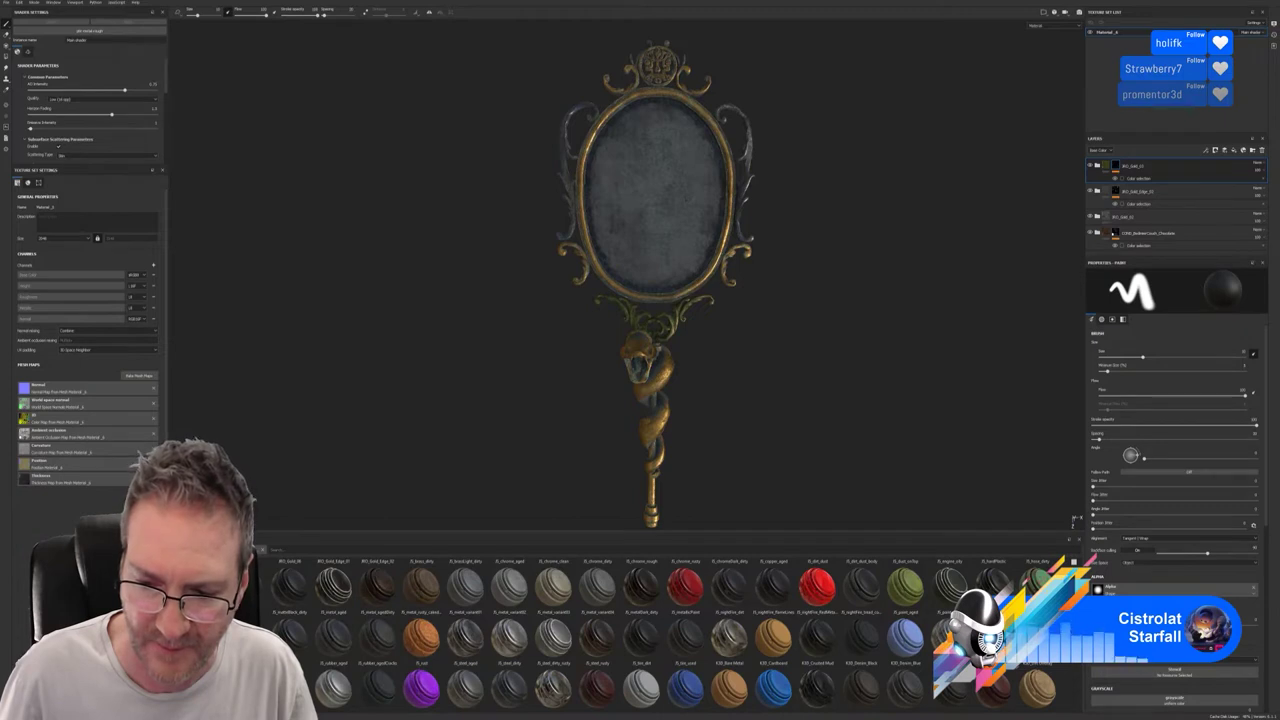
{"action": "mouse_move", "coordinate": [1030, 640]}
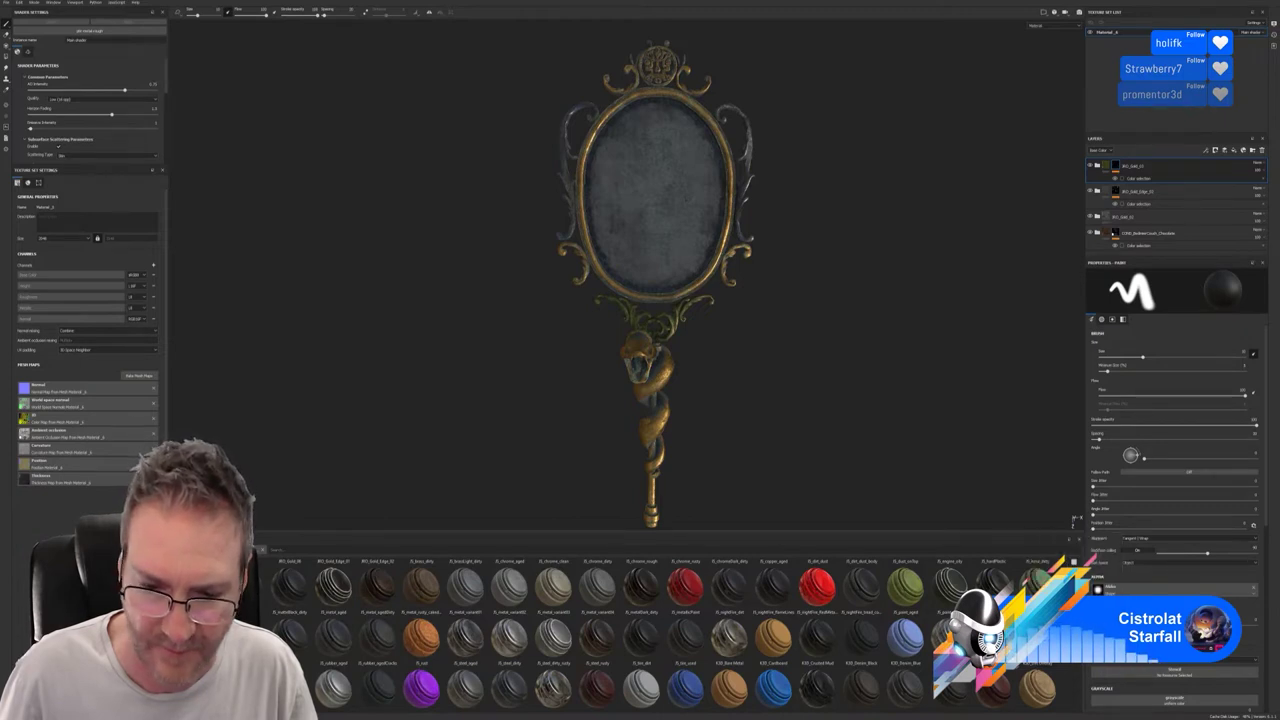
{"action": "scroll", "coordinate": [1073, 562], "scroll_direction": "up", "scroll_amount": 1}
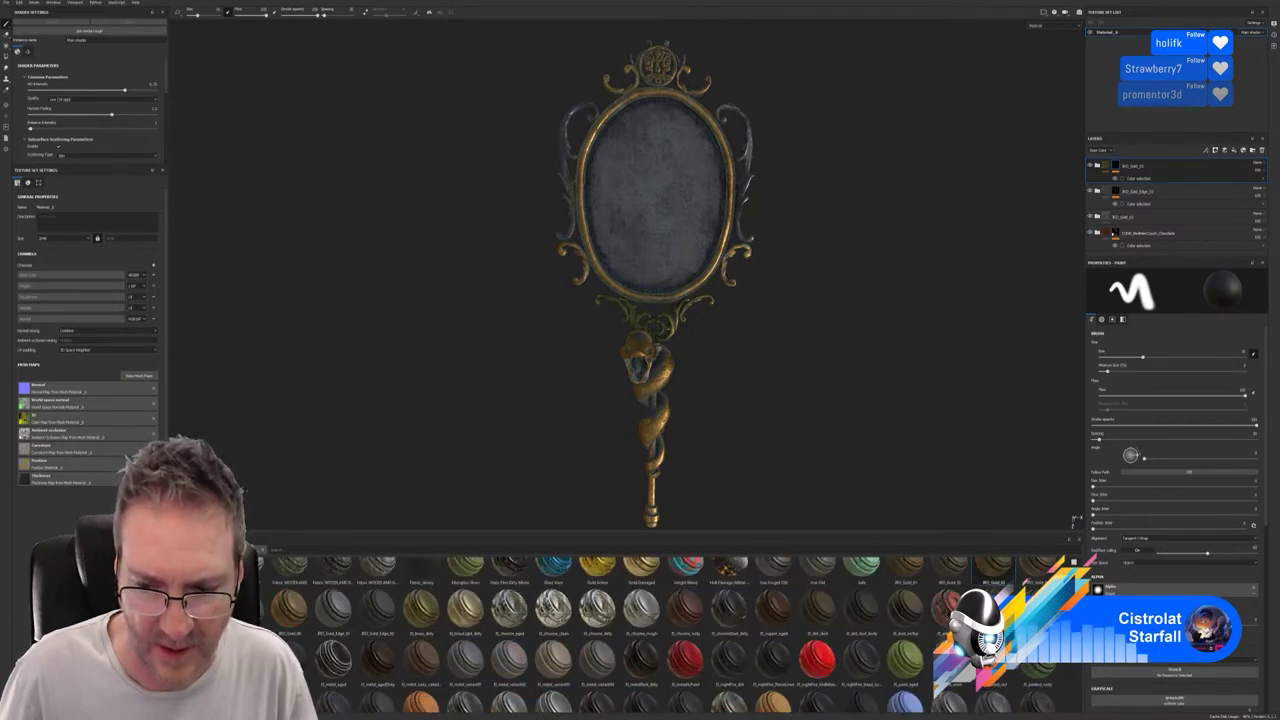
{"action": "scroll", "coordinate": [1073, 562], "scroll_direction": "down", "scroll_amount": 5}
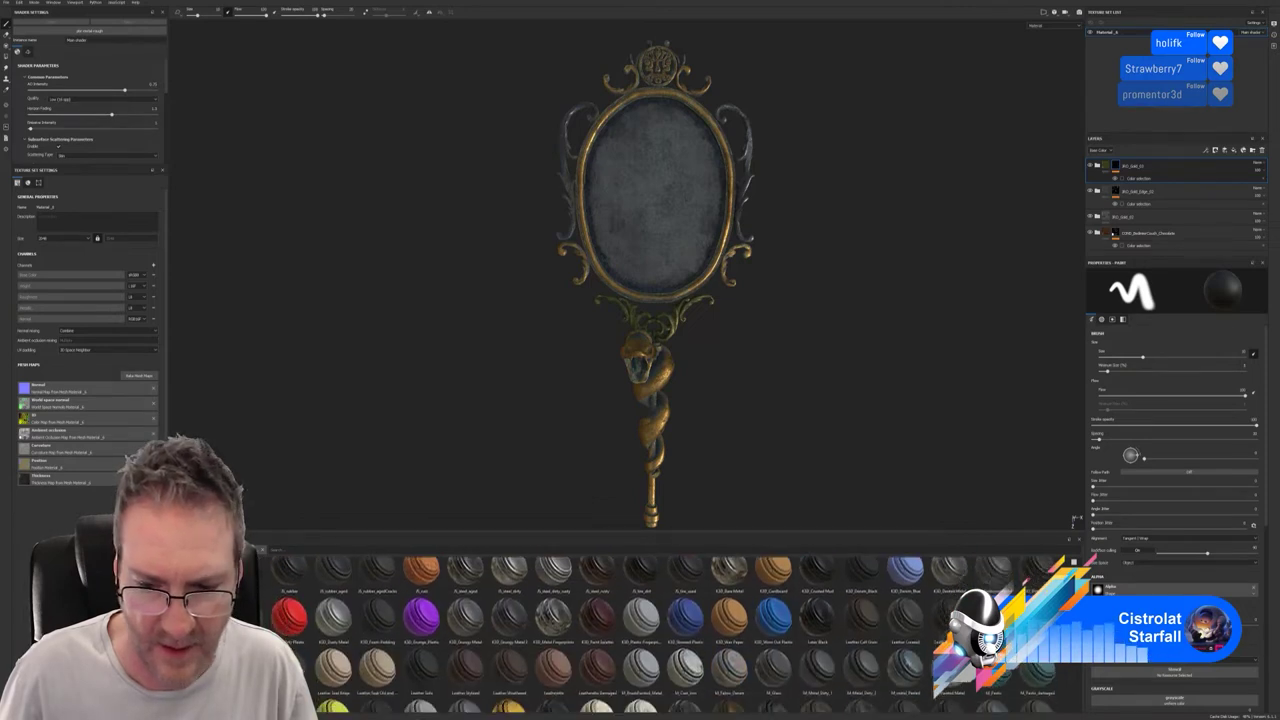
{"action": "scroll", "coordinate": [1073, 562], "scroll_direction": "down", "scroll_amount": 1}
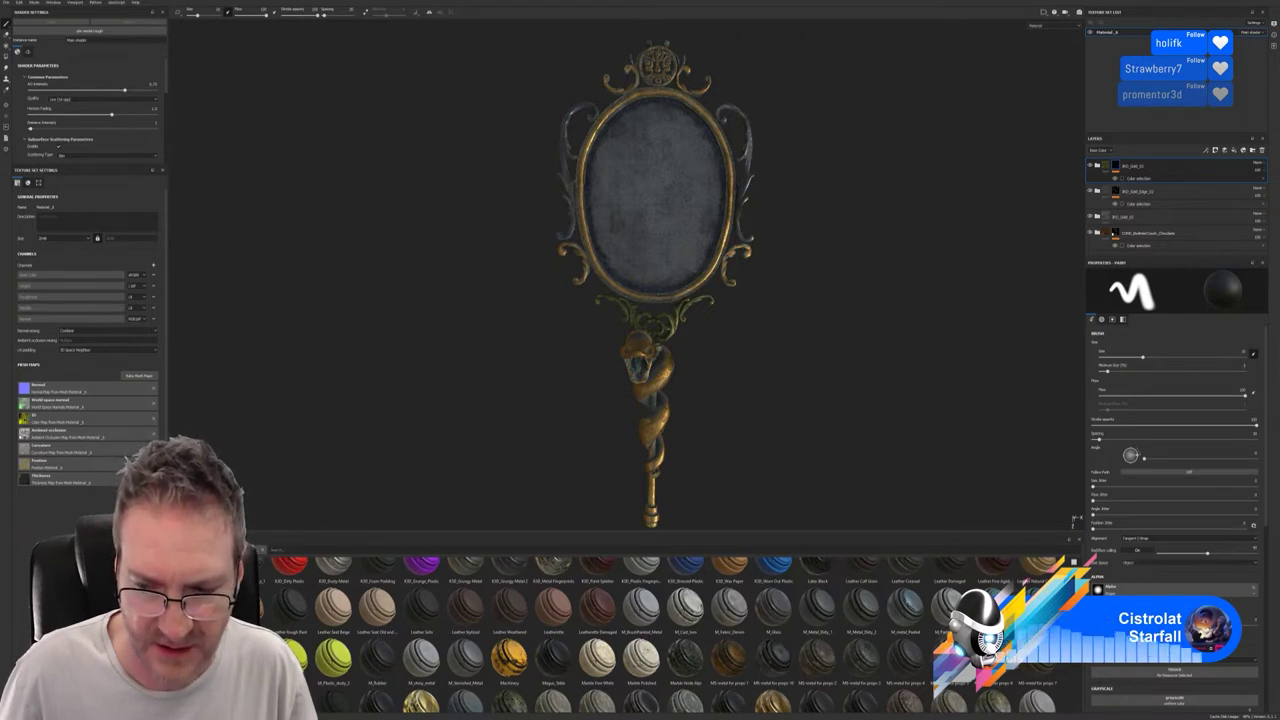
{"action": "scroll", "coordinate": [1073, 562], "scroll_direction": "down", "scroll_amount": 1}
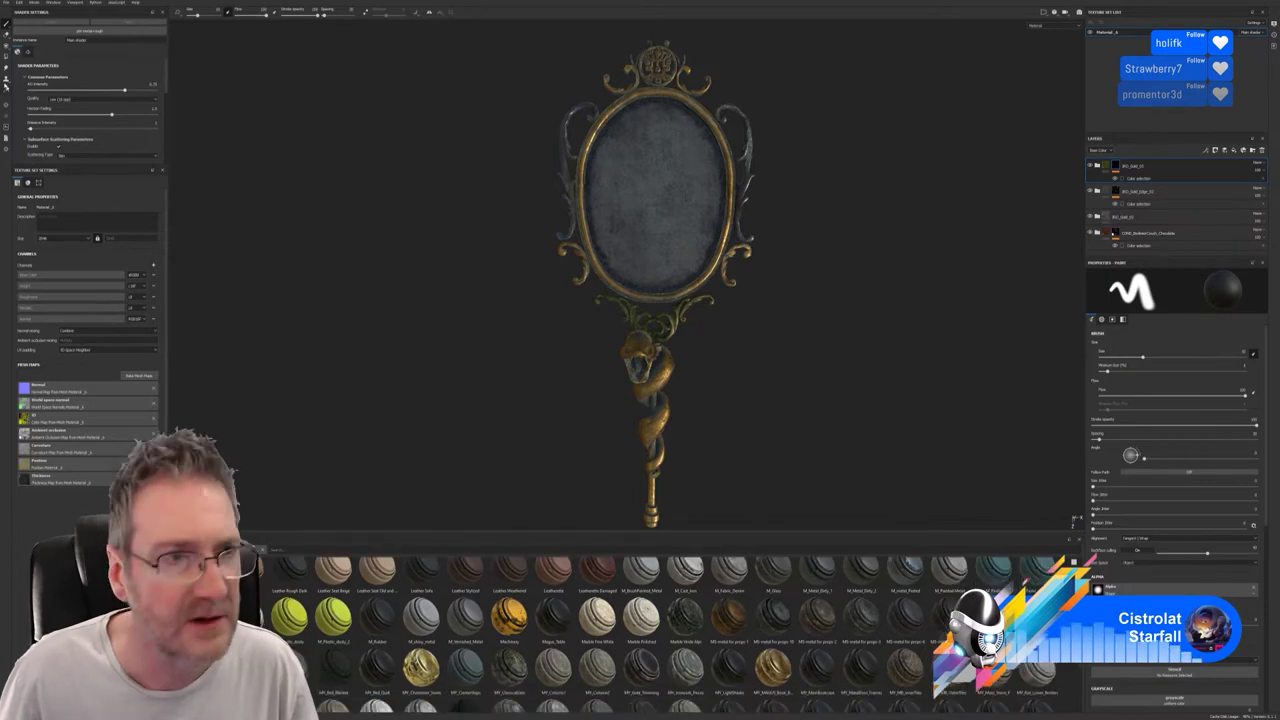
Save the project and look over the available plugins without running any.
{"action": "left_click", "coordinate": [8, 3]}
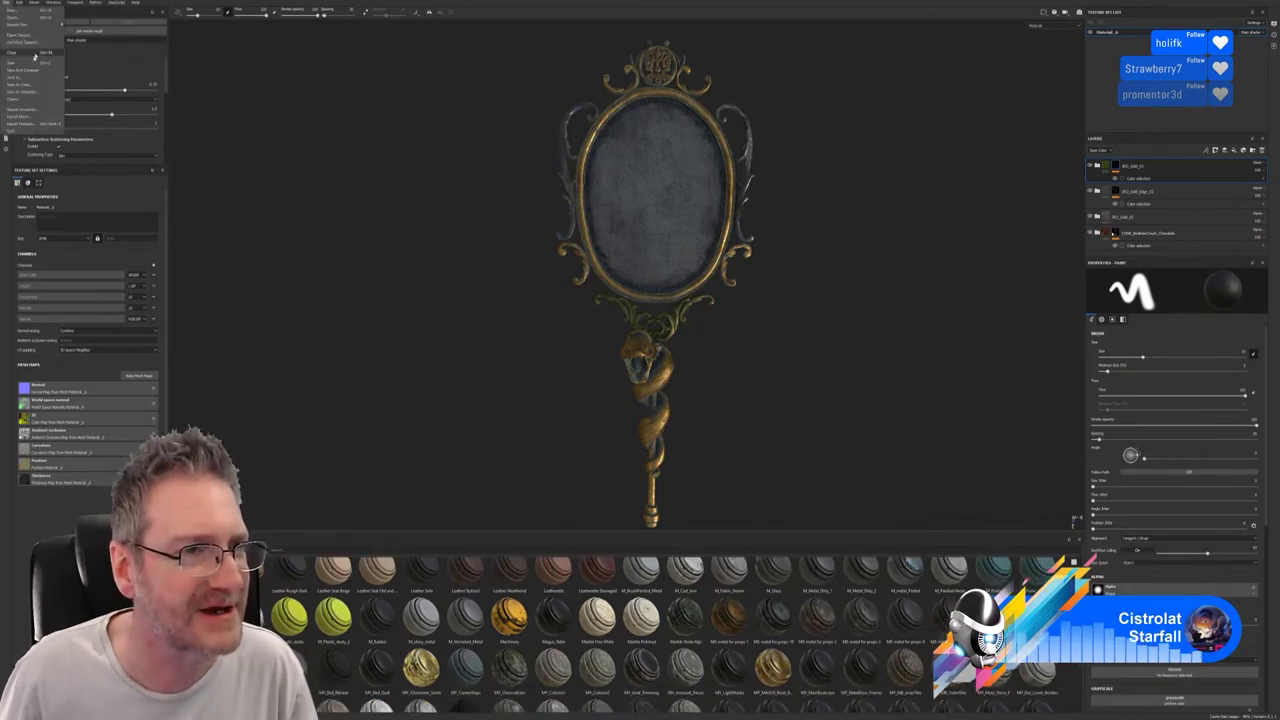
{"action": "left_click", "coordinate": [20, 66]}
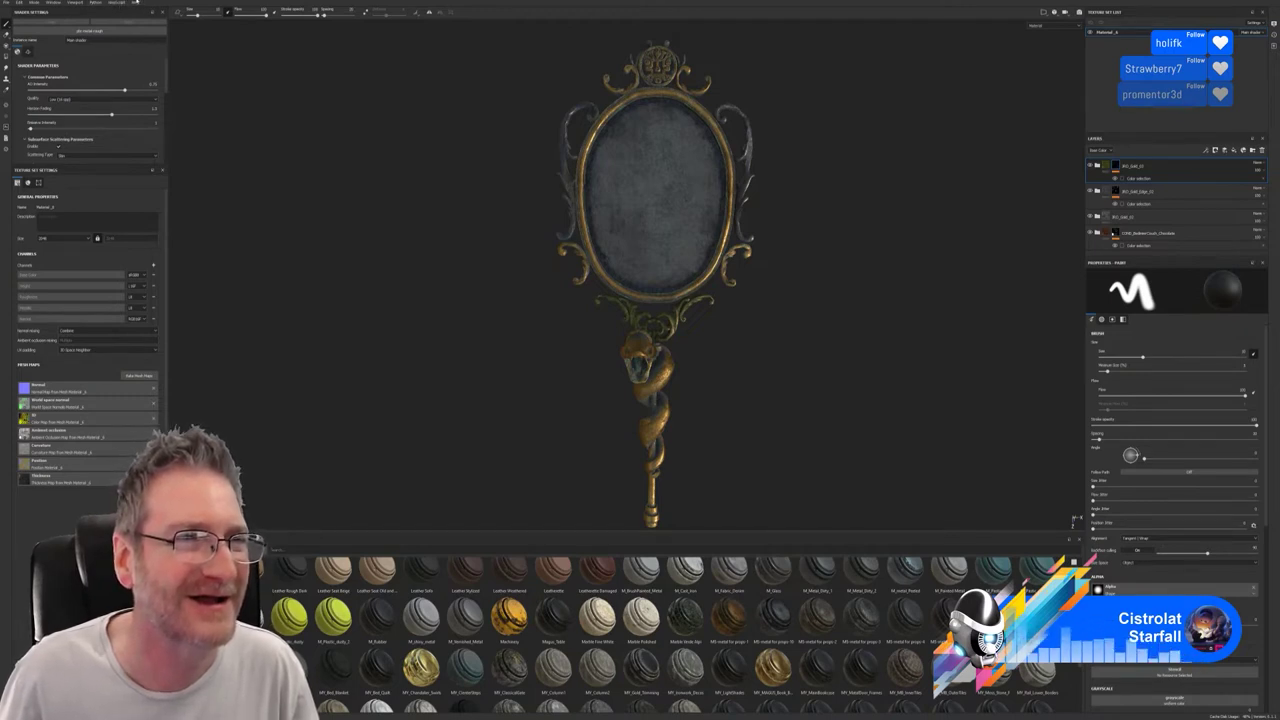
{"action": "left_click", "coordinate": [135, 2]}
{"action": "mouse_move", "coordinate": [116, 3]}
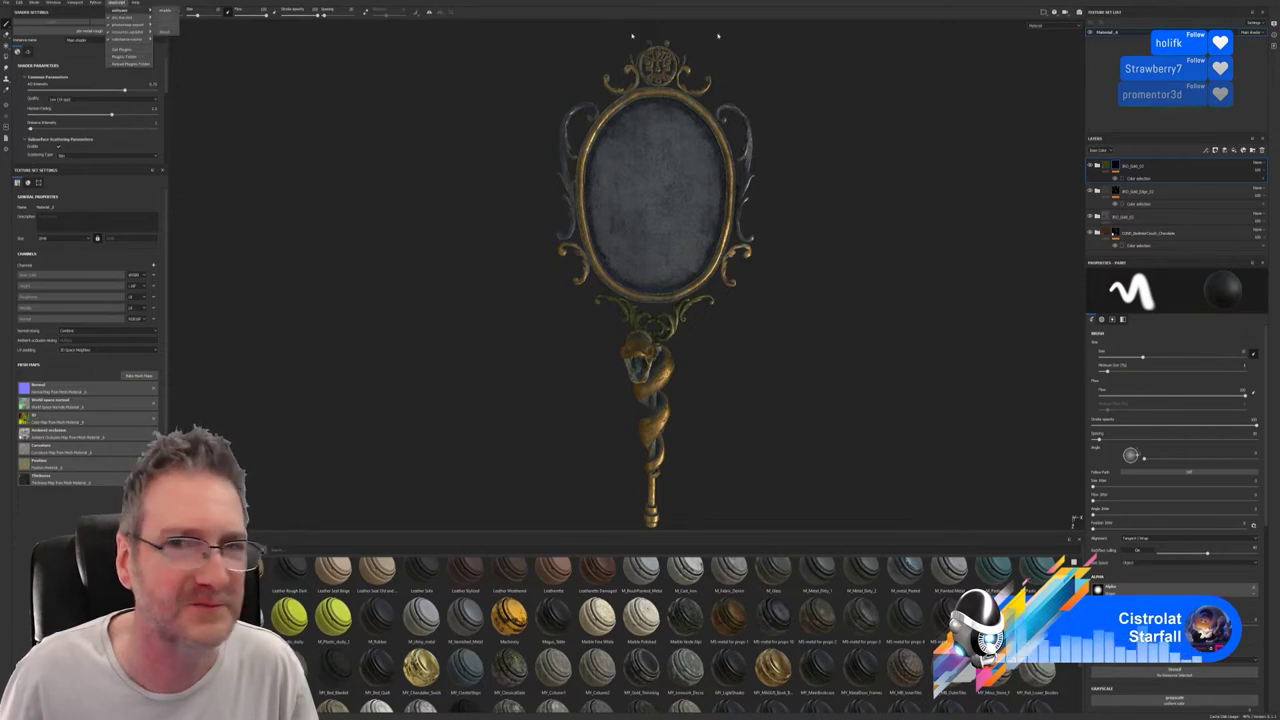
{"action": "left_click", "coordinate": [872, 8]}
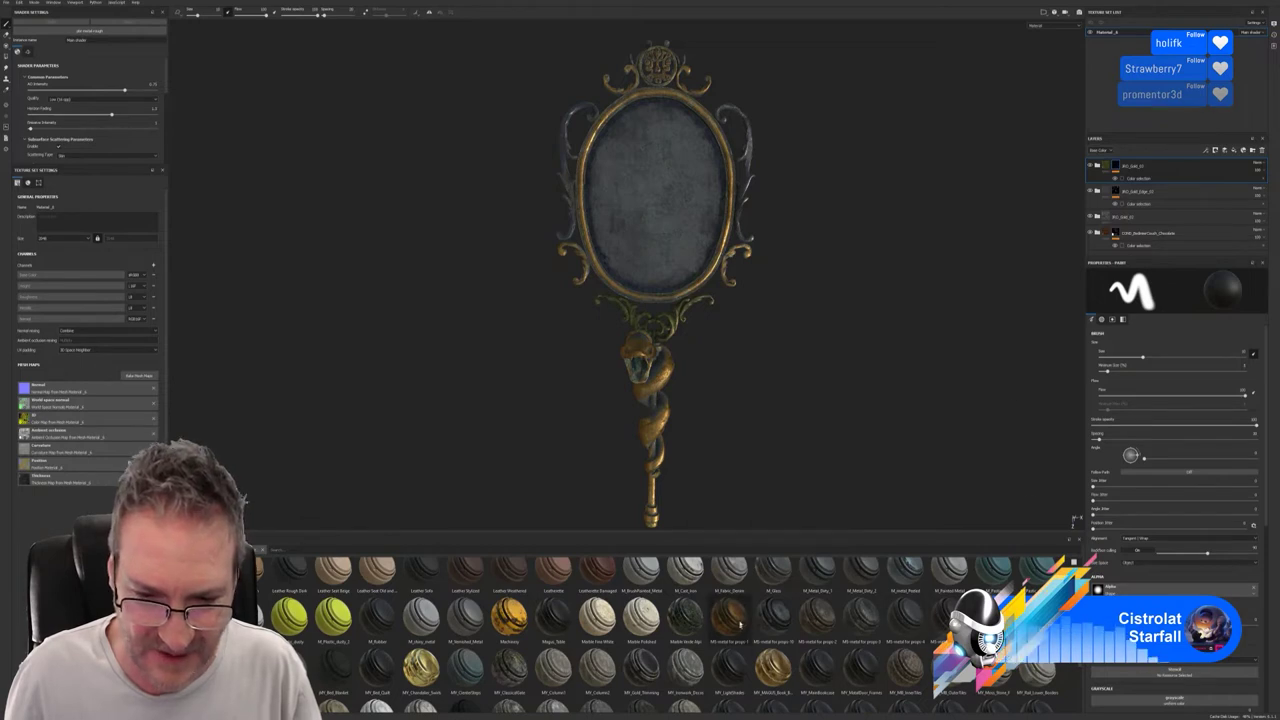
Preview the dark metal smart materials and apply metal for props 2 above the gold folders.
{"action": "mouse_move", "coordinate": [739, 620]}
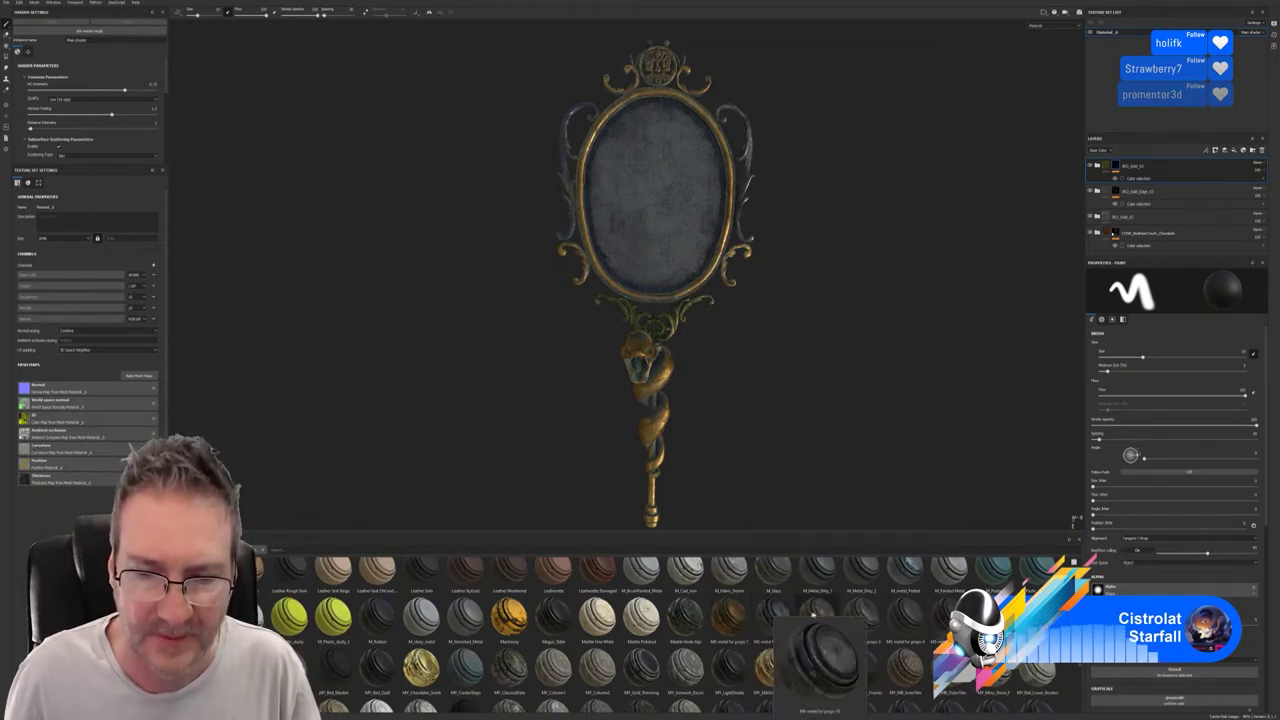
{"action": "mouse_move", "coordinate": [818, 614]}
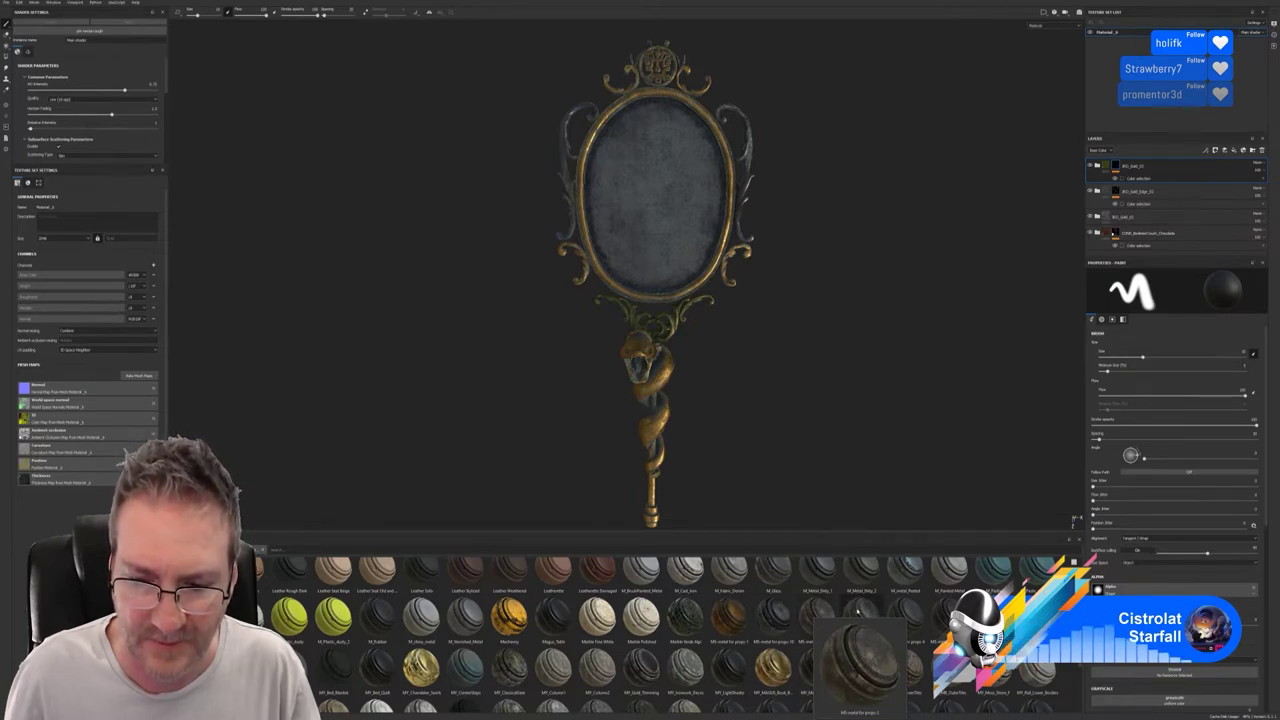
{"action": "mouse_move", "coordinate": [915, 618]}
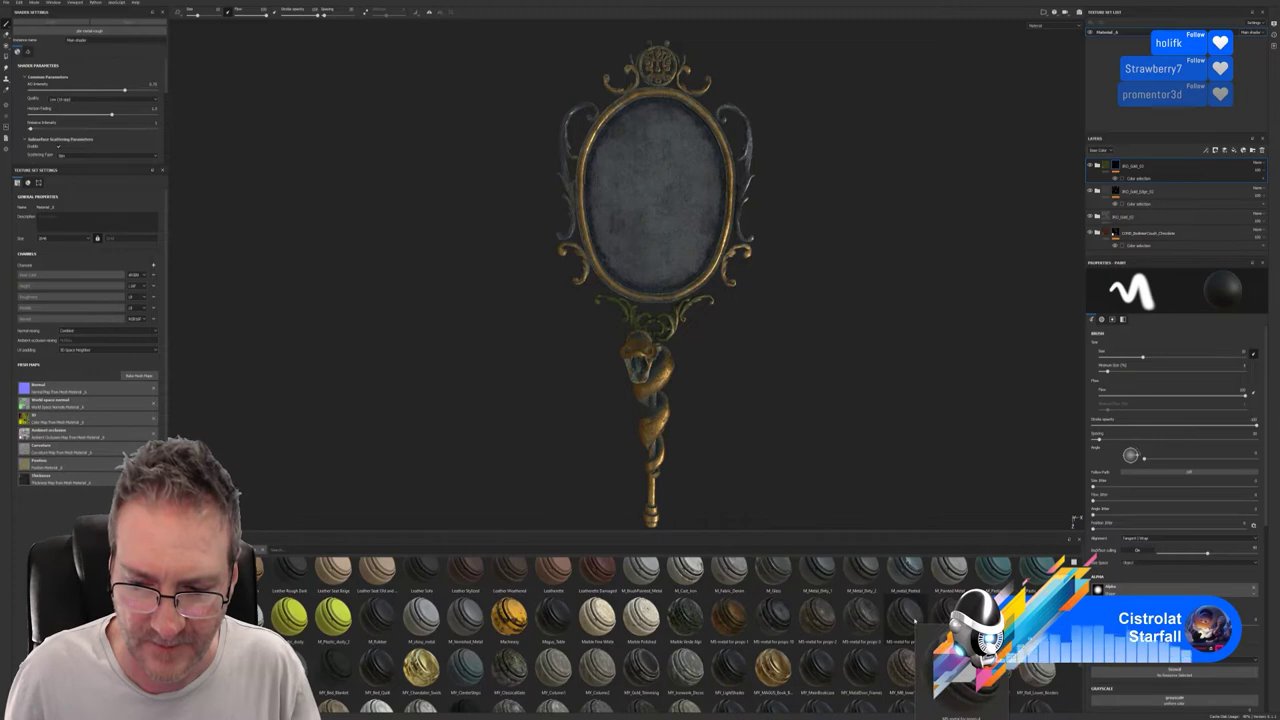
{"action": "mouse_move", "coordinate": [870, 628]}
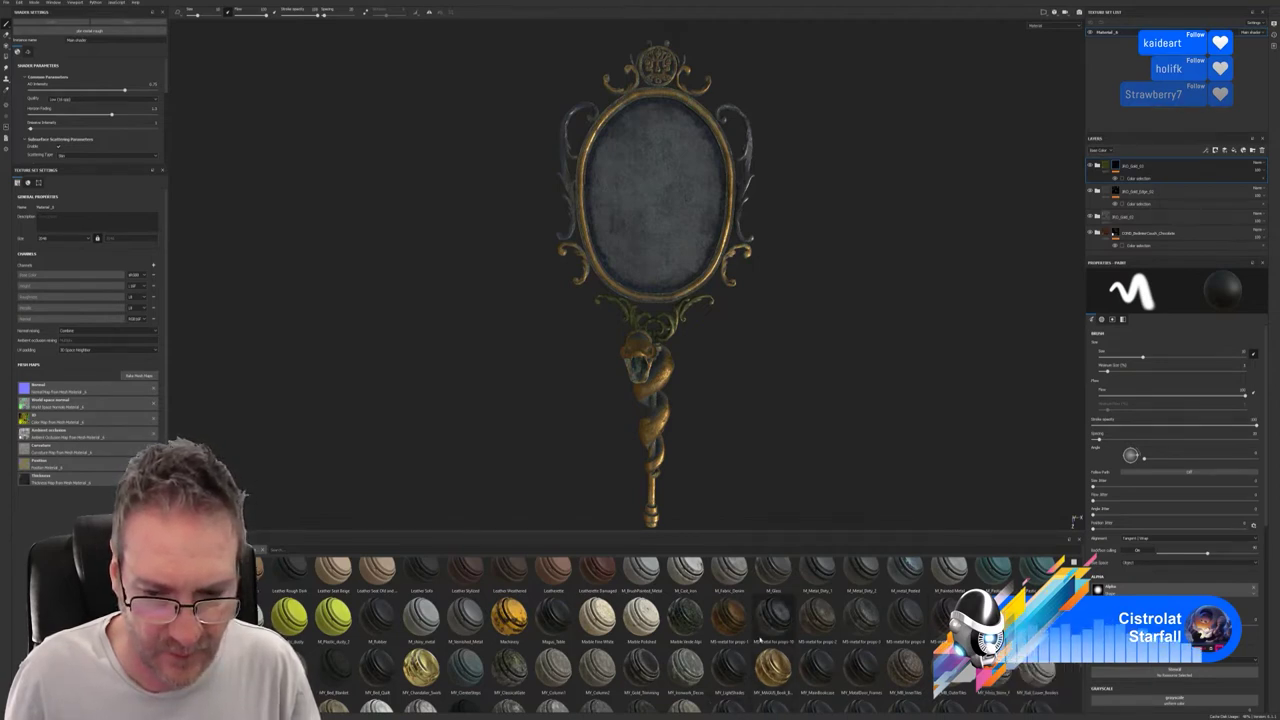
{"action": "mouse_move", "coordinate": [735, 628]}
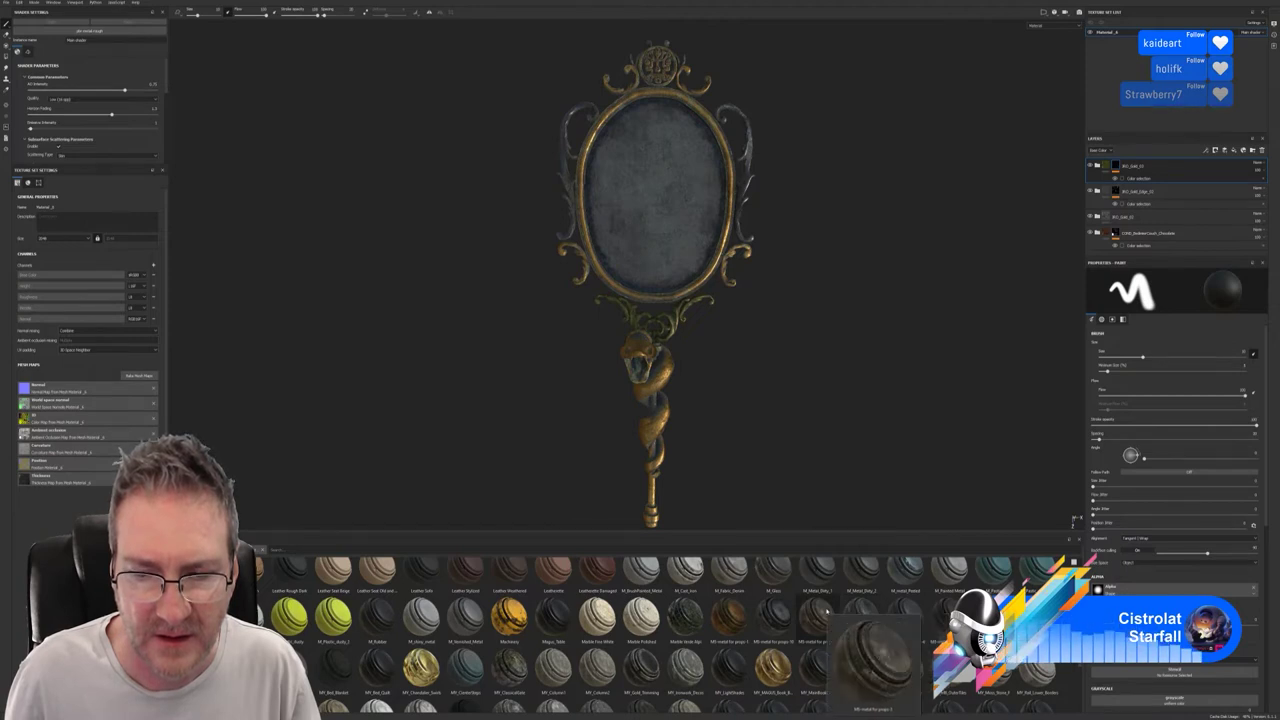
{"action": "left_click_drag", "start_coordinate": [818, 612], "coordinate": [664, 377]}
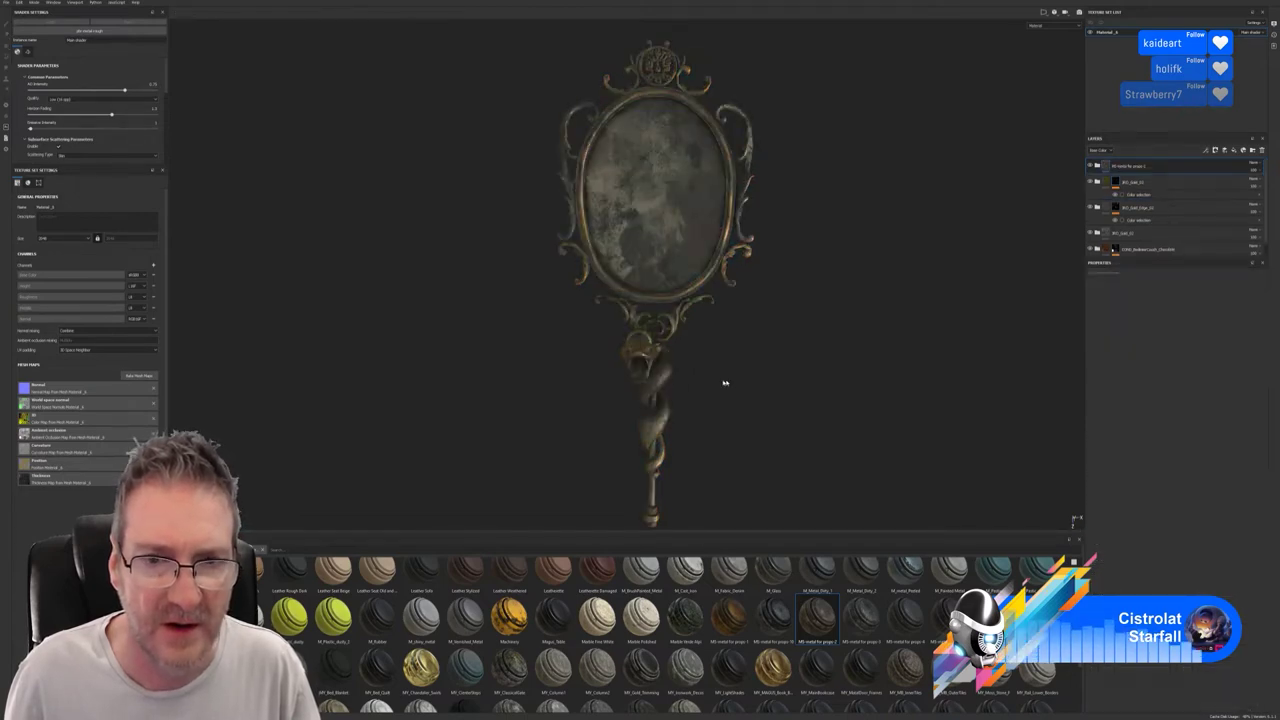
{"action": "left_click_drag", "start_coordinate": [720, 471], "coordinate": [780, 430], "text": "alt"}
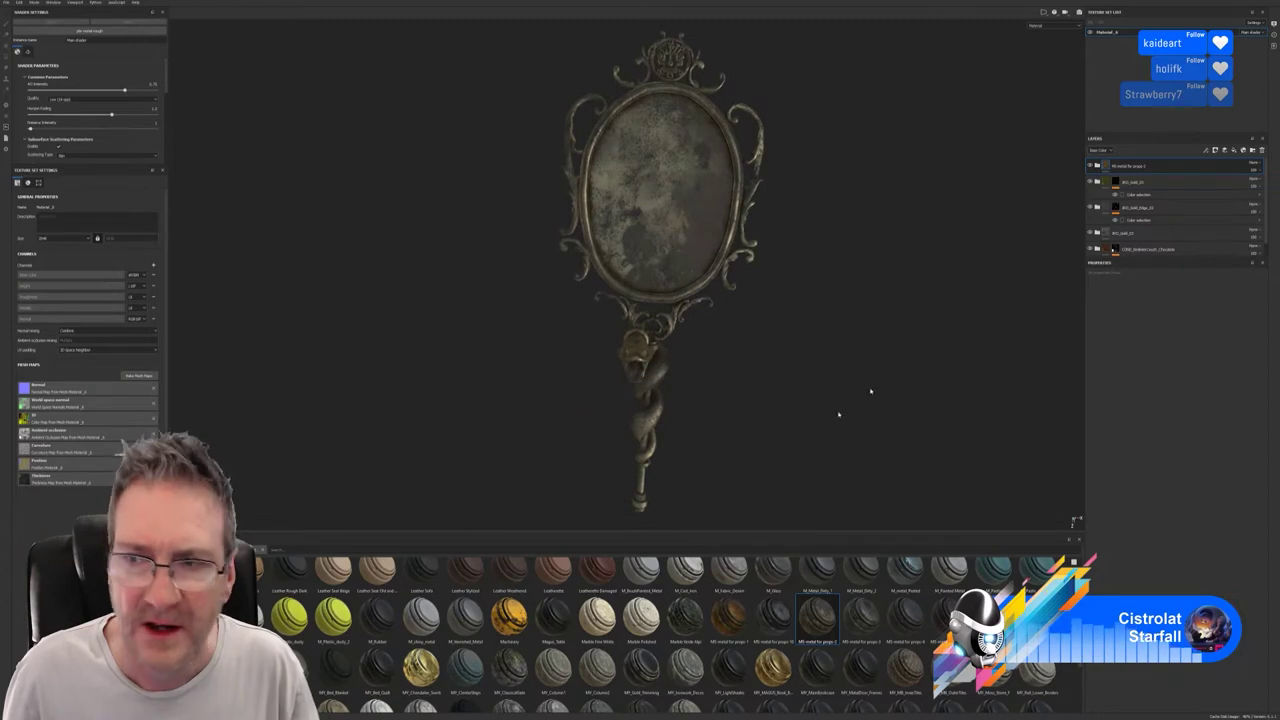
Mask the new metal folder with a color selection limited to the snake's dark red ID color.
{"action": "right_click", "coordinate": [1176, 166]}
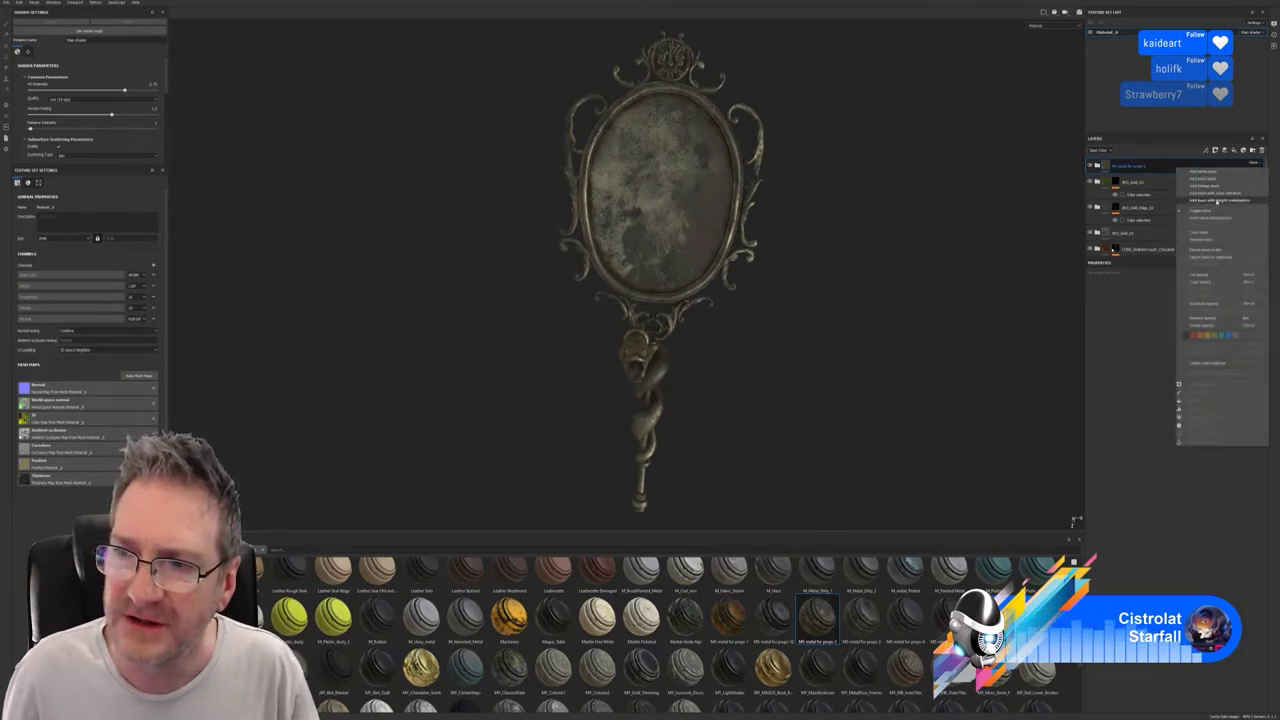
{"action": "left_click", "coordinate": [1212, 193]}
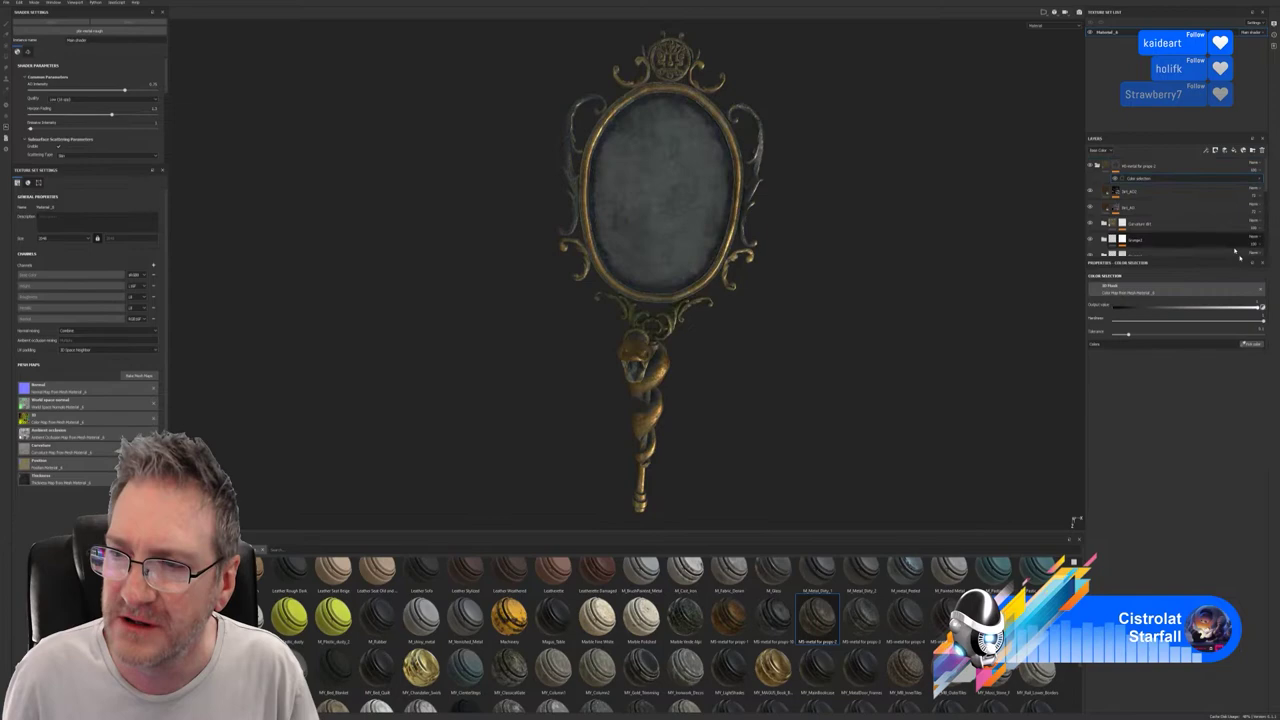
{"action": "left_click", "coordinate": [1251, 344]}
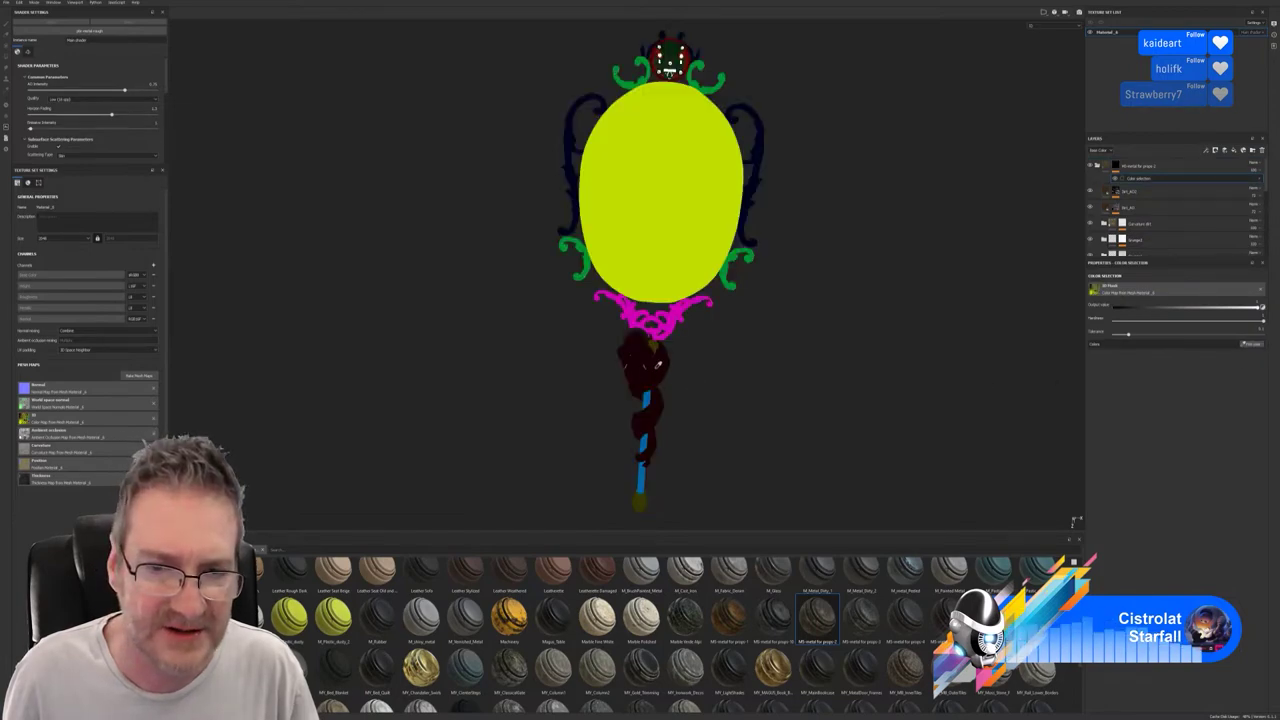
{"action": "left_click", "coordinate": [657, 366]}
{"action": "right_click_drag", "start_coordinate": [667, 419], "coordinate": [960, 417], "text": "alt"}
{"action": "middle_click_drag", "start_coordinate": [840, 414], "coordinate": [833, 234], "text": "alt"}
{"action": "left_click_drag", "start_coordinate": [771, 263], "coordinate": [810, 257], "text": "alt"}
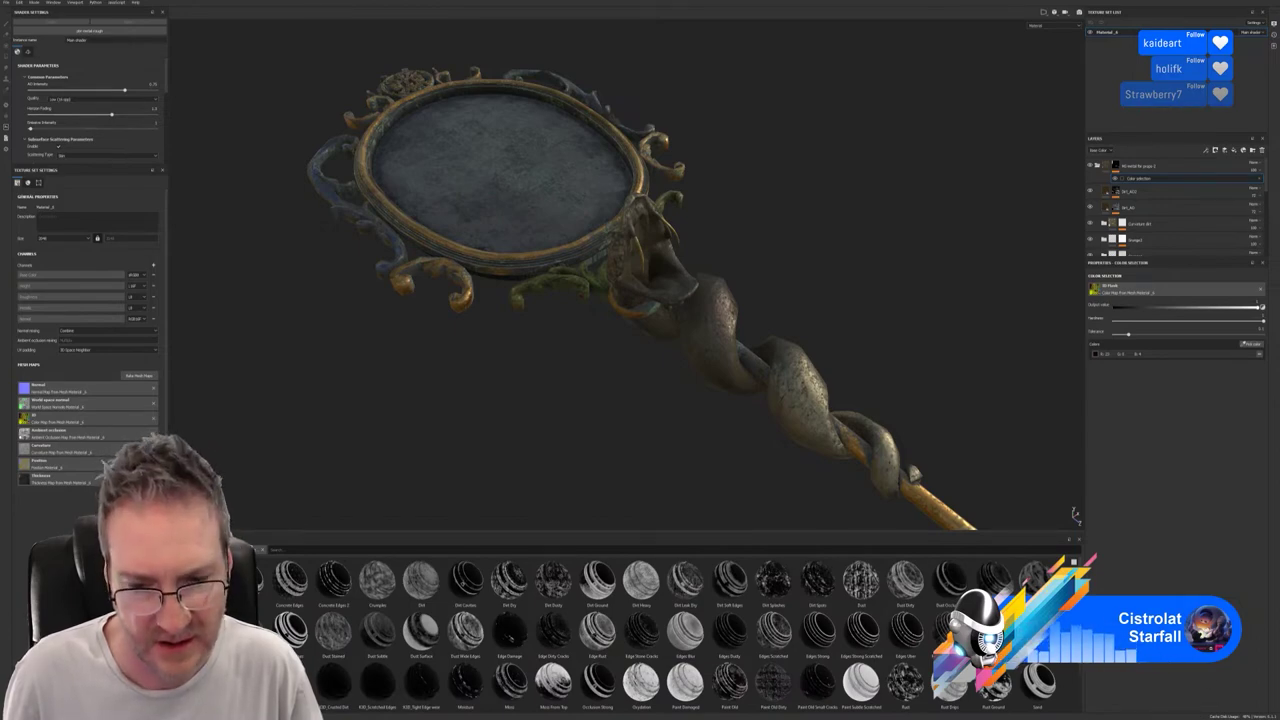
Add the Dirt Soft Edges smart mask to the snake's metal folder and show its Curvature generator settings.
{"action": "scroll", "coordinate": [1077, 665], "scroll_direction": "down", "scroll_amount": 1}
{"action": "scroll", "coordinate": [1077, 665], "scroll_direction": "up", "scroll_amount": 1}
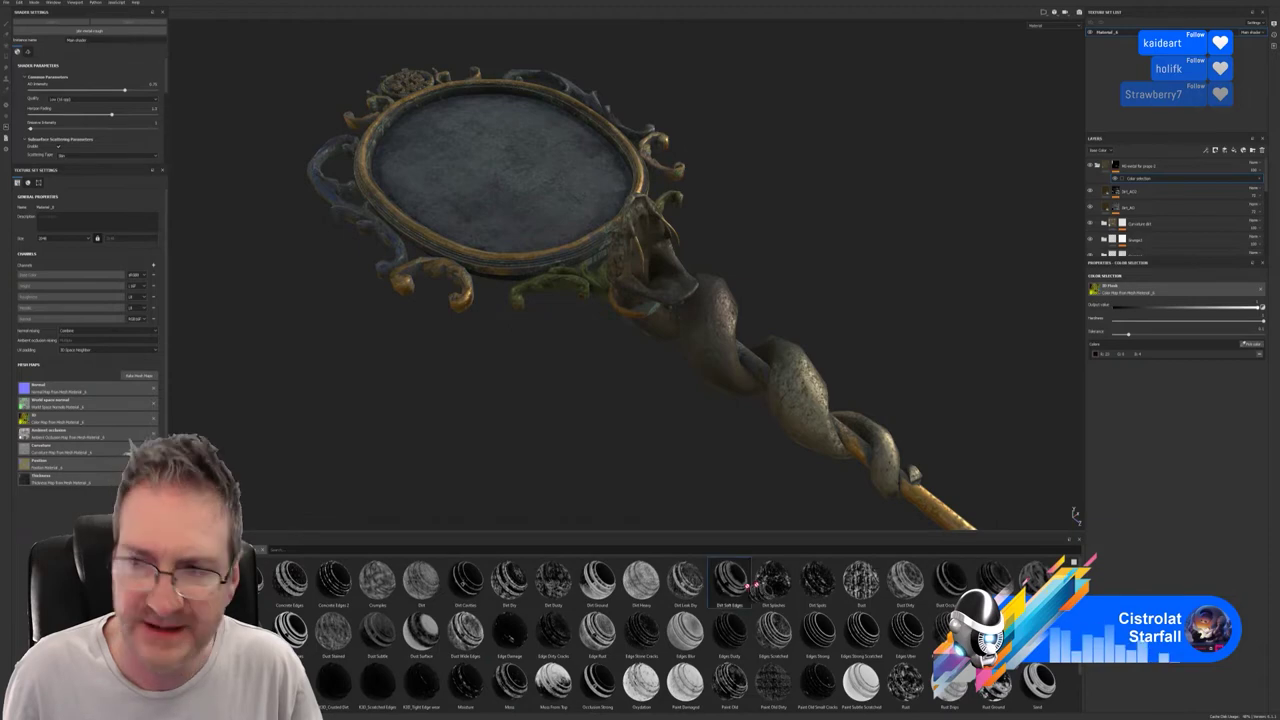
{"action": "mouse_move", "coordinate": [730, 578]}
{"action": "left_mouse_down"}
{"action": "mouse_move", "coordinate": [1203, 241]}
{"action": "mouse_move", "coordinate": [1161, 167]}
{"action": "left_mouse_up"}
{"action": "right_click", "coordinate": [1160, 167]}
{"action": "left_click", "coordinate": [1138, 188]}
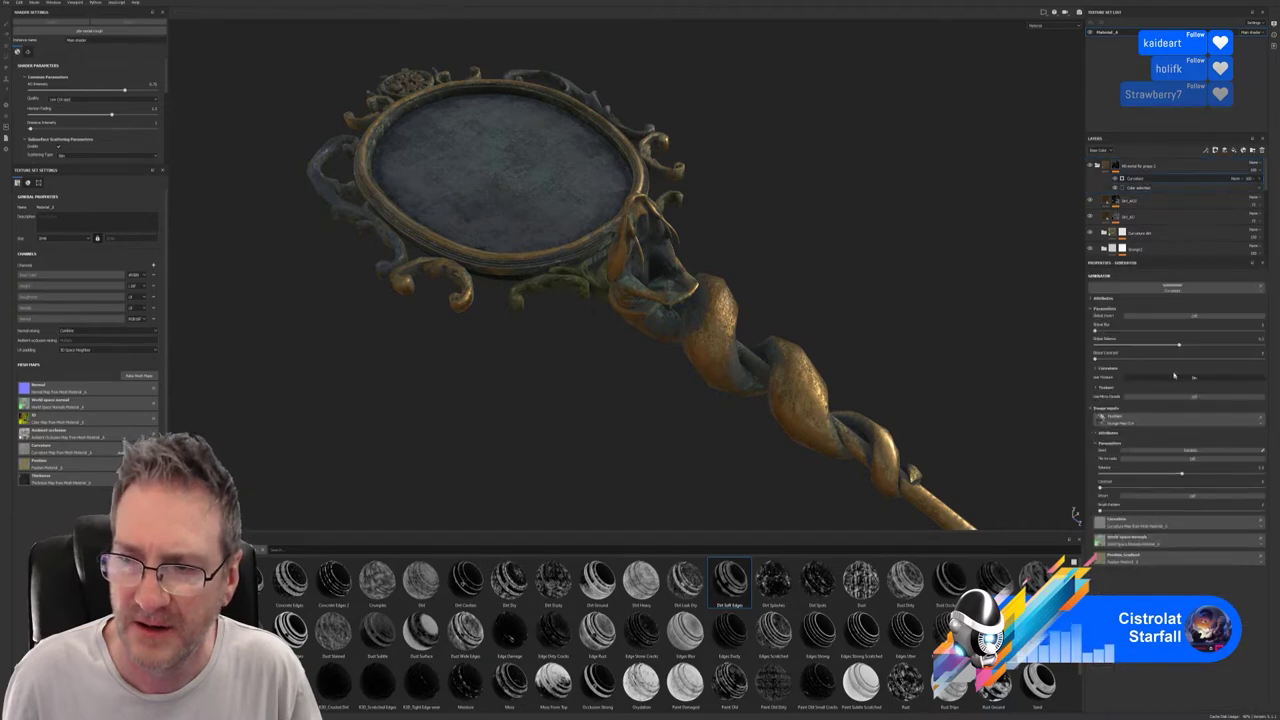
Try Global Invert on the Curvature generator, leave it off, and set Global Balance to about 0.78, checking the snake from several angles.
{"action": "left_click", "coordinate": [1199, 317]}
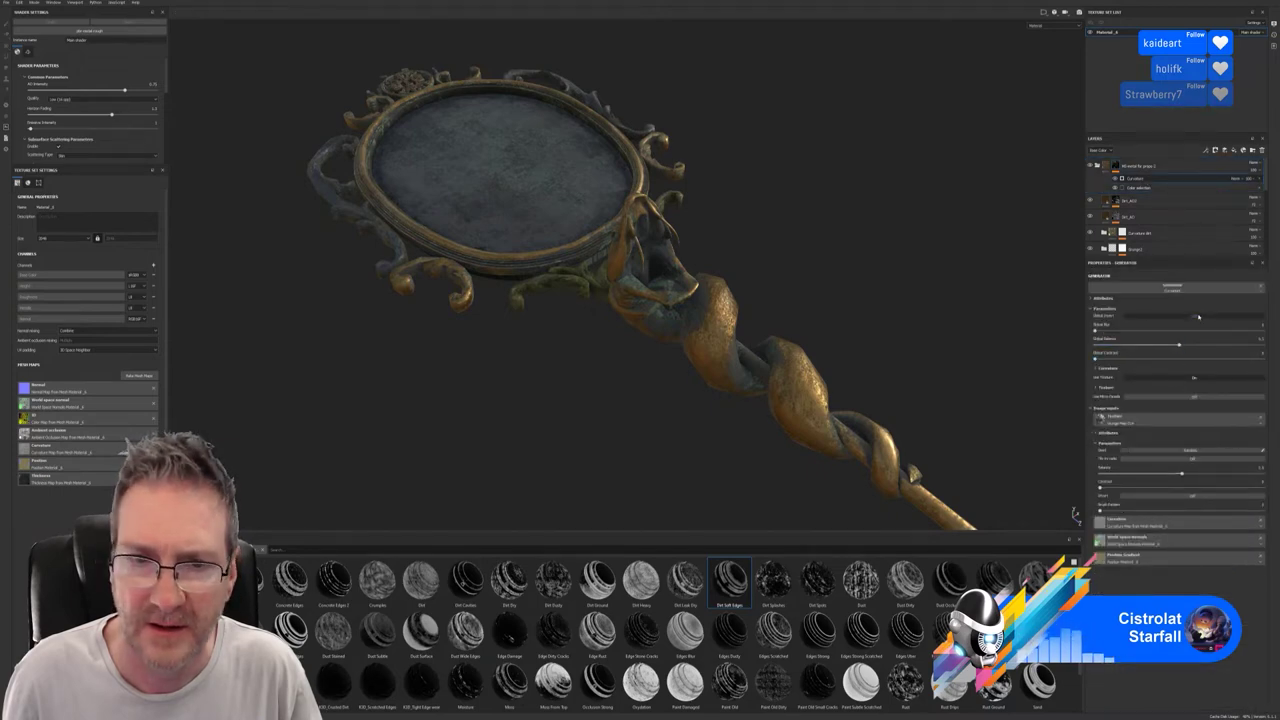
{"action": "left_click", "coordinate": [1199, 317]}
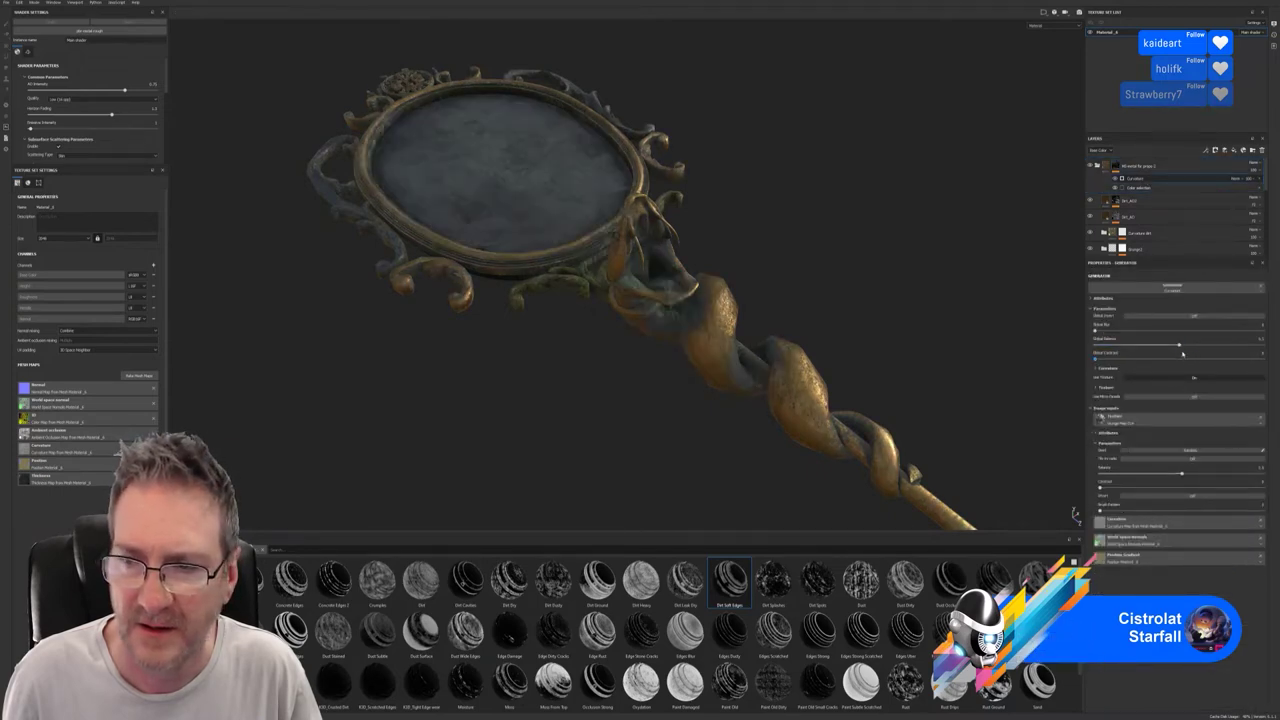
{"action": "left_click_drag", "start_coordinate": [1181, 350], "coordinate": [1262, 344]}
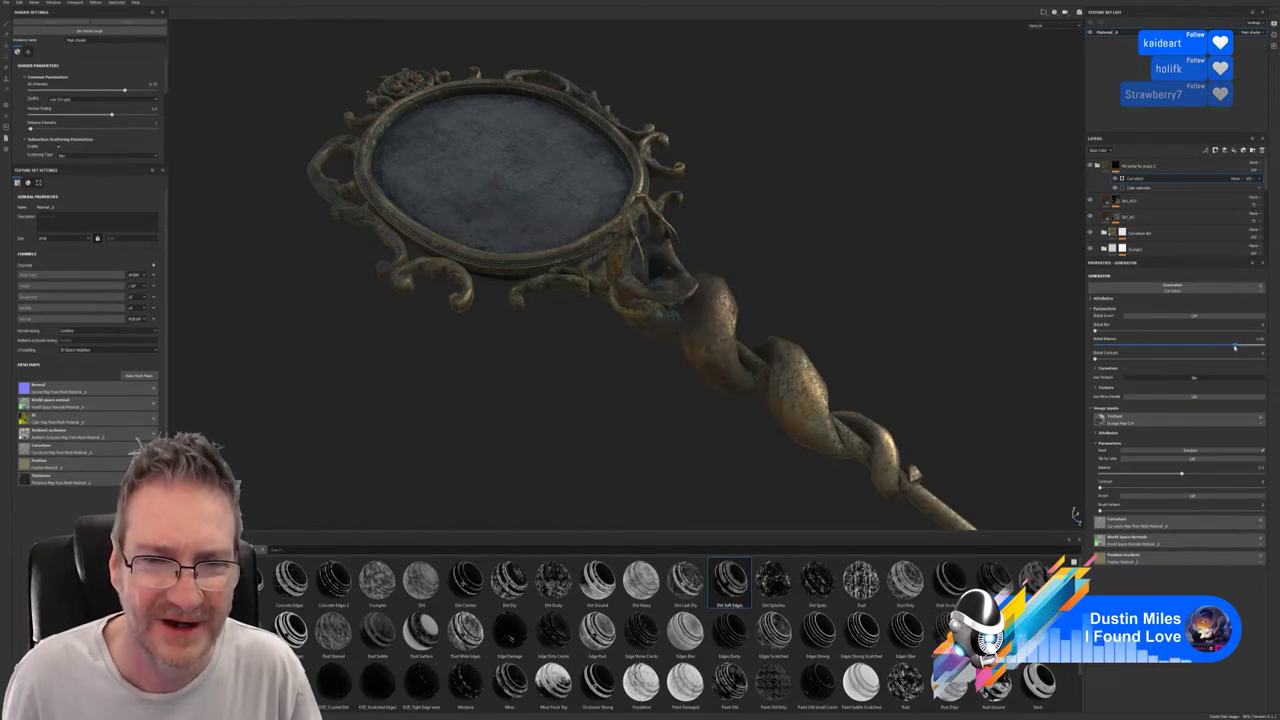
{"action": "left_click_drag", "start_coordinate": [1262, 344], "coordinate": [1238, 346]}
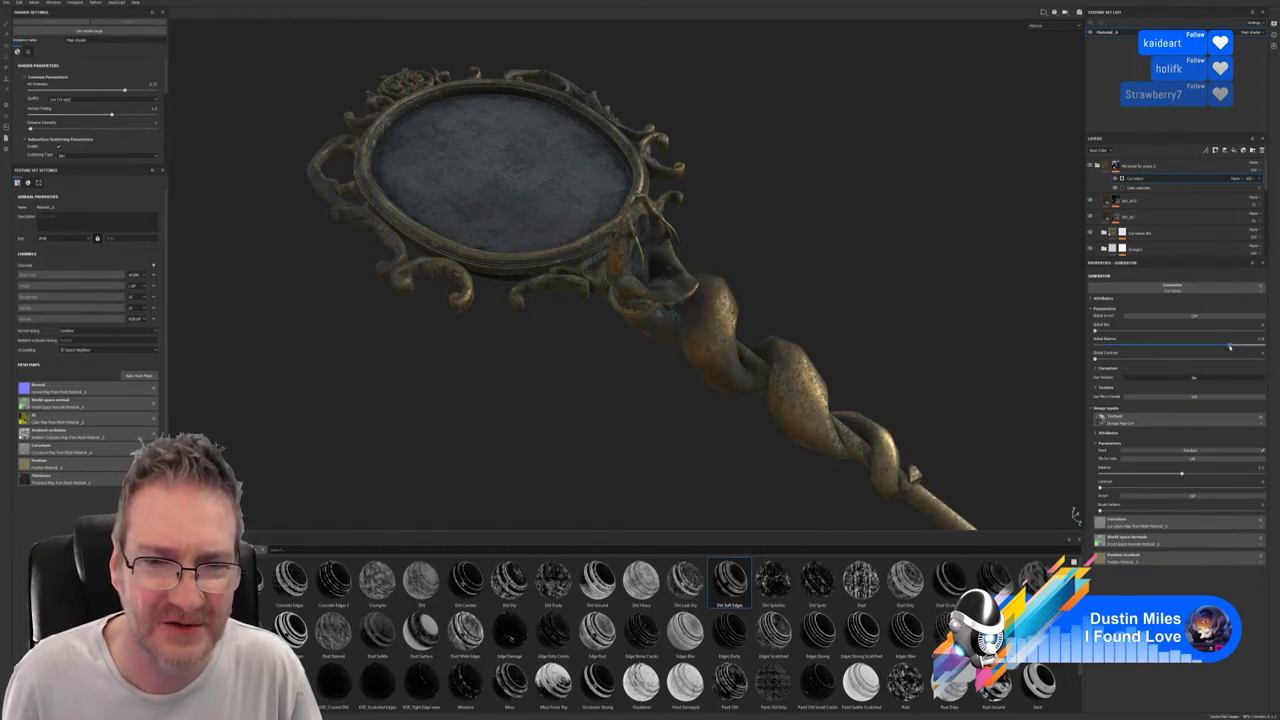
{"action": "left_click_drag", "start_coordinate": [800, 300], "coordinate": [852, 262], "text": "alt"}
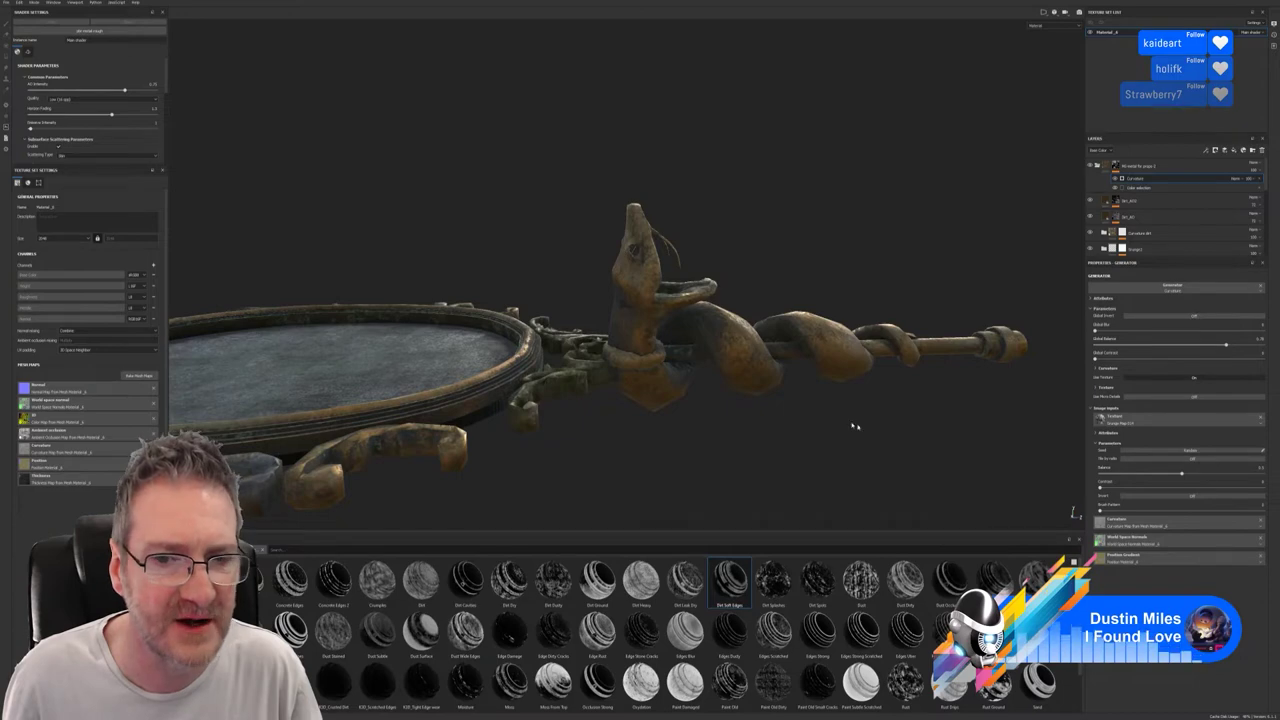
{"action": "left_click_drag", "start_coordinate": [846, 415], "coordinate": [857, 449], "text": "alt"}
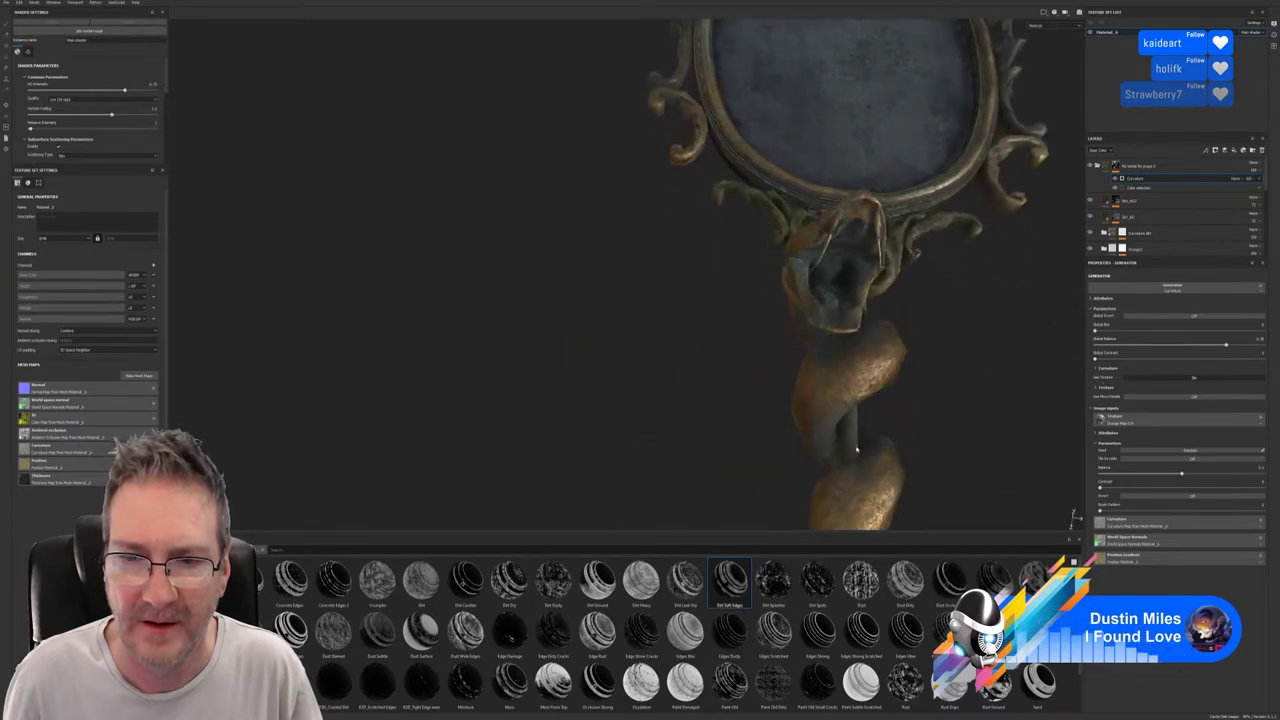
{"action": "left_click_drag", "start_coordinate": [894, 366], "coordinate": [992, 338], "text": "alt"}
{"action": "left_click_drag", "start_coordinate": [906, 331], "coordinate": [997, 289], "text": "alt"}
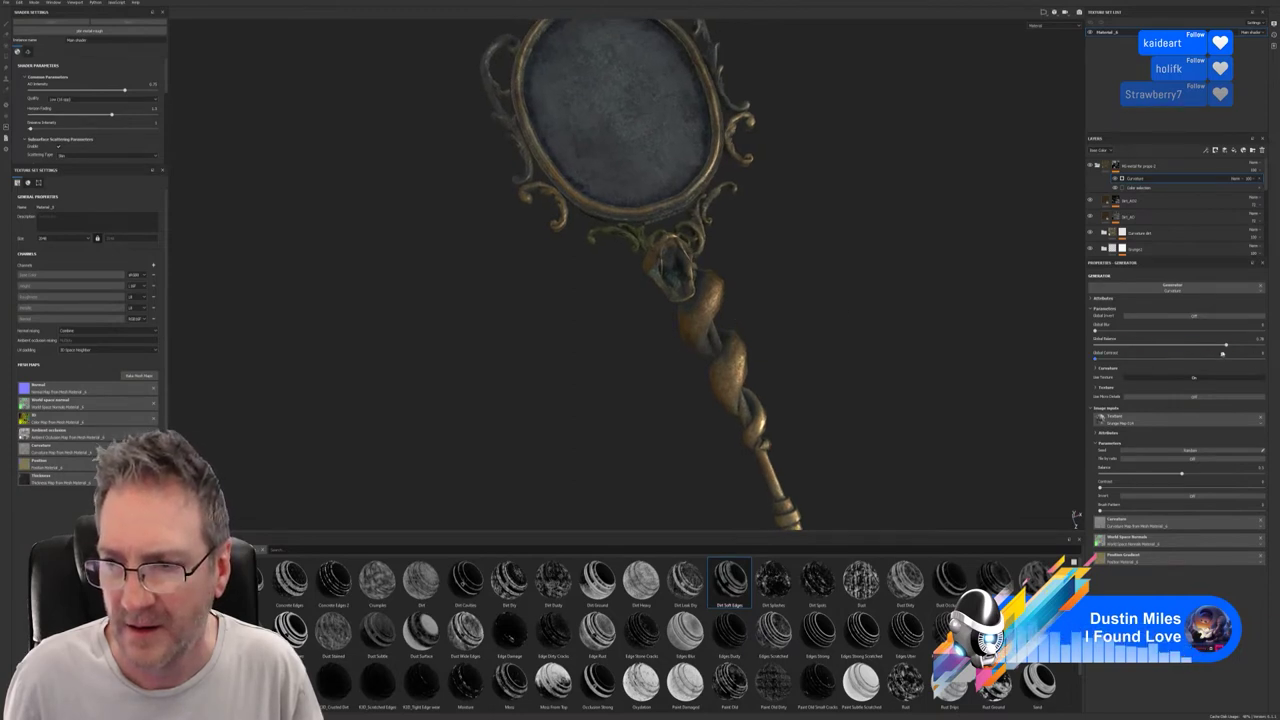
Raise the Curvature generator's Global Balance to about 0.85 and collapse the snake's metal folder.
{"action": "left_click_drag", "start_coordinate": [1226, 345], "coordinate": [1241, 347]}
{"action": "left_click_drag", "start_coordinate": [620, 400], "coordinate": [737, 323], "text": "alt"}
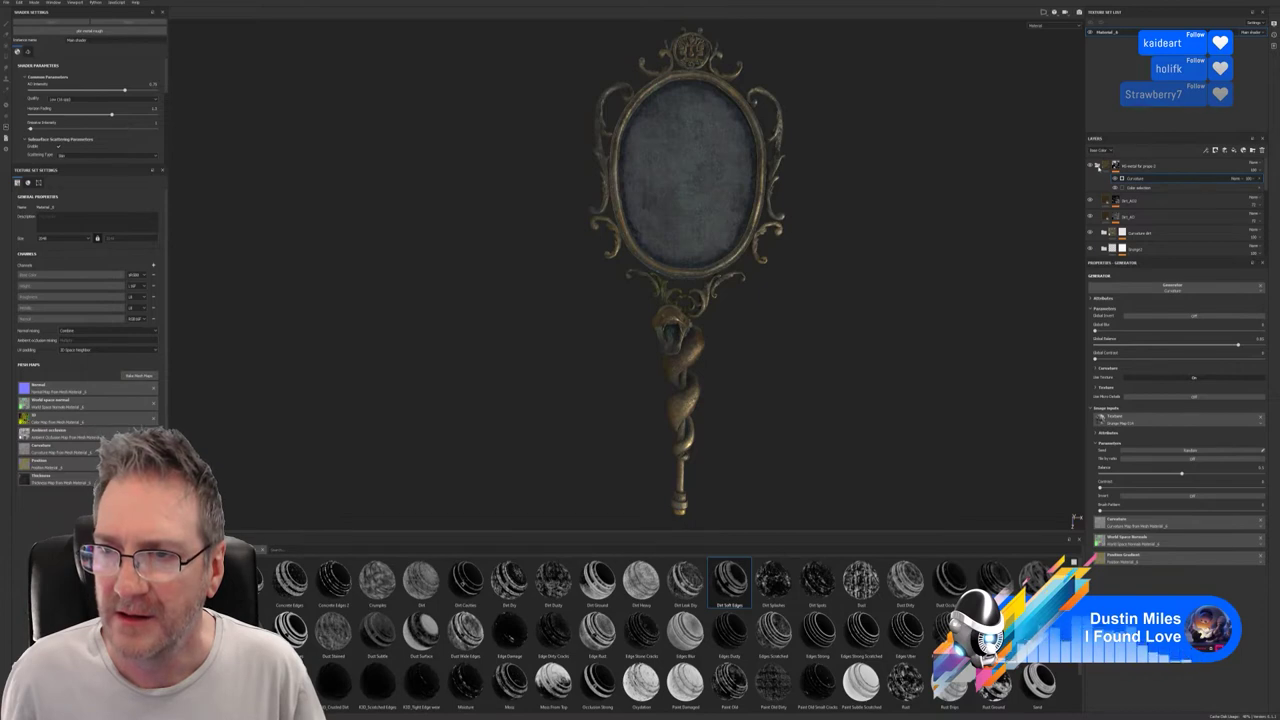
{"action": "left_click", "coordinate": [1097, 166]}
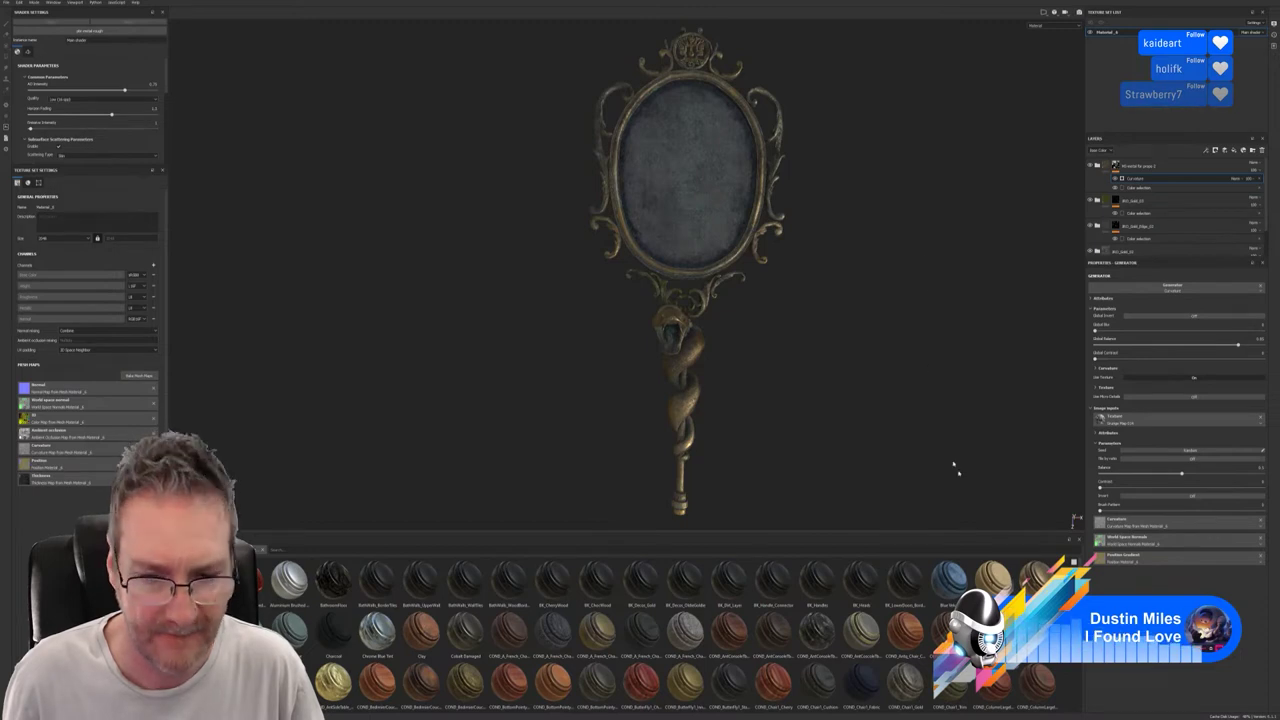
Browse the smart materials library for another aged metal or bronze that suits the mirror.
{"action": "scroll", "coordinate": [672, 635], "scroll_direction": "down", "scroll_amount": 5}
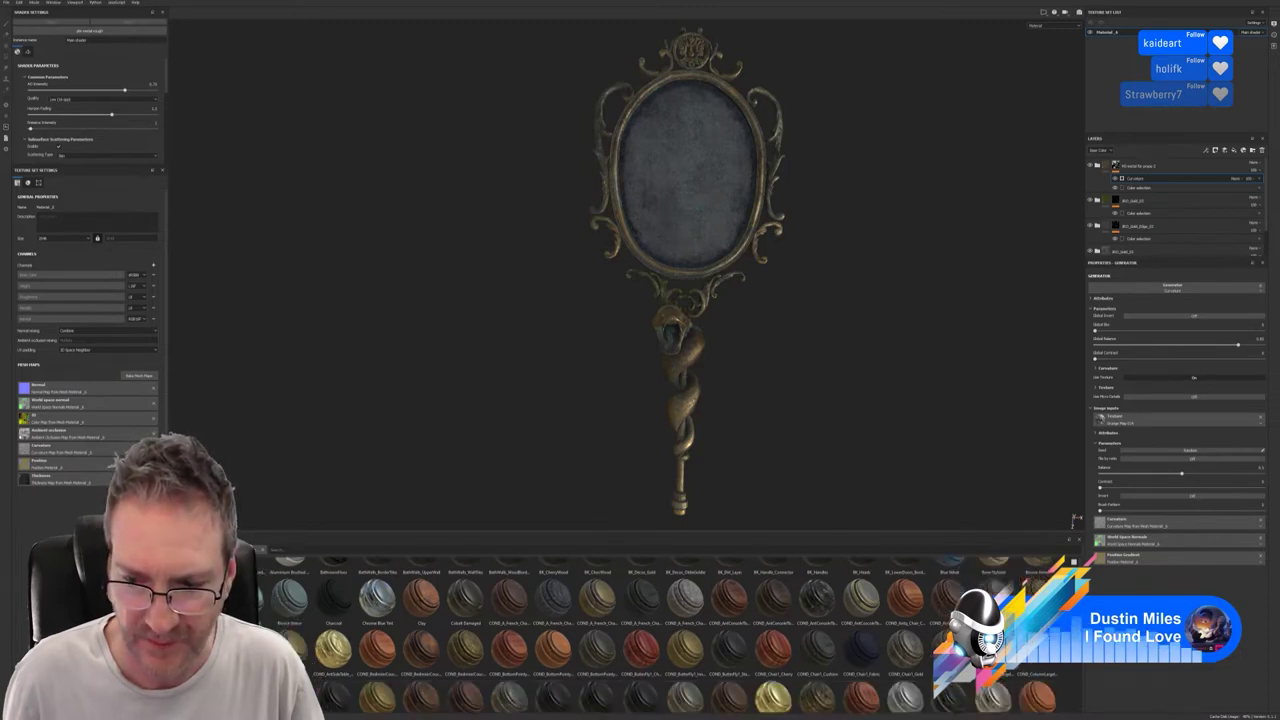
{"action": "scroll", "coordinate": [672, 635], "scroll_direction": "down", "scroll_amount": 5}
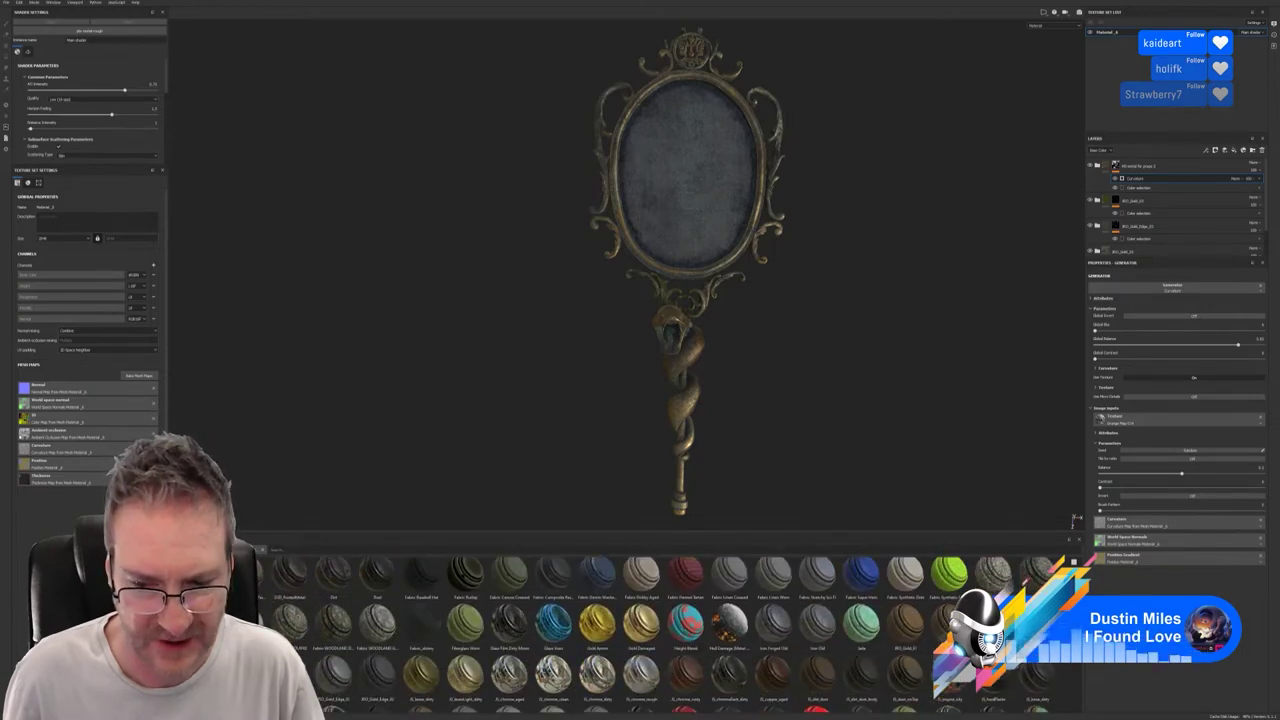
{"action": "scroll", "coordinate": [672, 635], "scroll_direction": "down", "scroll_amount": 1}
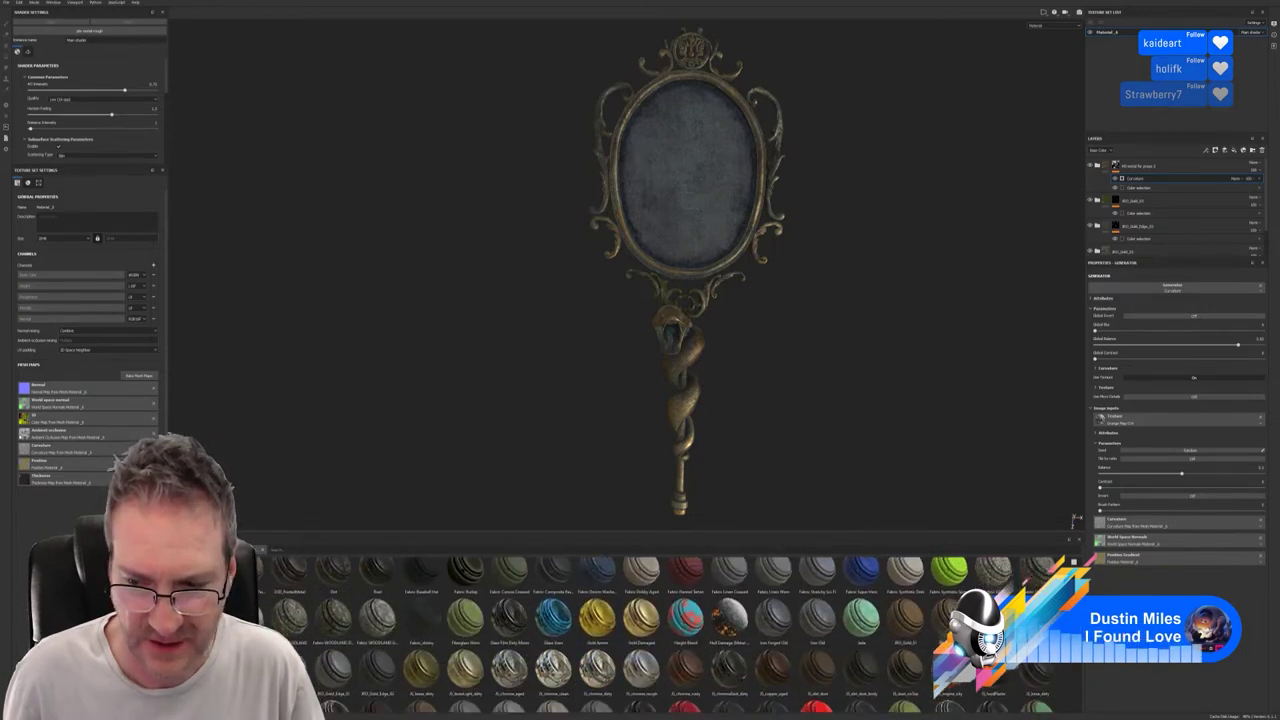
{"action": "scroll", "coordinate": [672, 635], "scroll_direction": "down", "scroll_amount": 5}
{"action": "scroll", "coordinate": [672, 635], "scroll_direction": "down", "scroll_amount": 1}
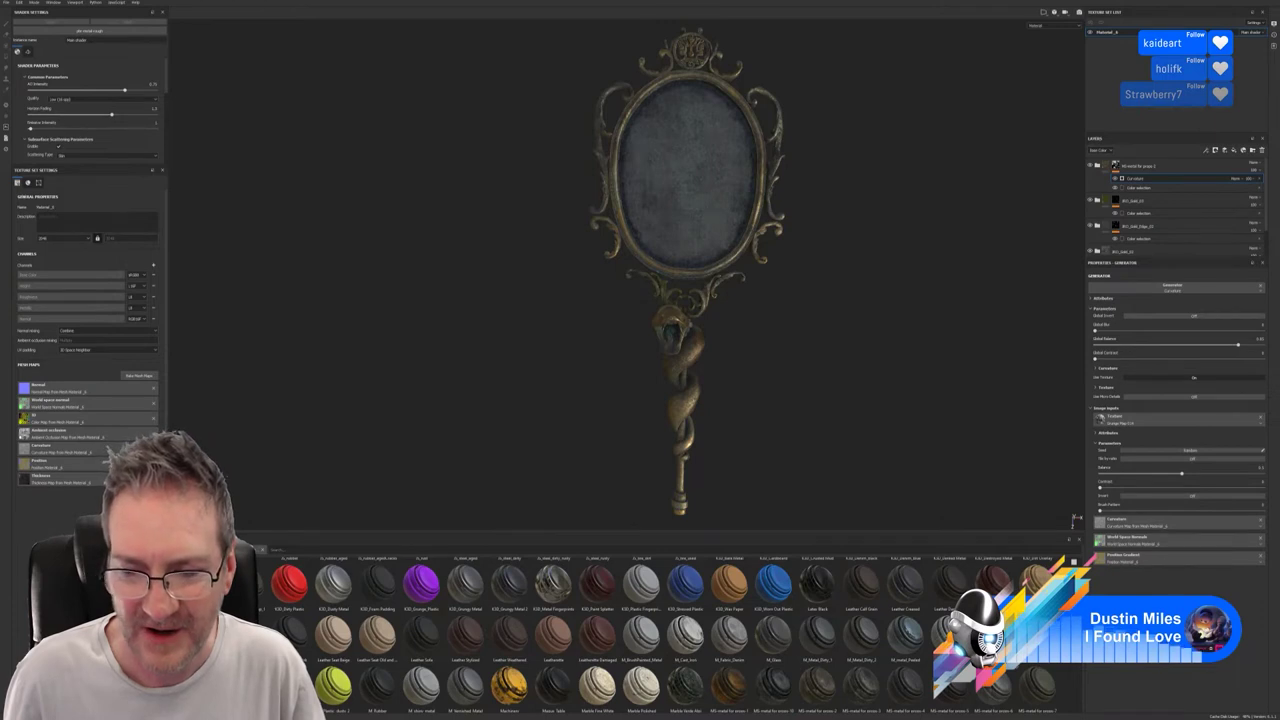
{"action": "scroll", "coordinate": [670, 635], "scroll_direction": "down", "scroll_amount": 2}
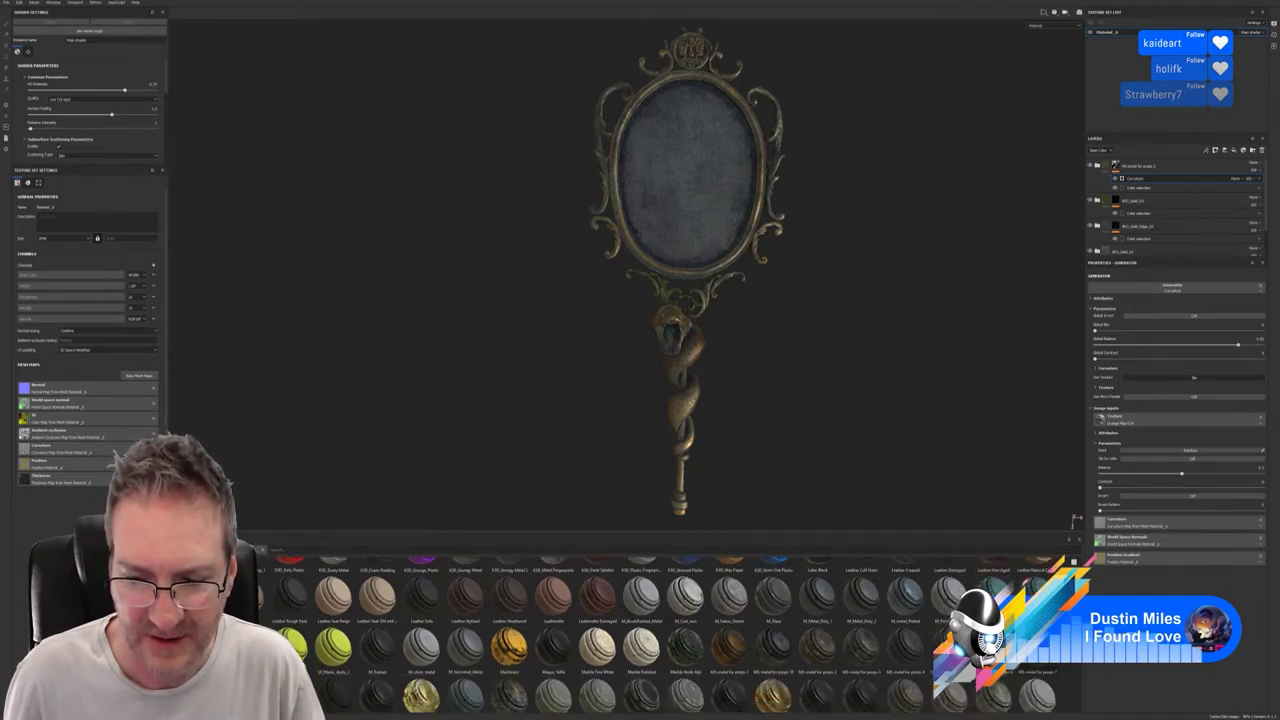
{"action": "left_click_drag", "start_coordinate": [1068, 563], "coordinate": [1110, 556]}
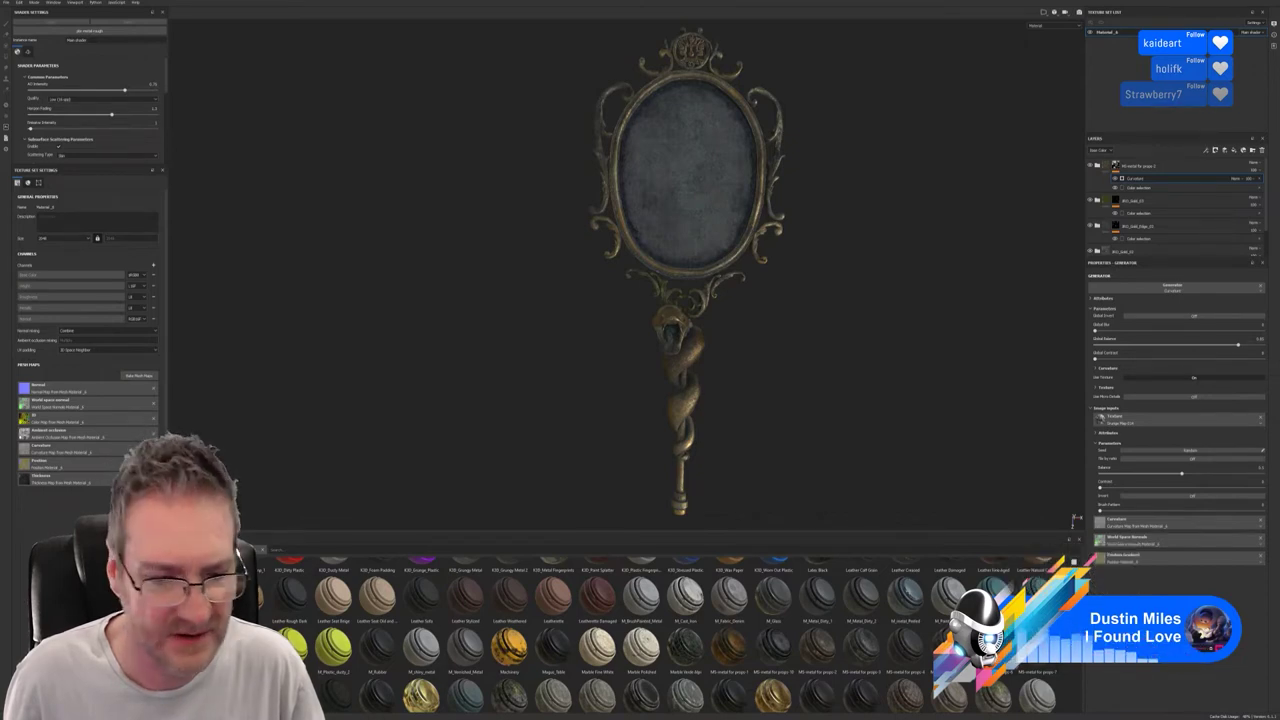
{"action": "scroll", "coordinate": [673, 635], "scroll_direction": "down", "scroll_amount": 1}
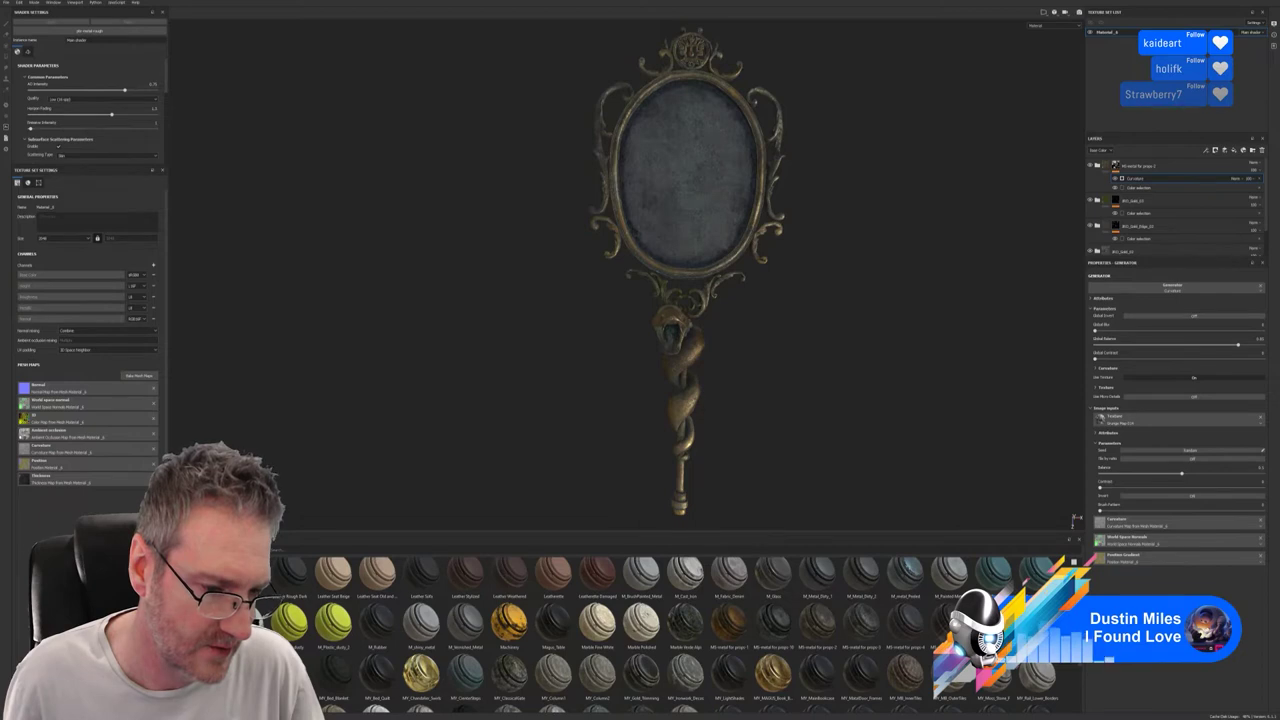
{"action": "mouse_move", "coordinate": [278, 672]}
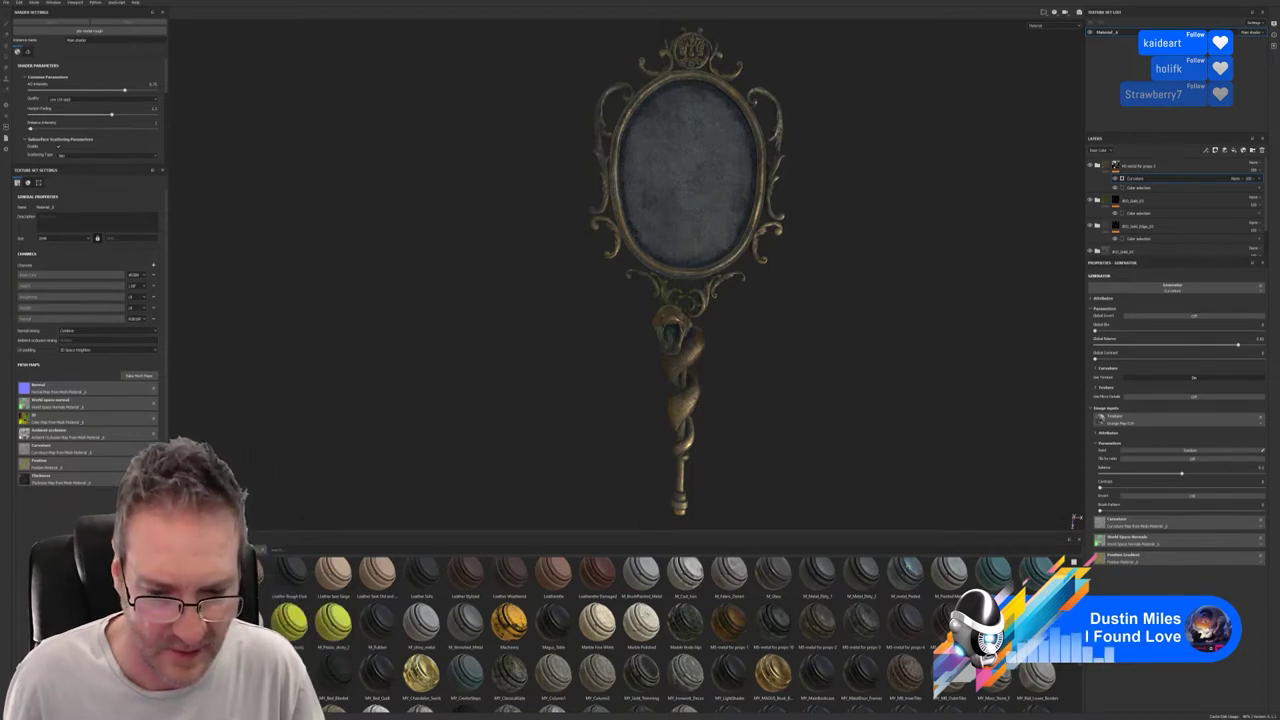
{"action": "mouse_move", "coordinate": [649, 677]}
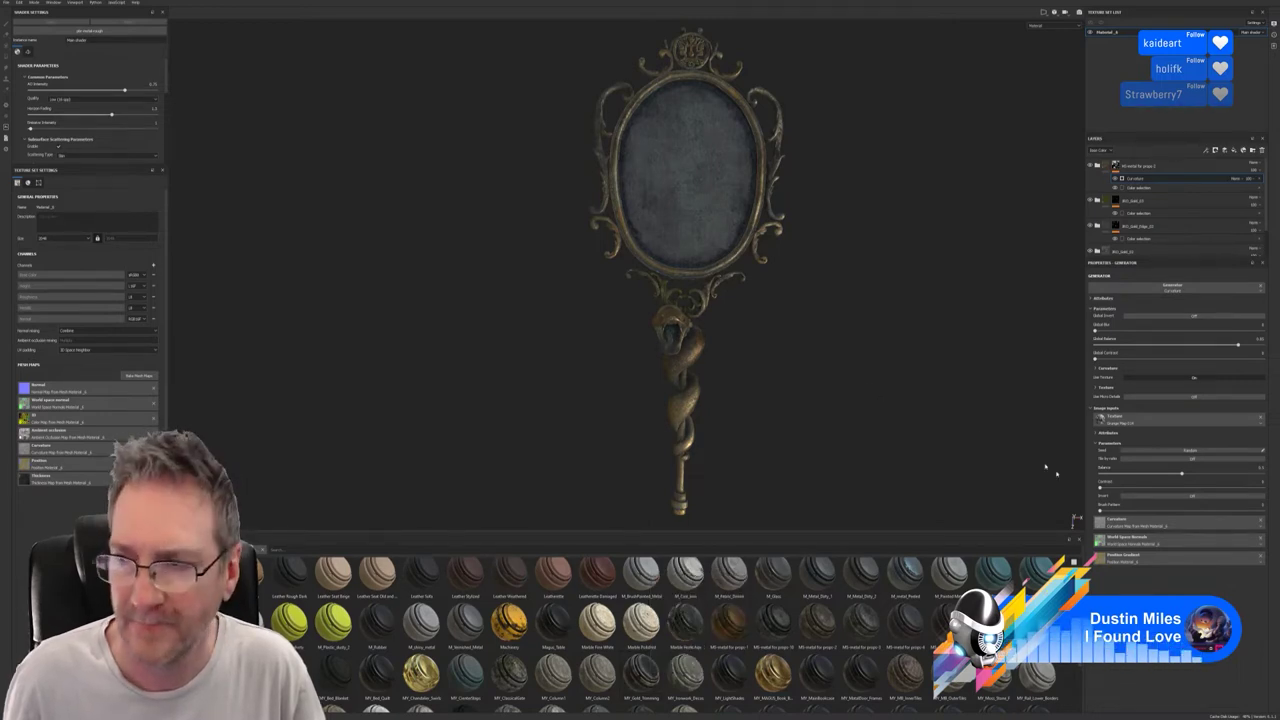
{"action": "scroll", "coordinate": [660, 630], "scroll_direction": "down", "scroll_amount": 1}
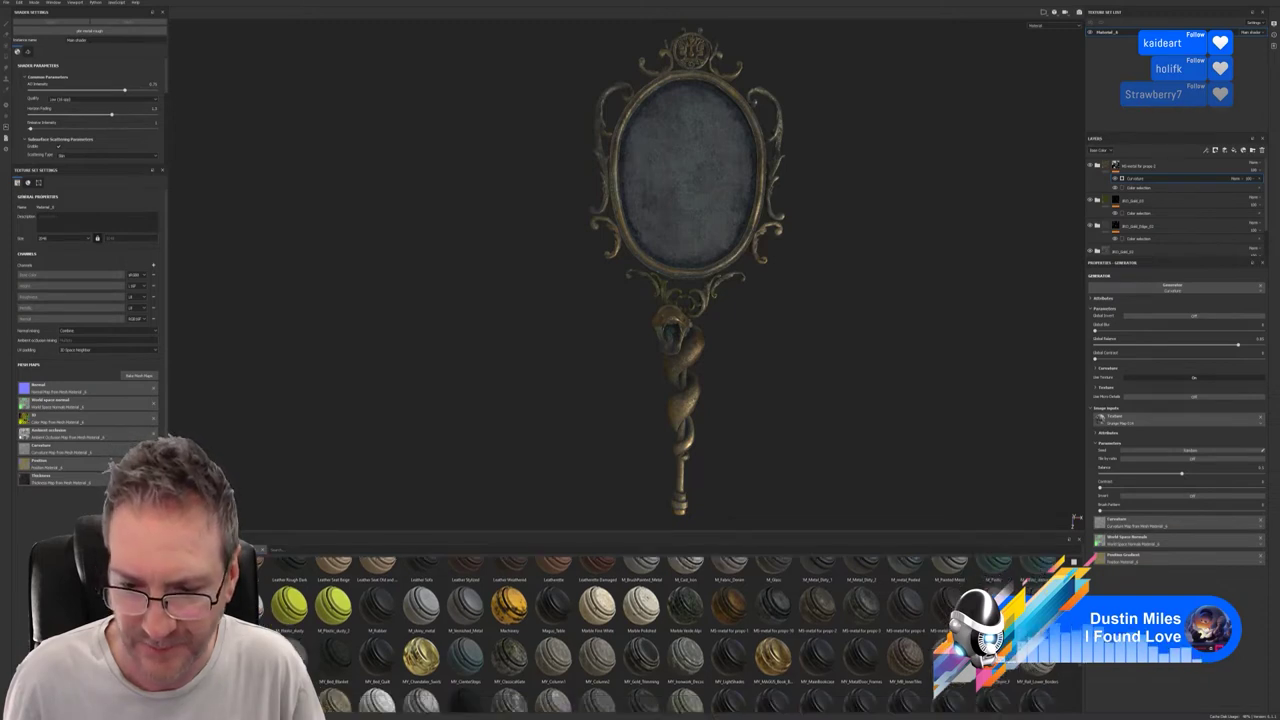
{"action": "scroll", "coordinate": [1076, 671], "scroll_direction": "down", "scroll_amount": 1}
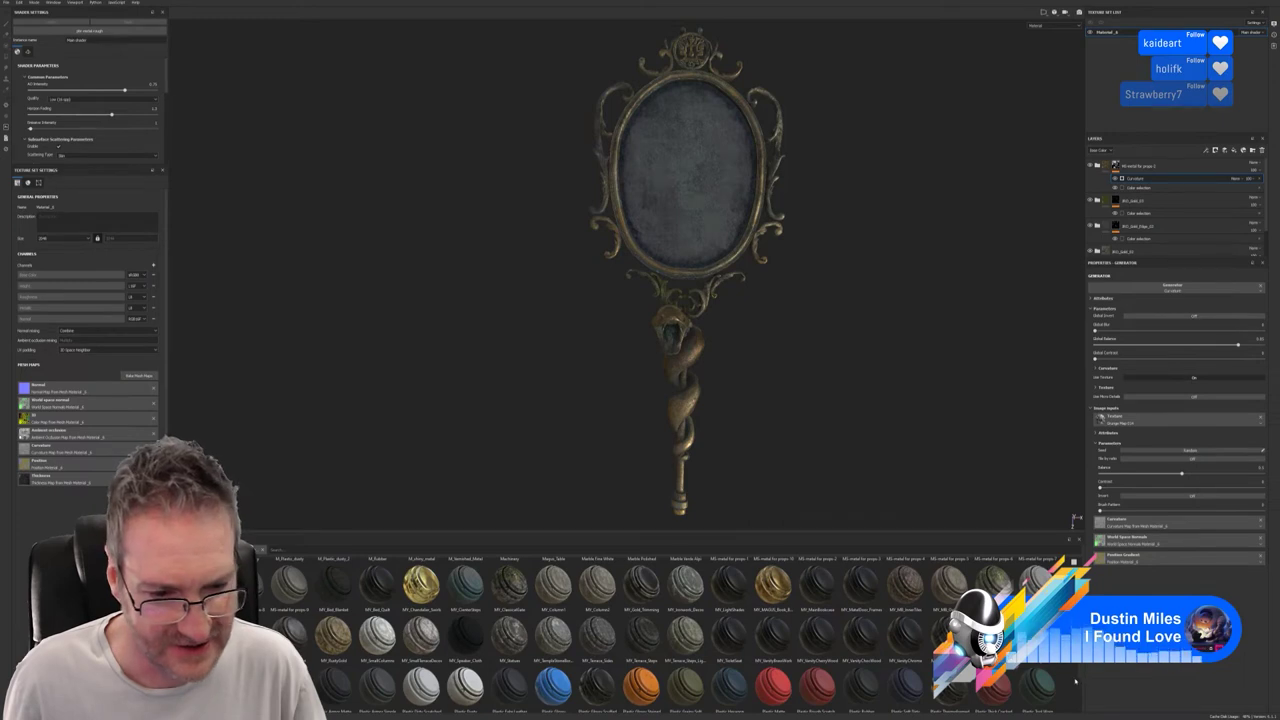
{"action": "scroll", "coordinate": [1078, 684], "scroll_direction": "down", "scroll_amount": 1}
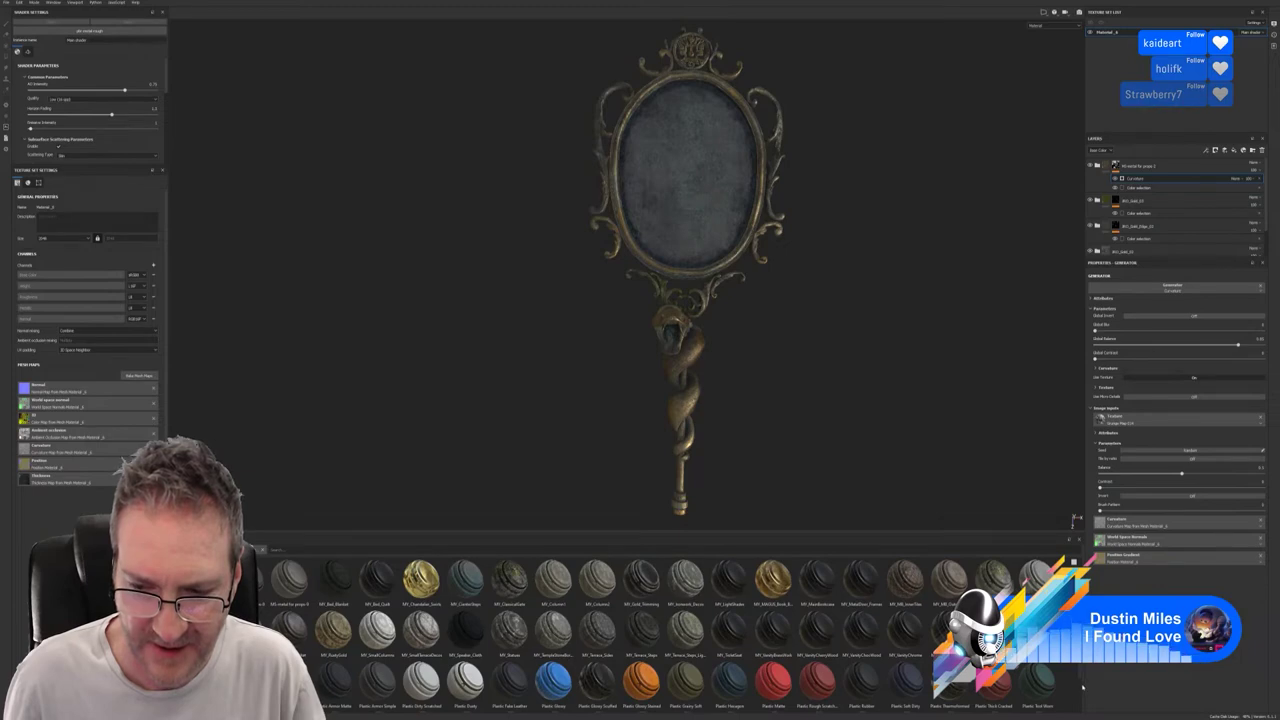
{"action": "scroll", "coordinate": [1081, 672], "scroll_direction": "down", "scroll_amount": 1}
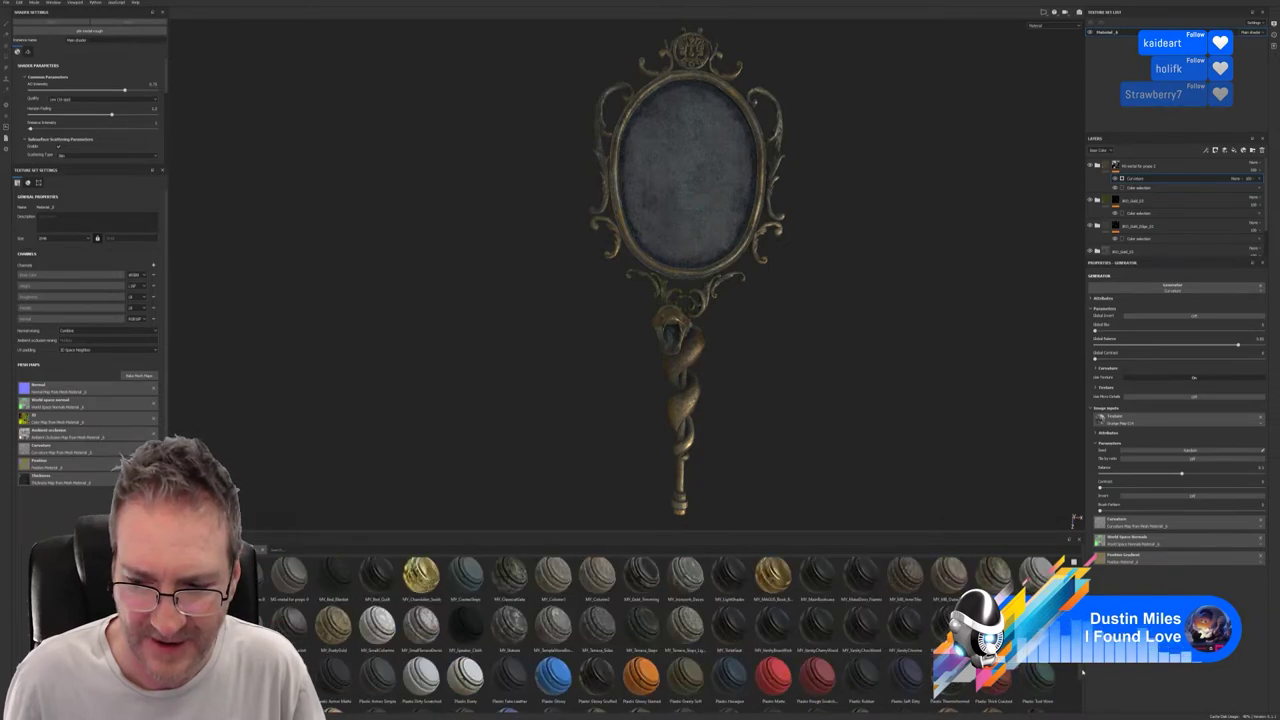
{"action": "scroll", "coordinate": [1081, 672], "scroll_direction": "down", "scroll_amount": 2}
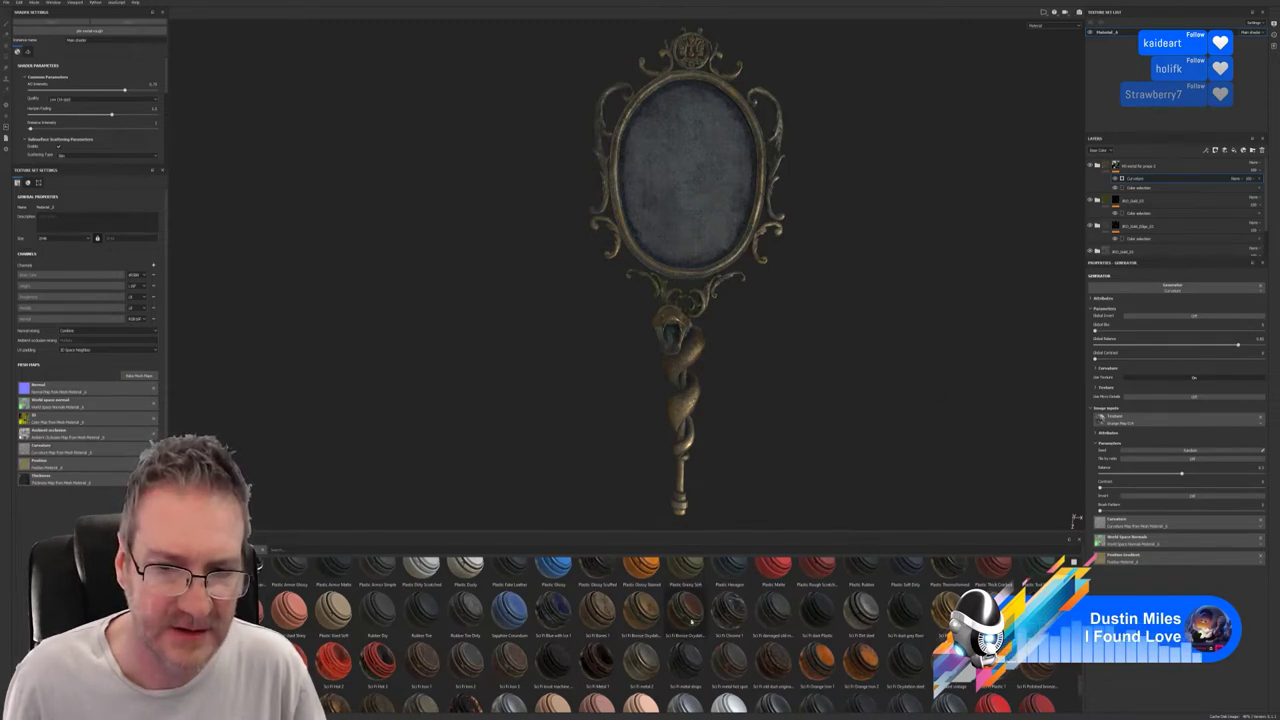
Save the project.
{"action": "left_click", "coordinate": [6, 3]}
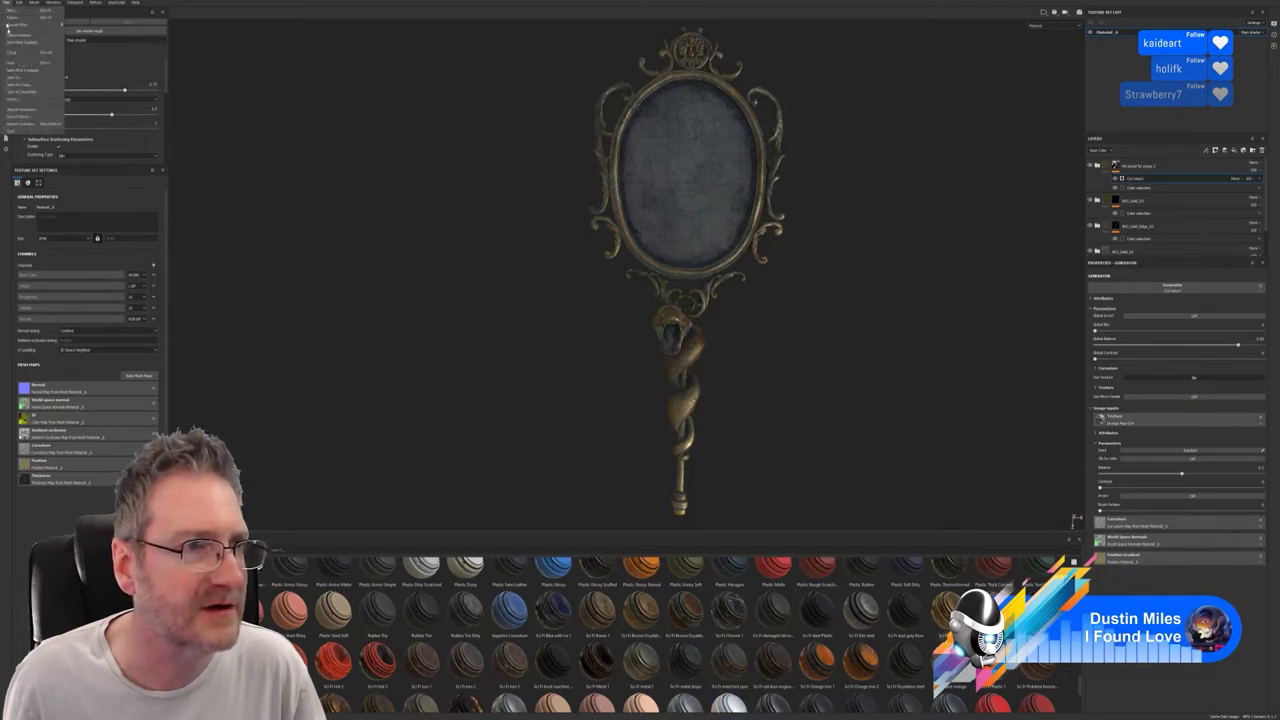
{"action": "left_click", "coordinate": [16, 70]}
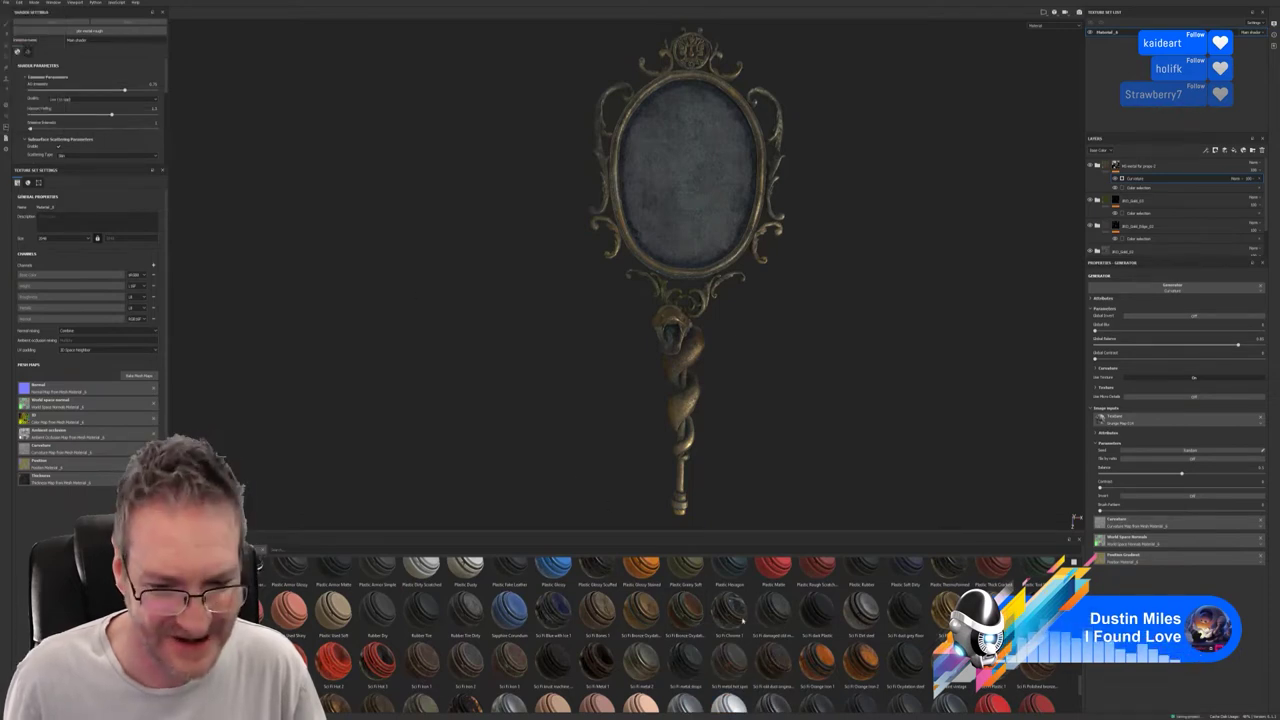
Try the Sci Fi Bronze Oxydation smart material over the whole mirror and delete its folder.
{"action": "left_click_drag", "start_coordinate": [699, 627], "coordinate": [688, 327]}
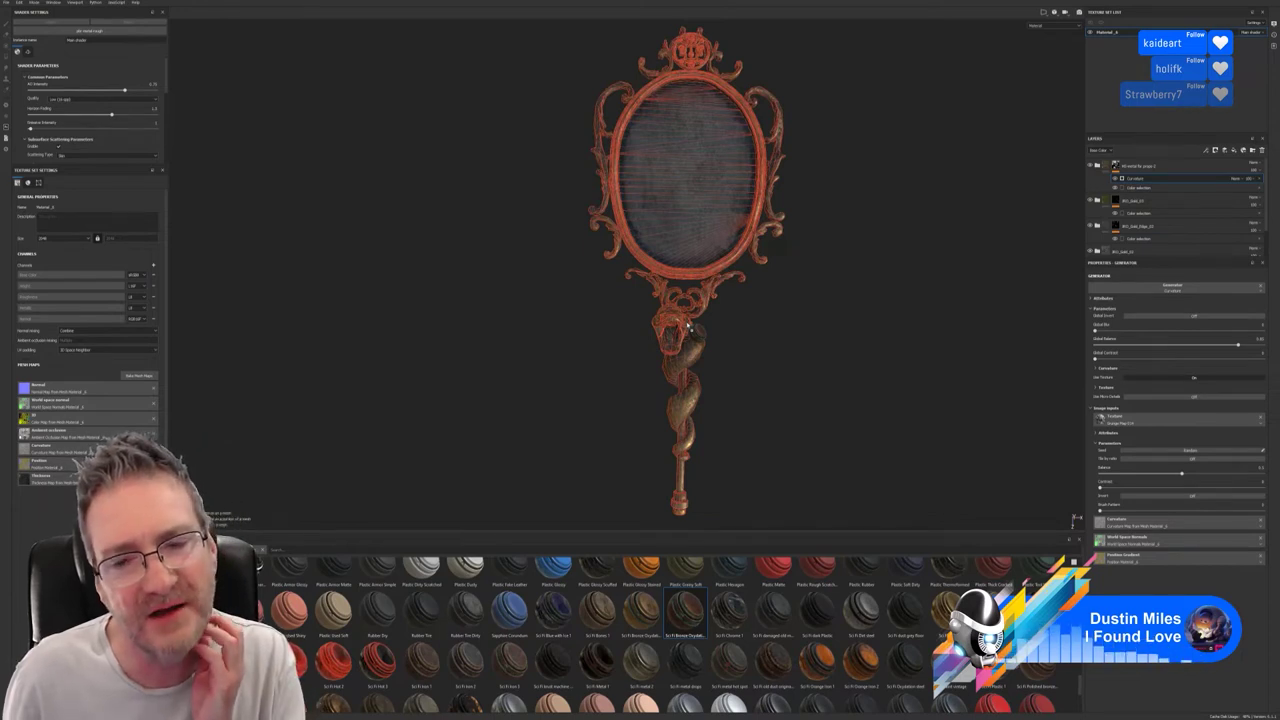
{"action": "mouse_move", "coordinate": [688, 326]}
{"action": "left_mouse_down"}
{"action": "mouse_move", "coordinate": [713, 306]}
{"action": "mouse_move", "coordinate": [667, 328]}
{"action": "left_mouse_up"}
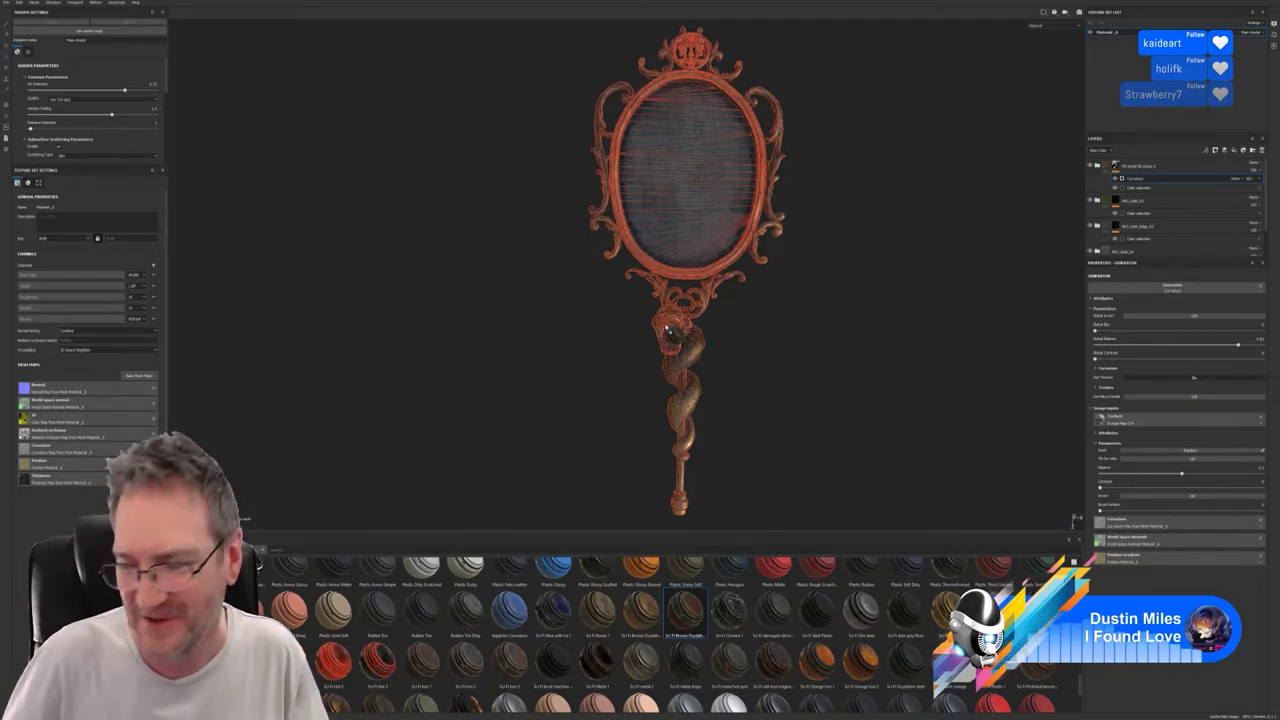
{"action": "left_click_drag", "start_coordinate": [668, 331], "coordinate": [672, 275]}
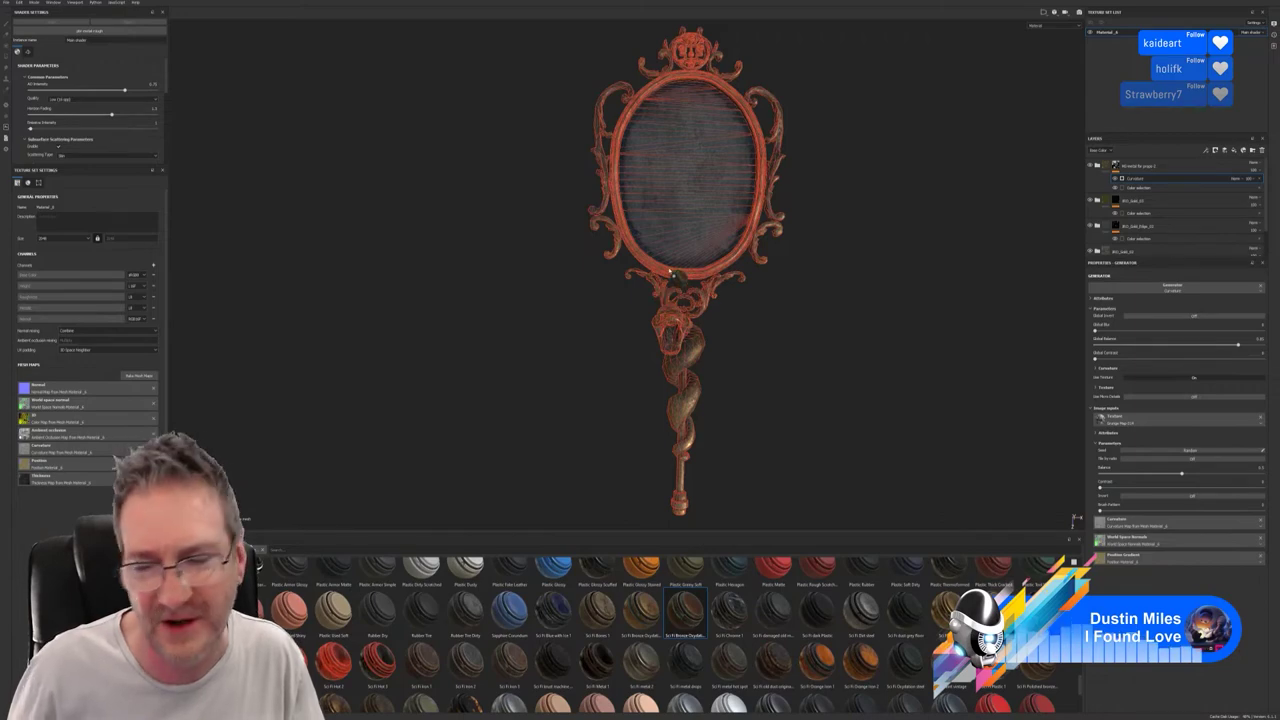
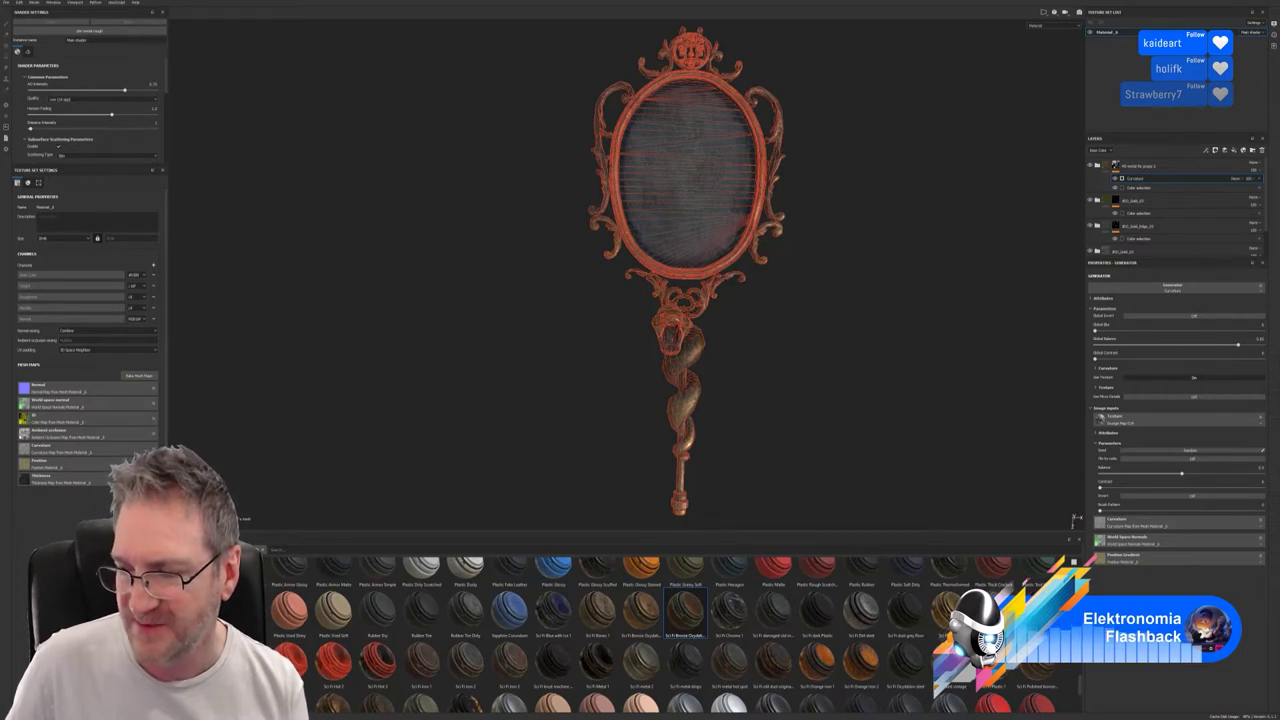
{"action": "left_click_drag", "start_coordinate": [685, 612], "coordinate": [685, 300]}
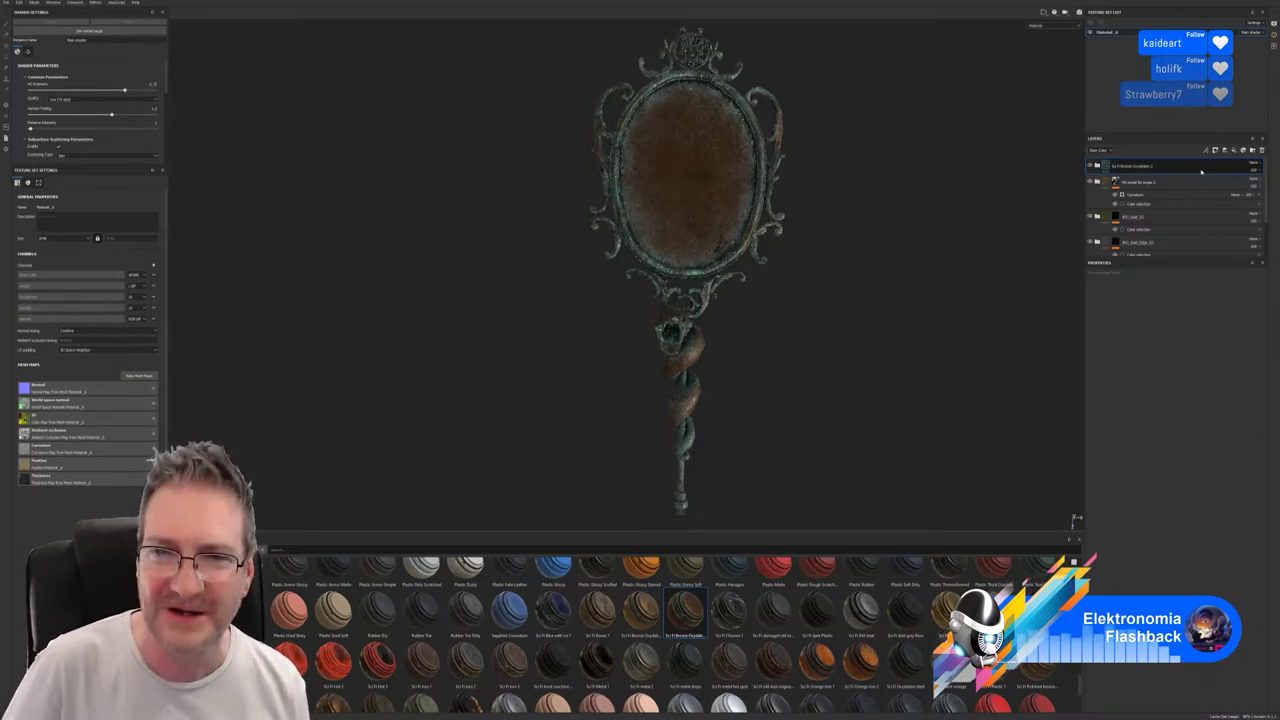
{"action": "key", "text": "Delete"}
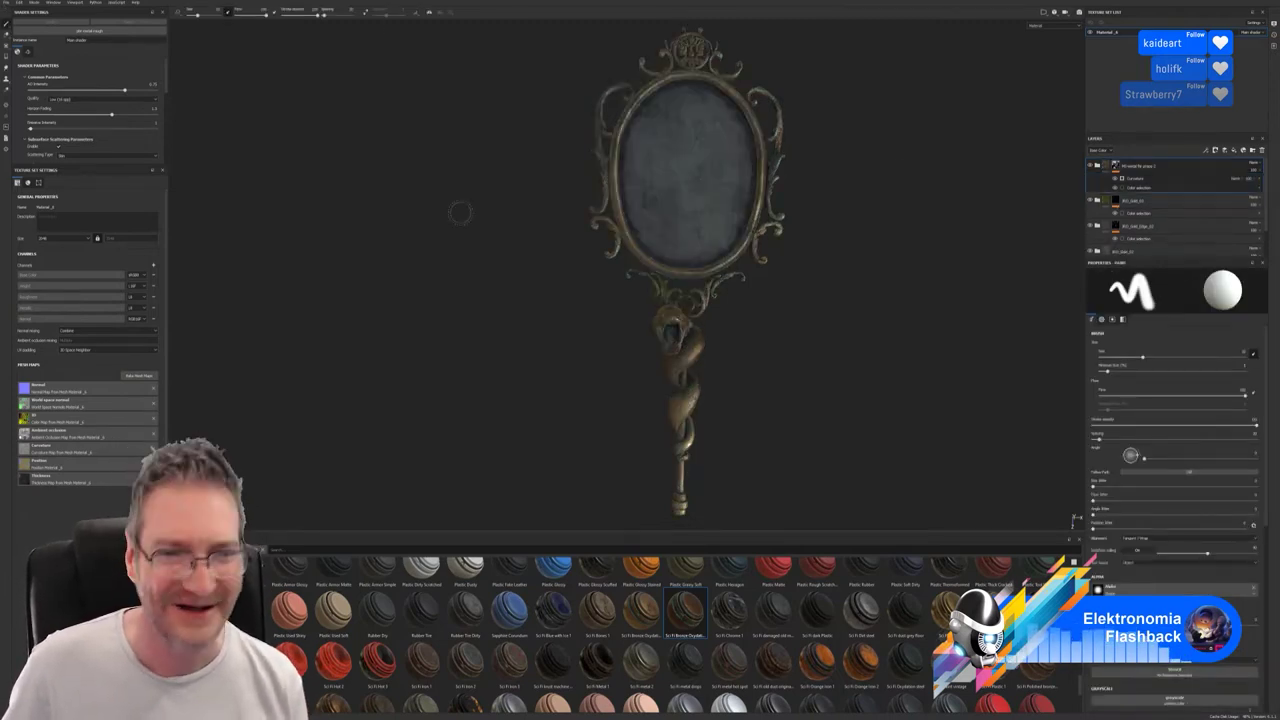
Check the gold and metal finish from several angles and look through the smart materials for further variants.
{"action": "mouse_move", "coordinate": [809, 317]}
{"action": "left_mouse_down", "text": "alt"}
{"action": "mouse_move", "coordinate": [779, 340]}
{"action": "mouse_move", "coordinate": [789, 331]}
{"action": "left_mouse_up", "text": "alt"}
{"action": "middle_click_drag", "start_coordinate": [771, 294], "coordinate": [765, 327], "text": "alt"}
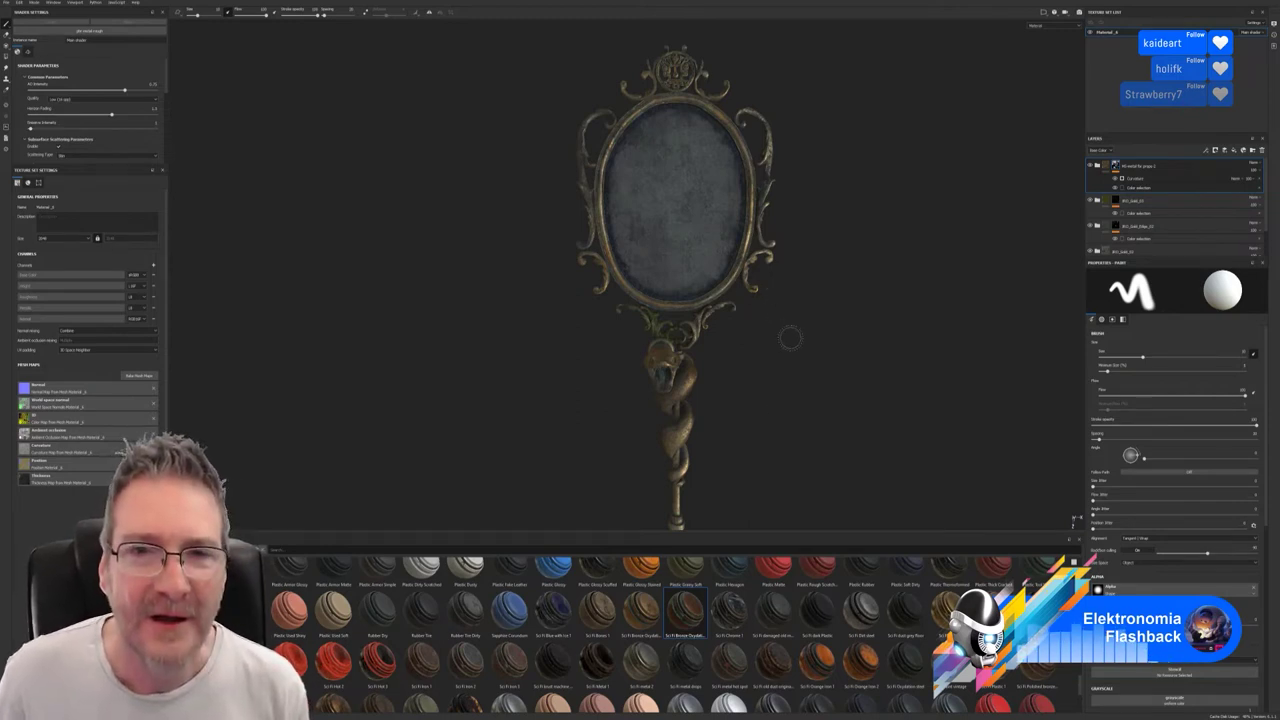
{"action": "left_click_drag", "start_coordinate": [789, 337], "coordinate": [715, 335], "text": "alt"}
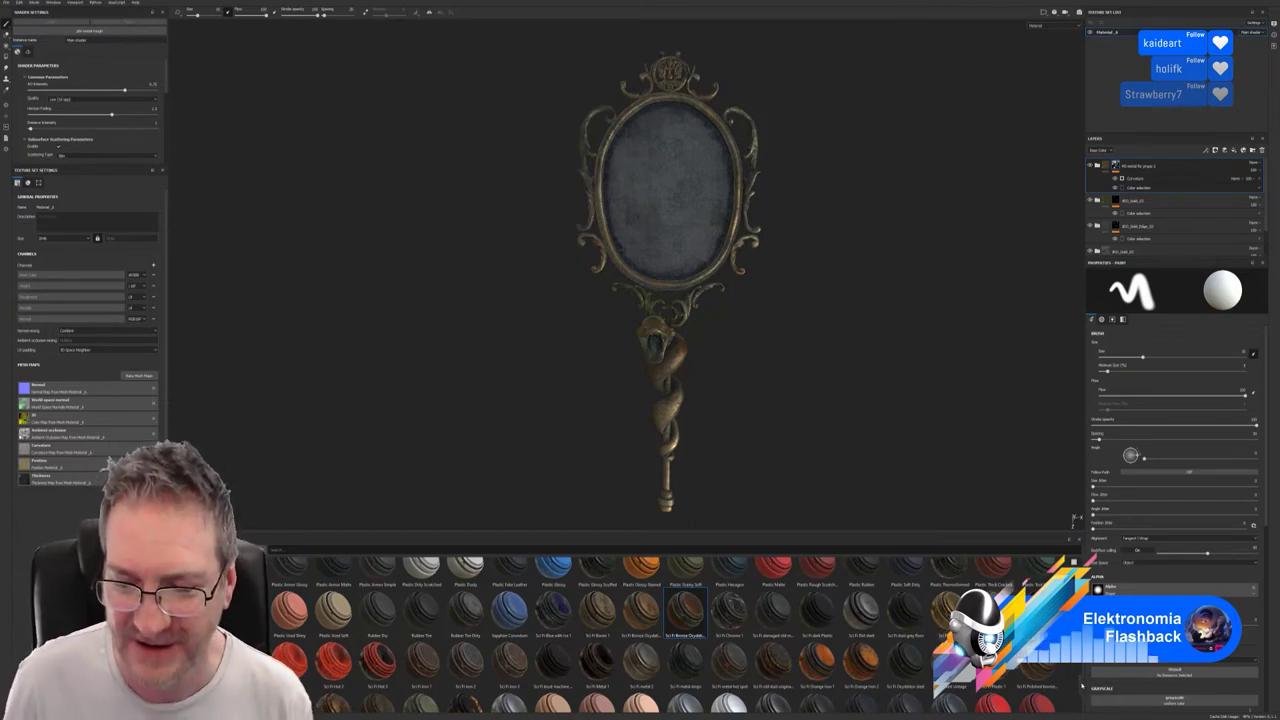
{"action": "scroll", "coordinate": [1070, 640], "scroll_direction": "up", "scroll_amount": 10}
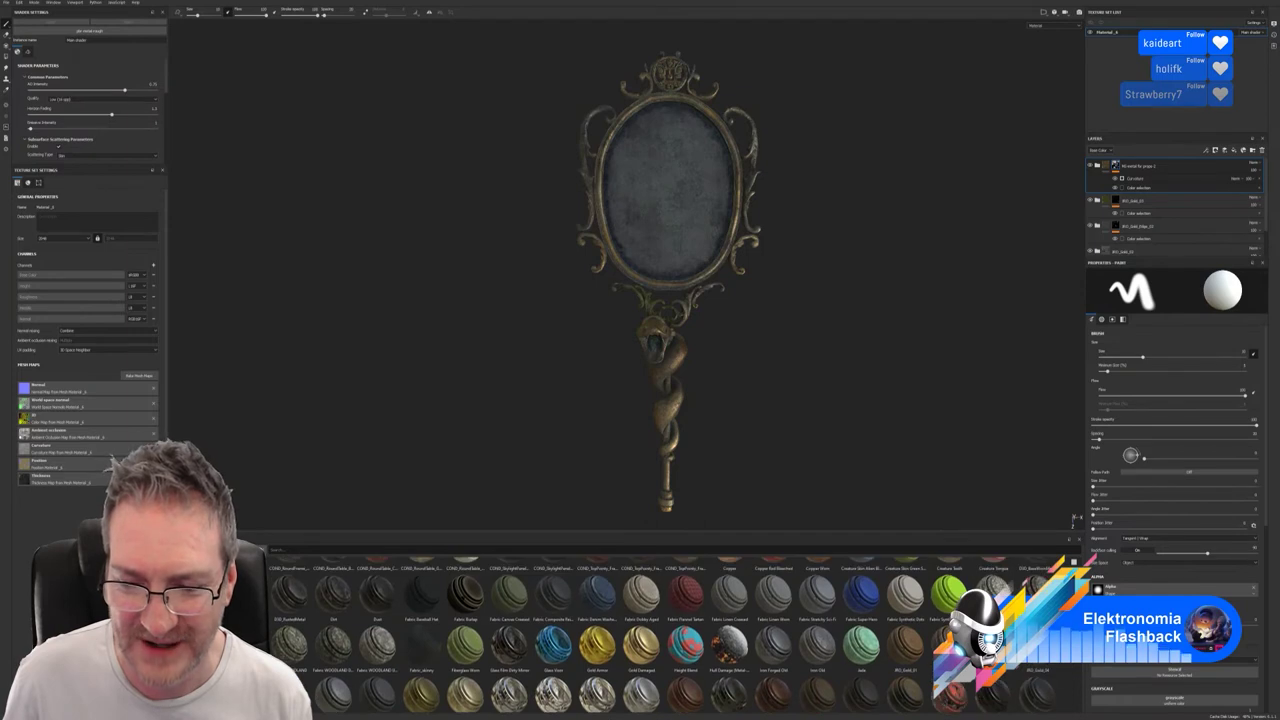
{"action": "scroll", "coordinate": [672, 635], "scroll_direction": "down", "scroll_amount": 1}
{"action": "scroll", "coordinate": [672, 635], "scroll_direction": "up", "scroll_amount": 6}
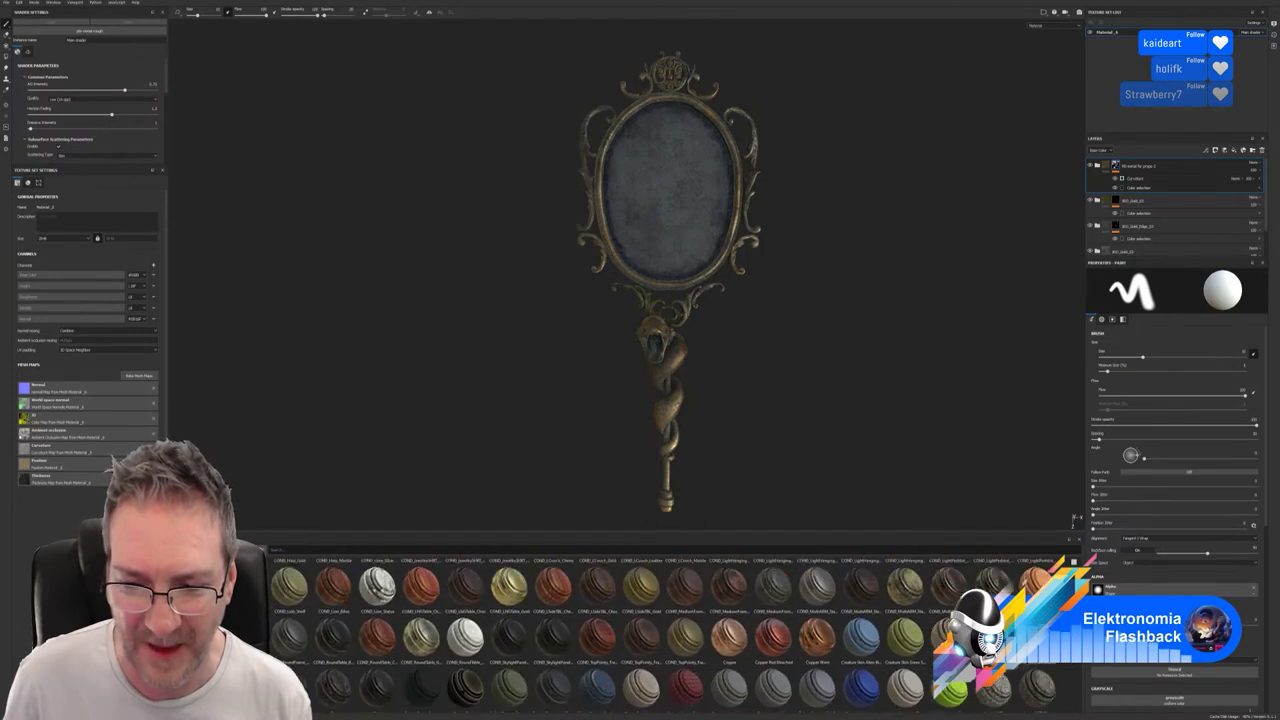
{"action": "scroll", "coordinate": [672, 635], "scroll_direction": "up", "scroll_amount": 2}
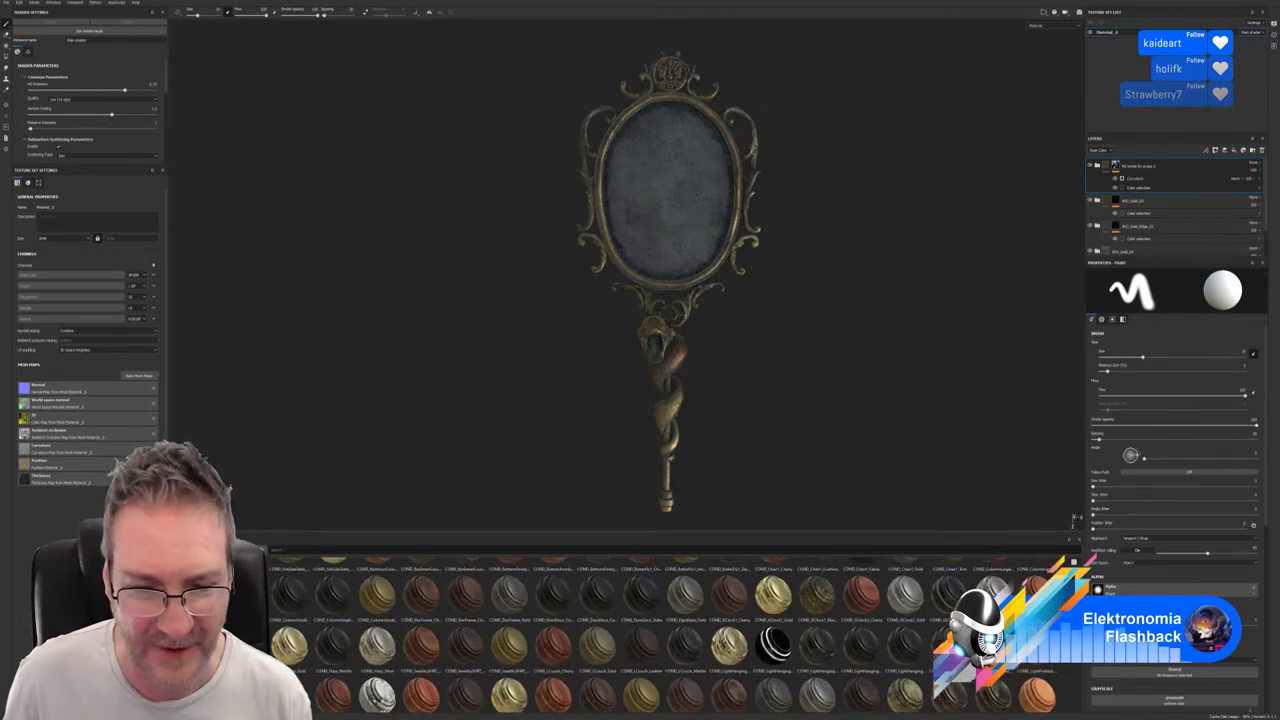
{"action": "scroll", "coordinate": [672, 635], "scroll_direction": "down", "scroll_amount": 2}
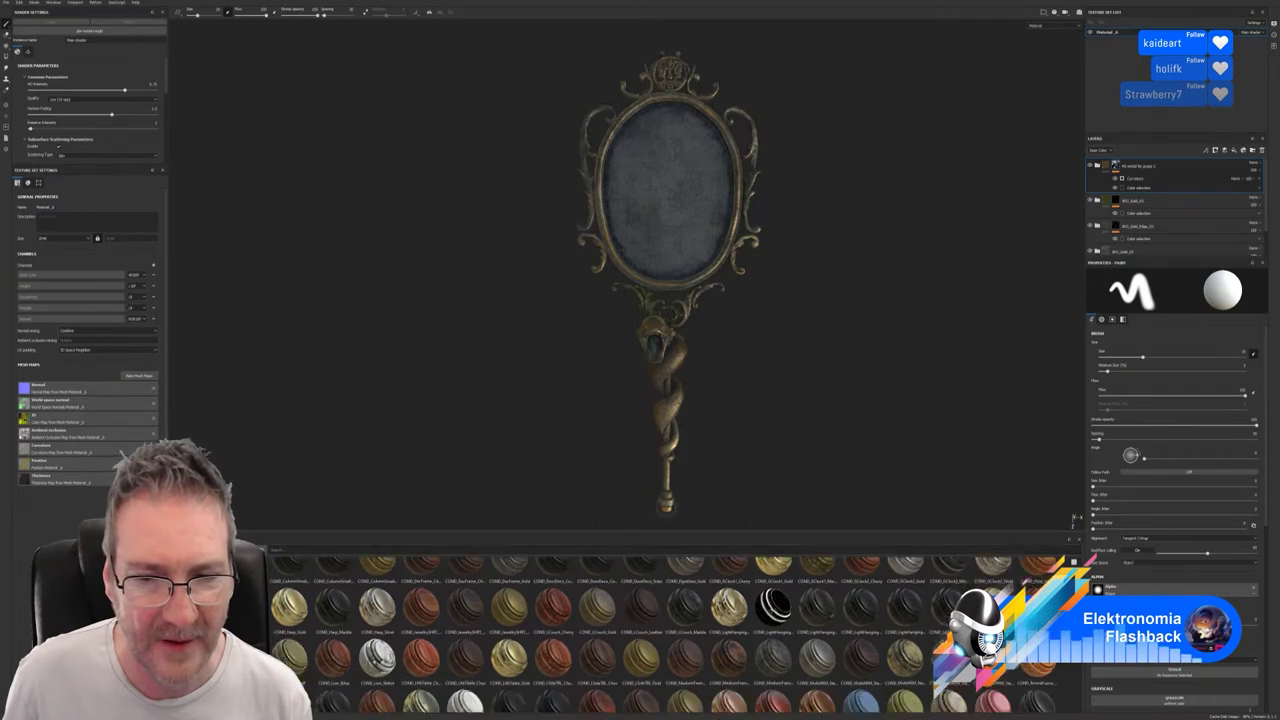
{"action": "left_click_drag", "start_coordinate": [749, 460], "coordinate": [723, 369], "text": "alt"}
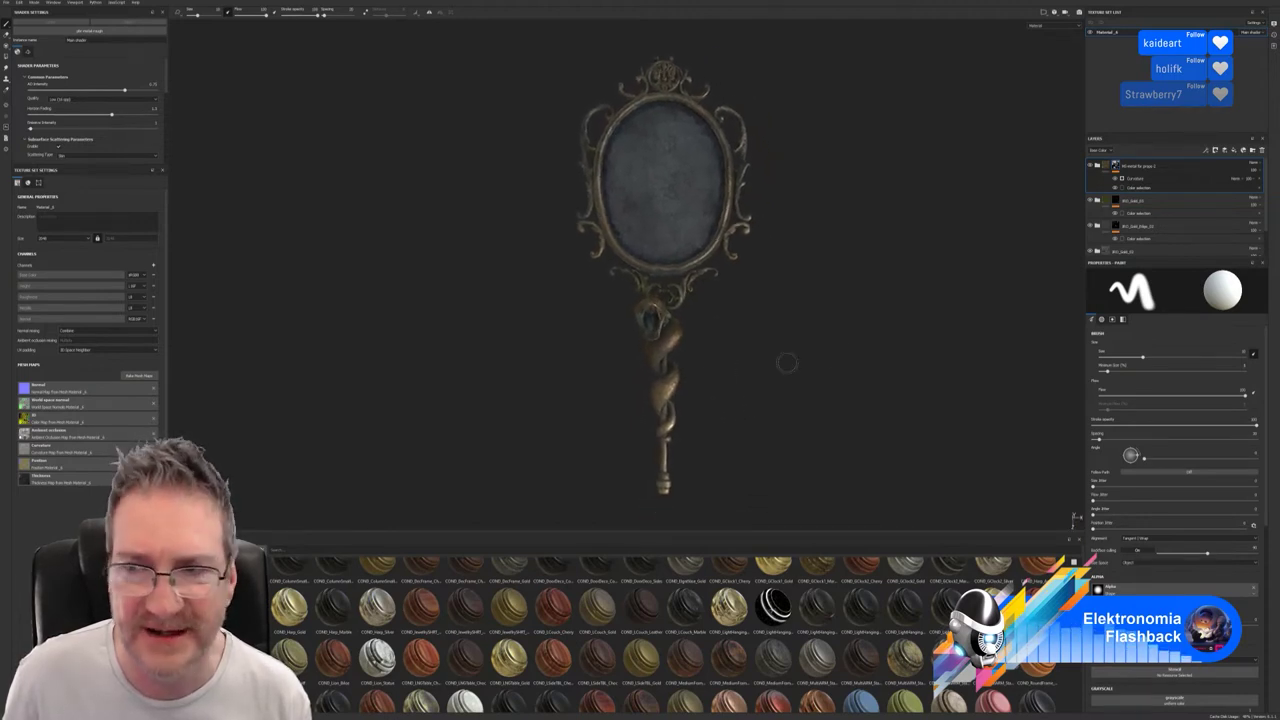
Add the handle rod's blue ID color to the color selection masking the chocolate couch material folder.
{"action": "scroll", "coordinate": [1190, 238], "scroll_direction": "down", "scroll_amount": 2}
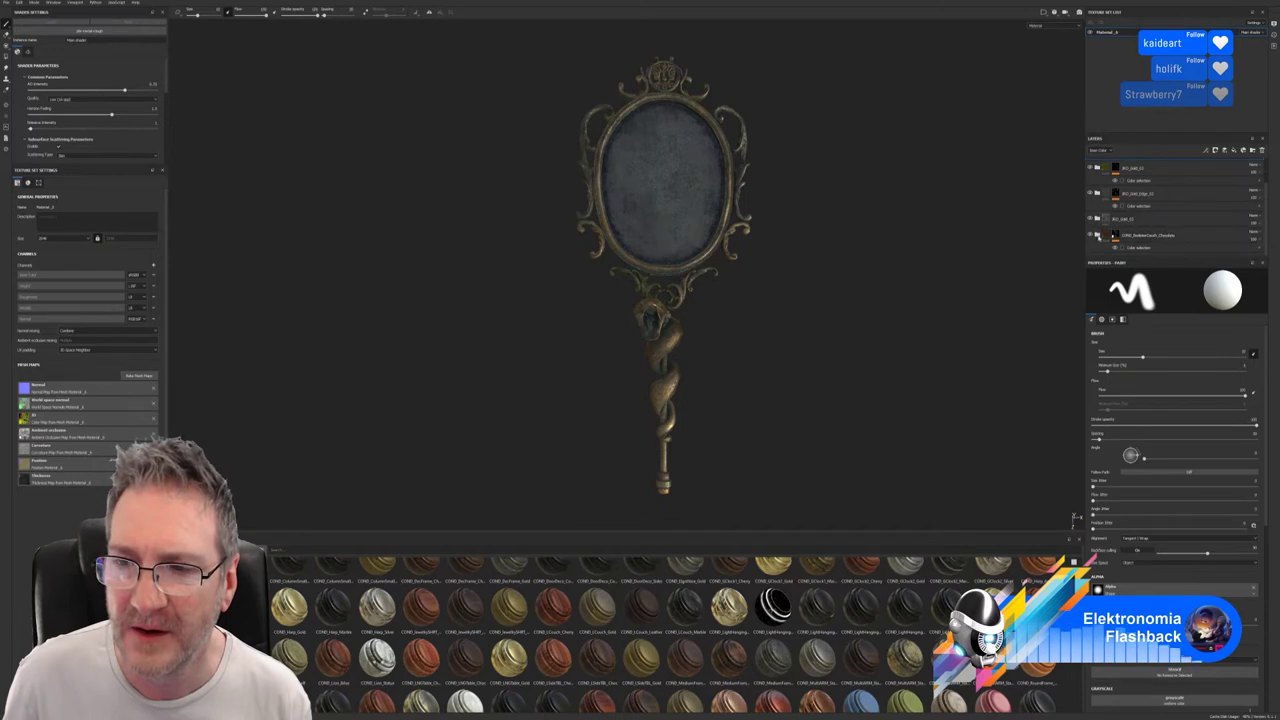
{"action": "left_click", "coordinate": [1138, 247]}
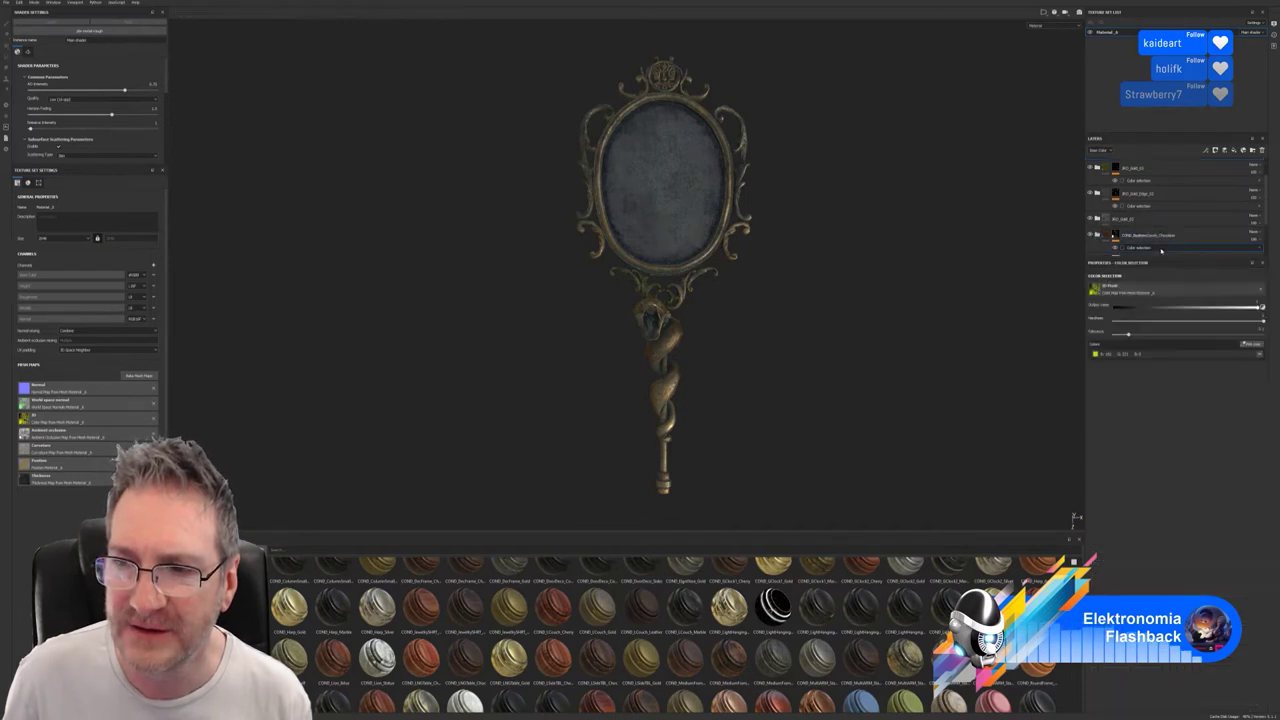
{"action": "left_click", "coordinate": [1250, 344]}
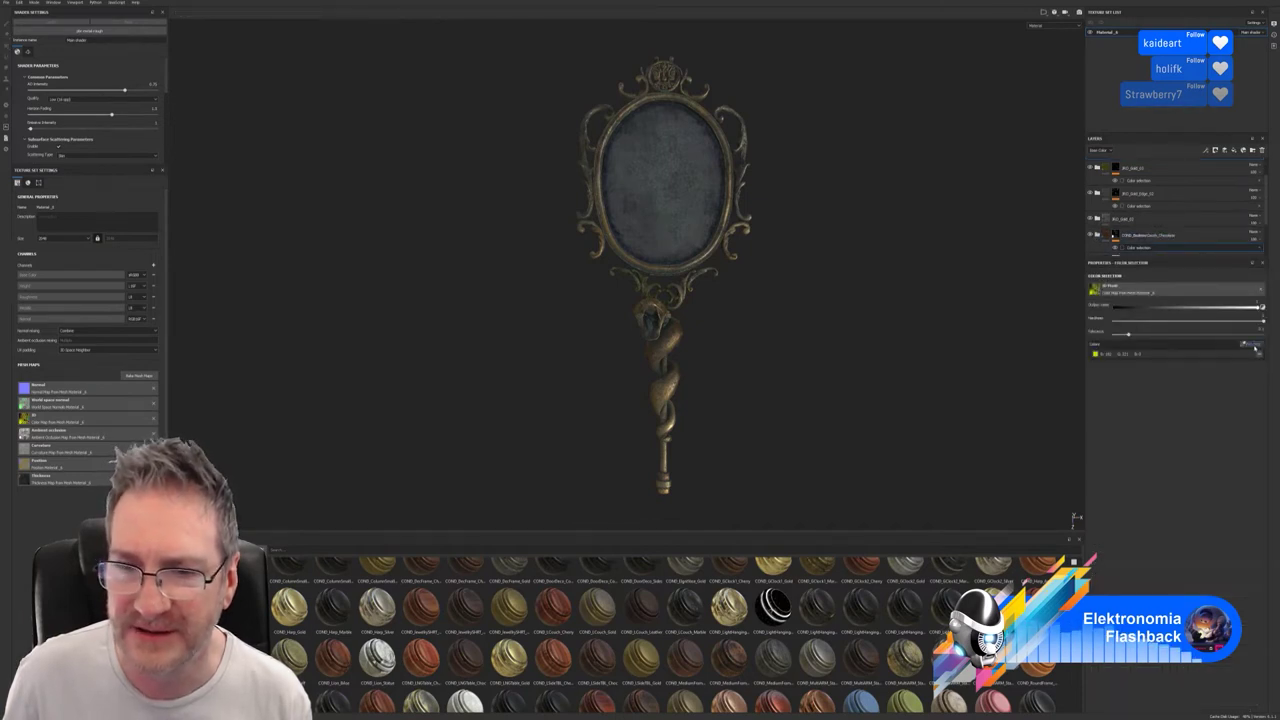
{"action": "left_click", "coordinate": [669, 449]}
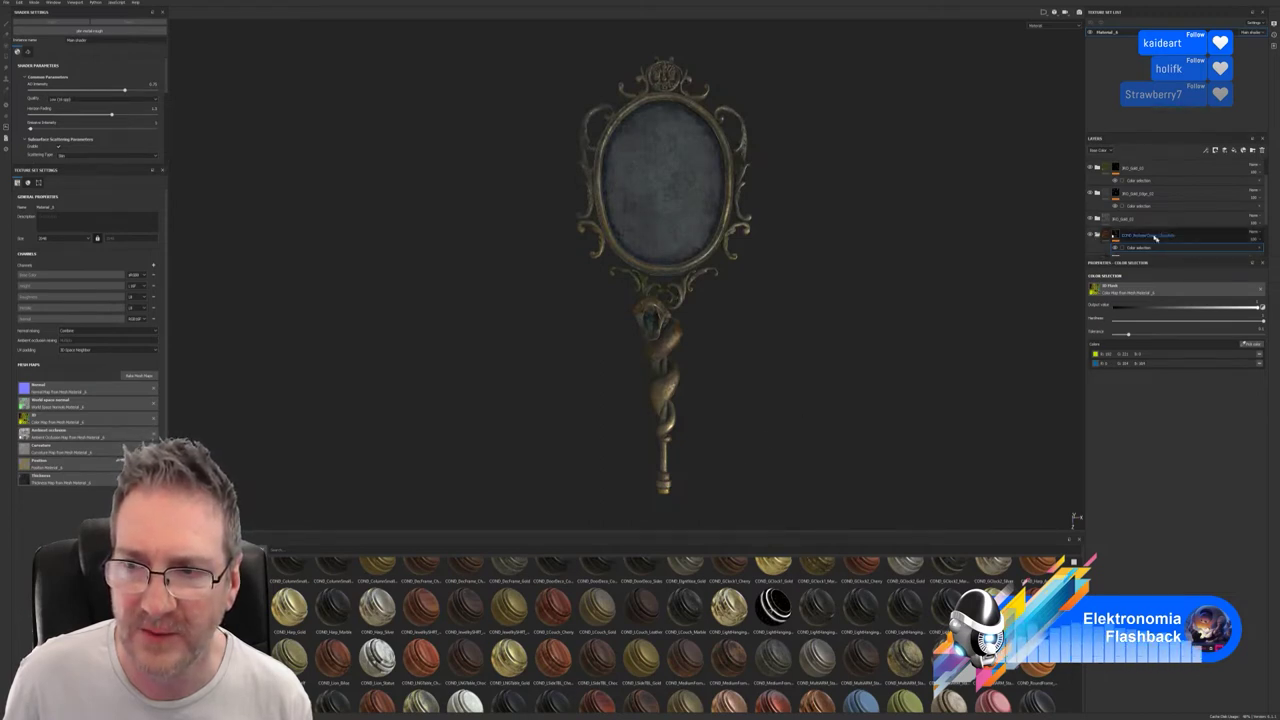
Move the chocolate couch material folder to the top of the layer stack.
{"action": "left_click_drag", "start_coordinate": [1146, 240], "coordinate": [1149, 161]}
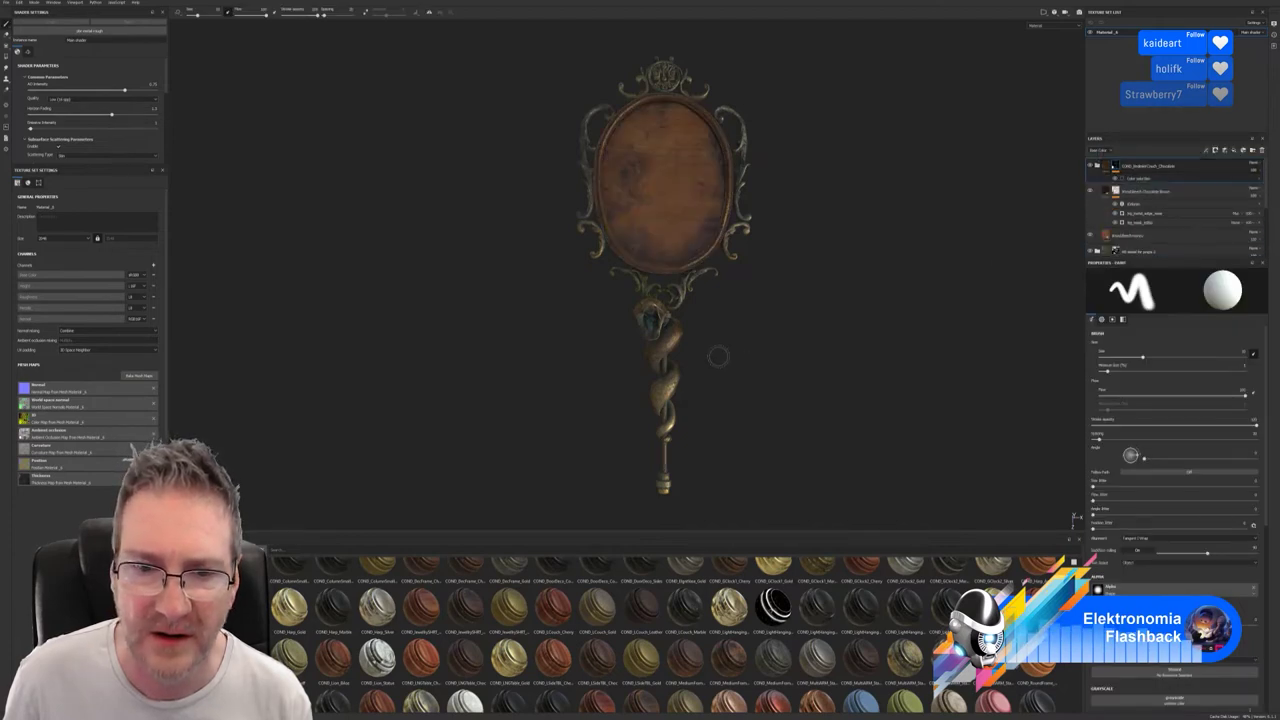
{"action": "left_click_drag", "start_coordinate": [717, 357], "coordinate": [728, 375], "text": "alt"}
{"action": "middle_click_drag", "start_coordinate": [718, 290], "coordinate": [729, 304], "text": "alt"}
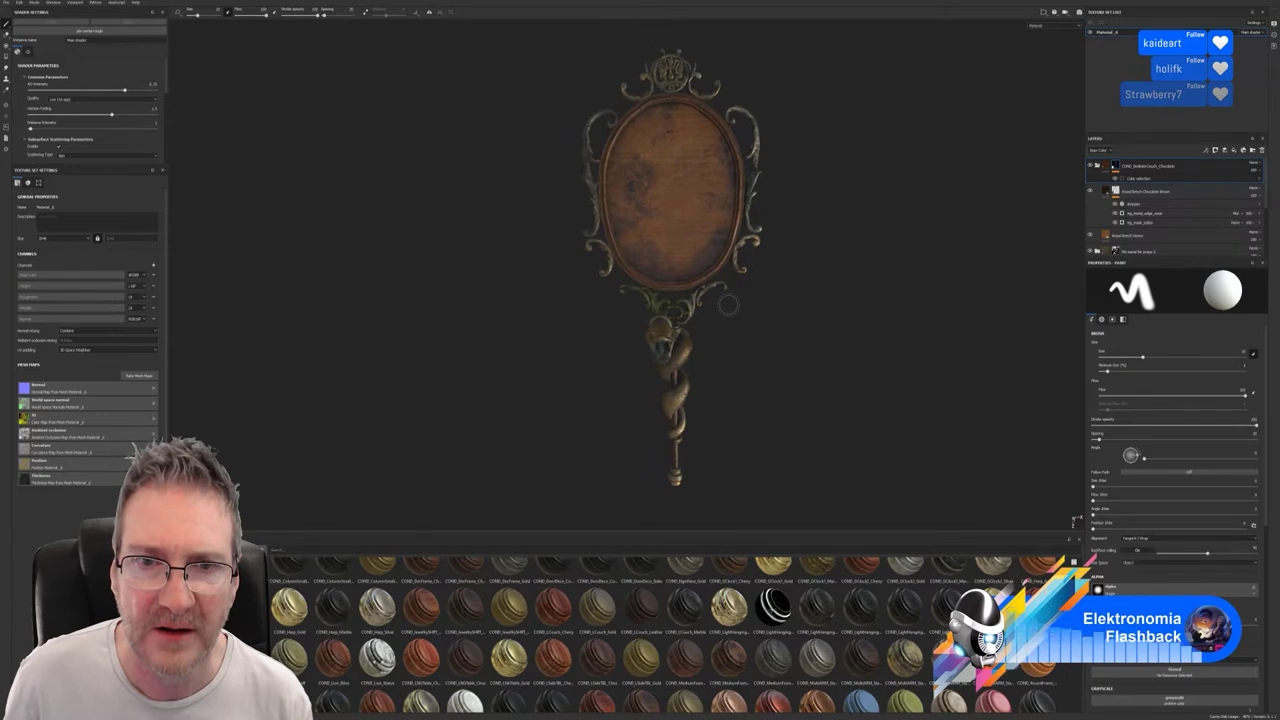
{"action": "left_click_drag", "start_coordinate": [729, 304], "coordinate": [834, 306], "text": "alt"}
Toggle the chocolate couch material folder's visibility to compare the mirror panel and handle with and without it.
{"action": "left_click", "coordinate": [1090, 166]}
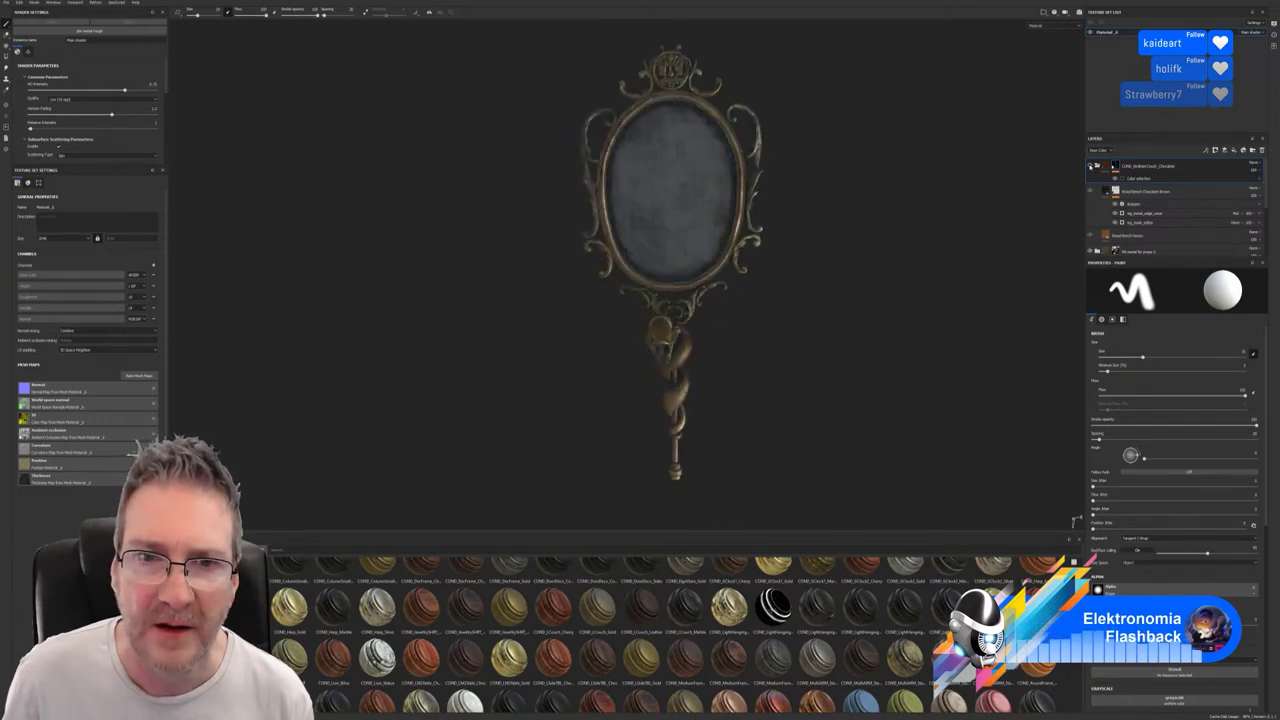
{"action": "left_click", "coordinate": [1090, 166]}
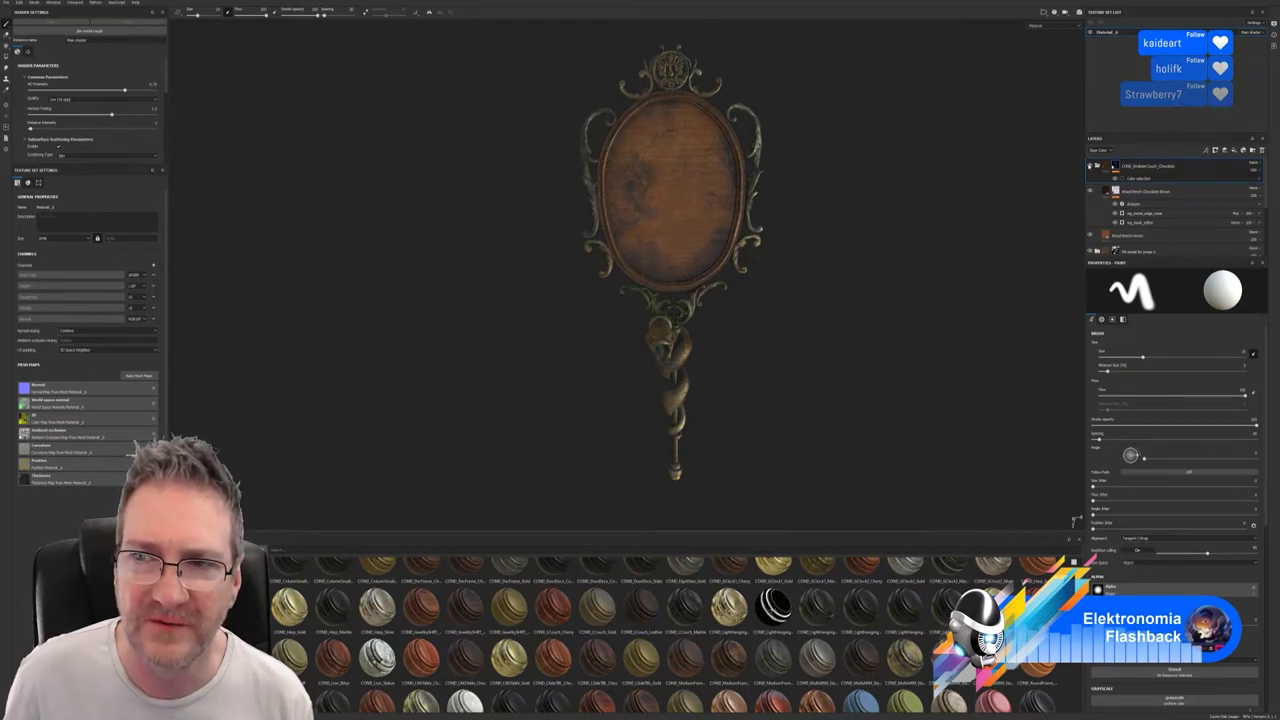
{"action": "left_click", "coordinate": [1090, 166]}
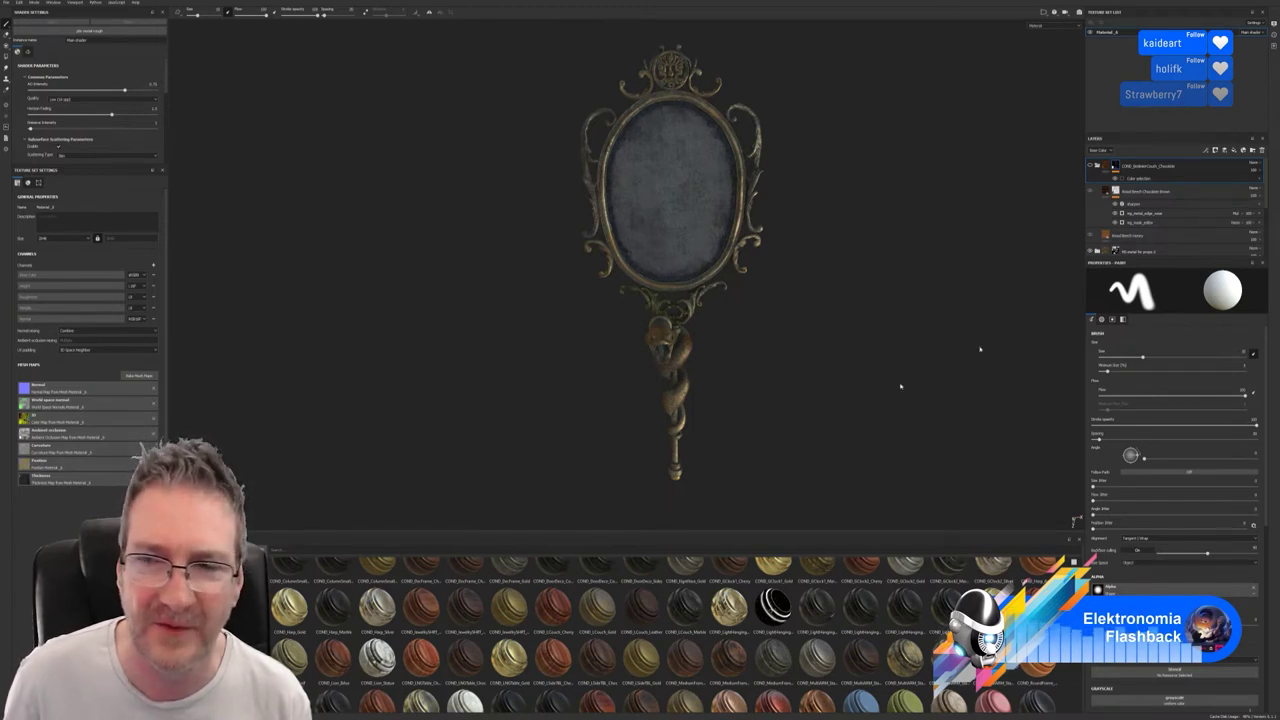
{"action": "left_click", "coordinate": [1091, 165]}
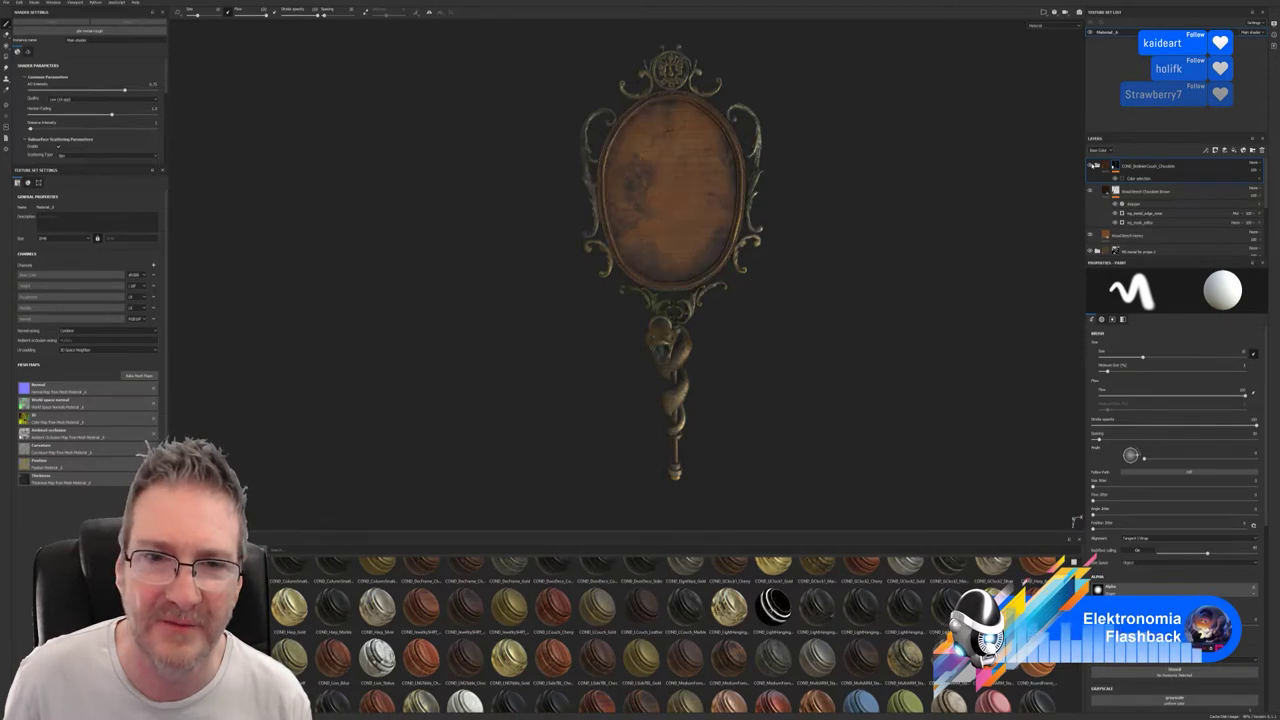
{"action": "left_click", "coordinate": [1091, 165]}
{"action": "left_click", "coordinate": [1091, 165]}
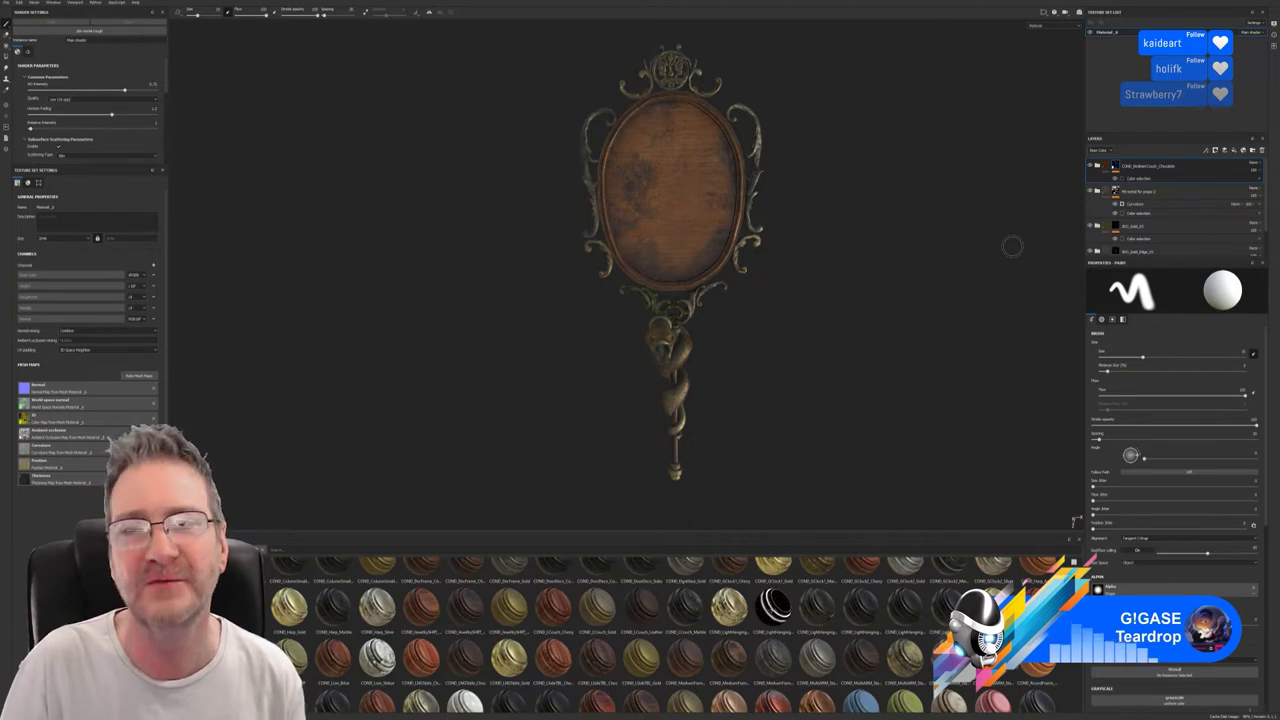
{"action": "left_click", "coordinate": [1091, 166]}
{"action": "left_click", "coordinate": [1091, 166]}
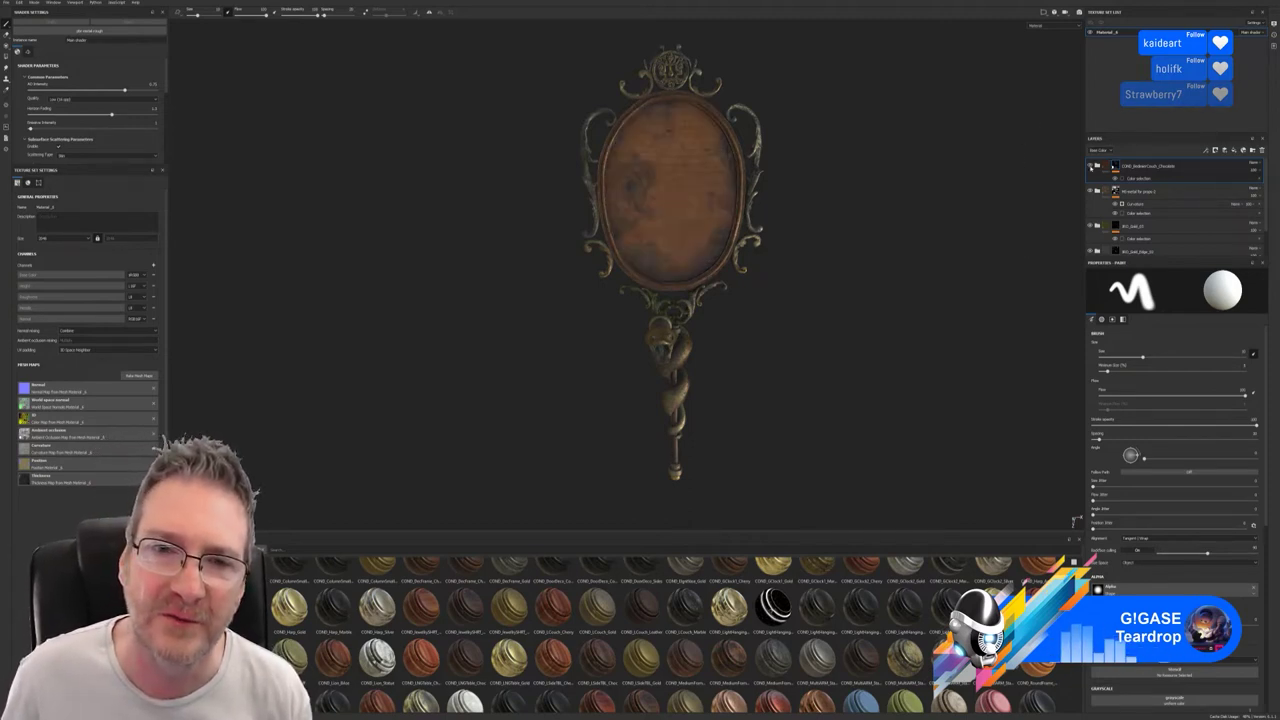
{"action": "left_click", "coordinate": [1091, 166]}
{"action": "left_click", "coordinate": [1091, 166]}
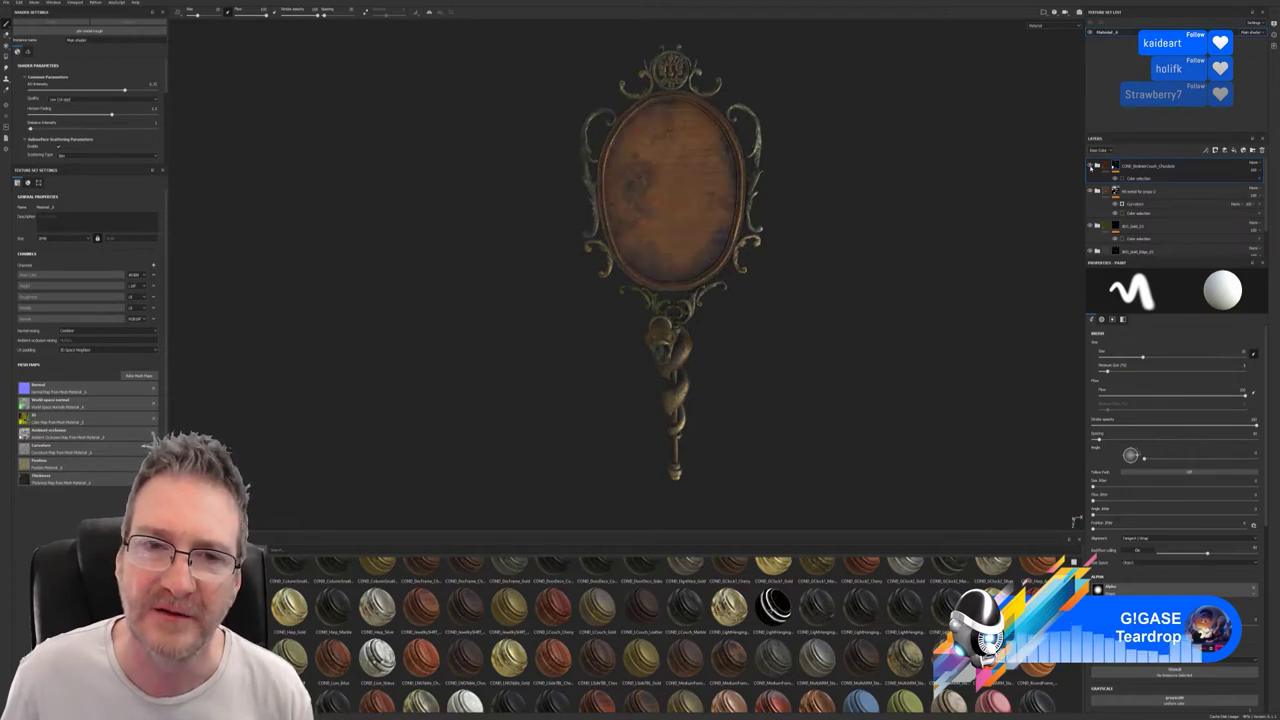
{"action": "left_click", "coordinate": [1091, 166]}
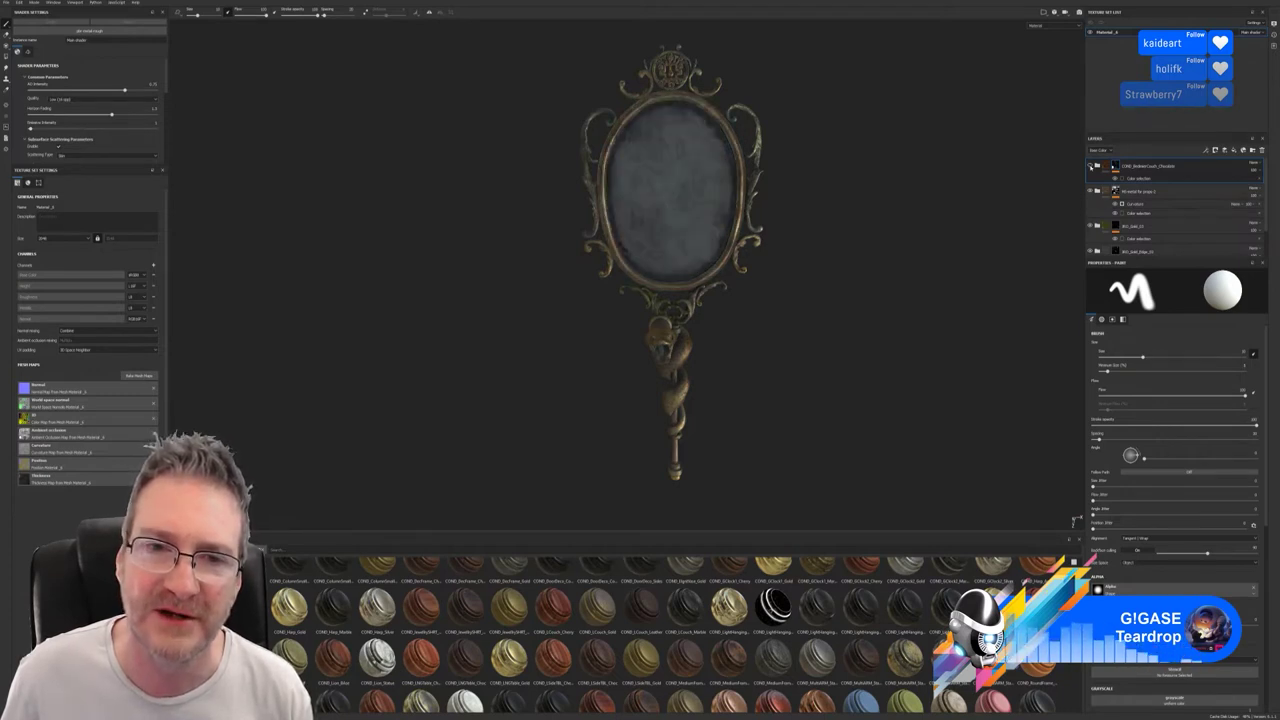
{"action": "left_click", "coordinate": [1091, 166]}
{"action": "left_click", "coordinate": [1091, 166]}
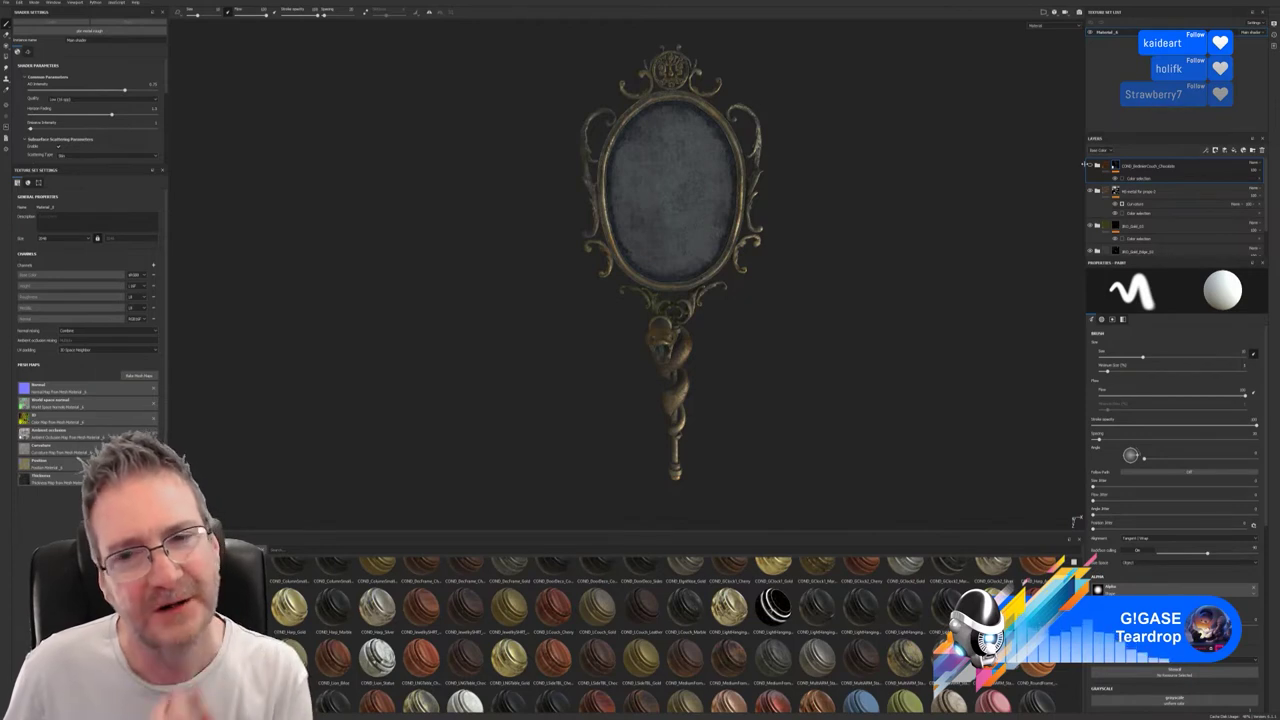
{"action": "left_click", "coordinate": [1092, 167]}
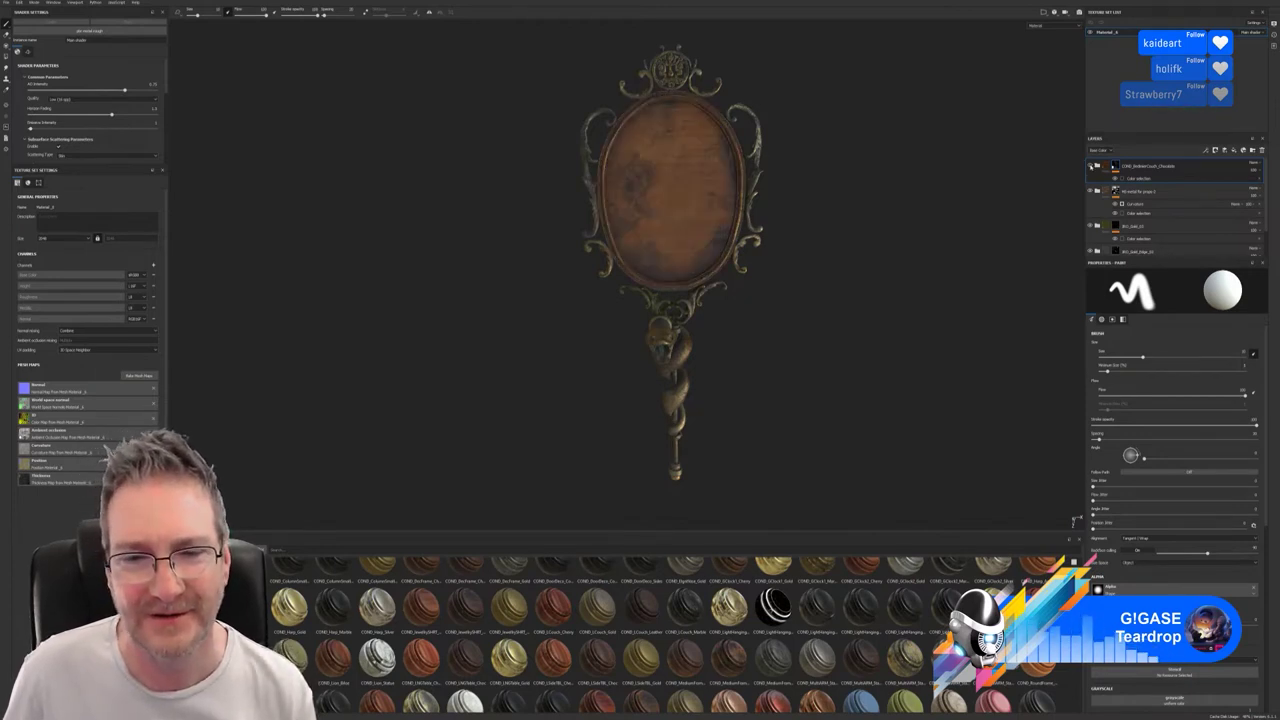
{"action": "left_click", "coordinate": [1092, 167]}
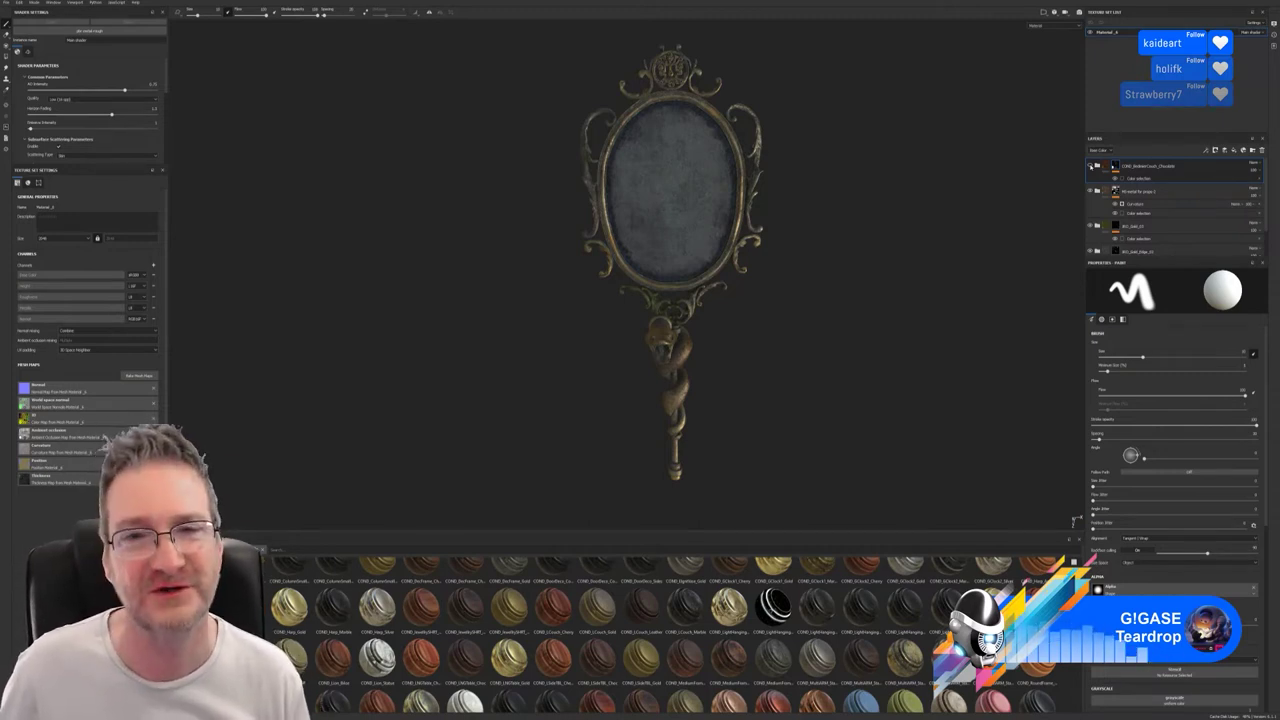
Remove the mirror panel's yellow-green ID color from the chocolate couch folder's color selection and make the folder visible again.
{"action": "left_click", "coordinate": [1147, 179]}
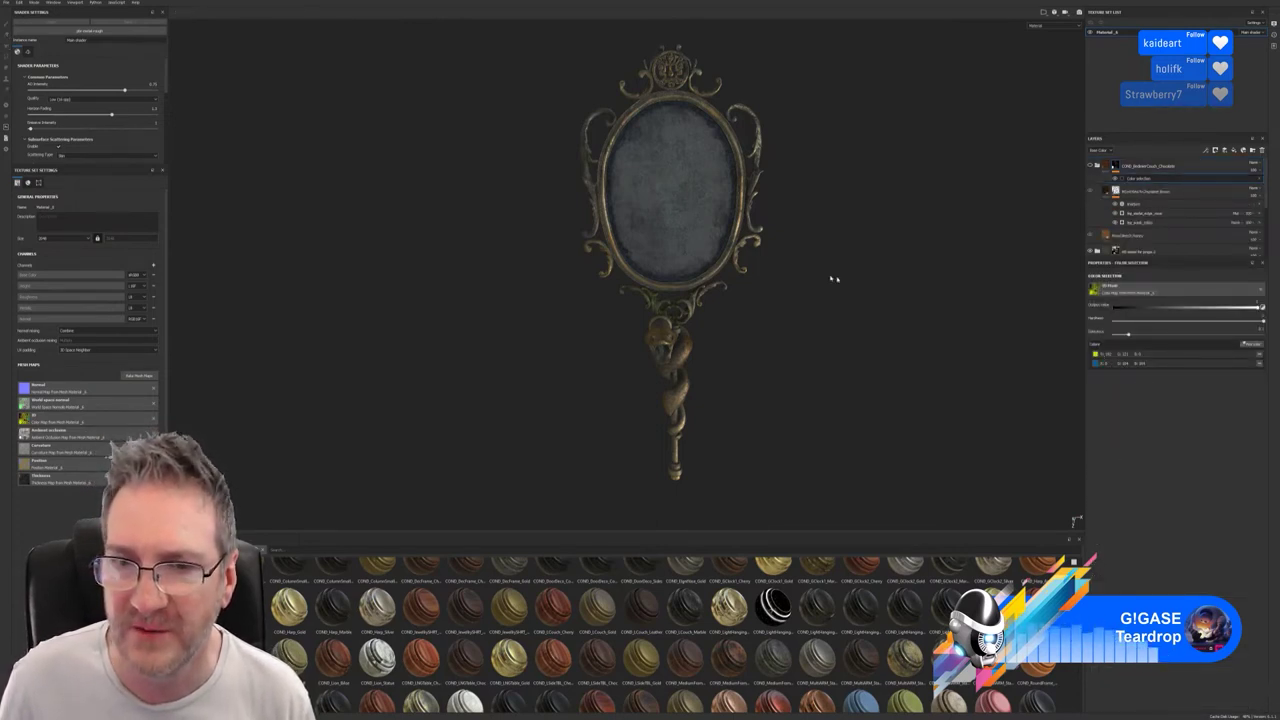
{"action": "left_click", "coordinate": [1258, 355]}
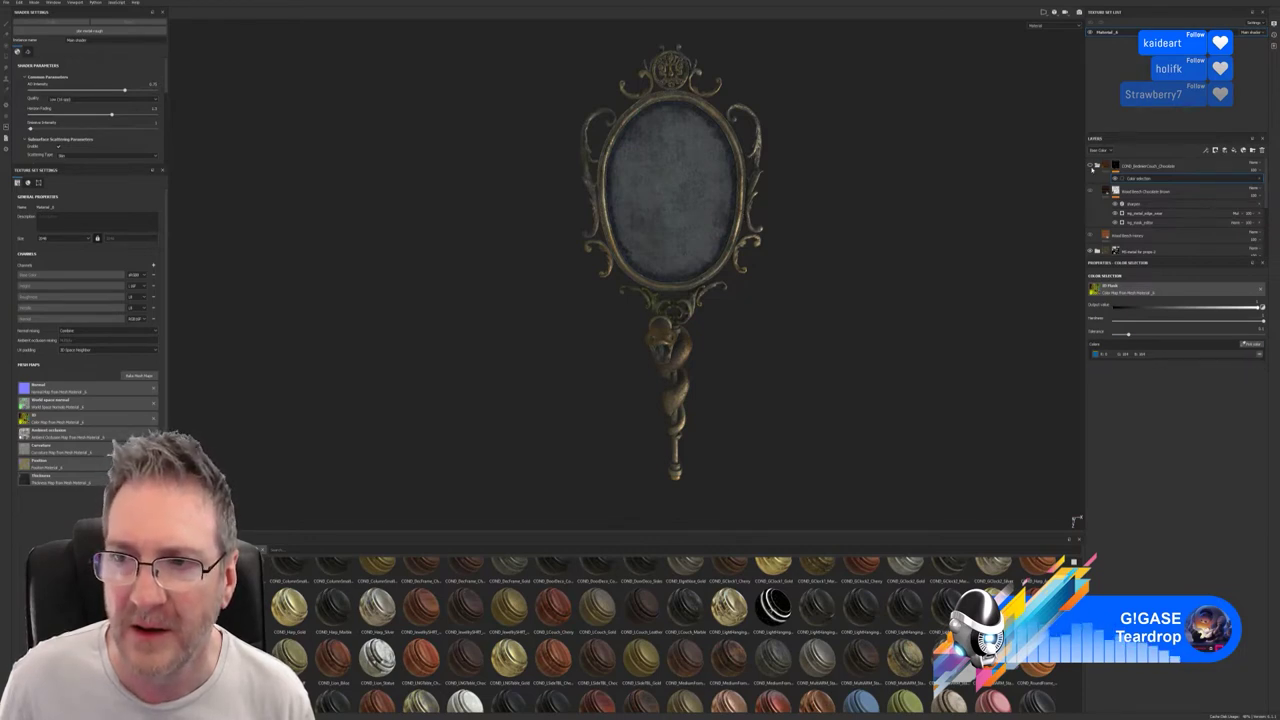
Examine the chocolate couch material on the handle rod and the snake around it up close and from several angles.
{"action": "scroll", "coordinate": [789, 429], "scroll_direction": "up", "scroll_amount": 5}
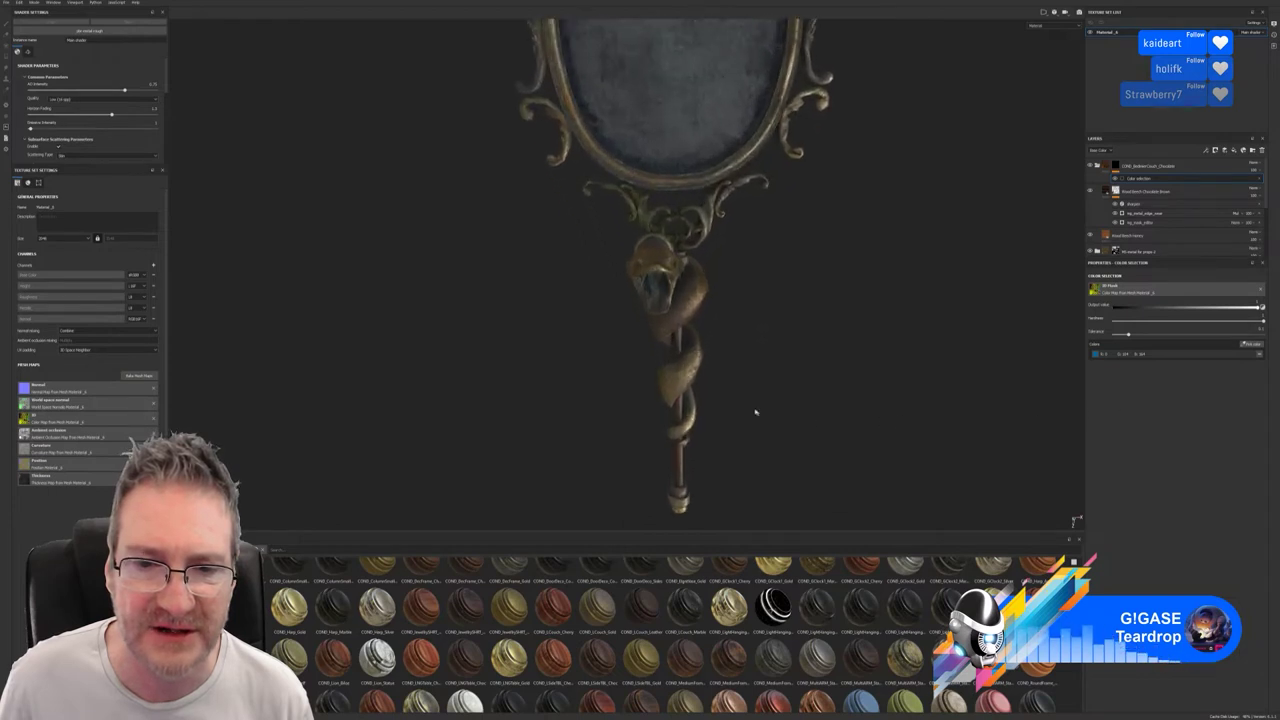
{"action": "left_click_drag", "start_coordinate": [734, 366], "coordinate": [714, 478], "text": "alt"}
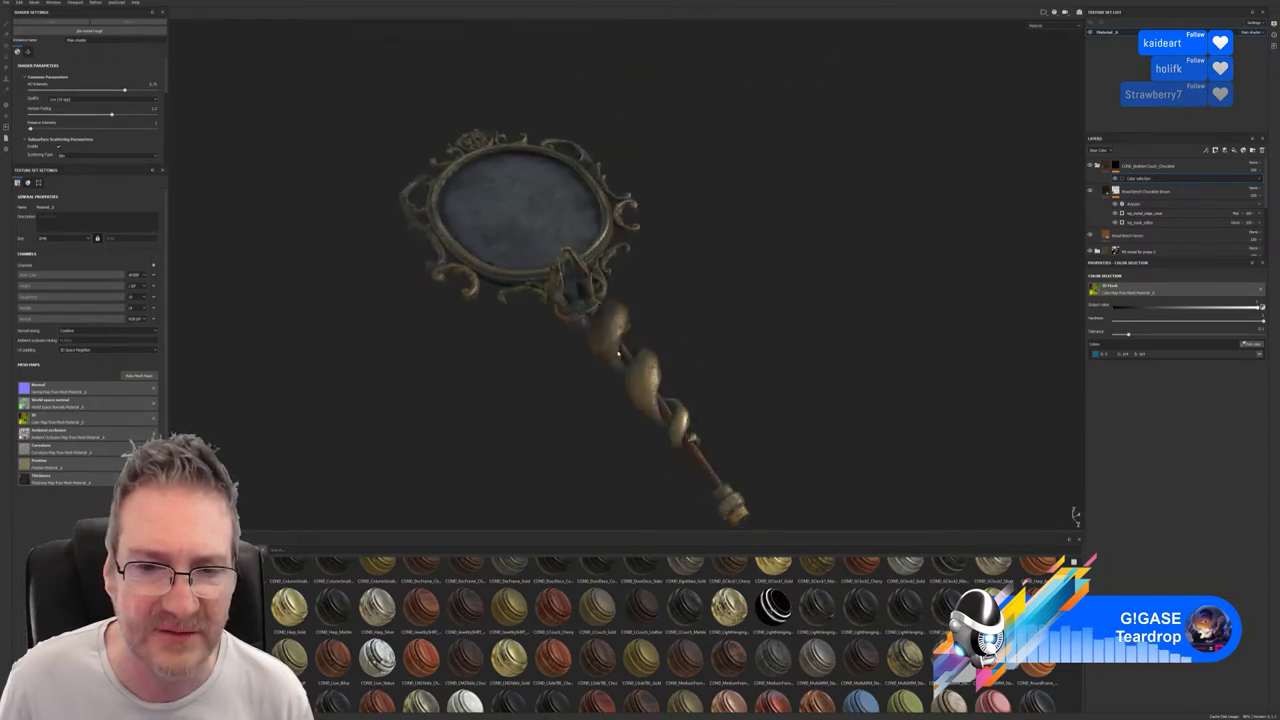
{"action": "left_click_drag", "start_coordinate": [697, 428], "coordinate": [554, 129], "text": "alt"}
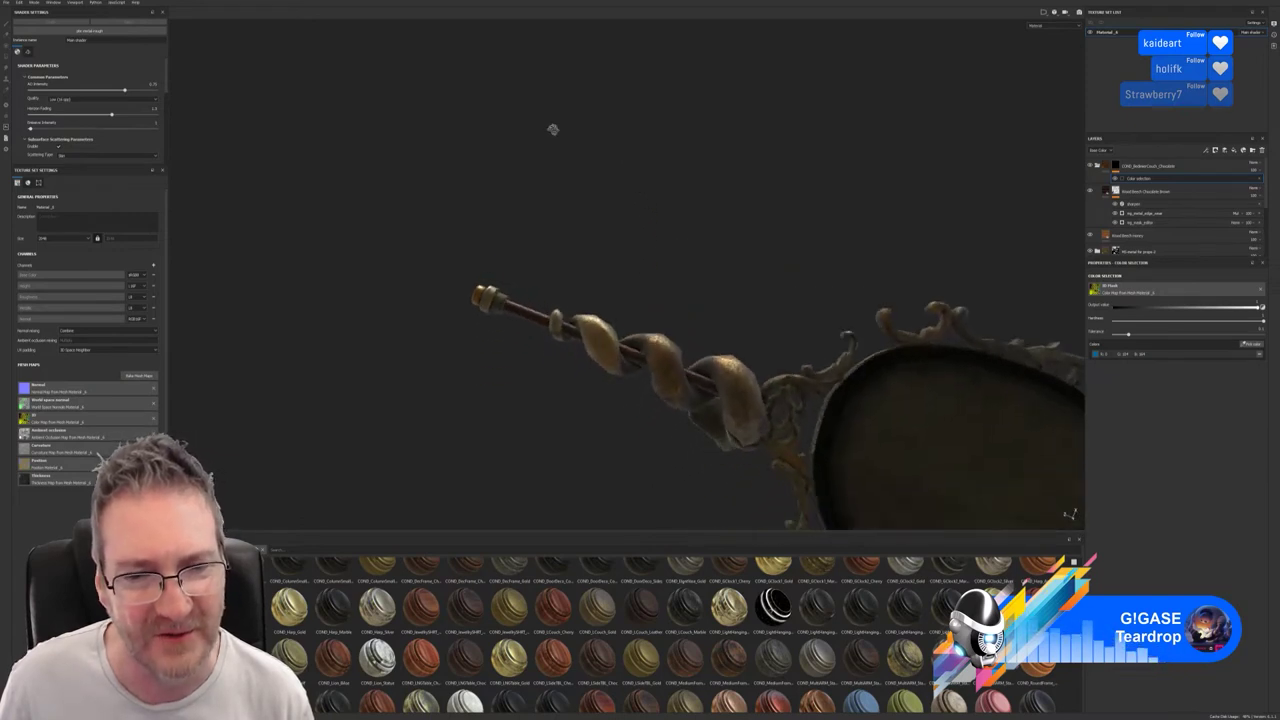
{"action": "left_click_drag", "start_coordinate": [535, 207], "coordinate": [578, 452], "text": "alt"}
{"action": "middle_click_drag", "start_coordinate": [606, 214], "coordinate": [657, 281], "text": "alt"}
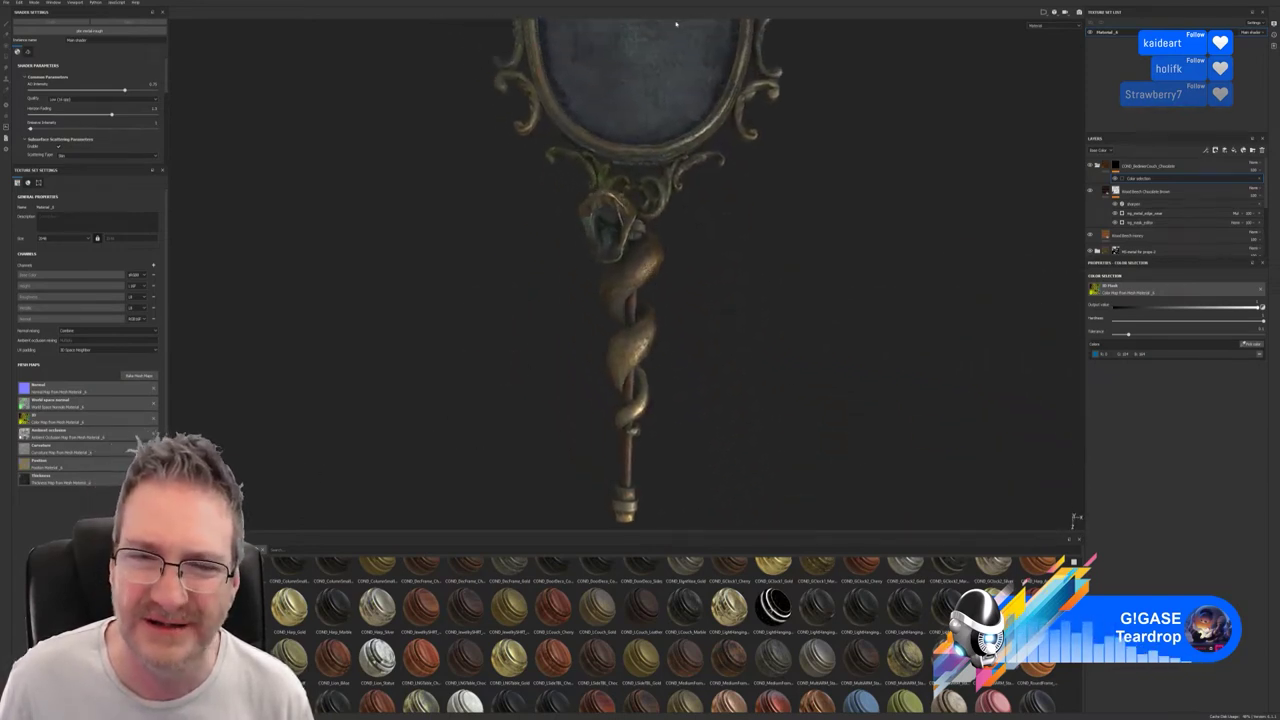
{"action": "right_click_drag", "start_coordinate": [838, 259], "coordinate": [360, 371], "text": "alt"}
{"action": "middle_click_drag", "start_coordinate": [690, 244], "coordinate": [726, 283], "text": "alt"}
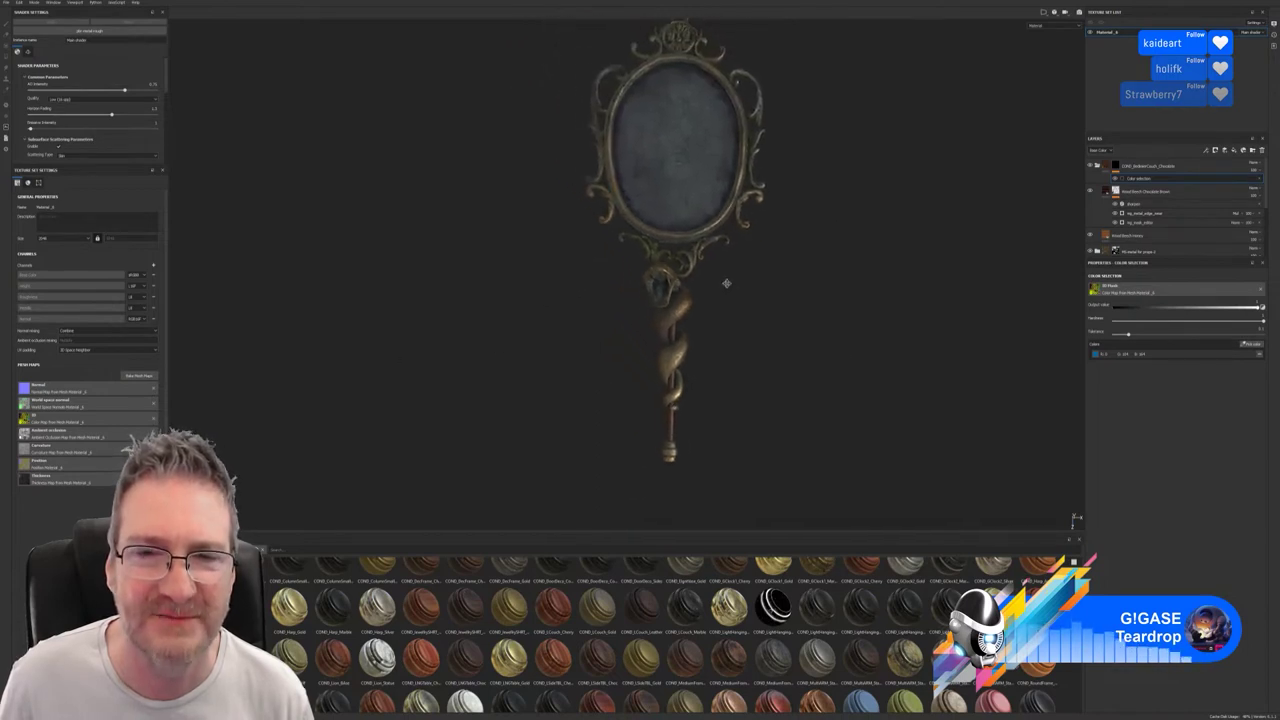
{"action": "left_click_drag", "start_coordinate": [724, 308], "coordinate": [740, 305], "text": "alt"}
{"action": "scroll", "coordinate": [680, 414], "scroll_direction": "up", "scroll_amount": 2}
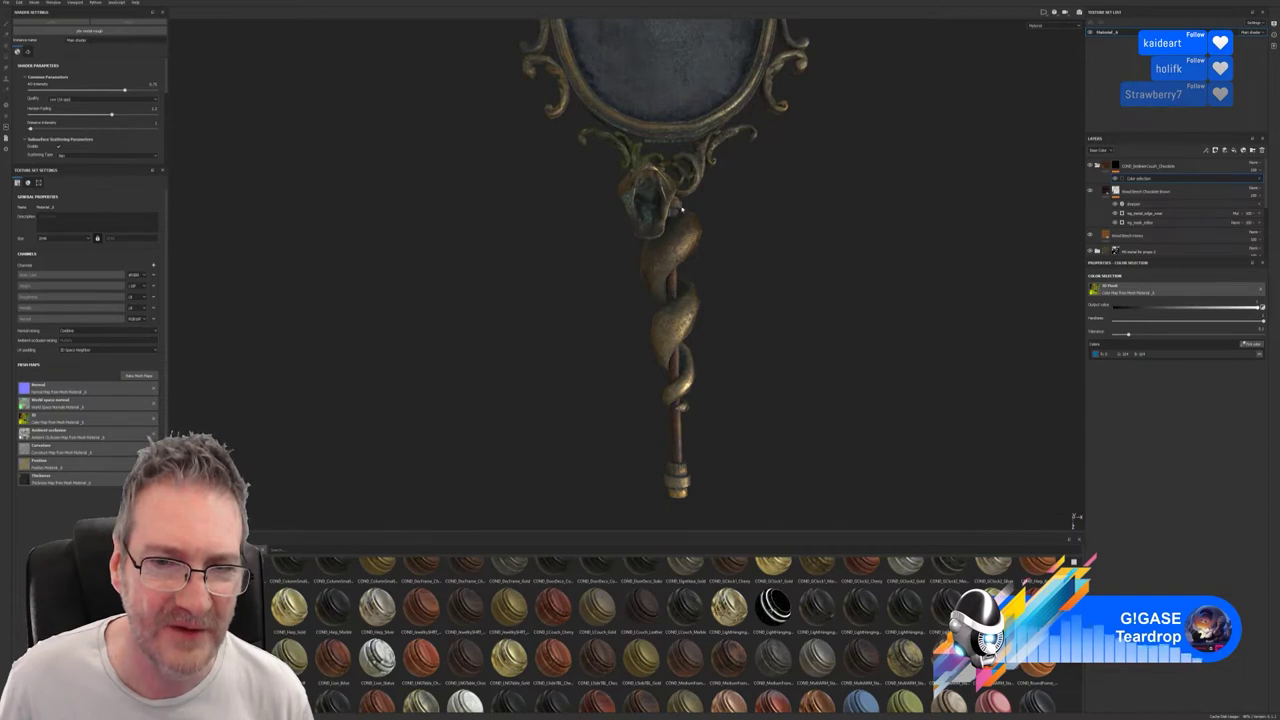
{"action": "scroll", "coordinate": [682, 398], "scroll_direction": "up", "scroll_amount": 3}
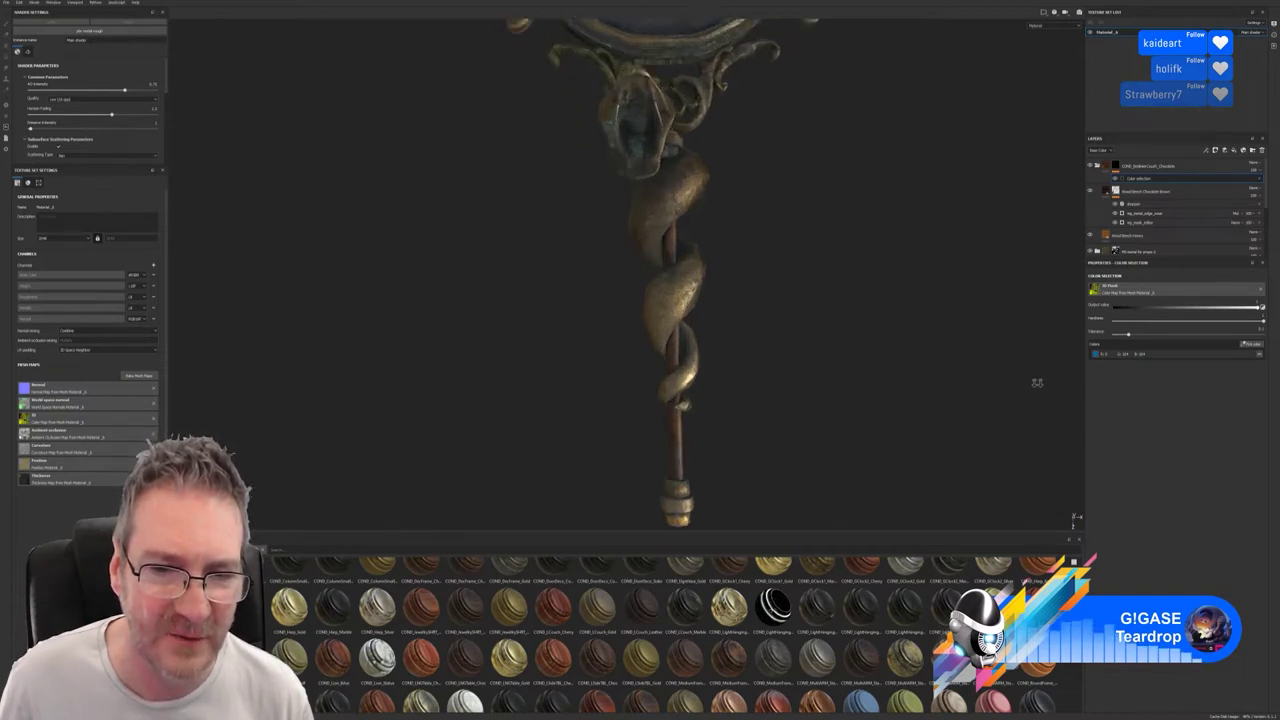
{"action": "scroll", "coordinate": [688, 396], "scroll_direction": "down", "scroll_amount": 2}
{"action": "right_click_drag", "start_coordinate": [688, 396], "coordinate": [456, 383], "text": "alt"}
{"action": "middle_click_drag", "start_coordinate": [733, 273], "coordinate": [747, 283], "text": "alt"}
{"action": "left_click_drag", "start_coordinate": [672, 343], "coordinate": [483, 491], "text": "alt"}
{"action": "left_click_drag", "start_coordinate": [590, 421], "coordinate": [655, 313], "text": "alt"}
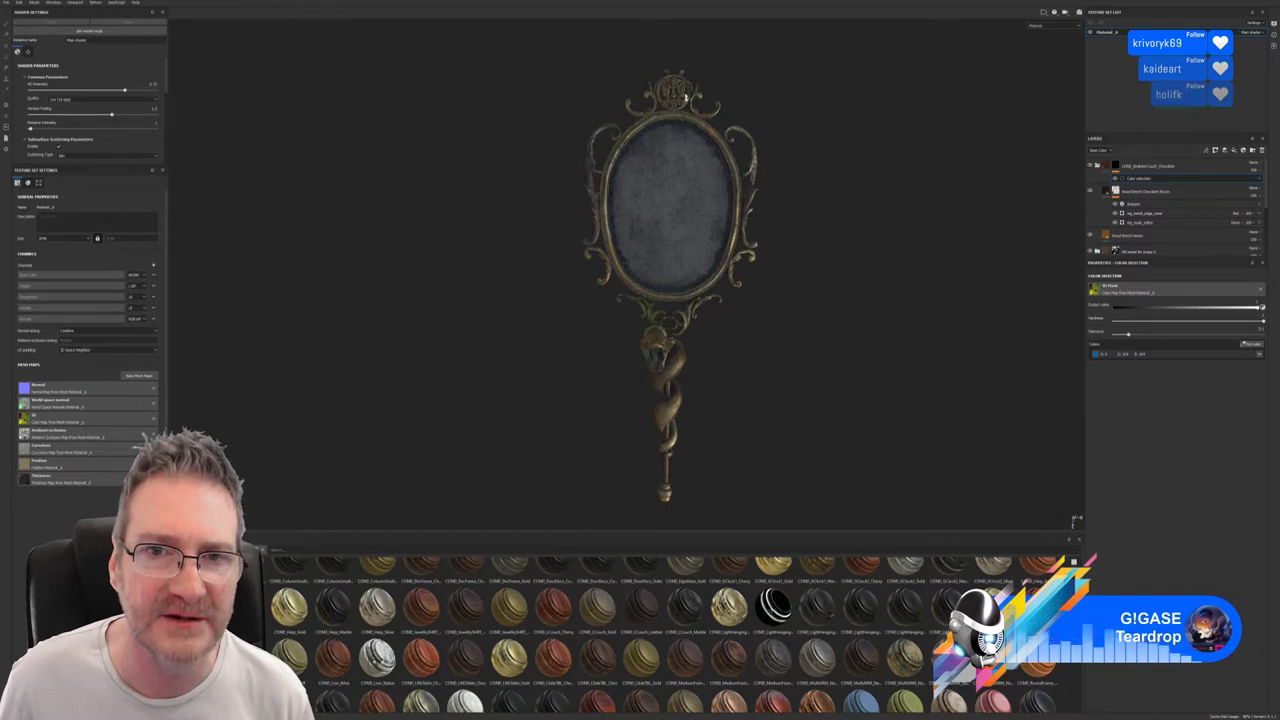
Inspect the crest and upper frame up close and review the finish of the whole mirror.
{"action": "right_click_drag", "start_coordinate": [685, 100], "coordinate": [791, 140], "text": "alt"}
{"action": "middle_click_drag", "start_coordinate": [791, 140], "coordinate": [754, 411], "text": "alt"}
{"action": "right_click_drag", "start_coordinate": [754, 411], "coordinate": [975, 262], "text": "alt"}
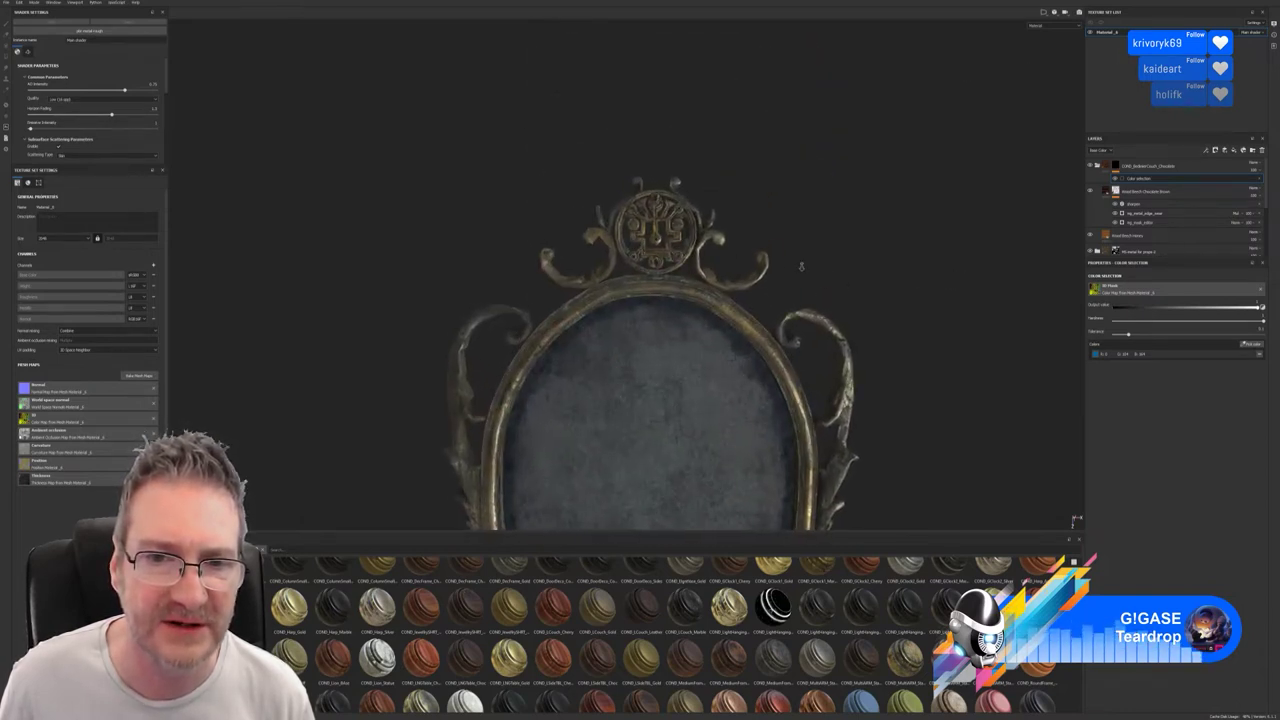
{"action": "right_click_drag", "start_coordinate": [801, 267], "coordinate": [440, 335], "text": "alt"}
{"action": "middle_click_drag", "start_coordinate": [774, 326], "coordinate": [726, 163], "text": "alt"}
{"action": "right_click_drag", "start_coordinate": [726, 163], "coordinate": [626, 219], "text": "alt"}
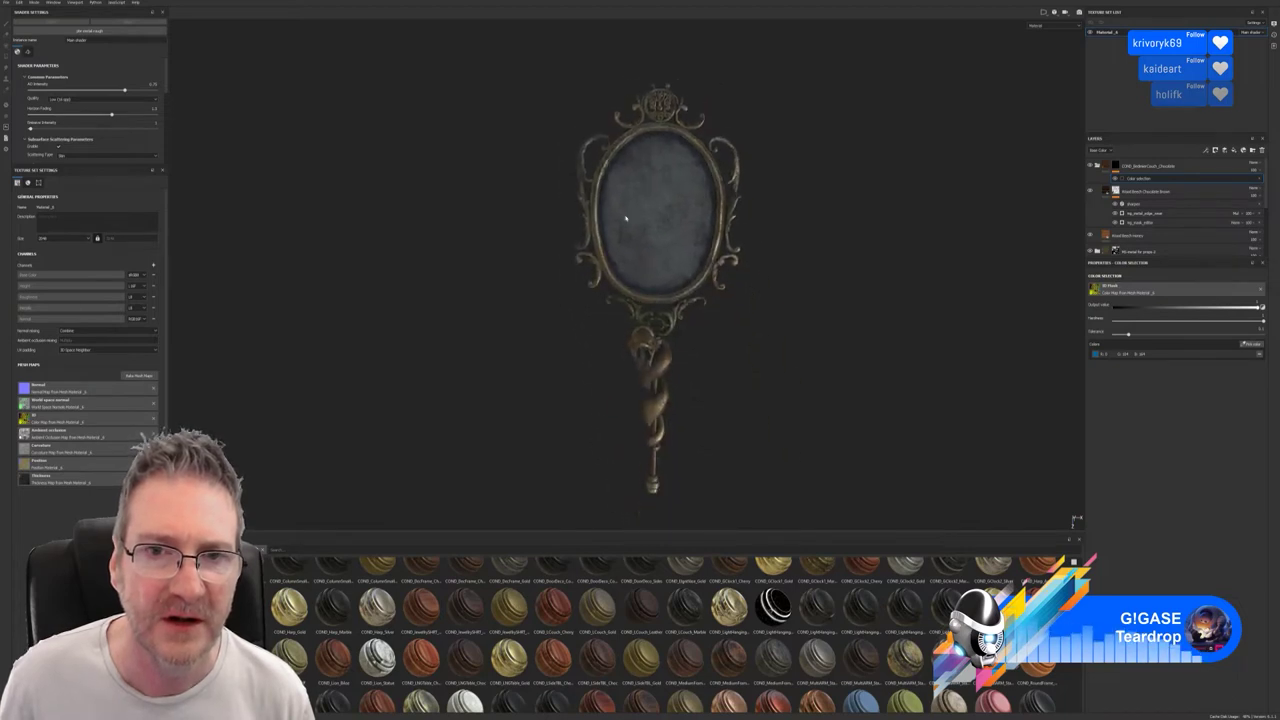
{"action": "left_click_drag", "start_coordinate": [626, 219], "coordinate": [617, 214], "text": "alt"}
{"action": "middle_click_drag", "start_coordinate": [647, 228], "coordinate": [649, 238], "text": "alt"}
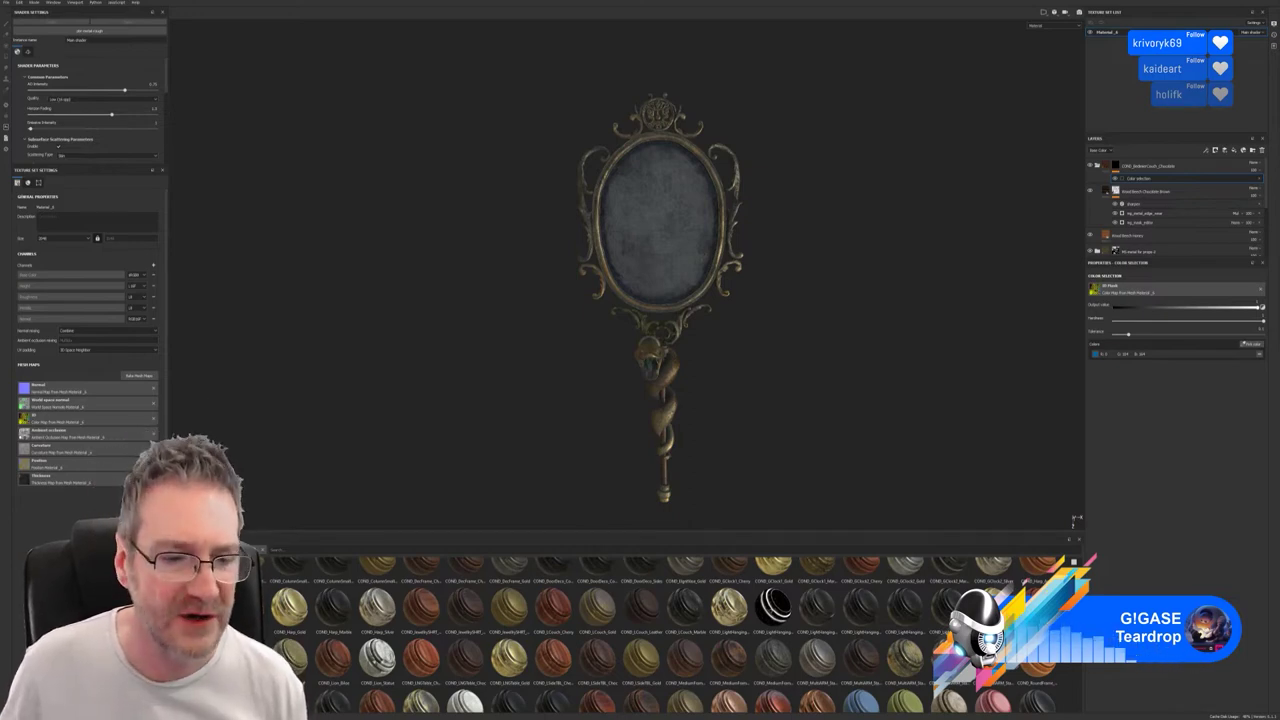
Switch to the web browser and look through the home and About pages of the artist's website.
{"action": "key", "text": "alt+Tab"}
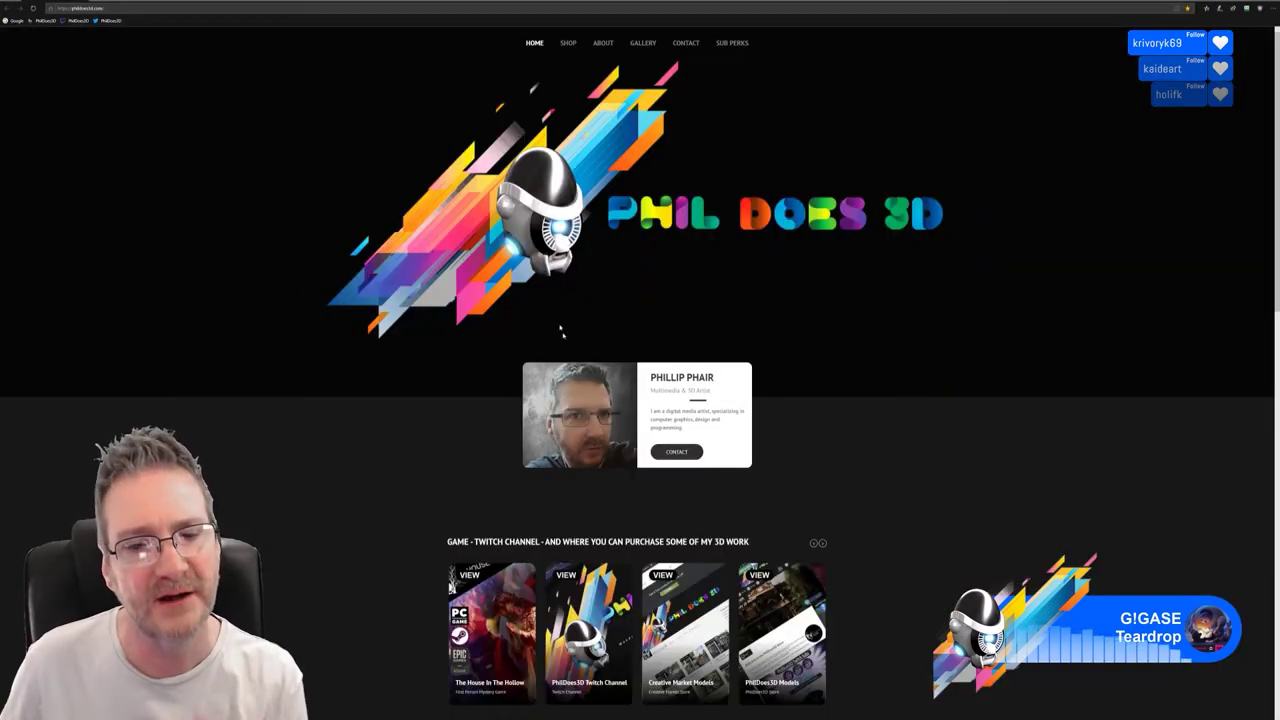
{"action": "scroll", "coordinate": [760, 300], "scroll_direction": "down", "scroll_amount": 3}
{"action": "scroll", "coordinate": [789, 329], "scroll_direction": "down", "scroll_amount": 5}
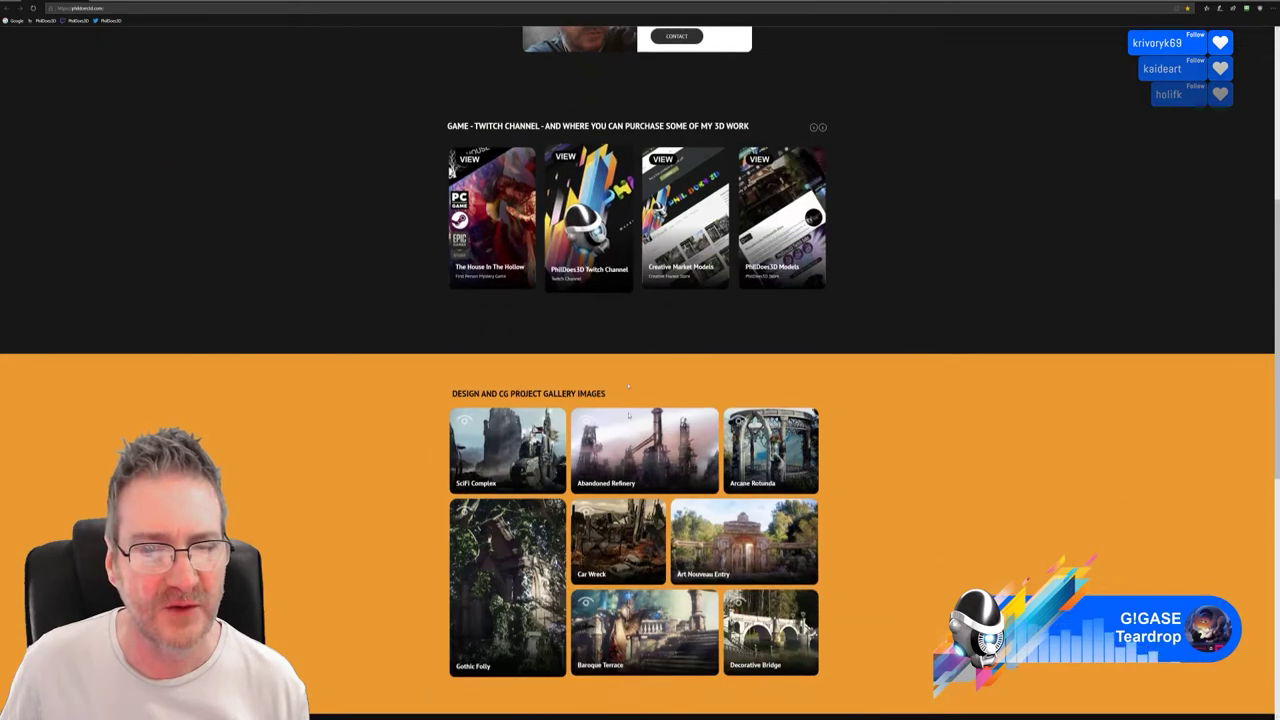
{"action": "scroll", "coordinate": [650, 190], "scroll_direction": "up", "scroll_amount": 2}
{"action": "scroll", "coordinate": [650, 190], "scroll_direction": "down", "scroll_amount": 3}
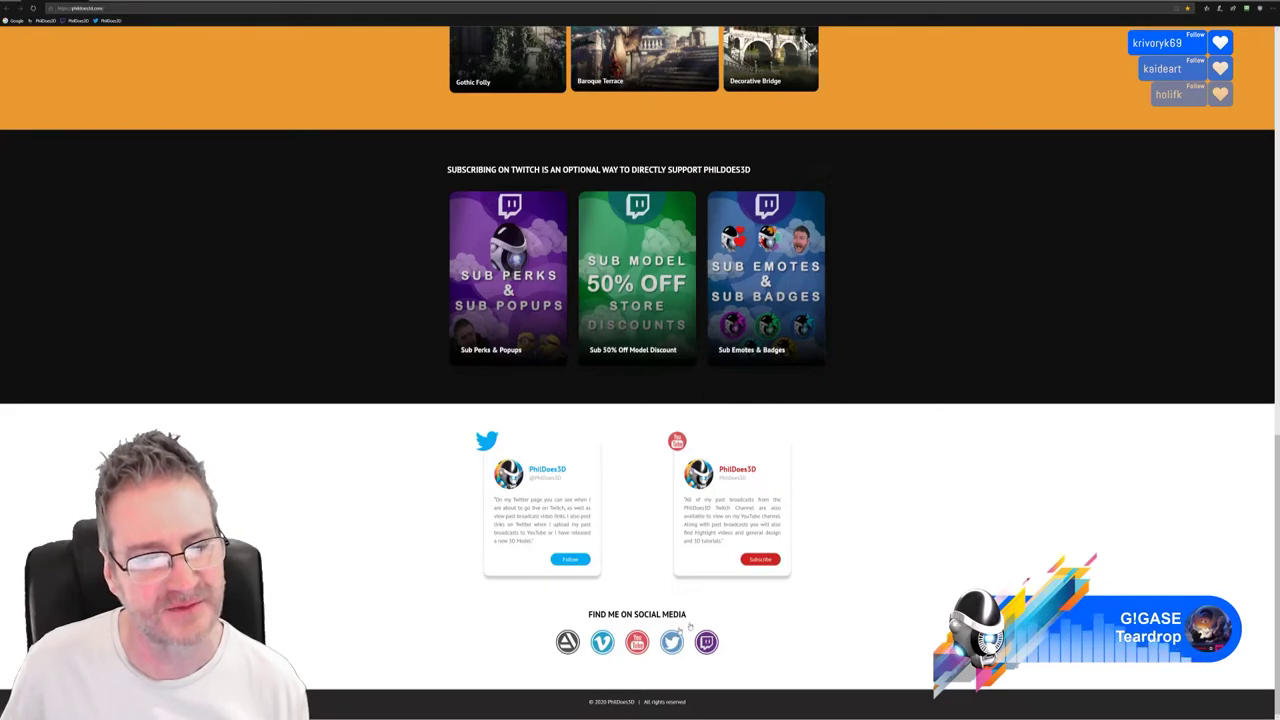
{"action": "scroll", "coordinate": [814, 434], "scroll_direction": "up", "scroll_amount": 10}
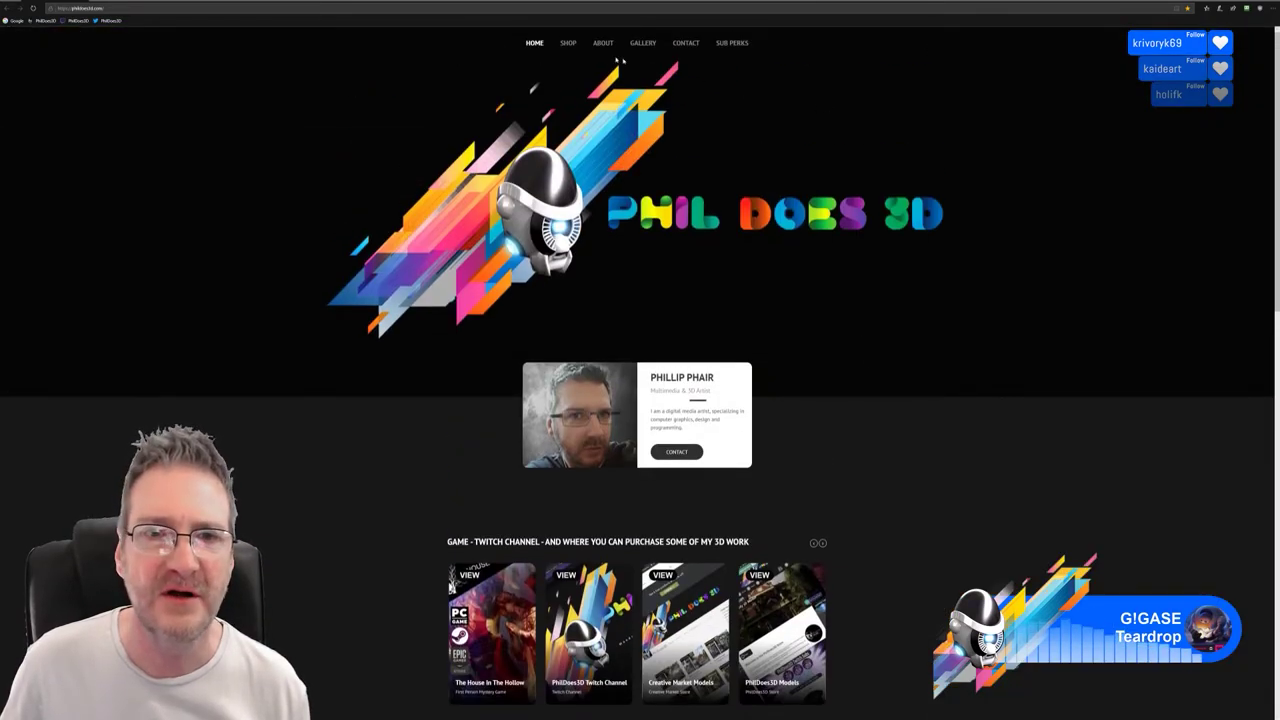
{"action": "left_click", "coordinate": [603, 44]}
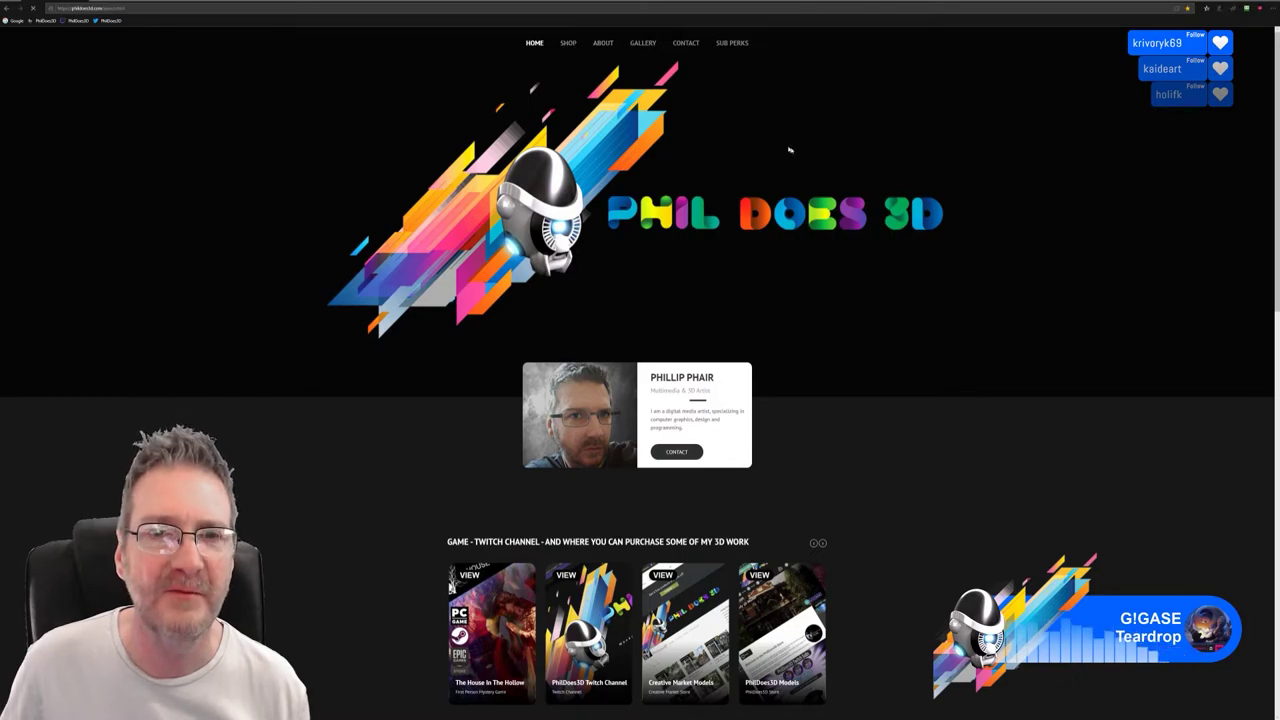
{"action": "scroll", "coordinate": [919, 253], "scroll_direction": "down", "scroll_amount": 6}
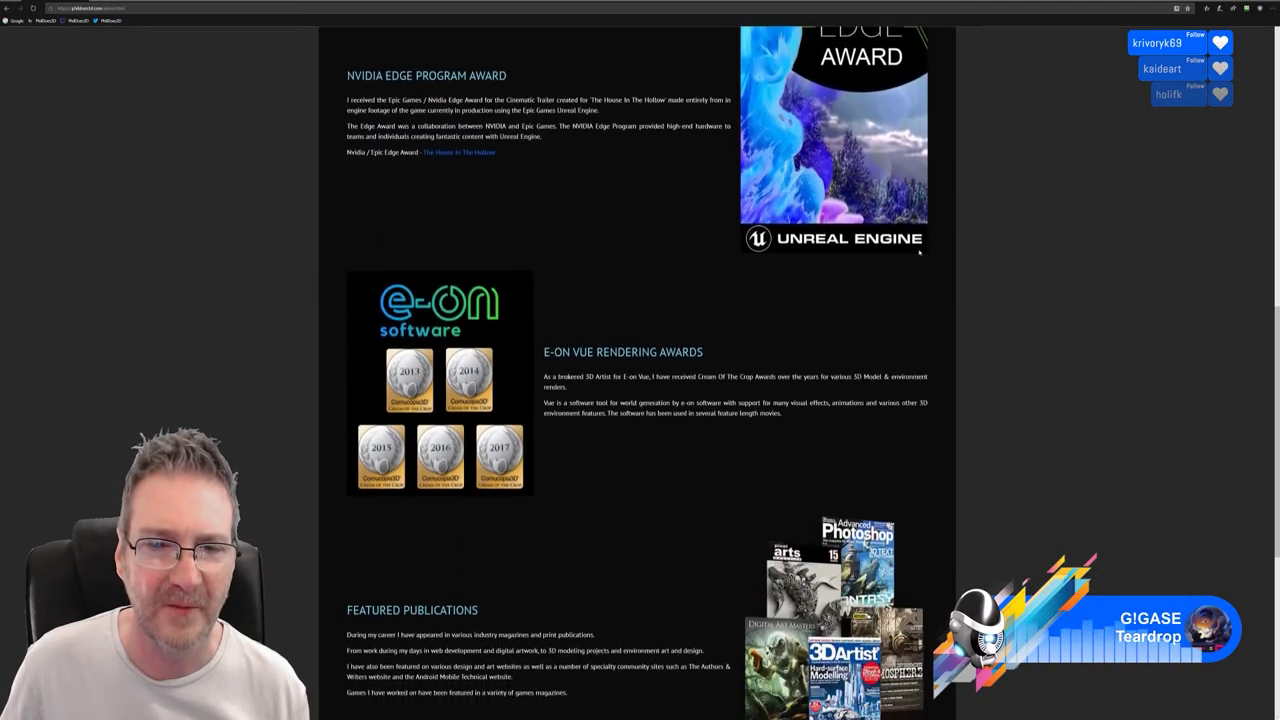
{"action": "scroll", "coordinate": [919, 253], "scroll_direction": "down", "scroll_amount": 4}
{"action": "scroll", "coordinate": [919, 253], "scroll_direction": "up", "scroll_amount": 15}
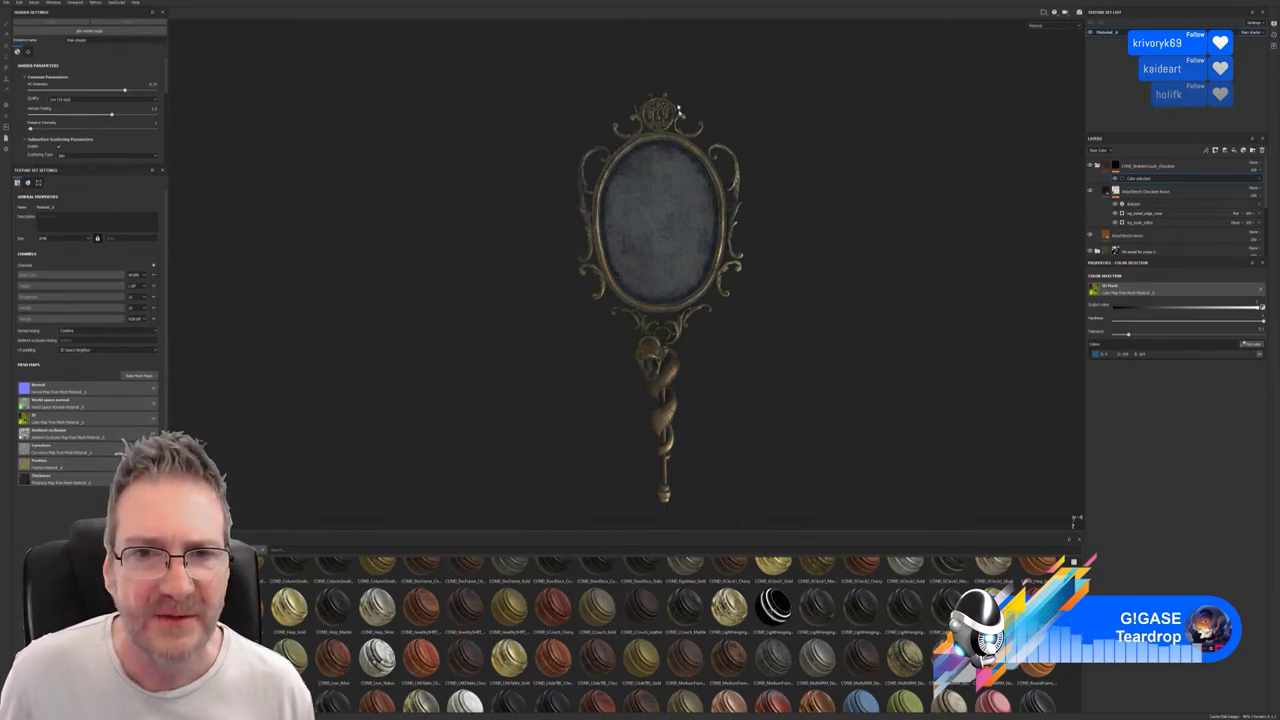
Switch back to Substance 3D Painter and inspect the crest on top of the mirror frame.
{"action": "right_click_drag", "start_coordinate": [662, 115], "coordinate": [820, 89], "text": "alt"}
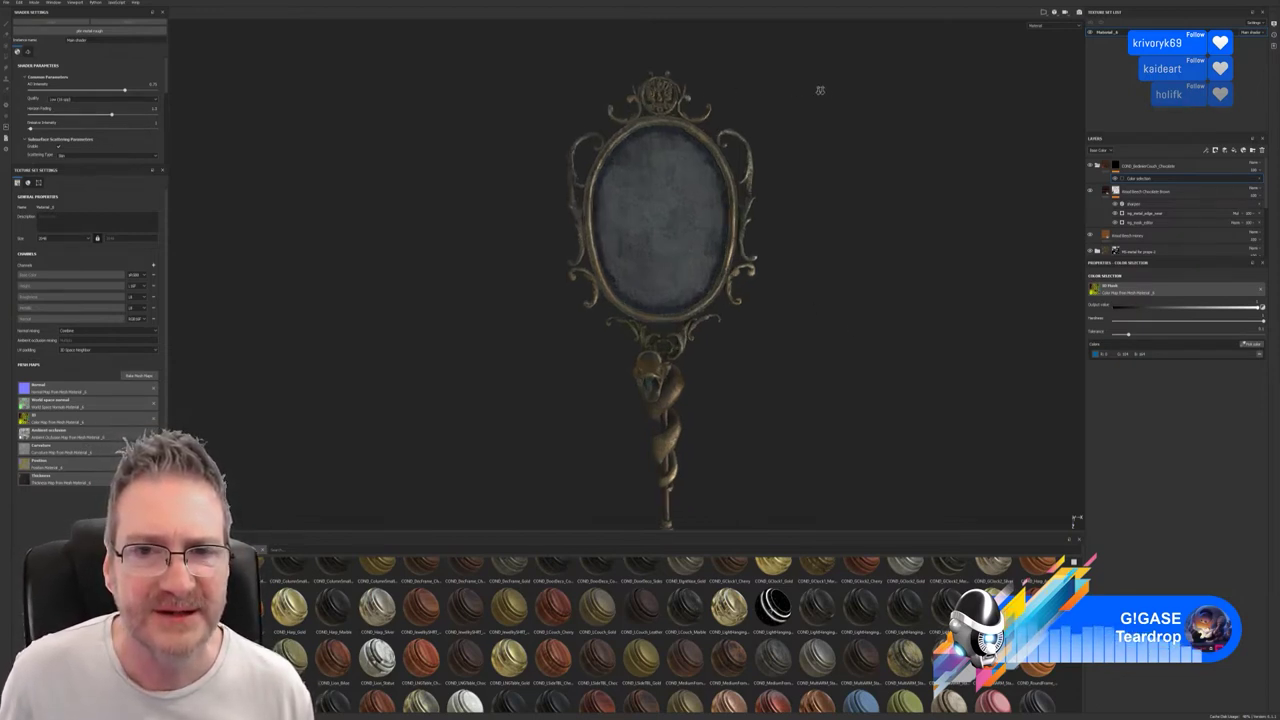
{"action": "middle_click_drag", "start_coordinate": [690, 96], "coordinate": [694, 191], "text": "alt"}
{"action": "right_click_drag", "start_coordinate": [694, 191], "coordinate": [992, 181], "text": "alt"}
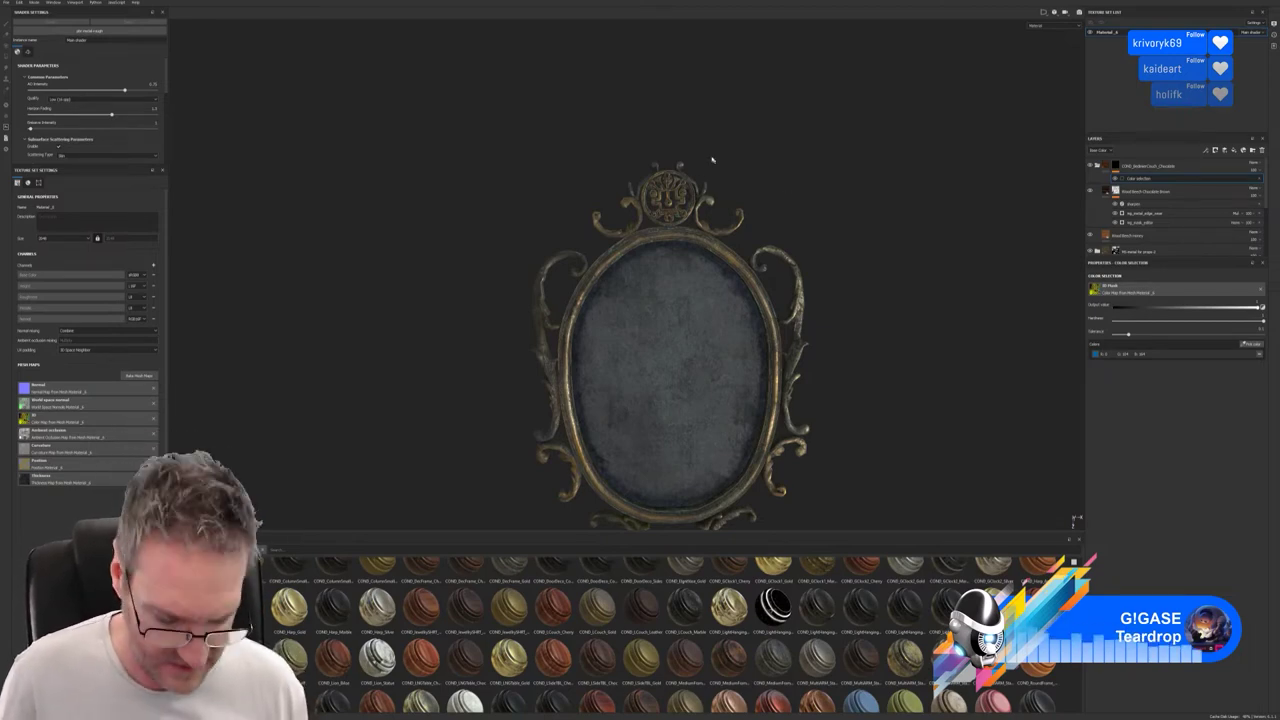
Add the MAGUS_Book_Borders smart material above the chocolate couch folder, covering the whole mirror.
{"action": "left_click_drag", "start_coordinate": [677, 160], "coordinate": [697, 197], "text": "alt"}
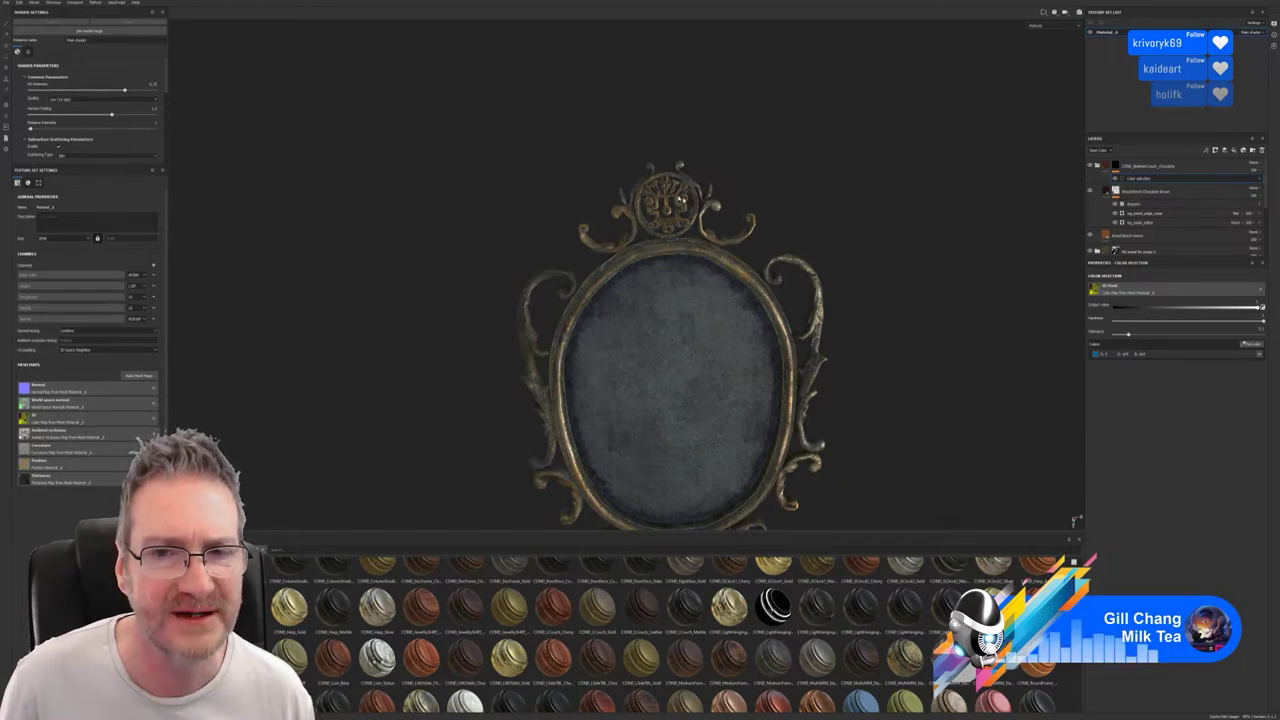
{"action": "scroll", "coordinate": [675, 262], "scroll_direction": "down", "scroll_amount": 3}
{"action": "middle_click_drag", "start_coordinate": [630, 313], "coordinate": [629, 264], "text": "alt"}
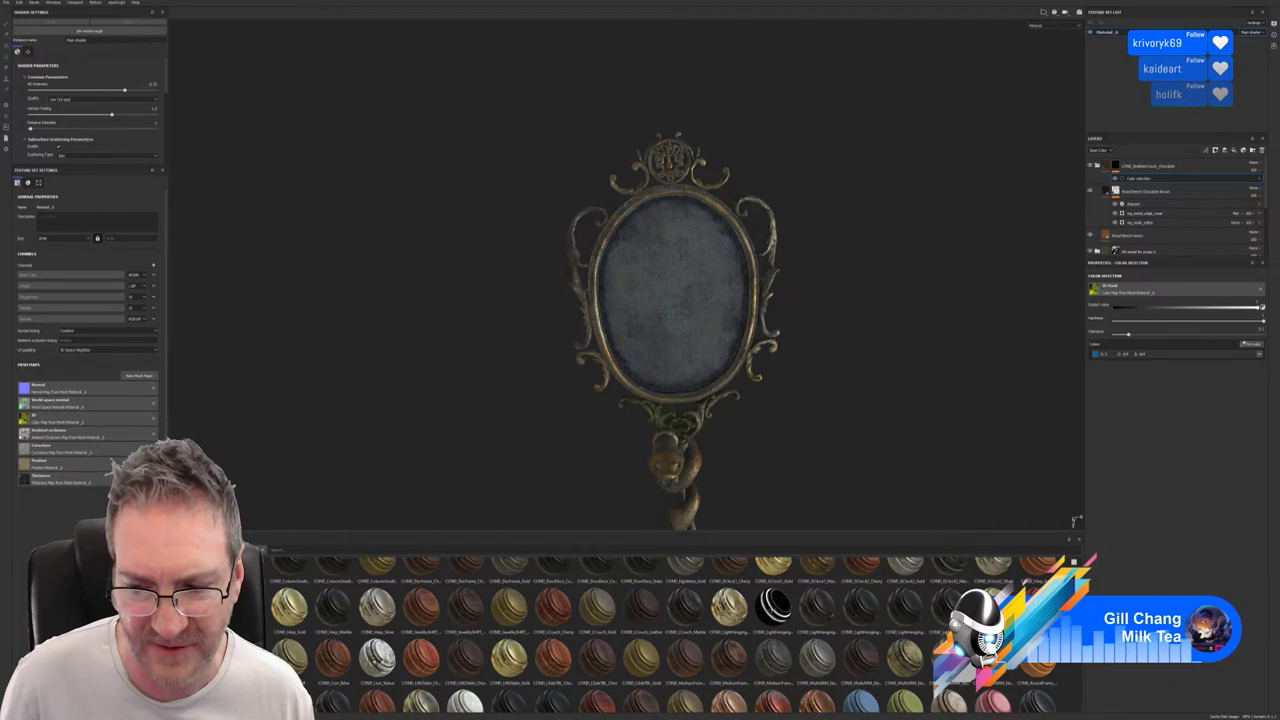
{"action": "scroll", "coordinate": [672, 630], "scroll_direction": "down", "scroll_amount": 10}
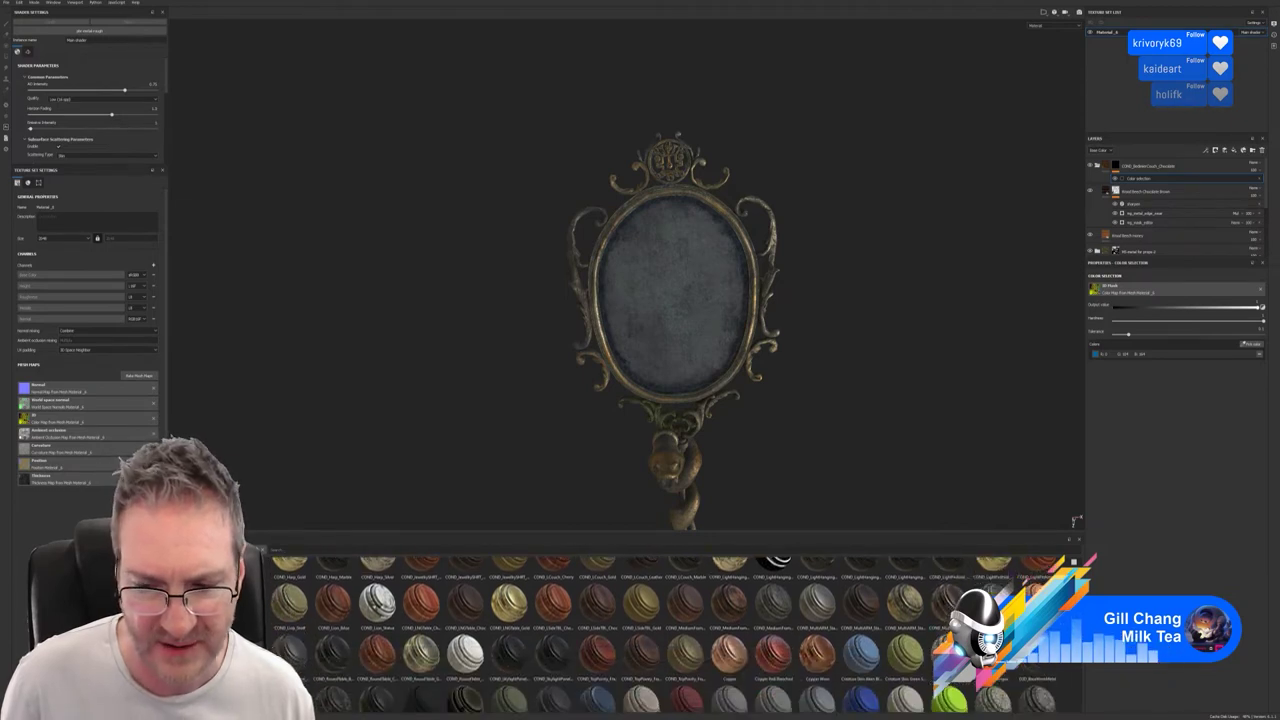
{"action": "scroll", "coordinate": [672, 635], "scroll_direction": "down", "scroll_amount": 4}
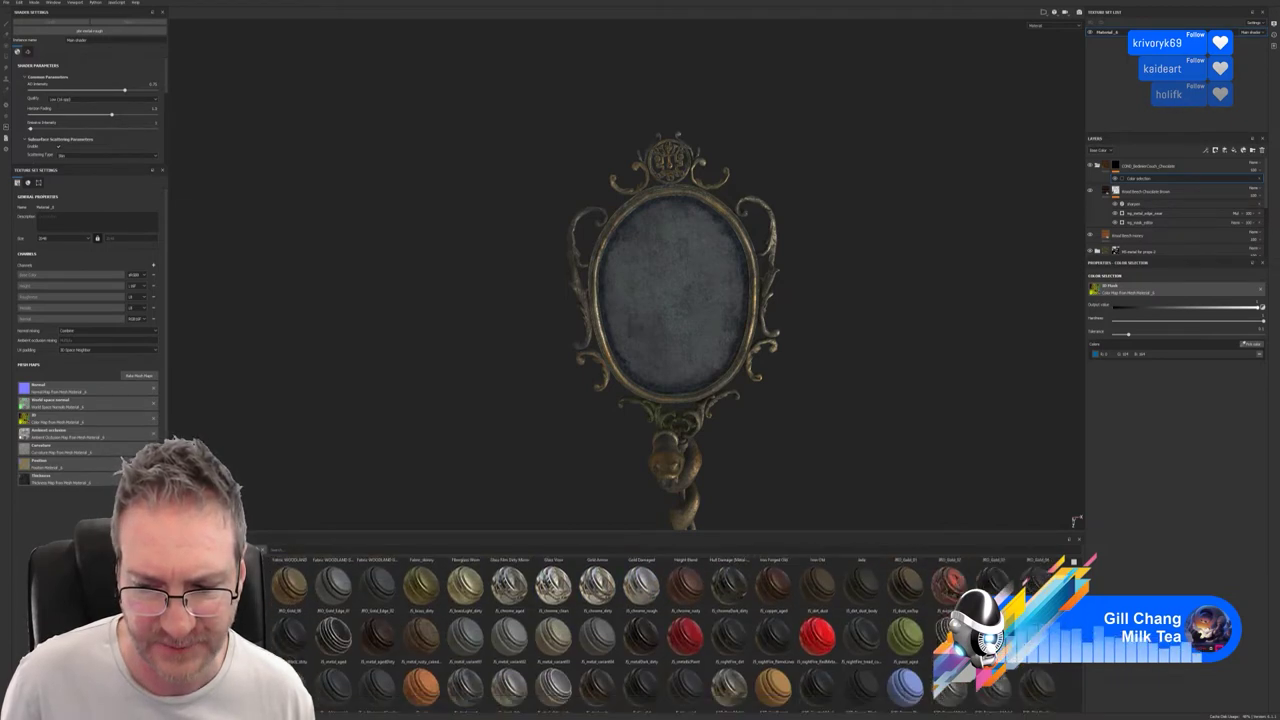
{"action": "scroll", "coordinate": [672, 634], "scroll_direction": "down", "scroll_amount": 5}
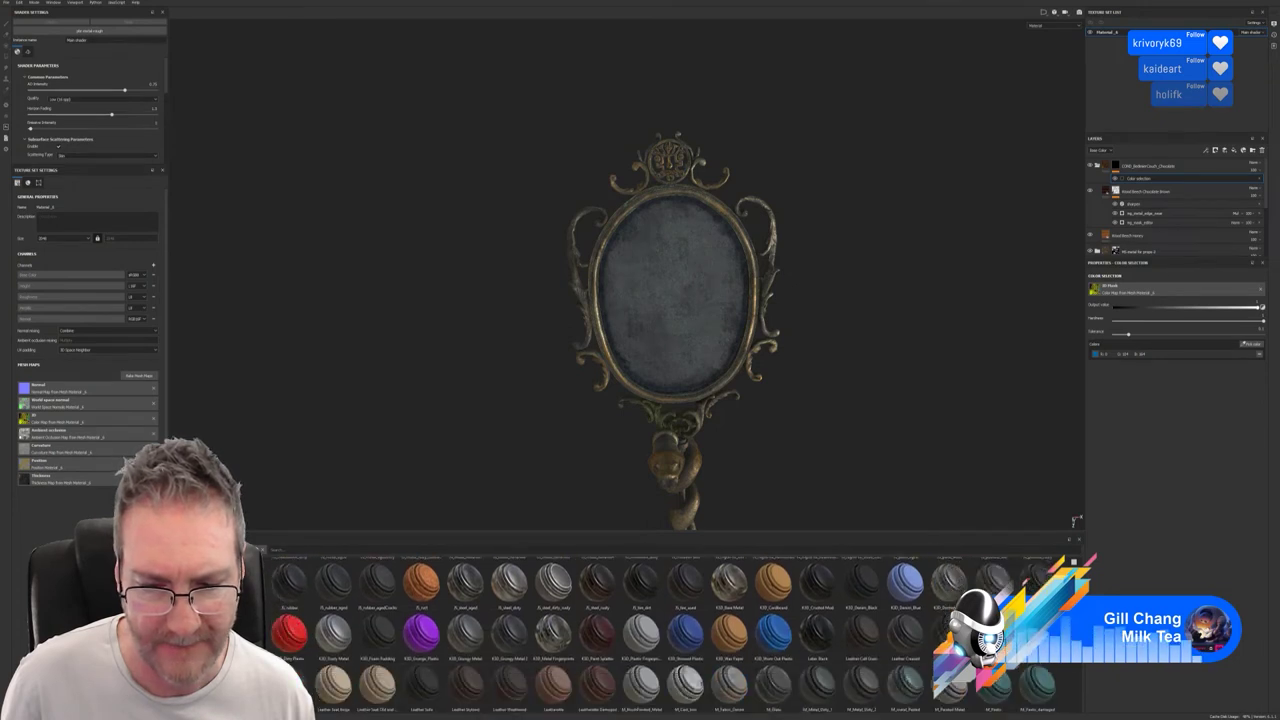
{"action": "scroll", "coordinate": [672, 634], "scroll_direction": "down", "scroll_amount": 2}
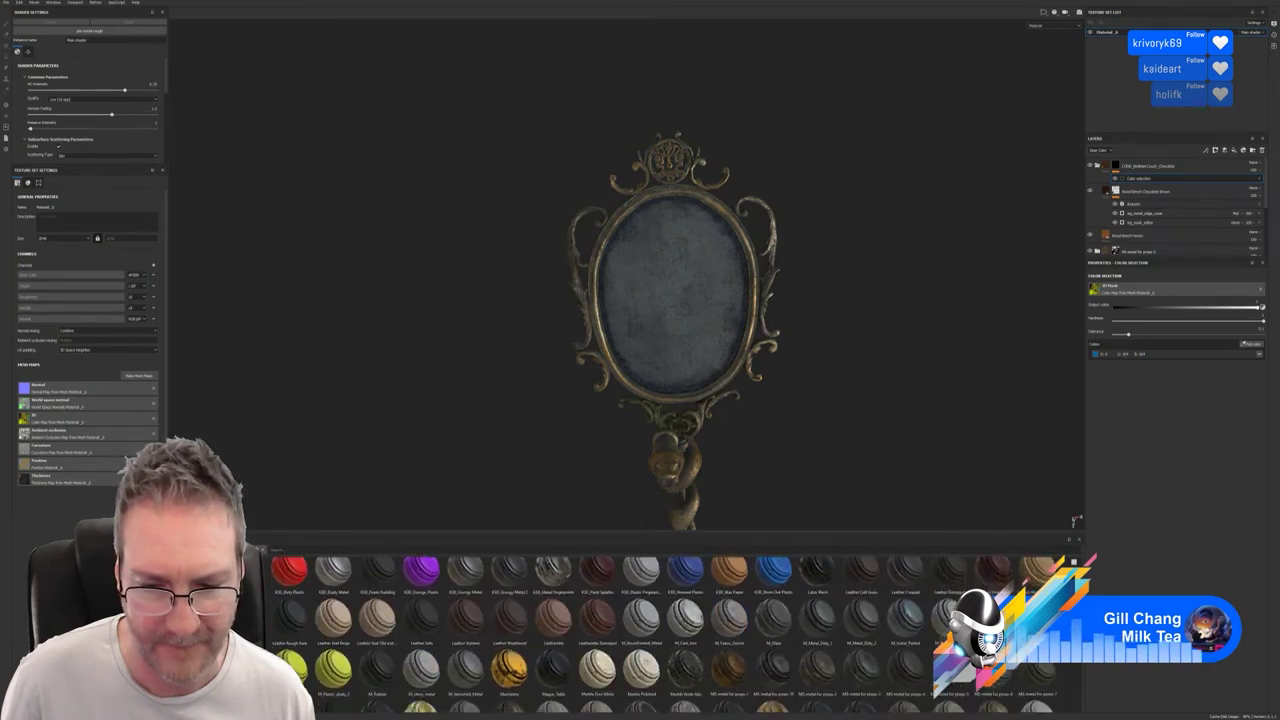
{"action": "scroll", "coordinate": [672, 634], "scroll_direction": "down", "scroll_amount": 3}
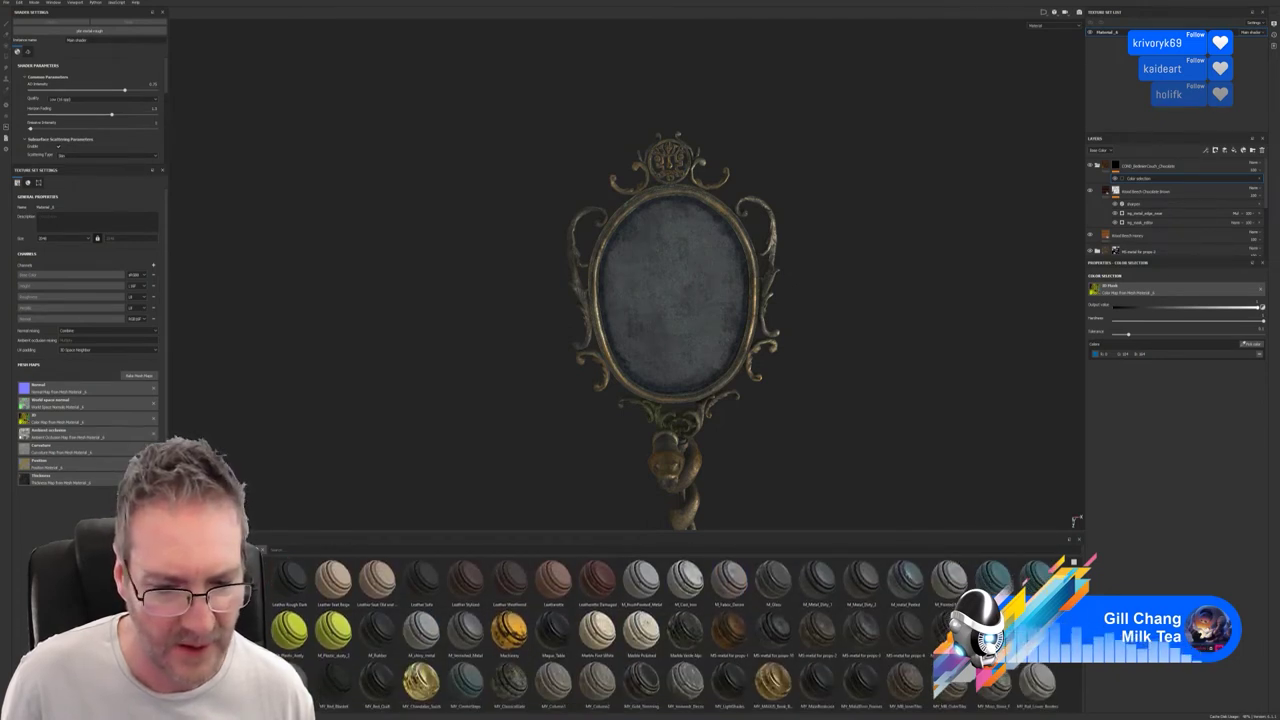
{"action": "scroll", "coordinate": [672, 634], "scroll_direction": "down", "scroll_amount": 1}
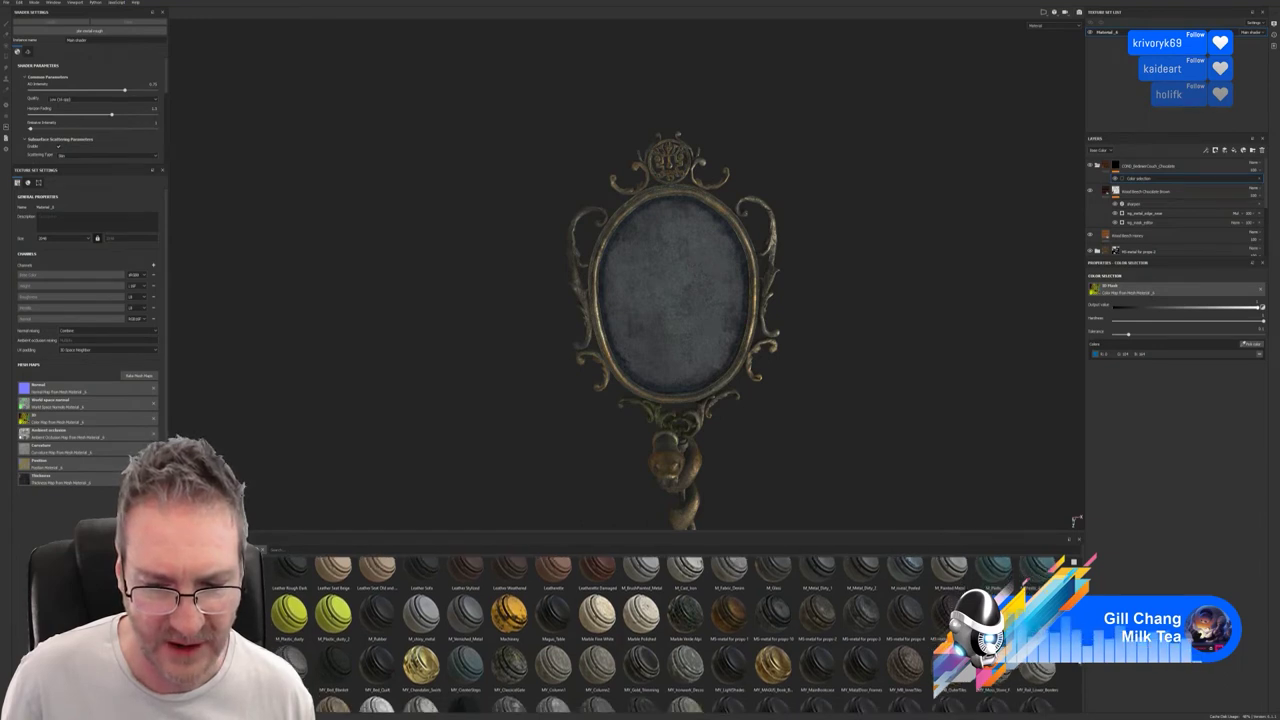
{"action": "scroll", "coordinate": [672, 634], "scroll_direction": "up", "scroll_amount": 1}
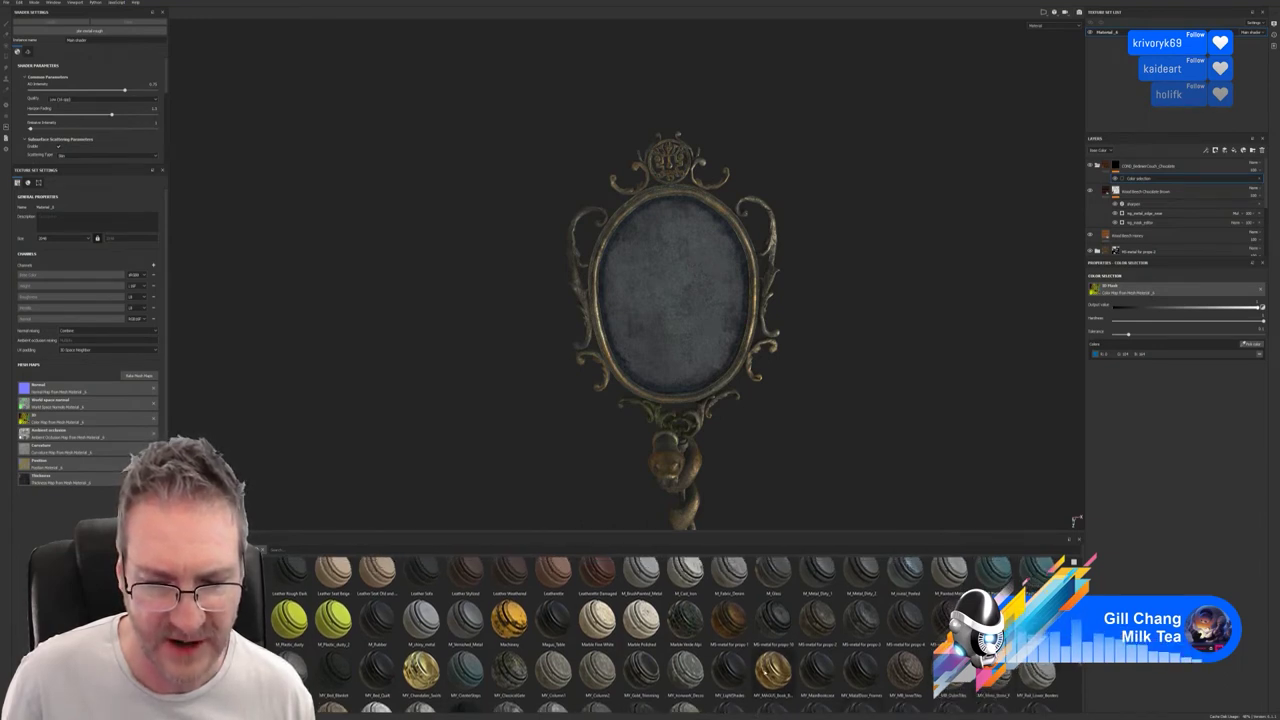
{"action": "mouse_move", "coordinate": [772, 670]}
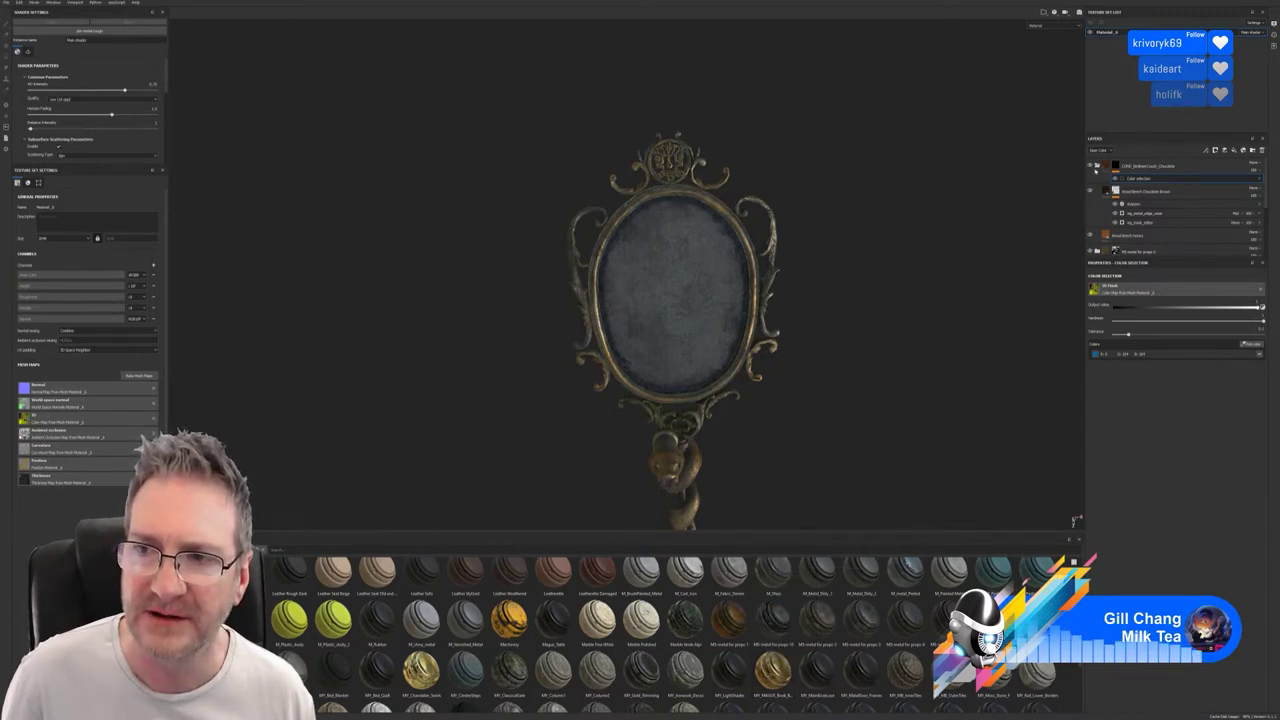
{"action": "left_click", "coordinate": [1096, 168]}
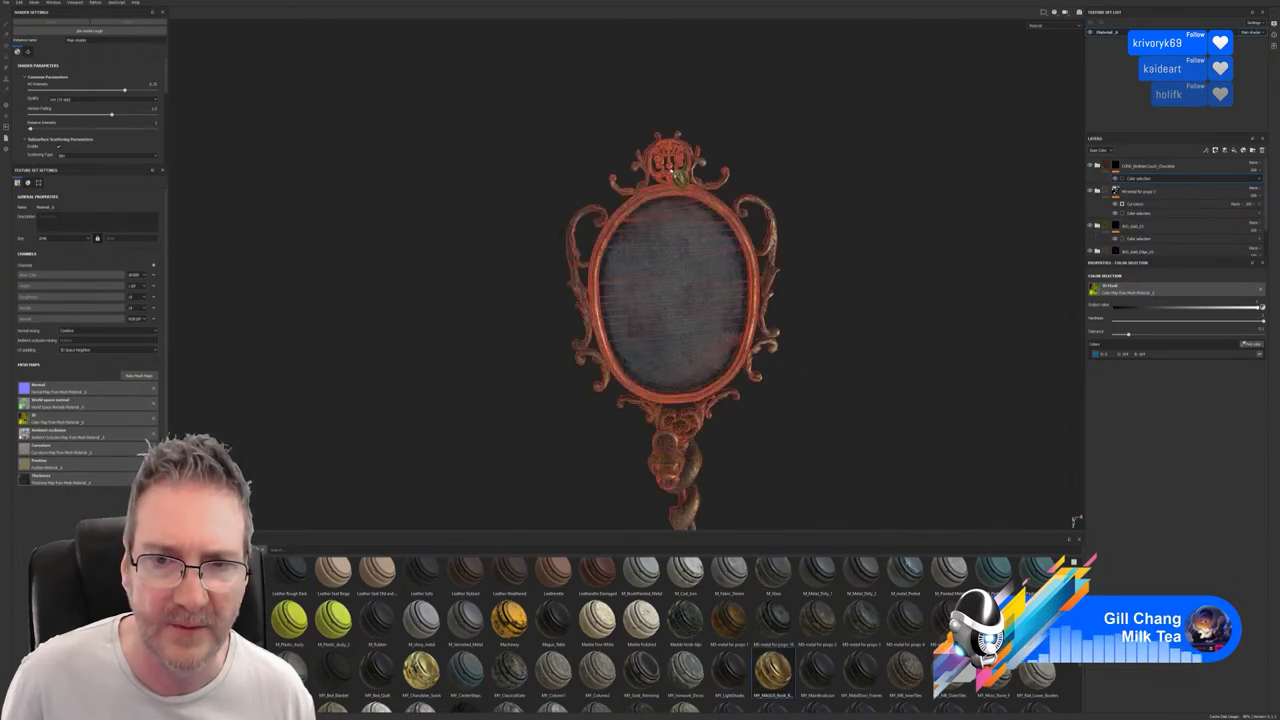
{"action": "left_click_drag", "start_coordinate": [679, 176], "coordinate": [680, 177]}
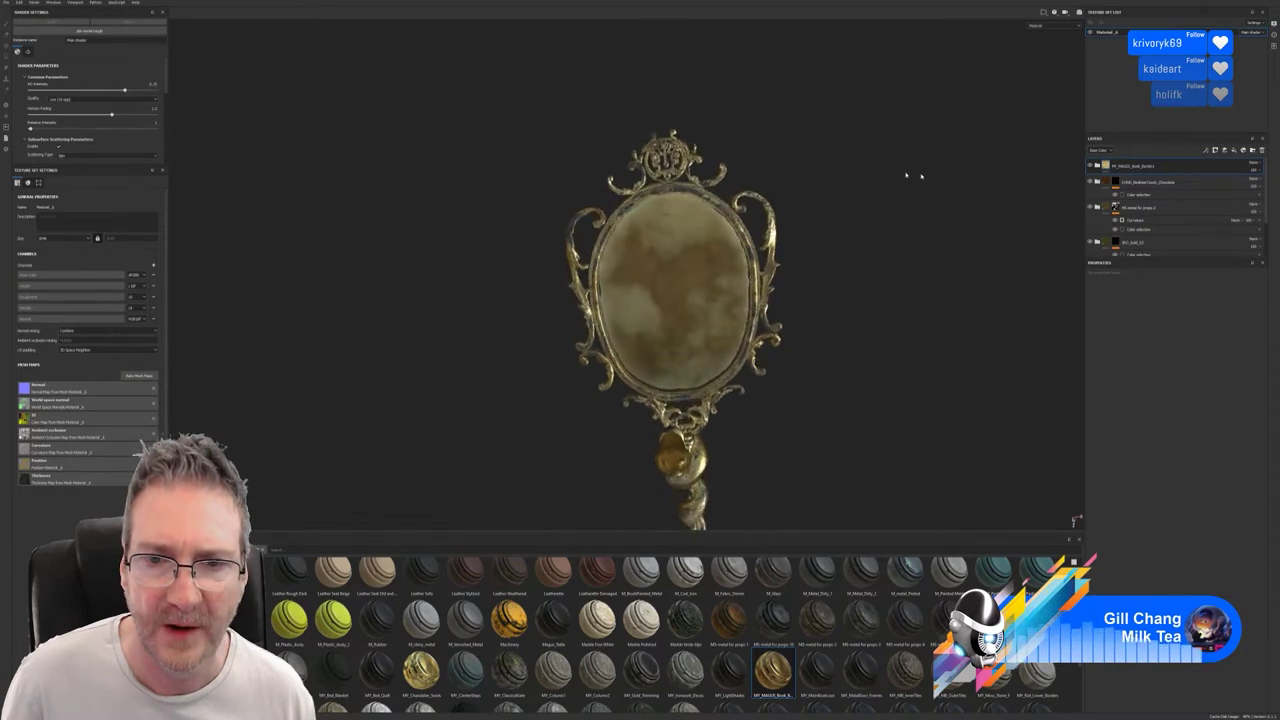
Mask the MAGUS_Book_Borders material with a color selection, picking the dark red ID color of the crest medallion.
{"action": "right_click", "coordinate": [1153, 167]}
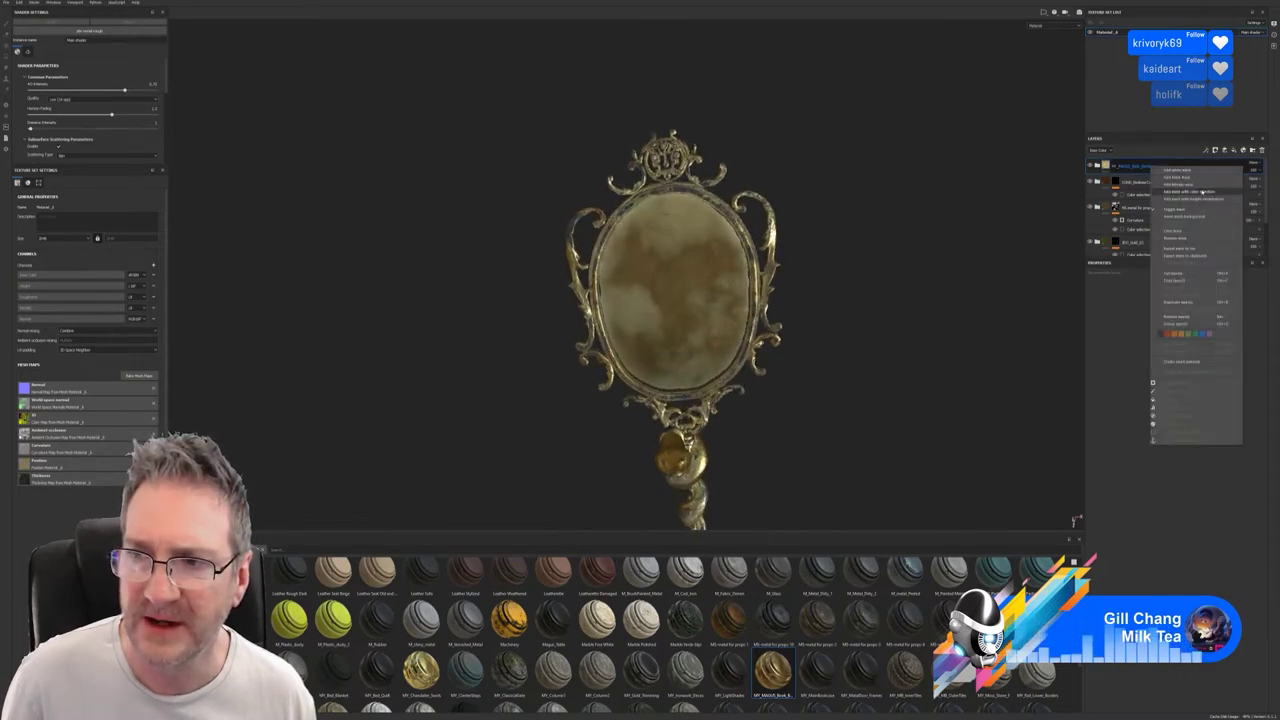
{"action": "left_click", "coordinate": [1190, 192]}
{"action": "left_click", "coordinate": [1252, 345]}
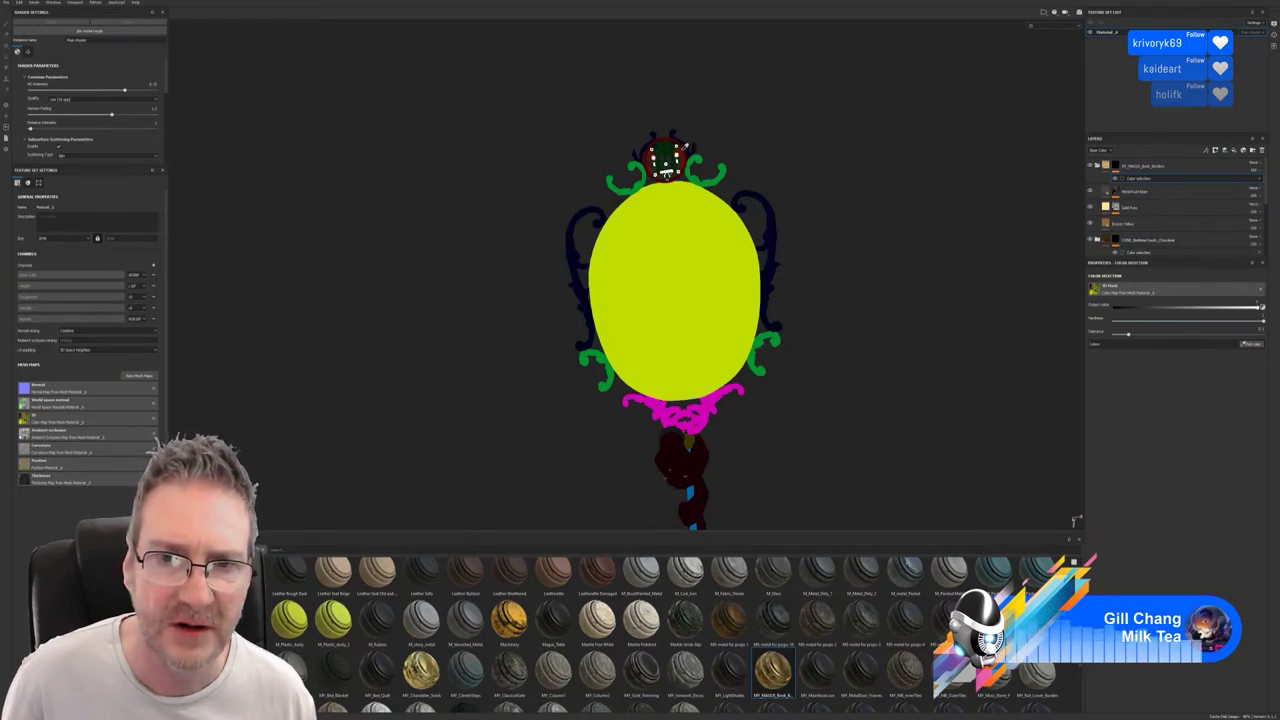
{"action": "left_click", "coordinate": [685, 152]}
{"action": "right_click_drag", "start_coordinate": [816, 118], "coordinate": [880, 118], "text": "alt"}
{"action": "middle_click_drag", "start_coordinate": [690, 120], "coordinate": [635, 331], "text": "alt"}
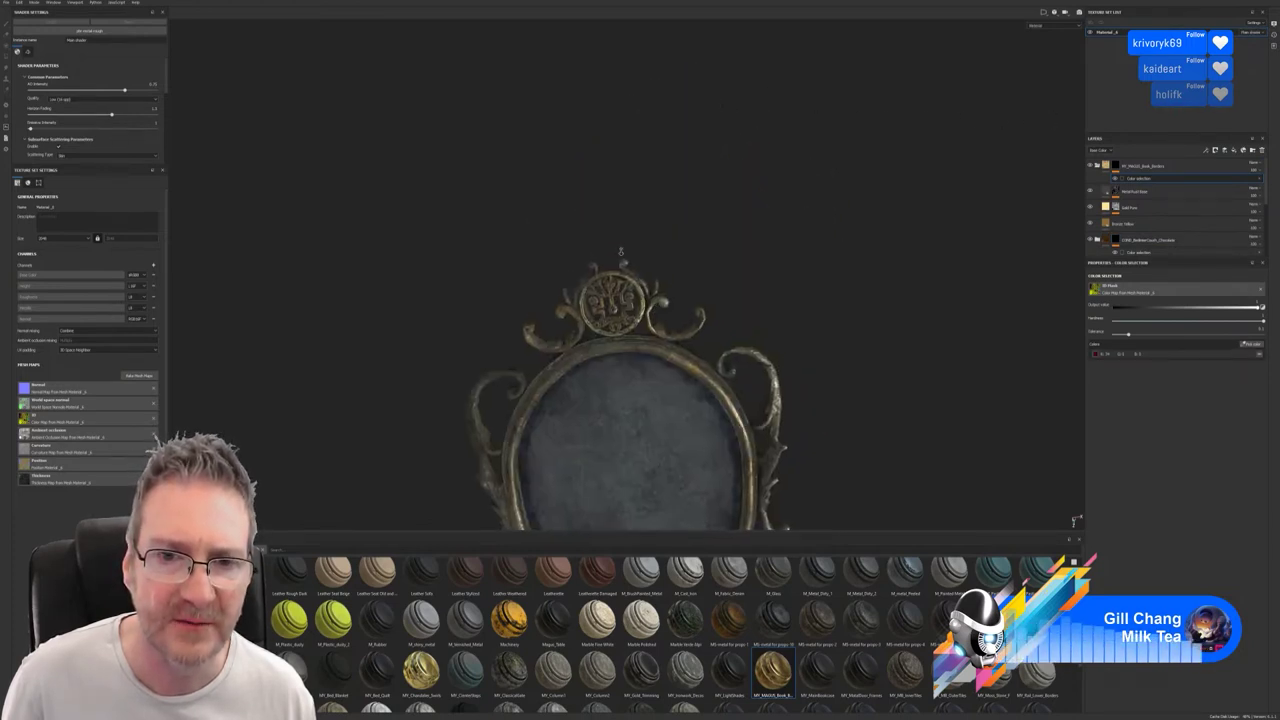
Try the gold Chandelier smart material on the mirror and undo it.
{"action": "right_click_drag", "start_coordinate": [600, 330], "coordinate": [640, 325], "text": "alt"}
{"action": "left_click_drag", "start_coordinate": [625, 312], "coordinate": [634, 262], "text": "alt"}
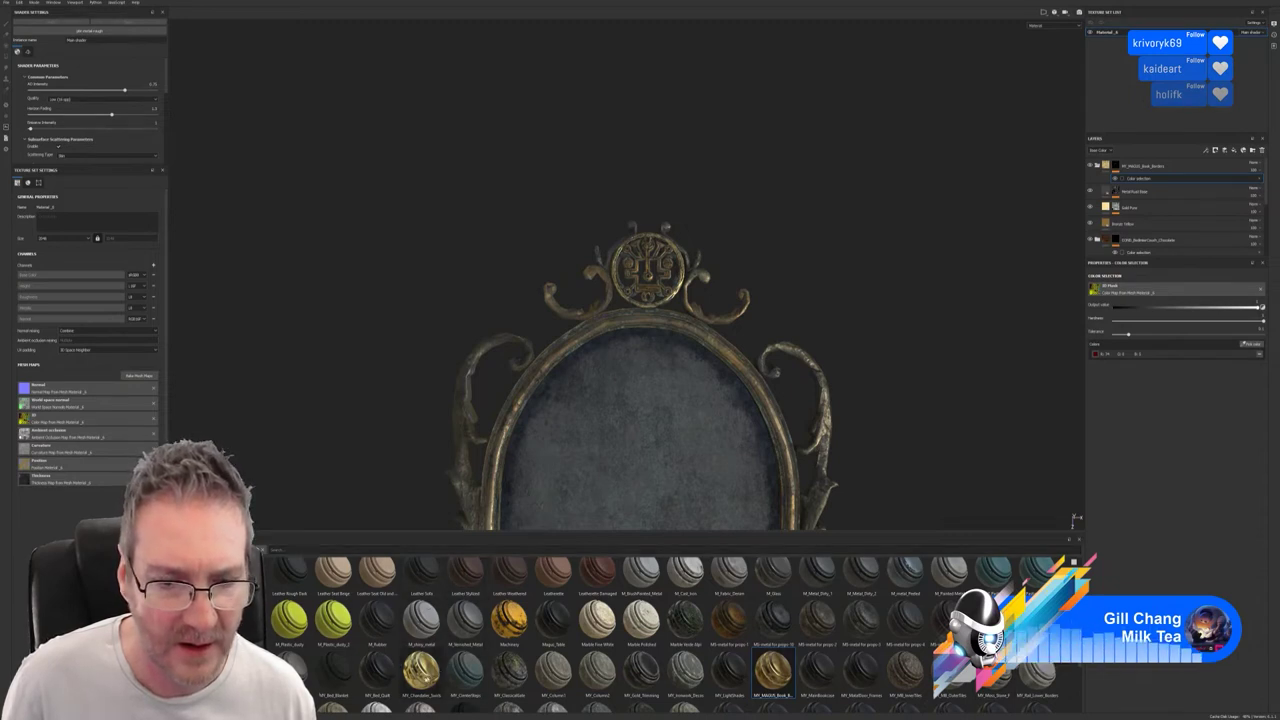
{"action": "left_click_drag", "start_coordinate": [418, 670], "coordinate": [658, 326]}
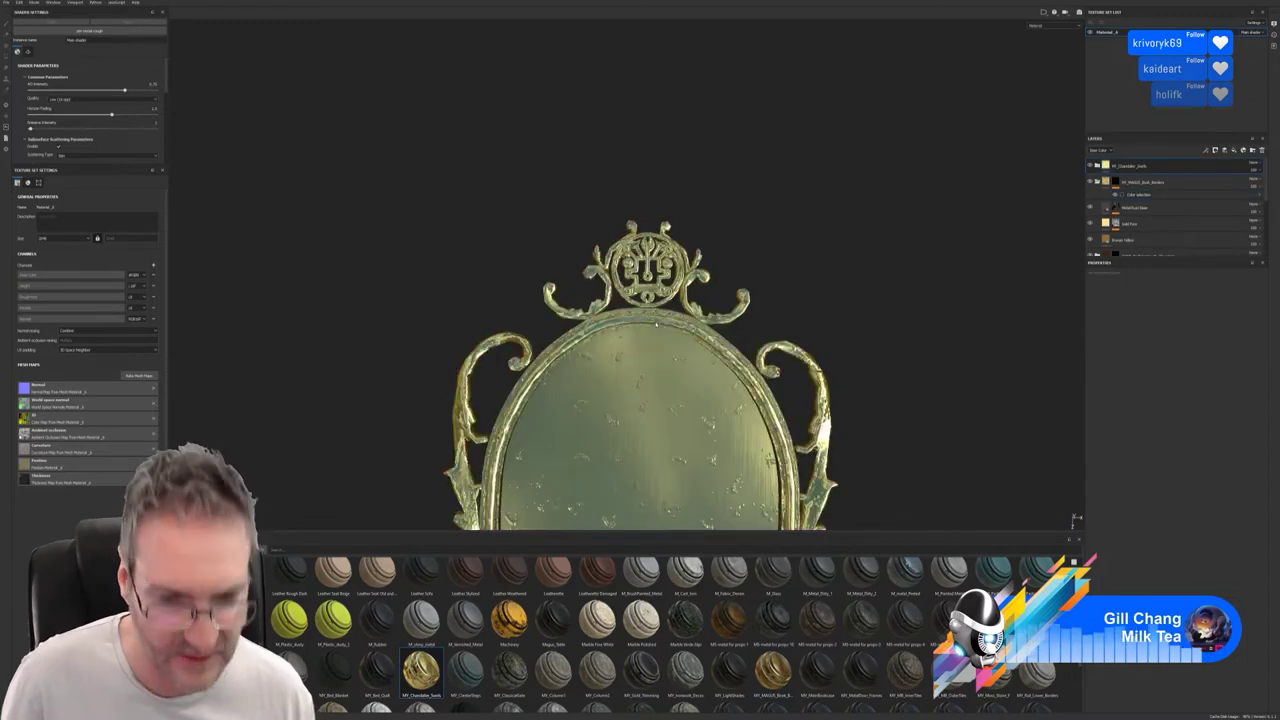
{"action": "key", "text": "ctrl+z"}
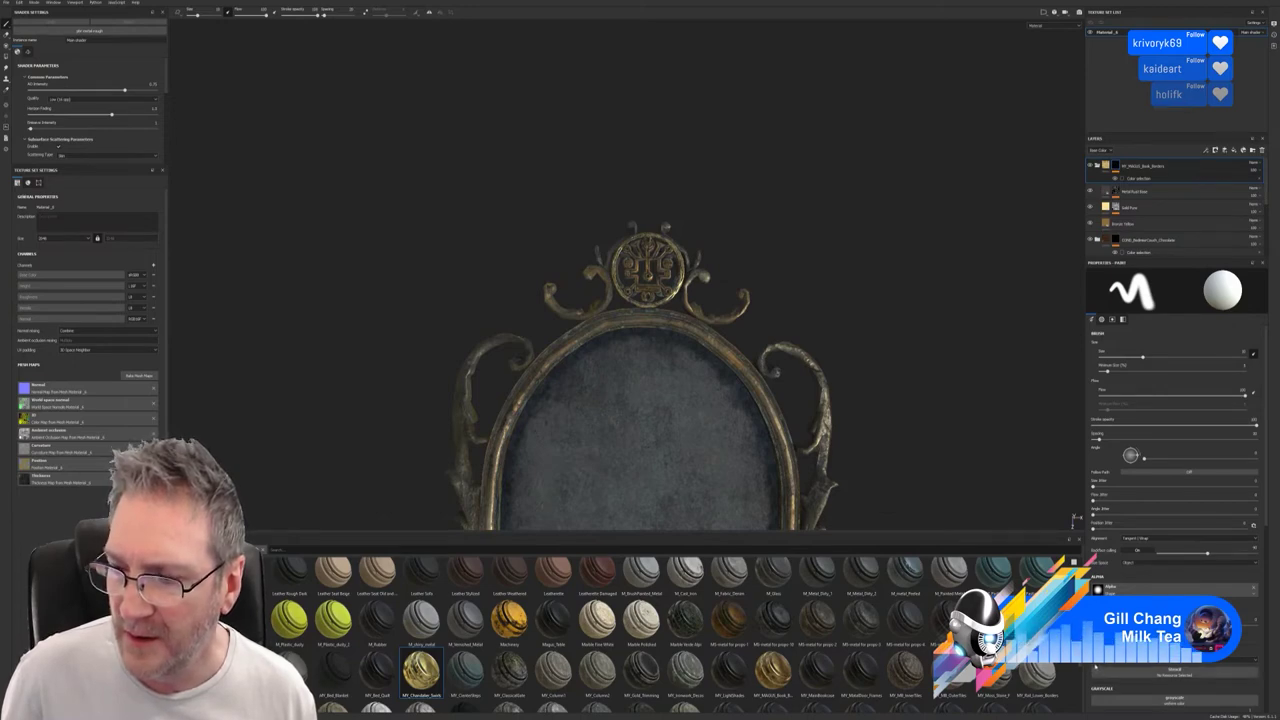
Find the brass_dirty smart material in the material library and apply it to the mirror.
{"action": "scroll", "coordinate": [660, 630], "scroll_direction": "up", "scroll_amount": 2}
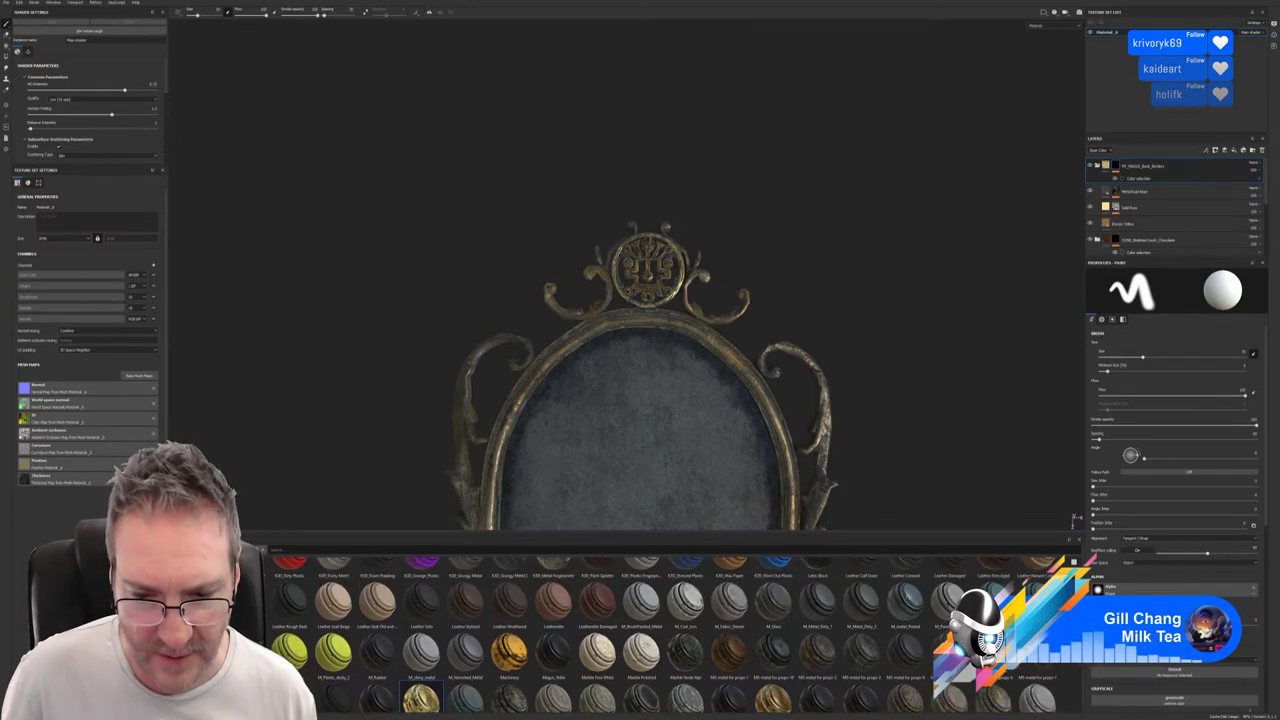
{"action": "scroll", "coordinate": [660, 630], "scroll_direction": "up", "scroll_amount": 1}
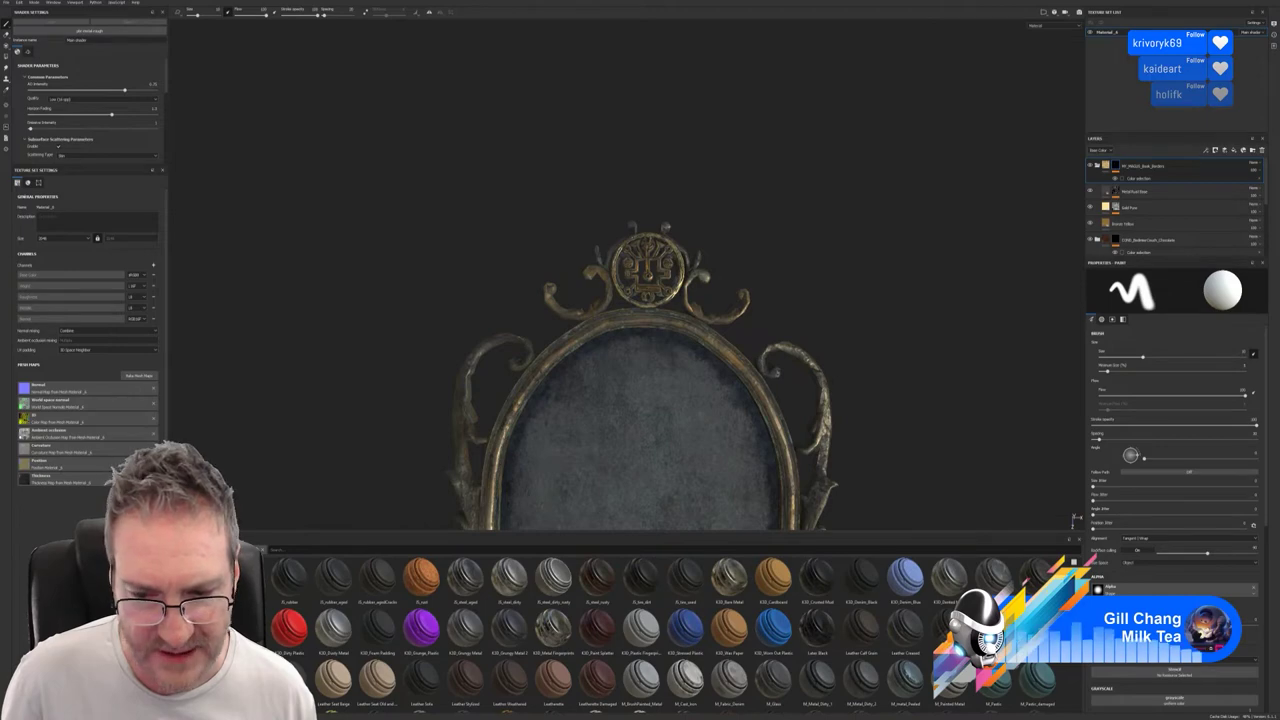
{"action": "scroll", "coordinate": [660, 630], "scroll_direction": "up", "scroll_amount": 3}
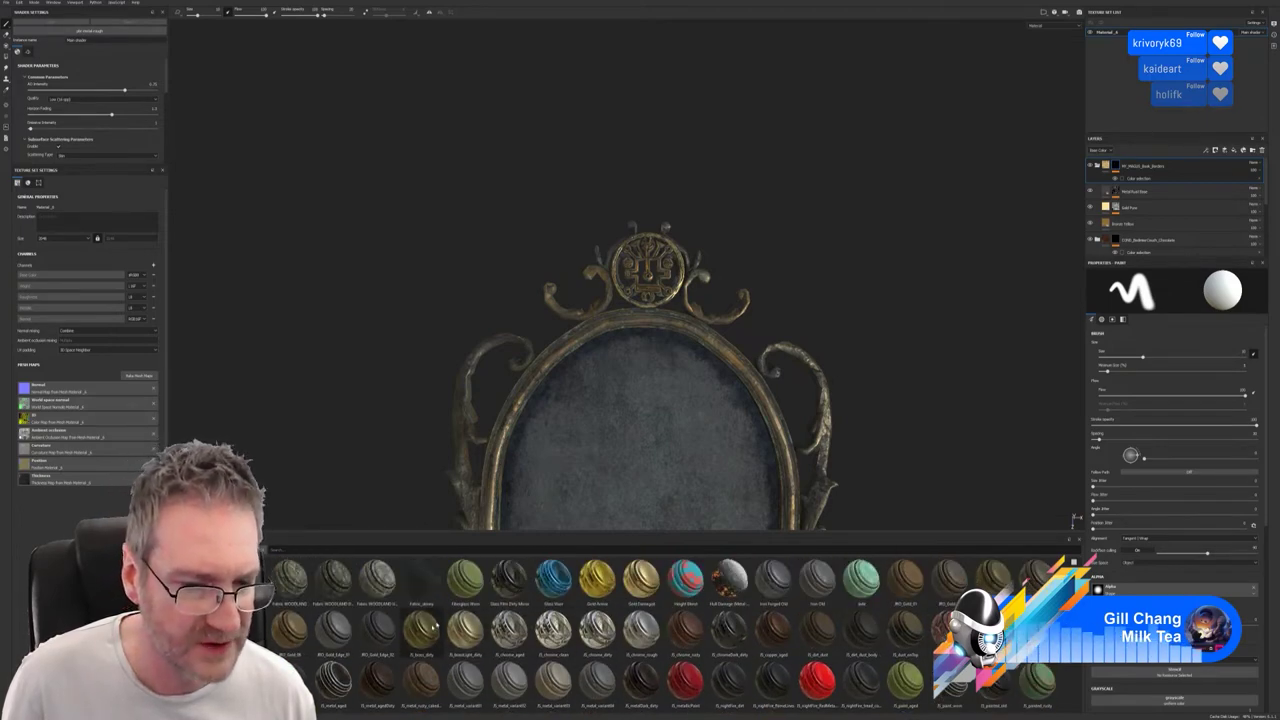
{"action": "mouse_move", "coordinate": [421, 630]}
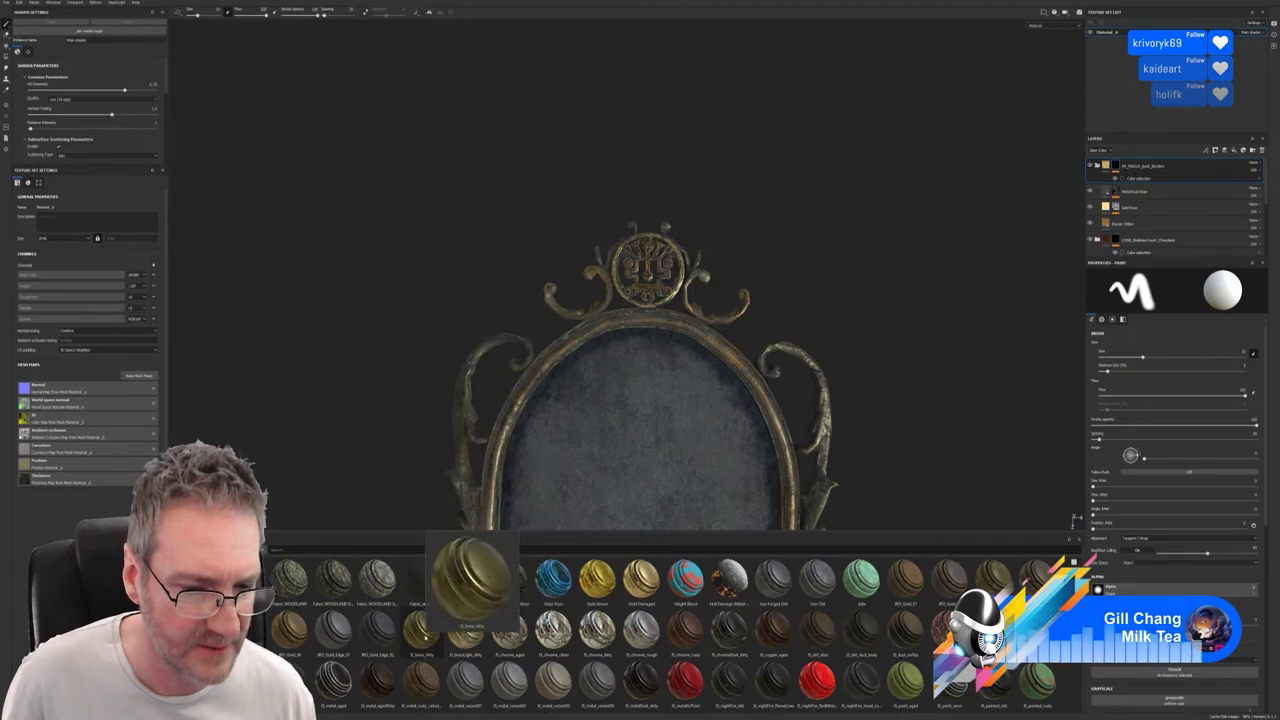
{"action": "left_click_drag", "start_coordinate": [421, 630], "coordinate": [653, 321]}
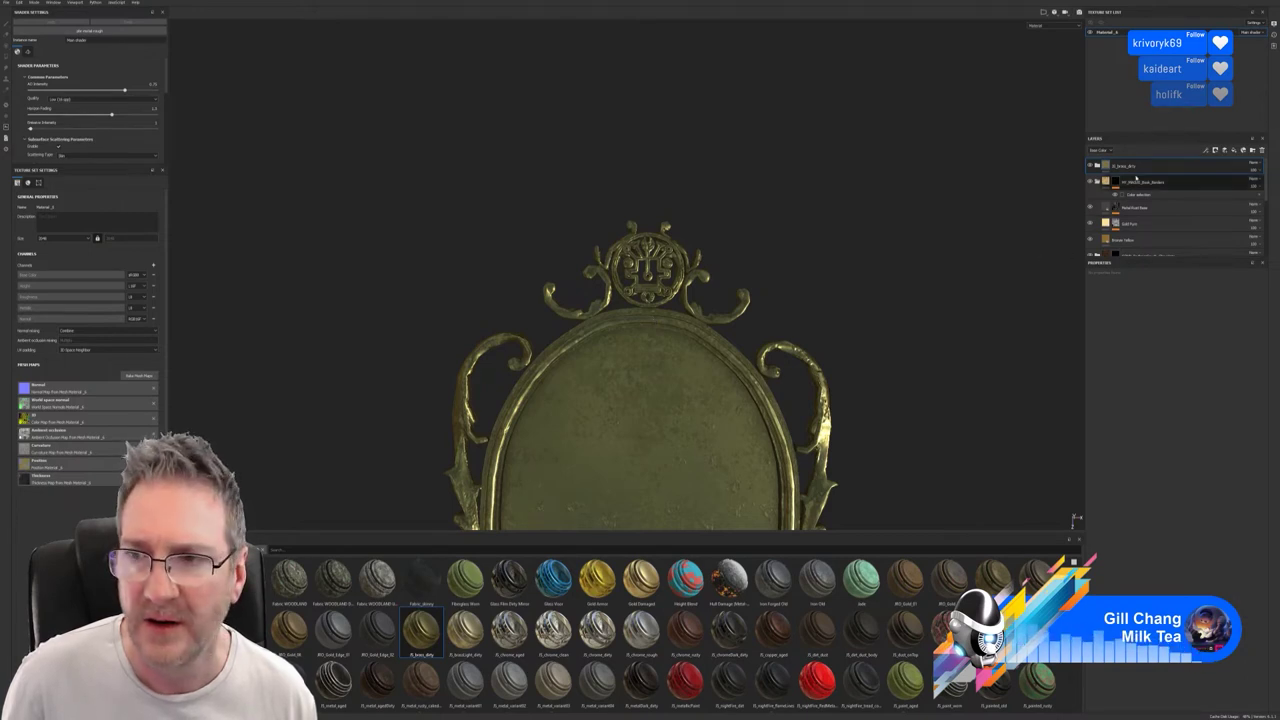
Group the brass_dirty and MAGUS_Book_Borders material folders into a single folder.
{"action": "double_click", "coordinate": [1145, 169]}
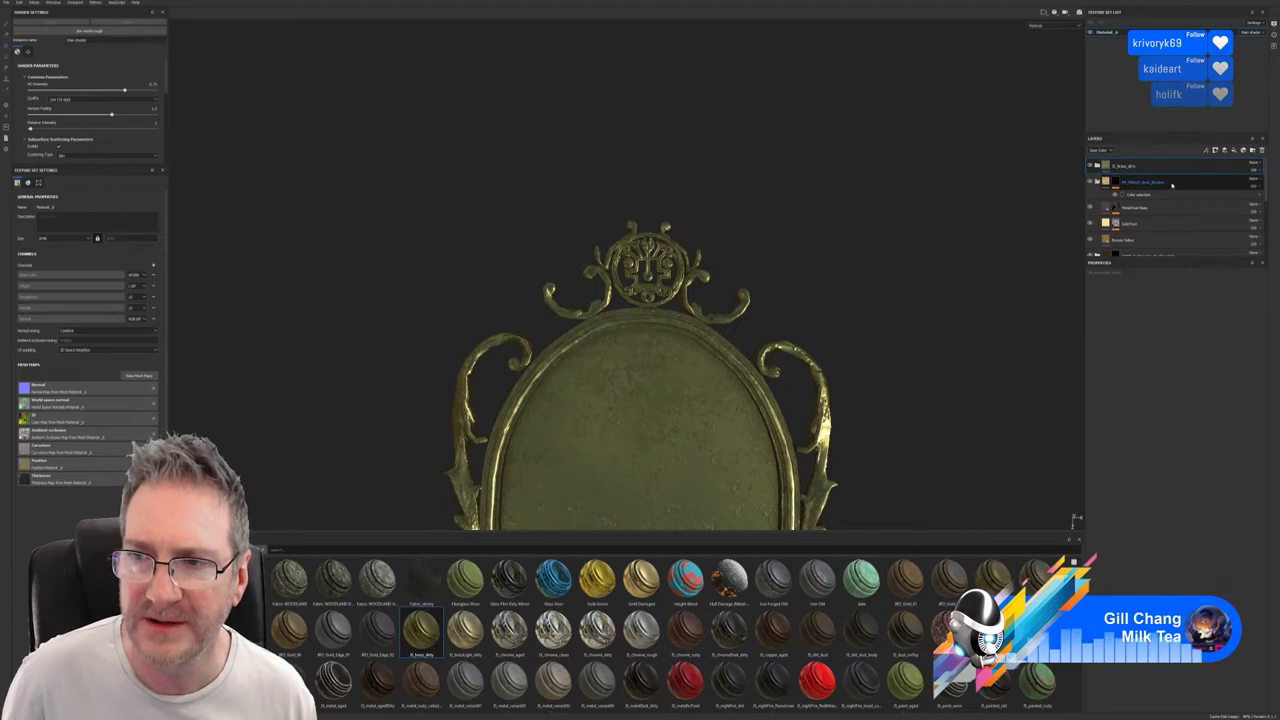
{"action": "right_click", "coordinate": [1172, 184]}
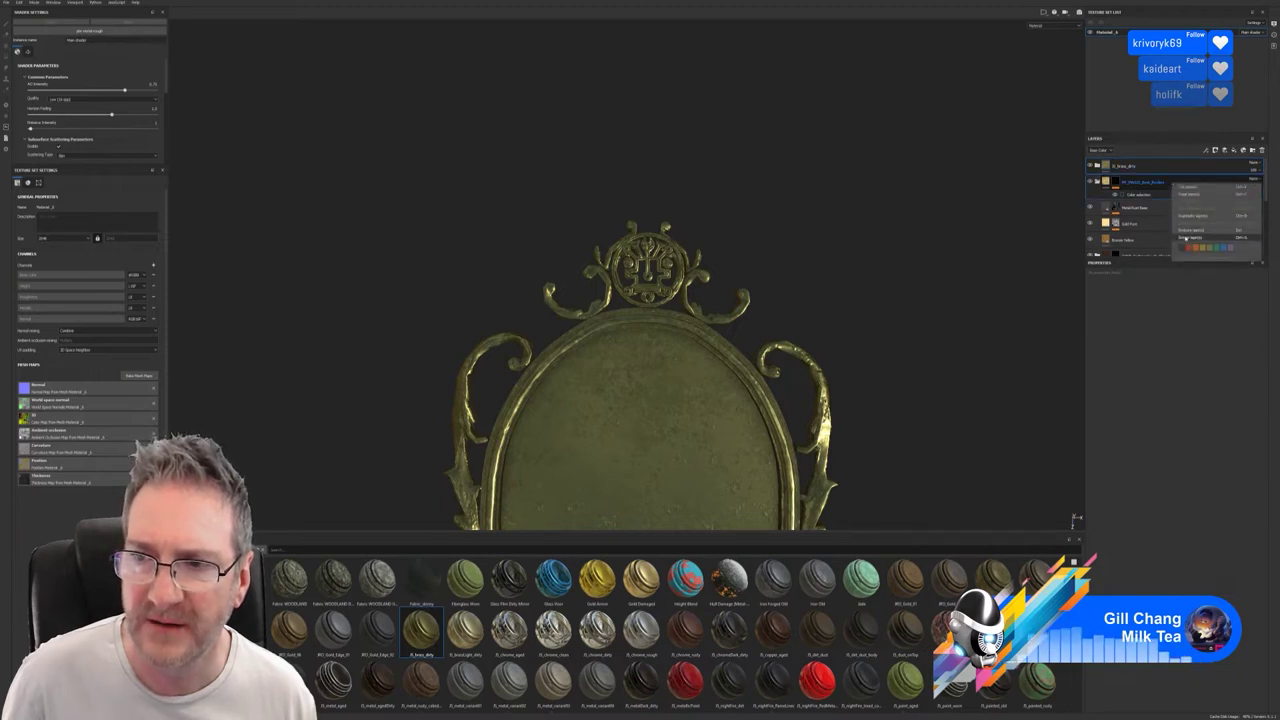
{"action": "left_click", "coordinate": [1185, 238]}
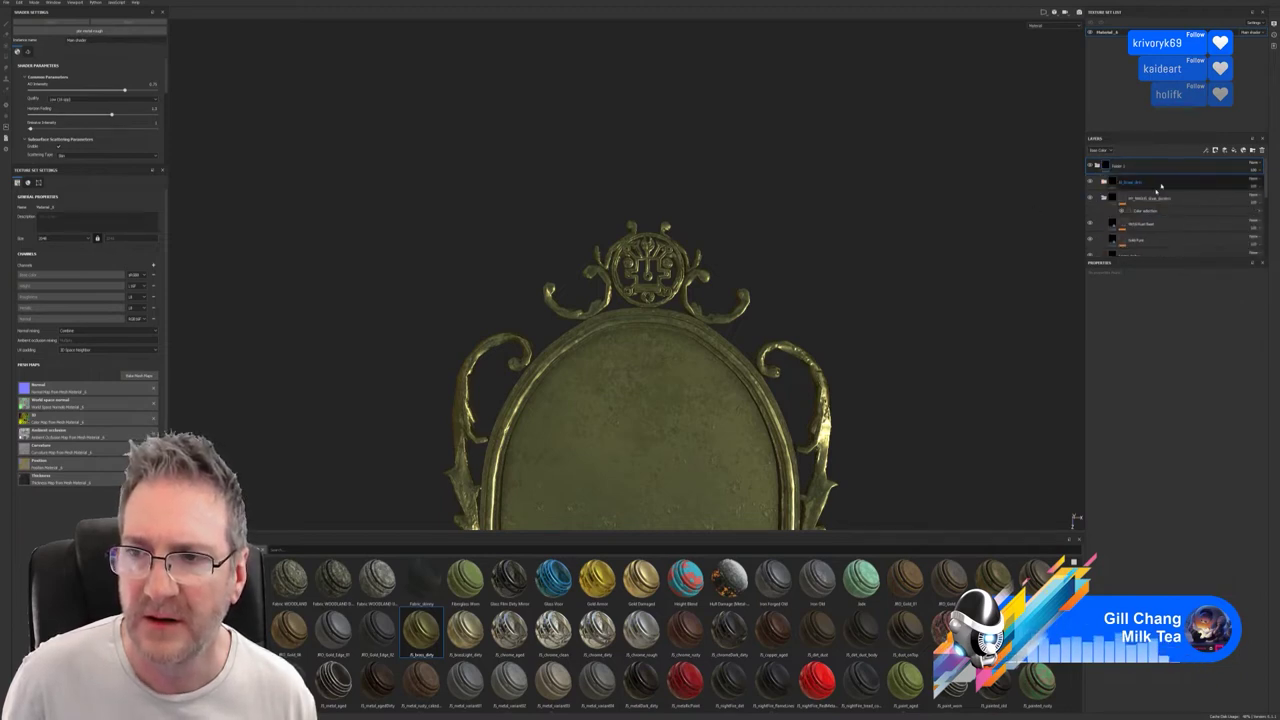
{"action": "key", "text": "ctrl+g"}
Mask the new group with a color selection, picking the dark red ID color of the crest medallion.
{"action": "right_click", "coordinate": [1171, 166]}
{"action": "left_click", "coordinate": [1205, 189]}
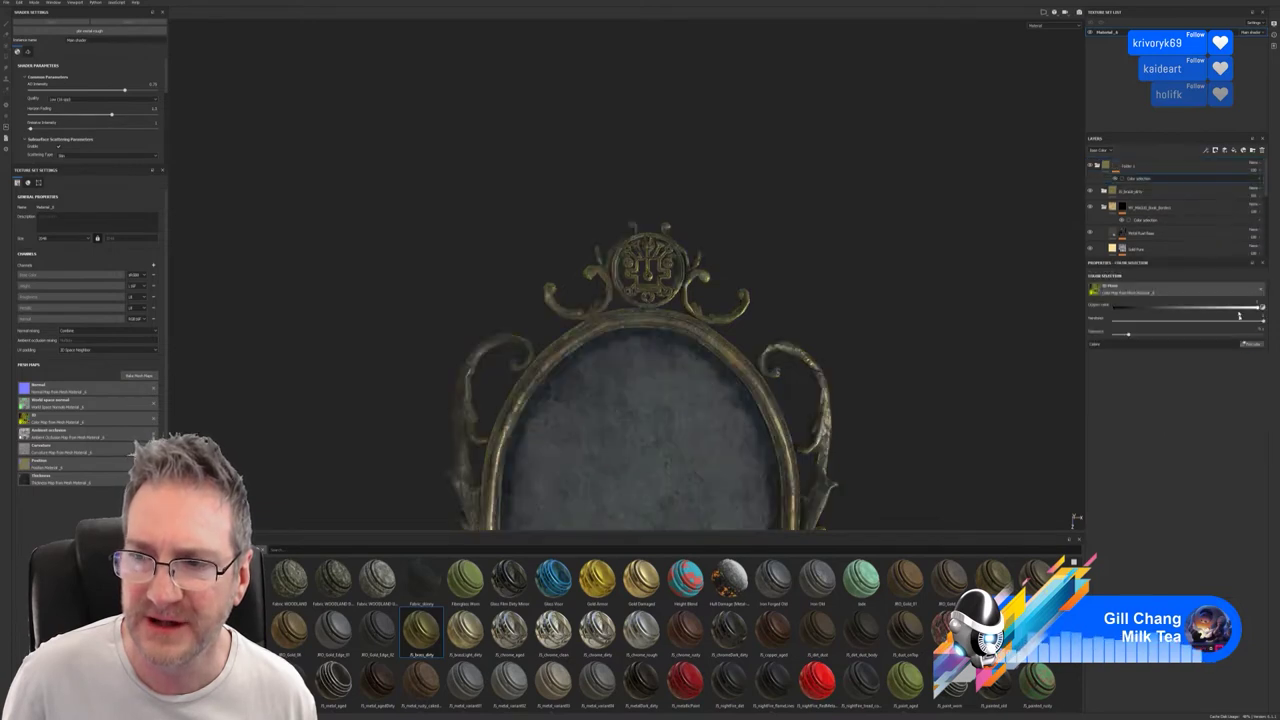
{"action": "left_click", "coordinate": [1243, 344]}
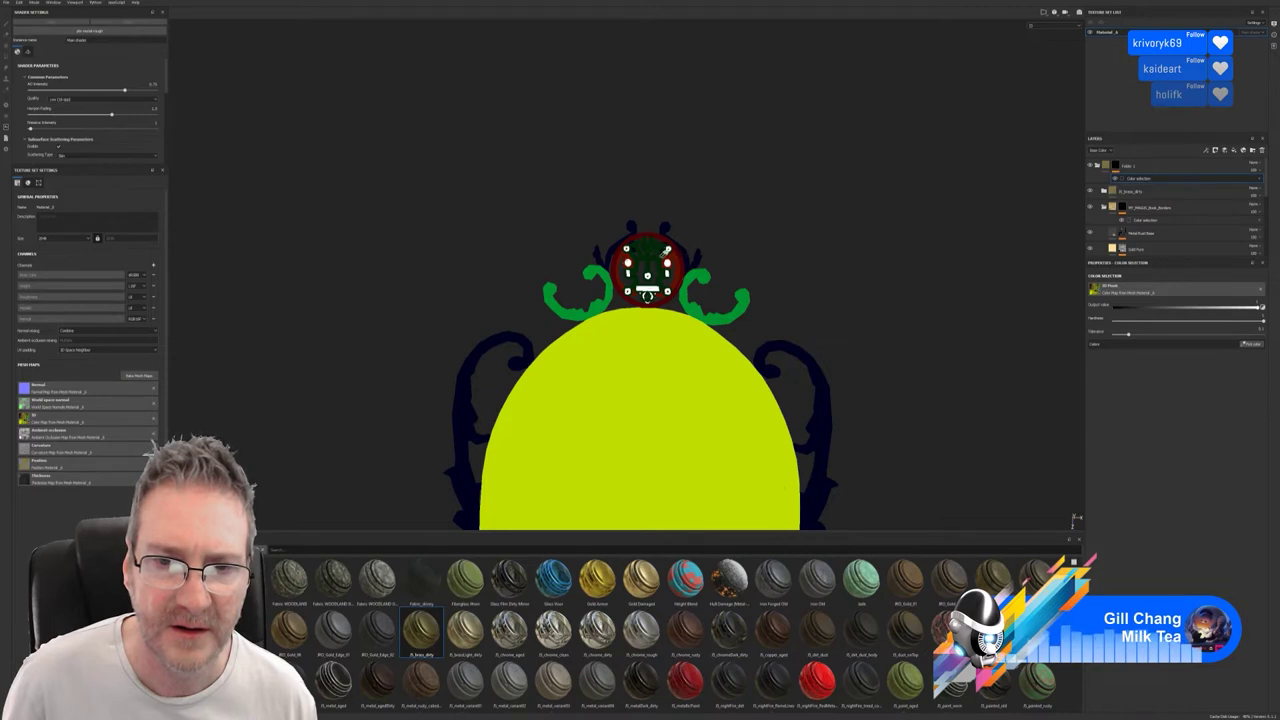
{"action": "left_click", "coordinate": [680, 257]}
{"action": "scroll", "coordinate": [614, 351], "scroll_direction": "up", "scroll_amount": 3}
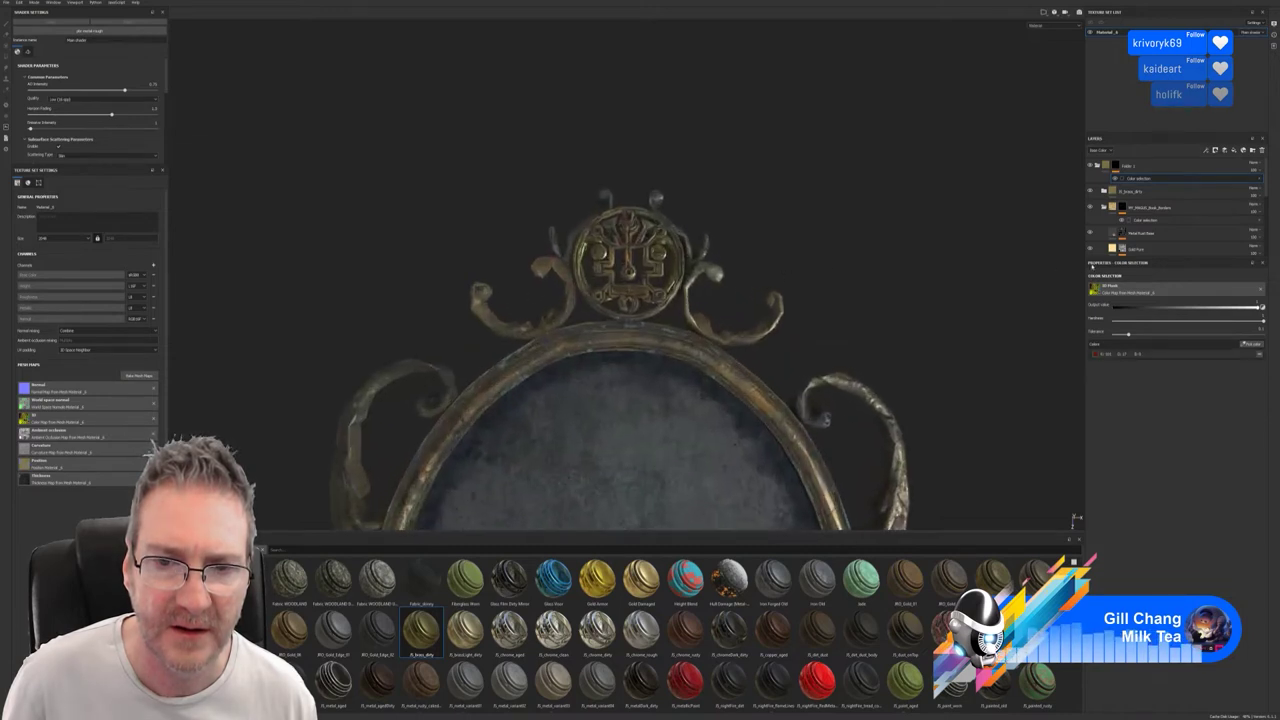
{"action": "left_click_drag", "start_coordinate": [614, 351], "coordinate": [640, 290], "text": "alt"}
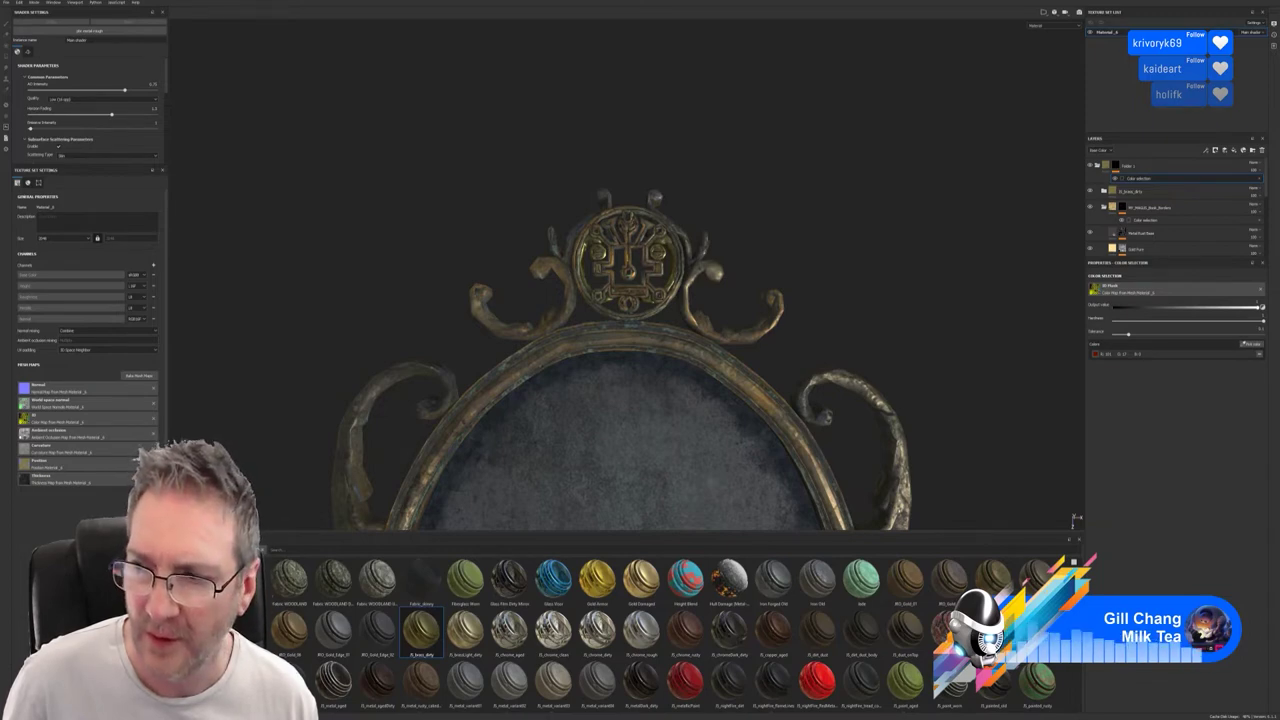
Find the Harp_Silver smart material in the material library and apply it to the mirror as the uppermost layer.
{"action": "scroll", "coordinate": [420, 630], "scroll_direction": "down", "scroll_amount": 1}
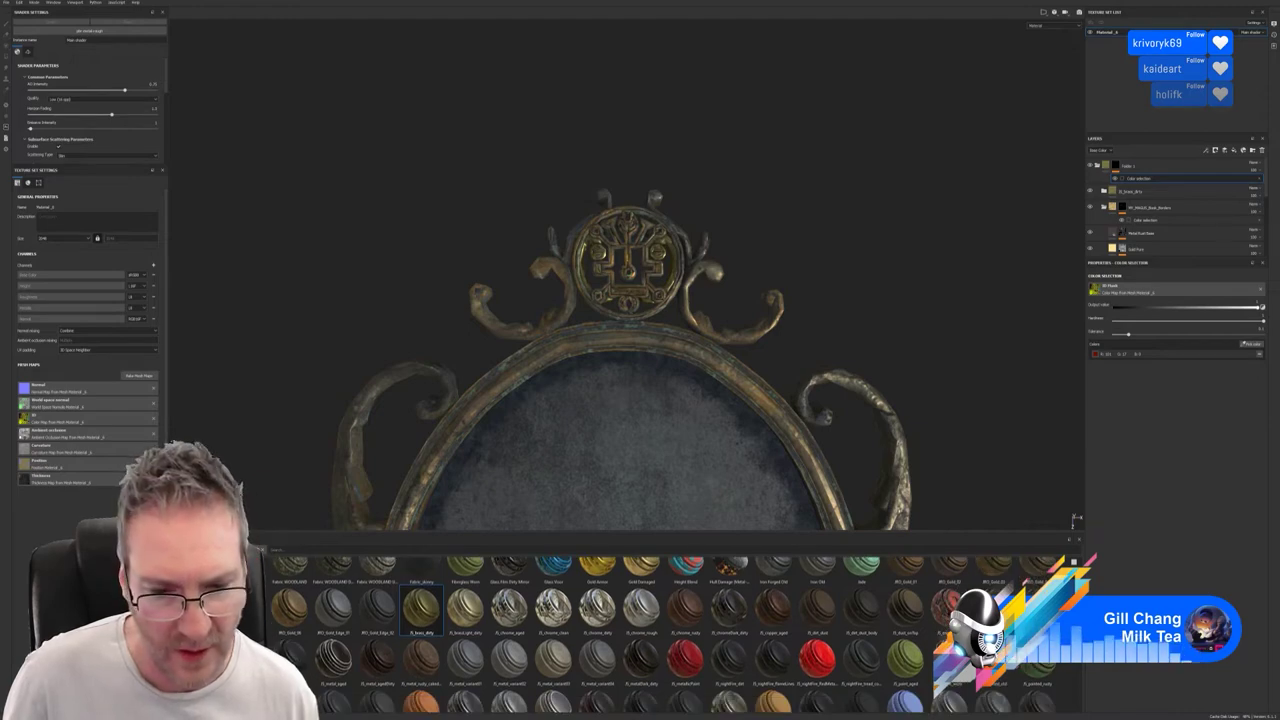
{"action": "scroll", "coordinate": [688, 635], "scroll_direction": "up", "scroll_amount": 2}
{"action": "scroll", "coordinate": [688, 635], "scroll_direction": "up", "scroll_amount": 4}
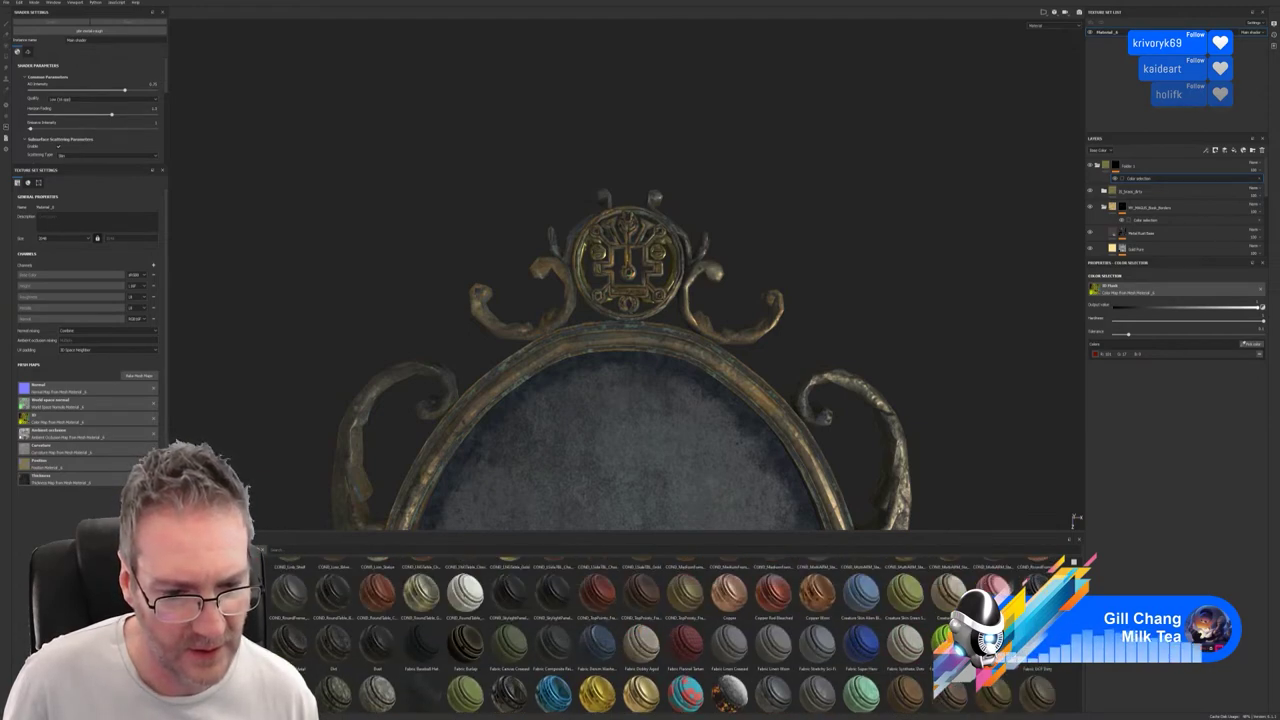
{"action": "scroll", "coordinate": [688, 636], "scroll_direction": "up", "scroll_amount": 4}
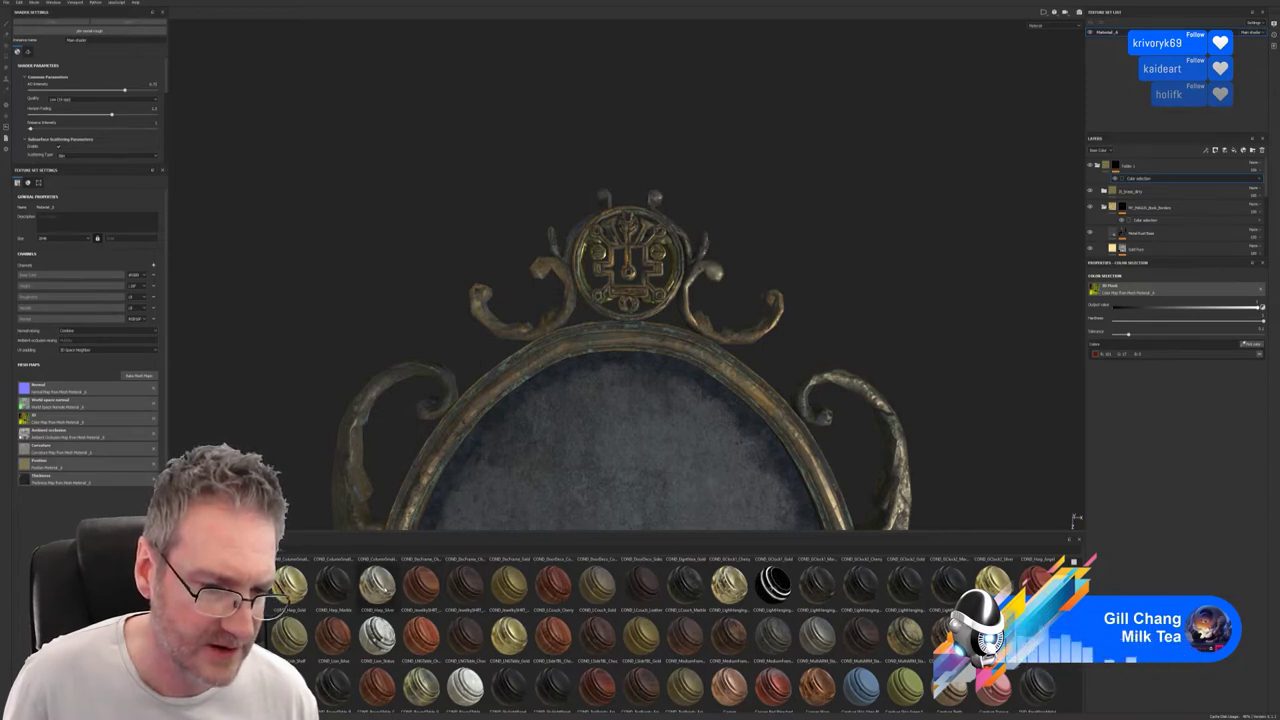
{"action": "mouse_move", "coordinate": [378, 630]}
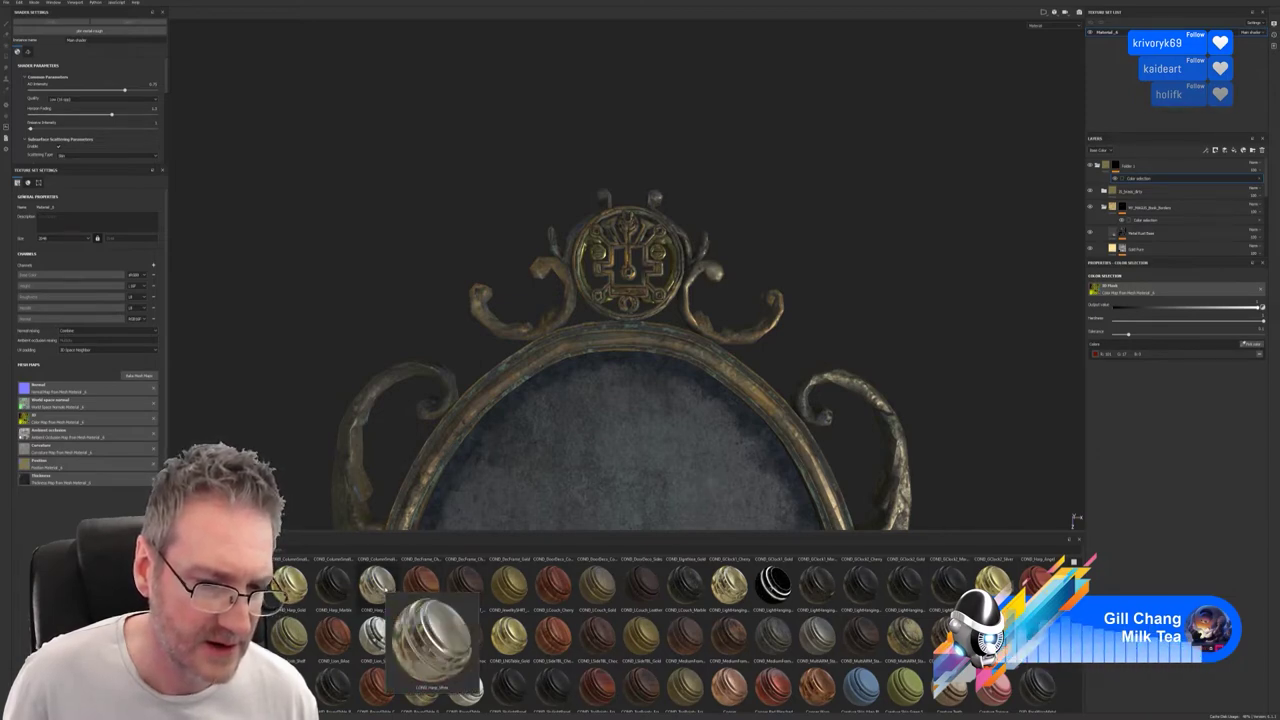
{"action": "left_click_drag", "start_coordinate": [377, 583], "coordinate": [643, 336]}
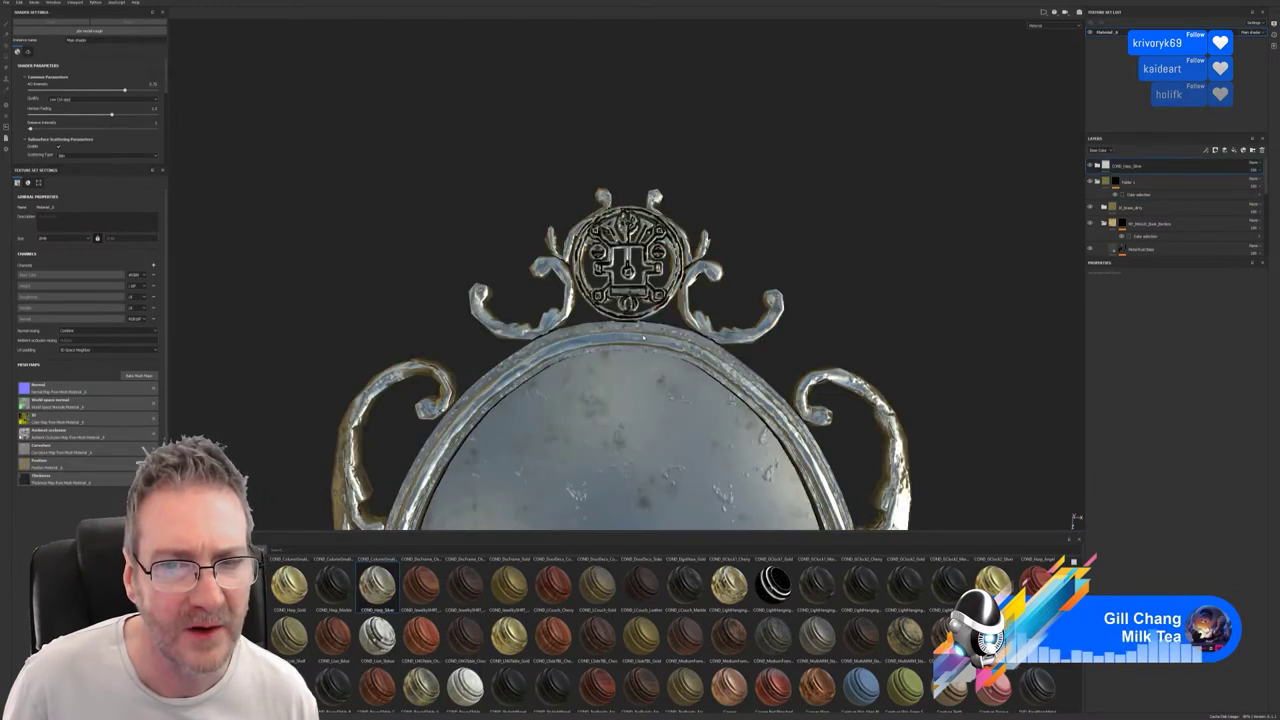
Move the Harp_Silver material into the masked crest folder, placing it above the brass_dirty material.
{"action": "double_click", "coordinate": [1163, 167]}
{"action": "key", "text": "Return"}
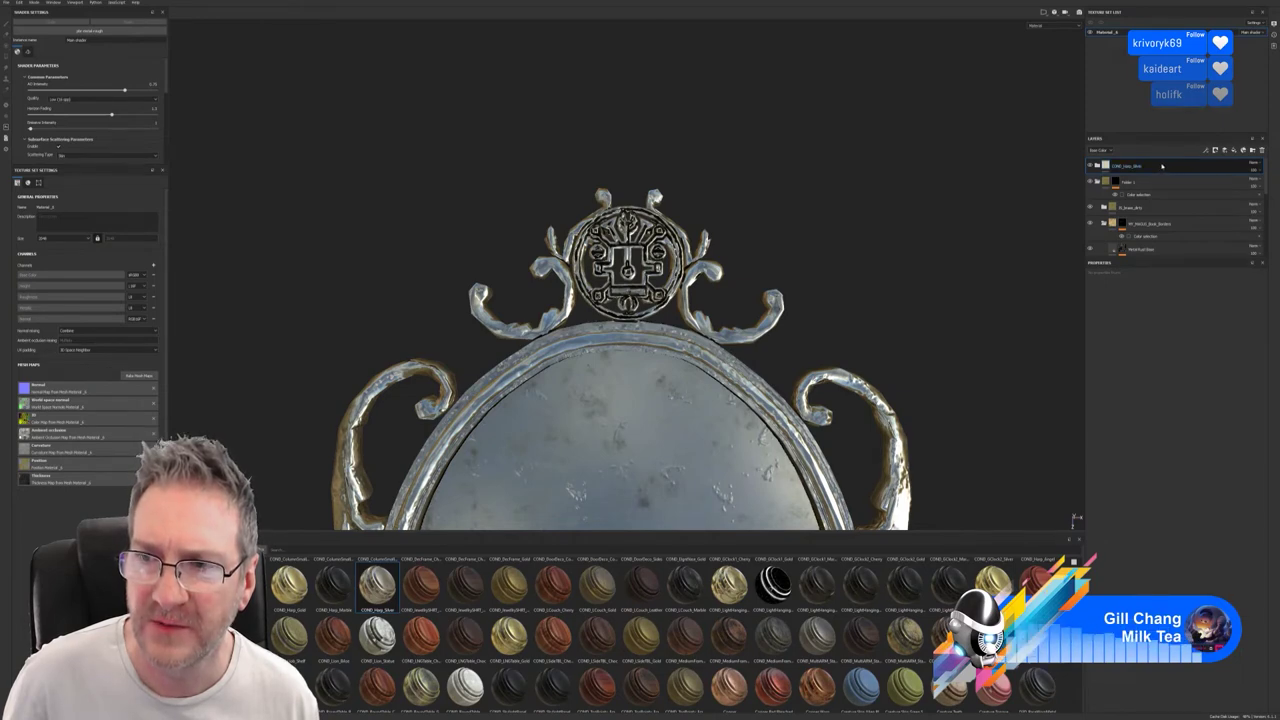
{"action": "double_click", "coordinate": [1163, 167]}
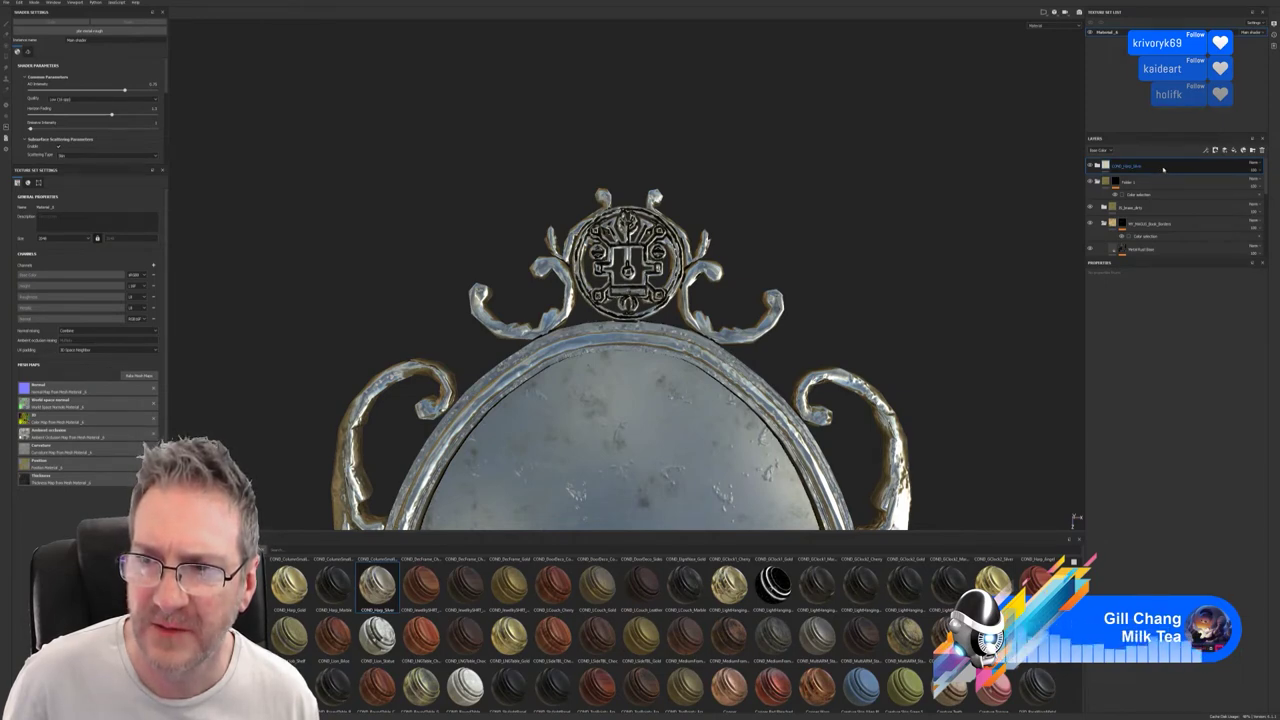
{"action": "left_click_drag", "start_coordinate": [1164, 168], "coordinate": [1179, 262]}
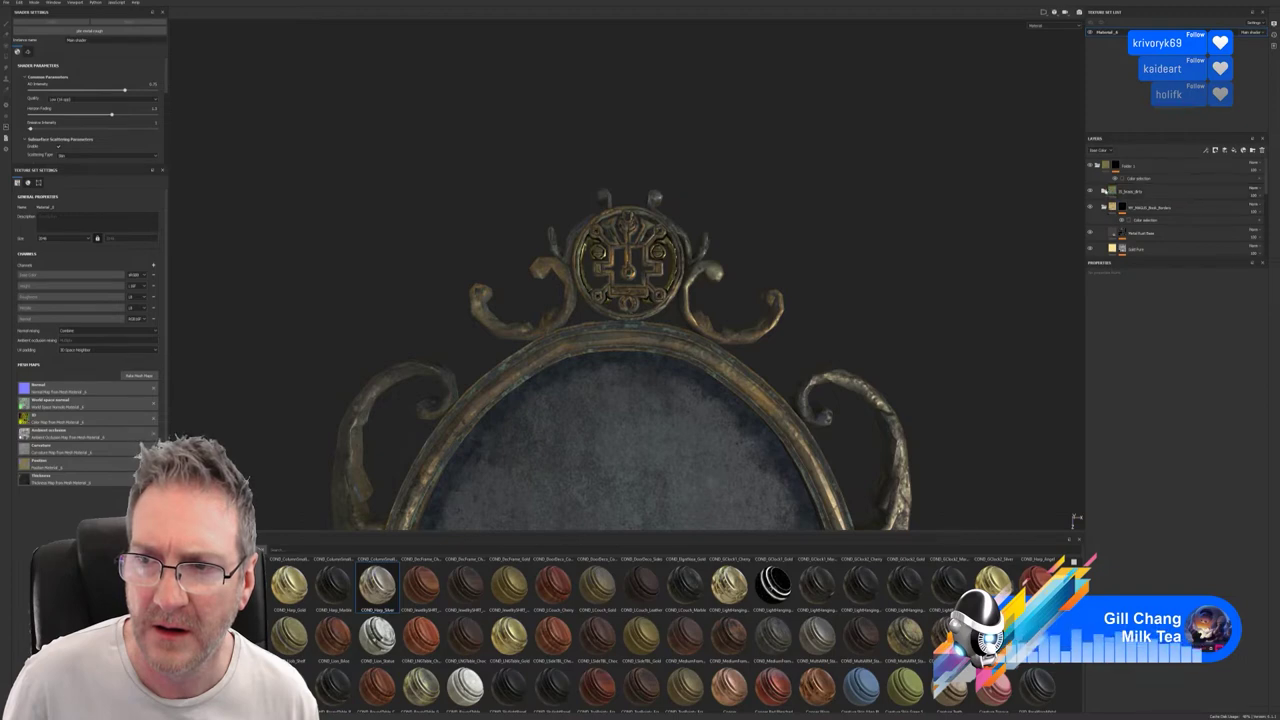
{"action": "left_click", "coordinate": [1103, 206]}
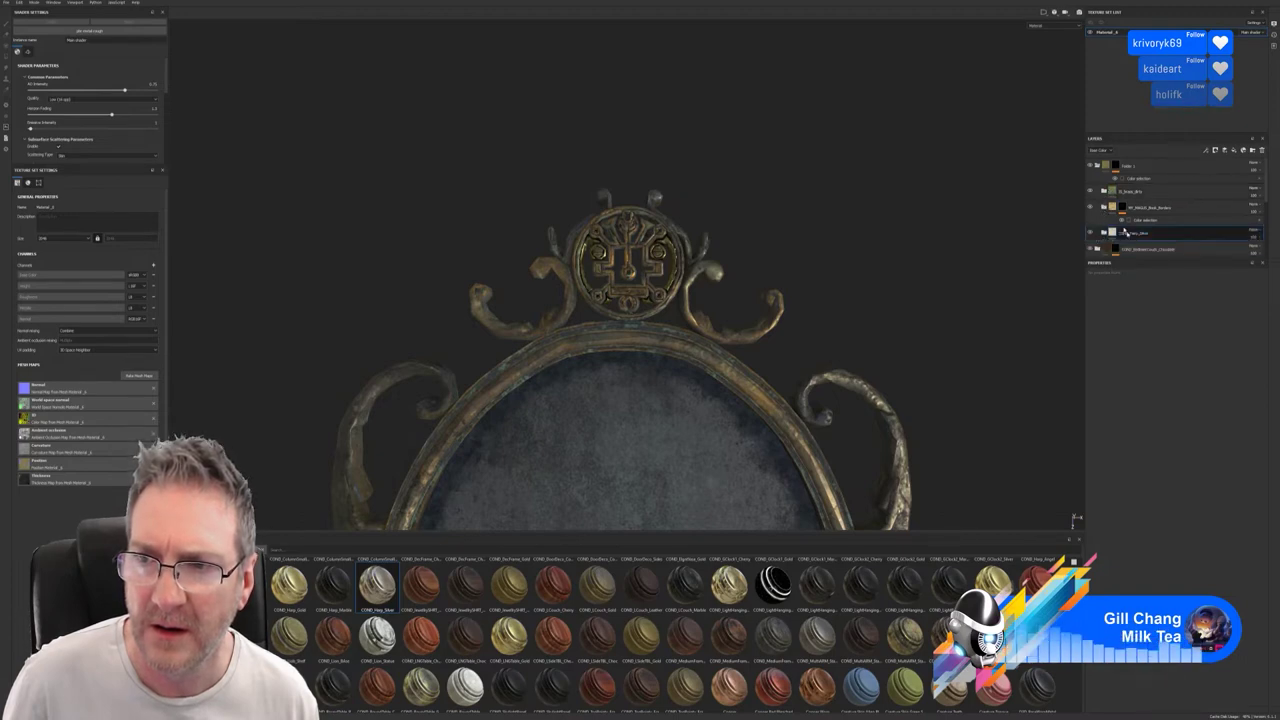
{"action": "left_click_drag", "start_coordinate": [1133, 233], "coordinate": [1131, 186]}
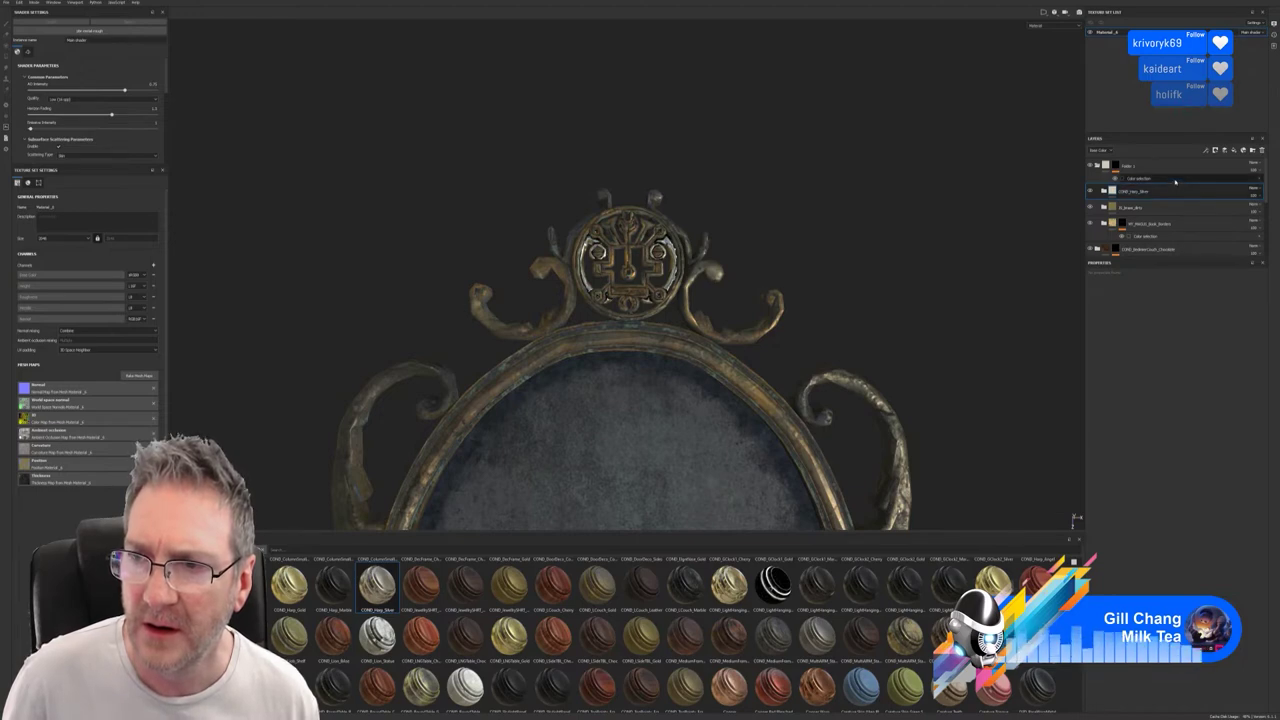
Add the dark green ID color inside the crest medallion to the crest folder's color selection.
{"action": "left_click", "coordinate": [1160, 178]}
{"action": "left_click", "coordinate": [1248, 345]}
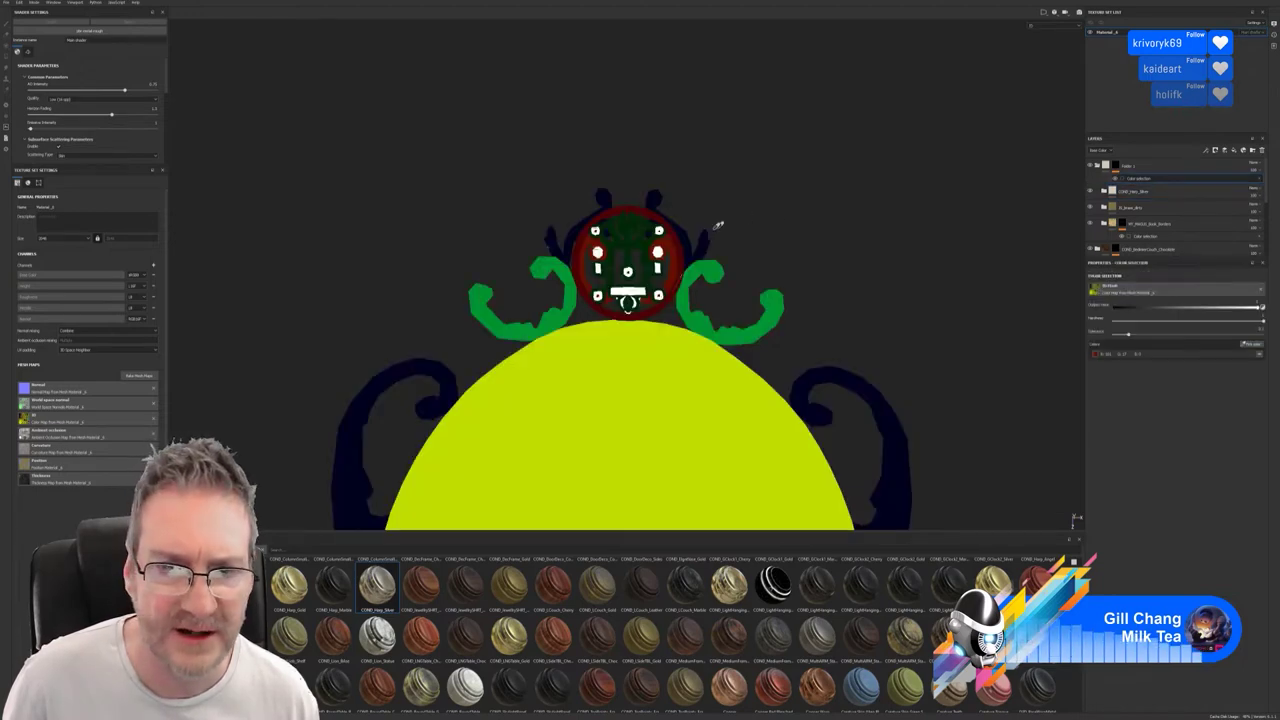
{"action": "left_click", "coordinate": [648, 242]}
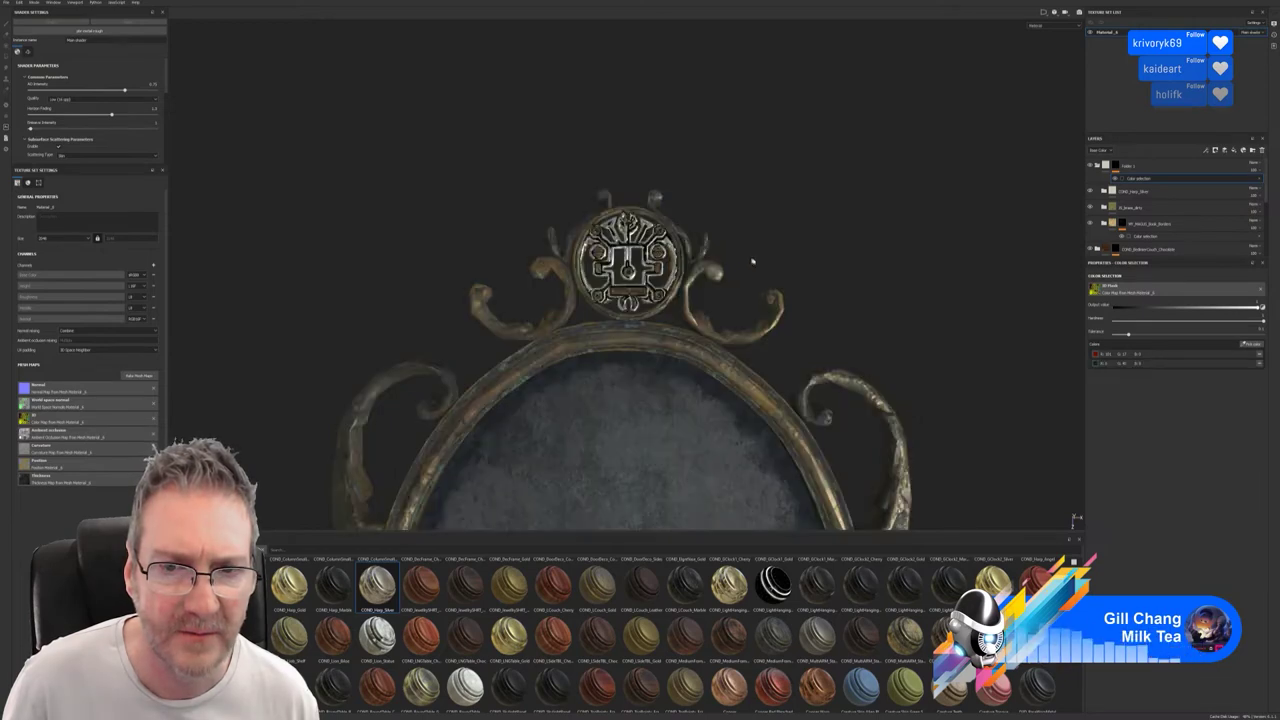
Examine the crest medallion's silver finish up close and against the whole mirror from several angles.
{"action": "mouse_move", "coordinate": [753, 261]}
{"action": "left_mouse_down", "text": "alt"}
{"action": "mouse_move", "coordinate": [751, 249]}
{"action": "mouse_move", "coordinate": [811, 249]}
{"action": "mouse_move", "coordinate": [814, 211]}
{"action": "mouse_move", "coordinate": [741, 258]}
{"action": "left_mouse_up", "text": "alt"}
{"action": "right_click_drag", "start_coordinate": [741, 258], "coordinate": [951, 240], "text": "alt"}
{"action": "left_click_drag", "start_coordinate": [706, 242], "coordinate": [708, 268], "text": "alt"}
{"action": "right_click_drag", "start_coordinate": [708, 268], "coordinate": [380, 427], "text": "alt"}
{"action": "middle_click_drag", "start_coordinate": [692, 426], "coordinate": [729, 268], "text": "alt"}
{"action": "left_click_drag", "start_coordinate": [729, 268], "coordinate": [712, 202], "text": "alt"}
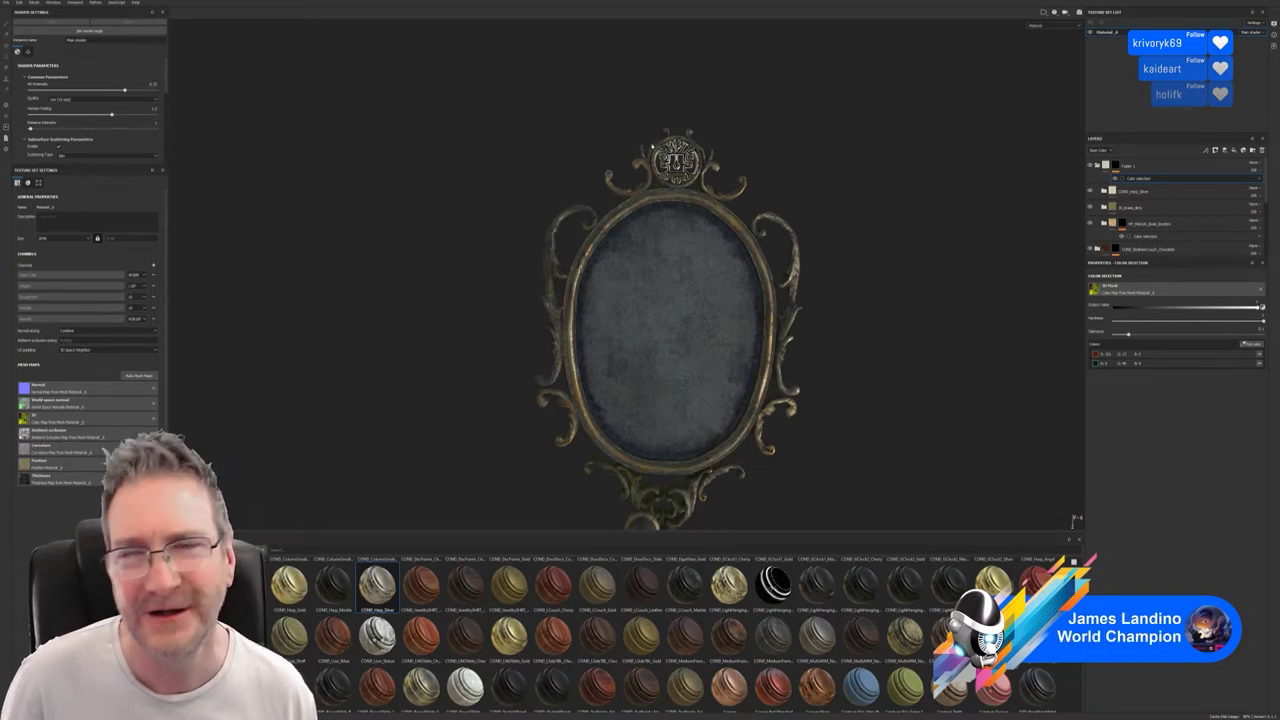
{"action": "scroll", "coordinate": [429, 320], "scroll_direction": "down", "scroll_amount": 5}
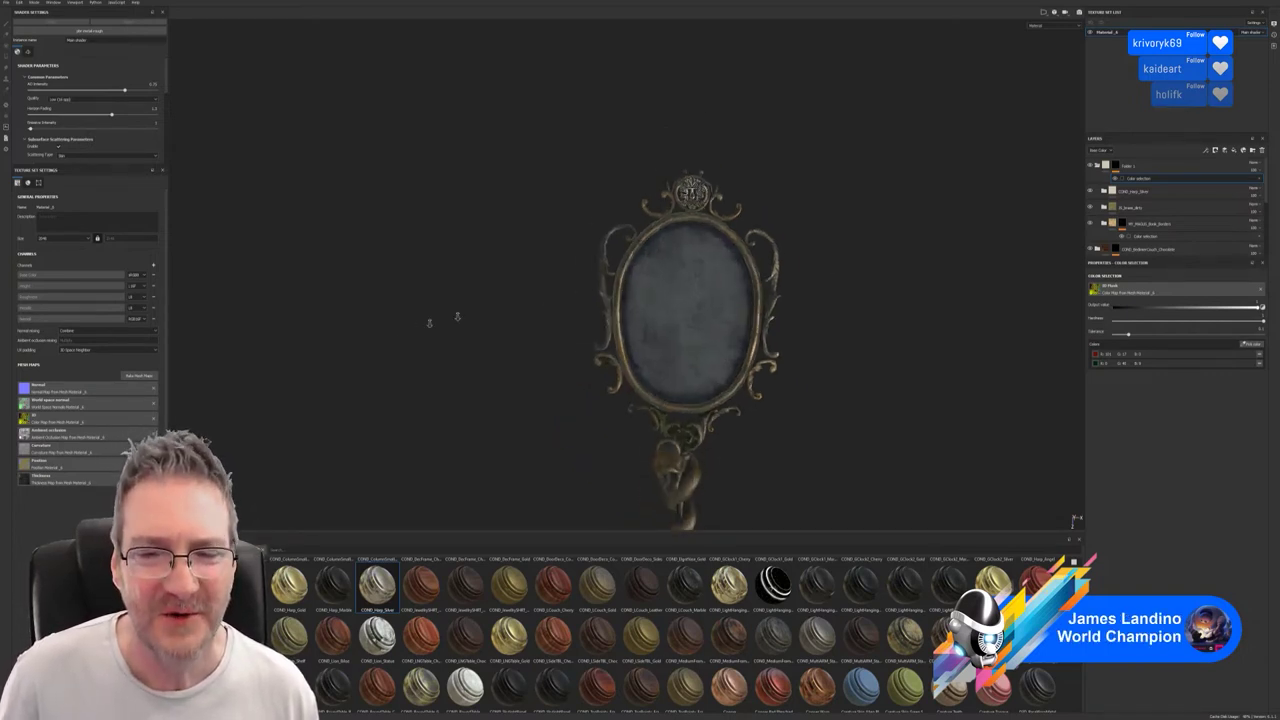
{"action": "mouse_move", "coordinate": [577, 334]}
{"action": "left_mouse_down", "text": "alt"}
{"action": "mouse_move", "coordinate": [546, 317]}
{"action": "mouse_move", "coordinate": [531, 391]}
{"action": "mouse_move", "coordinate": [596, 318]}
{"action": "left_mouse_up", "text": "alt"}
{"action": "scroll", "coordinate": [799, 144], "scroll_direction": "up", "scroll_amount": 5}
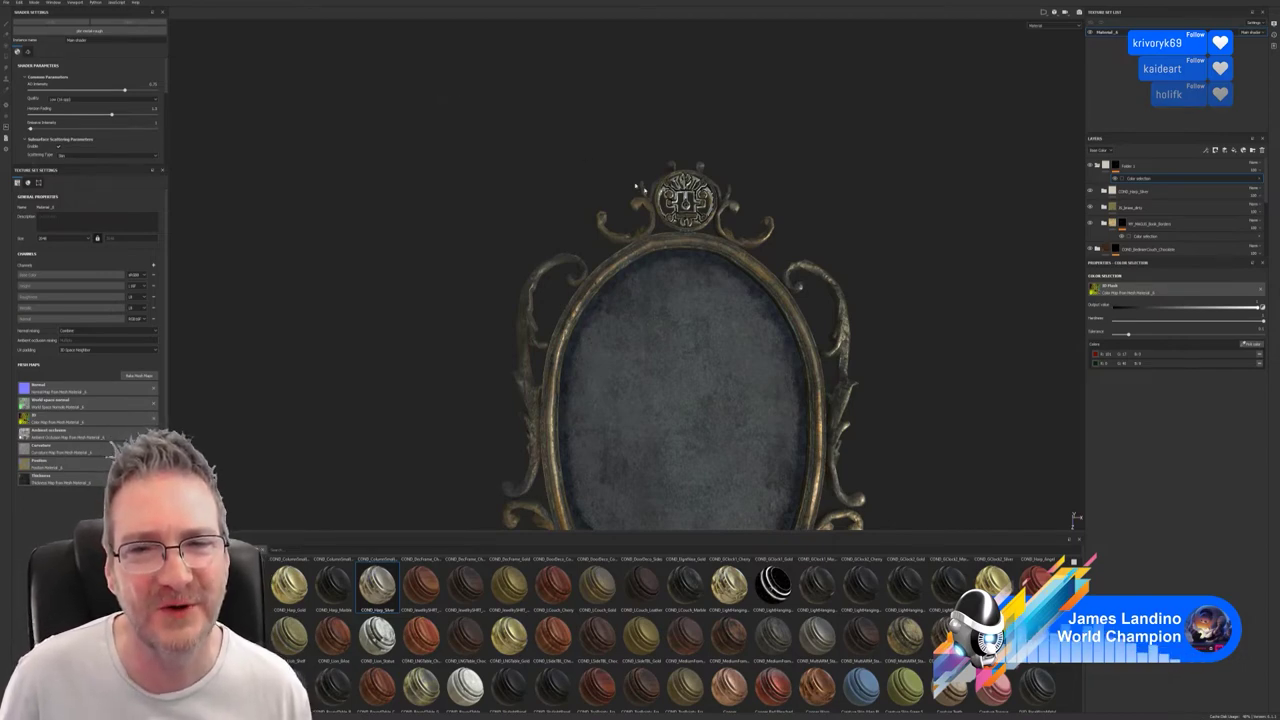
{"action": "right_click_drag", "start_coordinate": [732, 184], "coordinate": [1000, 151], "text": "alt"}
{"action": "left_click_drag", "start_coordinate": [790, 170], "coordinate": [750, 238], "text": "alt"}
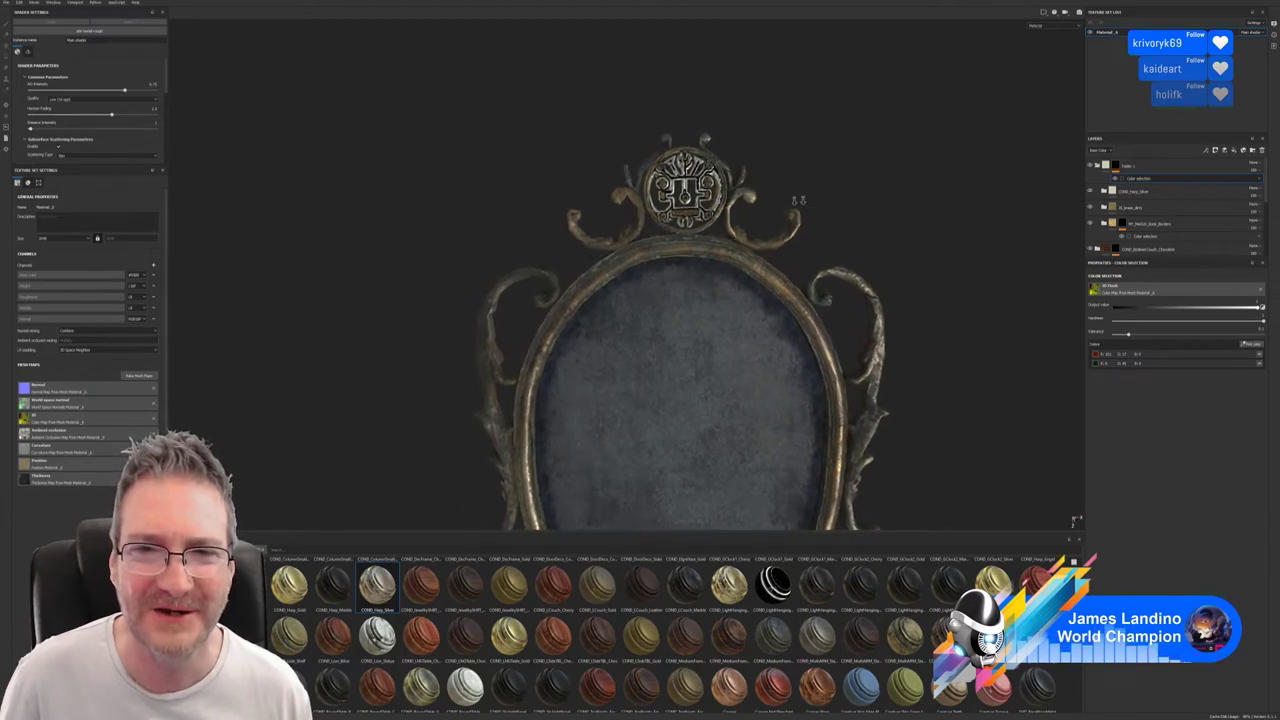
{"action": "right_click_drag", "start_coordinate": [750, 238], "coordinate": [536, 268], "text": "alt"}
{"action": "left_click_drag", "start_coordinate": [537, 268], "coordinate": [634, 287], "text": "alt"}
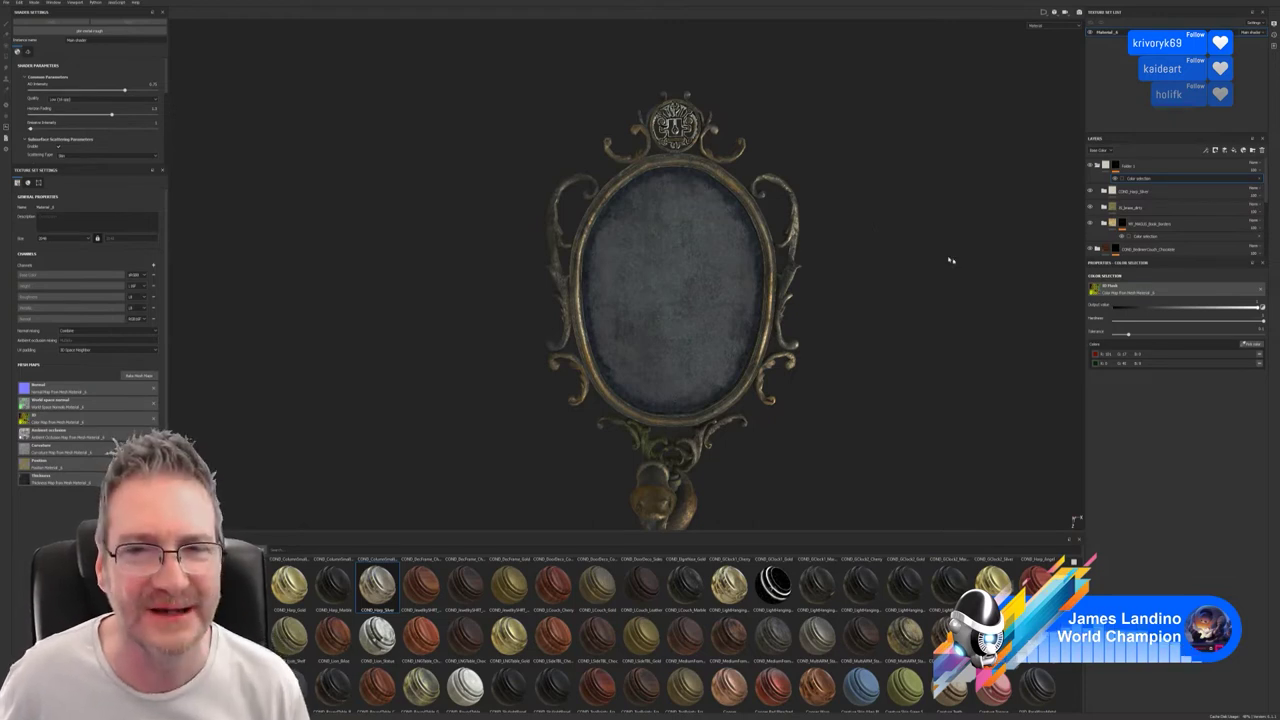
{"action": "scroll", "coordinate": [837, 94], "scroll_direction": "up", "scroll_amount": 3}
{"action": "middle_click_drag", "start_coordinate": [760, 100], "coordinate": [756, 246], "text": "alt"}
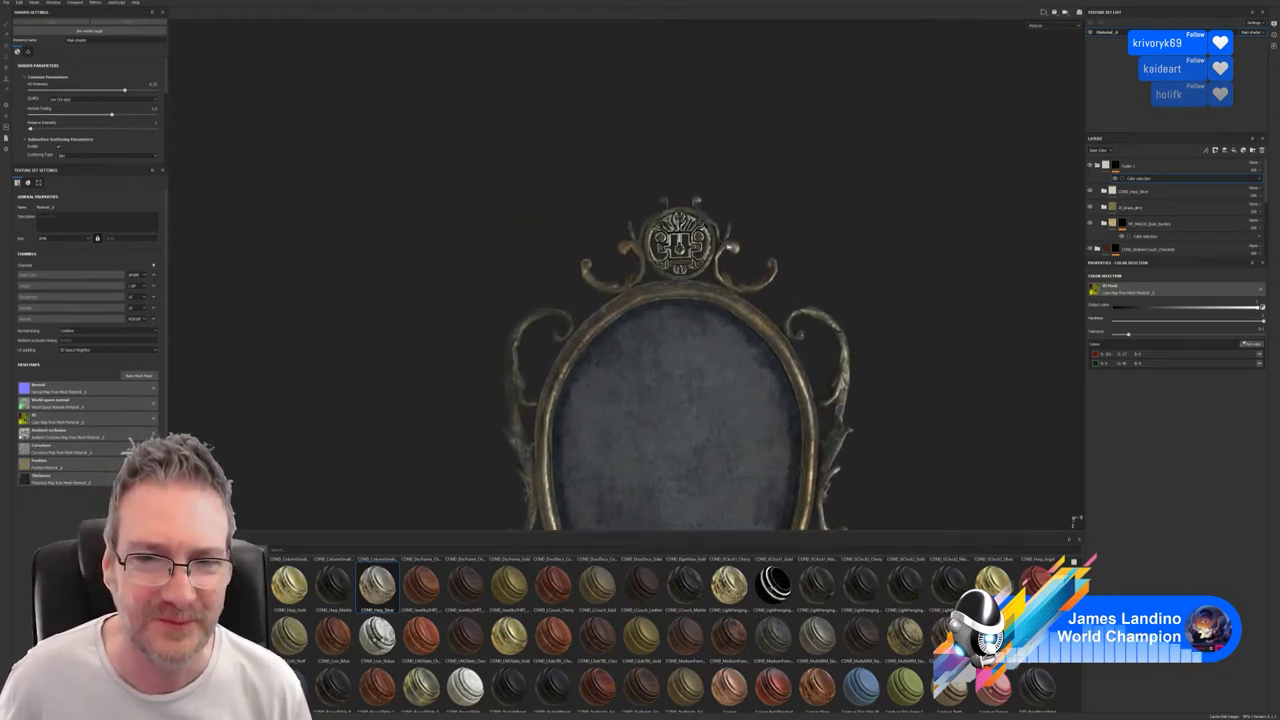
{"action": "scroll", "coordinate": [920, 183], "scroll_direction": "up", "scroll_amount": 1}
{"action": "left_click_drag", "start_coordinate": [760, 271], "coordinate": [729, 271], "text": "alt"}
{"action": "scroll", "coordinate": [737, 205], "scroll_direction": "up", "scroll_amount": 5}
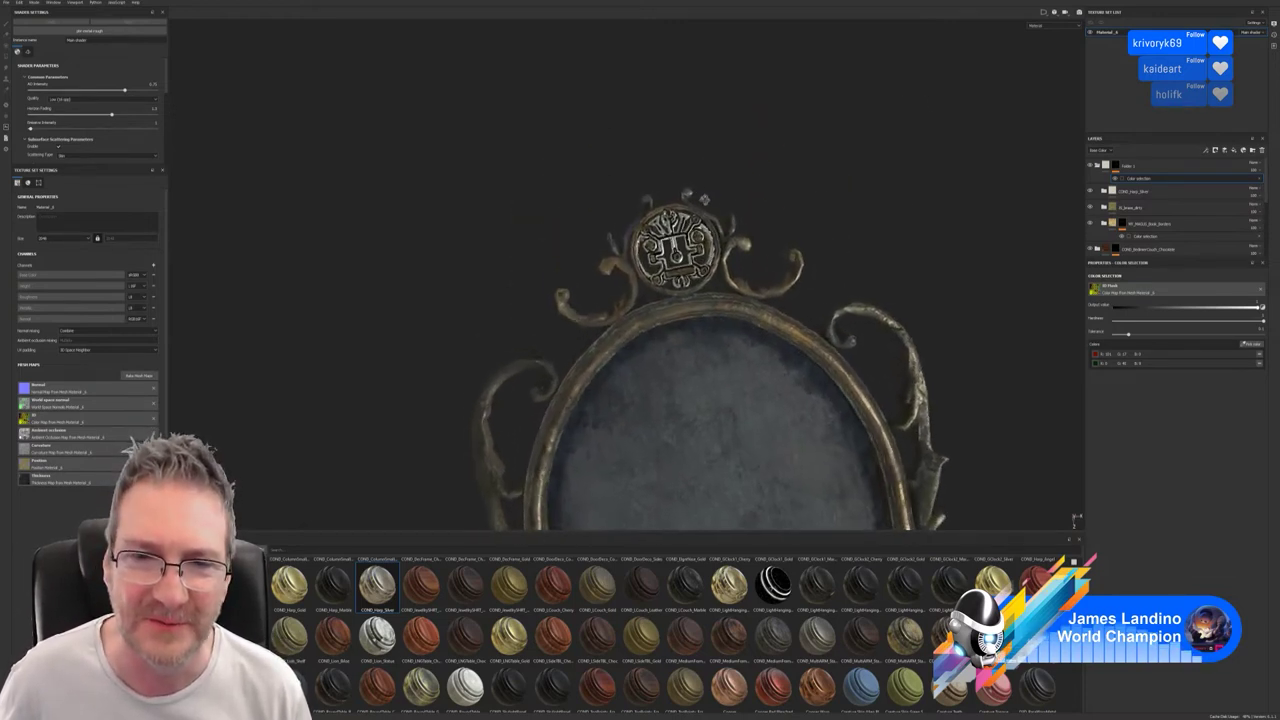
{"action": "left_click_drag", "start_coordinate": [738, 205], "coordinate": [751, 203], "text": "alt"}
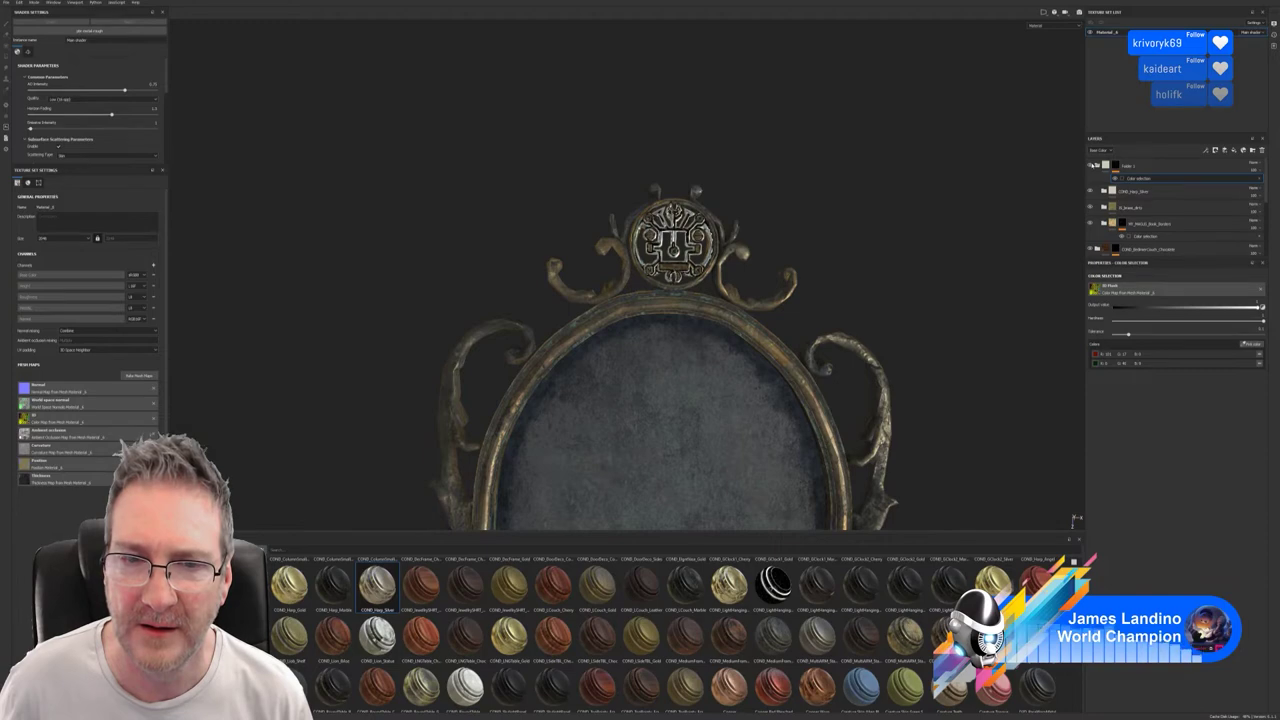
{"action": "scroll", "coordinate": [657, 329], "scroll_direction": "down", "scroll_amount": 6}
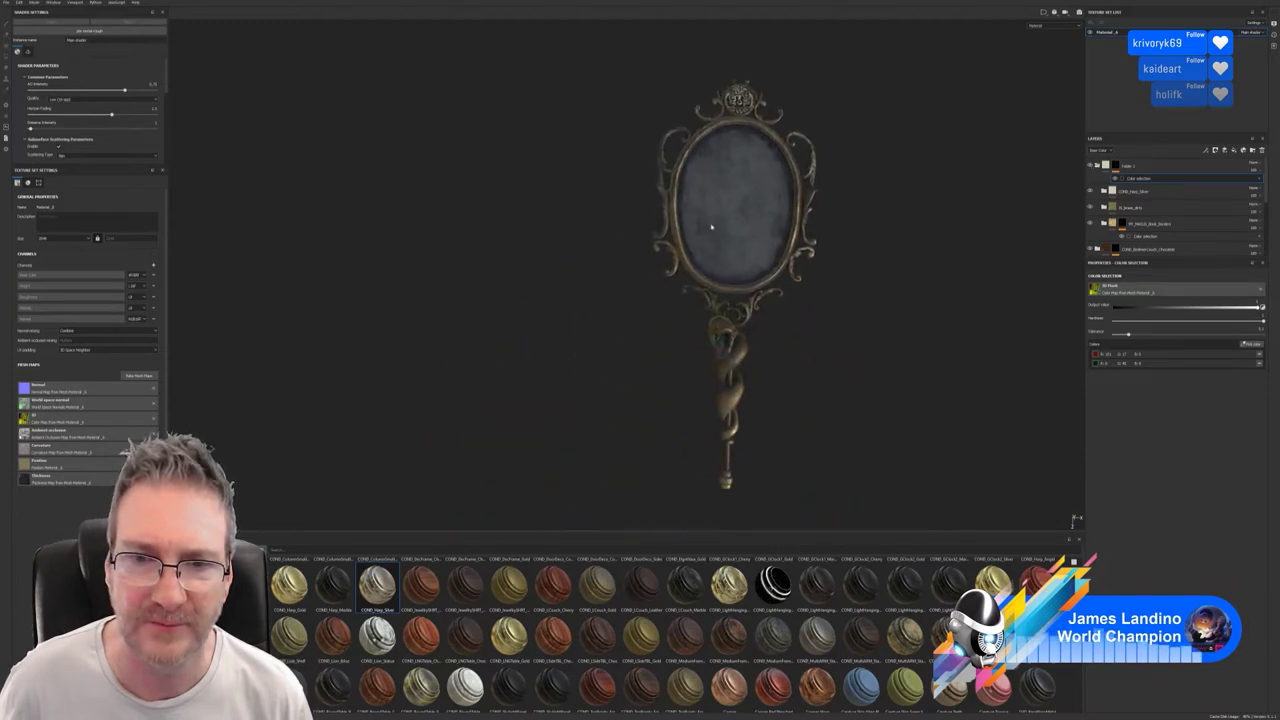
{"action": "left_click_drag", "start_coordinate": [712, 227], "coordinate": [674, 233], "text": "alt"}
{"action": "middle_click_drag", "start_coordinate": [694, 240], "coordinate": [691, 188], "text": "alt"}
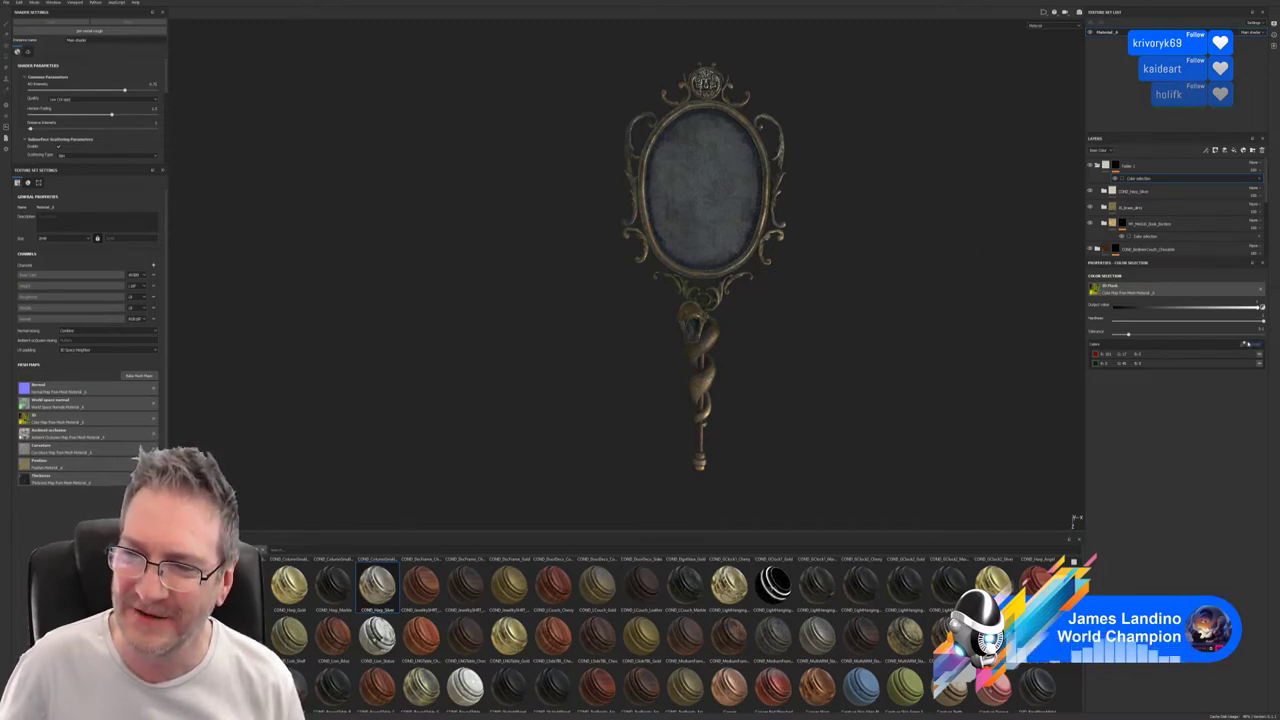
Try adding the bright green ID color of the curled ornaments to the crest folder's color selection, and undo it.
{"action": "left_click", "coordinate": [1251, 344]}
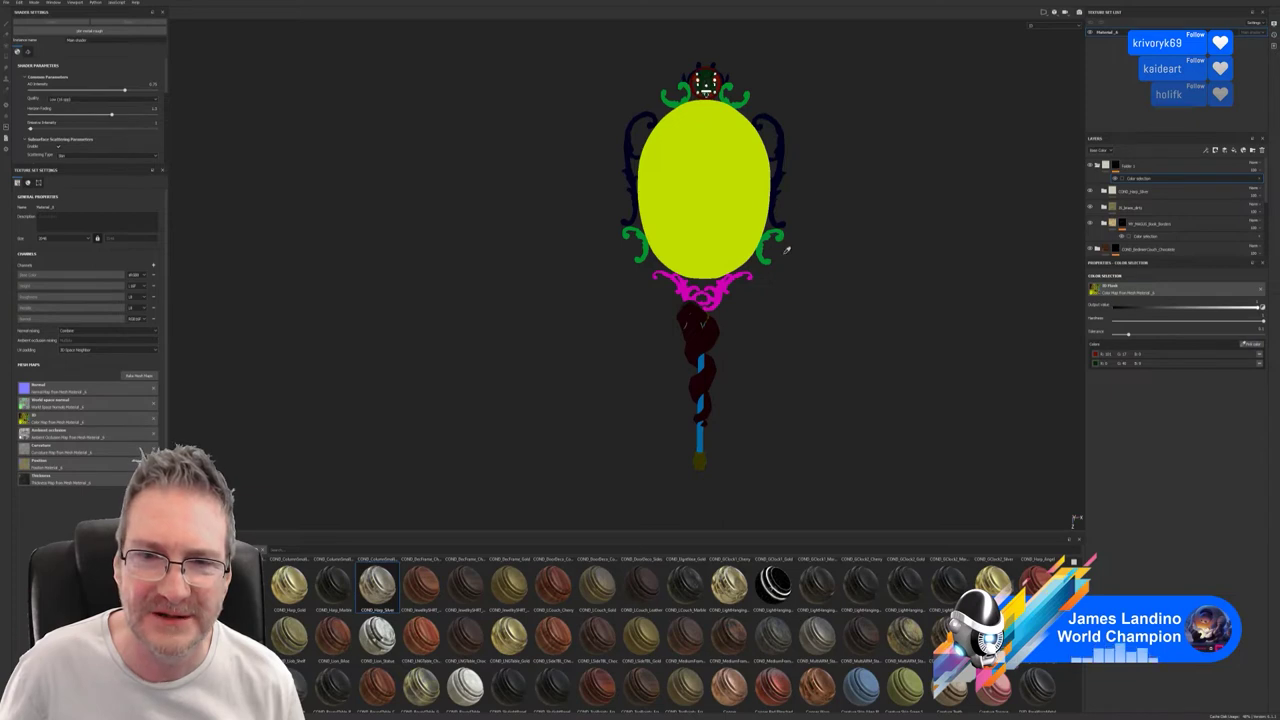
{"action": "left_click", "coordinate": [751, 92]}
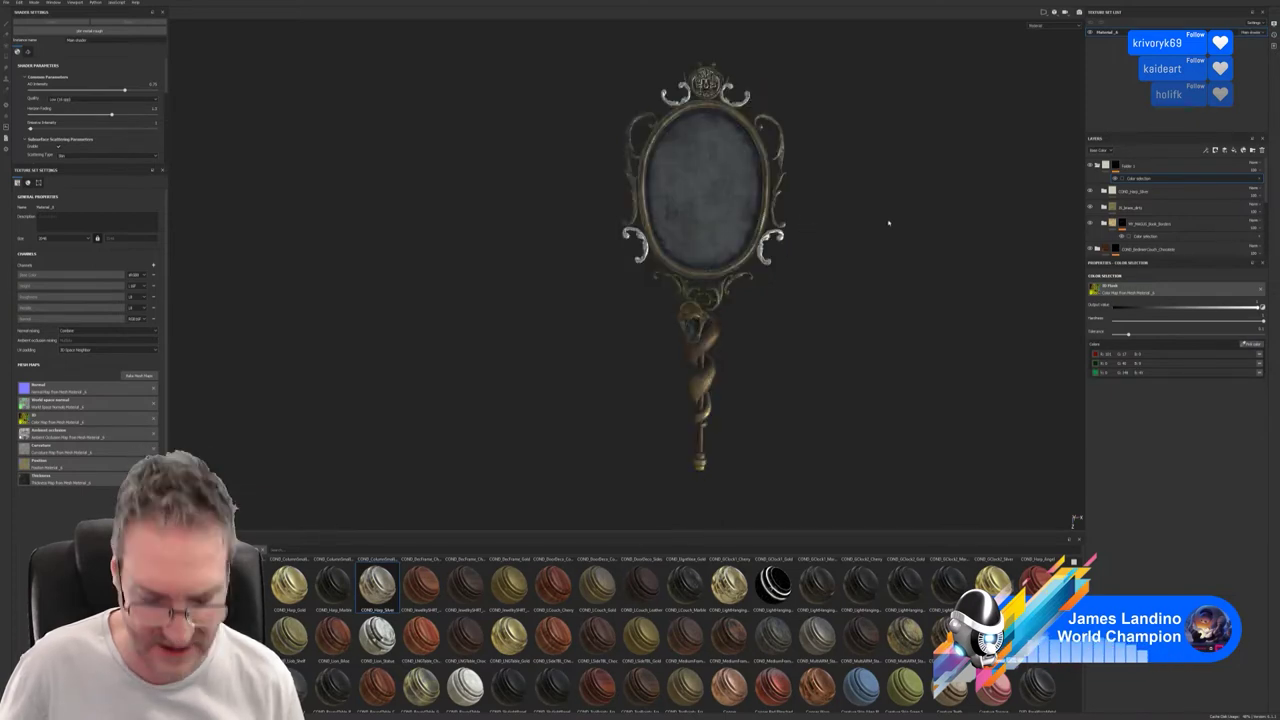
{"action": "key", "text": "ctrl+z"}
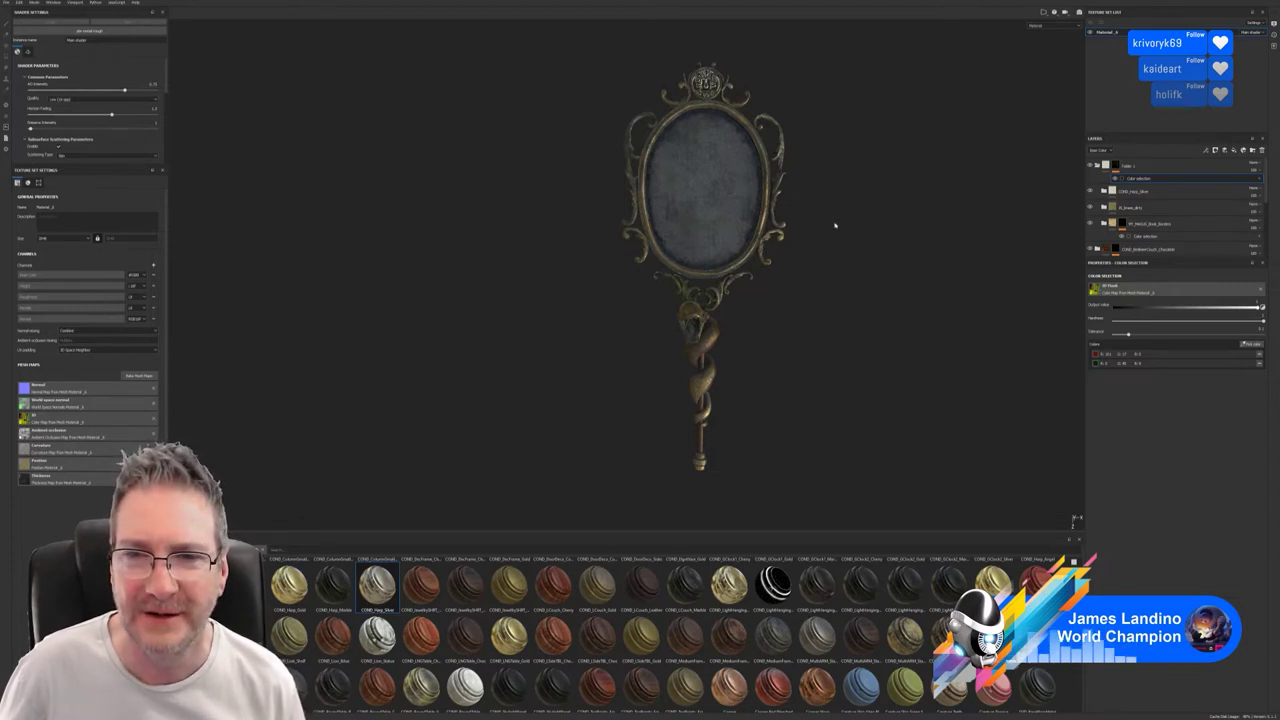
Check how the crest, frame, ornaments and snake handle materials work together across the whole mirror, near and far.
{"action": "scroll", "coordinate": [1138, 222], "scroll_direction": "down", "scroll_amount": 5}
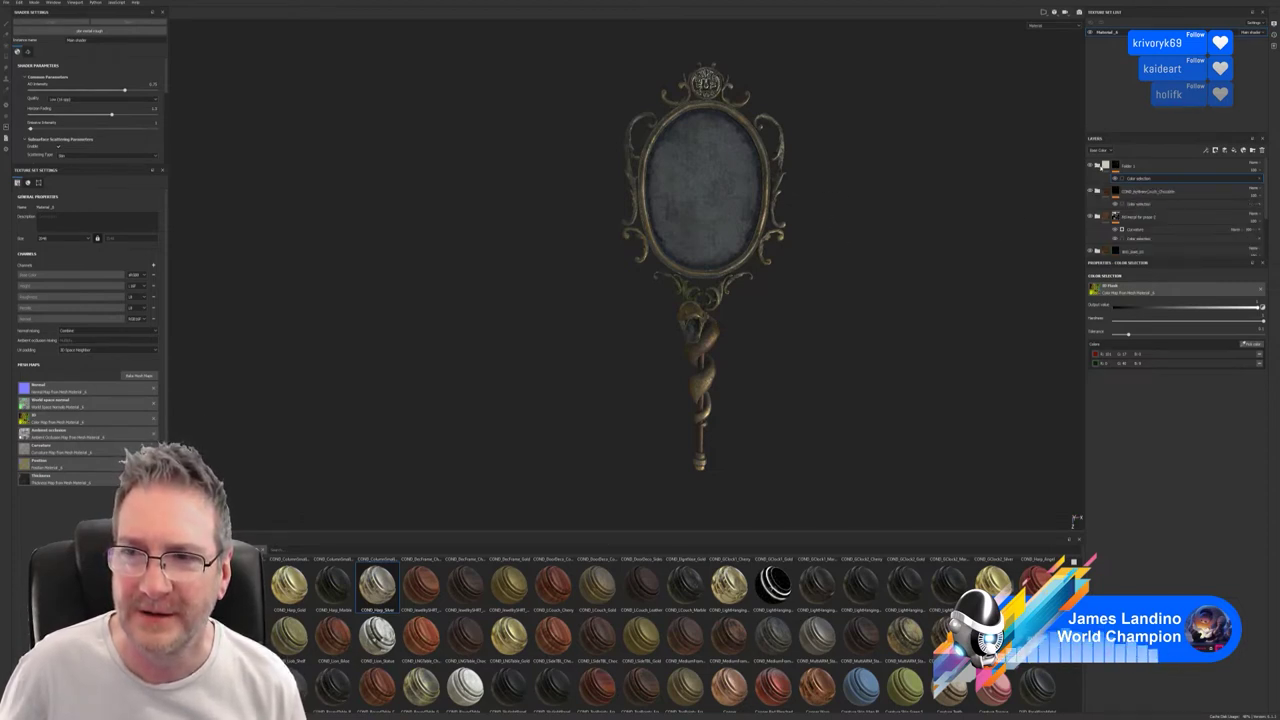
{"action": "scroll", "coordinate": [1138, 222], "scroll_direction": "up", "scroll_amount": 3}
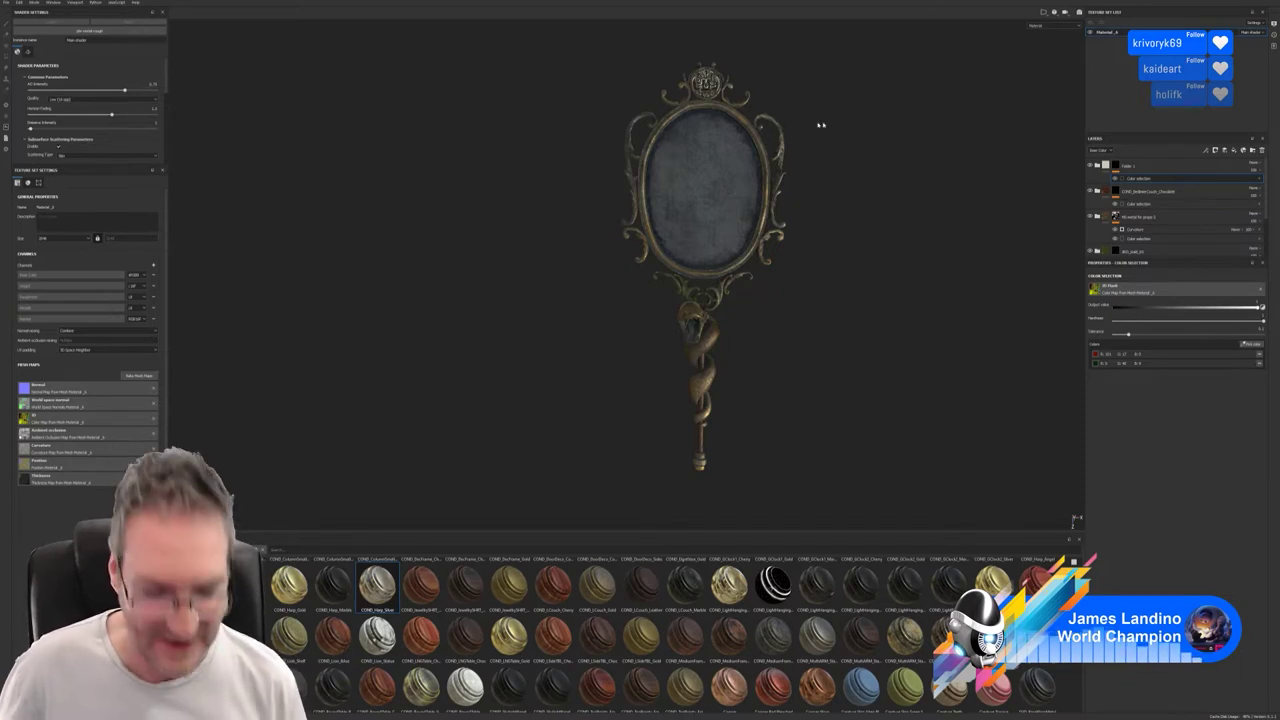
{"action": "mouse_move", "coordinate": [862, 113]}
{"action": "left_mouse_down", "text": "alt"}
{"action": "mouse_move", "coordinate": [874, 160]}
{"action": "mouse_move", "coordinate": [862, 118]}
{"action": "left_mouse_up", "text": "alt"}
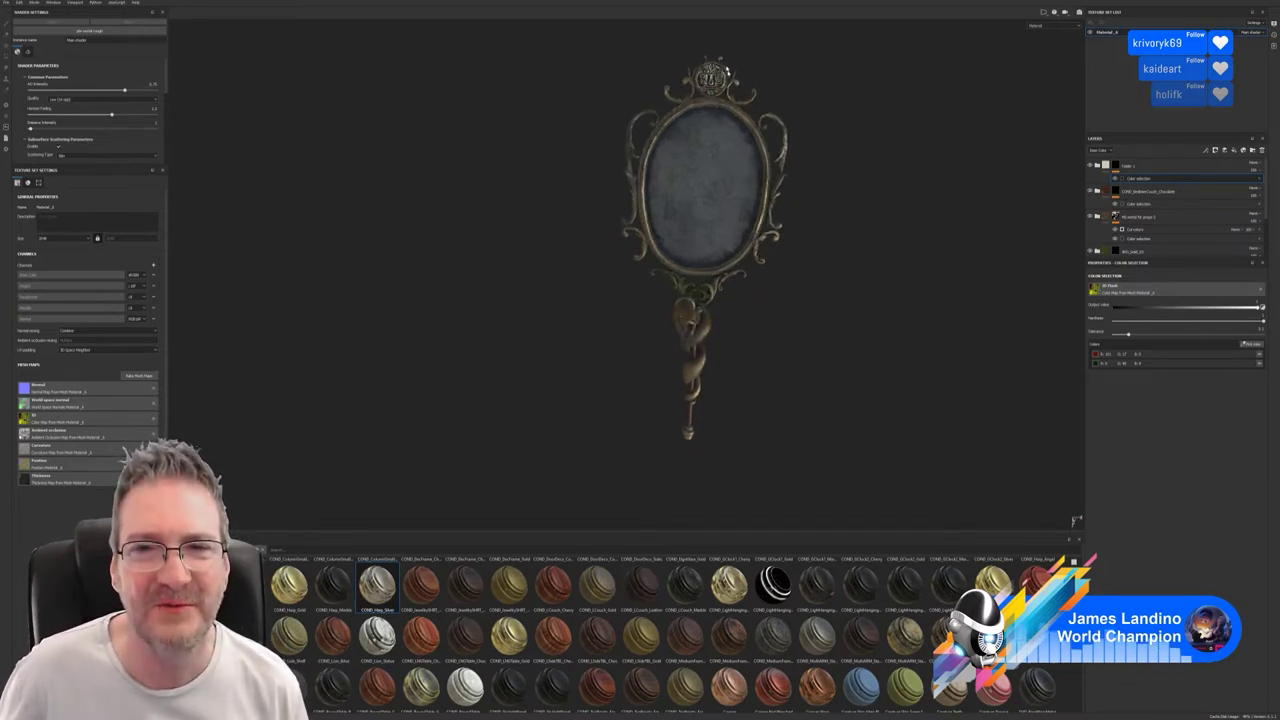
{"action": "middle_click_drag", "start_coordinate": [714, 86], "coordinate": [718, 137], "text": "alt"}
{"action": "right_click_drag", "start_coordinate": [718, 137], "coordinate": [1171, 115], "text": "alt"}
{"action": "scroll", "coordinate": [834, 134], "scroll_direction": "up", "scroll_amount": 5}
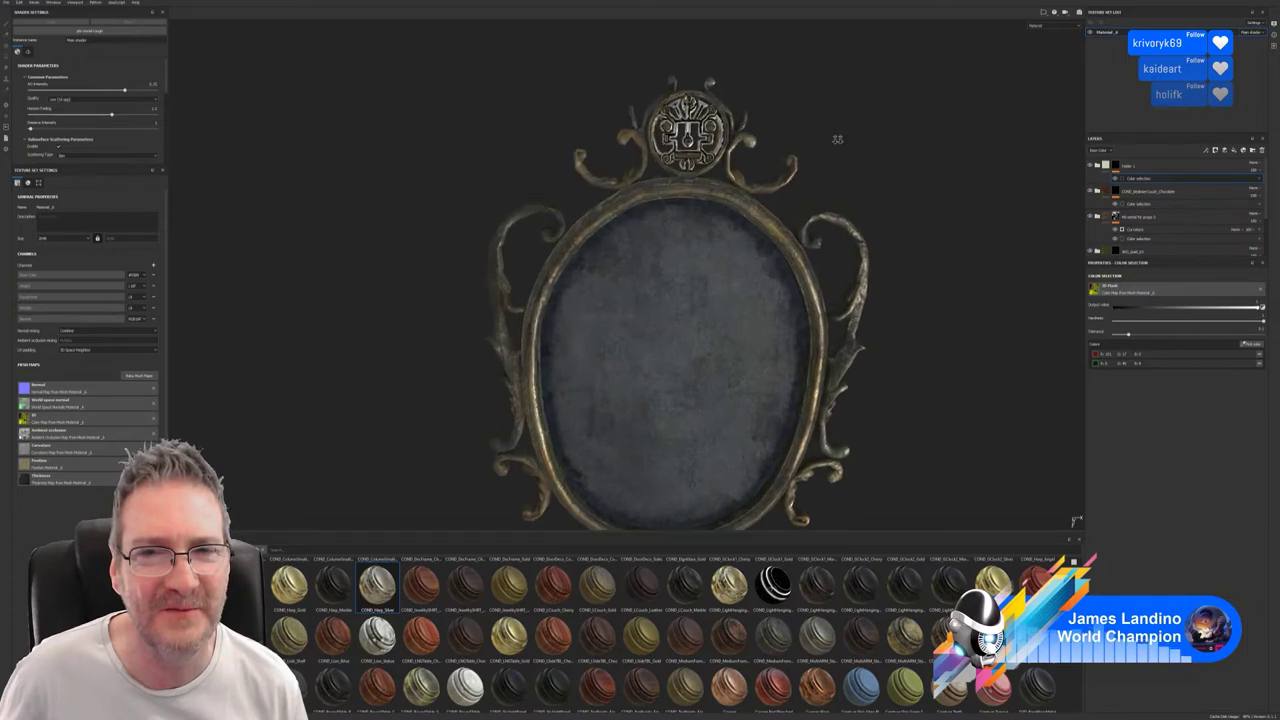
{"action": "left_click_drag", "start_coordinate": [734, 157], "coordinate": [768, 184], "text": "alt"}
{"action": "right_click_drag", "start_coordinate": [783, 188], "coordinate": [600, 232], "text": "alt"}
{"action": "middle_click_drag", "start_coordinate": [734, 271], "coordinate": [711, 217], "text": "alt"}
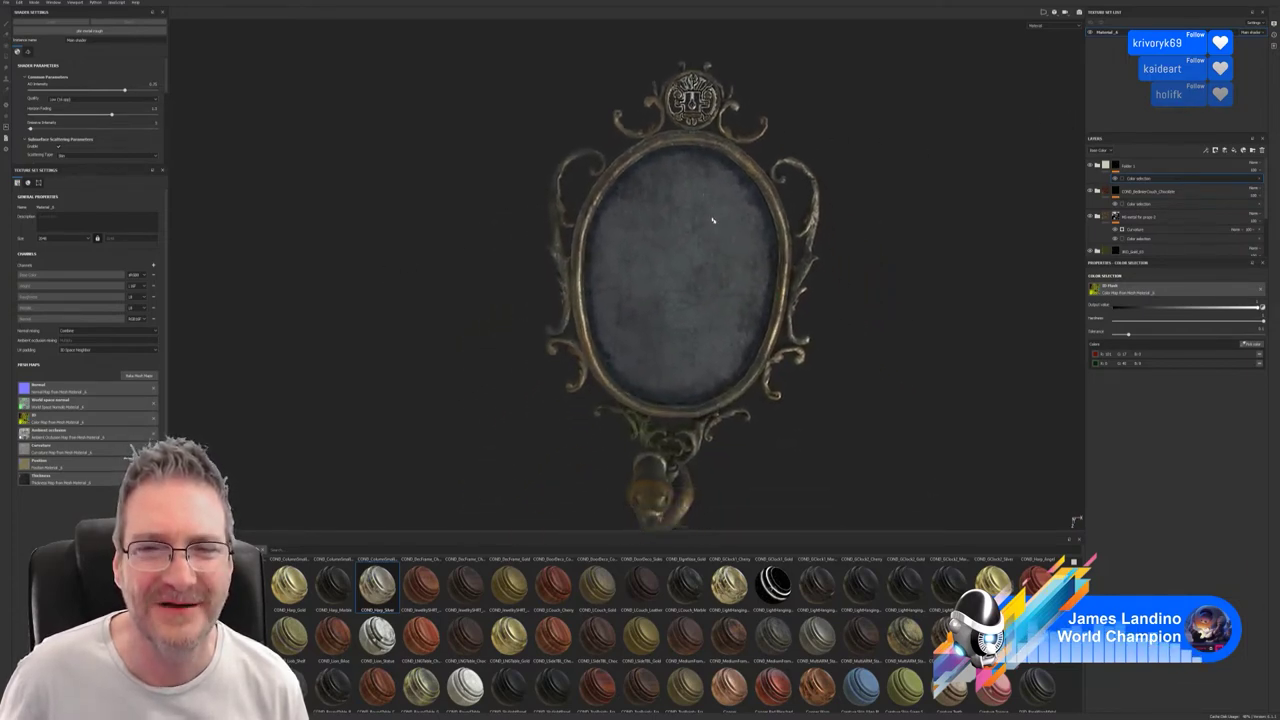
{"action": "mouse_move", "coordinate": [830, 262]}
{"action": "left_mouse_down", "text": "alt"}
{"action": "mouse_move", "coordinate": [857, 257]}
{"action": "mouse_move", "coordinate": [800, 266]}
{"action": "mouse_move", "coordinate": [837, 251]}
{"action": "left_mouse_up", "text": "alt"}
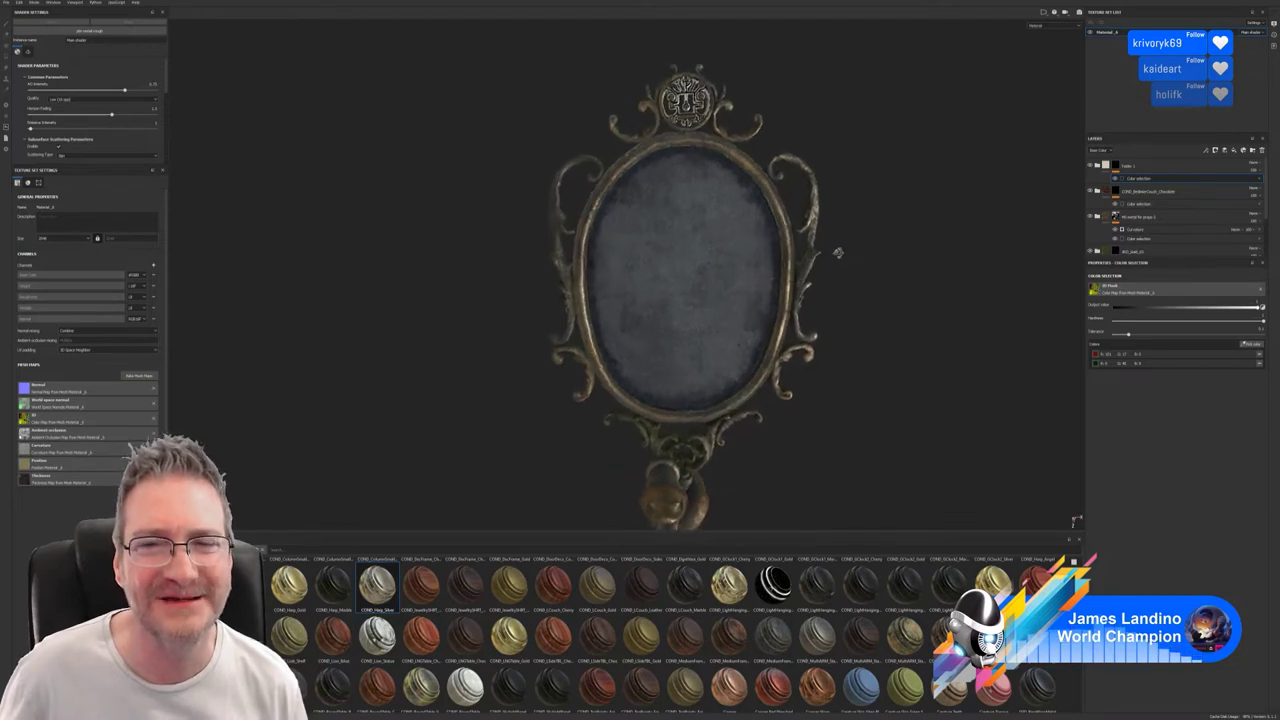
{"action": "right_click_drag", "start_coordinate": [831, 260], "coordinate": [640, 268], "text": "alt"}
{"action": "middle_click_drag", "start_coordinate": [652, 267], "coordinate": [610, 185], "text": "alt"}
{"action": "left_click_drag", "start_coordinate": [630, 197], "coordinate": [660, 203], "text": "alt"}
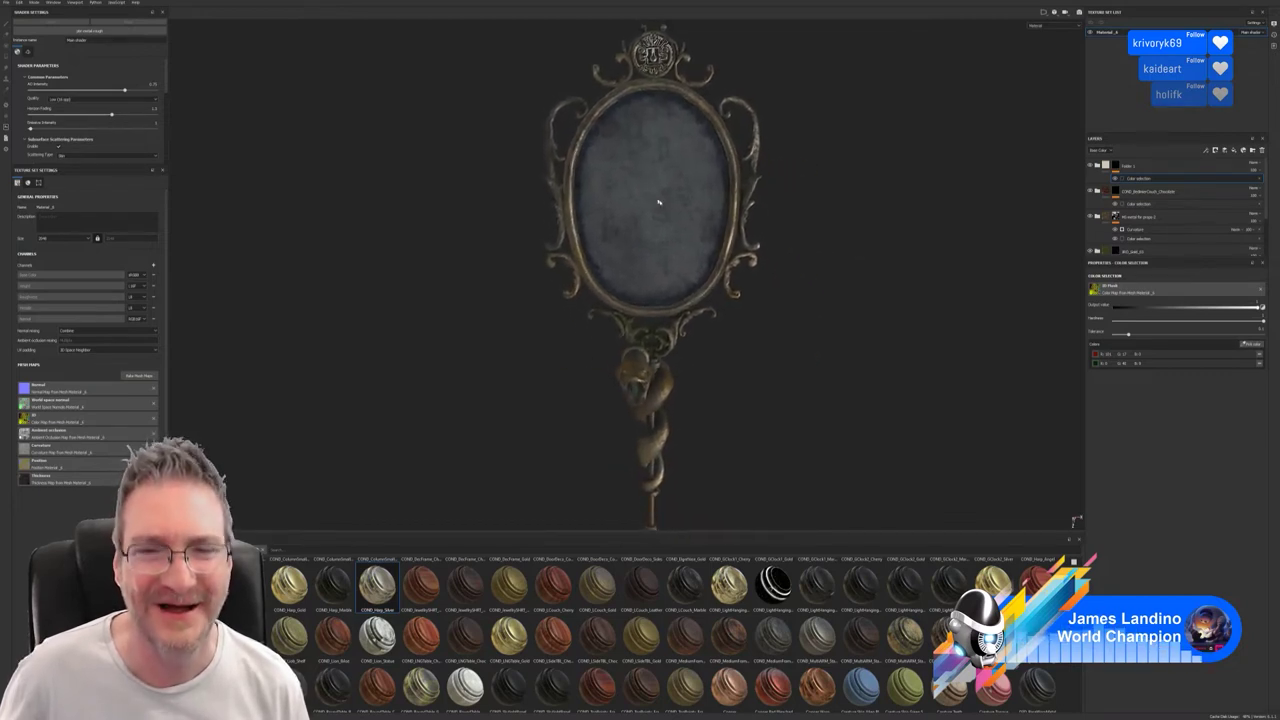
{"action": "right_click_drag", "start_coordinate": [660, 203], "coordinate": [653, 278], "text": "alt"}
{"action": "left_click_drag", "start_coordinate": [653, 277], "coordinate": [731, 266], "text": "alt"}
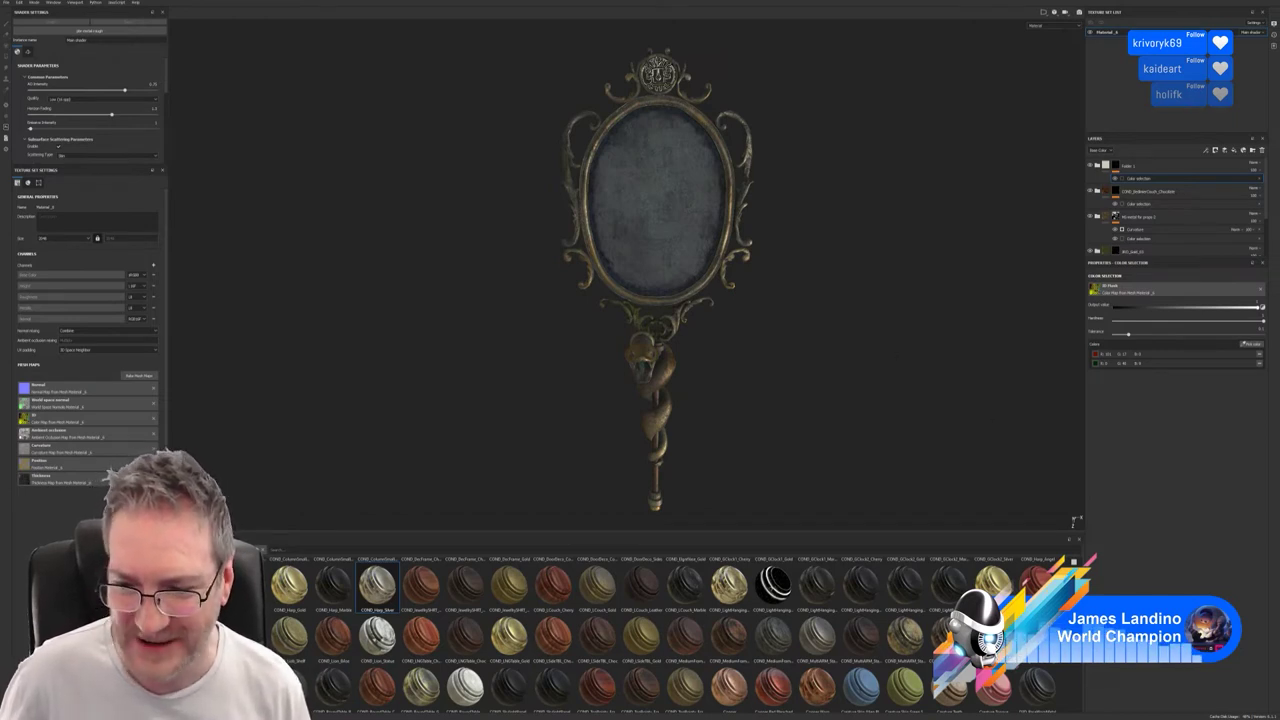
Browse the smart material library for further metal options and review the existing material folders in the layer stack.
{"action": "scroll", "coordinate": [660, 630], "scroll_direction": "up", "scroll_amount": 5}
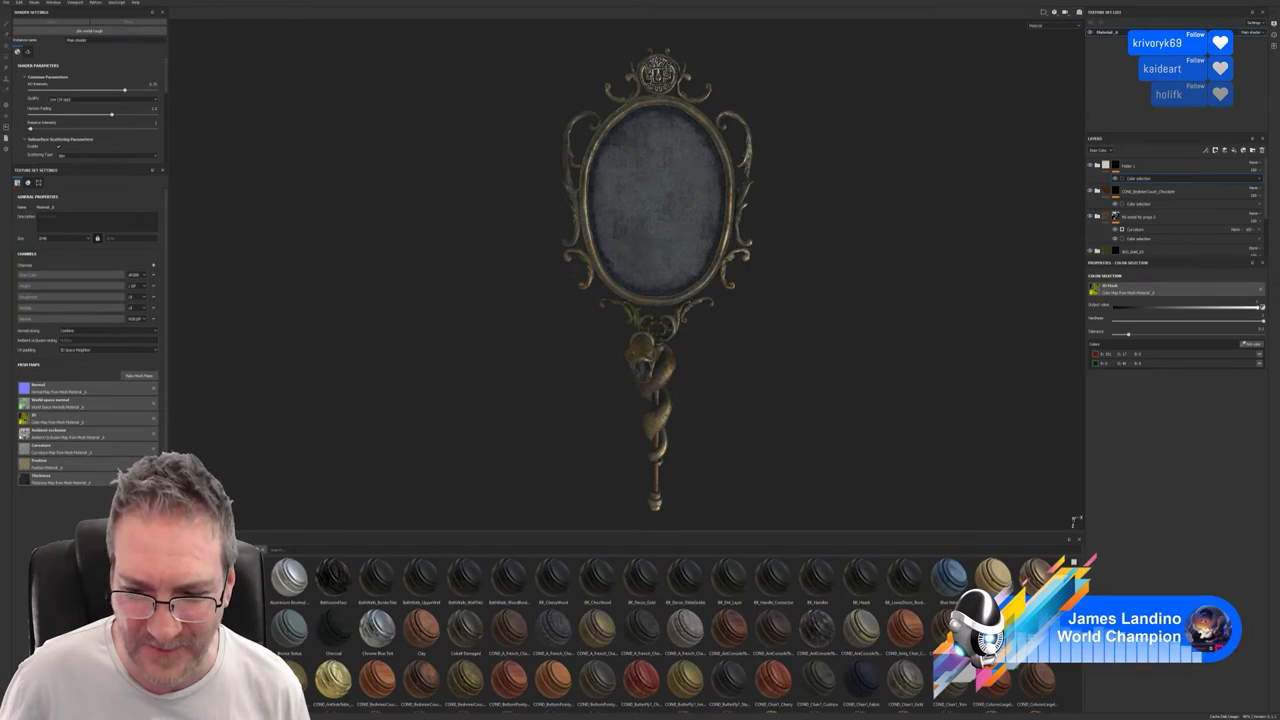
{"action": "scroll", "coordinate": [660, 630], "scroll_direction": "down", "scroll_amount": 1}
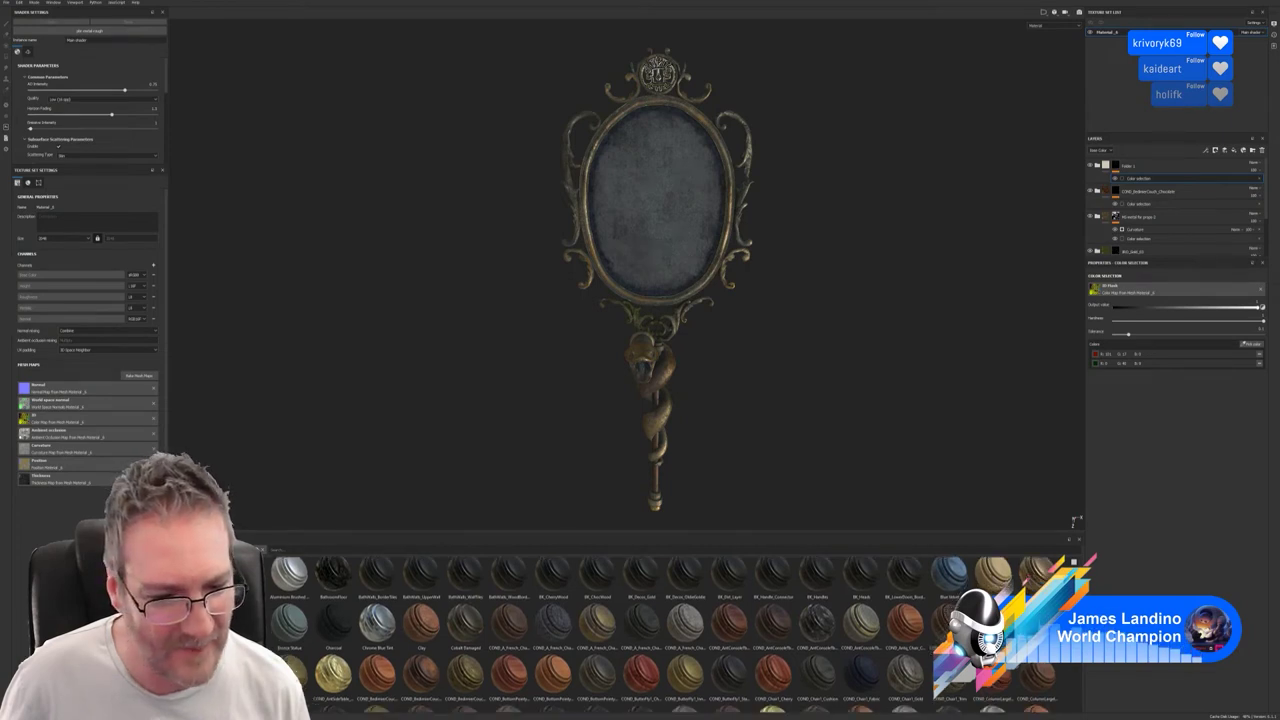
{"action": "scroll", "coordinate": [660, 630], "scroll_direction": "down", "scroll_amount": 8}
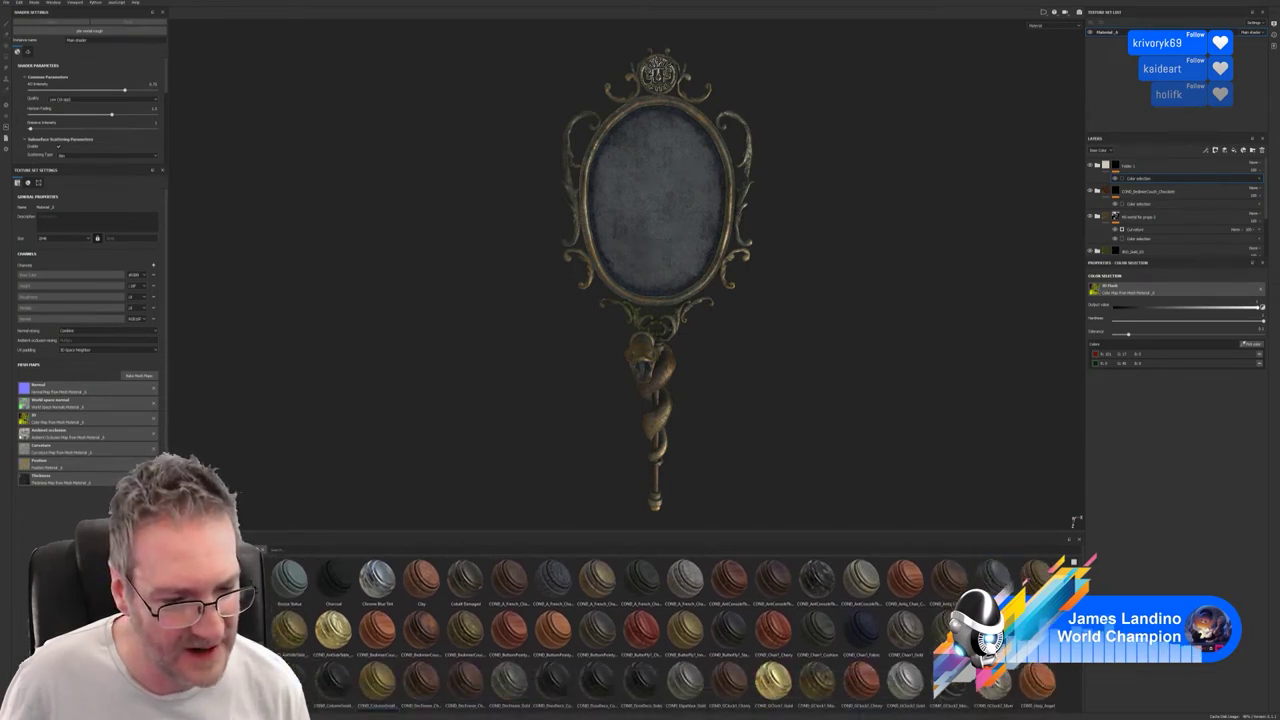
{"action": "scroll", "coordinate": [660, 630], "scroll_direction": "down", "scroll_amount": 6}
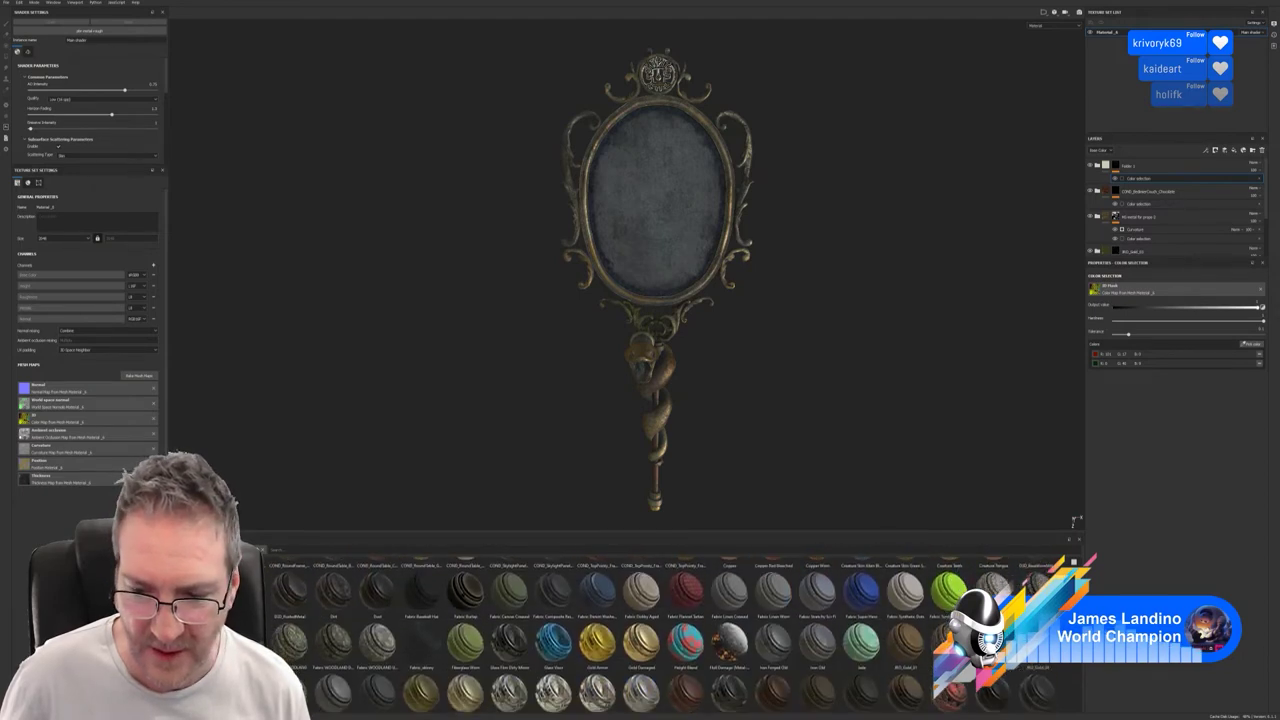
{"action": "scroll", "coordinate": [672, 635], "scroll_direction": "down", "scroll_amount": 2}
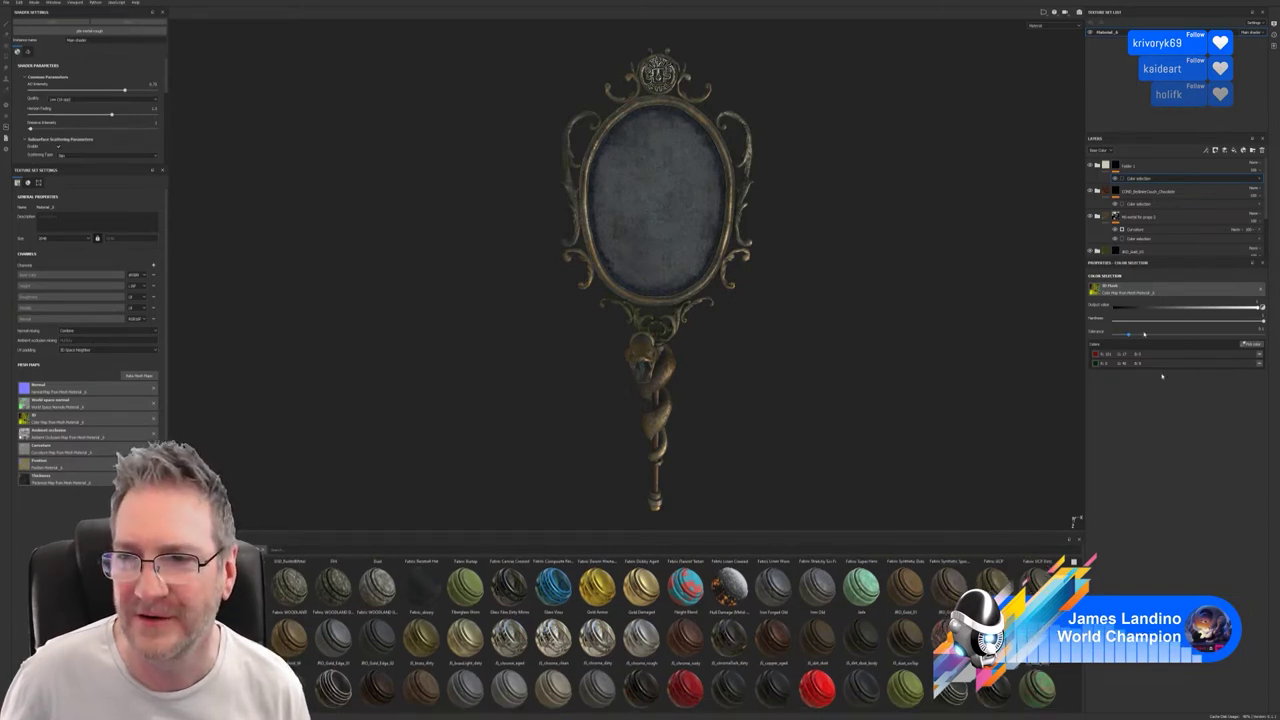
{"action": "scroll", "coordinate": [1126, 204], "scroll_direction": "down", "scroll_amount": 3}
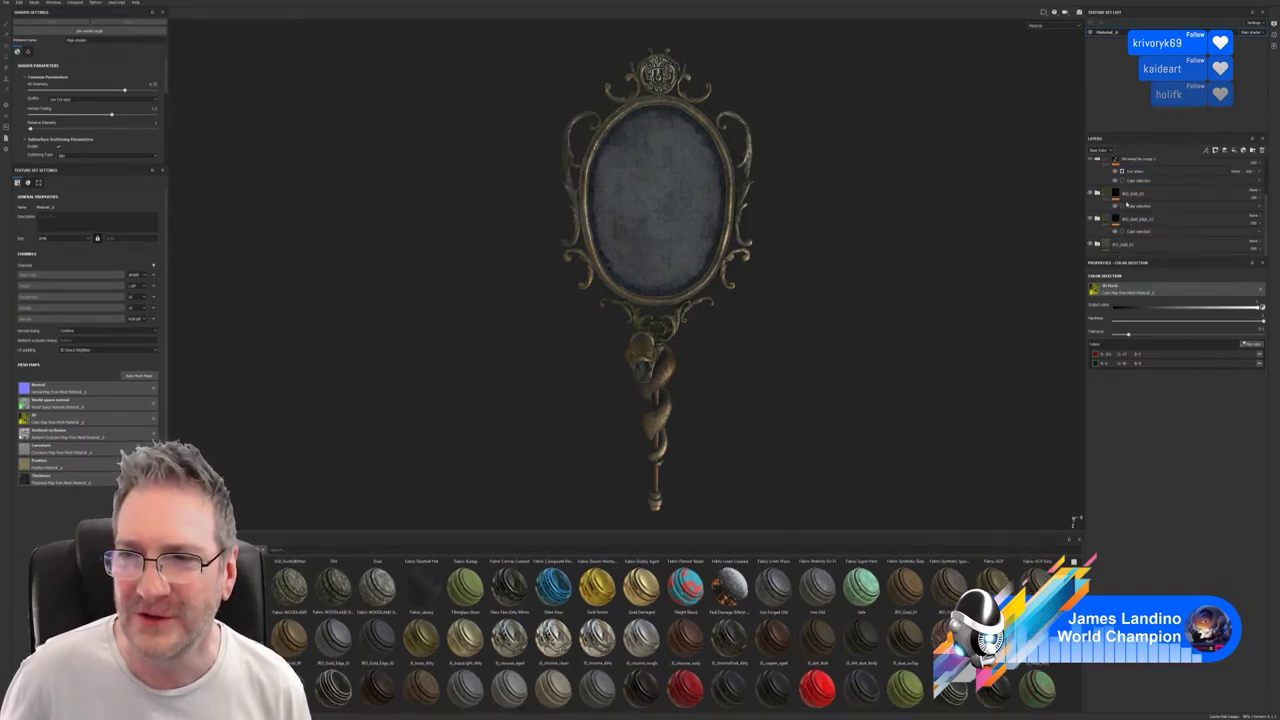
{"action": "scroll", "coordinate": [1126, 204], "scroll_direction": "up", "scroll_amount": 4}
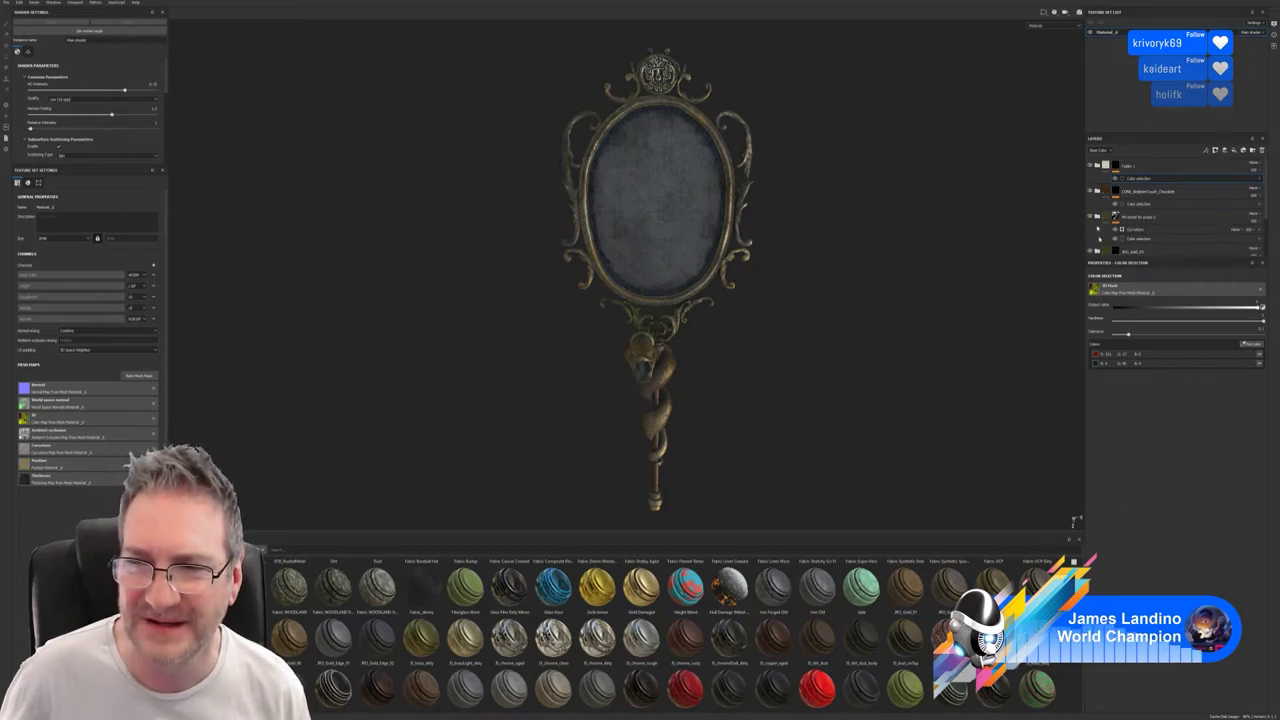
Review the material folders in the layer stack and save the project.
{"action": "left_click", "coordinate": [1098, 219]}
{"action": "scroll", "coordinate": [1149, 224], "scroll_direction": "down", "scroll_amount": 3}
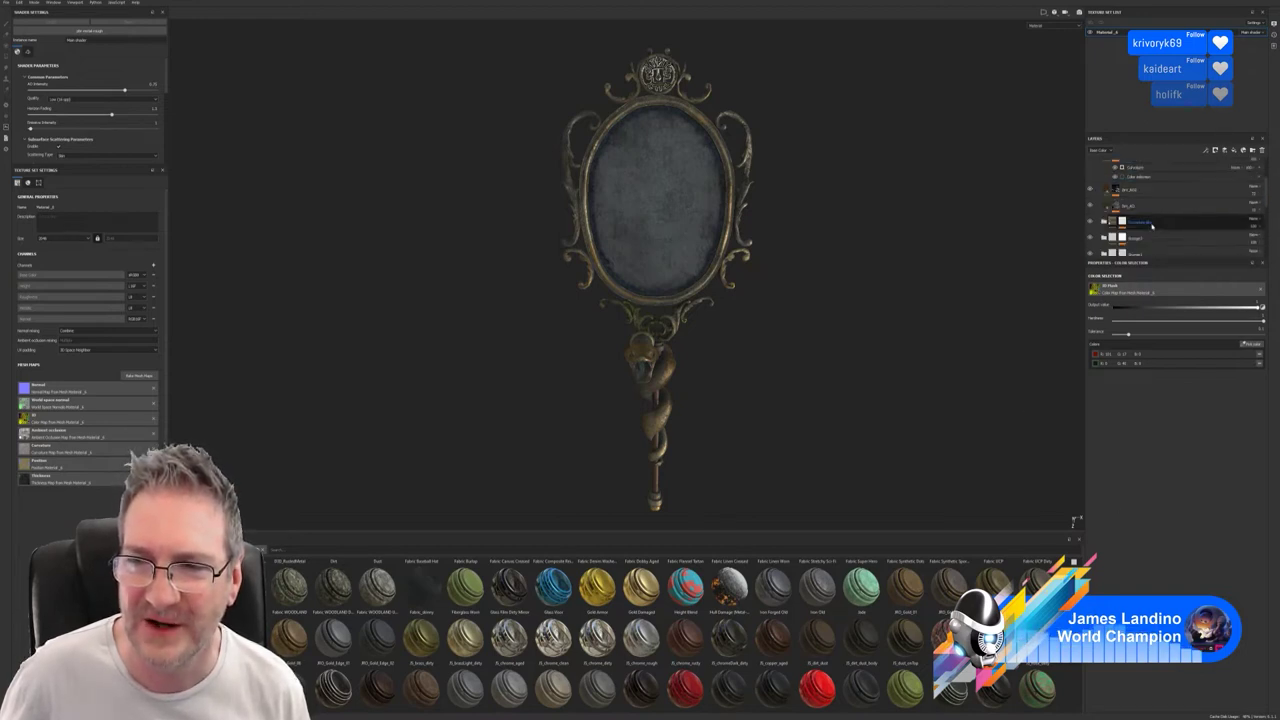
{"action": "scroll", "coordinate": [1151, 224], "scroll_direction": "up", "scroll_amount": 3}
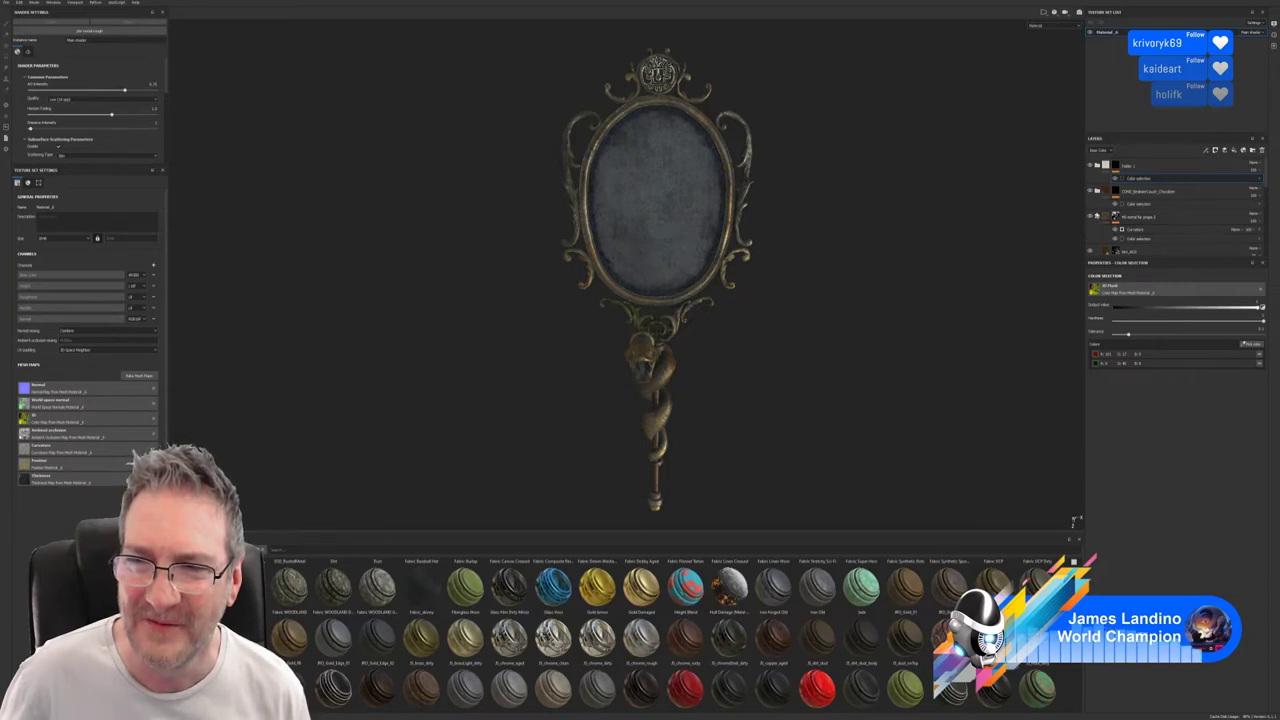
{"action": "left_click", "coordinate": [9, 3]}
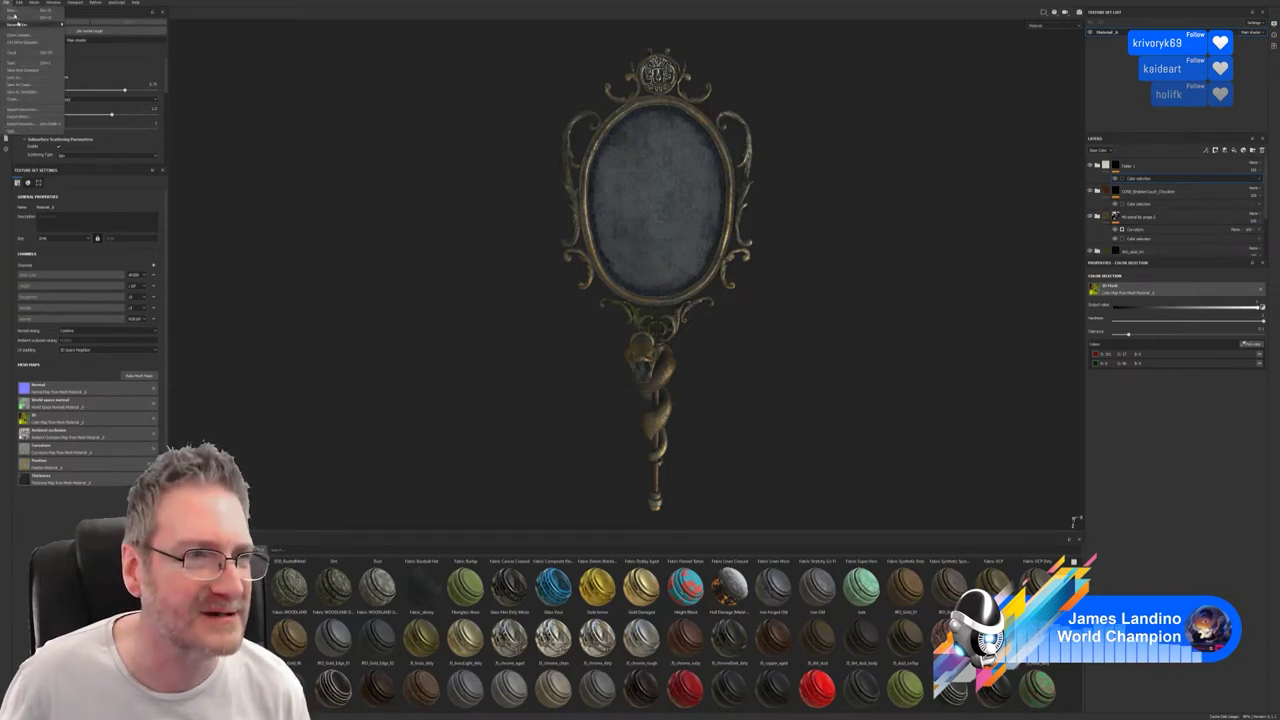
{"action": "left_click", "coordinate": [18, 62]}
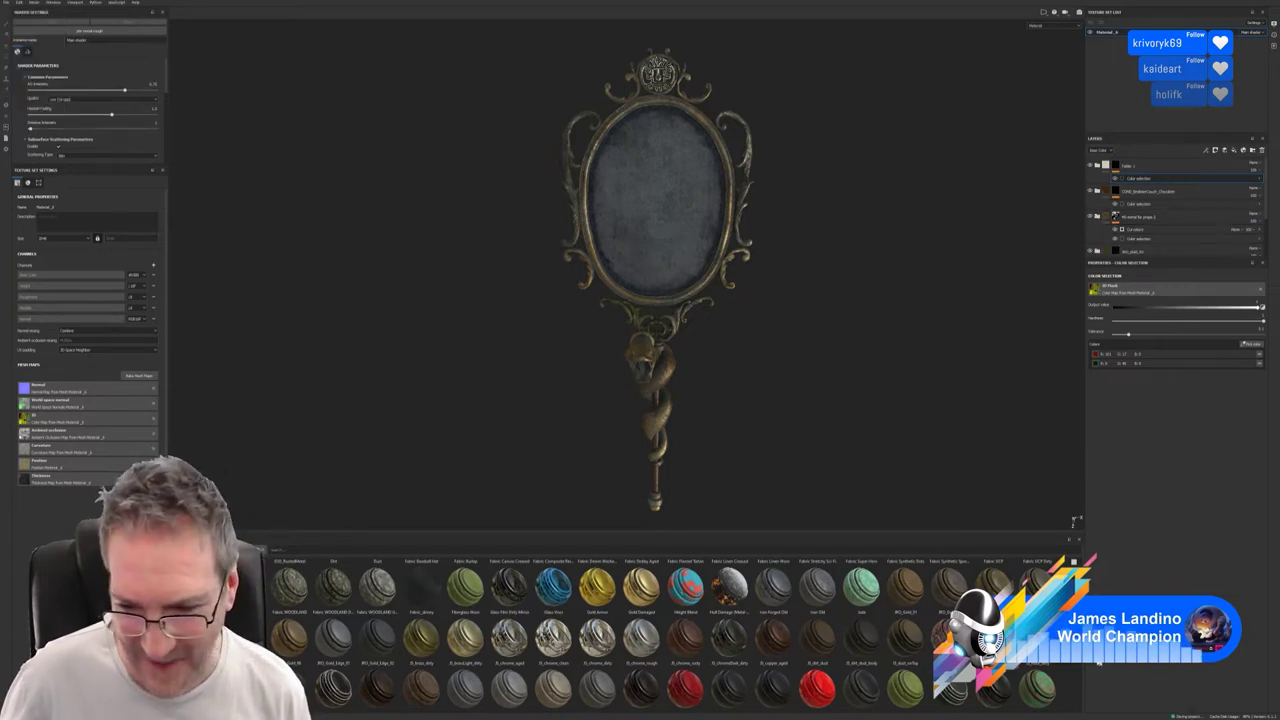
Try the steel_aged smart material on the mirror, placing it above the crest folder in the layer stack.
{"action": "scroll", "coordinate": [672, 635], "scroll_direction": "down", "scroll_amount": 3}
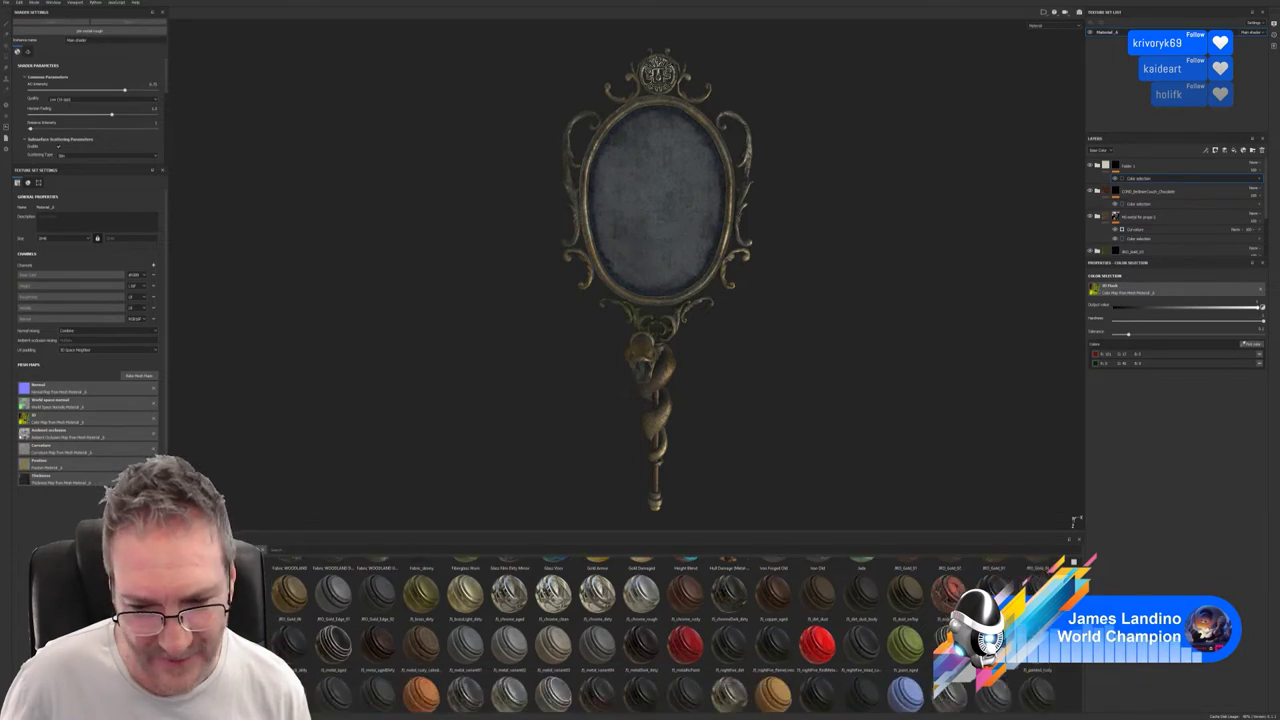
{"action": "scroll", "coordinate": [660, 635], "scroll_direction": "down", "scroll_amount": 1}
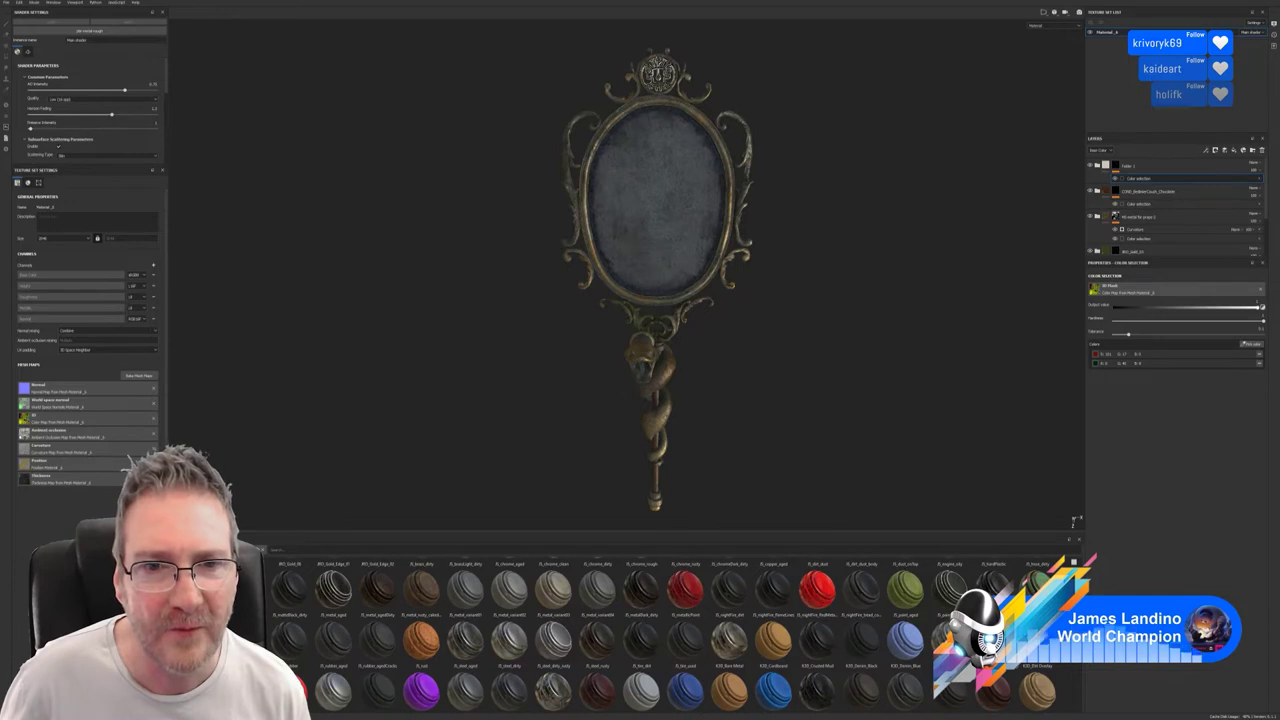
{"action": "scroll", "coordinate": [660, 635], "scroll_direction": "up", "scroll_amount": 1}
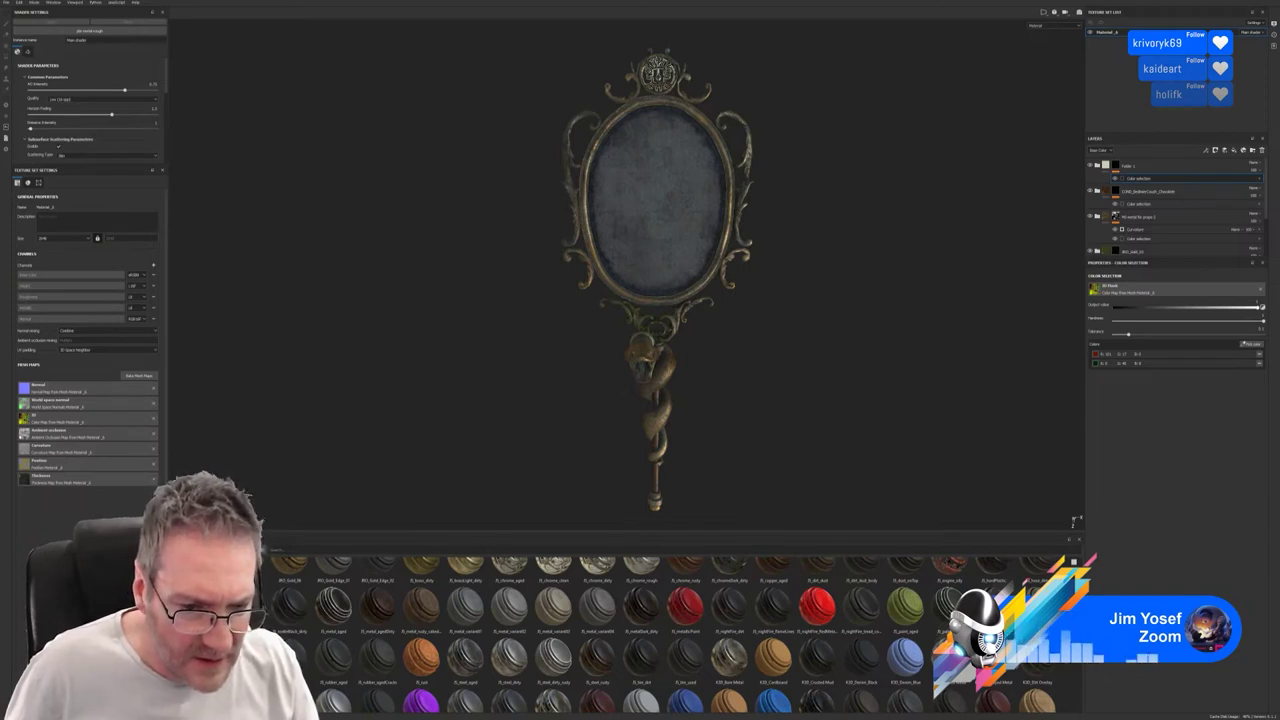
{"action": "mouse_move", "coordinate": [462, 656]}
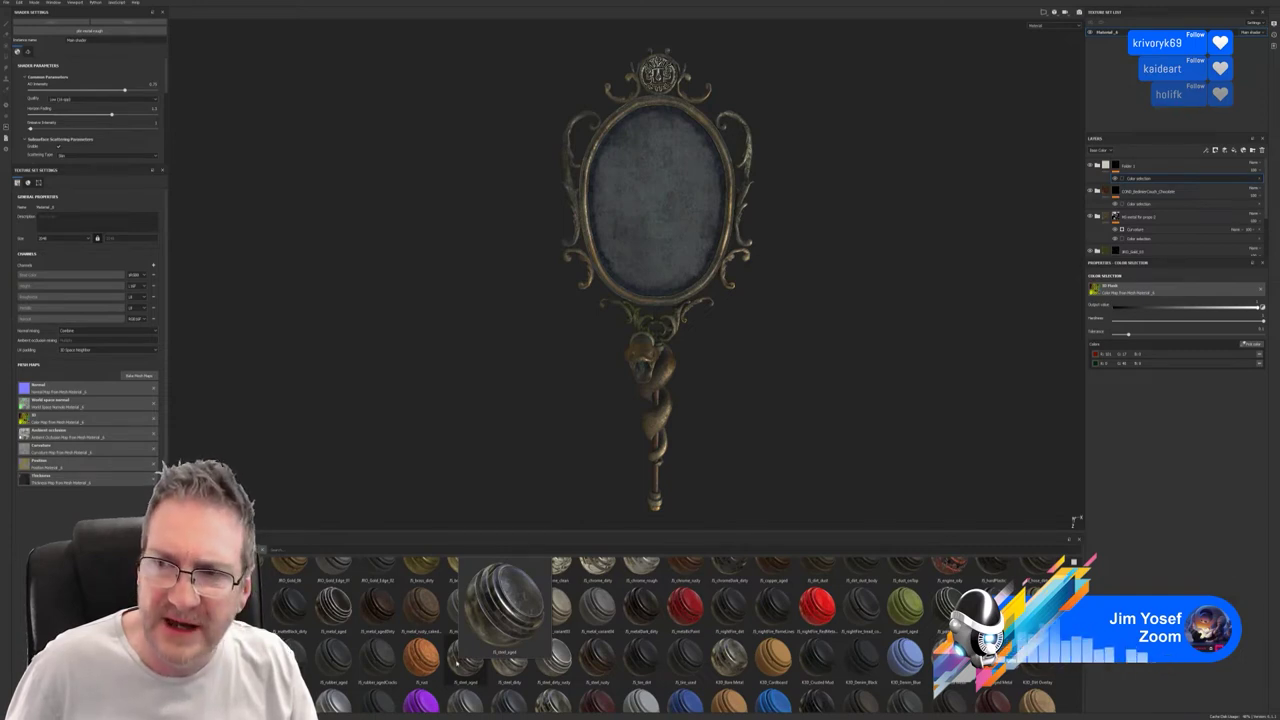
{"action": "left_click", "coordinate": [1155, 163]}
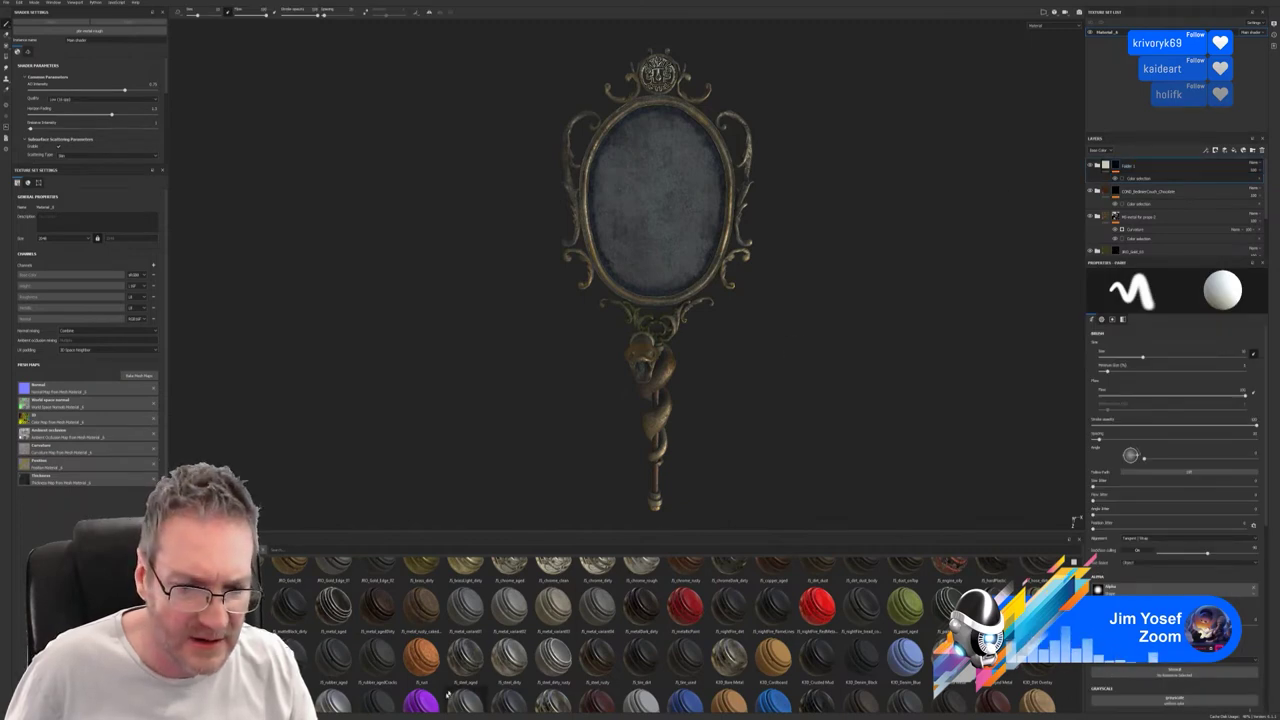
{"action": "left_click_drag", "start_coordinate": [465, 678], "coordinate": [648, 366]}
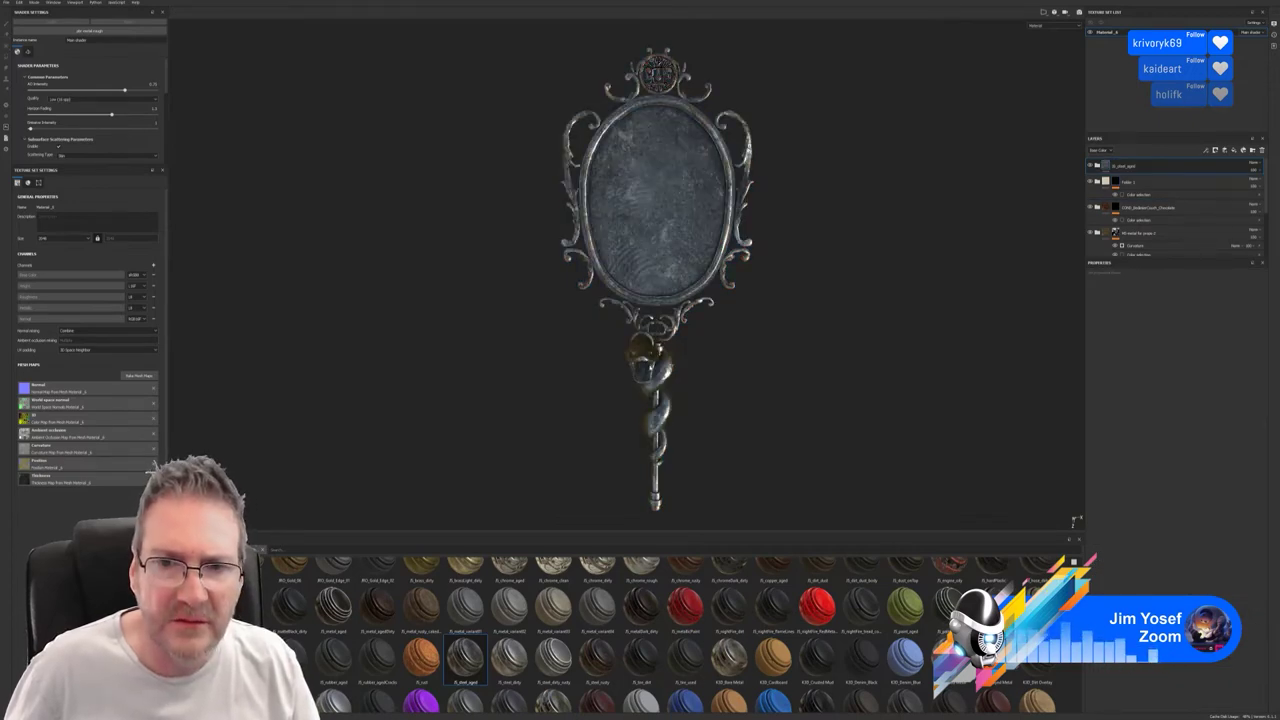
Try masking the steel_aged folder by color selection to the green ID color of the curled ornaments, and delete the folder.
{"action": "right_click", "coordinate": [1183, 168]}
{"action": "left_click", "coordinate": [1218, 194]}
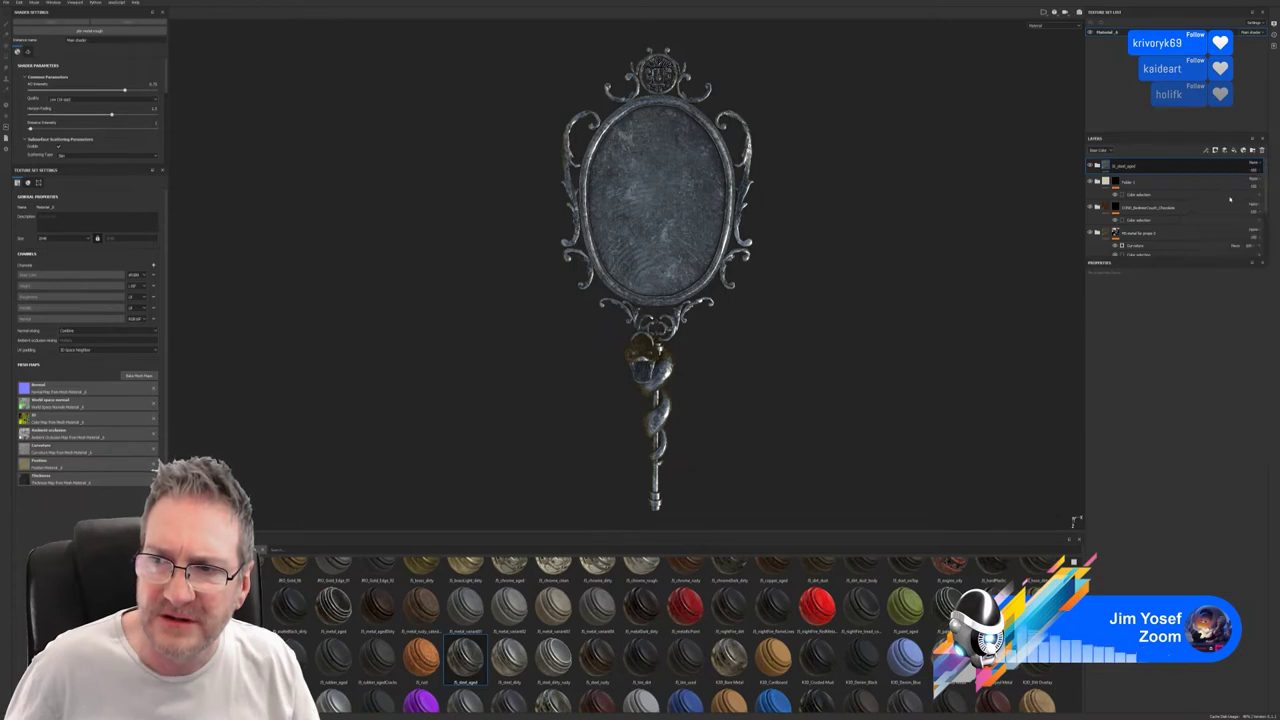
{"action": "left_click", "coordinate": [1244, 335]}
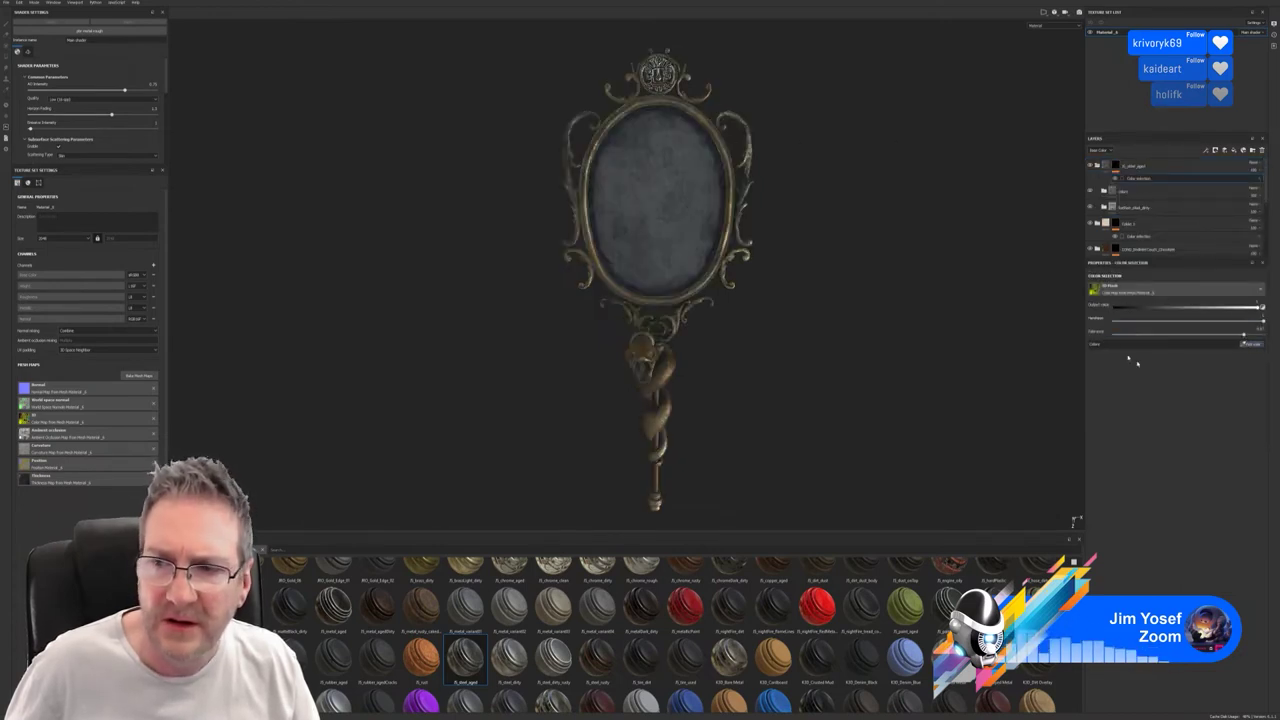
{"action": "left_click", "coordinate": [1251, 344]}
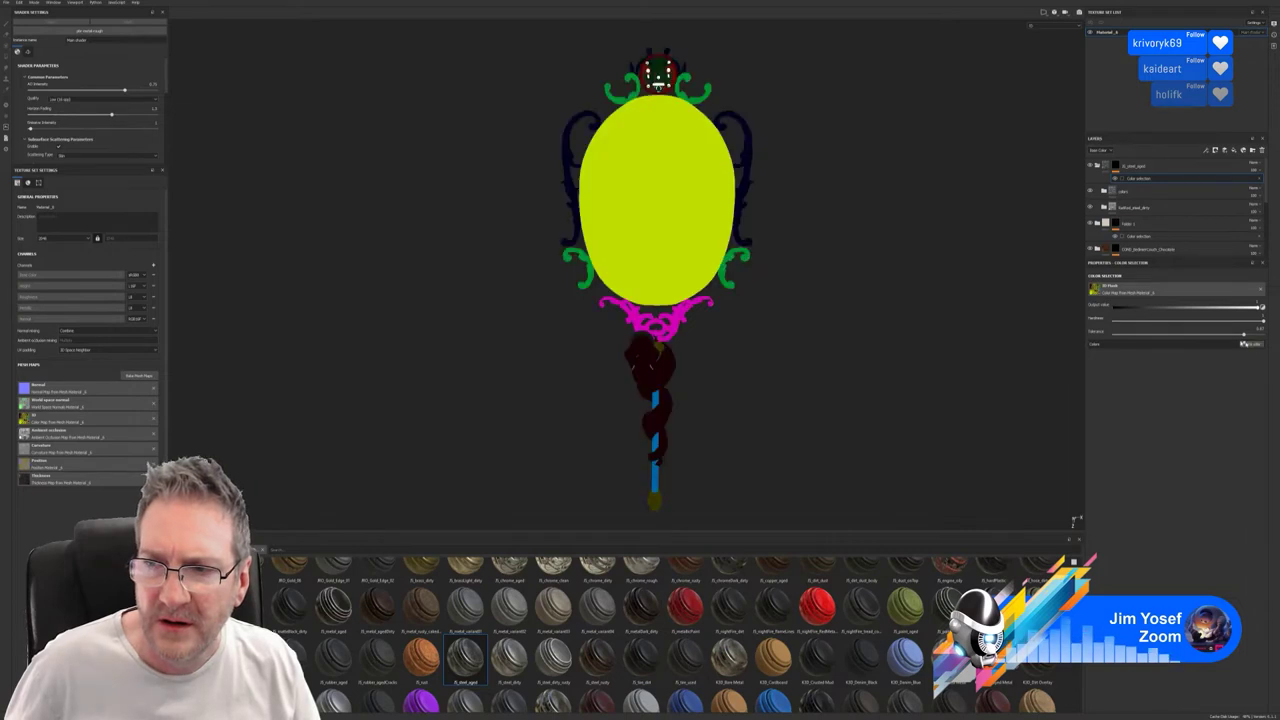
{"action": "left_click", "coordinate": [712, 84]}
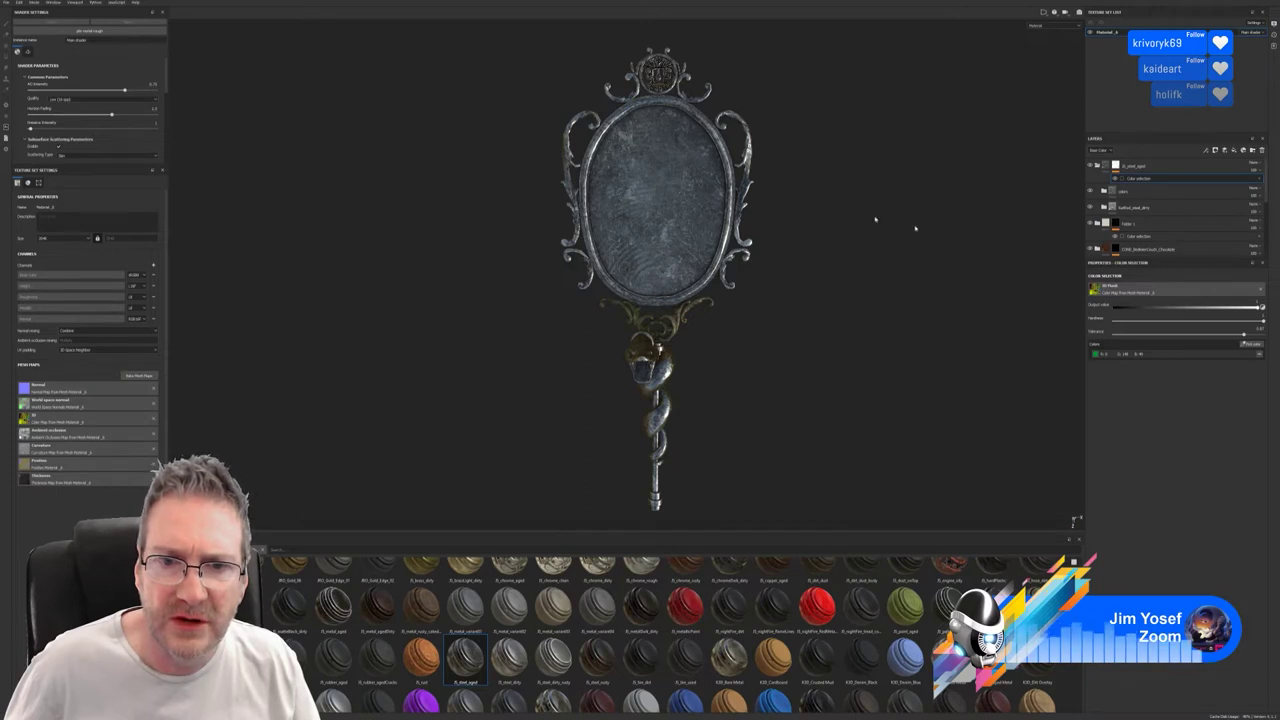
{"action": "left_click", "coordinate": [1163, 172]}
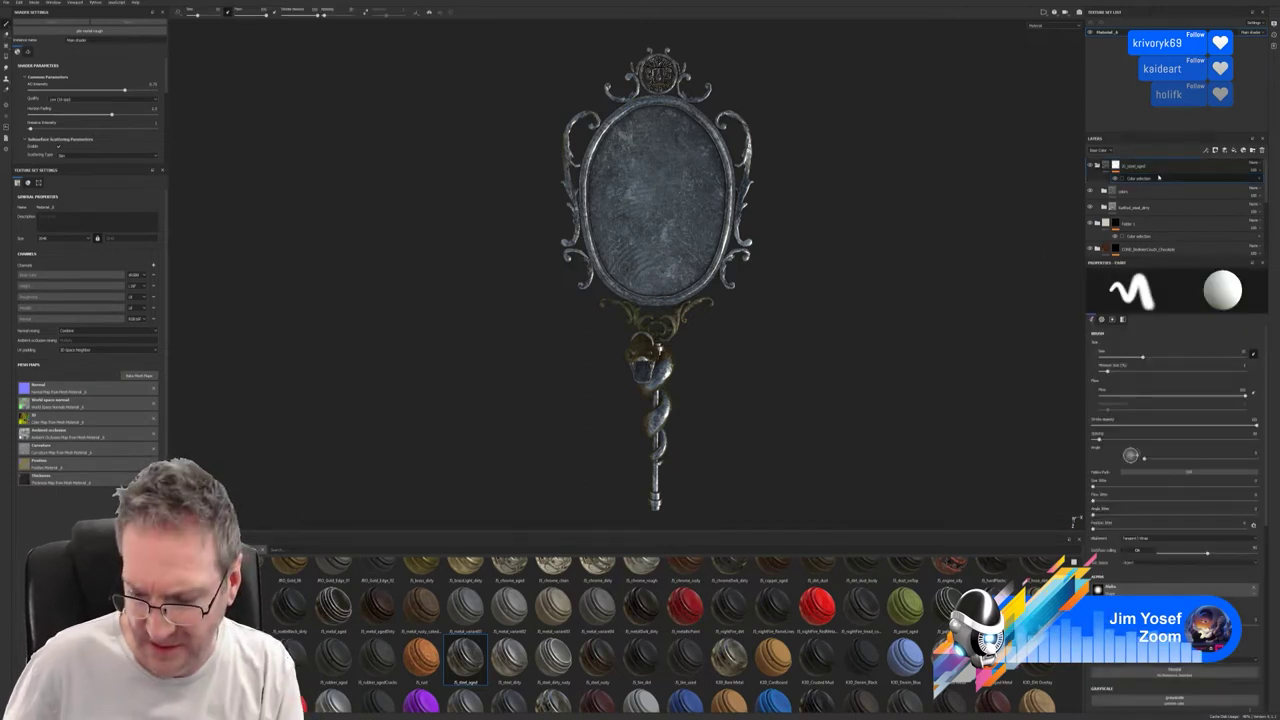
{"action": "key", "text": "Delete"}
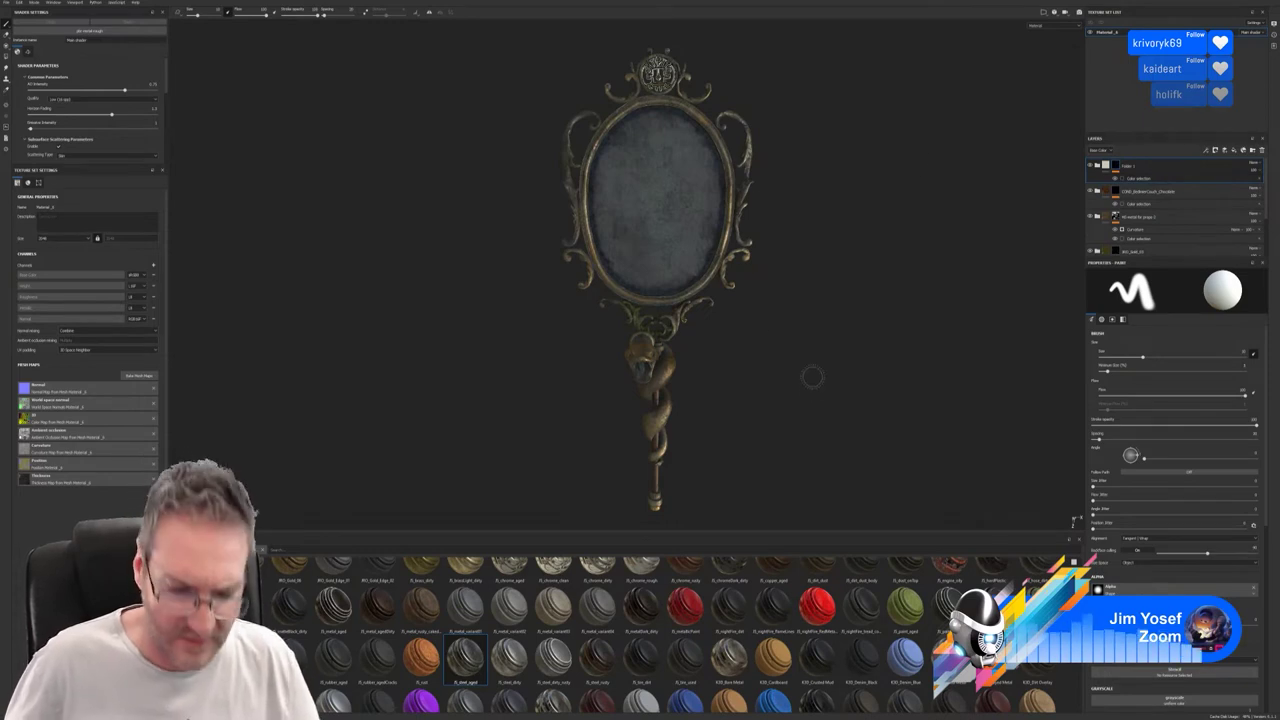
Start picking an additional ID color for the crest folder's color selection mask.
{"action": "mouse_move", "coordinate": [803, 322]}
{"action": "left_mouse_down", "text": "alt"}
{"action": "mouse_move", "coordinate": [820, 383]}
{"action": "mouse_move", "coordinate": [808, 303]}
{"action": "mouse_move", "coordinate": [826, 294]}
{"action": "mouse_move", "coordinate": [803, 303]}
{"action": "left_mouse_up", "text": "alt"}
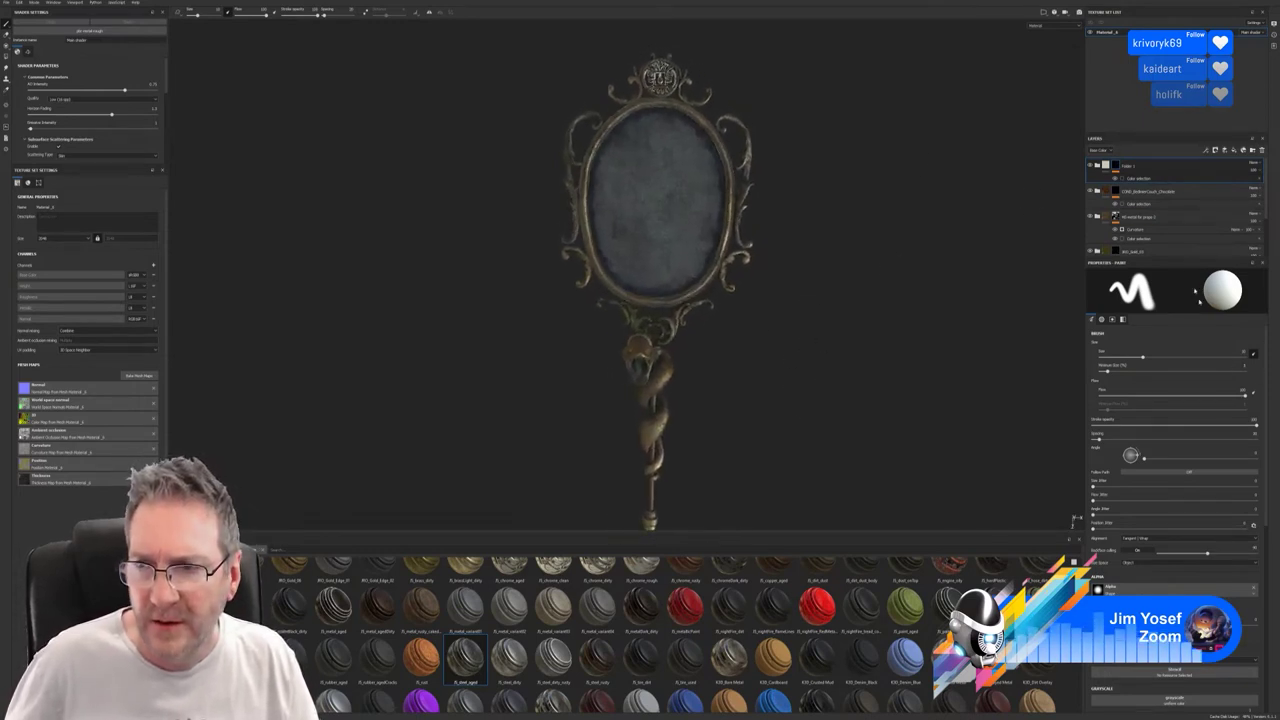
{"action": "left_click", "coordinate": [1138, 178]}
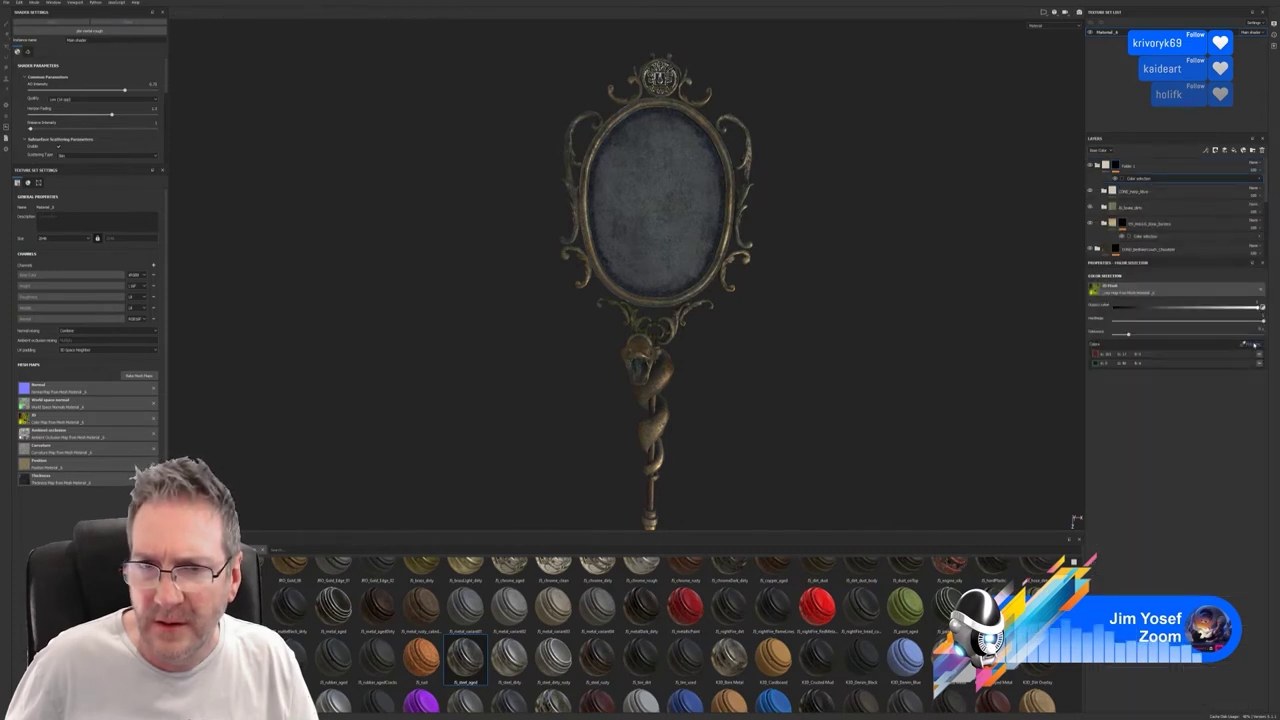
{"action": "left_click", "coordinate": [1248, 344]}
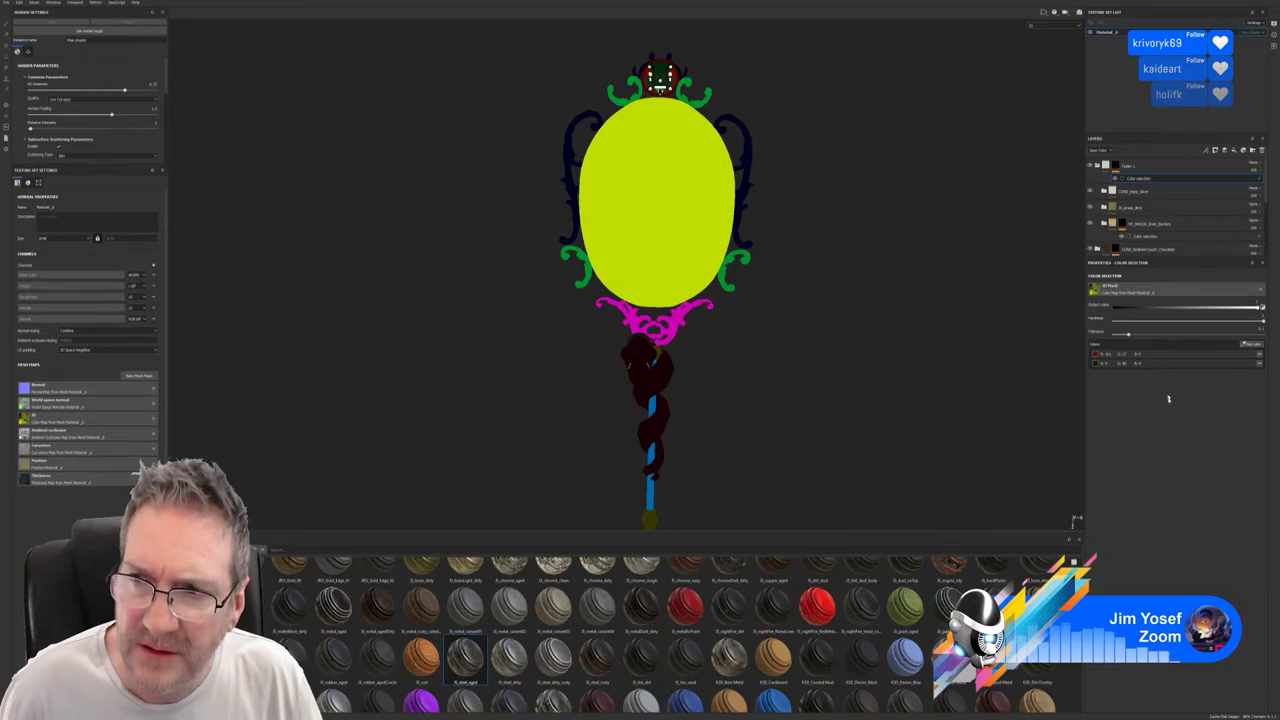
Lower the tolerance of the aged steel folder's color selection mask and reduce its output value to about 0.6.
{"action": "left_click", "coordinate": [1160, 166]}
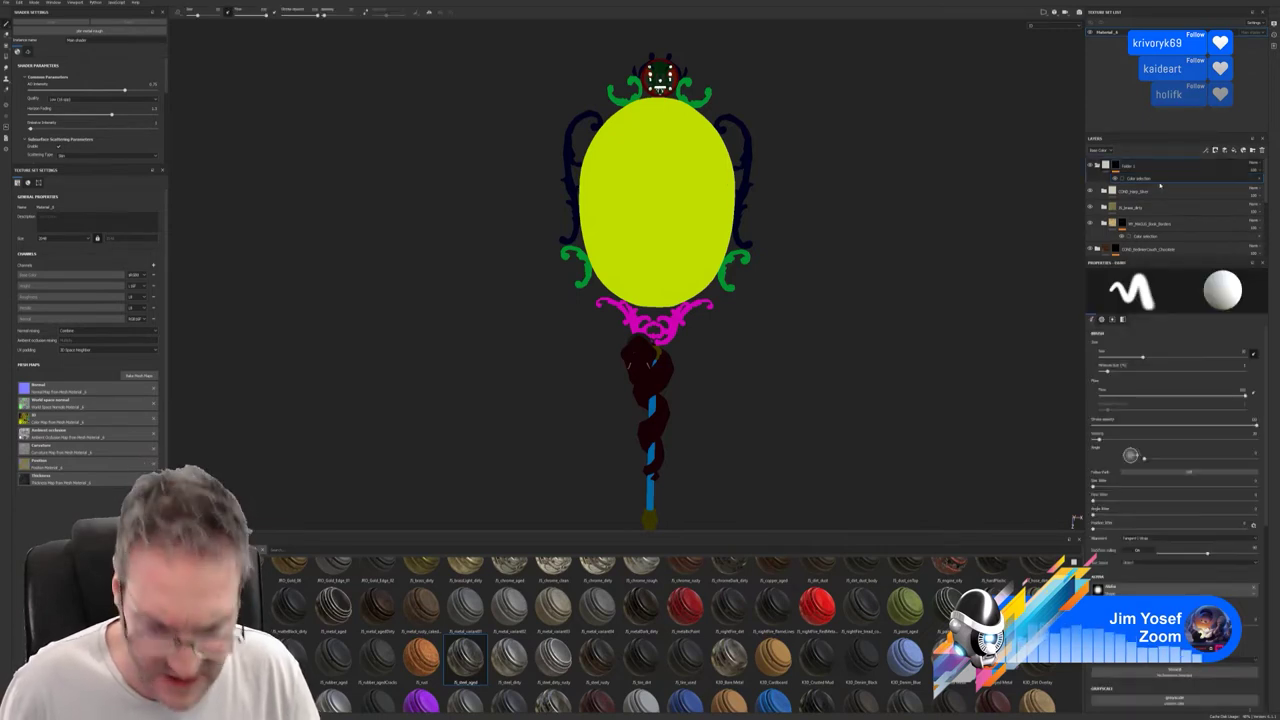
{"action": "scroll", "coordinate": [1160, 184], "scroll_direction": "up", "scroll_amount": 3}
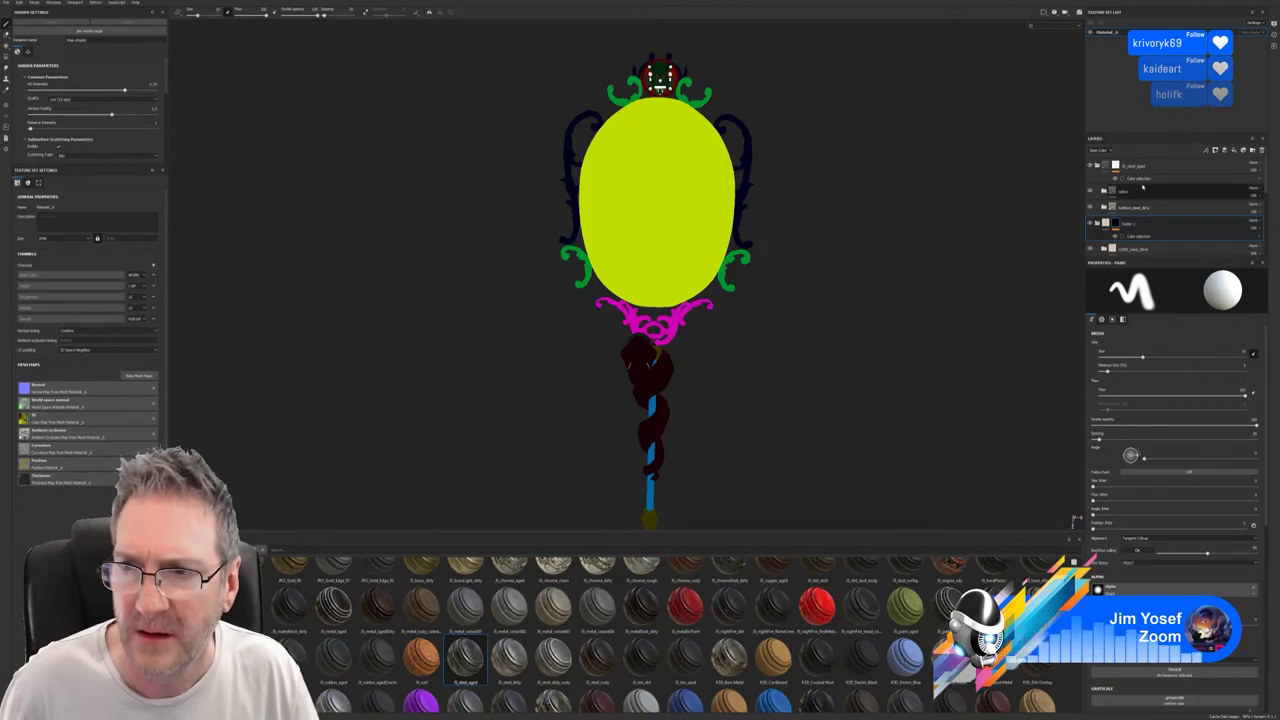
{"action": "left_click", "coordinate": [1139, 179]}
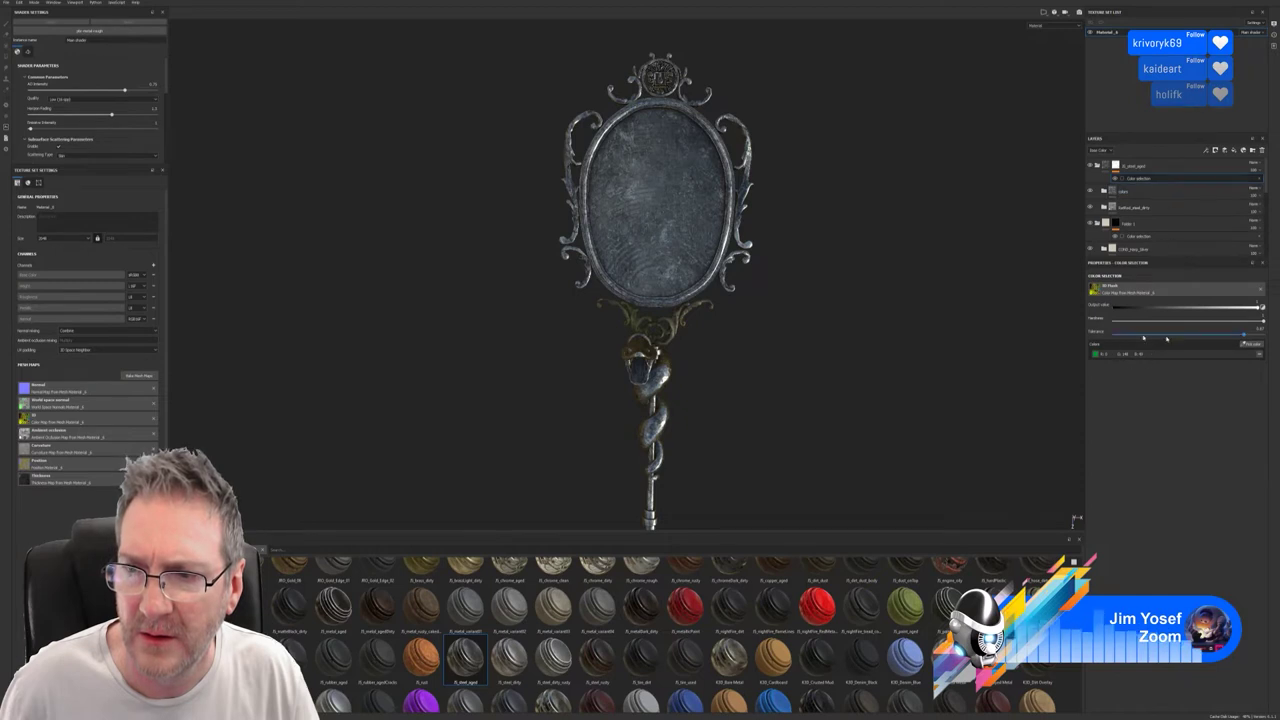
{"action": "left_click_drag", "start_coordinate": [1245, 336], "coordinate": [1127, 333]}
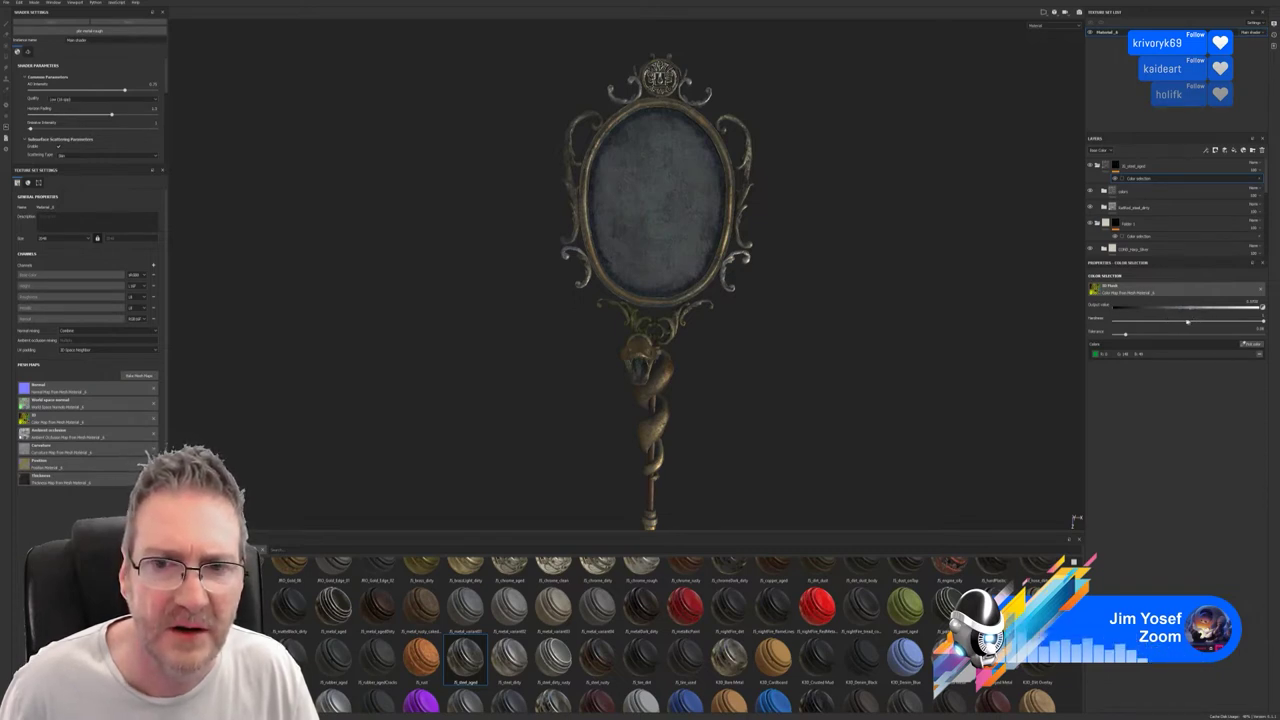
{"action": "left_click_drag", "start_coordinate": [1227, 318], "coordinate": [1220, 321]}
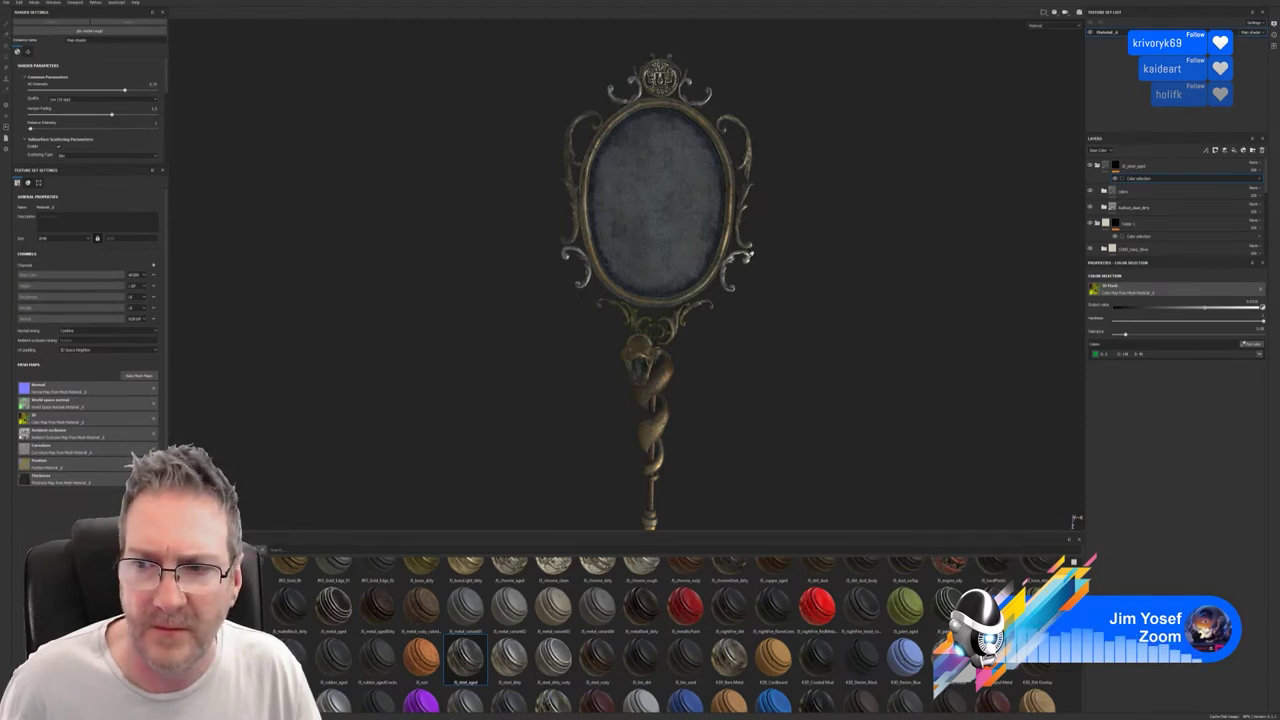
Examine the aged steel effect on the mirror's frame scrolls, snake head and handle from several angles.
{"action": "left_click_drag", "start_coordinate": [806, 283], "coordinate": [437, 255], "text": "alt"}
{"action": "left_click_drag", "start_coordinate": [549, 385], "coordinate": [425, 351], "text": "alt"}
{"action": "middle_click_drag", "start_coordinate": [552, 273], "coordinate": [556, 180], "text": "alt"}
{"action": "left_click_drag", "start_coordinate": [675, 251], "coordinate": [648, 224], "text": "alt"}
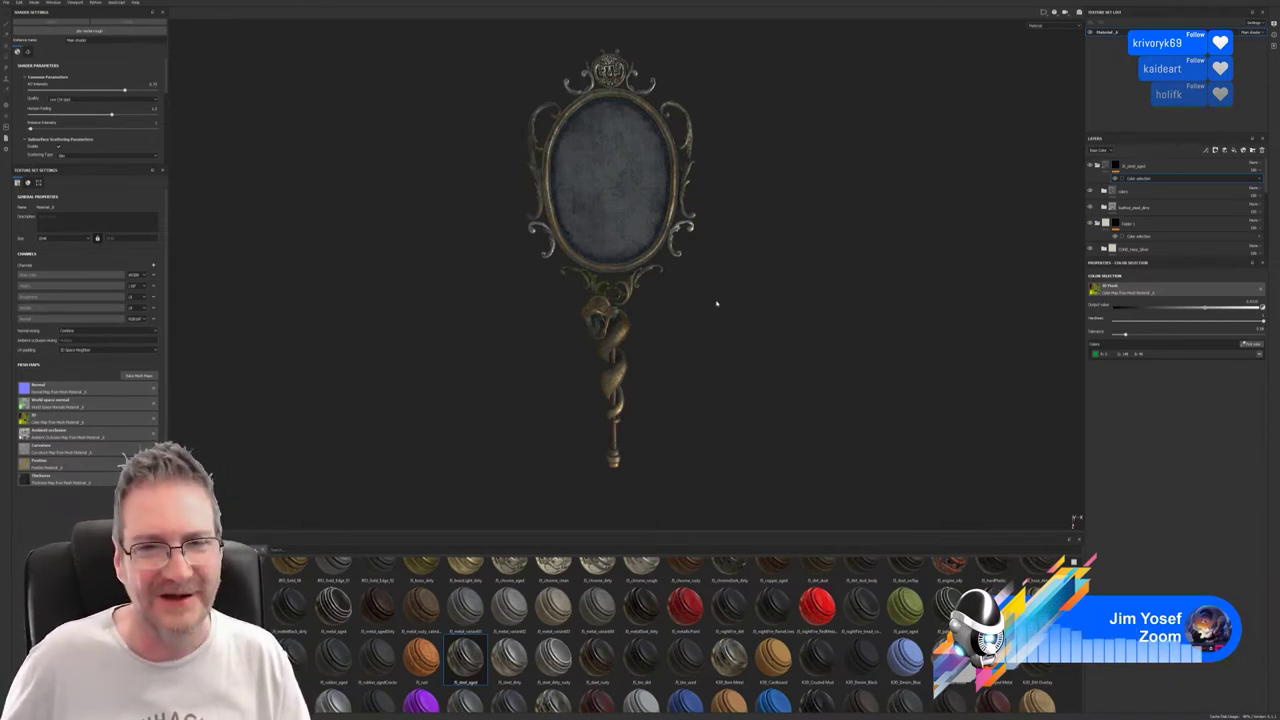
{"action": "left_click_drag", "start_coordinate": [728, 279], "coordinate": [749, 263], "text": "alt"}
{"action": "left_click_drag", "start_coordinate": [744, 197], "coordinate": [757, 56], "text": "alt"}
{"action": "right_click_drag", "start_coordinate": [757, 56], "coordinate": [628, 189], "text": "alt"}
{"action": "left_click_drag", "start_coordinate": [628, 188], "coordinate": [571, 331], "text": "alt"}
{"action": "scroll", "coordinate": [629, 269], "scroll_direction": "up", "scroll_amount": 3}
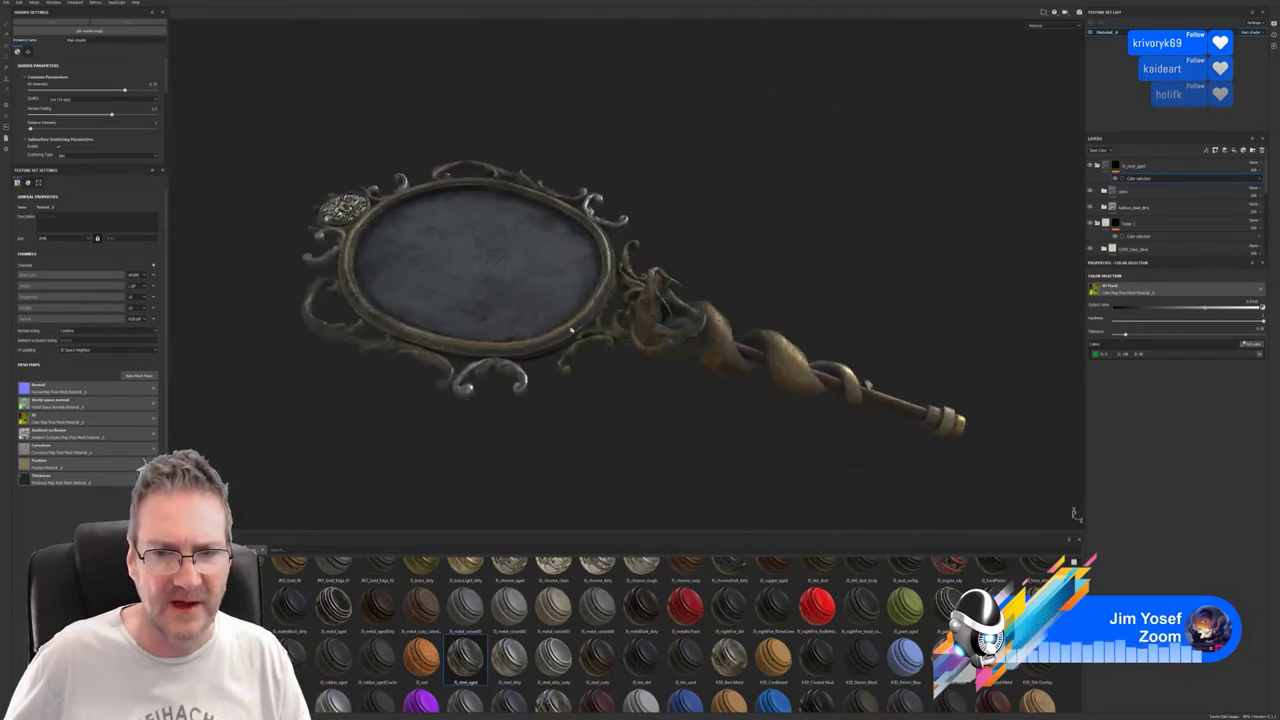
{"action": "right_click_drag", "start_coordinate": [571, 331], "coordinate": [905, 291], "text": "alt"}
{"action": "left_click_drag", "start_coordinate": [768, 300], "coordinate": [954, 239], "text": "alt"}
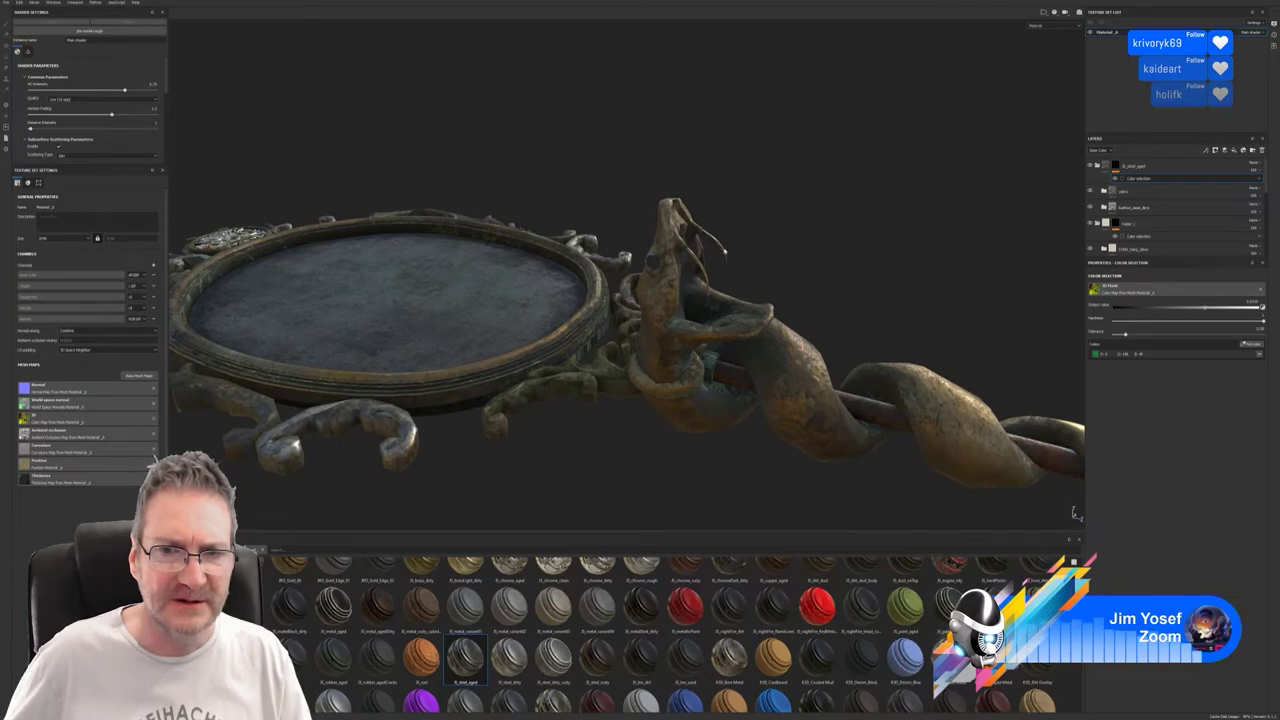
Add the ID color of the snake's fangs to the aged steel folder's color selection mask.
{"action": "left_click_drag", "start_coordinate": [698, 272], "coordinate": [800, 274], "text": "alt"}
{"action": "left_click", "coordinate": [1250, 343]}
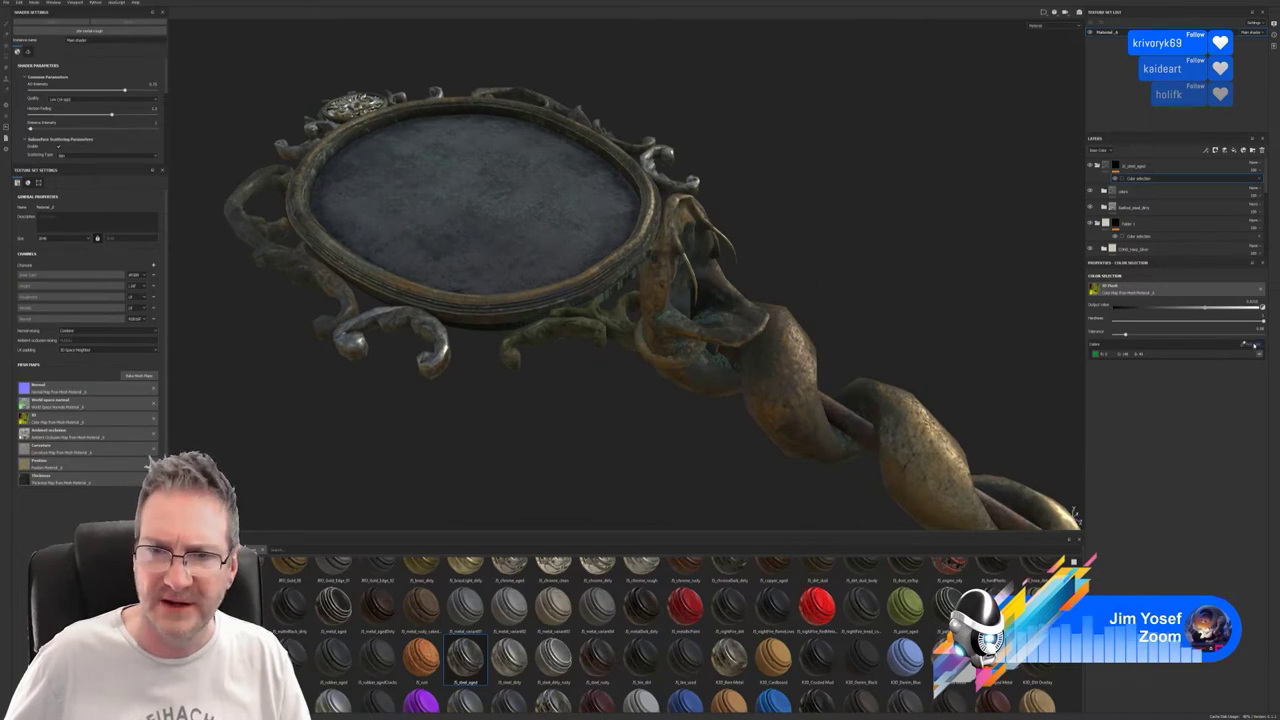
{"action": "left_click", "coordinate": [726, 231]}
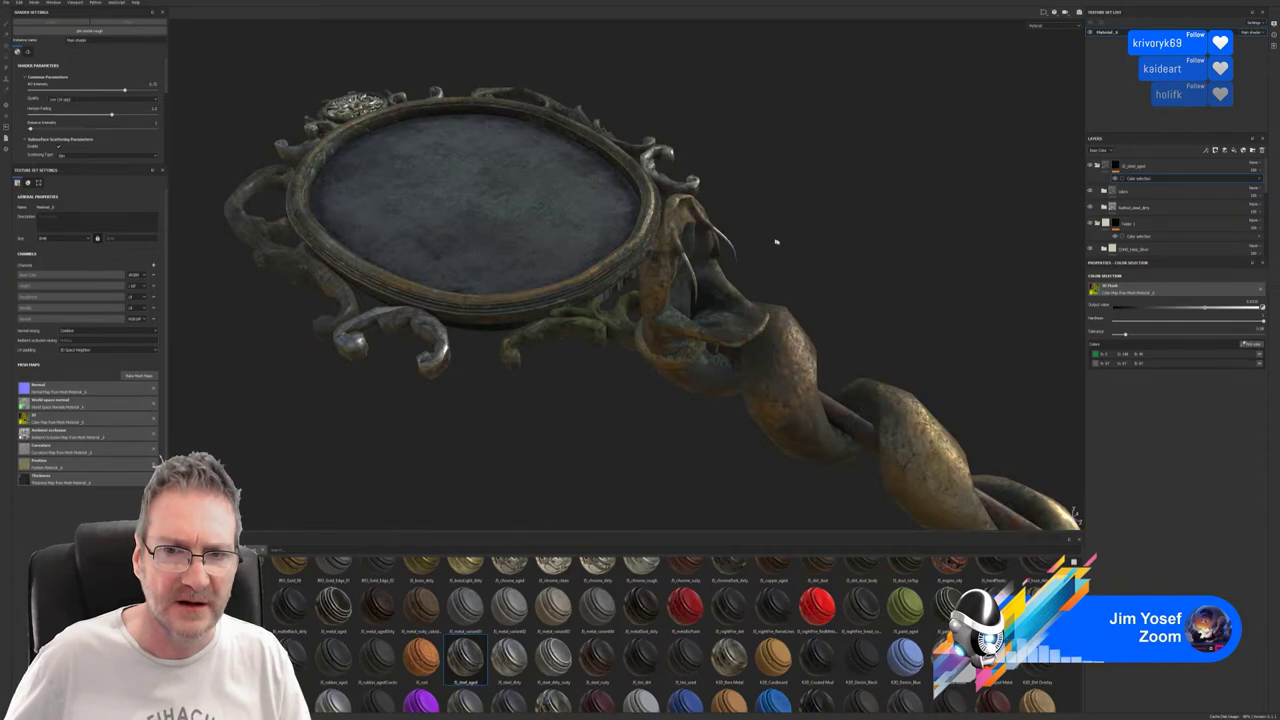
Add the ID color of the cap at the handle's end to the aged steel folder's color selection mask.
{"action": "left_click_drag", "start_coordinate": [774, 240], "coordinate": [629, 169], "text": "alt"}
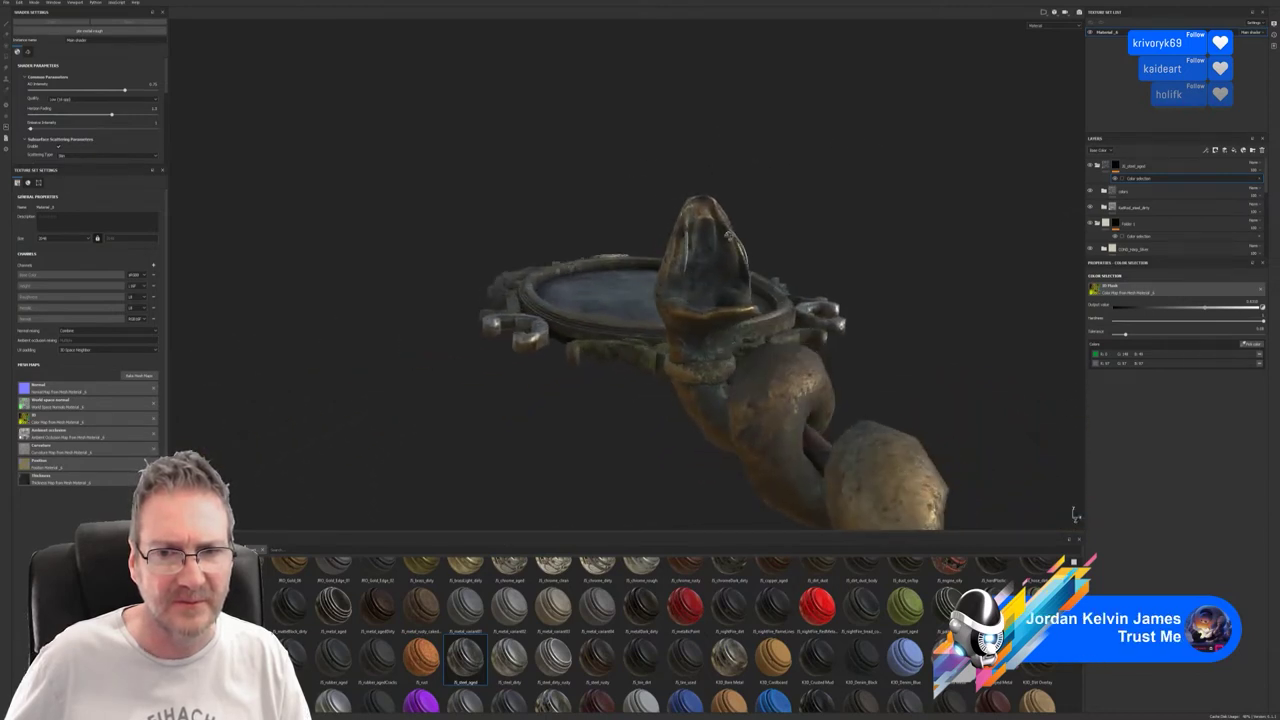
{"action": "left_click_drag", "start_coordinate": [729, 235], "coordinate": [670, 255], "text": "alt"}
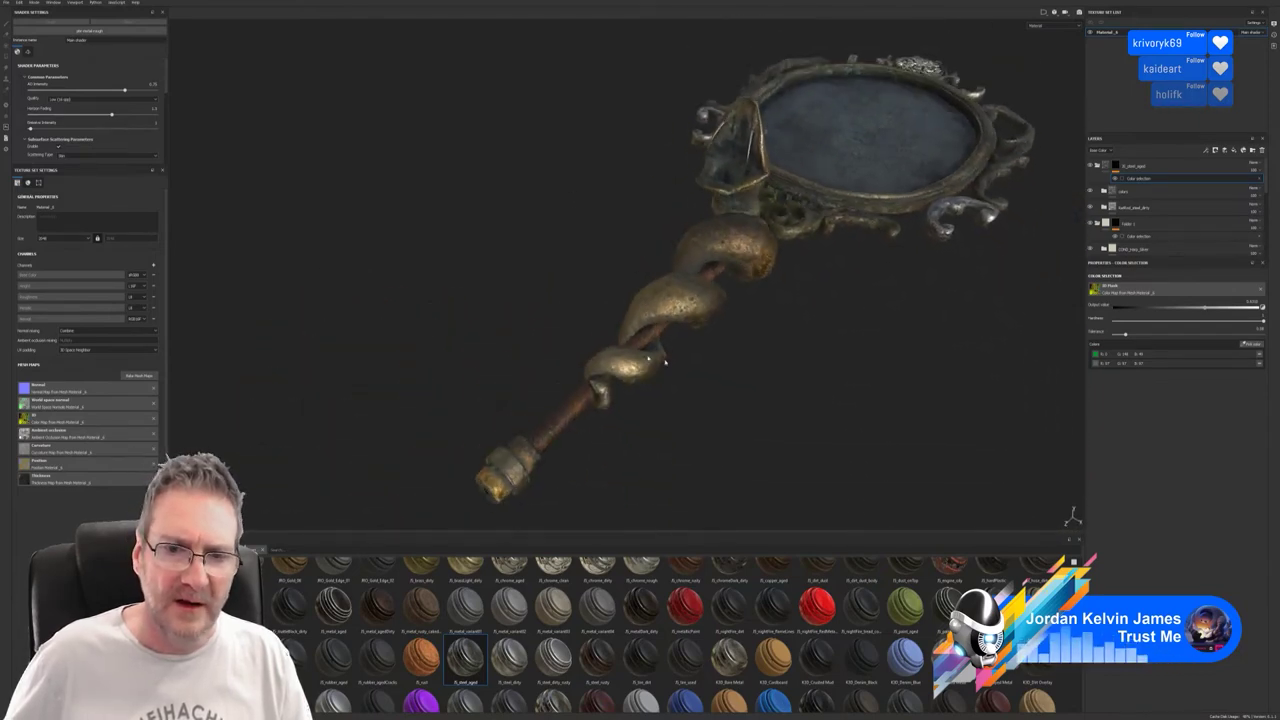
{"action": "left_click", "coordinate": [1248, 348]}
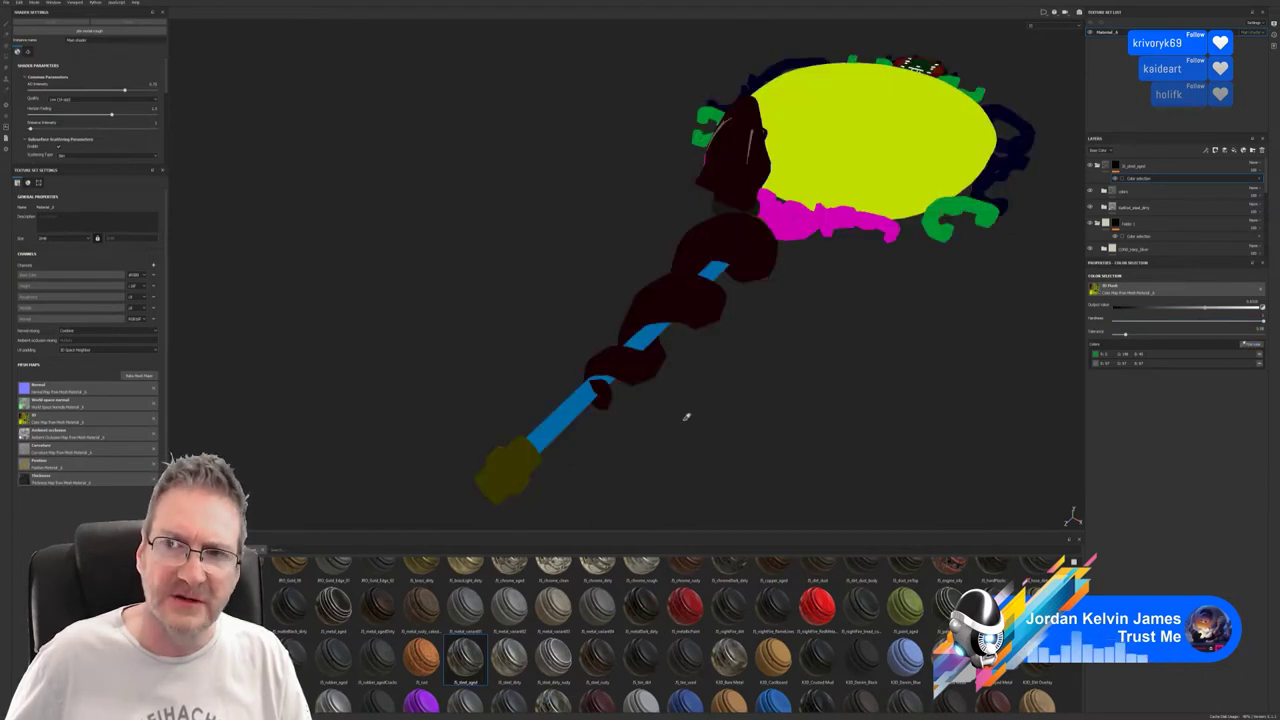
{"action": "left_click", "coordinate": [521, 471]}
{"action": "left_click_drag", "start_coordinate": [521, 471], "coordinate": [574, 403], "text": "alt"}
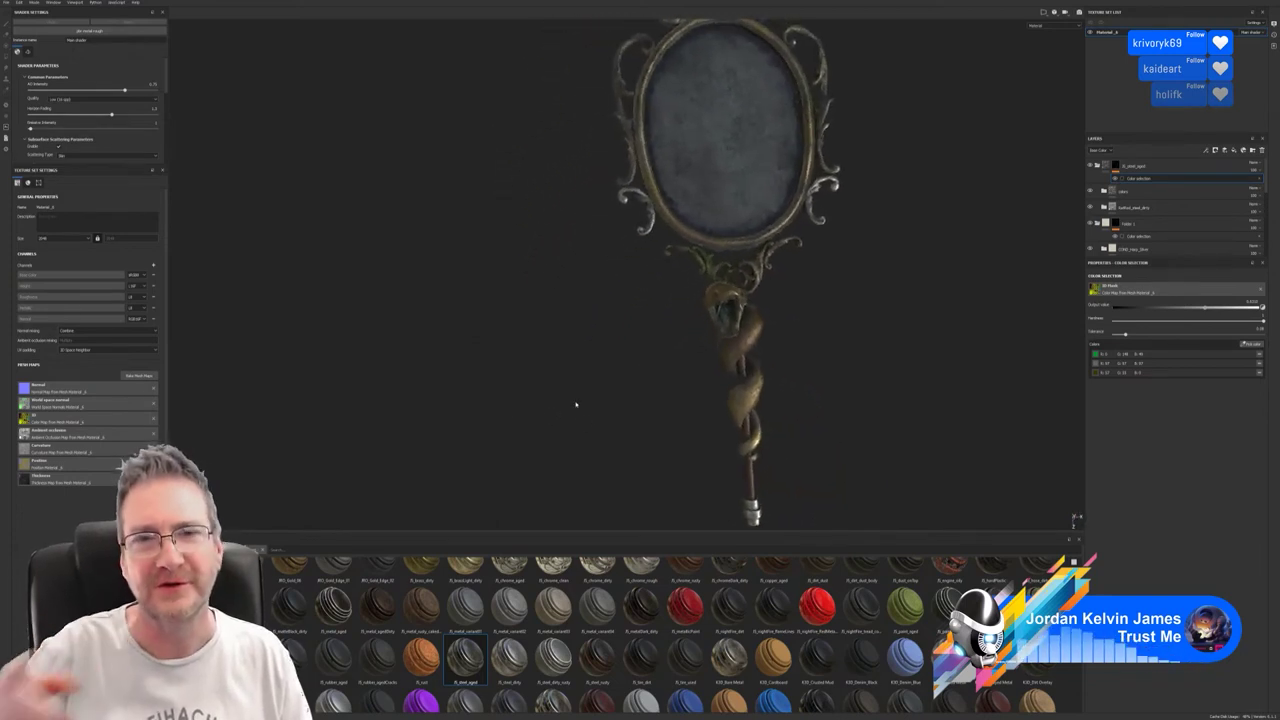
Inspect the whole mirror and close-ups of the snake's mouth, frame and handle to judge the material mix.
{"action": "left_click_drag", "start_coordinate": [839, 426], "coordinate": [697, 338], "text": "alt"}
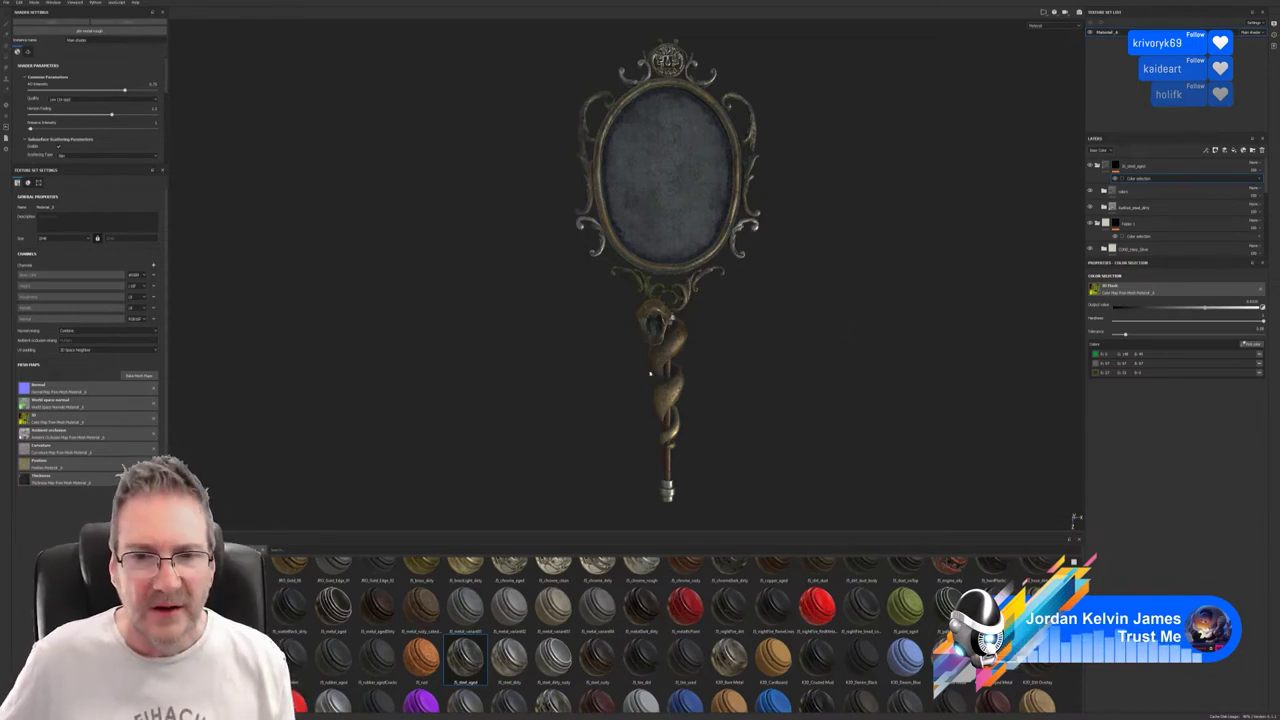
{"action": "scroll", "coordinate": [650, 373], "scroll_direction": "up", "scroll_amount": 6}
{"action": "left_click_drag", "start_coordinate": [594, 404], "coordinate": [386, 277], "text": "alt"}
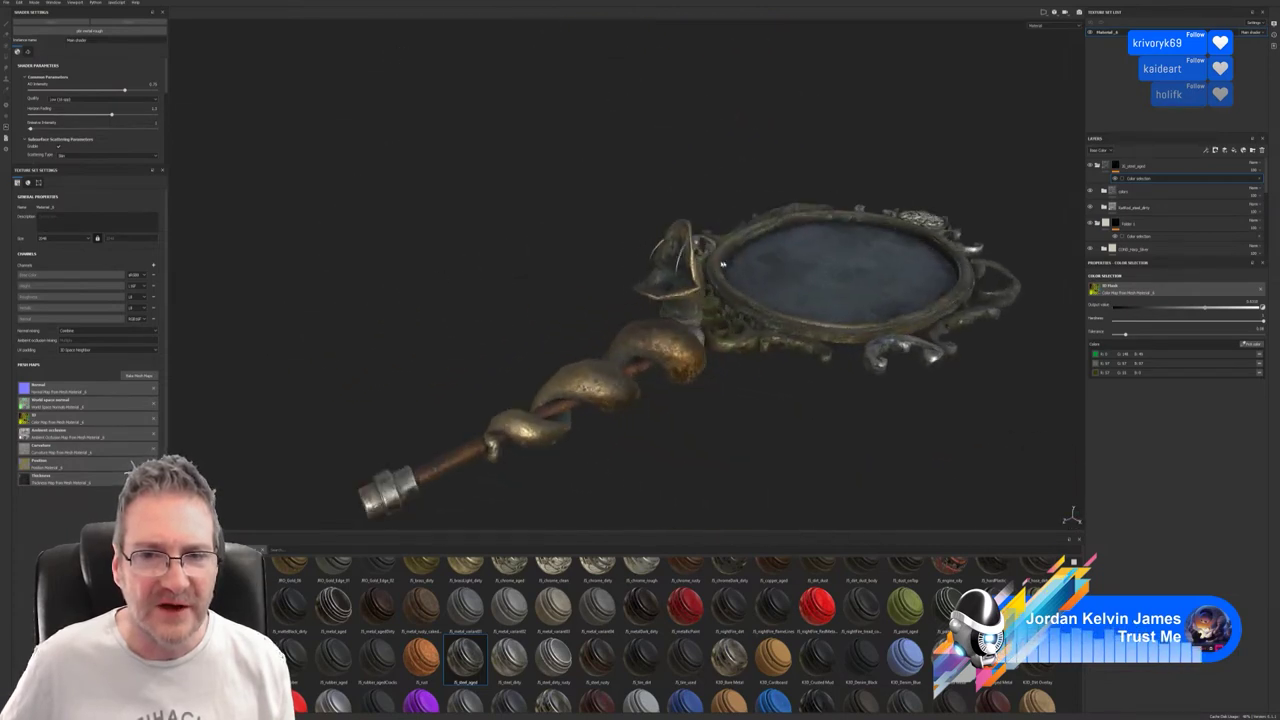
{"action": "scroll", "coordinate": [722, 263], "scroll_direction": "up", "scroll_amount": 3}
{"action": "left_click_drag", "start_coordinate": [592, 225], "coordinate": [605, 310], "text": "alt"}
{"action": "right_click_drag", "start_coordinate": [605, 310], "coordinate": [418, 386], "text": "alt"}
{"action": "left_click_drag", "start_coordinate": [418, 385], "coordinate": [740, 347], "text": "alt"}
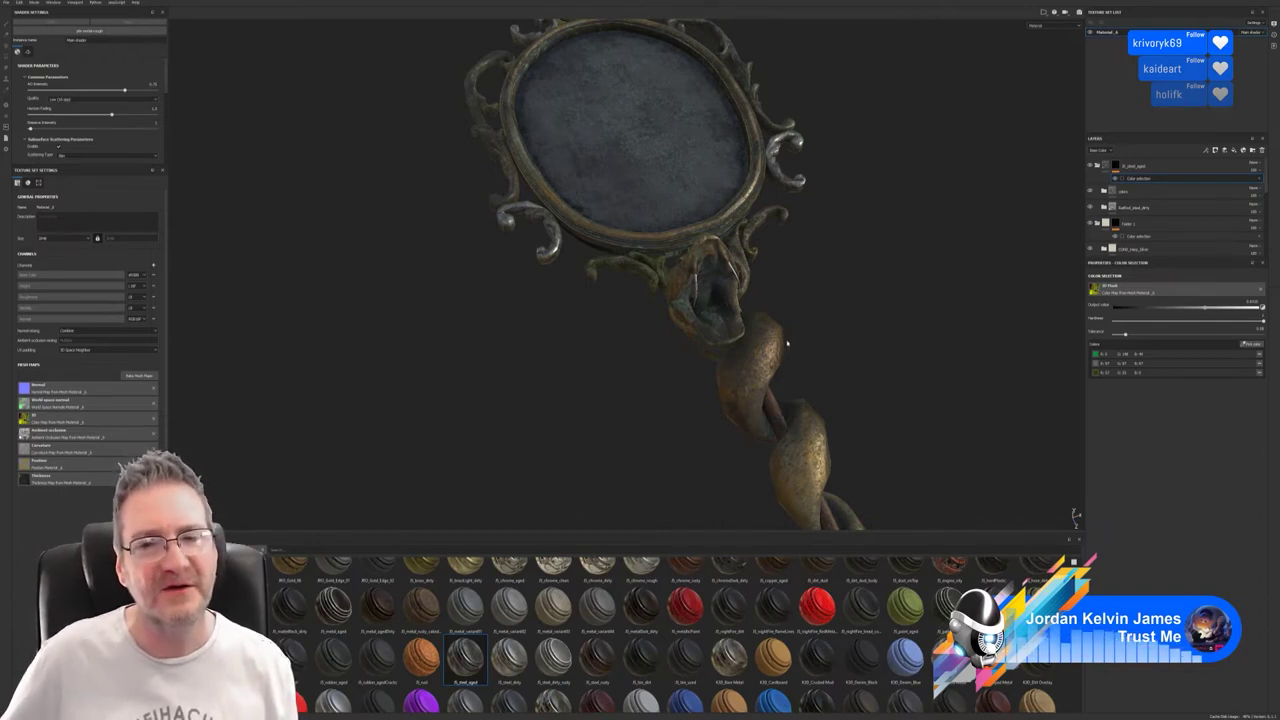
{"action": "right_click_drag", "start_coordinate": [769, 285], "coordinate": [117, 355], "text": "alt"}
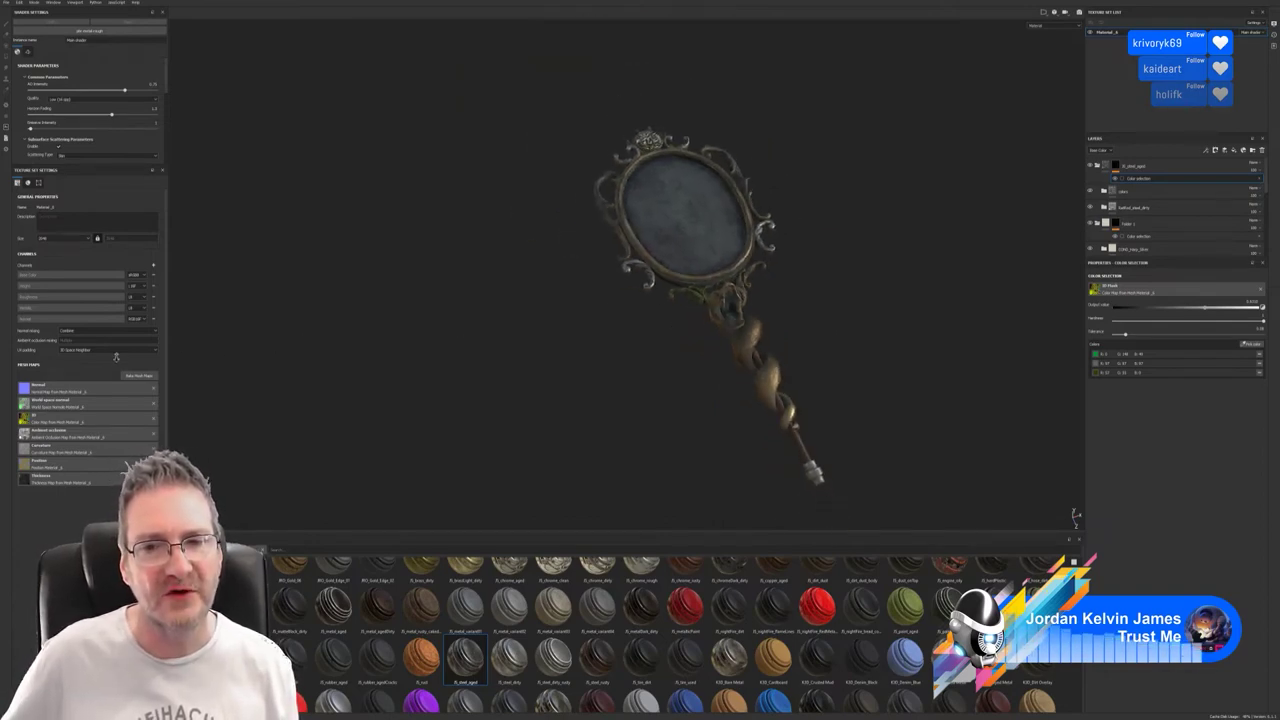
{"action": "left_click_drag", "start_coordinate": [625, 340], "coordinate": [640, 318], "text": "alt"}
{"action": "scroll", "coordinate": [585, 298], "scroll_direction": "up", "scroll_amount": 5}
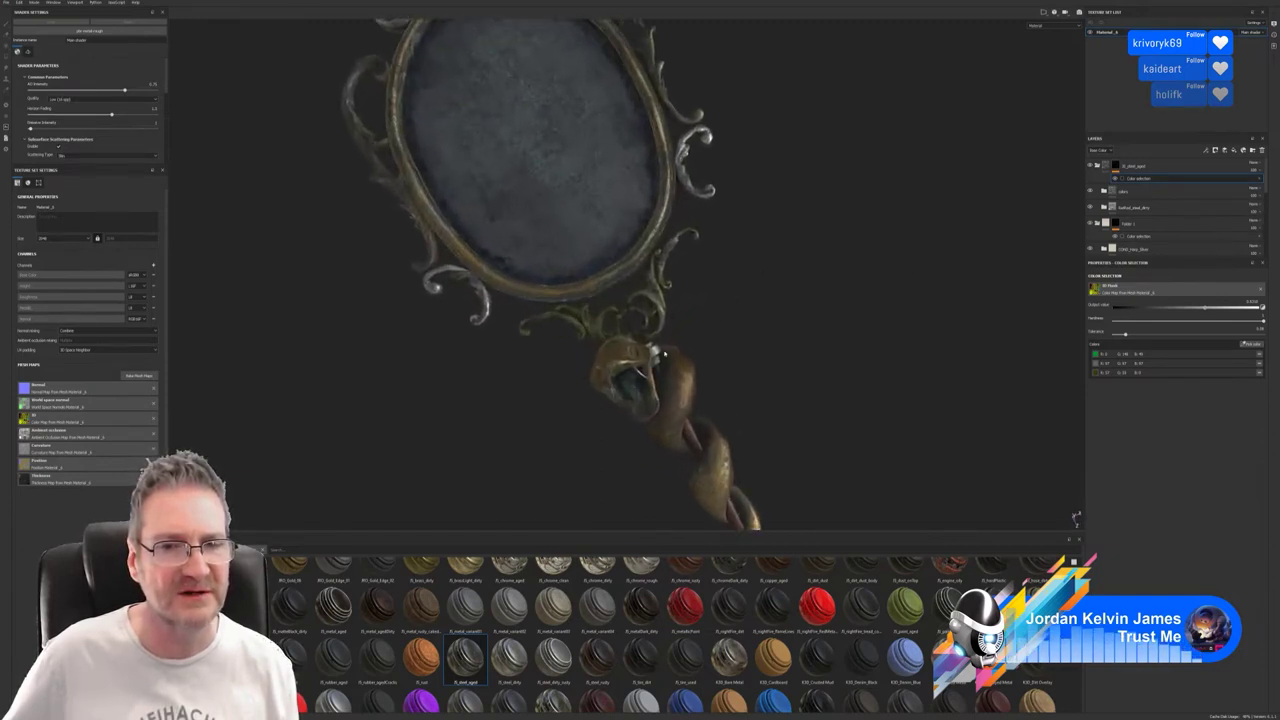
{"action": "left_click_drag", "start_coordinate": [664, 353], "coordinate": [780, 262], "text": "alt"}
{"action": "left_click_drag", "start_coordinate": [666, 385], "coordinate": [636, 495], "text": "alt"}
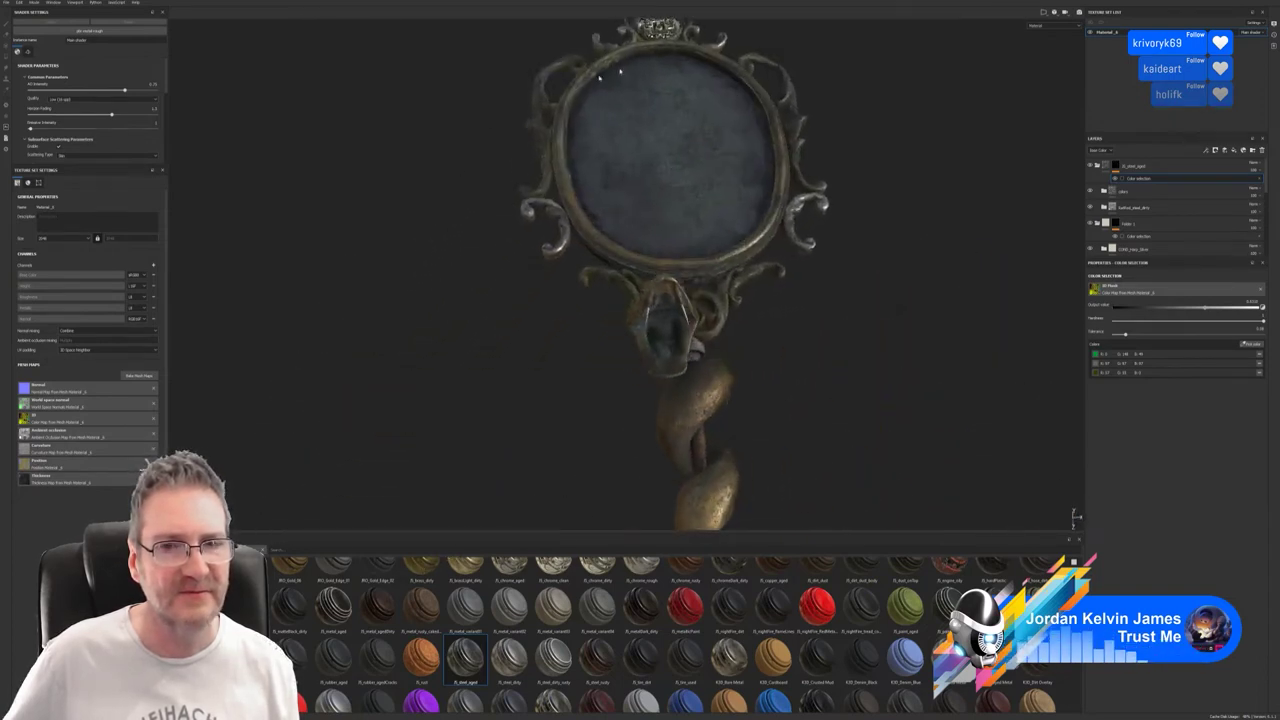
{"action": "left_click_drag", "start_coordinate": [728, 340], "coordinate": [640, 345], "text": "alt"}
{"action": "scroll", "coordinate": [725, 325], "scroll_direction": "down", "scroll_amount": 3}
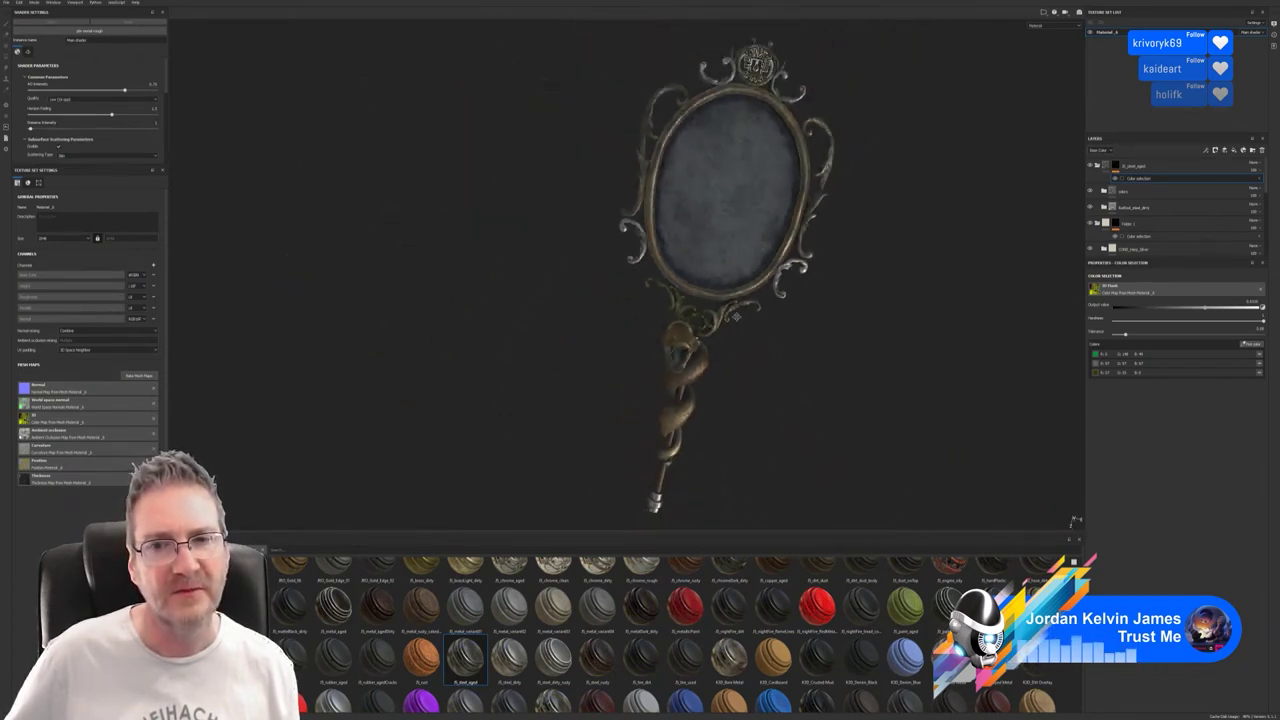
{"action": "middle_click_drag", "start_coordinate": [739, 326], "coordinate": [725, 320], "text": "alt"}
{"action": "left_click_drag", "start_coordinate": [725, 320], "coordinate": [786, 321], "text": "alt"}
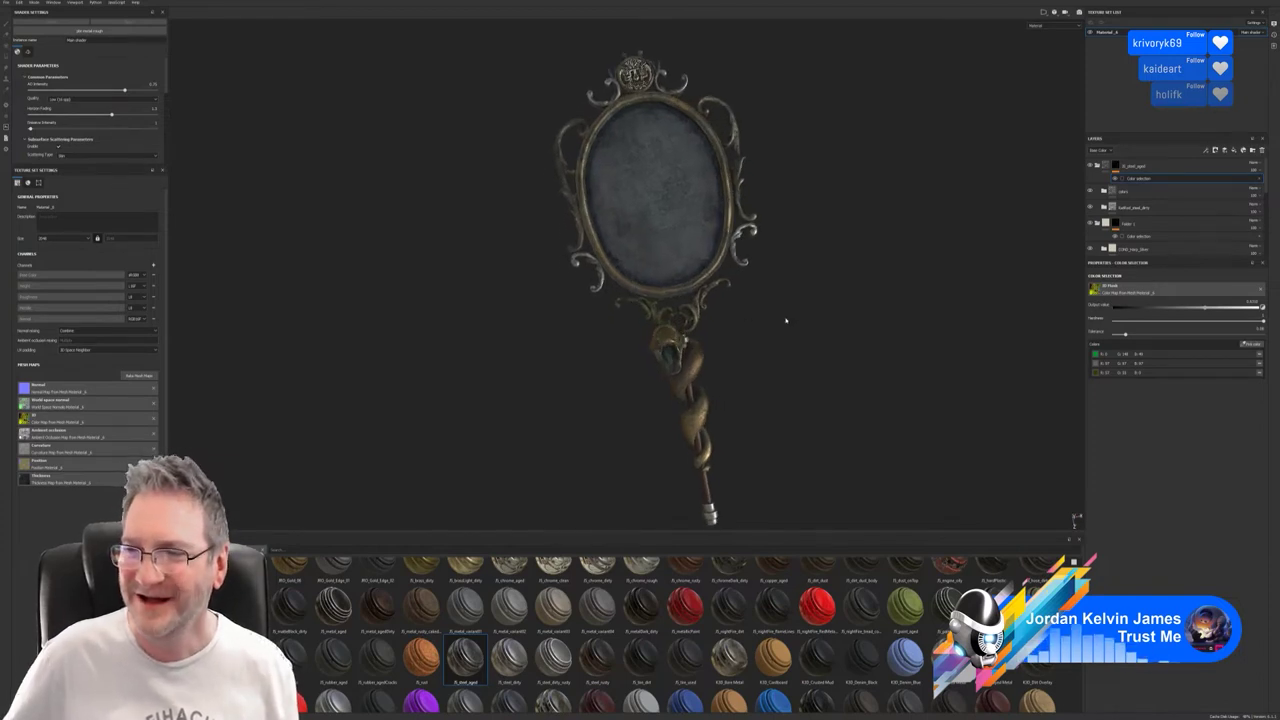
{"action": "middle_click_drag", "start_coordinate": [973, 360], "coordinate": [962, 315], "text": "alt"}
{"action": "scroll", "coordinate": [962, 315], "scroll_direction": "up", "scroll_amount": 4}
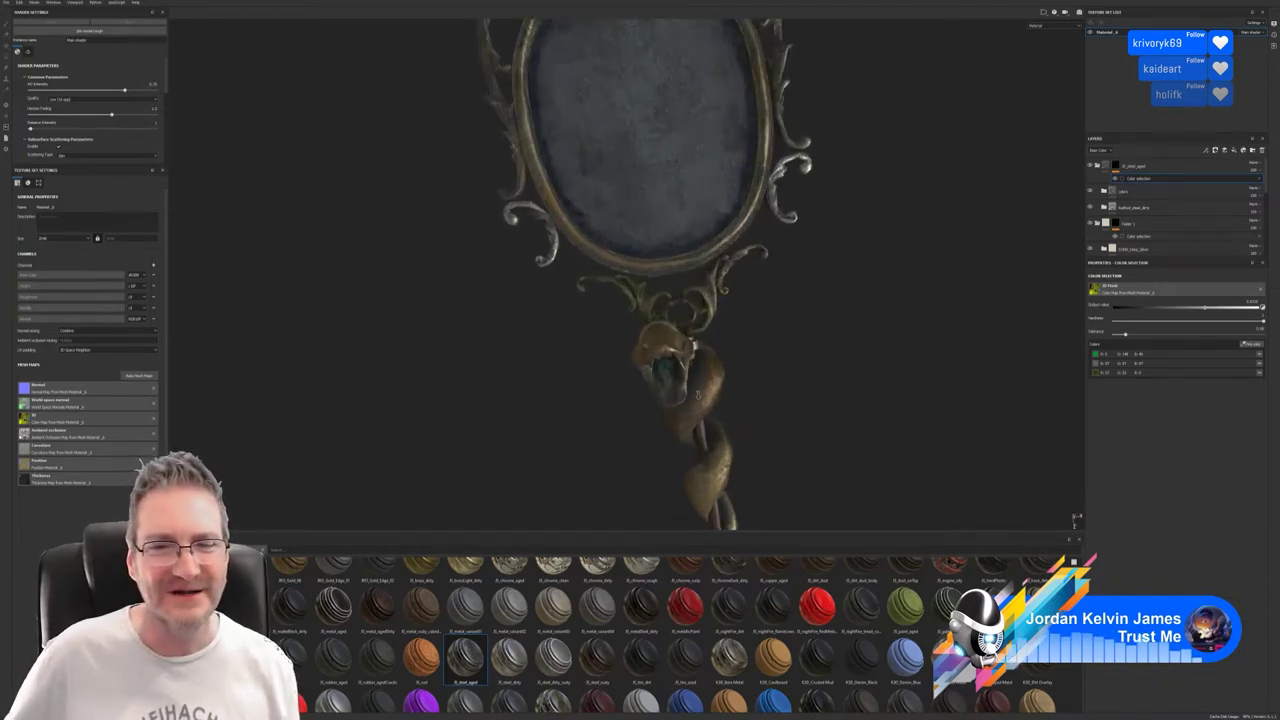
{"action": "left_click_drag", "start_coordinate": [643, 426], "coordinate": [740, 324], "text": "alt"}
{"action": "scroll", "coordinate": [737, 383], "scroll_direction": "up", "scroll_amount": 5}
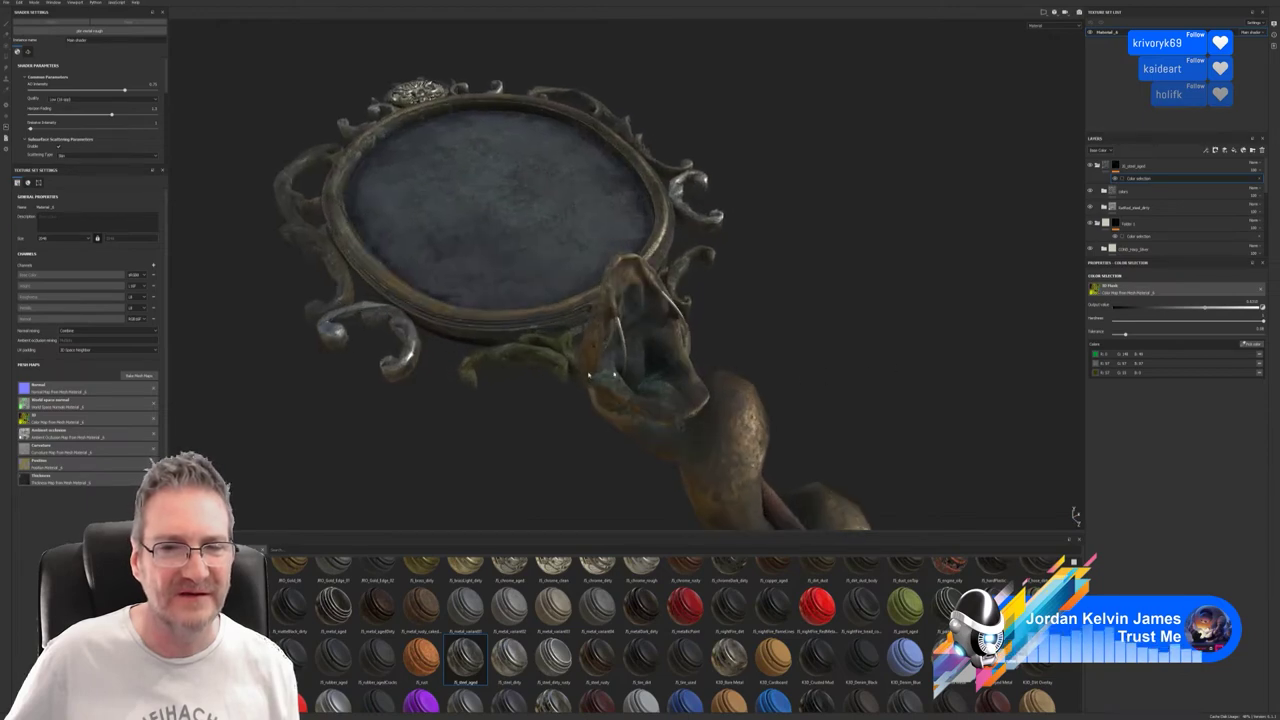
{"action": "left_click_drag", "start_coordinate": [823, 357], "coordinate": [732, 318], "text": "alt"}
{"action": "left_click_drag", "start_coordinate": [708, 288], "coordinate": [727, 583], "text": "alt"}
{"action": "scroll", "coordinate": [643, 345], "scroll_direction": "down", "scroll_amount": 3}
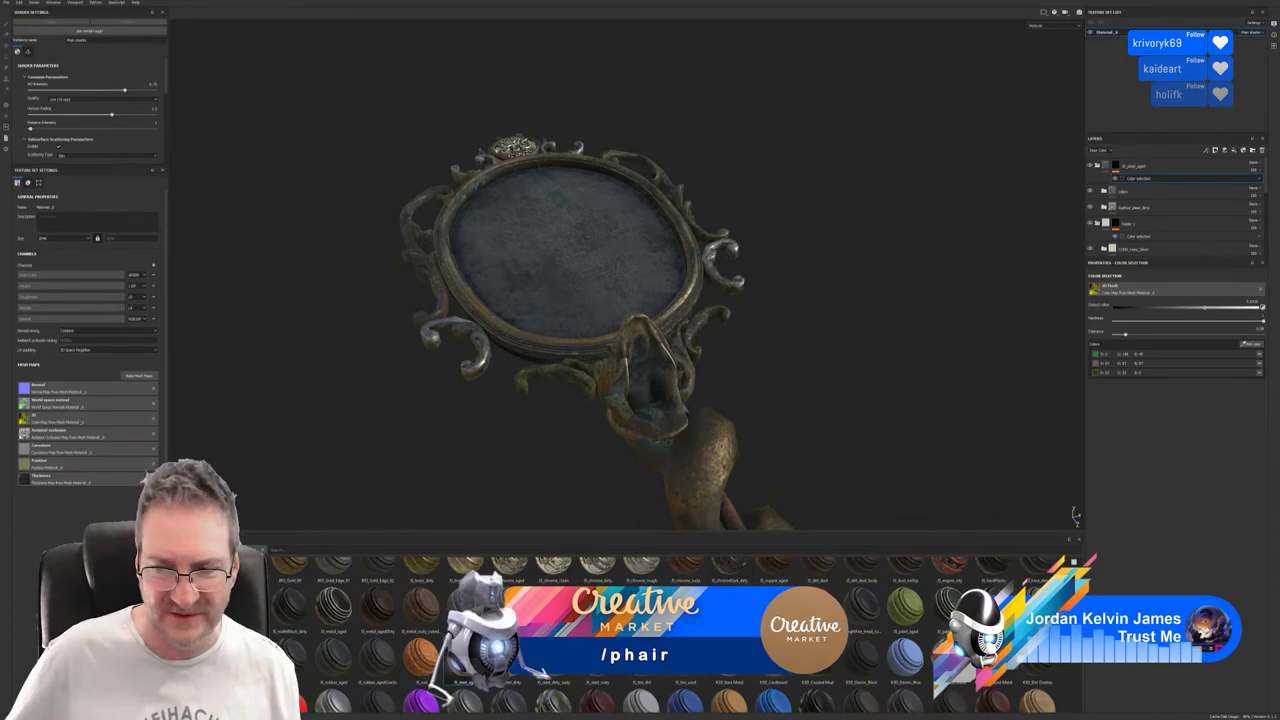
Search the material library for "hard" and another keyword, and clear the search to list all materials again.
{"action": "scroll", "coordinate": [660, 630], "scroll_direction": "up", "scroll_amount": 3}
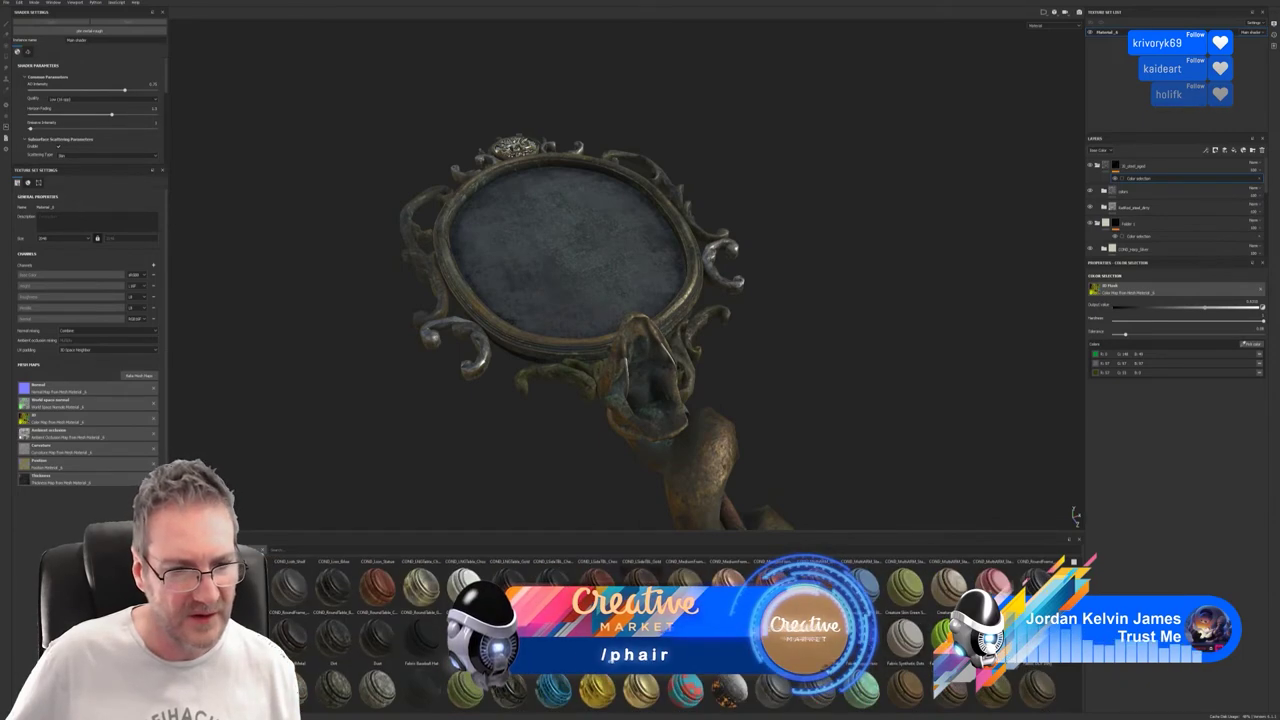
{"action": "scroll", "coordinate": [660, 630], "scroll_direction": "up", "scroll_amount": 3}
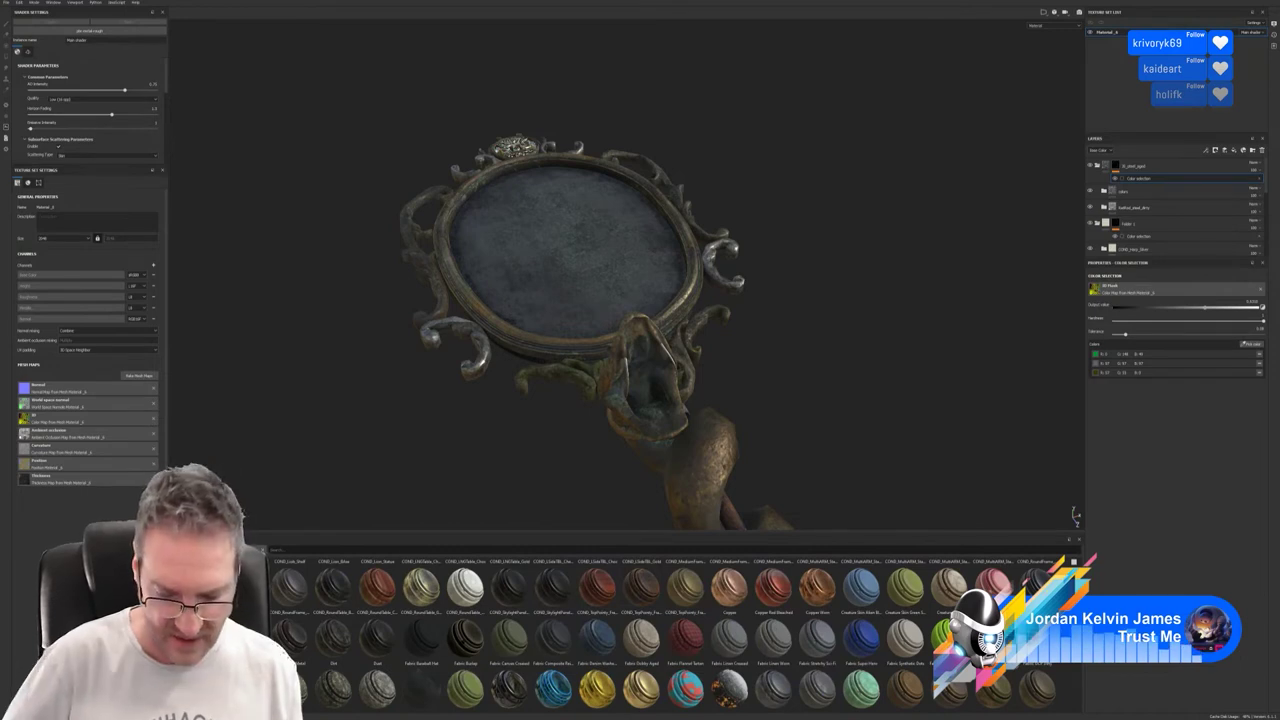
{"action": "type", "text": "hard"}
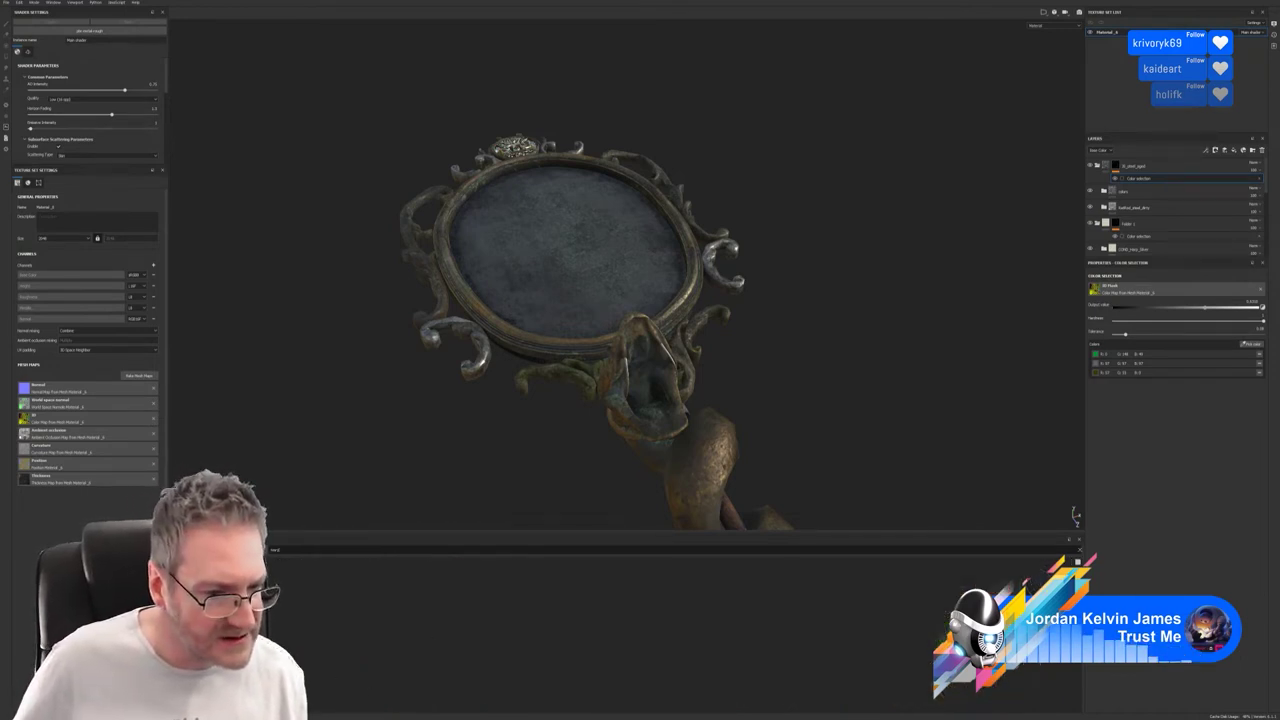
{"action": "key", "text": "BackSpace"}
{"action": "key", "text": "BackSpace"}
{"action": "key", "text": "BackSpace"}
{"action": "key", "text": "BackSpace"}
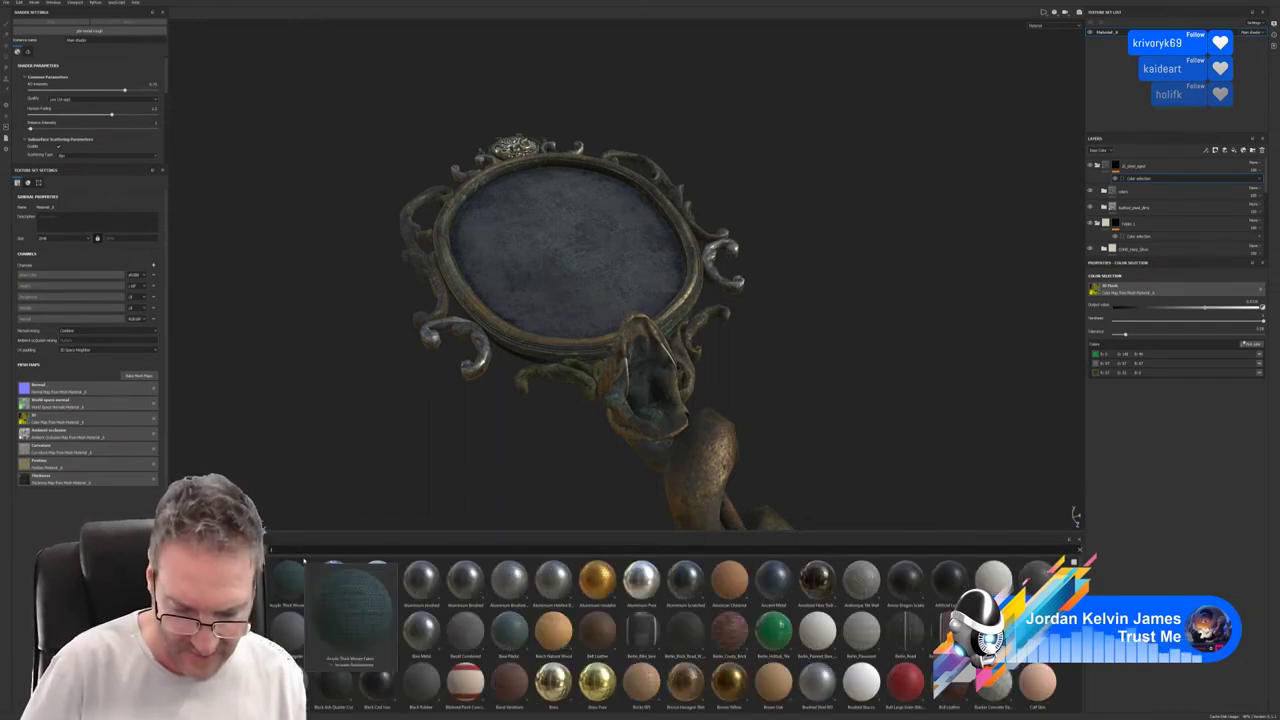
{"action": "type", "text": "id"}
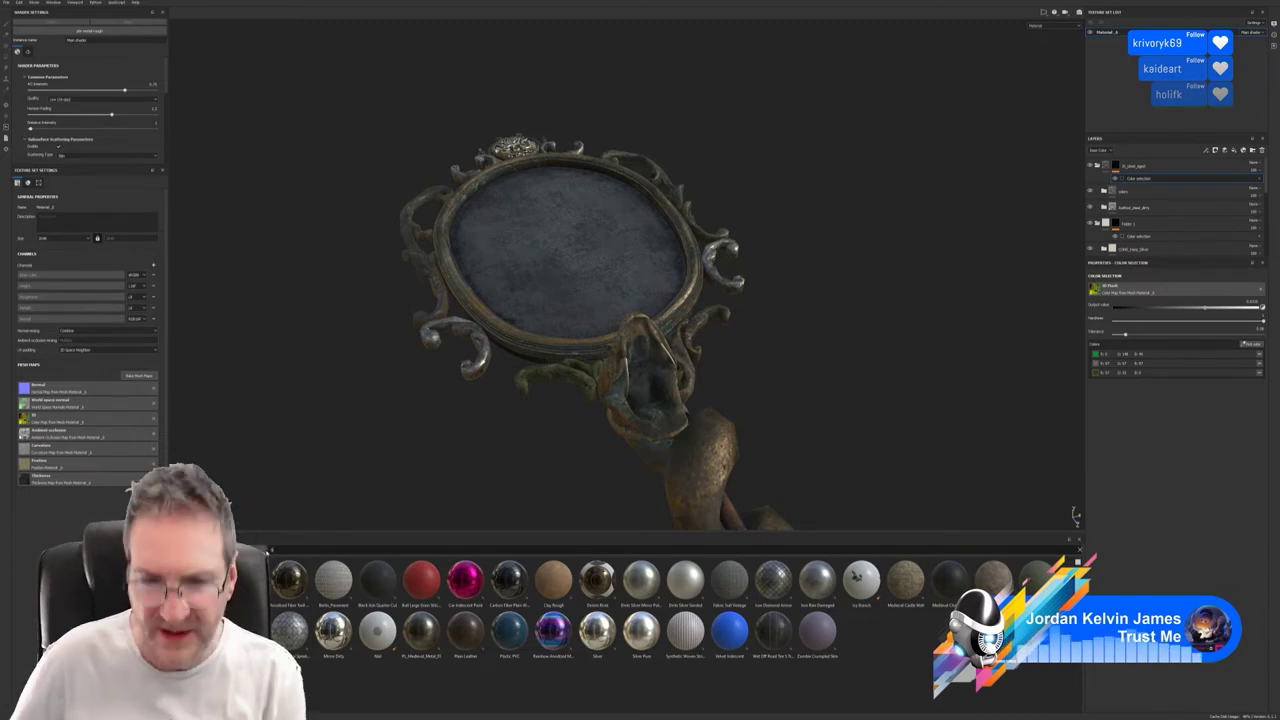
{"action": "key", "text": "BackSpace"}
Collapse the aged steel folder and the folder directly below it in the layer stack.
{"action": "left_click_drag", "start_coordinate": [863, 369], "coordinate": [722, 342], "text": "alt"}
{"action": "right_click_drag", "start_coordinate": [722, 342], "coordinate": [1040, 312], "text": "alt"}
{"action": "middle_click_drag", "start_coordinate": [851, 306], "coordinate": [772, 326], "text": "alt"}
{"action": "right_click_drag", "start_coordinate": [709, 334], "coordinate": [939, 329], "text": "alt"}
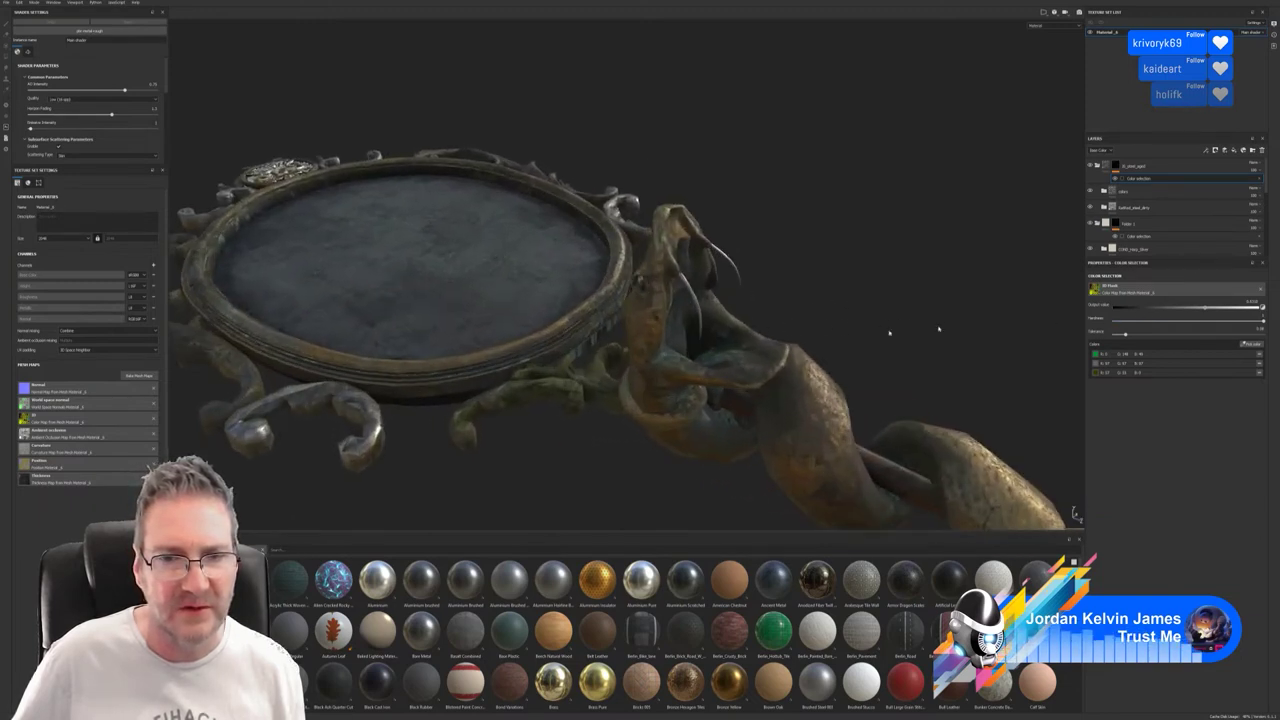
{"action": "middle_click_drag", "start_coordinate": [774, 326], "coordinate": [709, 323], "text": "alt"}
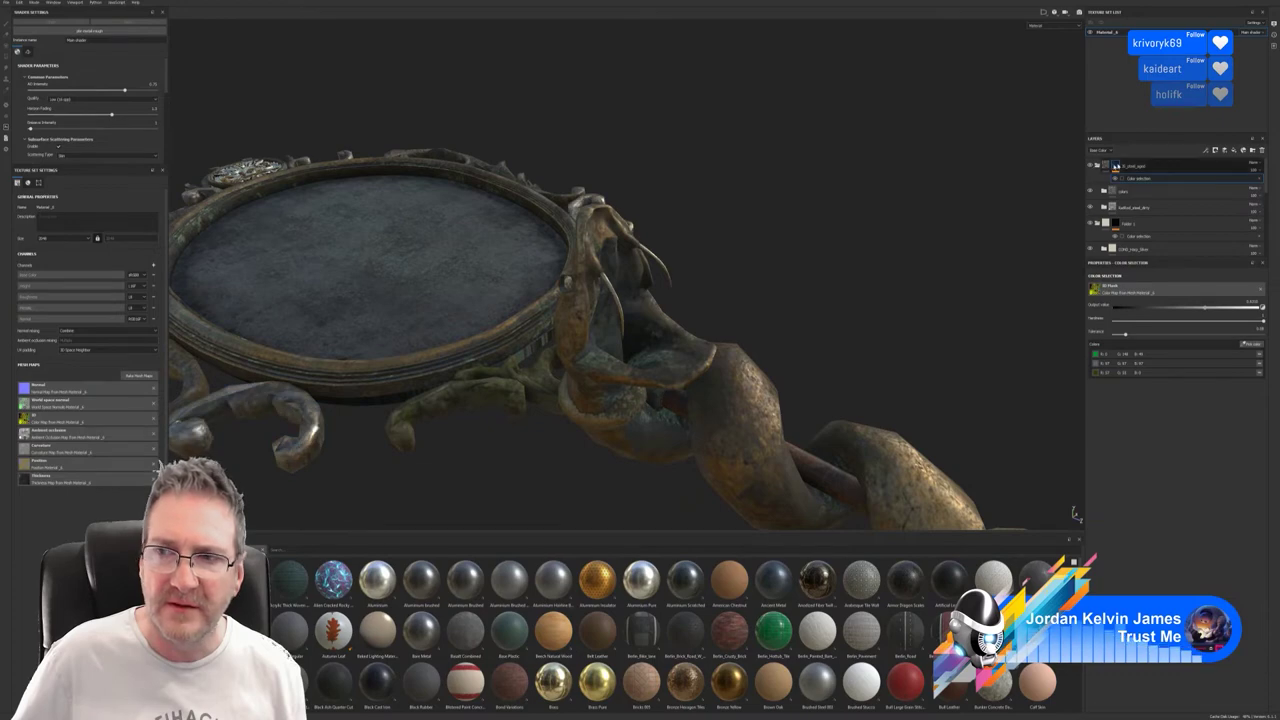
{"action": "left_click", "coordinate": [1099, 165]}
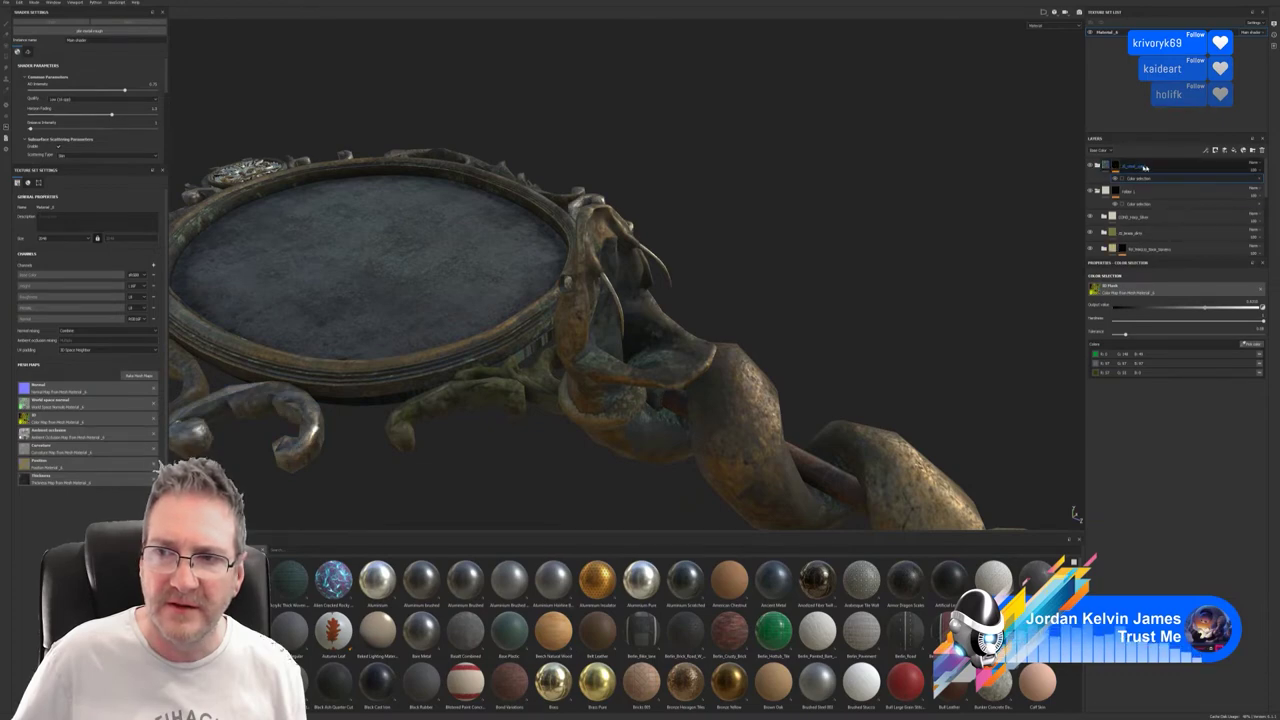
{"action": "left_click", "coordinate": [1098, 193]}
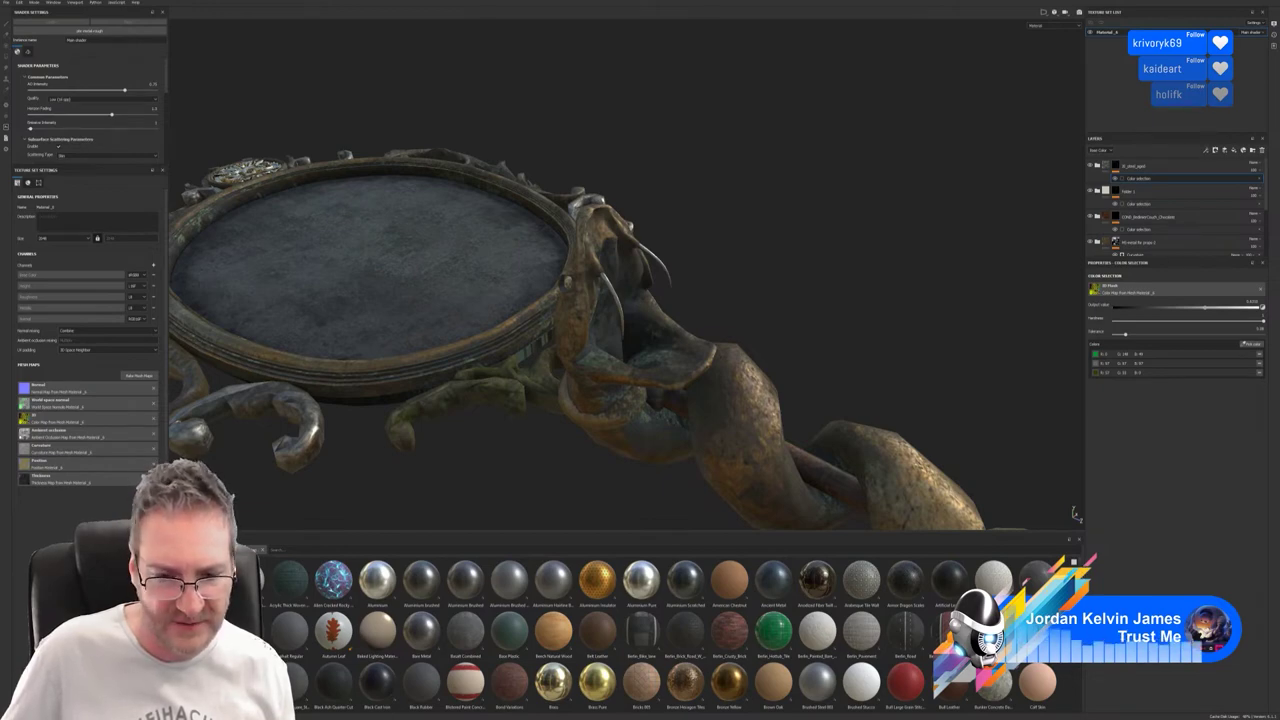
{"action": "scroll", "coordinate": [660, 630], "scroll_direction": "down", "scroll_amount": 3}
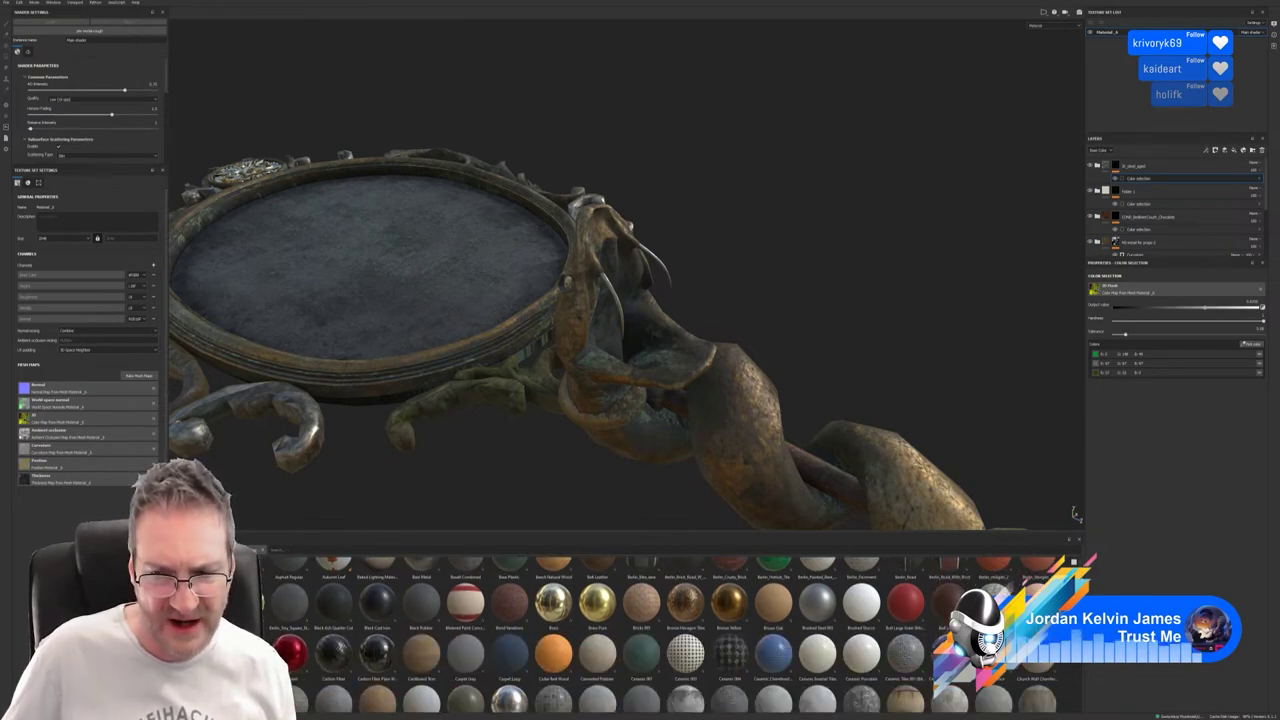
{"action": "scroll", "coordinate": [660, 630], "scroll_direction": "down", "scroll_amount": 2}
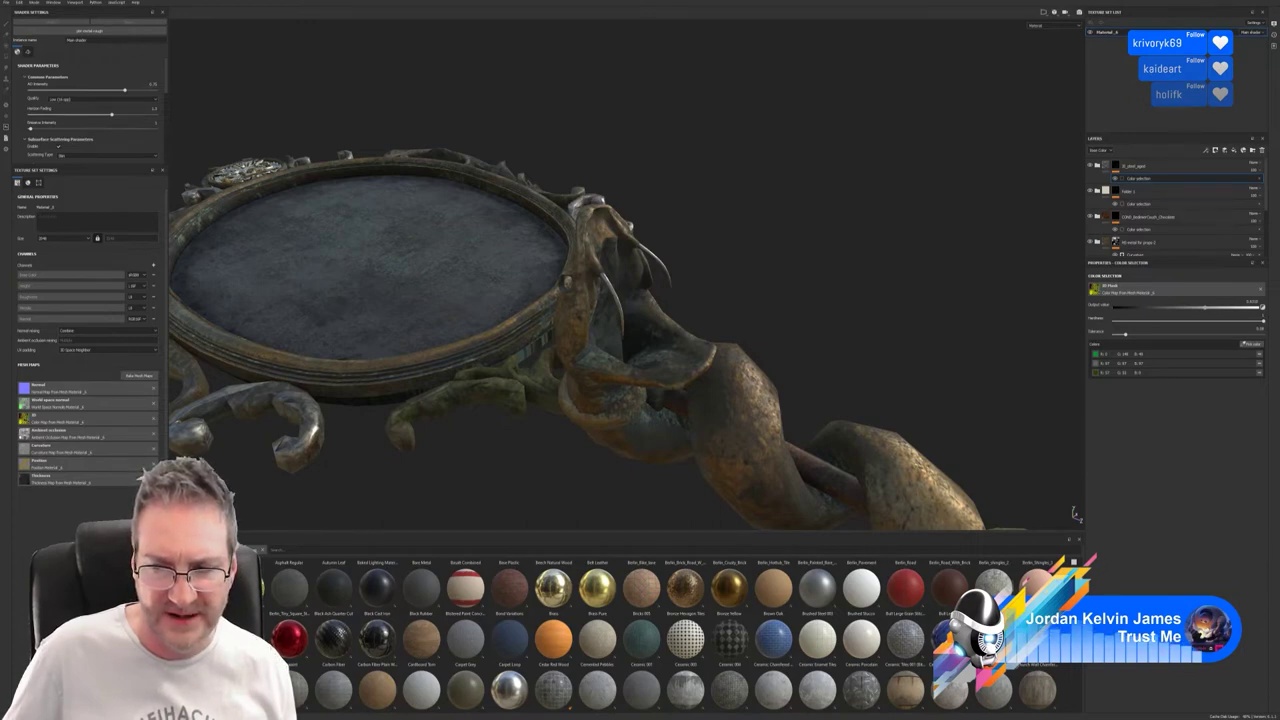
{"action": "scroll", "coordinate": [672, 635], "scroll_direction": "down", "scroll_amount": 3}
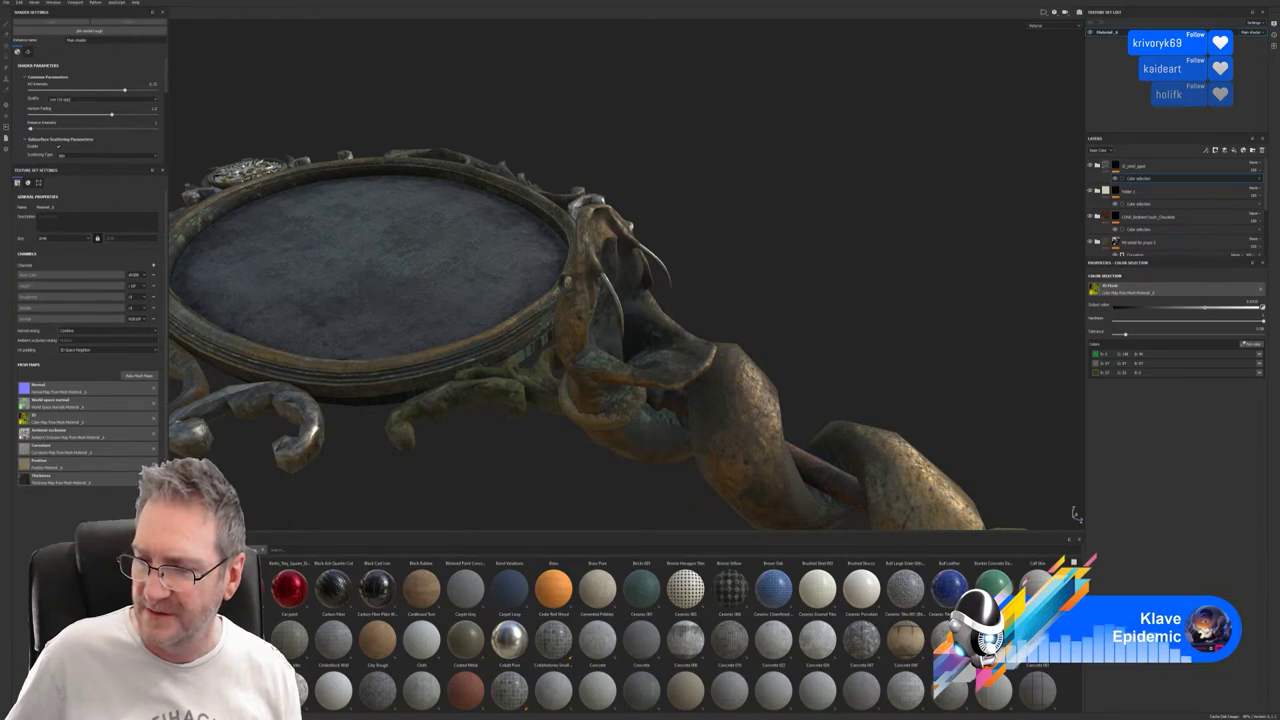
Switch to File Explorer, open the Ivory.zip archive in the Downloads folder and copy its Ivory.spsm file.
{"action": "key", "text": "alt+Tab"}
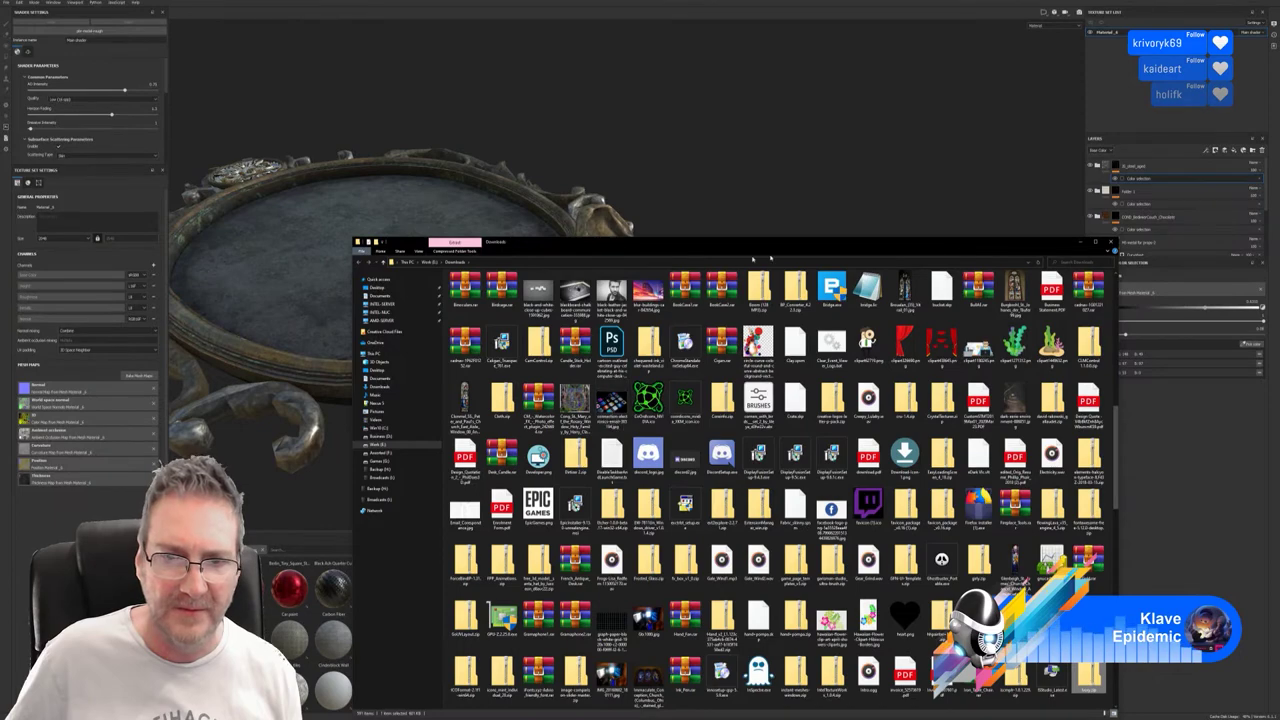
{"action": "left_click", "coordinate": [1111, 242]}
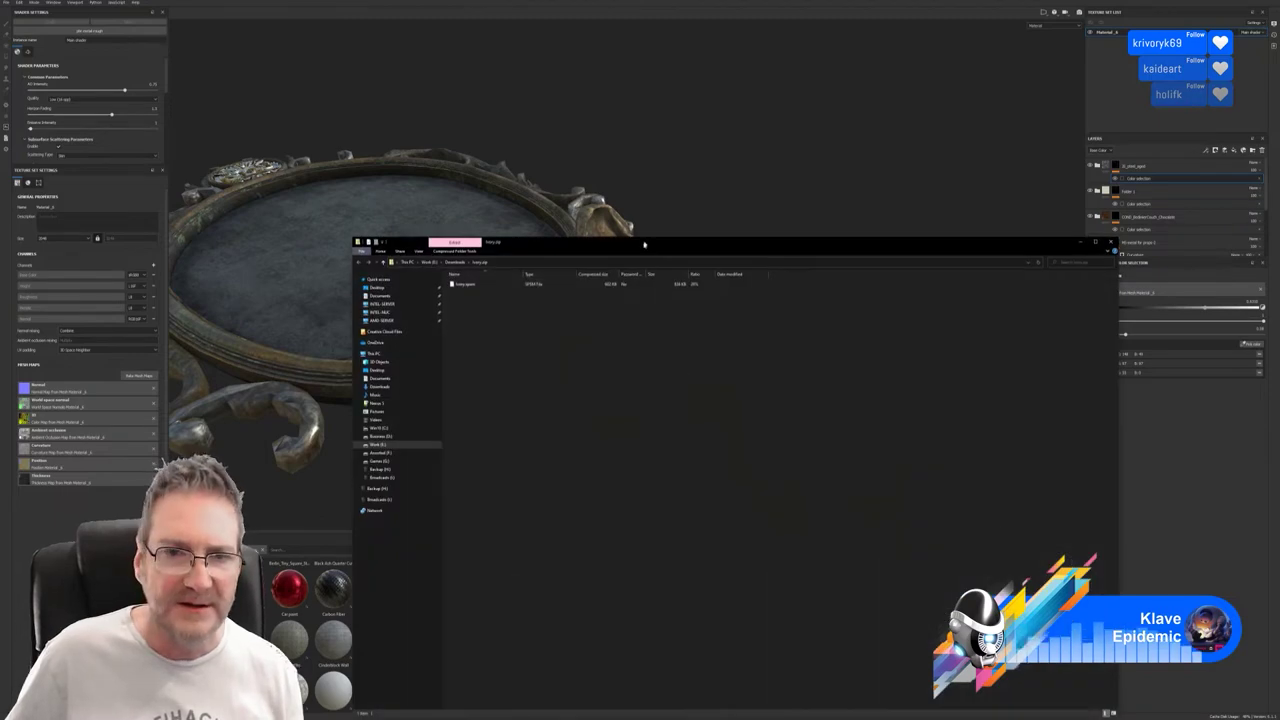
{"action": "left_click_drag", "start_coordinate": [646, 245], "coordinate": [627, 106]}
{"action": "left_click_drag", "start_coordinate": [445, 146], "coordinate": [441, 173]}
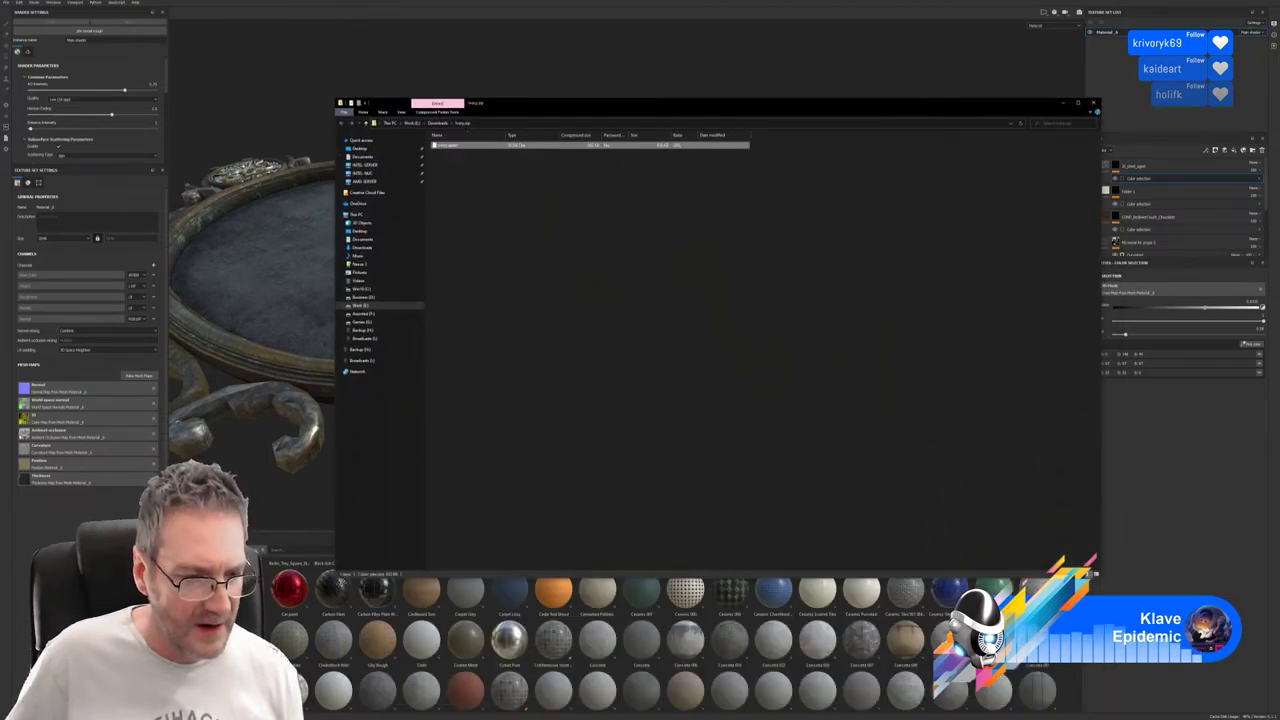
Open the materials folder of the Substance Painter shelf, under Allegorithmic in Documents, in a new File Explorer window.
{"action": "key", "text": "super"}
{"action": "left_click", "coordinate": [286, 588]}
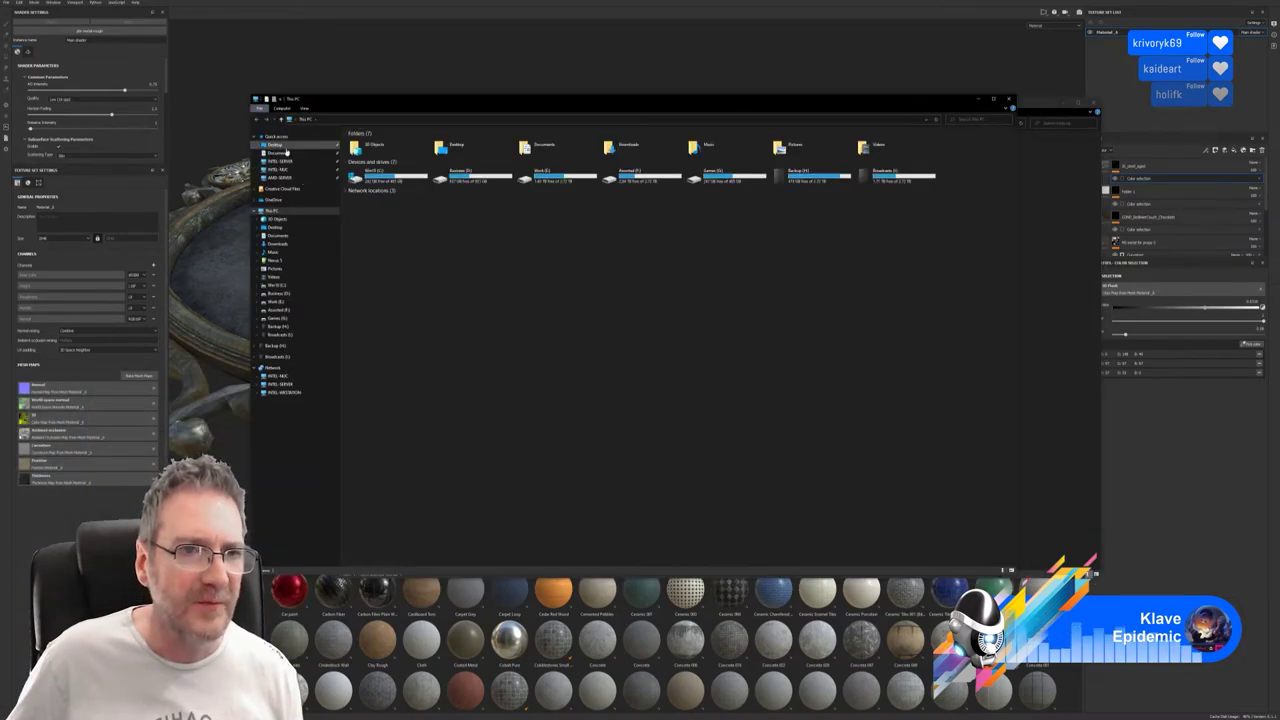
{"action": "left_click", "coordinate": [280, 152]}
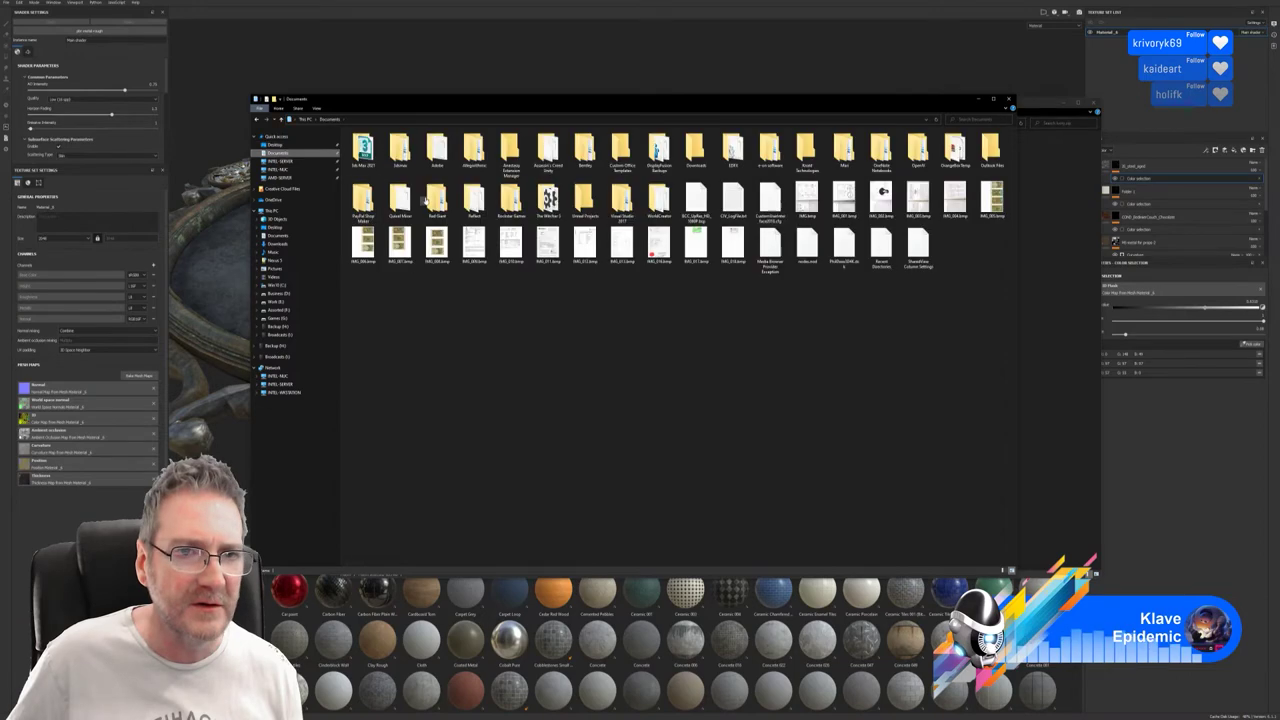
{"action": "double_click", "coordinate": [470, 152]}
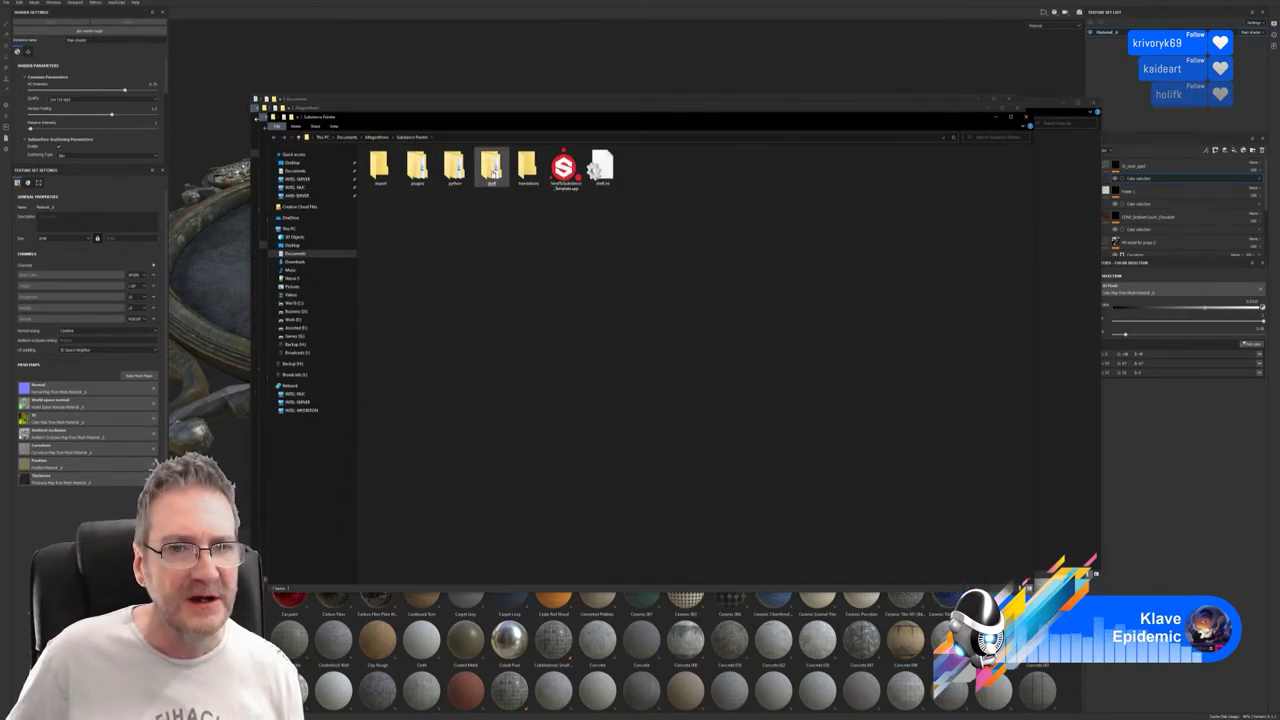
{"action": "double_click", "coordinate": [492, 165]}
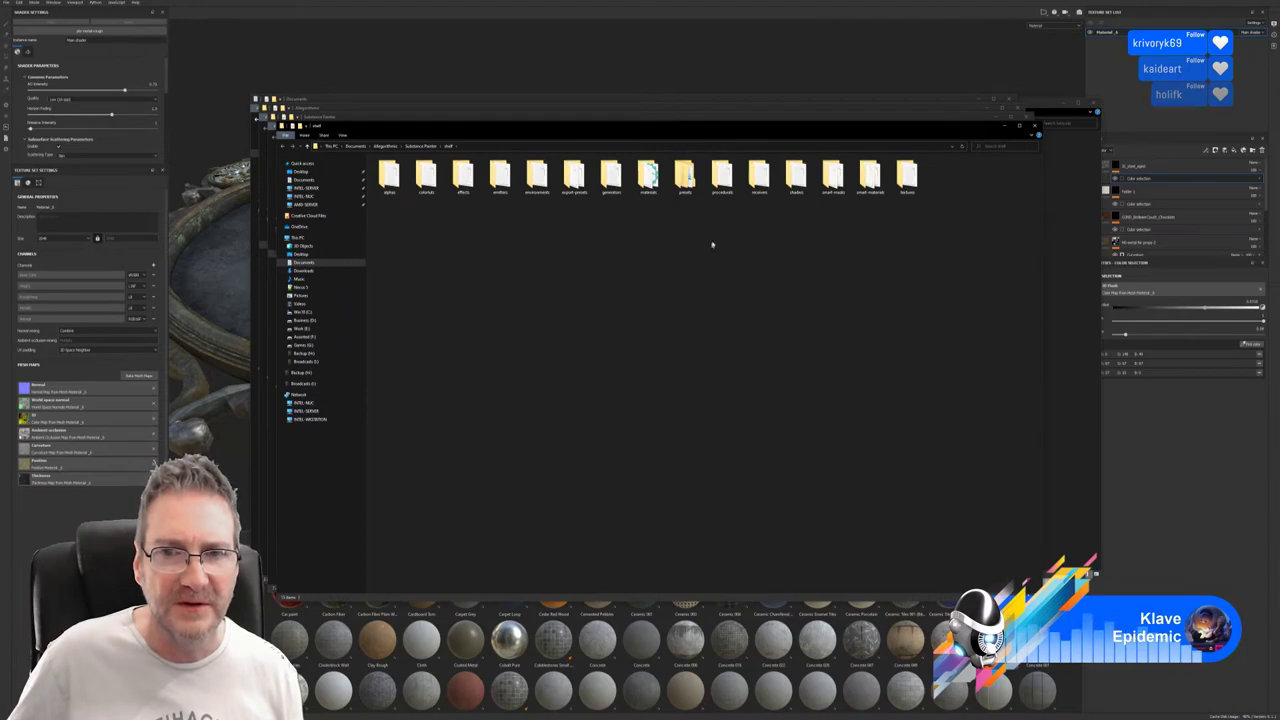
{"action": "double_click", "coordinate": [648, 178]}
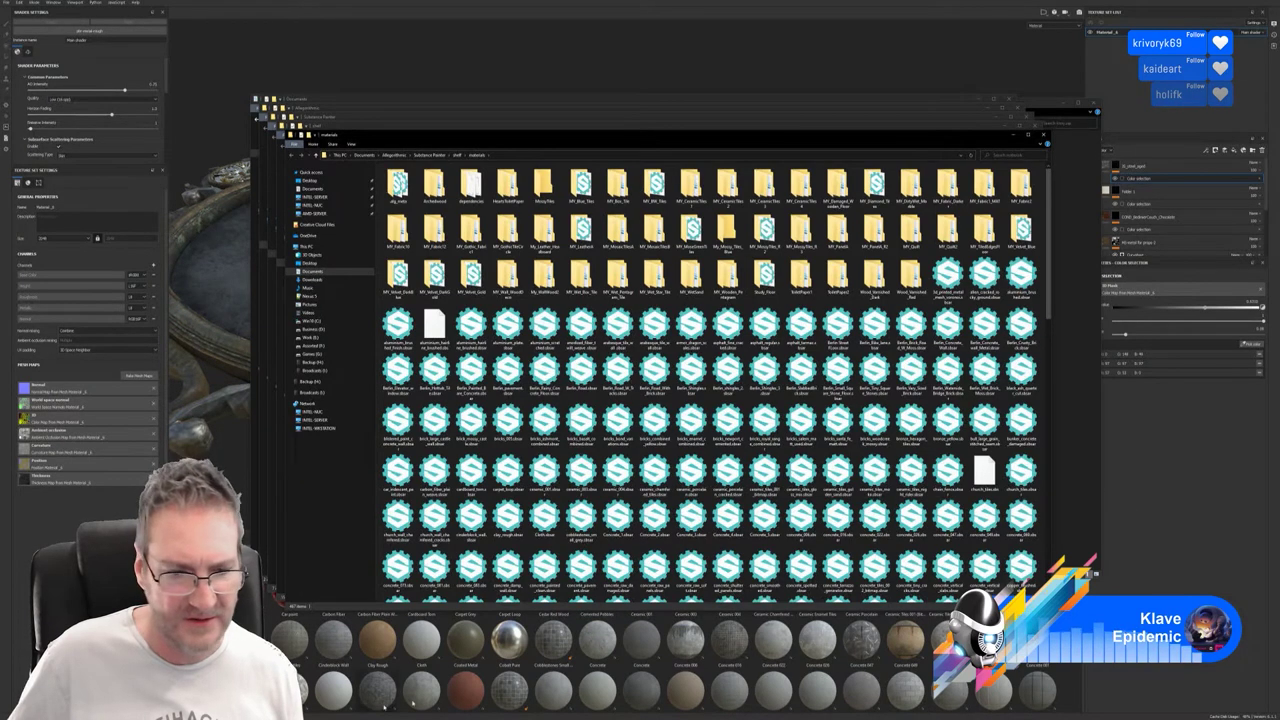
Recheck the file in the Ivory.zip archive, minimize its window and close the materials folder to return to the shelf folder.
{"action": "mouse_move", "coordinate": [360, 714]}
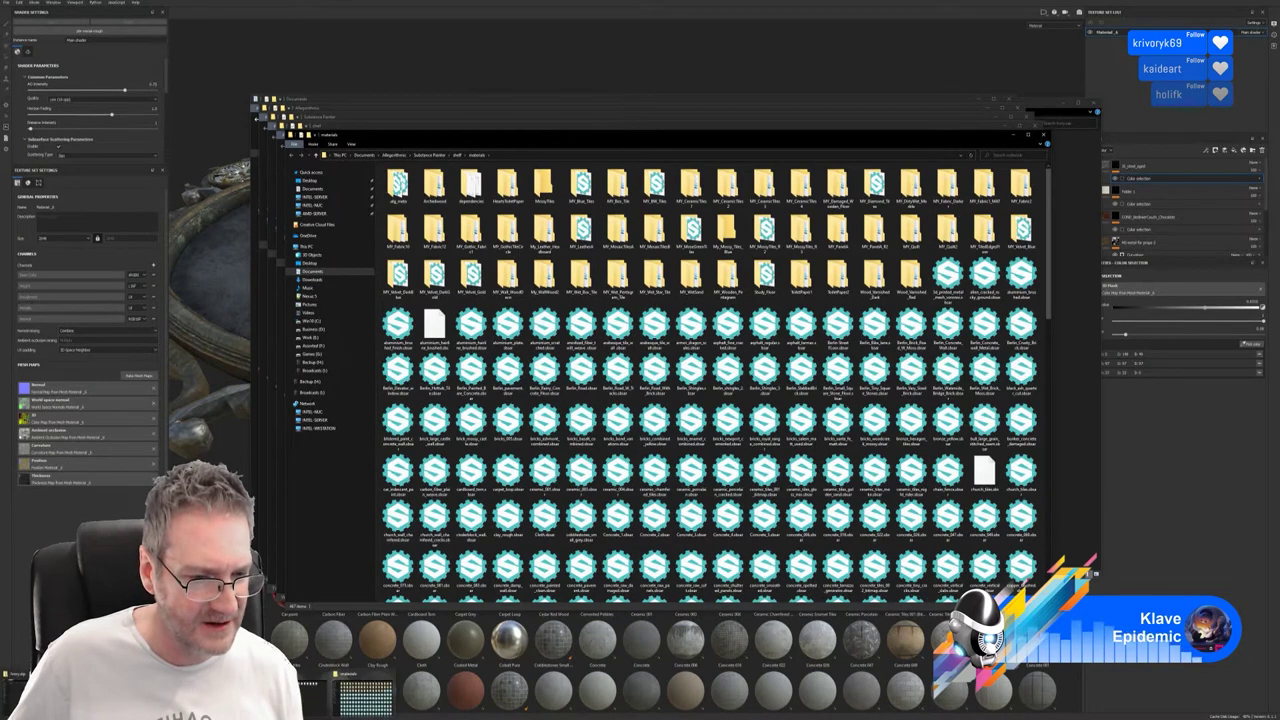
{"action": "left_click", "coordinate": [32, 692]}
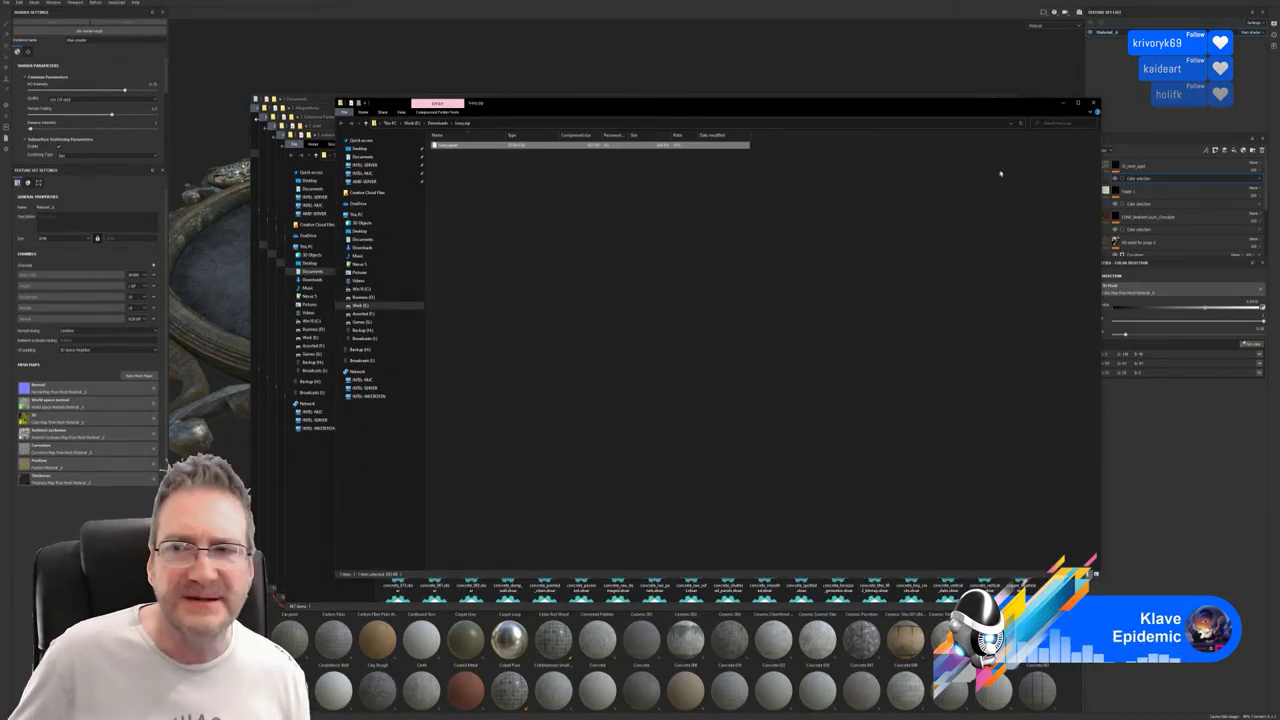
{"action": "left_click", "coordinate": [1065, 104]}
{"action": "left_click", "coordinate": [1043, 135]}
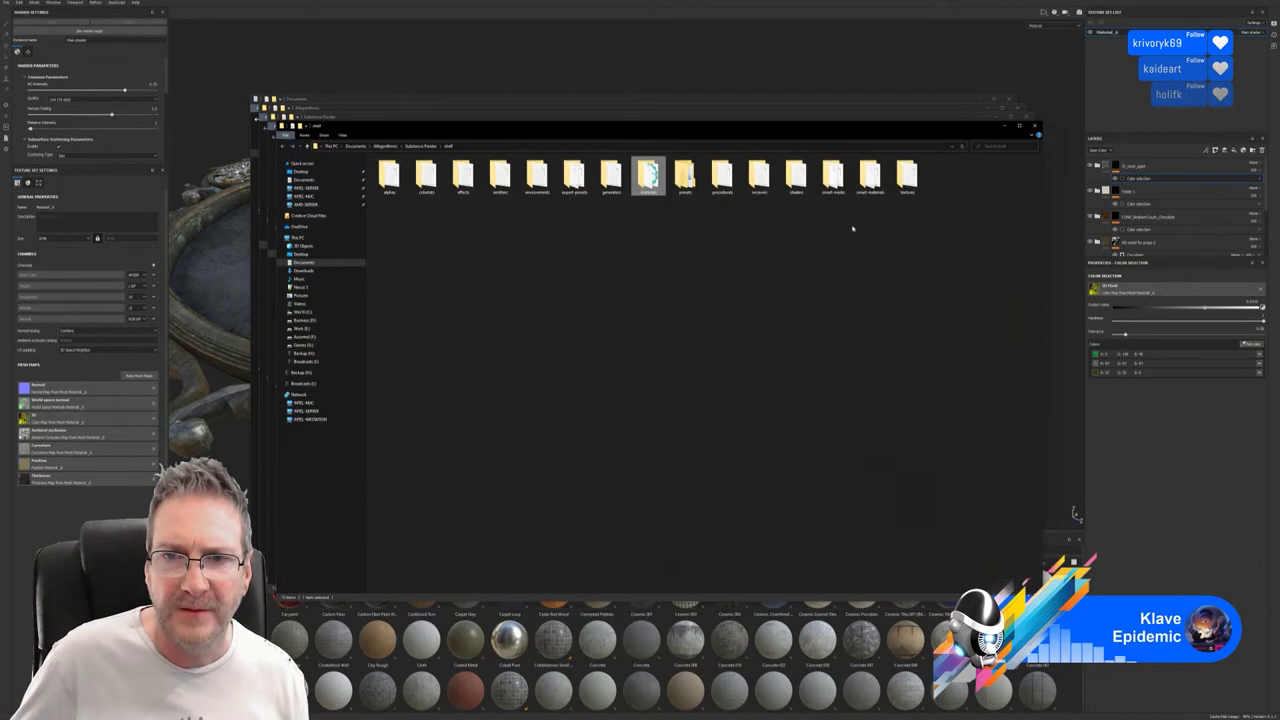
Open the shelf's smart-materials folder and paste the copied Ivory.spsm file into it.
{"action": "double_click", "coordinate": [869, 176]}
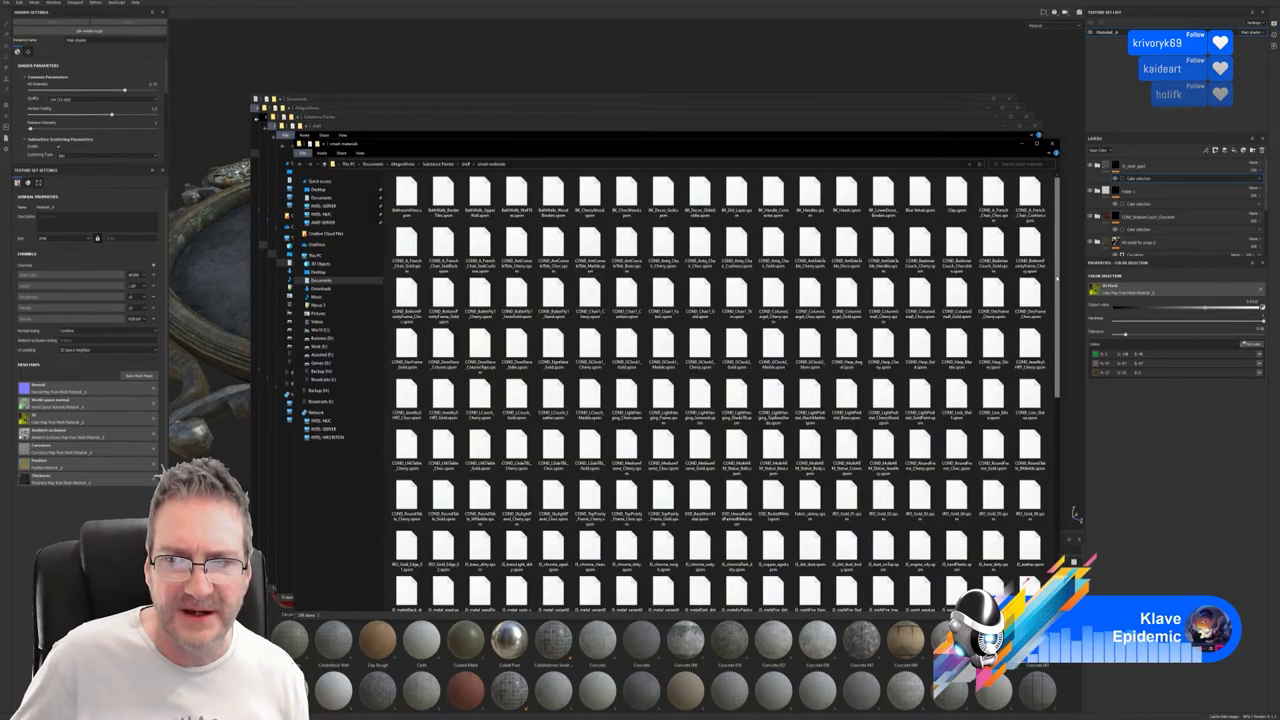
{"action": "left_click_drag", "start_coordinate": [1057, 290], "coordinate": [1057, 490]}
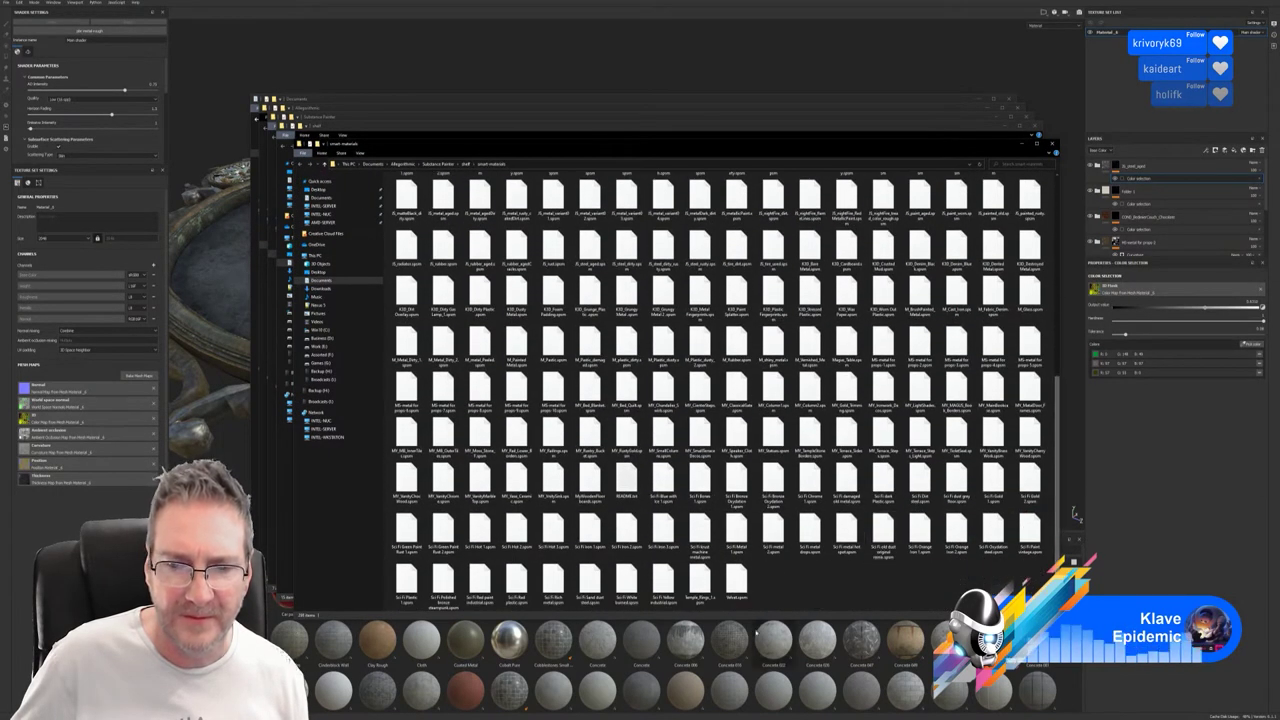
{"action": "right_click", "coordinate": [795, 580]}
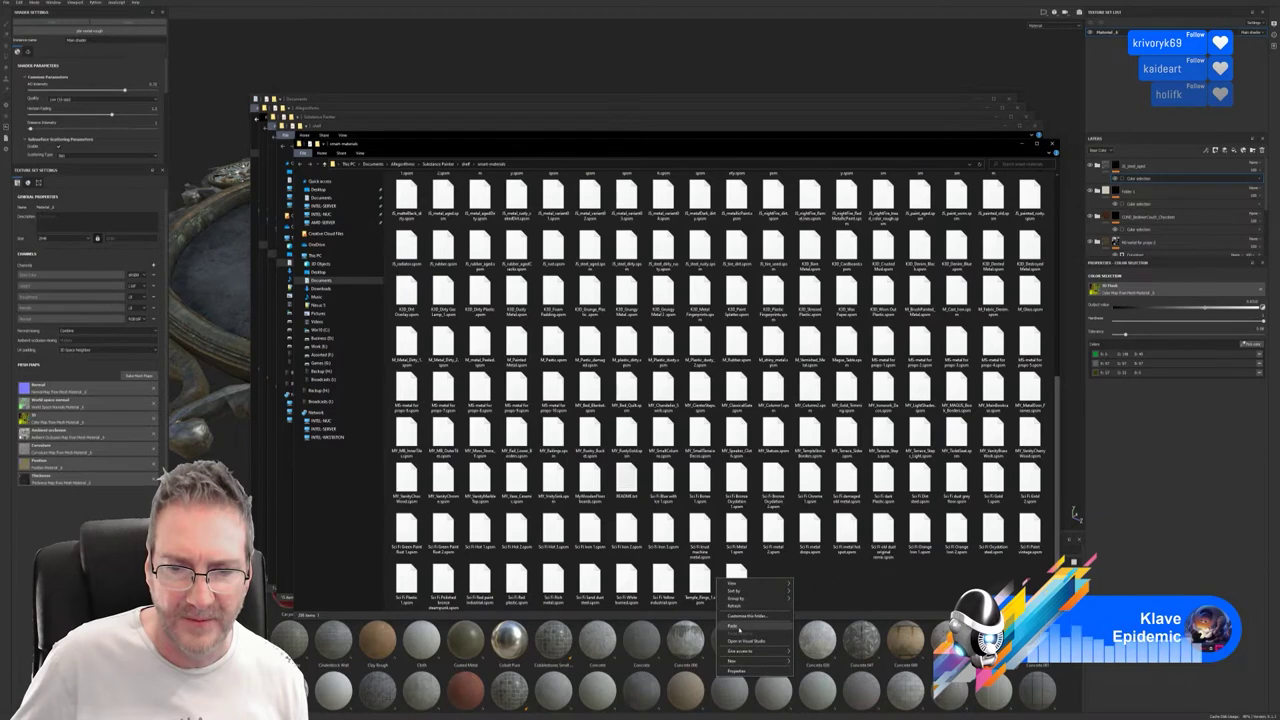
{"action": "left_click", "coordinate": [733, 626]}
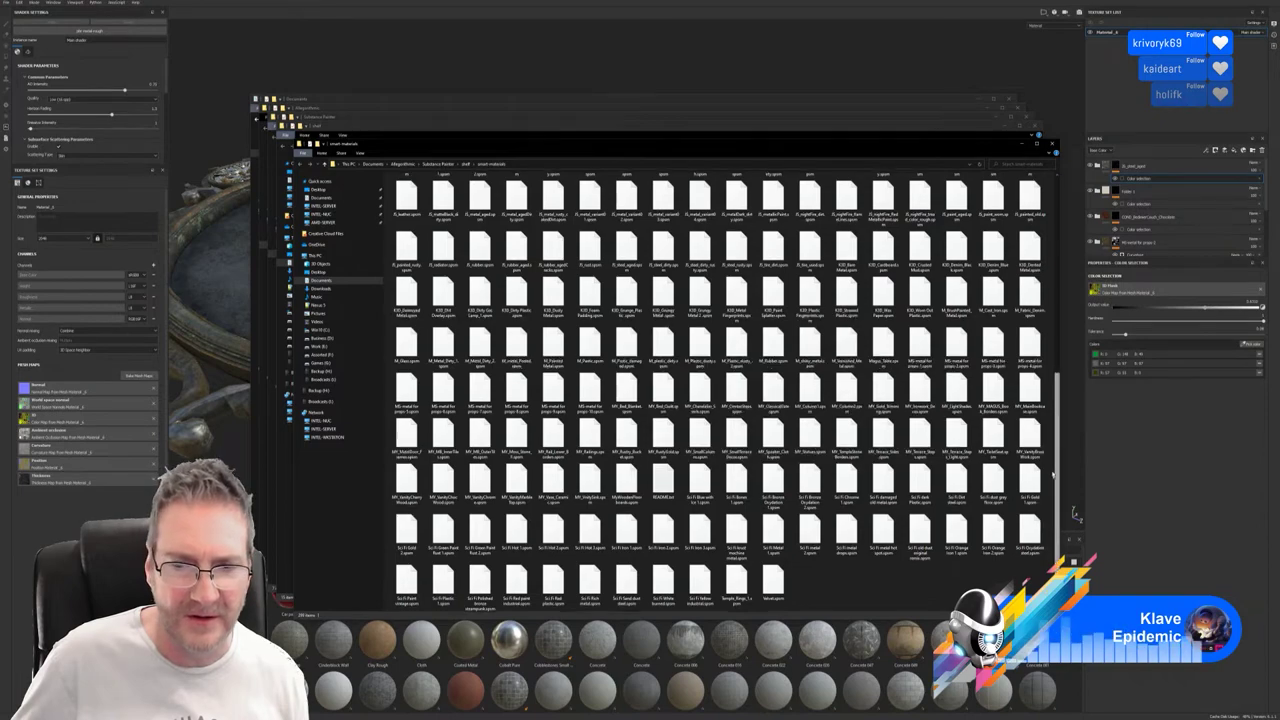
Paste Ivory.spsm into the smart-materials folder again, replacing the existing file in the destination.
{"action": "scroll", "coordinate": [1060, 480], "scroll_direction": "up", "scroll_amount": 4}
{"action": "scroll", "coordinate": [1075, 513], "scroll_direction": "up", "scroll_amount": 5}
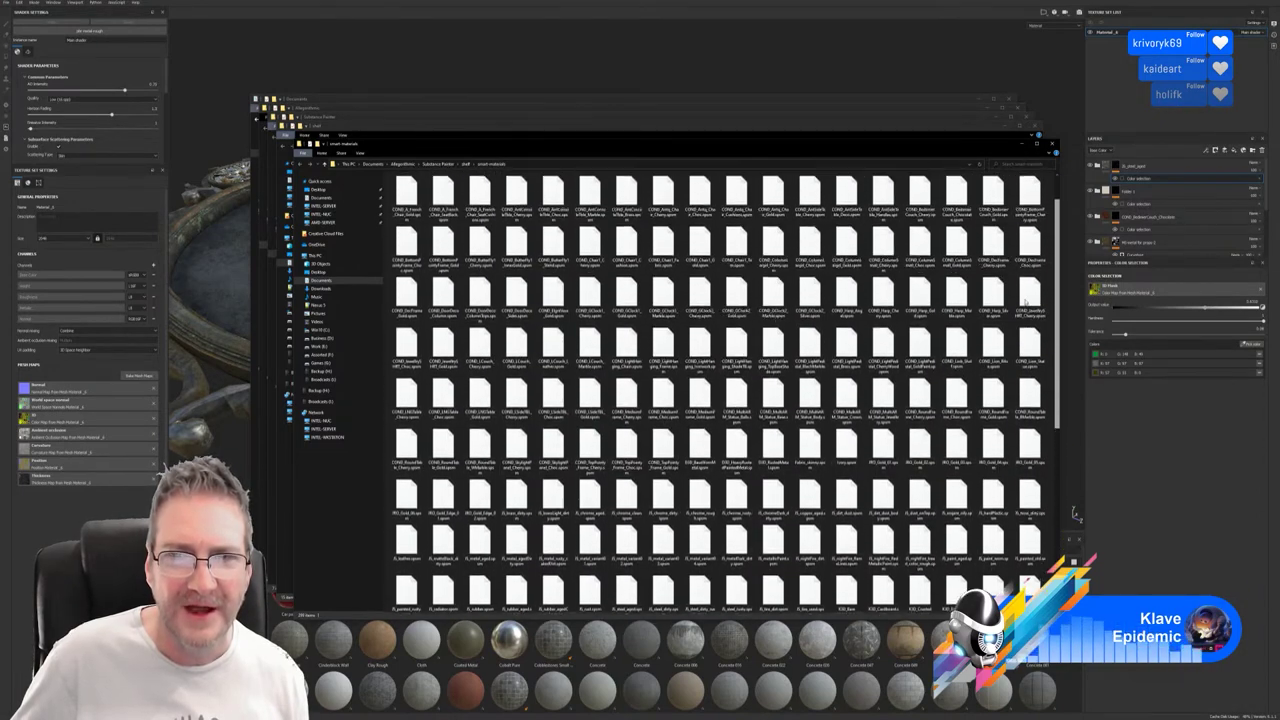
{"action": "scroll", "coordinate": [1060, 458], "scroll_direction": "down", "scroll_amount": 8}
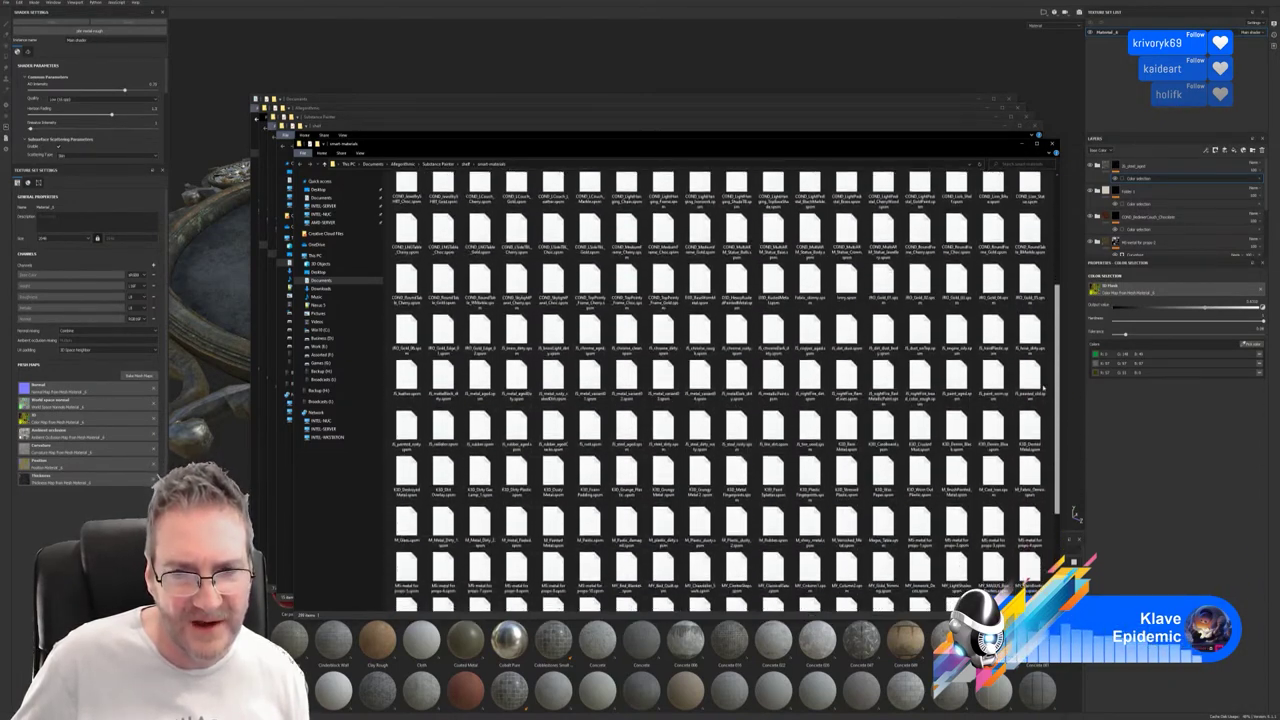
{"action": "left_click_drag", "start_coordinate": [1060, 458], "coordinate": [1063, 492]}
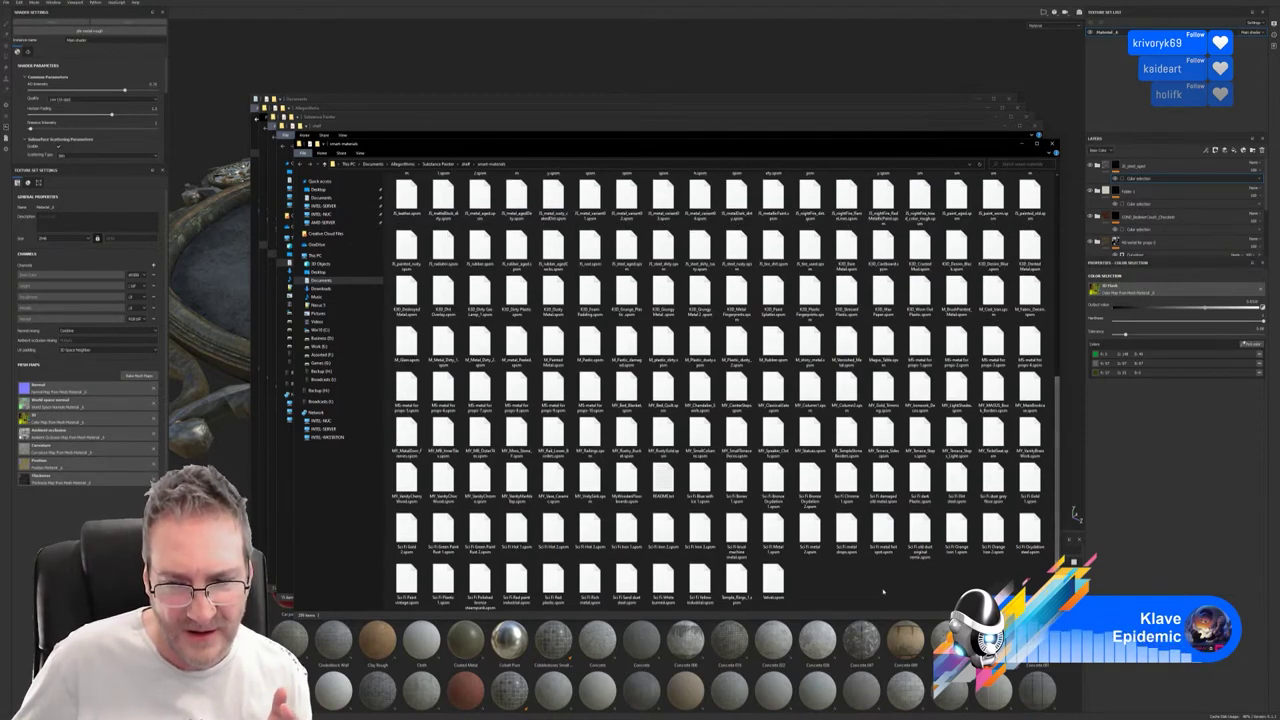
{"action": "right_click", "coordinate": [806, 588]}
{"action": "left_click", "coordinate": [822, 636]}
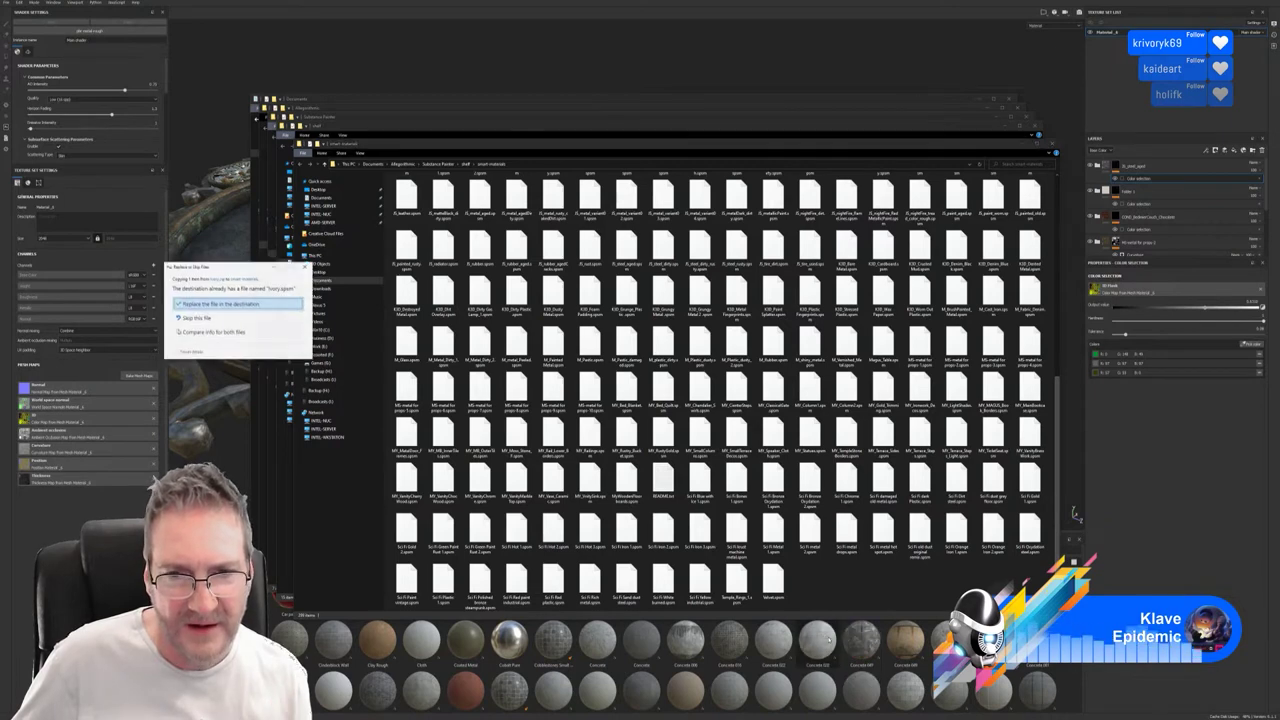
{"action": "left_click", "coordinate": [238, 310]}
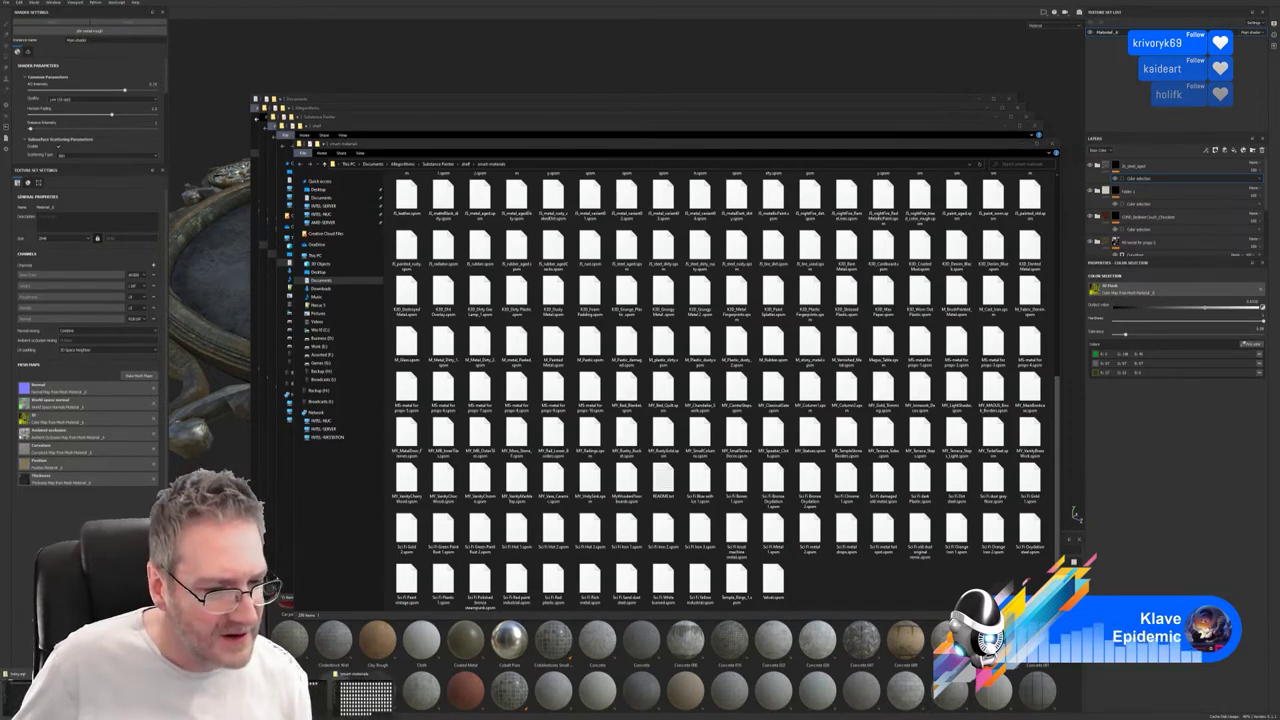
Close the Ivory.zip window and all remaining folder windows to return to Substance Painter.
{"action": "left_click", "coordinate": [30, 695]}
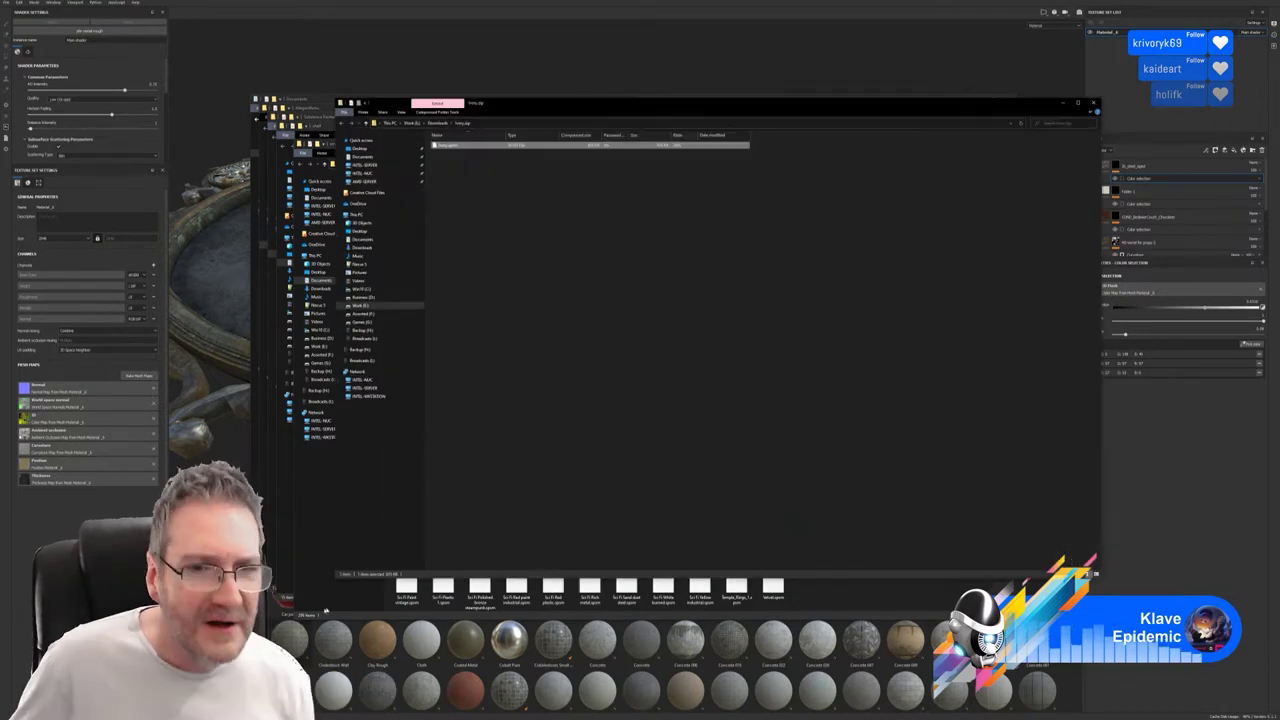
{"action": "left_click", "coordinate": [1093, 103]}
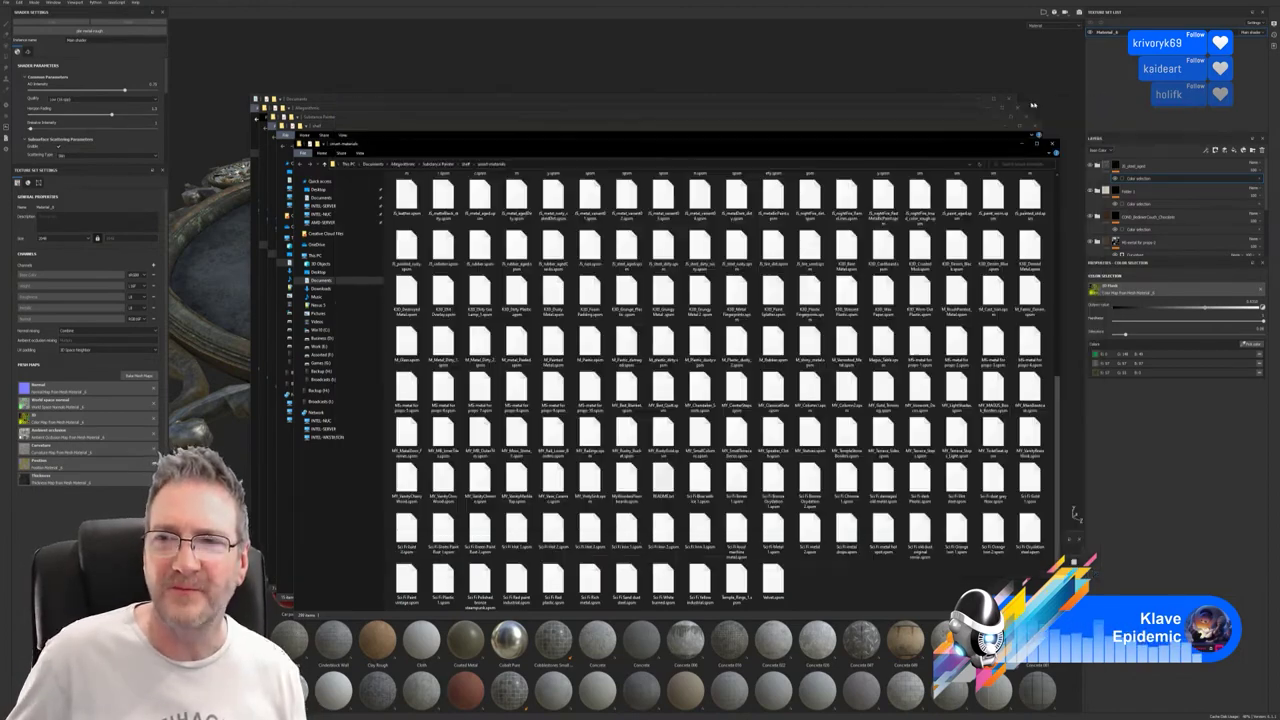
{"action": "left_click", "coordinate": [1051, 143]}
{"action": "left_click", "coordinate": [1037, 126]}
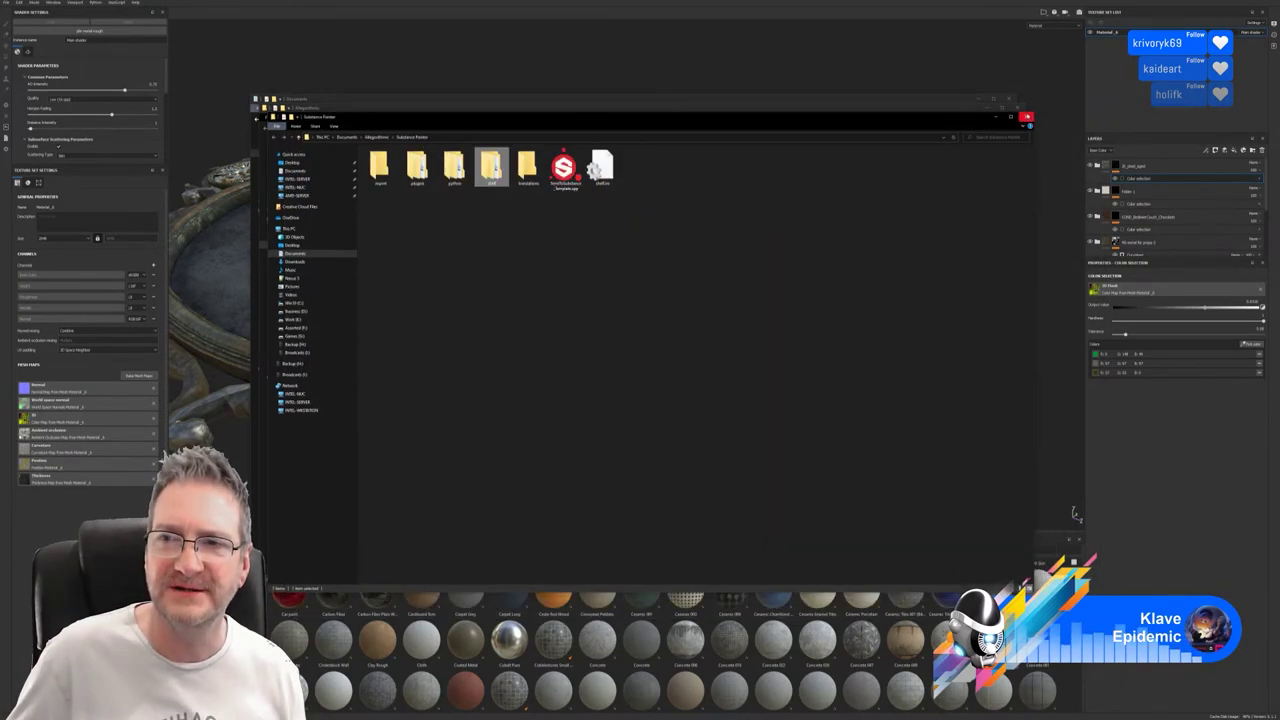
{"action": "left_click", "coordinate": [1023, 114]}
{"action": "left_click", "coordinate": [1018, 107]}
{"action": "left_click", "coordinate": [1000, 106]}
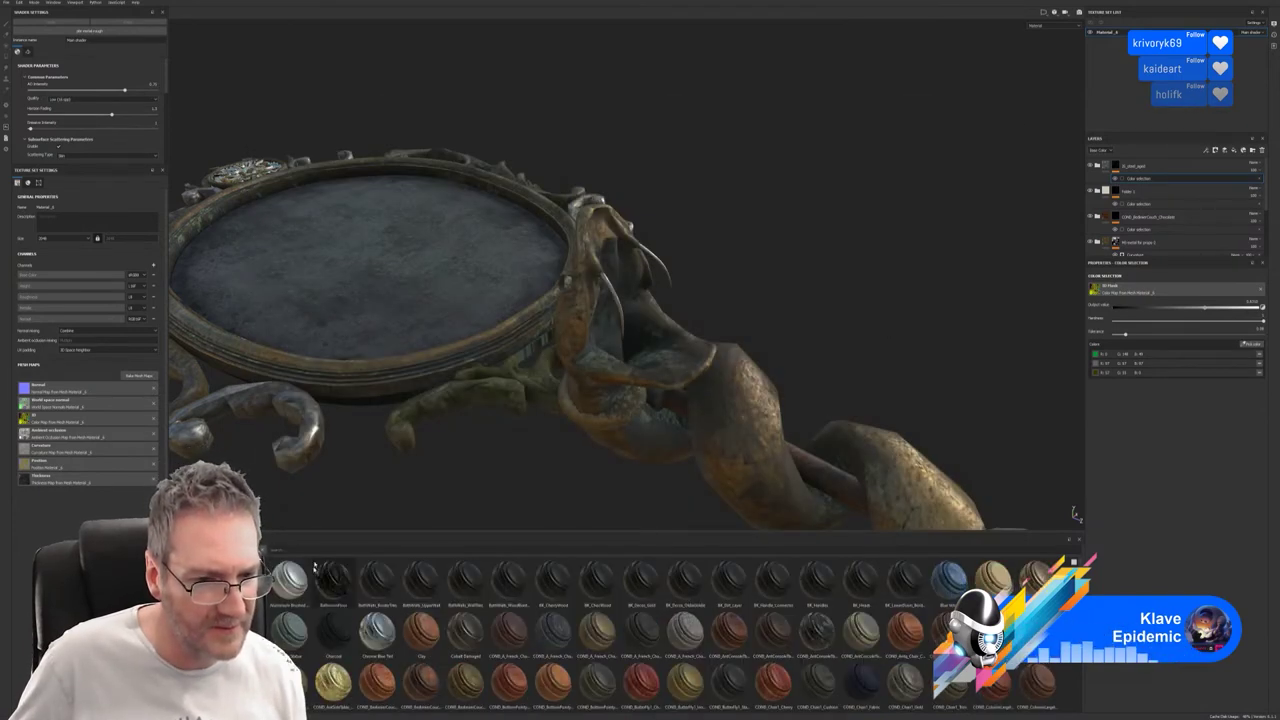
Search the smart materials for ivory and add the Ivory smart material at the top of the layer stack.
{"action": "left_click", "coordinate": [359, 548]}
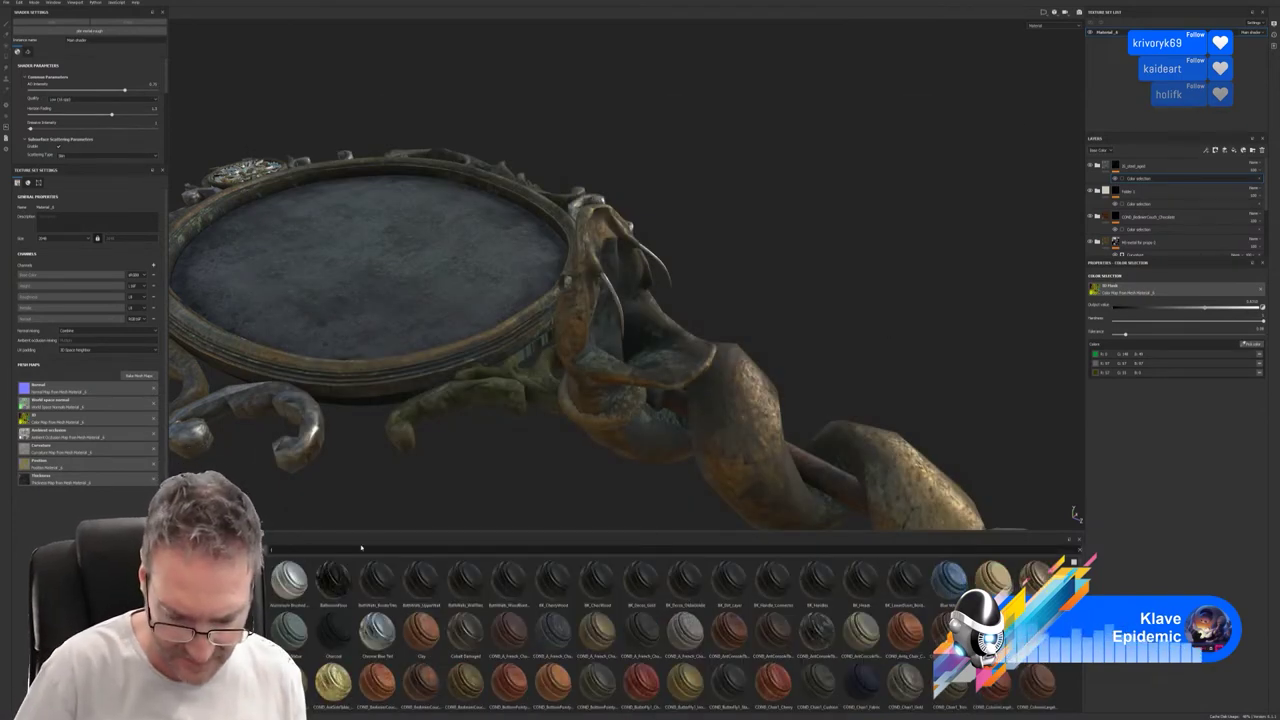
{"action": "type", "text": "rus"}
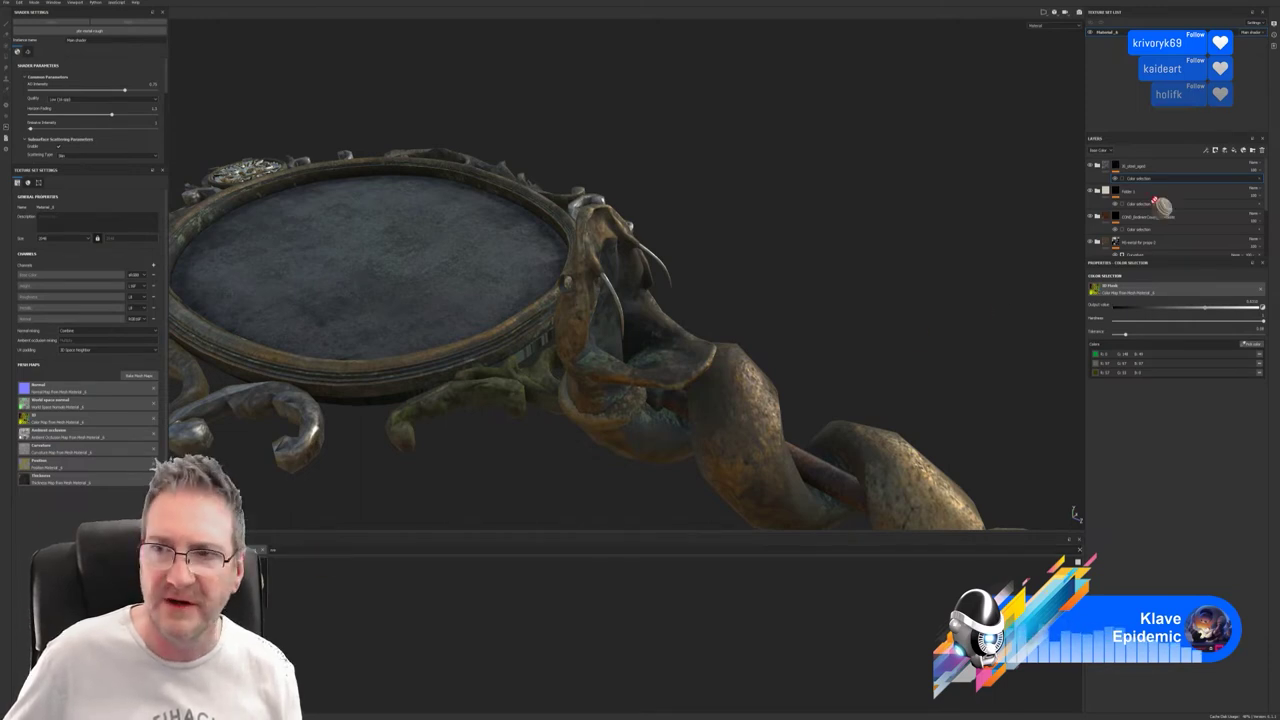
{"action": "key", "text": "ctrl+alt"}
{"action": "left_click_drag", "start_coordinate": [576, 321], "coordinate": [580, 321]}
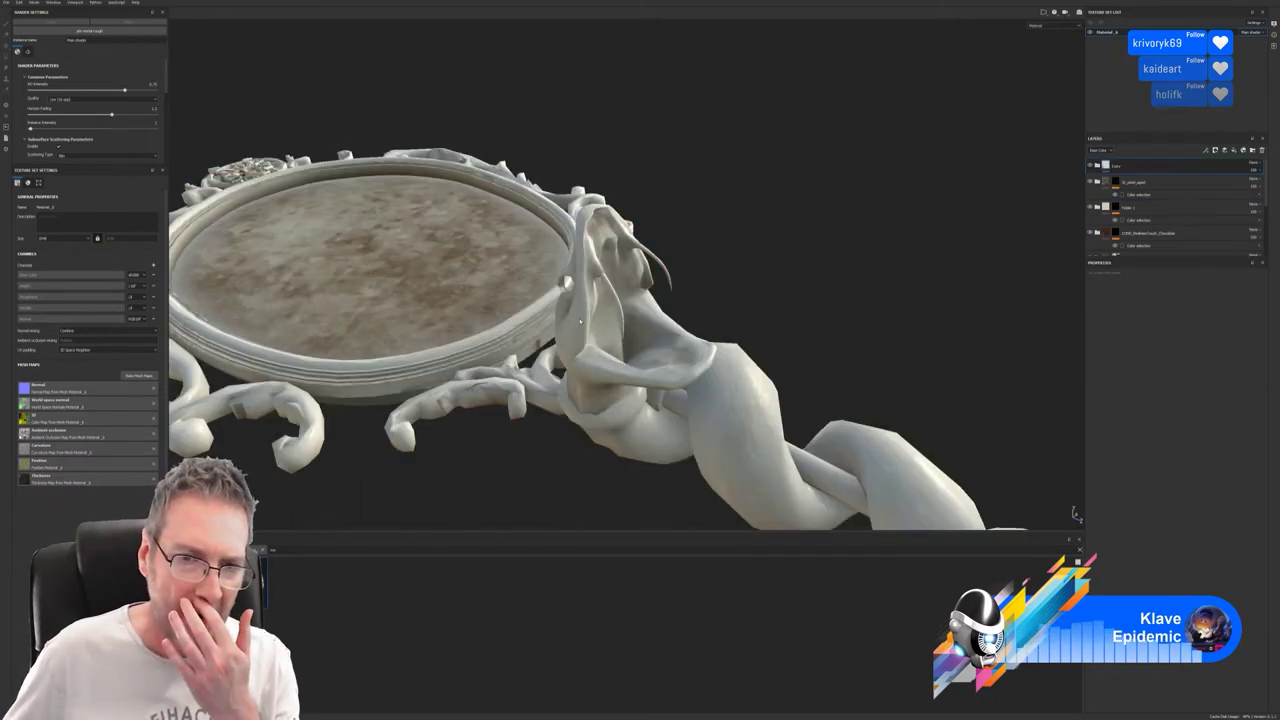
Add a mask with color selection to the Ivory folder and pick the snake fangs' ID color.
{"action": "right_click", "coordinate": [1140, 166]}
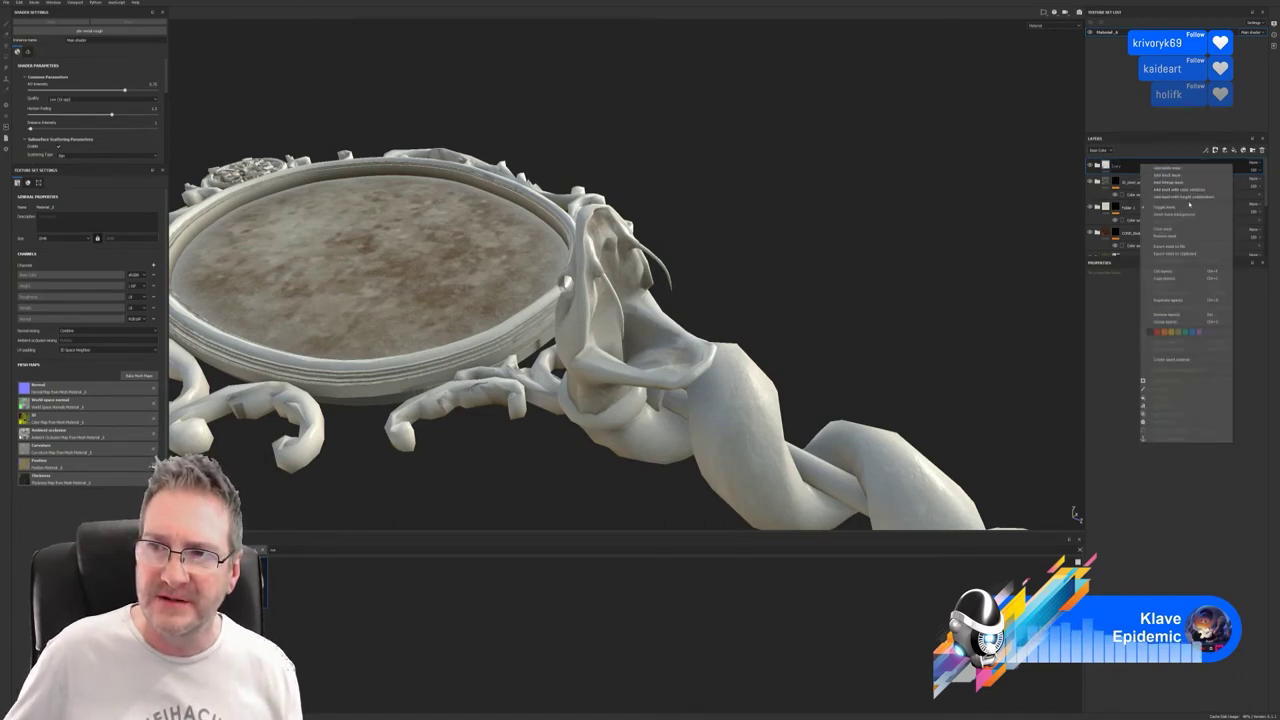
{"action": "left_click", "coordinate": [1189, 522]}
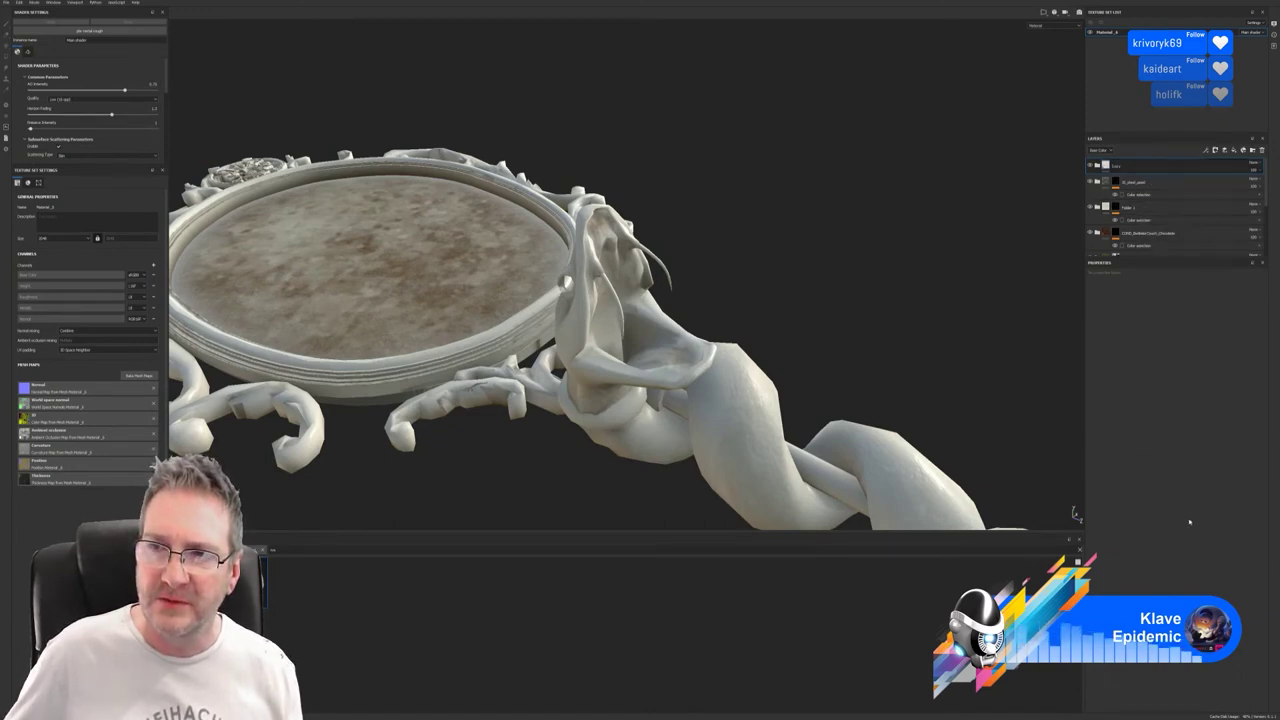
{"action": "right_click", "coordinate": [1154, 165]}
{"action": "left_click", "coordinate": [1203, 188]}
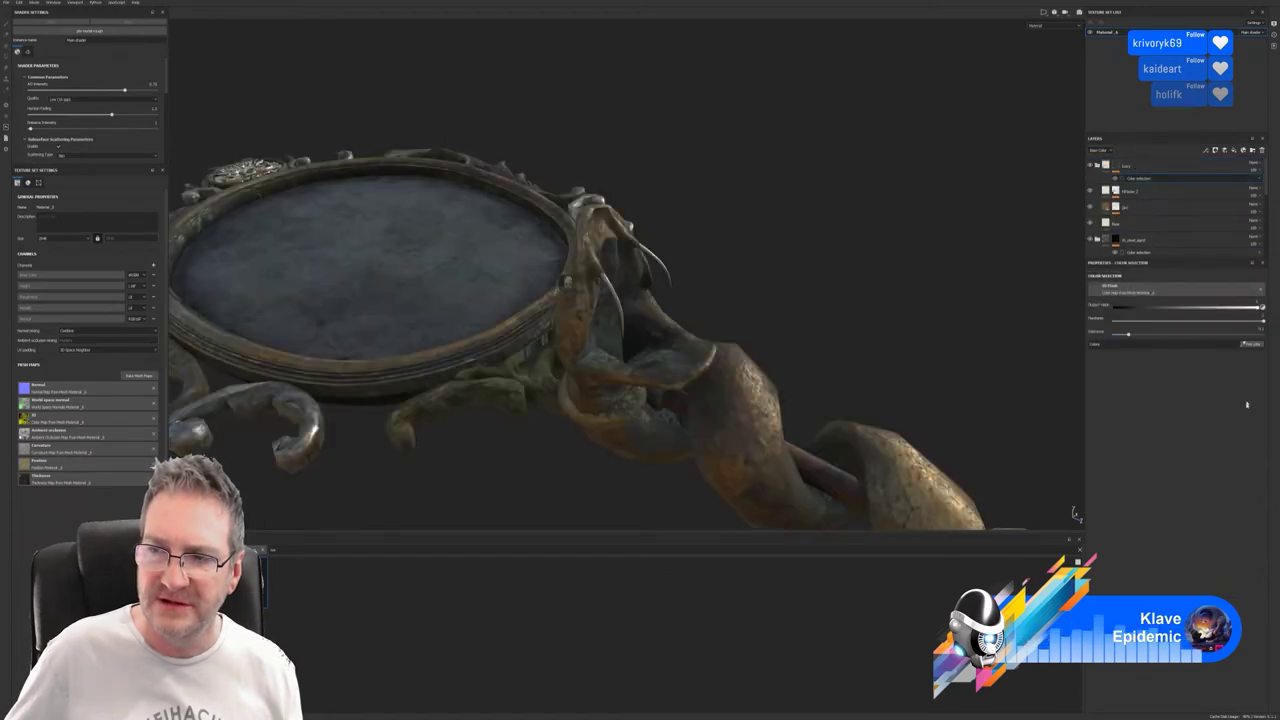
{"action": "left_click", "coordinate": [1251, 344]}
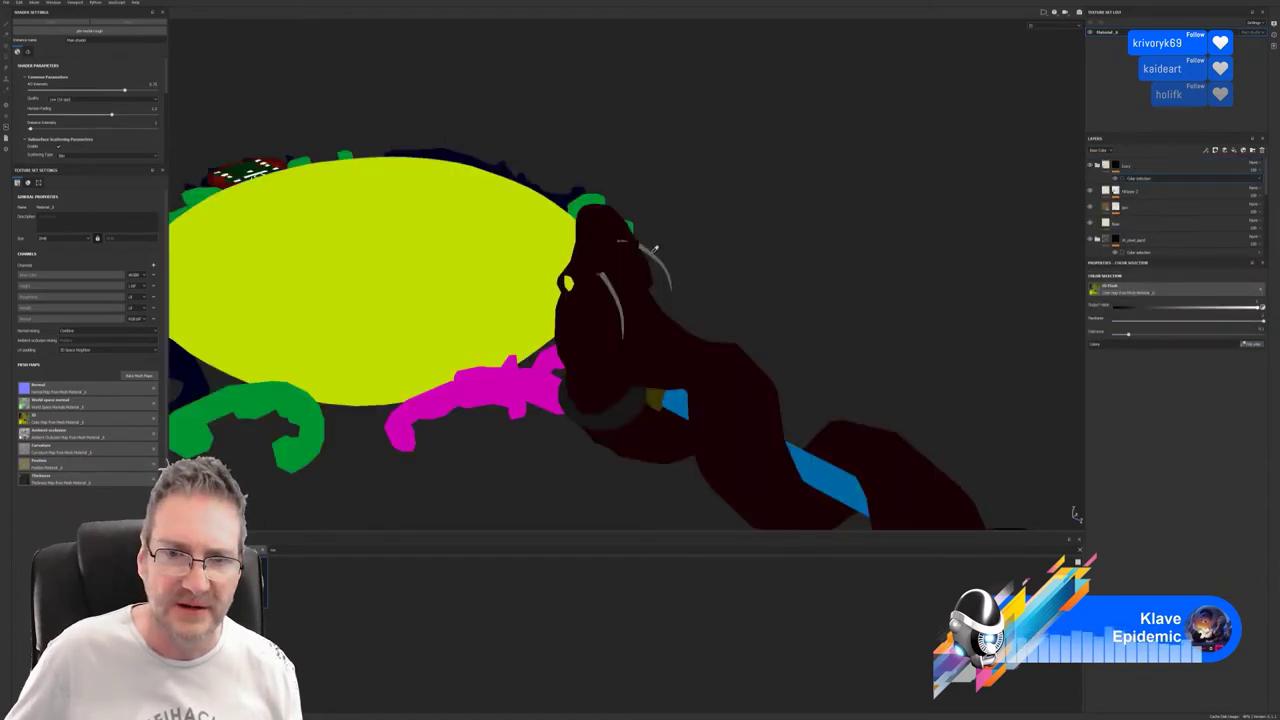
{"action": "left_click", "coordinate": [655, 248]}
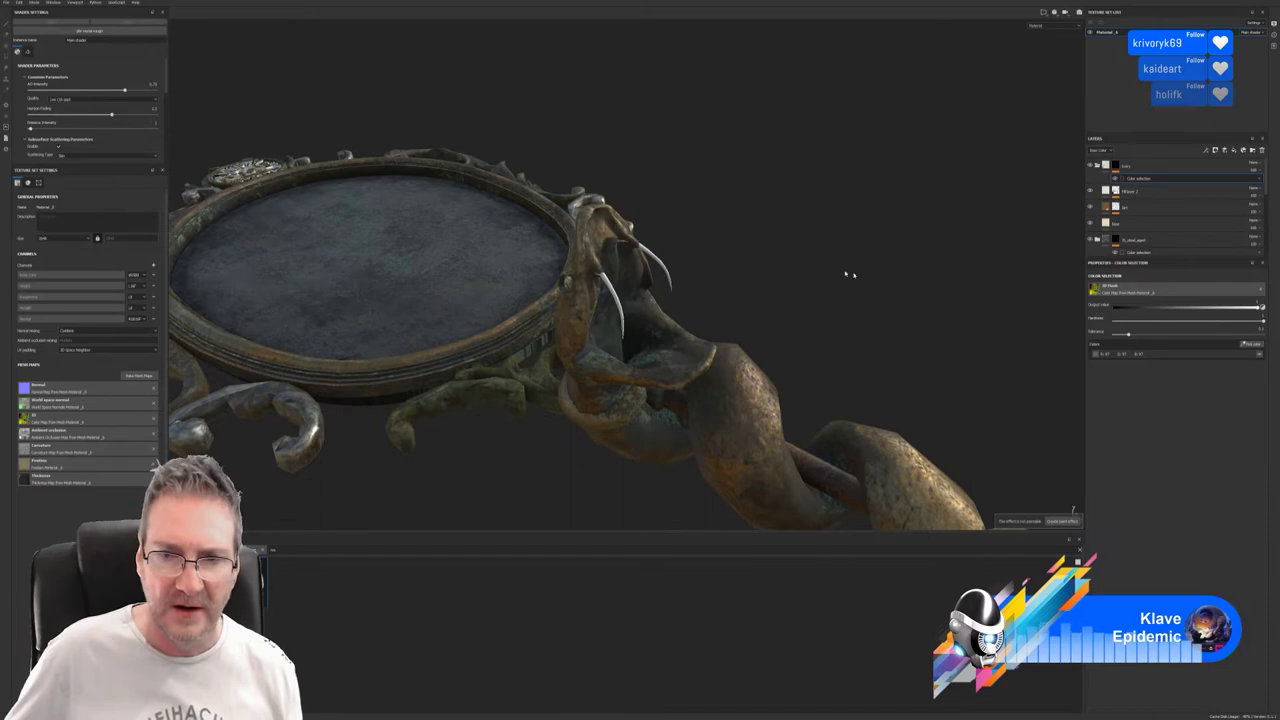
{"action": "left_click_drag", "start_coordinate": [847, 274], "coordinate": [729, 374], "text": "alt"}
{"action": "right_click_drag", "start_coordinate": [729, 374], "coordinate": [429, 414], "text": "alt"}
{"action": "middle_click_drag", "start_coordinate": [527, 343], "coordinate": [533, 206], "text": "alt"}
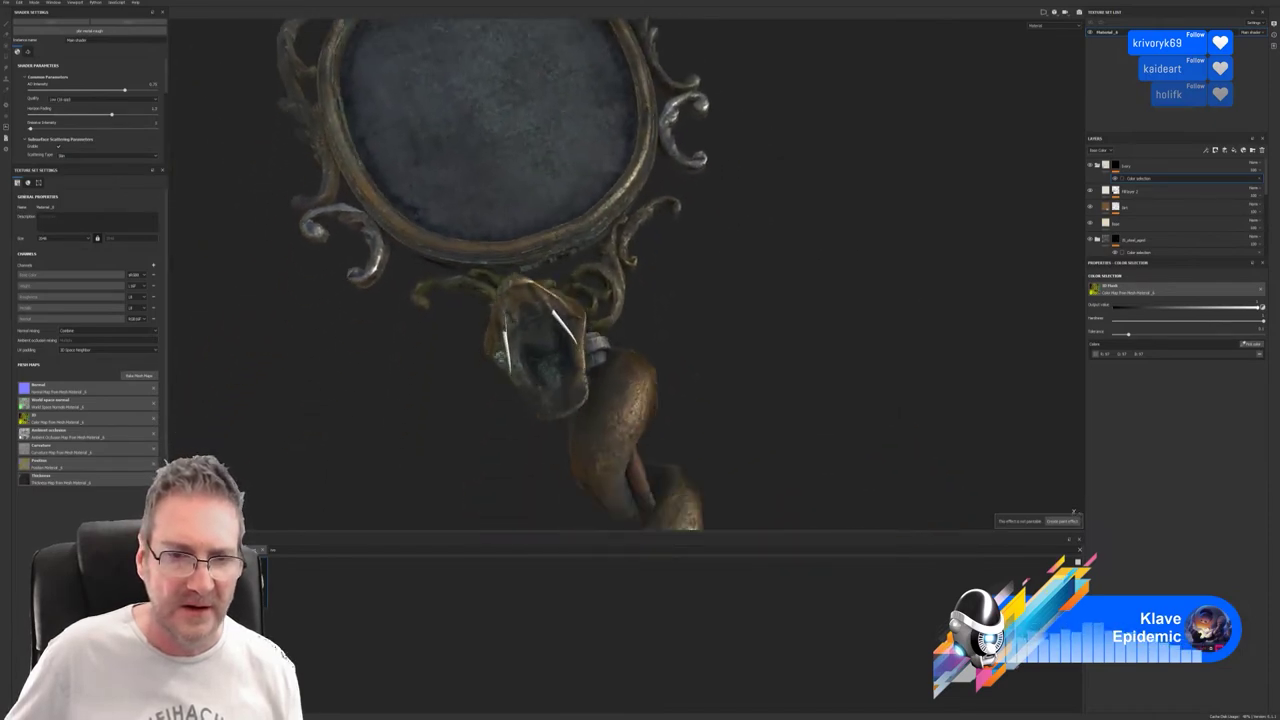
{"action": "left_click_drag", "start_coordinate": [500, 357], "coordinate": [369, 350], "text": "alt"}
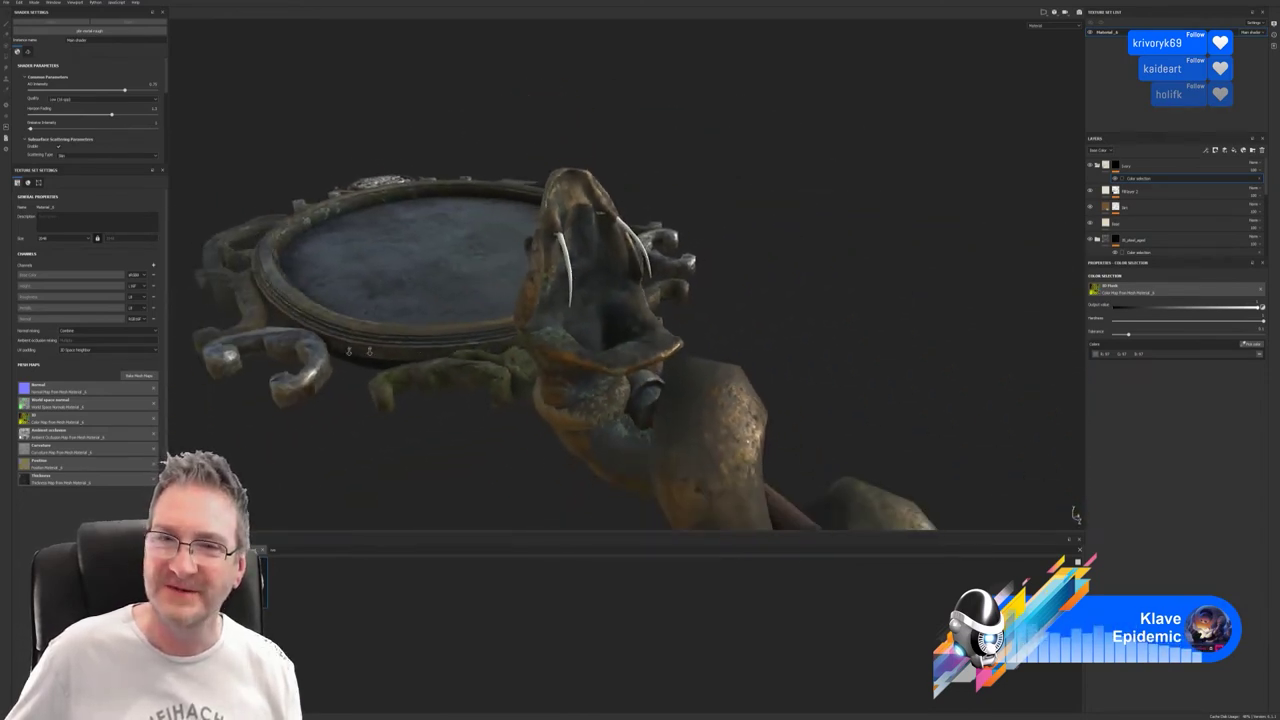
{"action": "scroll", "coordinate": [369, 351], "scroll_direction": "down", "scroll_amount": 1}
{"action": "scroll", "coordinate": [369, 351], "scroll_direction": "up", "scroll_amount": 1}
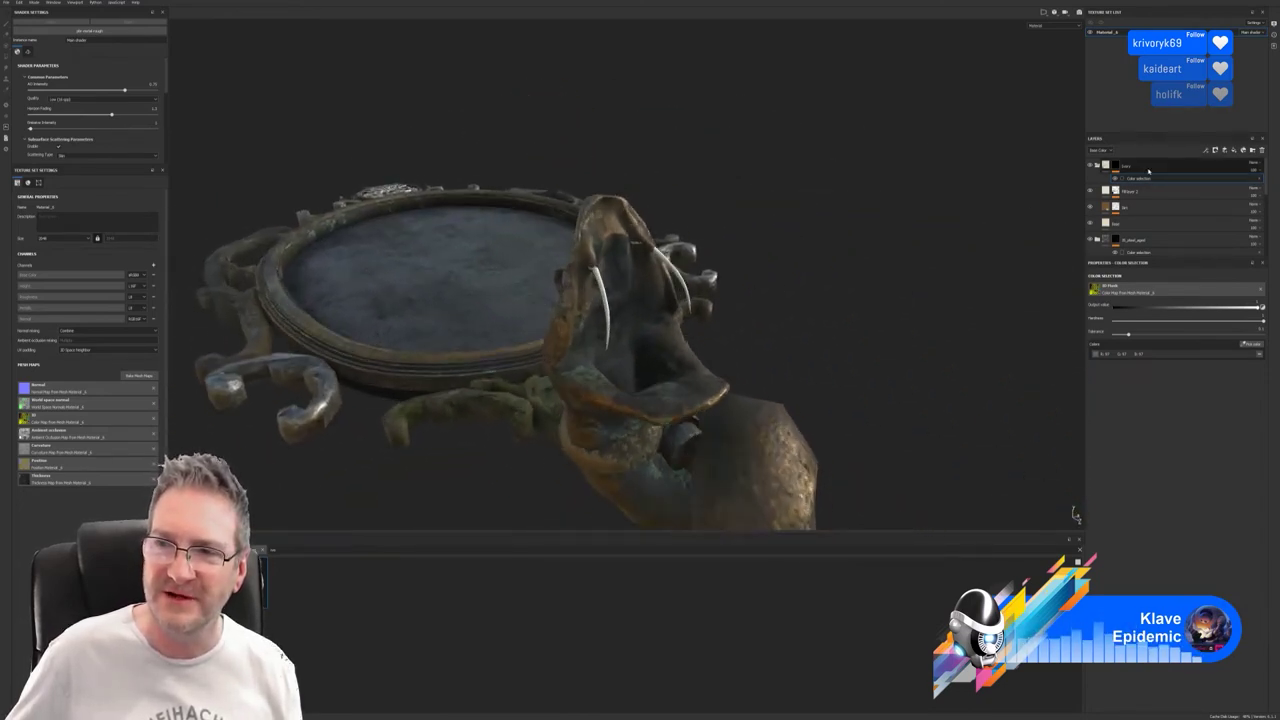
Try a smart mask on the Ivory folder, moving its Color selection effect above the Mask Editor and filter effects.
{"action": "left_click", "coordinate": [1148, 171]}
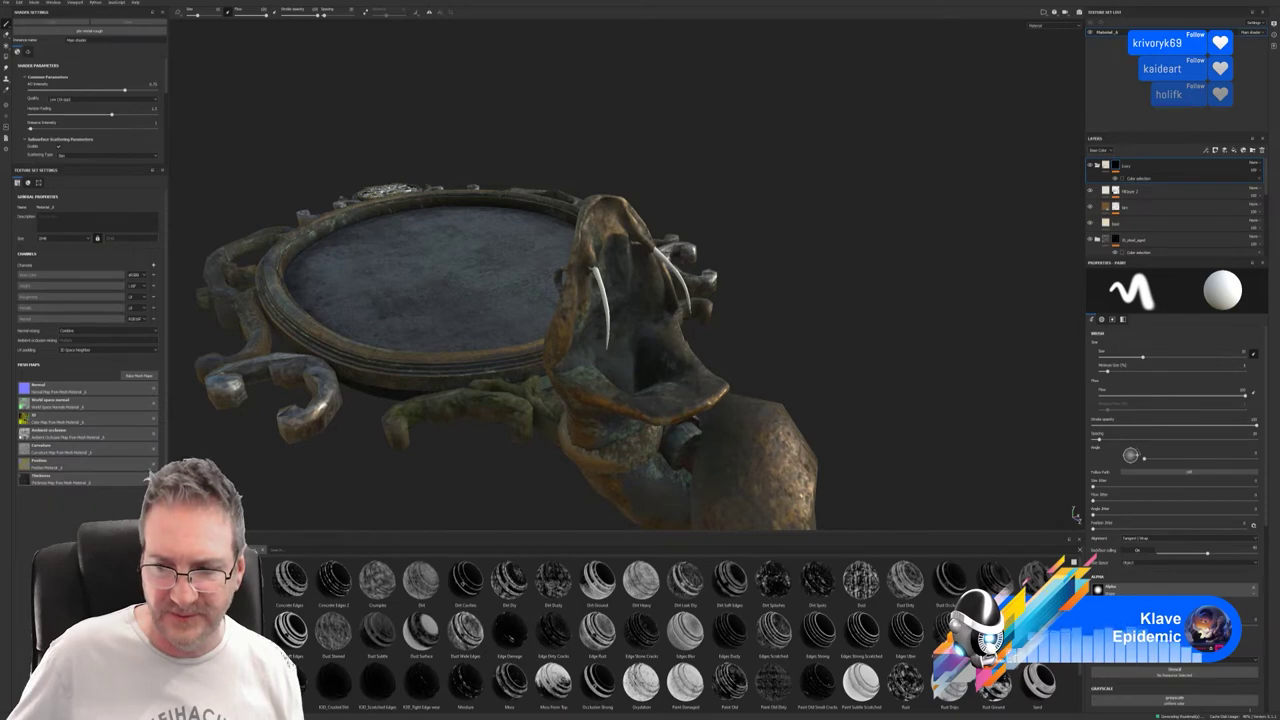
{"action": "scroll", "coordinate": [1080, 692], "scroll_direction": "down", "scroll_amount": 1}
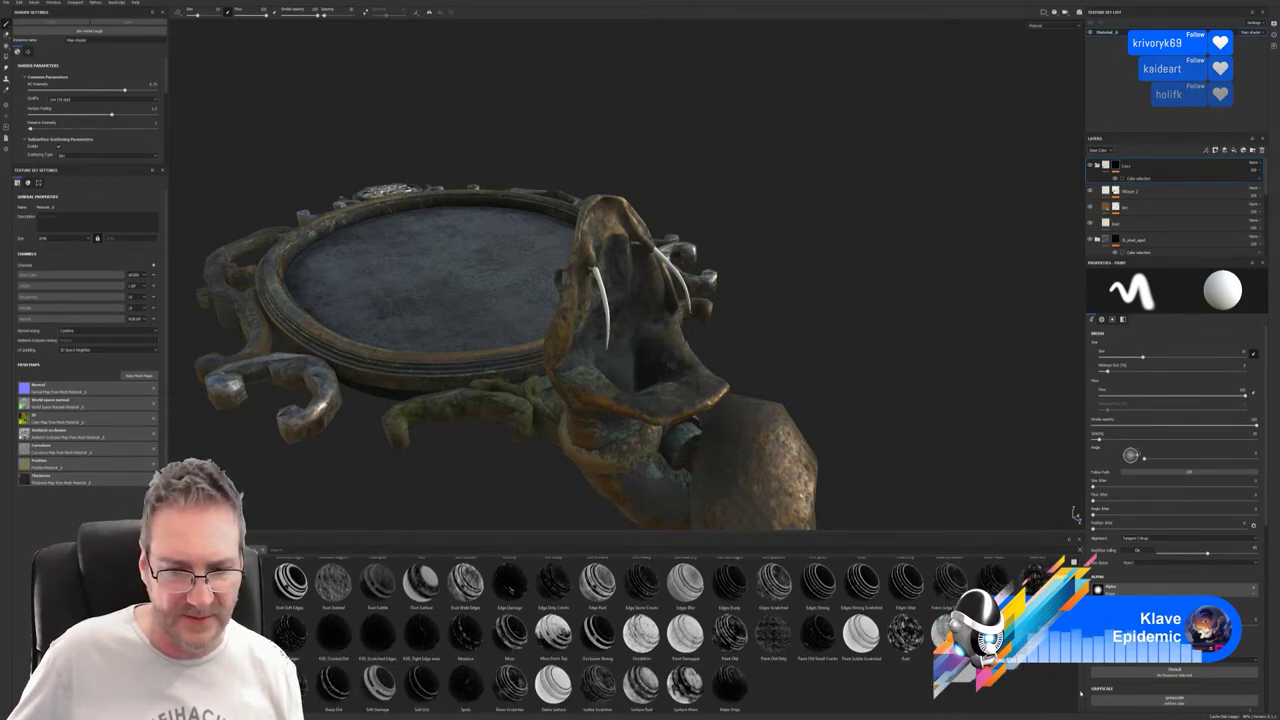
{"action": "scroll", "coordinate": [1080, 692], "scroll_direction": "up", "scroll_amount": 1}
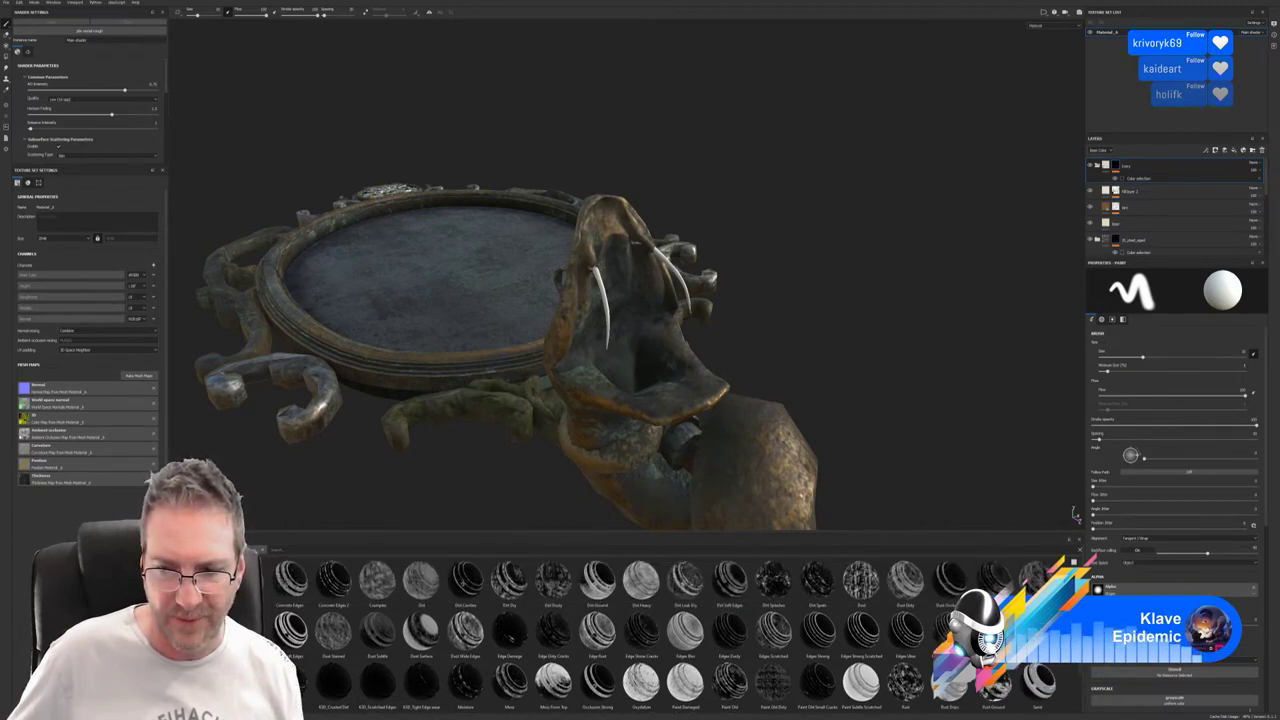
{"action": "scroll", "coordinate": [1074, 684], "scroll_direction": "down", "scroll_amount": 1}
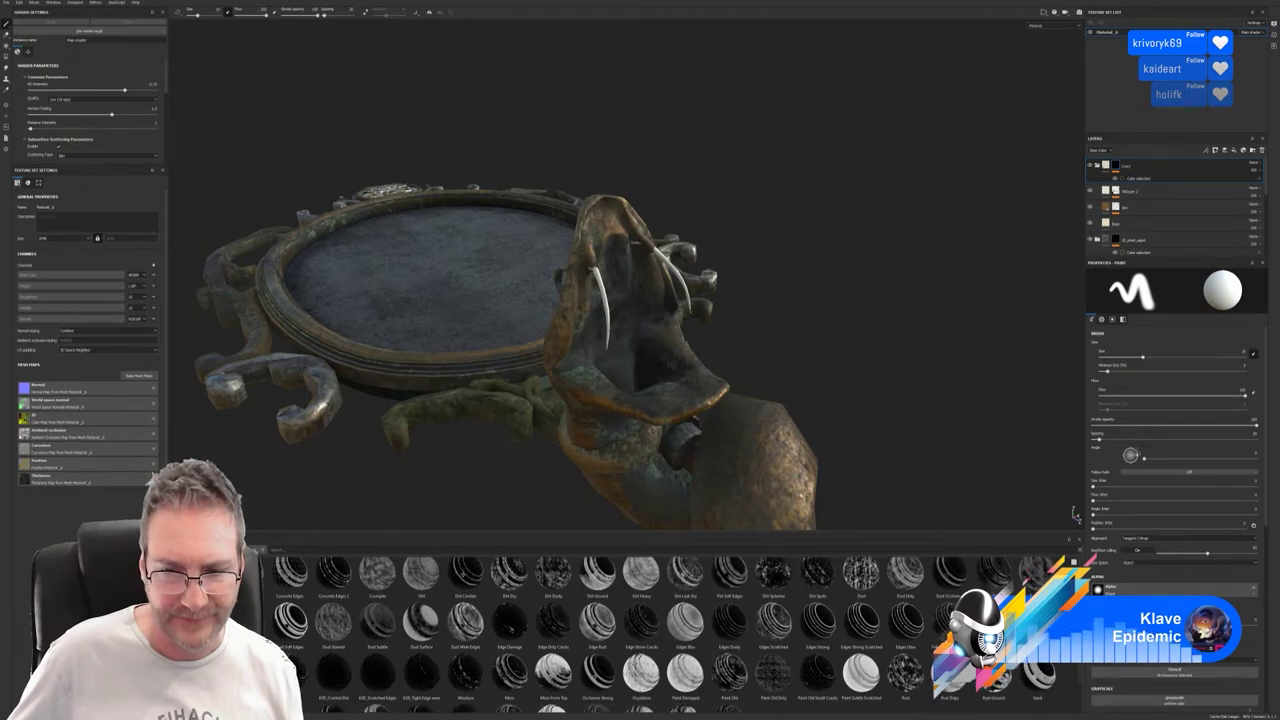
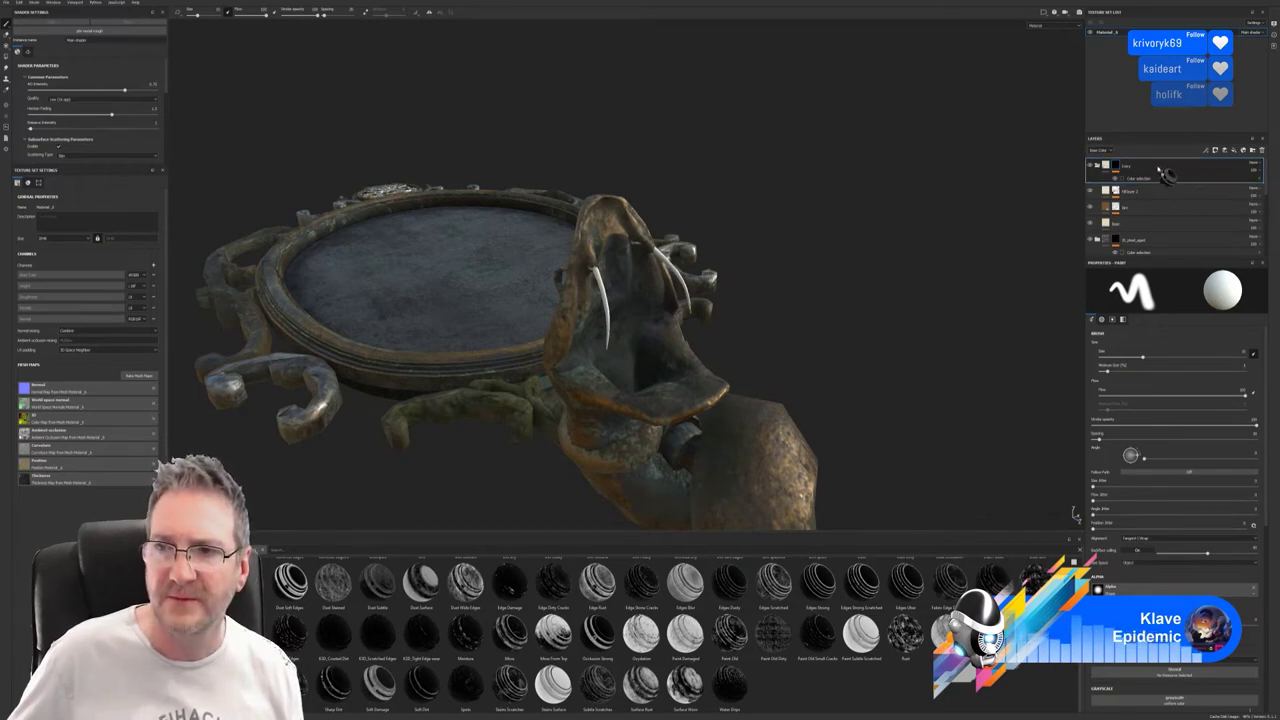
{"action": "left_click_drag", "start_coordinate": [1153, 167], "coordinate": [1153, 168]}
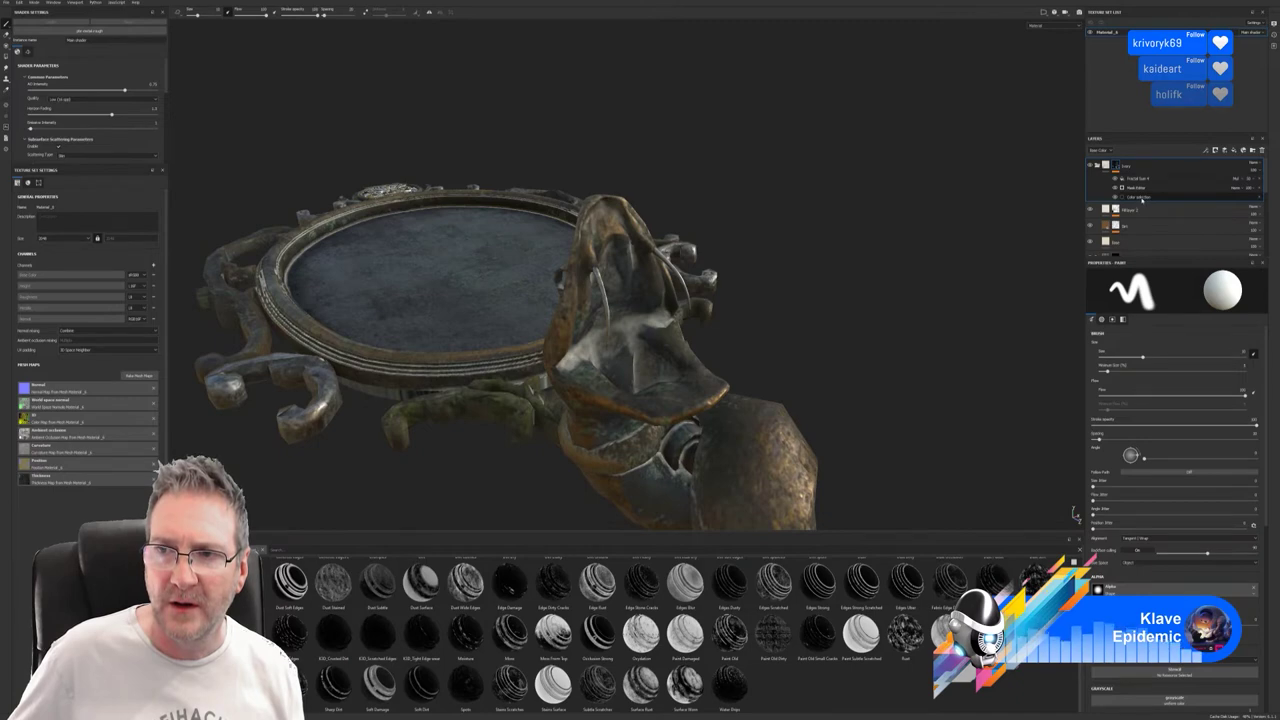
{"action": "left_click_drag", "start_coordinate": [1142, 198], "coordinate": [1142, 182]}
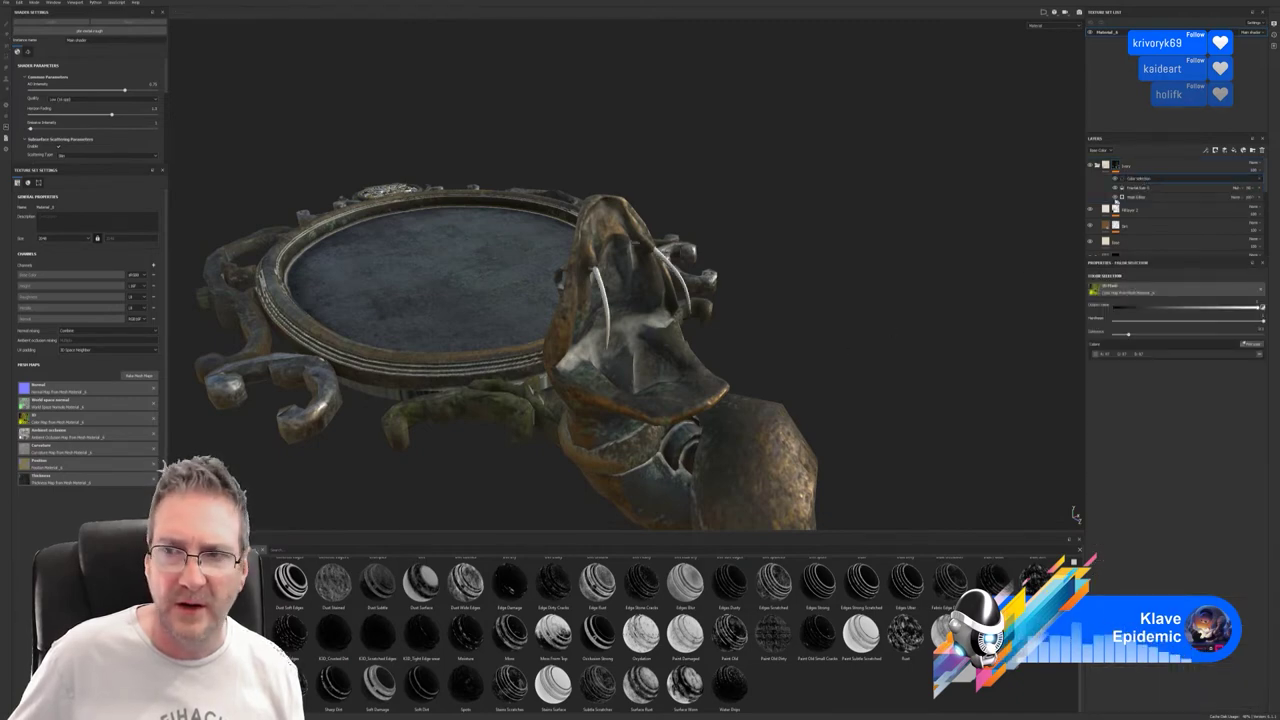
Compare the mirror with the Ivory folder hidden and shown, examining where the smart mask applies ivory.
{"action": "left_click", "coordinate": [1092, 165]}
{"action": "left_click", "coordinate": [1092, 165]}
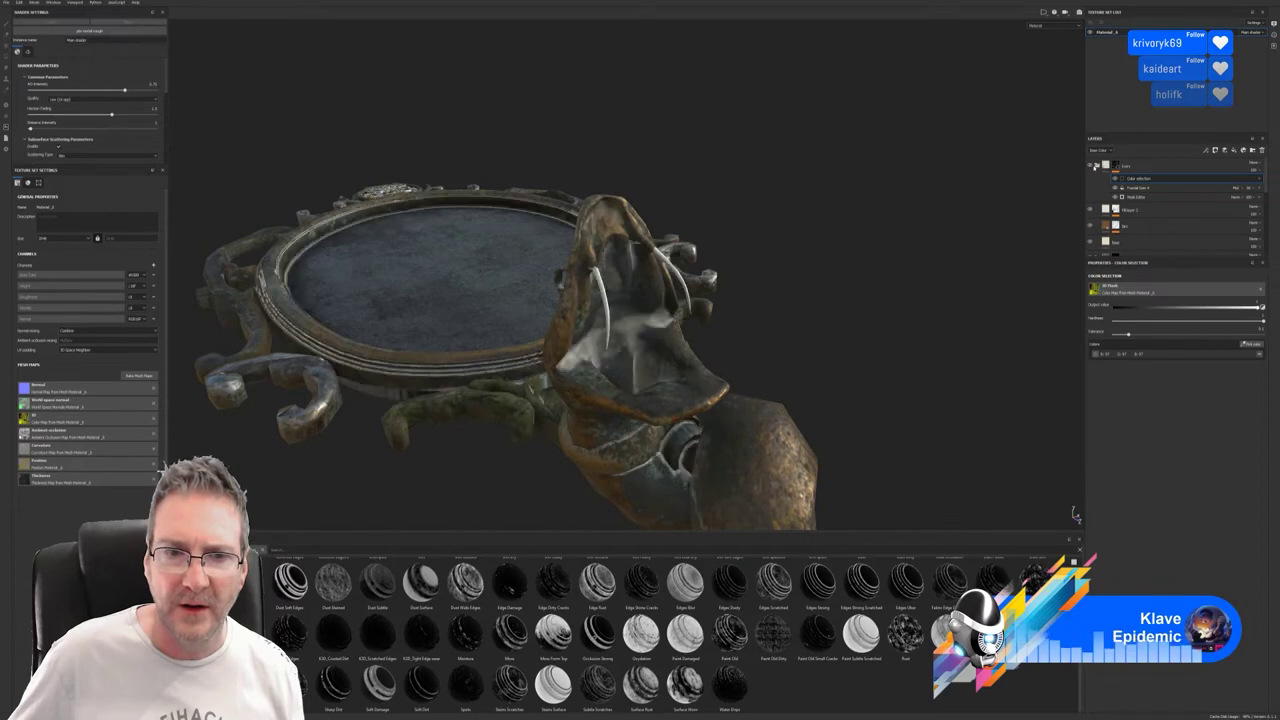
{"action": "left_click_drag", "start_coordinate": [775, 240], "coordinate": [760, 365], "text": "alt"}
{"action": "scroll", "coordinate": [763, 336], "scroll_direction": "down", "scroll_amount": 2}
{"action": "left_click_drag", "start_coordinate": [840, 345], "coordinate": [849, 294], "text": "alt"}
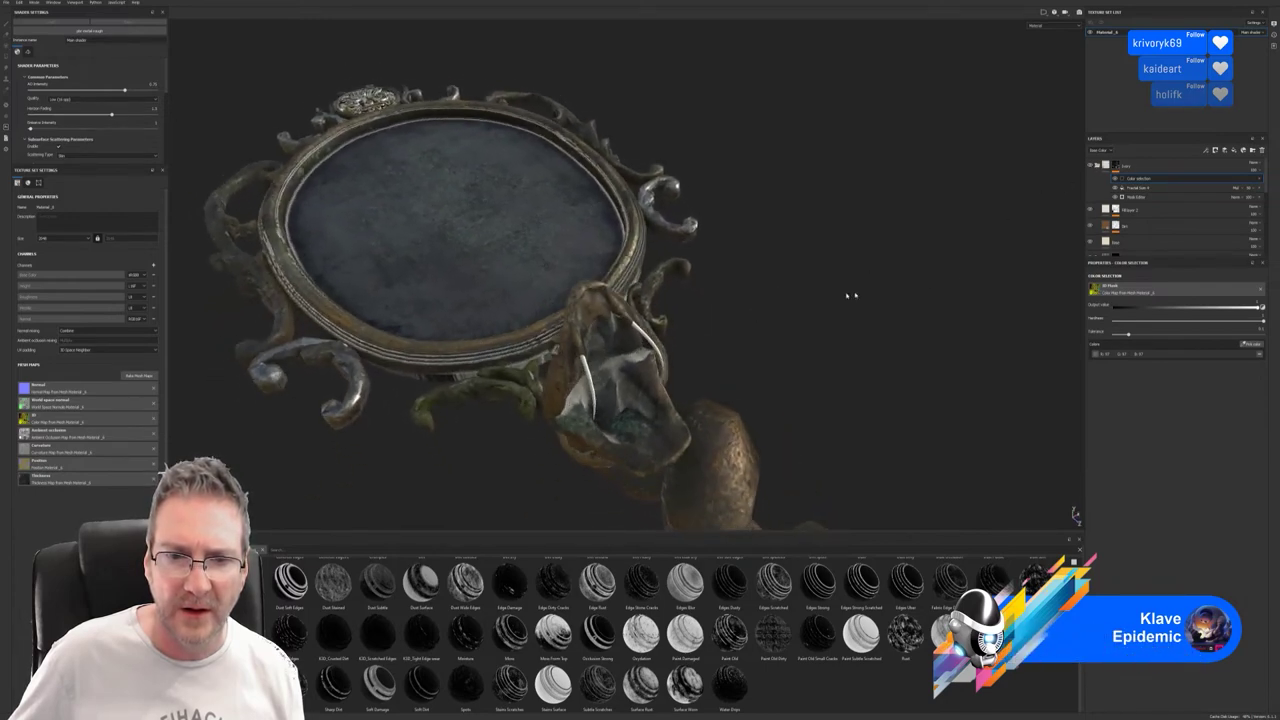
{"action": "left_click", "coordinate": [1142, 167]}
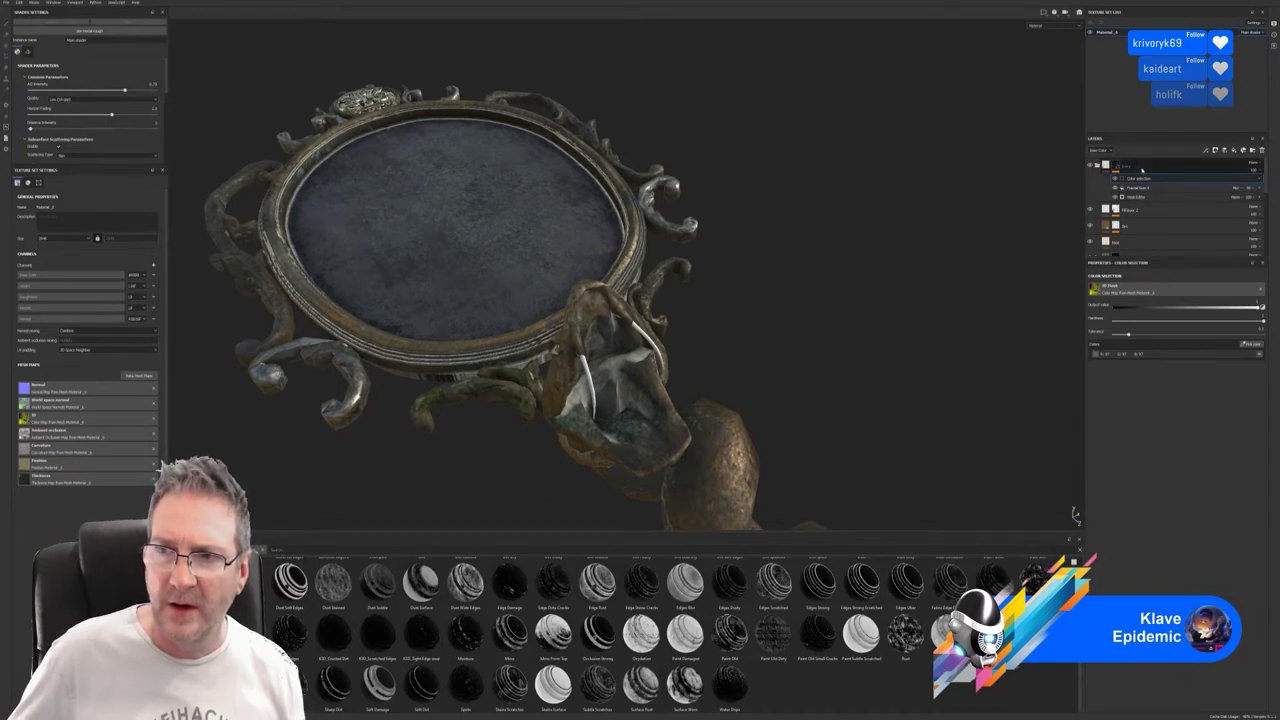
{"action": "left_click", "coordinate": [1142, 170]}
{"action": "left_click", "coordinate": [1098, 166]}
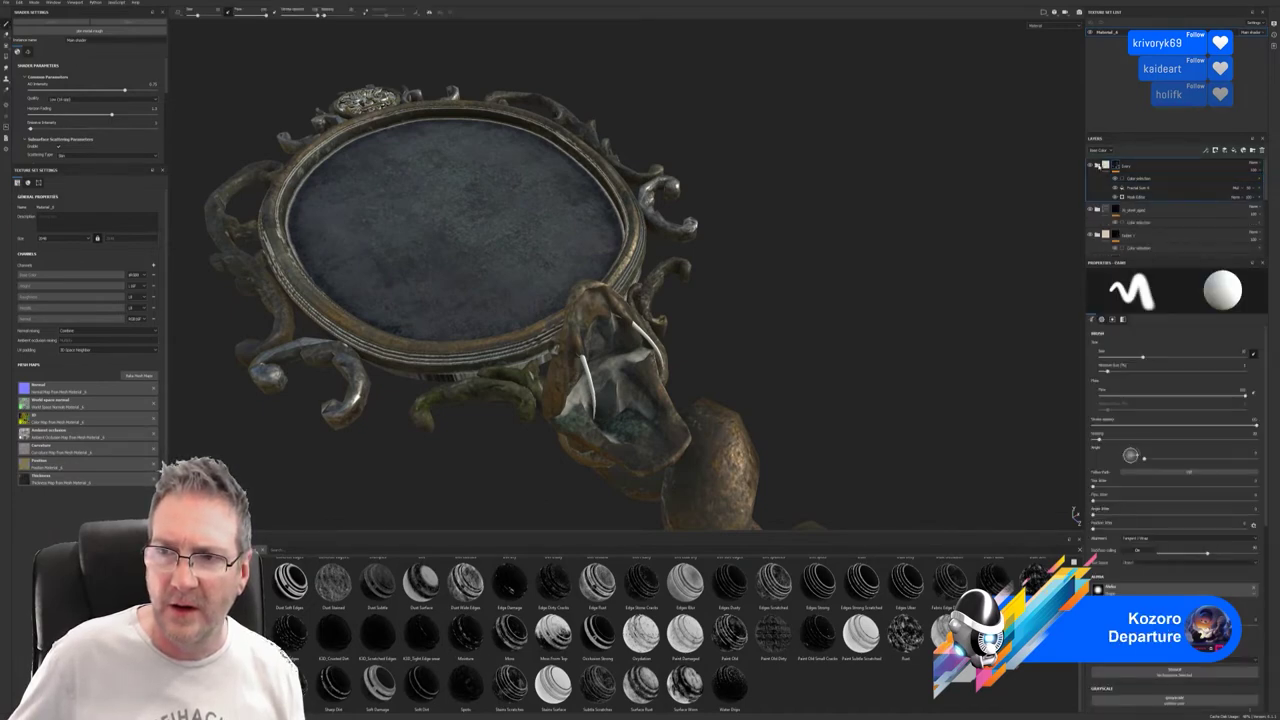
{"action": "left_click", "coordinate": [1090, 166]}
{"action": "left_click", "coordinate": [1090, 166]}
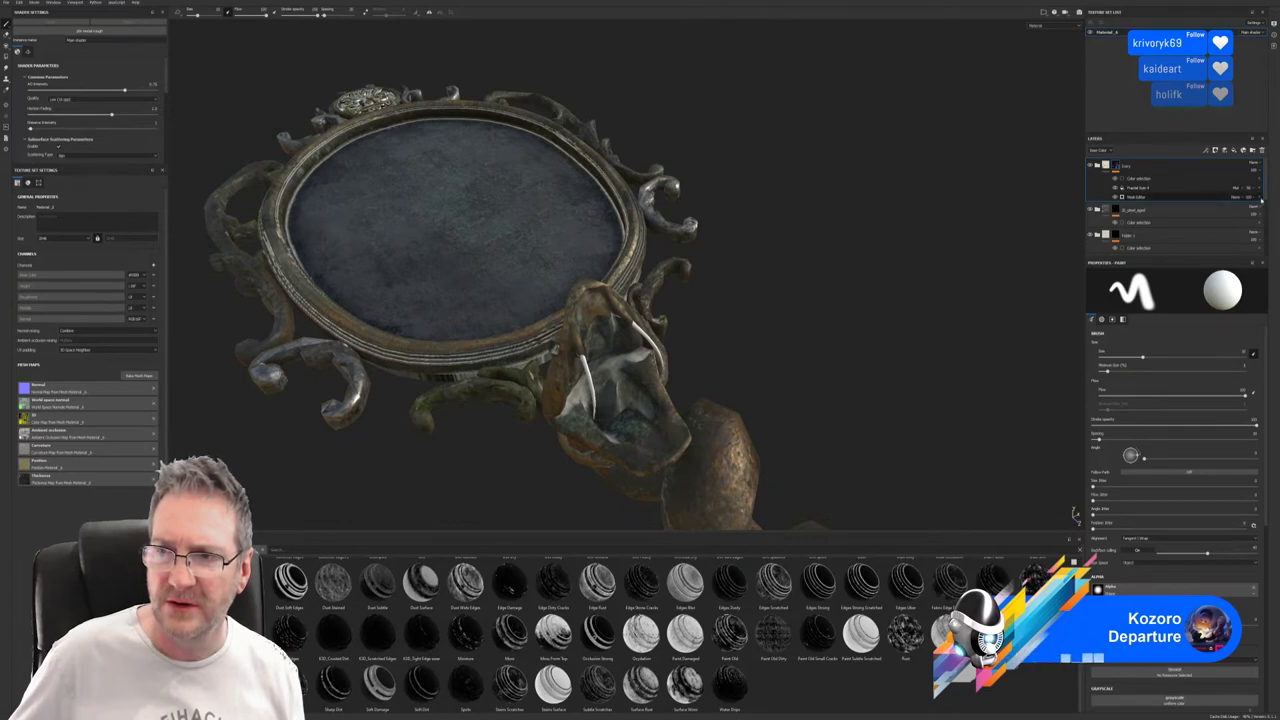
Remove the Mask Editor and filter effects from the Ivory mask, keeping only its Color selection.
{"action": "left_click", "coordinate": [1259, 197]}
{"action": "left_click", "coordinate": [1260, 188]}
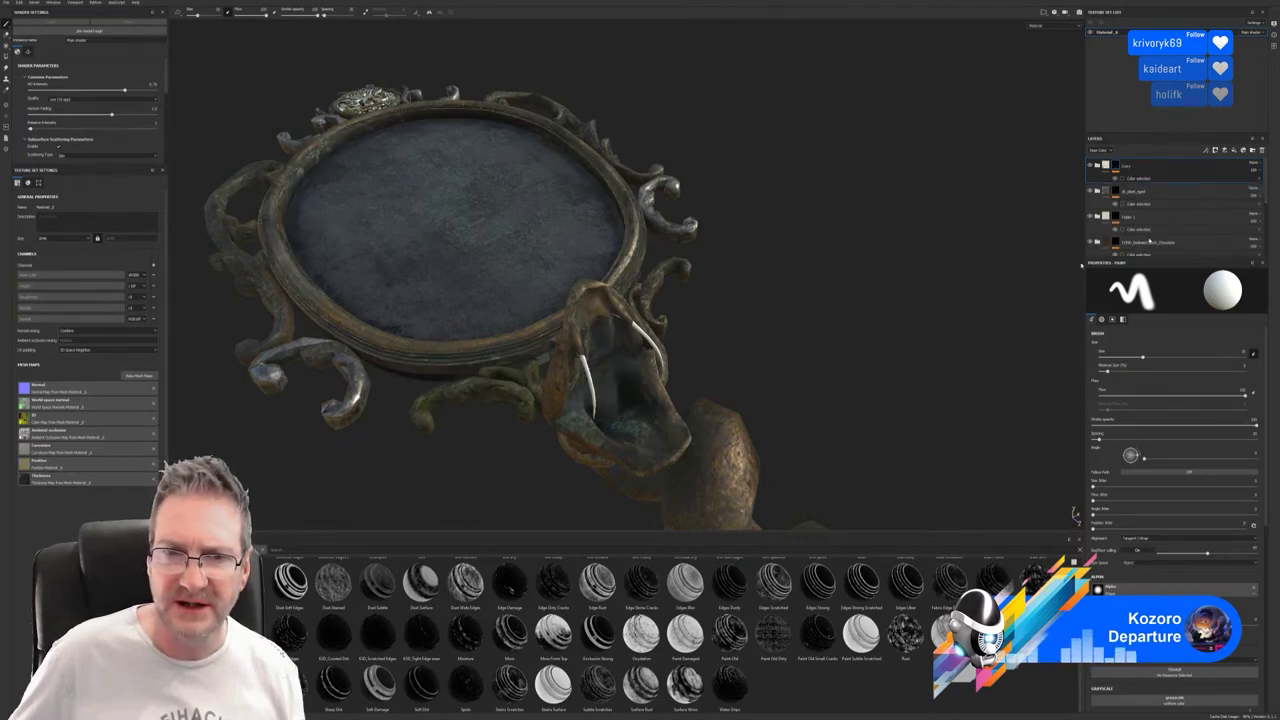
{"action": "left_click_drag", "start_coordinate": [935, 190], "coordinate": [957, 248], "text": "alt"}
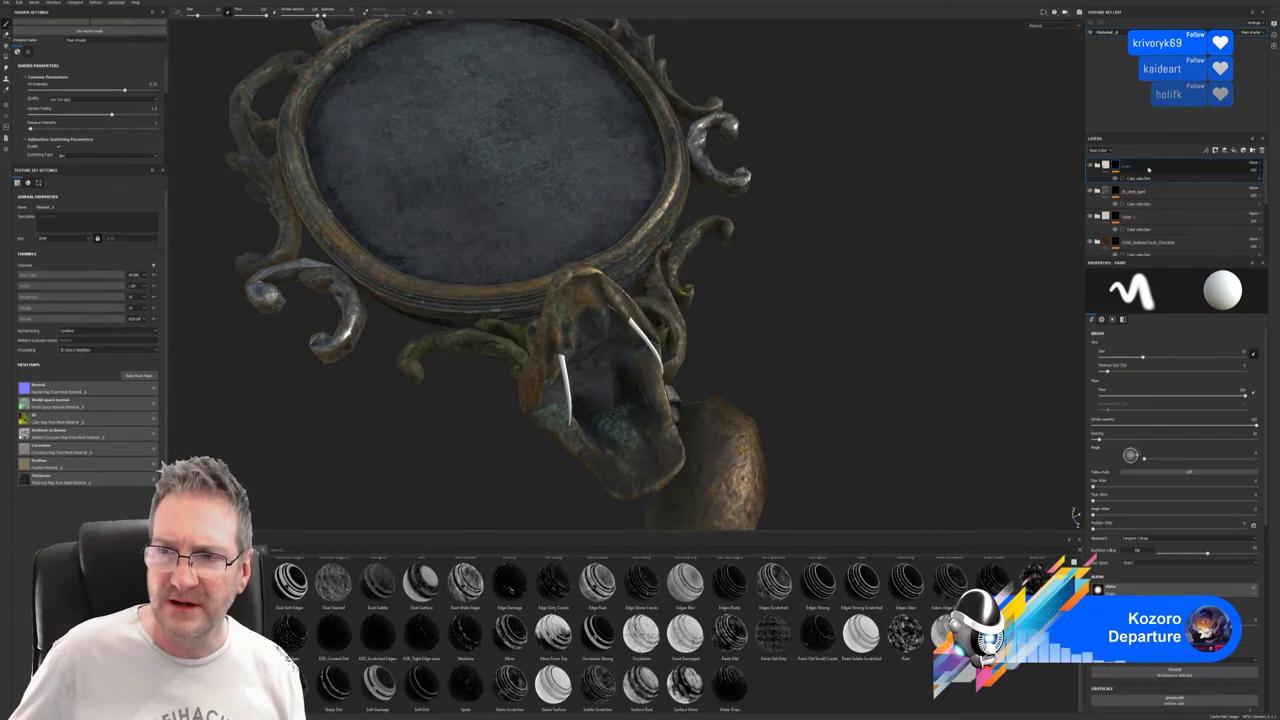
Add a paint effect to the Ivory mask, reduce the brush size and set the paint's grayscale value to black.
{"action": "right_click", "coordinate": [1148, 169]}
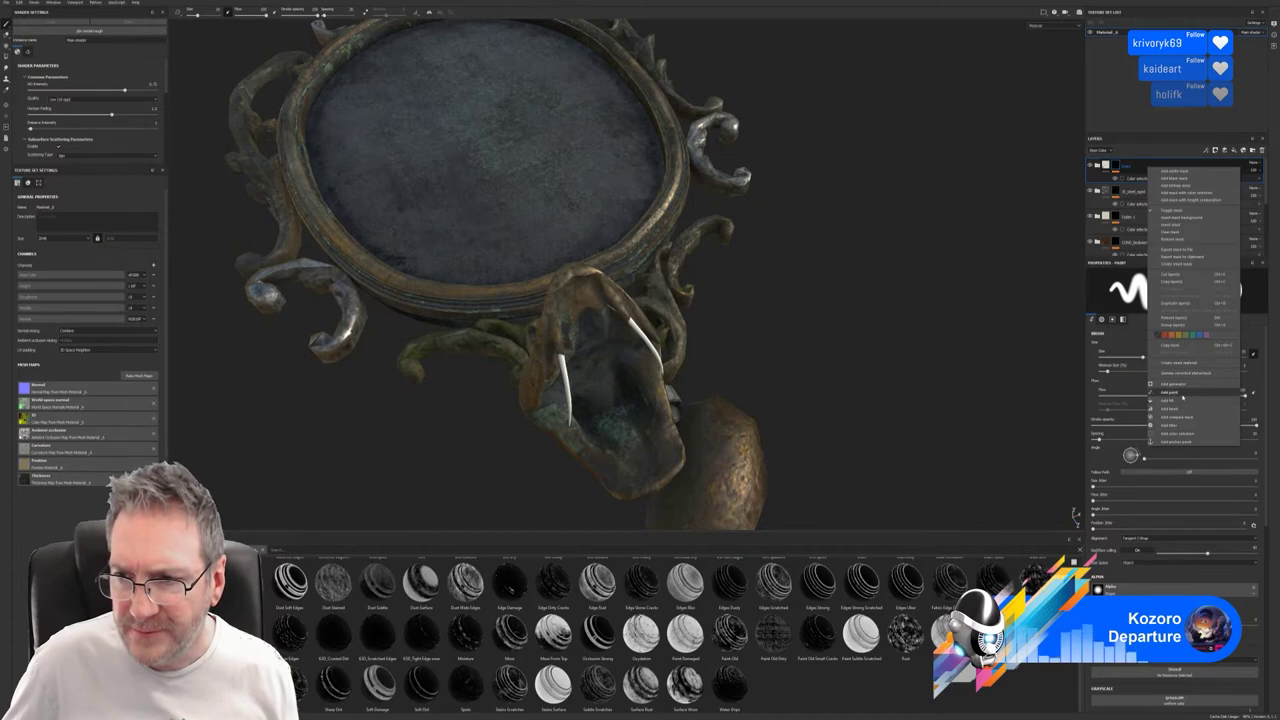
{"action": "left_click", "coordinate": [1183, 392]}
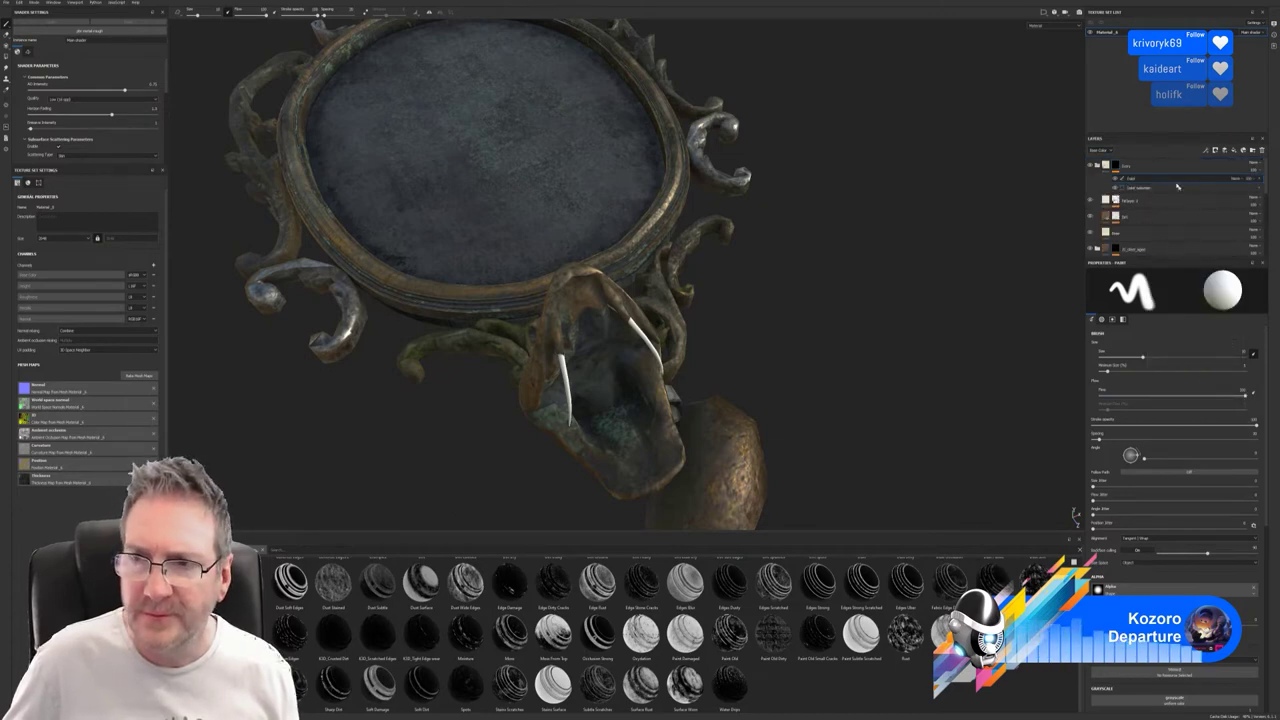
{"action": "right_click_drag", "start_coordinate": [570, 430], "coordinate": [910, 403], "text": "alt"}
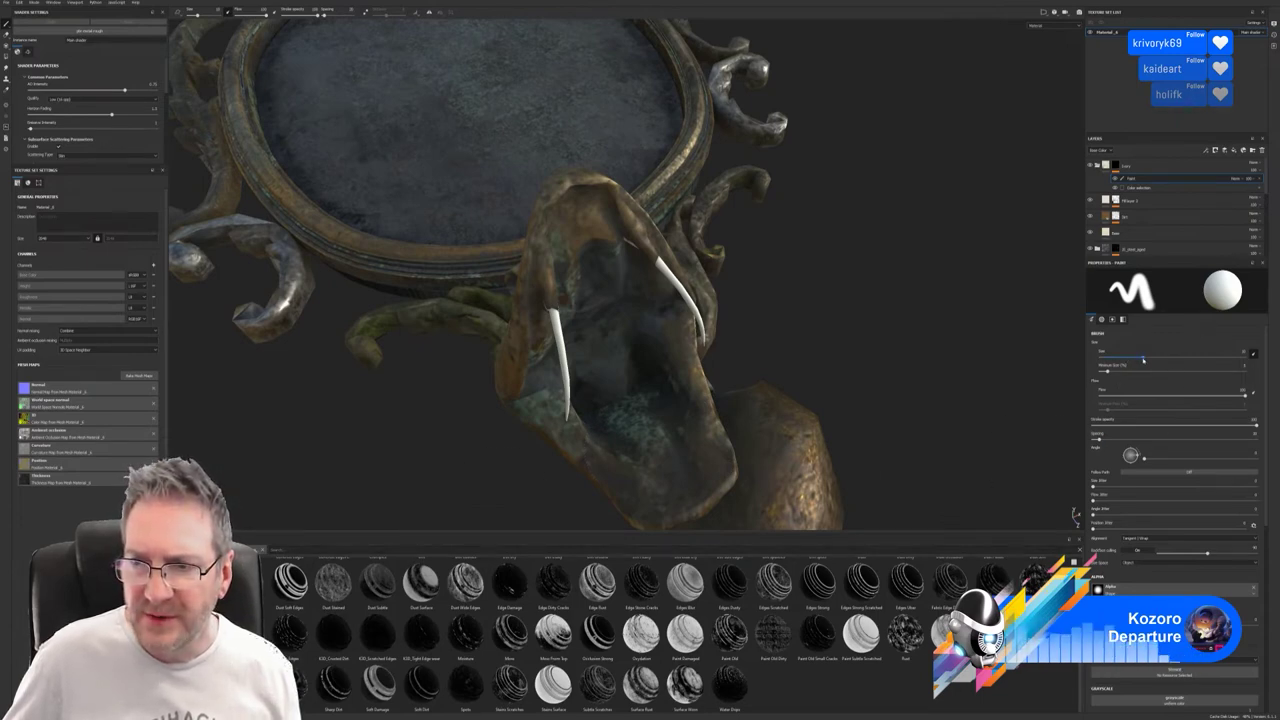
{"action": "left_click_drag", "start_coordinate": [1144, 360], "coordinate": [1110, 358]}
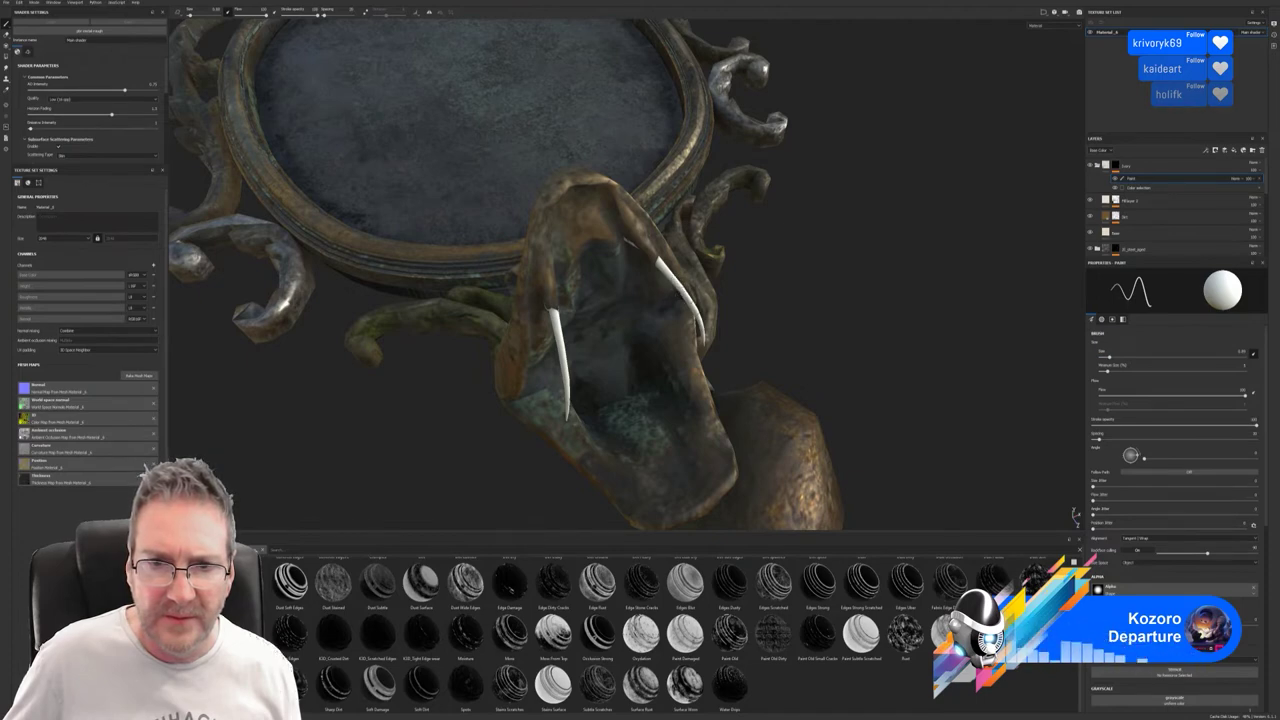
{"action": "left_click_drag", "start_coordinate": [786, 354], "coordinate": [701, 352], "text": "alt"}
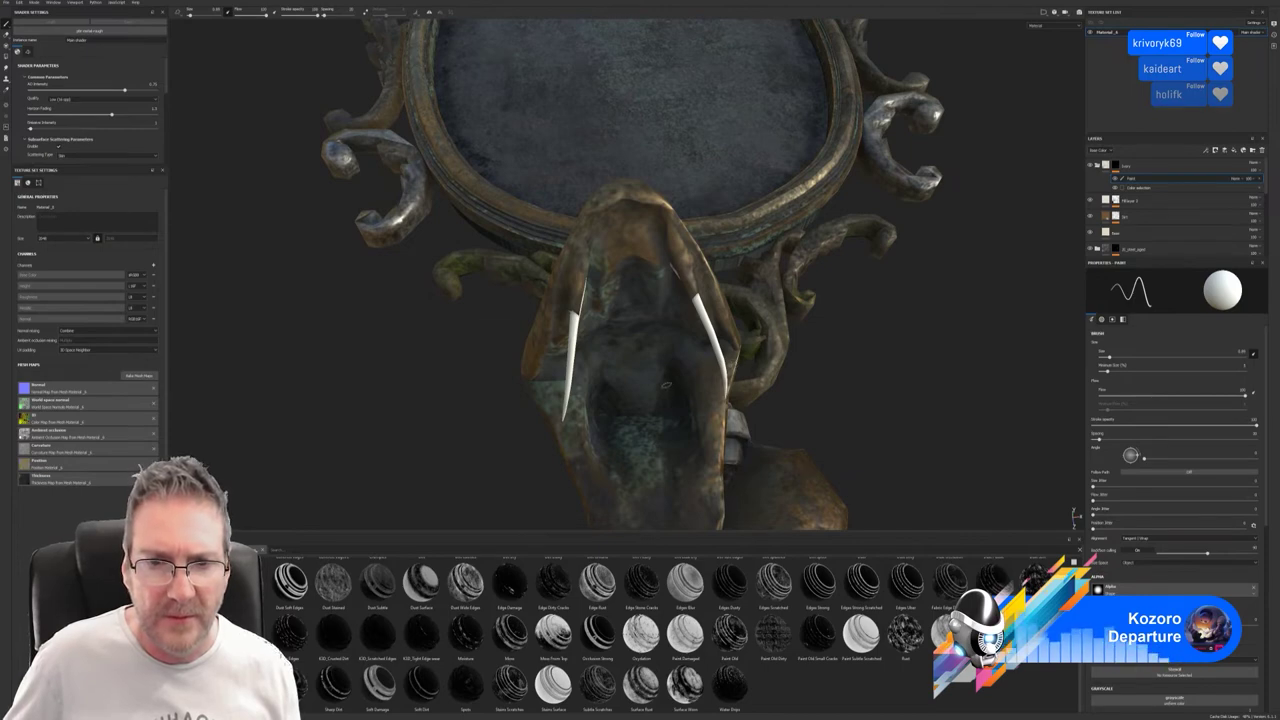
{"action": "left_click_drag", "start_coordinate": [808, 387], "coordinate": [592, 268], "text": "alt"}
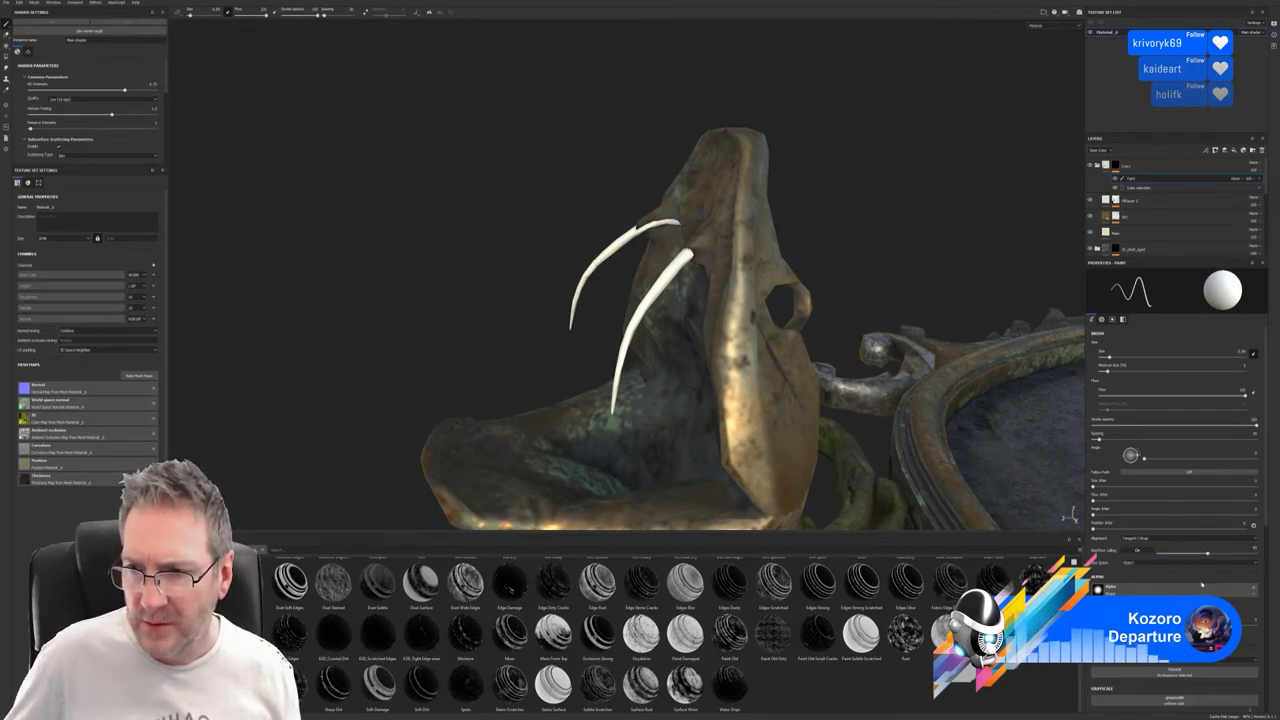
{"action": "scroll", "coordinate": [1199, 501], "scroll_direction": "down", "scroll_amount": 3}
{"action": "left_click_drag", "start_coordinate": [1116, 573], "coordinate": [1092, 573]}
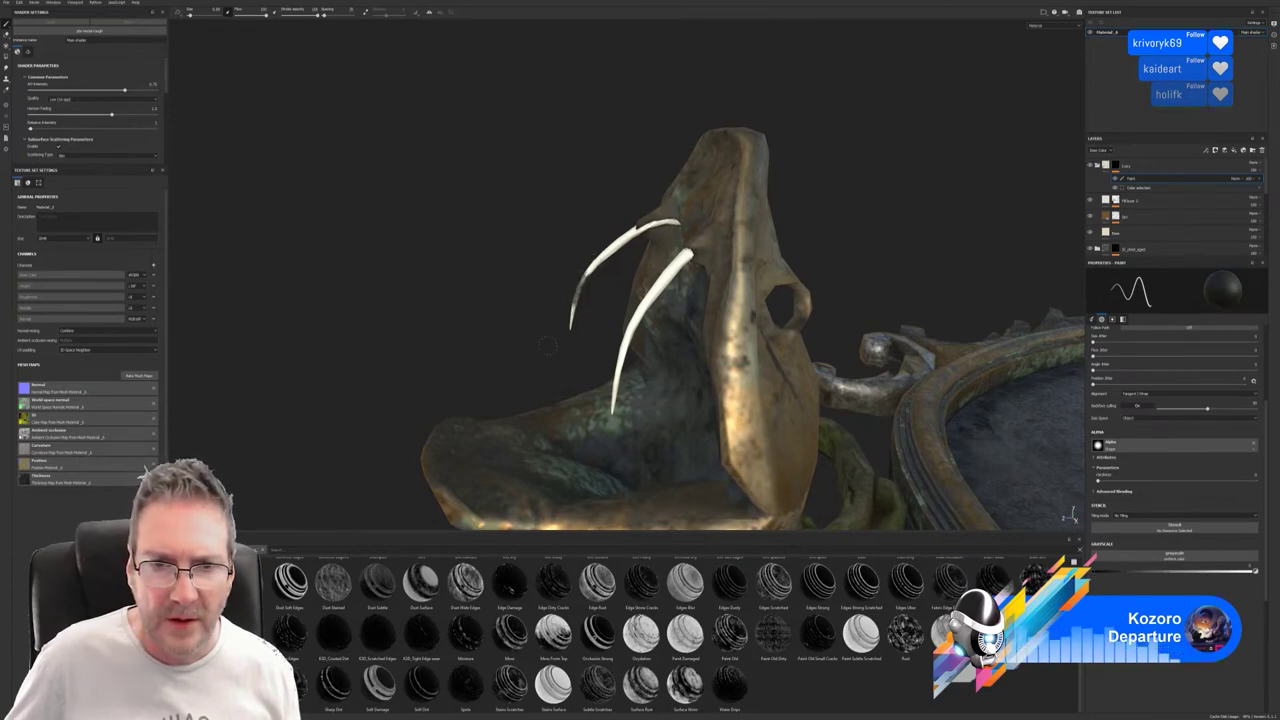
Paint black over the root of the near fang on the Ivory mask so the ivory fades into the surrounding metal.
{"action": "mouse_move", "coordinate": [566, 349]}
{"action": "left_mouse_down", "text": "alt"}
{"action": "mouse_move", "coordinate": [951, 334]}
{"action": "mouse_move", "coordinate": [807, 368]}
{"action": "left_mouse_up", "text": "alt"}
{"action": "left_click_drag", "start_coordinate": [606, 380], "coordinate": [885, 290], "text": "alt"}
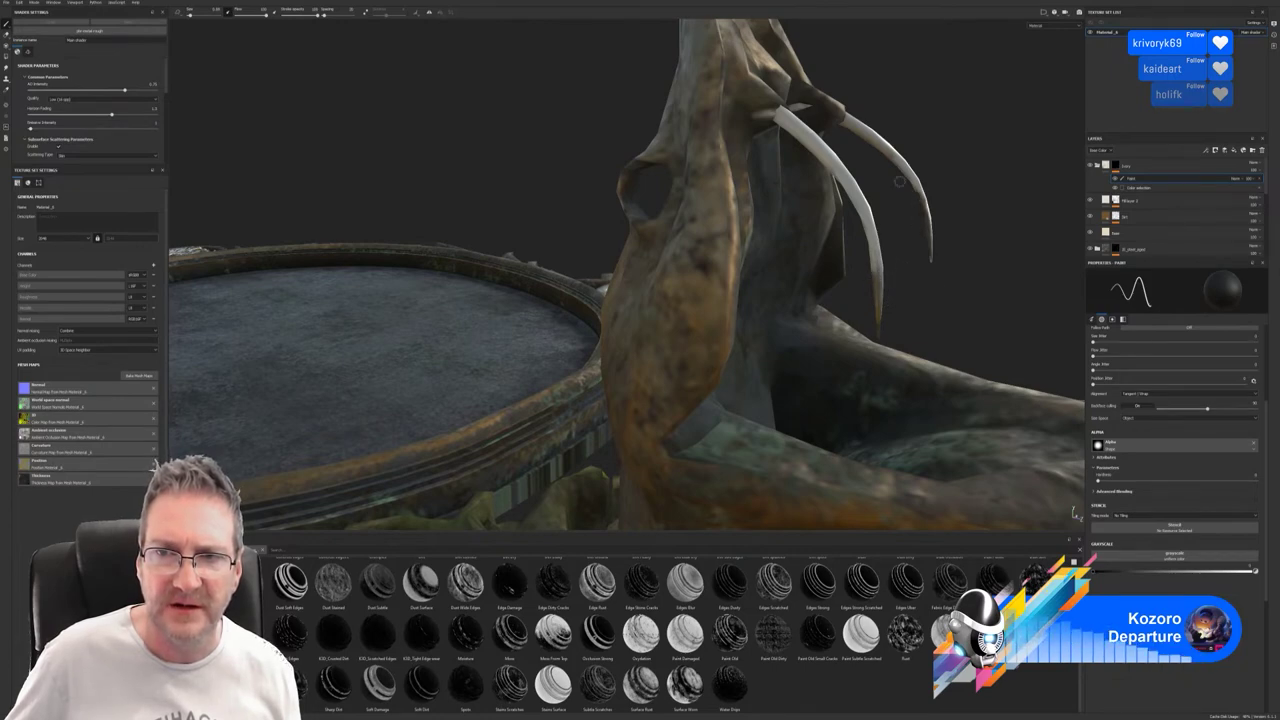
{"action": "left_click_drag", "start_coordinate": [919, 278], "coordinate": [675, 230], "text": "alt"}
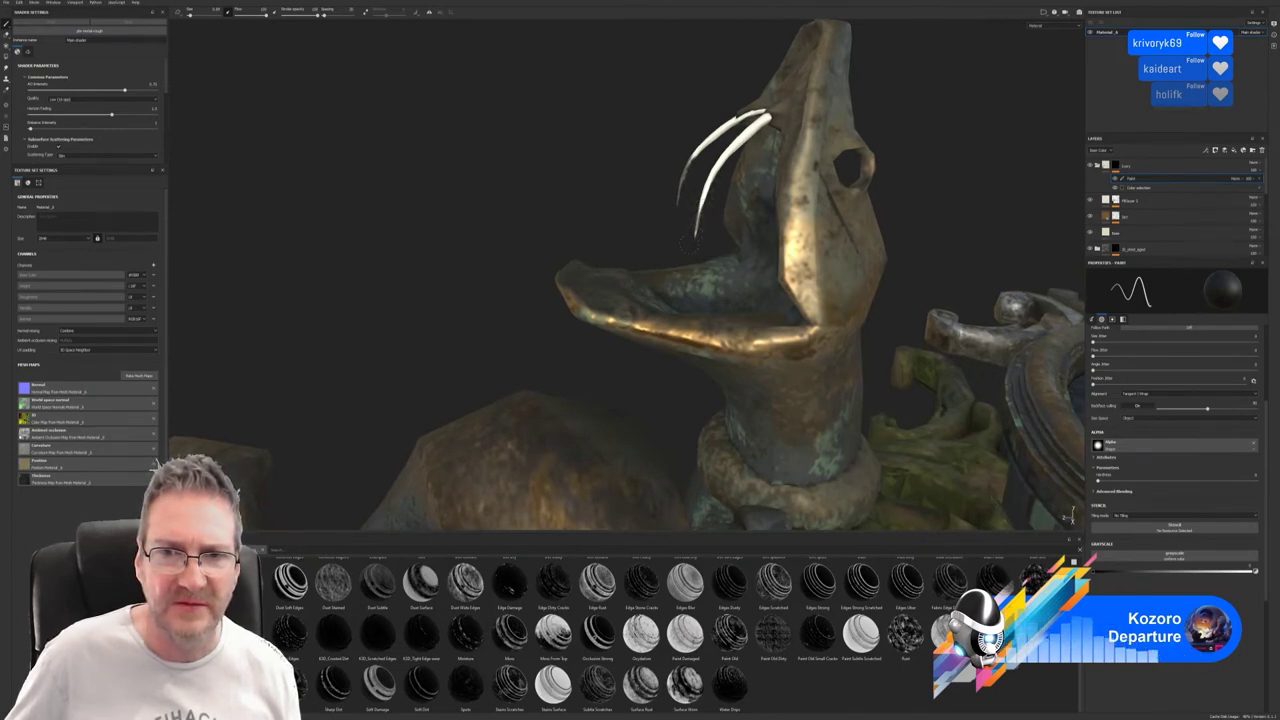
{"action": "mouse_move", "coordinate": [694, 237]}
{"action": "left_mouse_down", "text": "alt"}
{"action": "mouse_move", "coordinate": [732, 157]}
{"action": "mouse_move", "coordinate": [609, 163]}
{"action": "mouse_move", "coordinate": [715, 228]}
{"action": "left_mouse_up", "text": "alt"}
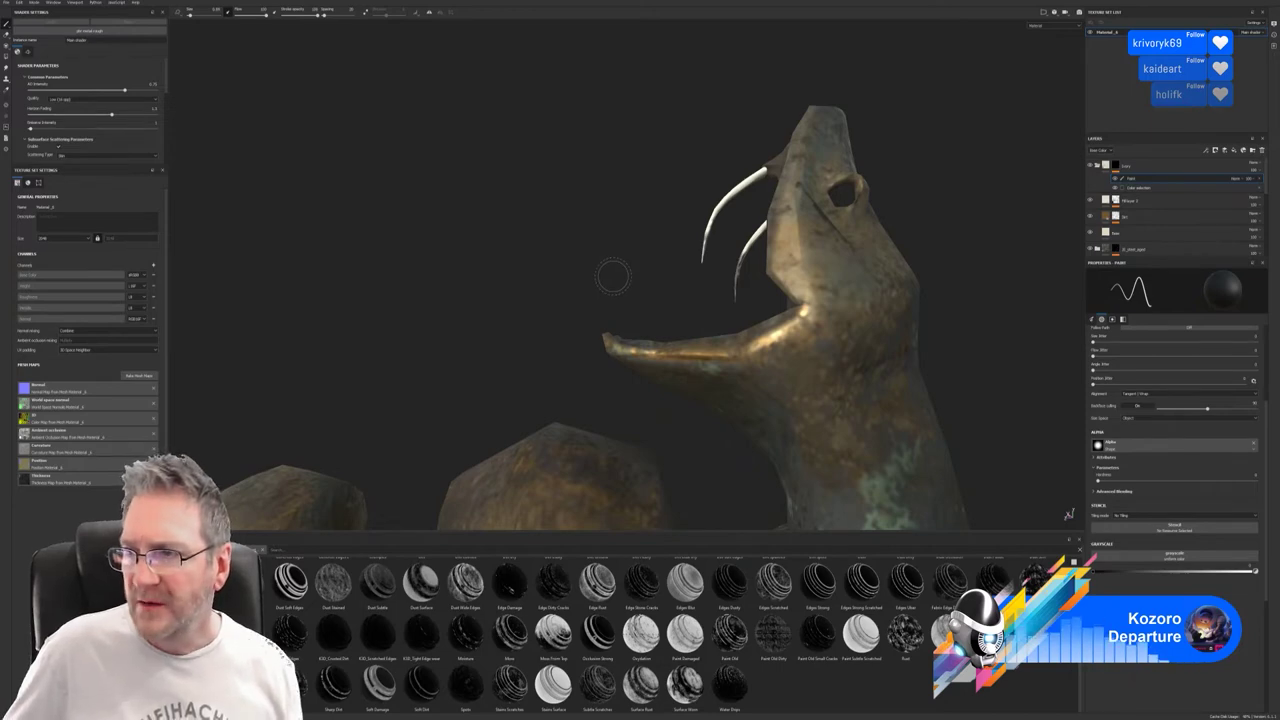
{"action": "left_click_drag", "start_coordinate": [586, 234], "coordinate": [547, 407], "text": "alt"}
{"action": "scroll", "coordinate": [966, 309], "scroll_direction": "up", "scroll_amount": 3}
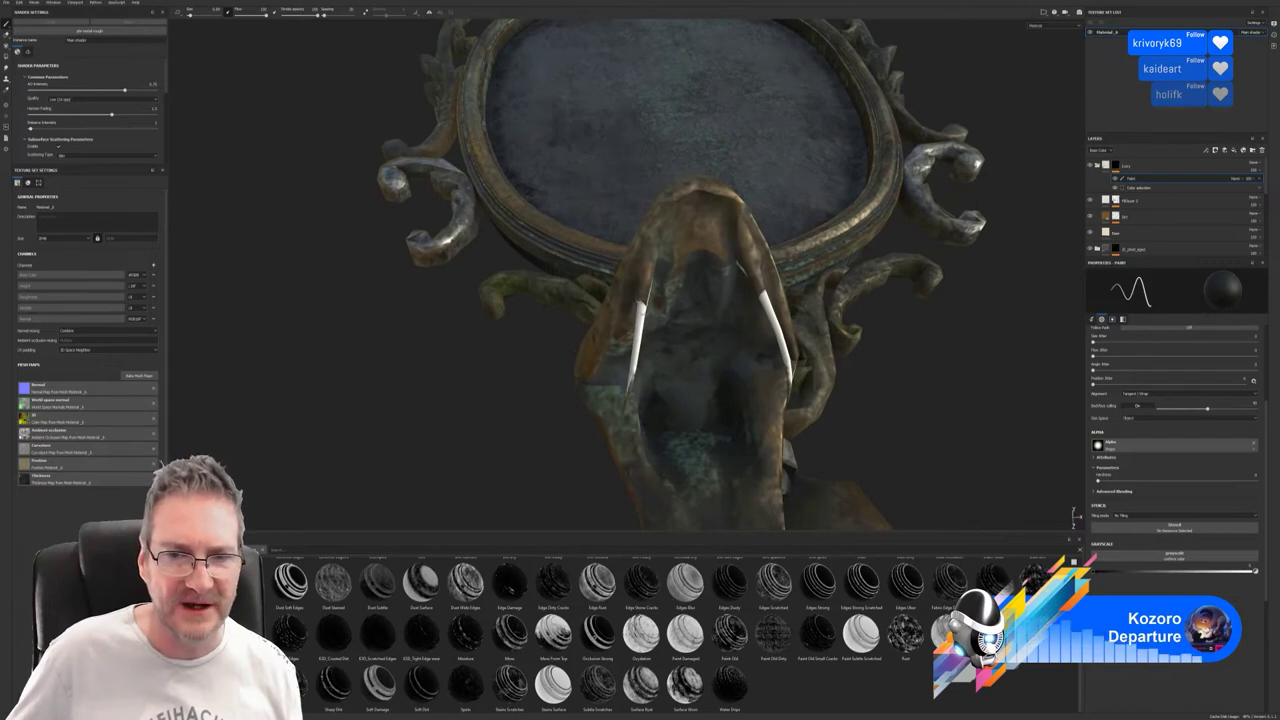
{"action": "right_click_drag", "start_coordinate": [640, 300], "coordinate": [901, 308], "text": "alt"}
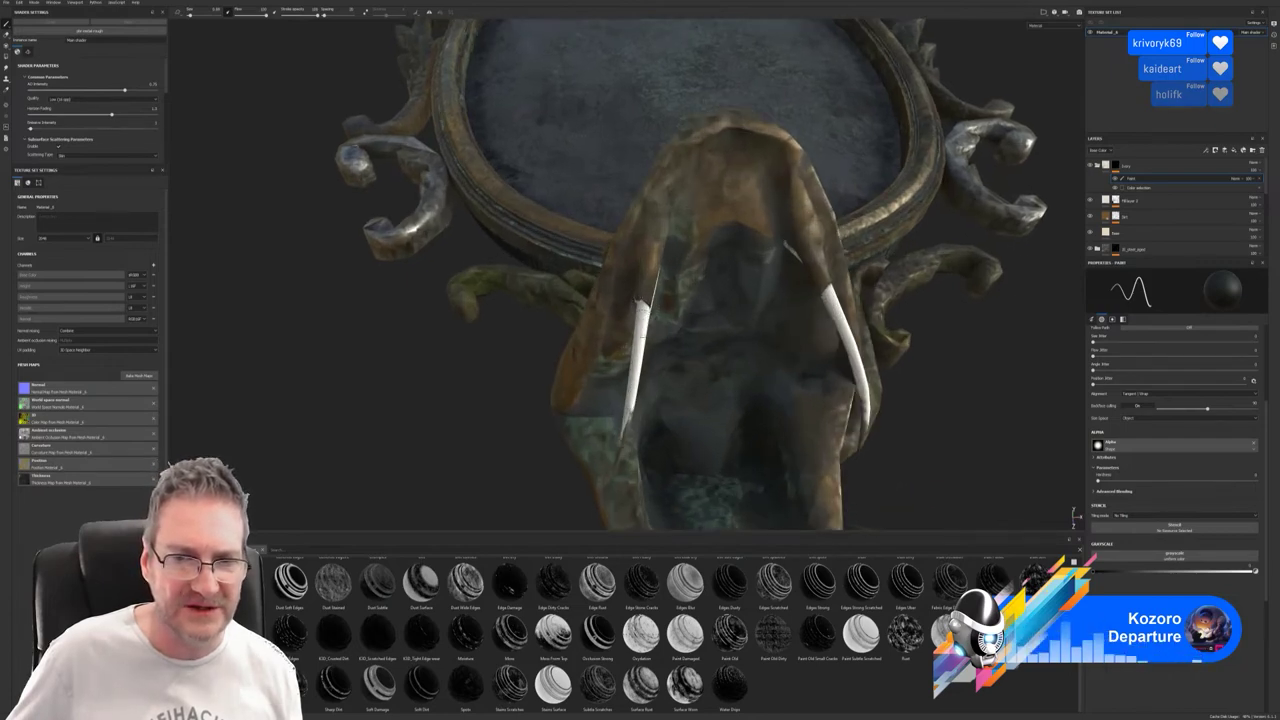
{"action": "left_click_drag", "start_coordinate": [643, 337], "coordinate": [991, 300], "text": "alt"}
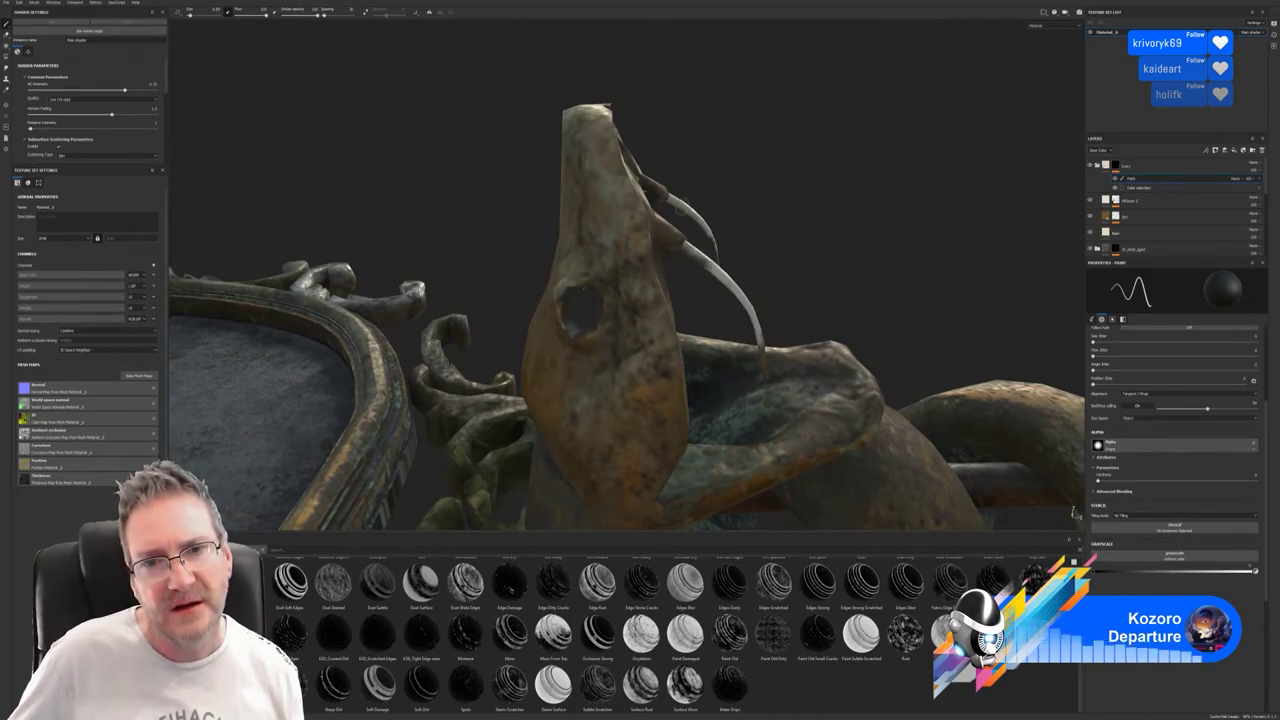
{"action": "left_click_drag", "start_coordinate": [799, 217], "coordinate": [356, 186], "text": "alt"}
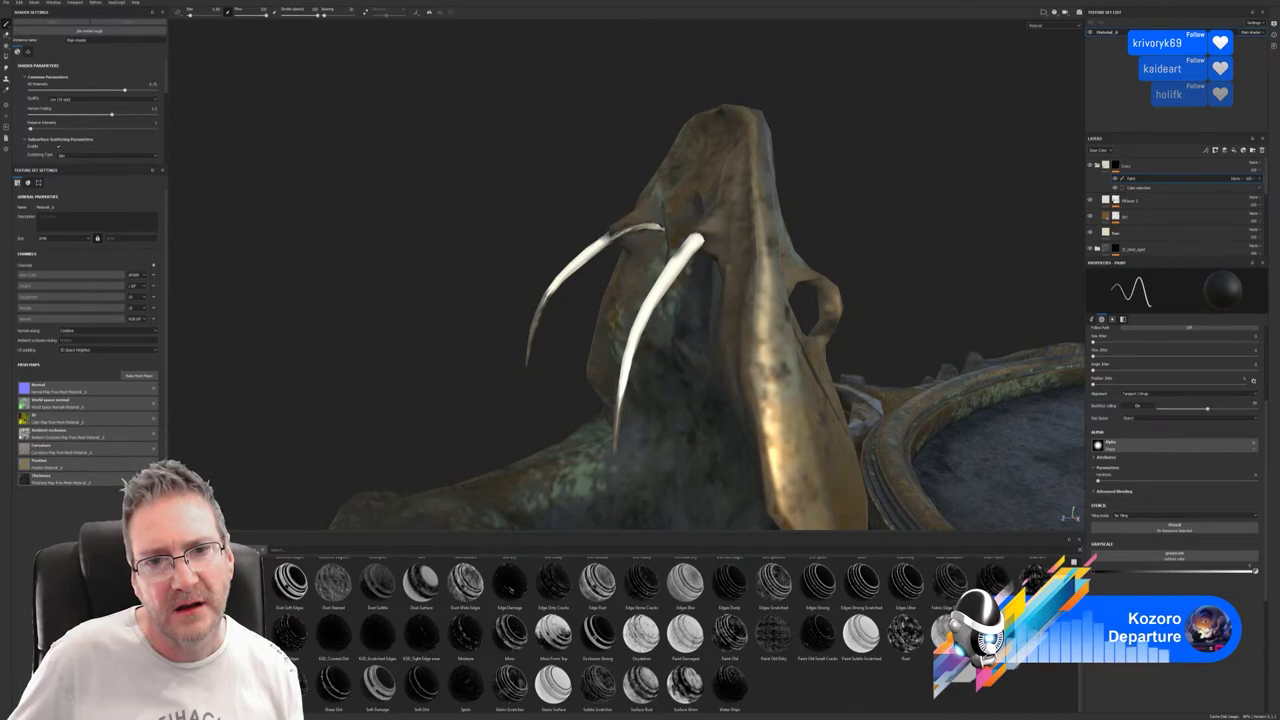
{"action": "left_click_drag", "start_coordinate": [688, 246], "coordinate": [678, 261]}
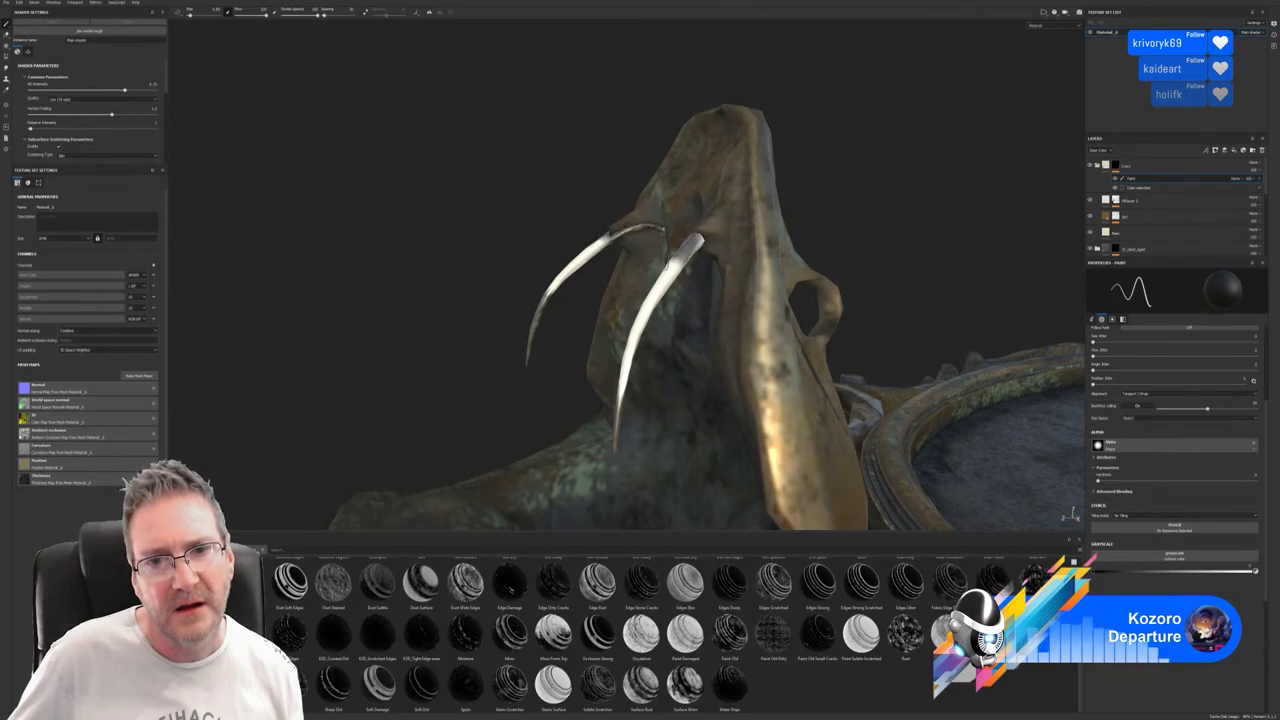
Examine the painted fang roots from the side, from below and from the opposite side of the snake's head.
{"action": "left_click_drag", "start_coordinate": [796, 298], "coordinate": [646, 195], "text": "alt"}
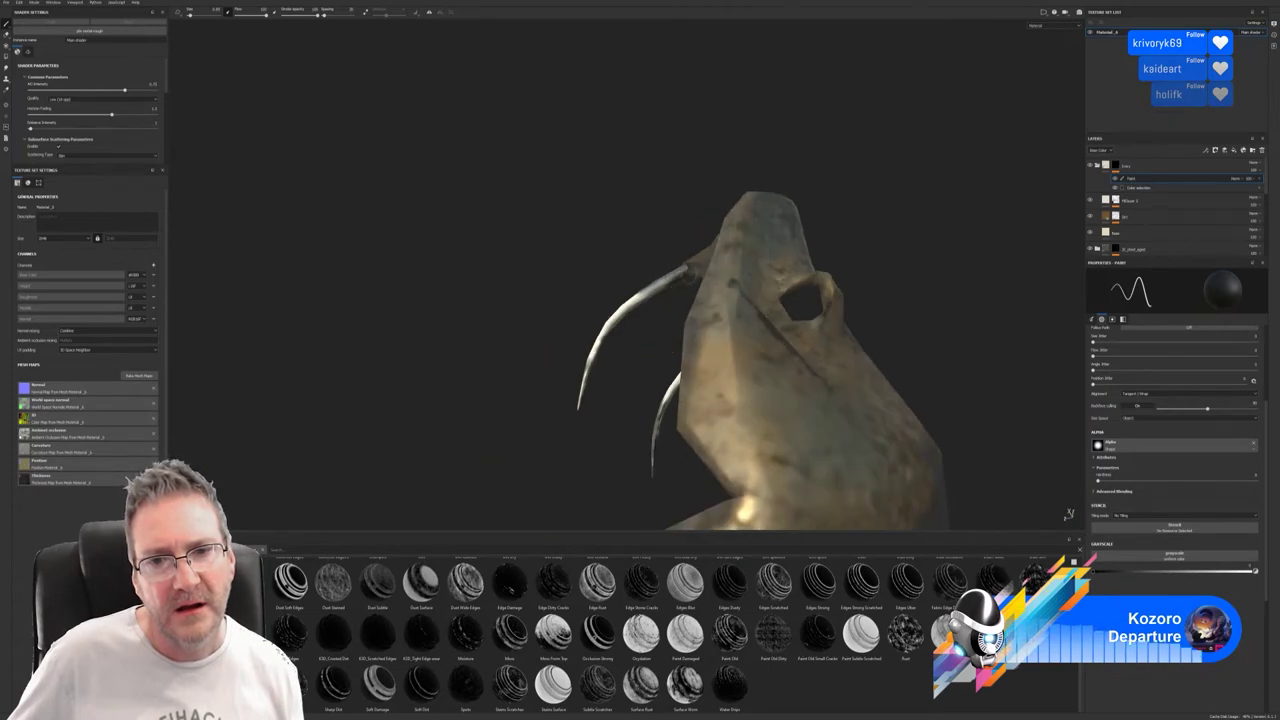
{"action": "left_click_drag", "start_coordinate": [622, 337], "coordinate": [453, 301], "text": "alt"}
{"action": "mouse_move", "coordinate": [768, 270]}
{"action": "left_mouse_down", "text": "alt"}
{"action": "mouse_move", "coordinate": [768, 234]}
{"action": "mouse_move", "coordinate": [765, 248]}
{"action": "left_mouse_up", "text": "alt"}
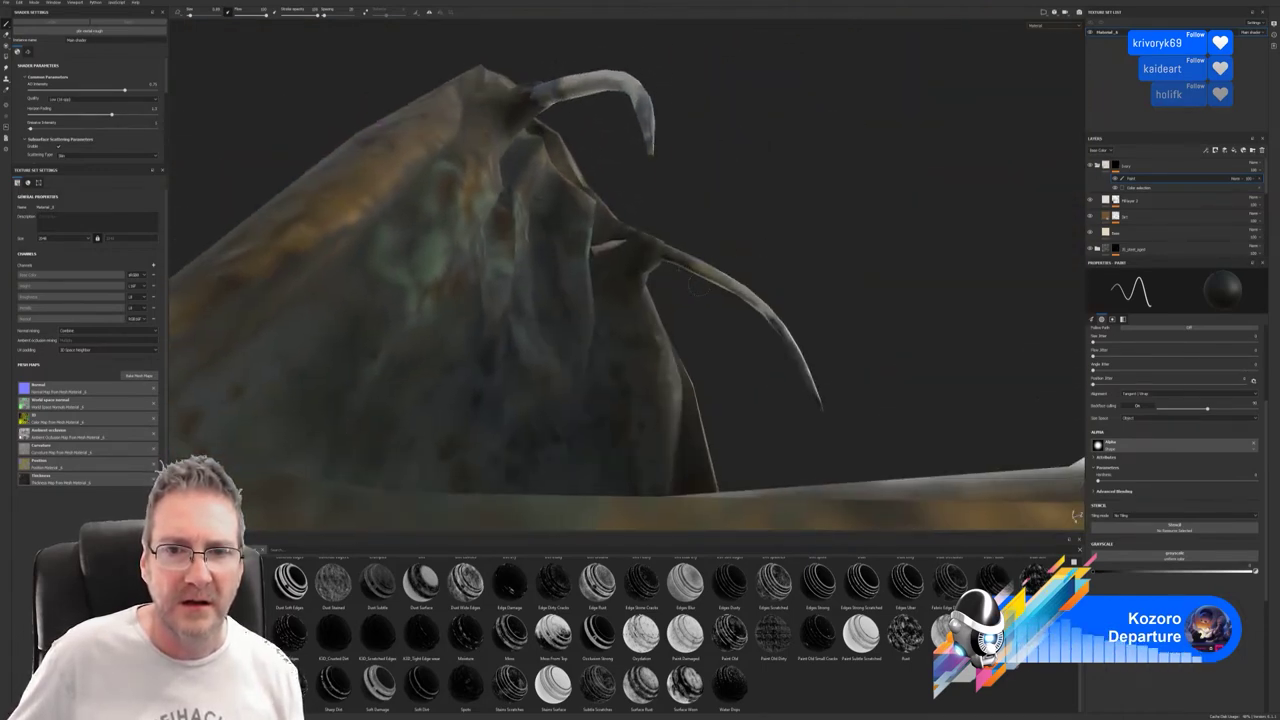
{"action": "left_click_drag", "start_coordinate": [748, 162], "coordinate": [814, 283], "text": "alt"}
{"action": "scroll", "coordinate": [814, 283], "scroll_direction": "down", "scroll_amount": 6}
{"action": "left_click_drag", "start_coordinate": [400, 286], "coordinate": [490, 345], "text": "alt"}
{"action": "scroll", "coordinate": [572, 328], "scroll_direction": "up", "scroll_amount": 2}
{"action": "scroll", "coordinate": [433, 330], "scroll_direction": "up", "scroll_amount": 3}
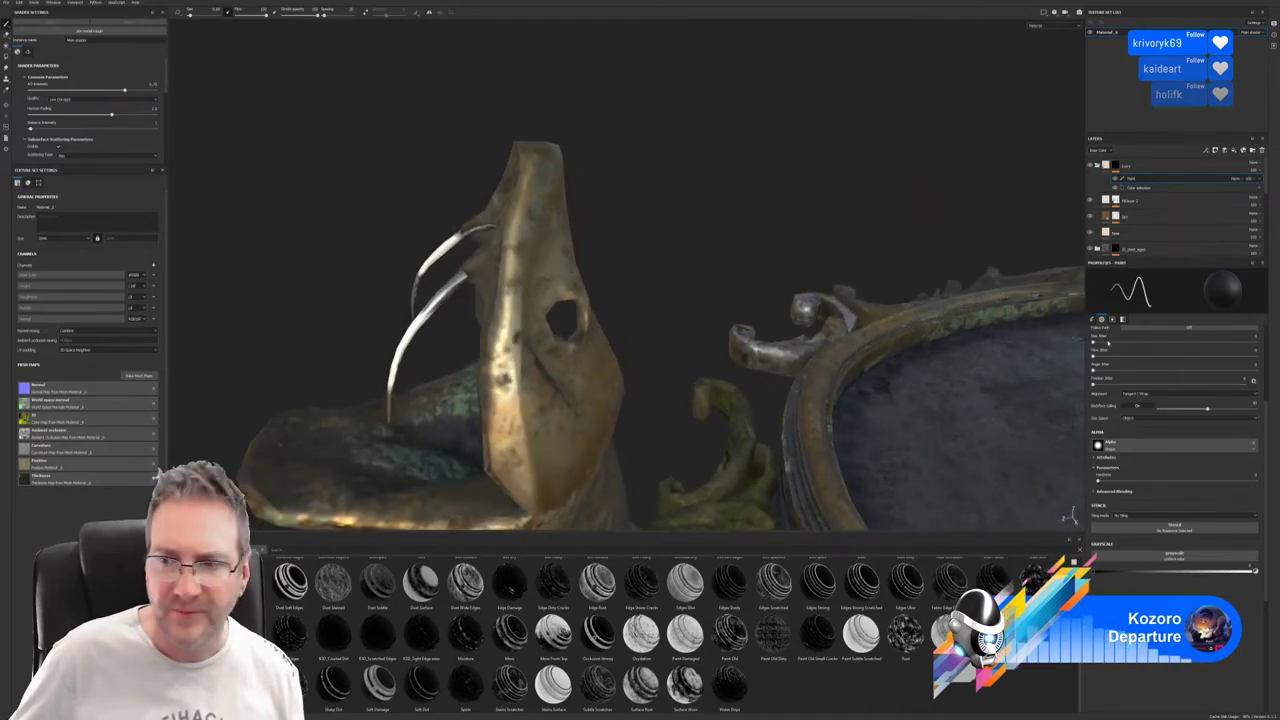
Set the paint's grayscale value to white and try a stroke across the side of the snake's head, undoing it.
{"action": "left_click", "coordinate": [1250, 571]}
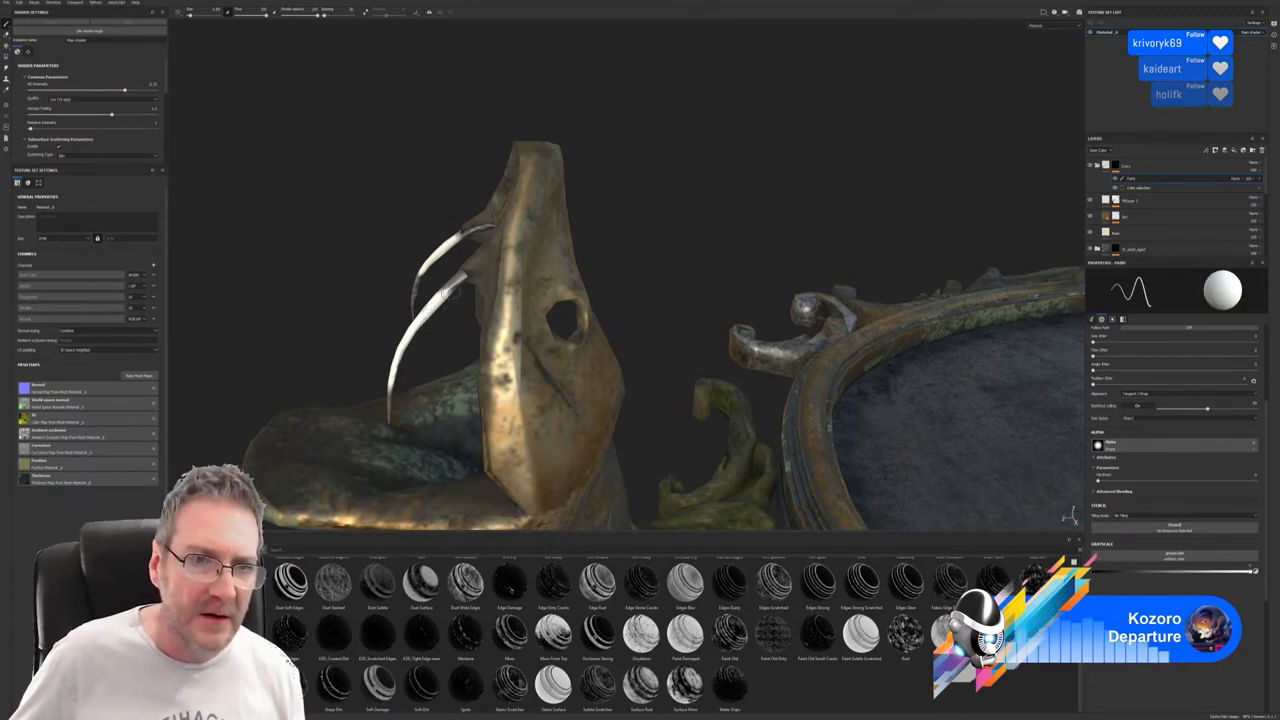
{"action": "left_click_drag", "start_coordinate": [458, 362], "coordinate": [700, 245], "text": "alt"}
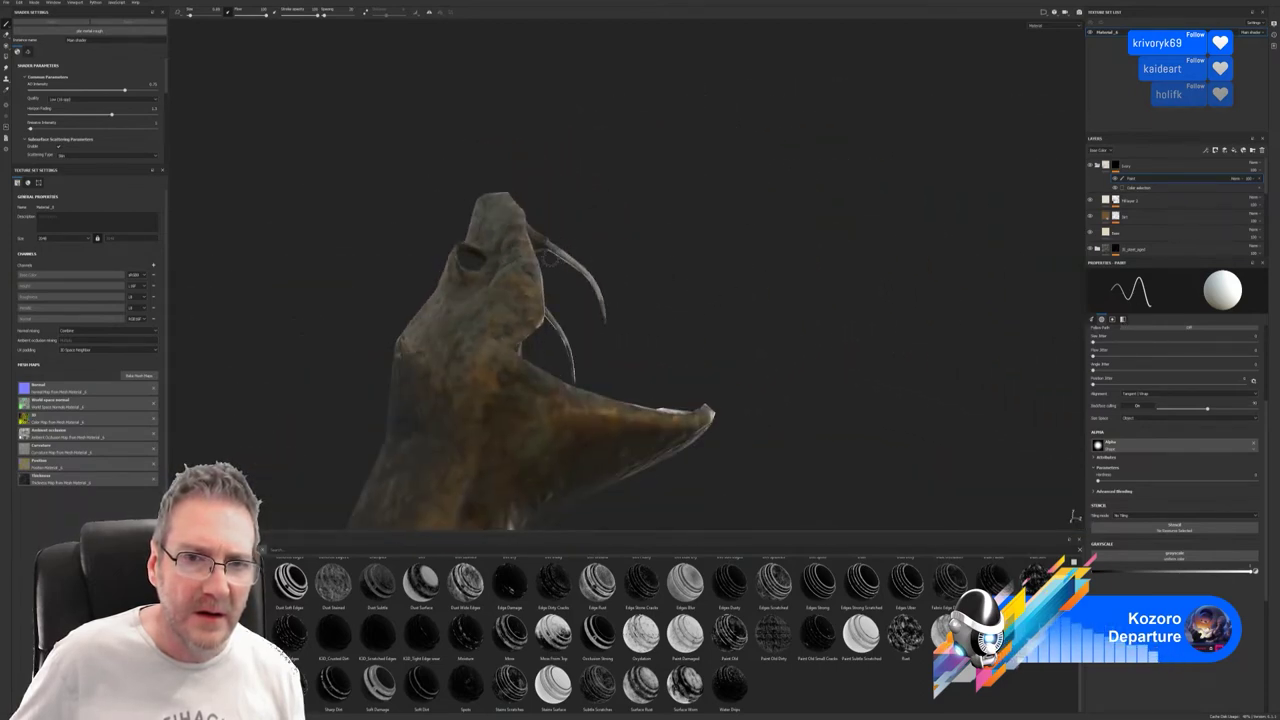
{"action": "left_click_drag", "start_coordinate": [711, 297], "coordinate": [637, 306], "text": "alt"}
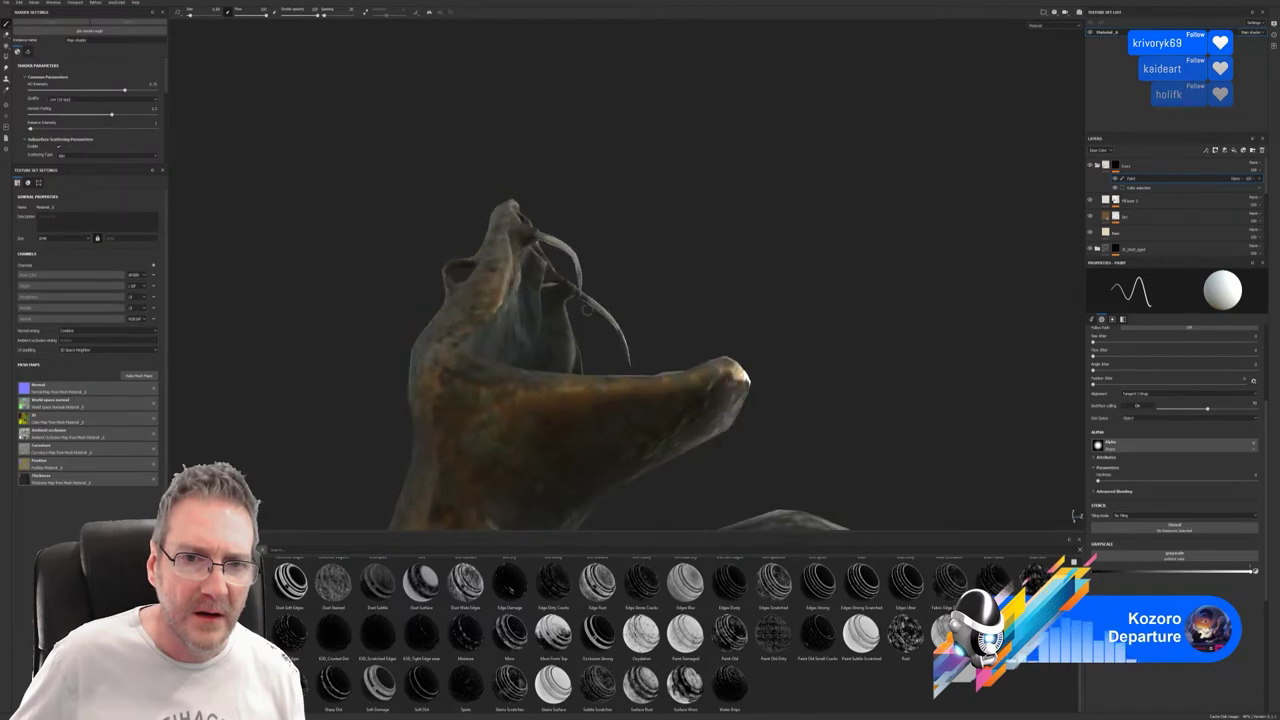
{"action": "left_click_drag", "start_coordinate": [414, 340], "coordinate": [558, 325]}
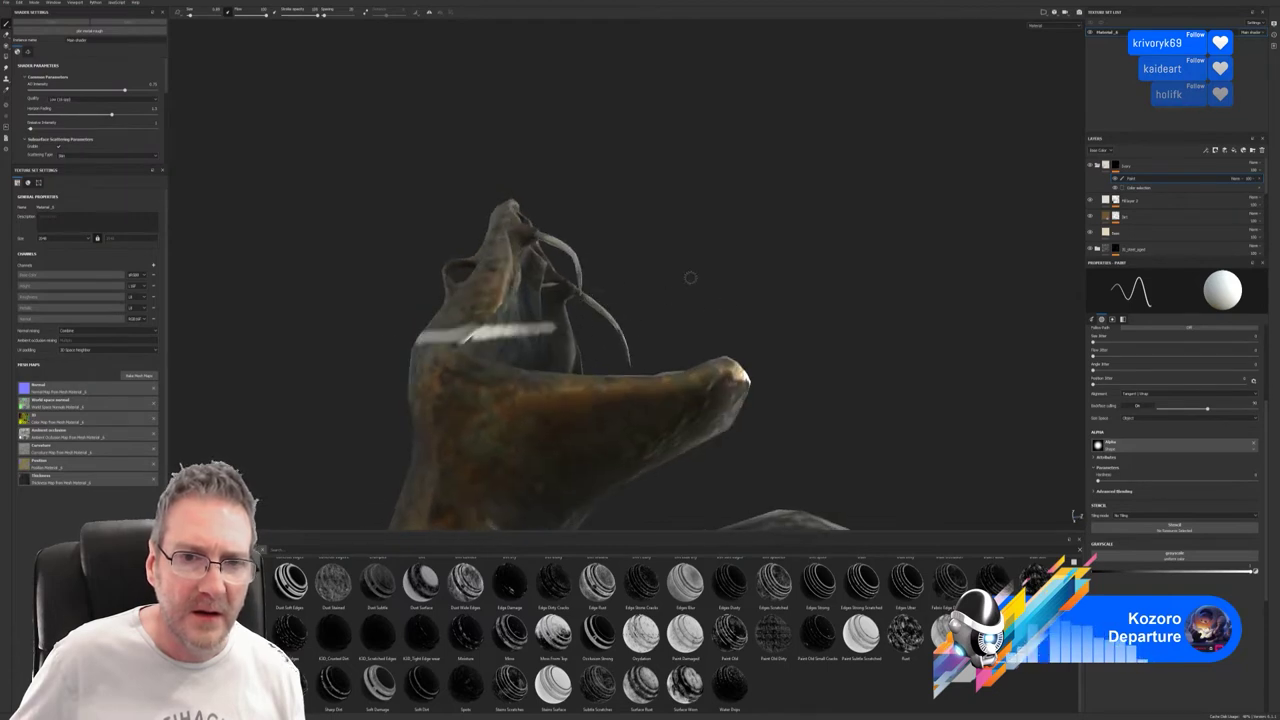
{"action": "key", "text": "ctrl+z"}
Examine the ivory fangs and snake head from both sides, comparing them with the neck, collar and coiled body.
{"action": "mouse_move", "coordinate": [746, 260]}
{"action": "left_mouse_down", "text": "alt"}
{"action": "mouse_move", "coordinate": [182, 264]}
{"action": "mouse_move", "coordinate": [316, 260]}
{"action": "left_mouse_up", "text": "alt"}
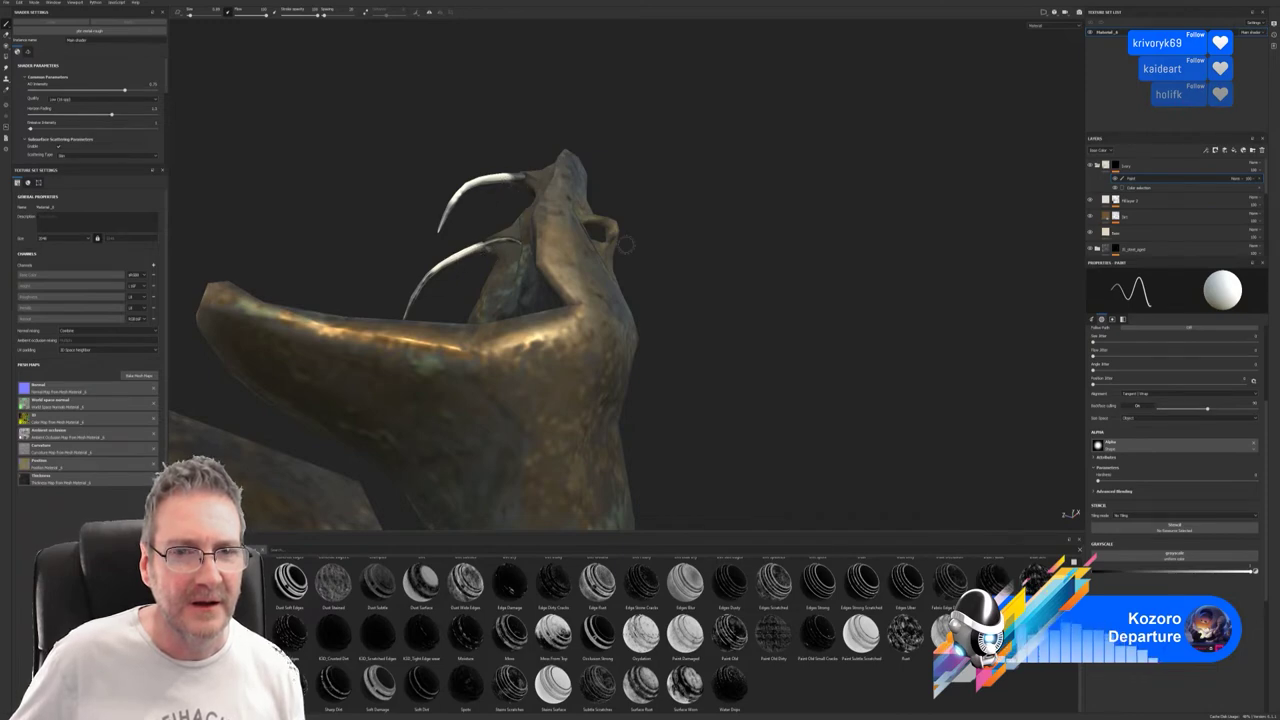
{"action": "left_click_drag", "start_coordinate": [625, 243], "coordinate": [660, 395], "text": "alt"}
{"action": "right_click_drag", "start_coordinate": [660, 395], "coordinate": [749, 167], "text": "alt"}
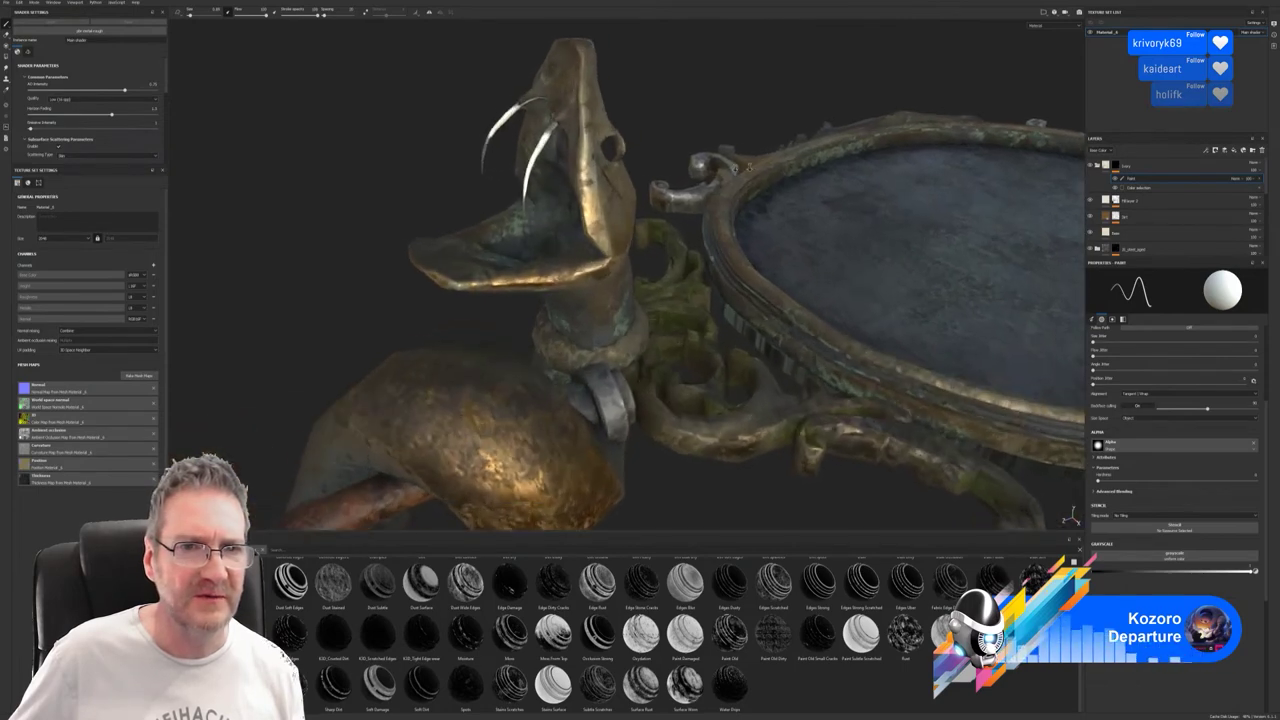
{"action": "left_click_drag", "start_coordinate": [748, 168], "coordinate": [478, 118], "text": "alt"}
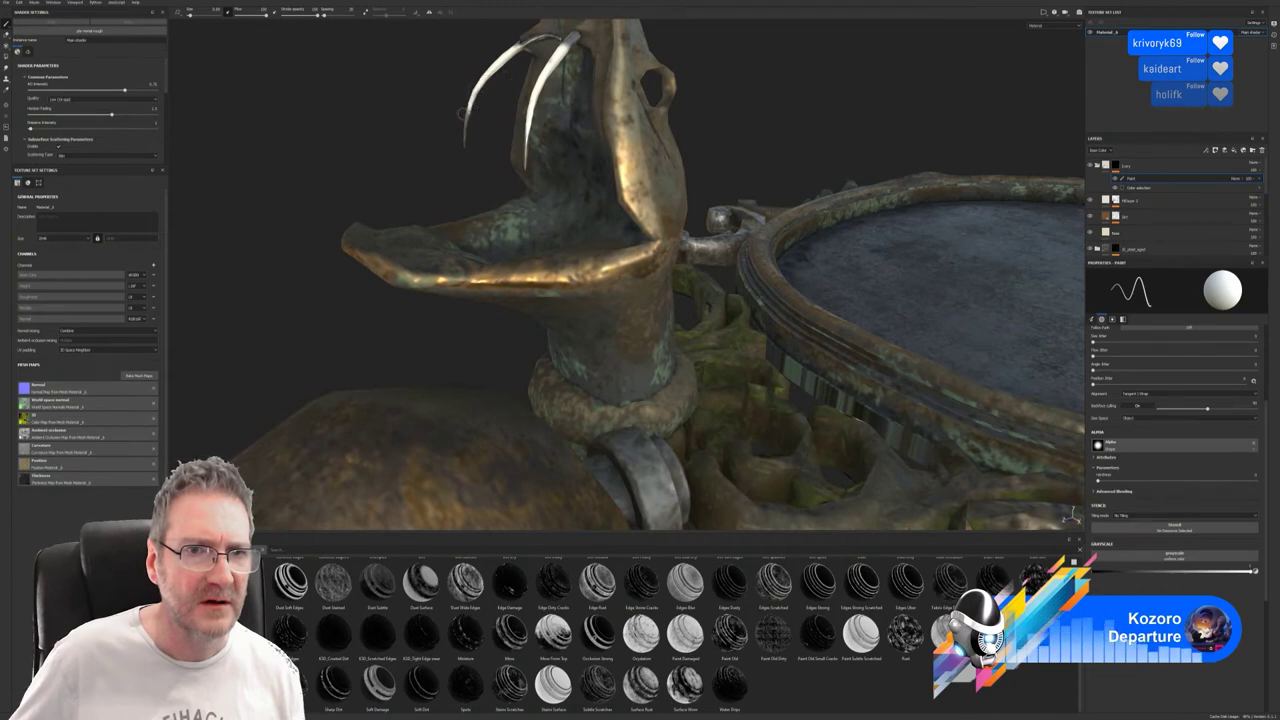
{"action": "mouse_move", "coordinate": [555, 145]}
{"action": "left_mouse_down", "text": "alt"}
{"action": "mouse_move", "coordinate": [911, 194]}
{"action": "mouse_move", "coordinate": [990, 136]}
{"action": "left_mouse_up", "text": "alt"}
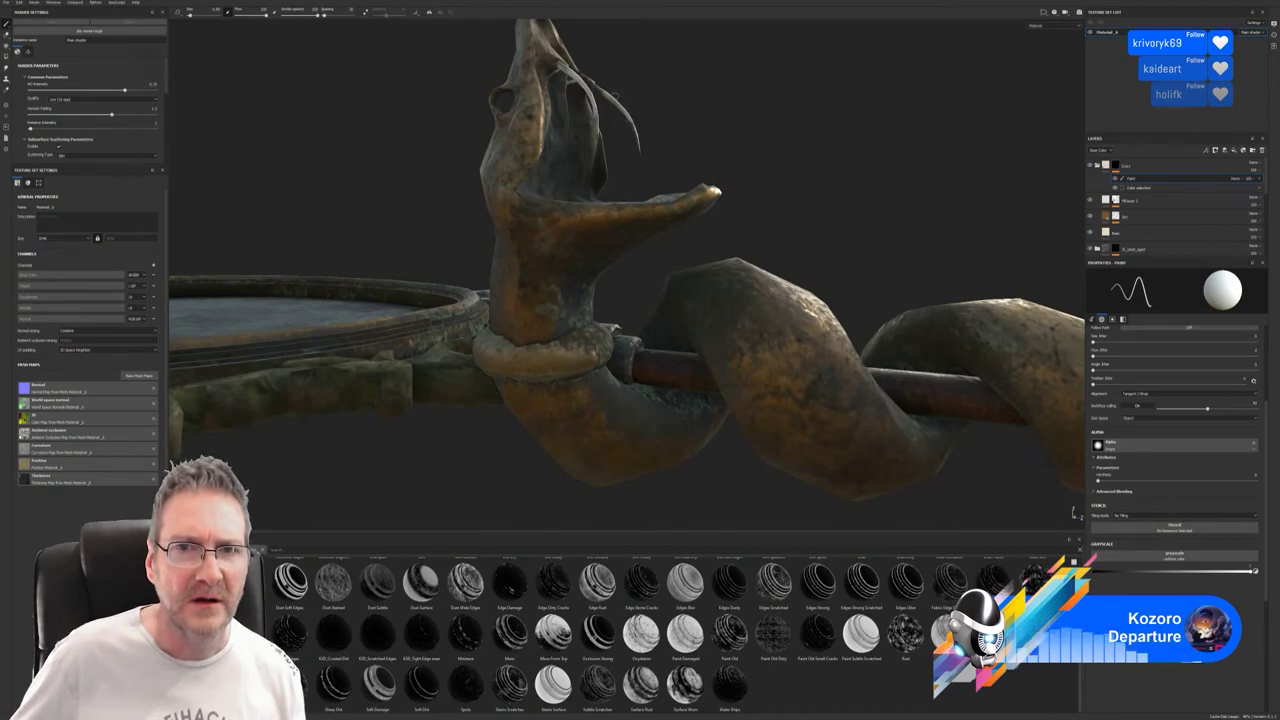
{"action": "left_click_drag", "start_coordinate": [795, 121], "coordinate": [930, 190], "text": "alt"}
{"action": "scroll", "coordinate": [781, 137], "scroll_direction": "up", "scroll_amount": 5}
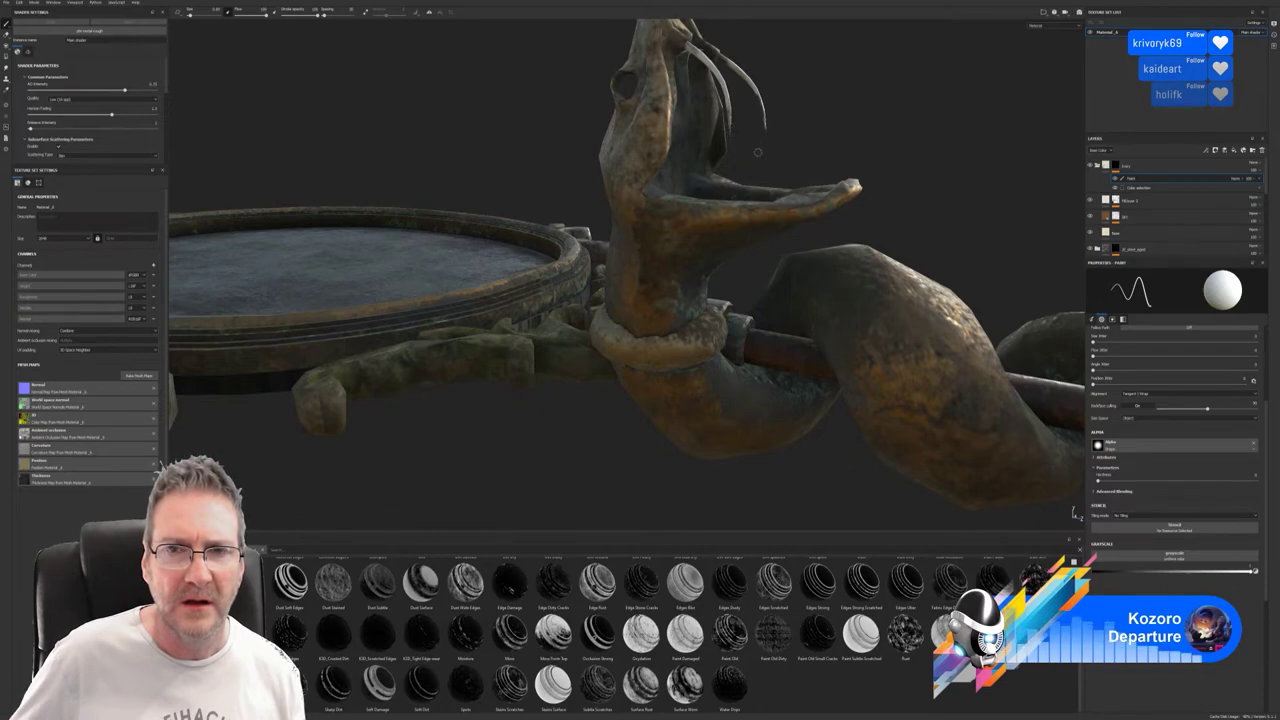
{"action": "right_click_drag", "start_coordinate": [758, 152], "coordinate": [889, 173], "text": "alt"}
{"action": "left_click_drag", "start_coordinate": [889, 173], "coordinate": [760, 116], "text": "alt"}
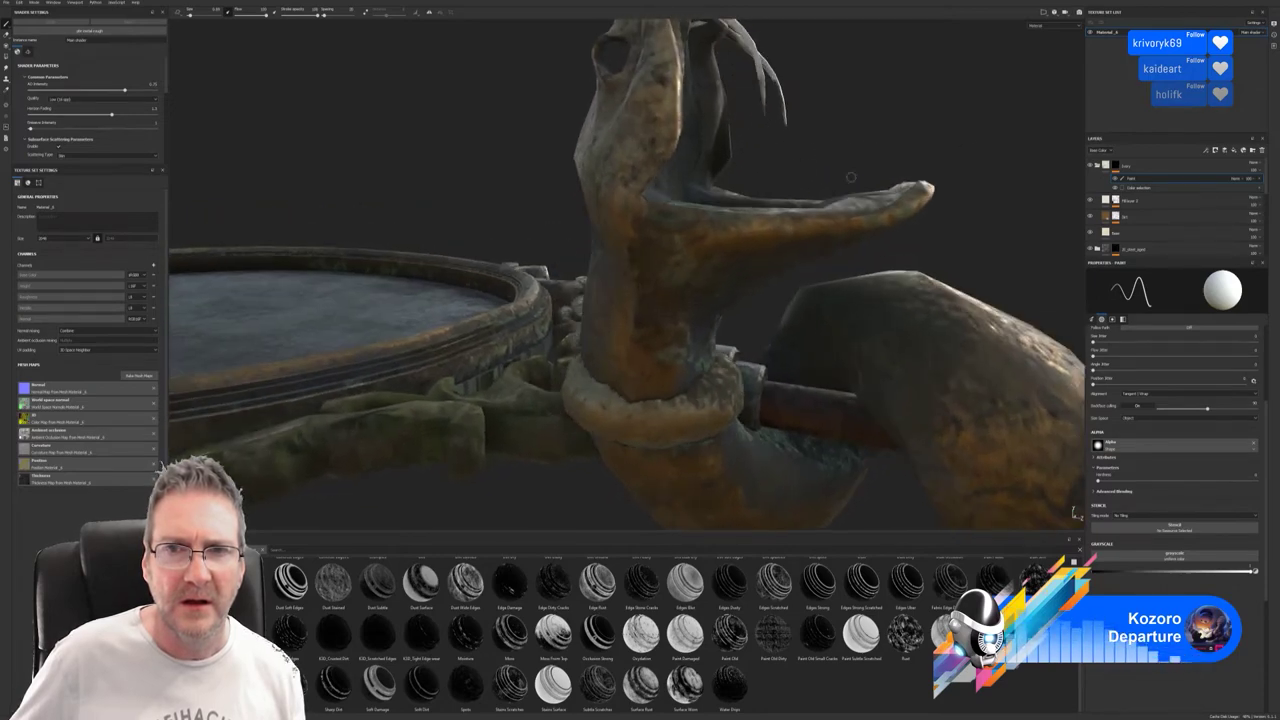
{"action": "left_click_drag", "start_coordinate": [851, 177], "coordinate": [398, 123], "text": "alt"}
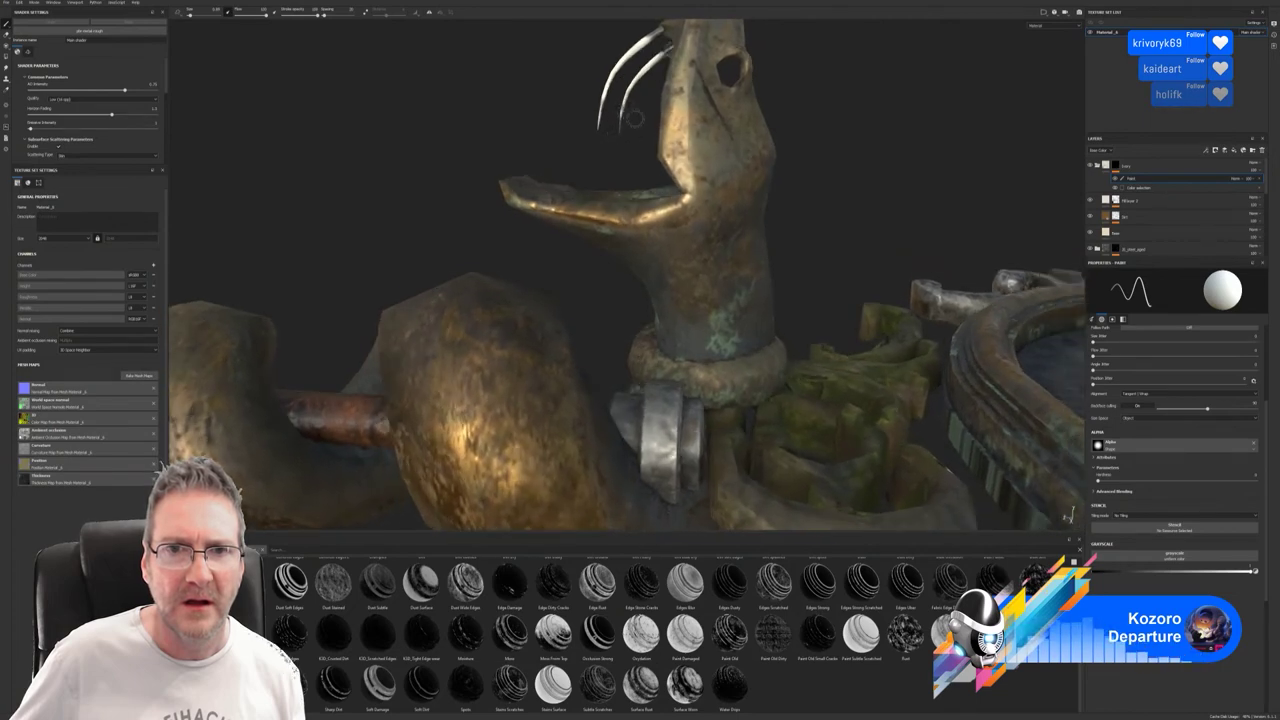
Inspect the fangs' ivory coverage from a full view of the mirror down to a close-up of the tips.
{"action": "left_click_drag", "start_coordinate": [597, 135], "coordinate": [811, 114], "text": "alt"}
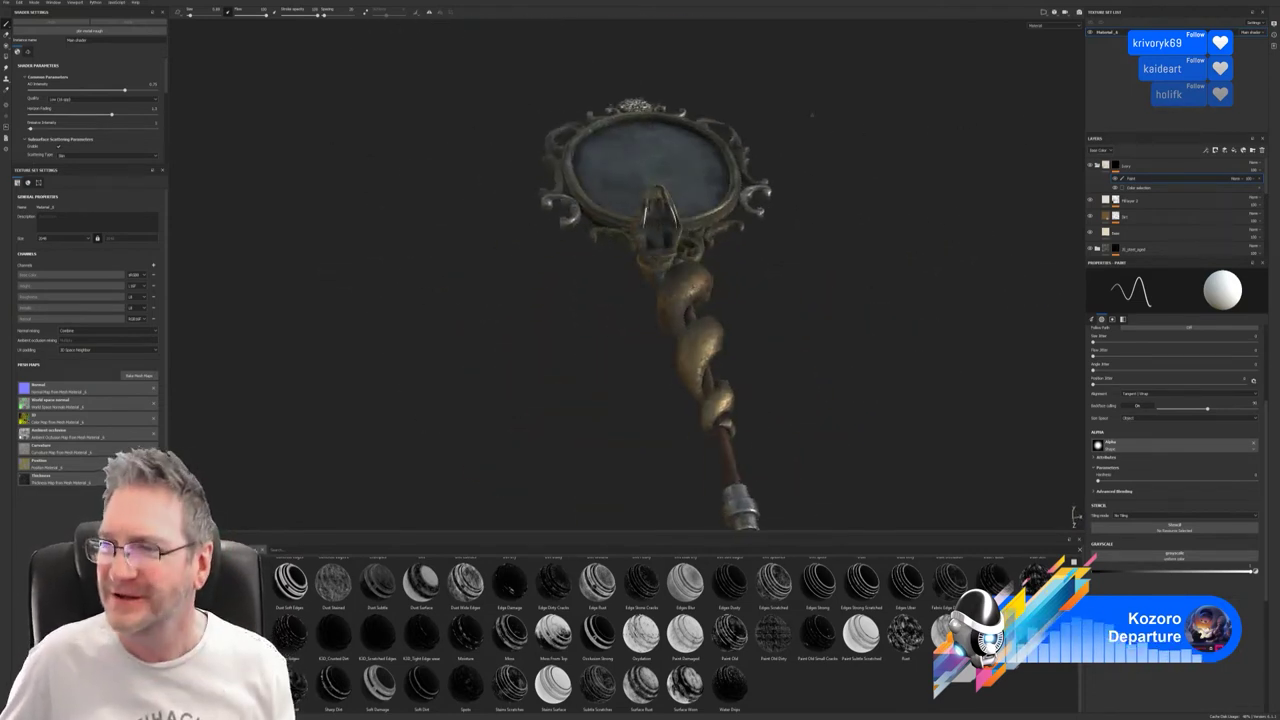
{"action": "left_click_drag", "start_coordinate": [895, 99], "coordinate": [739, 232], "text": "alt"}
{"action": "right_click_drag", "start_coordinate": [739, 232], "coordinate": [1000, 197], "text": "alt"}
{"action": "right_click_drag", "start_coordinate": [830, 203], "coordinate": [1040, 180], "text": "alt"}
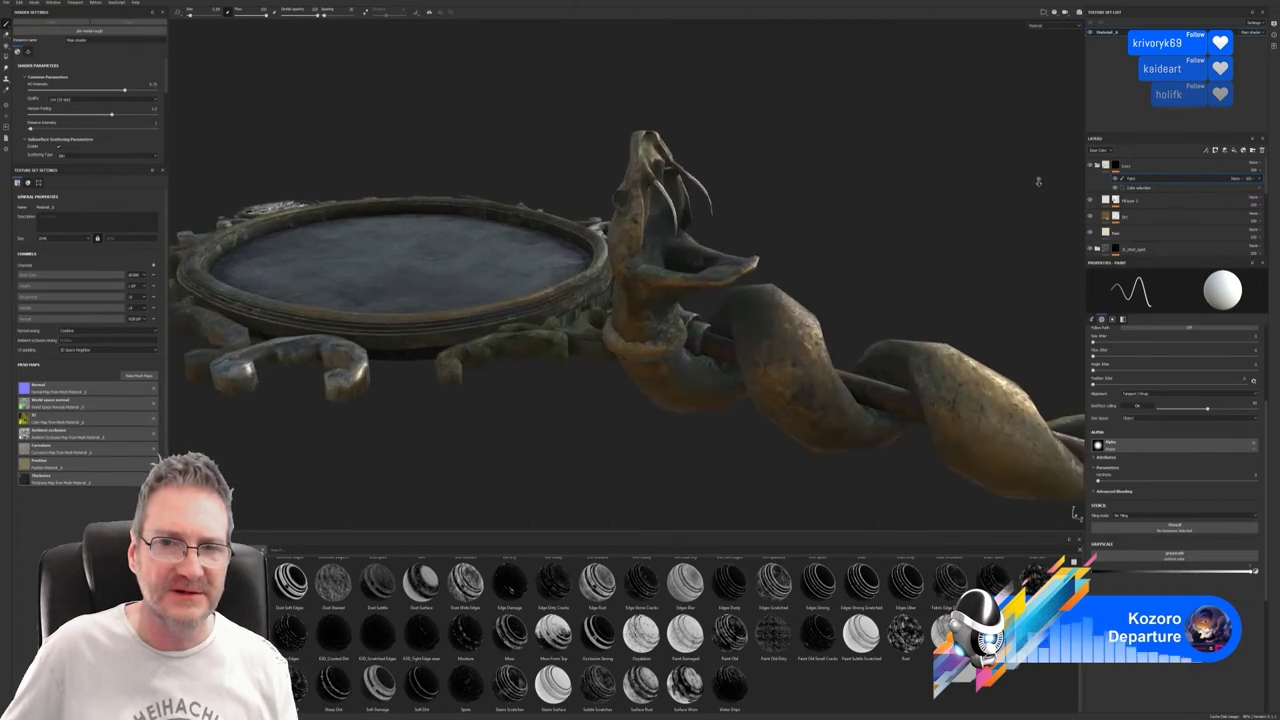
{"action": "right_click_drag", "start_coordinate": [780, 212], "coordinate": [1015, 203], "text": "alt"}
{"action": "left_click_drag", "start_coordinate": [811, 213], "coordinate": [762, 225], "text": "alt"}
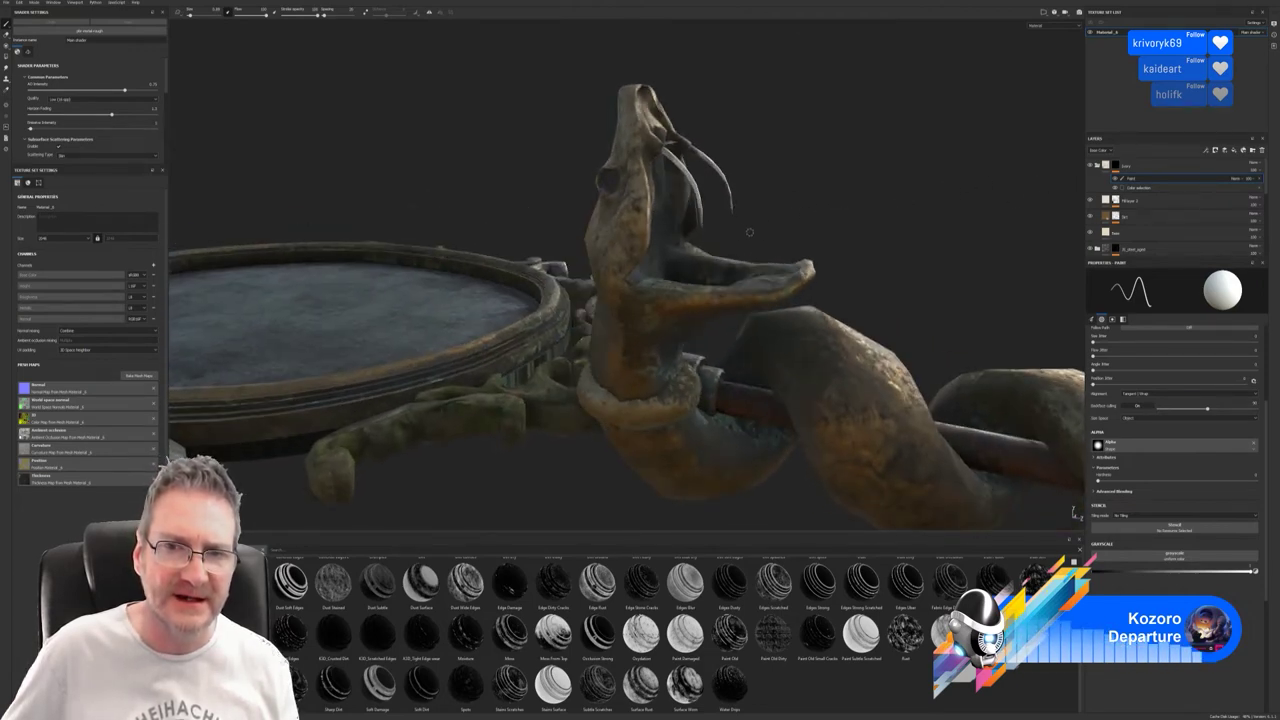
{"action": "left_click_drag", "start_coordinate": [749, 232], "coordinate": [766, 207], "text": "alt"}
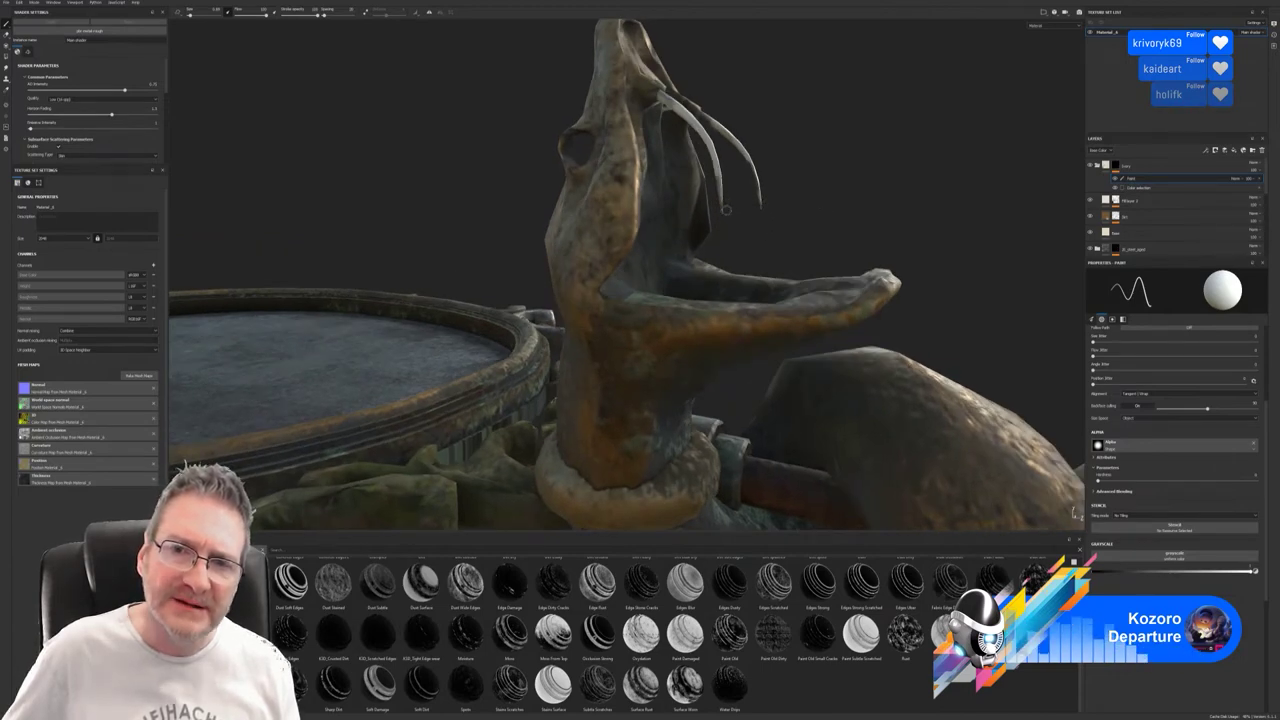
{"action": "left_click_drag", "start_coordinate": [828, 232], "coordinate": [608, 202], "text": "alt"}
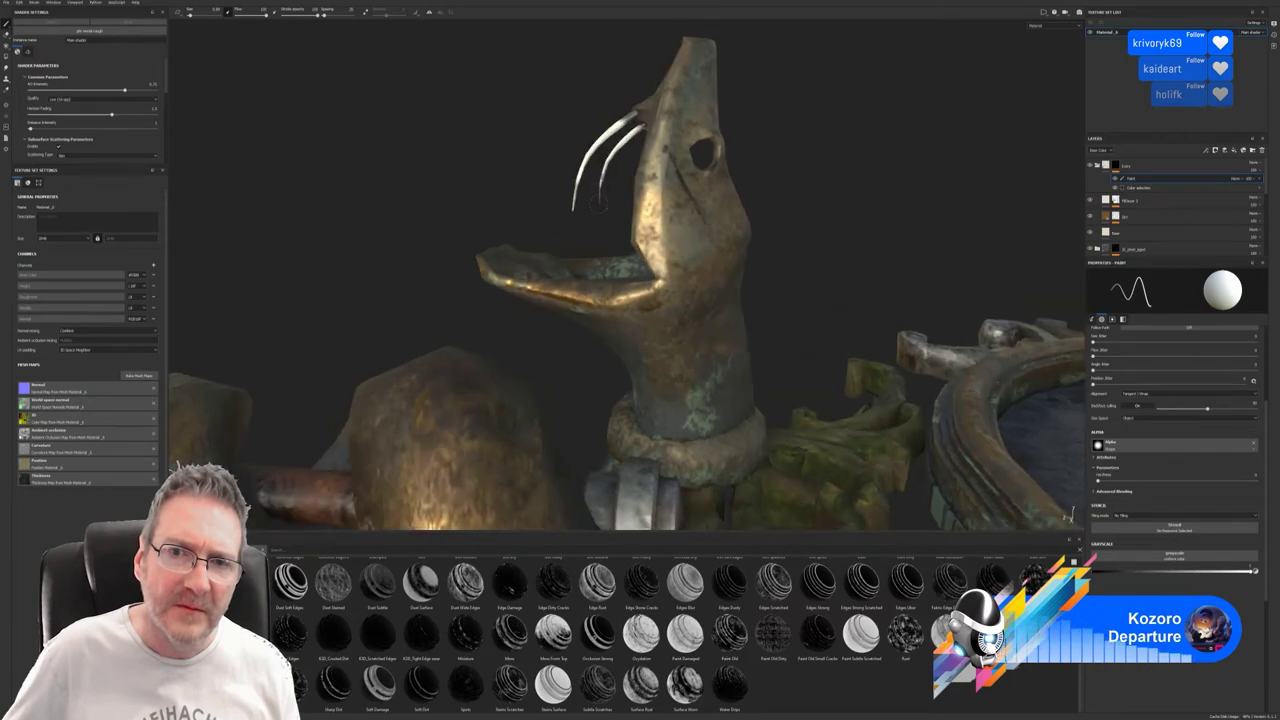
{"action": "right_click_drag", "start_coordinate": [589, 215], "coordinate": [808, 194], "text": "alt"}
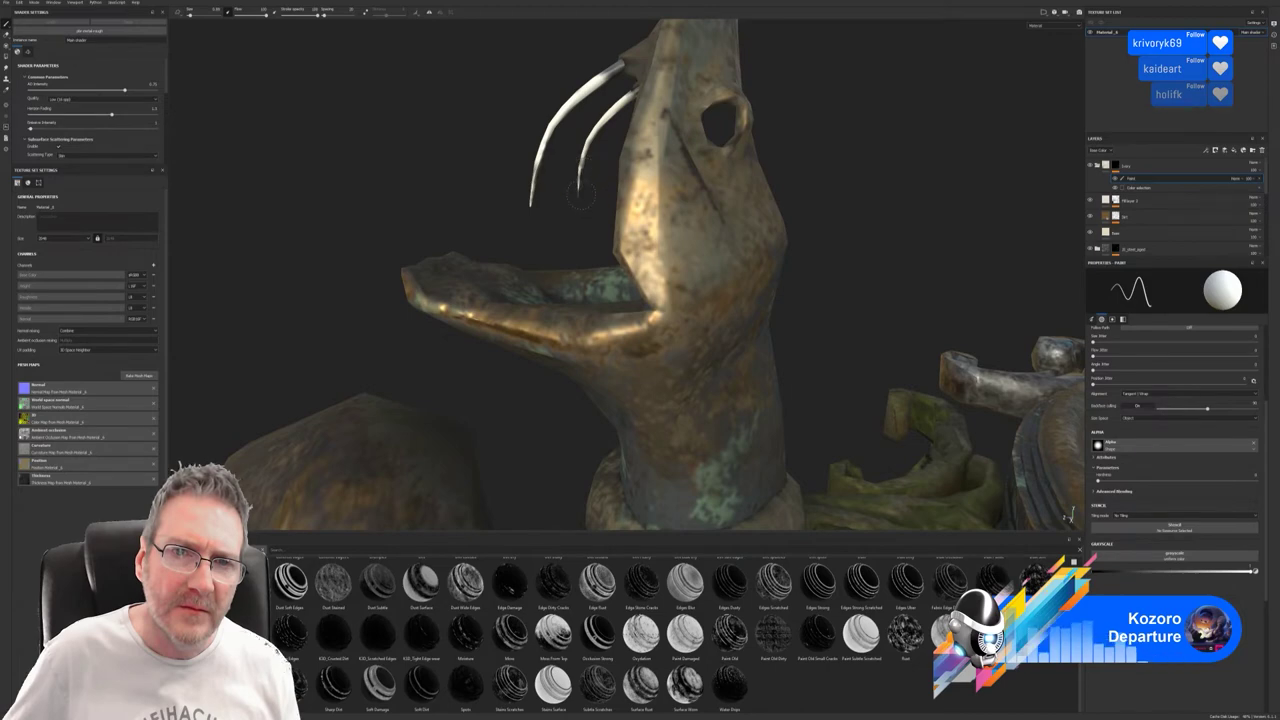
{"action": "left_click_drag", "start_coordinate": [571, 213], "coordinate": [640, 200], "text": "alt"}
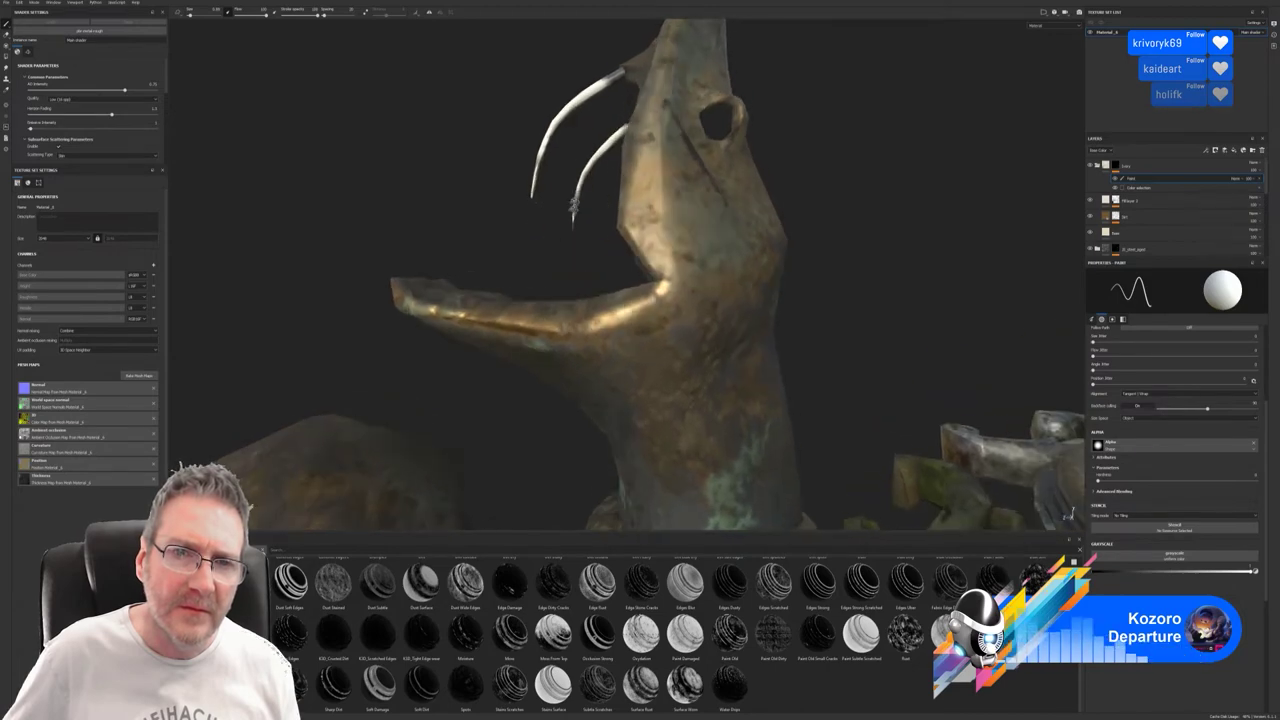
{"action": "right_click_drag", "start_coordinate": [680, 205], "coordinate": [1110, 210], "text": "alt"}
{"action": "left_click_drag", "start_coordinate": [495, 285], "coordinate": [450, 257], "text": "alt"}
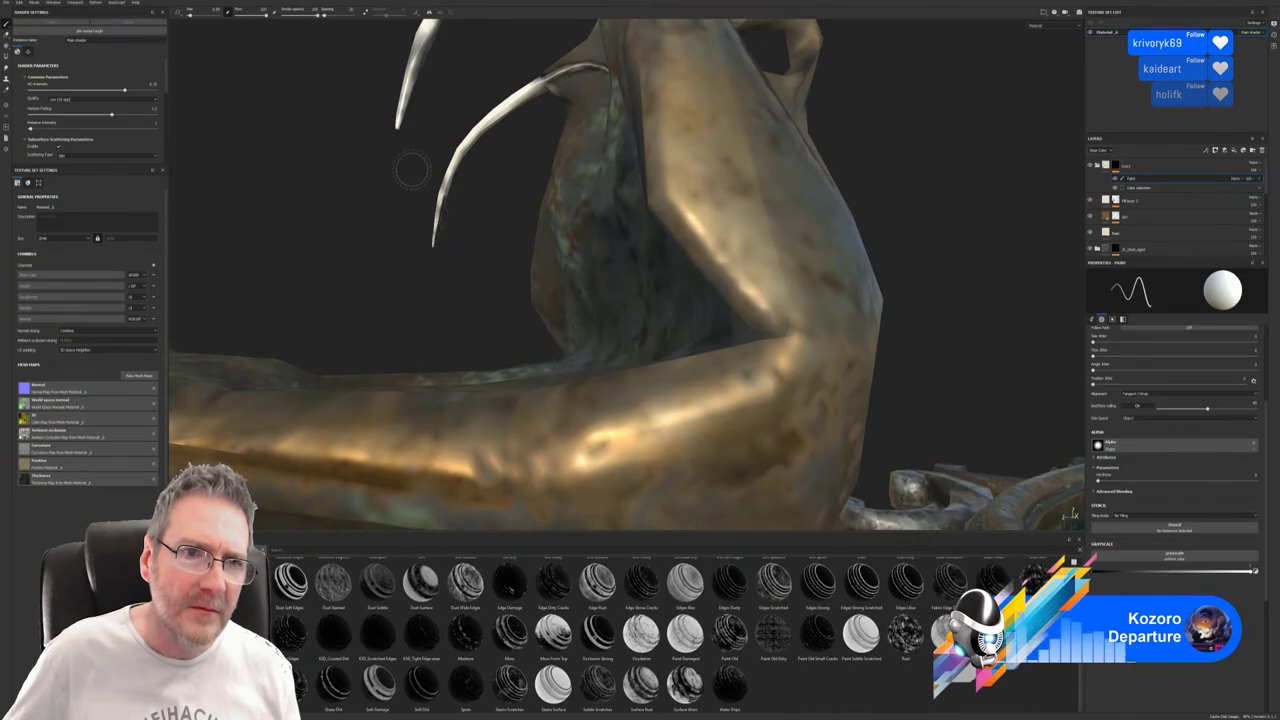
{"action": "scroll", "coordinate": [500, 274], "scroll_direction": "down", "scroll_amount": 5}
{"action": "mouse_move", "coordinate": [360, 166]}
{"action": "left_mouse_down", "text": "alt"}
{"action": "mouse_move", "coordinate": [688, 257]}
{"action": "mouse_move", "coordinate": [898, 268]}
{"action": "mouse_move", "coordinate": [789, 246]}
{"action": "mouse_move", "coordinate": [580, 302]}
{"action": "mouse_move", "coordinate": [329, 300]}
{"action": "mouse_move", "coordinate": [286, 229]}
{"action": "mouse_move", "coordinate": [514, 251]}
{"action": "mouse_move", "coordinate": [957, 243]}
{"action": "mouse_move", "coordinate": [943, 210]}
{"action": "left_mouse_up", "text": "alt"}
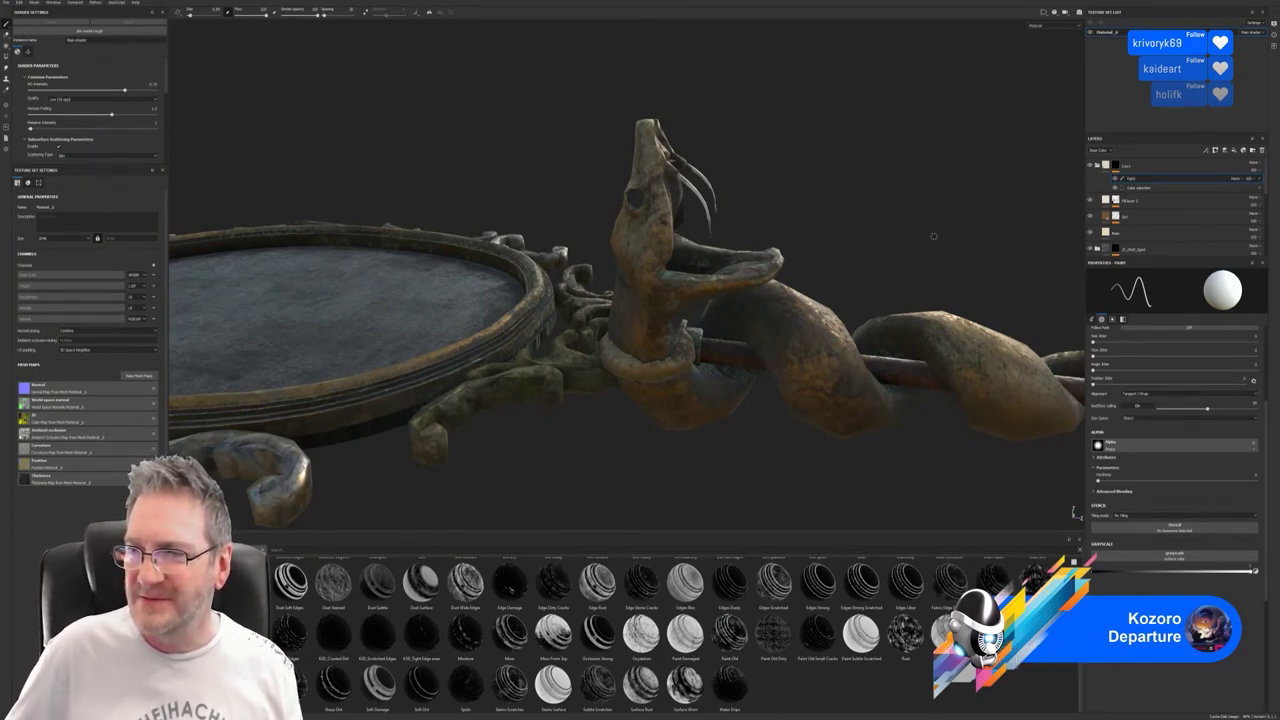
Review the whole mirror's materials from the side and front, ending on the fangs and open jaw.
{"action": "right_click_drag", "start_coordinate": [977, 244], "coordinate": [651, 374], "text": "alt"}
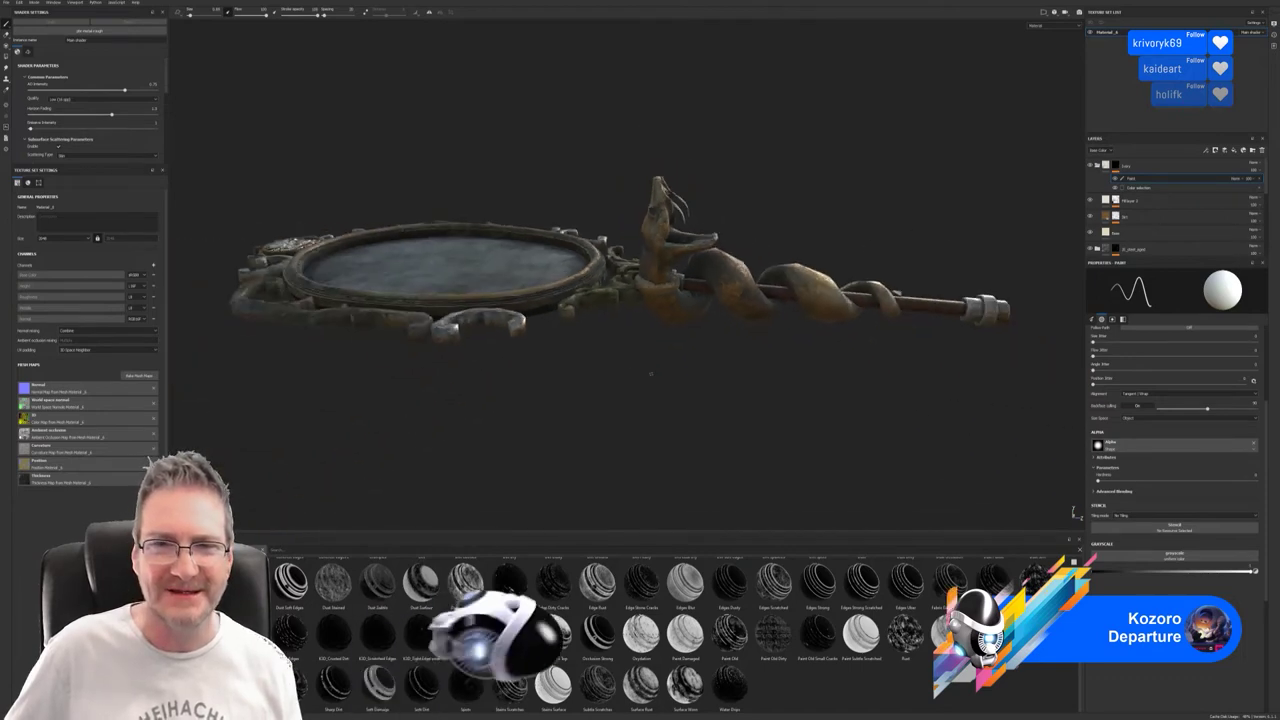
{"action": "left_click_drag", "start_coordinate": [651, 374], "coordinate": [551, 311], "text": "alt"}
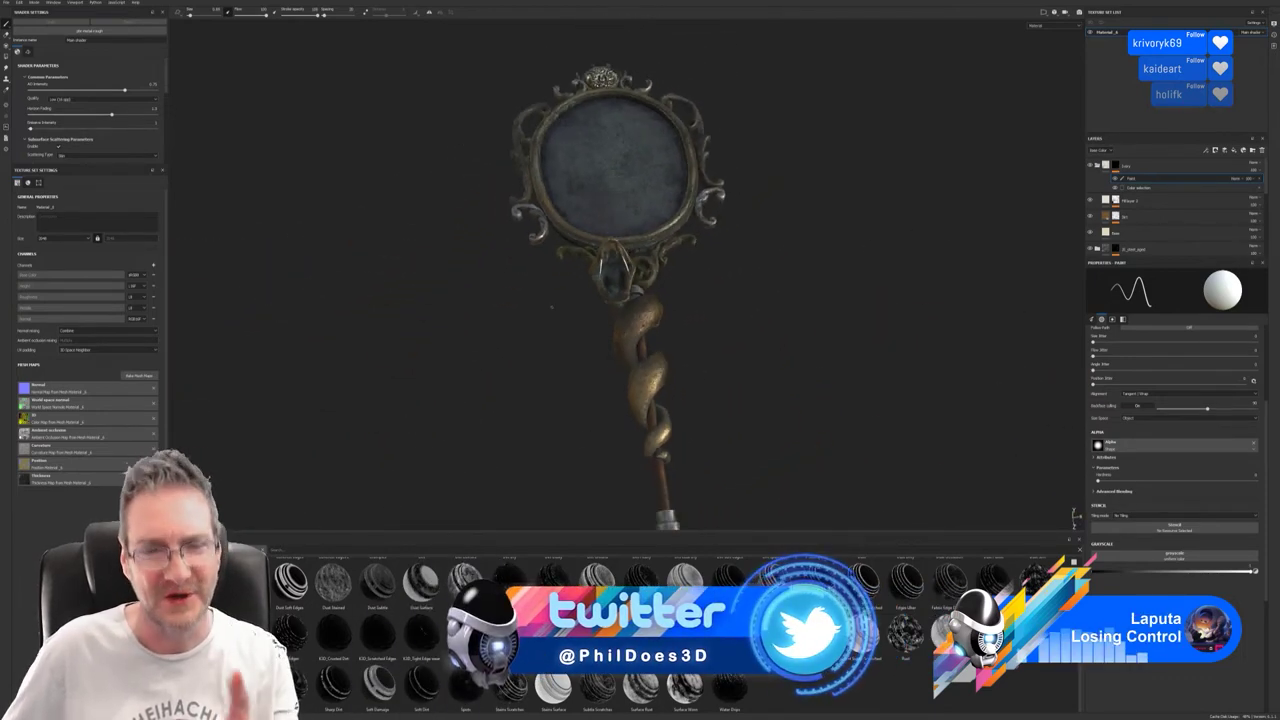
{"action": "left_click_drag", "start_coordinate": [794, 257], "coordinate": [834, 270], "text": "alt"}
{"action": "right_click_drag", "start_coordinate": [834, 270], "coordinate": [345, 370], "text": "alt"}
{"action": "left_click_drag", "start_coordinate": [345, 370], "coordinate": [316, 288], "text": "alt"}
{"action": "right_click_drag", "start_coordinate": [491, 277], "coordinate": [874, 263], "text": "alt"}
{"action": "left_click_drag", "start_coordinate": [706, 262], "coordinate": [706, 273], "text": "alt"}
{"action": "right_click_drag", "start_coordinate": [706, 272], "coordinate": [928, 272], "text": "alt"}
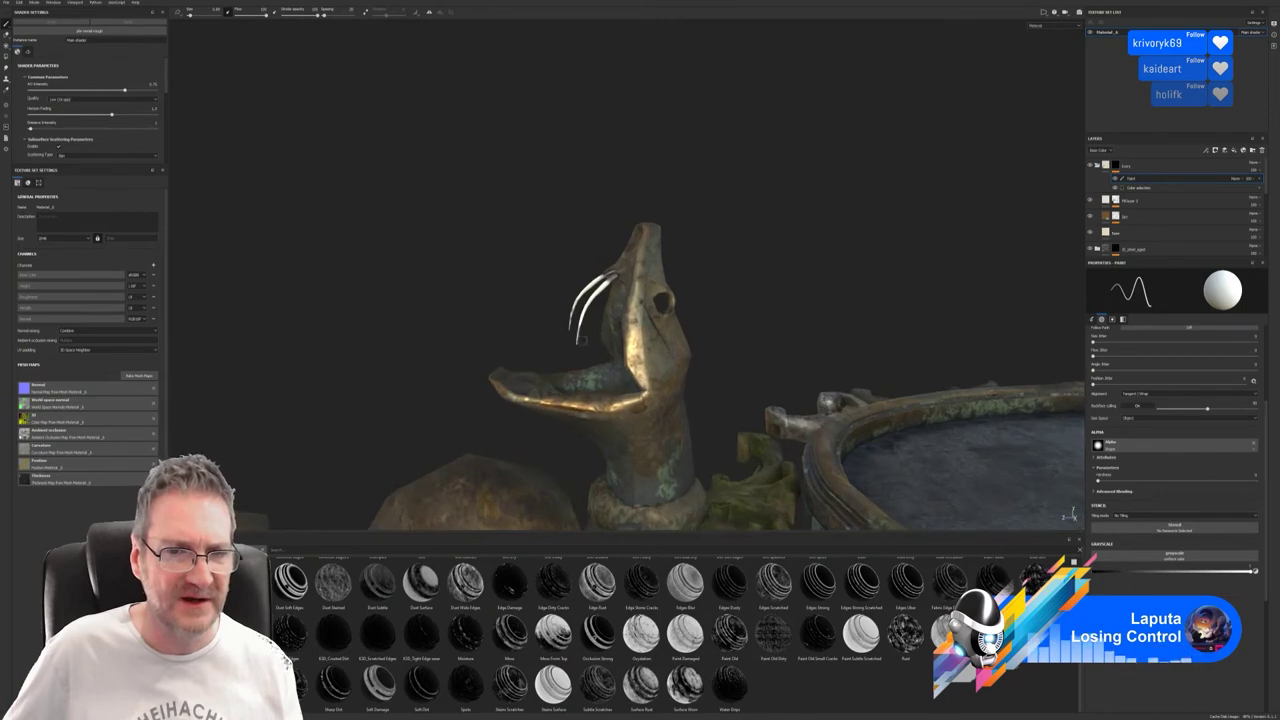
{"action": "right_click_drag", "start_coordinate": [668, 334], "coordinate": [775, 336], "text": "alt"}
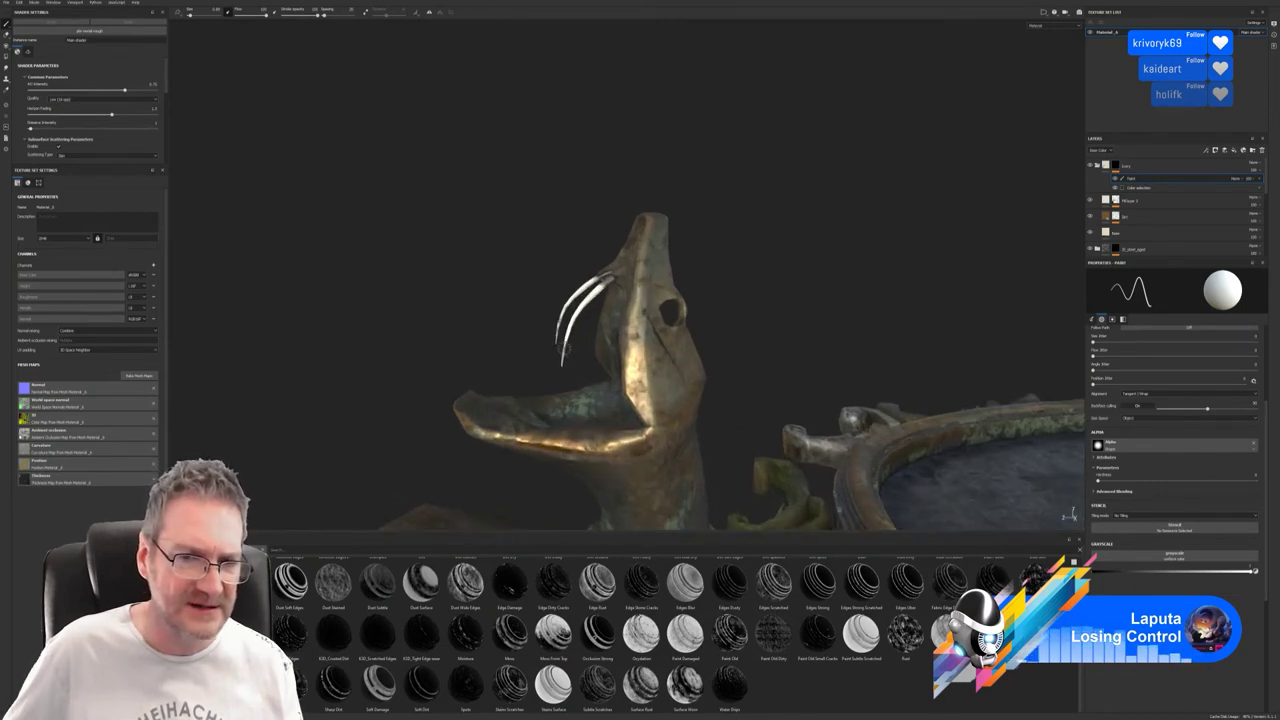
Inspect the ivory fangs and open jaw, then compare them with the materials of the whole mirror and coiled handle from the front and side.
{"action": "left_click_drag", "start_coordinate": [507, 363], "coordinate": [640, 380], "text": "alt"}
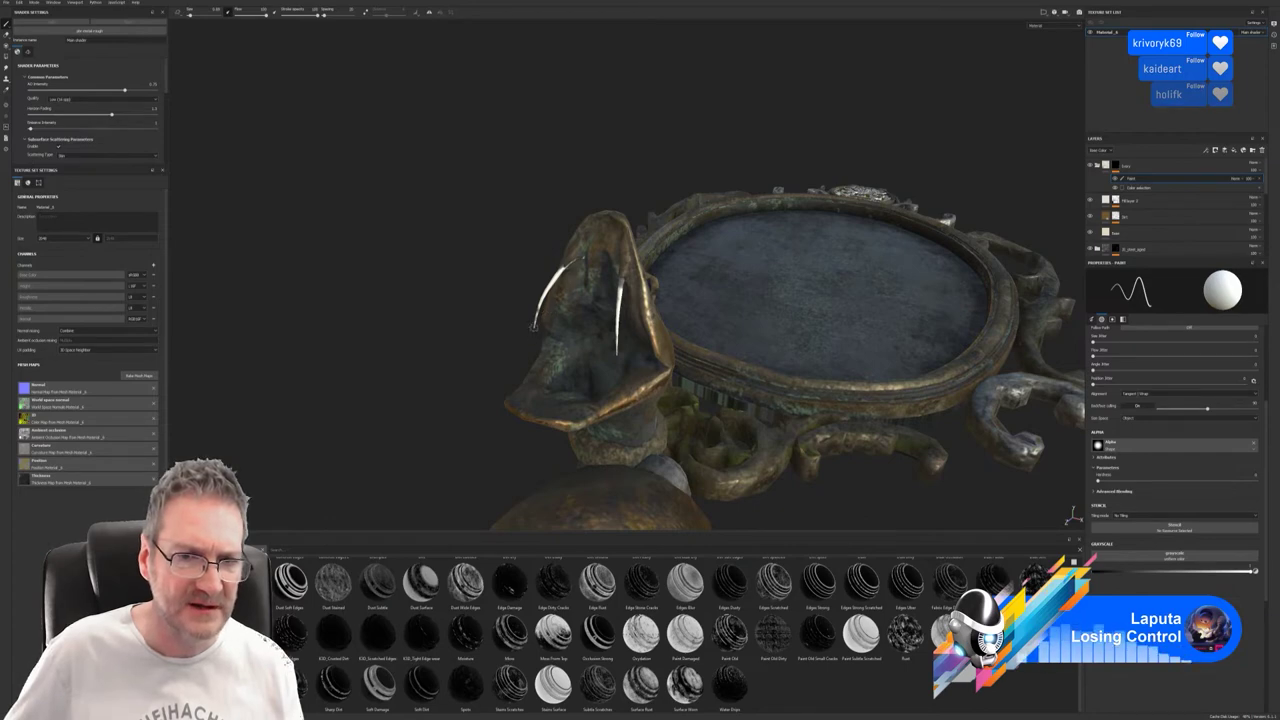
{"action": "left_click_drag", "start_coordinate": [509, 354], "coordinate": [640, 500], "text": "alt"}
{"action": "scroll", "coordinate": [700, 340], "scroll_direction": "down", "scroll_amount": 3}
{"action": "middle_click_drag", "start_coordinate": [700, 340], "coordinate": [654, 244], "text": "alt"}
{"action": "left_click_drag", "start_coordinate": [794, 323], "coordinate": [734, 306], "text": "alt"}
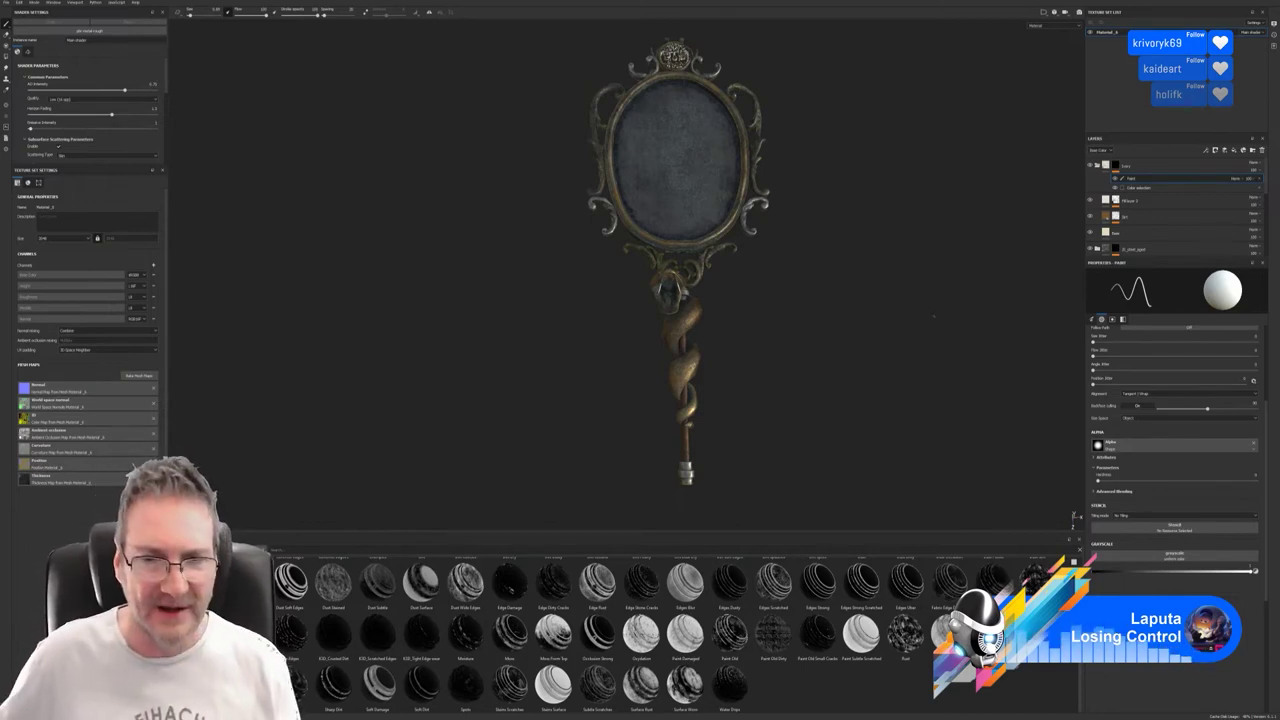
{"action": "right_click_drag", "start_coordinate": [713, 337], "coordinate": [743, 394], "text": "alt"}
{"action": "left_click_drag", "start_coordinate": [743, 394], "coordinate": [790, 349], "text": "alt"}
{"action": "left_click_drag", "start_coordinate": [698, 388], "coordinate": [763, 339], "text": "alt"}
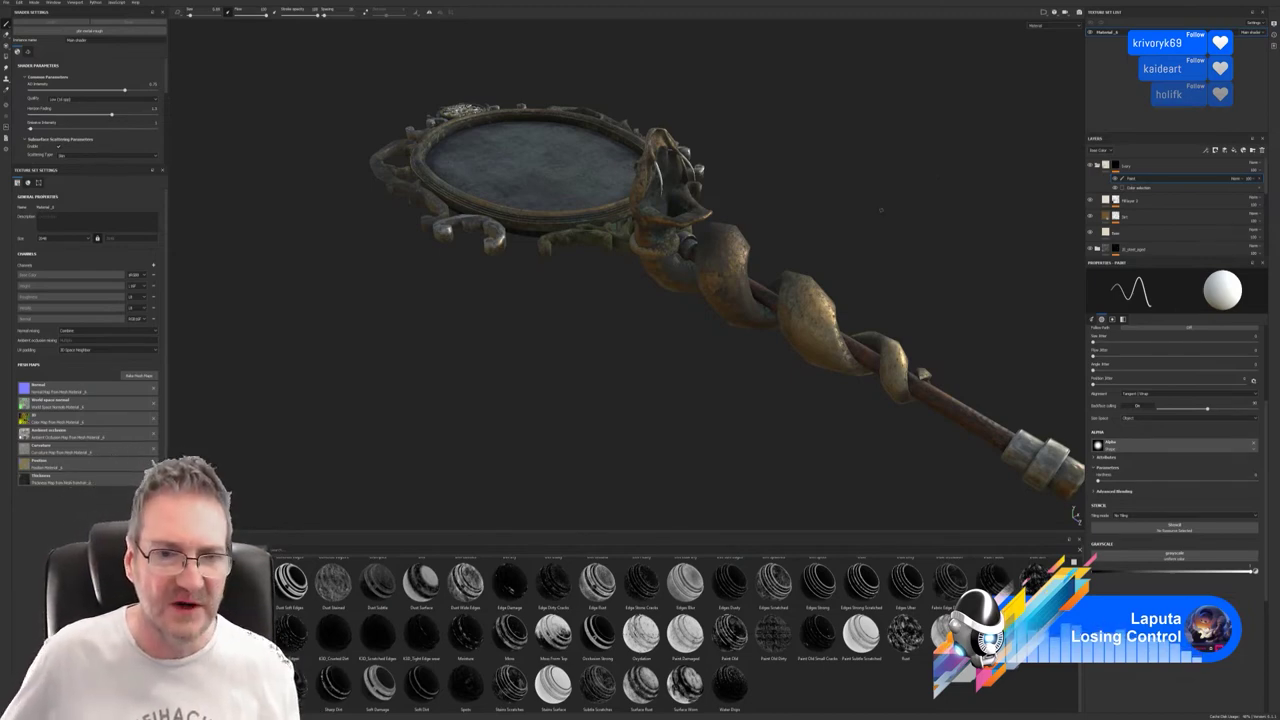
{"action": "left_click_drag", "start_coordinate": [653, 378], "coordinate": [723, 242], "text": "alt"}
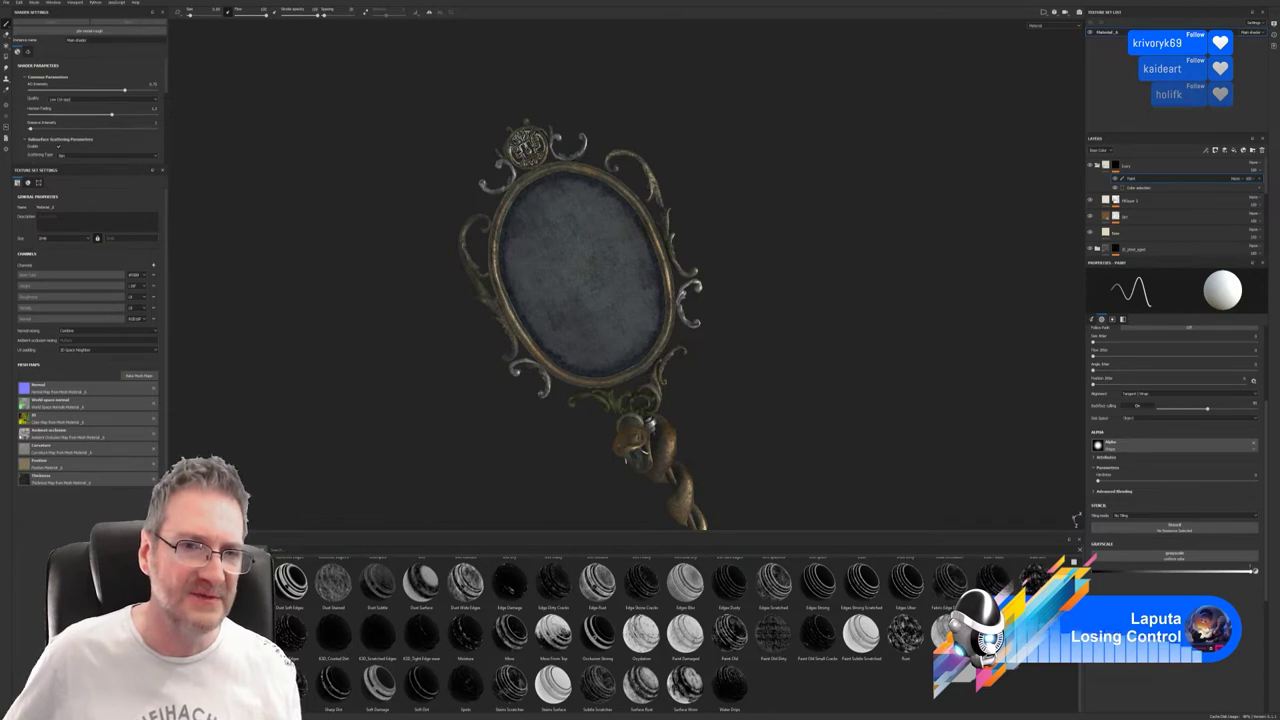
{"action": "left_click_drag", "start_coordinate": [942, 351], "coordinate": [665, 275], "text": "alt"}
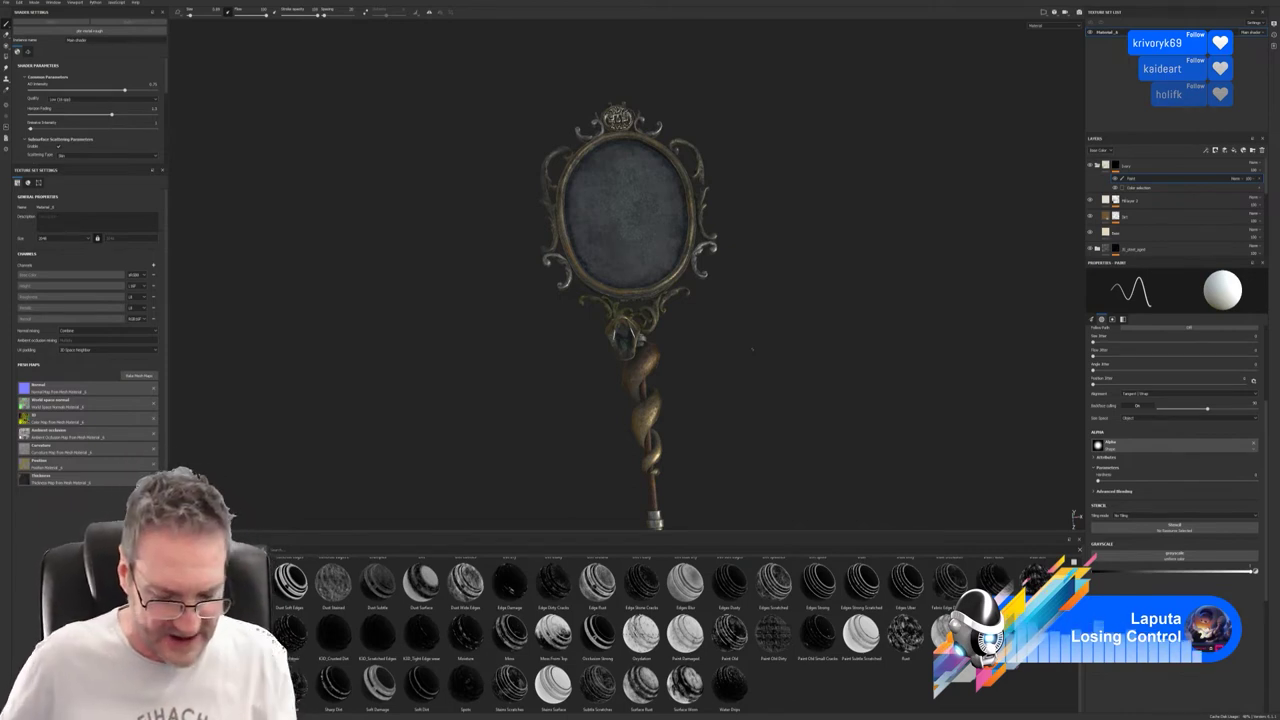
{"action": "left_click_drag", "start_coordinate": [726, 362], "coordinate": [711, 406], "text": "alt"}
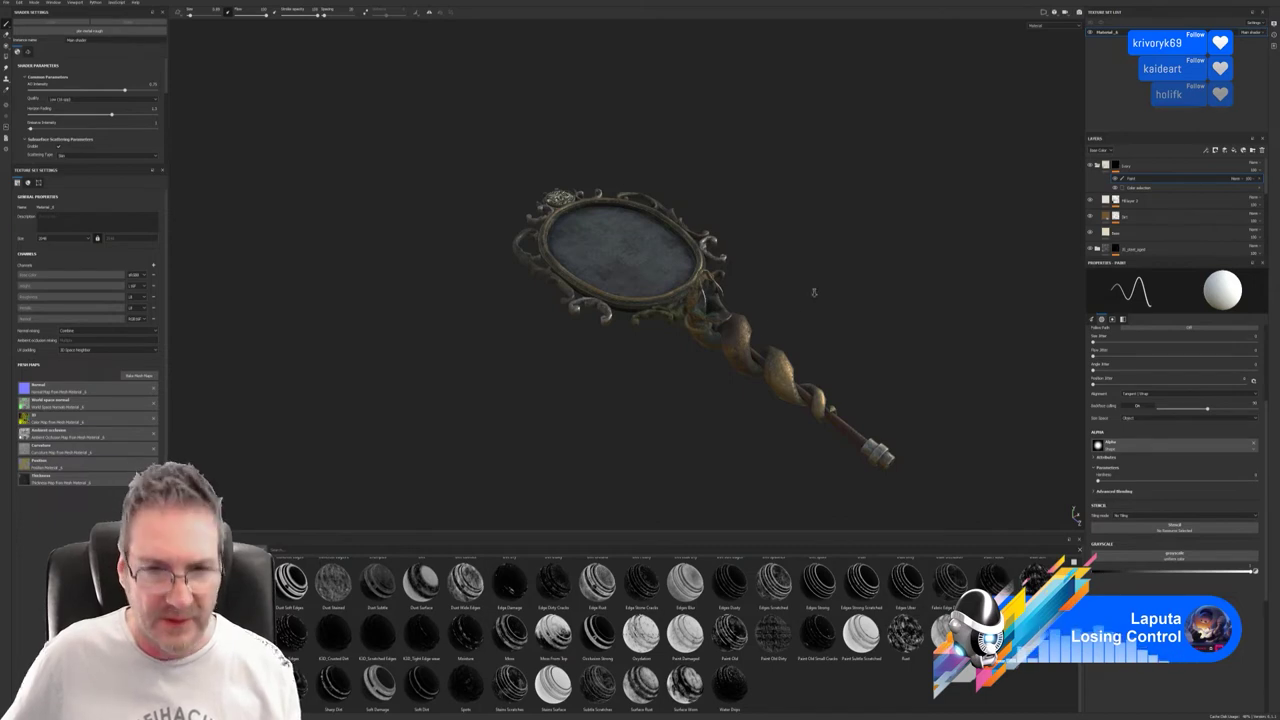
{"action": "left_click_drag", "start_coordinate": [813, 292], "coordinate": [588, 403], "text": "alt"}
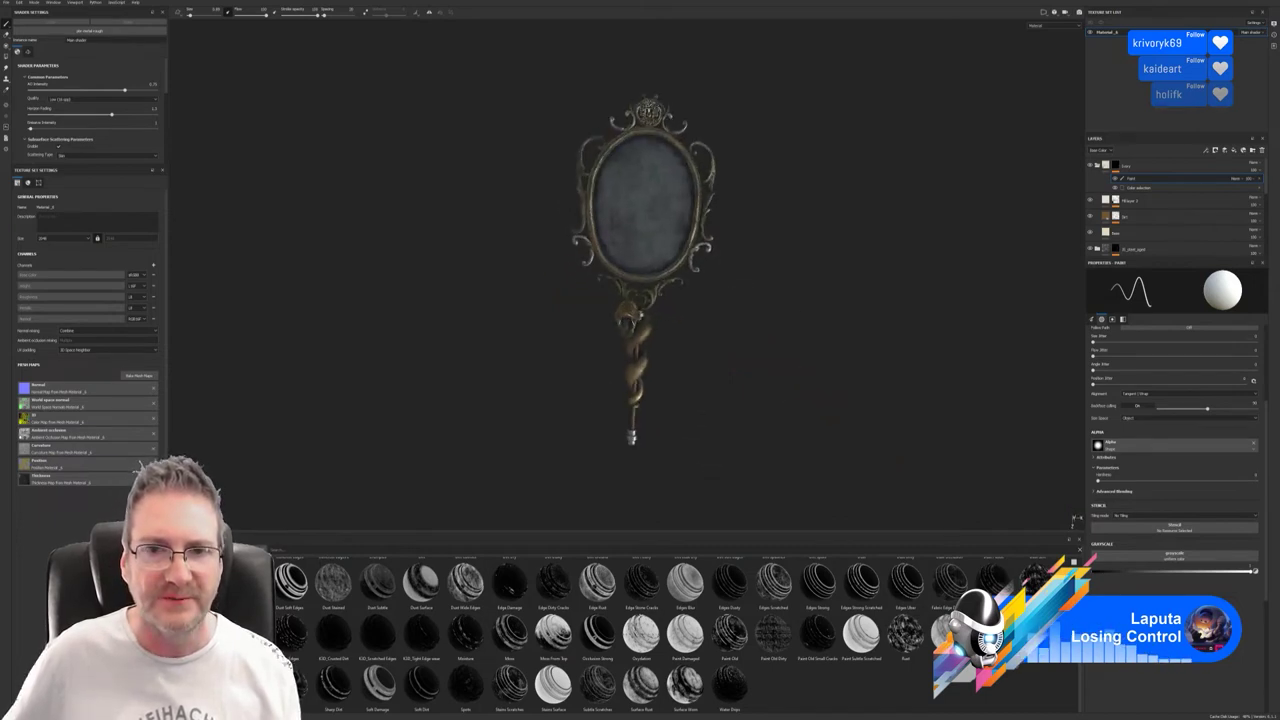
Centre the whole mirror in an upright front view and save the project.
{"action": "middle_click_drag", "start_coordinate": [633, 263], "coordinate": [629, 303], "text": "alt"}
{"action": "left_click_drag", "start_coordinate": [634, 308], "coordinate": [632, 333], "text": "alt"}
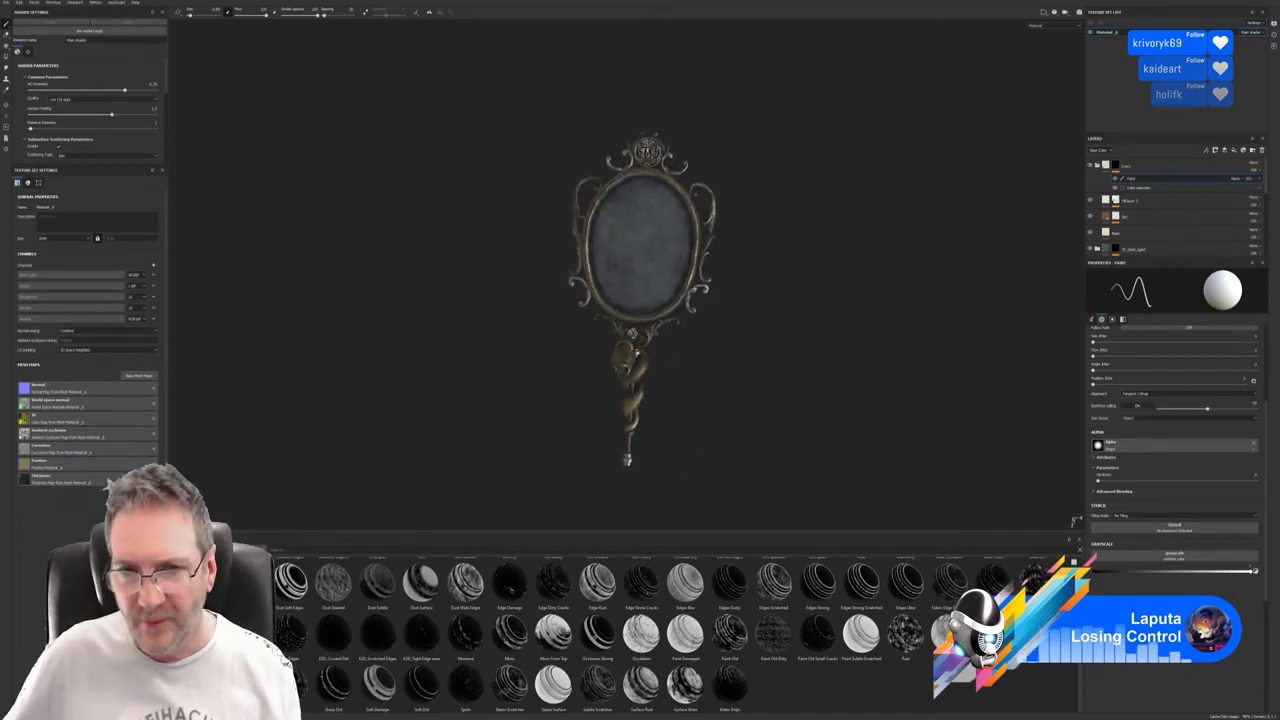
{"action": "left_click_drag", "start_coordinate": [612, 447], "coordinate": [610, 334], "text": "alt"}
{"action": "left_click", "coordinate": [6, 3]}
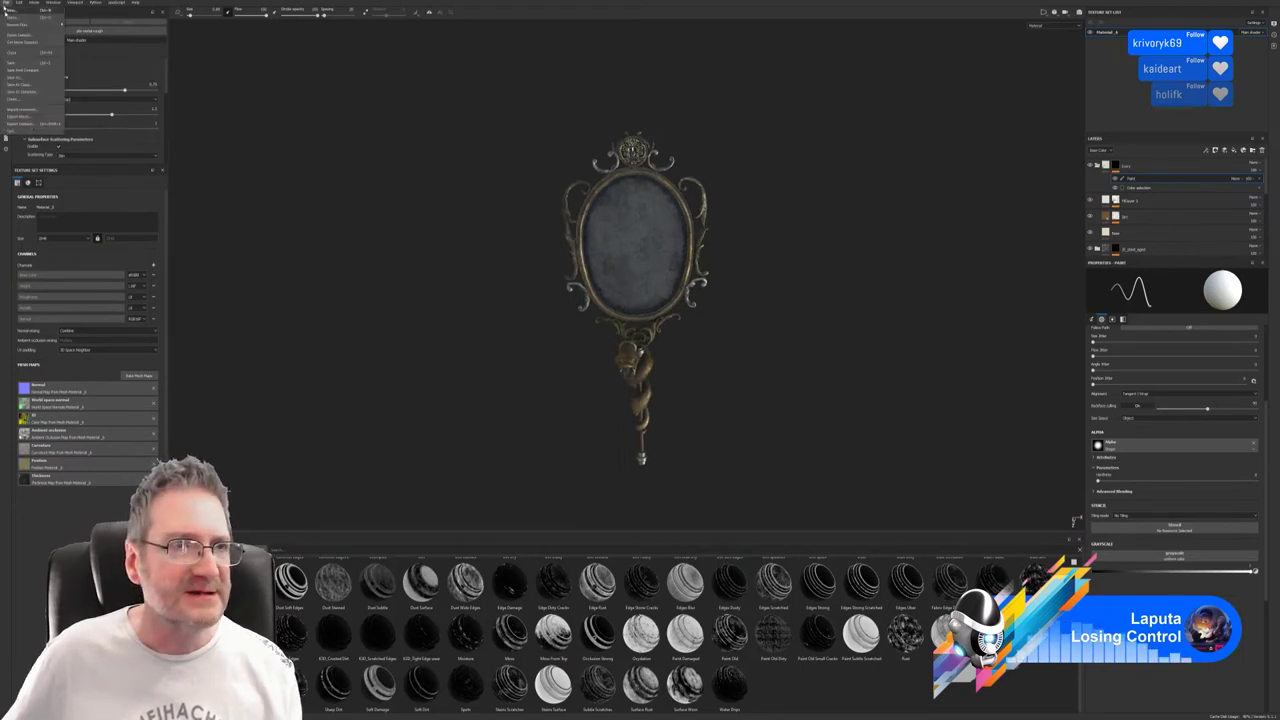
{"action": "left_click", "coordinate": [19, 62]}
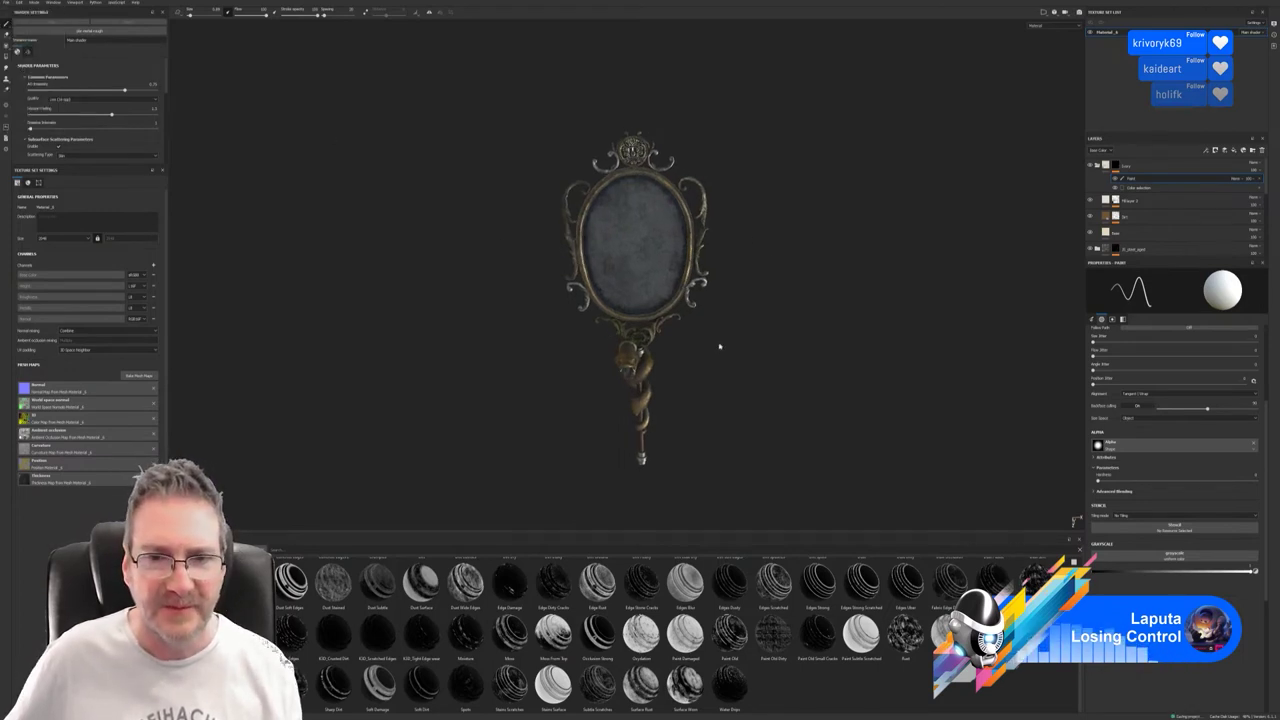
Review the aged metal on the whole mirror from angled views and both sides.
{"action": "left_click_drag", "start_coordinate": [672, 376], "coordinate": [711, 297], "text": "alt"}
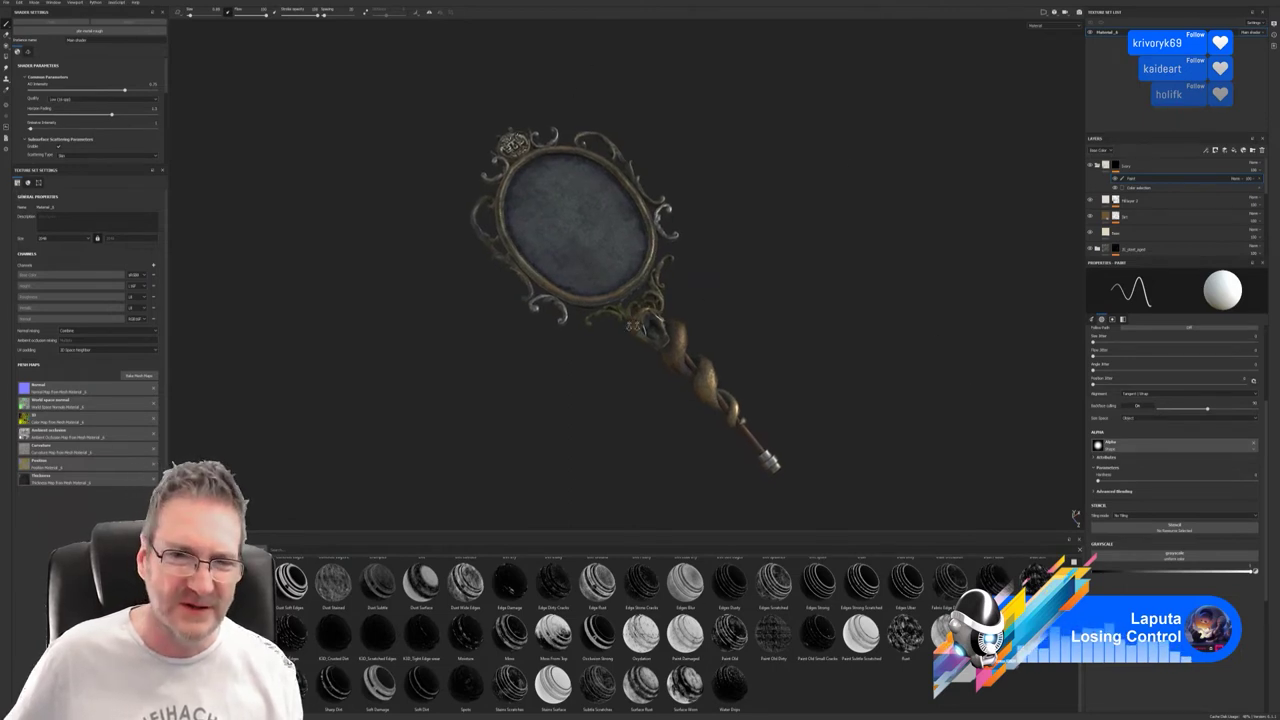
{"action": "right_click_drag", "start_coordinate": [850, 163], "coordinate": [915, 305], "text": "alt"}
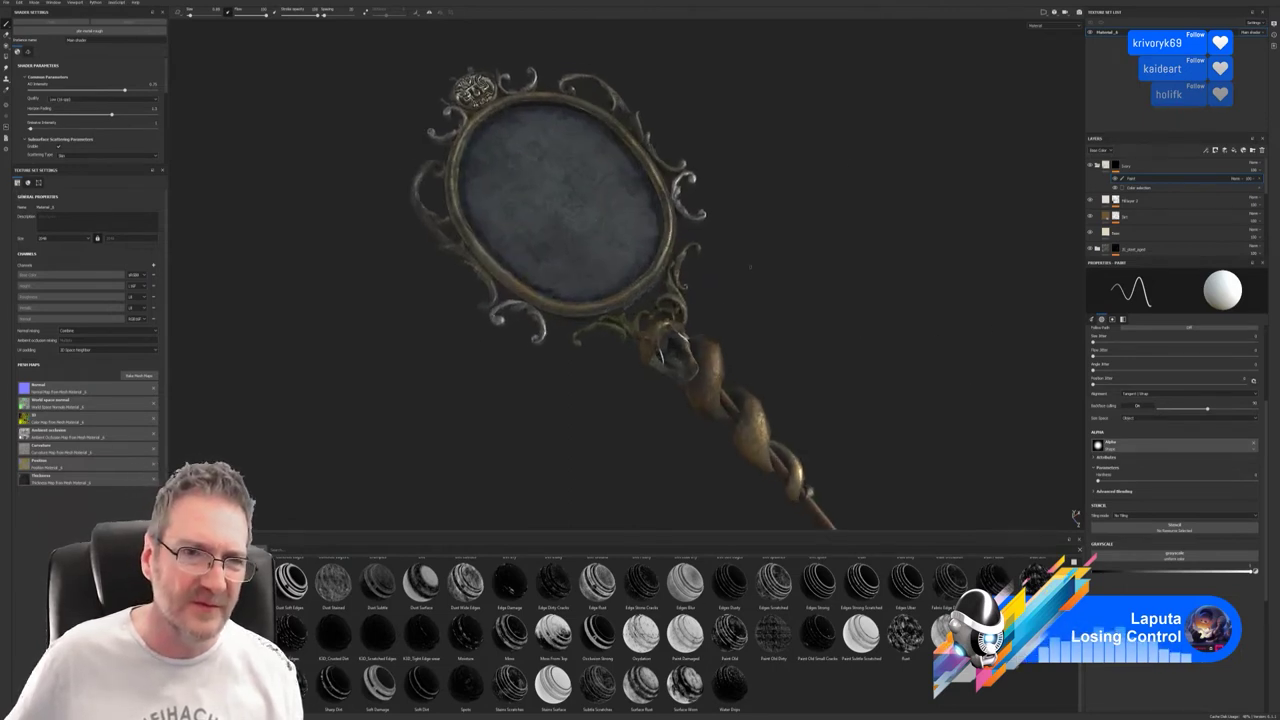
{"action": "left_click_drag", "start_coordinate": [750, 267], "coordinate": [732, 293], "text": "alt"}
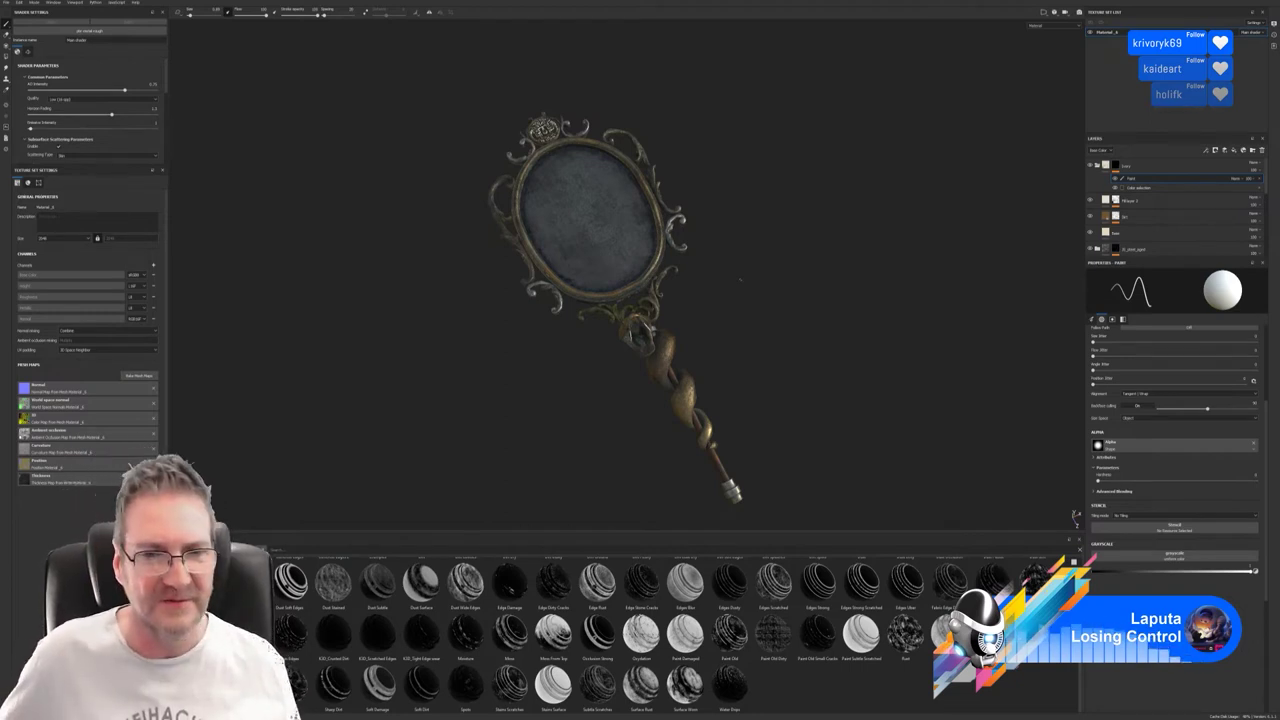
{"action": "left_click_drag", "start_coordinate": [810, 324], "coordinate": [409, 273], "text": "alt"}
{"action": "left_click_drag", "start_coordinate": [324, 232], "coordinate": [740, 225], "text": "alt"}
Examine the round crest emblem and the scrollwork around the upper frame.
{"action": "middle_click_drag", "start_coordinate": [740, 225], "coordinate": [731, 377], "text": "alt"}
{"action": "right_click_drag", "start_coordinate": [731, 377], "coordinate": [786, 199], "text": "alt"}
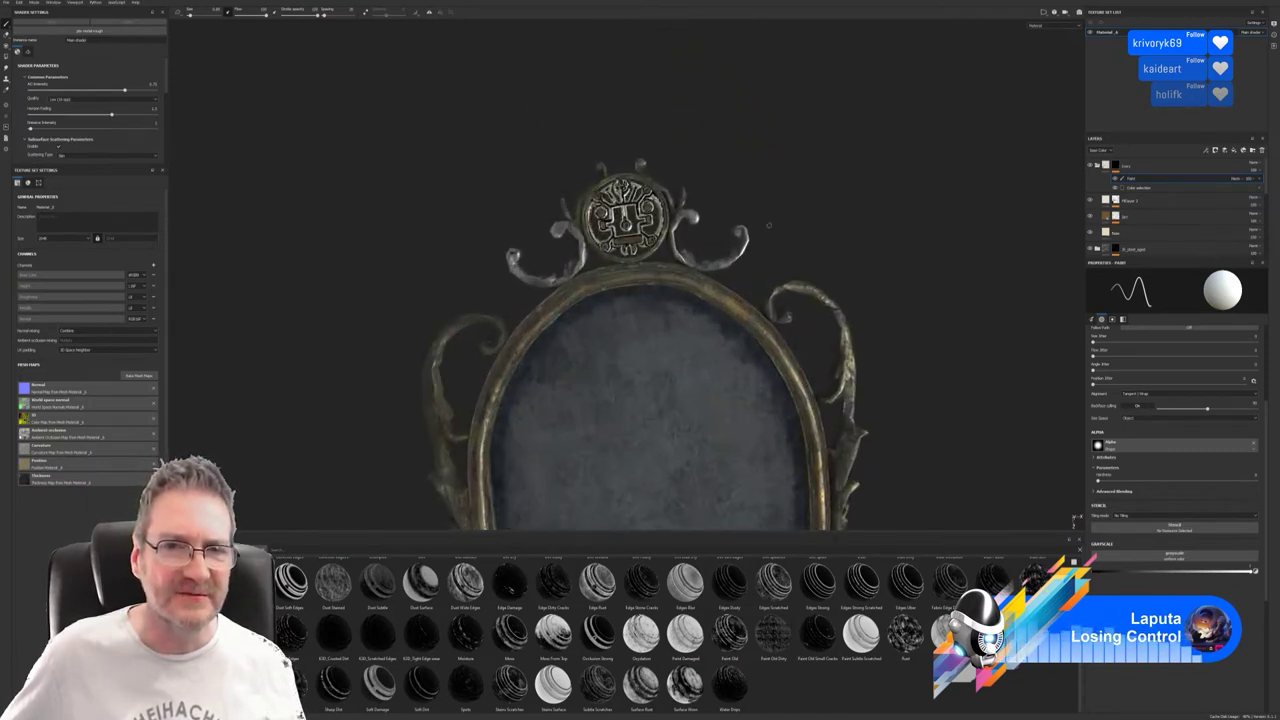
{"action": "left_click_drag", "start_coordinate": [786, 199], "coordinate": [810, 215], "text": "alt"}
{"action": "left_click_drag", "start_coordinate": [1075, 518], "coordinate": [824, 219], "text": "alt"}
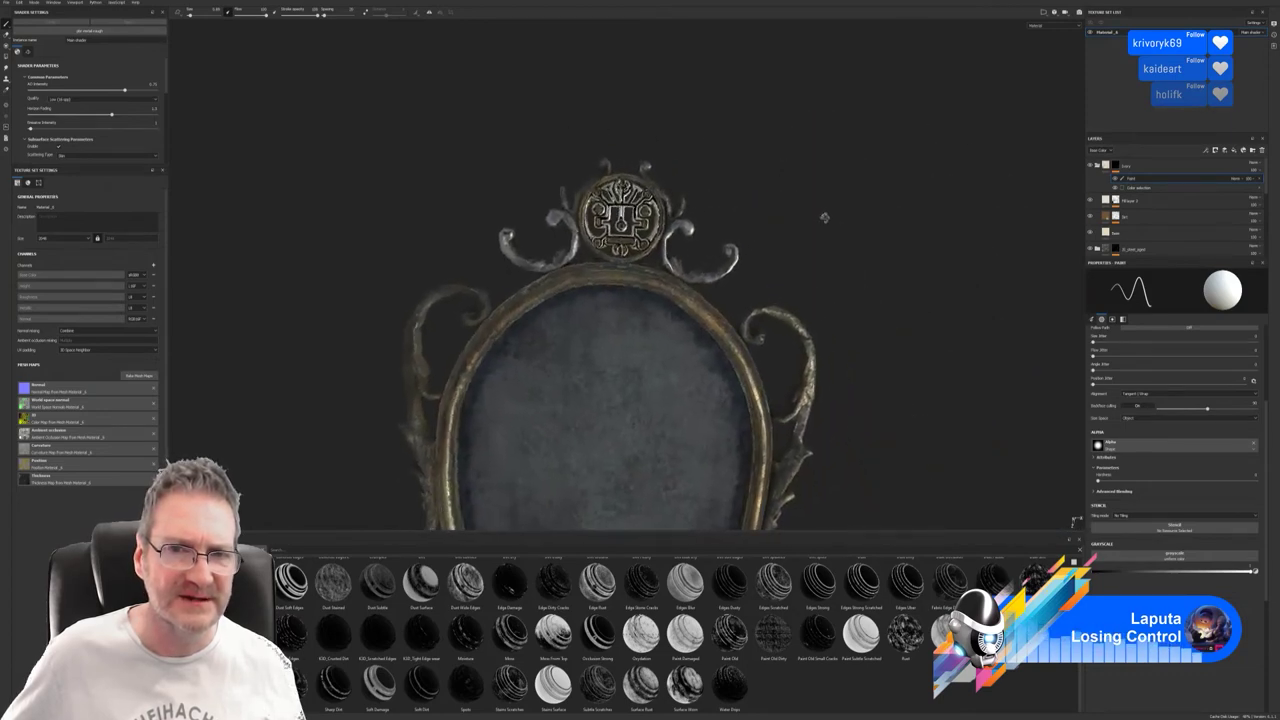
{"action": "right_click_drag", "start_coordinate": [690, 240], "coordinate": [297, 296], "text": "alt"}
{"action": "middle_click_drag", "start_coordinate": [758, 299], "coordinate": [825, 237], "text": "alt"}
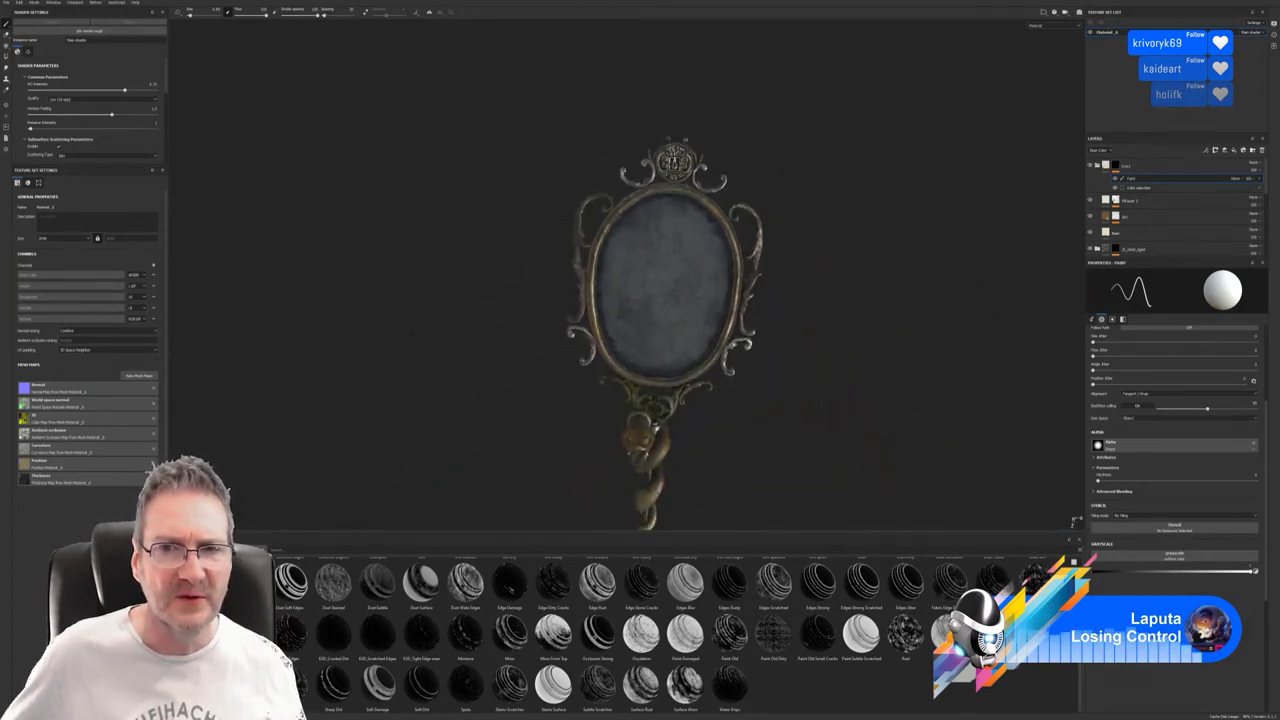
{"action": "left_click_drag", "start_coordinate": [808, 246], "coordinate": [803, 220], "text": "alt"}
{"action": "scroll", "coordinate": [976, 126], "scroll_direction": "up", "scroll_amount": 5}
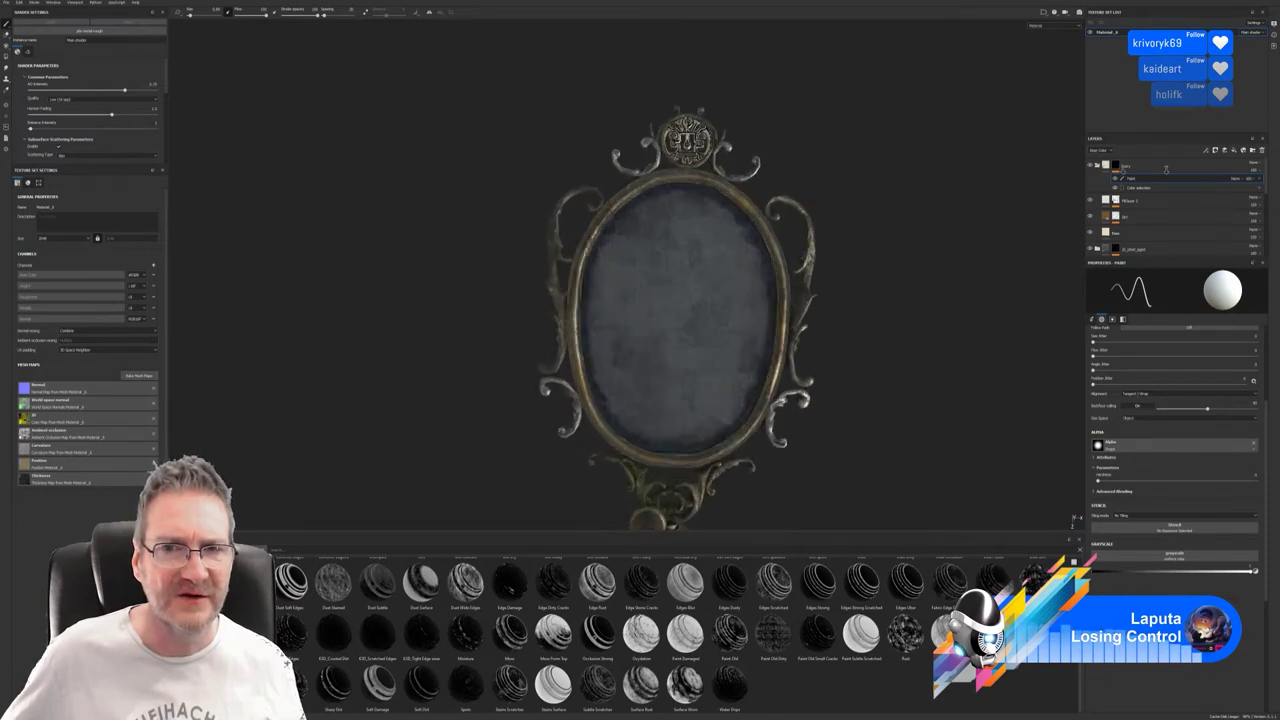
{"action": "middle_click_drag", "start_coordinate": [976, 126], "coordinate": [918, 262], "text": "alt"}
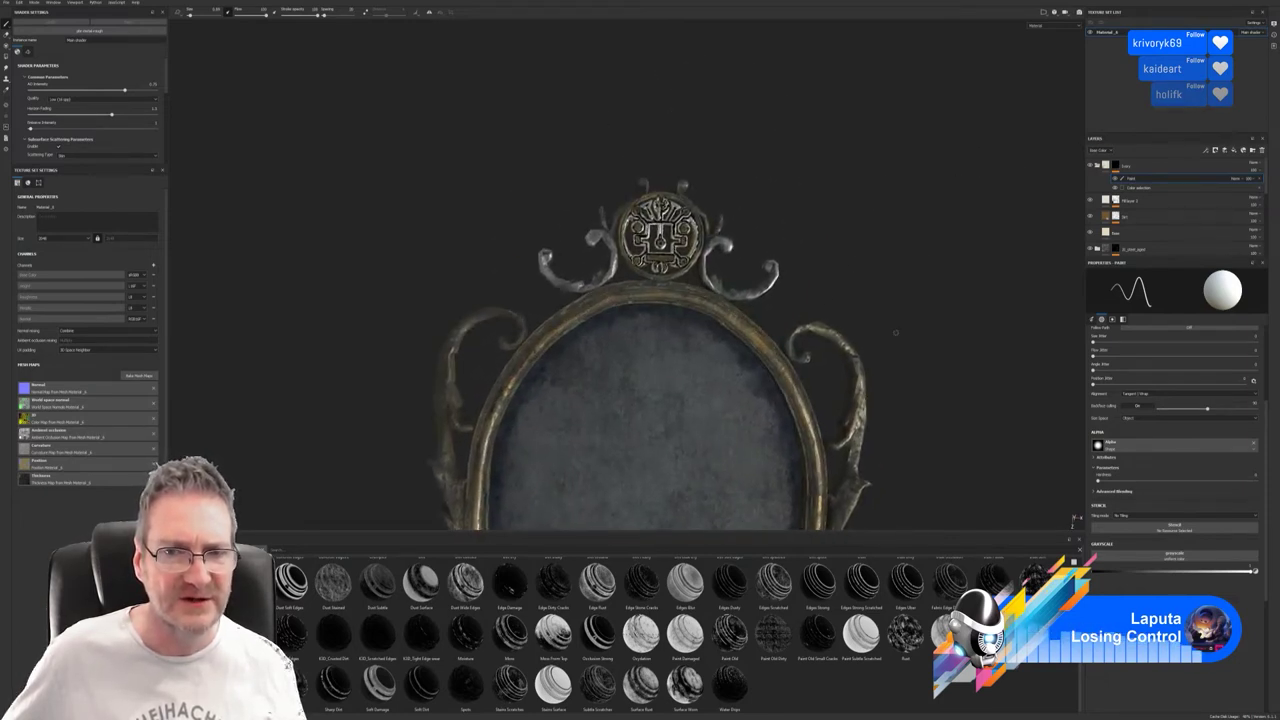
Check the frame, snake head, coiled body and metal end cap from front and angled views.
{"action": "scroll", "coordinate": [896, 332], "scroll_direction": "down", "scroll_amount": 3}
{"action": "middle_click_drag", "start_coordinate": [871, 286], "coordinate": [894, 146], "text": "alt"}
{"action": "scroll", "coordinate": [894, 146], "scroll_direction": "down", "scroll_amount": 3}
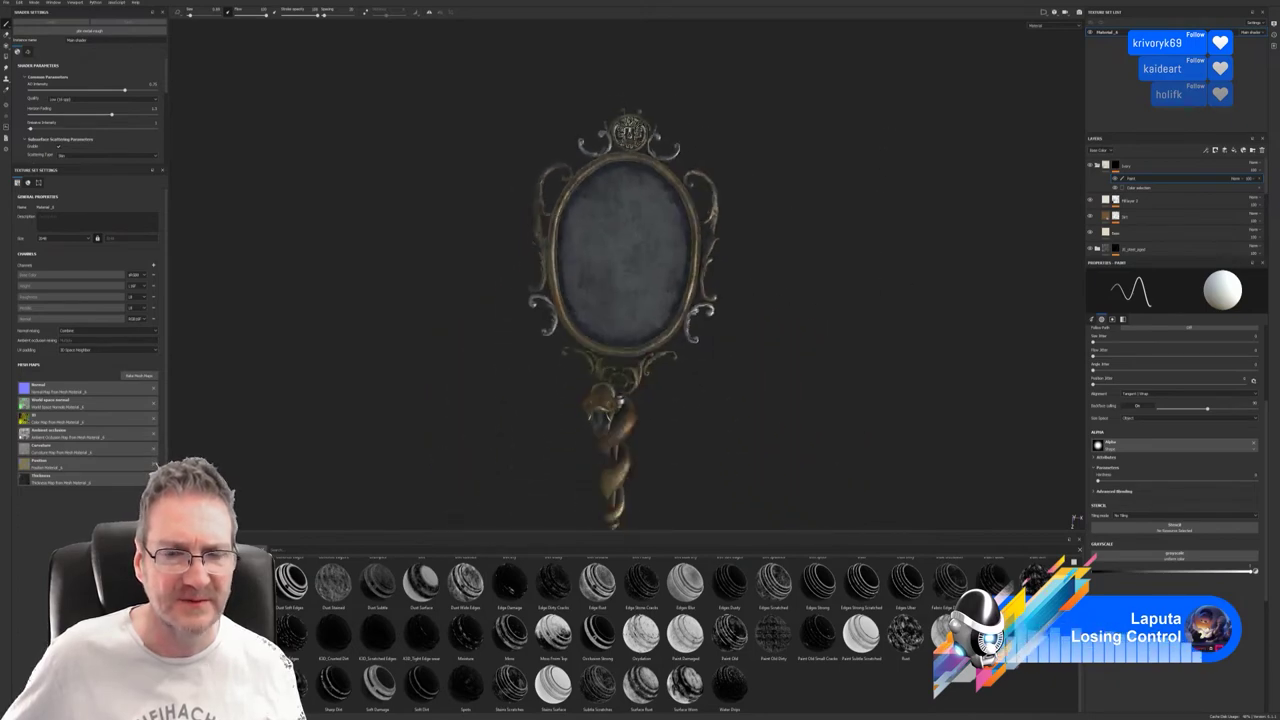
{"action": "middle_click_drag", "start_coordinate": [749, 324], "coordinate": [771, 211], "text": "alt"}
{"action": "left_click_drag", "start_coordinate": [771, 211], "coordinate": [704, 292], "text": "alt"}
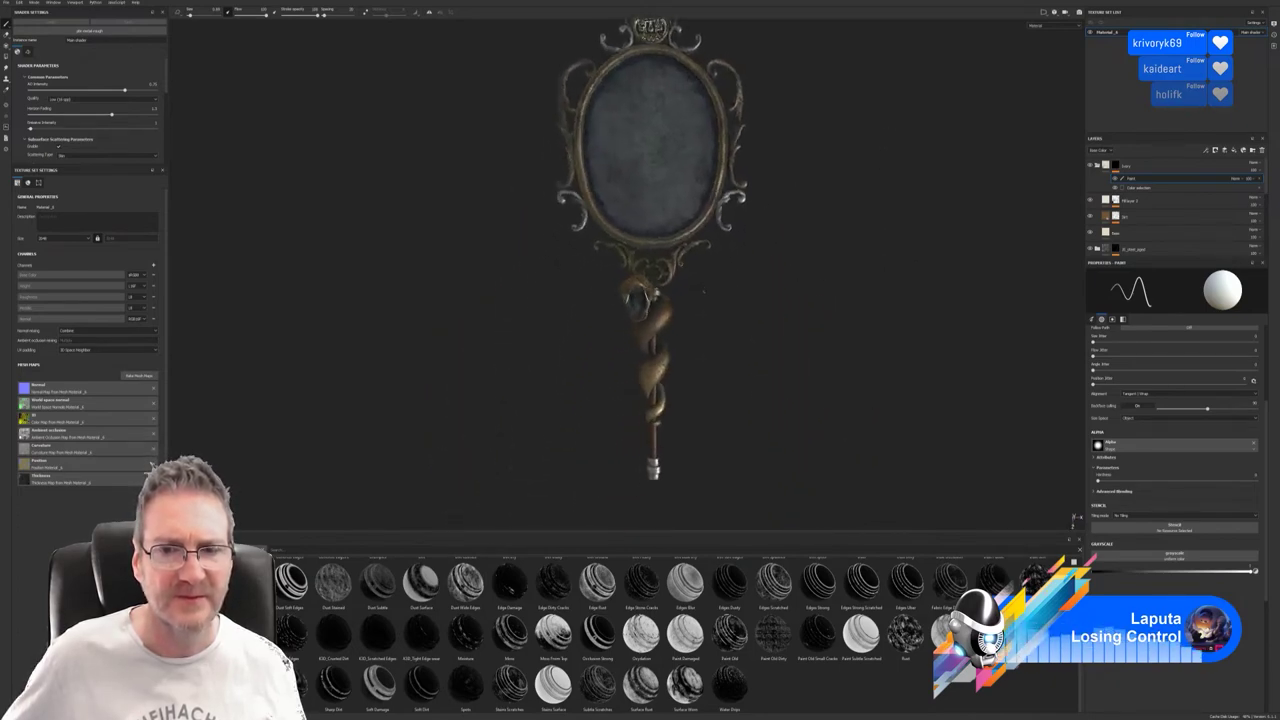
{"action": "middle_click_drag", "start_coordinate": [703, 292], "coordinate": [725, 310], "text": "alt"}
{"action": "left_click_drag", "start_coordinate": [717, 420], "coordinate": [820, 290], "text": "alt"}
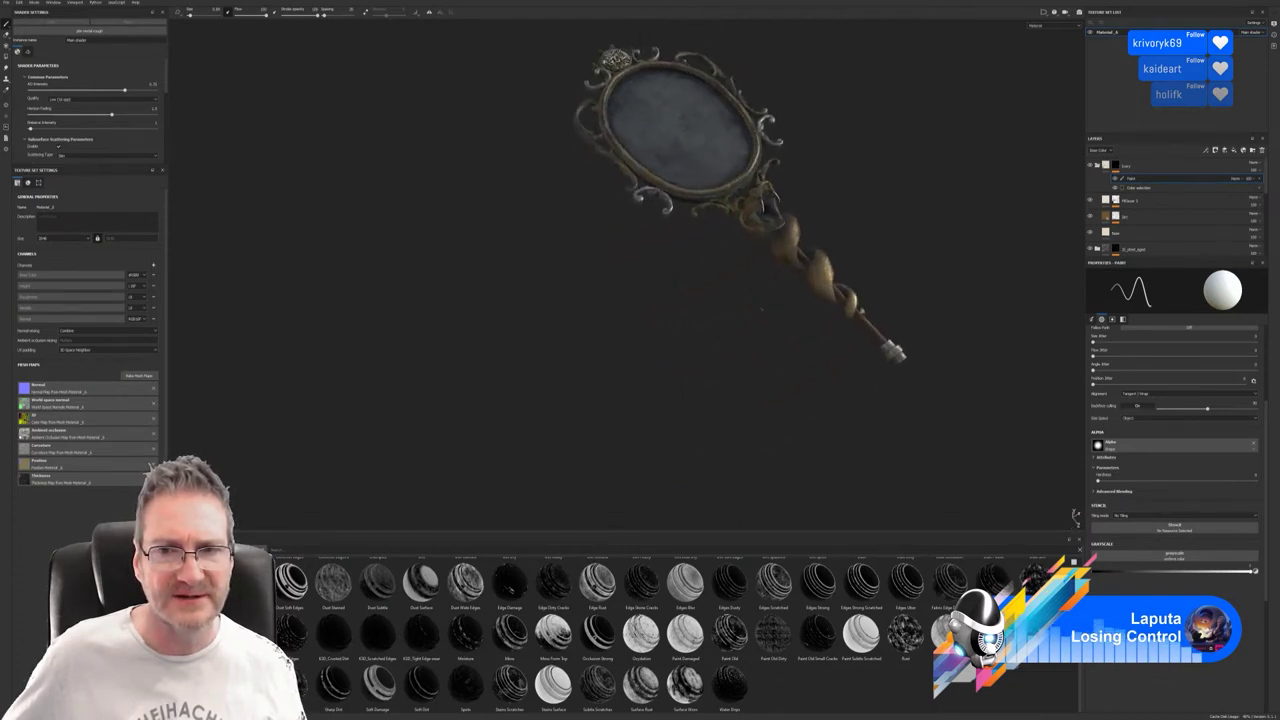
{"action": "middle_click_drag", "start_coordinate": [820, 290], "coordinate": [729, 353], "text": "alt"}
{"action": "right_click_drag", "start_coordinate": [729, 353], "coordinate": [920, 343], "text": "alt"}
{"action": "middle_click_drag", "start_coordinate": [920, 343], "coordinate": [793, 246], "text": "alt"}
{"action": "left_click_drag", "start_coordinate": [792, 245], "coordinate": [763, 365], "text": "alt"}
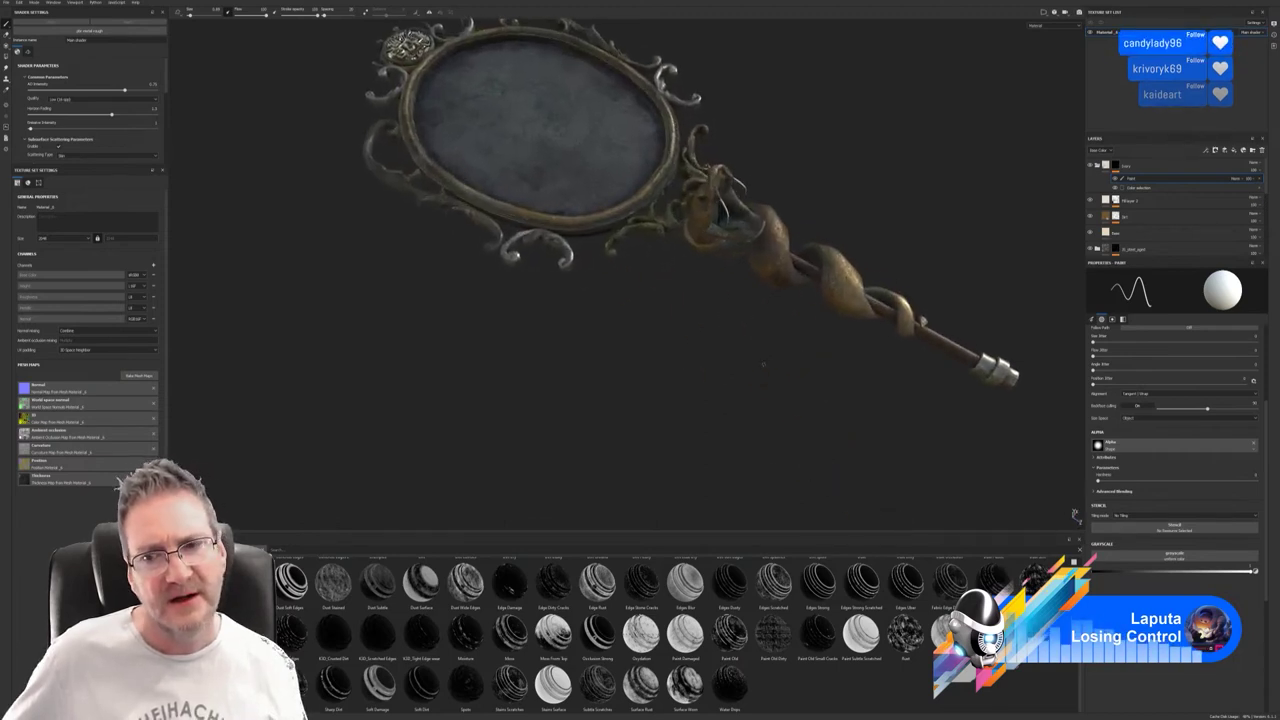
{"action": "middle_click_drag", "start_coordinate": [751, 366], "coordinate": [752, 408], "text": "alt"}
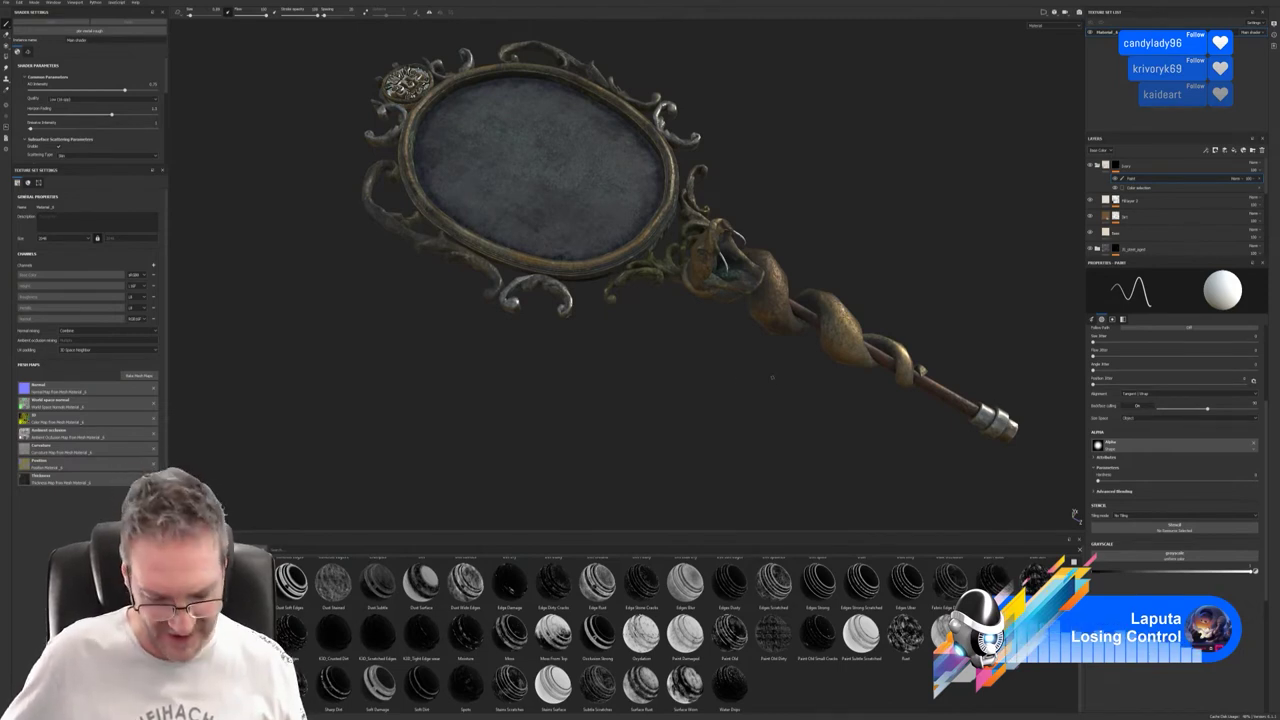
{"action": "left_click_drag", "start_coordinate": [772, 377], "coordinate": [618, 347], "text": "alt"}
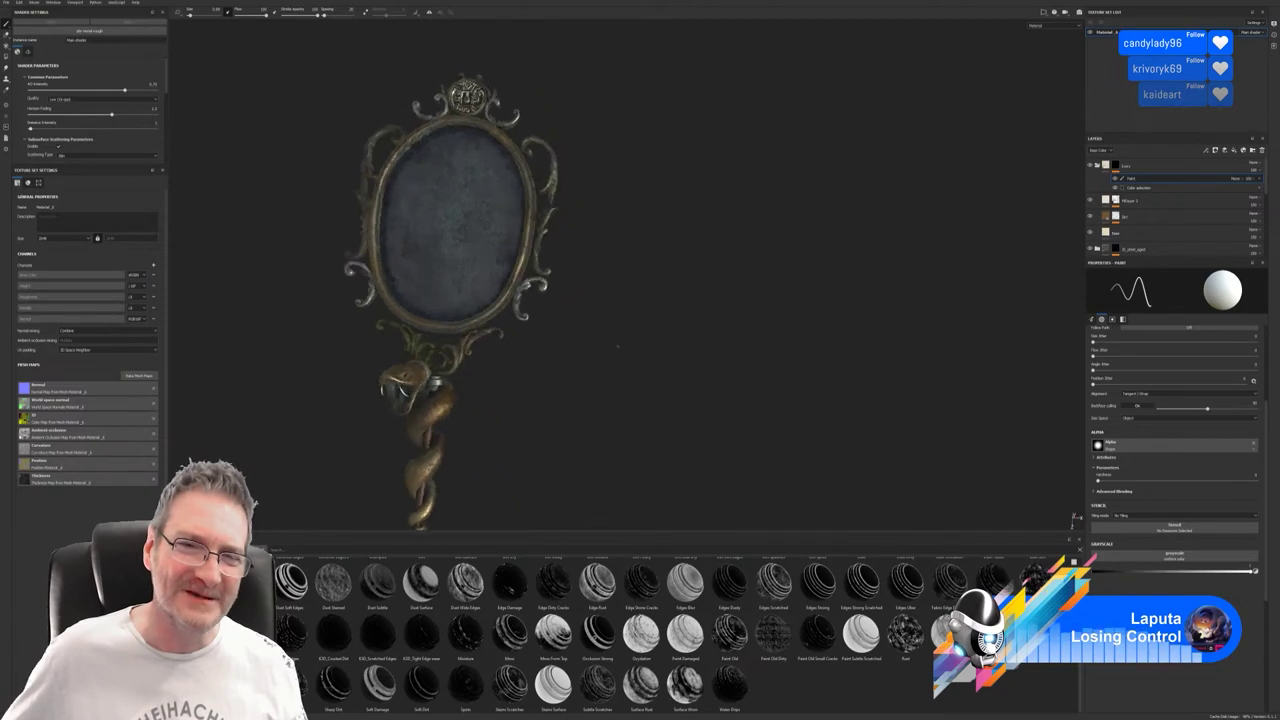
{"action": "middle_click_drag", "start_coordinate": [618, 346], "coordinate": [841, 234], "text": "alt"}
{"action": "left_click_drag", "start_coordinate": [841, 234], "coordinate": [820, 291], "text": "alt"}
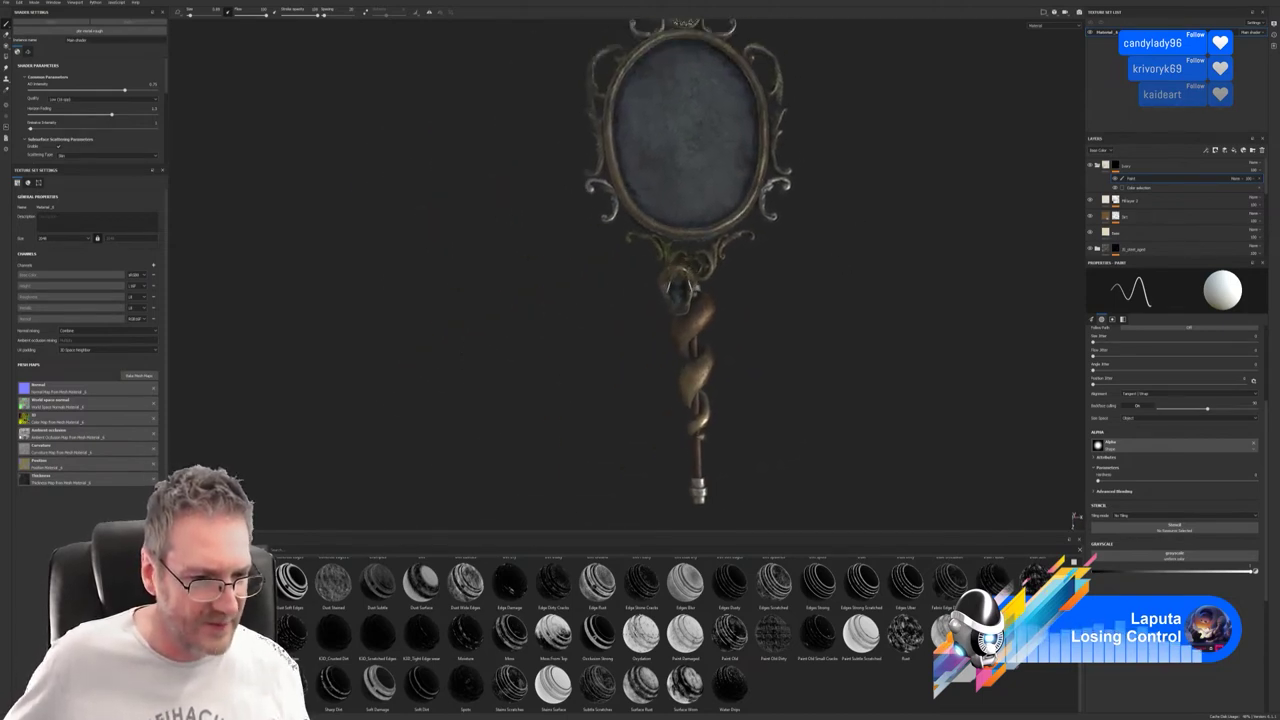
Browse the smart materials for a dirt overlay.
{"action": "scroll", "coordinate": [680, 630], "scroll_direction": "up", "scroll_amount": 5}
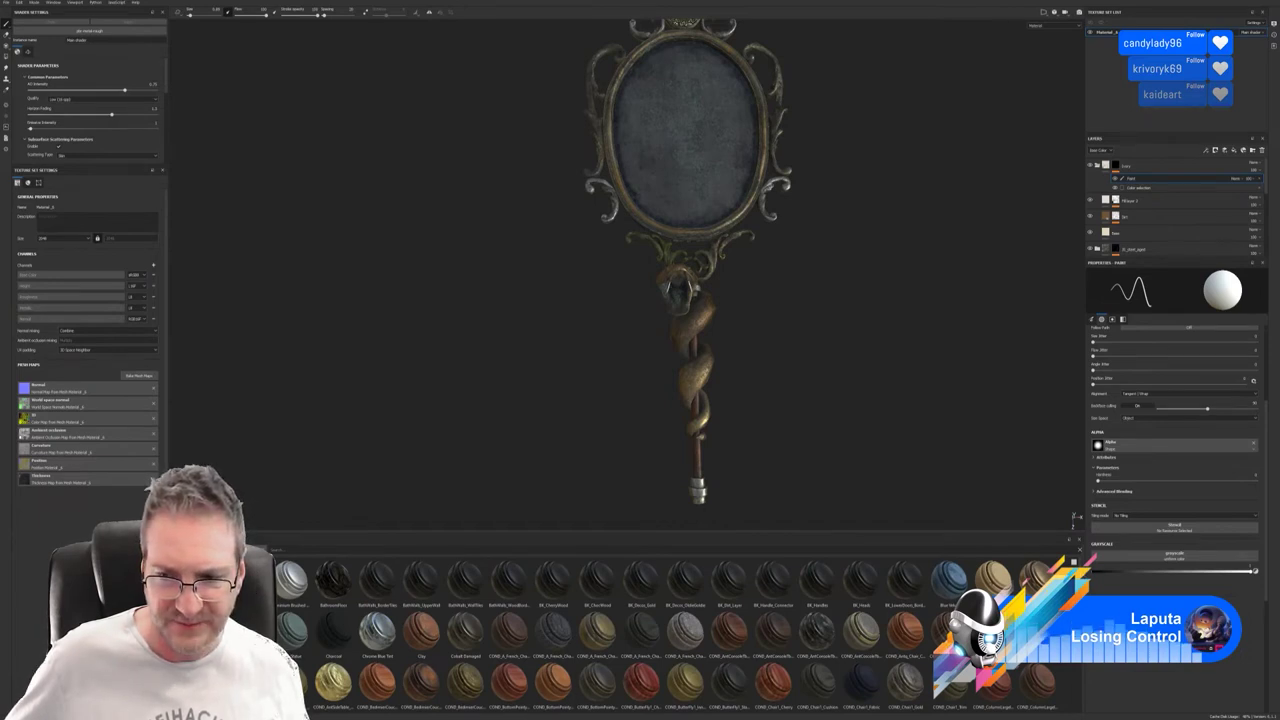
{"action": "scroll", "coordinate": [672, 630], "scroll_direction": "down", "scroll_amount": 4}
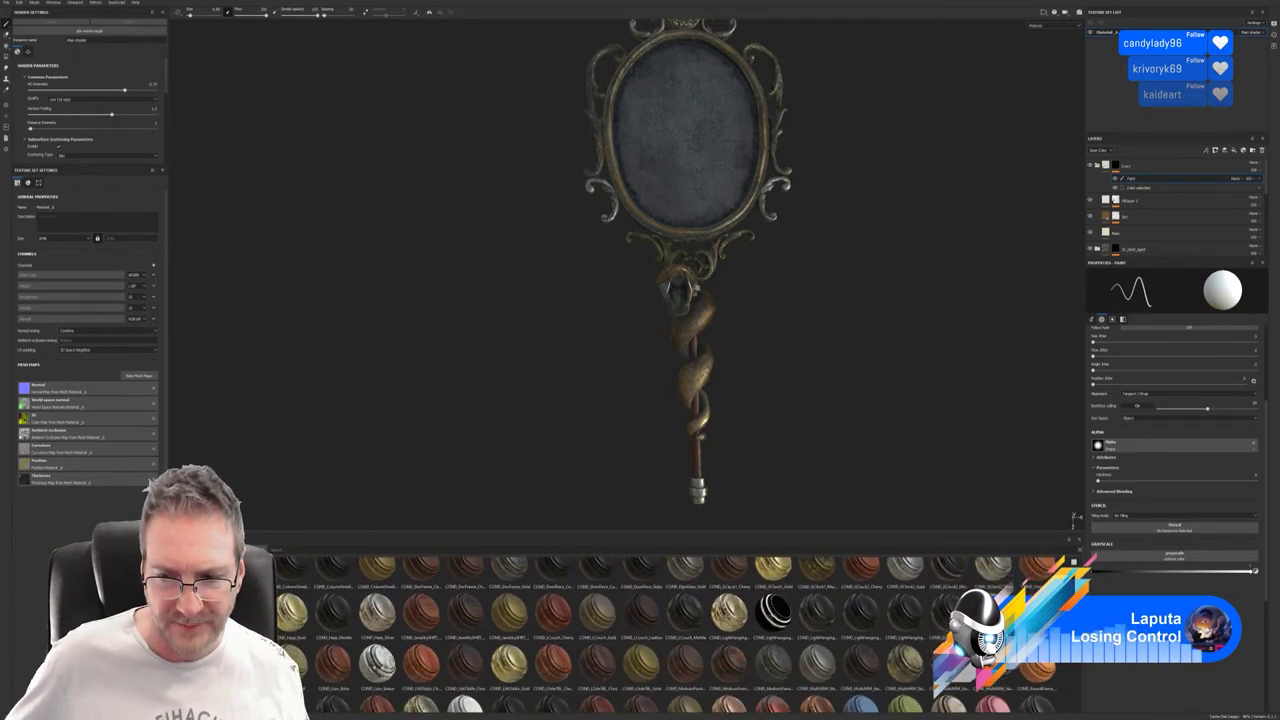
{"action": "scroll", "coordinate": [672, 635], "scroll_direction": "down", "scroll_amount": 2}
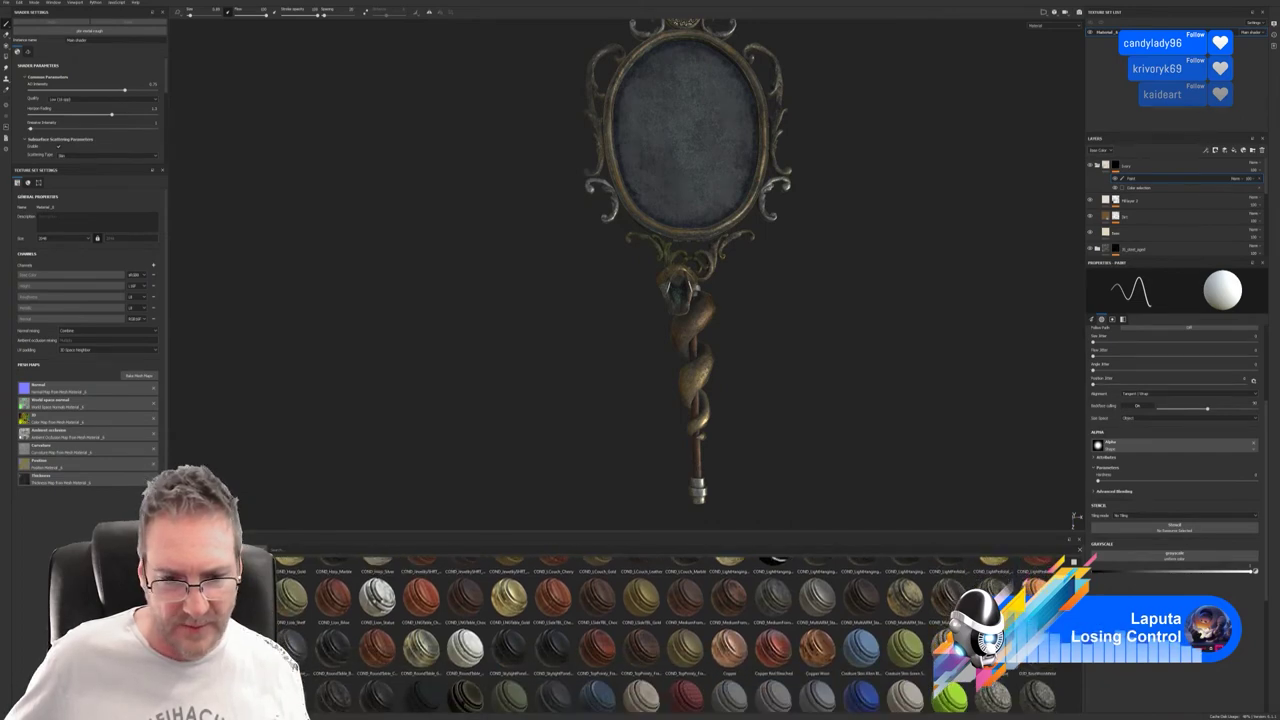
{"action": "scroll", "coordinate": [672, 635], "scroll_direction": "down", "scroll_amount": 1}
{"action": "scroll", "coordinate": [672, 635], "scroll_direction": "down", "scroll_amount": 1}
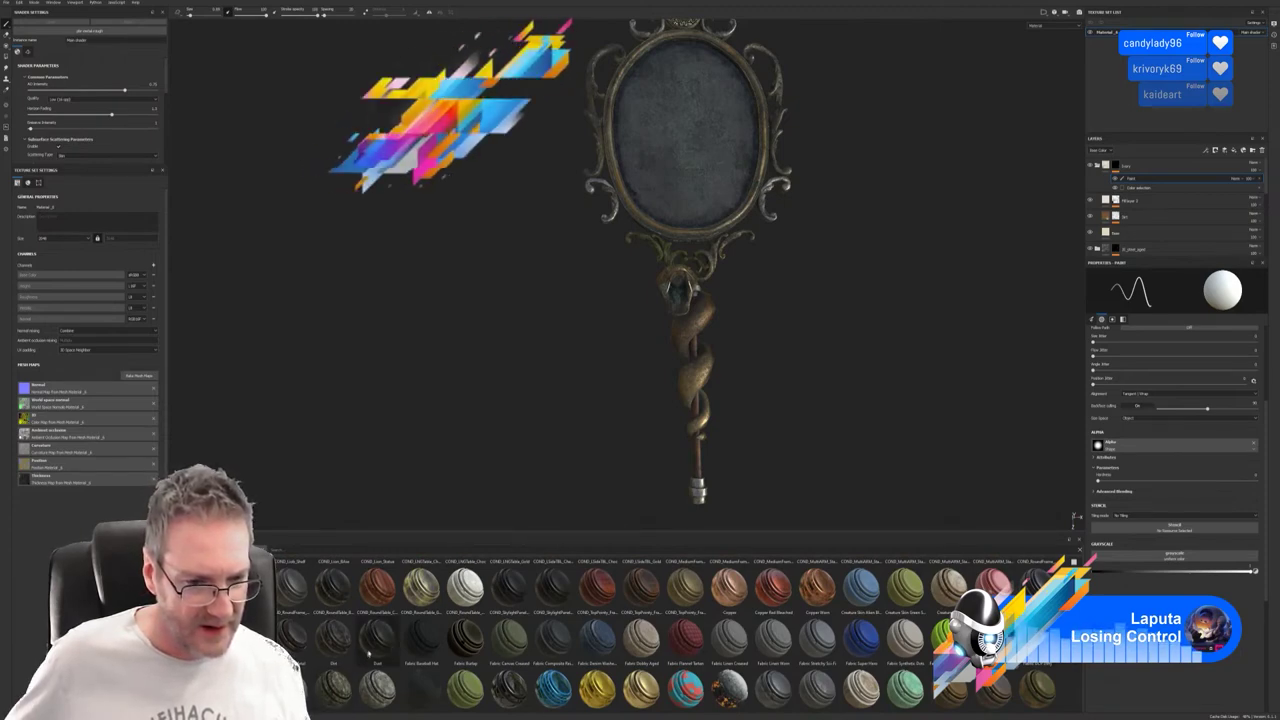
{"action": "mouse_move", "coordinate": [378, 634]}
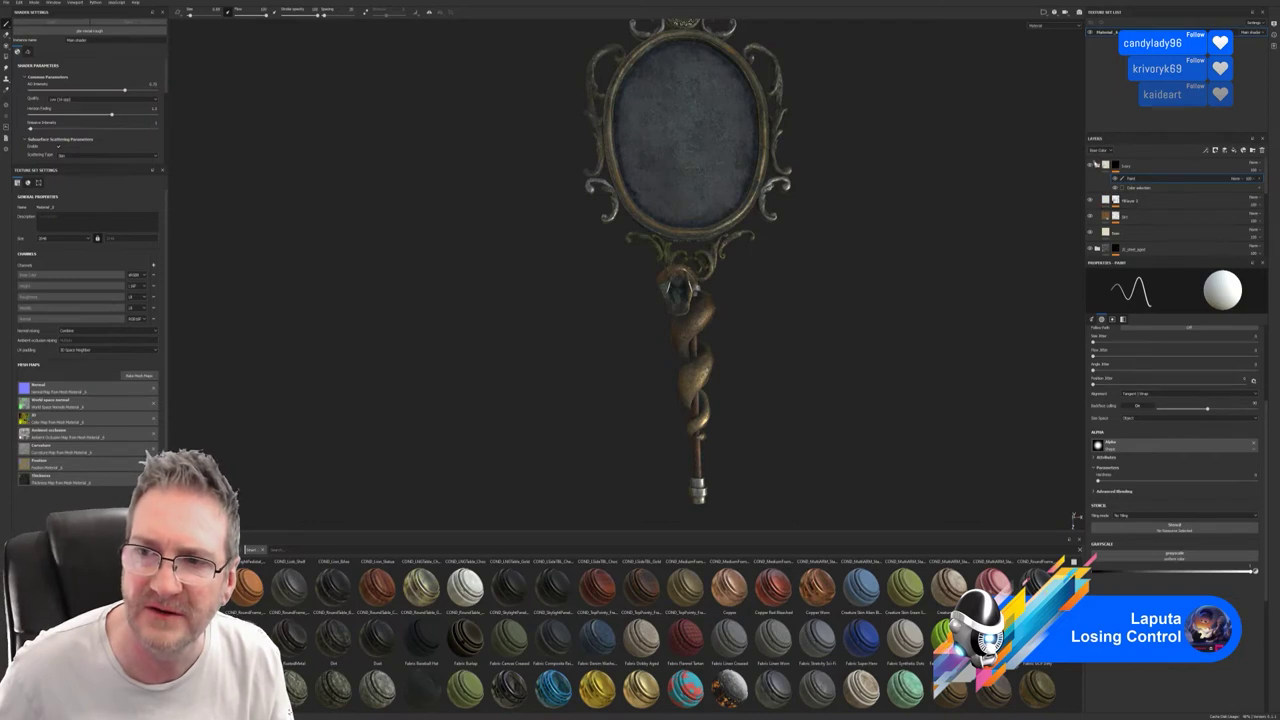
Collapse the fangs' ivory layer group in the layer stack and save the project.
{"action": "scroll", "coordinate": [1172, 209], "scroll_direction": "down", "scroll_amount": 3}
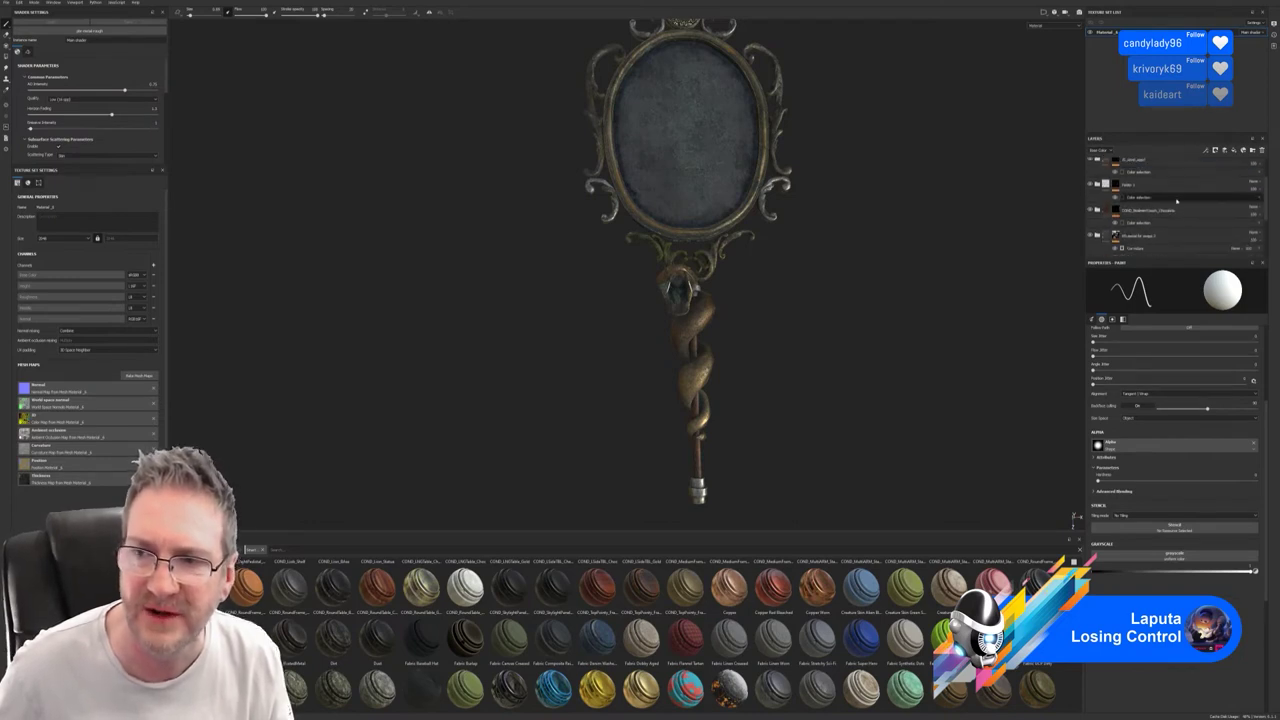
{"action": "scroll", "coordinate": [1172, 209], "scroll_direction": "up", "scroll_amount": 2}
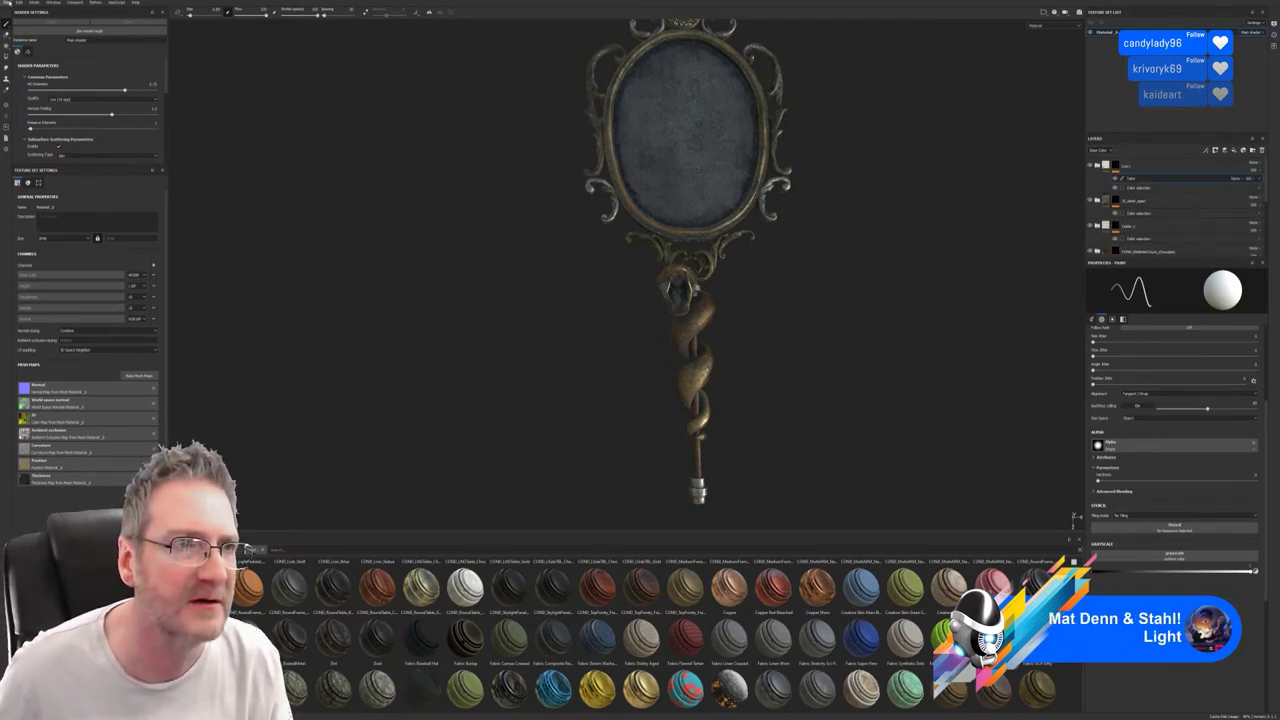
{"action": "left_click", "coordinate": [6, 2]}
{"action": "left_click", "coordinate": [10, 63]}
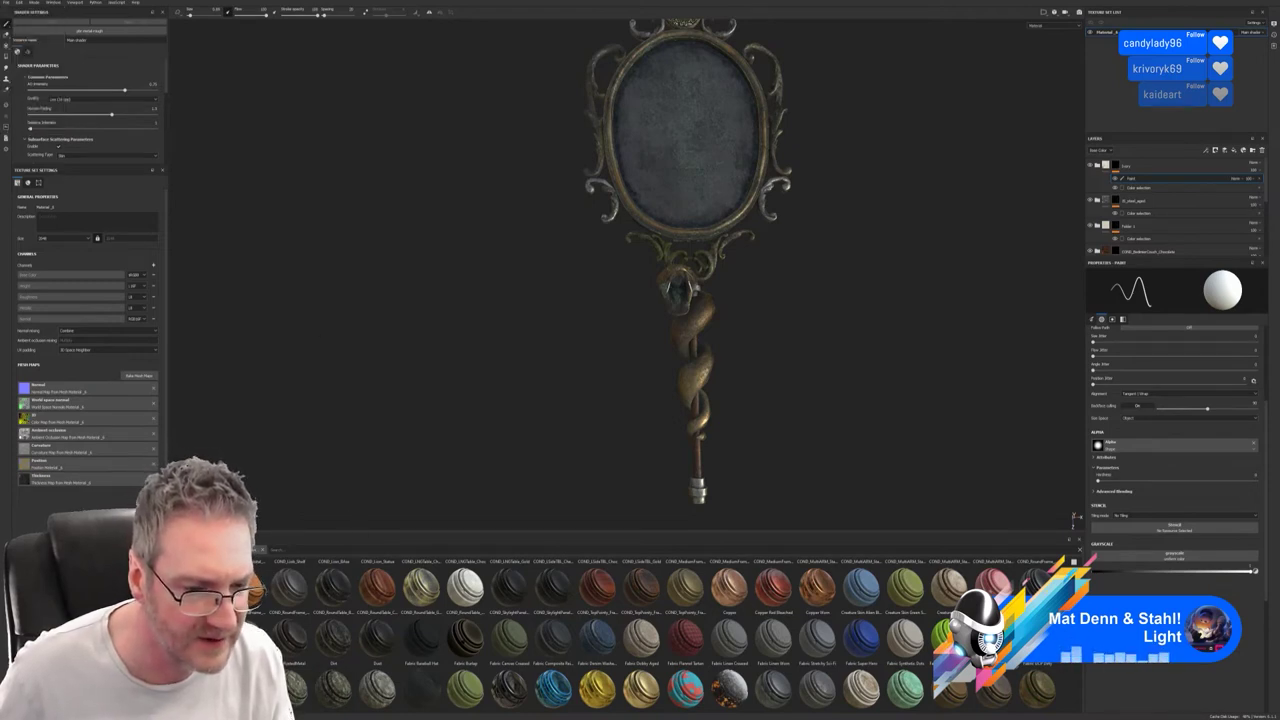
Apply the Dirt smart material to the whole mirror as the topmost layer group and check it from an angle.
{"action": "left_click_drag", "start_coordinate": [333, 640], "coordinate": [695, 330]}
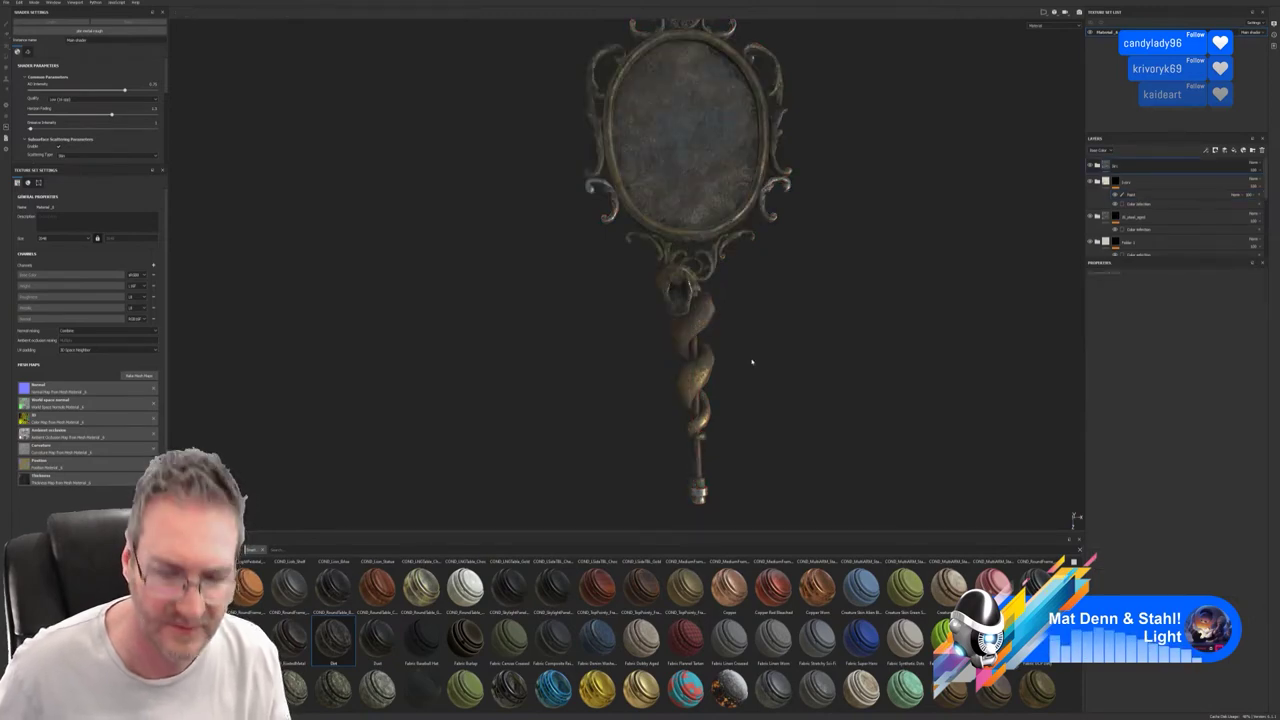
{"action": "mouse_move", "coordinate": [771, 334]}
{"action": "left_mouse_down", "text": "alt"}
{"action": "mouse_move", "coordinate": [757, 337]}
{"action": "mouse_move", "coordinate": [845, 289]}
{"action": "mouse_move", "coordinate": [760, 322]}
{"action": "mouse_move", "coordinate": [782, 322]}
{"action": "left_mouse_up", "text": "alt"}
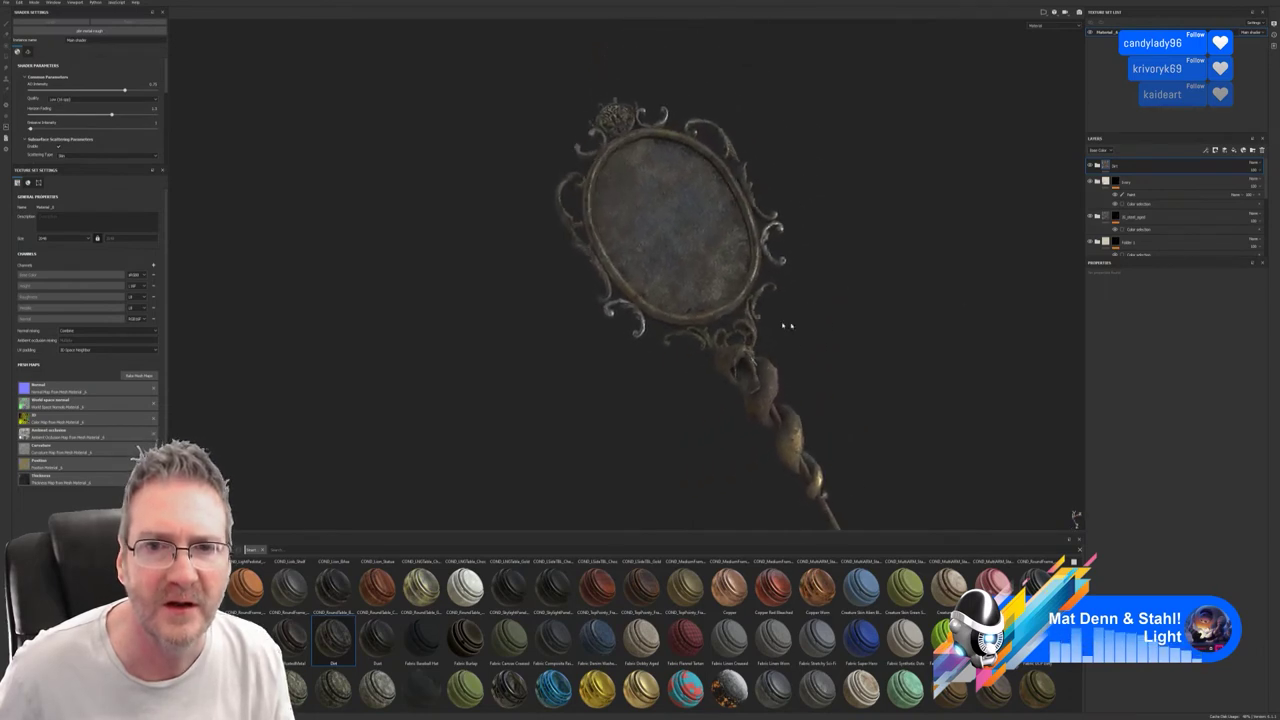
Toggle the Dirt layer group's visibility to compare the mirror with and without it, and try adjusting the group's opacity.
{"action": "left_click", "coordinate": [1090, 166]}
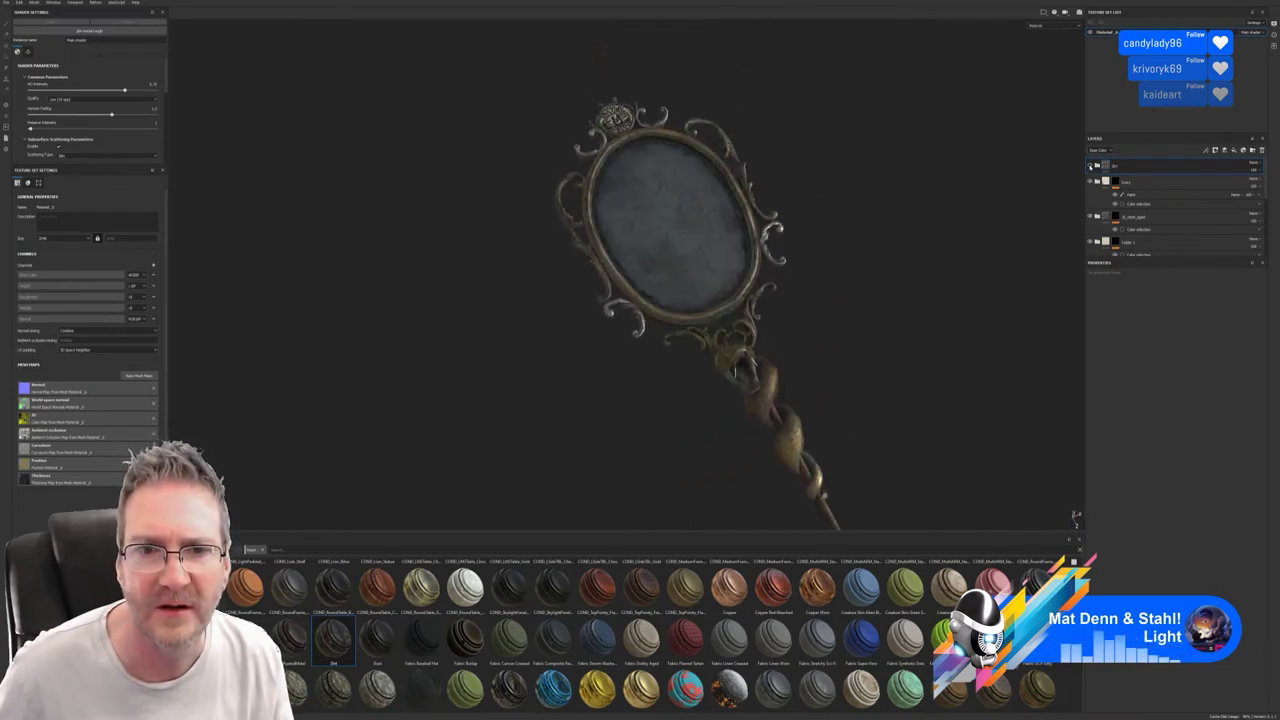
{"action": "left_click", "coordinate": [1090, 166]}
{"action": "left_click", "coordinate": [1090, 166]}
{"action": "left_click", "coordinate": [1090, 166]}
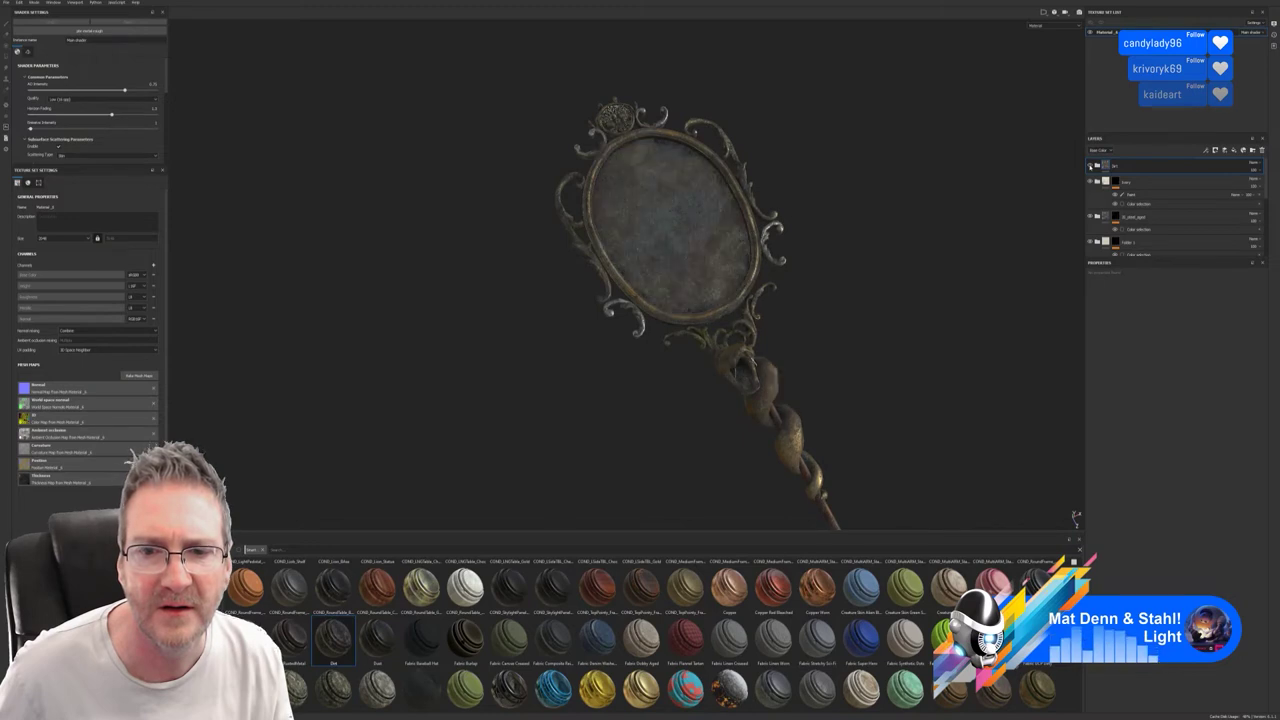
{"action": "left_click", "coordinate": [1090, 166]}
{"action": "left_click", "coordinate": [1090, 166]}
{"action": "left_click", "coordinate": [1090, 166]}
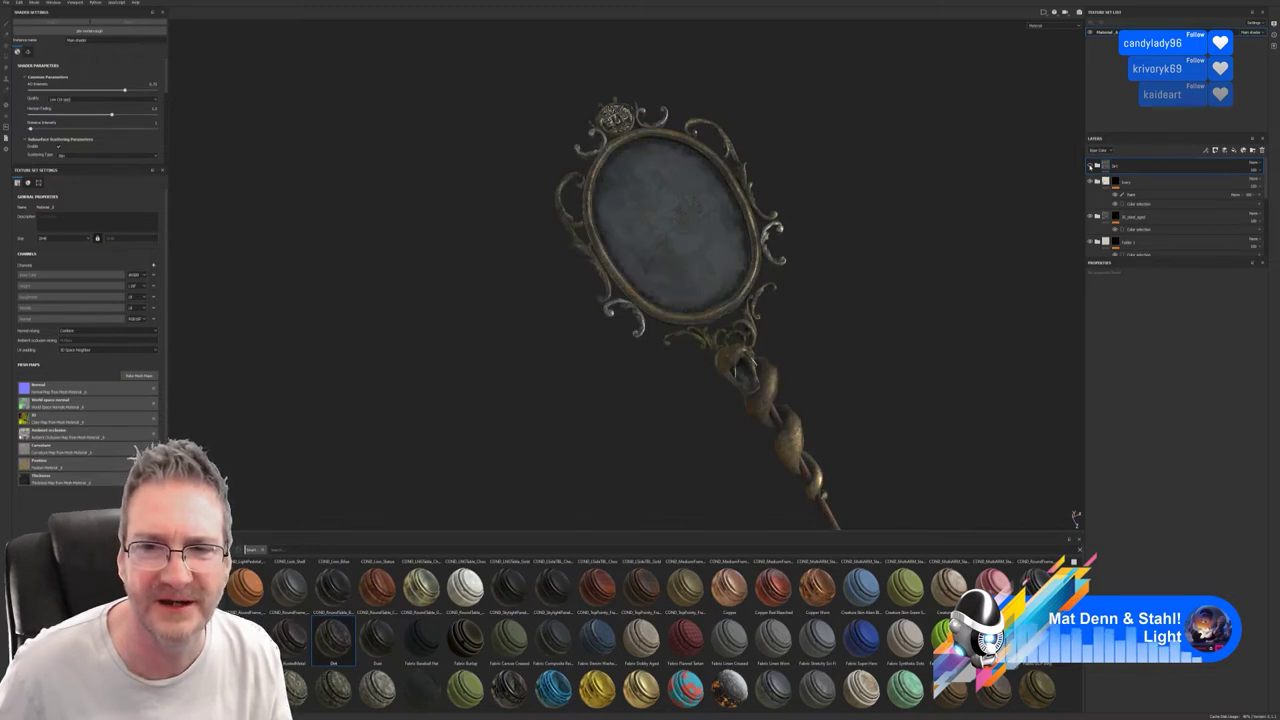
{"action": "left_click", "coordinate": [1090, 166]}
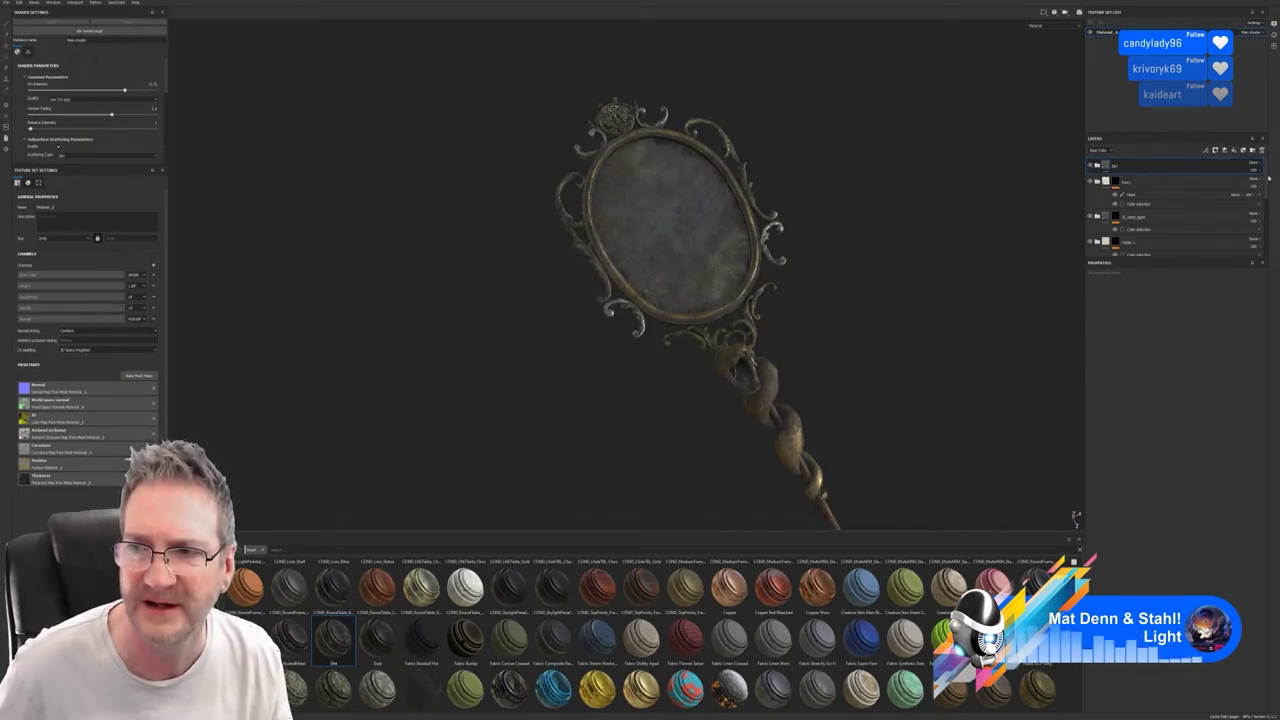
{"action": "left_click", "coordinate": [1256, 172]}
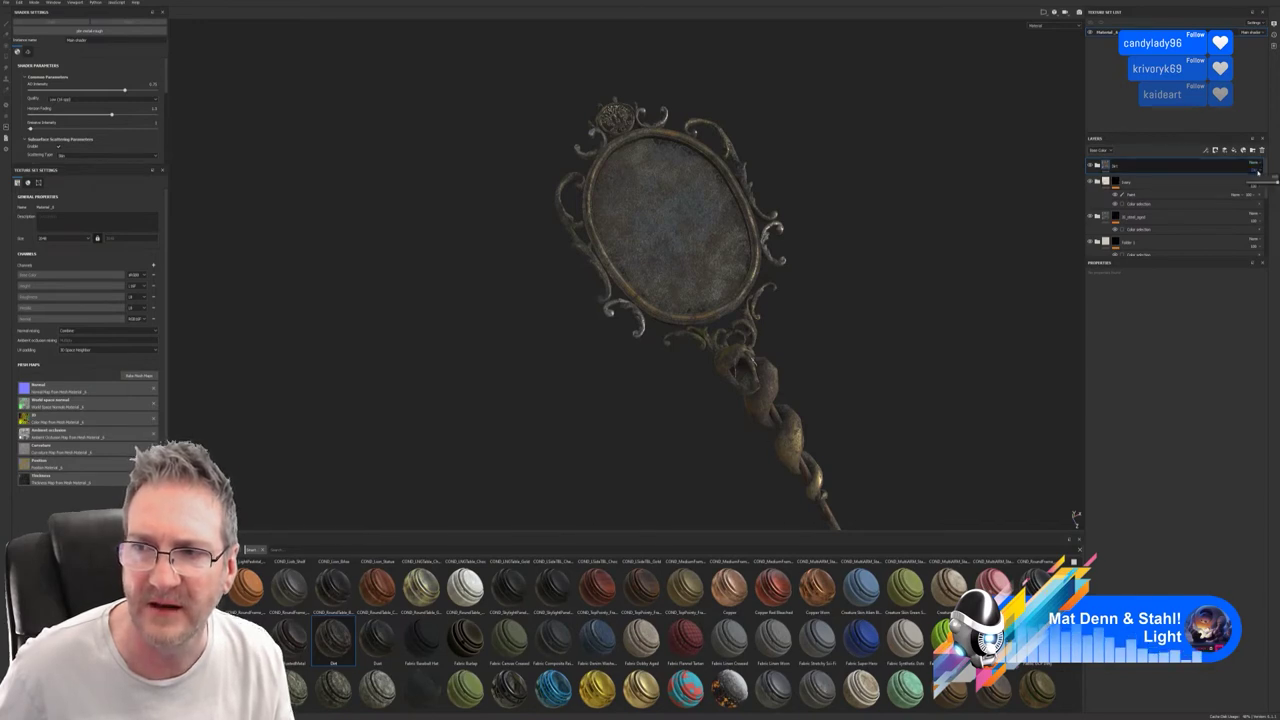
{"action": "mouse_move", "coordinate": [1276, 182]}
{"action": "left_mouse_down"}
{"action": "mouse_move", "coordinate": [1234, 189]}
{"action": "mouse_move", "coordinate": [1278, 186]}
{"action": "left_mouse_up"}
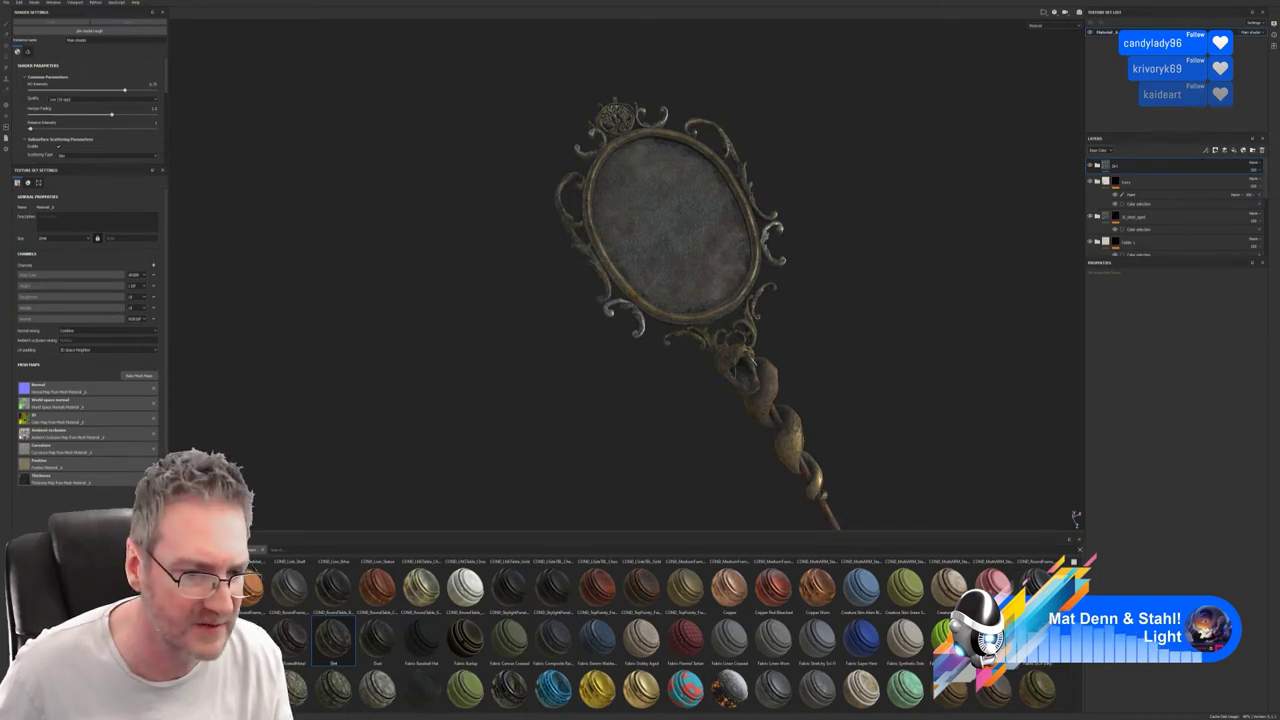
Apply the Dirt Soft Edges smart mask to the Dirt layer group and check the mirror from an angle.
{"action": "left_click", "coordinate": [200, 687]}
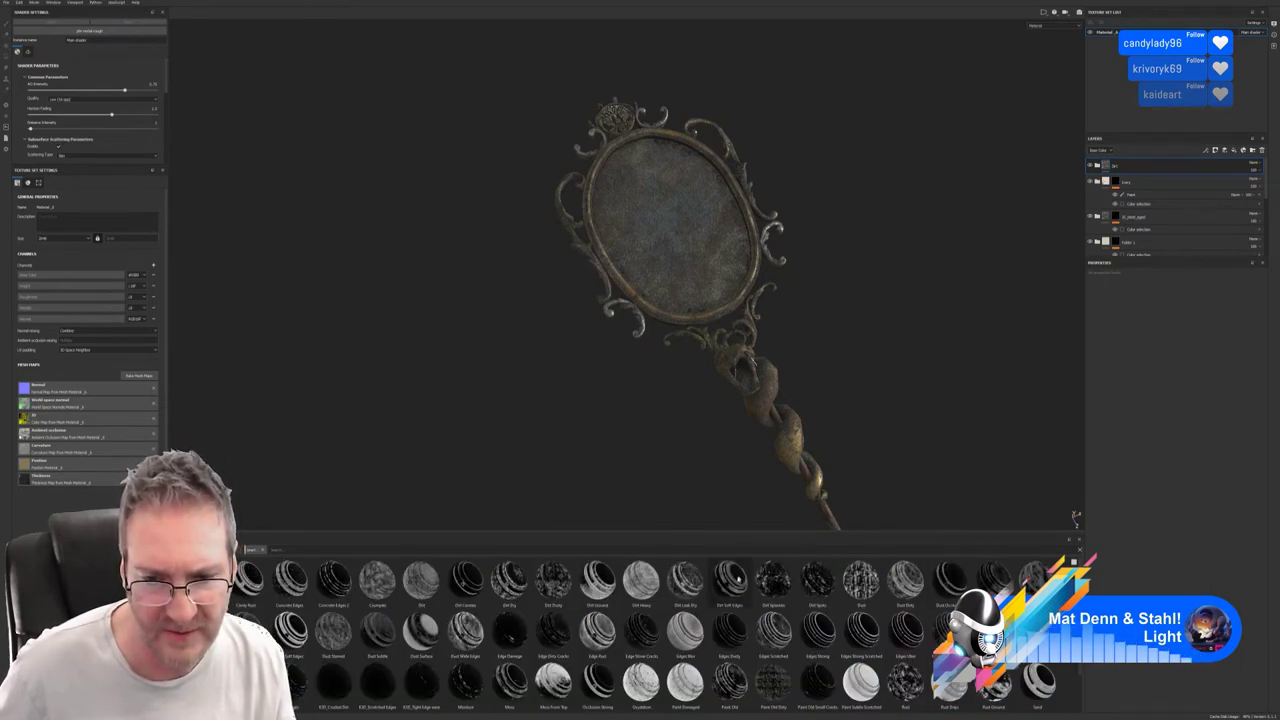
{"action": "mouse_move", "coordinate": [733, 582]}
{"action": "left_mouse_down"}
{"action": "mouse_move", "coordinate": [1189, 306]}
{"action": "mouse_move", "coordinate": [1144, 166]}
{"action": "left_mouse_up"}
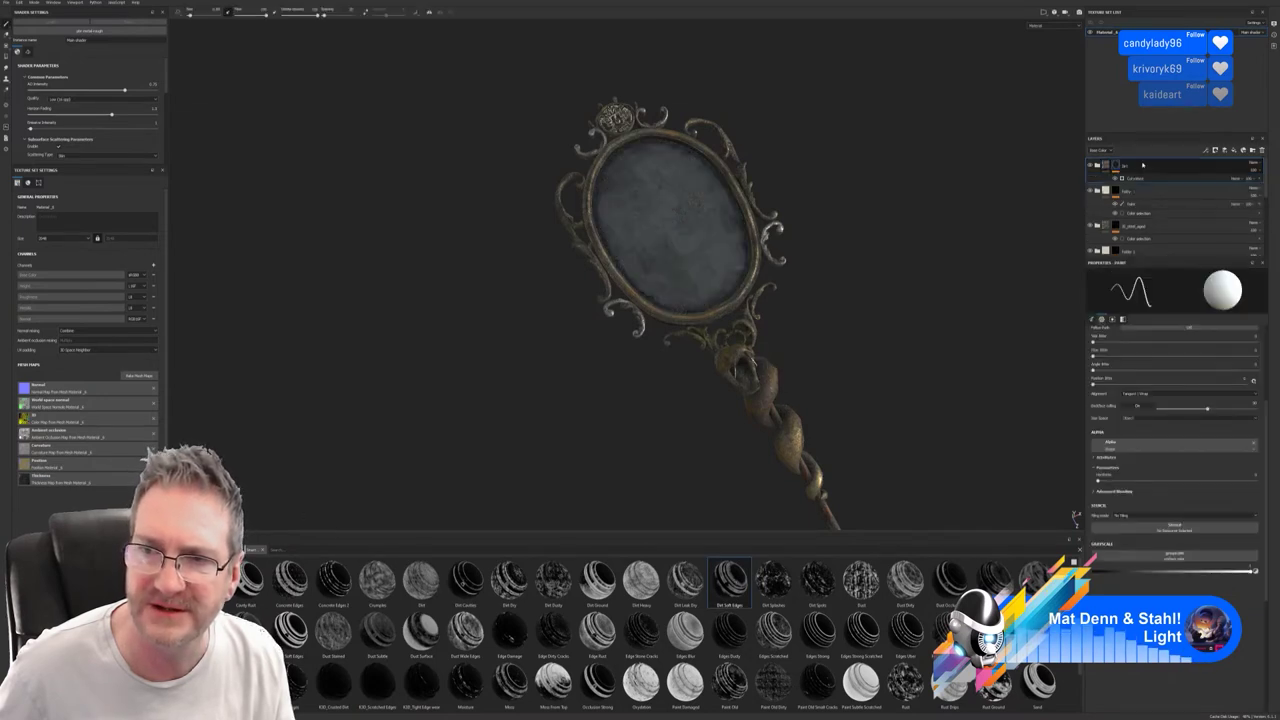
{"action": "scroll", "coordinate": [943, 314], "scroll_direction": "up", "scroll_amount": 3}
{"action": "left_click_drag", "start_coordinate": [943, 314], "coordinate": [737, 280], "text": "alt"}
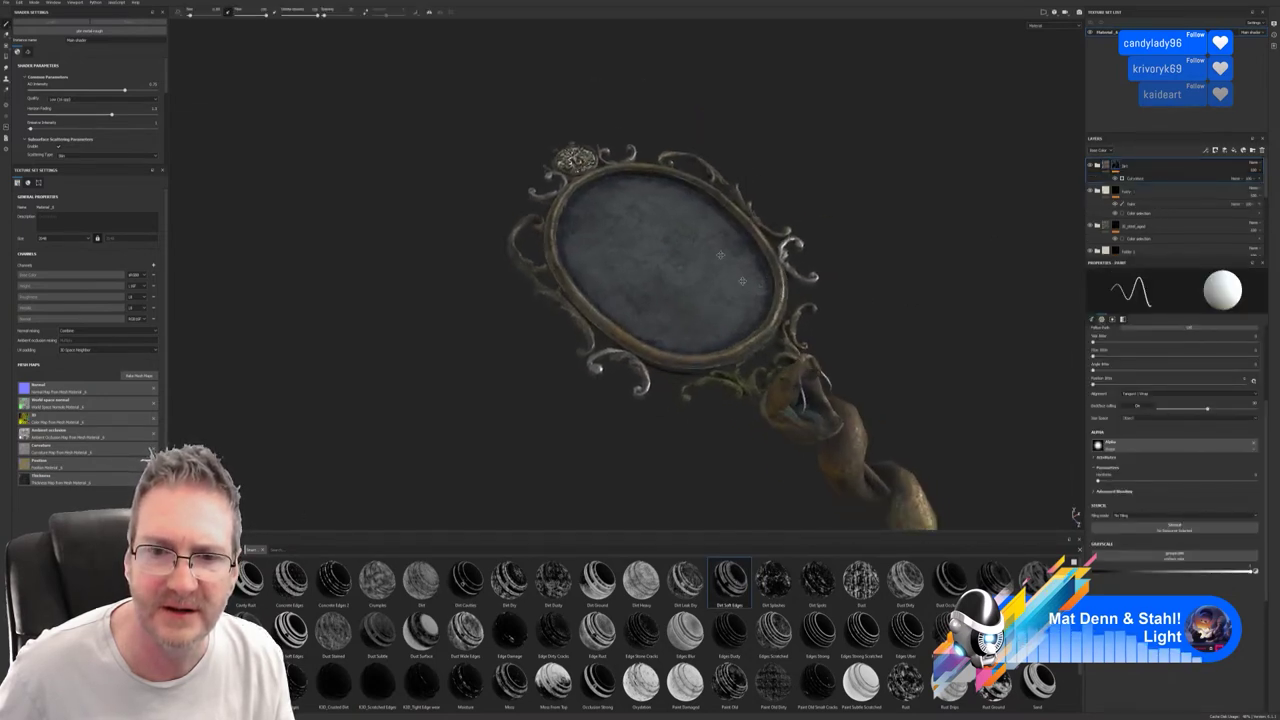
{"action": "middle_click_drag", "start_coordinate": [737, 280], "coordinate": [667, 197], "text": "alt"}
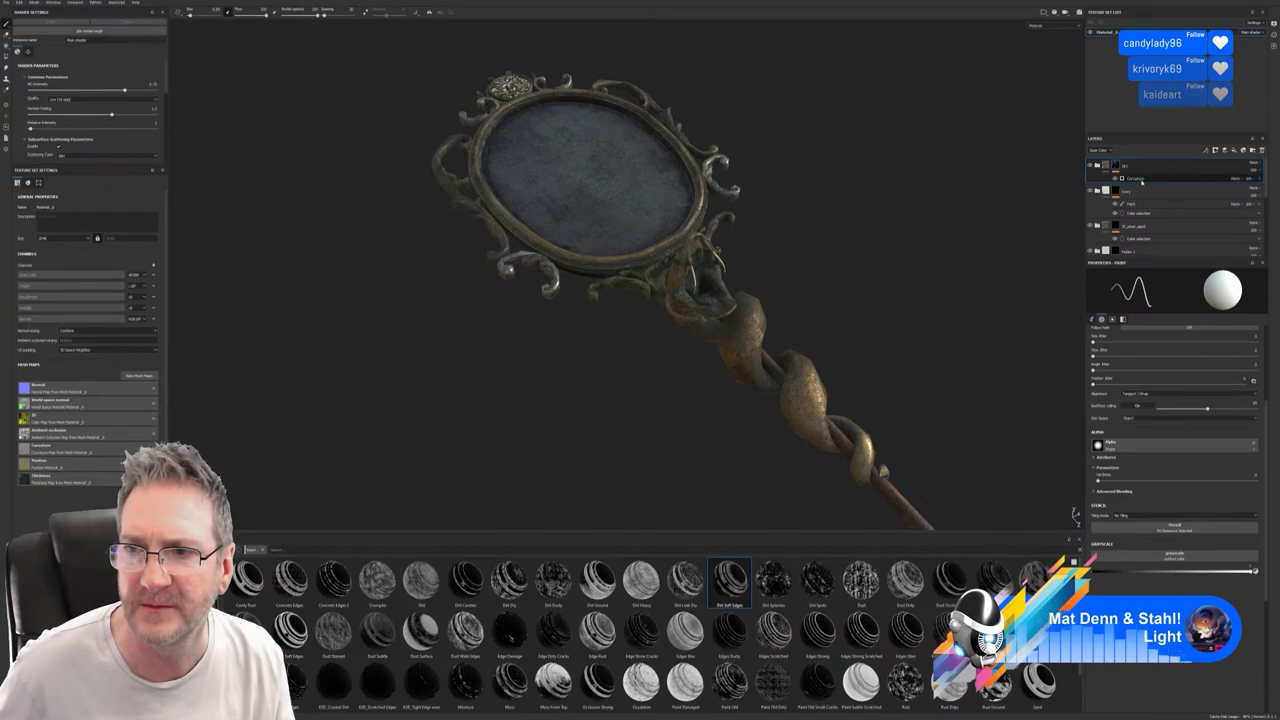
Raise the Global Balance of the Curvature generator in the Dirt group's mask to about 0.85 and check the mirror from several angles.
{"action": "left_click", "coordinate": [1142, 180]}
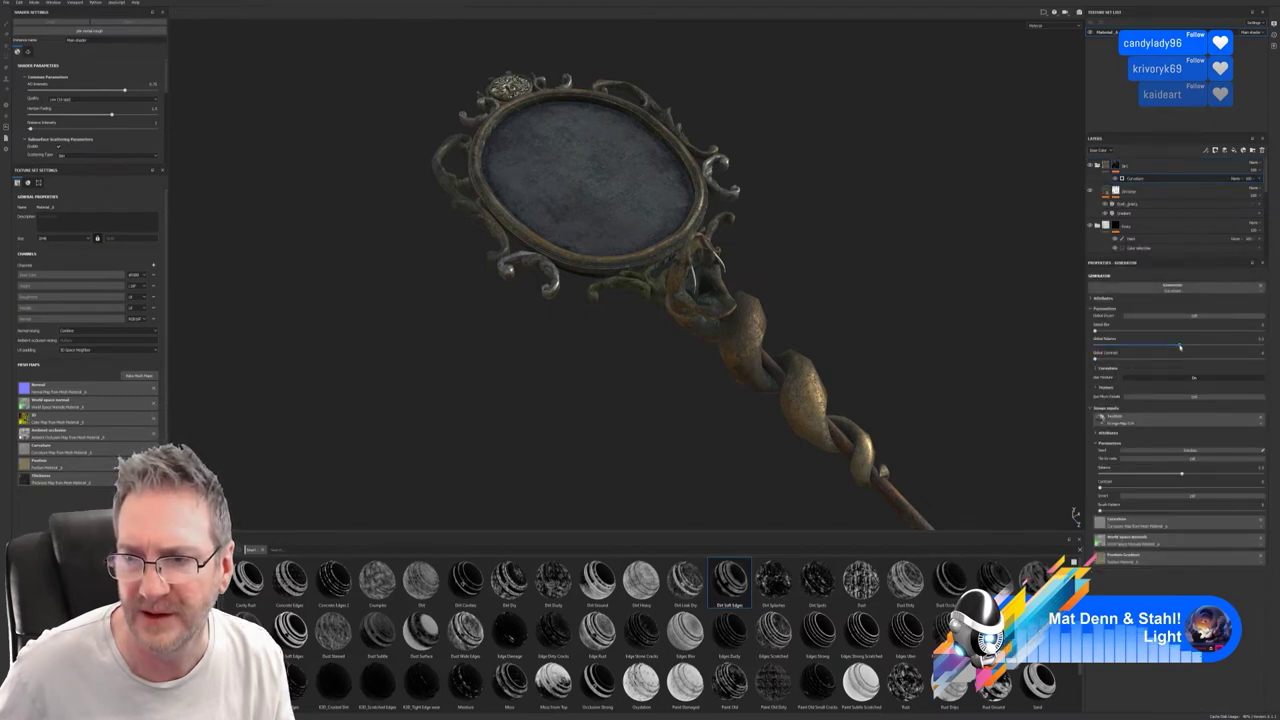
{"action": "left_click_drag", "start_coordinate": [1180, 346], "coordinate": [1248, 333]}
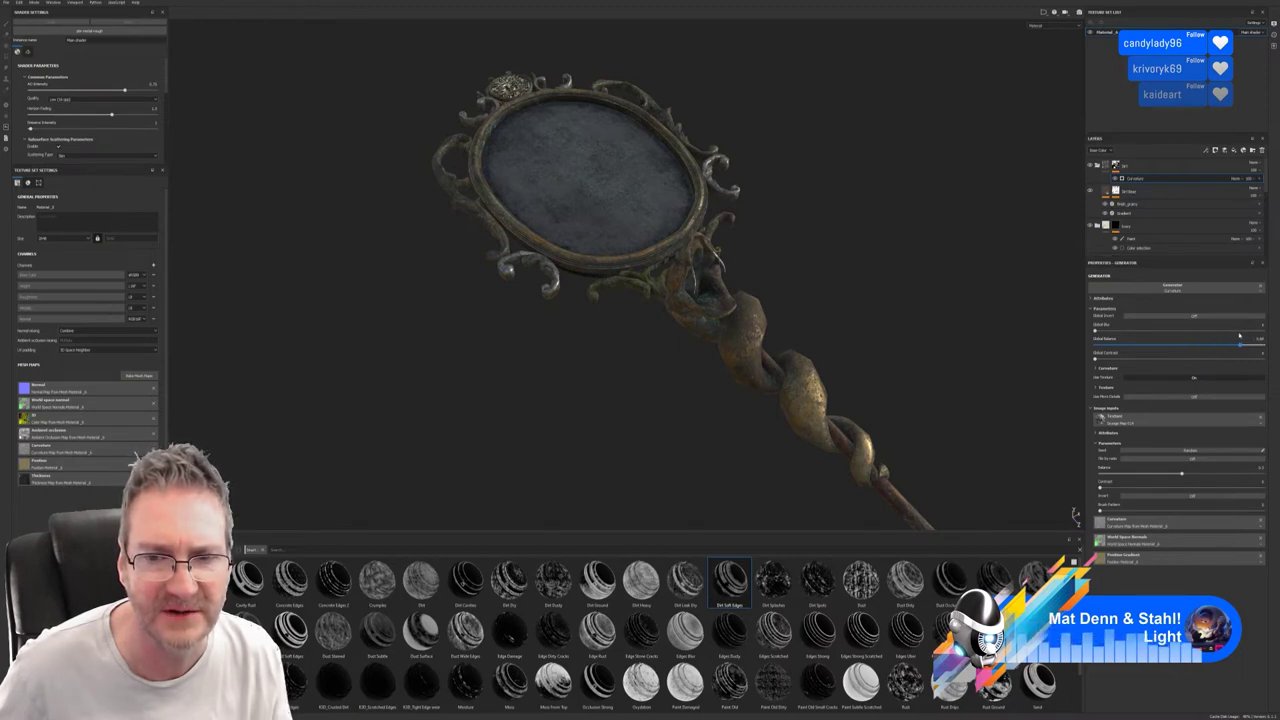
{"action": "left_click_drag", "start_coordinate": [834, 289], "coordinate": [805, 288], "text": "alt"}
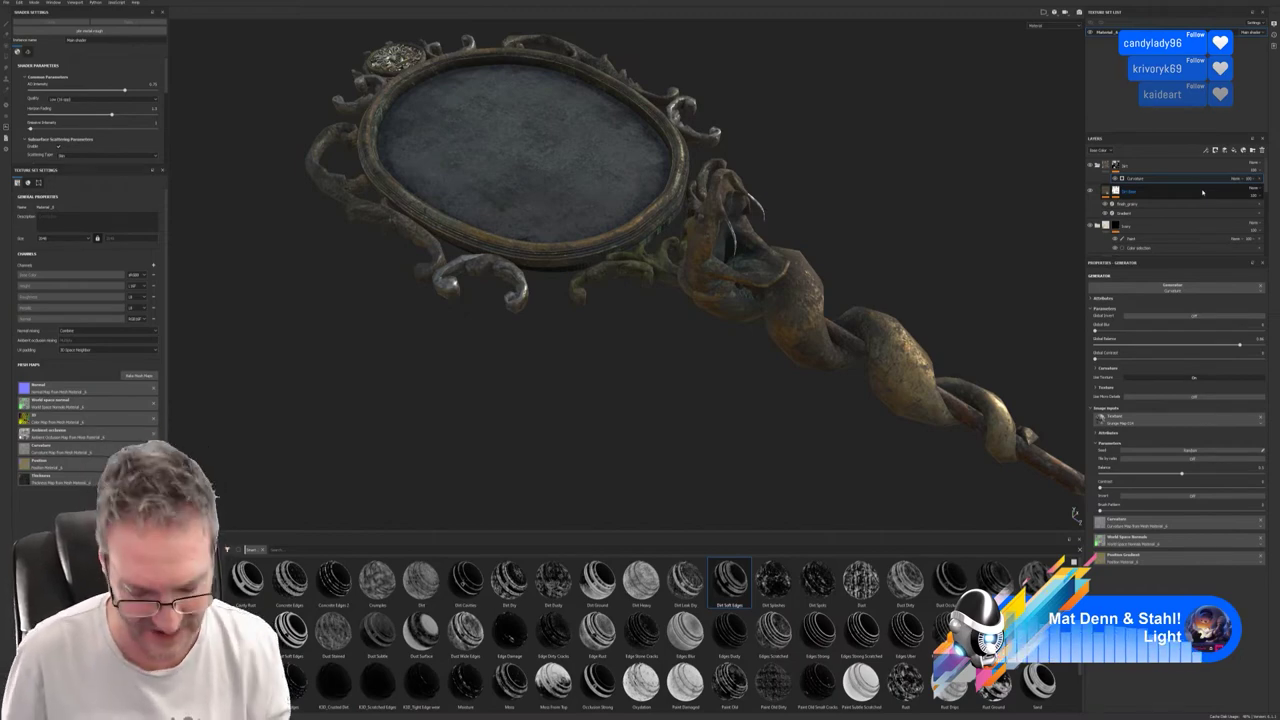
{"action": "left_click_drag", "start_coordinate": [717, 370], "coordinate": [809, 372], "text": "alt"}
{"action": "middle_click_drag", "start_coordinate": [808, 372], "coordinate": [785, 341], "text": "alt"}
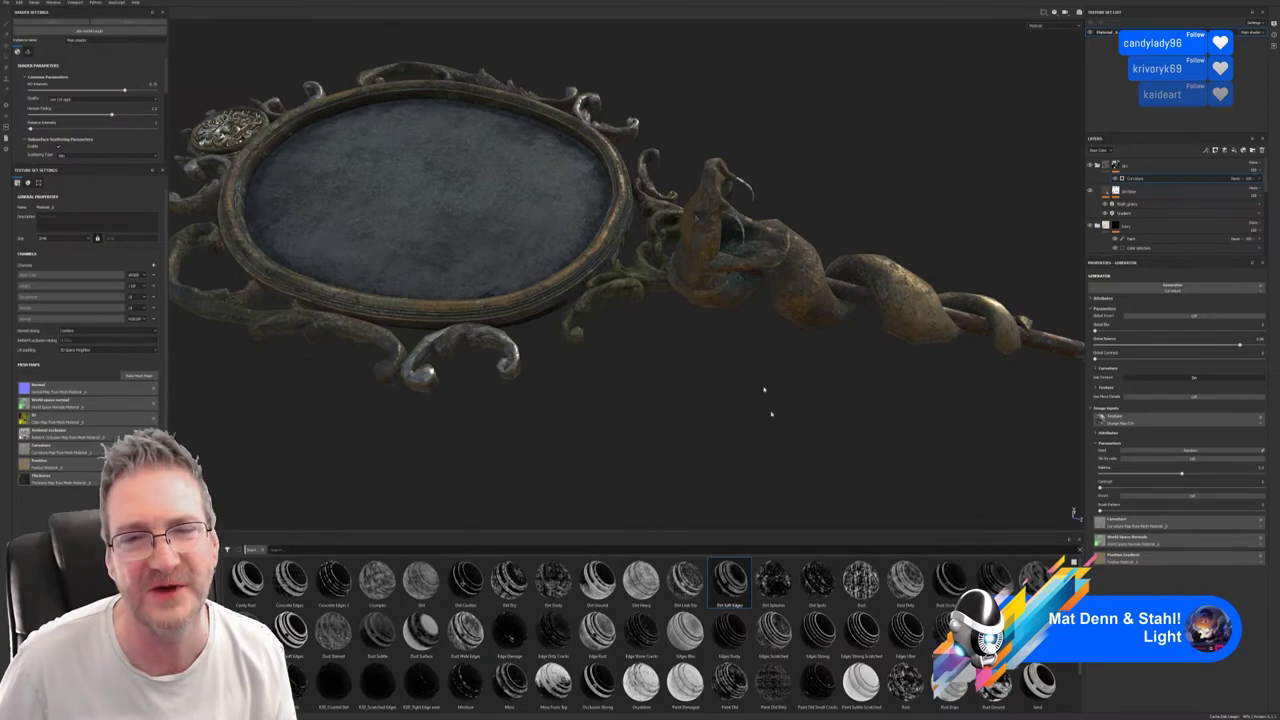
{"action": "left_click_drag", "start_coordinate": [763, 390], "coordinate": [620, 367], "text": "alt"}
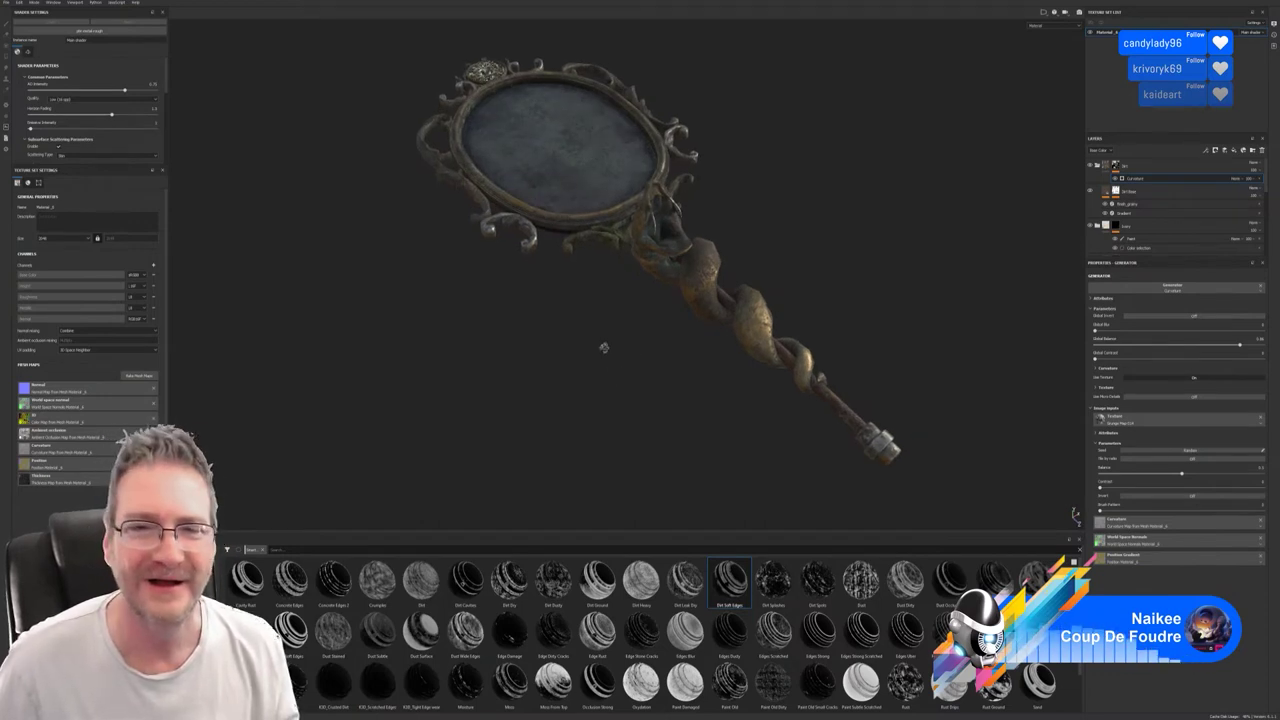
{"action": "left_click_drag", "start_coordinate": [600, 349], "coordinate": [1000, 245], "text": "alt"}
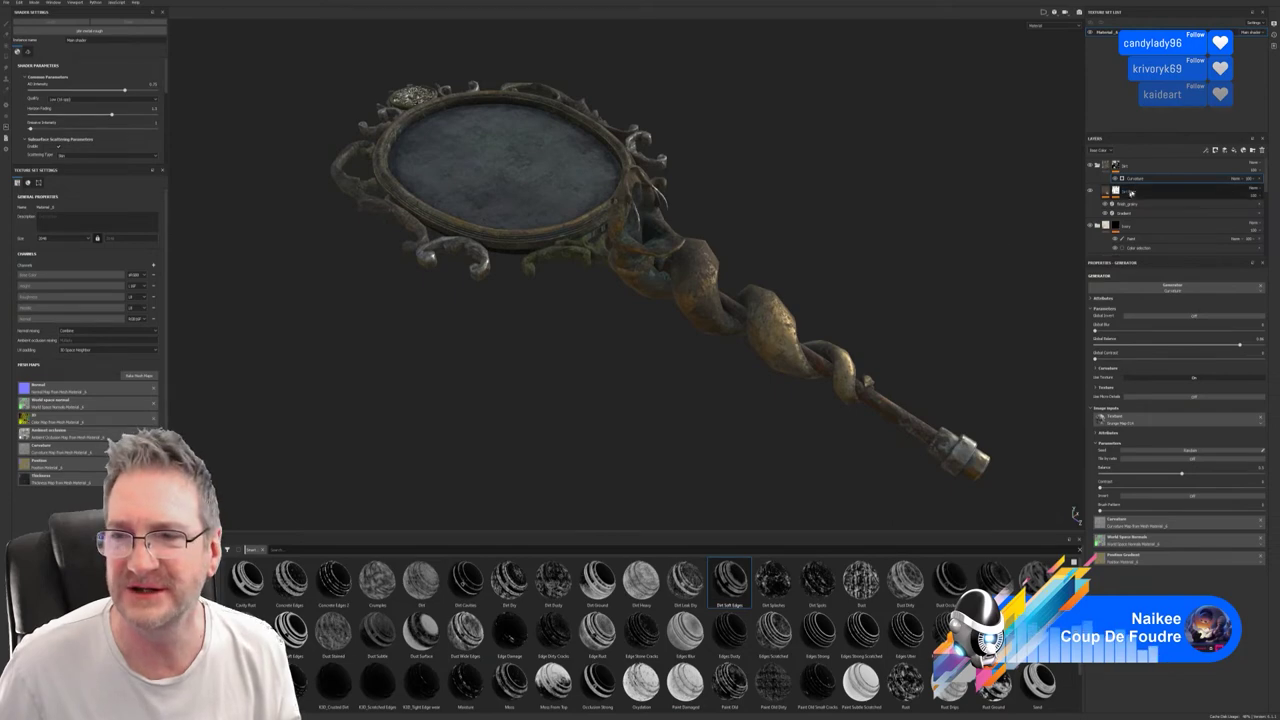
Try different blending modes for the Curvature generator in the Dirt group's mask.
{"action": "left_click", "coordinate": [1244, 178]}
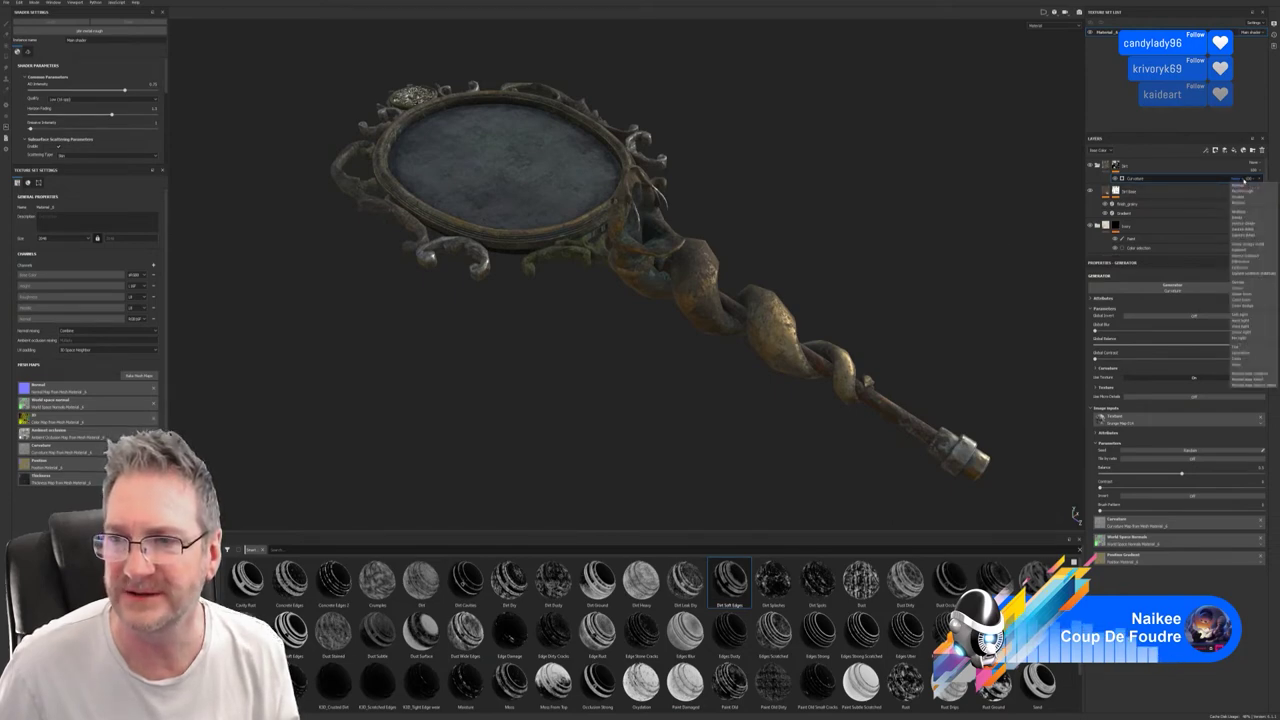
{"action": "left_click", "coordinate": [1250, 191]}
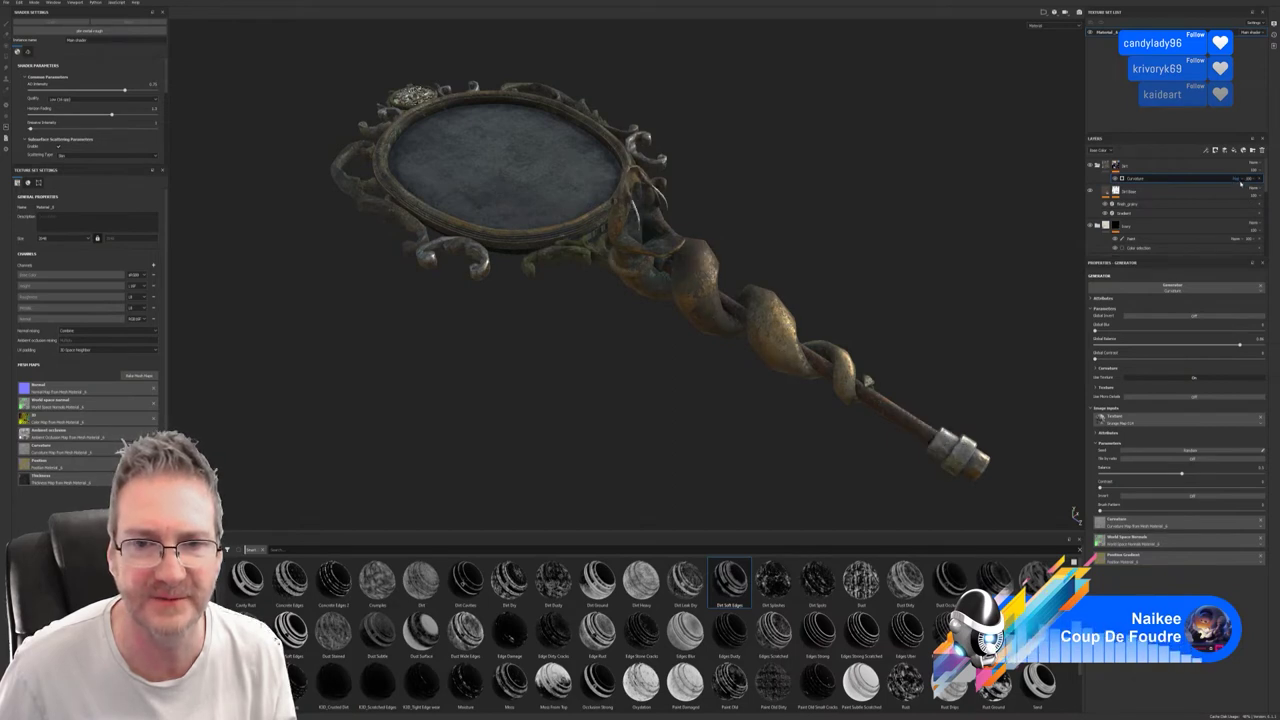
{"action": "scroll", "coordinate": [1241, 184], "scroll_direction": "down", "scroll_amount": 1}
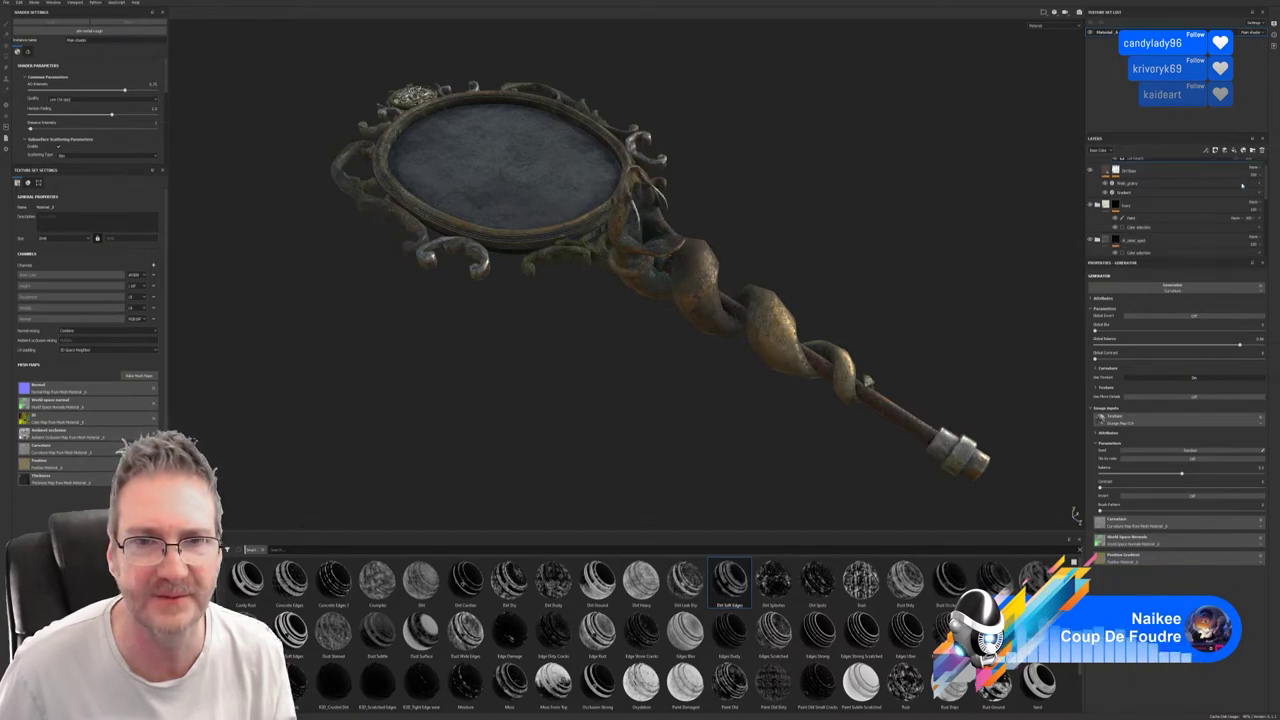
{"action": "scroll", "coordinate": [1241, 184], "scroll_direction": "up", "scroll_amount": 1}
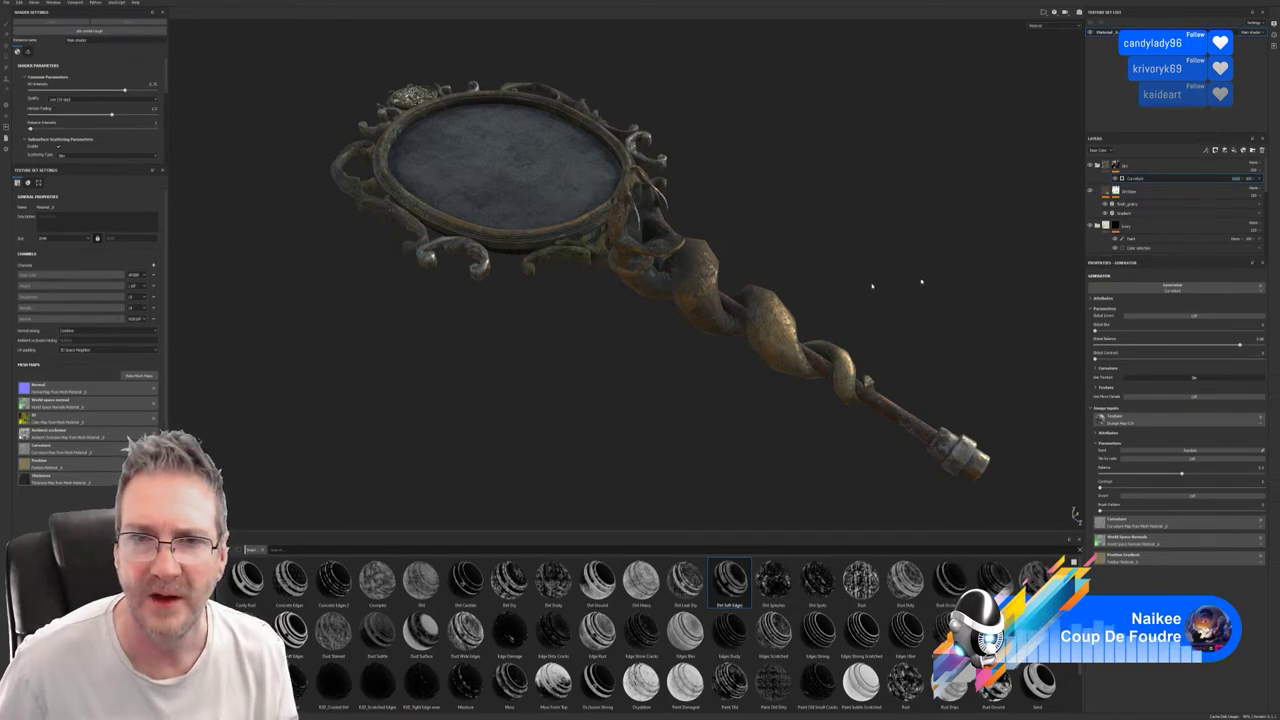
Inspect the masked dirt on the snake handle, round crest and frame, ending on a front view, and save the project.
{"action": "left_click_drag", "start_coordinate": [871, 286], "coordinate": [830, 258], "text": "alt"}
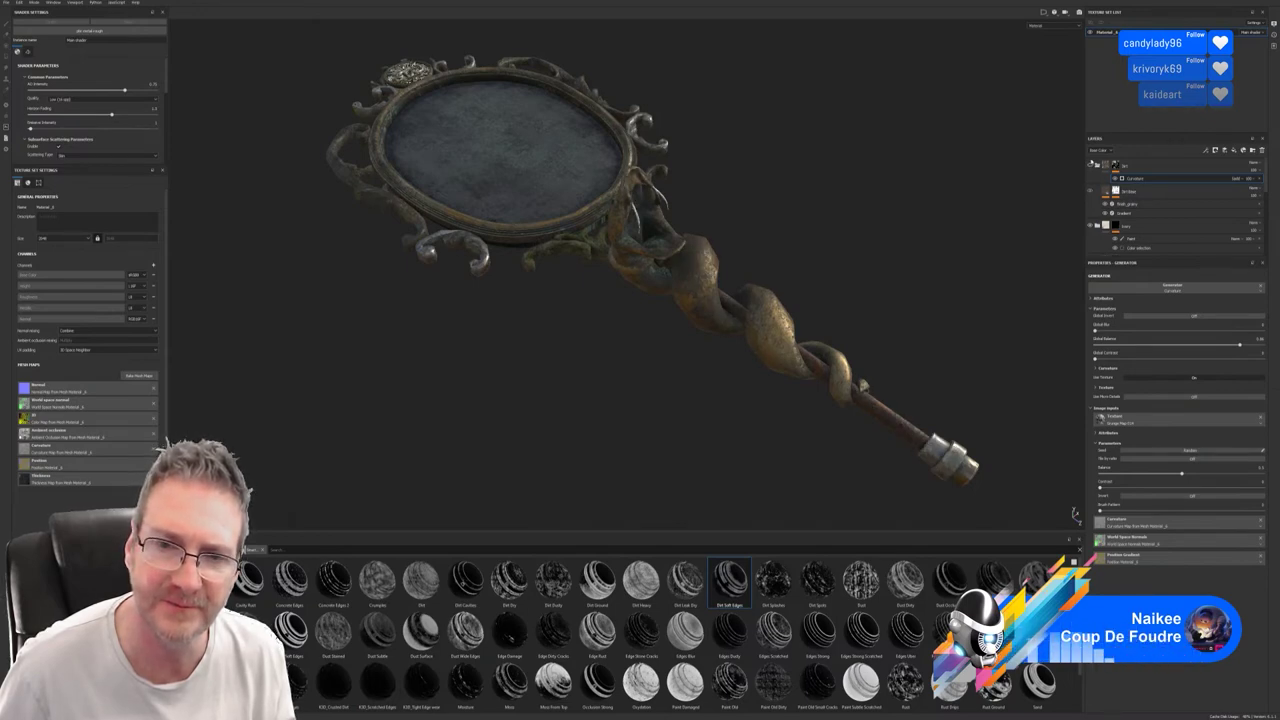
{"action": "left_click_drag", "start_coordinate": [860, 200], "coordinate": [649, 254], "text": "alt"}
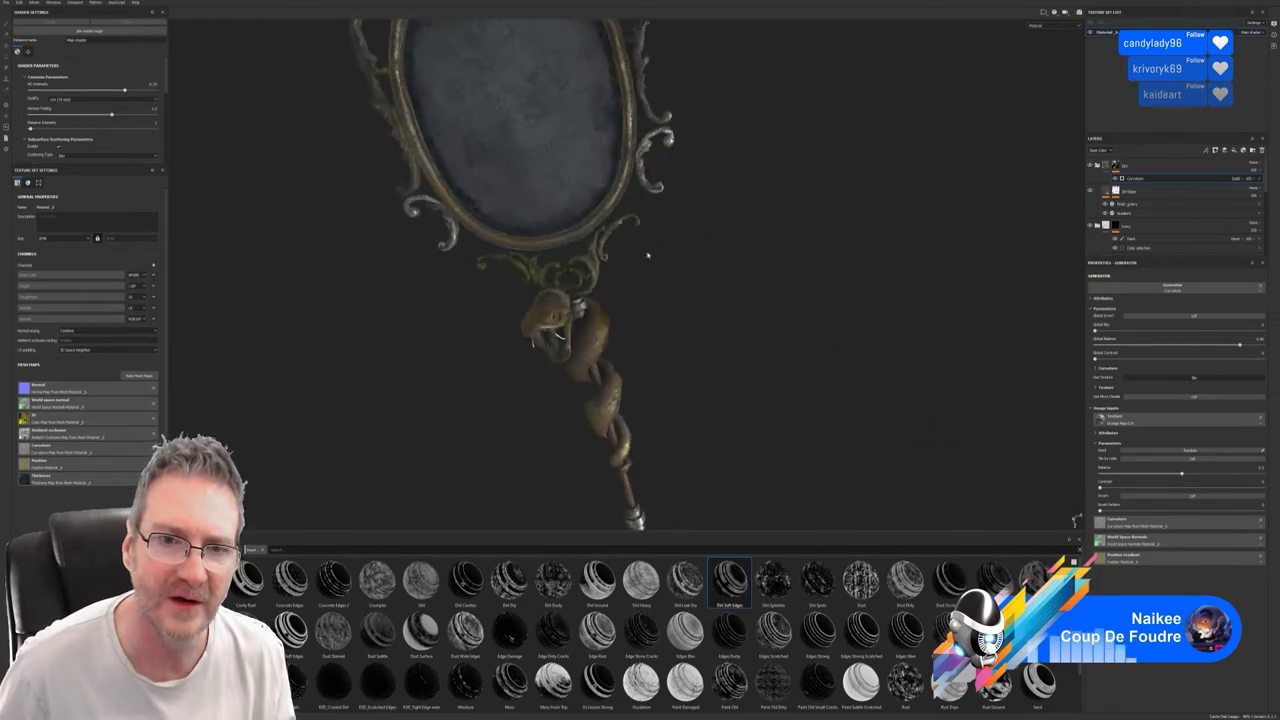
{"action": "right_click_drag", "start_coordinate": [649, 254], "coordinate": [554, 194], "text": "alt"}
{"action": "middle_click_drag", "start_coordinate": [554, 194], "coordinate": [592, 264], "text": "alt"}
{"action": "left_click_drag", "start_coordinate": [545, 217], "coordinate": [559, 174], "text": "alt"}
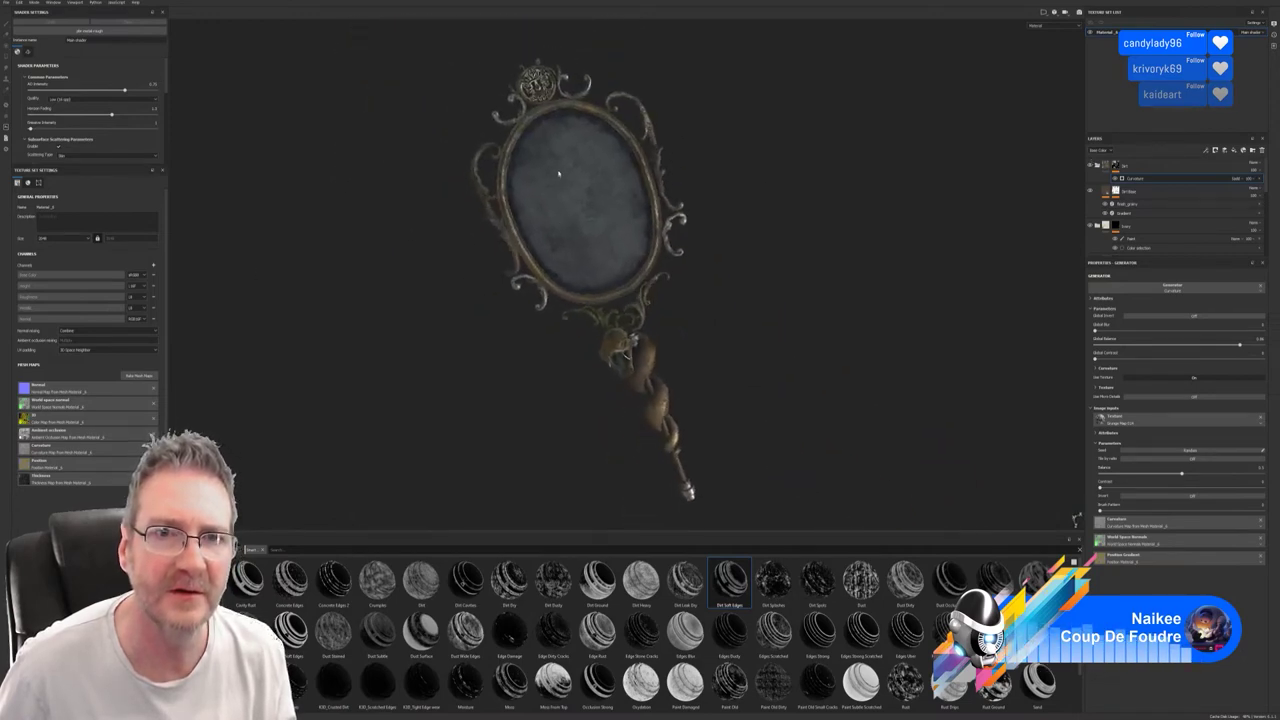
{"action": "middle_click_drag", "start_coordinate": [559, 174], "coordinate": [600, 280], "text": "alt"}
{"action": "right_click_drag", "start_coordinate": [600, 280], "coordinate": [730, 280], "text": "alt"}
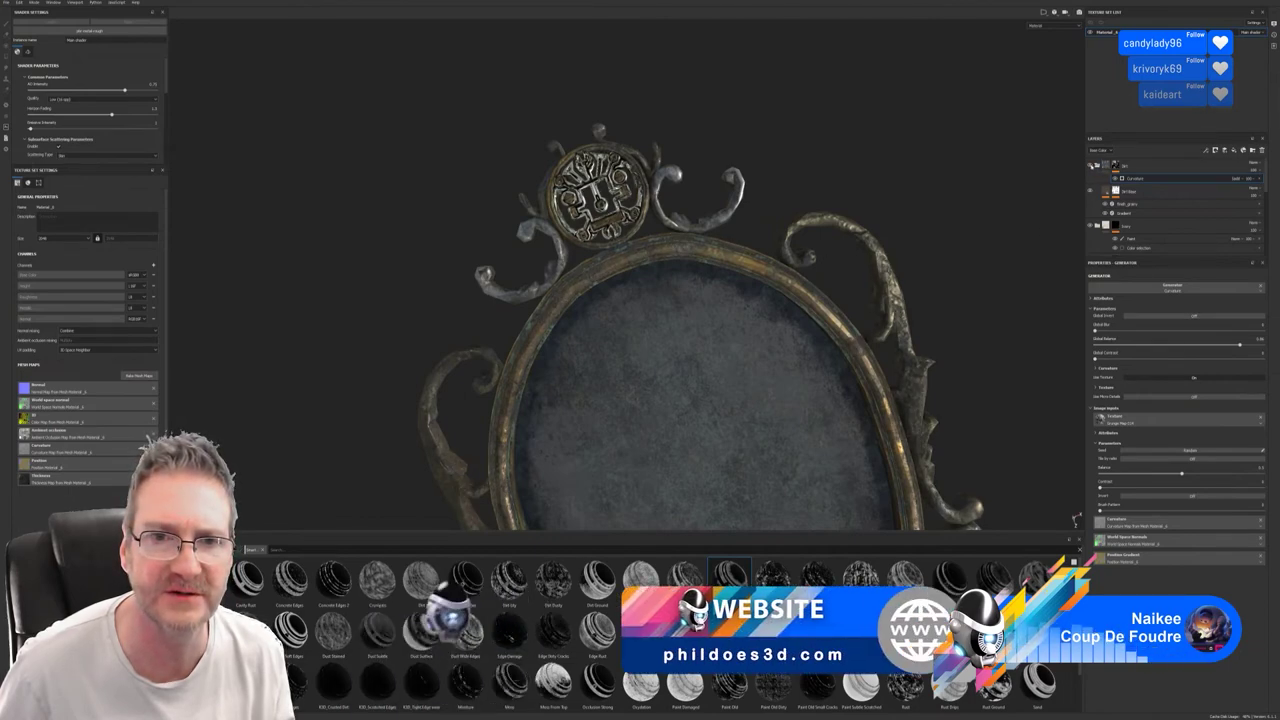
{"action": "scroll", "coordinate": [680, 391], "scroll_direction": "down", "scroll_amount": 5}
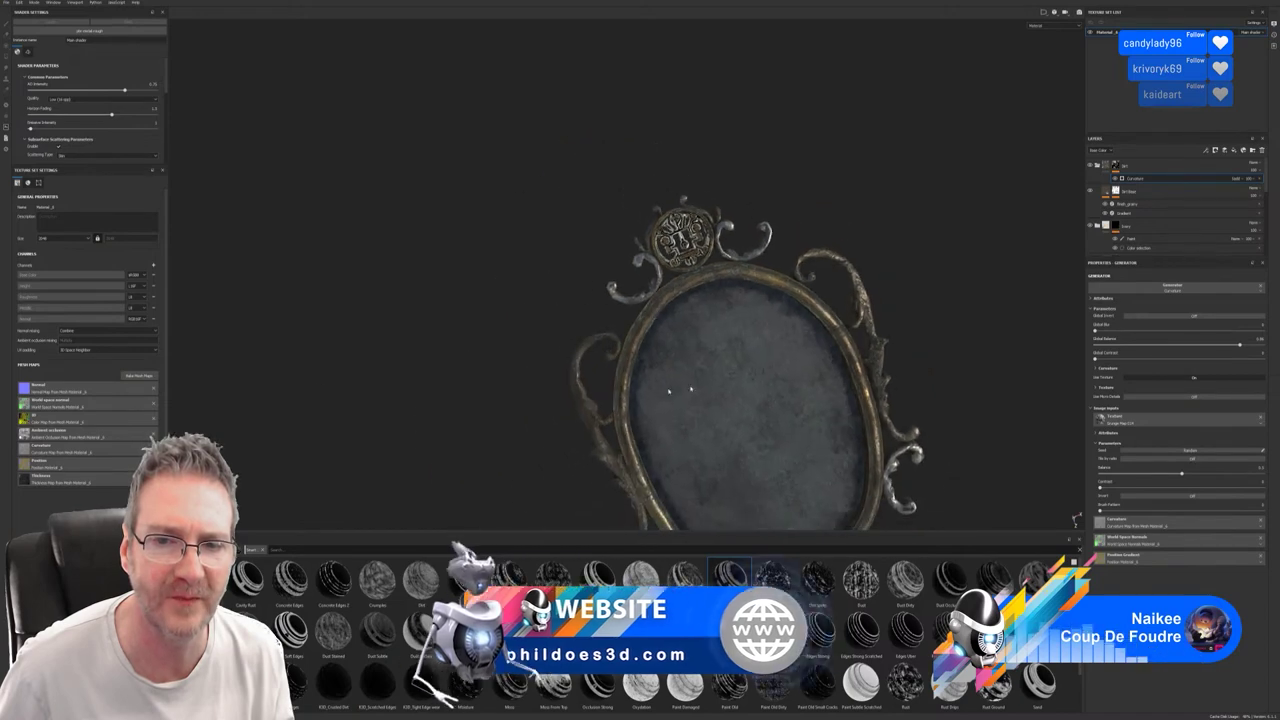
{"action": "middle_click_drag", "start_coordinate": [738, 496], "coordinate": [680, 314], "text": "alt"}
{"action": "left_click_drag", "start_coordinate": [679, 314], "coordinate": [672, 48], "text": "alt"}
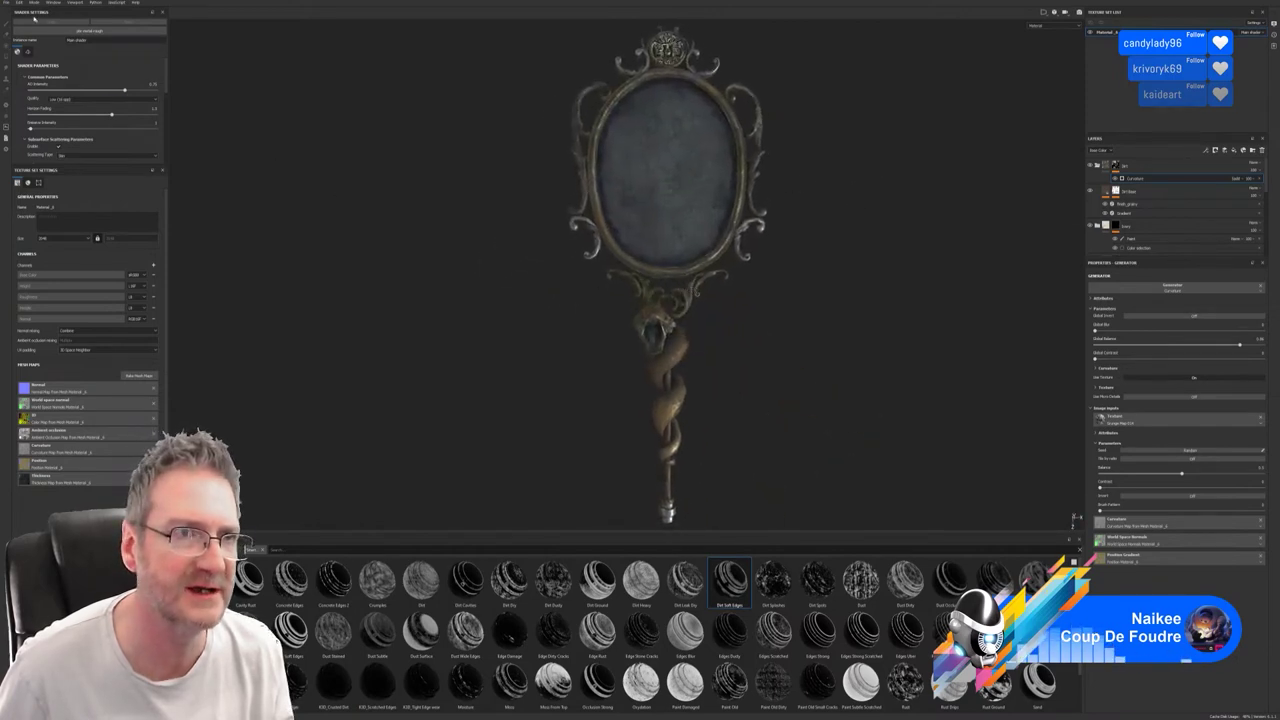
{"action": "left_click", "coordinate": [6, 3]}
{"action": "left_click", "coordinate": [14, 63]}
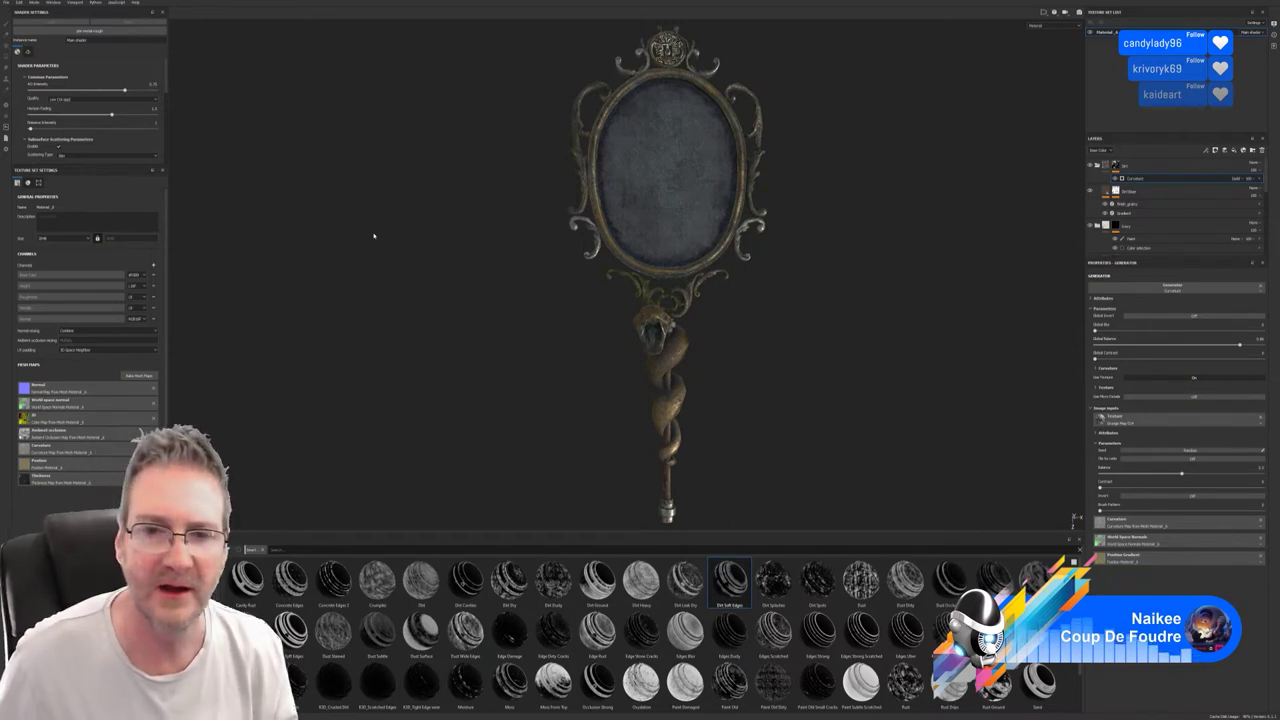
Examine the dirt and metal wear on the snake head and coiled body from front and low side views.
{"action": "left_click_drag", "start_coordinate": [804, 372], "coordinate": [594, 423], "text": "alt"}
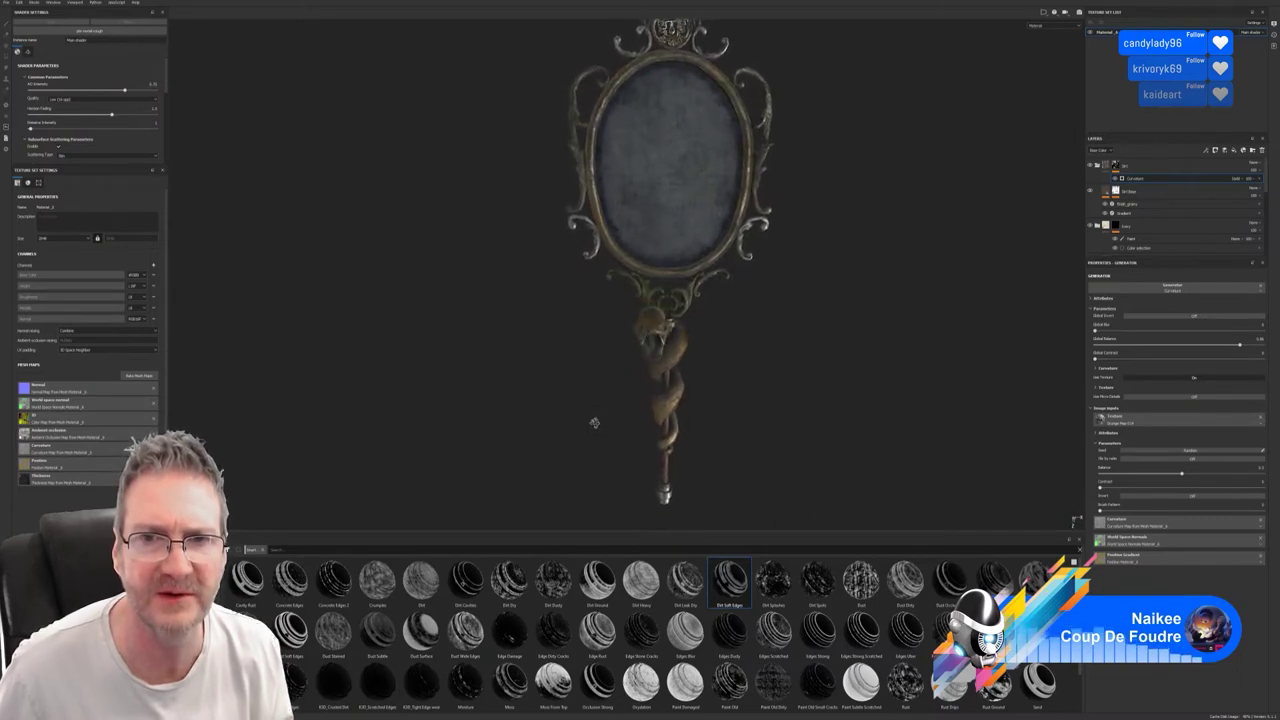
{"action": "left_click_drag", "start_coordinate": [773, 343], "coordinate": [659, 188], "text": "alt"}
{"action": "scroll", "coordinate": [829, 466], "scroll_direction": "up", "scroll_amount": 3}
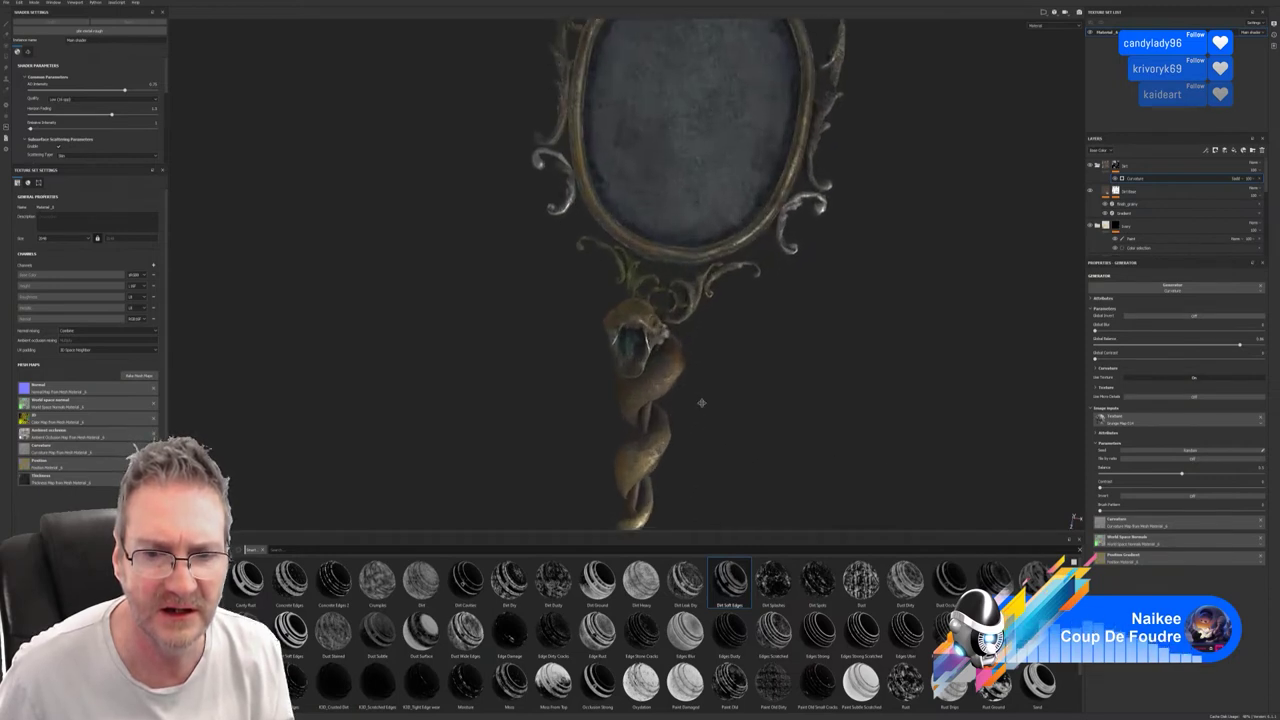
{"action": "middle_click_drag", "start_coordinate": [700, 403], "coordinate": [626, 316], "text": "alt"}
{"action": "left_click_drag", "start_coordinate": [625, 317], "coordinate": [887, 321], "text": "alt"}
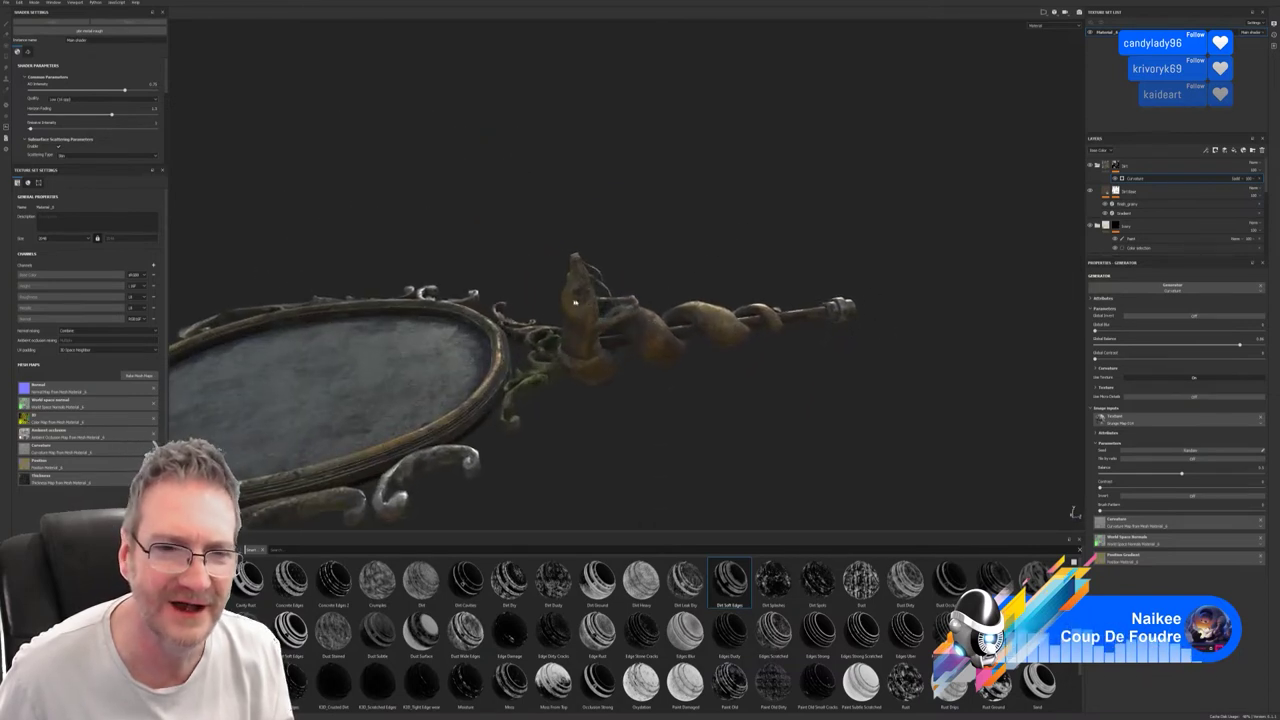
{"action": "scroll", "coordinate": [578, 299], "scroll_direction": "up", "scroll_amount": 3}
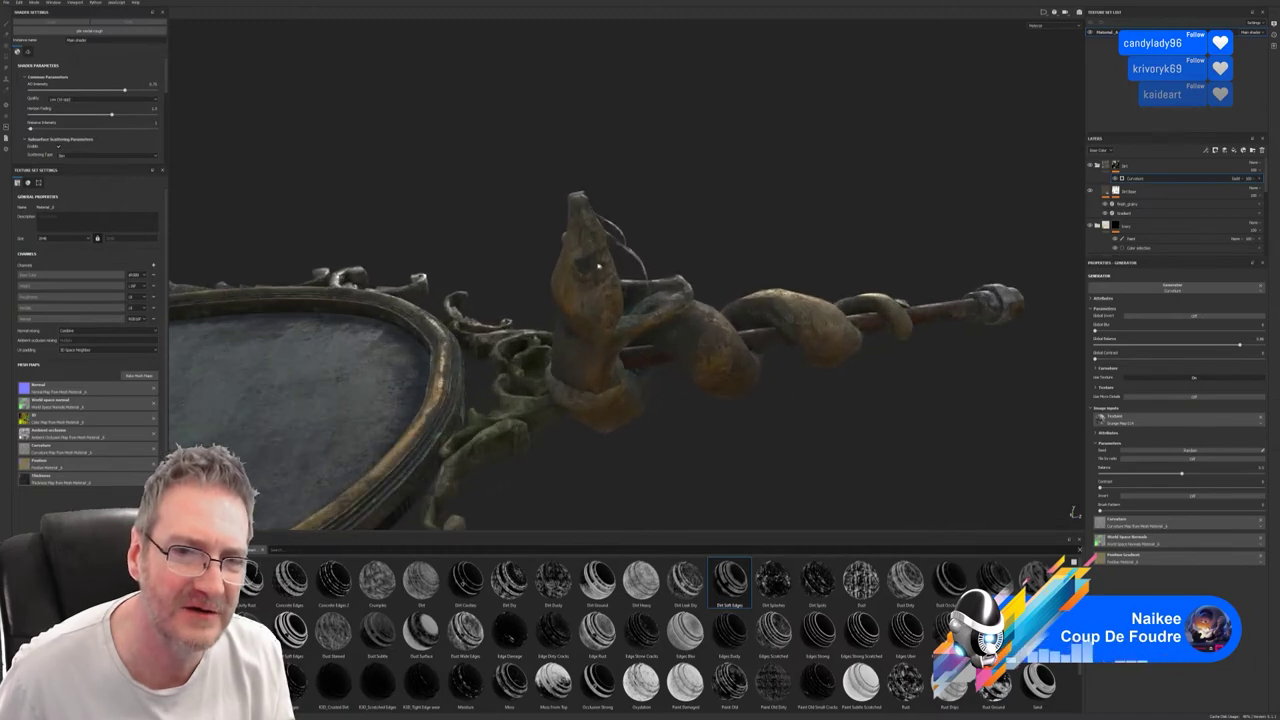
{"action": "scroll", "coordinate": [735, 355], "scroll_direction": "down", "scroll_amount": 5}
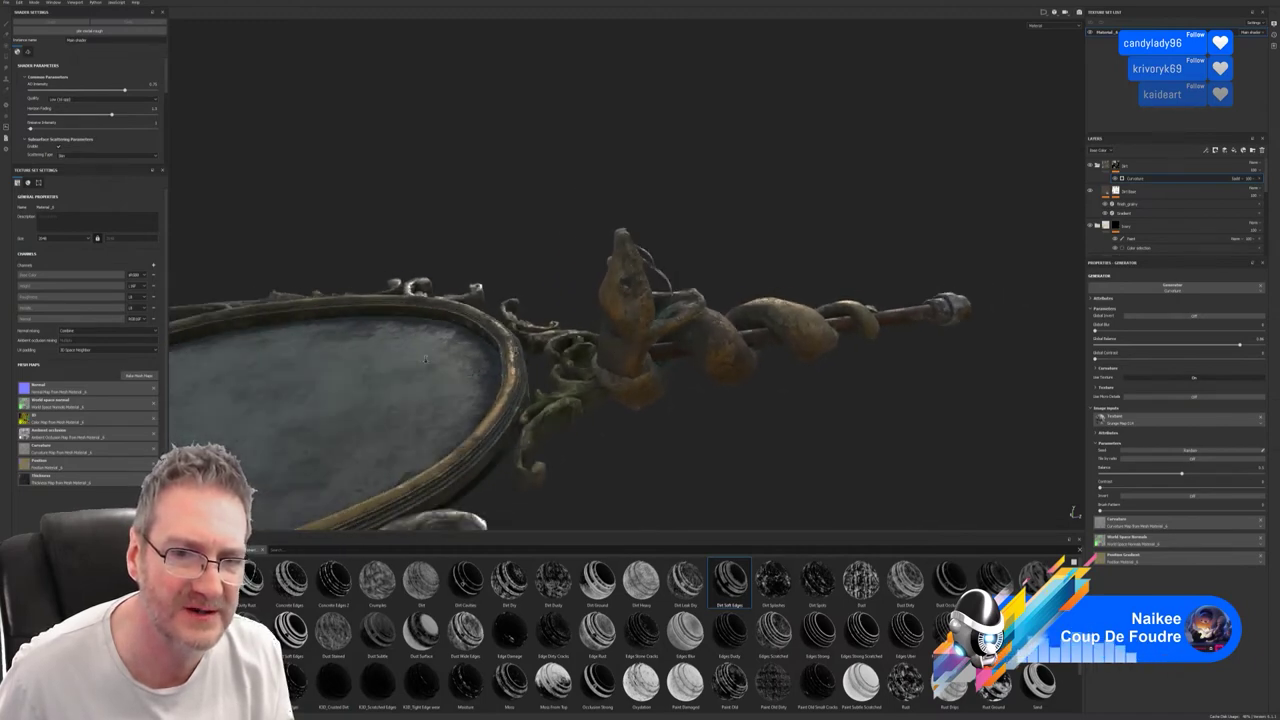
Examine the crest, frame scrolls and mirror glass close up and in a full front view.
{"action": "left_click_drag", "start_coordinate": [754, 368], "coordinate": [630, 395], "text": "alt"}
{"action": "middle_click_drag", "start_coordinate": [663, 289], "coordinate": [563, 361], "text": "alt"}
{"action": "left_click_drag", "start_coordinate": [563, 361], "coordinate": [674, 374], "text": "alt"}
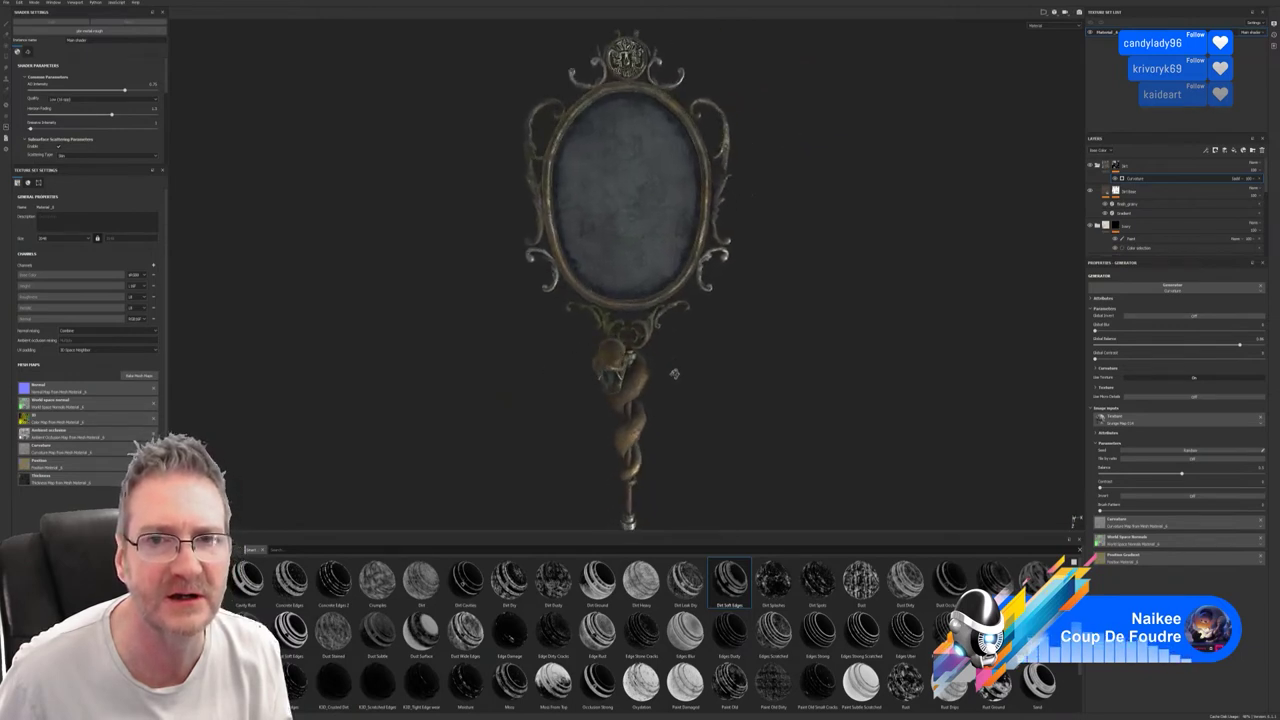
{"action": "middle_click_drag", "start_coordinate": [575, 153], "coordinate": [612, 327], "text": "alt"}
{"action": "scroll", "coordinate": [597, 249], "scroll_direction": "up", "scroll_amount": 3}
{"action": "scroll", "coordinate": [650, 340], "scroll_direction": "up", "scroll_amount": 2}
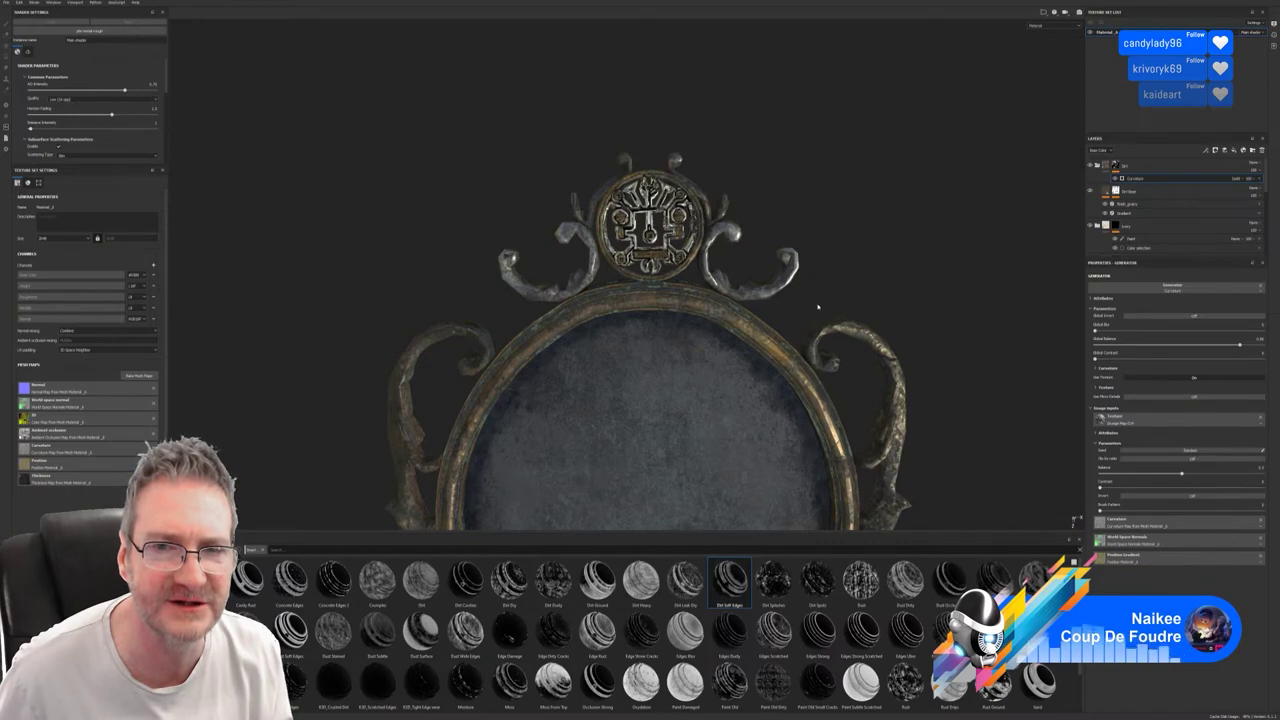
{"action": "scroll", "coordinate": [818, 307], "scroll_direction": "down", "scroll_amount": 6}
{"action": "middle_click_drag", "start_coordinate": [818, 307], "coordinate": [647, 142]}
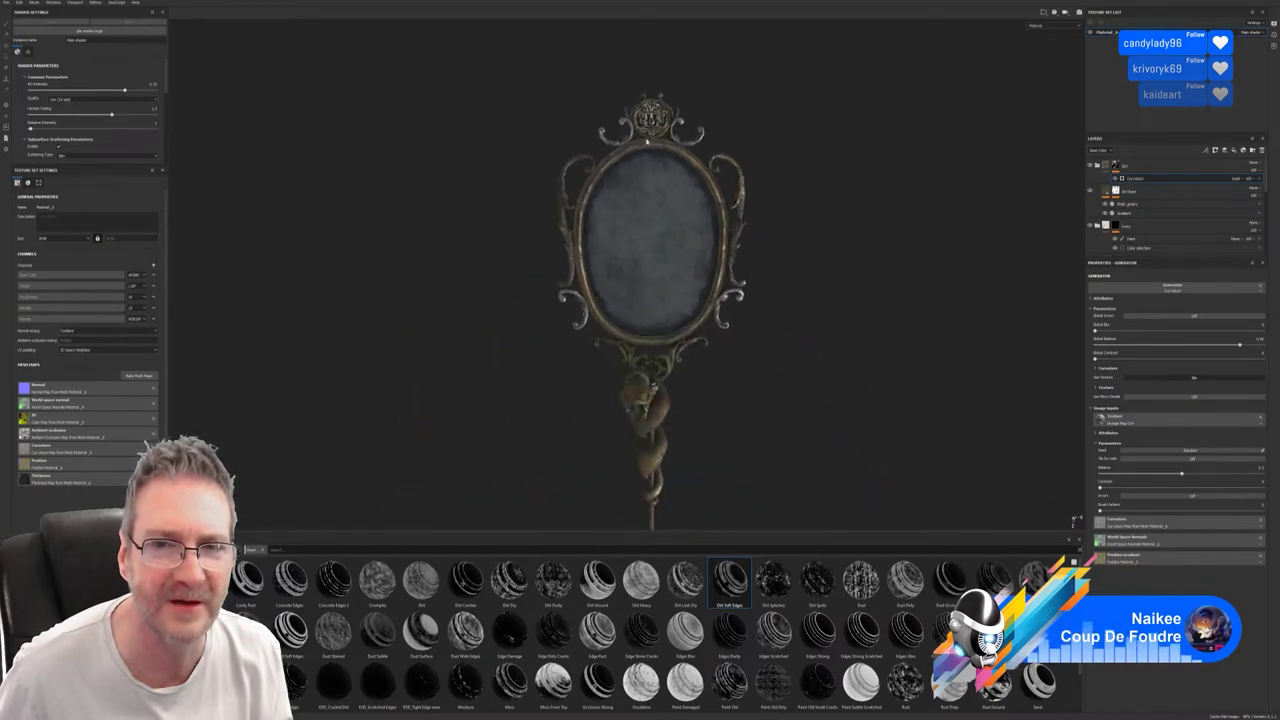
Set the texture export's output directory to the Ring Box & Hand Mirror folder on the Work drive and save the export settings.
{"action": "left_click_drag", "start_coordinate": [647, 142], "coordinate": [678, 236], "text": "alt"}
{"action": "right_click_drag", "start_coordinate": [678, 236], "coordinate": [524, 251], "text": "alt"}
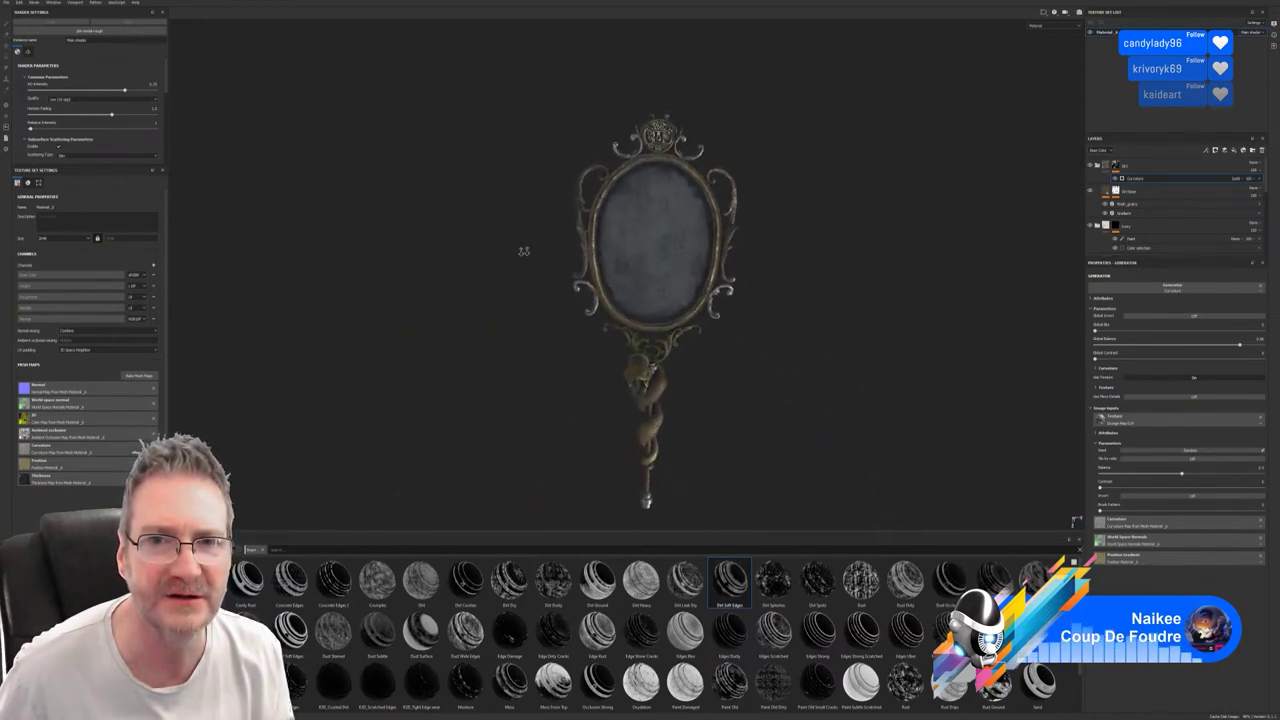
{"action": "middle_click_drag", "start_coordinate": [523, 251], "coordinate": [499, 221]}
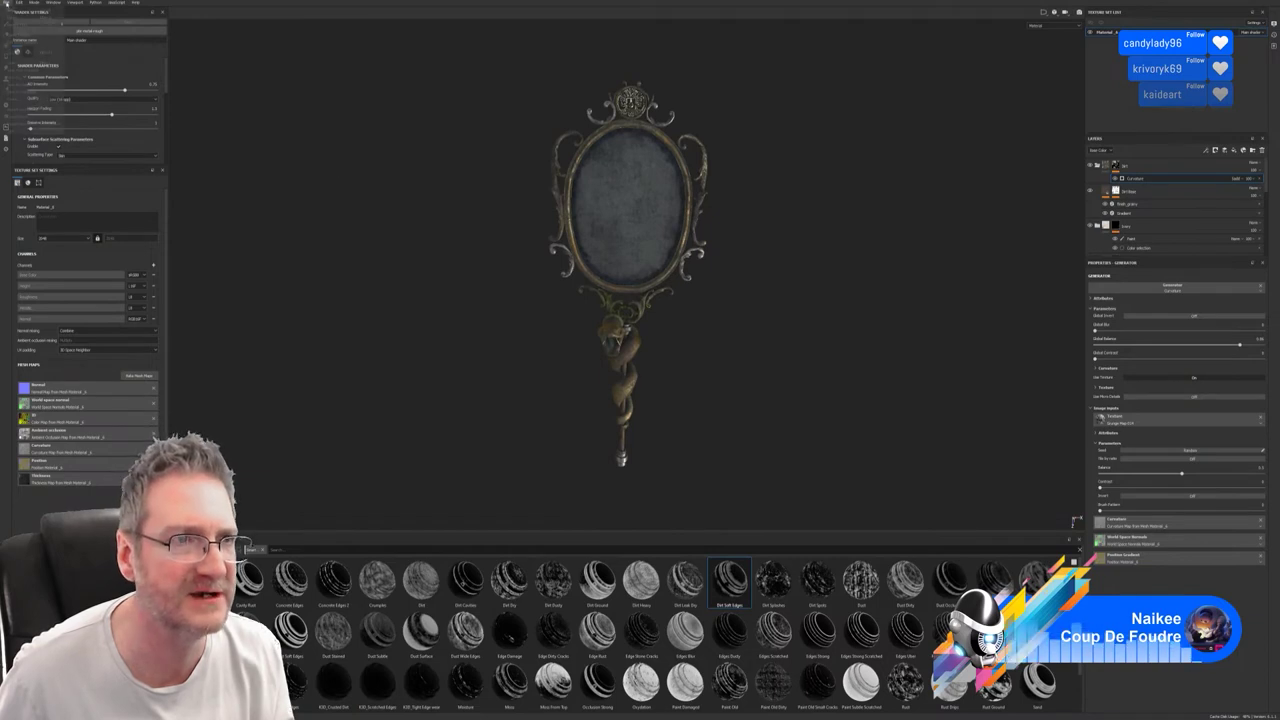
{"action": "left_click", "coordinate": [6, 3]}
{"action": "left_click", "coordinate": [22, 123]}
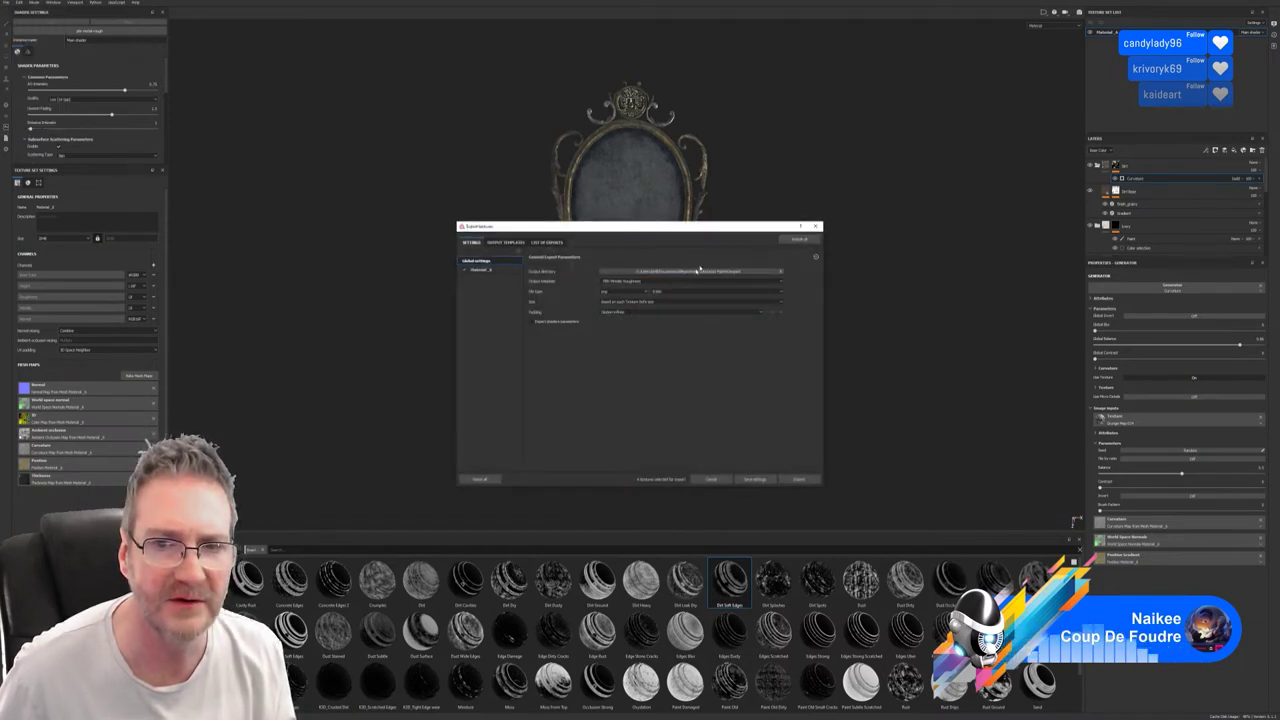
{"action": "left_click", "coordinate": [692, 270]}
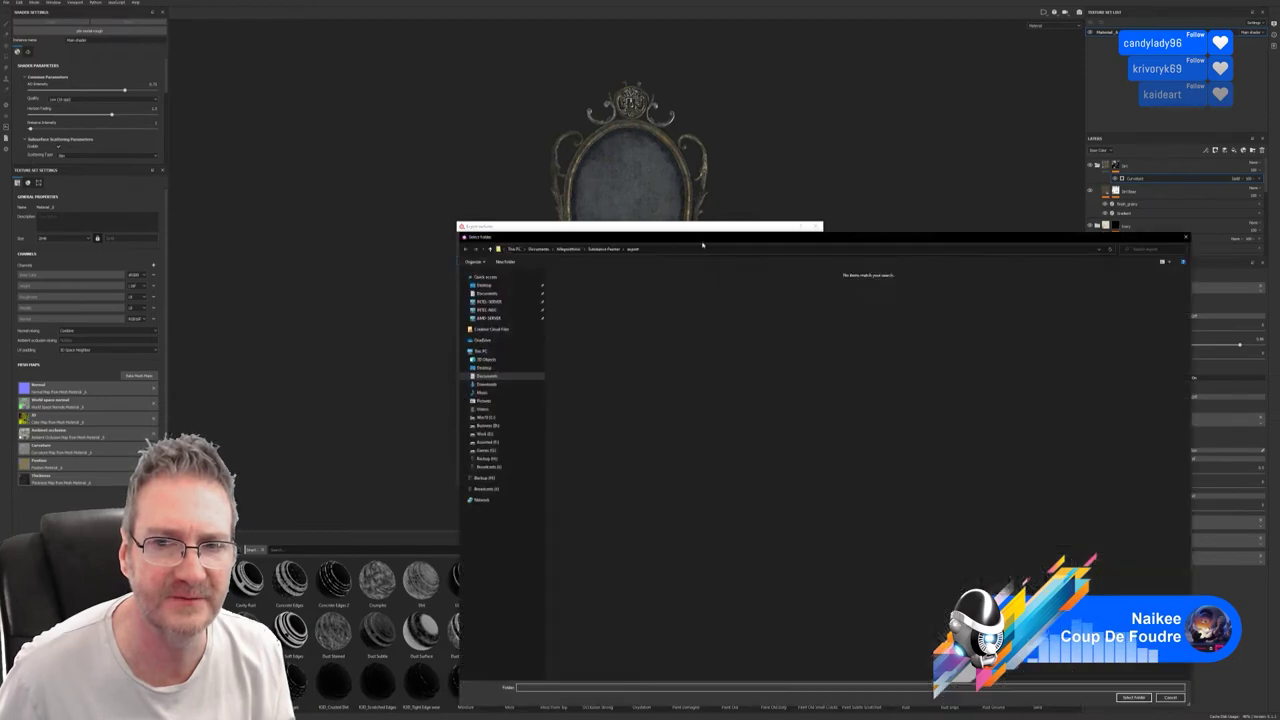
{"action": "left_click_drag", "start_coordinate": [557, 144], "coordinate": [580, 136]}
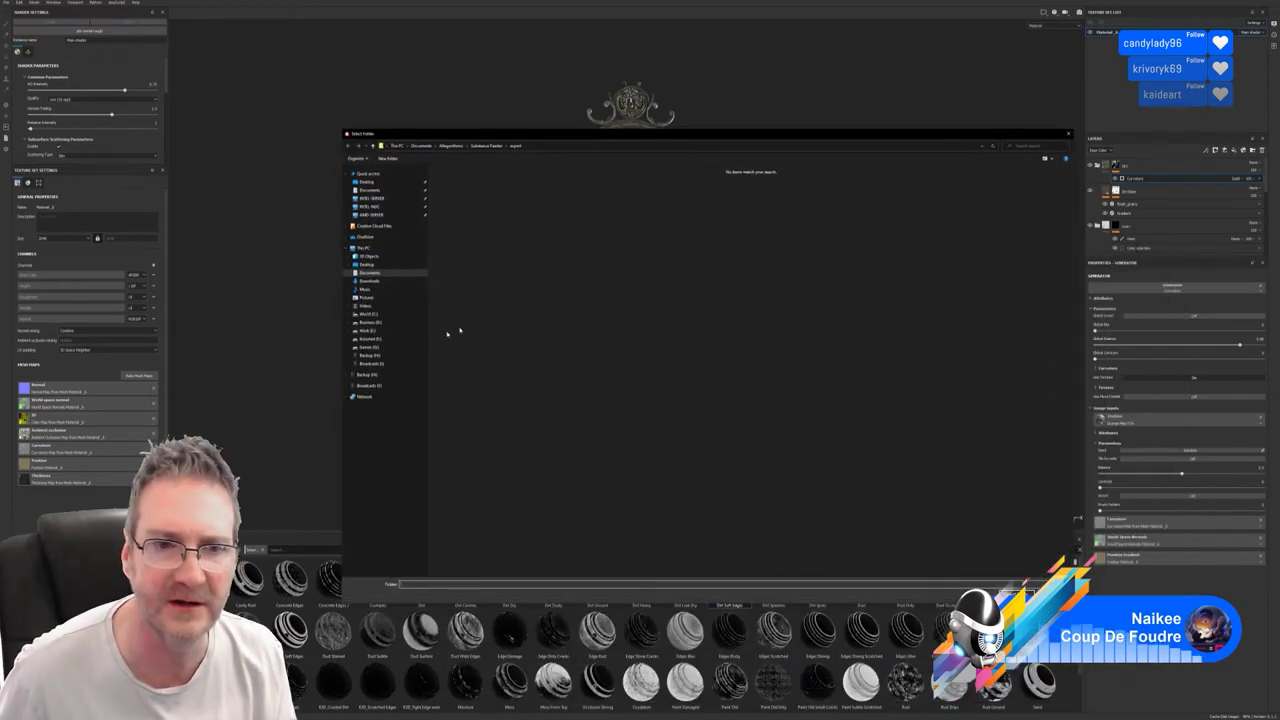
{"action": "left_click", "coordinate": [366, 330]}
{"action": "double_click", "coordinate": [981, 232]}
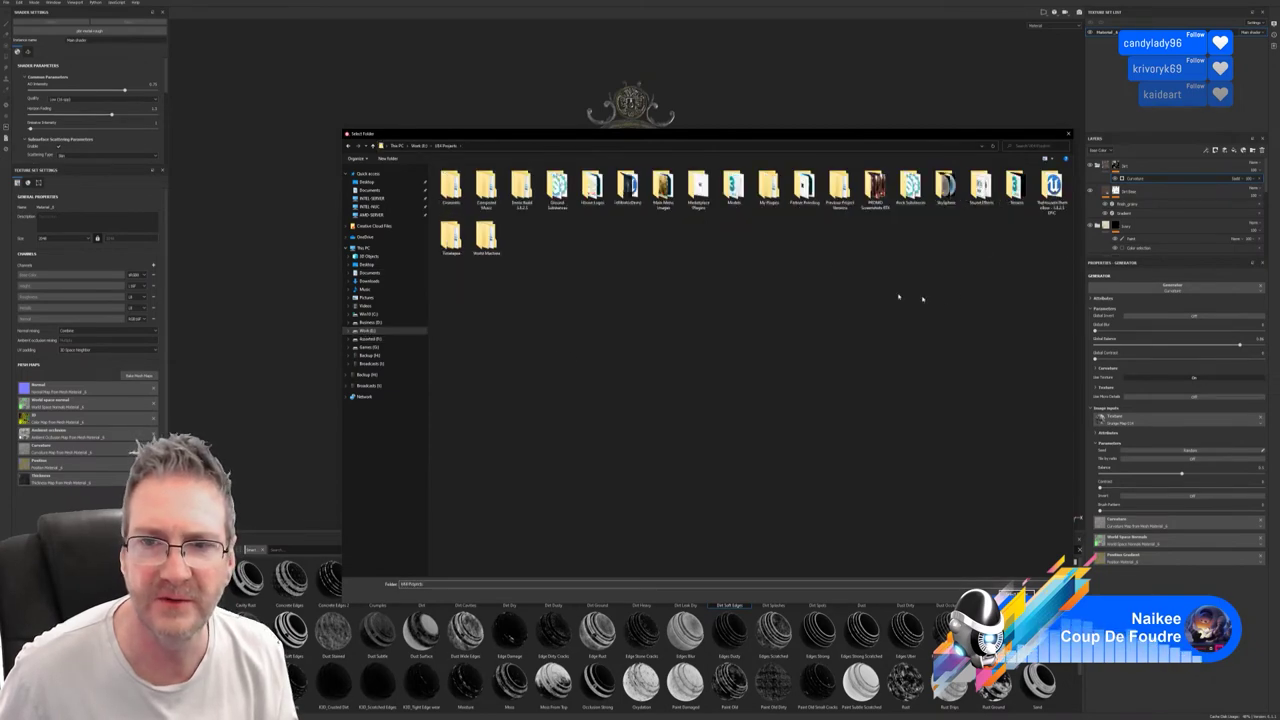
{"action": "double_click", "coordinate": [733, 190]}
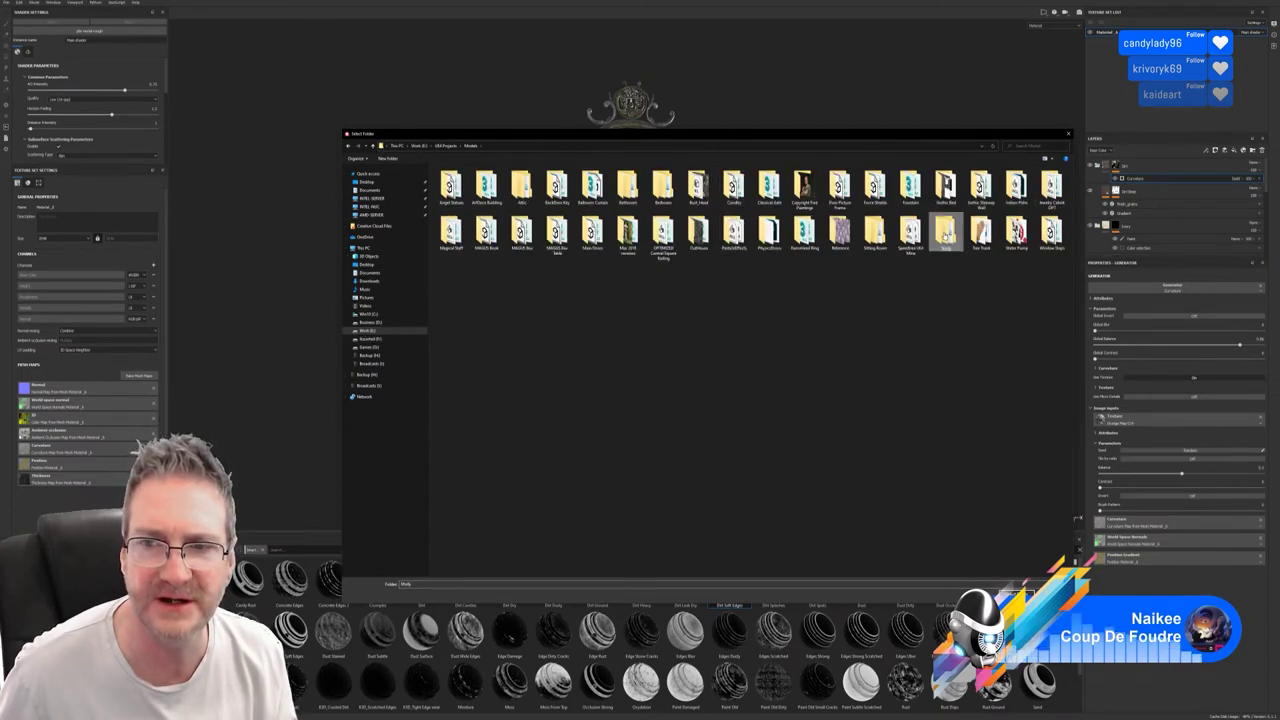
{"action": "double_click", "coordinate": [945, 230]}
{"action": "double_click", "coordinate": [734, 190]}
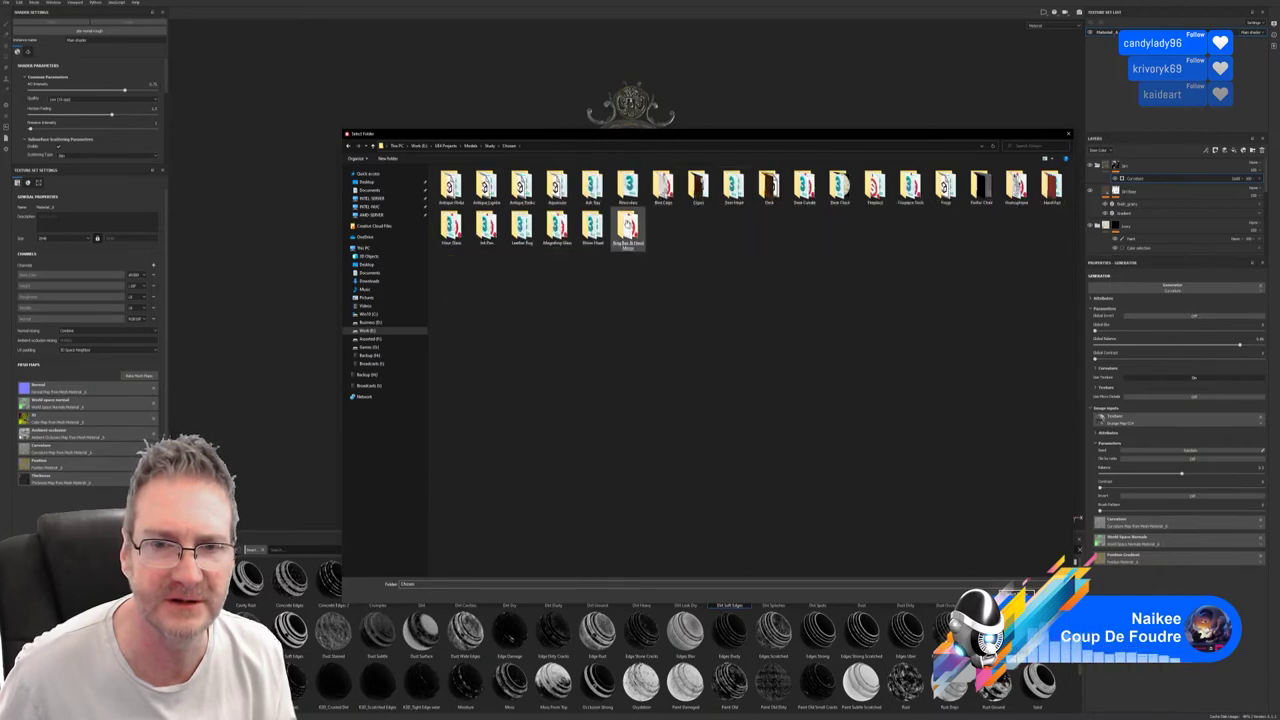
{"action": "double_click", "coordinate": [627, 228]}
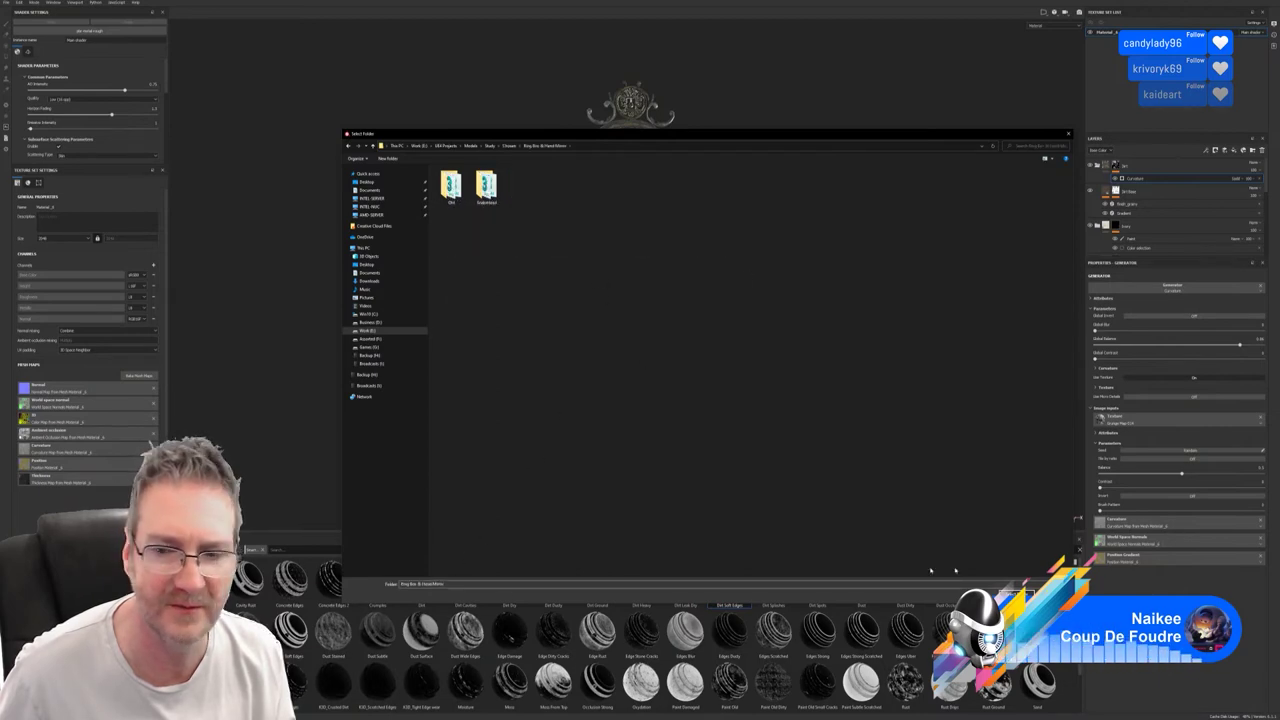
{"action": "key", "text": "Return"}
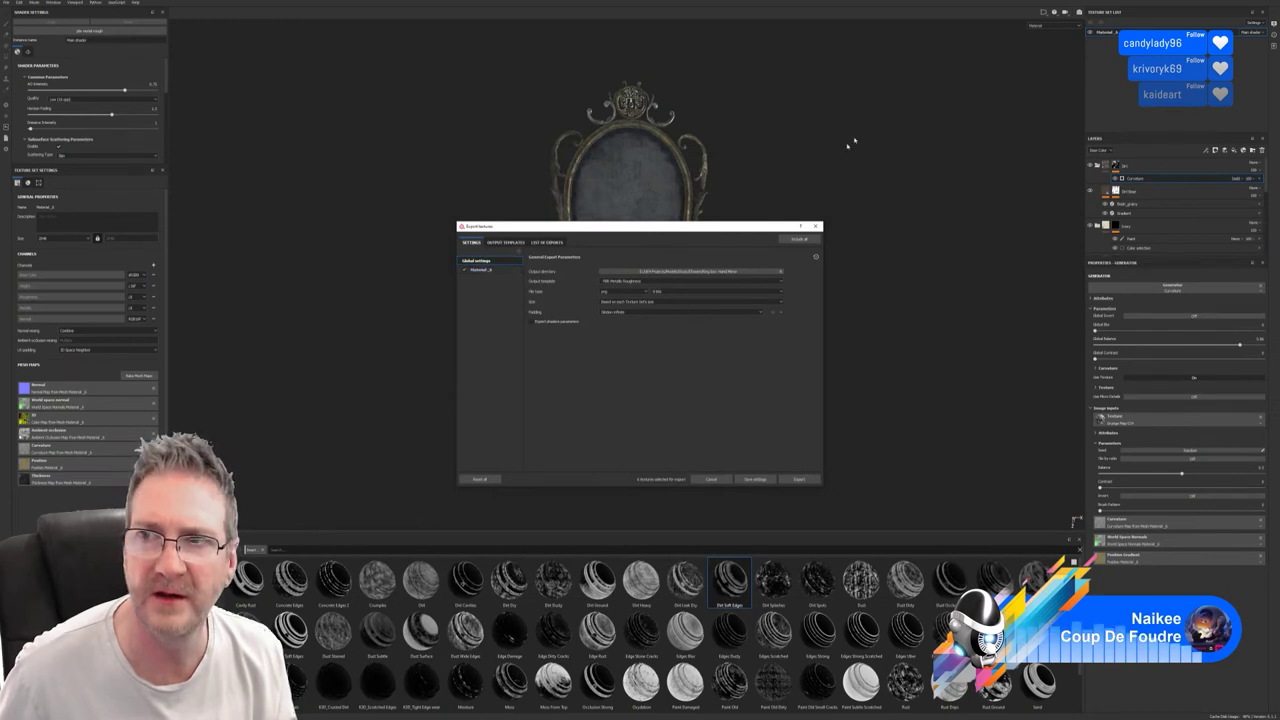
{"action": "left_click", "coordinate": [754, 479]}
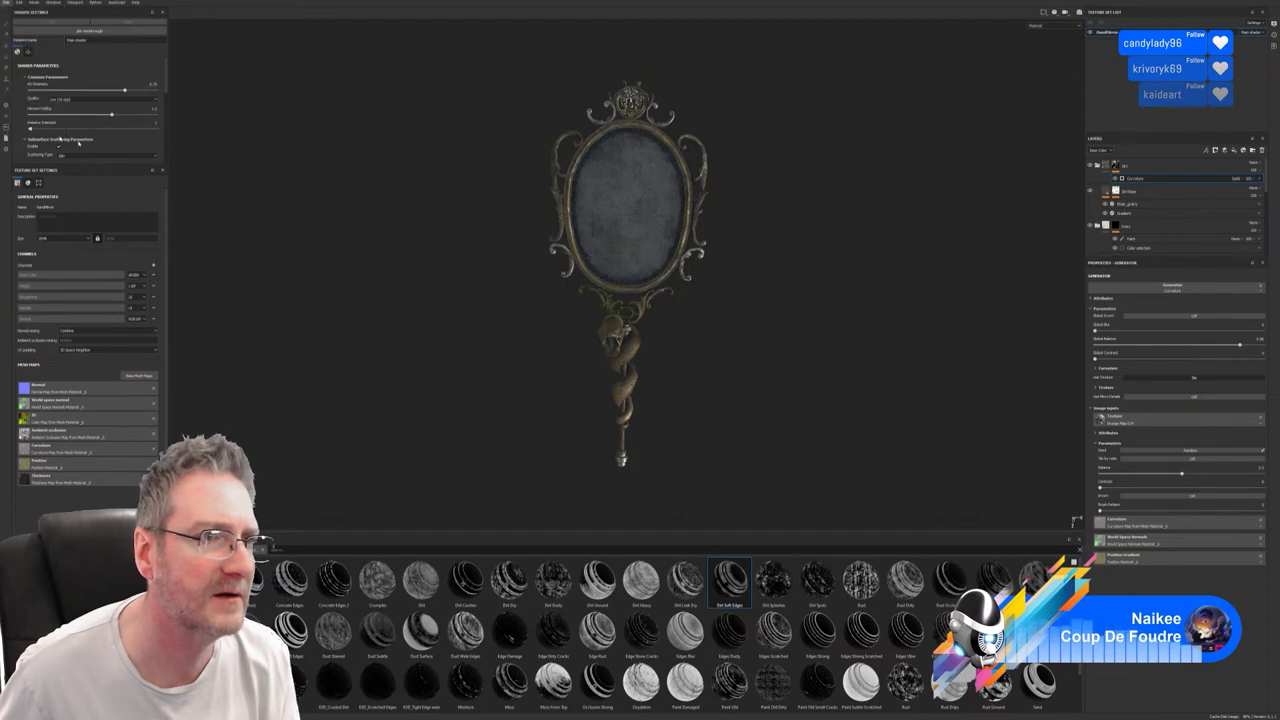
Export the HandMirror texture set as PNG files and check the exported maps in the output folder.
{"action": "key", "text": "ctrl+shift+e"}
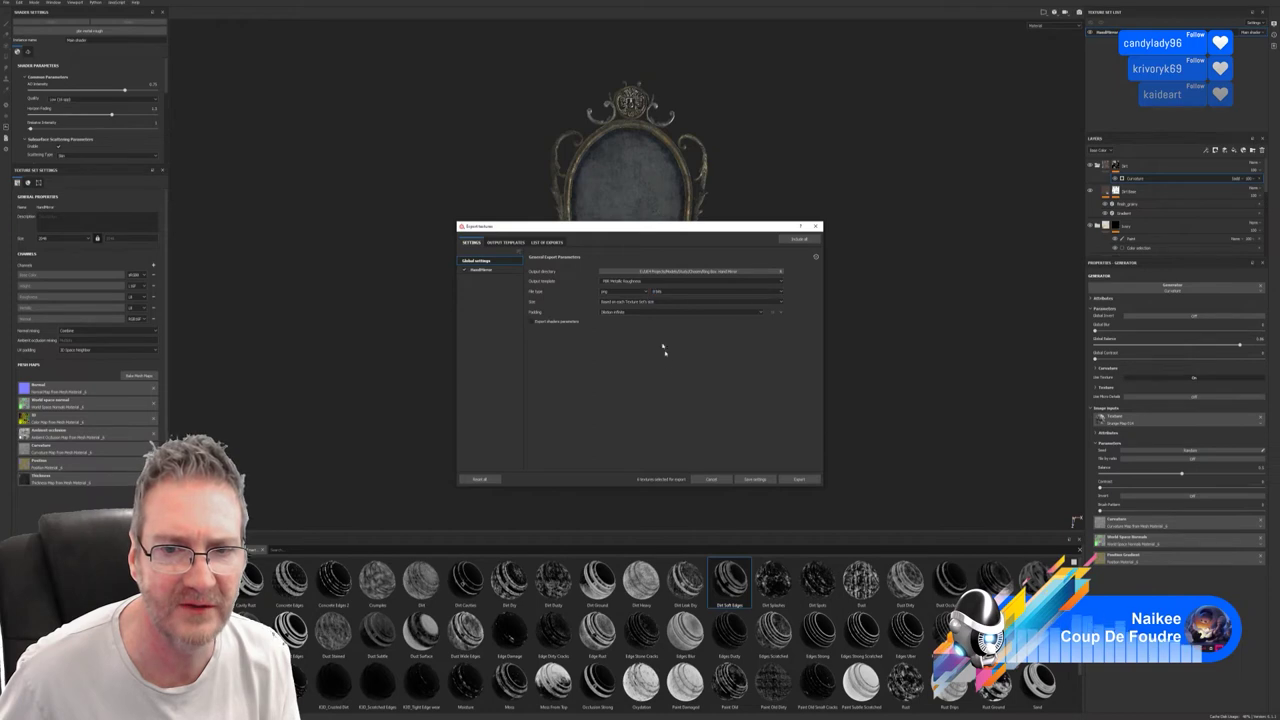
{"action": "left_click", "coordinate": [799, 479]}
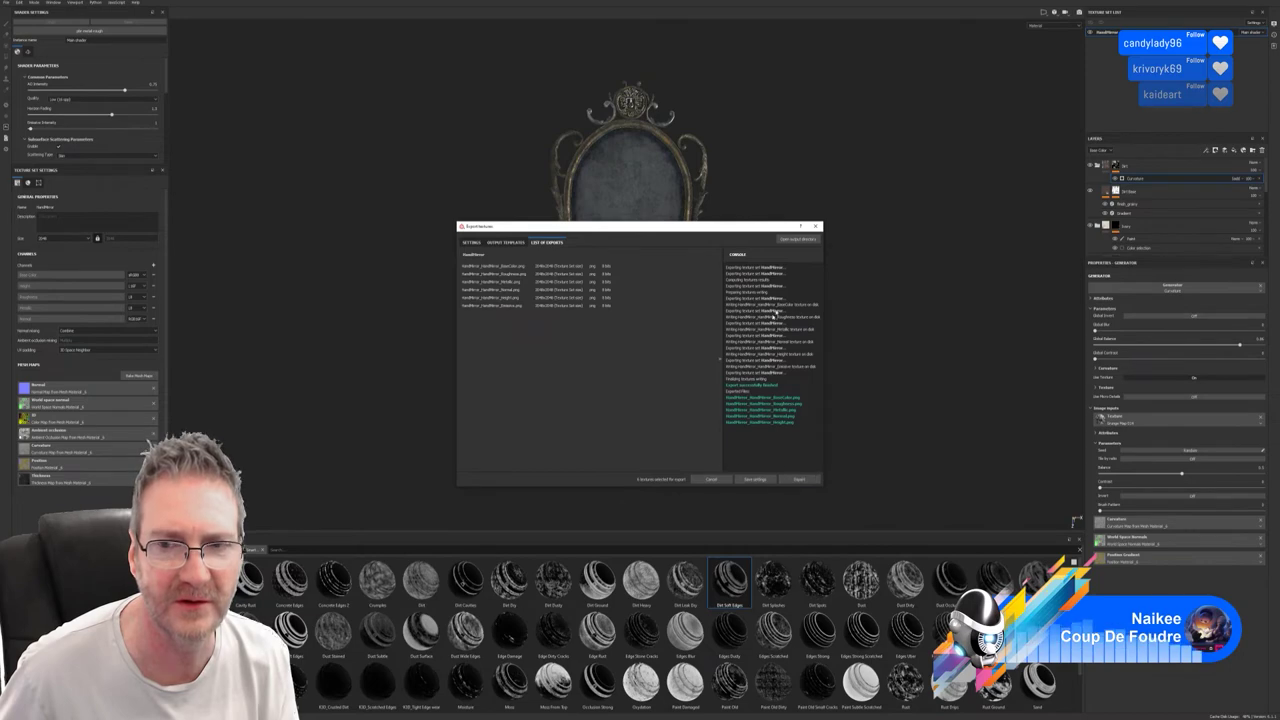
{"action": "left_click", "coordinate": [797, 240]}
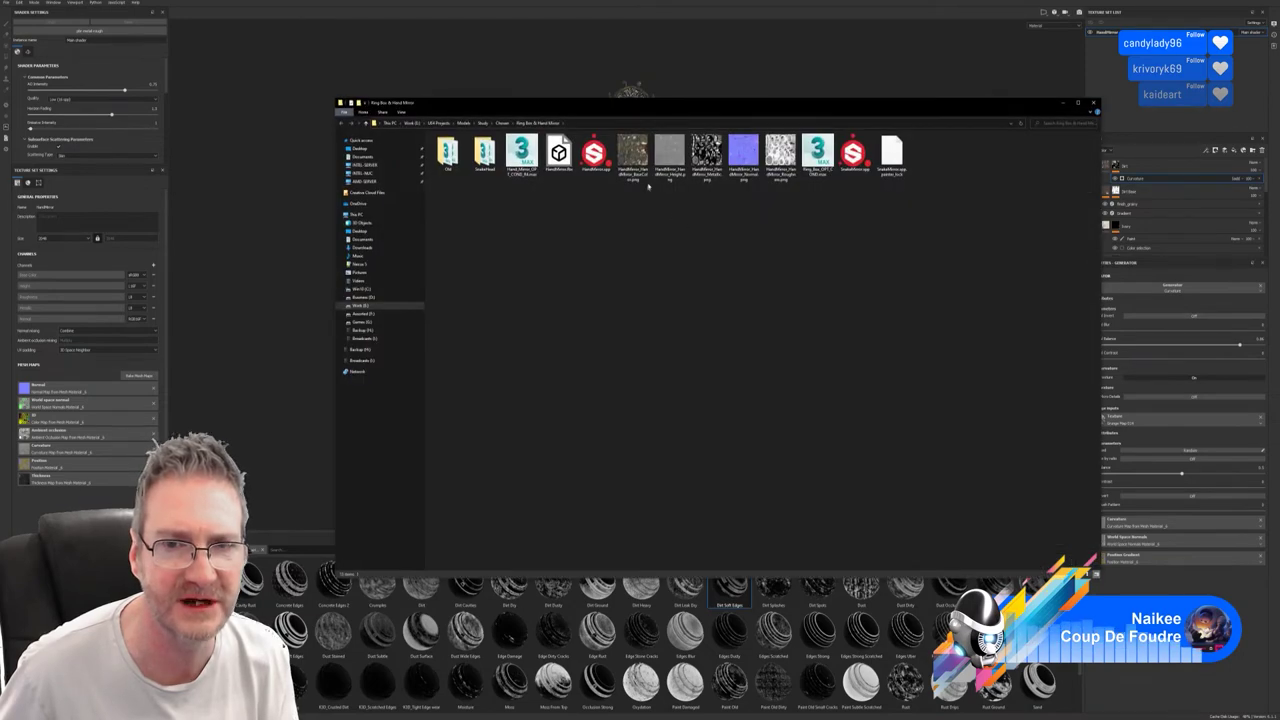
{"action": "left_click", "coordinate": [1093, 102]}
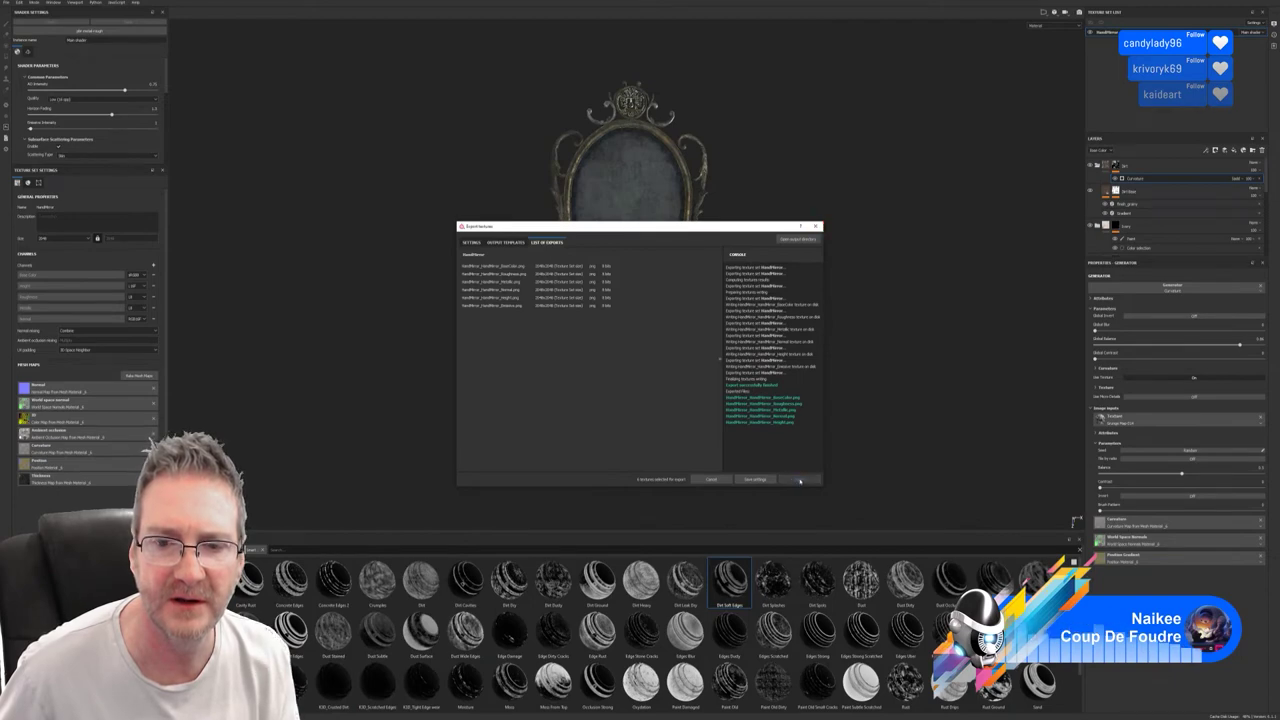
{"action": "left_click", "coordinate": [814, 241]}
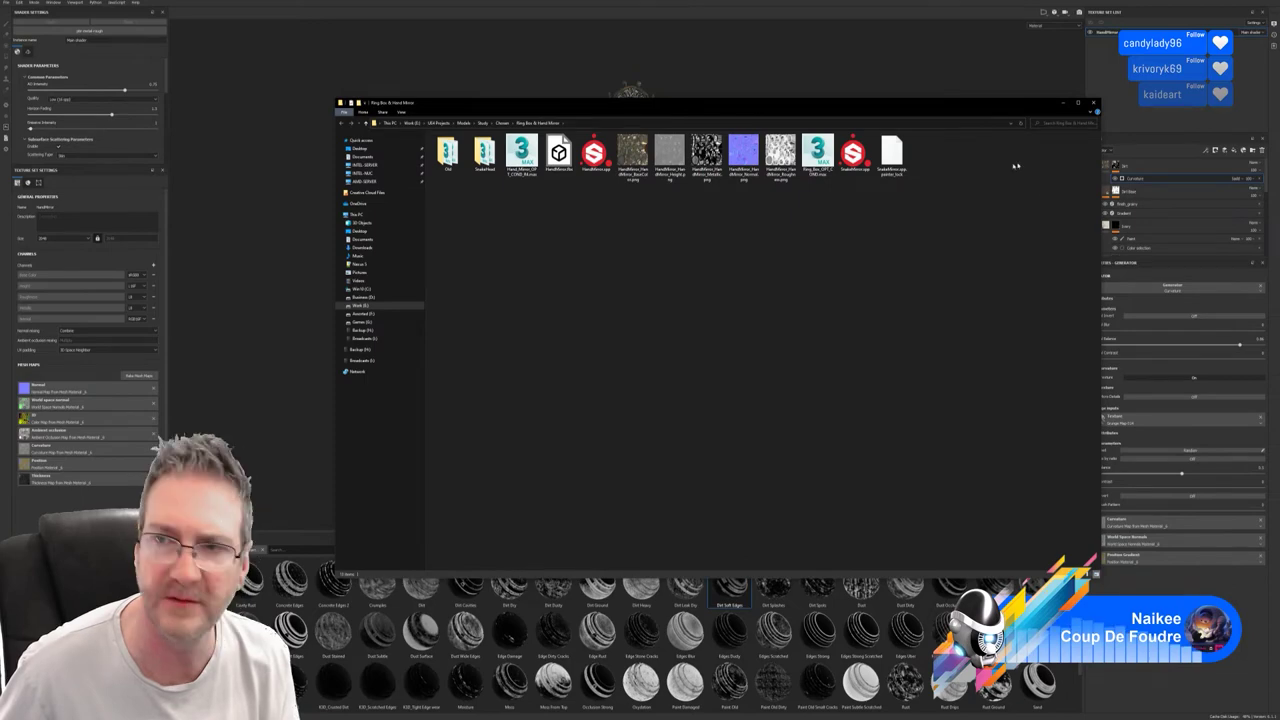
{"action": "left_click", "coordinate": [1093, 102]}
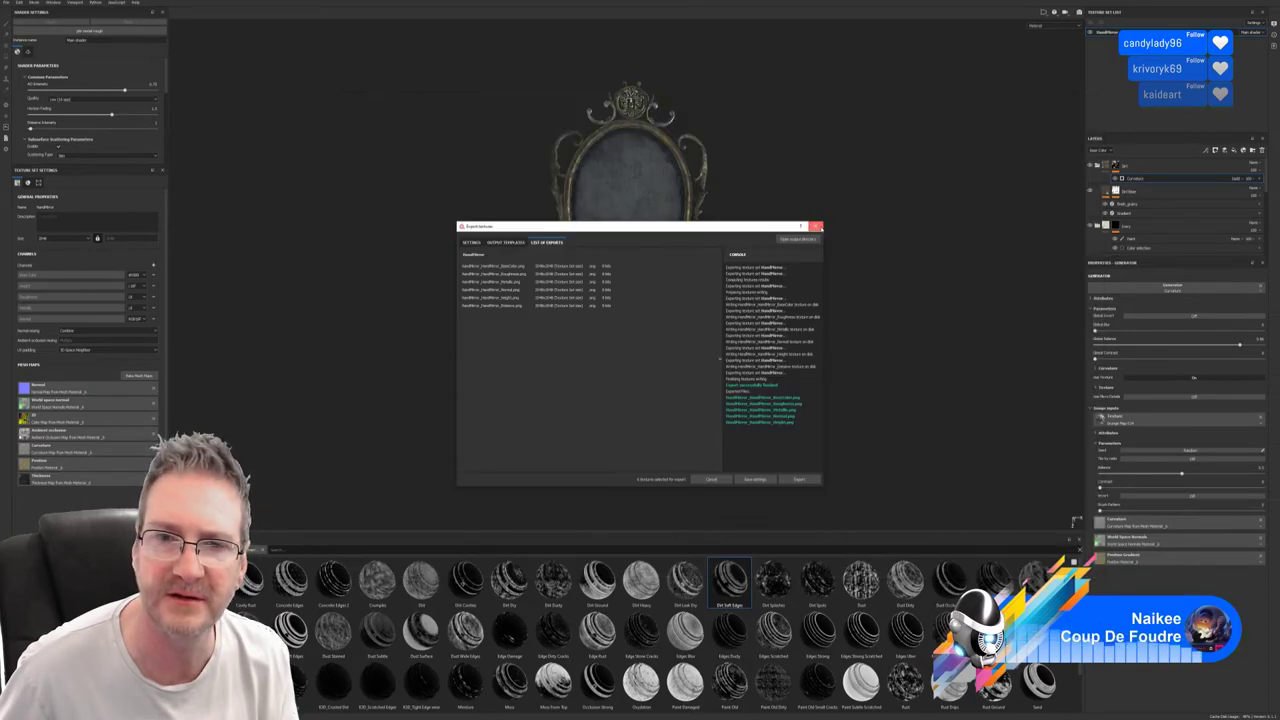
Close the texture export window and save the project.
{"action": "left_click", "coordinate": [816, 226]}
{"action": "left_click", "coordinate": [8, 3]}
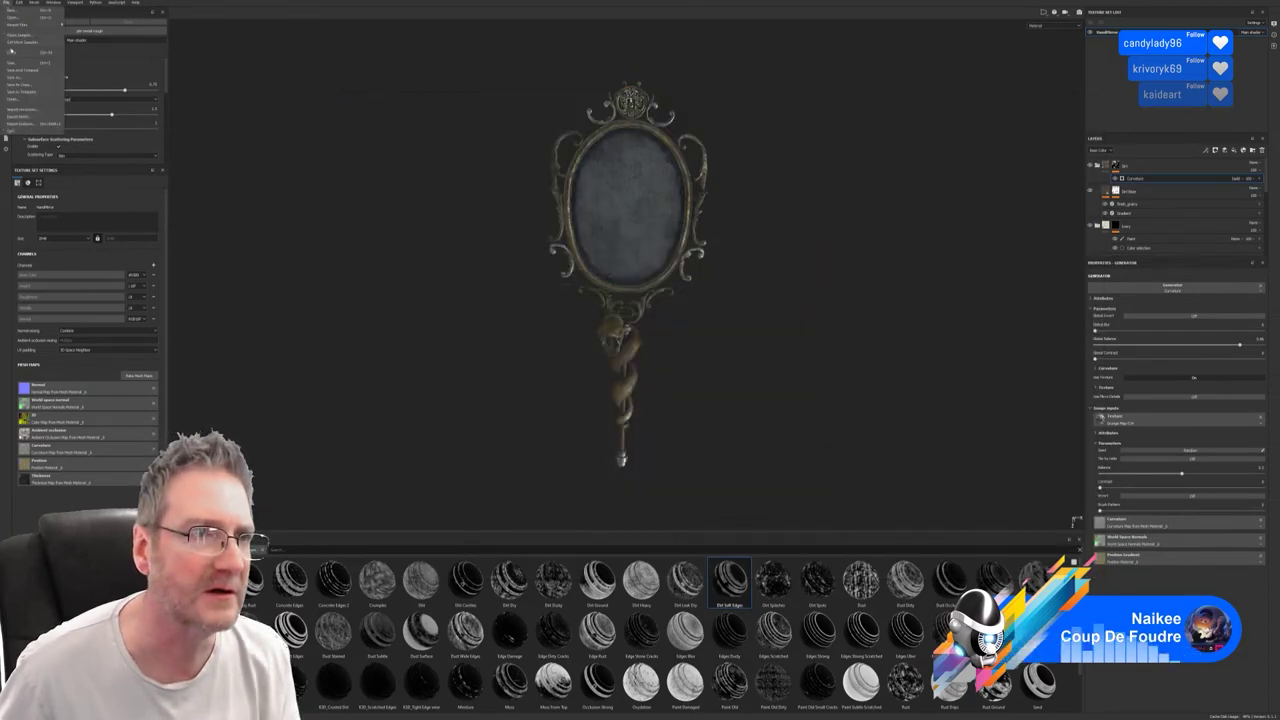
{"action": "left_click", "coordinate": [14, 63]}
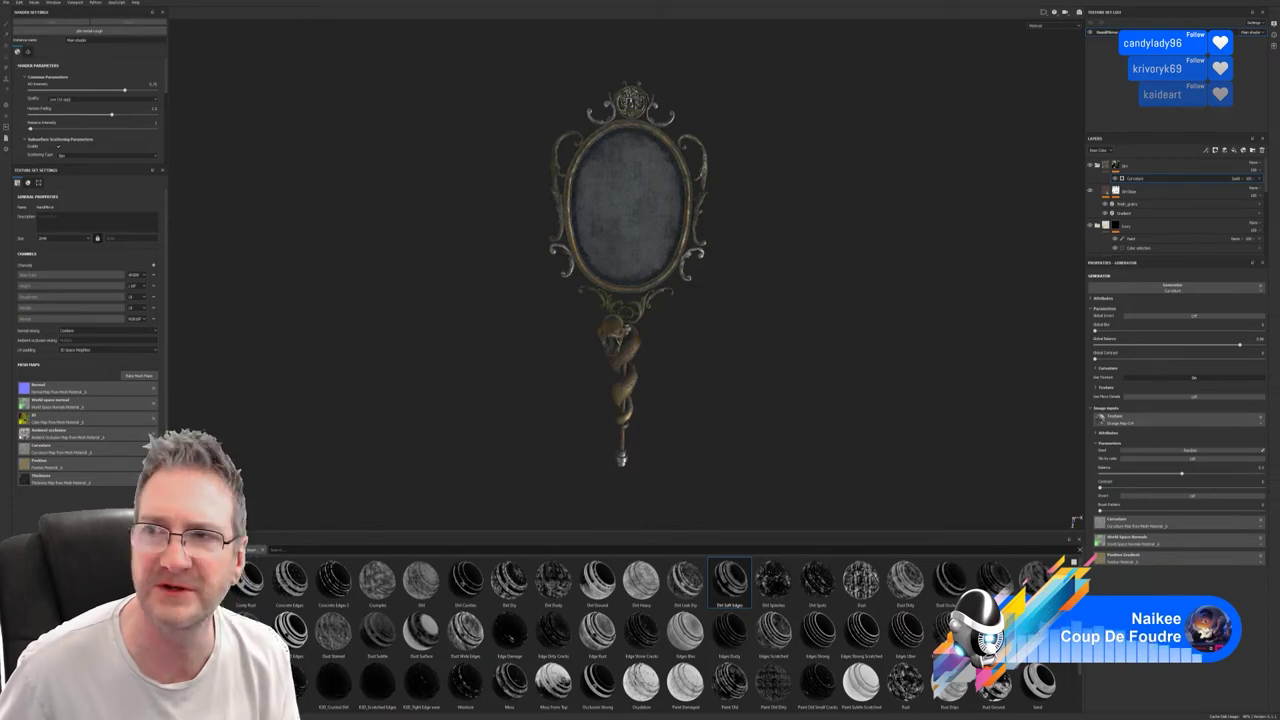
Switch to 3ds Max and collapse the modifier stack of the mirror's metal frame and handle into the editable poly.
{"action": "key", "text": "super+d"}
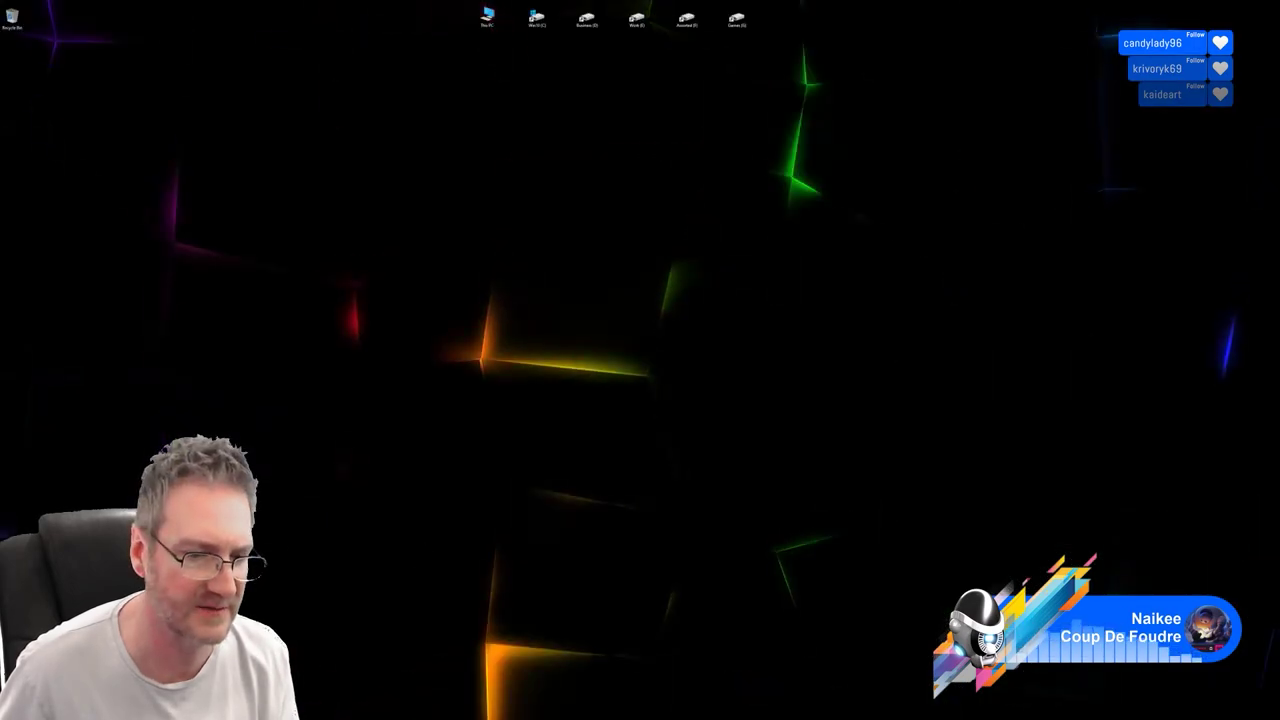
{"action": "key", "text": "alt+Tab"}
{"action": "scroll", "coordinate": [343, 434], "scroll_direction": "down", "scroll_amount": 3}
{"action": "middle_click_drag", "start_coordinate": [460, 337], "coordinate": [554, 326]}
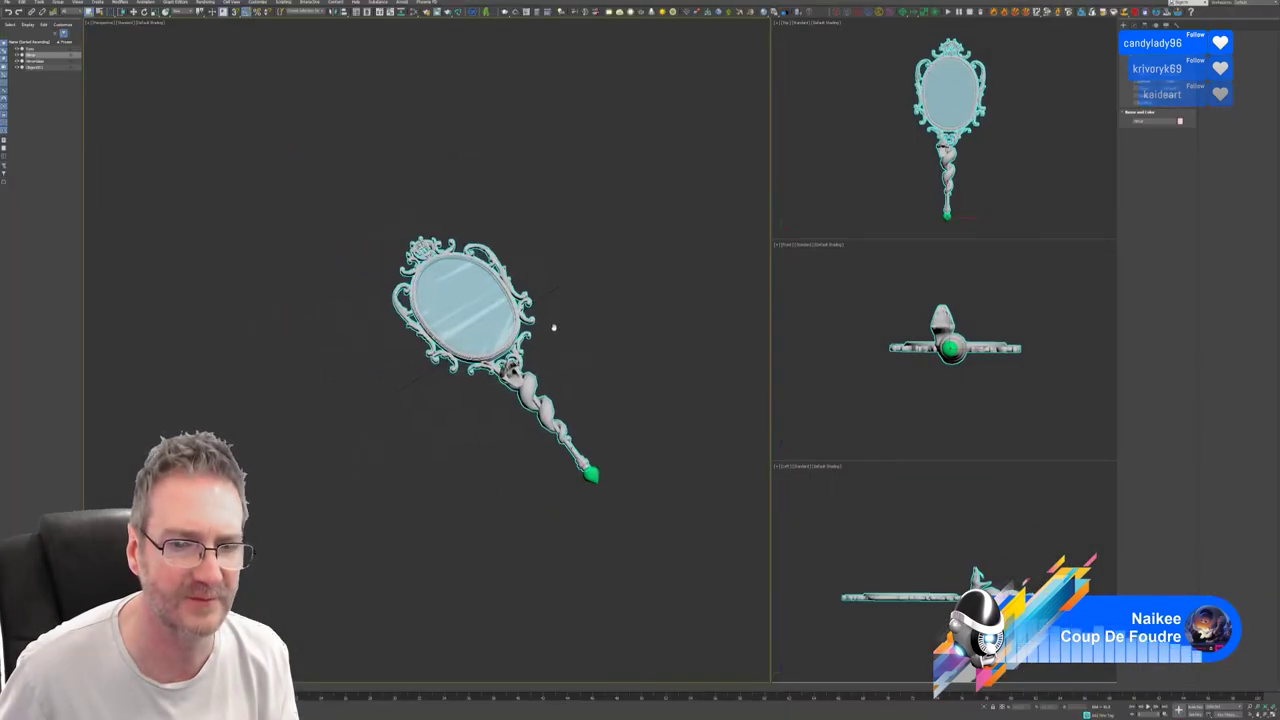
{"action": "left_click", "coordinate": [592, 420]}
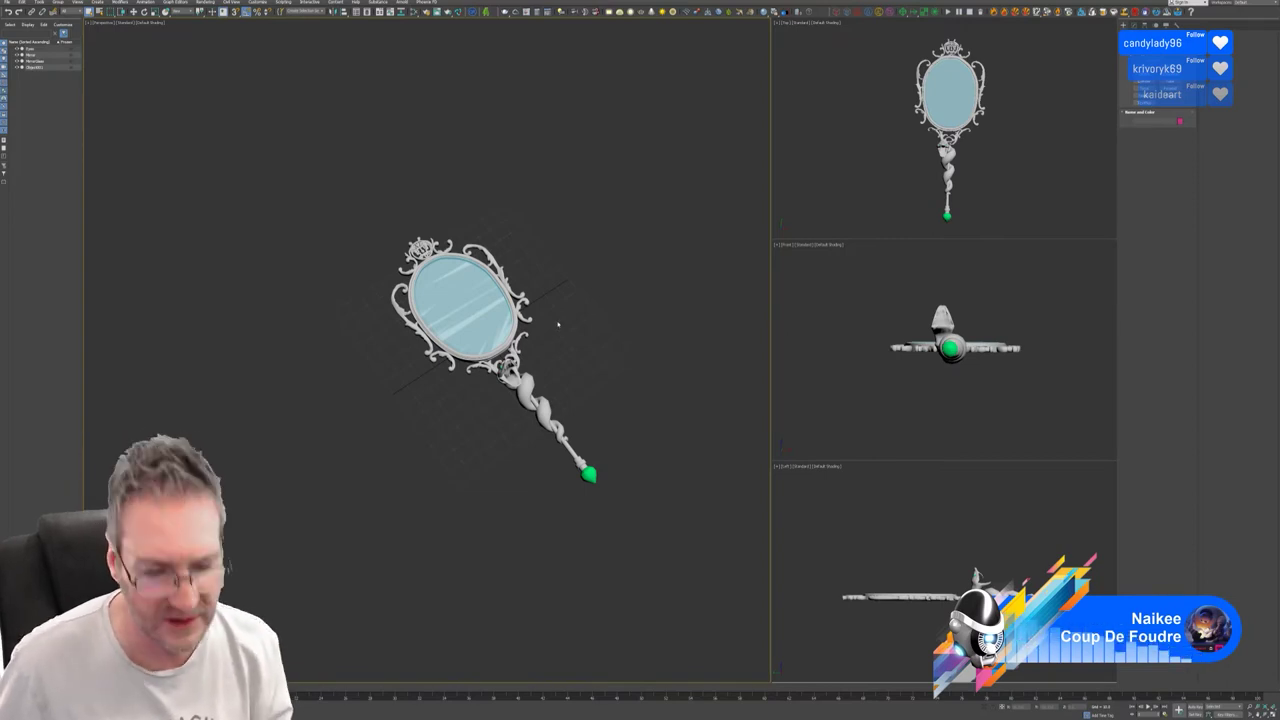
{"action": "scroll", "coordinate": [563, 333], "scroll_direction": "up", "scroll_amount": 2}
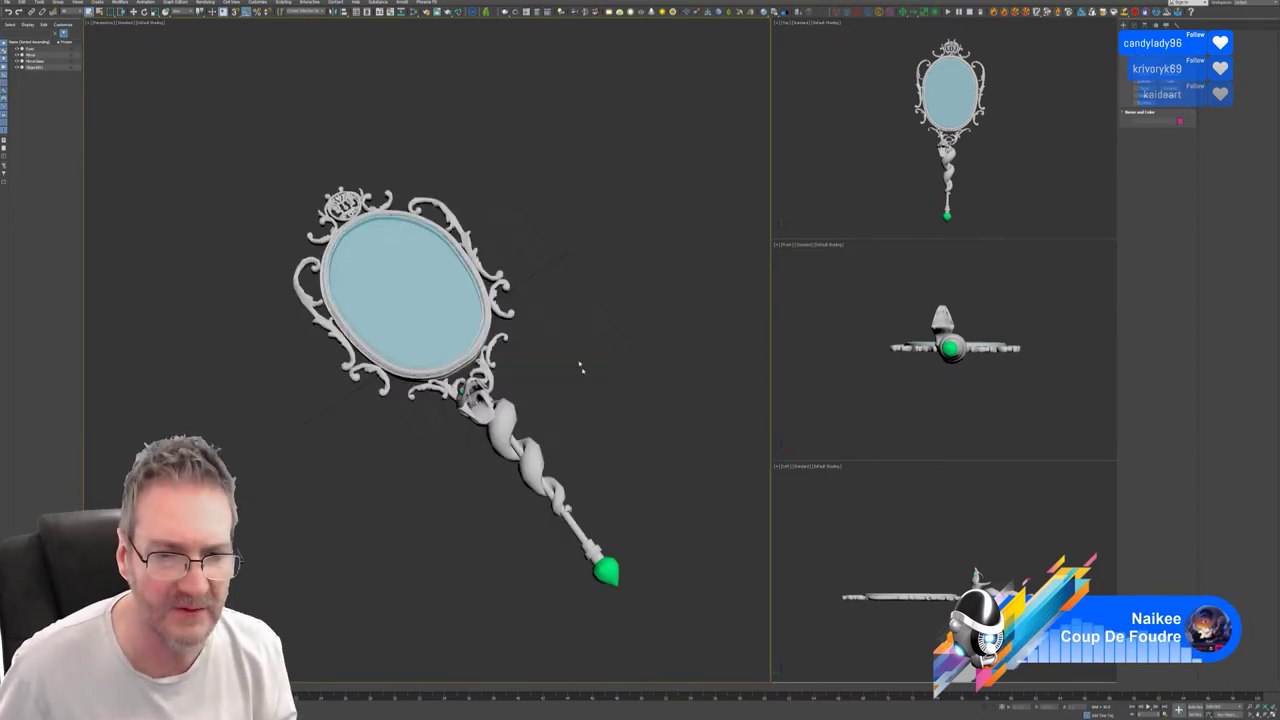
{"action": "left_click", "coordinate": [608, 565]}
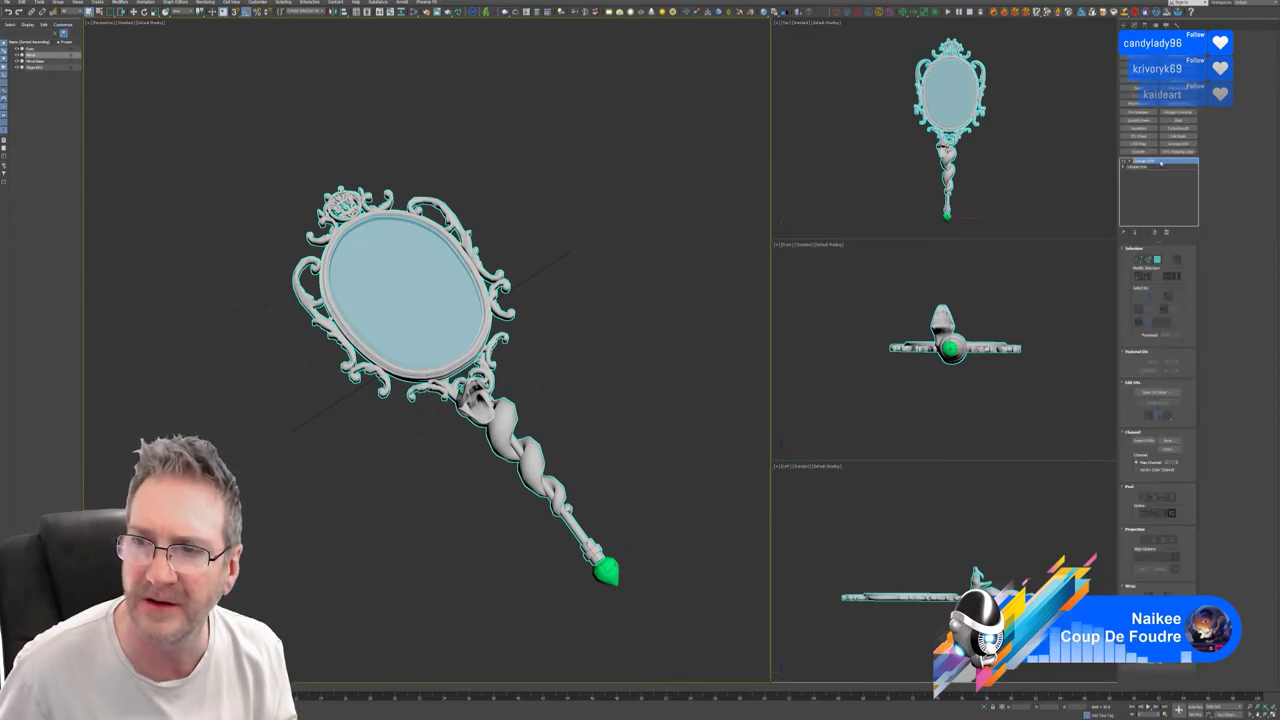
{"action": "right_click", "coordinate": [1160, 163]}
{"action": "left_click", "coordinate": [1185, 229]}
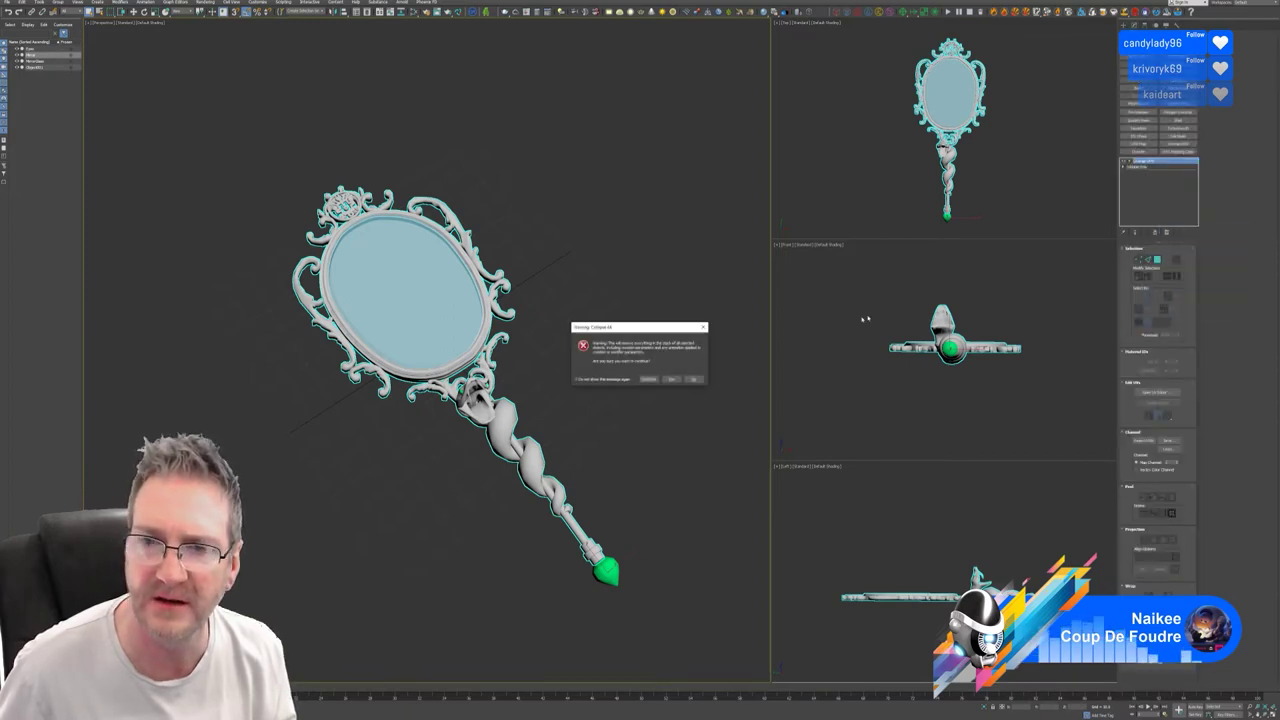
{"action": "left_click", "coordinate": [671, 380]}
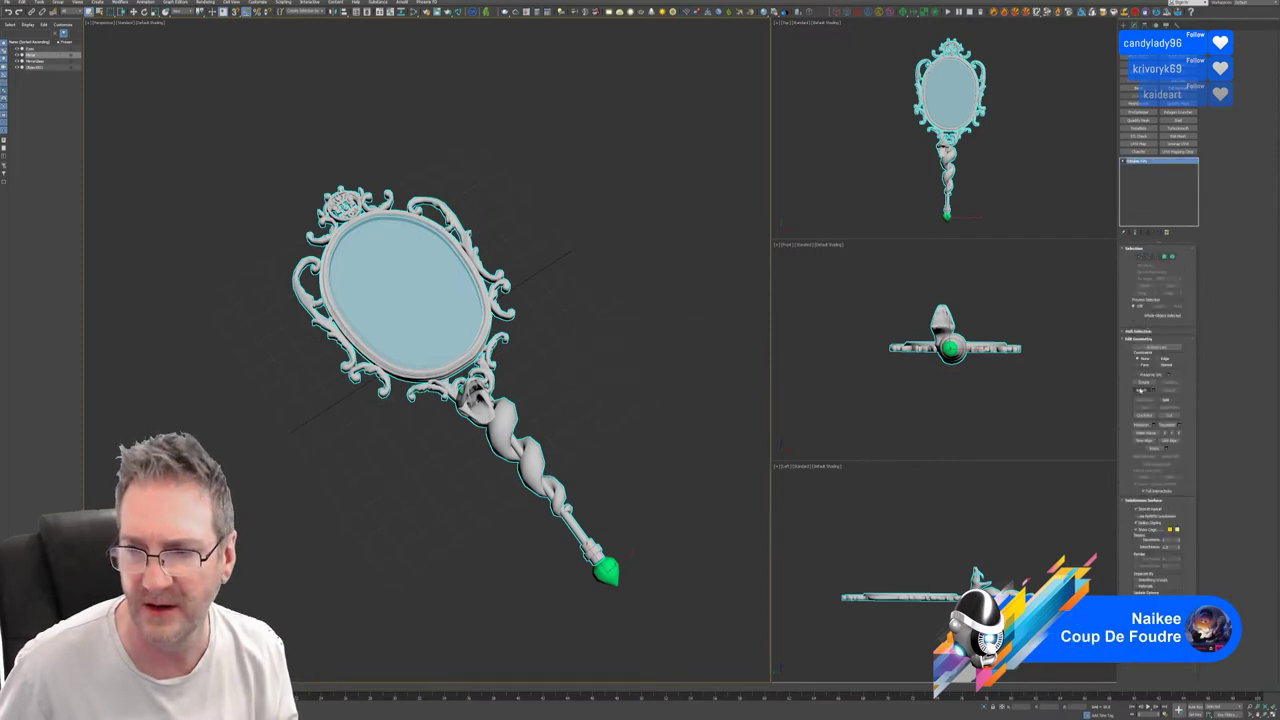
Attach the green pommel gem, the snake's eyes and the mirror glass to the metal frame object.
{"action": "left_click", "coordinate": [1141, 389]}
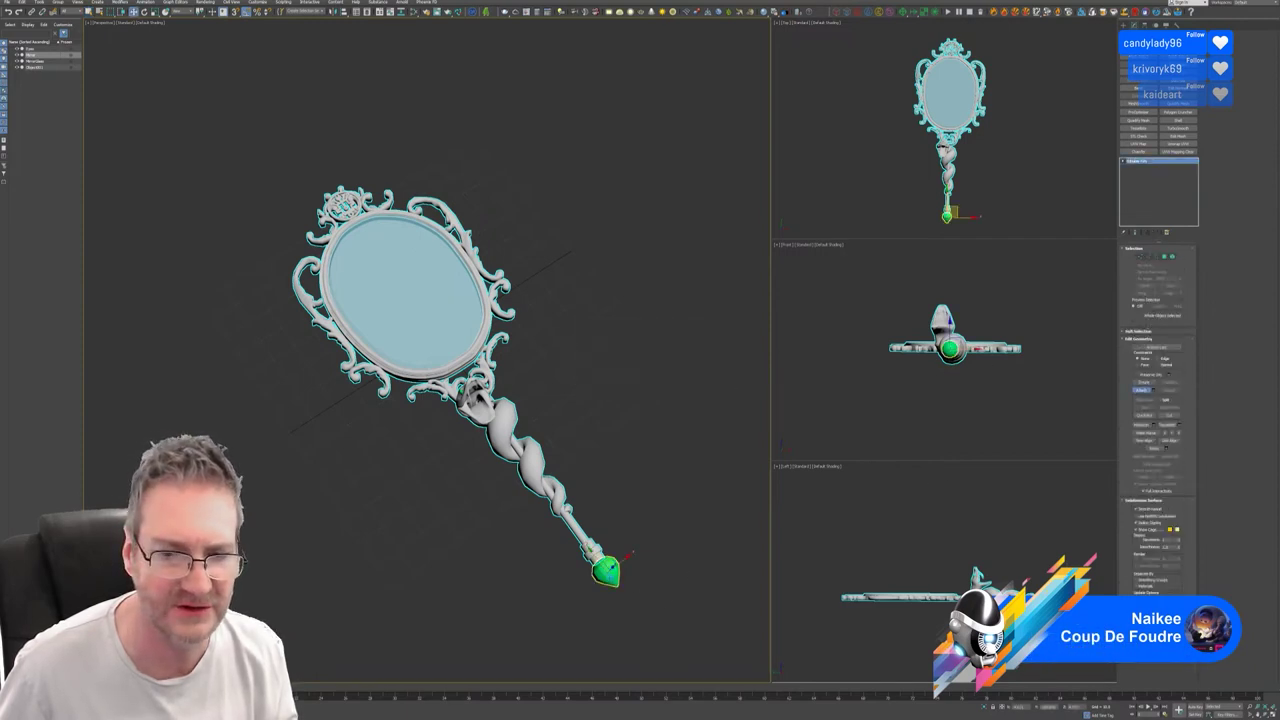
{"action": "left_click", "coordinate": [608, 566]}
{"action": "left_click", "coordinate": [678, 349]}
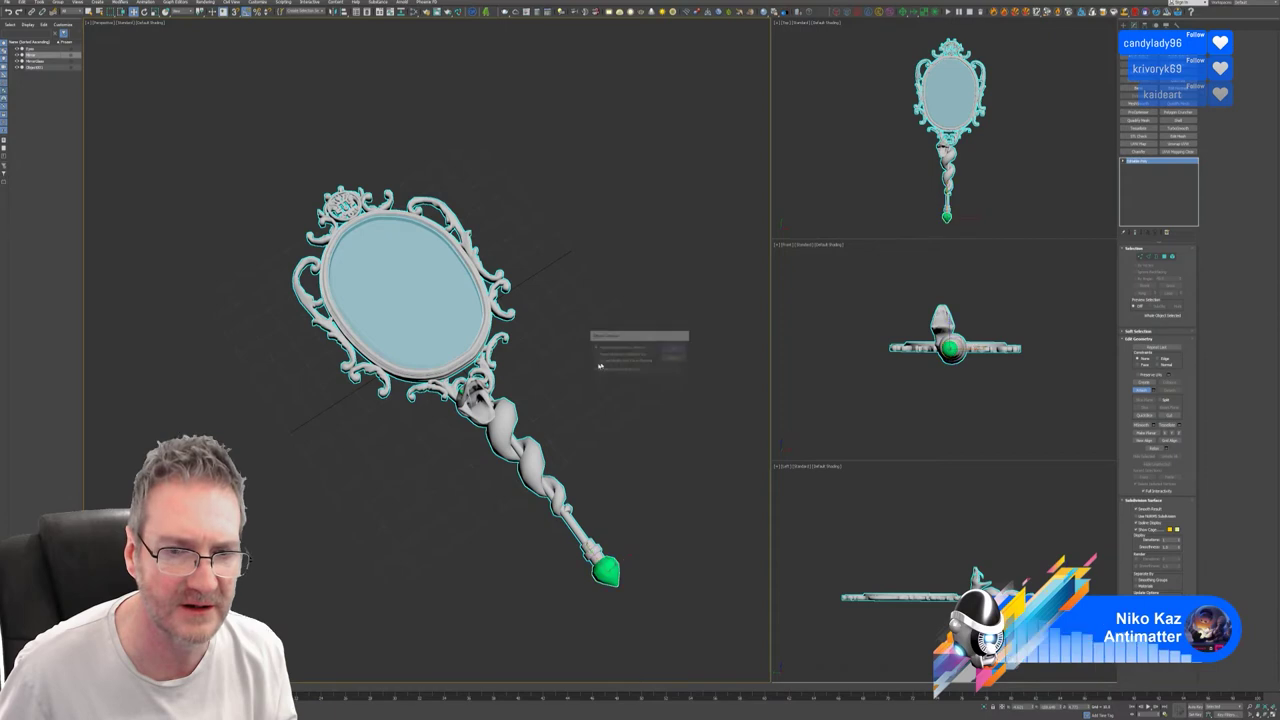
{"action": "scroll", "coordinate": [442, 352], "scroll_direction": "up", "scroll_amount": 3}
{"action": "scroll", "coordinate": [527, 386], "scroll_direction": "up", "scroll_amount": 3}
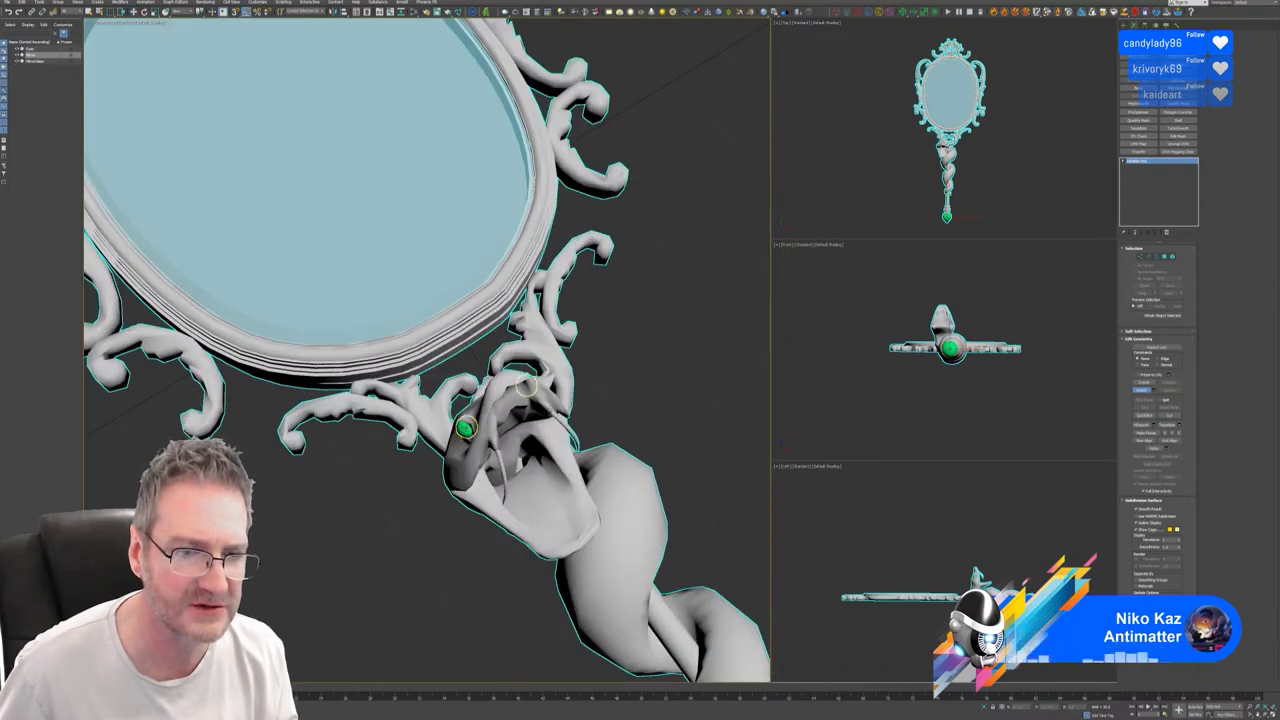
{"action": "left_click", "coordinate": [466, 428]}
{"action": "left_click", "coordinate": [675, 350]}
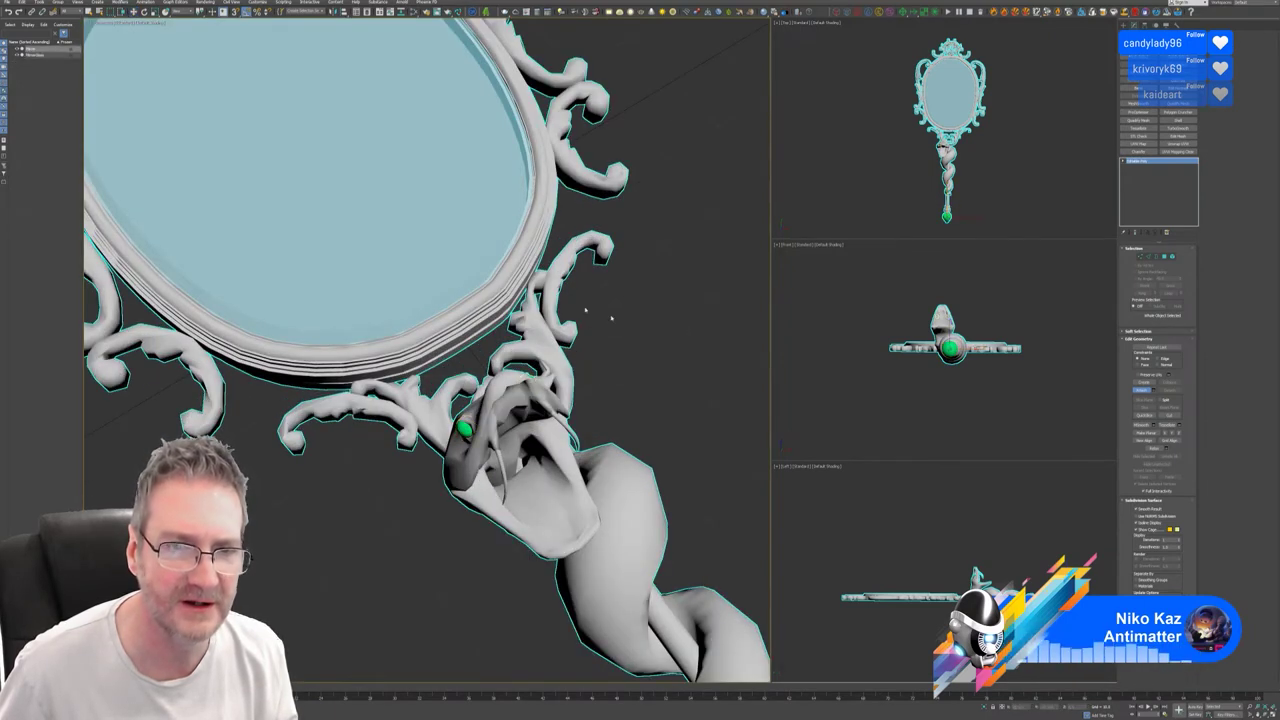
{"action": "left_click", "coordinate": [474, 254]}
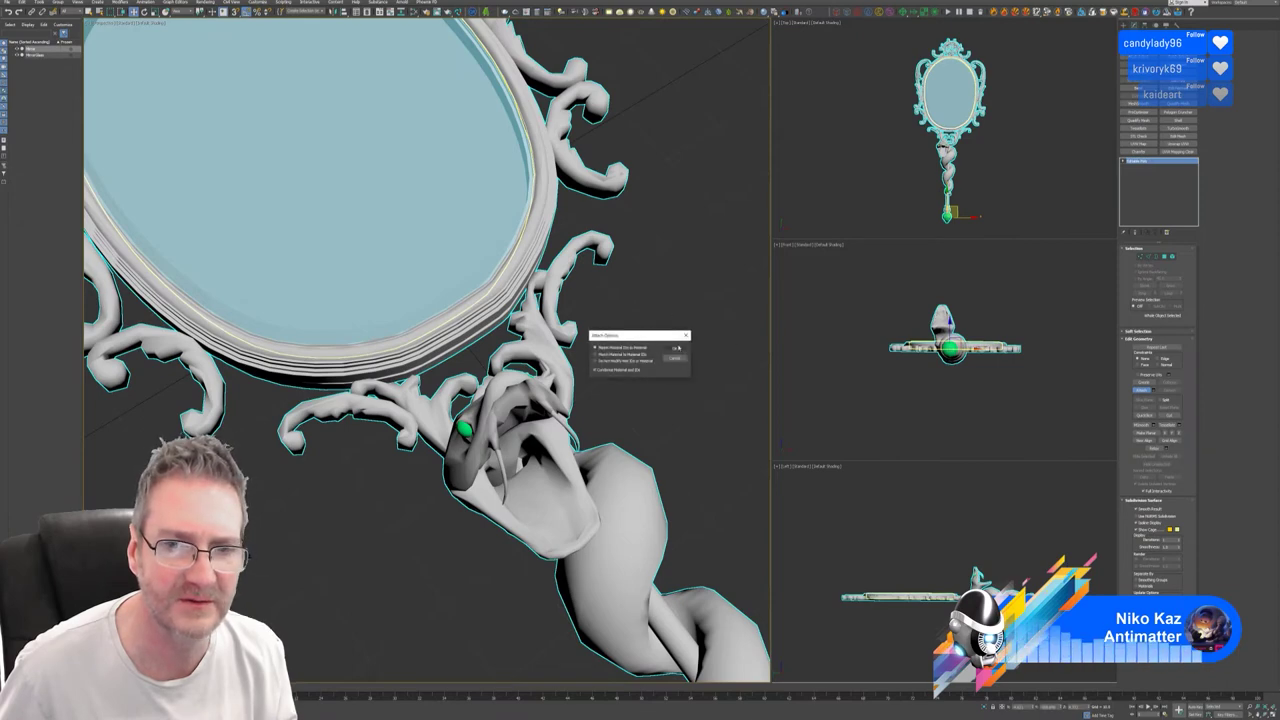
{"action": "left_click", "coordinate": [675, 348]}
Export the combined hand mirror as an FBX file, adding an underscore suffix to the existing mirror file name.
{"action": "scroll", "coordinate": [578, 379], "scroll_direction": "down", "scroll_amount": 5}
{"action": "middle_click_drag", "start_coordinate": [626, 350], "coordinate": [554, 351]}
{"action": "left_click", "coordinate": [7, 3]}
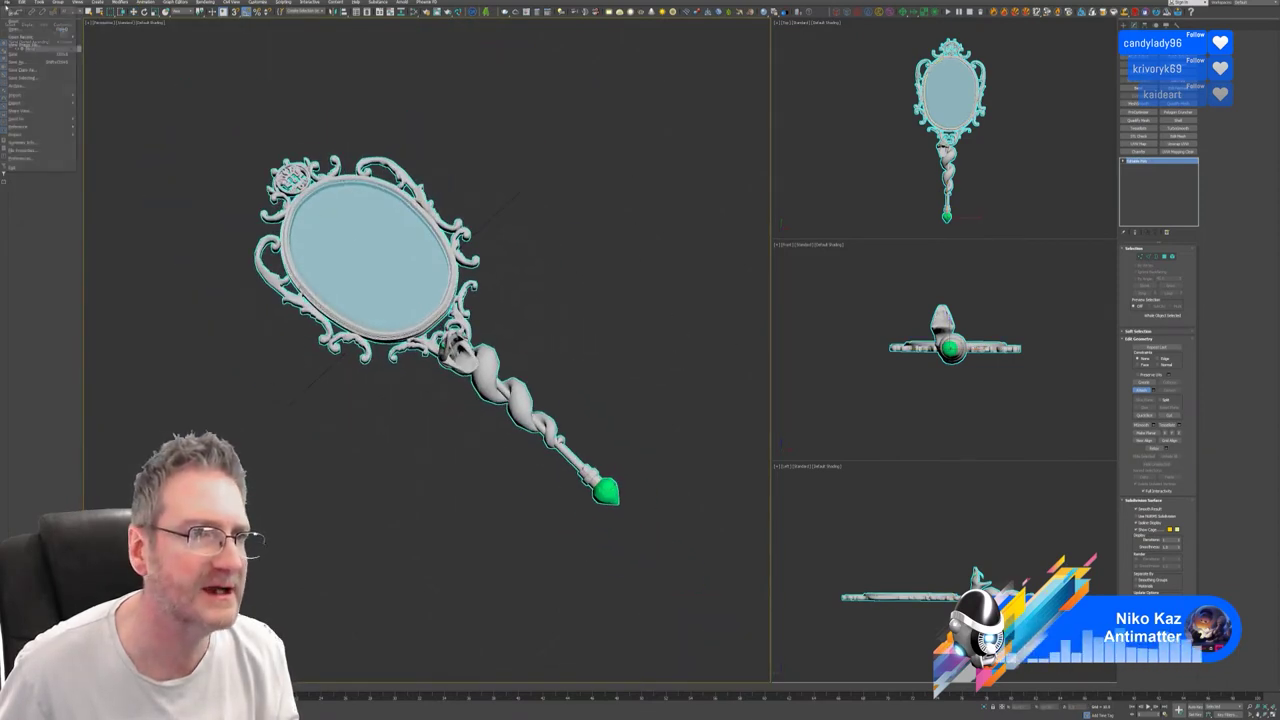
{"action": "mouse_move", "coordinate": [45, 102]}
{"action": "left_click", "coordinate": [100, 110]}
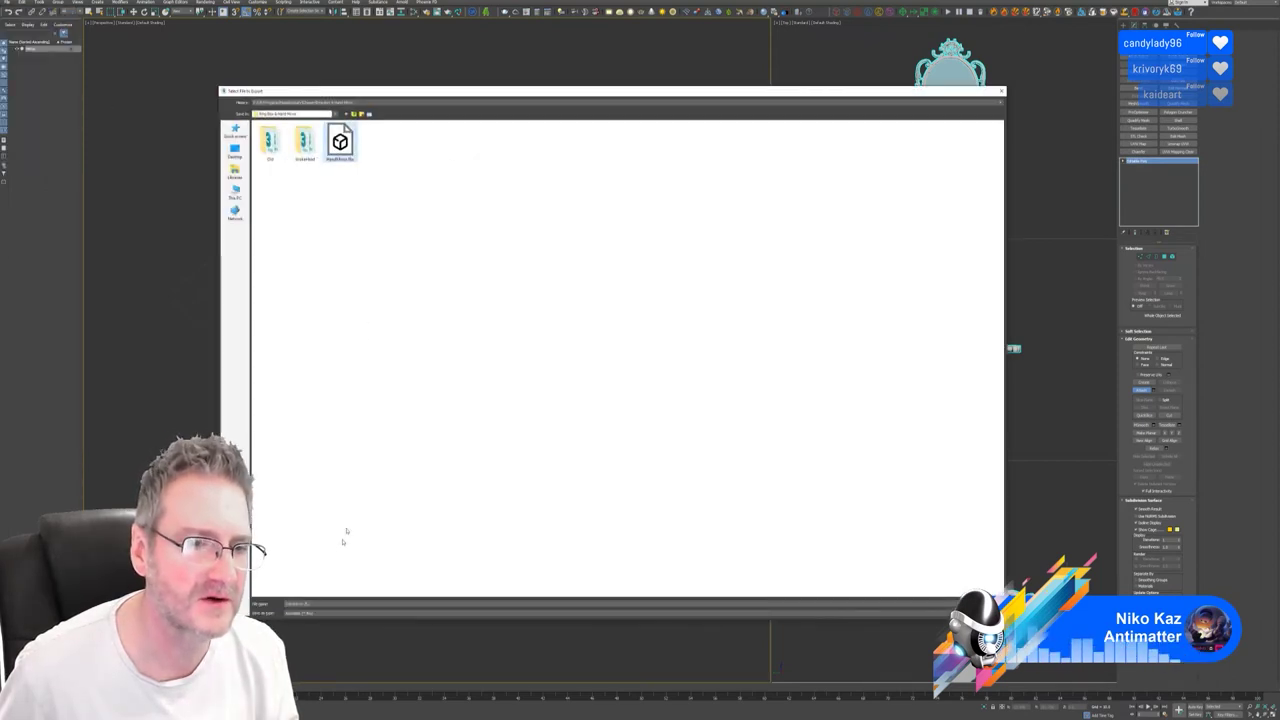
{"action": "left_click", "coordinate": [304, 604]}
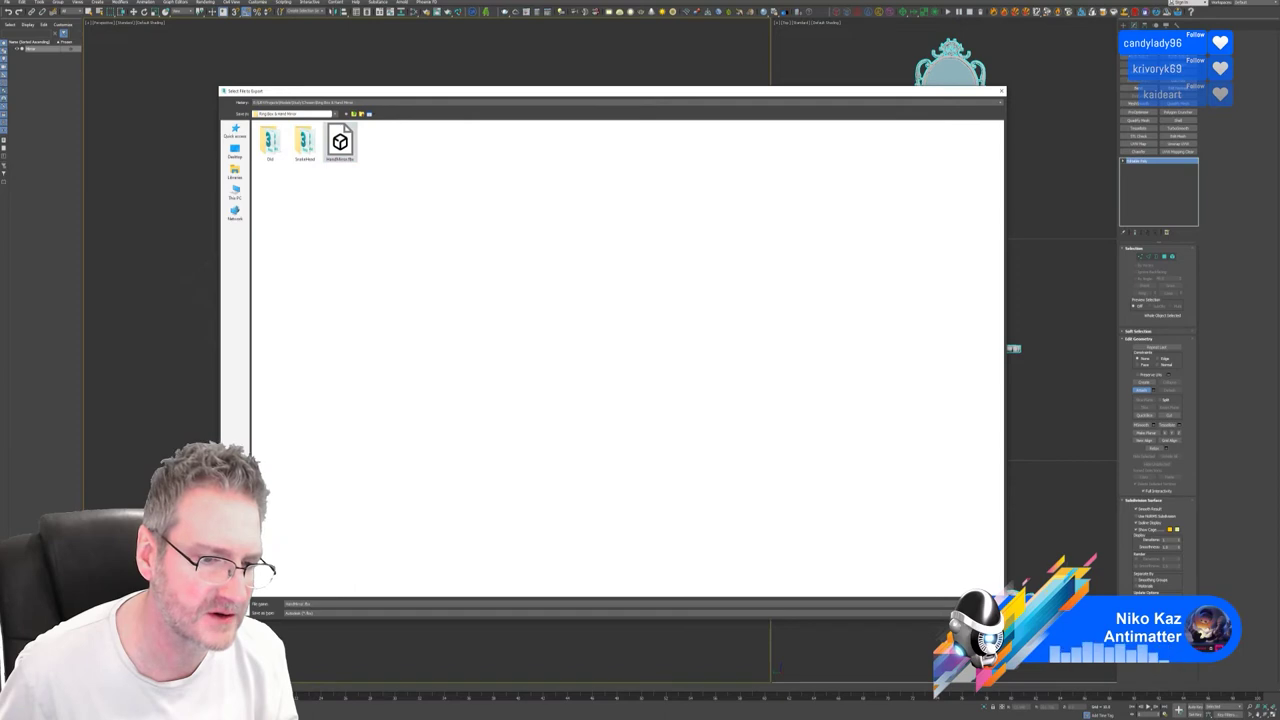
{"action": "type", "text": "_"}
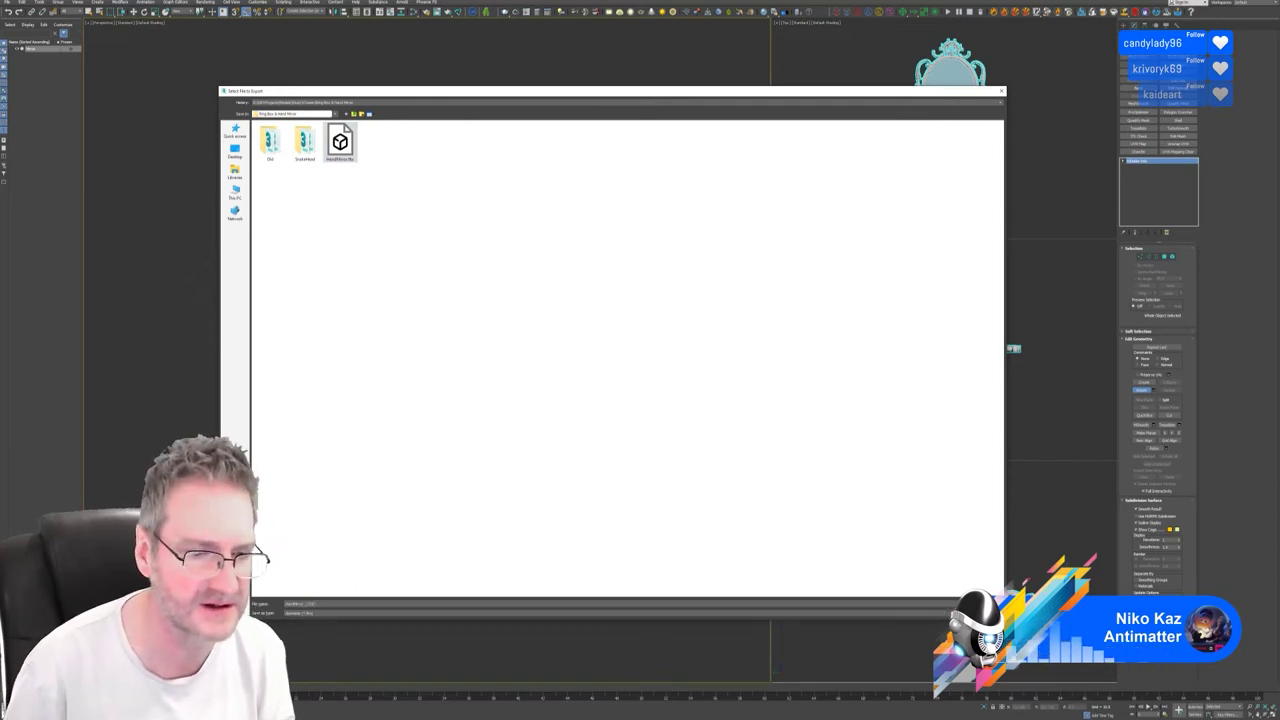
{"action": "key", "text": "Return"}
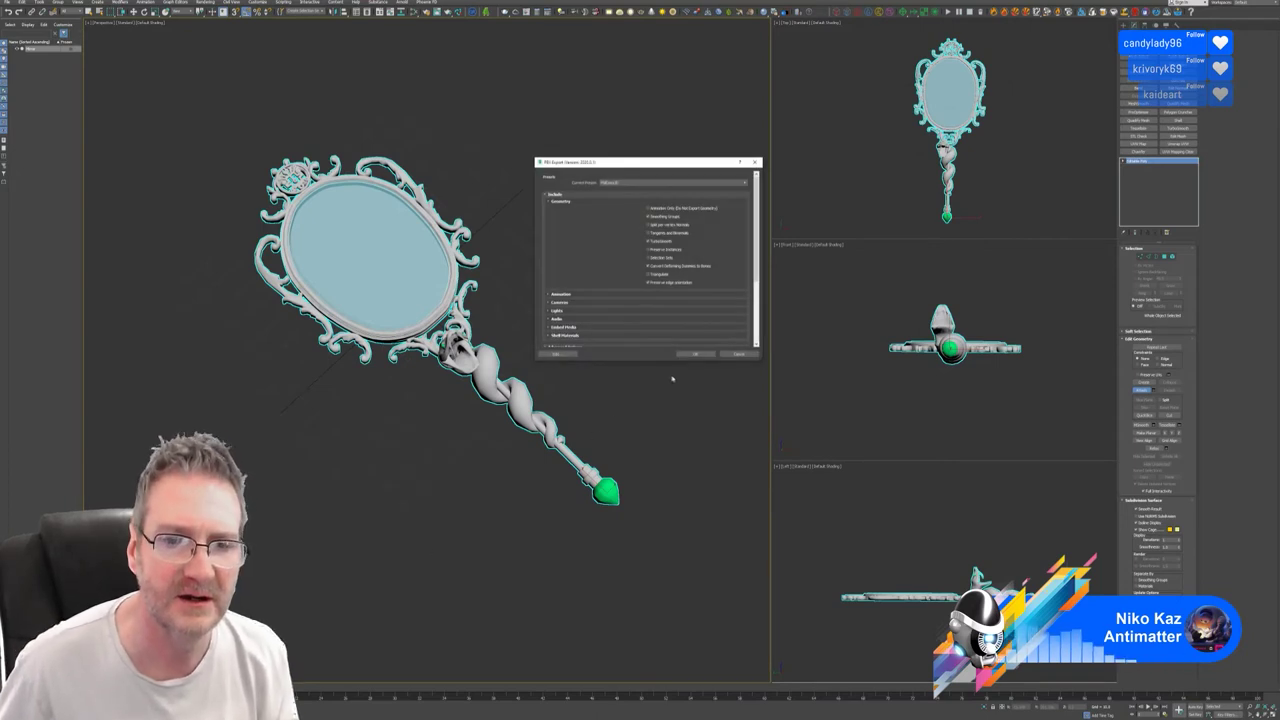
{"action": "left_click", "coordinate": [695, 354]}
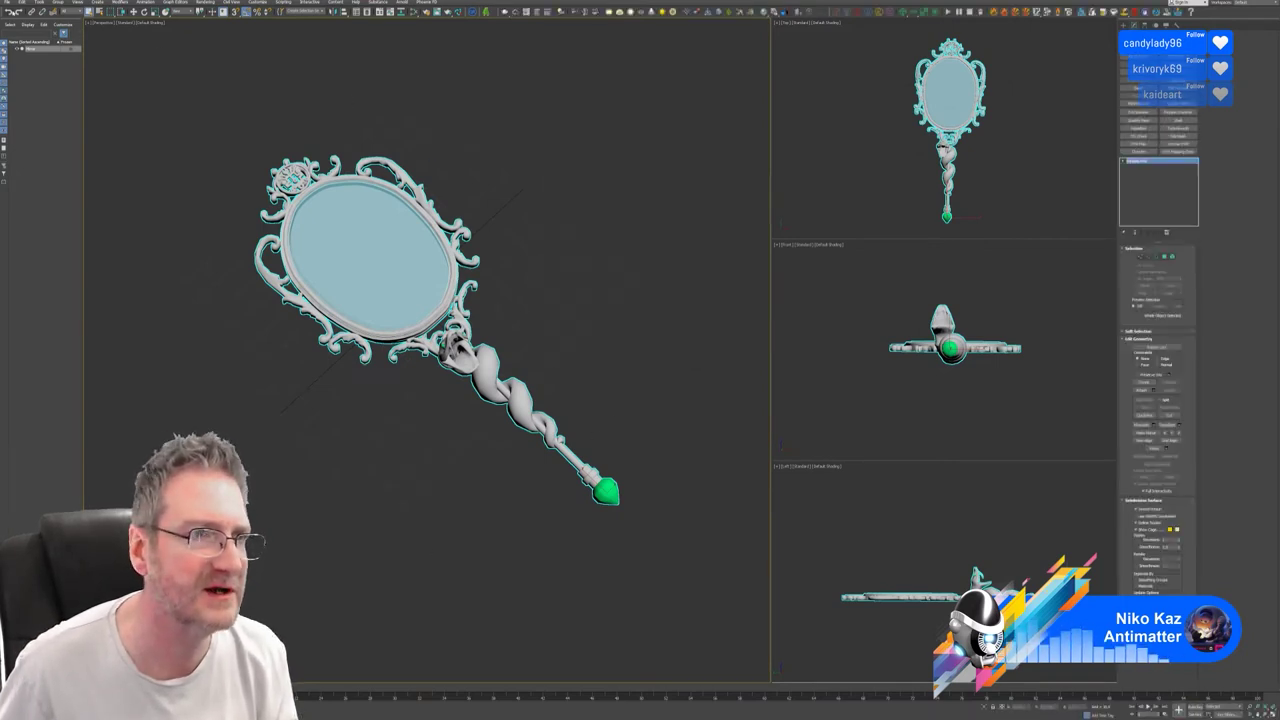
Save the mirror scene as a new numbered version of the file.
{"action": "left_click", "coordinate": [8, 2]}
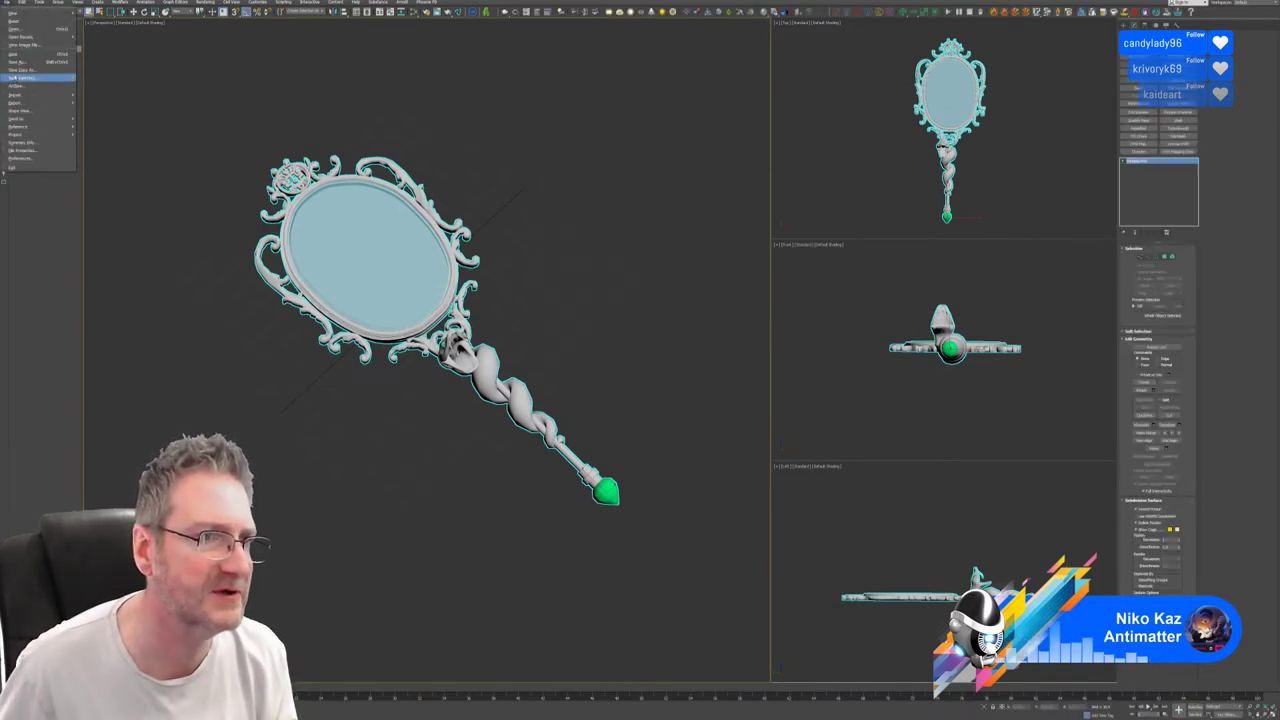
{"action": "left_click", "coordinate": [22, 69]}
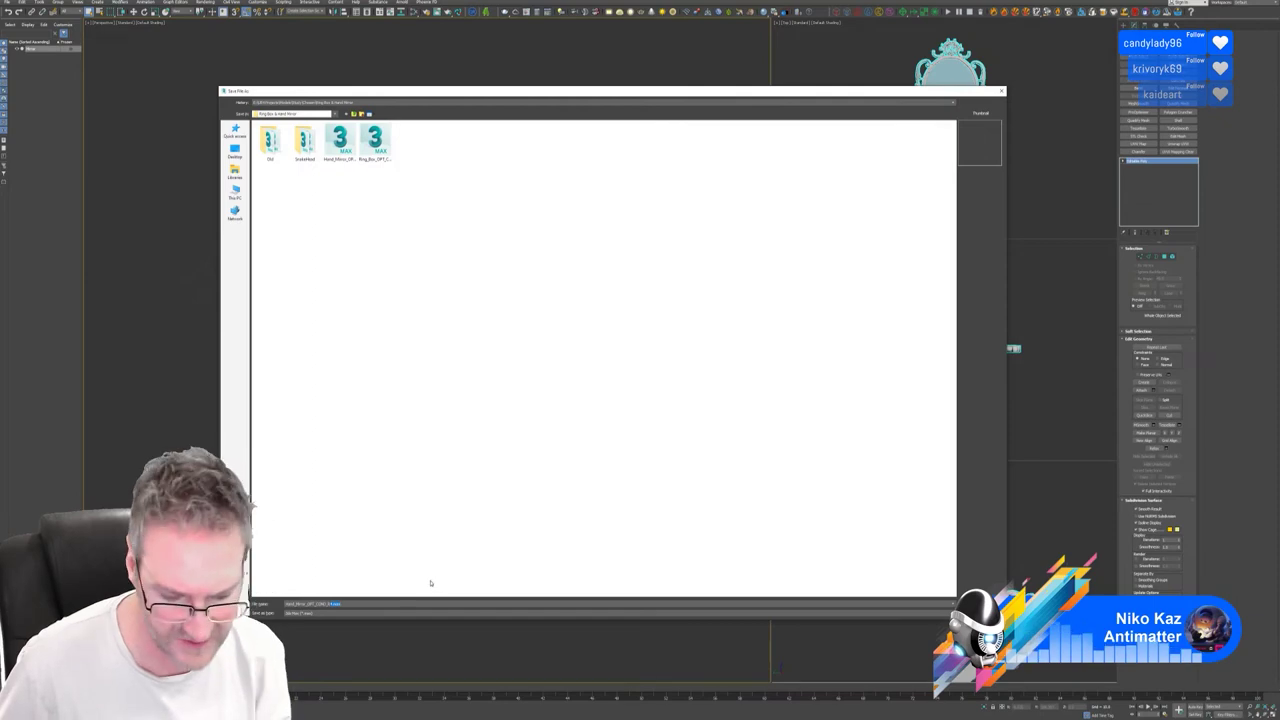
{"action": "type", "text": "7"}
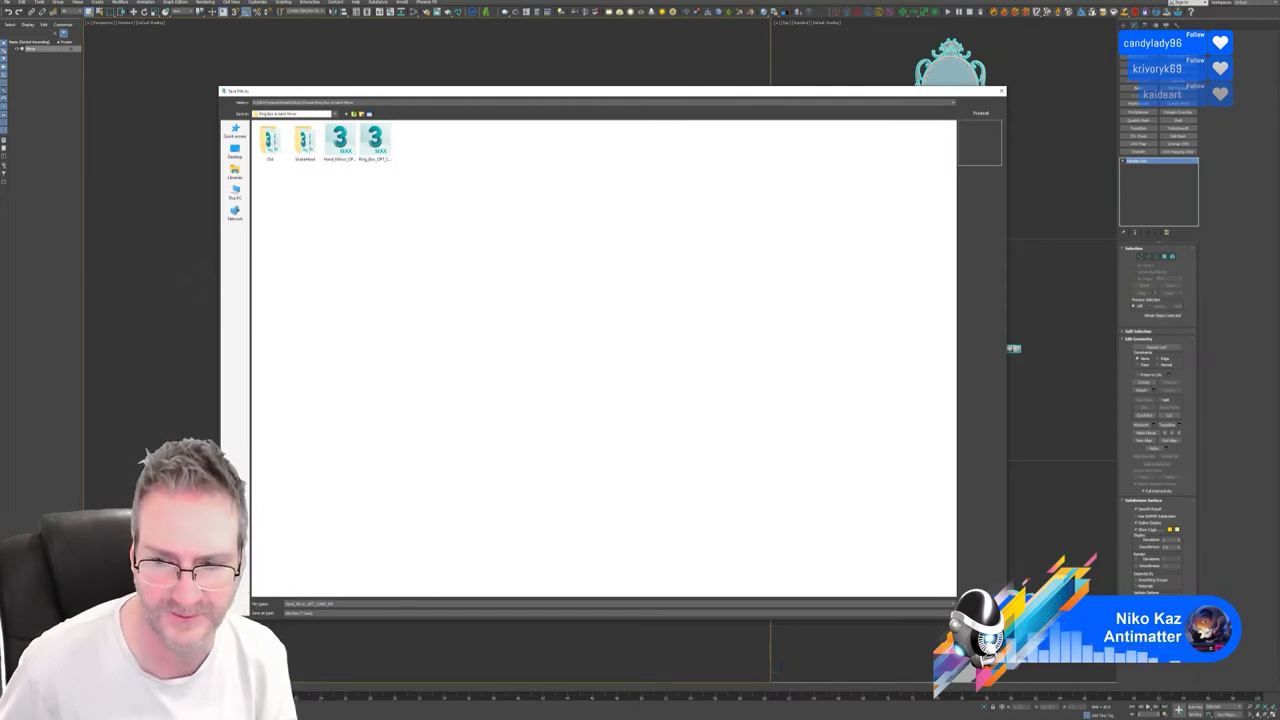
{"action": "key", "text": "Return"}
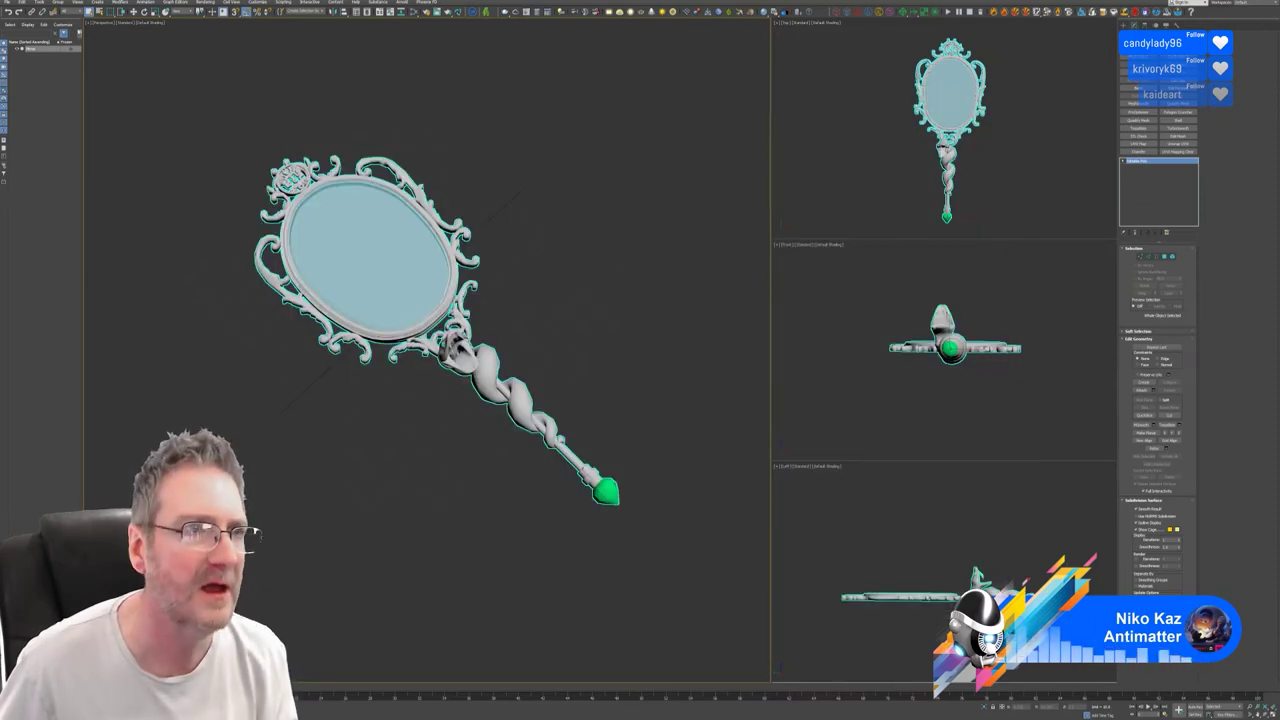
Open the recently used scene that contains the draped curtains.
{"action": "left_click", "coordinate": [9, 3]}
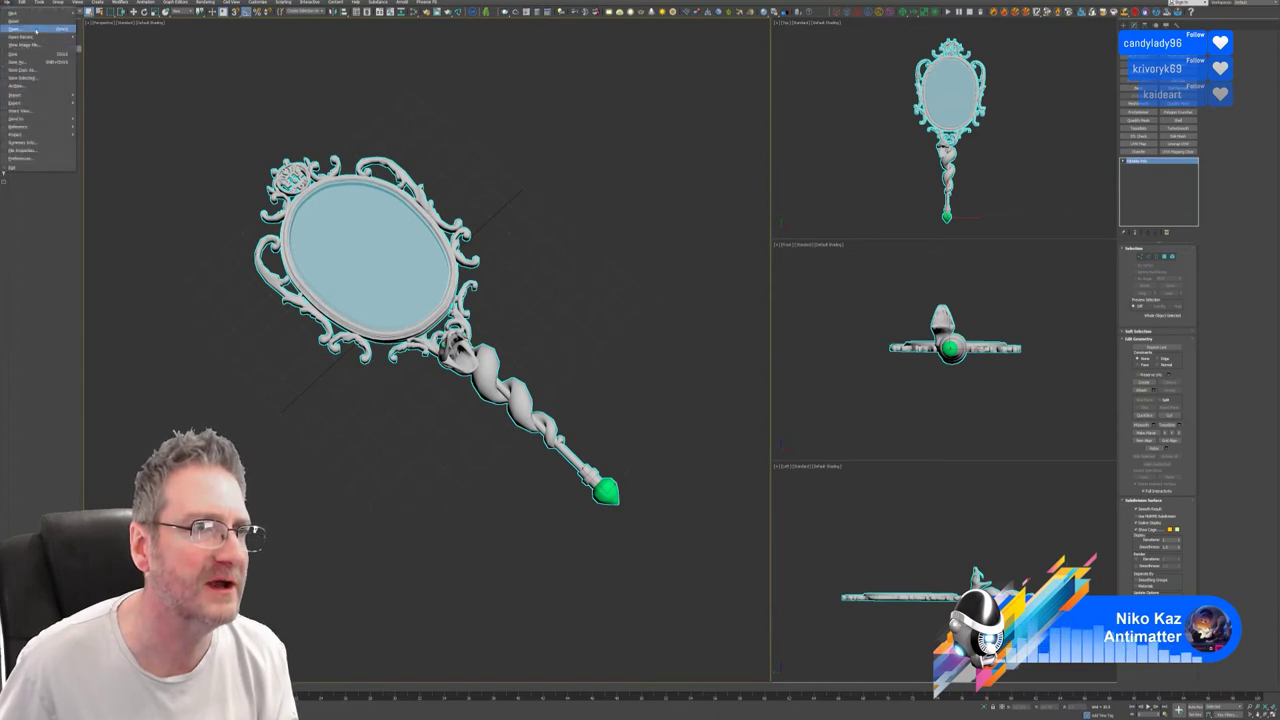
{"action": "mouse_move", "coordinate": [46, 38]}
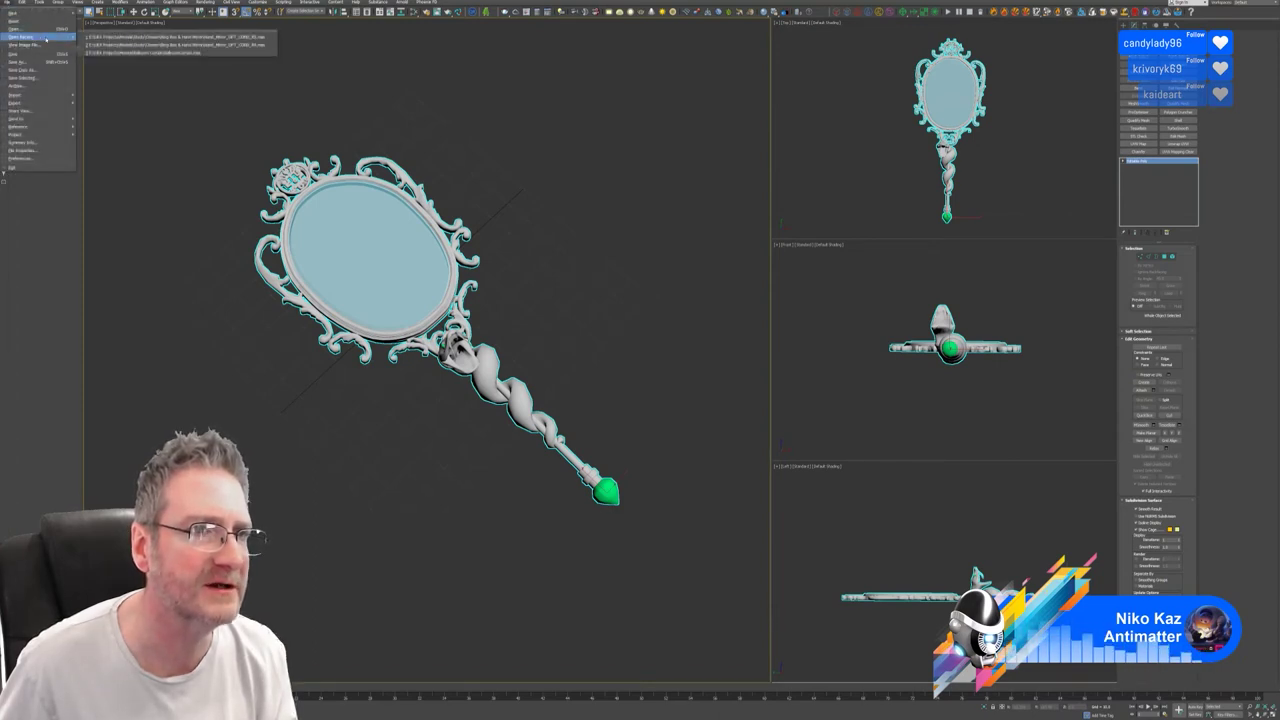
{"action": "left_click", "coordinate": [177, 53]}
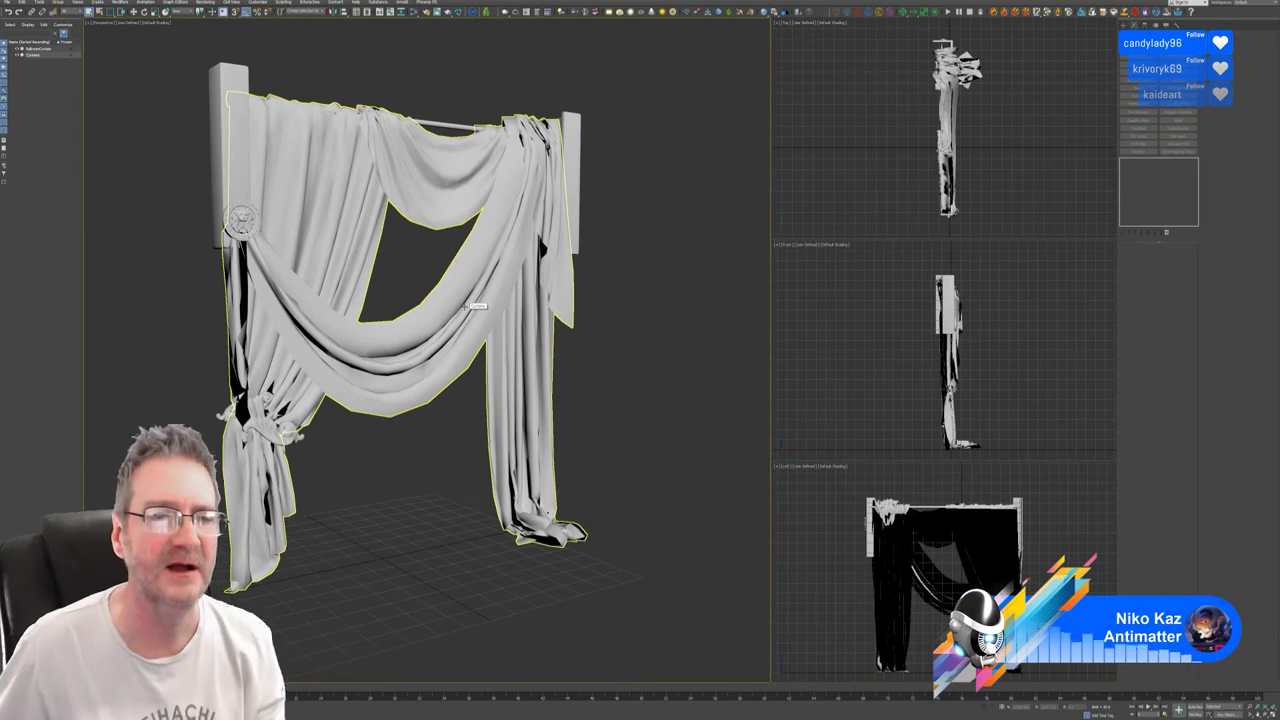
Examine the overall shape of the draped curtain model from several angles.
{"action": "left_click", "coordinate": [440, 265]}
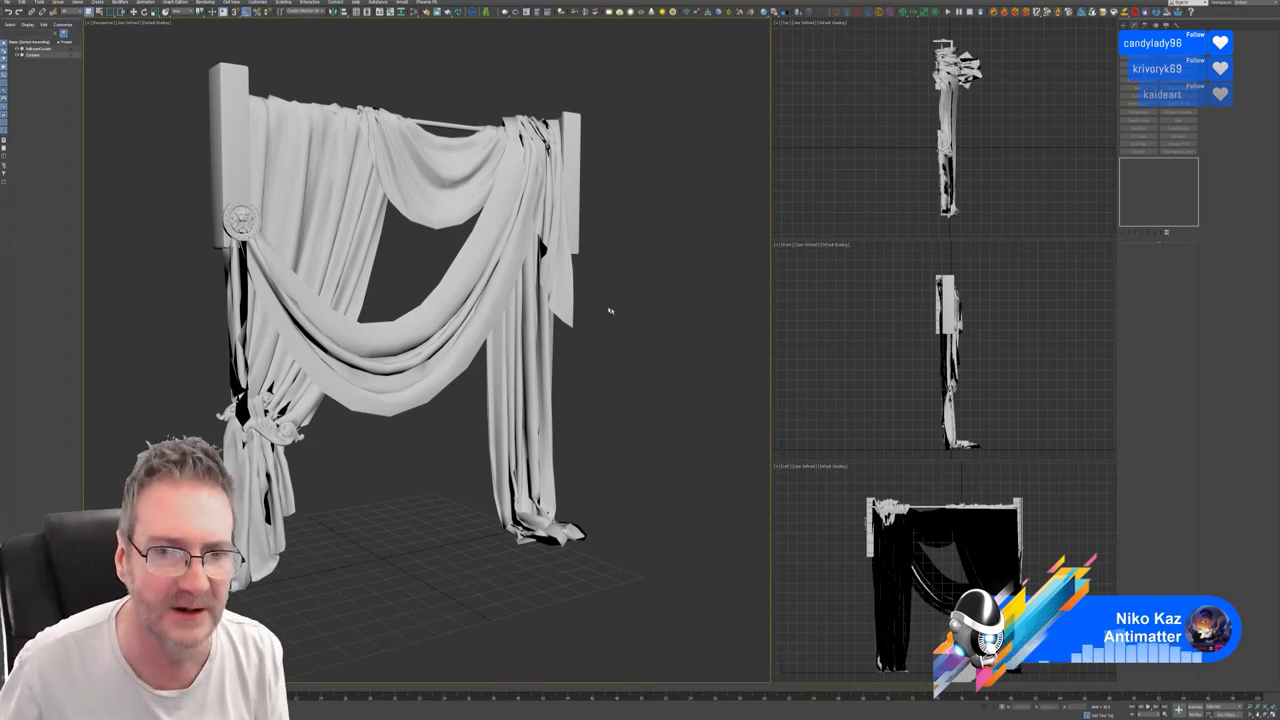
{"action": "middle_click_drag", "start_coordinate": [609, 311], "coordinate": [585, 345], "text": "alt"}
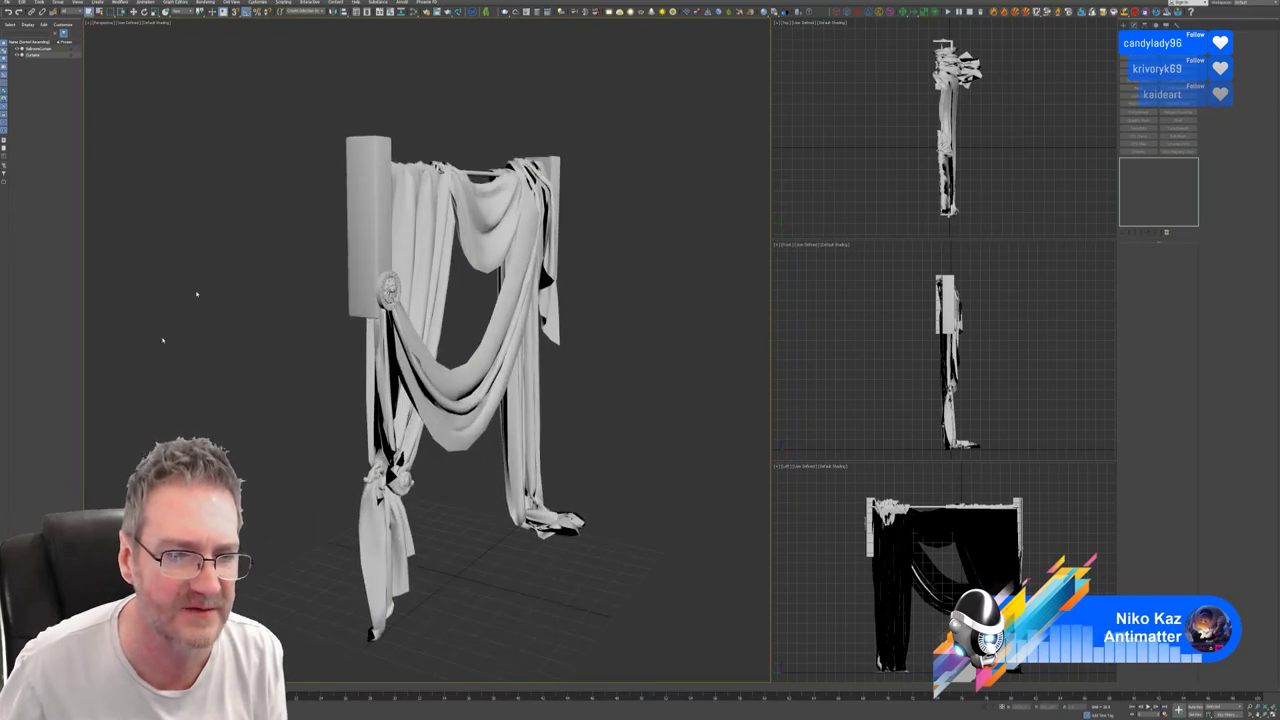
{"action": "middle_click_drag", "start_coordinate": [692, 422], "coordinate": [525, 372], "text": "alt"}
{"action": "mouse_move", "coordinate": [433, 468]}
{"action": "middle_mouse_down", "text": "alt"}
{"action": "mouse_move", "coordinate": [429, 449]}
{"action": "mouse_move", "coordinate": [440, 459]}
{"action": "mouse_move", "coordinate": [429, 470]}
{"action": "mouse_move", "coordinate": [453, 474]}
{"action": "mouse_move", "coordinate": [419, 468]}
{"action": "mouse_move", "coordinate": [462, 480]}
{"action": "mouse_move", "coordinate": [425, 474]}
{"action": "middle_mouse_up", "text": "alt"}
{"action": "middle_click_drag", "start_coordinate": [411, 299], "coordinate": [610, 499], "text": "alt"}
{"action": "mouse_move", "coordinate": [591, 400]}
{"action": "middle_mouse_down"}
{"action": "mouse_move", "coordinate": [607, 406]}
{"action": "mouse_move", "coordinate": [586, 380]}
{"action": "mouse_move", "coordinate": [487, 386]}
{"action": "mouse_move", "coordinate": [588, 390]}
{"action": "middle_mouse_up"}
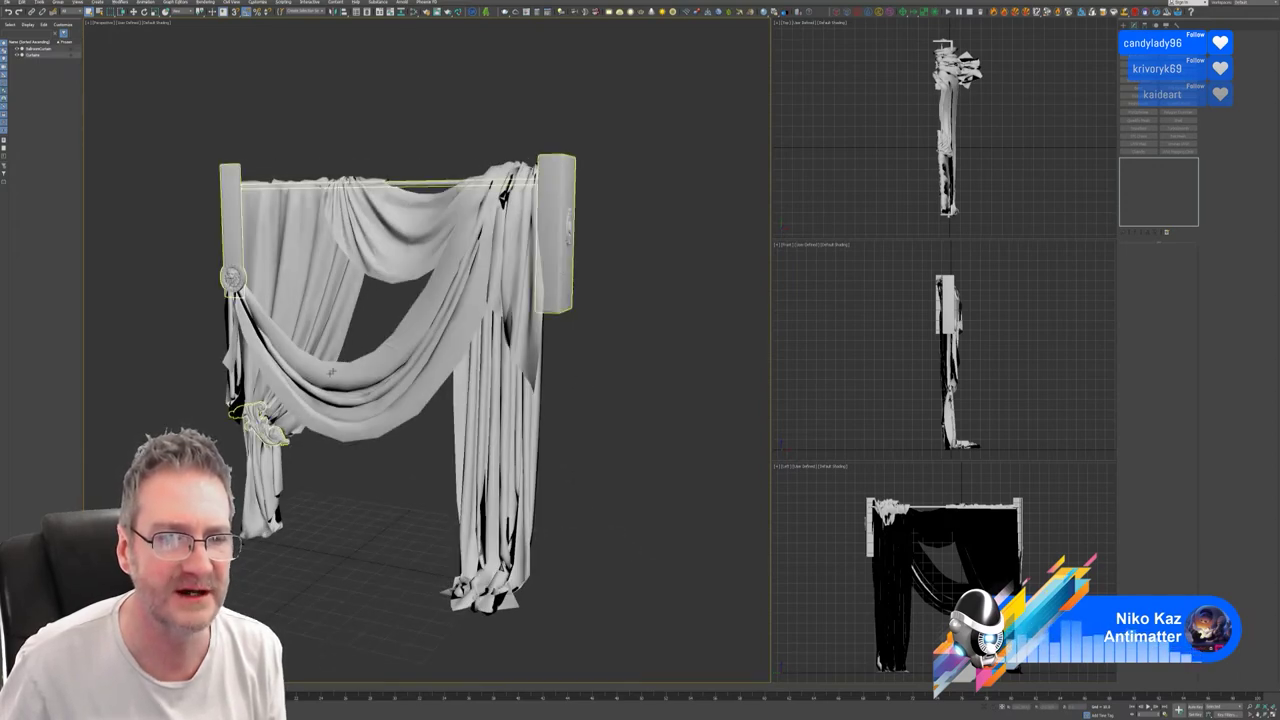
Inspect the frame object with its rod, lion medallion and tie-back, and the separate curtain cloth object.
{"action": "left_click", "coordinate": [556, 250]}
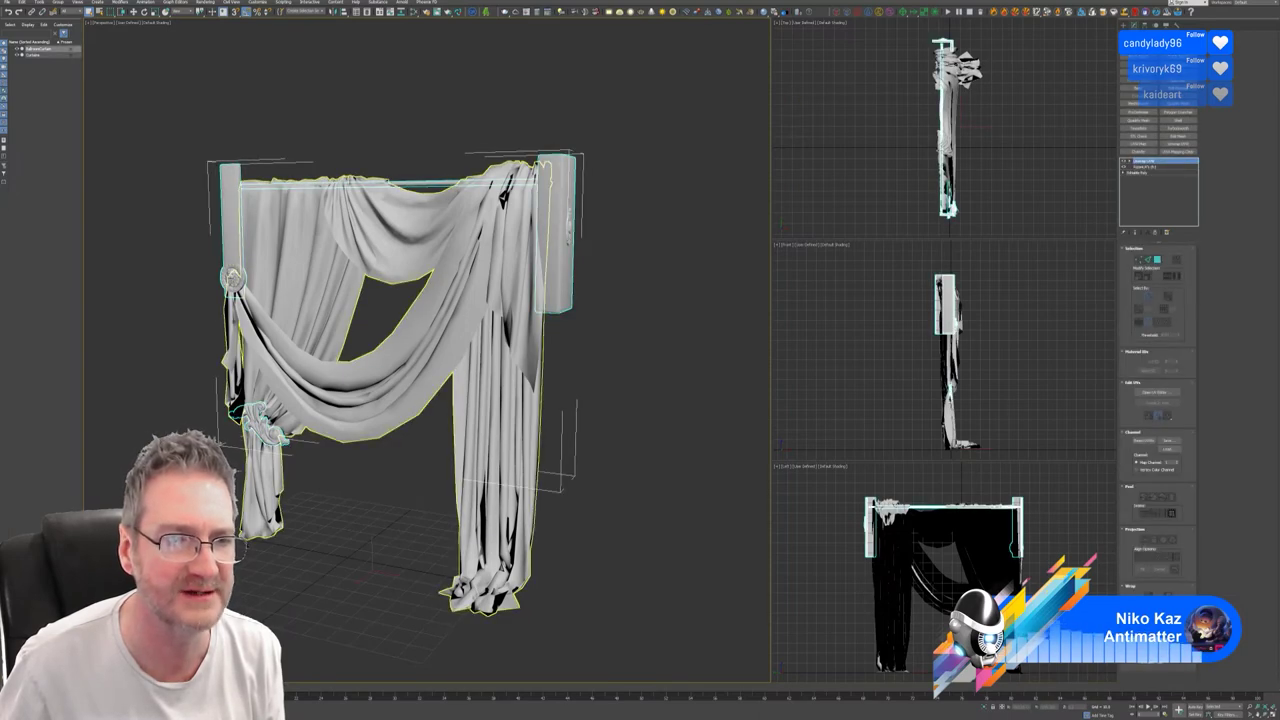
{"action": "scroll", "coordinate": [226, 398], "scroll_direction": "up", "scroll_amount": 5}
{"action": "scroll", "coordinate": [226, 398], "scroll_direction": "down", "scroll_amount": 3}
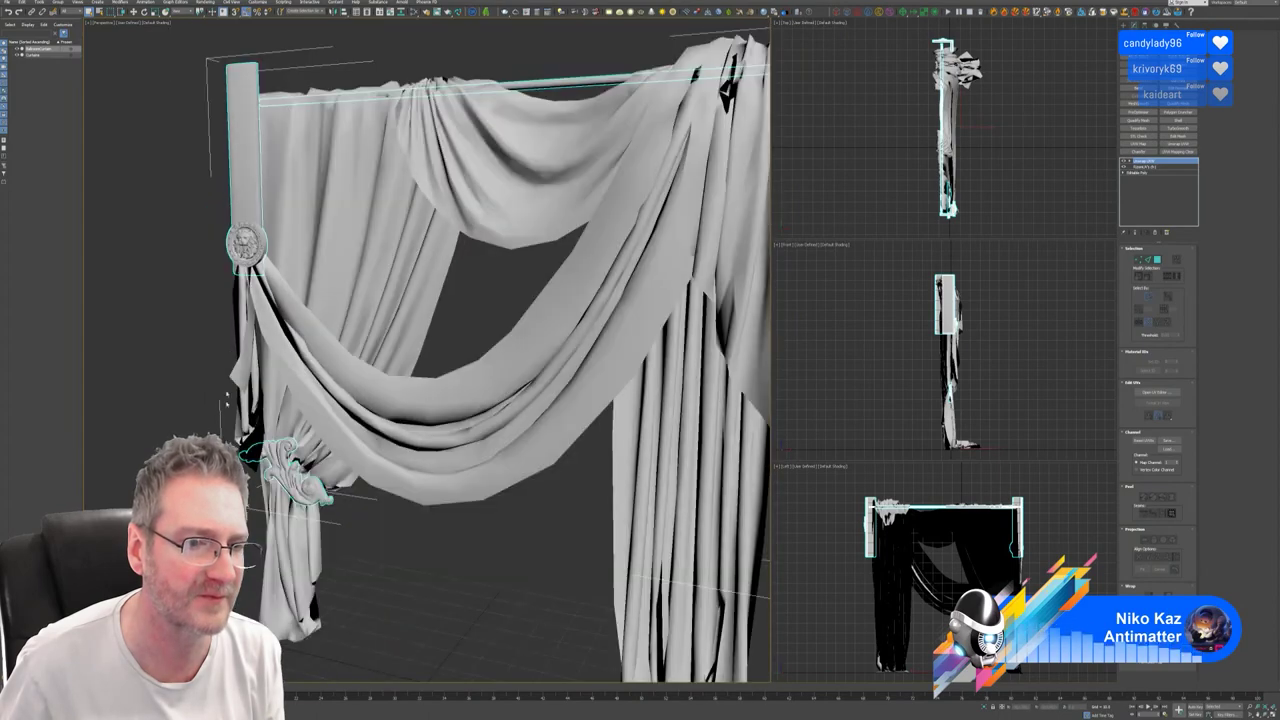
{"action": "scroll", "coordinate": [226, 398], "scroll_direction": "up", "scroll_amount": 3}
{"action": "scroll", "coordinate": [513, 355], "scroll_direction": "down", "scroll_amount": 6}
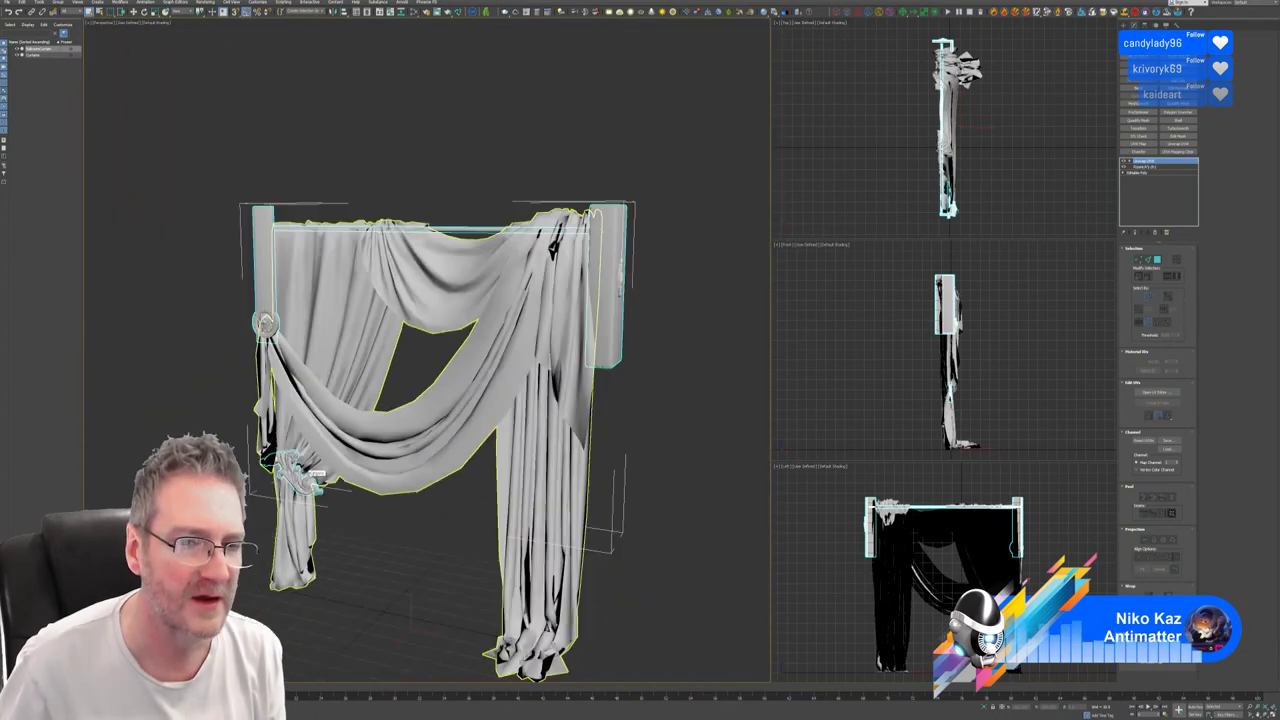
{"action": "left_click", "coordinate": [514, 357]}
{"action": "middle_click_drag", "start_coordinate": [678, 372], "coordinate": [674, 344], "text": "alt"}
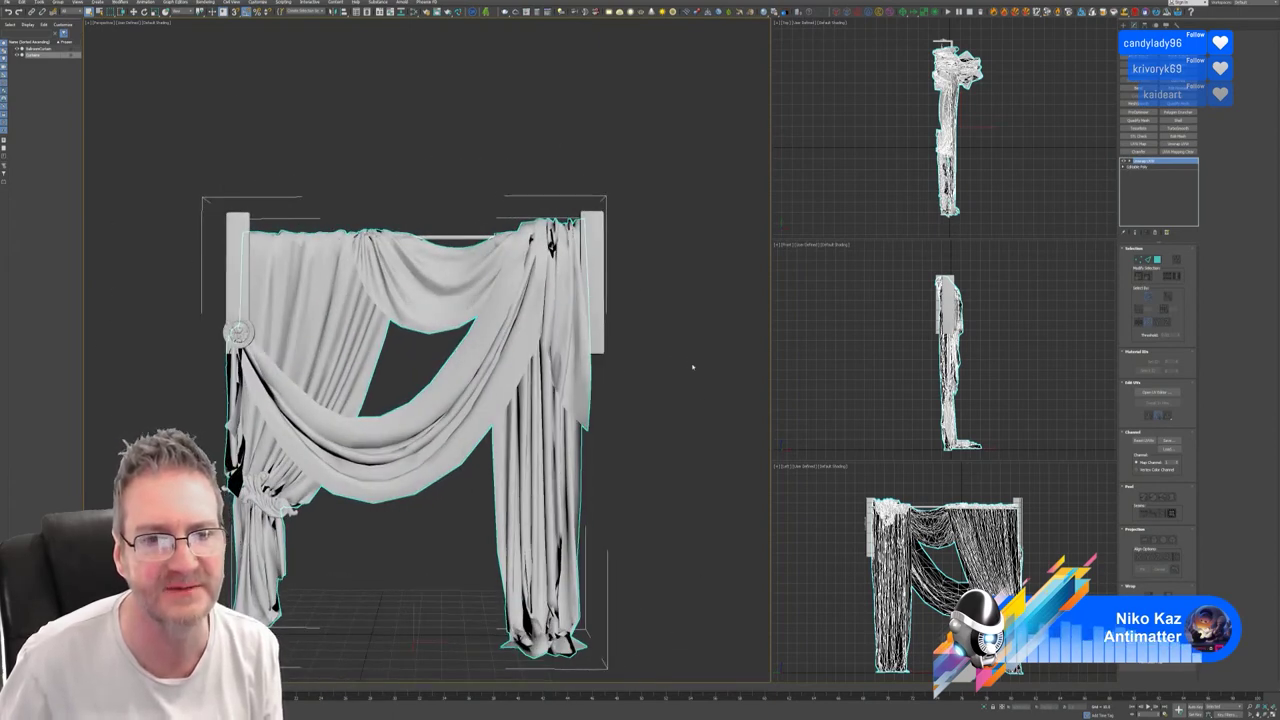
{"action": "middle_click_drag", "start_coordinate": [646, 458], "coordinate": [622, 446], "text": "alt"}
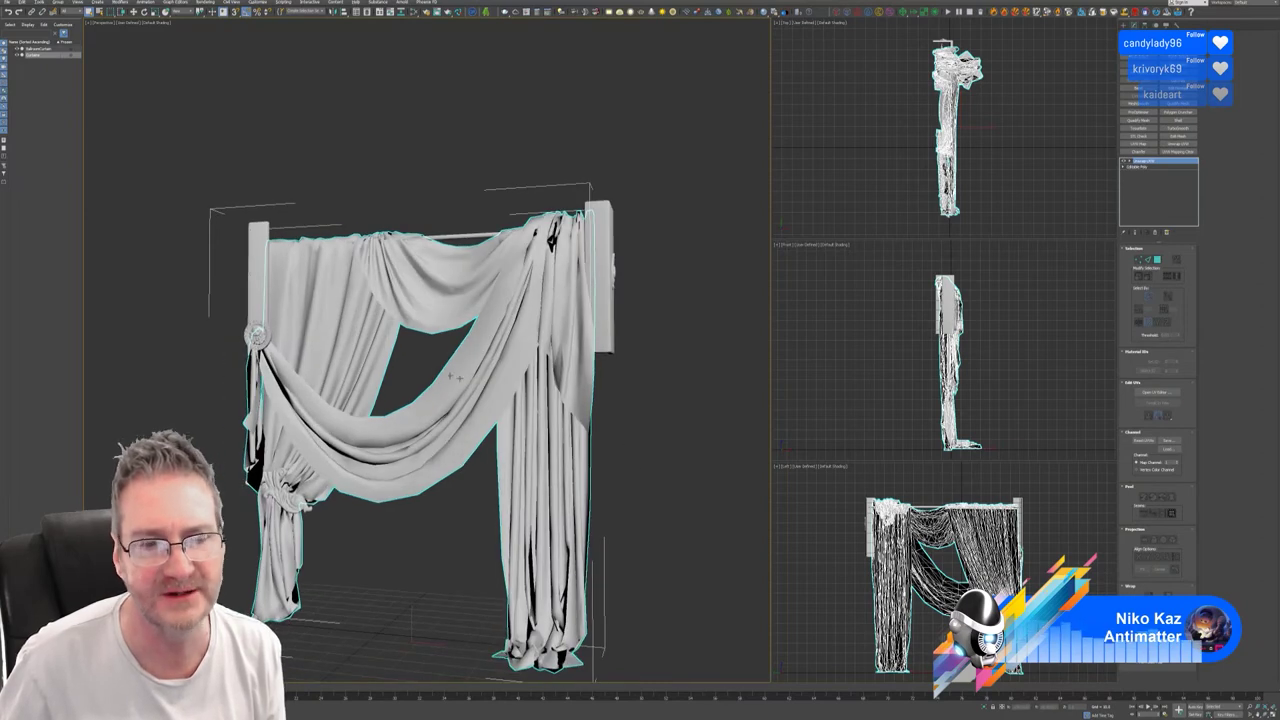
{"action": "middle_click_drag", "start_coordinate": [639, 377], "coordinate": [629, 333], "text": "alt"}
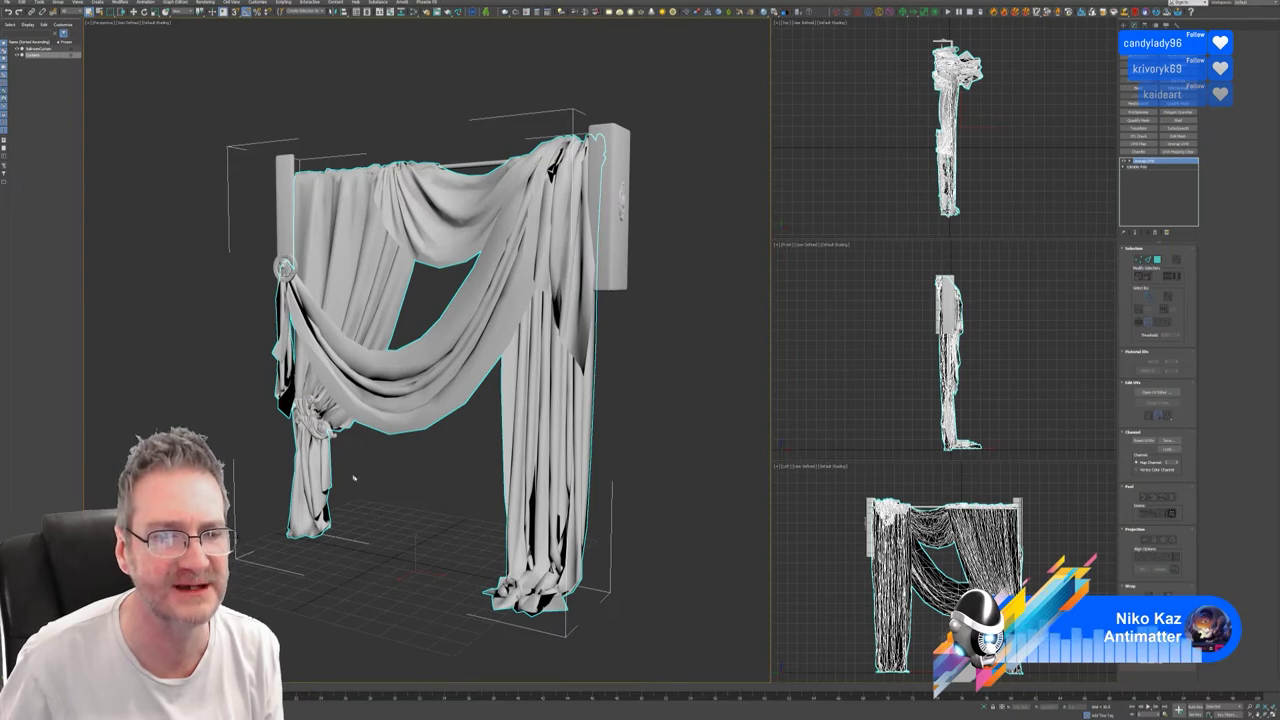
Try out a temporary plane drawn in the Top view, centred closer to the curtains and raised to the rod's height.
{"action": "left_click", "coordinate": [608, 174]}
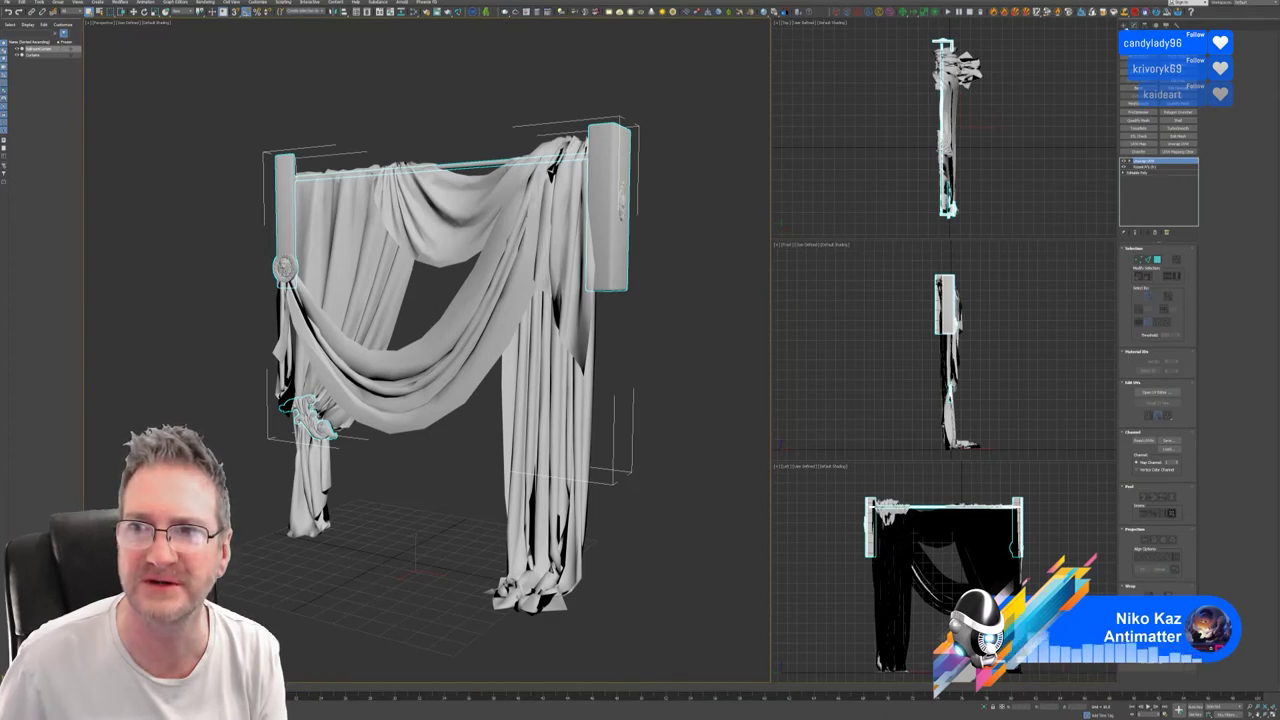
{"action": "left_click", "coordinate": [1124, 25]}
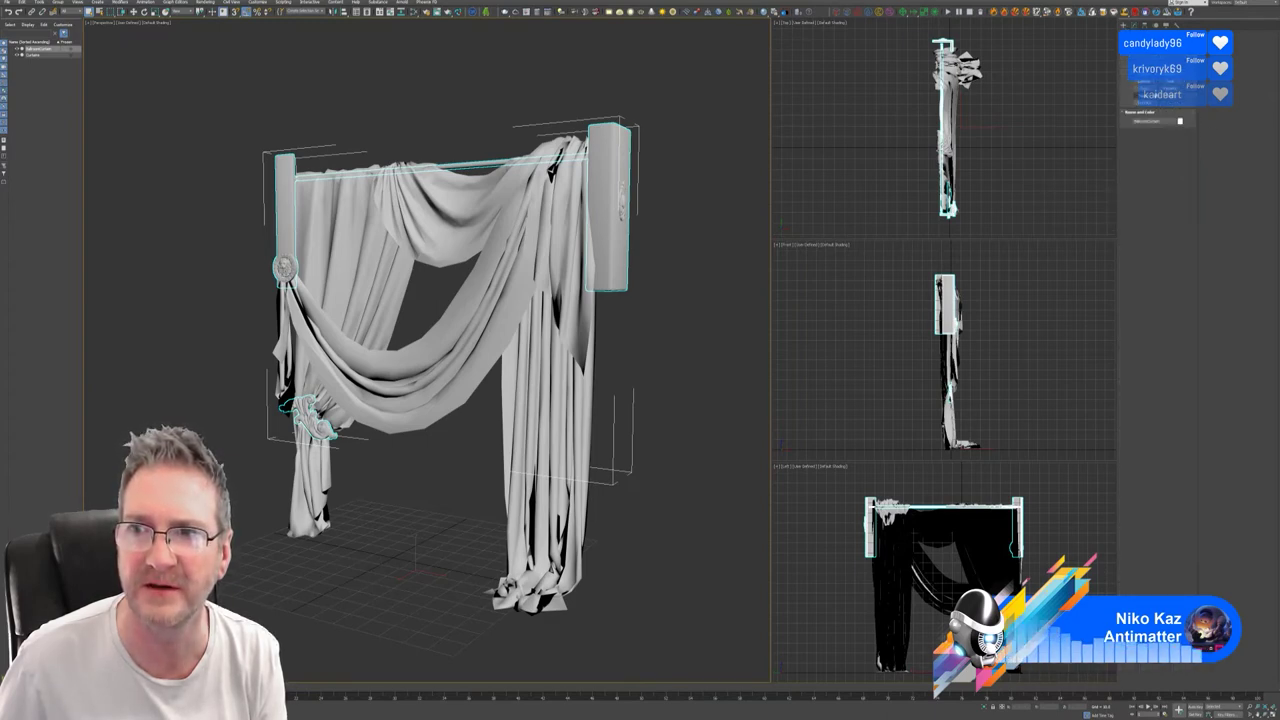
{"action": "left_click_drag", "start_coordinate": [805, 55], "coordinate": [876, 193]}
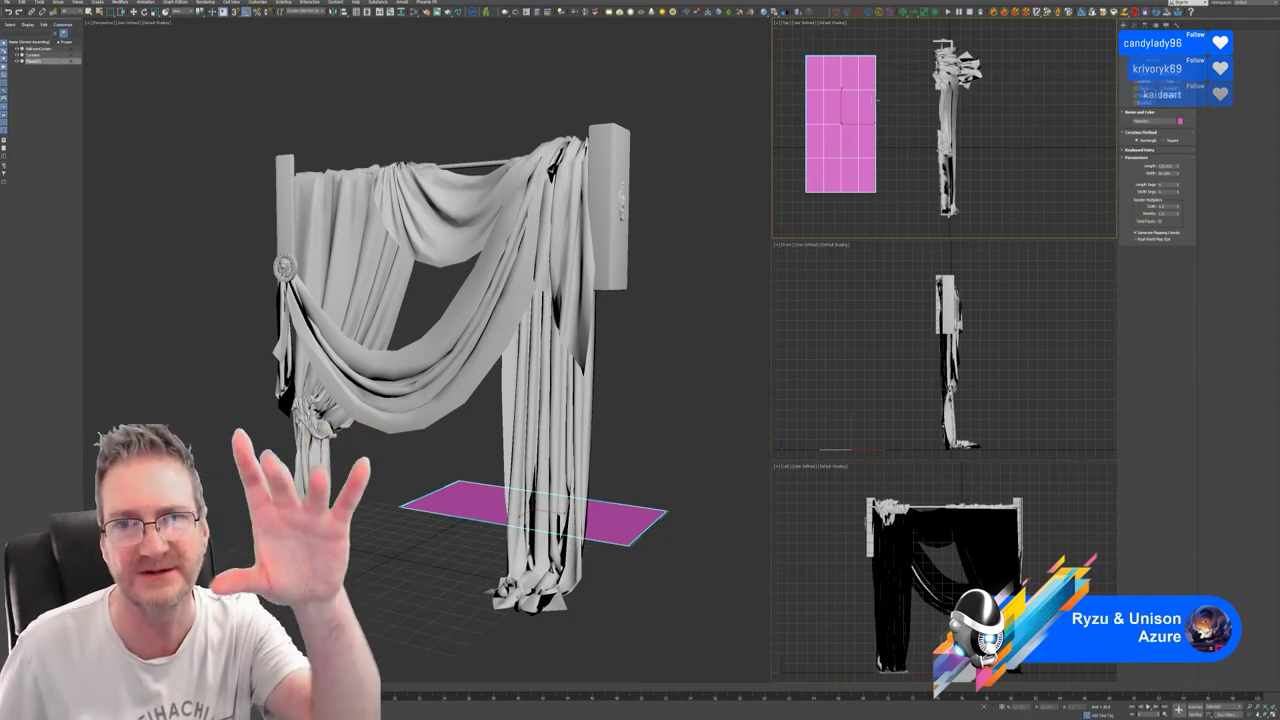
{"action": "key", "text": "w"}
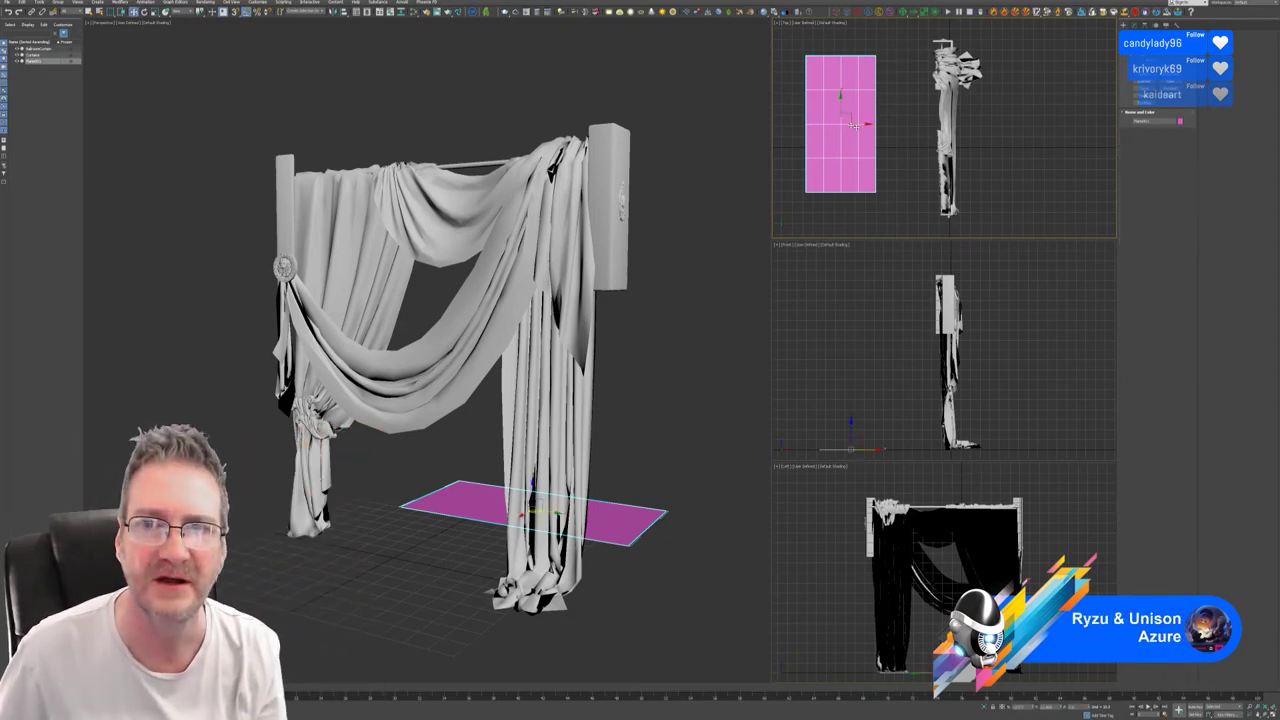
{"action": "left_click_drag", "start_coordinate": [861, 124], "coordinate": [946, 124]}
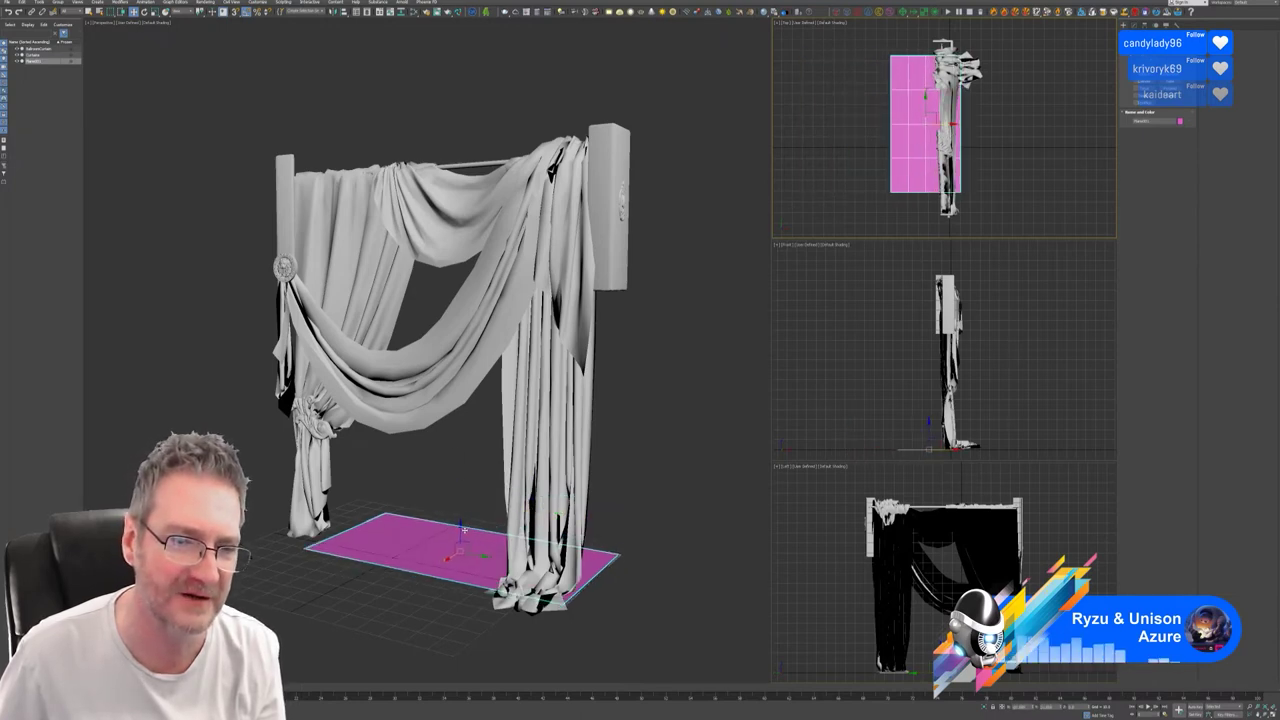
{"action": "left_click_drag", "start_coordinate": [460, 528], "coordinate": [473, 141]}
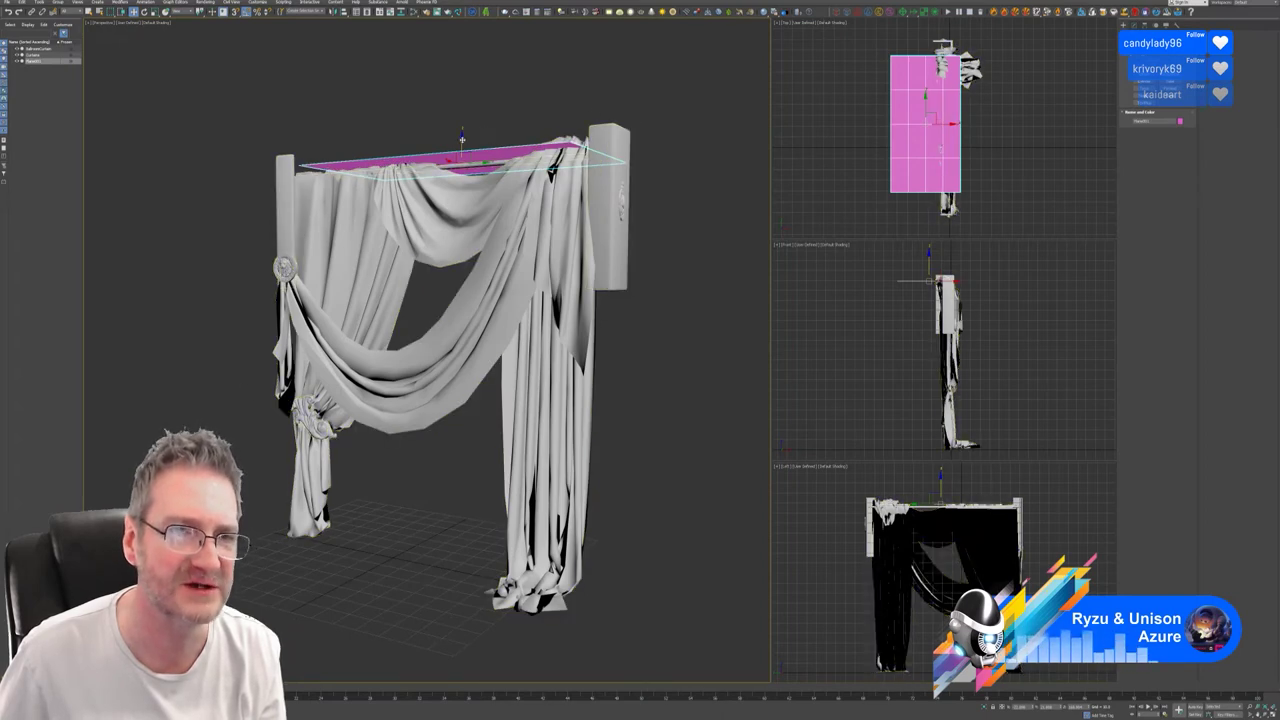
{"action": "left_click_drag", "start_coordinate": [462, 139], "coordinate": [437, 460]}
{"action": "key", "text": "Delete"}
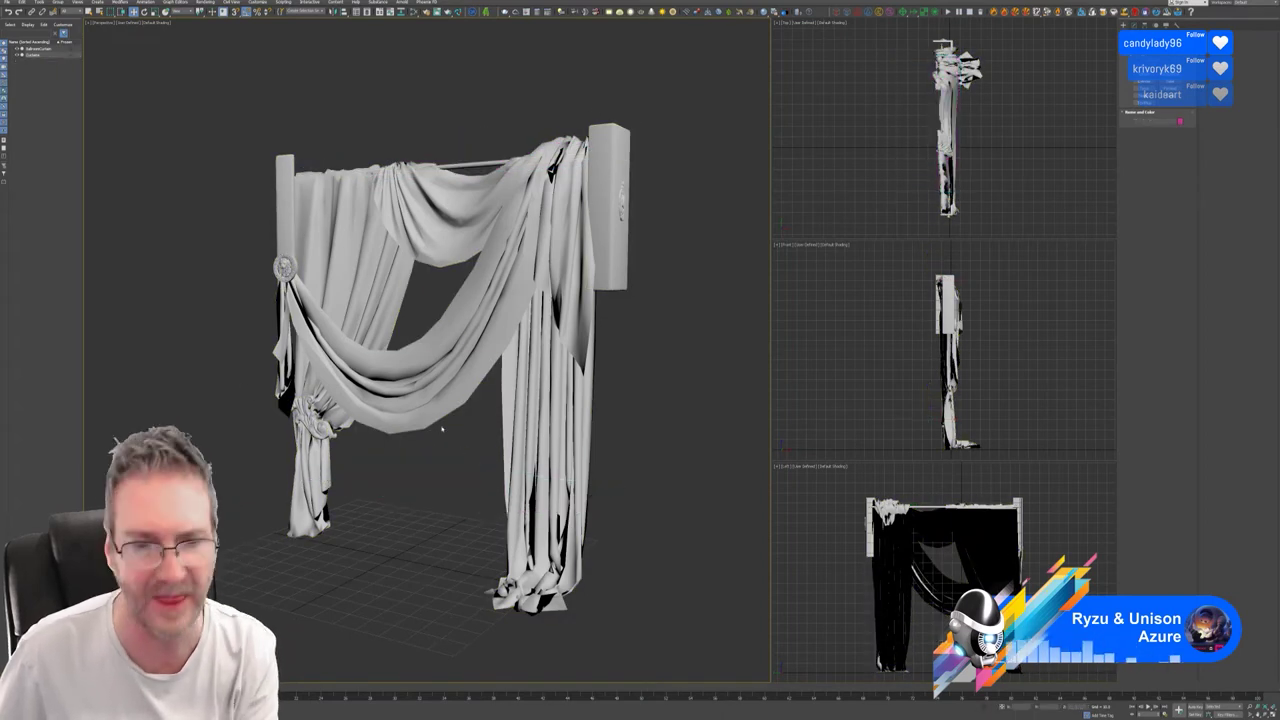
{"action": "middle_click_drag", "start_coordinate": [691, 323], "coordinate": [680, 329]}
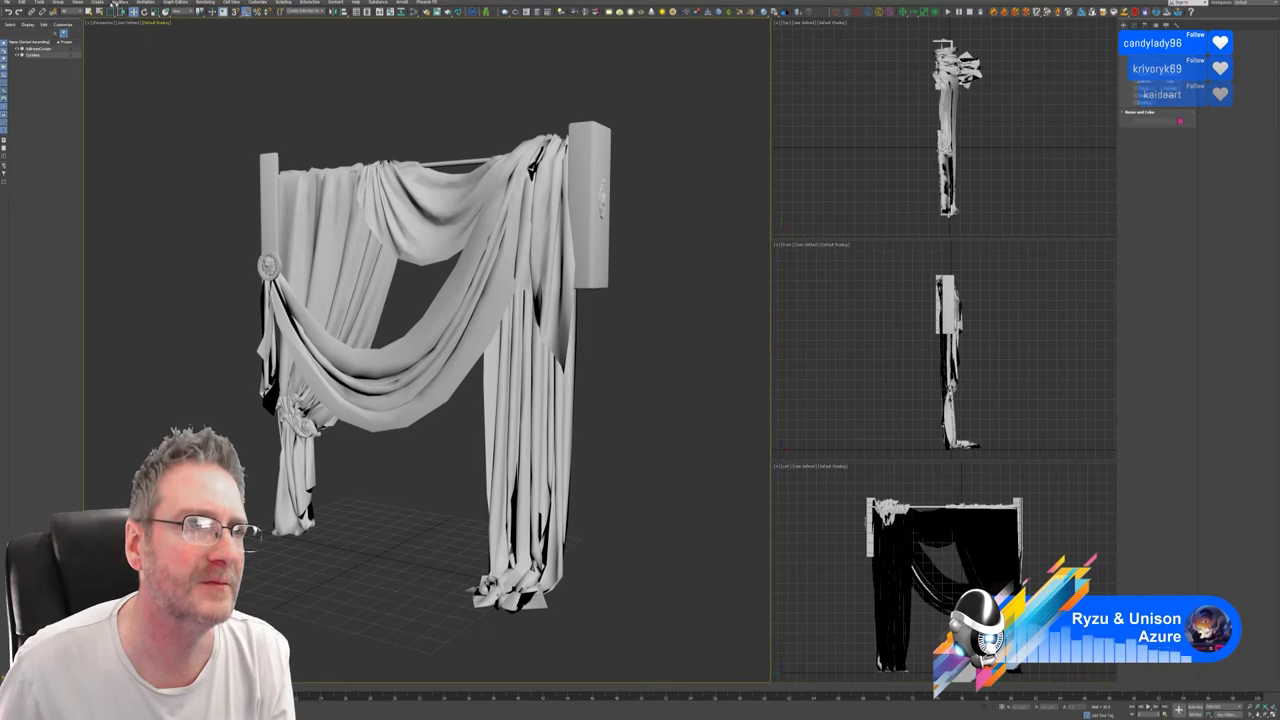
{"action": "left_click", "coordinate": [77, 2]}
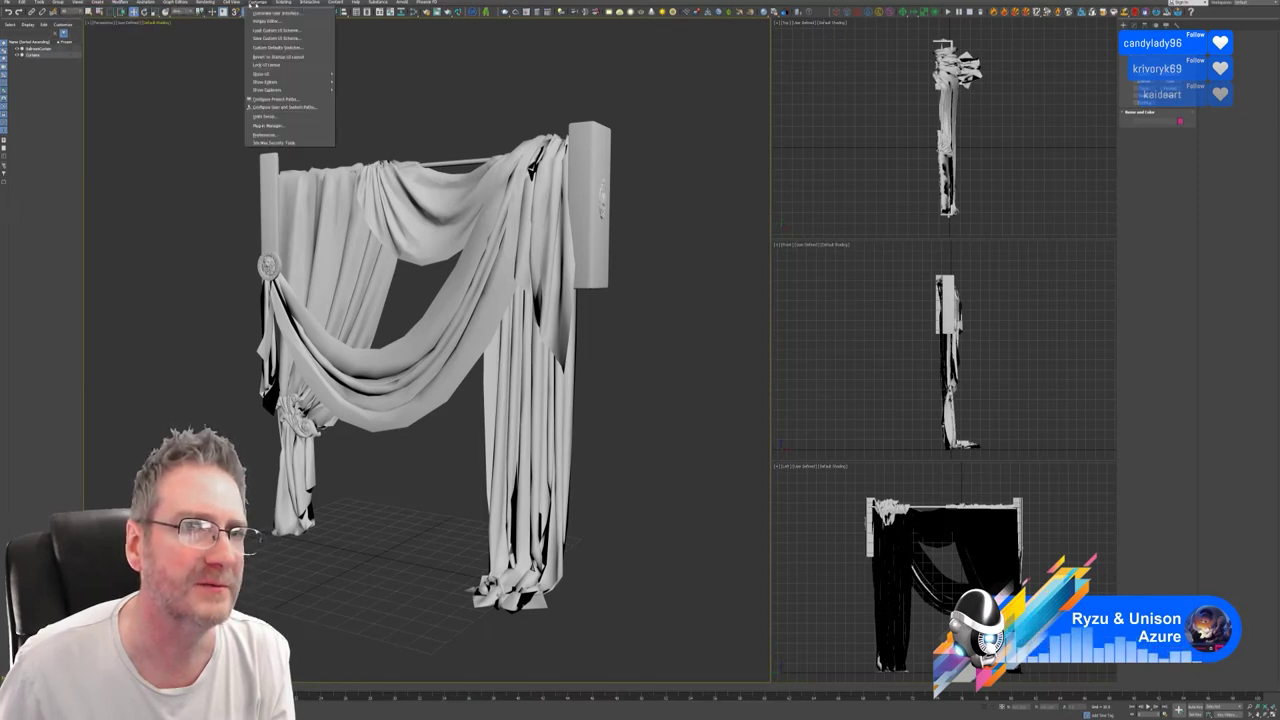
{"action": "left_click", "coordinate": [426, 3]}
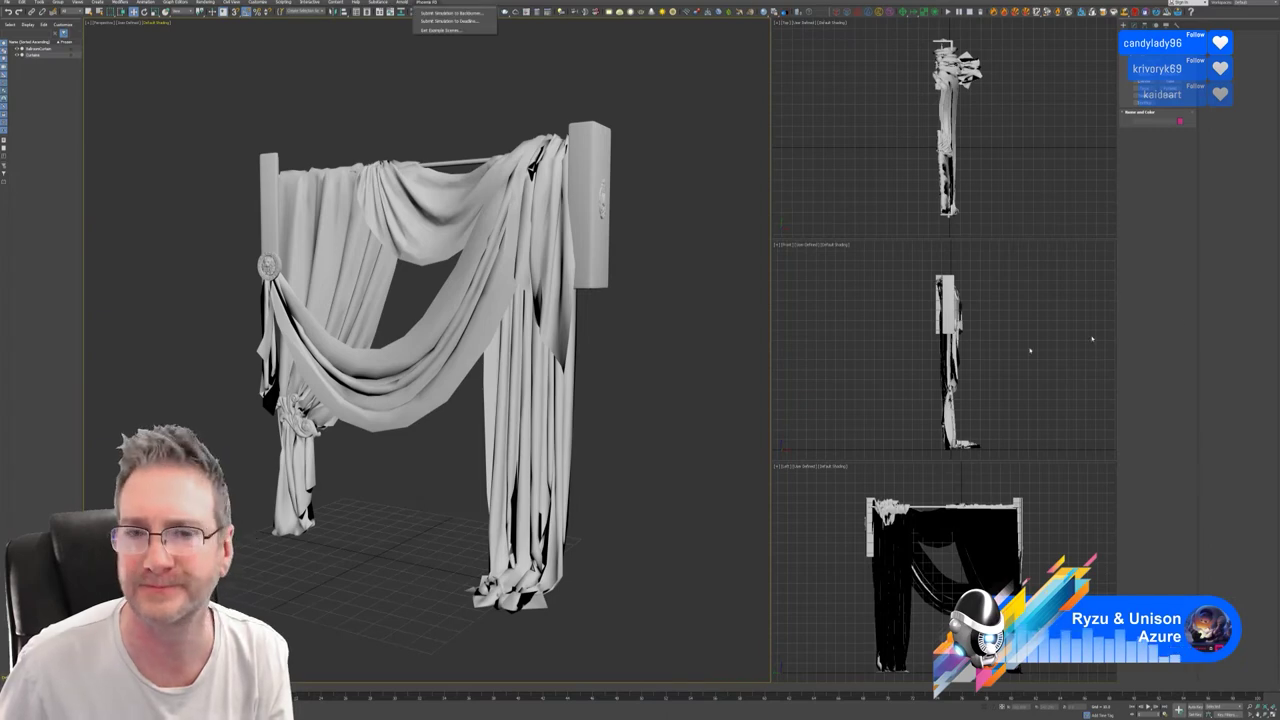
{"action": "middle_click_drag", "start_coordinate": [602, 385], "coordinate": [618, 378]}
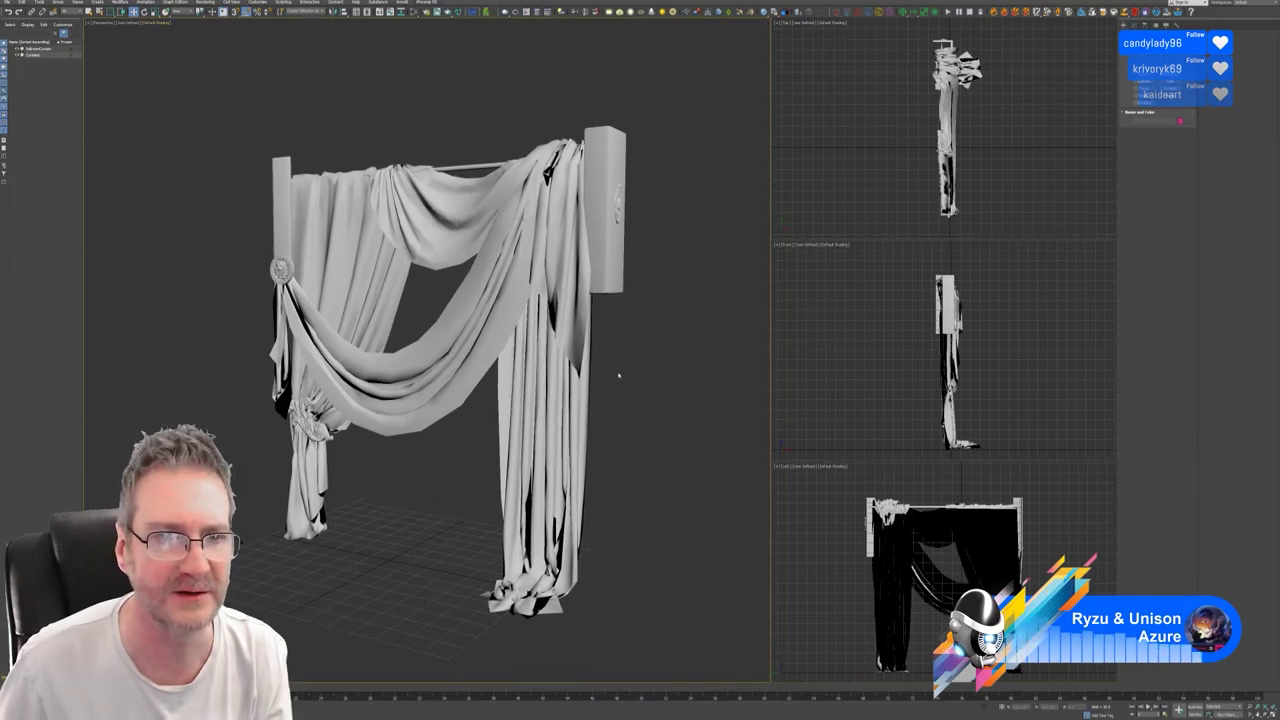
Collapse the curtain cloth object's modifier stack, baking its Unwrap UVW into the Editable Poly.
{"action": "left_click", "coordinate": [511, 244]}
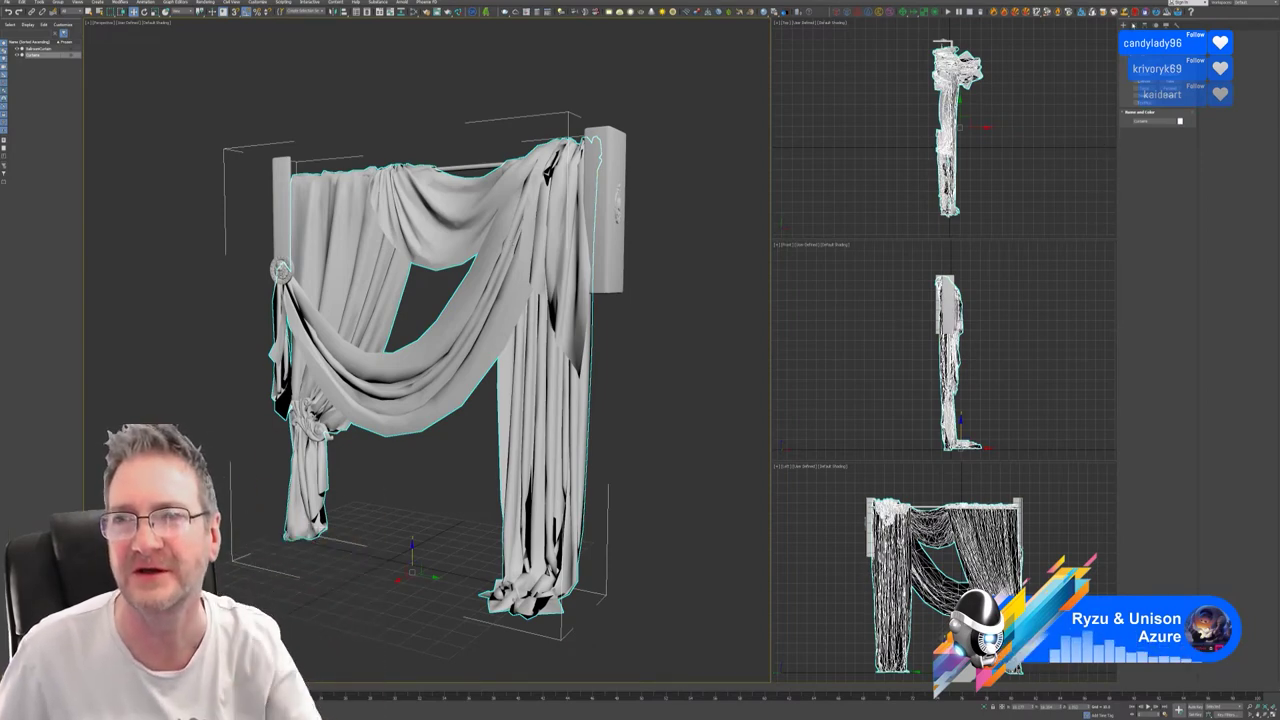
{"action": "left_click", "coordinate": [1134, 25]}
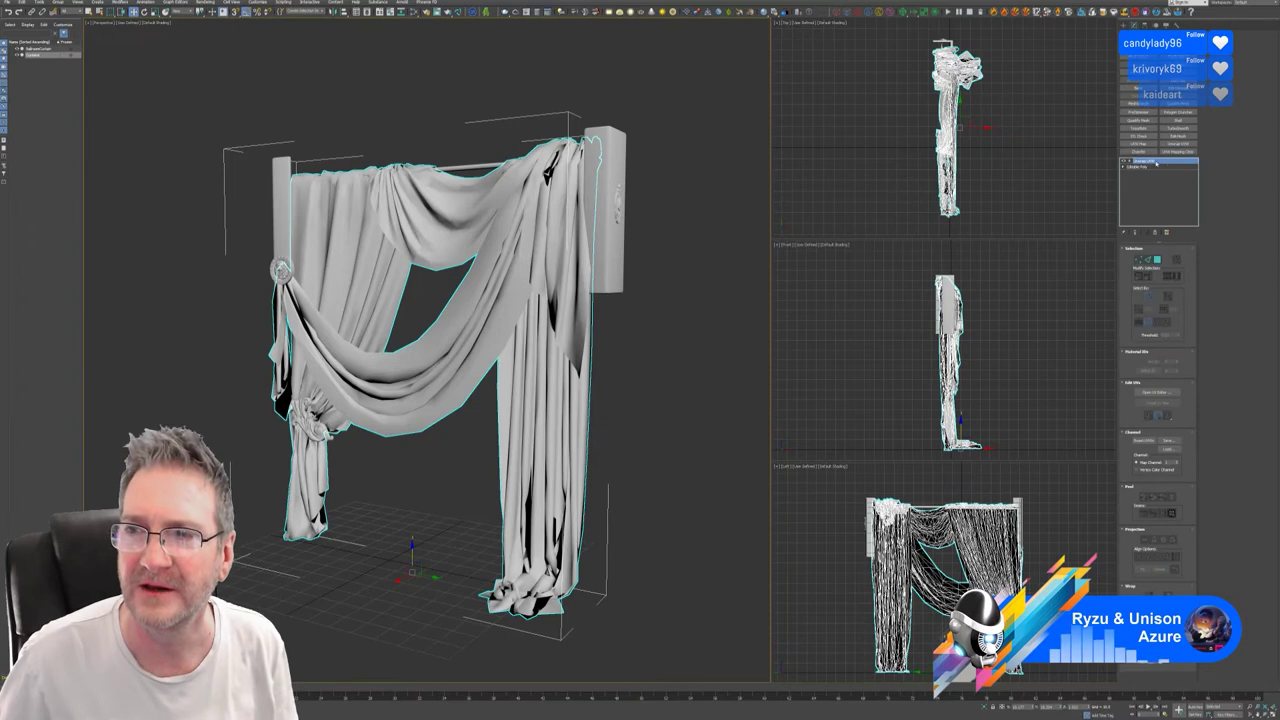
{"action": "right_click", "coordinate": [1156, 161]}
{"action": "left_click", "coordinate": [1178, 231]}
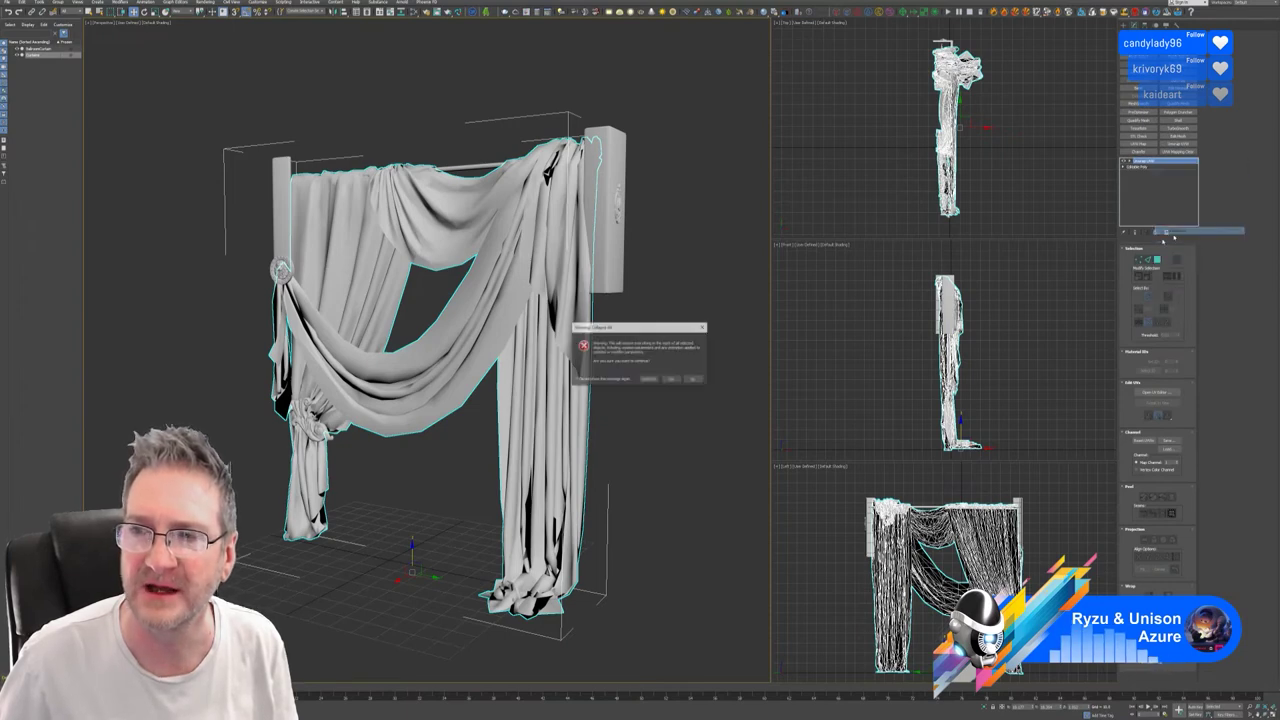
{"action": "left_click", "coordinate": [672, 379]}
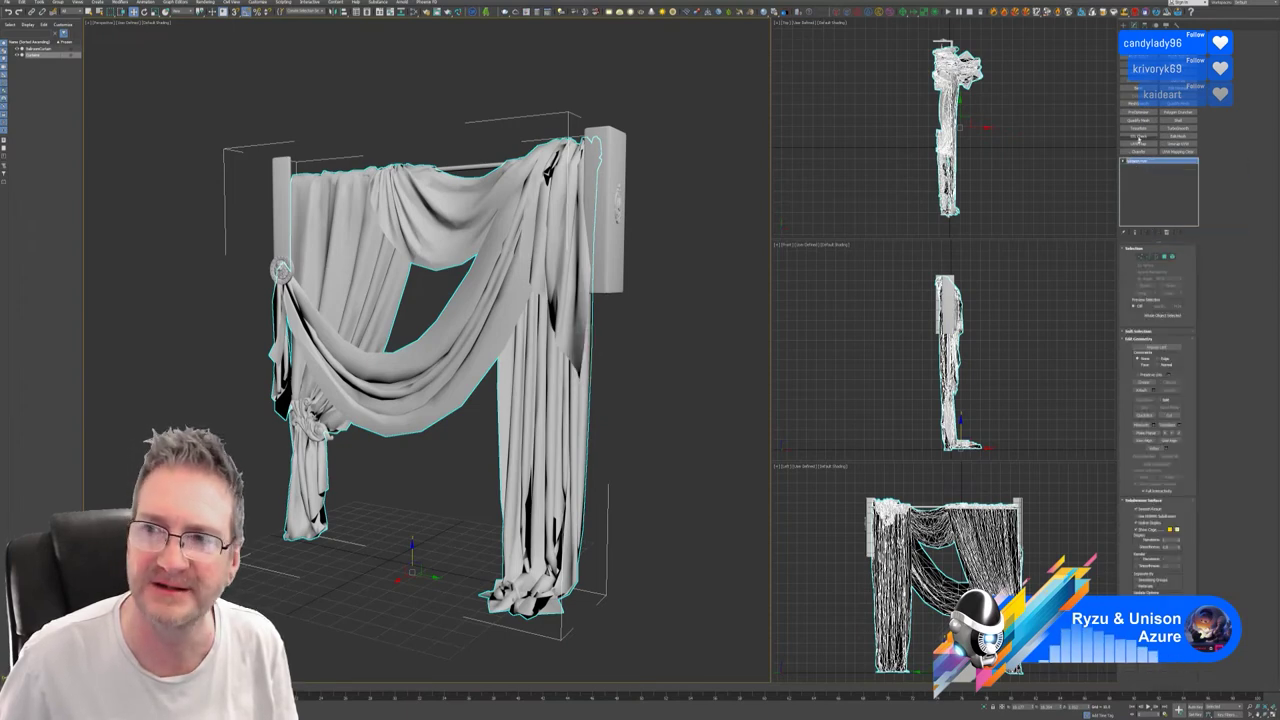
Examine which separate mesh elements make up the curtain cloth, checking the side panels, top swag and long front drape one by one.
{"action": "left_click", "coordinate": [1172, 257]}
{"action": "left_click", "coordinate": [600, 371]}
{"action": "left_click", "coordinate": [326, 238]}
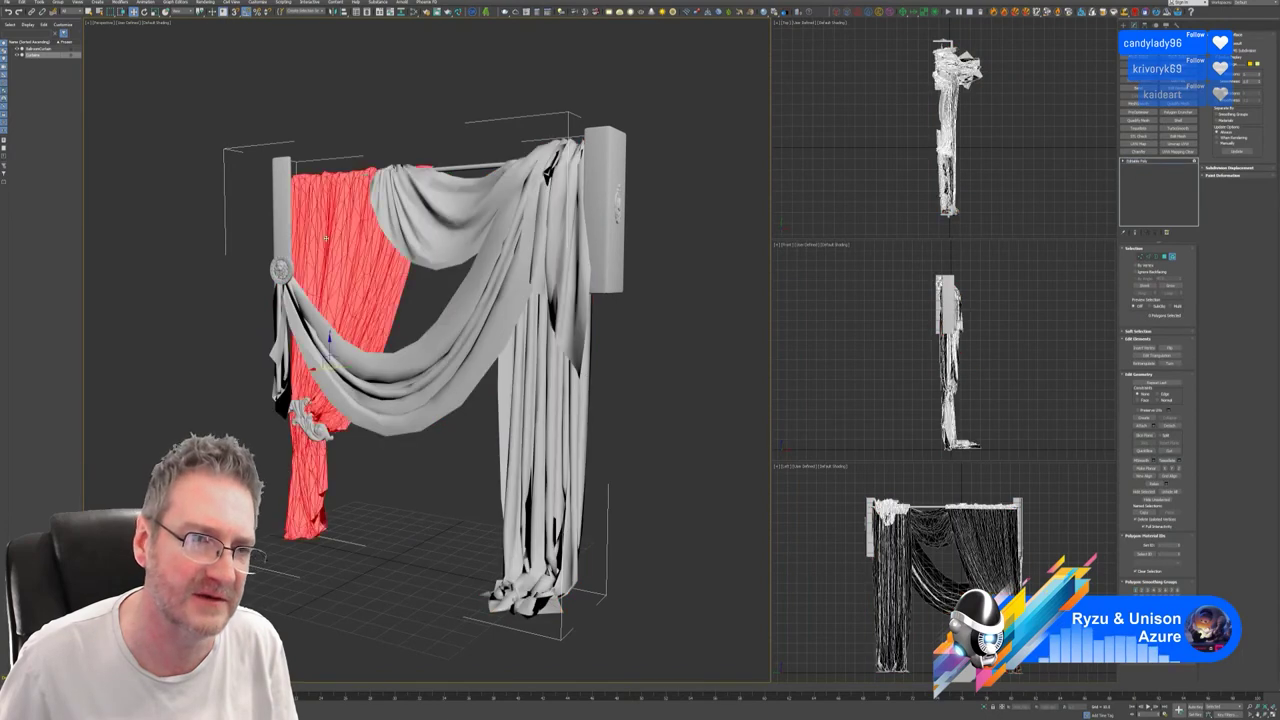
{"action": "left_click", "coordinate": [454, 219]}
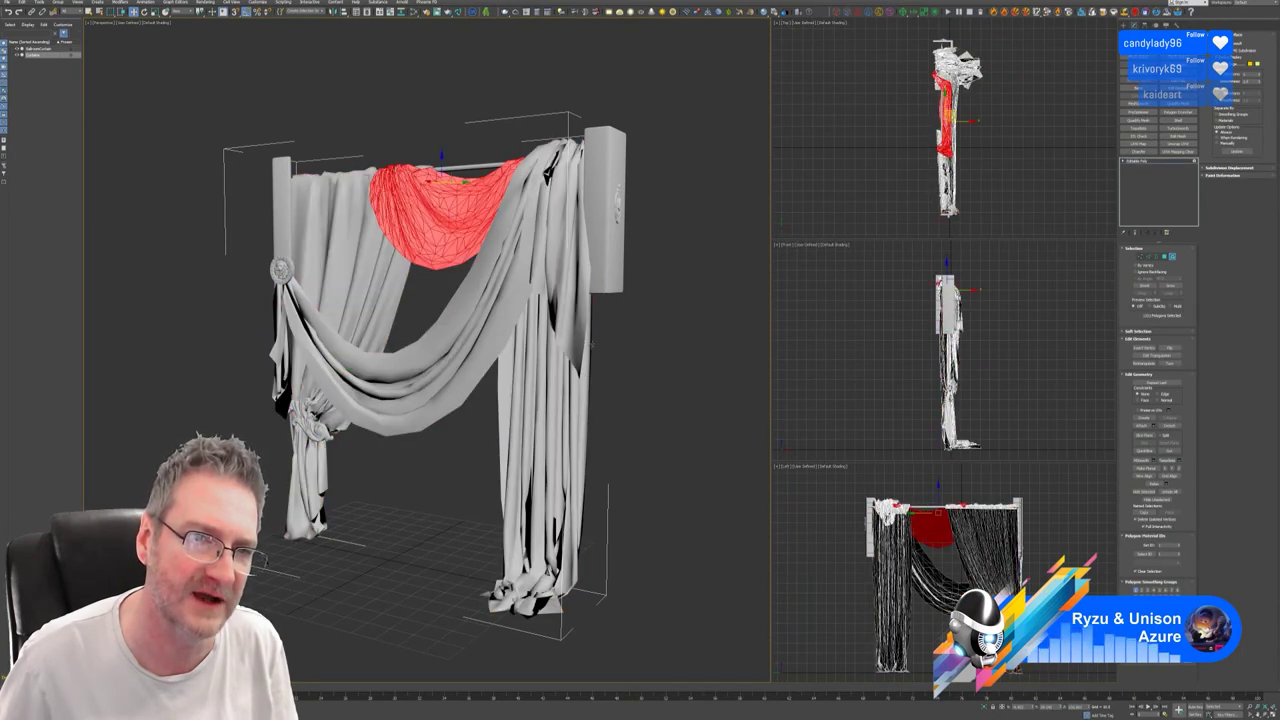
{"action": "left_click", "coordinate": [501, 332]}
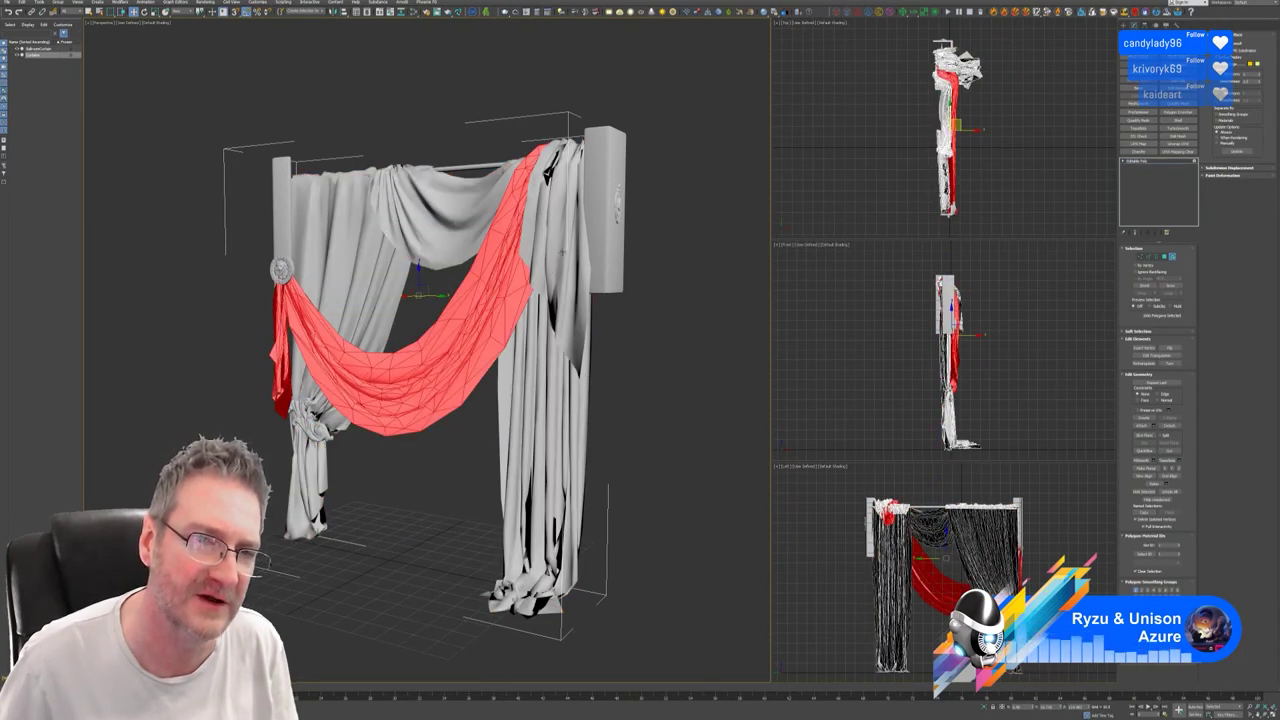
{"action": "left_click", "coordinate": [580, 230]}
{"action": "left_click", "coordinate": [558, 370]}
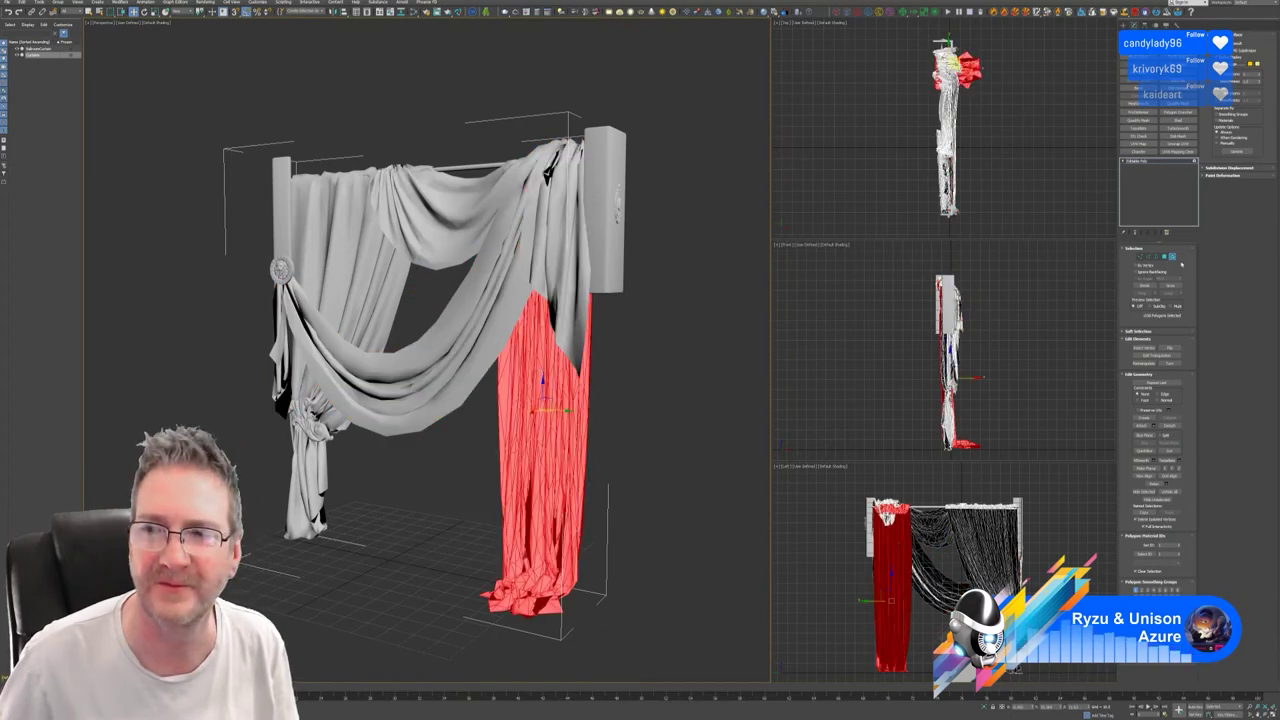
{"action": "left_click", "coordinate": [1173, 257]}
{"action": "left_click", "coordinate": [693, 245]}
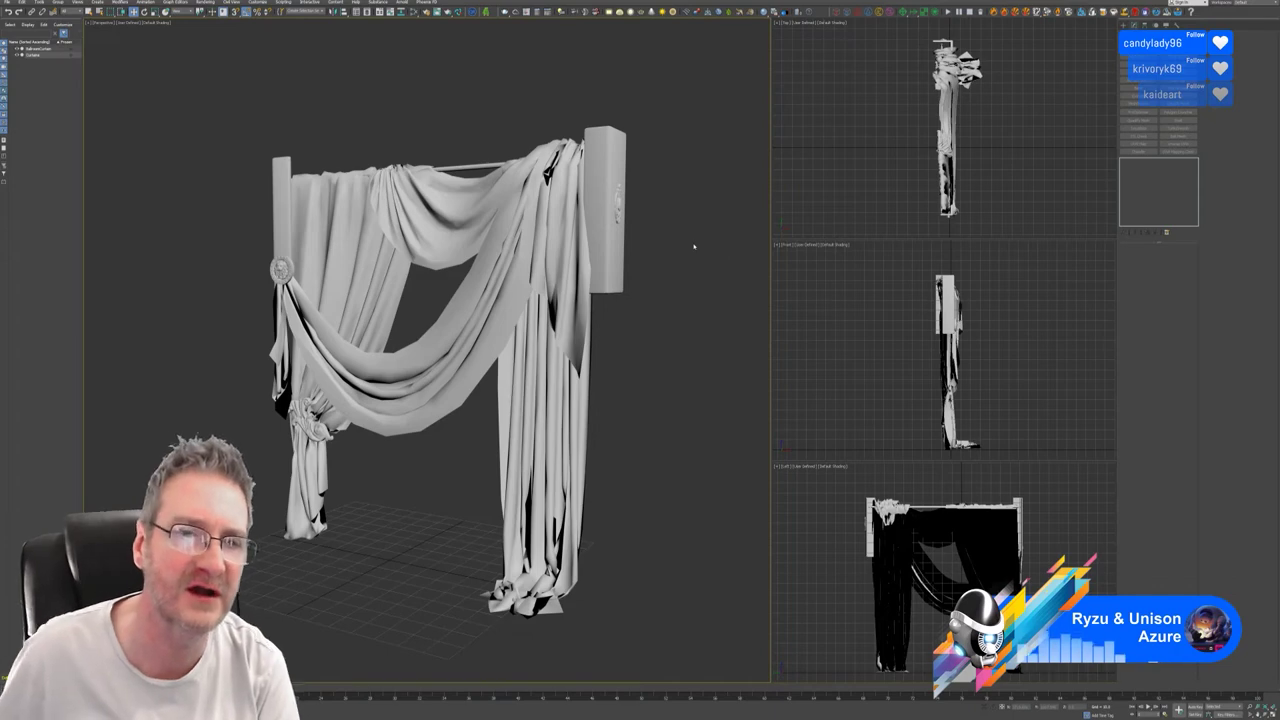
Collapse the modifier stack of the frame object that holds the curtain rod down to an Editable Poly.
{"action": "left_click", "coordinate": [582, 226]}
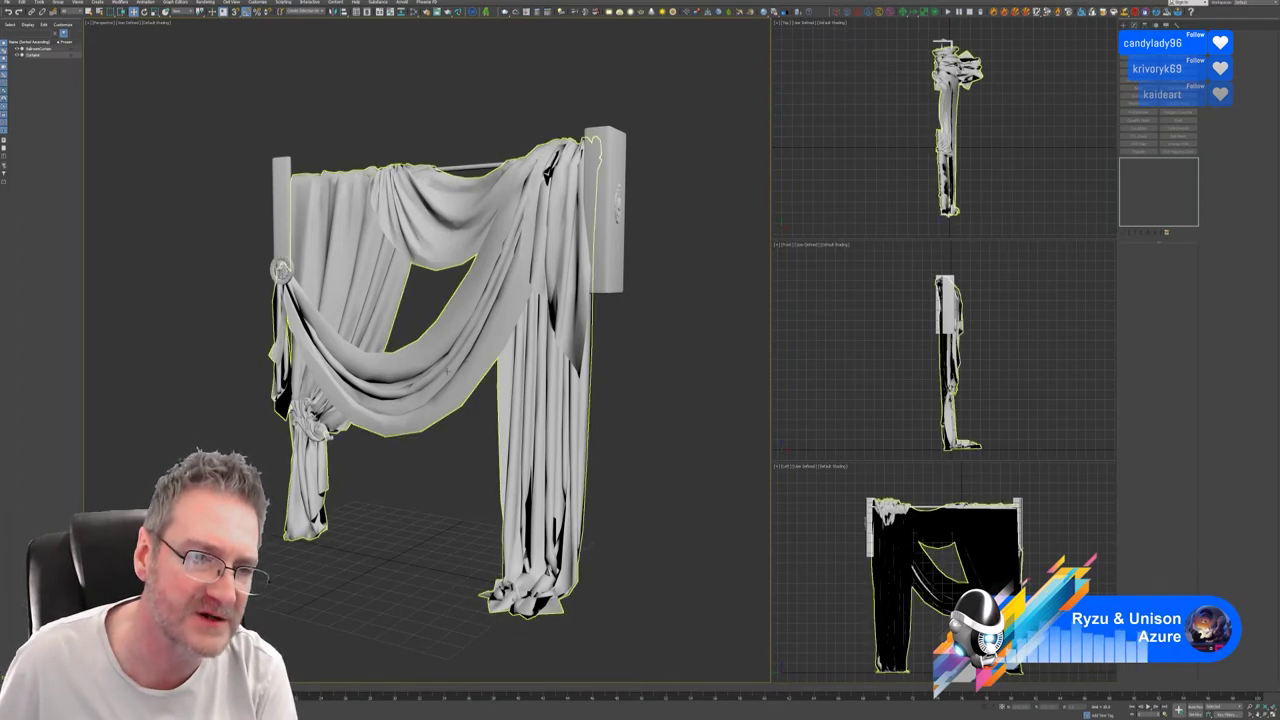
{"action": "left_click", "coordinate": [650, 376]}
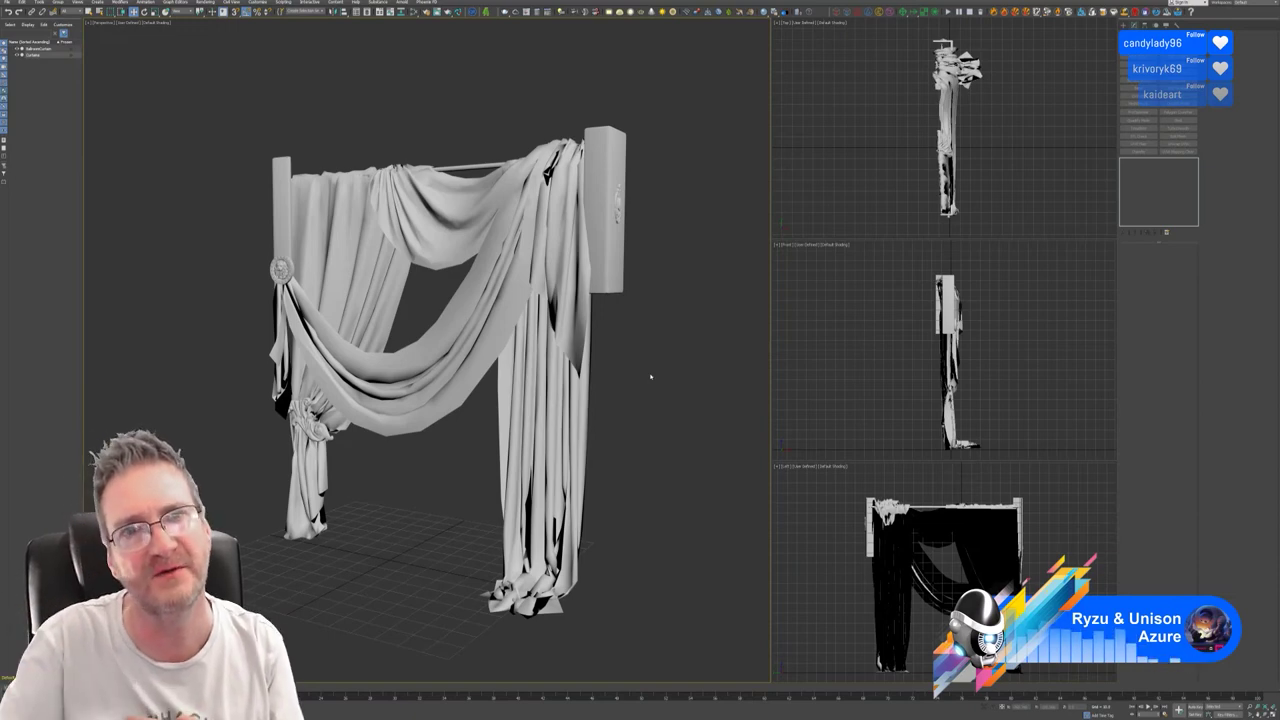
{"action": "scroll", "coordinate": [457, 176], "scroll_direction": "up", "scroll_amount": 3}
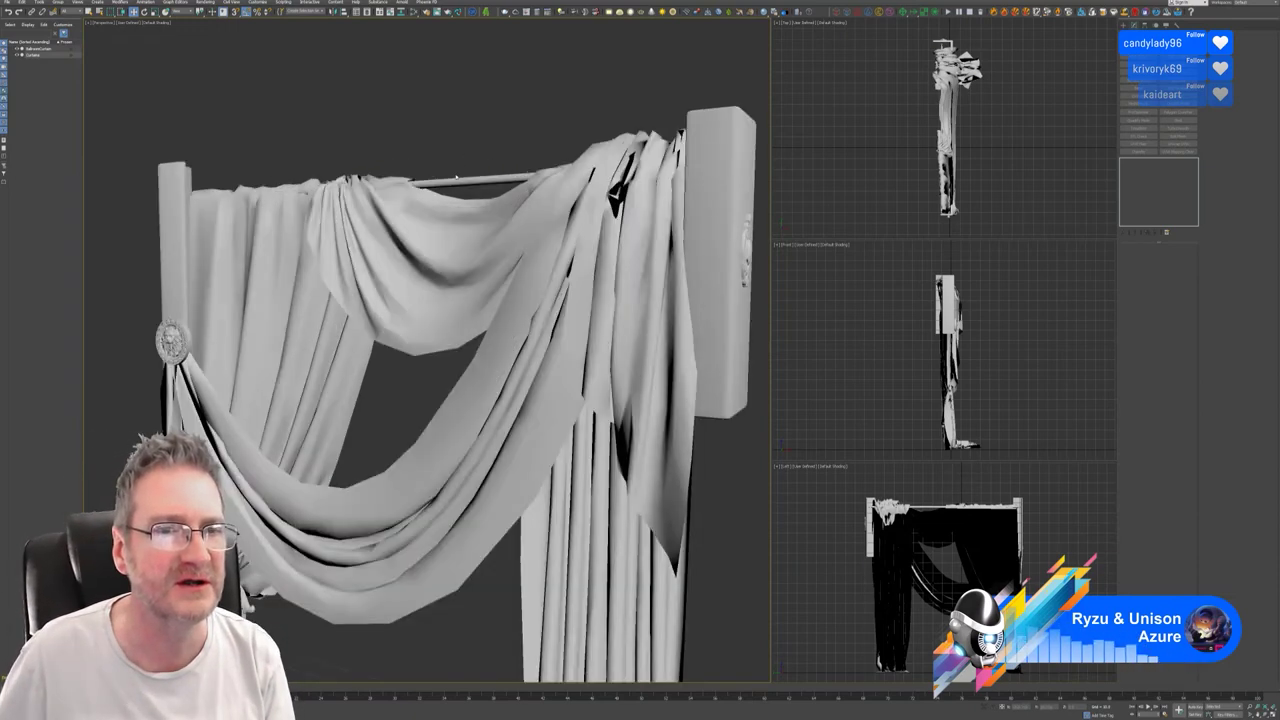
{"action": "left_click", "coordinate": [457, 176]}
{"action": "scroll", "coordinate": [457, 176], "scroll_direction": "up", "scroll_amount": 3}
{"action": "left_click", "coordinate": [505, 186]}
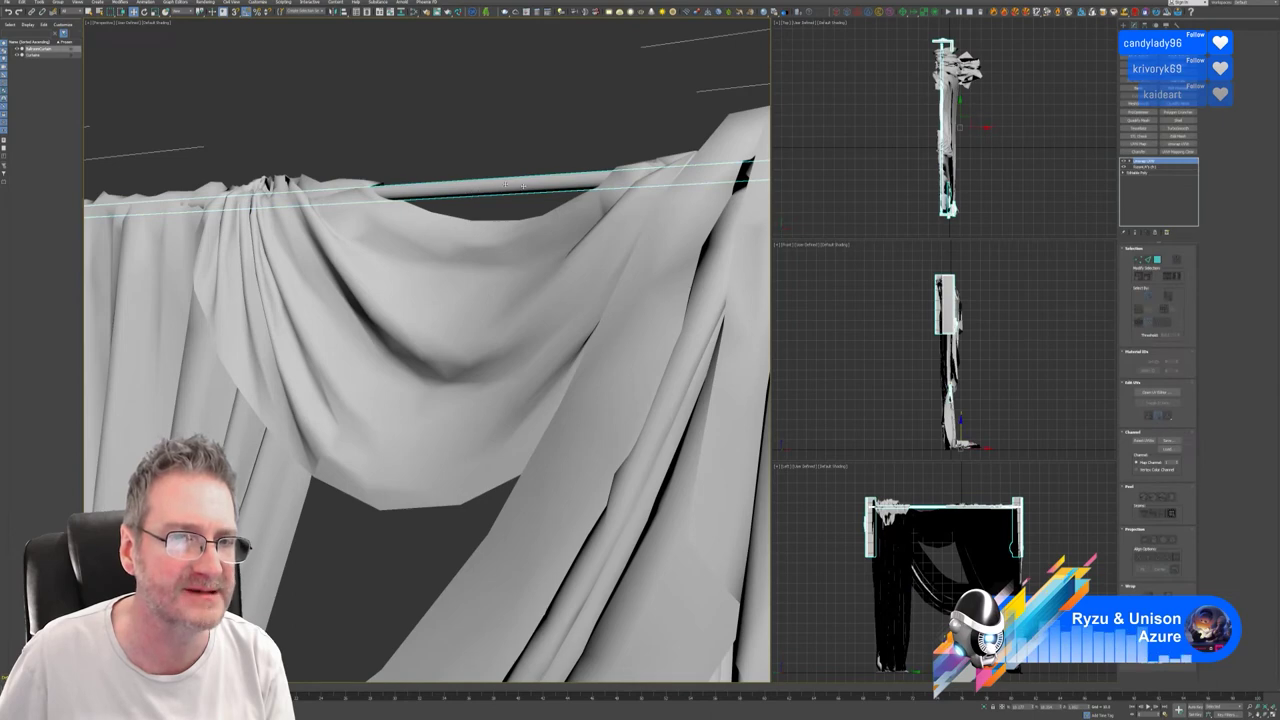
{"action": "scroll", "coordinate": [510, 122], "scroll_direction": "down", "scroll_amount": 10}
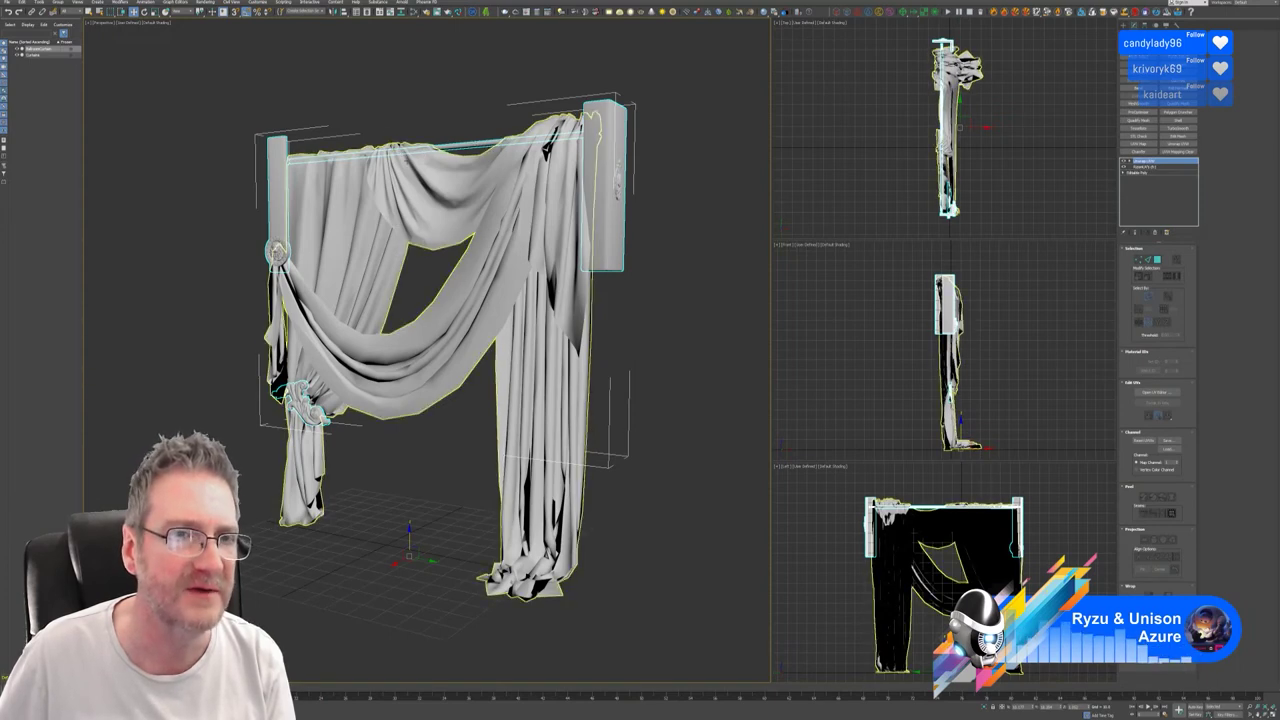
{"action": "left_click", "coordinate": [407, 160]}
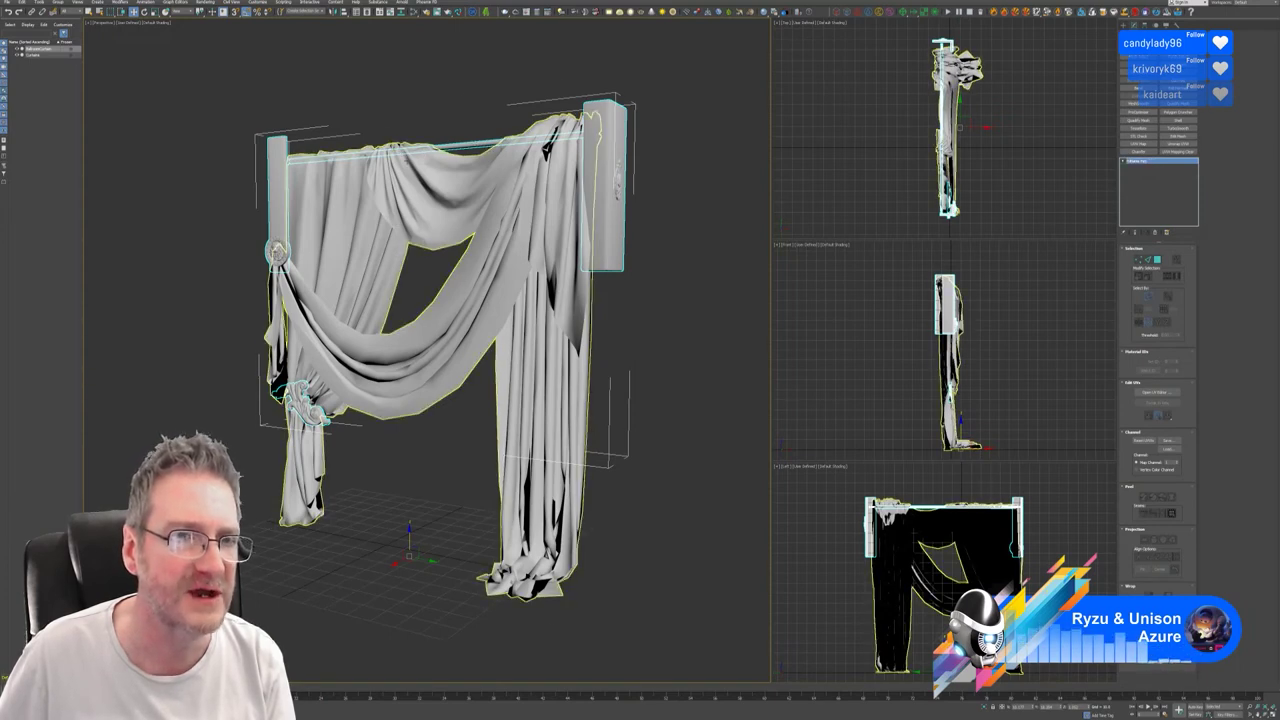
{"action": "left_click", "coordinate": [680, 300]}
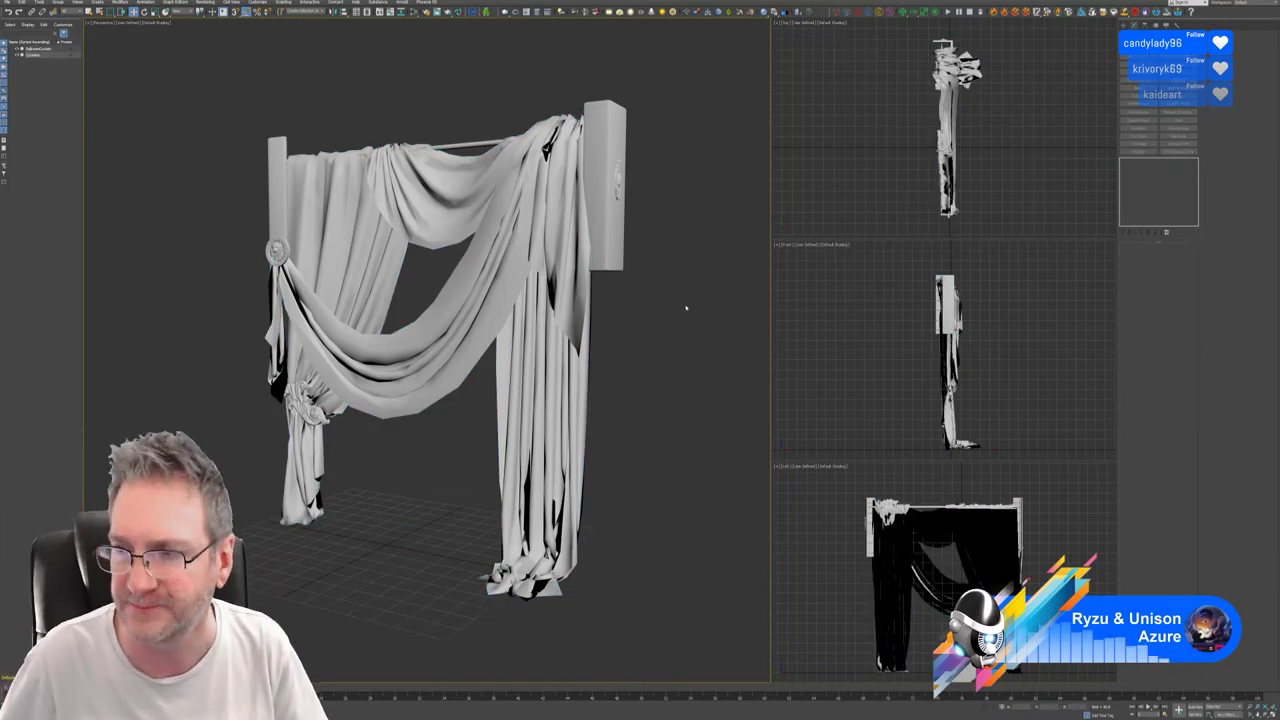
Compare which parts of the model belong to the frame object and which belong to the curtain cloth object.
{"action": "middle_click_drag", "start_coordinate": [634, 286], "coordinate": [638, 288]}
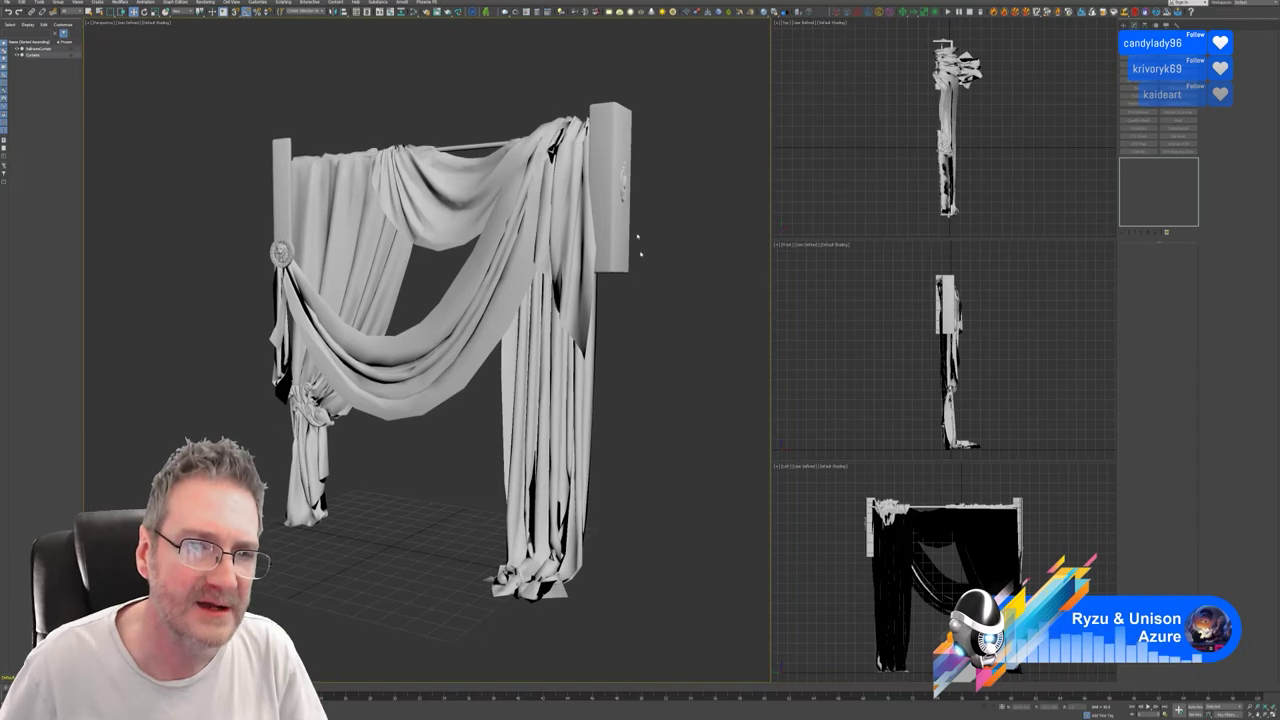
{"action": "left_click", "coordinate": [517, 298]}
{"action": "key", "text": "ctrl+i"}
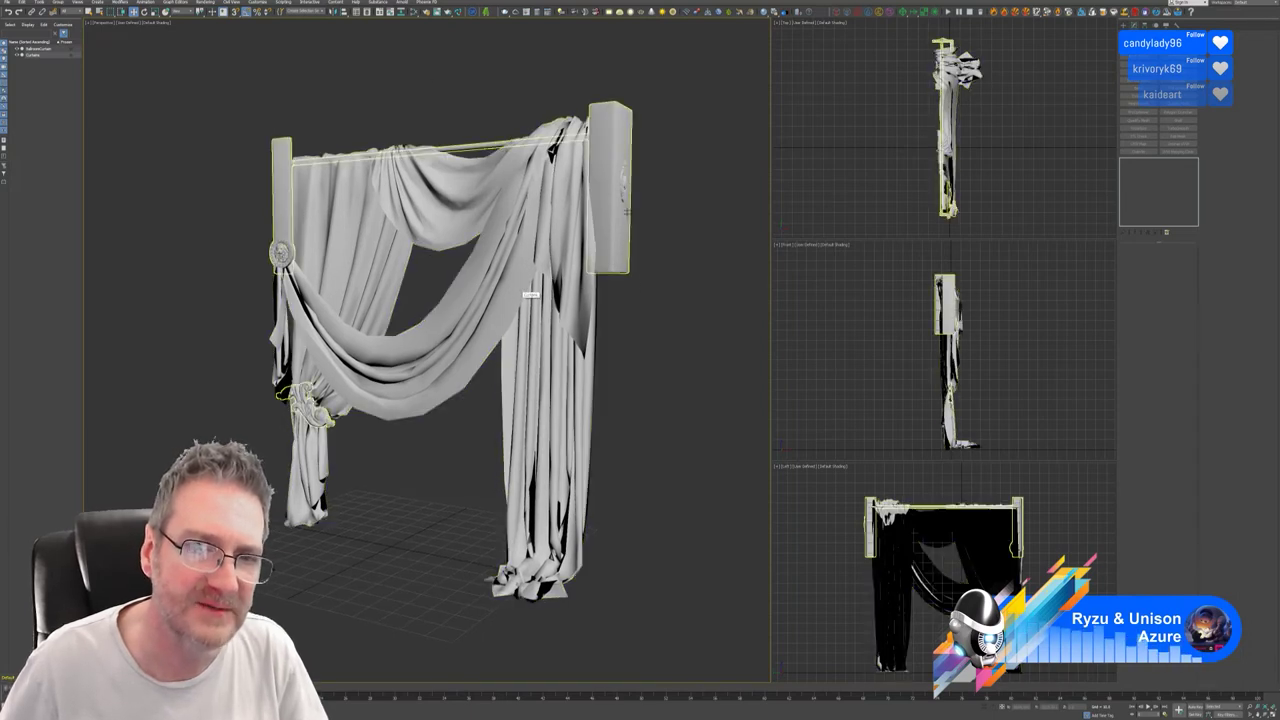
{"action": "key", "text": "ctrl+i"}
{"action": "key", "text": "ctrl+i"}
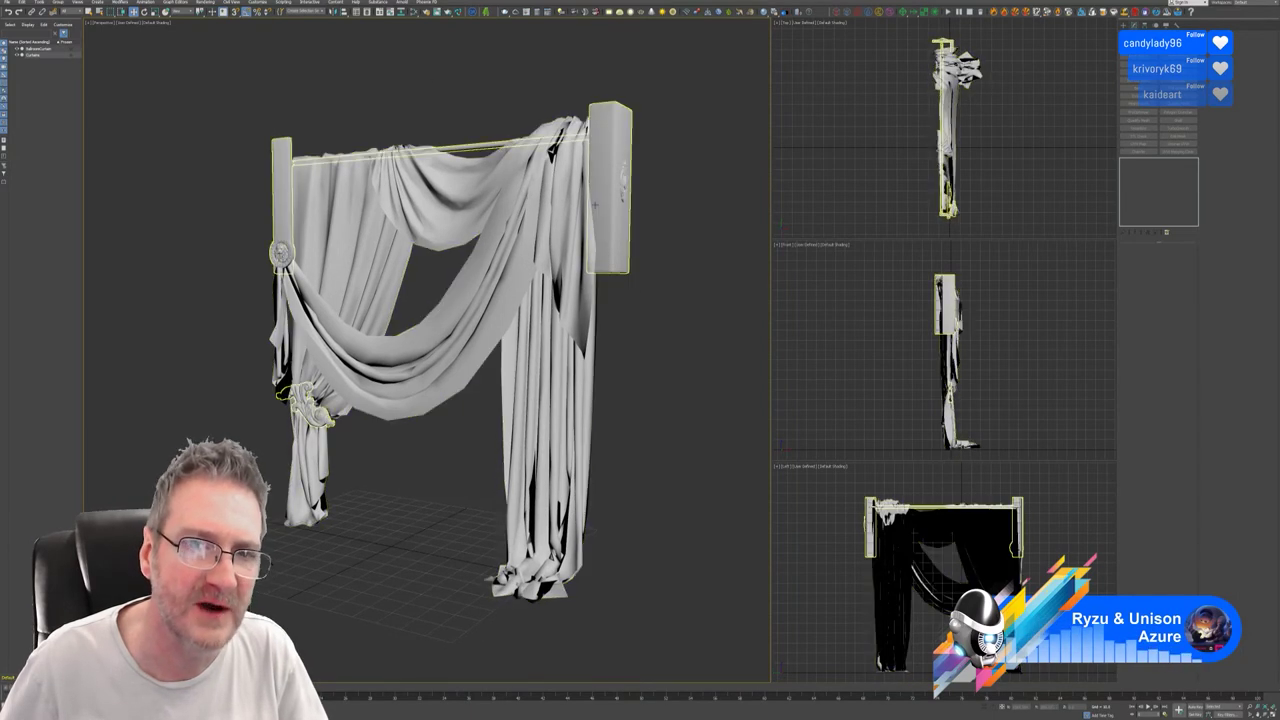
{"action": "key", "text": "ctrl+i"}
{"action": "key", "text": "ctrl+d"}
{"action": "left_click", "coordinate": [615, 191]}
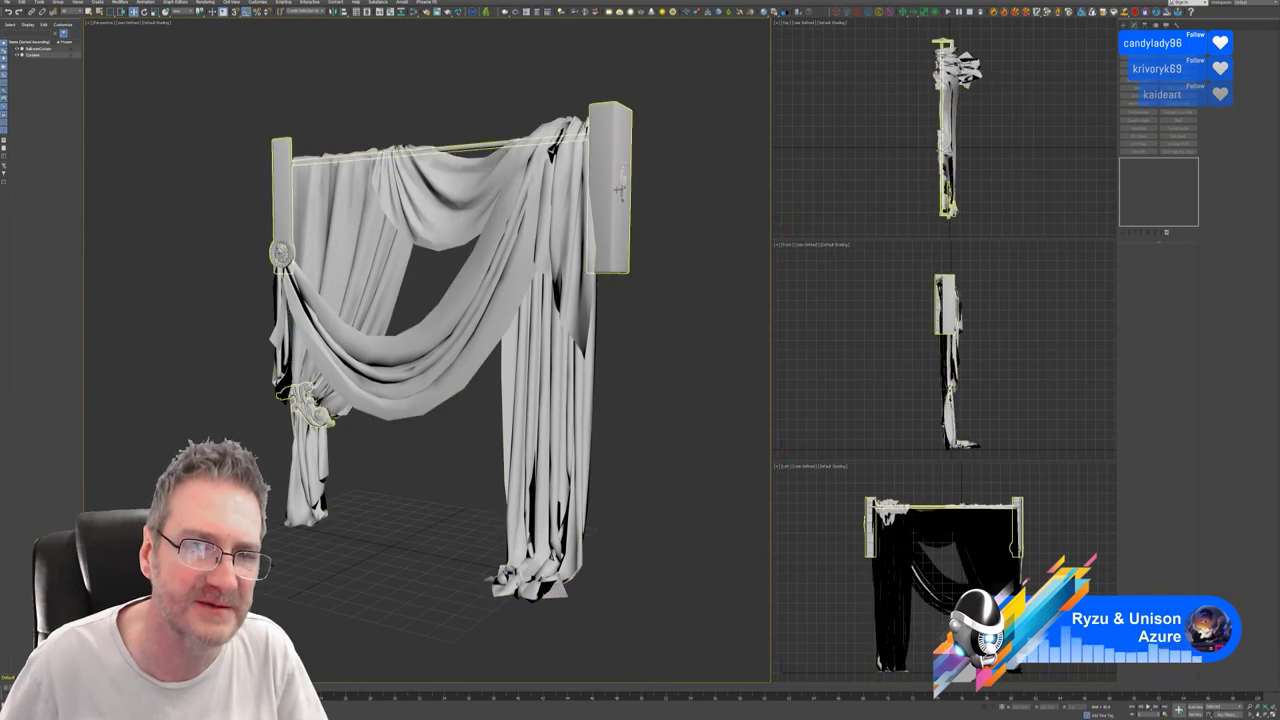
{"action": "left_click", "coordinate": [288, 224]}
{"action": "key", "text": "ctrl+i"}
{"action": "key", "text": "ctrl+i"}
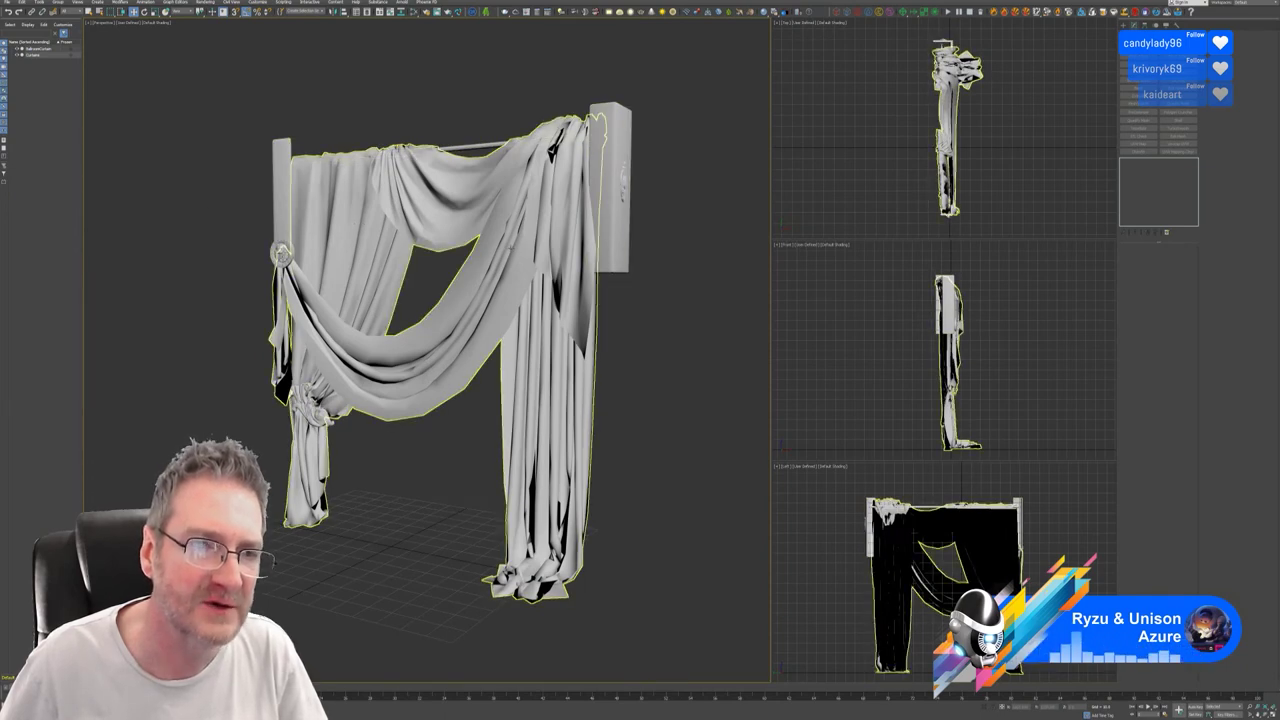
Export only the curtain cloth object as an FBX file into the Ballroom Curtain folder with the current export options.
{"action": "left_click", "coordinate": [463, 228]}
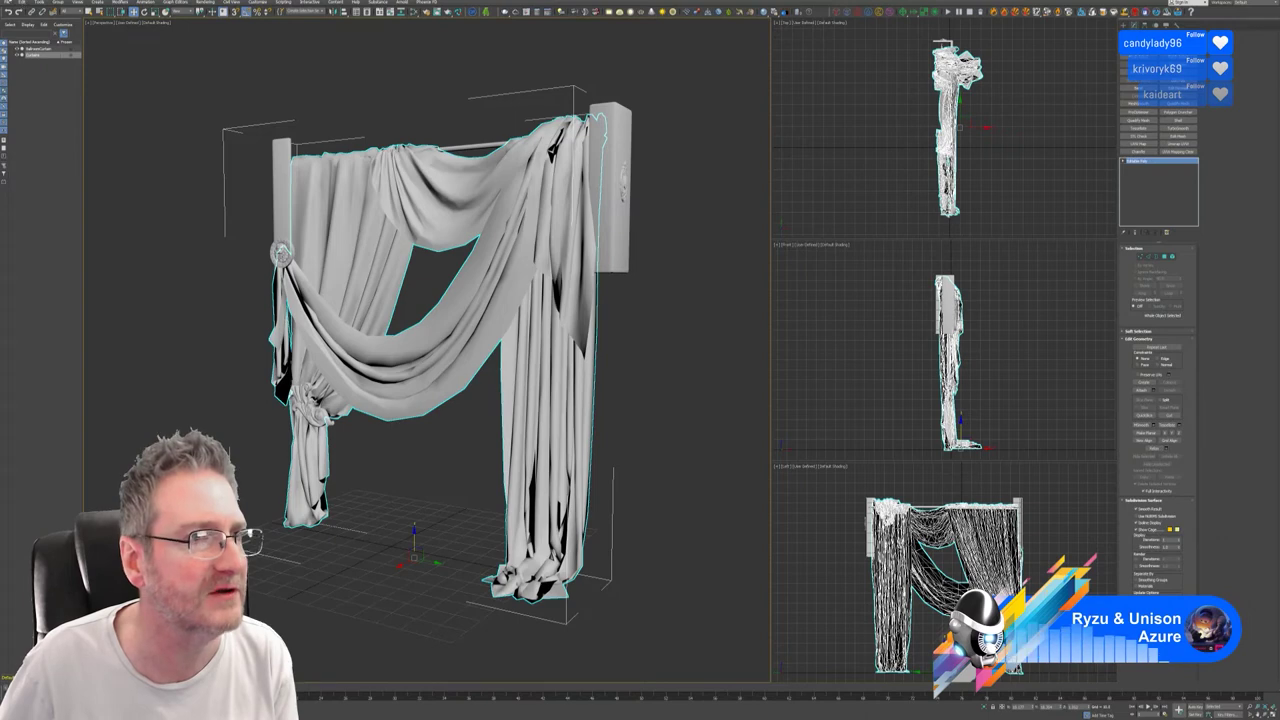
{"action": "left_click", "coordinate": [9, 3]}
{"action": "mouse_move", "coordinate": [40, 97]}
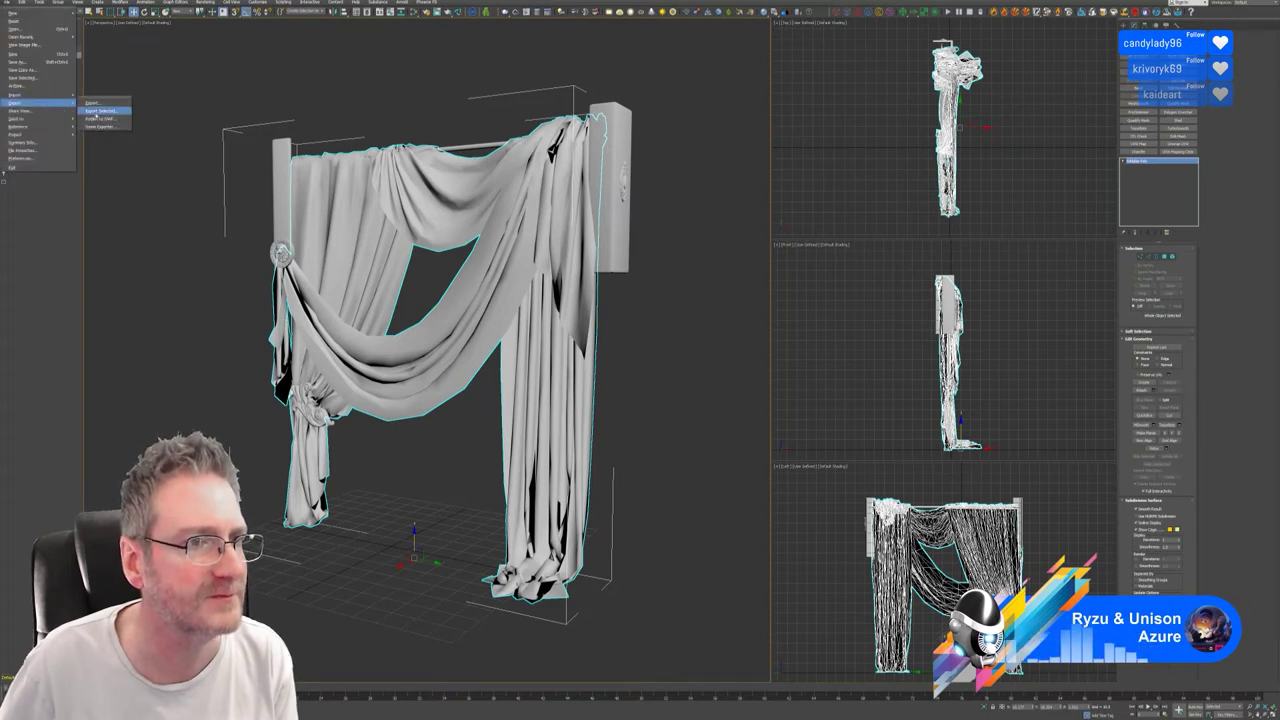
{"action": "left_click", "coordinate": [97, 115]}
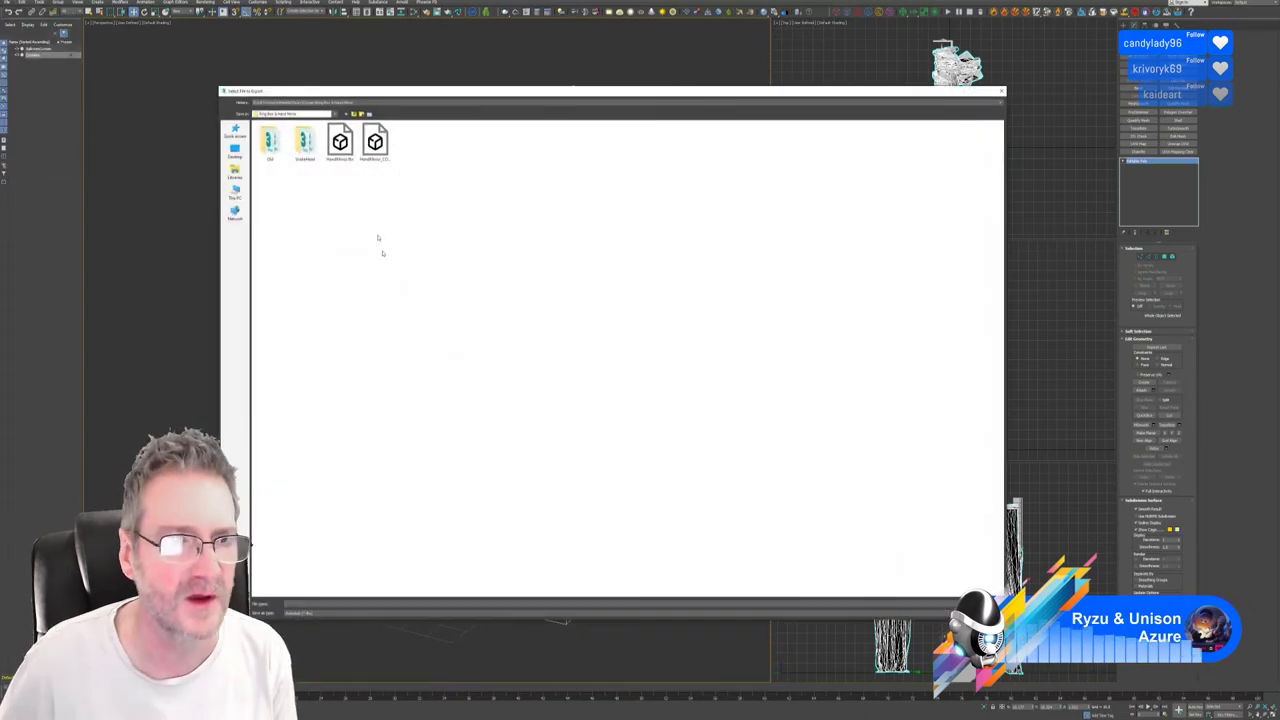
{"action": "left_click", "coordinate": [355, 113]}
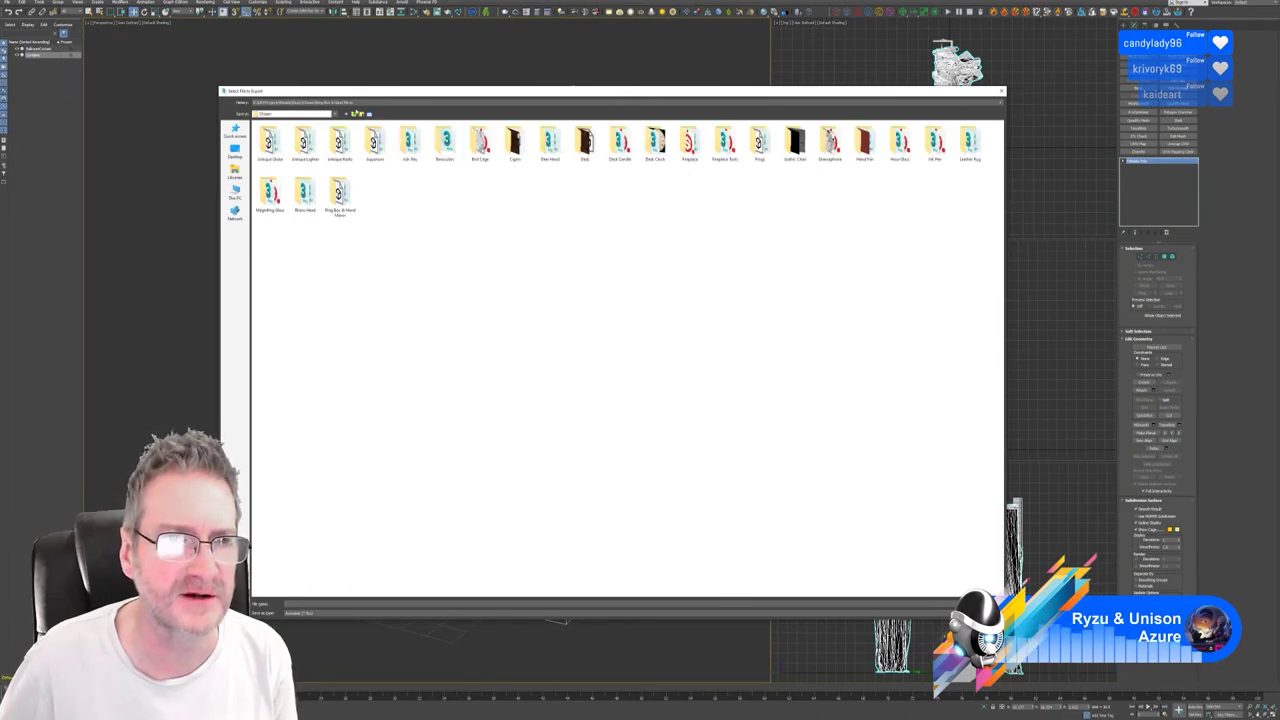
{"action": "left_click", "coordinate": [354, 114]}
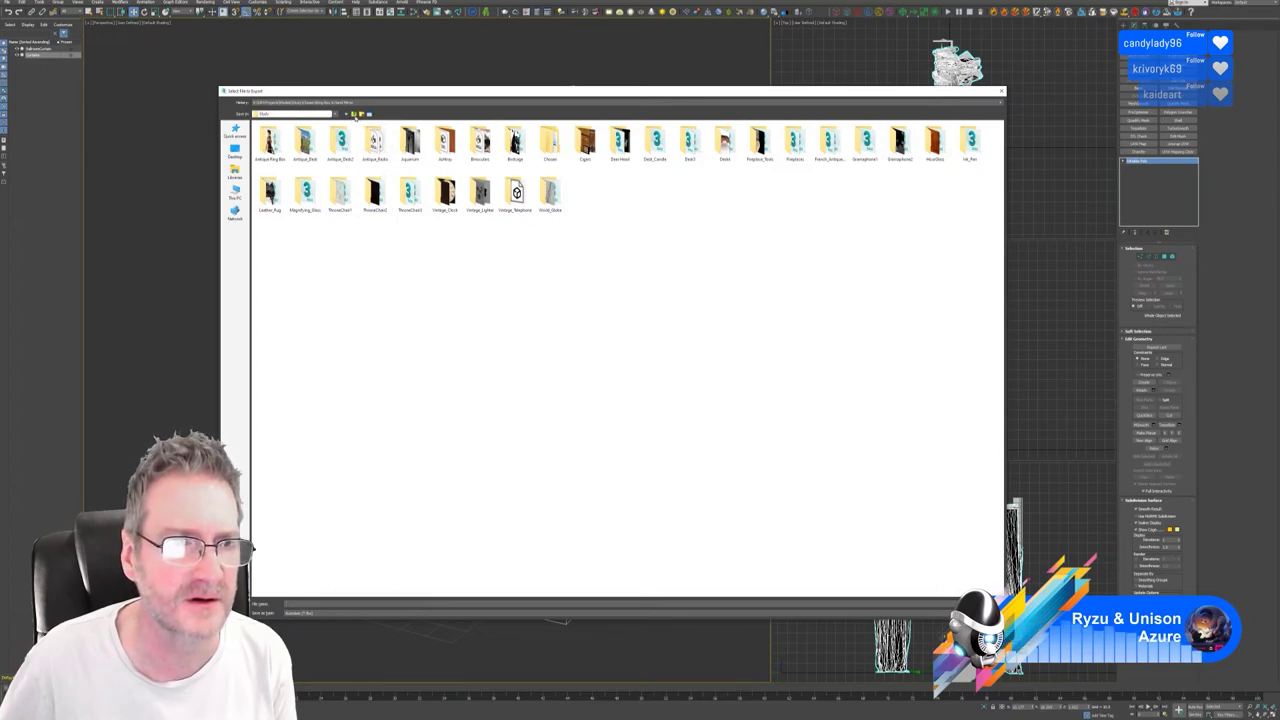
{"action": "left_click", "coordinate": [354, 114]}
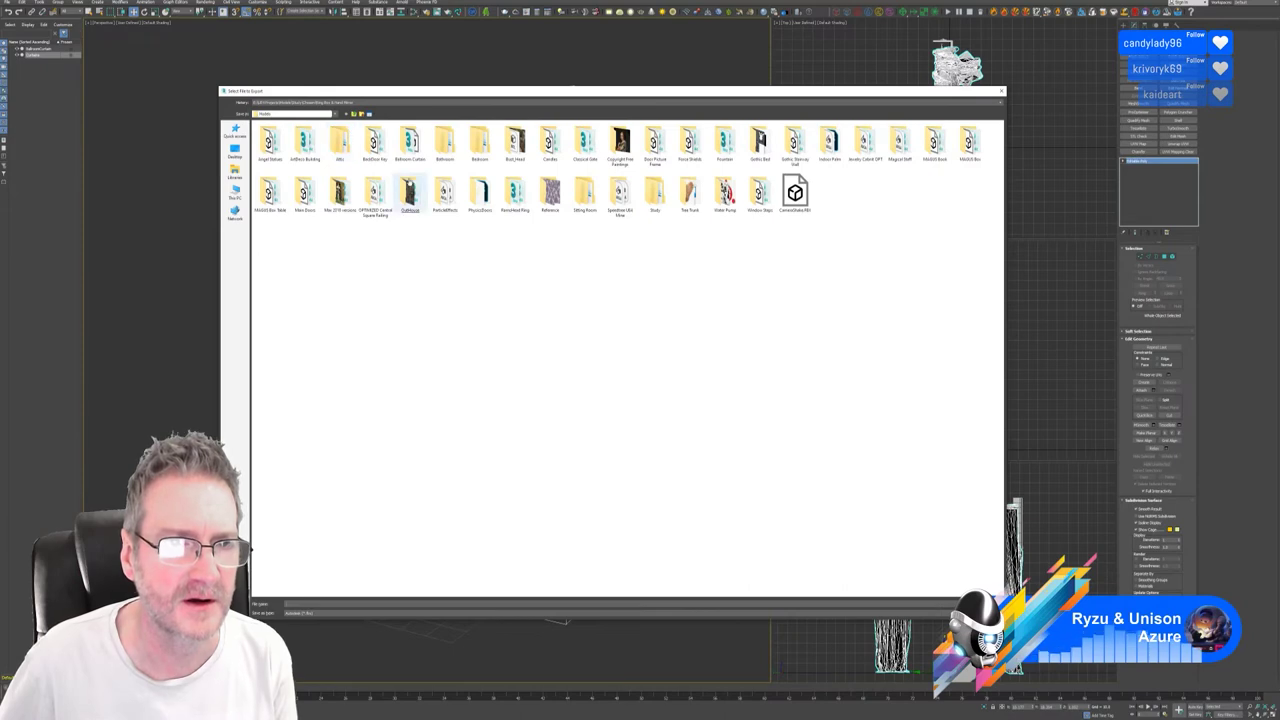
{"action": "double_click", "coordinate": [410, 140]}
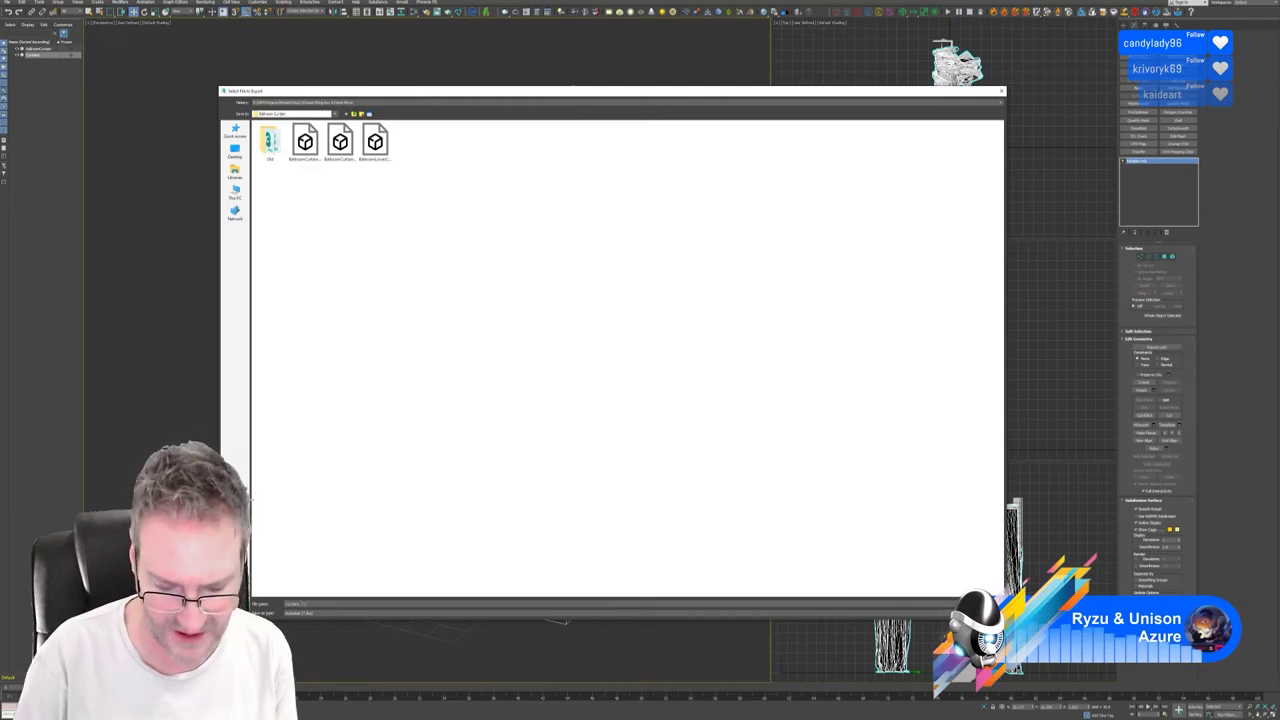
{"action": "key", "text": "Return"}
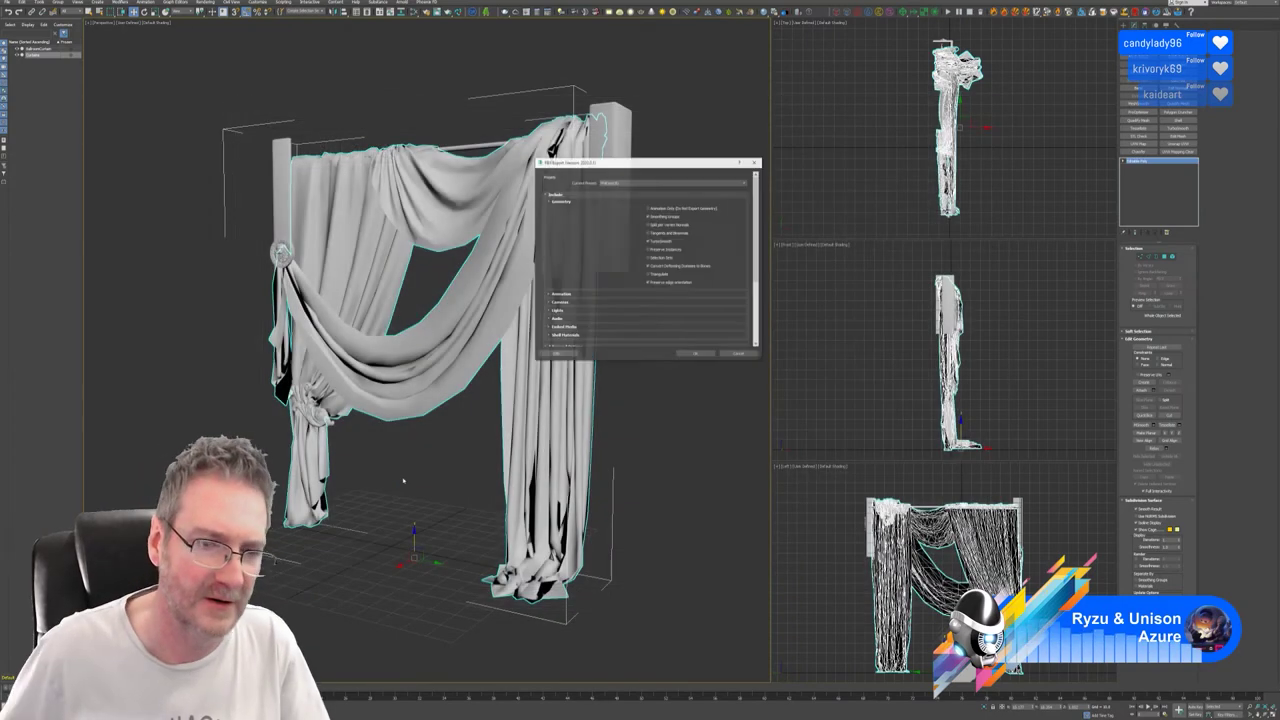
{"action": "left_click", "coordinate": [693, 353]}
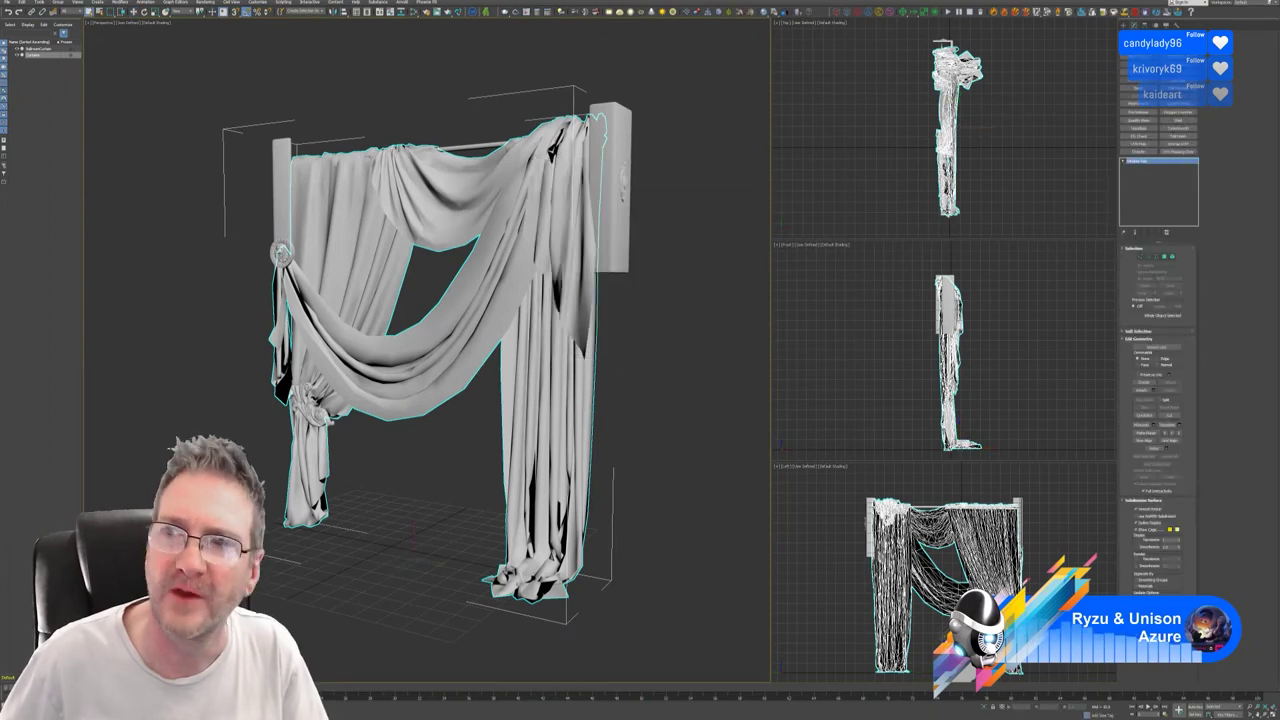
Switch to Substance 3D Painter and start a new project using the exported curtain FBX from the Ballroom Curtain folder as its mesh.
{"action": "key", "text": "super+d"}
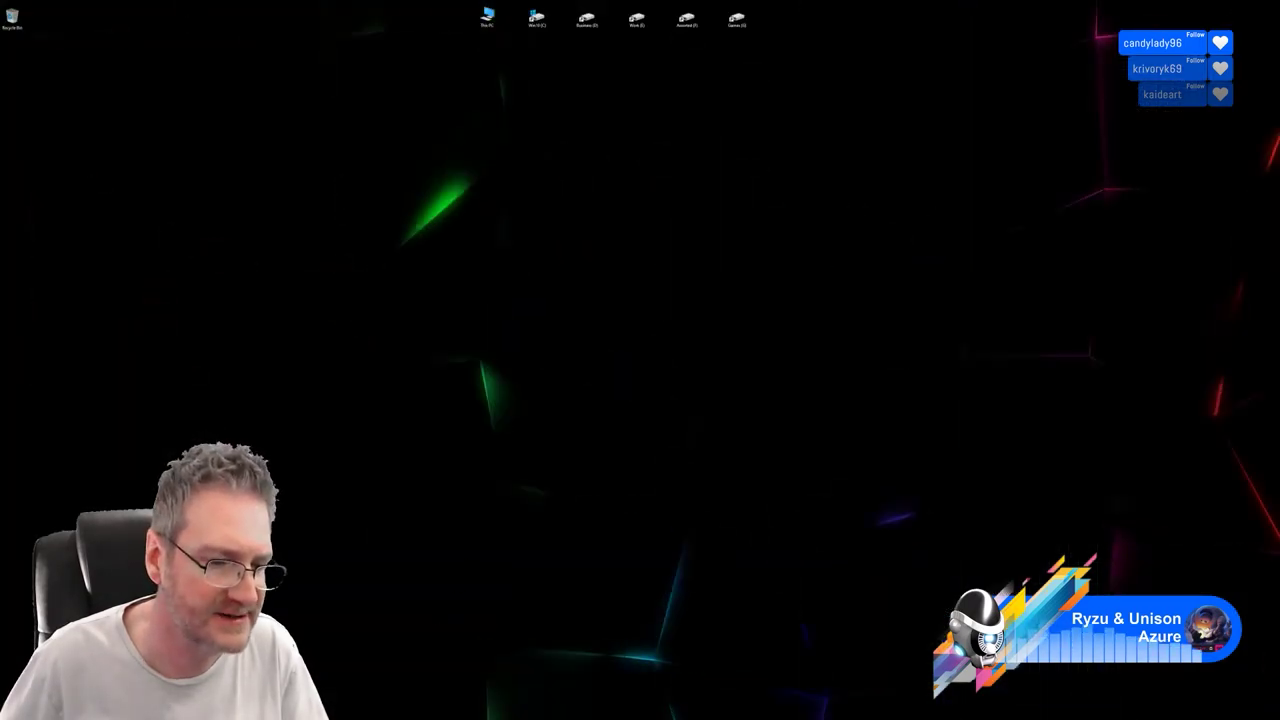
{"action": "key", "text": "alt+Tab"}
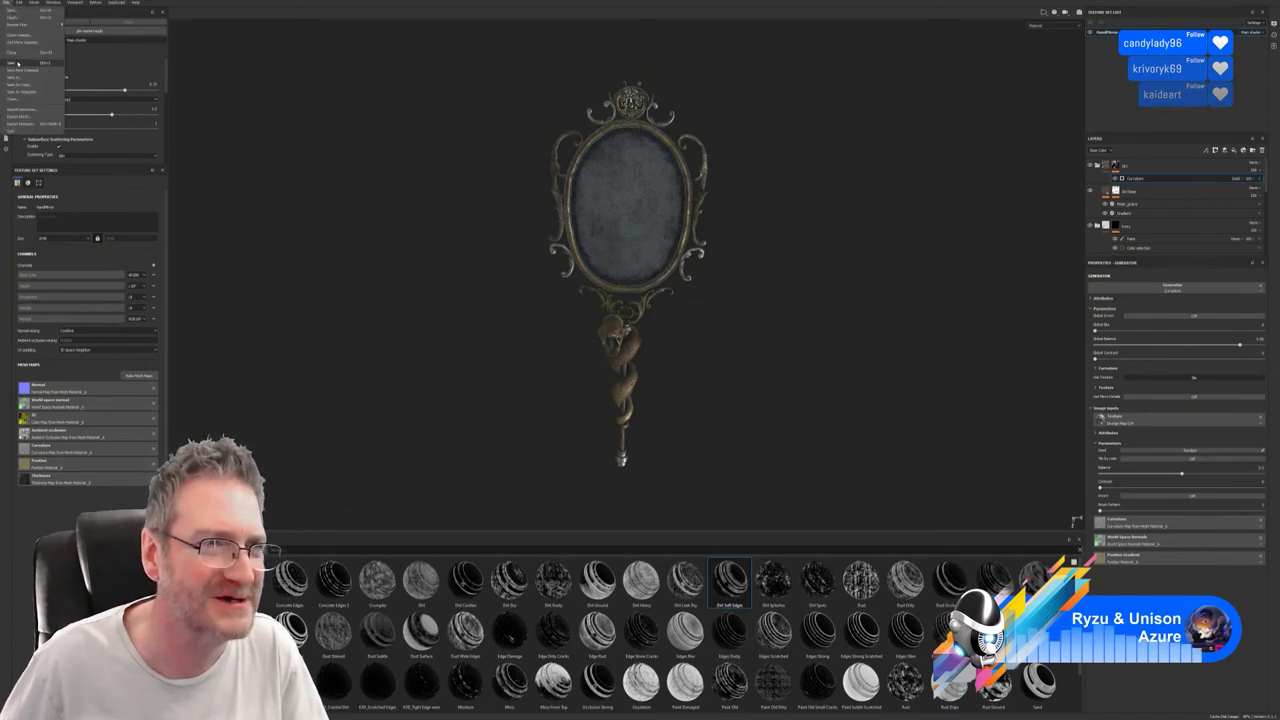
{"action": "left_click", "coordinate": [6, 3]}
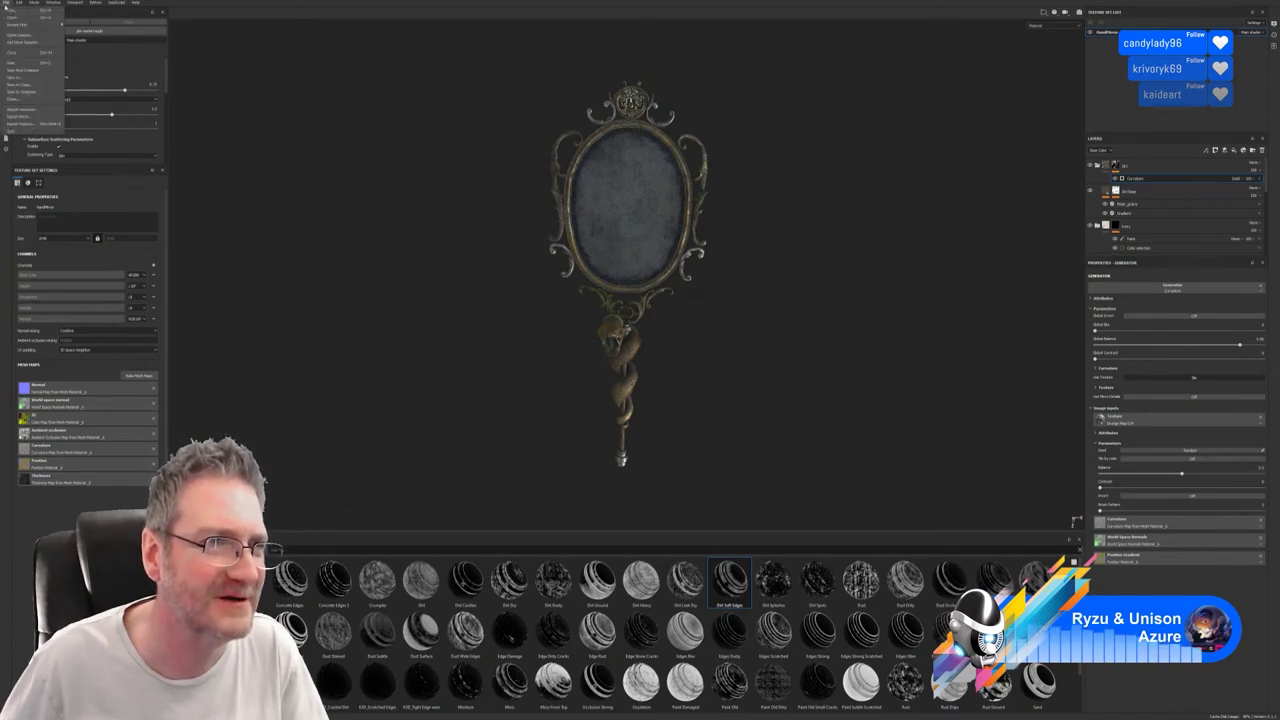
{"action": "left_click", "coordinate": [10, 11]}
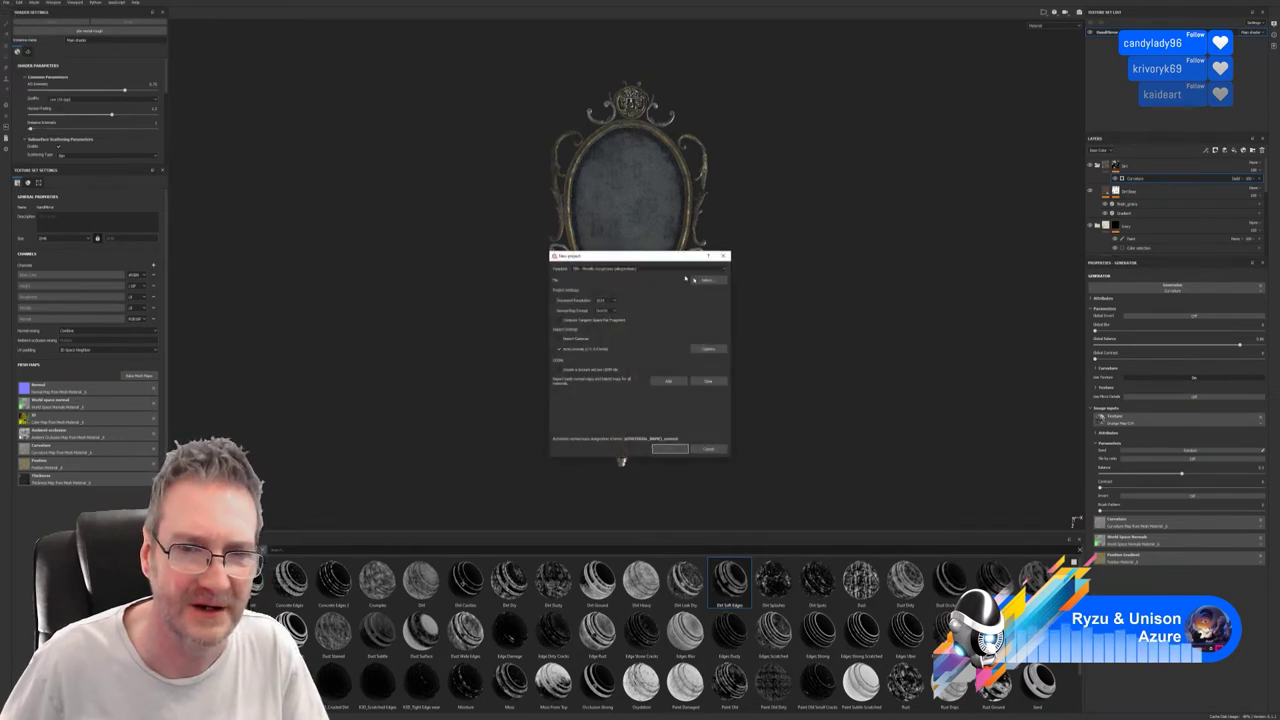
{"action": "left_click", "coordinate": [706, 281]}
{"action": "left_click_drag", "start_coordinate": [711, 243], "coordinate": [615, 238]}
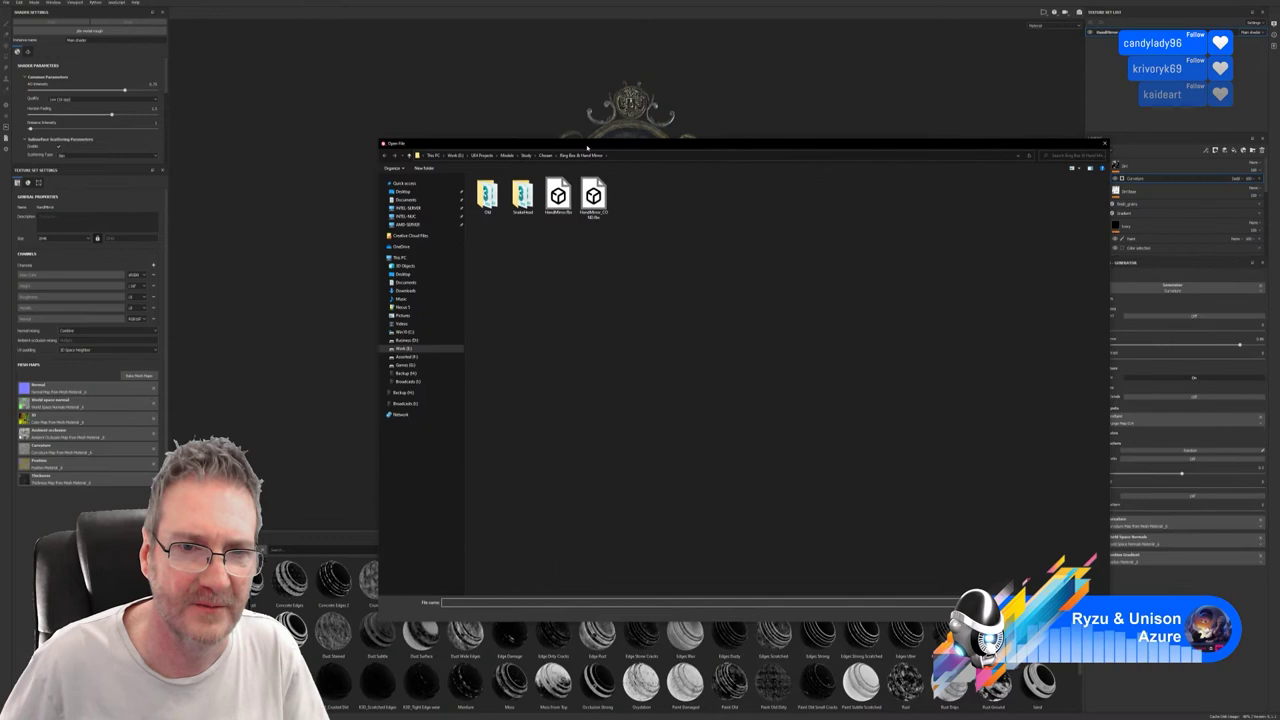
{"action": "left_click", "coordinate": [507, 155]}
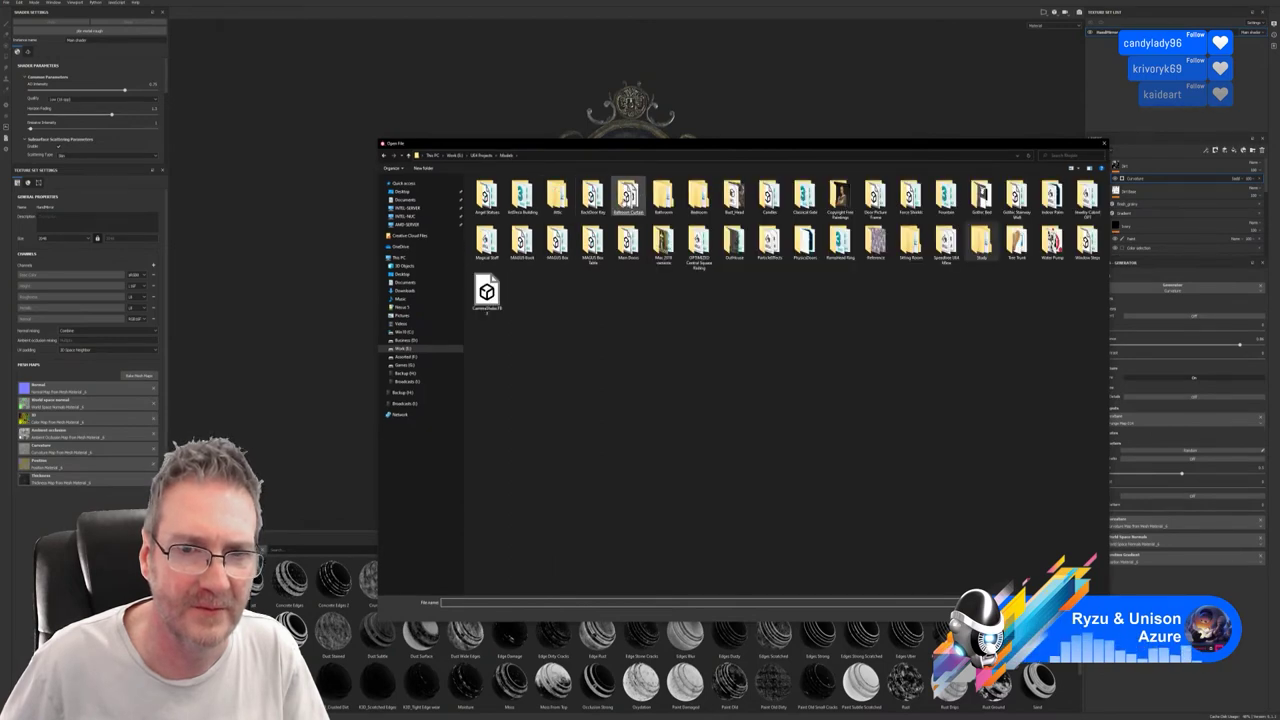
{"action": "double_click", "coordinate": [627, 197]}
{"action": "double_click", "coordinate": [628, 197]}
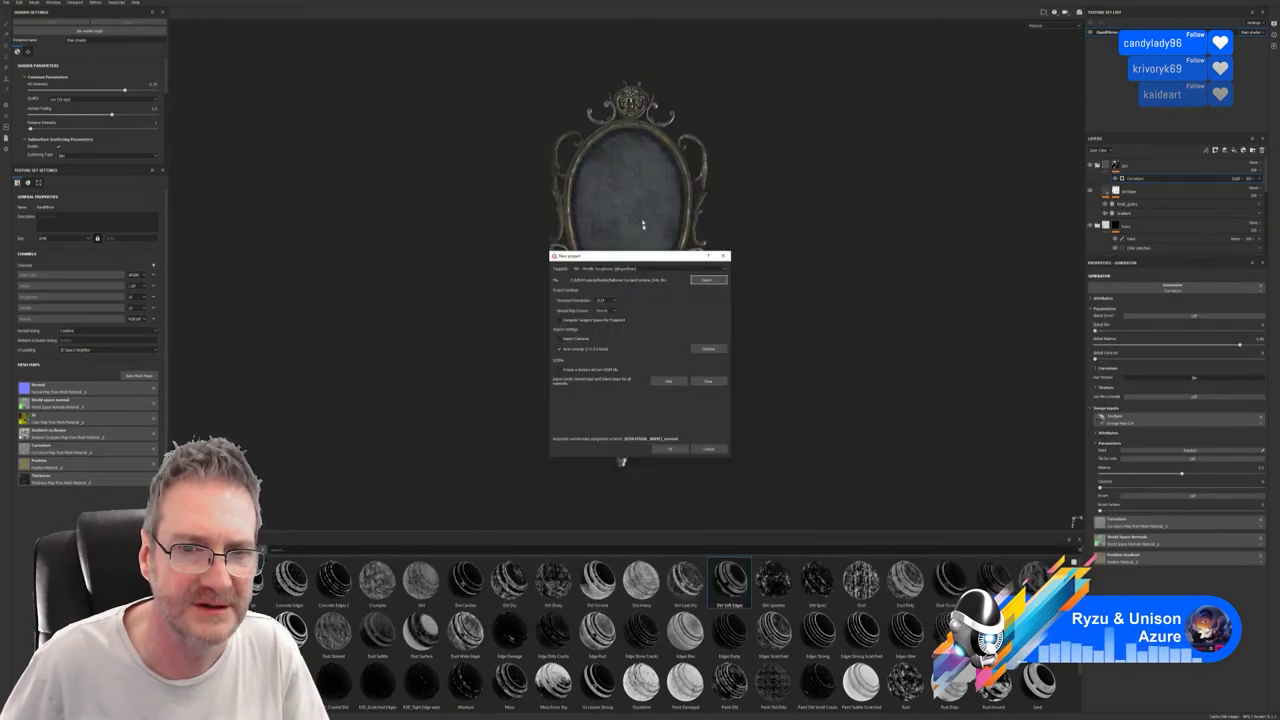
Set the document resolution to 2048, enable Compute Tangent Space Per Fragment, and create the project.
{"action": "left_click", "coordinate": [605, 301]}
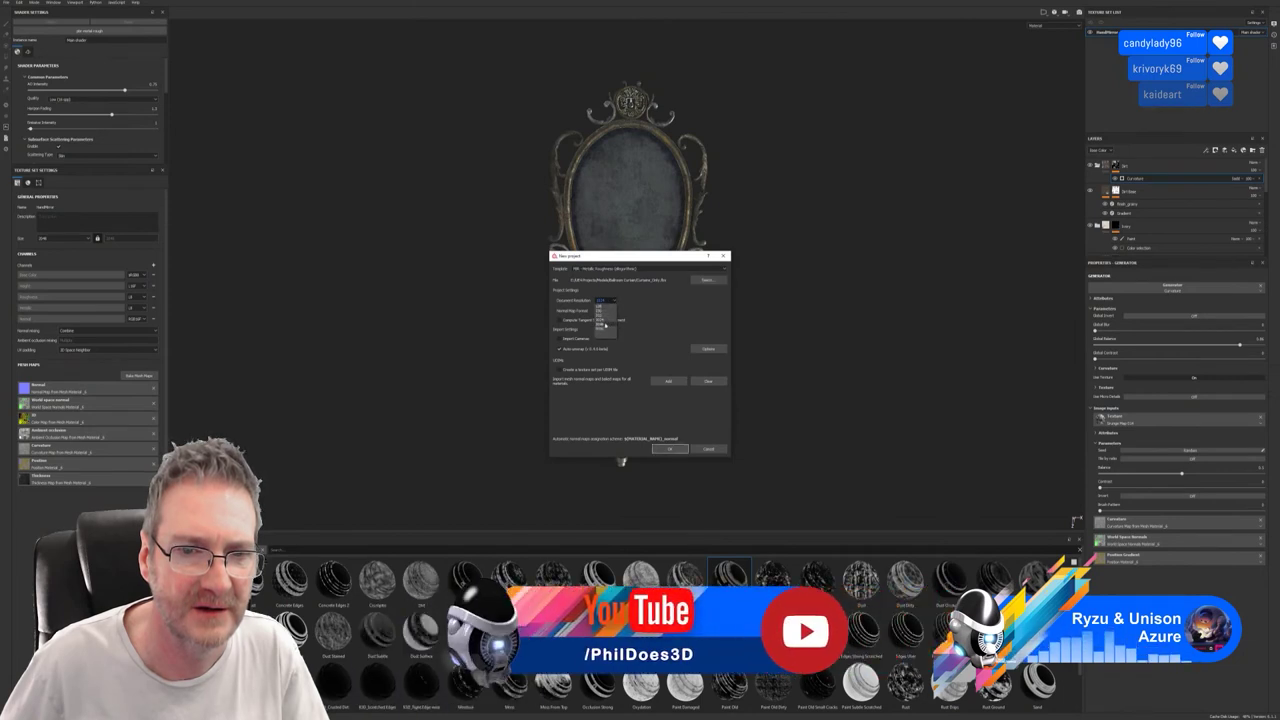
{"action": "left_click", "coordinate": [603, 325]}
{"action": "left_click", "coordinate": [586, 322]}
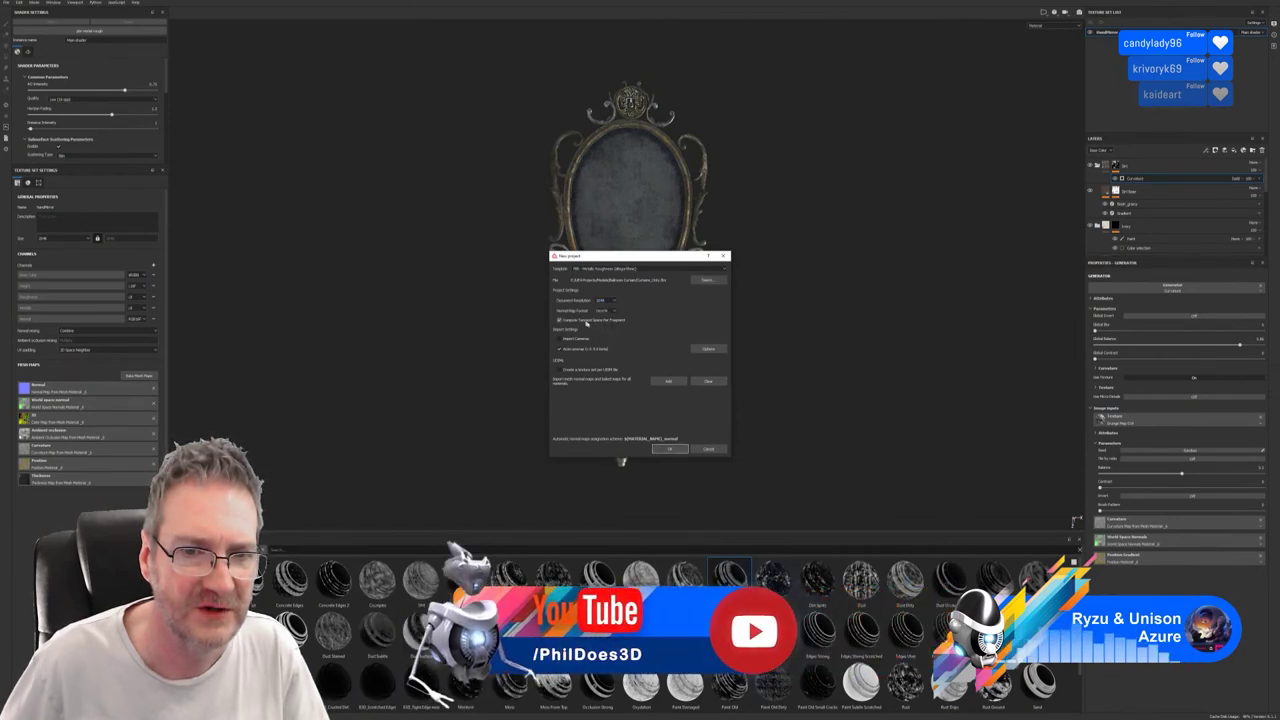
{"action": "left_click", "coordinate": [668, 449]}
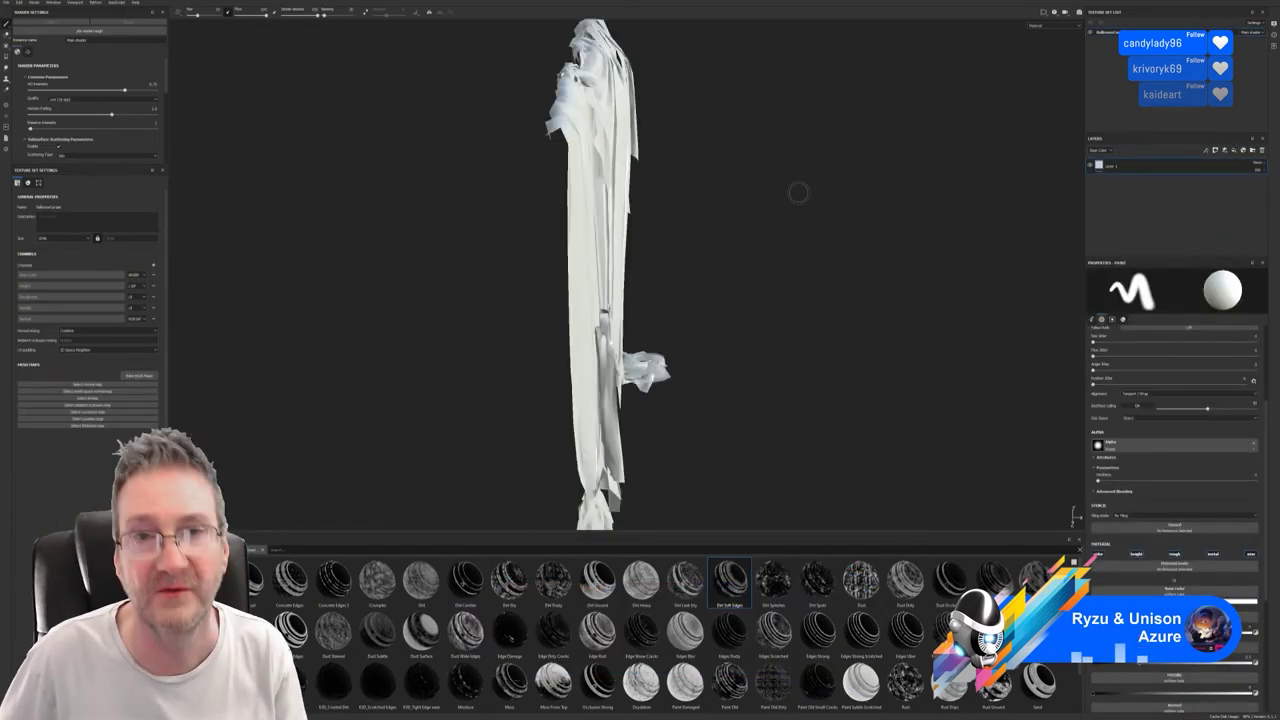
Inspect the imported curtain mesh from the back and the front, then frame it in a front three-quarter view.
{"action": "left_click_drag", "start_coordinate": [797, 194], "coordinate": [1034, 200], "text": "alt"}
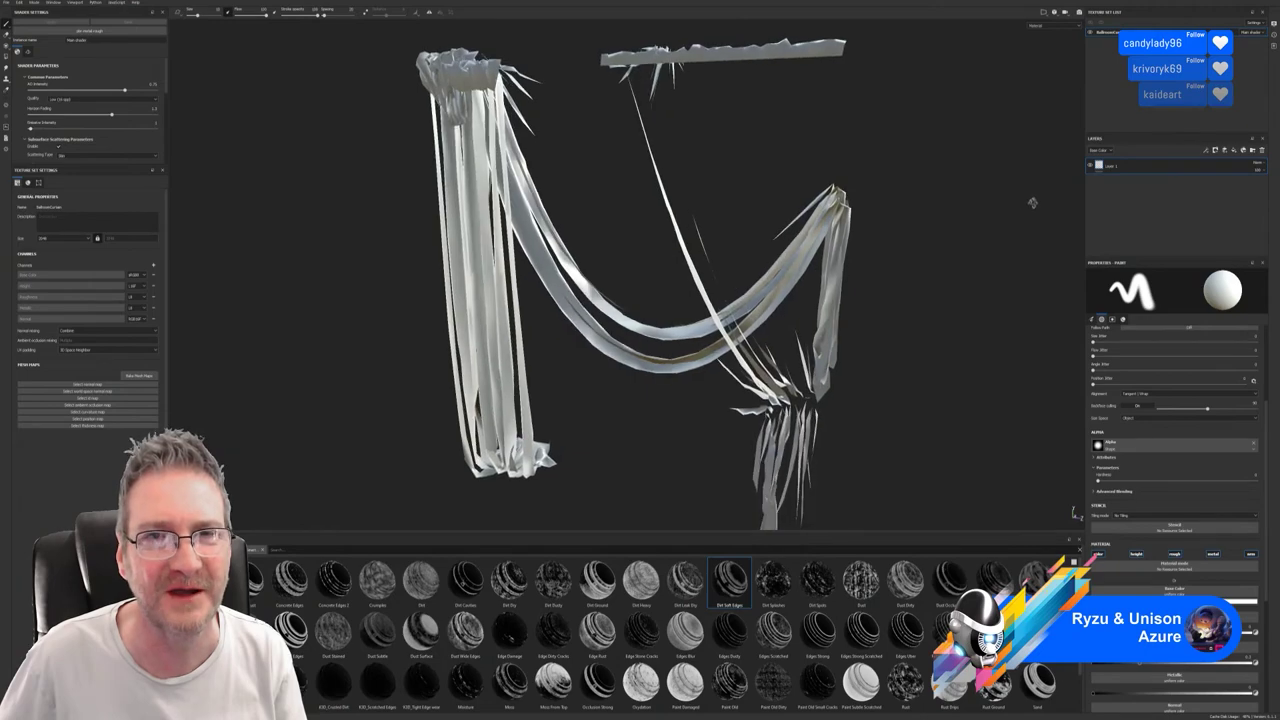
{"action": "left_click_drag", "start_coordinate": [906, 169], "coordinate": [996, 146], "text": "alt"}
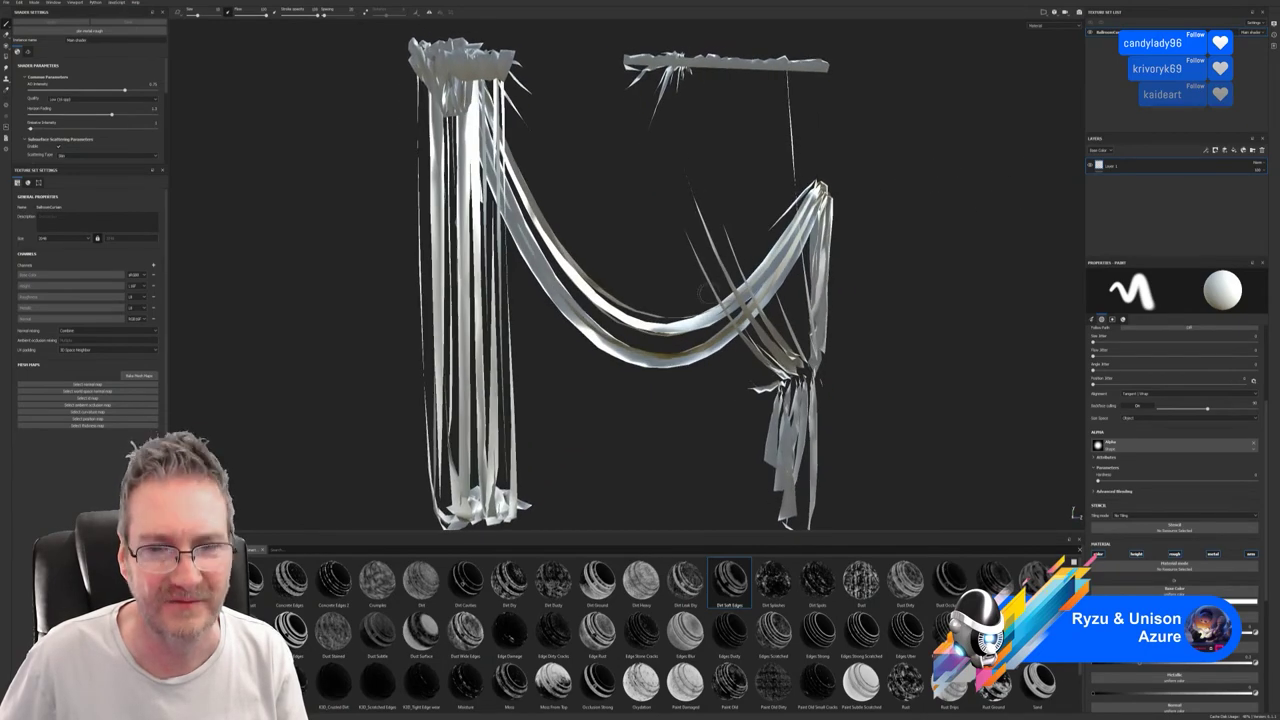
{"action": "left_click_drag", "start_coordinate": [637, 409], "coordinate": [236, 313], "text": "alt"}
{"action": "right_click_drag", "start_coordinate": [236, 313], "coordinate": [331, 394], "text": "alt"}
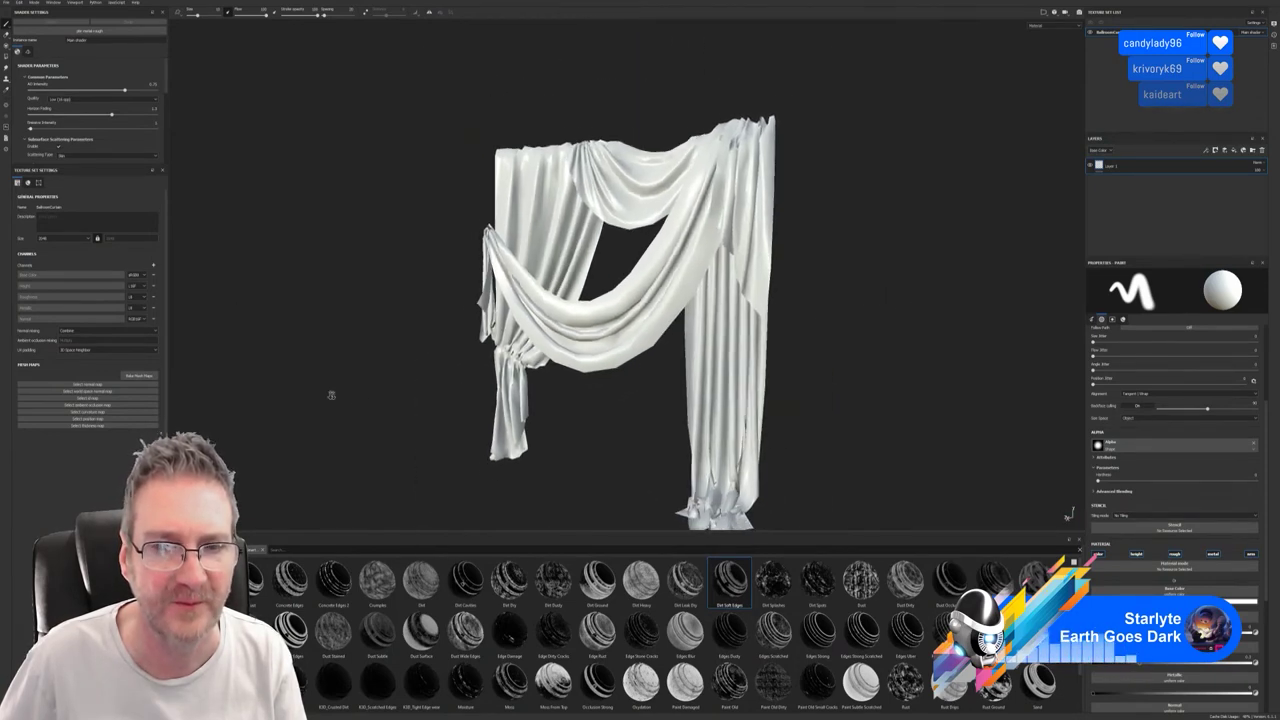
{"action": "middle_click_drag", "start_coordinate": [522, 454], "coordinate": [462, 399], "text": "alt"}
{"action": "left_click_drag", "start_coordinate": [462, 399], "coordinate": [503, 398], "text": "alt"}
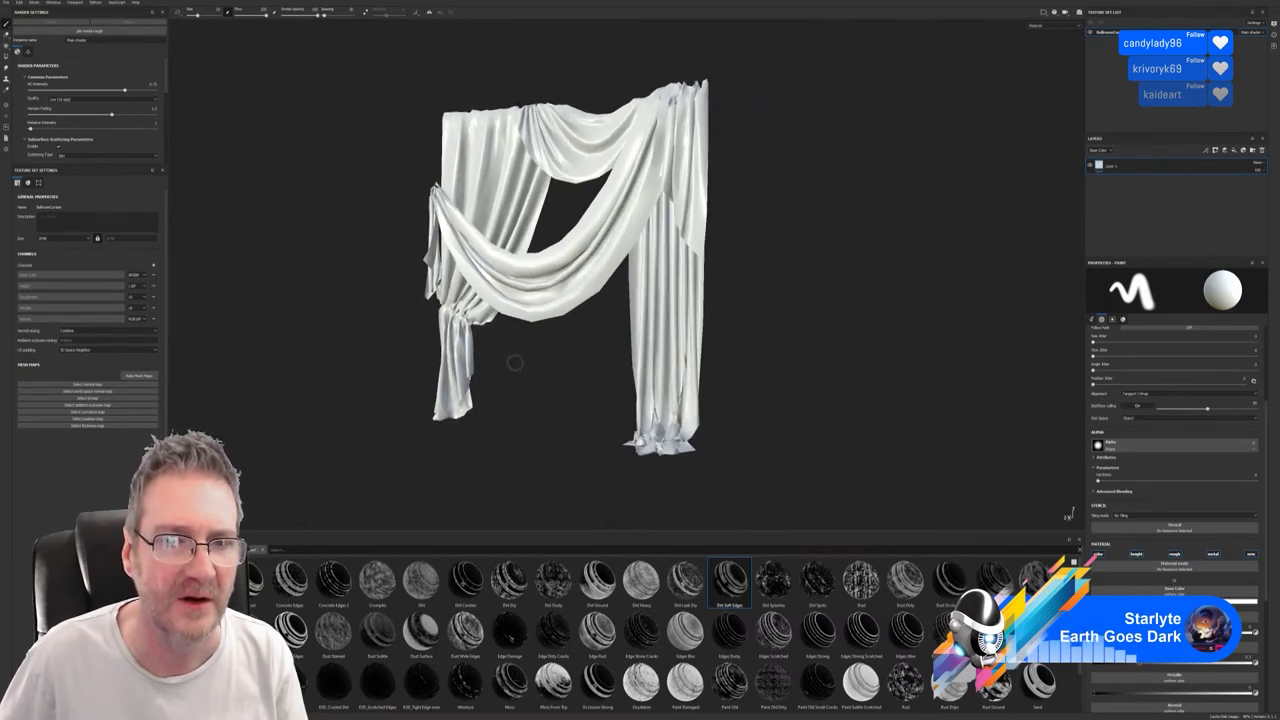
{"action": "middle_click_drag", "start_coordinate": [514, 363], "coordinate": [555, 372], "text": "alt"}
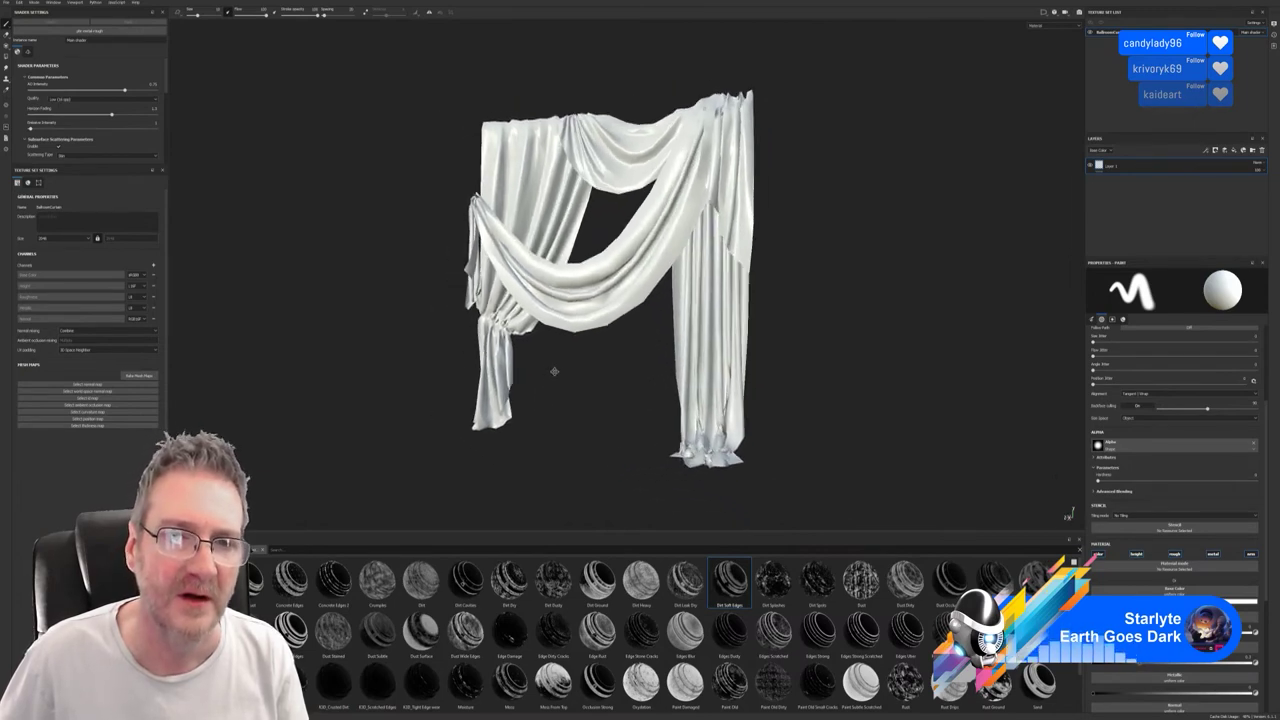
Configure the mesh map bake by choosing the output size and setting the ID map's Color Source to Vertex Color.
{"action": "left_click", "coordinate": [138, 375]}
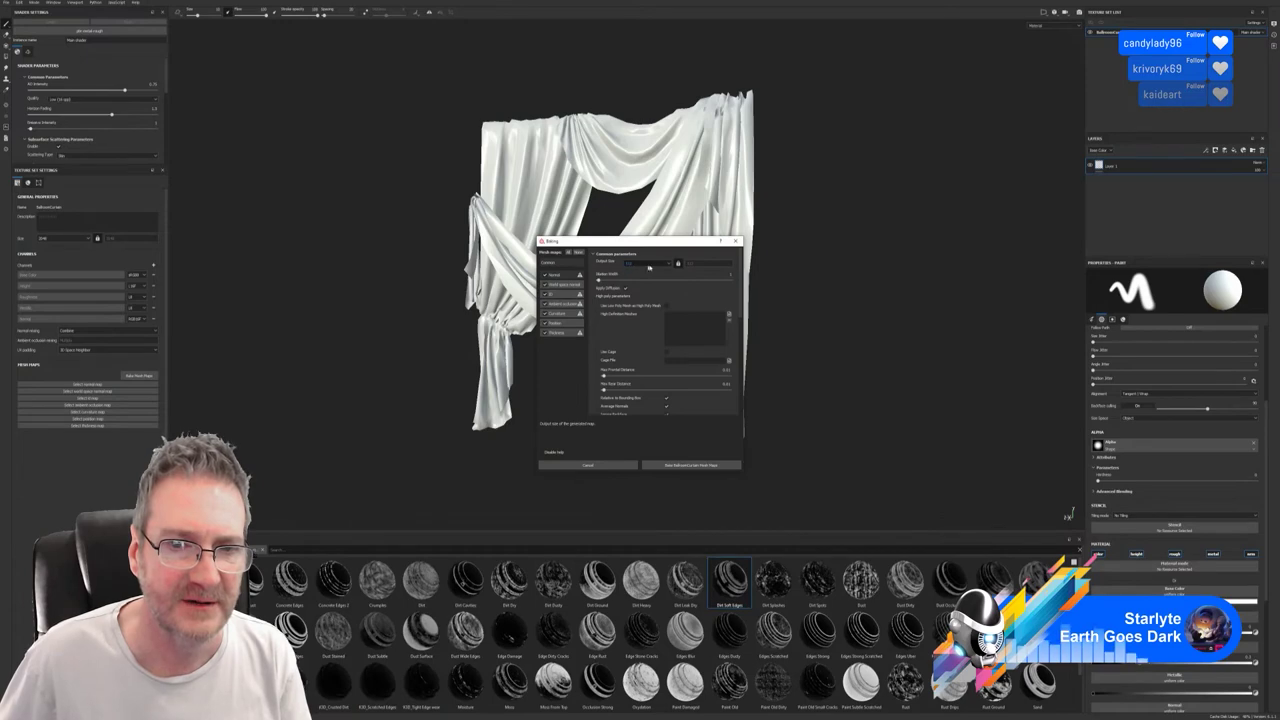
{"action": "left_click", "coordinate": [630, 264]}
{"action": "left_click", "coordinate": [629, 299]}
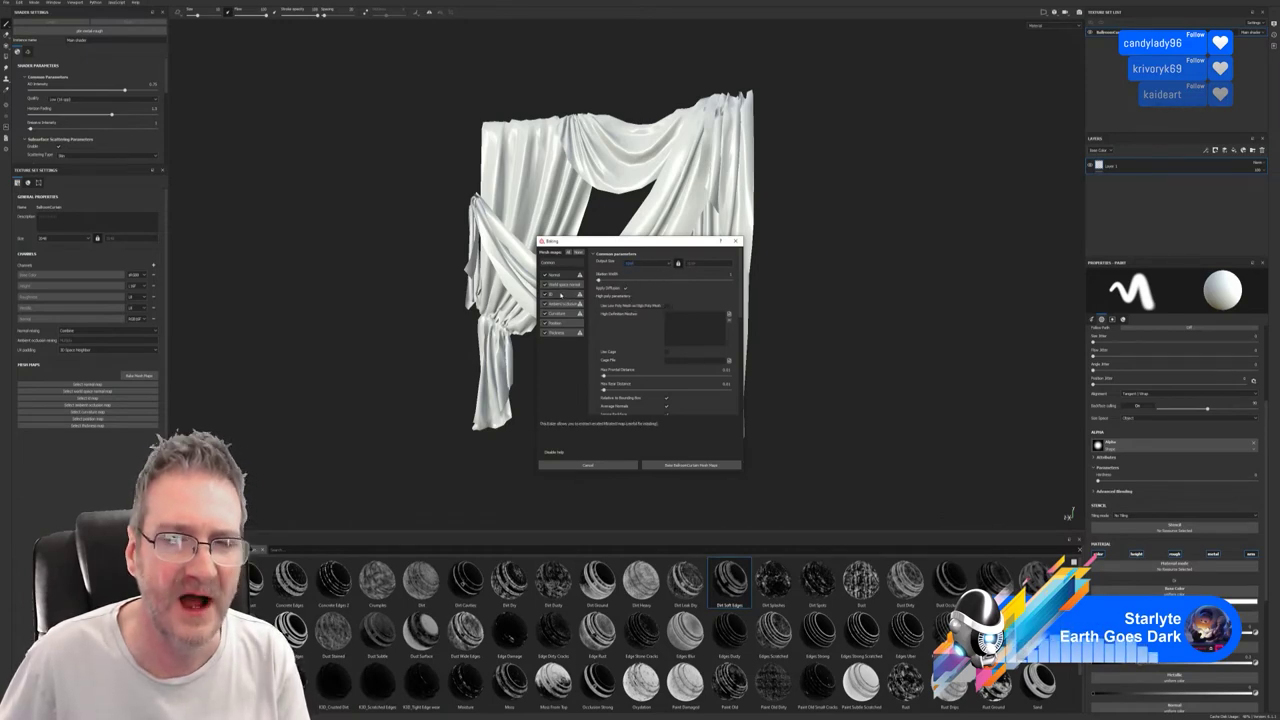
{"action": "left_click", "coordinate": [553, 303]}
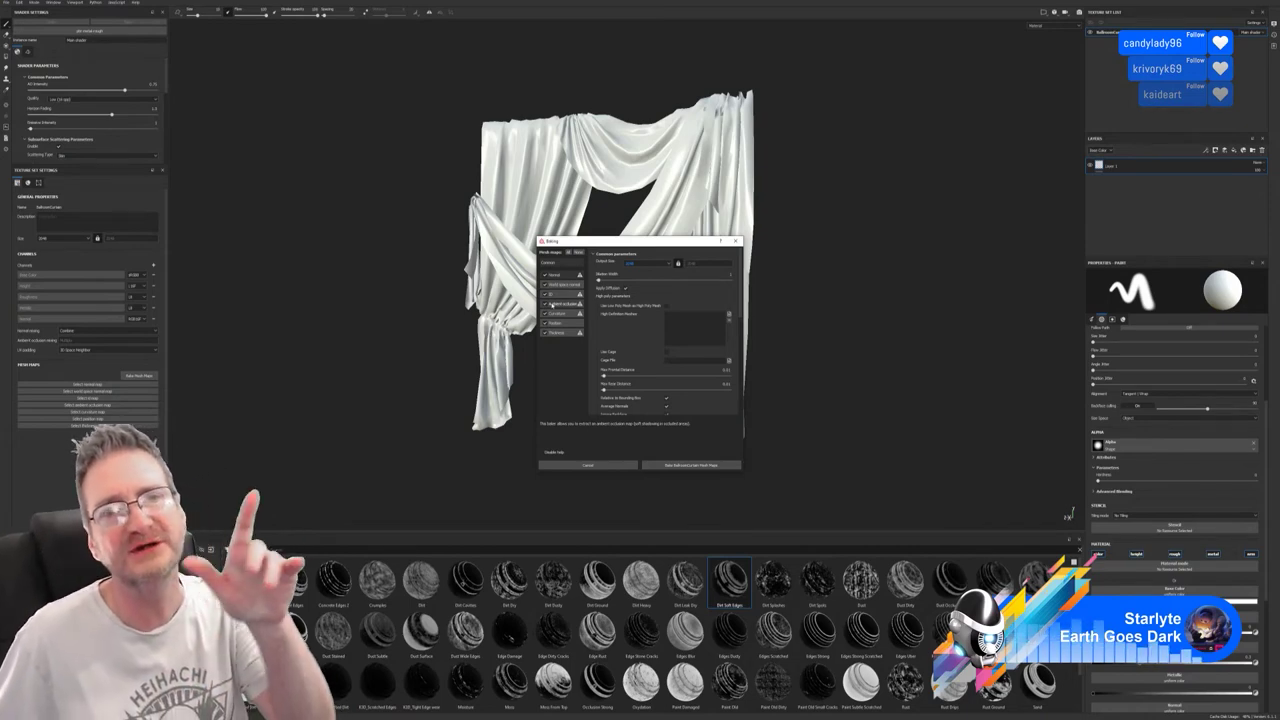
{"action": "left_click", "coordinate": [566, 275]}
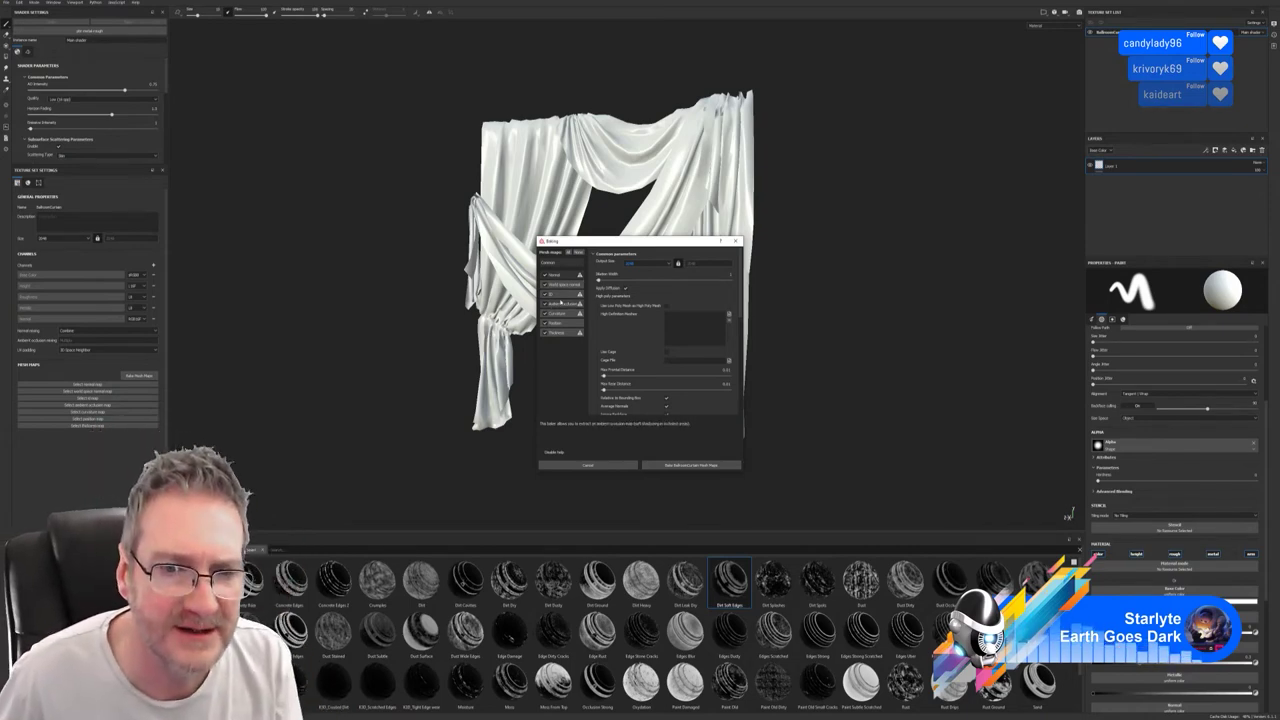
{"action": "left_click", "coordinate": [552, 294]}
{"action": "left_click", "coordinate": [676, 265]}
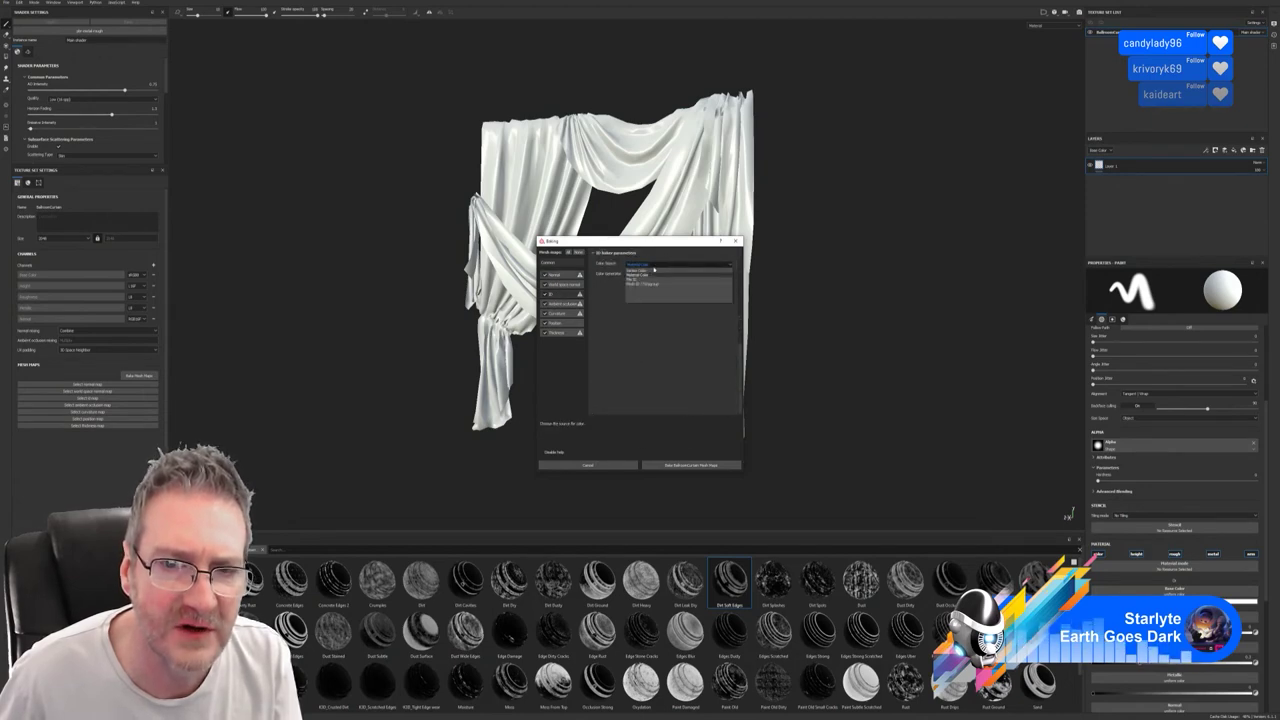
{"action": "left_click", "coordinate": [646, 274]}
{"action": "left_click", "coordinate": [648, 266]}
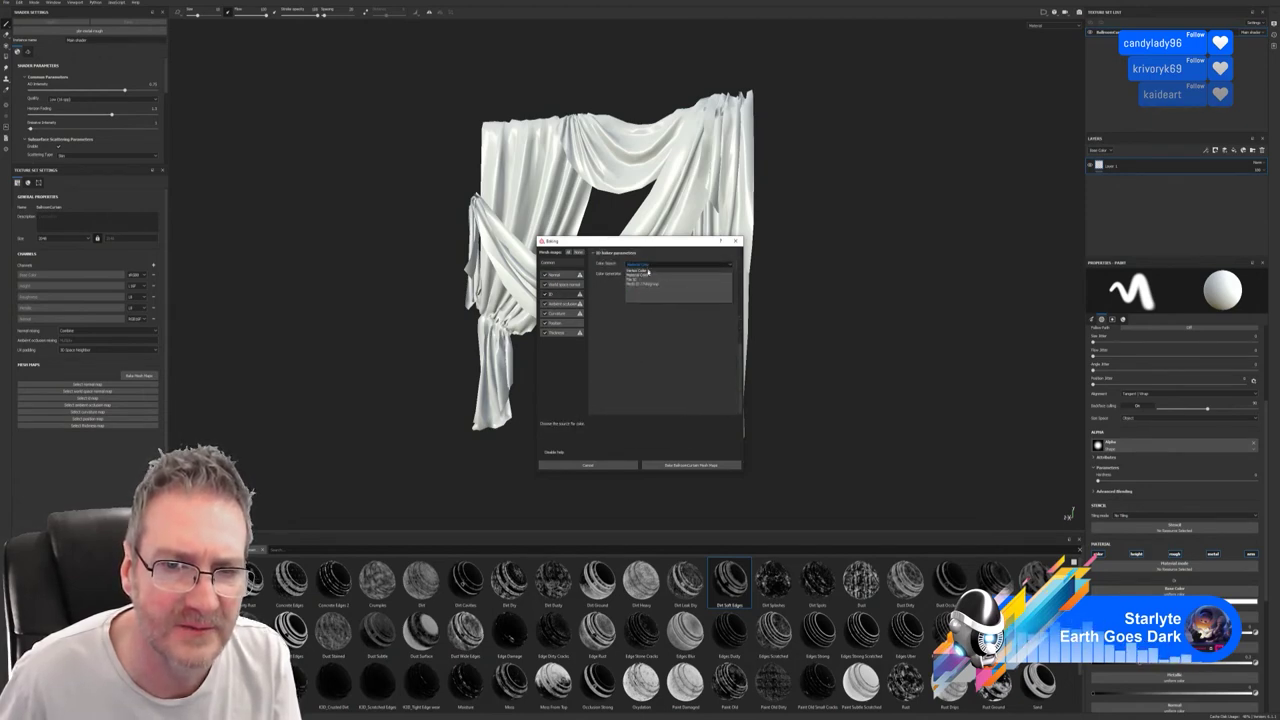
{"action": "left_click", "coordinate": [645, 271]}
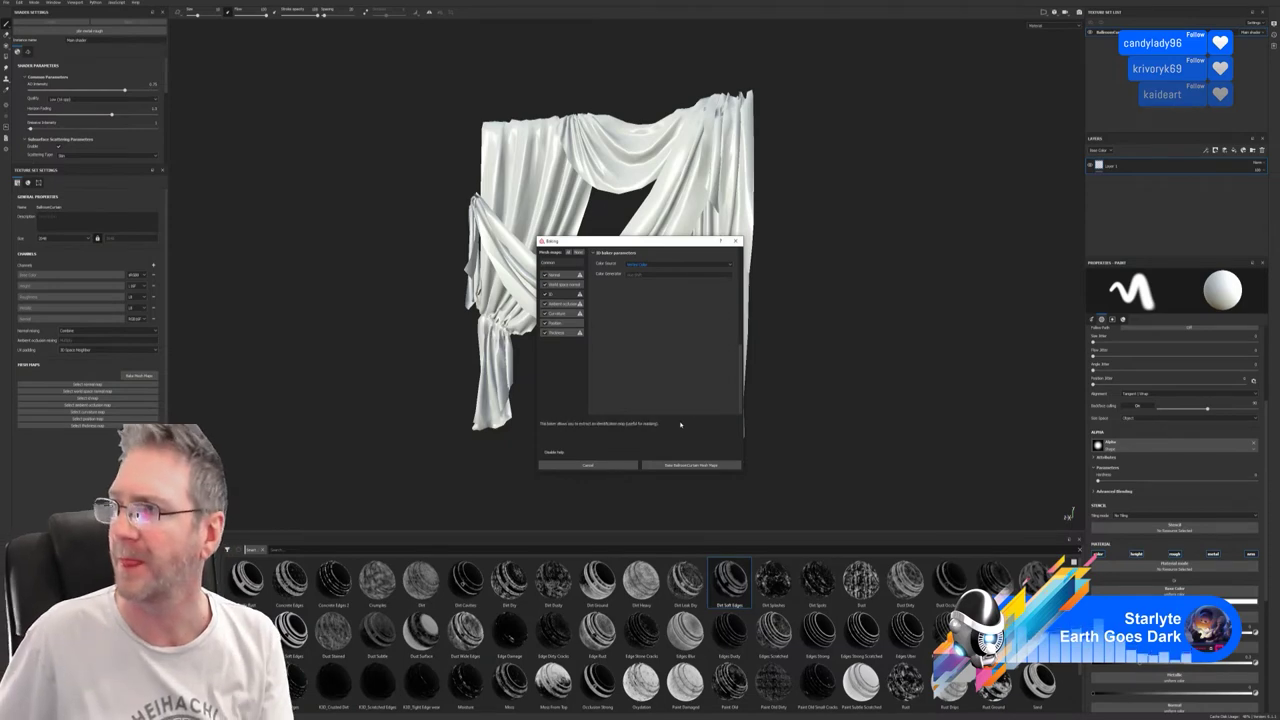
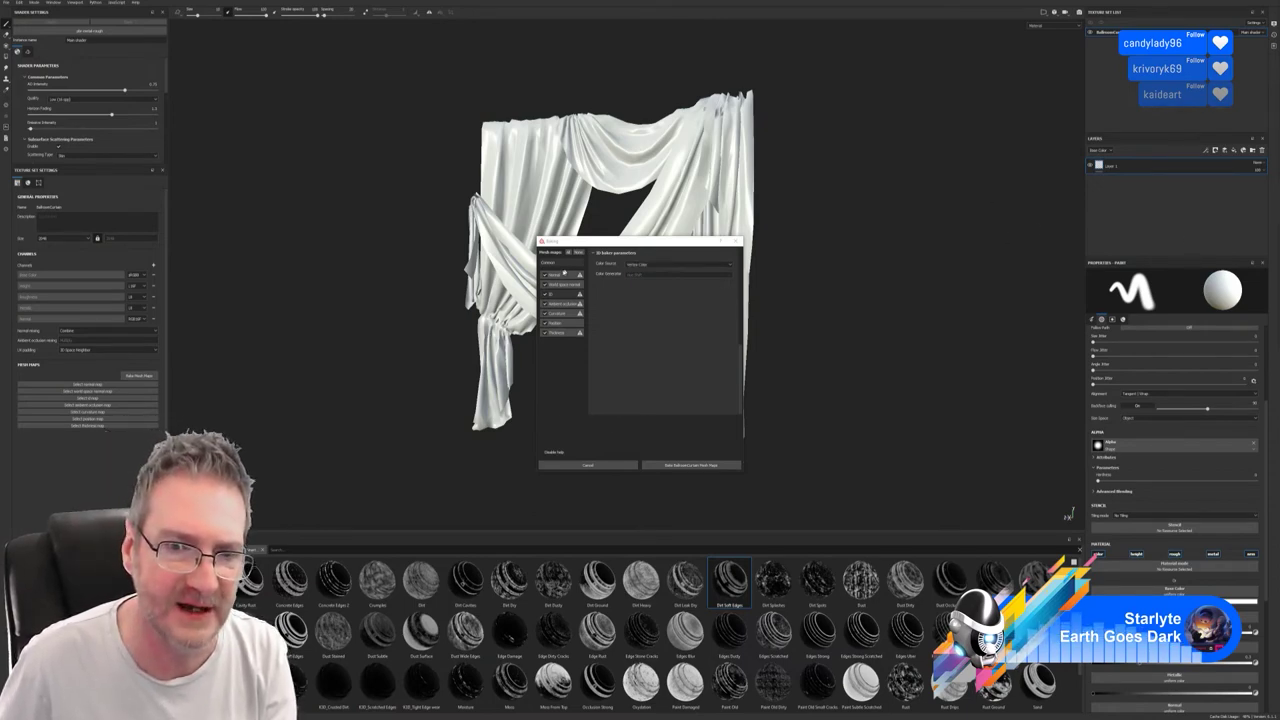
Enable Use Low Poly Mesh as High Poly Mesh in the common parameters and bake the curtain's mesh maps.
{"action": "left_click", "coordinate": [556, 275]}
{"action": "left_click", "coordinate": [548, 262]}
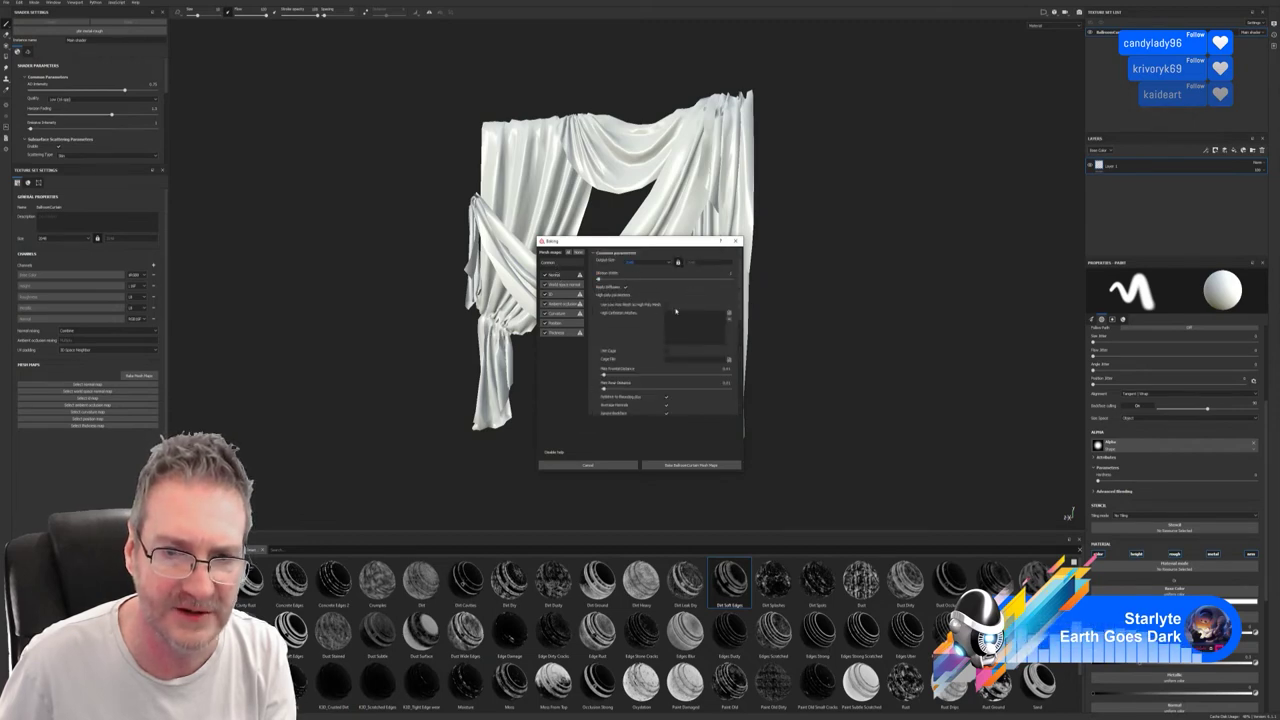
{"action": "left_click", "coordinate": [666, 304]}
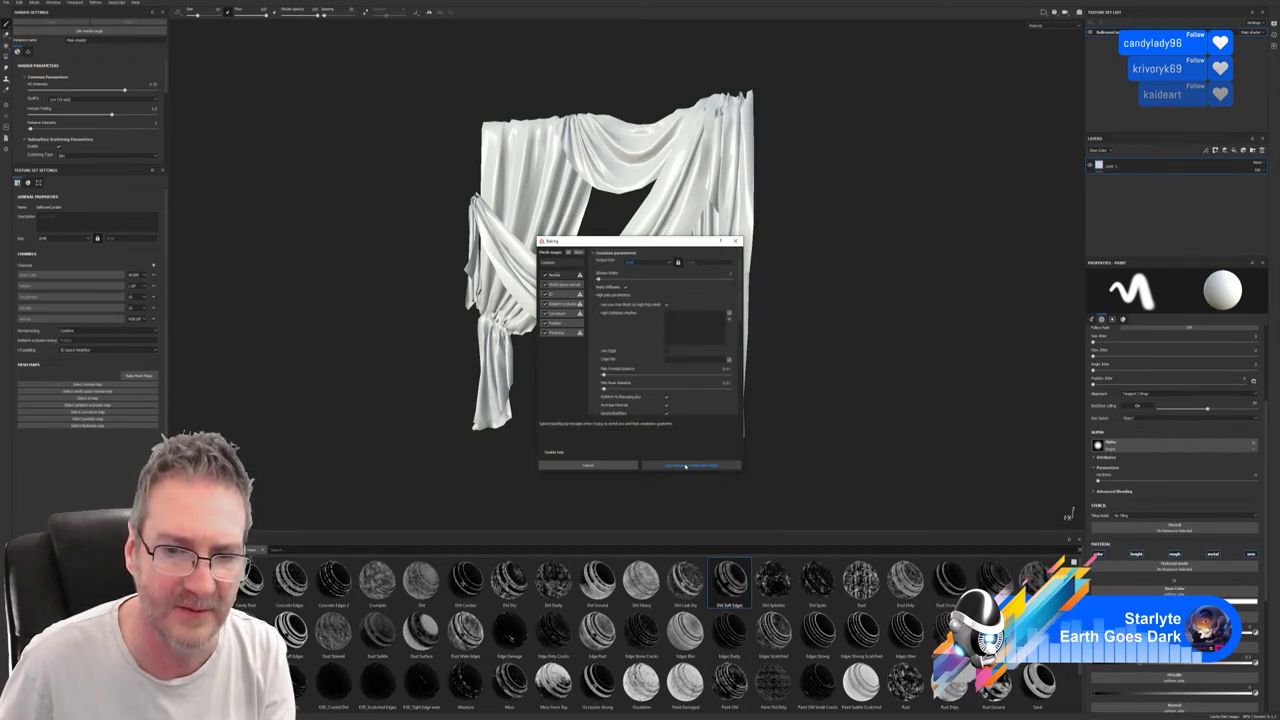
{"action": "left_click", "coordinate": [685, 466]}
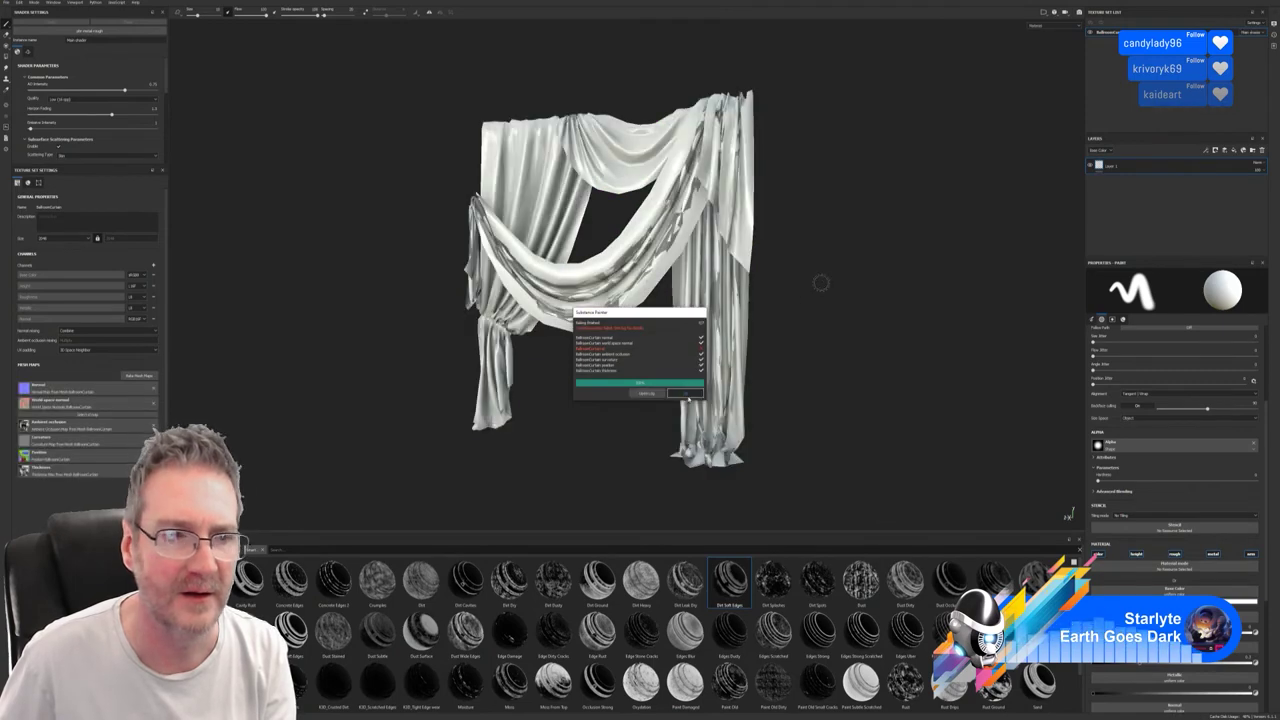
{"action": "left_click", "coordinate": [650, 393]}
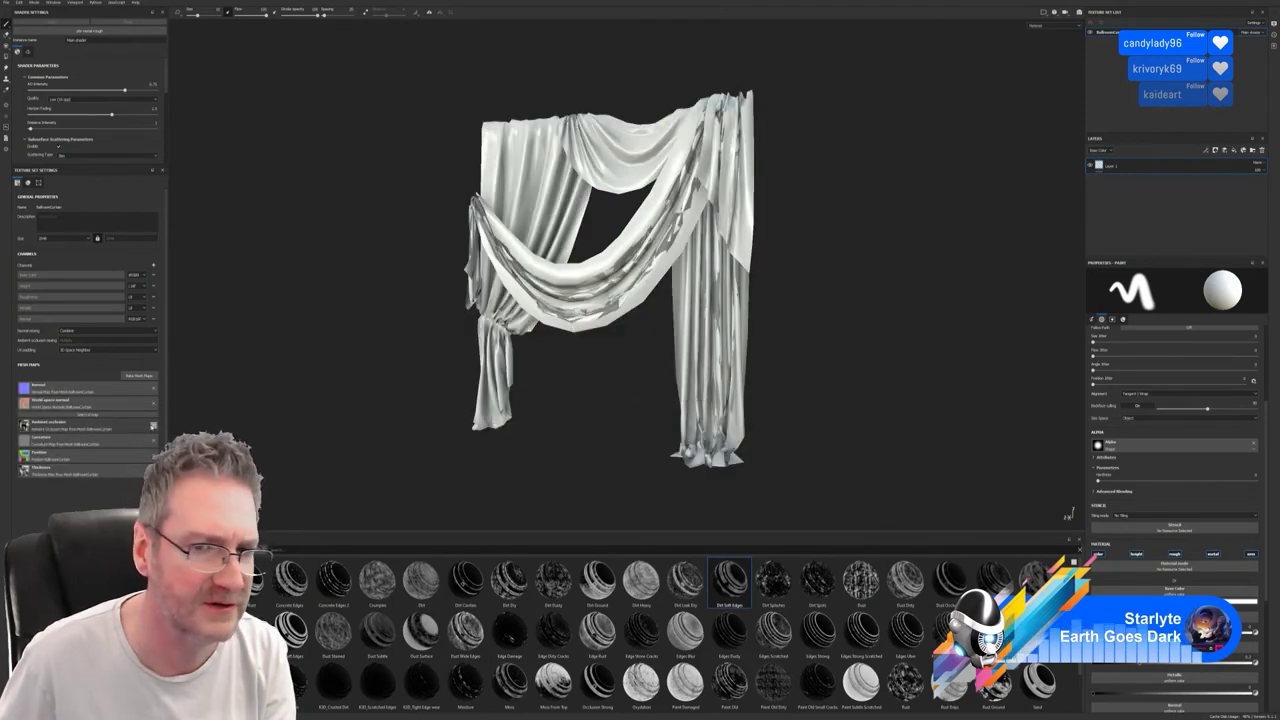
Remove the baked ambient occlusion map from the curtain's texture set and check the cloth shading without it.
{"action": "left_click", "coordinate": [153, 426]}
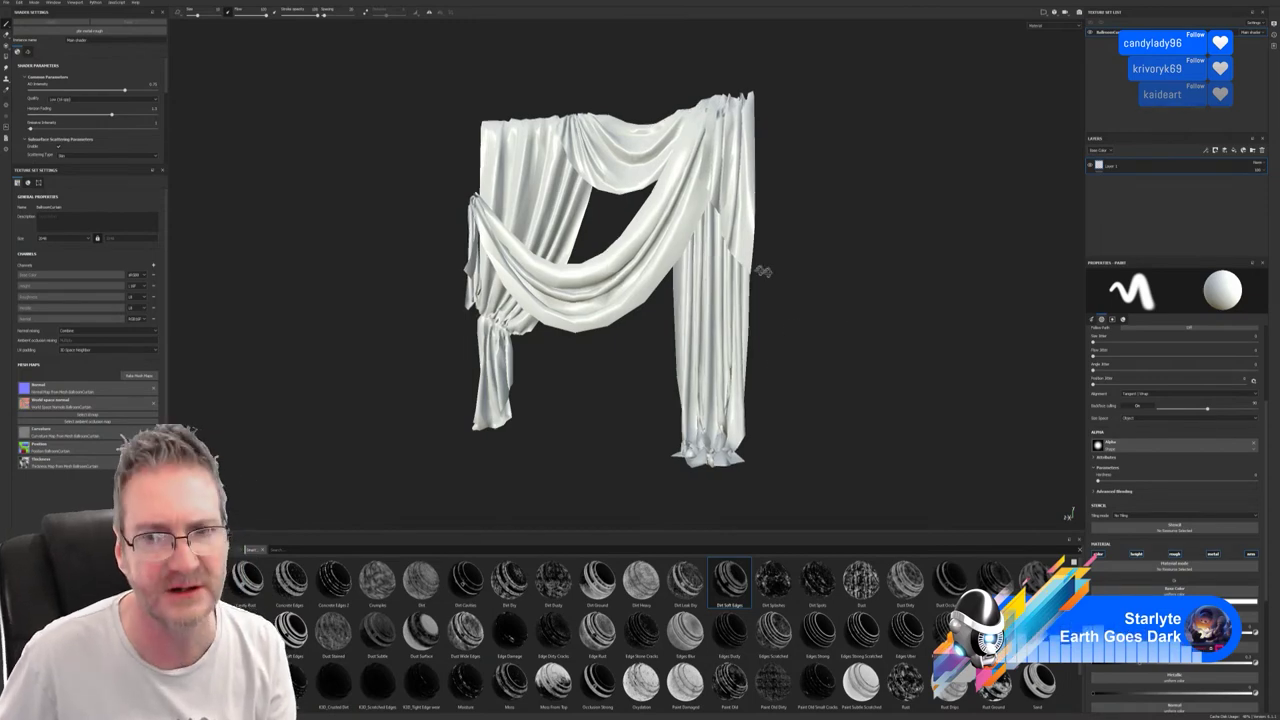
{"action": "left_click_drag", "start_coordinate": [763, 271], "coordinate": [828, 297], "text": "alt"}
{"action": "left_click_drag", "start_coordinate": [802, 294], "coordinate": [754, 289], "text": "alt"}
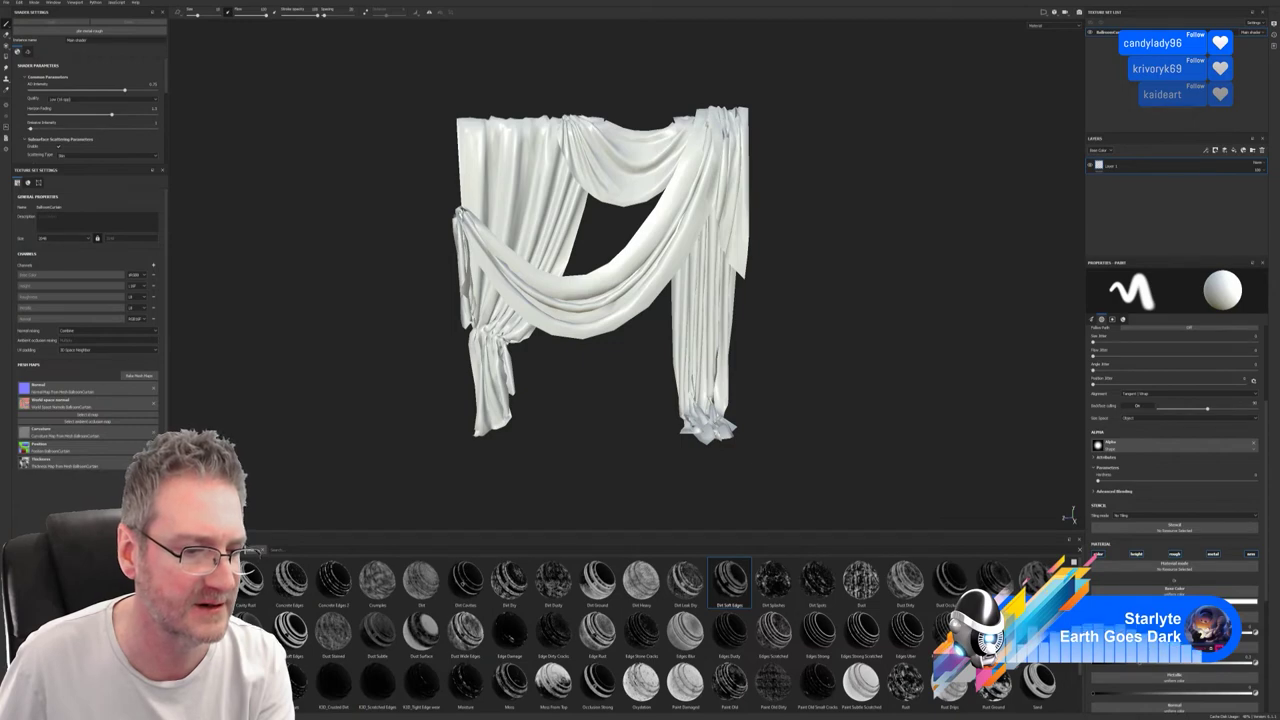
{"action": "key", "text": "super"}
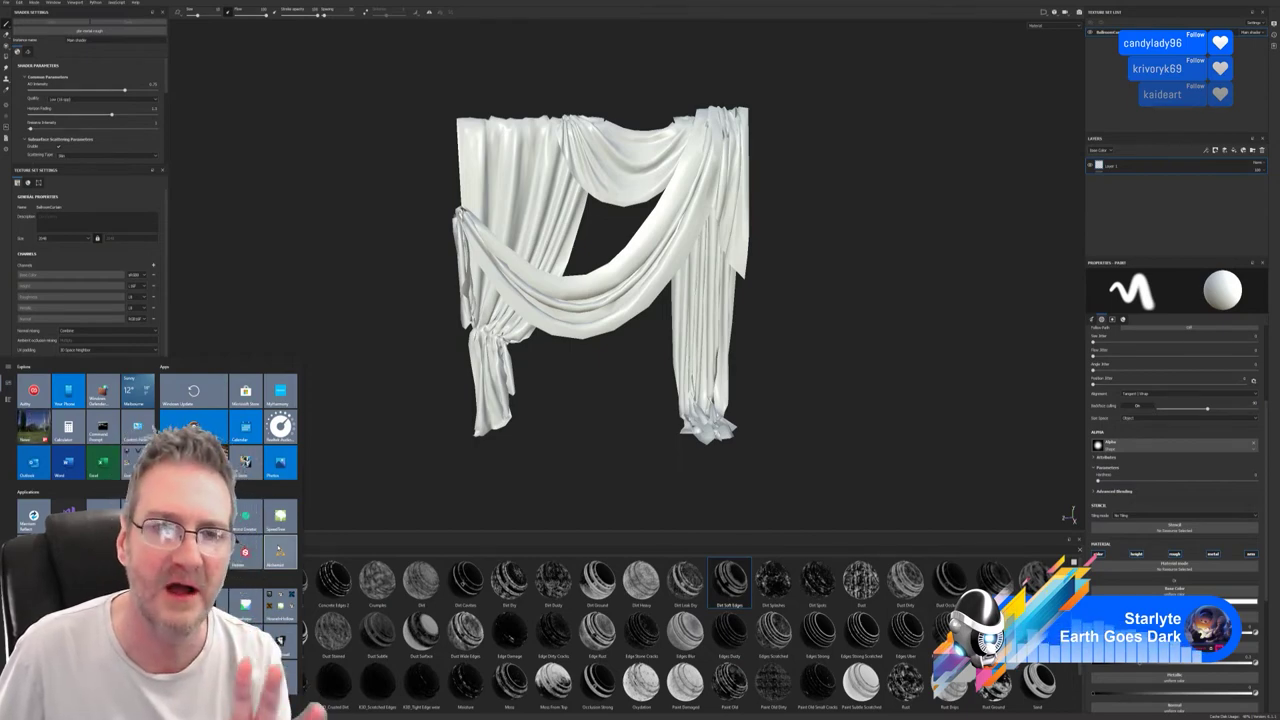
{"action": "left_click", "coordinate": [881, 255]}
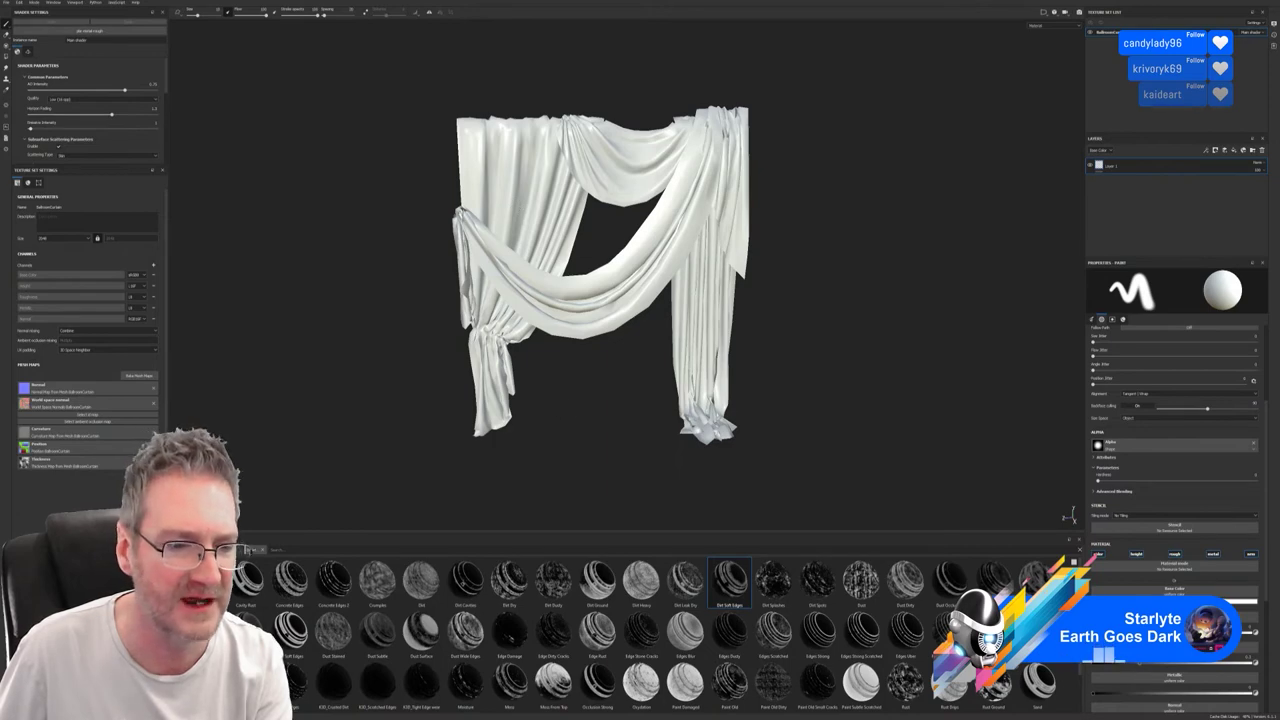
Browse the material library for a curtain cloth and try the green MY_Gothic_Fabric material on the curtain.
{"action": "left_click", "coordinate": [200, 682]}
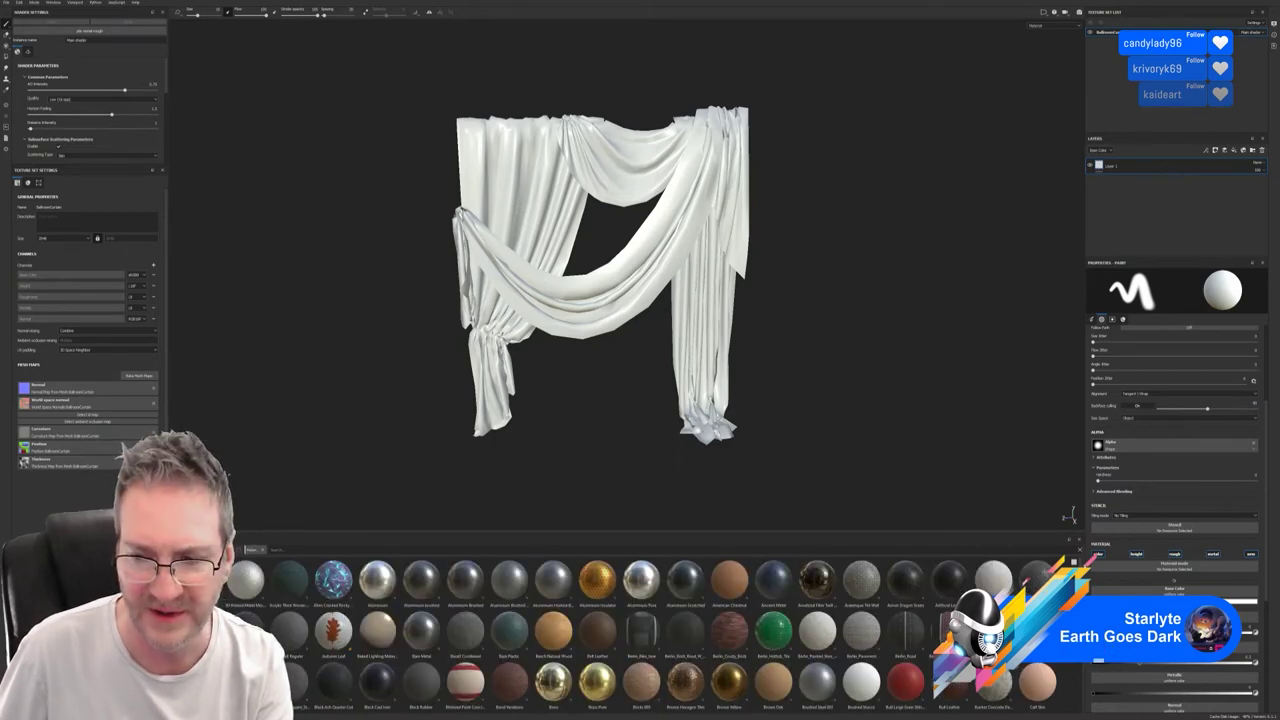
{"action": "scroll", "coordinate": [673, 635], "scroll_direction": "down", "scroll_amount": 5}
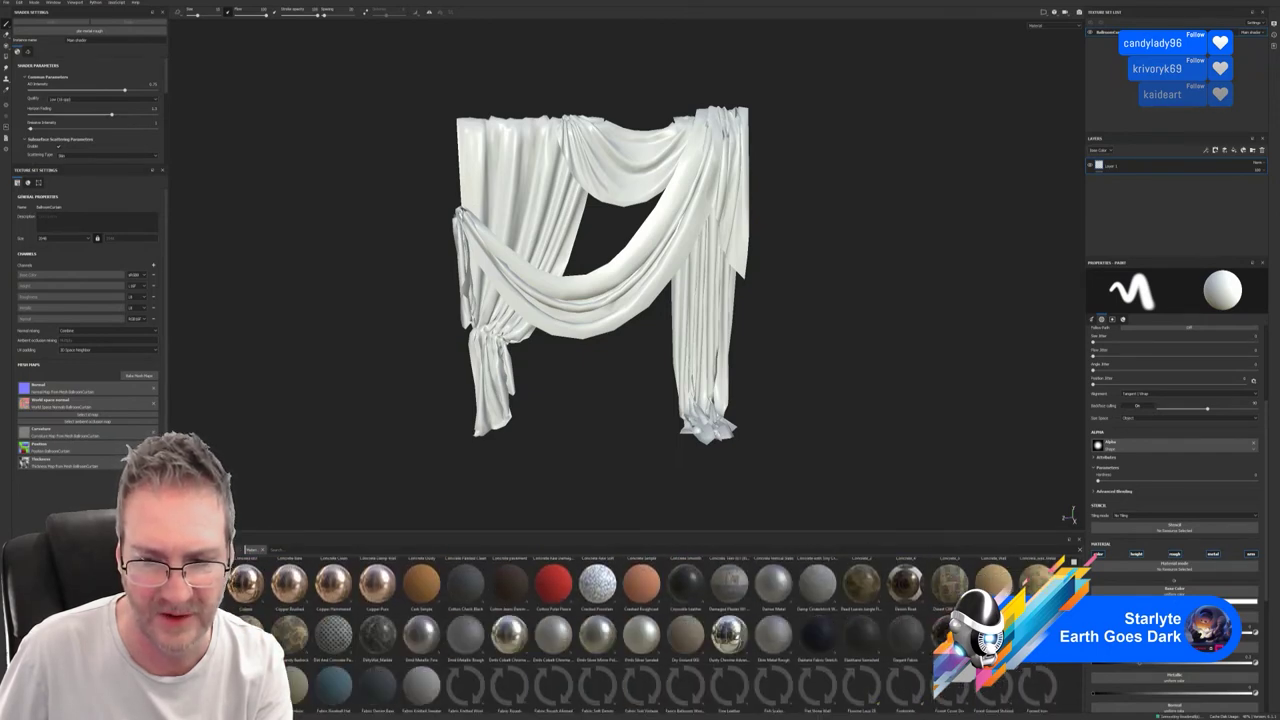
{"action": "scroll", "coordinate": [673, 635], "scroll_direction": "down", "scroll_amount": 5}
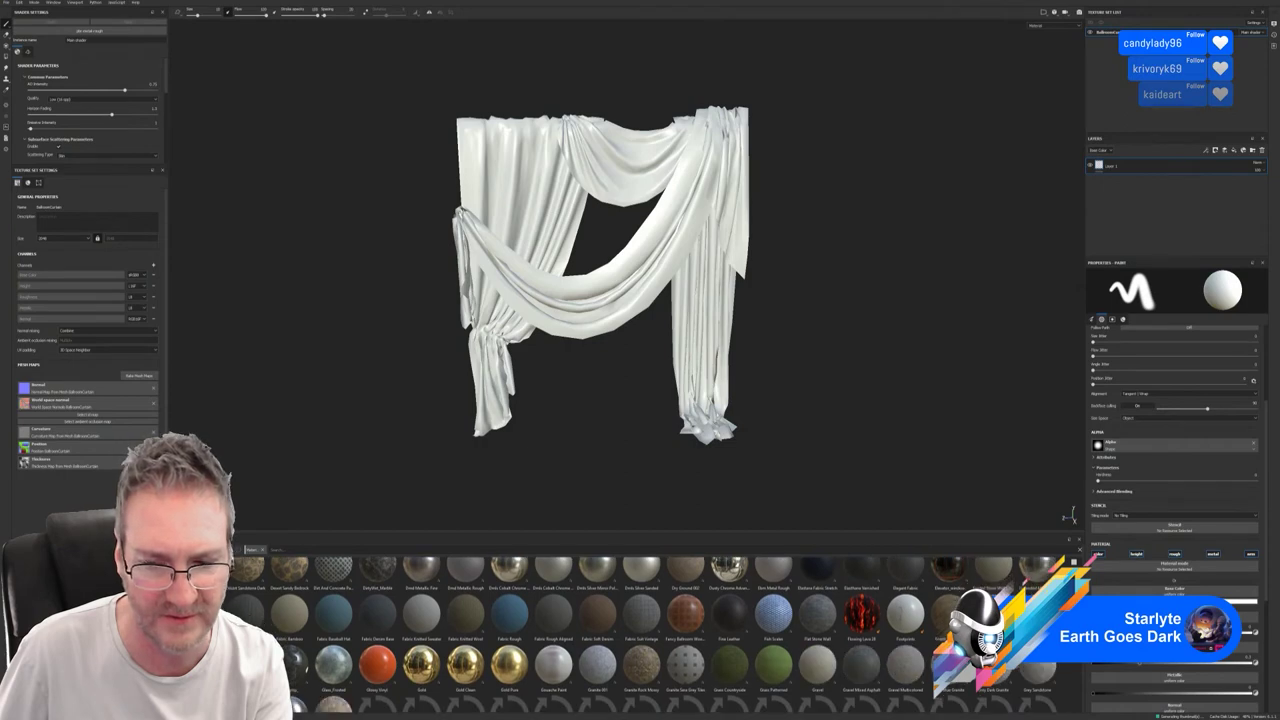
{"action": "scroll", "coordinate": [673, 635], "scroll_direction": "down", "scroll_amount": 3}
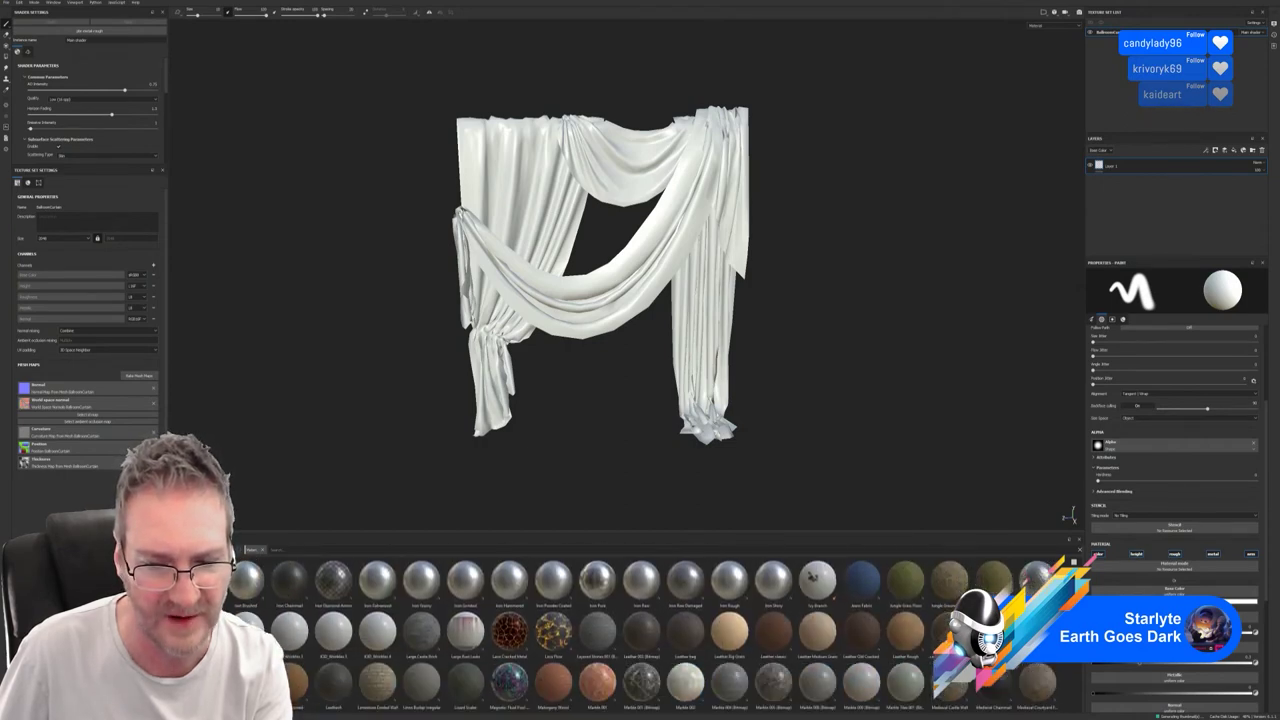
{"action": "scroll", "coordinate": [673, 635], "scroll_direction": "down", "scroll_amount": 3}
{"action": "scroll", "coordinate": [673, 635], "scroll_direction": "down", "scroll_amount": 3}
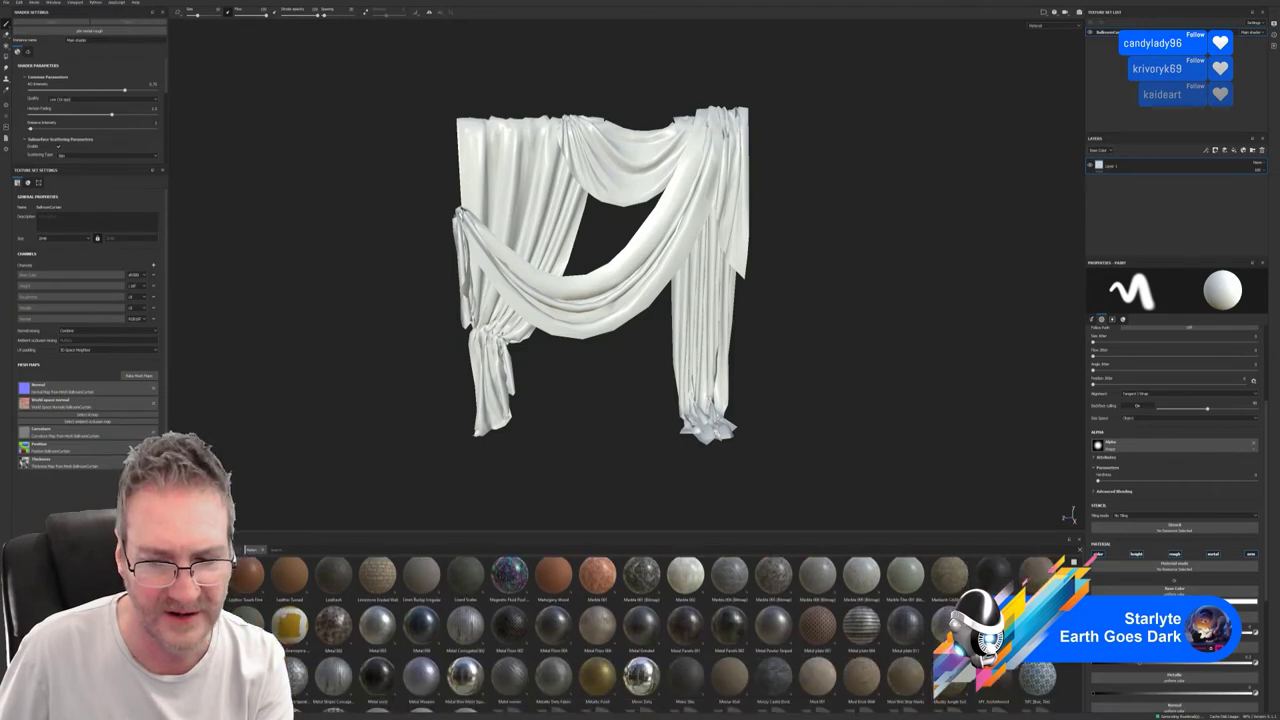
{"action": "scroll", "coordinate": [846, 591], "scroll_direction": "down", "scroll_amount": 3}
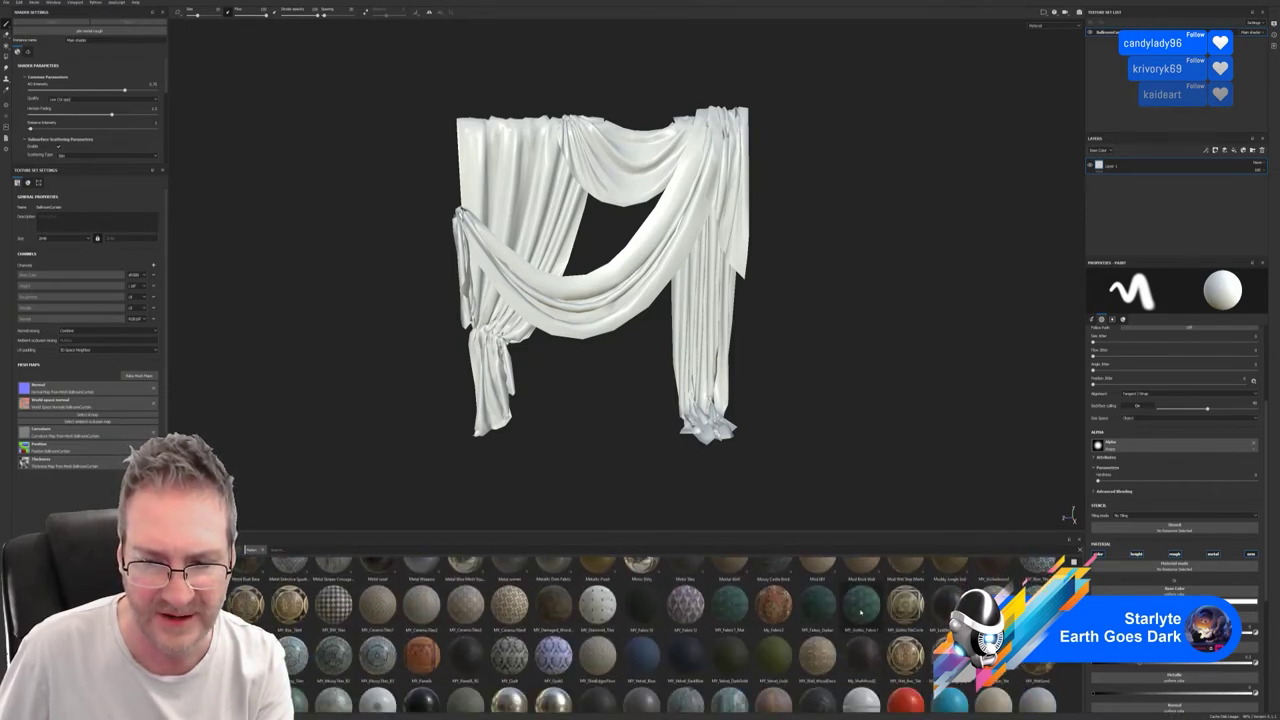
{"action": "mouse_move", "coordinate": [860, 612]}
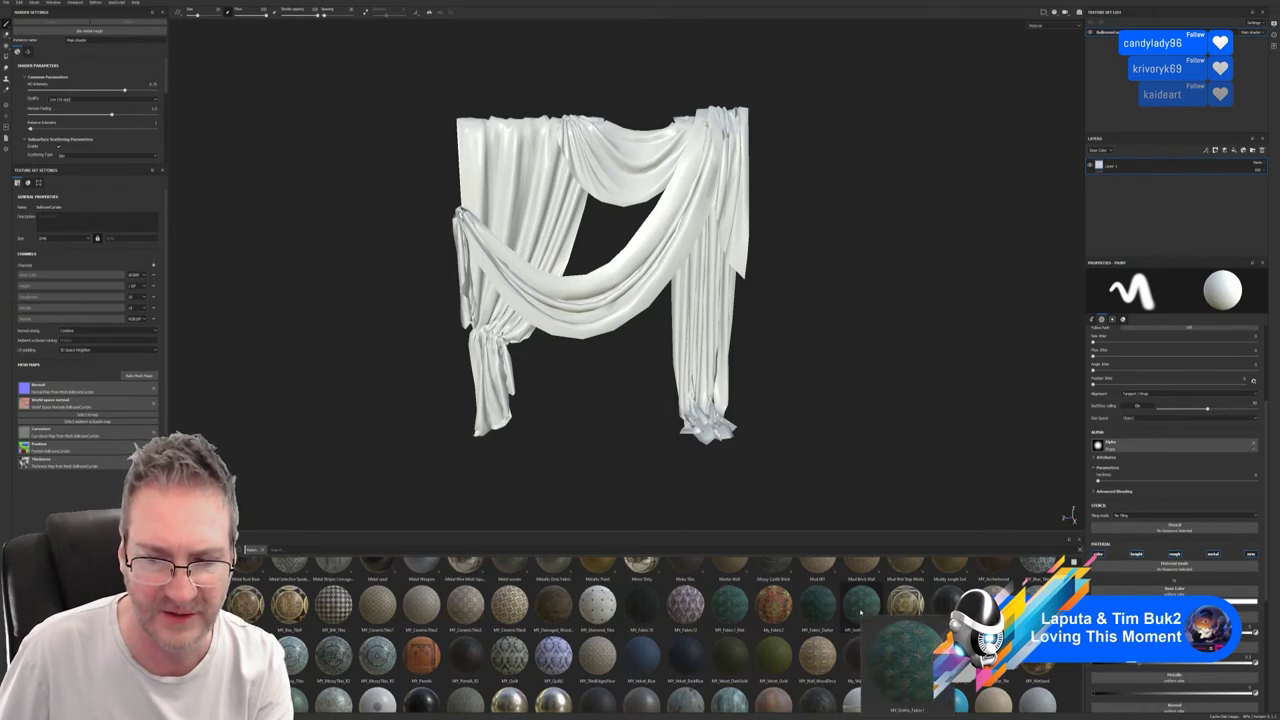
{"action": "left_click_drag", "start_coordinate": [860, 612], "coordinate": [700, 275]}
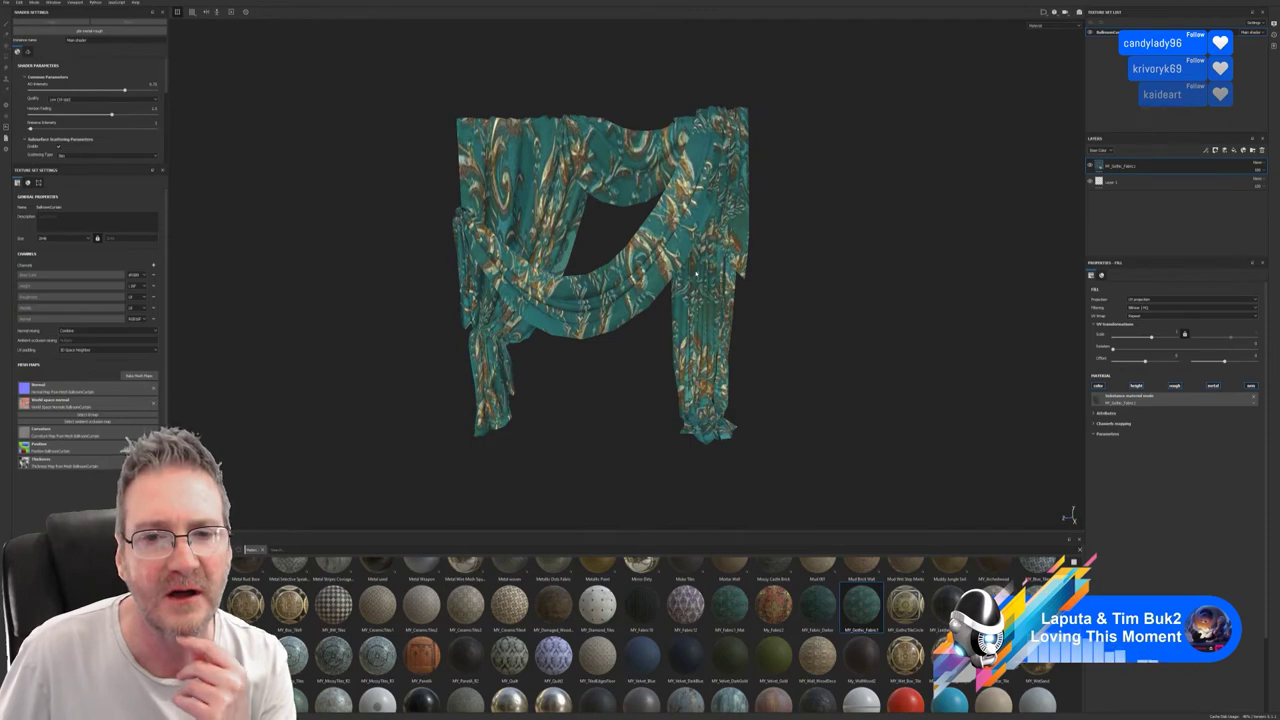
Increase the gothic fabric's UV scale, check the pattern on the curtain, and delete the fabric layer.
{"action": "left_click_drag", "start_coordinate": [1158, 344], "coordinate": [1159, 339]}
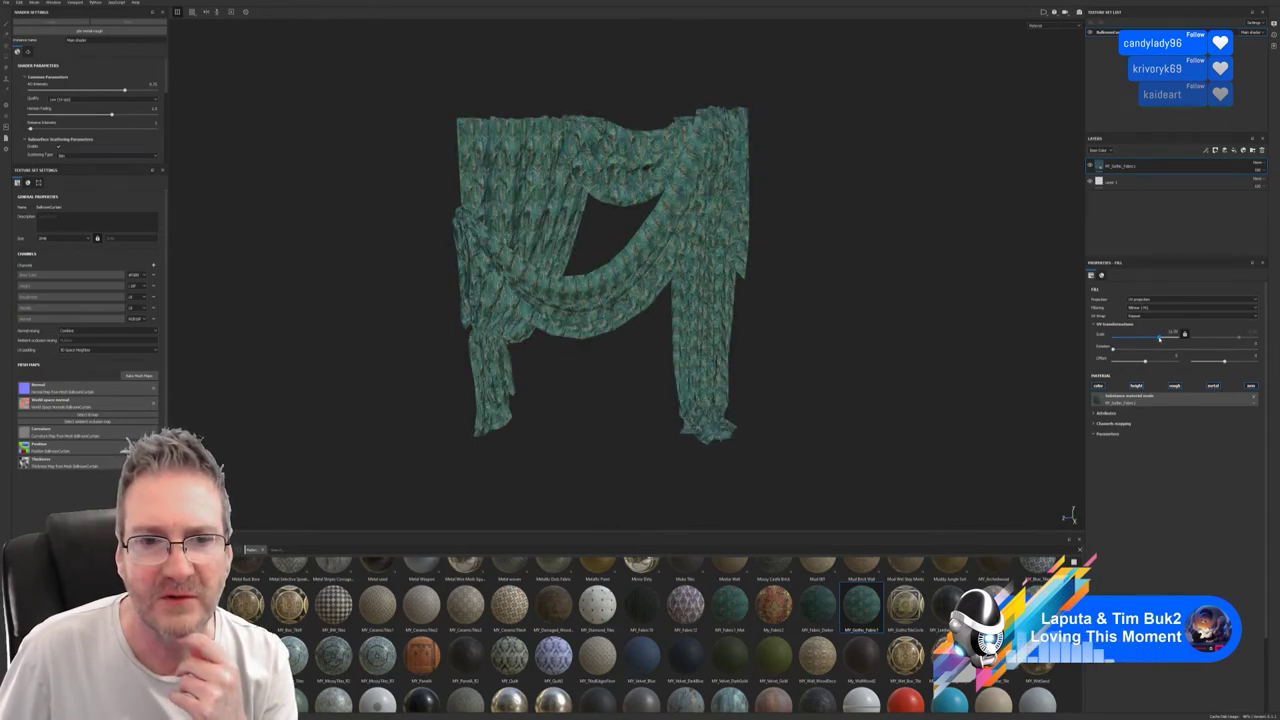
{"action": "scroll", "coordinate": [809, 251], "scroll_direction": "up", "scroll_amount": 4}
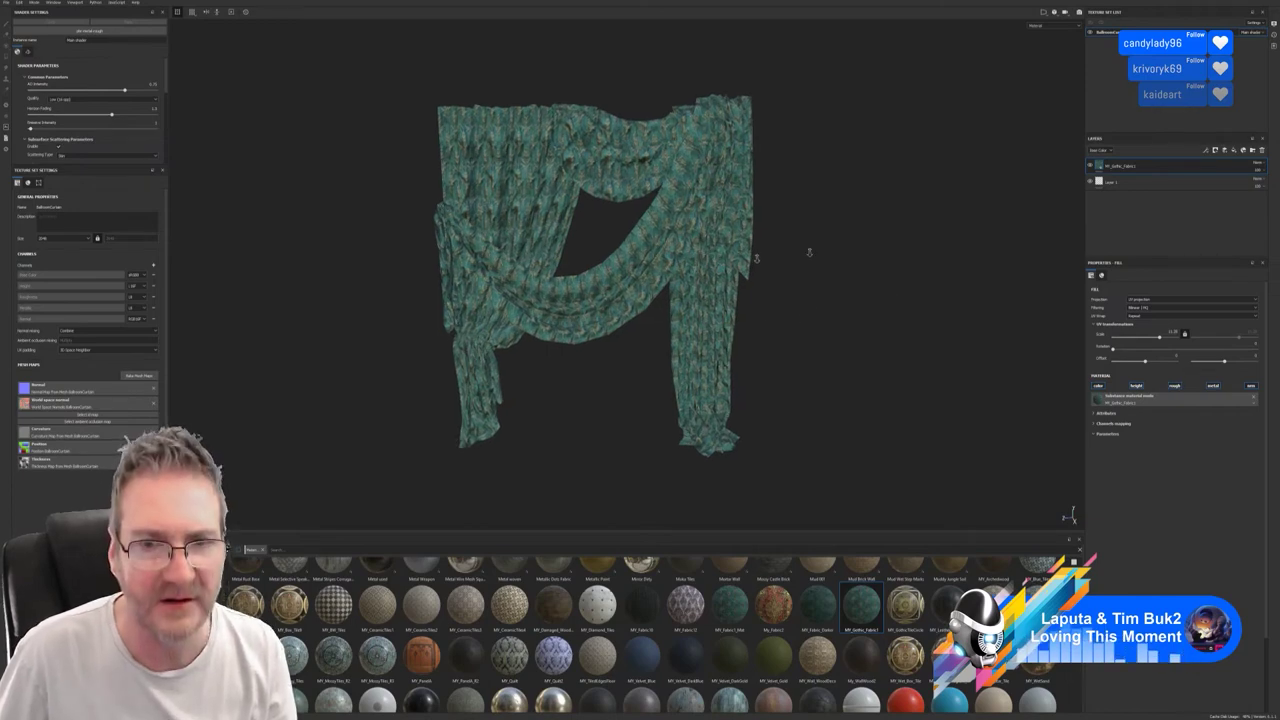
{"action": "scroll", "coordinate": [740, 271], "scroll_direction": "down", "scroll_amount": 2}
{"action": "left_click_drag", "start_coordinate": [740, 271], "coordinate": [680, 260], "text": "alt"}
{"action": "right_click_drag", "start_coordinate": [680, 260], "coordinate": [271, 306], "text": "alt"}
{"action": "left_click_drag", "start_coordinate": [420, 350], "coordinate": [541, 360], "text": "alt"}
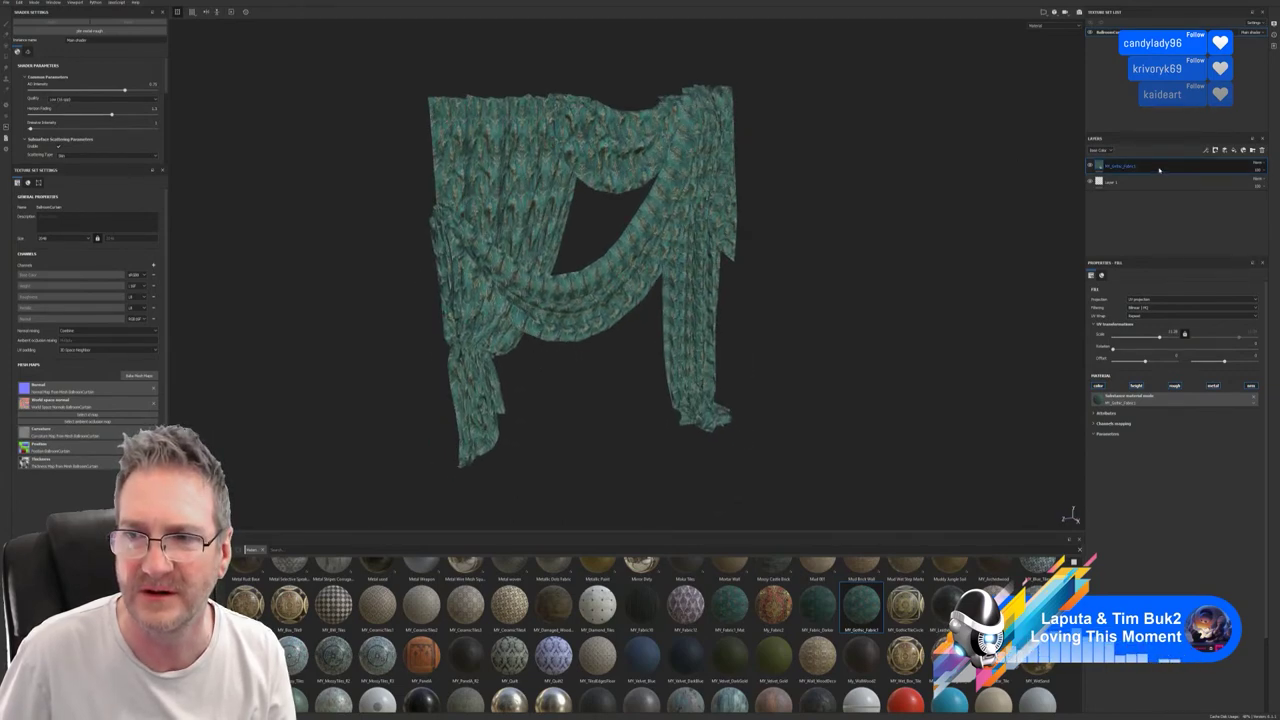
{"action": "key", "text": "Delete"}
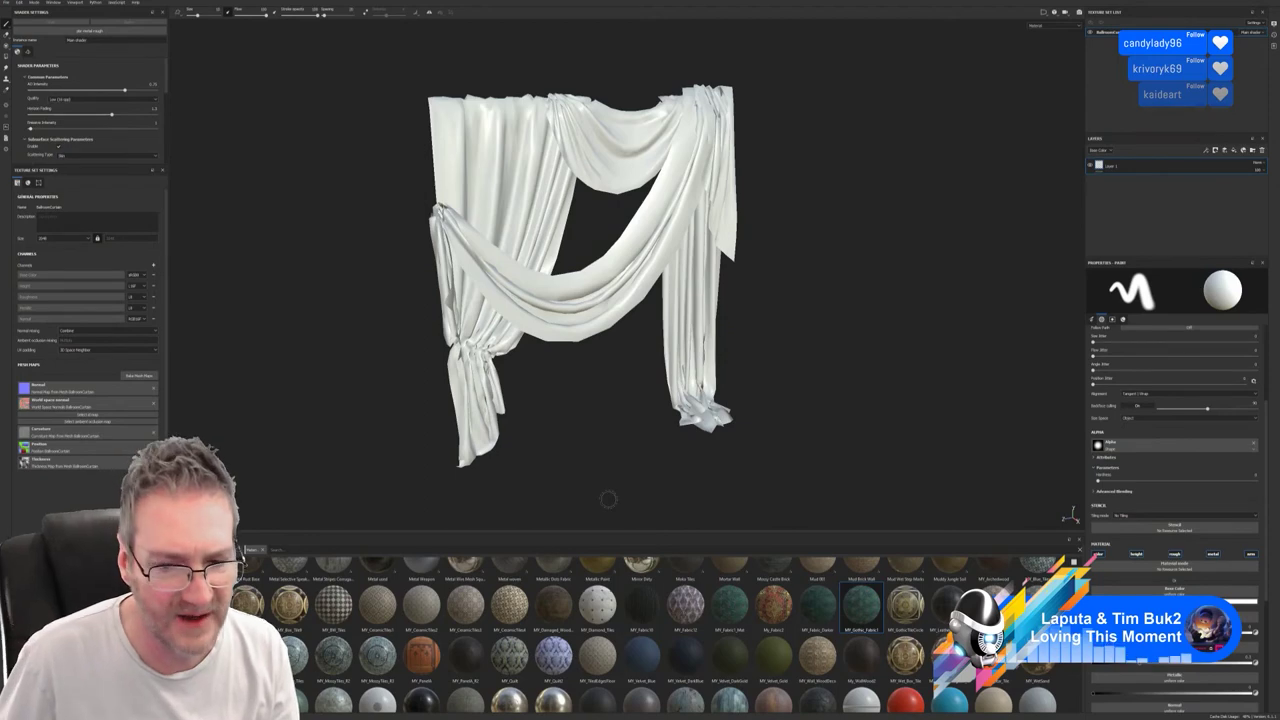
Look through the smart materials for a curtain fabric, filtering them by "MY", and clear the filter.
{"action": "left_click_drag", "start_coordinate": [1079, 650], "coordinate": [1085, 580]}
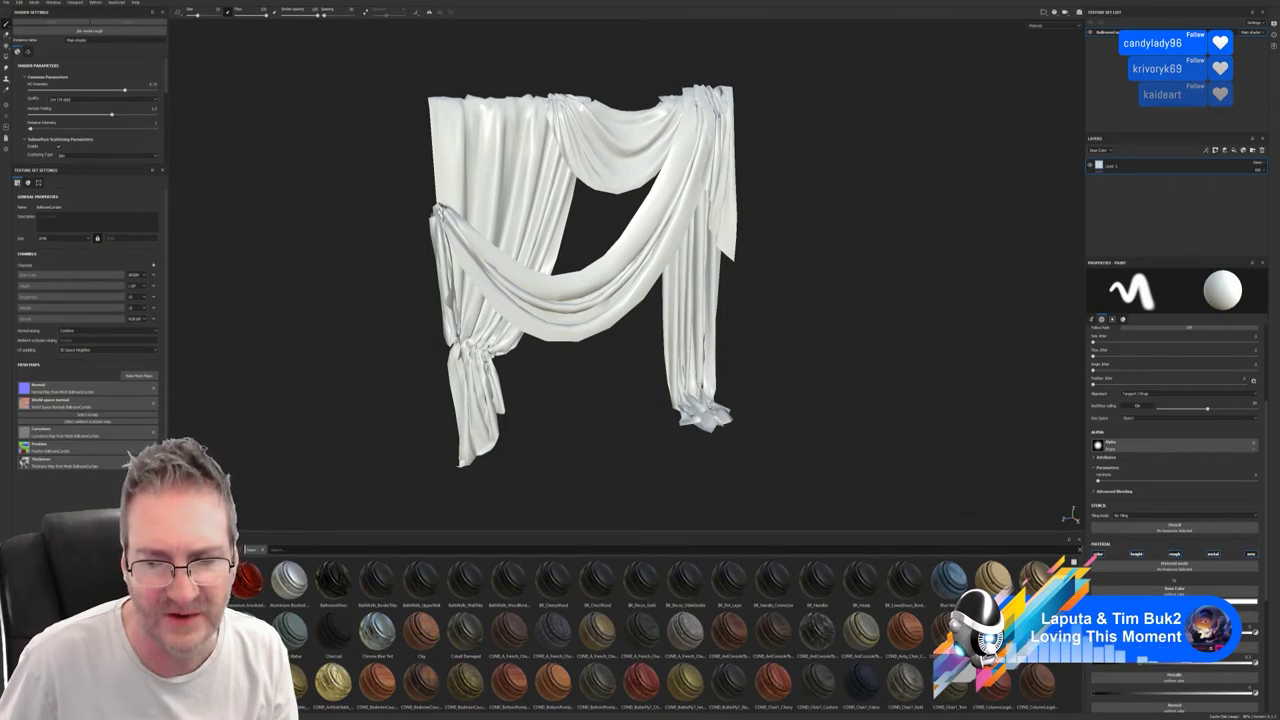
{"action": "scroll", "coordinate": [673, 635], "scroll_direction": "down", "scroll_amount": 1}
{"action": "scroll", "coordinate": [673, 635], "scroll_direction": "down", "scroll_amount": 1}
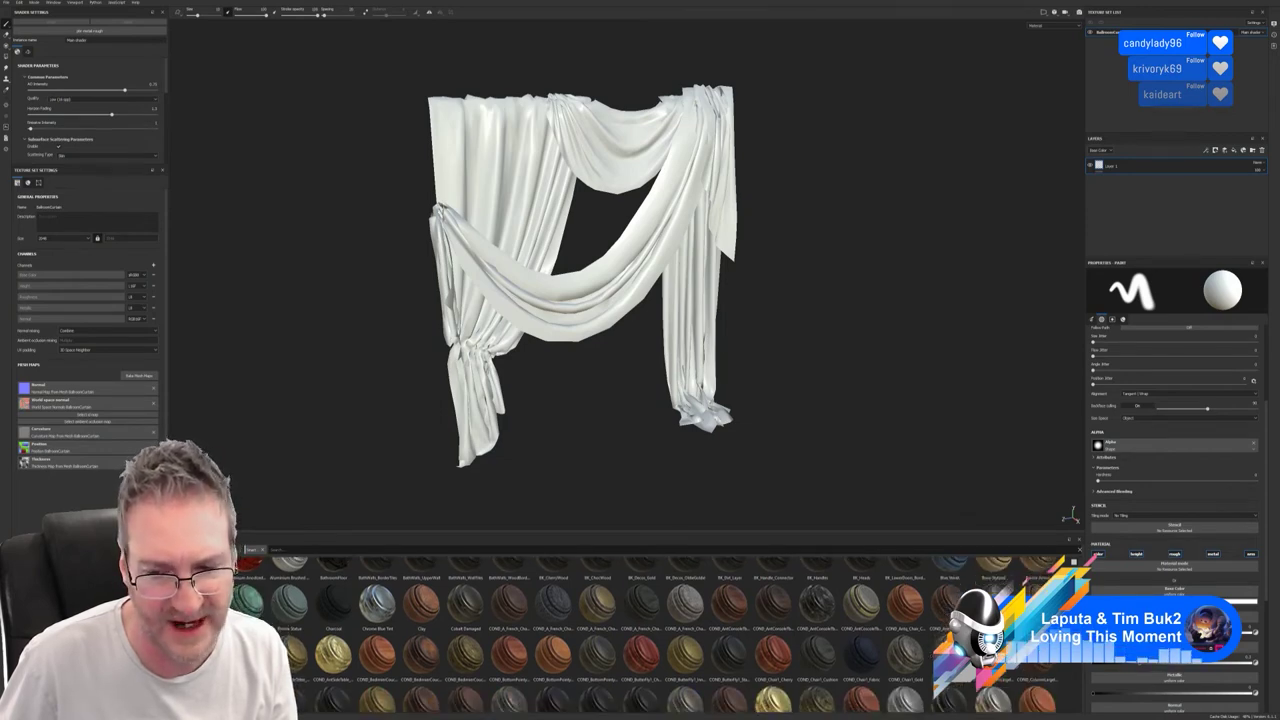
{"action": "scroll", "coordinate": [368, 550], "scroll_direction": "down", "scroll_amount": 2}
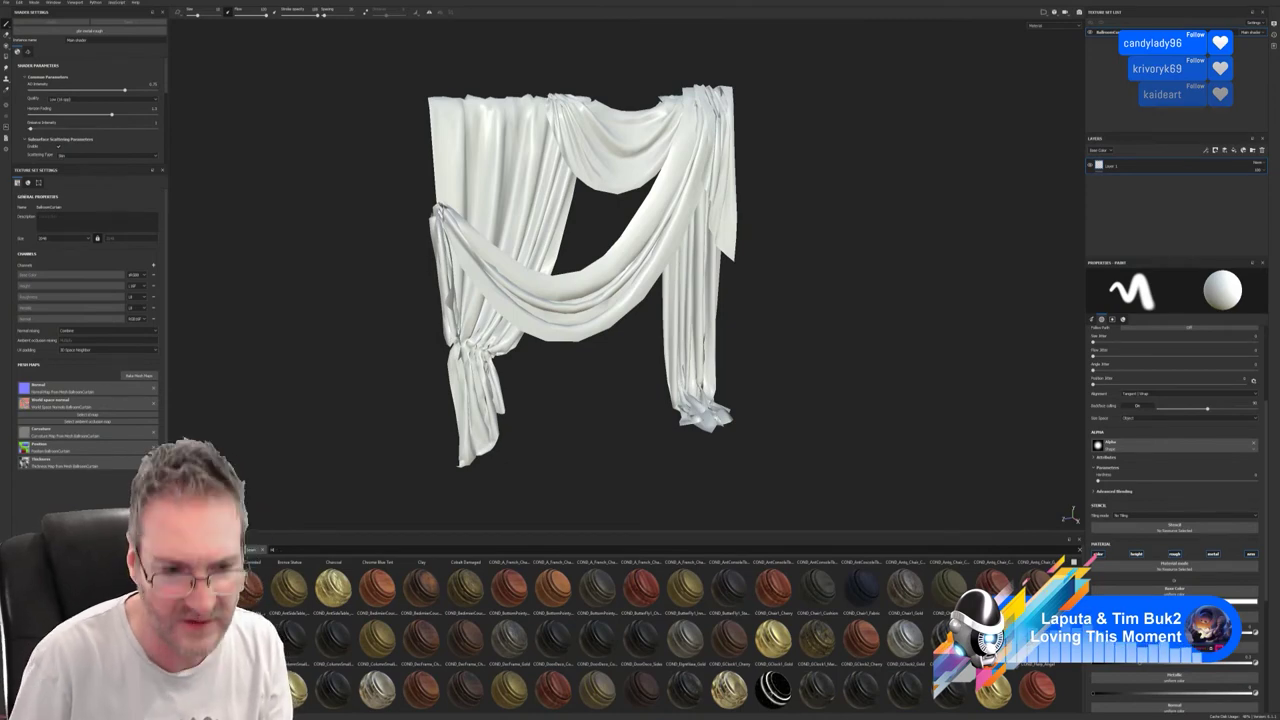
{"action": "type", "text": "MY"}
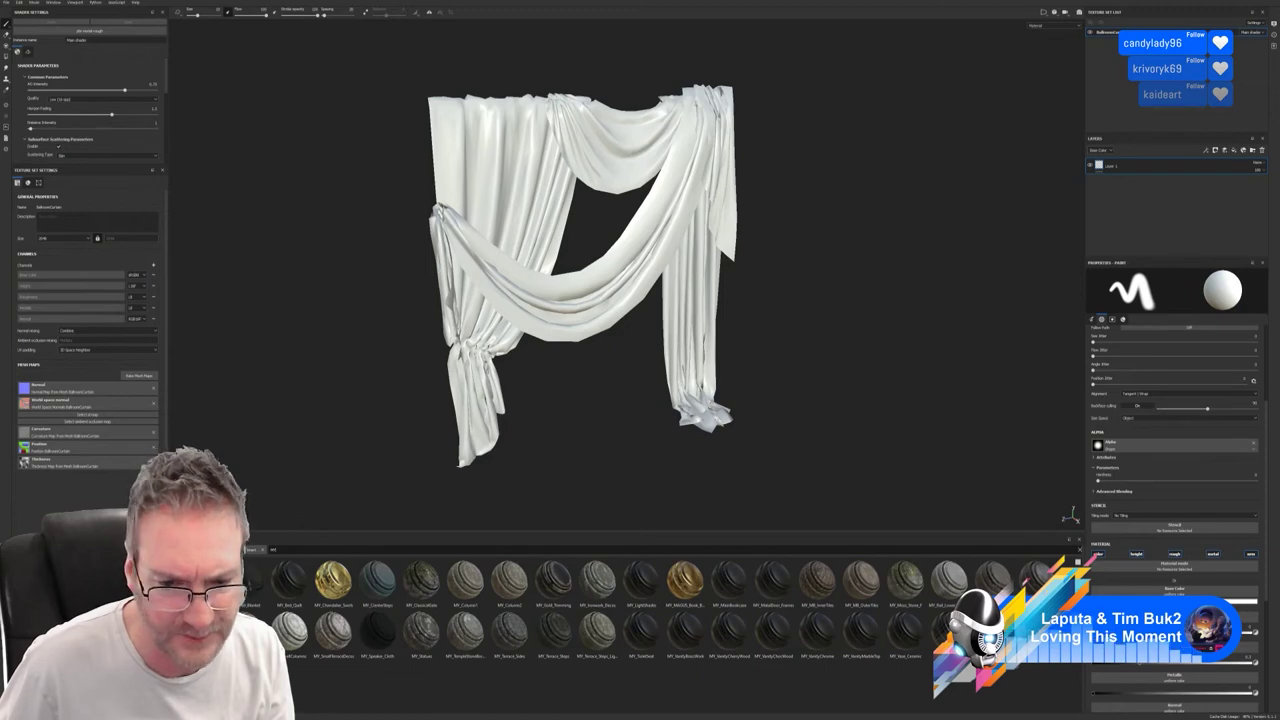
{"action": "key", "text": "BackSpace"}
{"action": "key", "text": "BackSpace"}
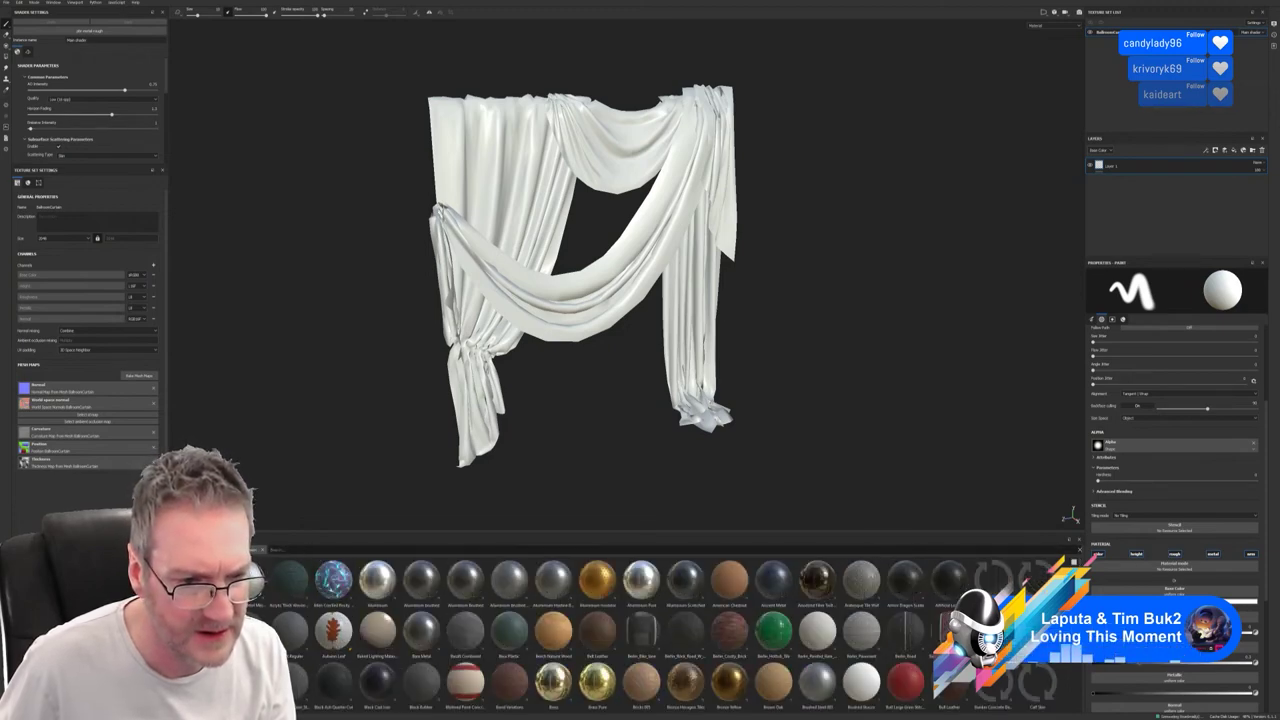
Filter the materials by "my" and apply MY_Velvet_DarkBlue to the curtain as a fill layer.
{"action": "type", "text": "my"}
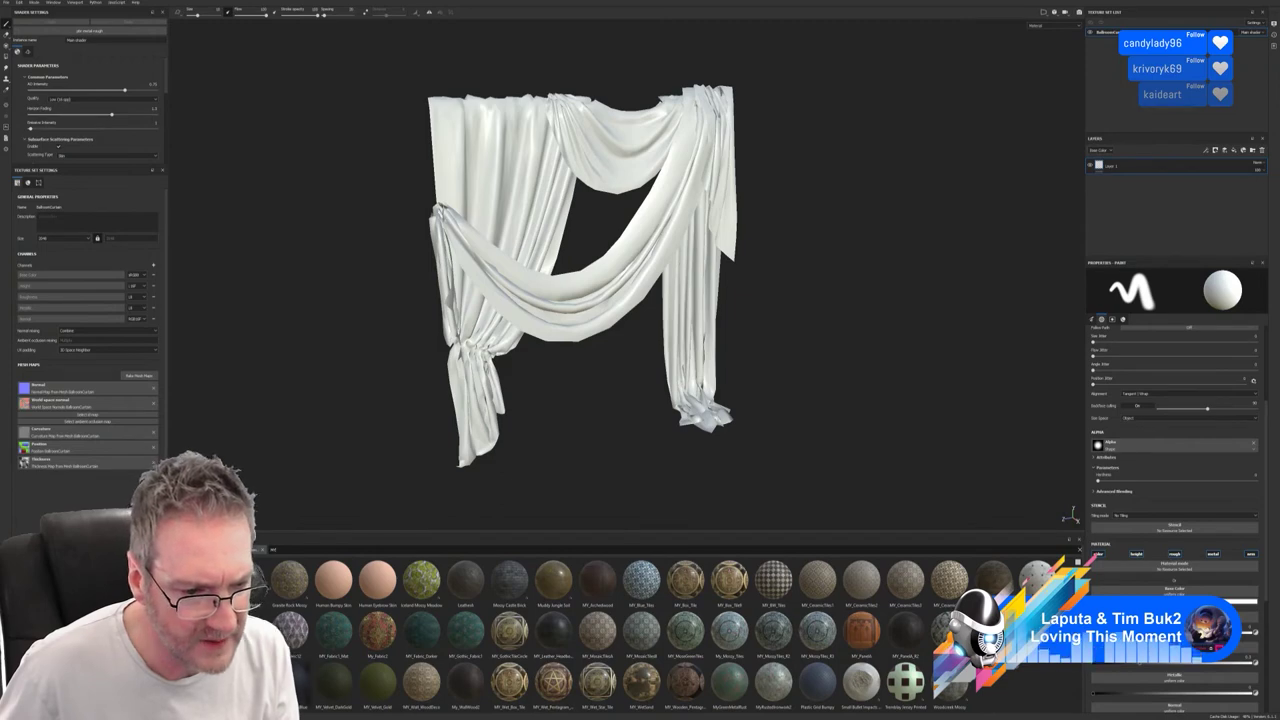
{"action": "mouse_move", "coordinate": [290, 682]}
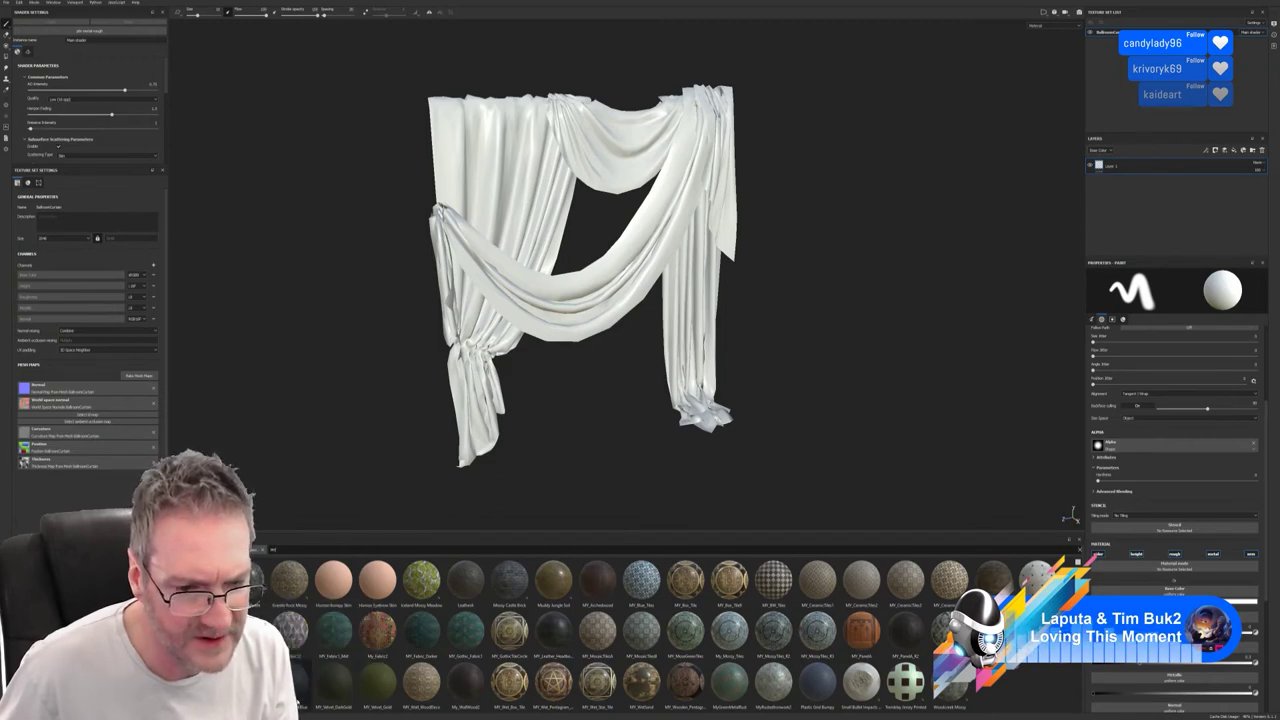
{"action": "mouse_move", "coordinate": [340, 628]}
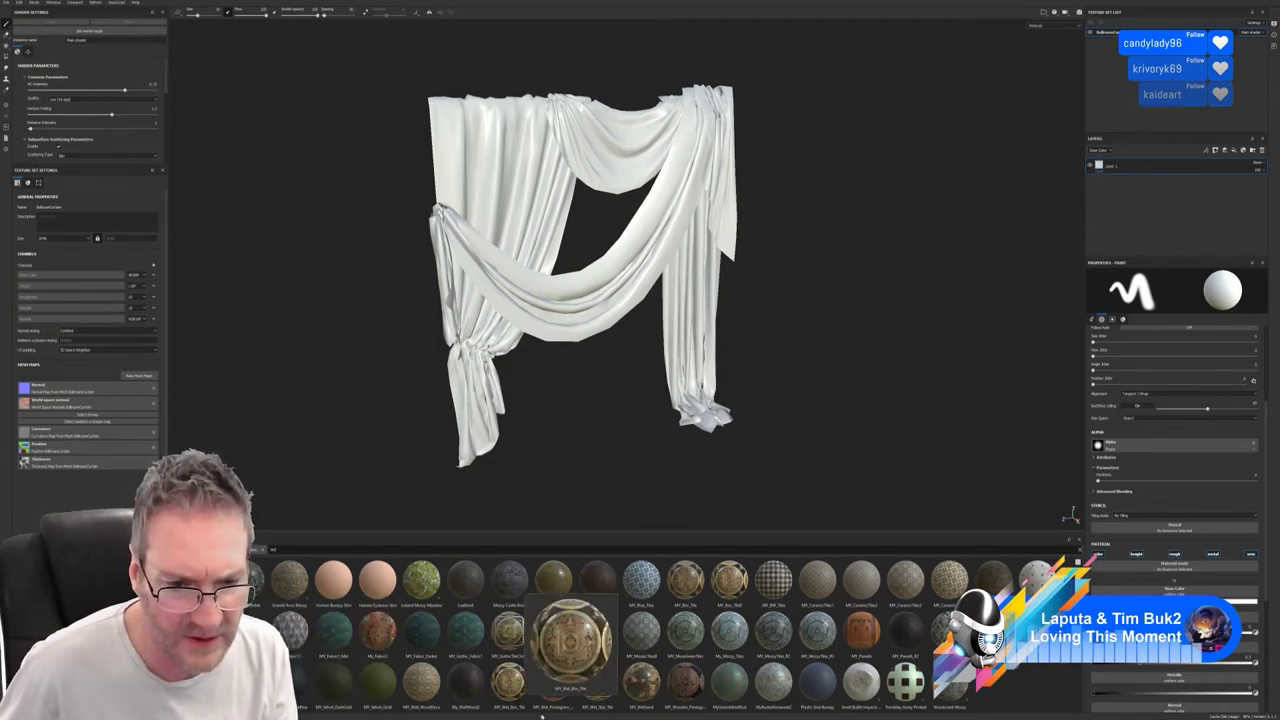
{"action": "mouse_move", "coordinate": [341, 687]}
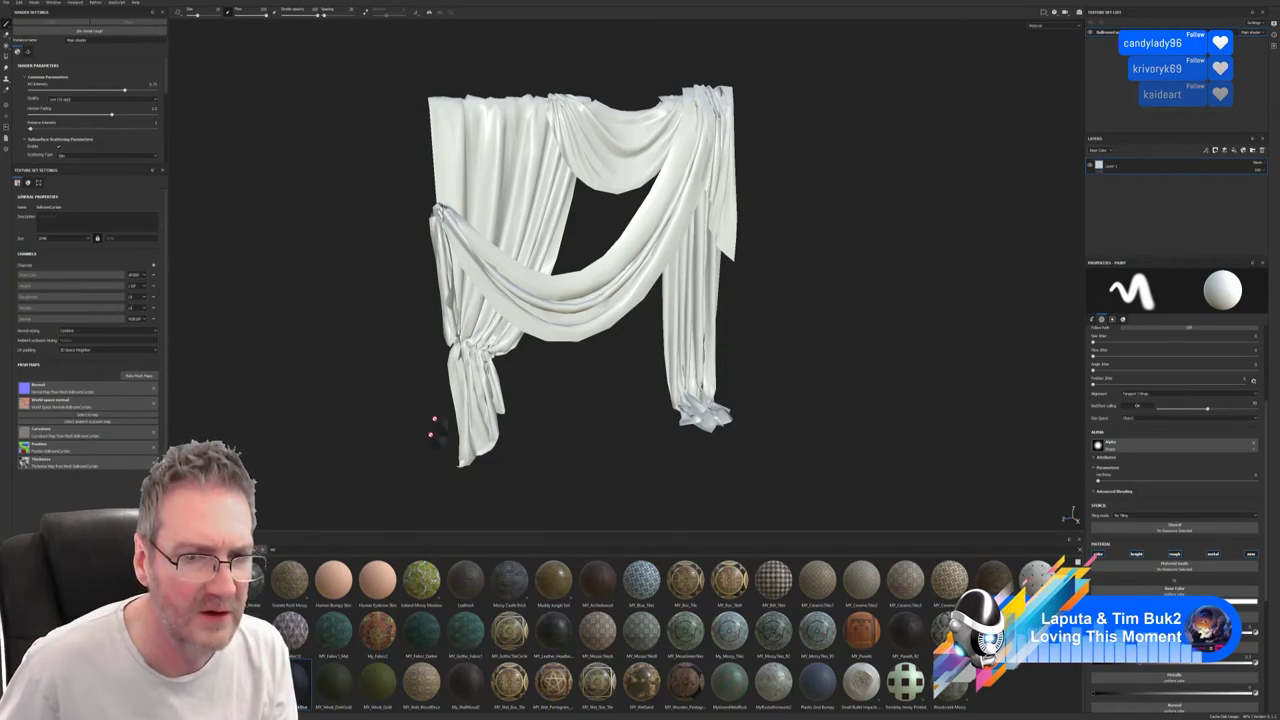
{"action": "left_click_drag", "start_coordinate": [437, 432], "coordinate": [489, 320]}
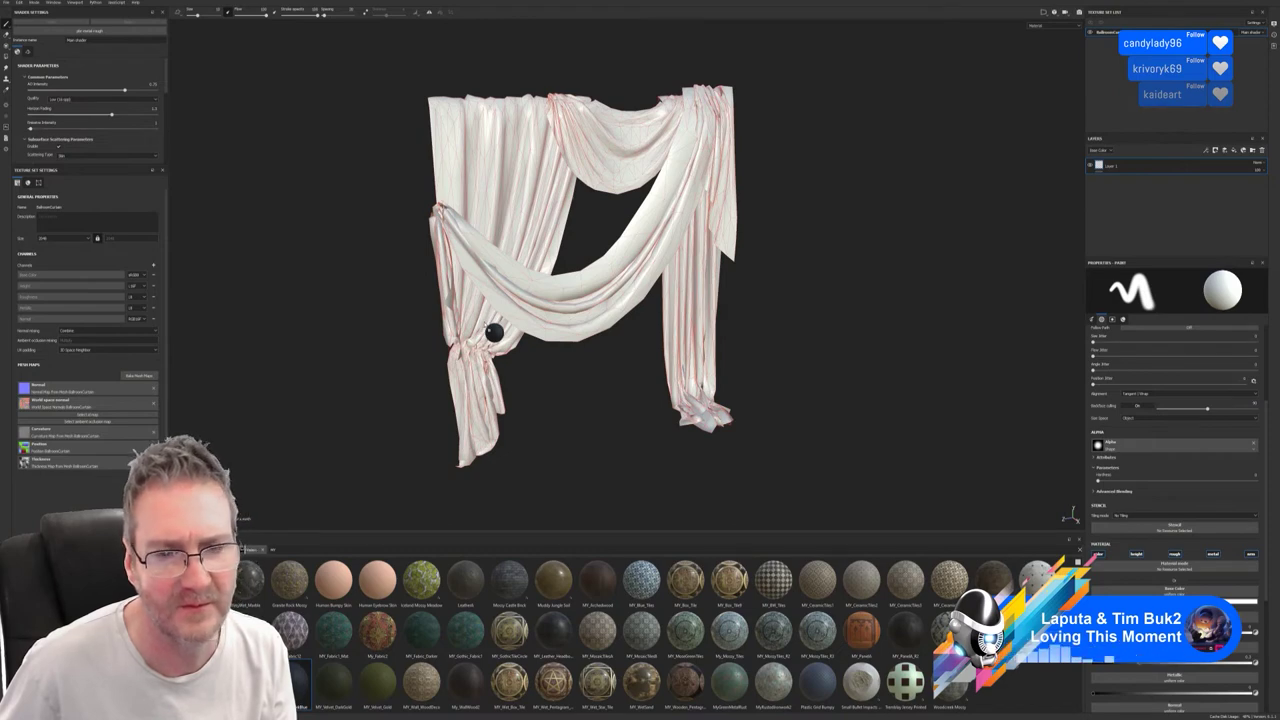
{"action": "left_click_drag", "start_coordinate": [486, 325], "coordinate": [522, 287]}
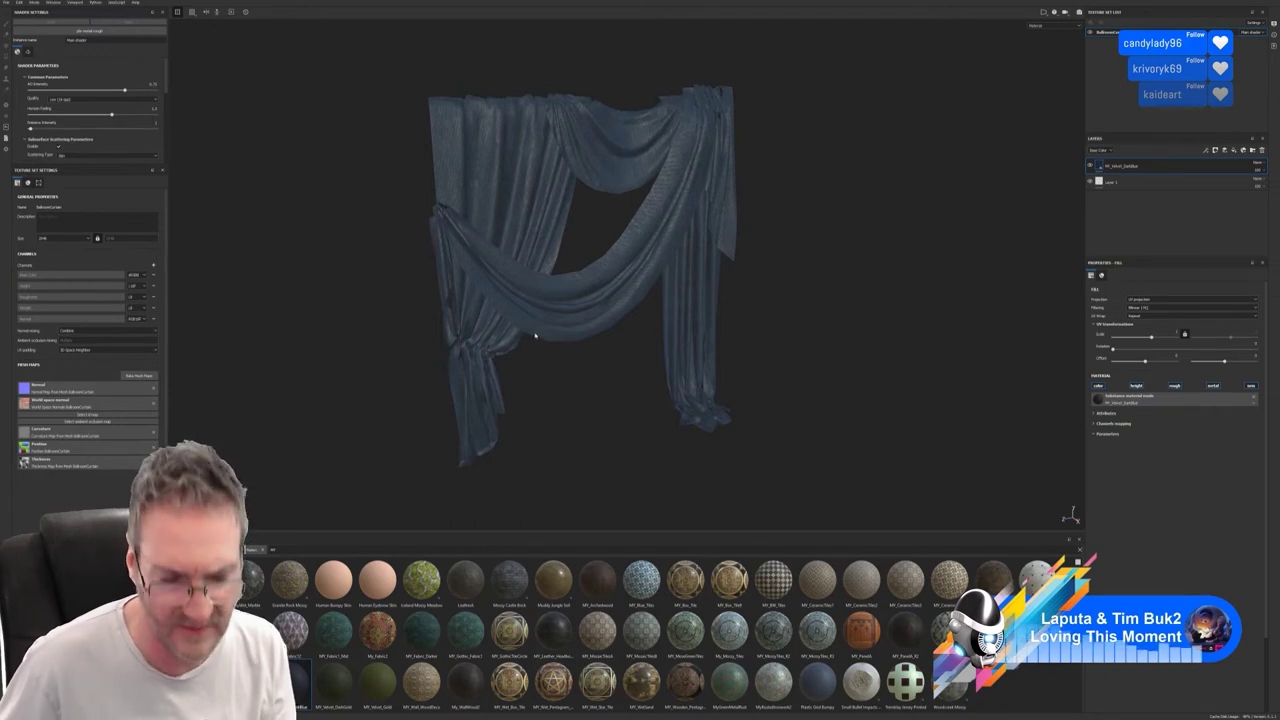
Increase the velvet fill's UV scale for a finer weave, judging the tiling close up on the curtain folds.
{"action": "right_click_drag", "start_coordinate": [535, 336], "coordinate": [622, 291], "text": "alt"}
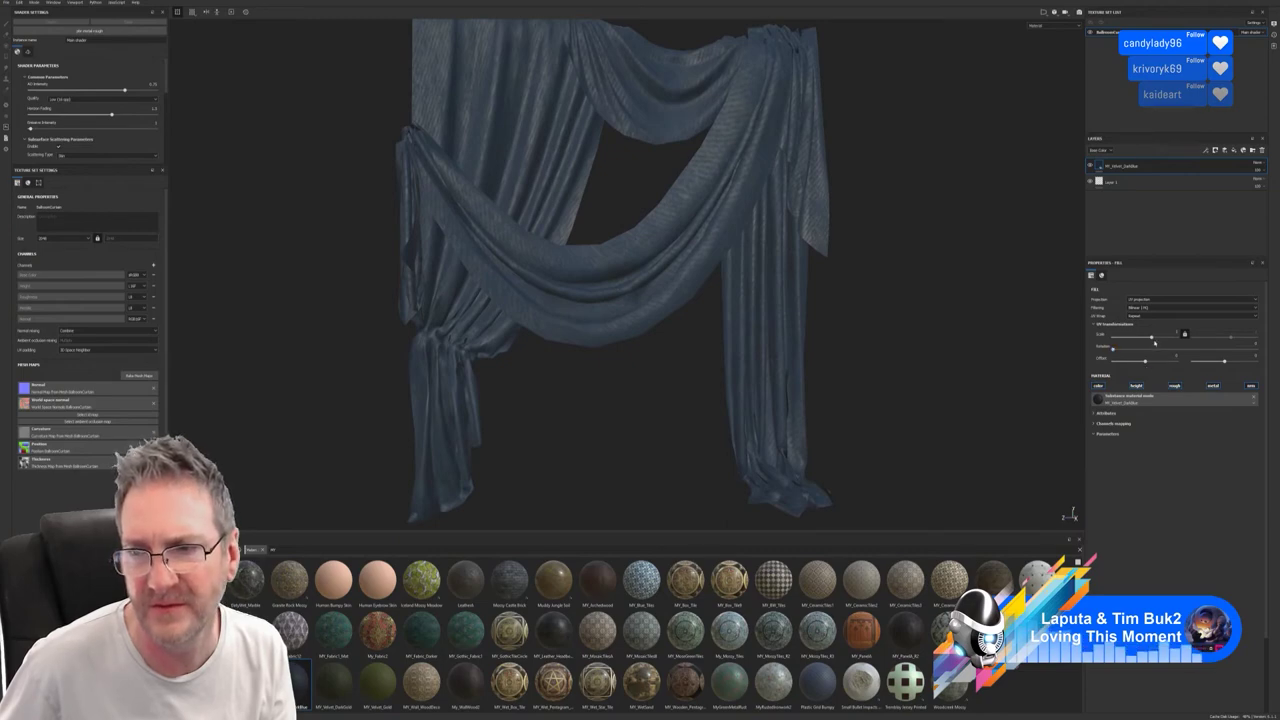
{"action": "left_click_drag", "start_coordinate": [1154, 342], "coordinate": [1157, 340]}
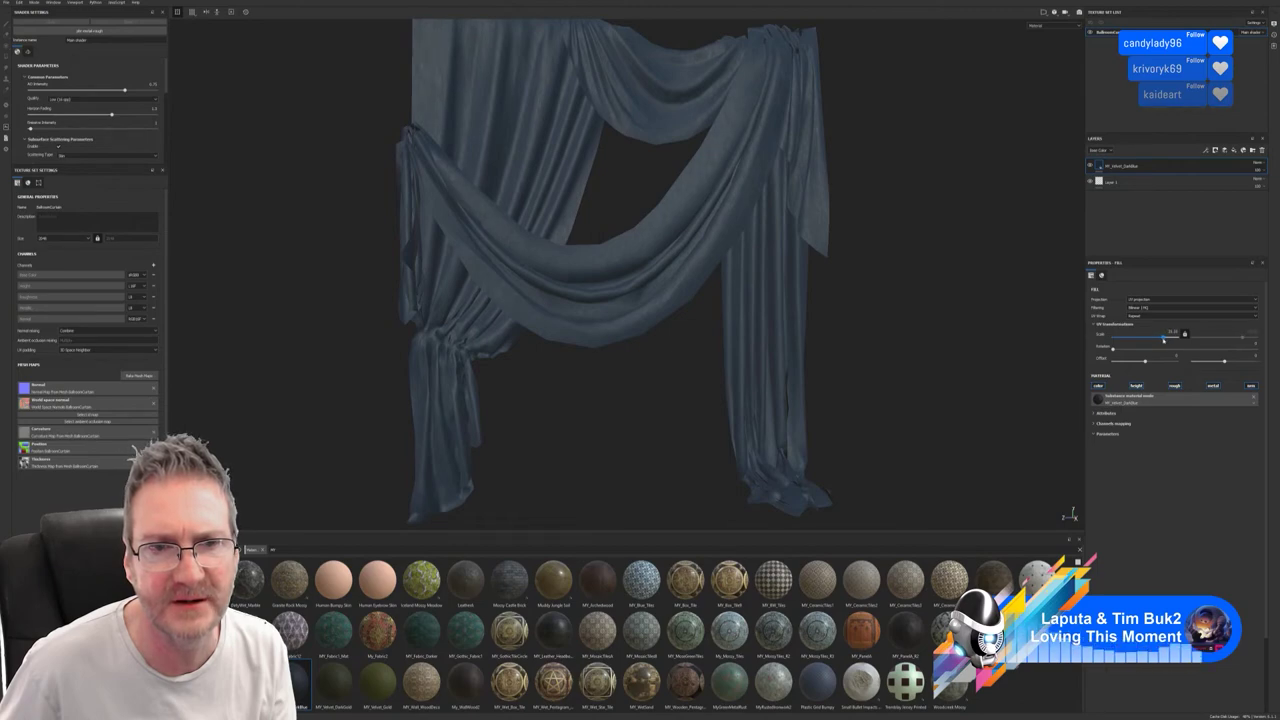
{"action": "right_click_drag", "start_coordinate": [597, 275], "coordinate": [723, 280], "text": "alt"}
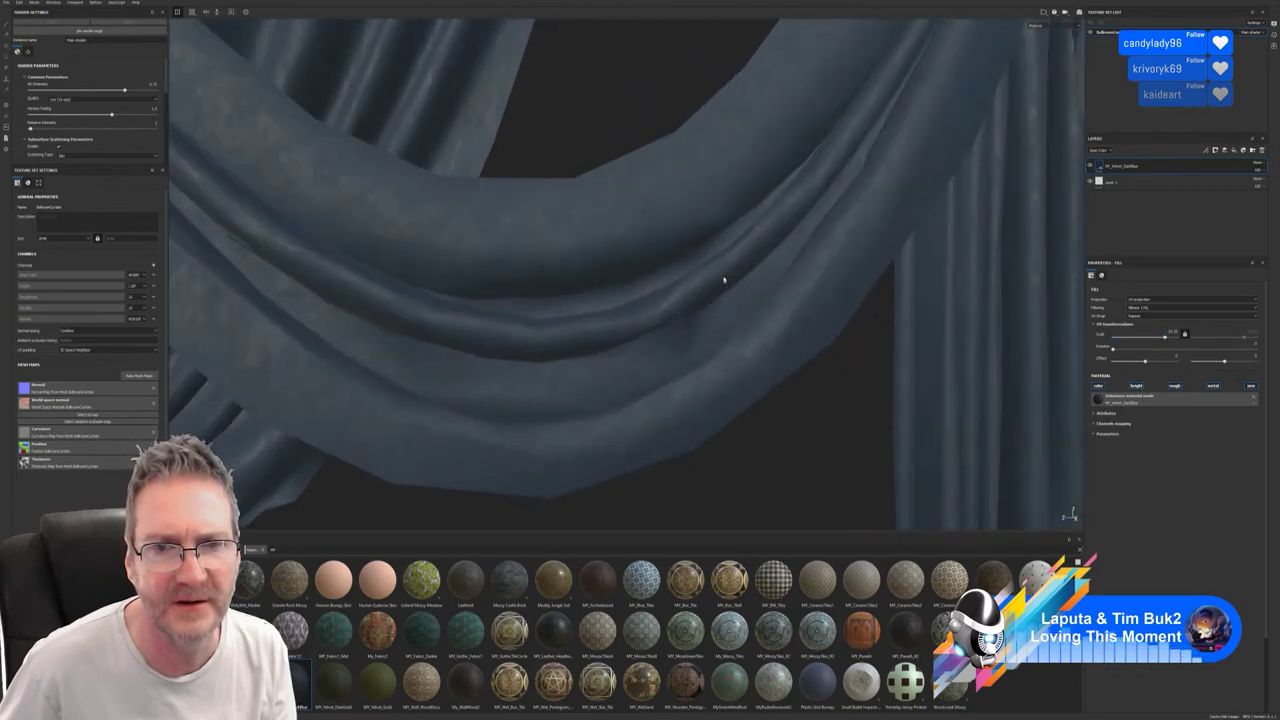
{"action": "left_click_drag", "start_coordinate": [723, 280], "coordinate": [684, 334], "text": "alt"}
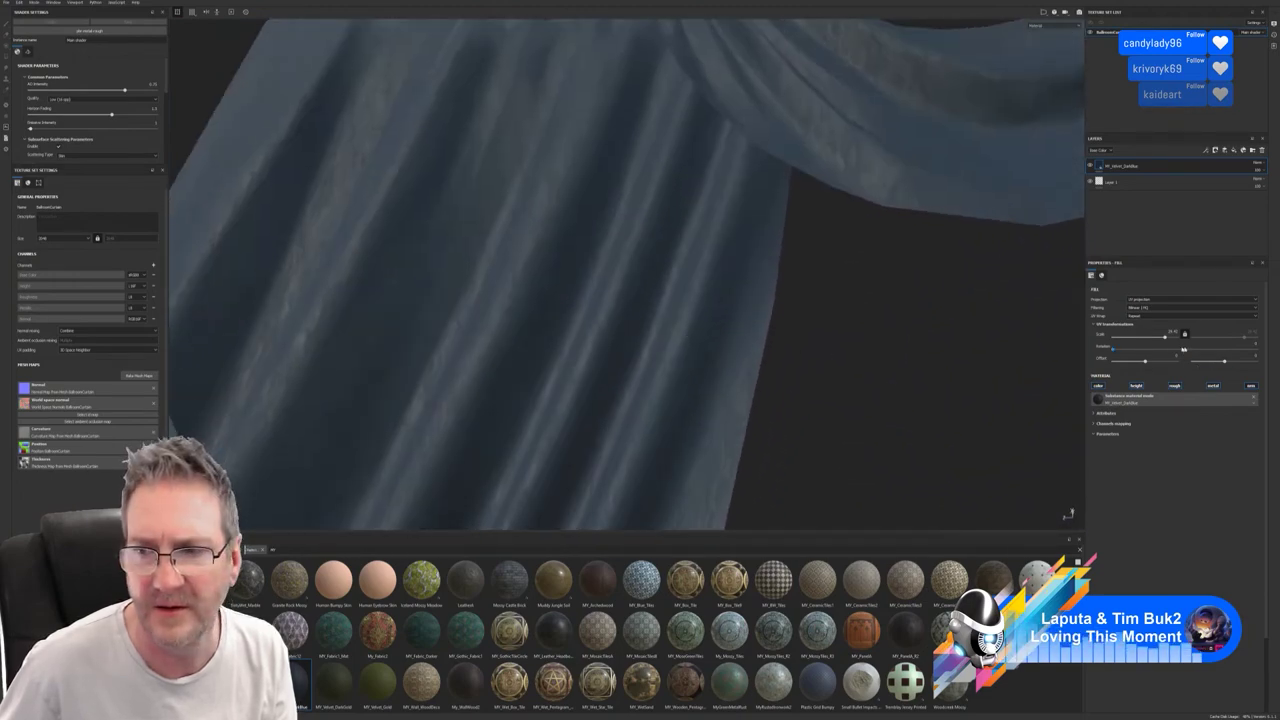
{"action": "left_click_drag", "start_coordinate": [1165, 343], "coordinate": [1156, 344]}
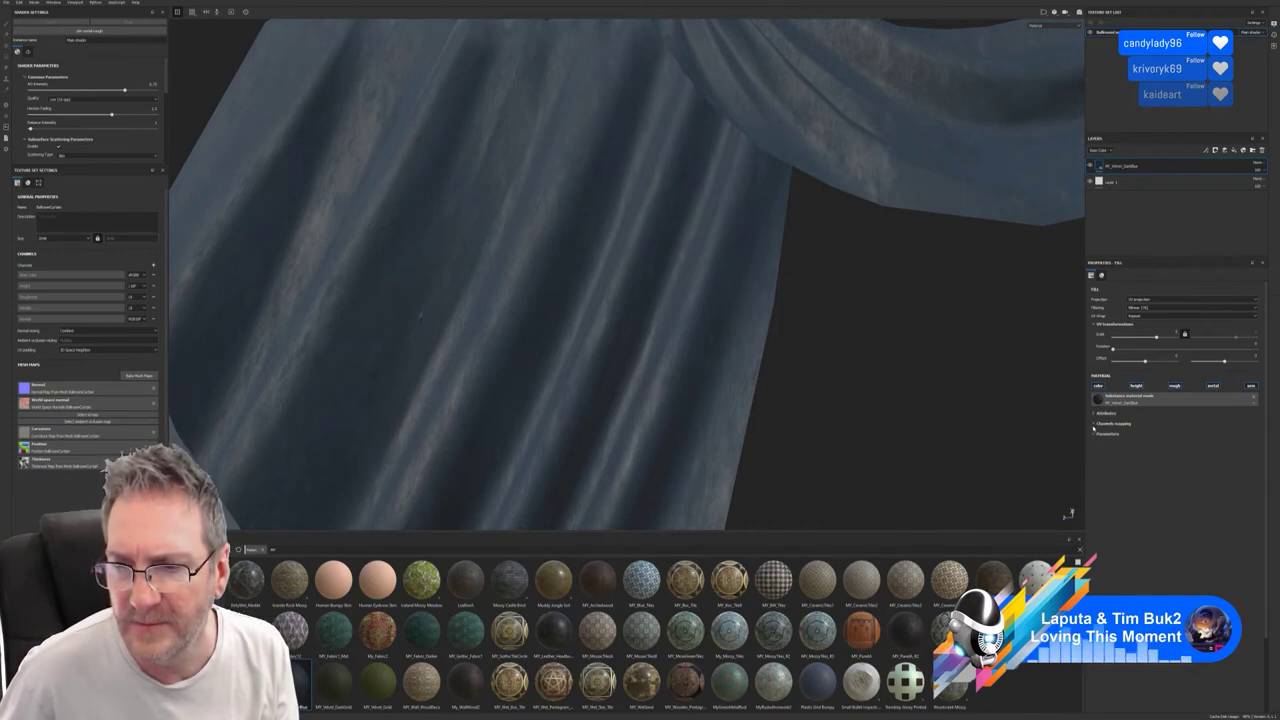
Toggle the velvet fill's roughness and normal channels to compare the cloth's sheen, leaving both channels enabled.
{"action": "left_click", "coordinate": [1094, 424]}
{"action": "left_click", "coordinate": [1094, 424]}
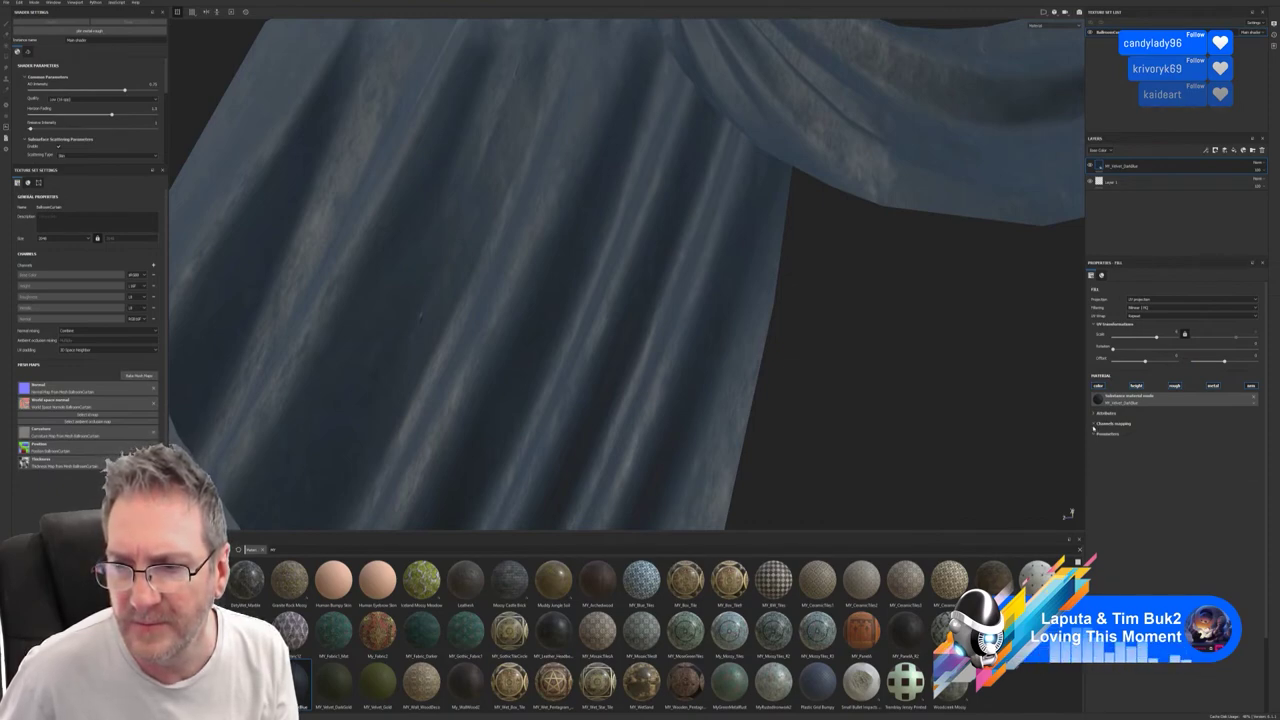
{"action": "left_click", "coordinate": [1175, 386]}
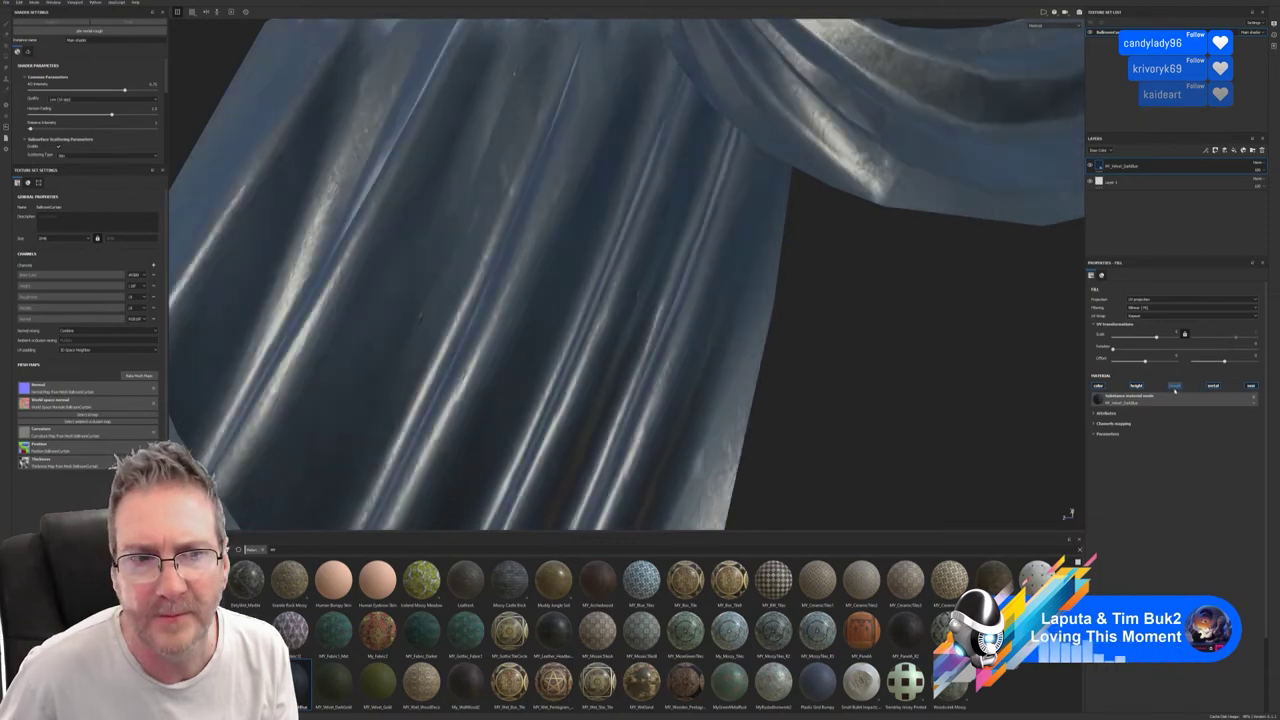
{"action": "left_click", "coordinate": [1175, 387]}
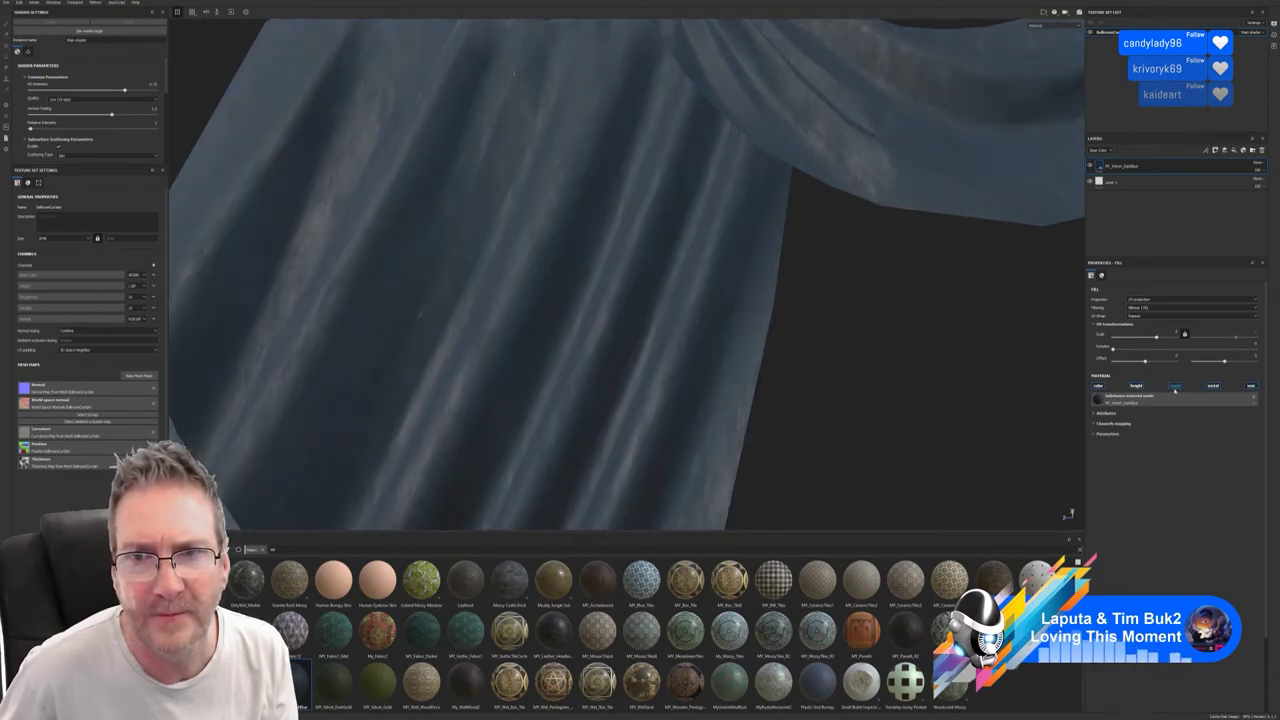
{"action": "left_click", "coordinate": [1250, 387]}
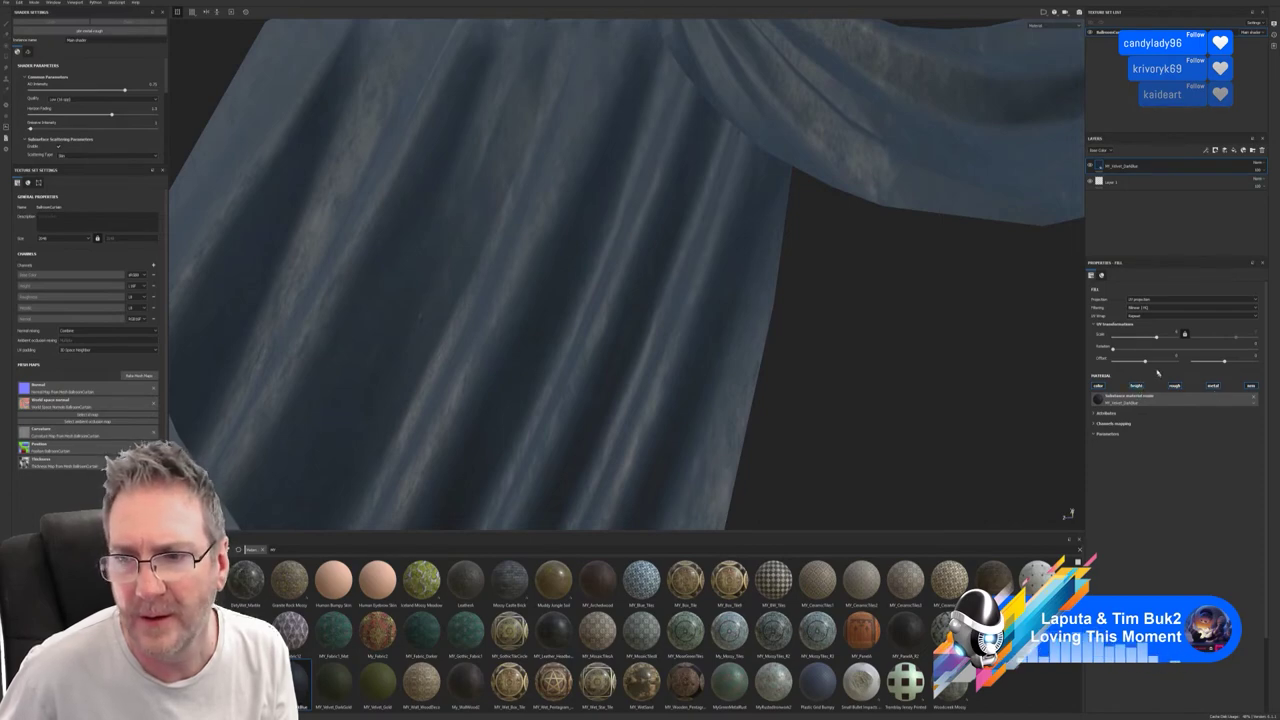
Try adjusting the velvet layer's opacity in the Roughness channel and return the layer stack to Base Color.
{"action": "left_click", "coordinate": [1104, 150]}
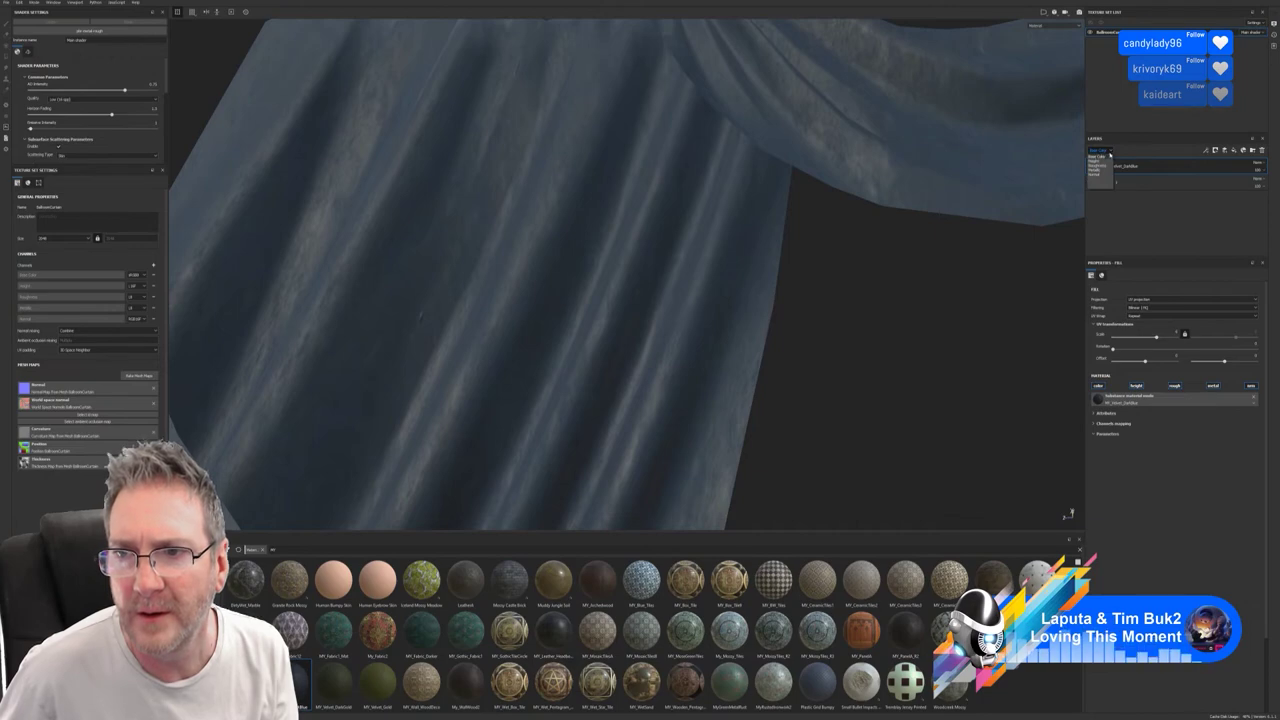
{"action": "left_click", "coordinate": [1098, 164]}
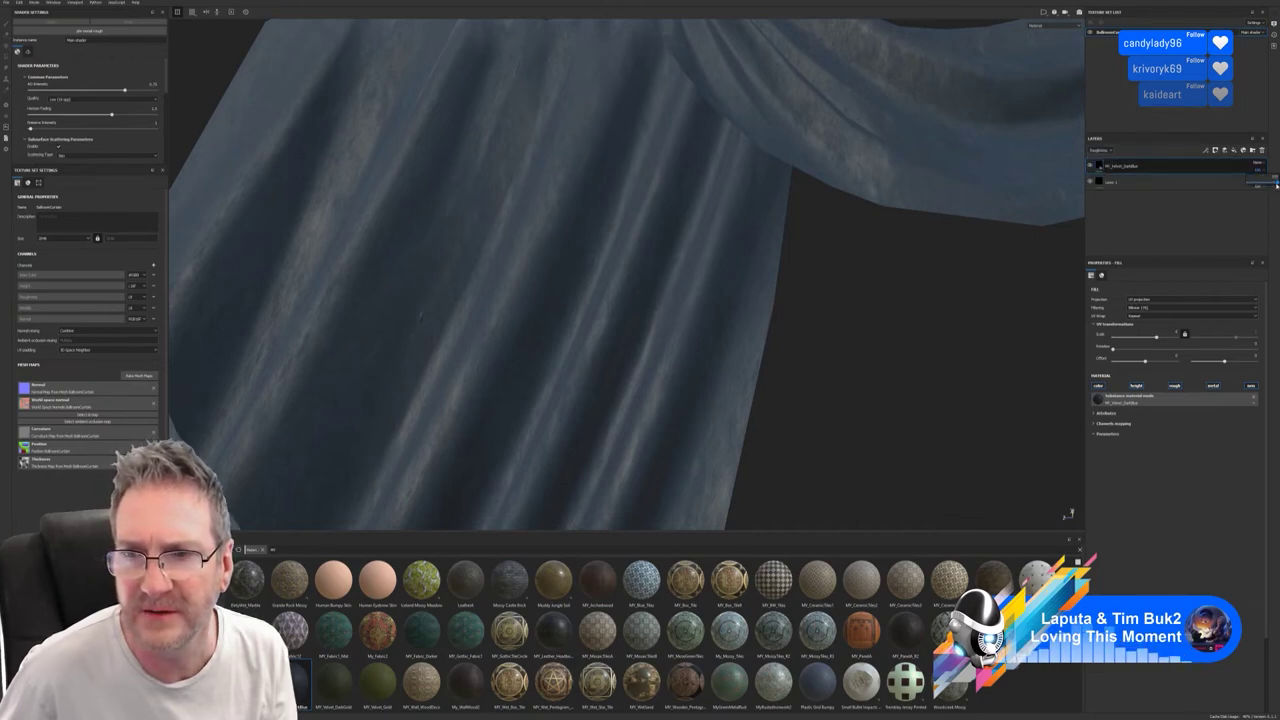
{"action": "mouse_move", "coordinate": [1276, 184]}
{"action": "left_mouse_down"}
{"action": "mouse_move", "coordinate": [1238, 189]}
{"action": "mouse_move", "coordinate": [1276, 185]}
{"action": "left_mouse_up"}
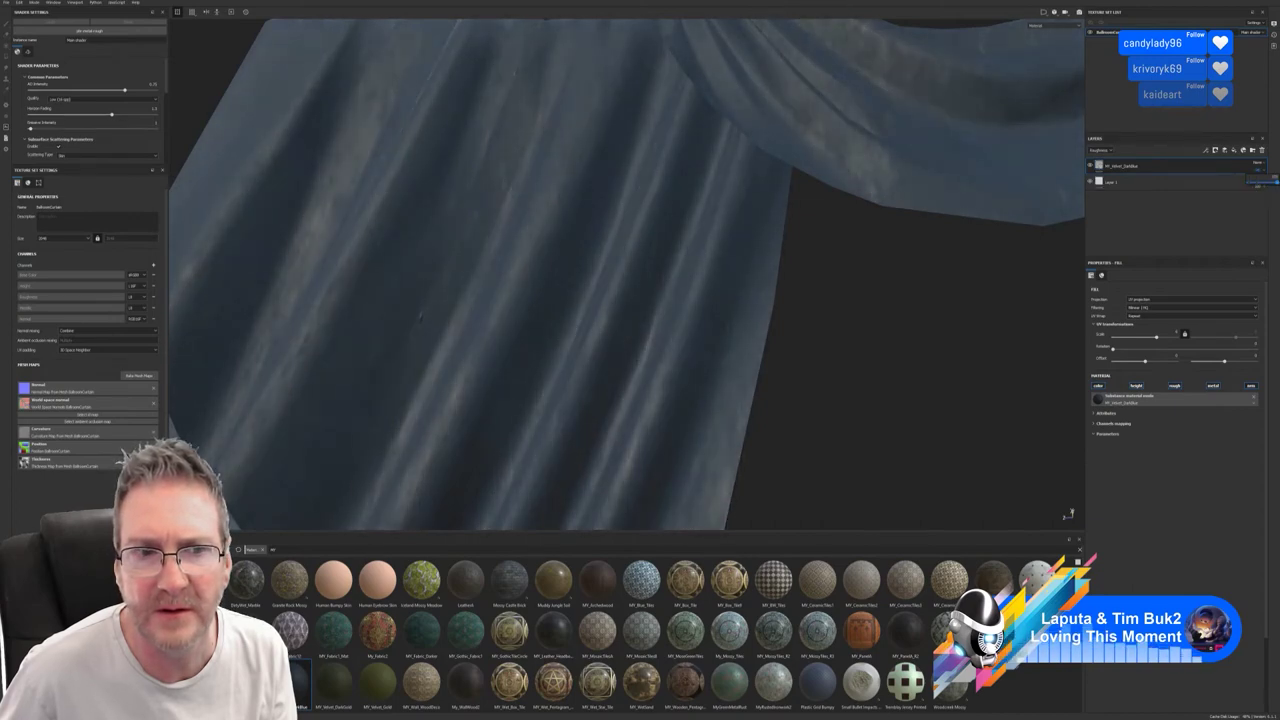
{"action": "left_click", "coordinate": [1100, 150]}
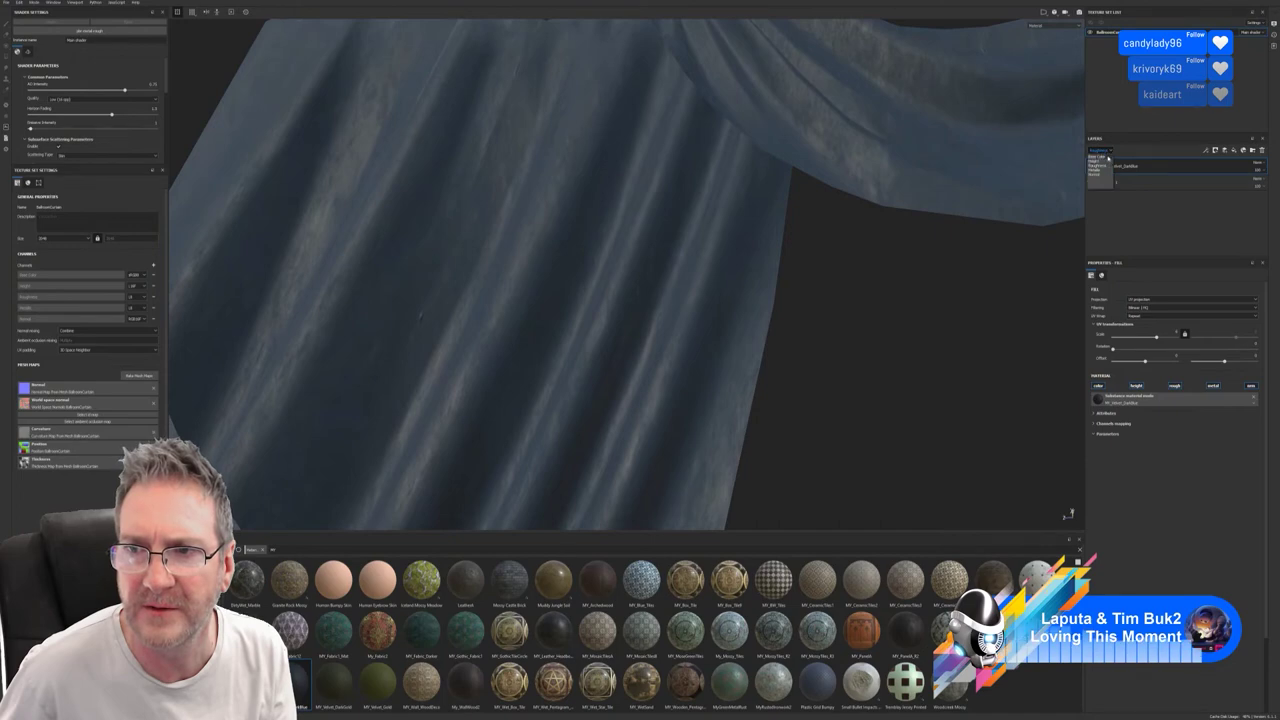
{"action": "left_click", "coordinate": [1102, 159]}
Apply the dark blue velvet material to the whole curtain once more.
{"action": "right_click_drag", "start_coordinate": [1079, 196], "coordinate": [354, 317], "text": "alt"}
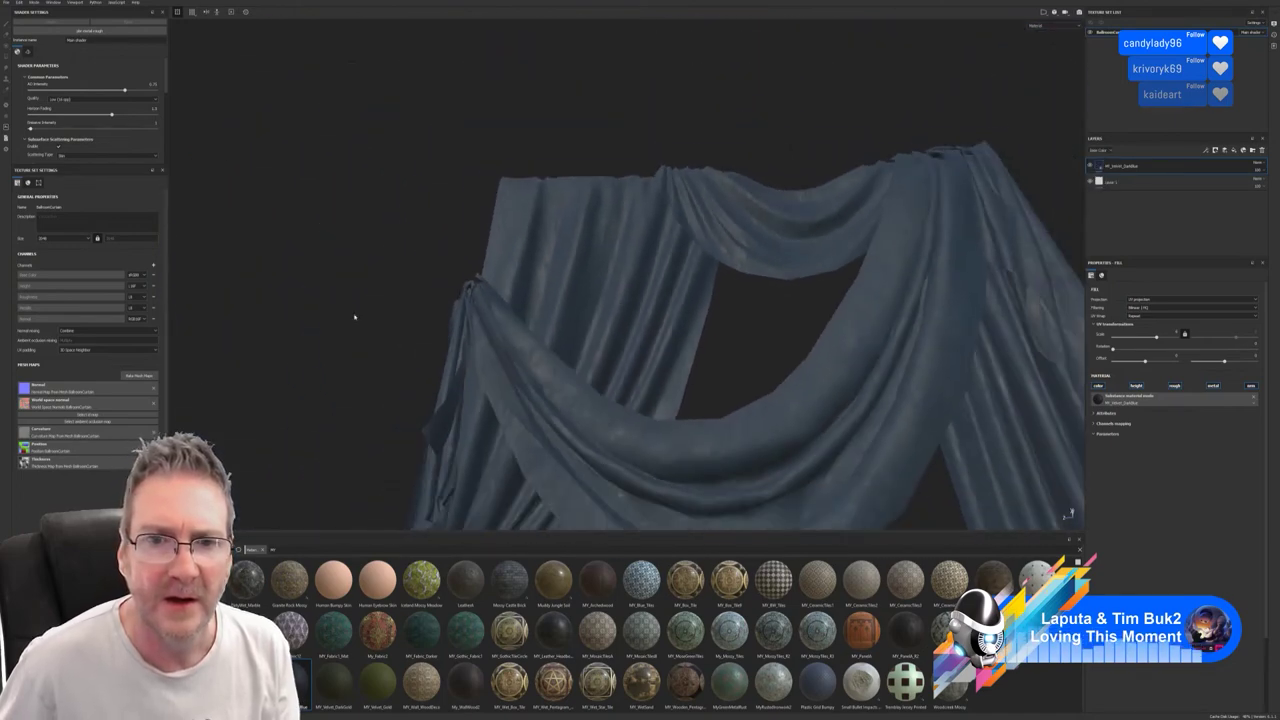
{"action": "left_click_drag", "start_coordinate": [354, 317], "coordinate": [551, 197], "text": "alt"}
{"action": "right_click_drag", "start_coordinate": [600, 258], "coordinate": [245, 321], "text": "alt"}
{"action": "left_click_drag", "start_coordinate": [245, 321], "coordinate": [471, 386], "text": "alt"}
{"action": "middle_click_drag", "start_coordinate": [529, 329], "coordinate": [515, 282], "text": "alt"}
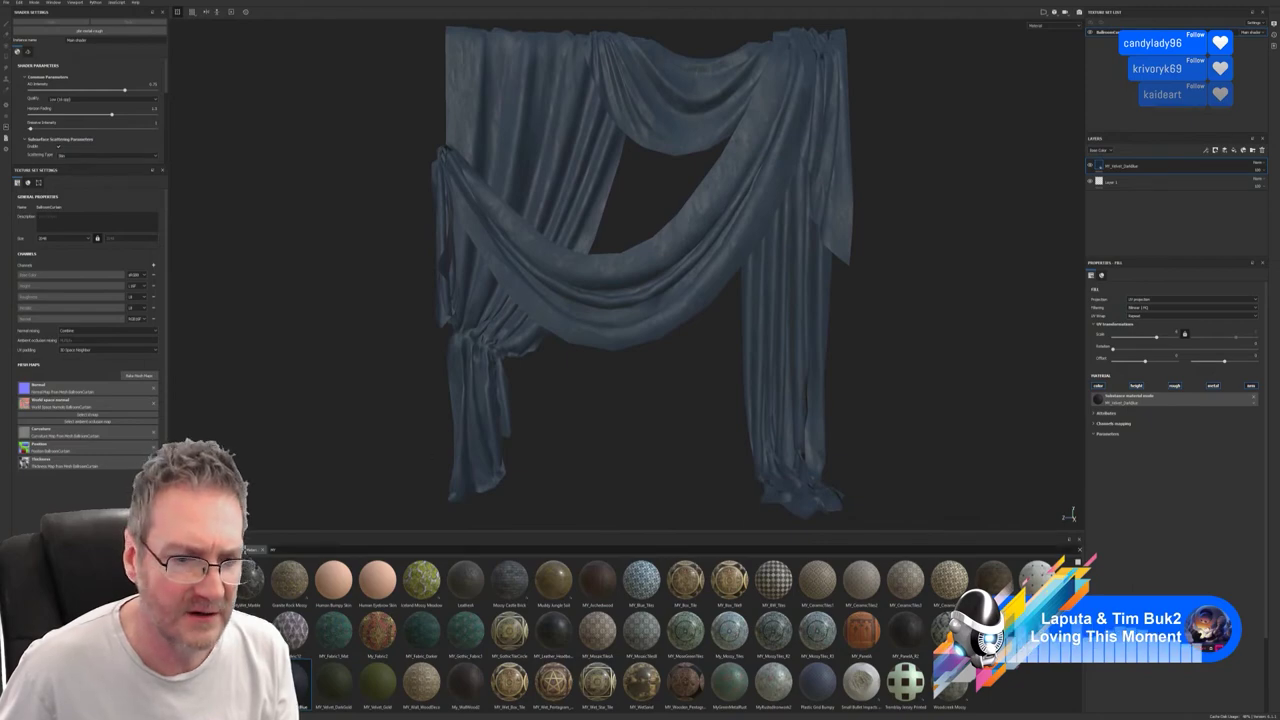
{"action": "left_click_drag", "start_coordinate": [292, 682], "coordinate": [522, 254]}
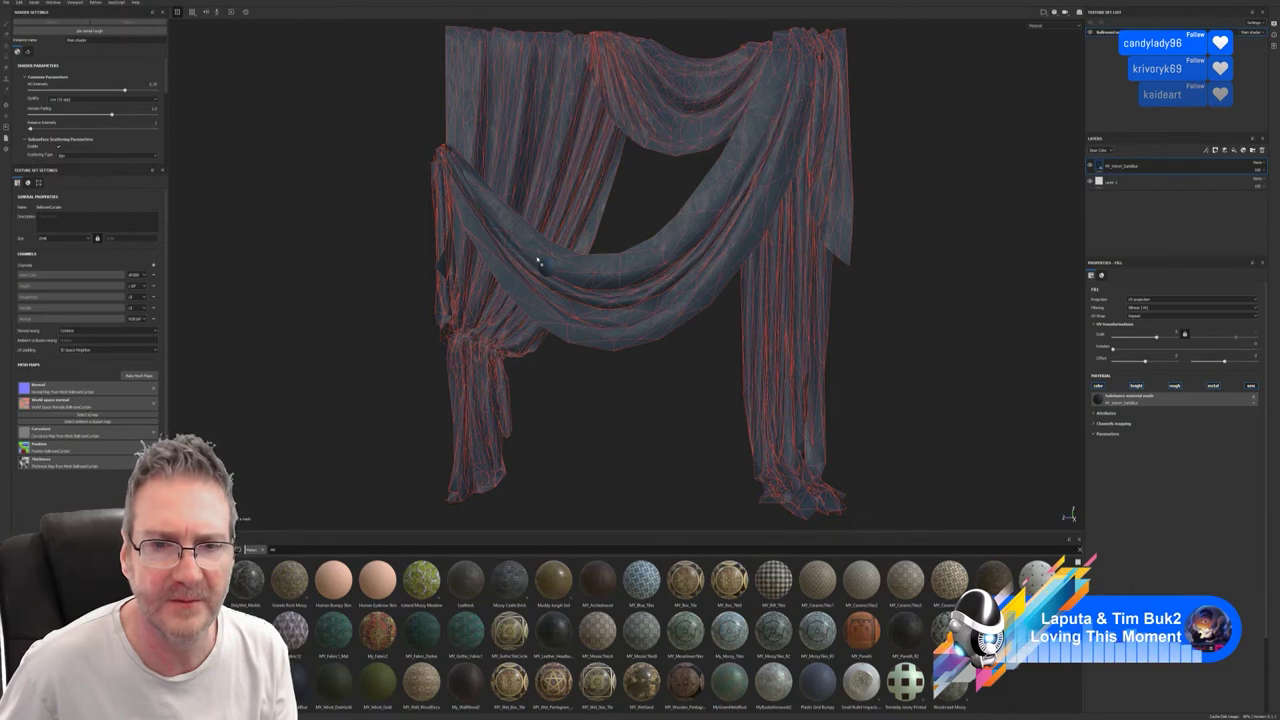
Apply the MY_Velvet_Blue material to the curtains with an adjusted UV scale and delete the empty Layer 1.
{"action": "left_click_drag", "start_coordinate": [538, 262], "coordinate": [538, 262]}
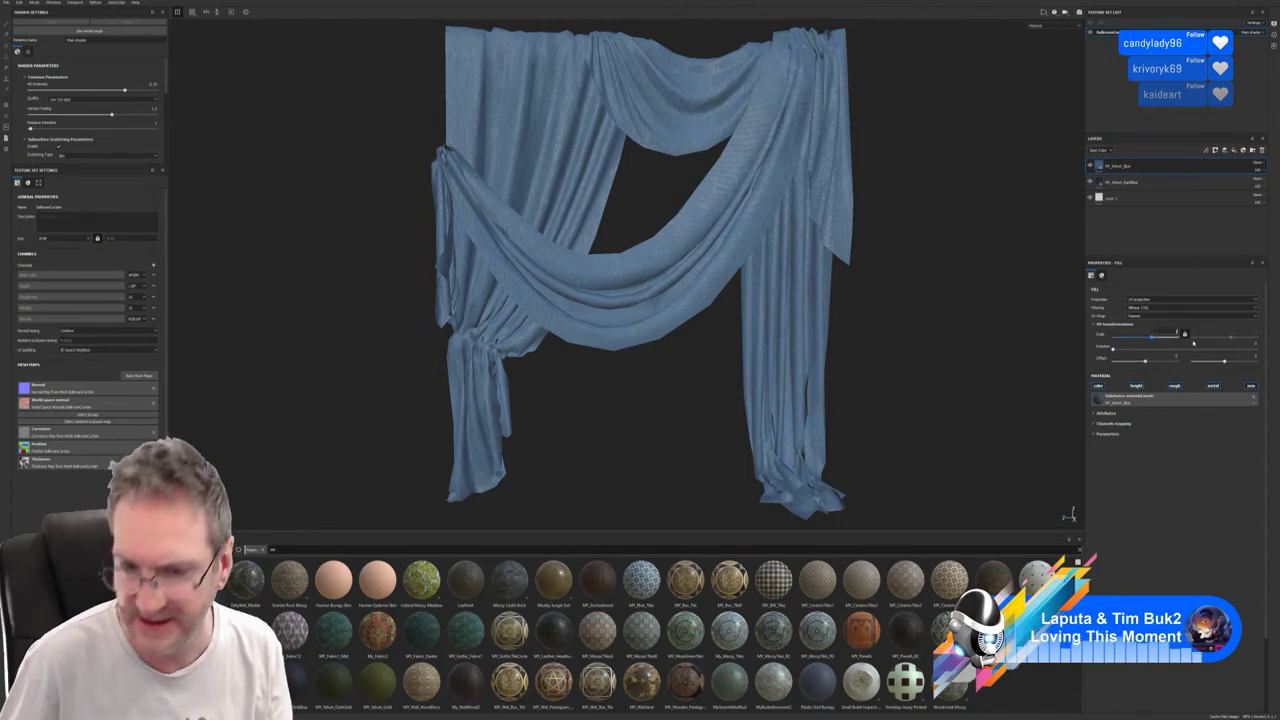
{"action": "key", "text": "Return"}
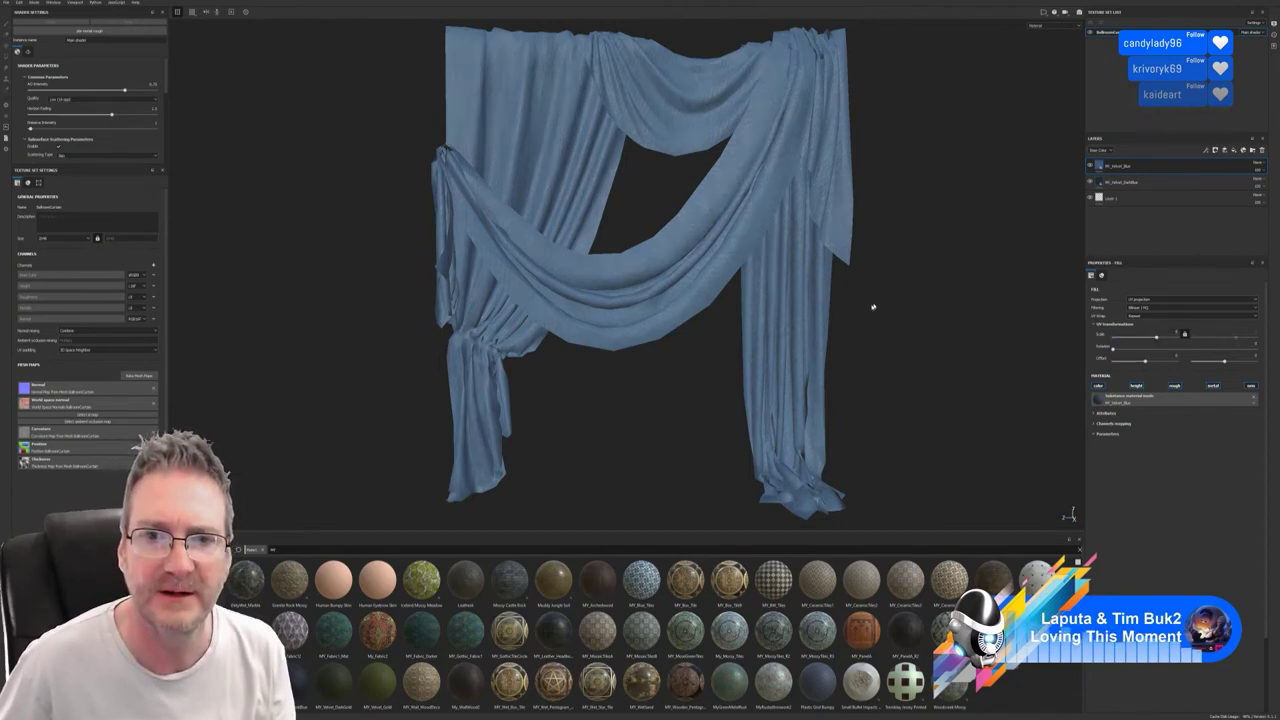
{"action": "left_click", "coordinate": [1119, 200]}
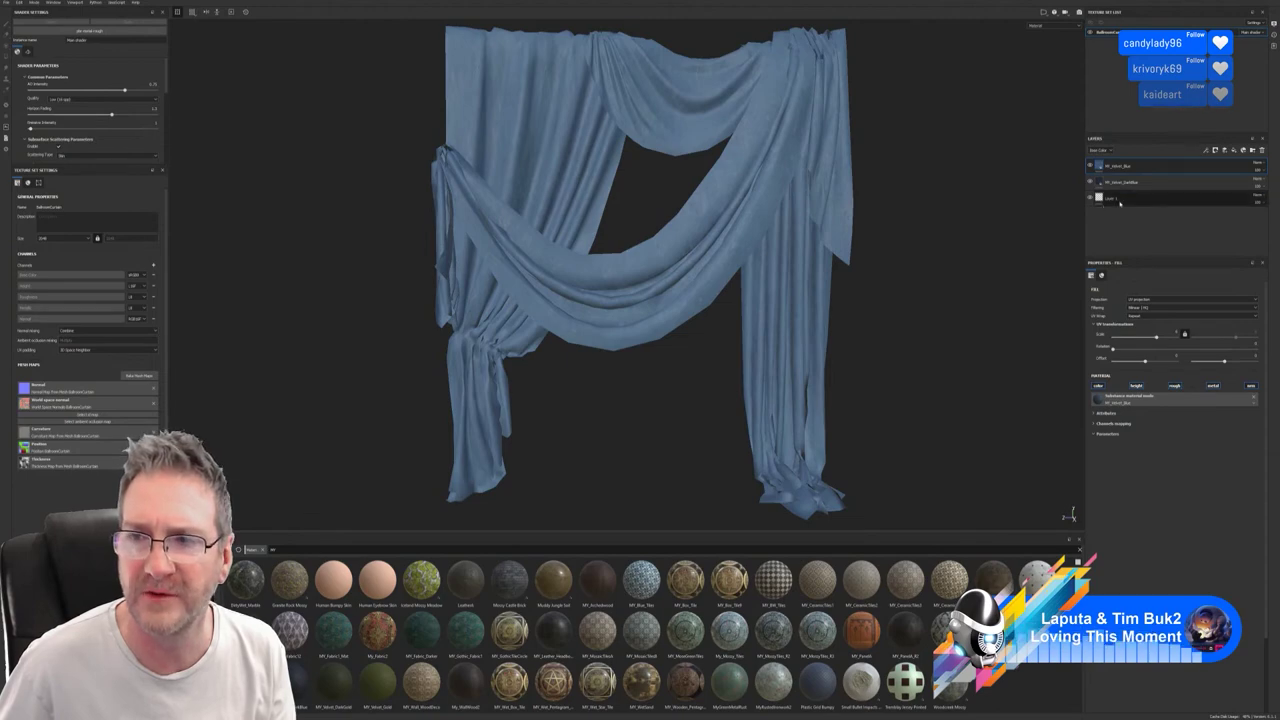
{"action": "key", "text": "Delete"}
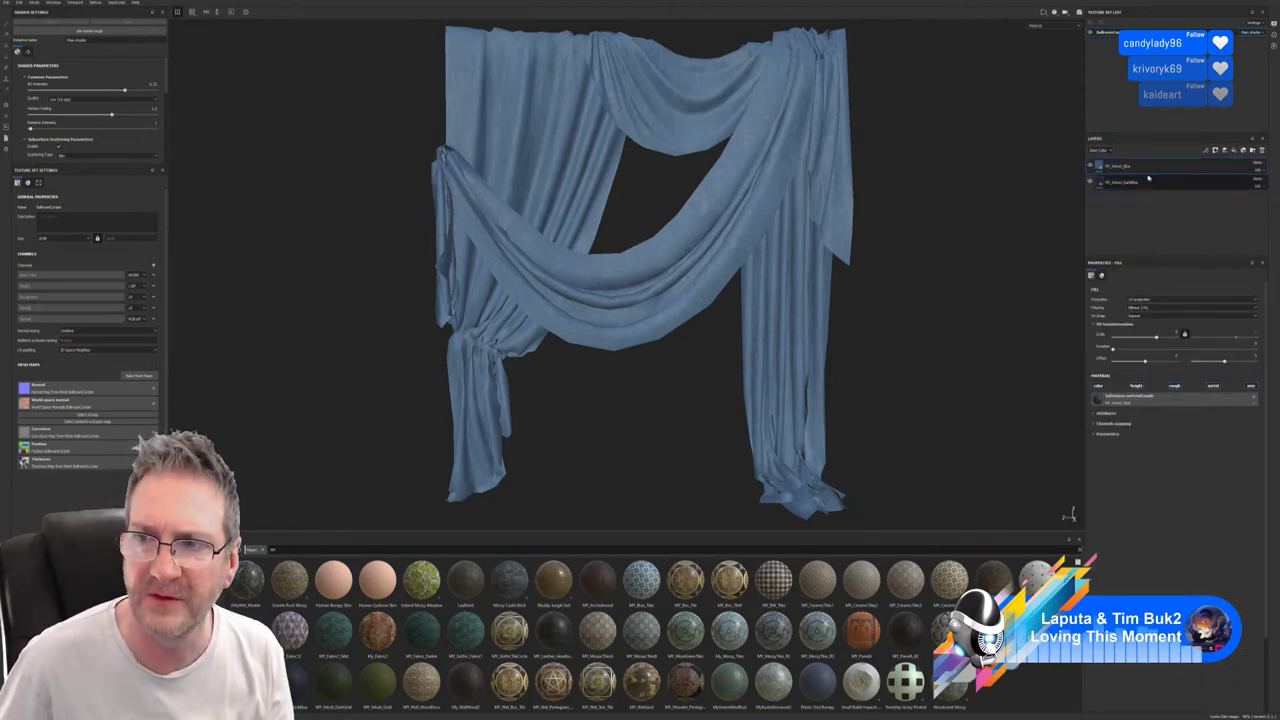
Group the two velvet layers into a folder and try masking that folder with a color selection.
{"action": "right_click", "coordinate": [1147, 183]}
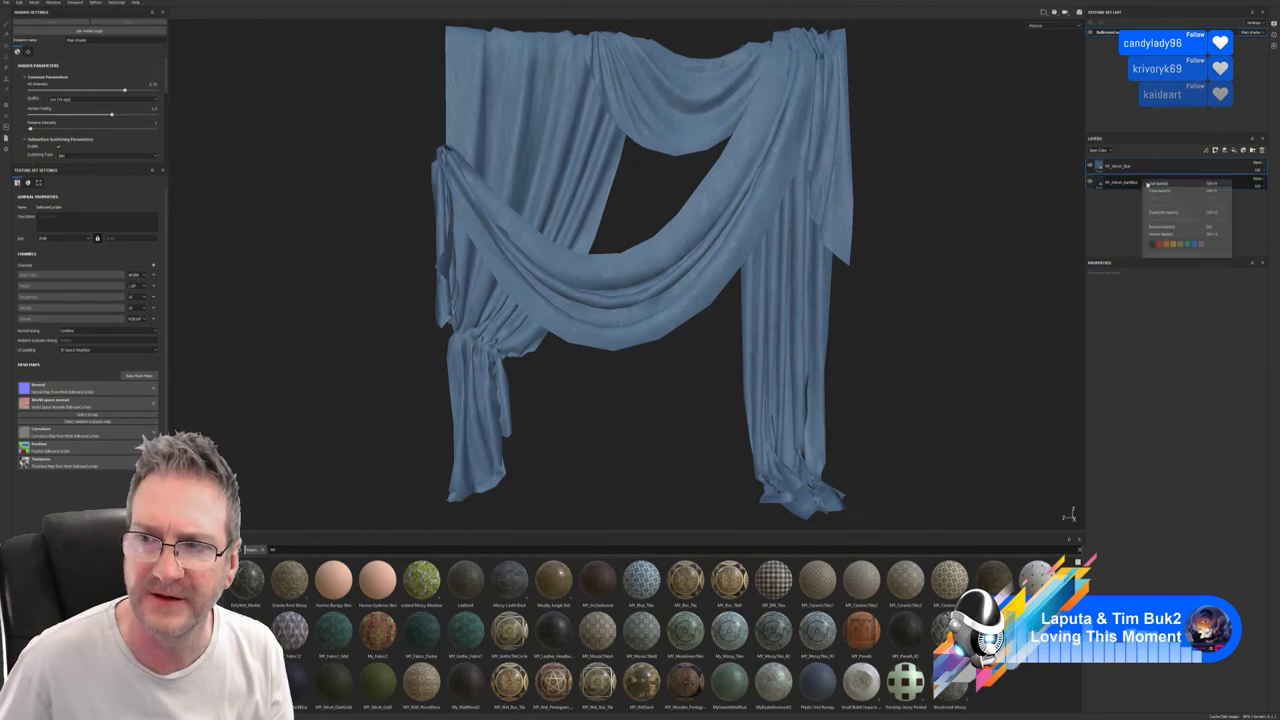
{"action": "left_click", "coordinate": [1161, 234]}
{"action": "right_click", "coordinate": [1181, 165]}
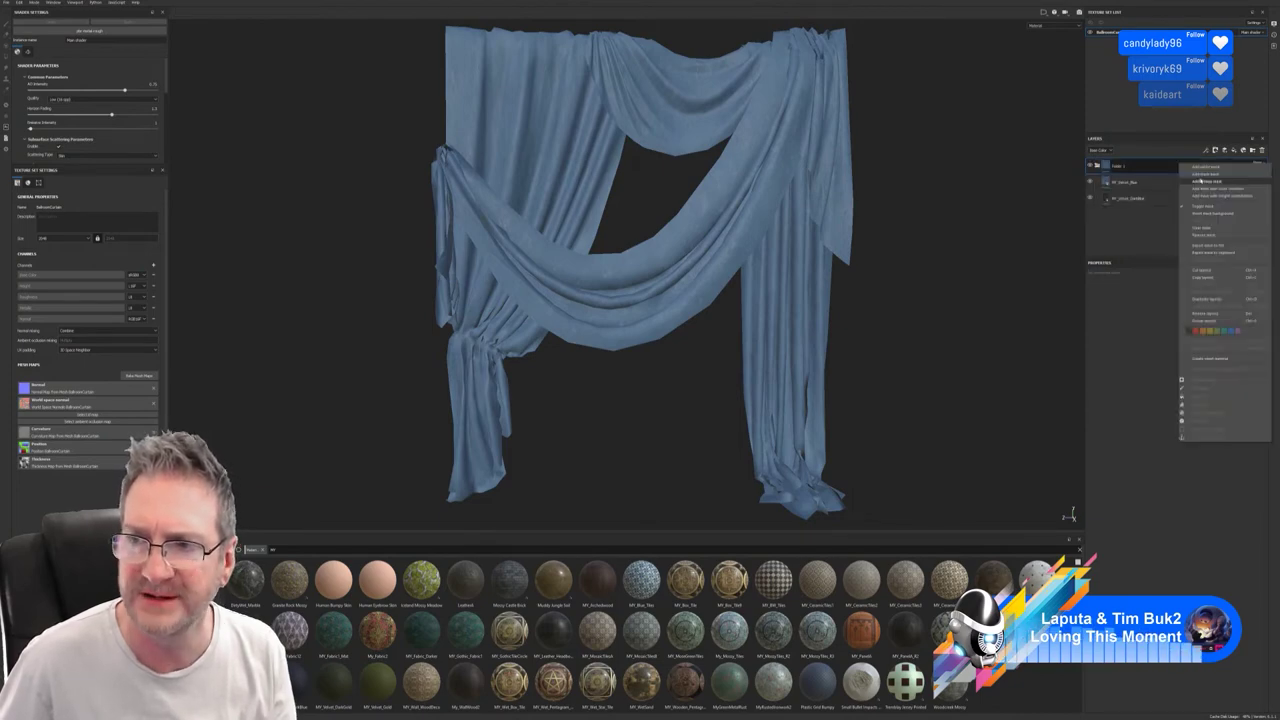
{"action": "left_click", "coordinate": [1214, 189]}
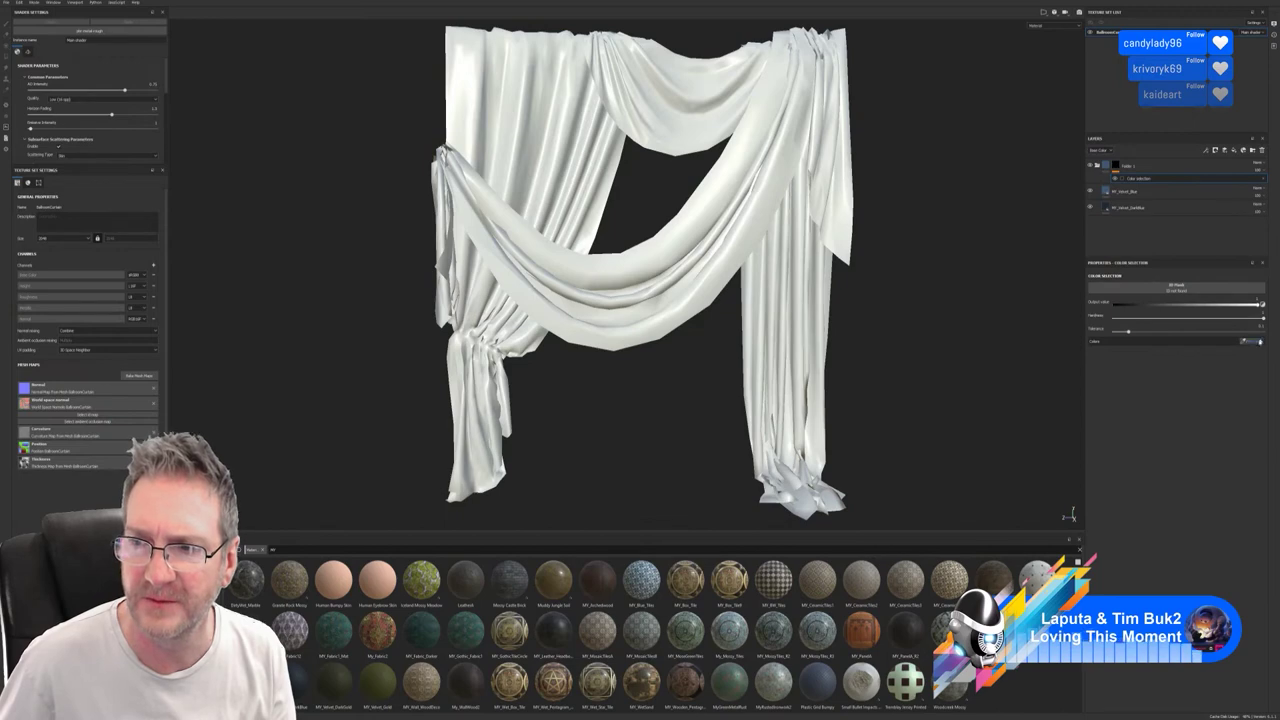
{"action": "left_click", "coordinate": [1253, 342]}
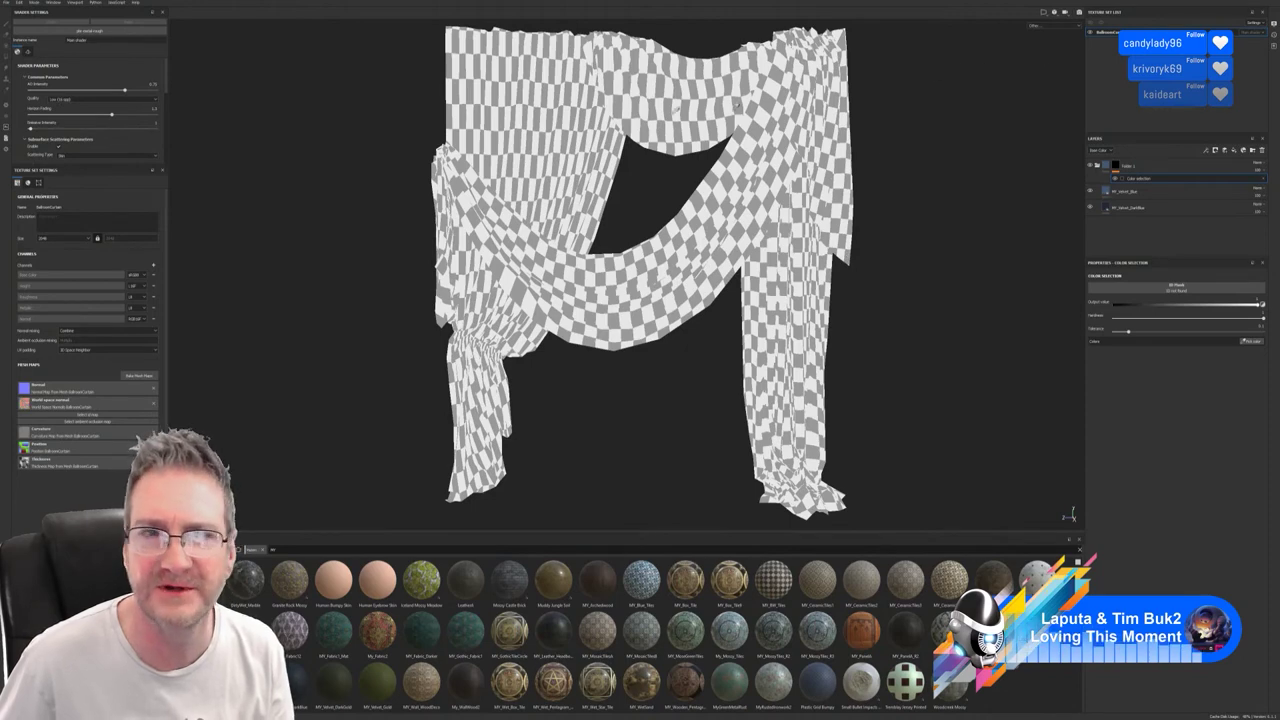
{"action": "key", "text": "m"}
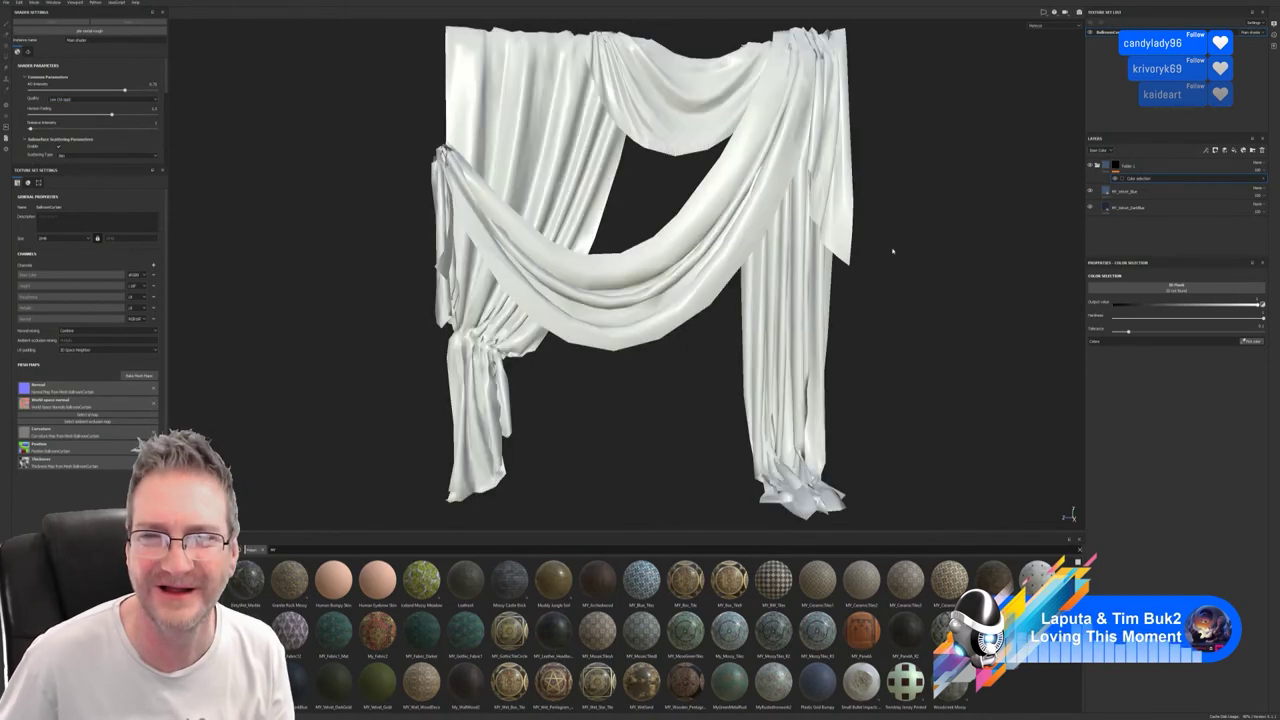
Switch to 3ds Max and enable Element selection on the curtains mesh.
{"action": "key", "text": "super+d"}
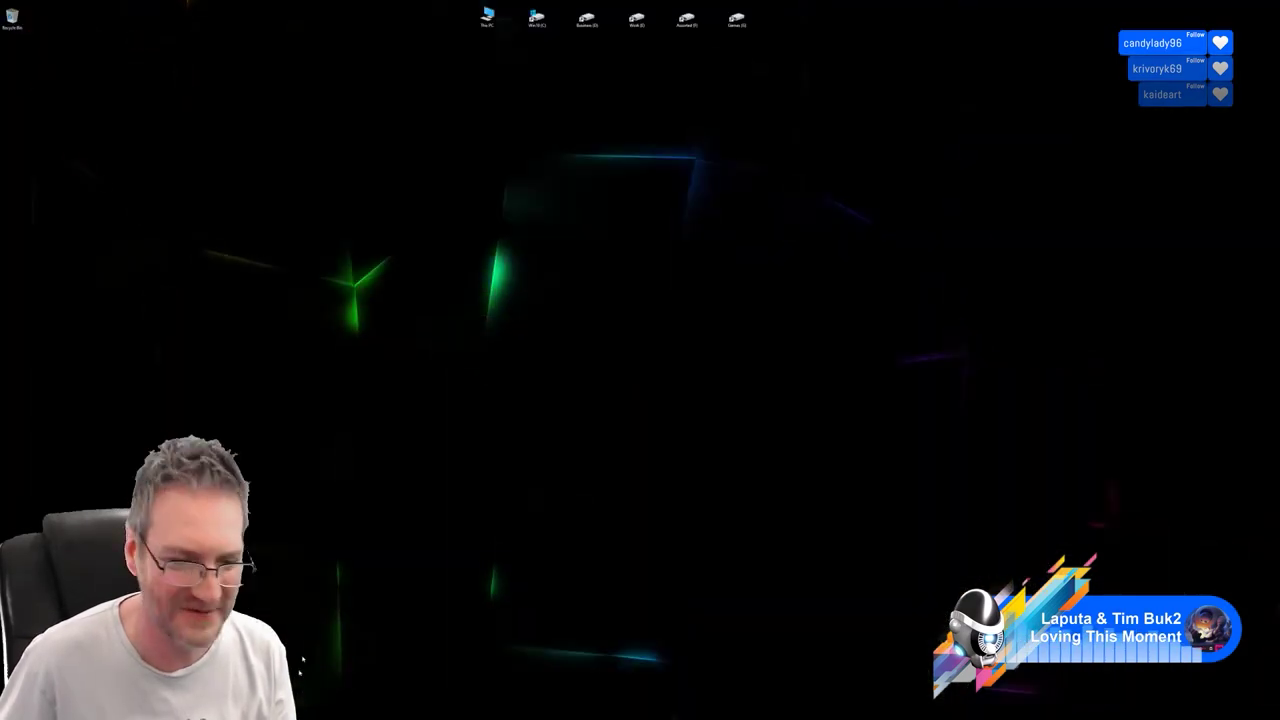
{"action": "key", "text": "alt+Tab"}
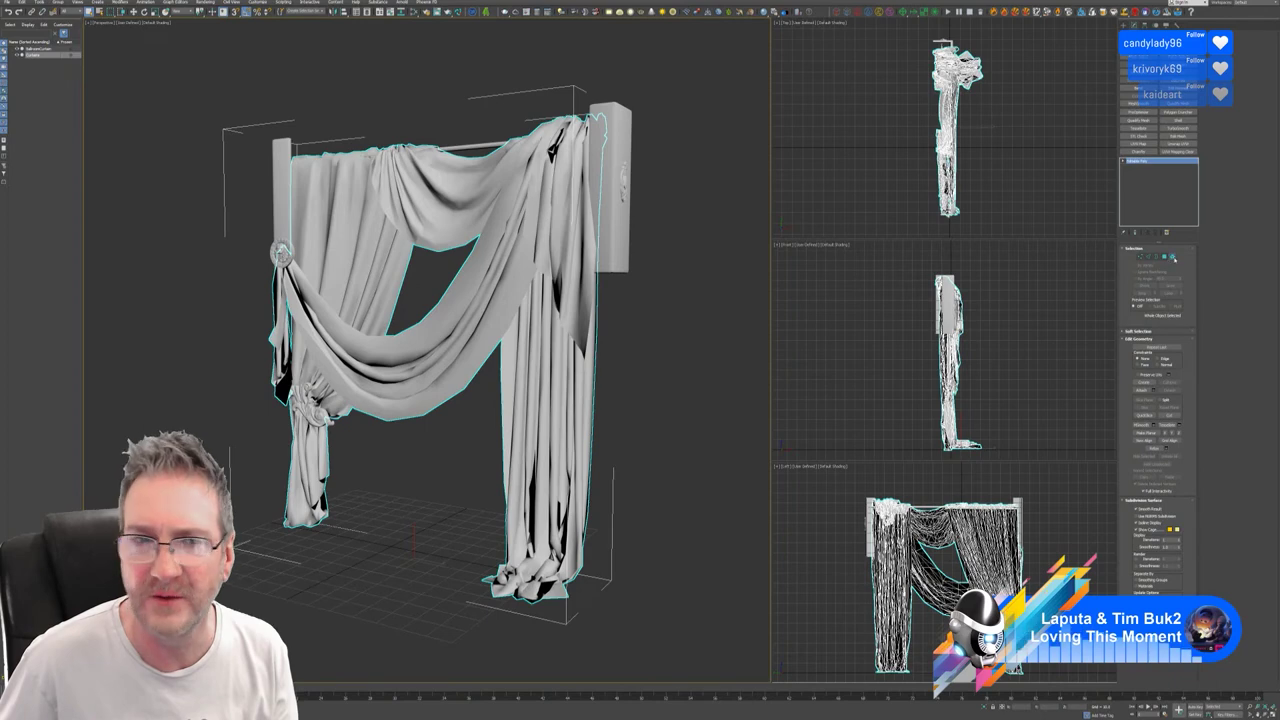
{"action": "left_click", "coordinate": [1172, 257]}
{"action": "left_click", "coordinate": [350, 257], "text": "ctrl"}
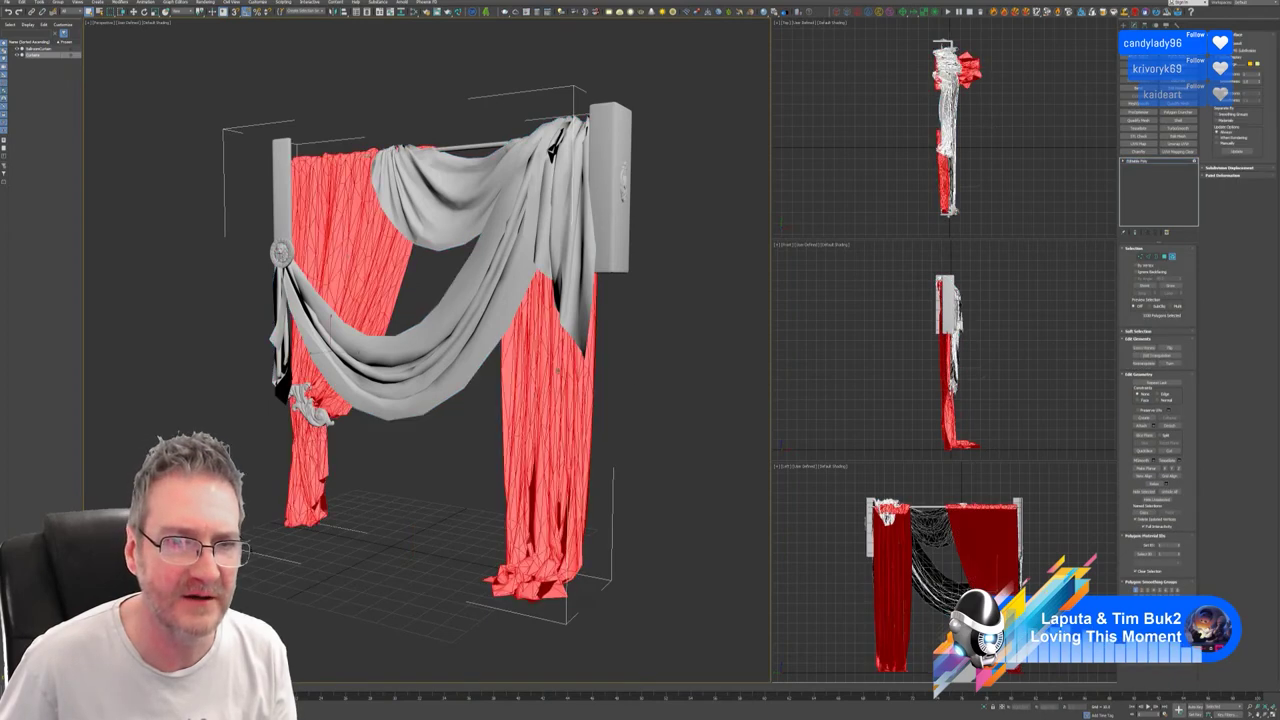
{"action": "left_click", "coordinate": [443, 337], "text": "ctrl"}
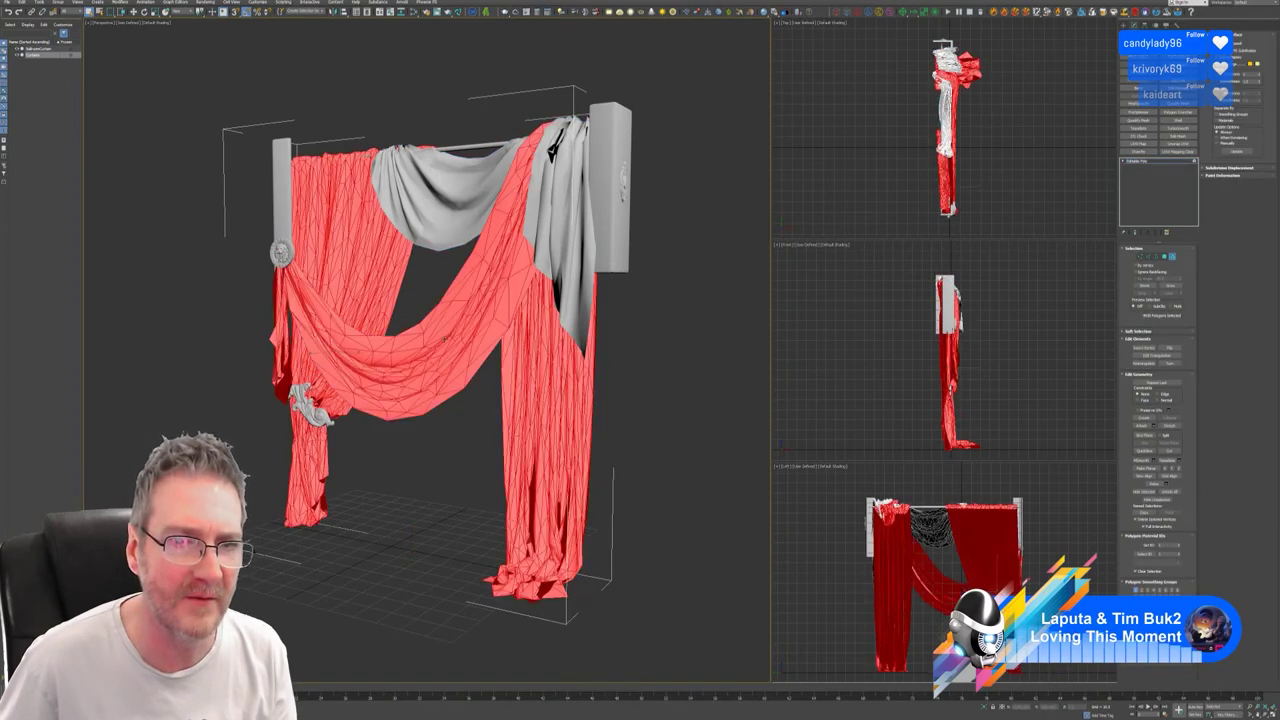
{"action": "left_click", "coordinate": [636, 372]}
{"action": "left_click", "coordinate": [554, 374]}
{"action": "left_click", "coordinate": [384, 284], "text": "ctrl"}
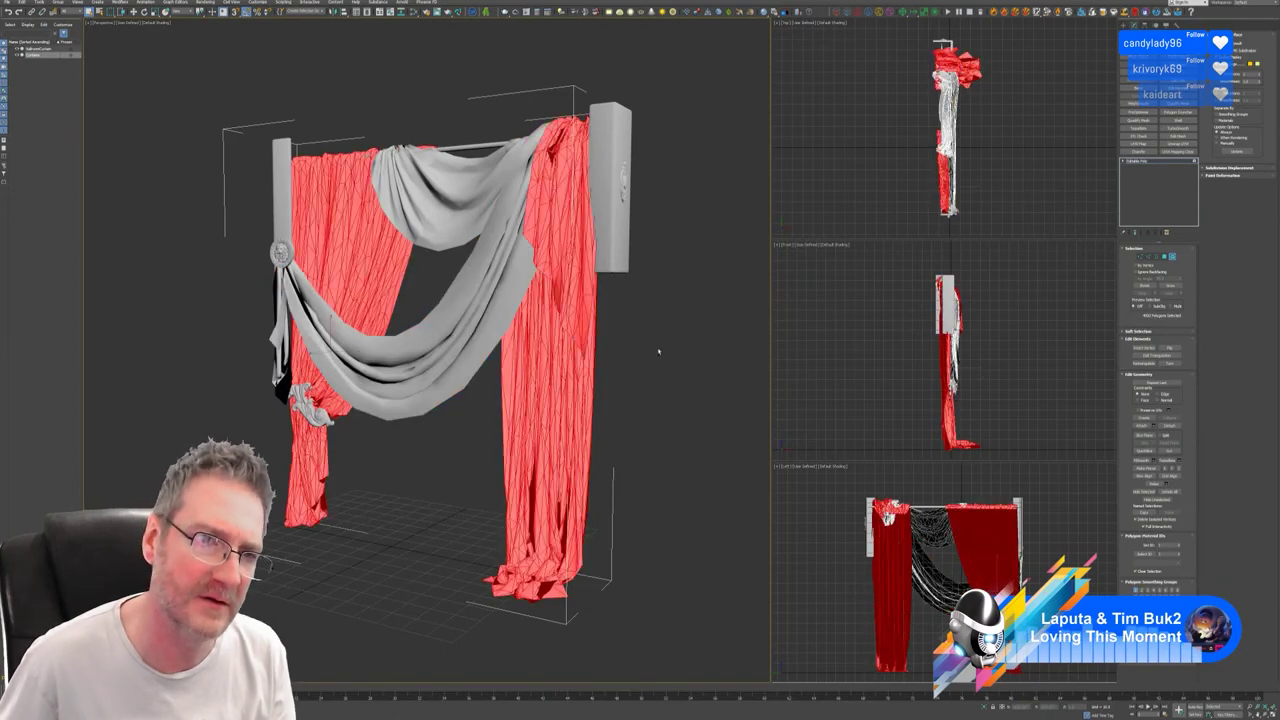
{"action": "left_click", "coordinate": [620, 358]}
Select only the two long hanging drapes of the curtain, leaving out the swags and the draped tail.
{"action": "left_click", "coordinate": [392, 276]}
{"action": "left_click", "coordinate": [435, 215], "text": "ctrl"}
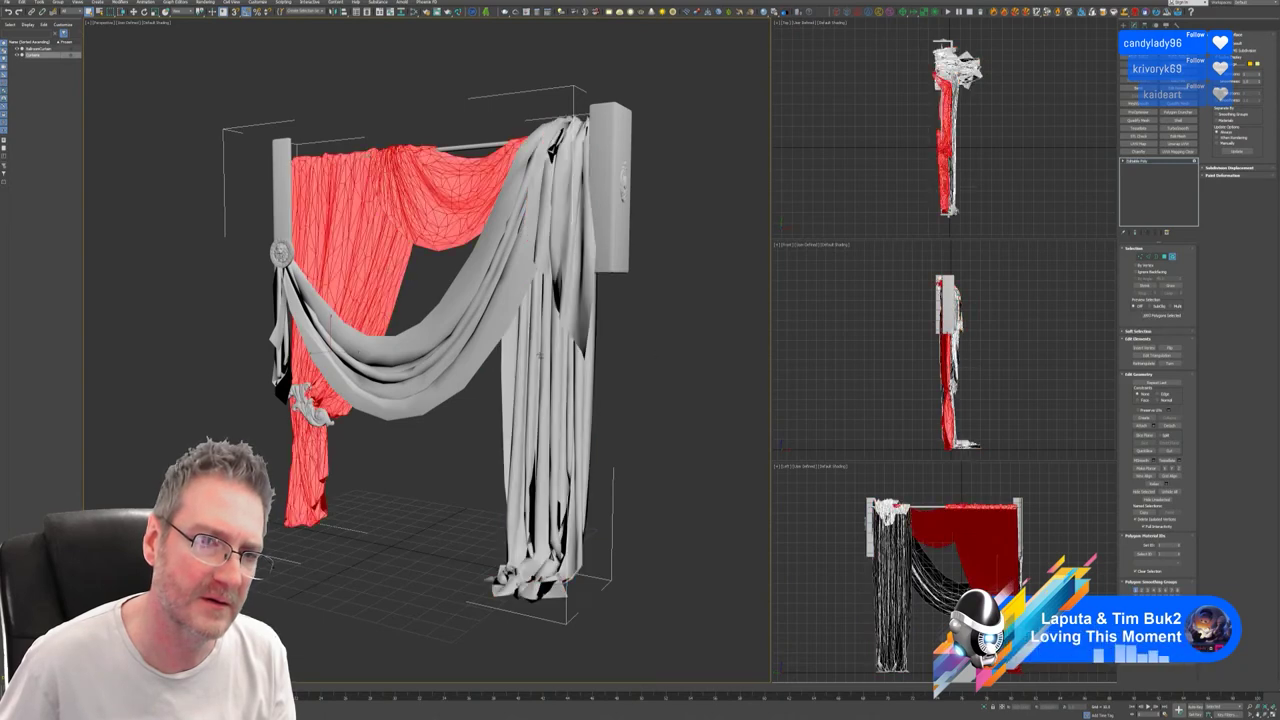
{"action": "left_click", "coordinate": [560, 420], "text": "ctrl"}
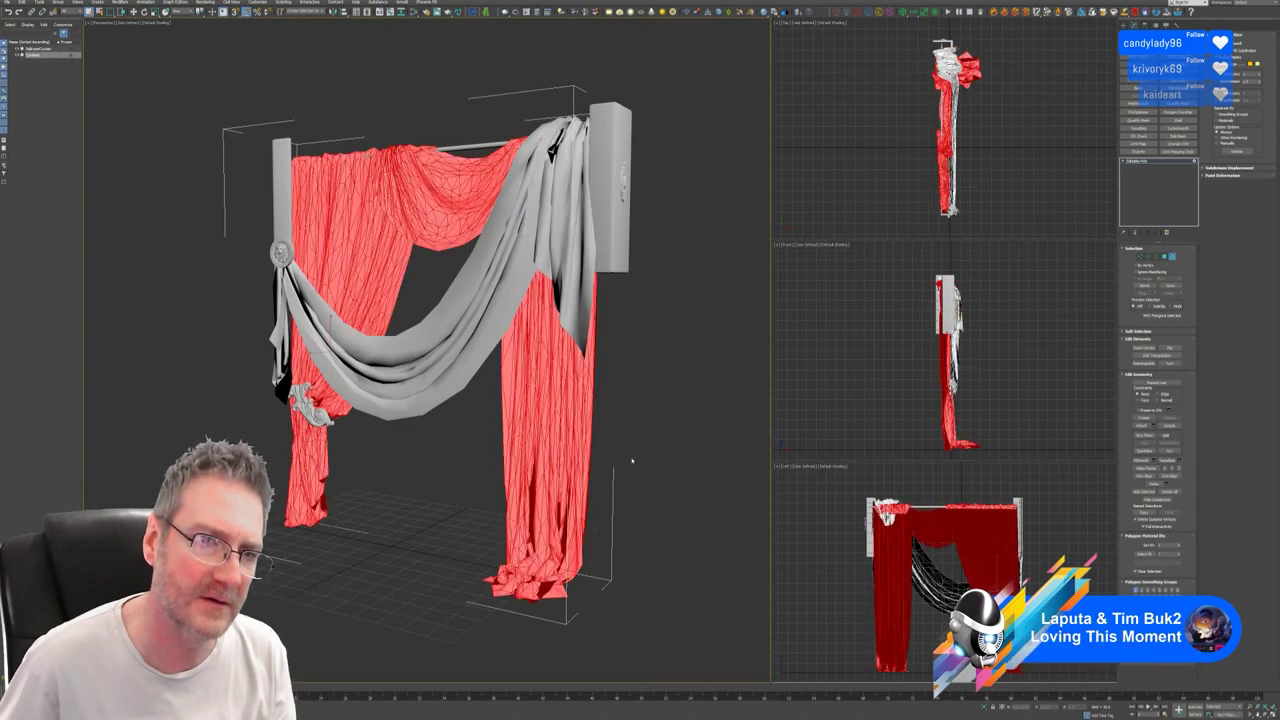
{"action": "left_click", "coordinate": [460, 205], "text": "alt"}
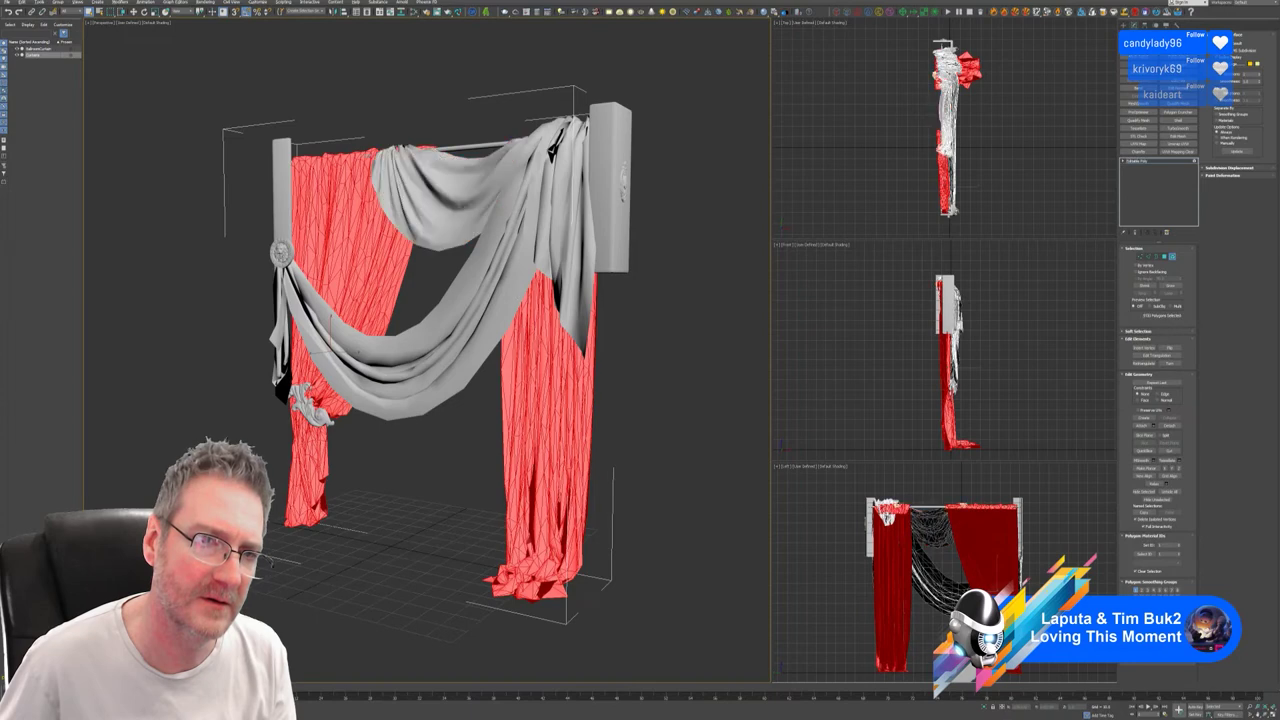
{"action": "left_click", "coordinate": [440, 222], "text": "ctrl"}
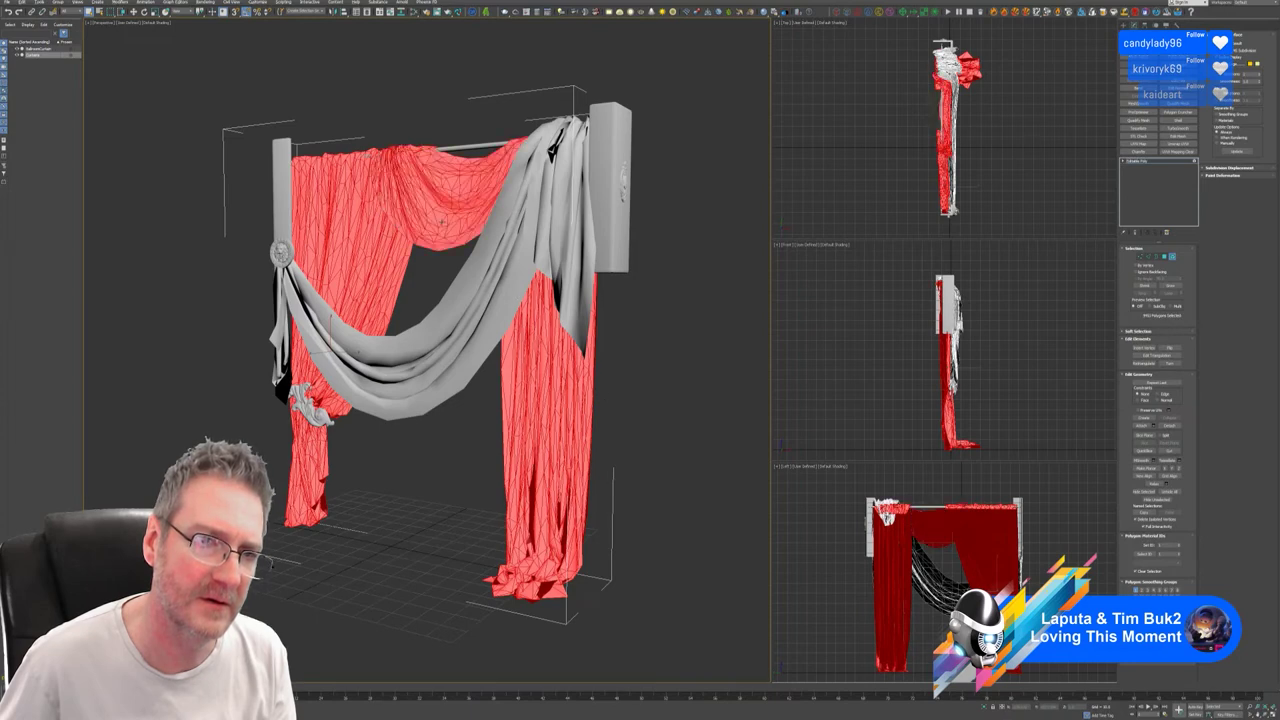
{"action": "left_click", "coordinate": [441, 220], "text": "alt"}
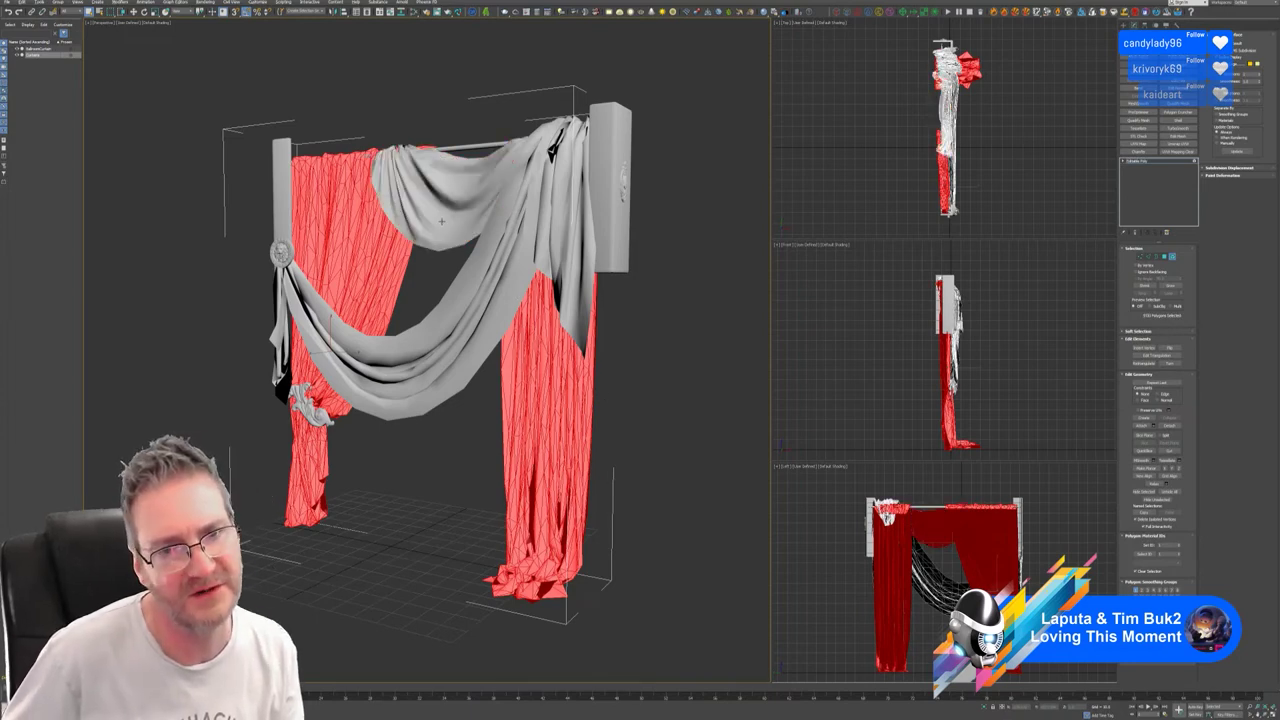
{"action": "left_click", "coordinate": [528, 256], "text": "ctrl"}
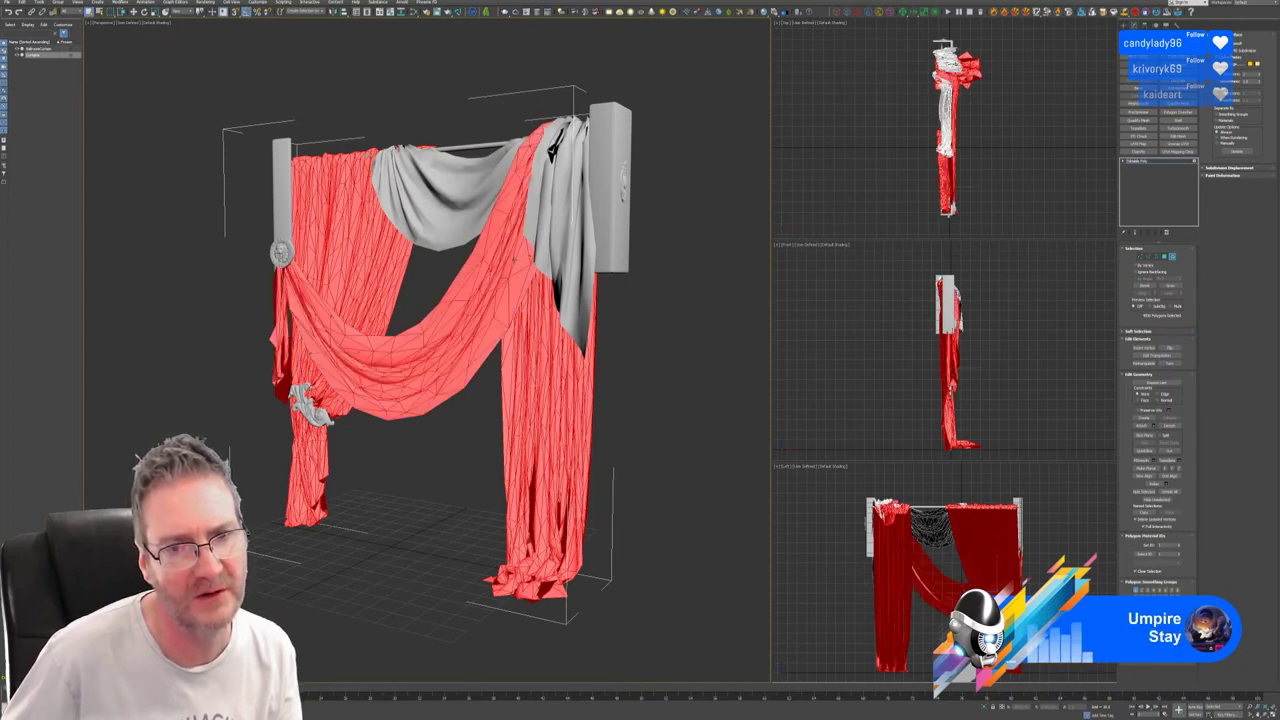
{"action": "left_click", "coordinate": [513, 258], "text": "alt"}
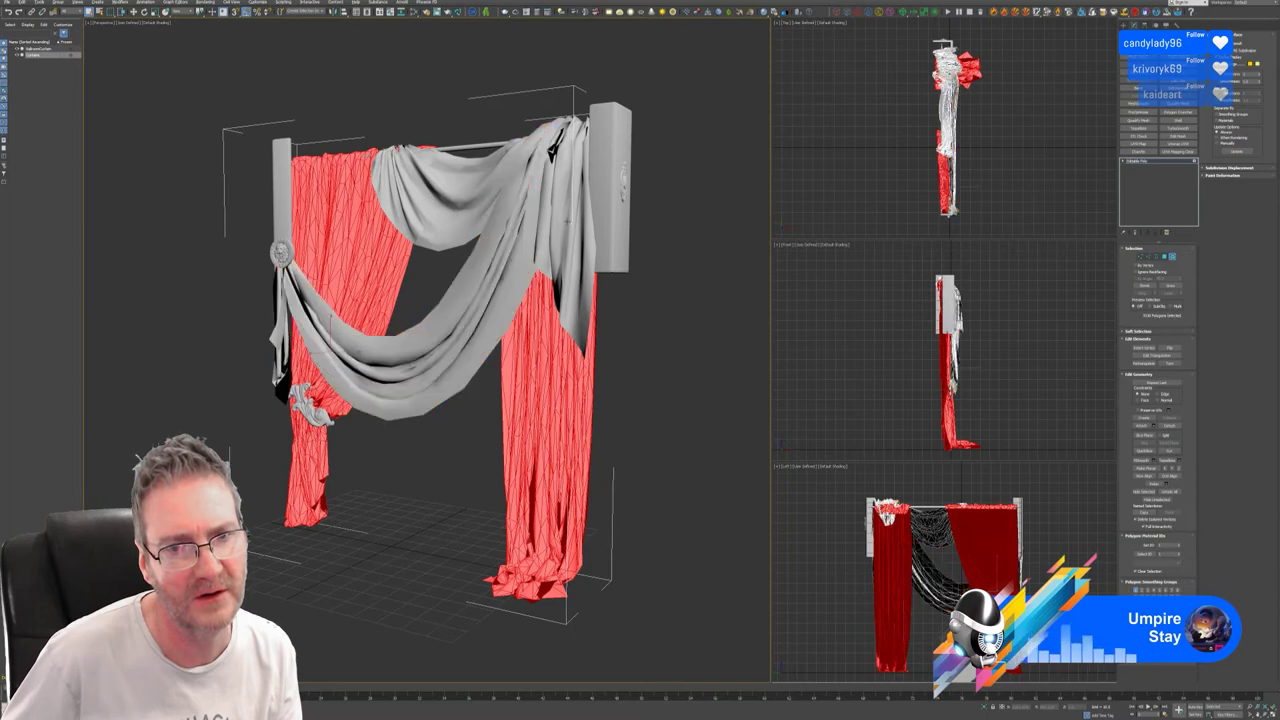
{"action": "left_click", "coordinate": [575, 257], "text": "ctrl"}
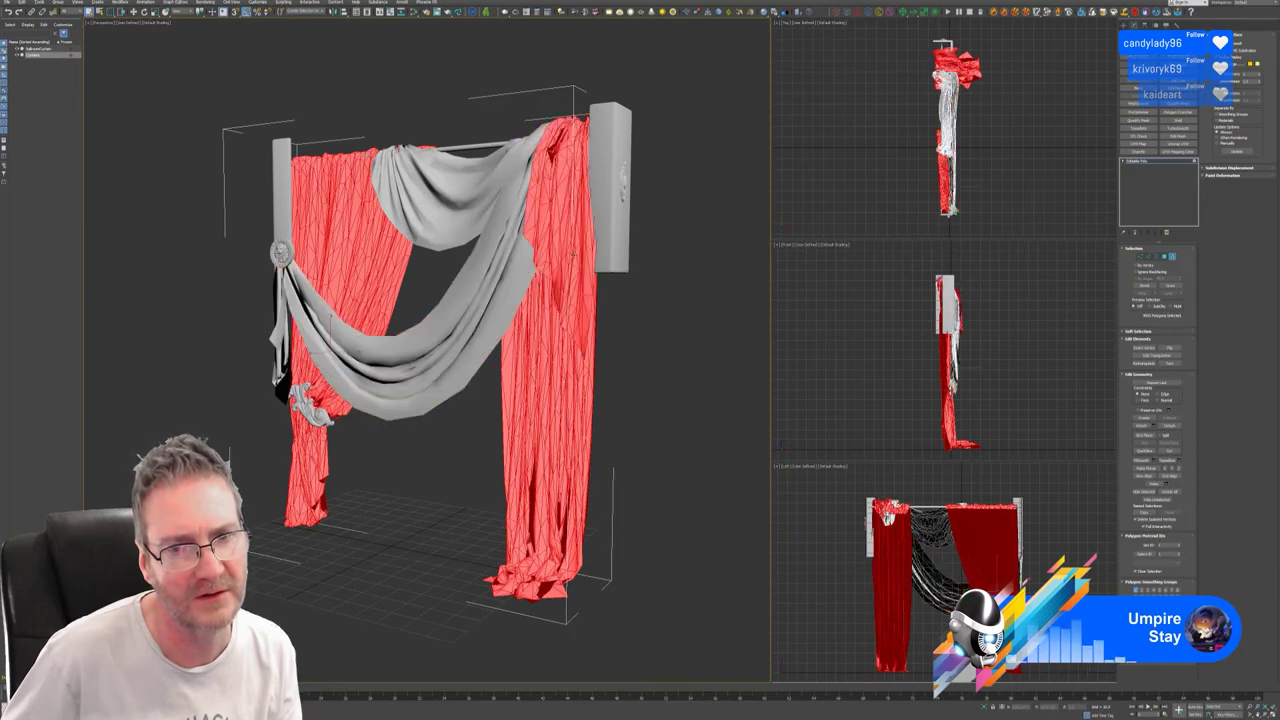
{"action": "left_click", "coordinate": [573, 254], "text": "alt"}
{"action": "left_click", "coordinate": [507, 274], "text": "ctrl"}
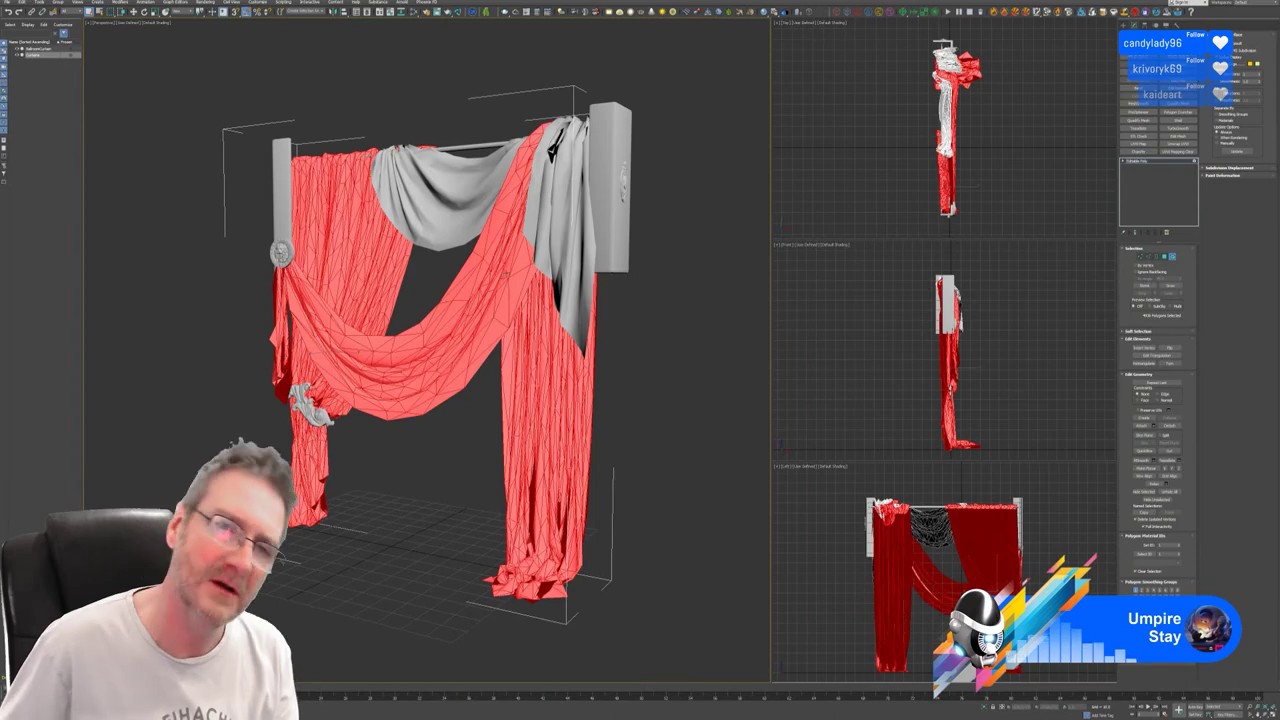
{"action": "middle_click_drag", "start_coordinate": [603, 360], "coordinate": [627, 372], "text": "alt"}
{"action": "left_click", "coordinate": [507, 324], "text": "alt"}
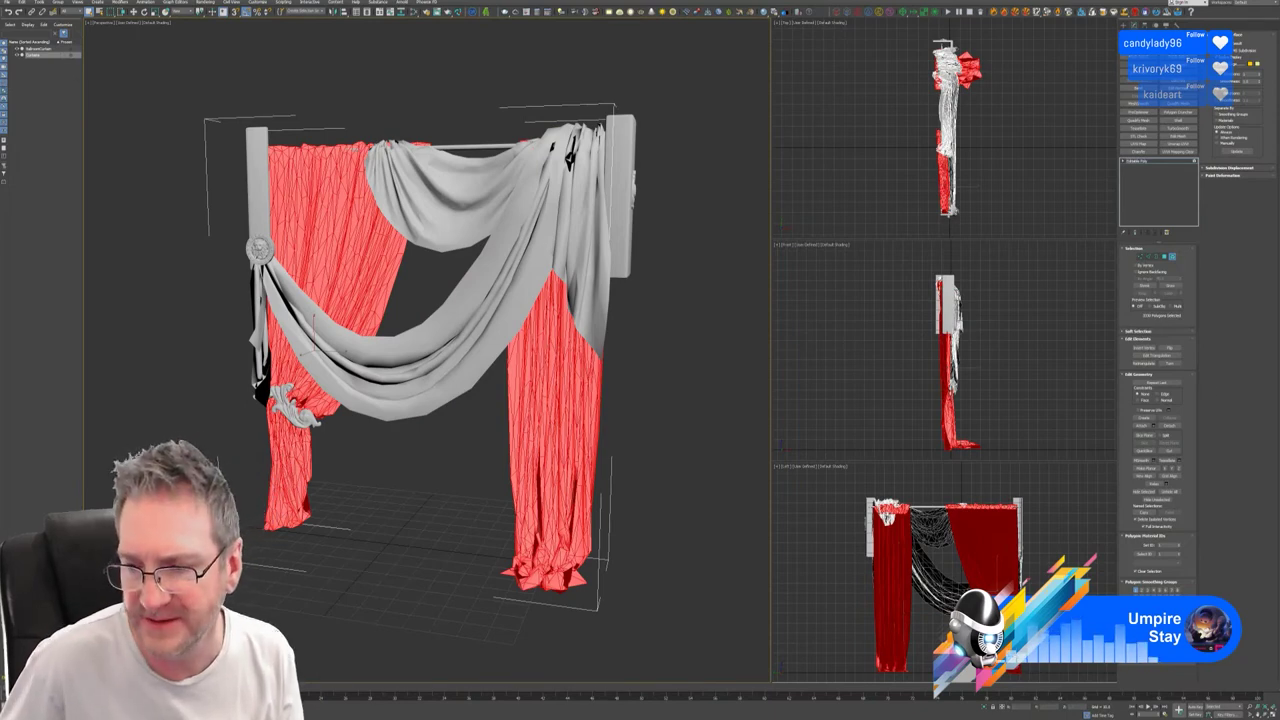
Assign a blue-violet vertex color to the two selected long drapes.
{"action": "left_click", "coordinate": [1168, 654]}
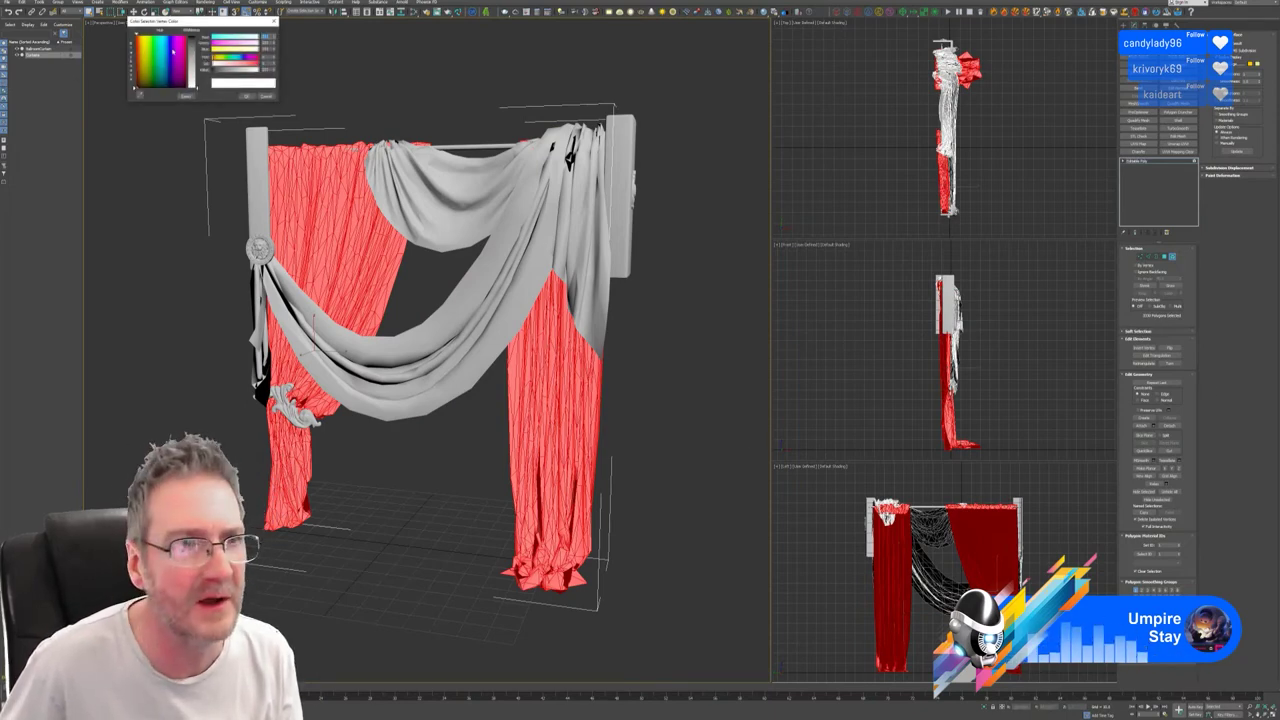
{"action": "left_click", "coordinate": [246, 96]}
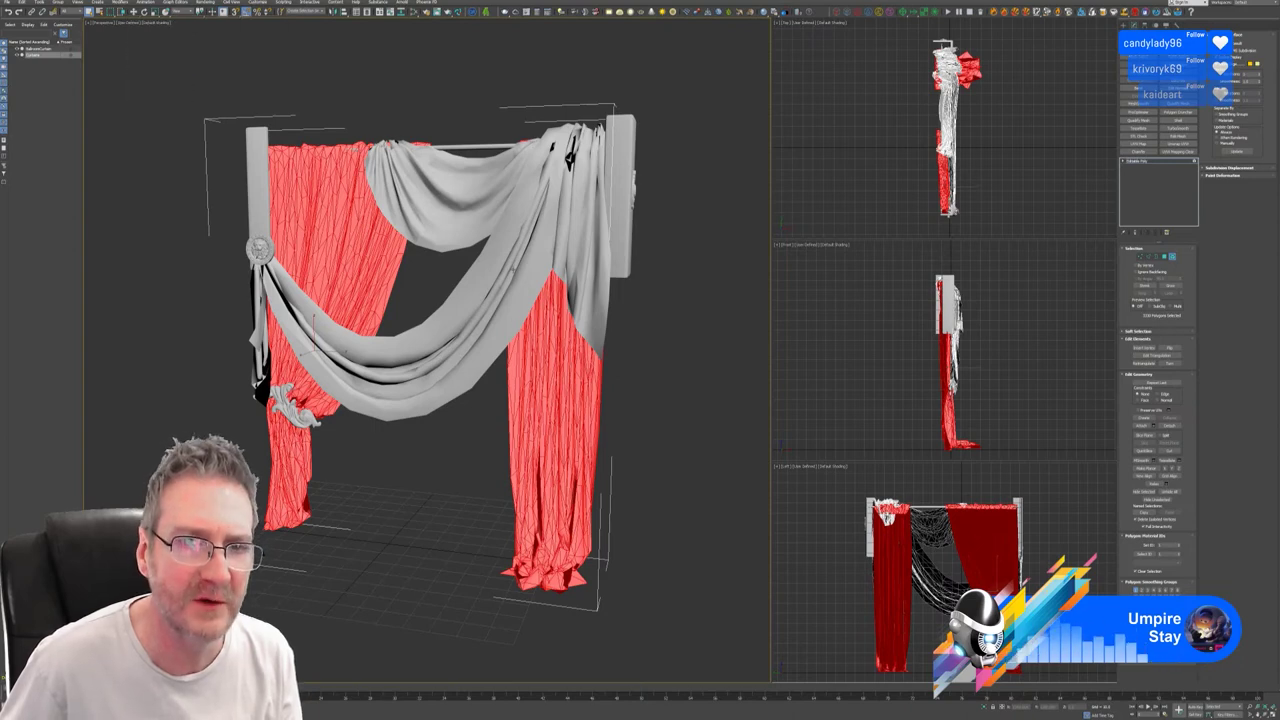
Select the front swag, the upper swag and the draped tail, assign them a yellow vertex color, and leave Element selection.
{"action": "left_click", "coordinate": [513, 269]}
{"action": "left_click", "coordinate": [480, 200], "text": "ctrl"}
{"action": "left_click", "coordinate": [576, 212], "text": "ctrl"}
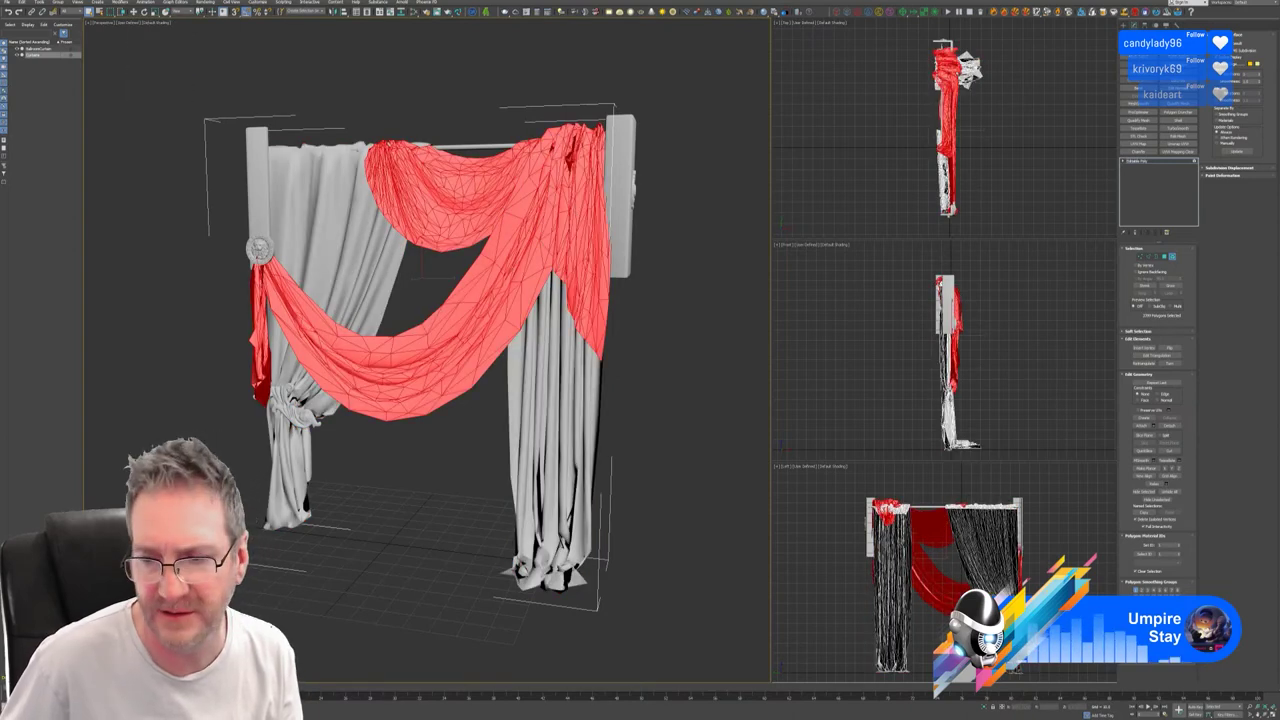
{"action": "left_click", "coordinate": [1168, 654]}
{"action": "left_click", "coordinate": [143, 52]}
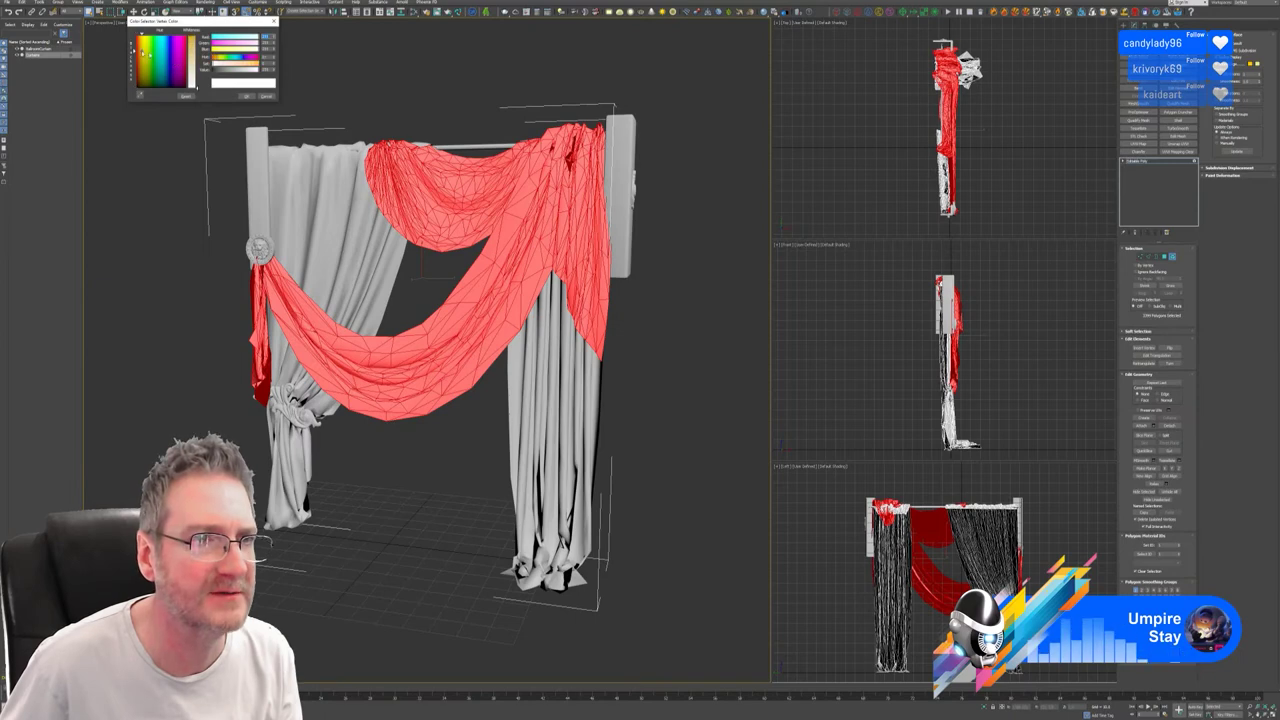
{"action": "left_click", "coordinate": [195, 41]}
{"action": "left_click", "coordinate": [246, 96]}
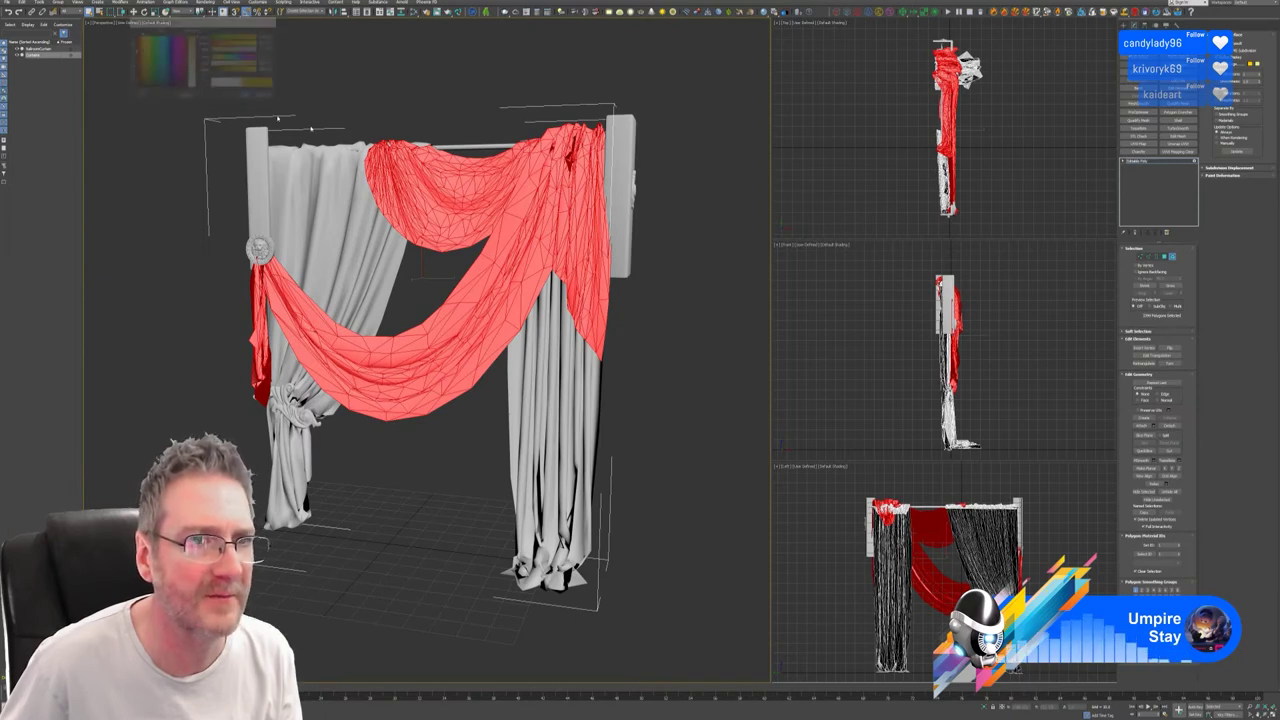
{"action": "left_click", "coordinate": [1173, 256]}
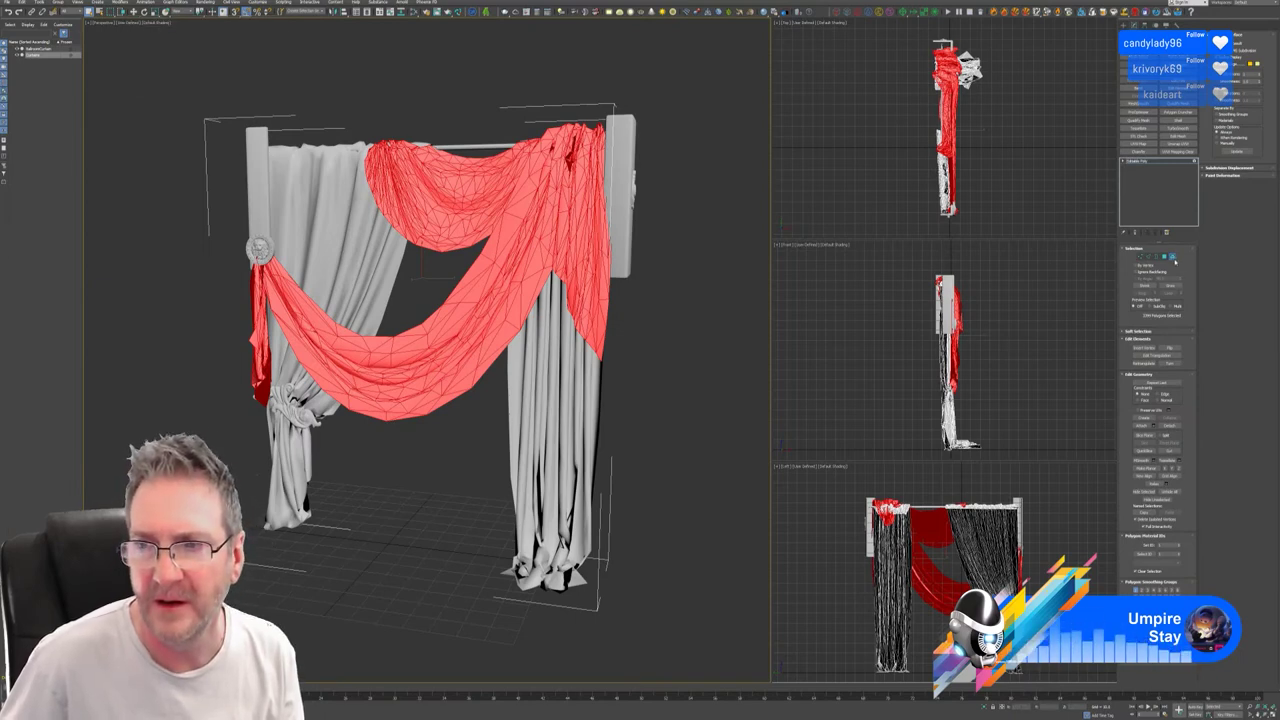
Export the selected curtains mesh as FBX, overwriting Curtains_Only.fbx with the current export settings.
{"action": "left_click", "coordinate": [21, 2]}
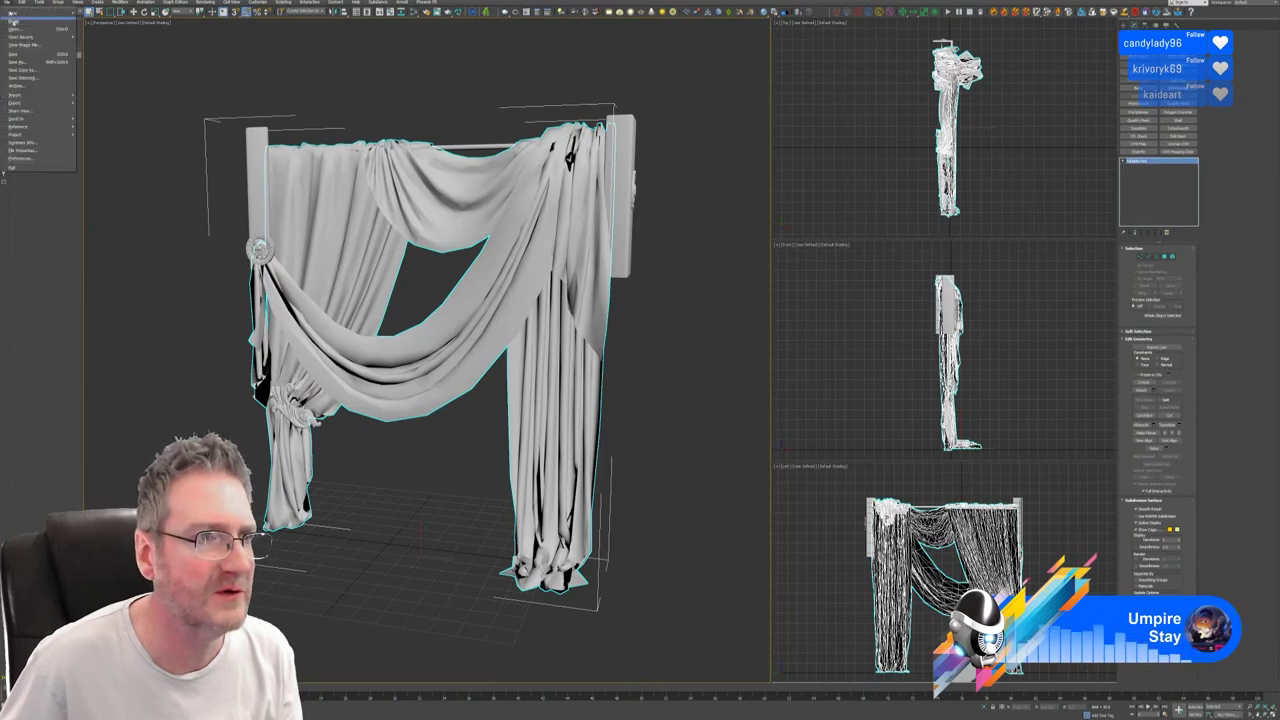
{"action": "mouse_move", "coordinate": [40, 102]}
{"action": "left_click", "coordinate": [112, 110]}
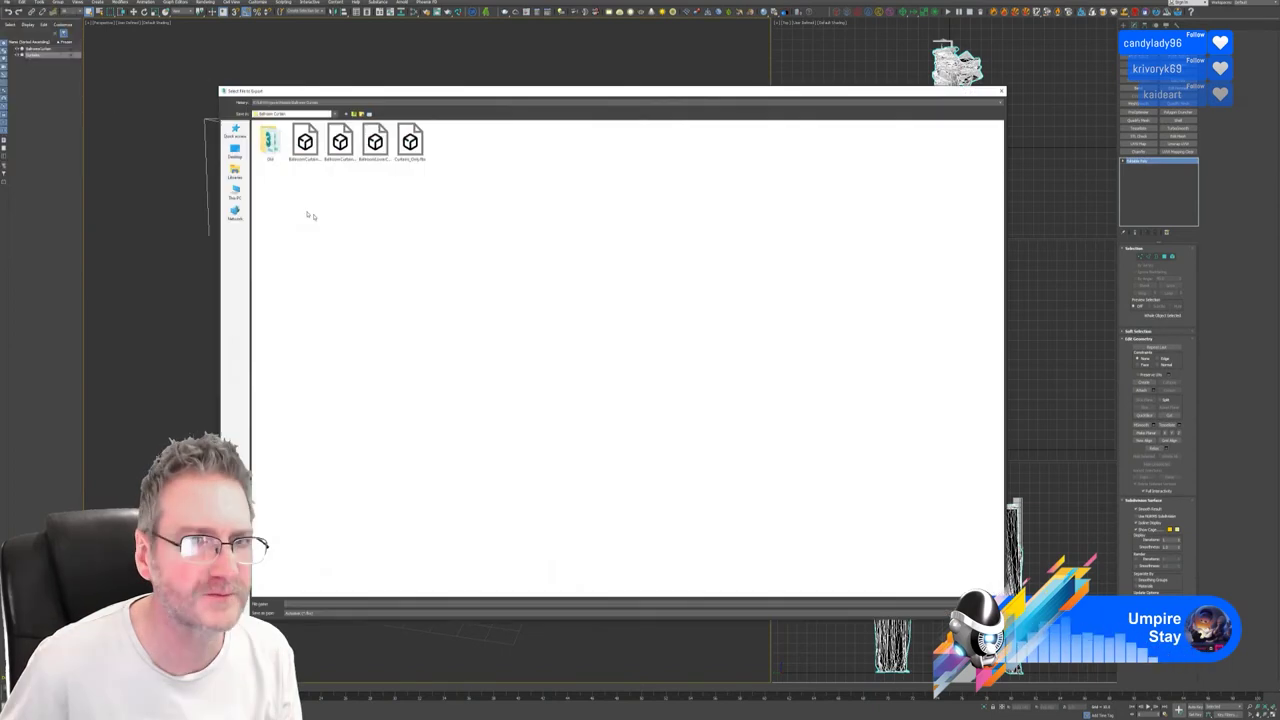
{"action": "double_click", "coordinate": [405, 146]}
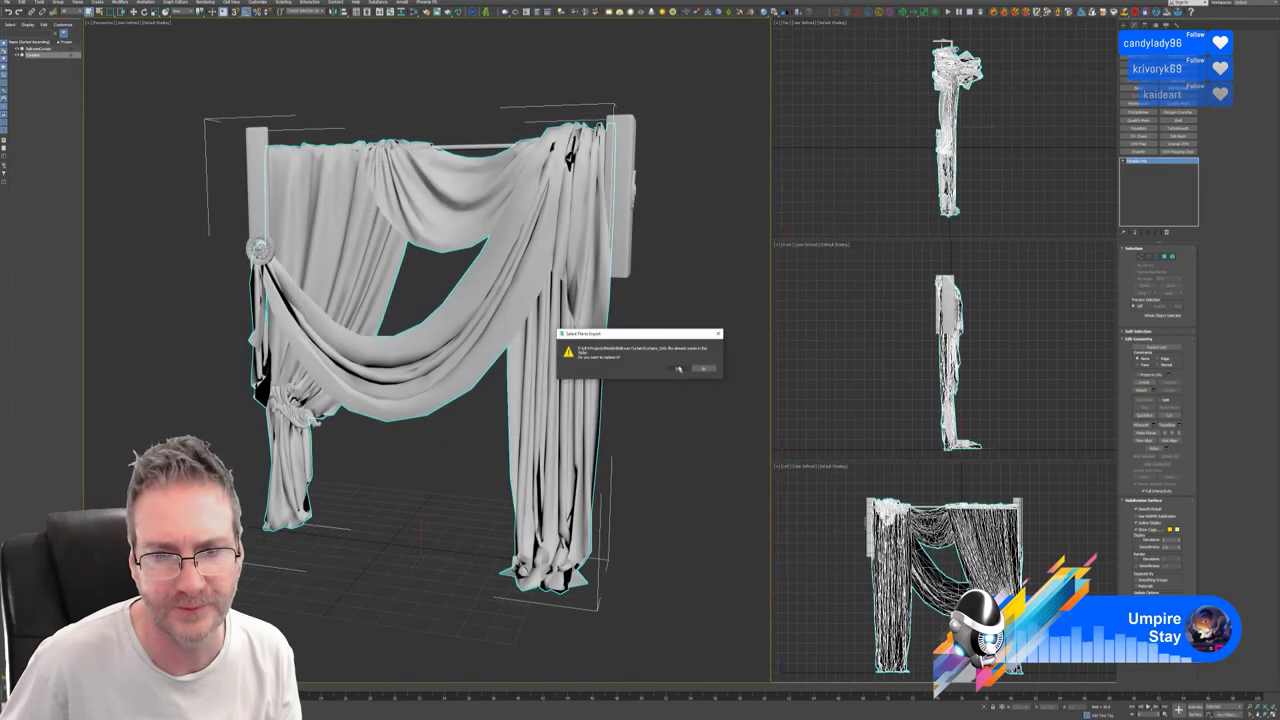
{"action": "left_click", "coordinate": [676, 368]}
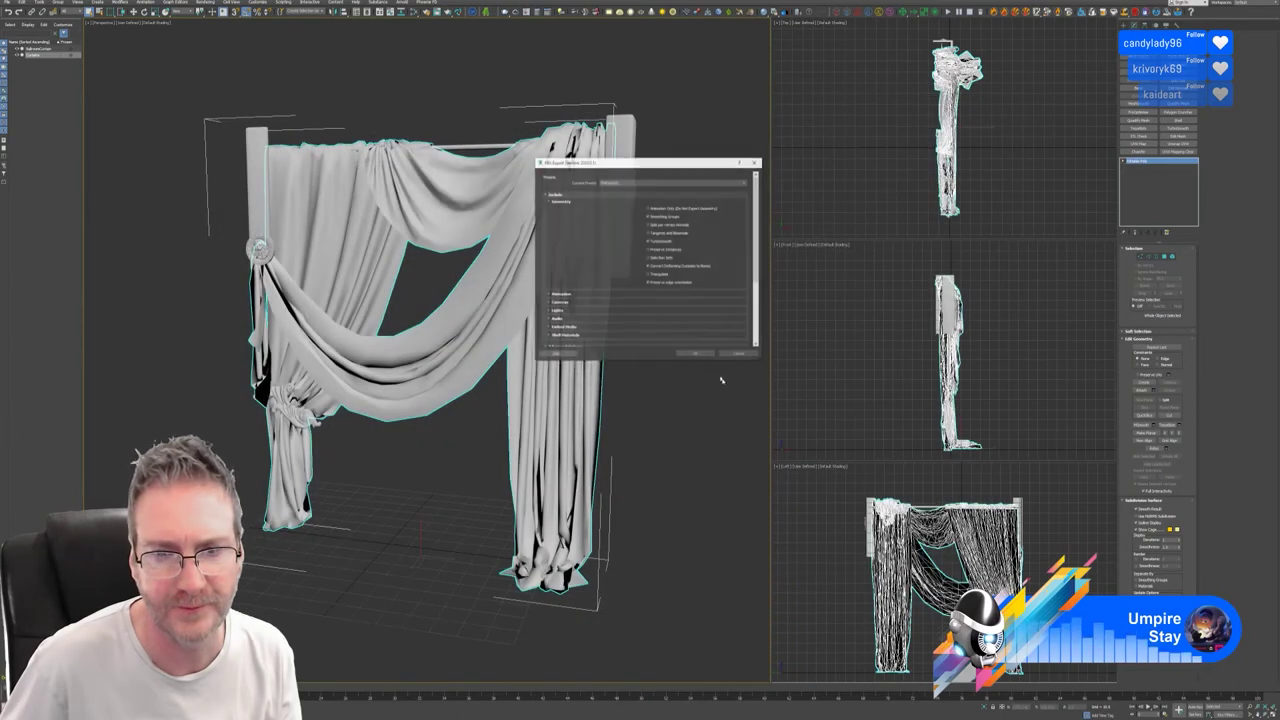
{"action": "left_click", "coordinate": [705, 354]}
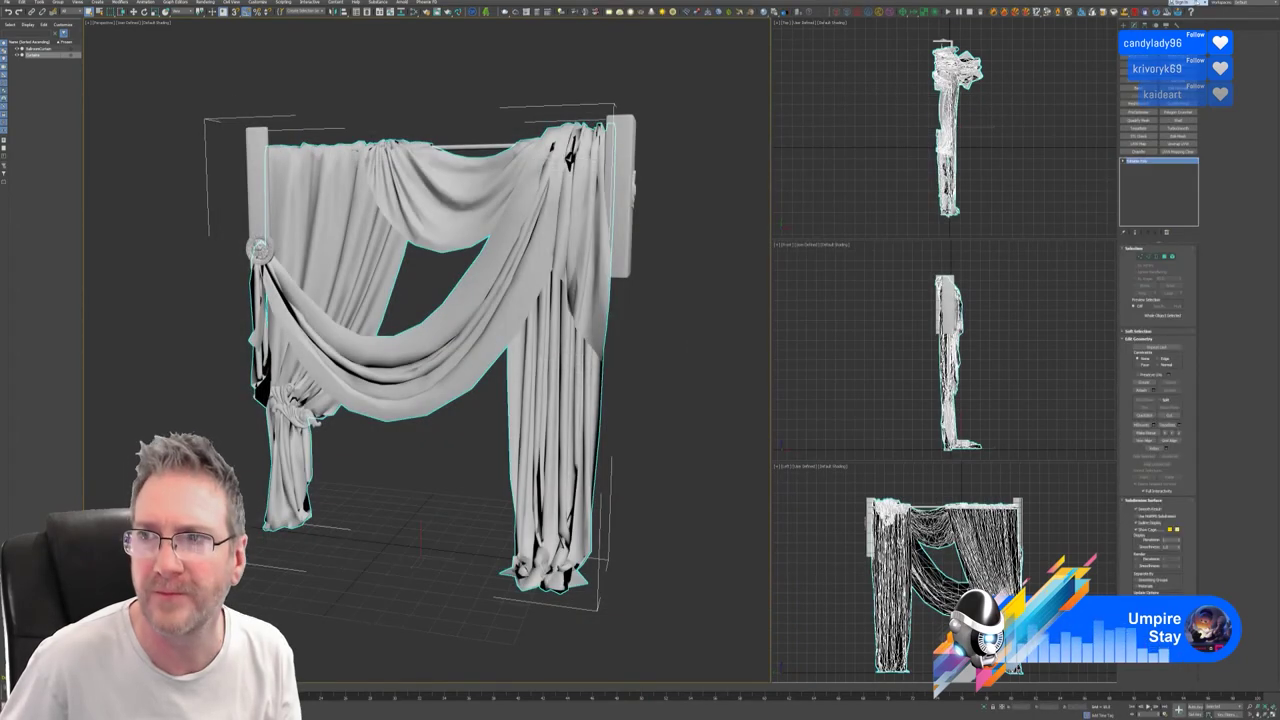
Switch to Substance Painter and reload the project mesh from the re-exported Curtains_Only.fbx, keeping the other project settings.
{"action": "key", "text": "super+d"}
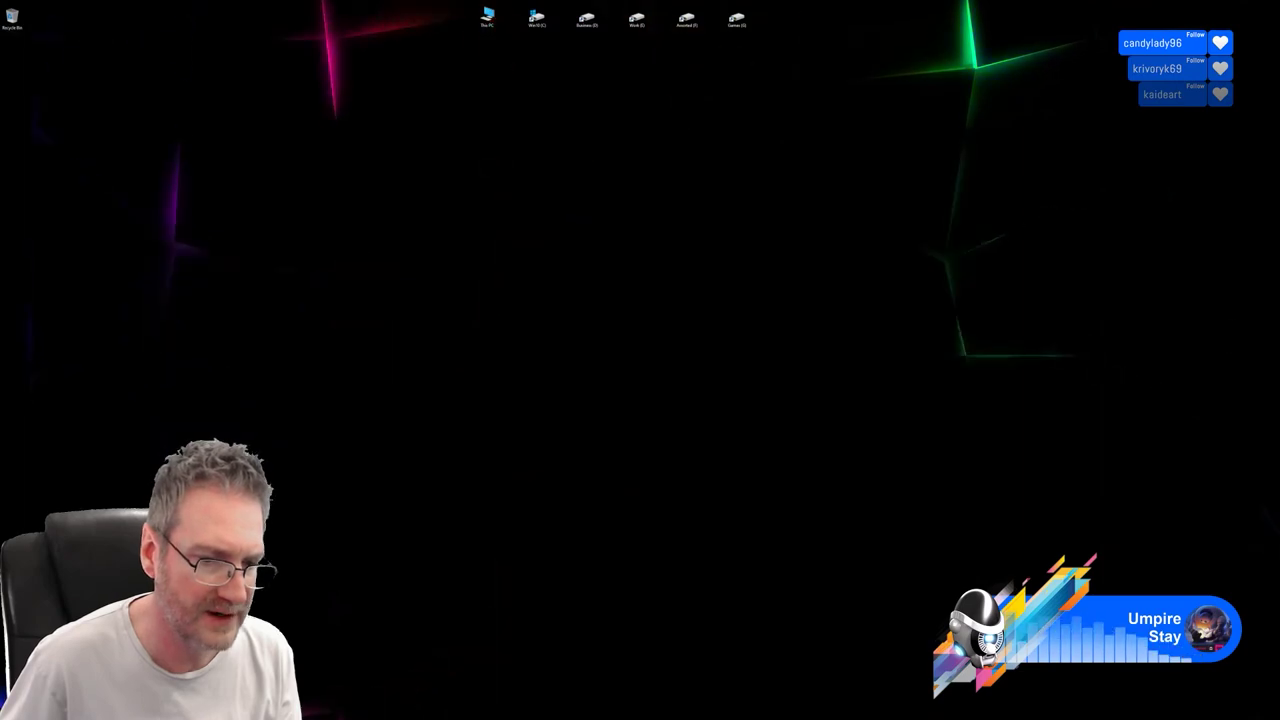
{"action": "key", "text": "alt+Tab"}
{"action": "left_click", "coordinate": [19, 3]}
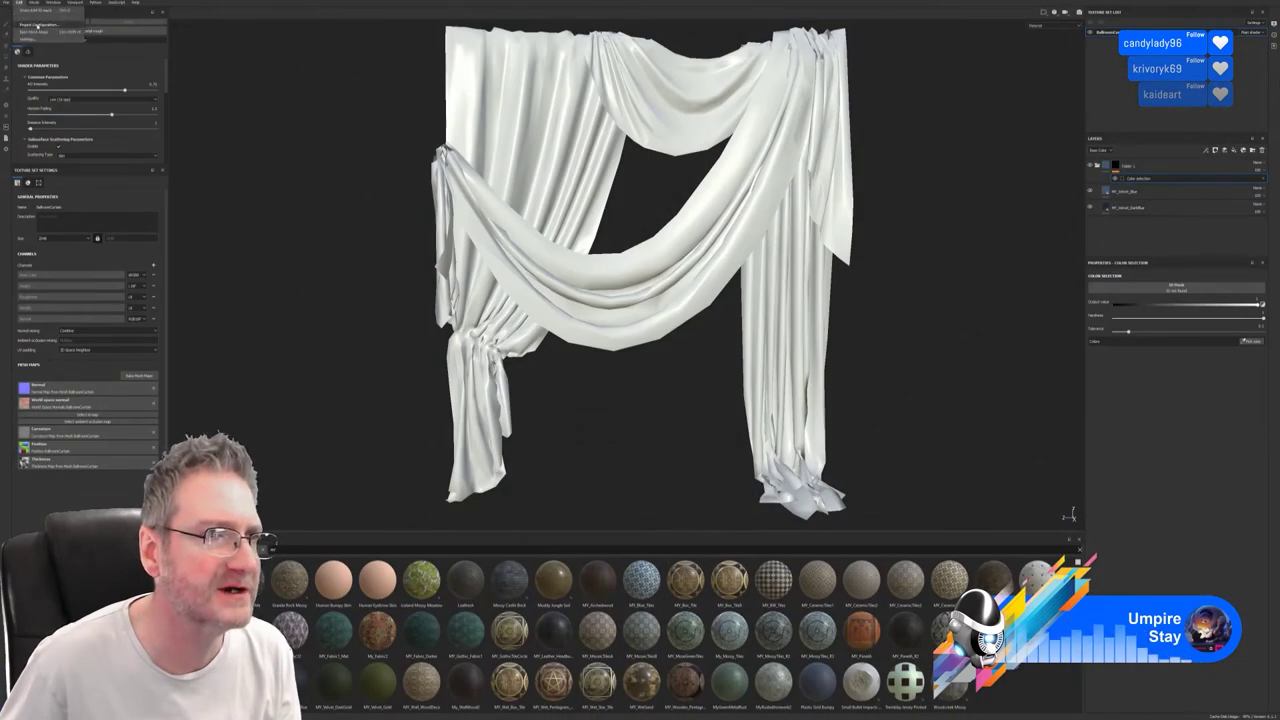
{"action": "left_click", "coordinate": [38, 24]}
{"action": "left_click", "coordinate": [686, 307]}
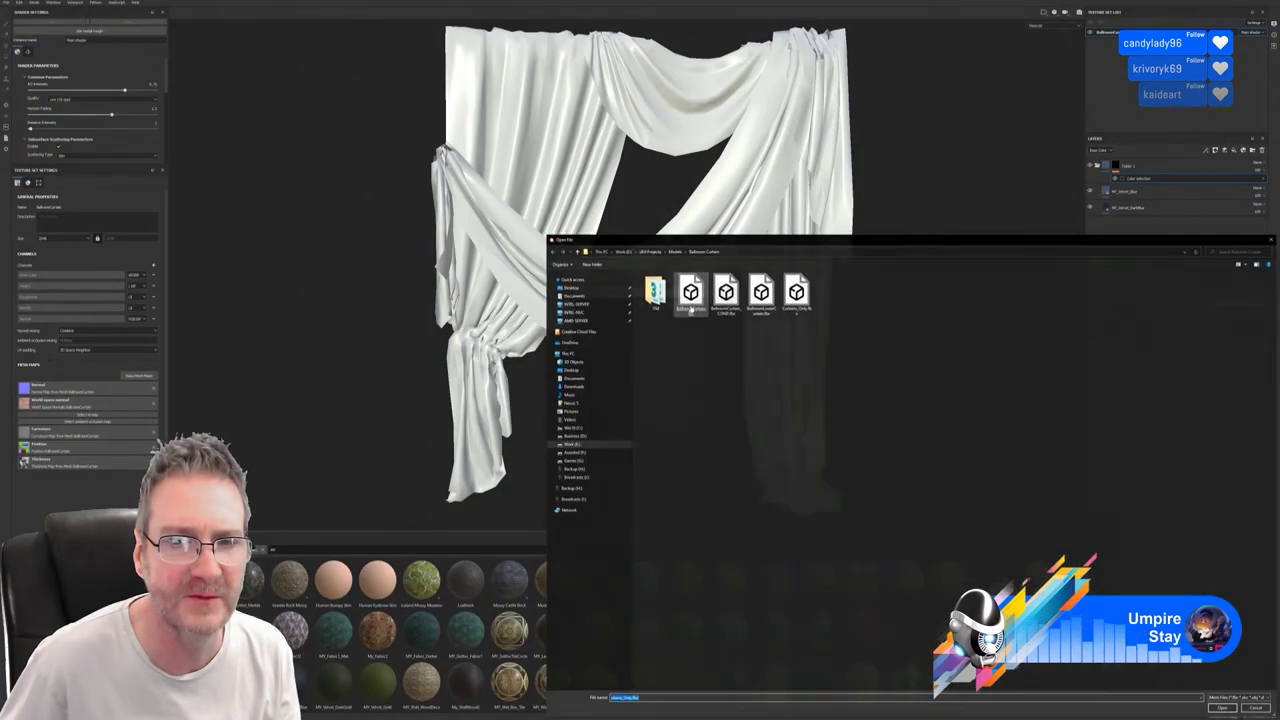
{"action": "double_click", "coordinate": [796, 292]}
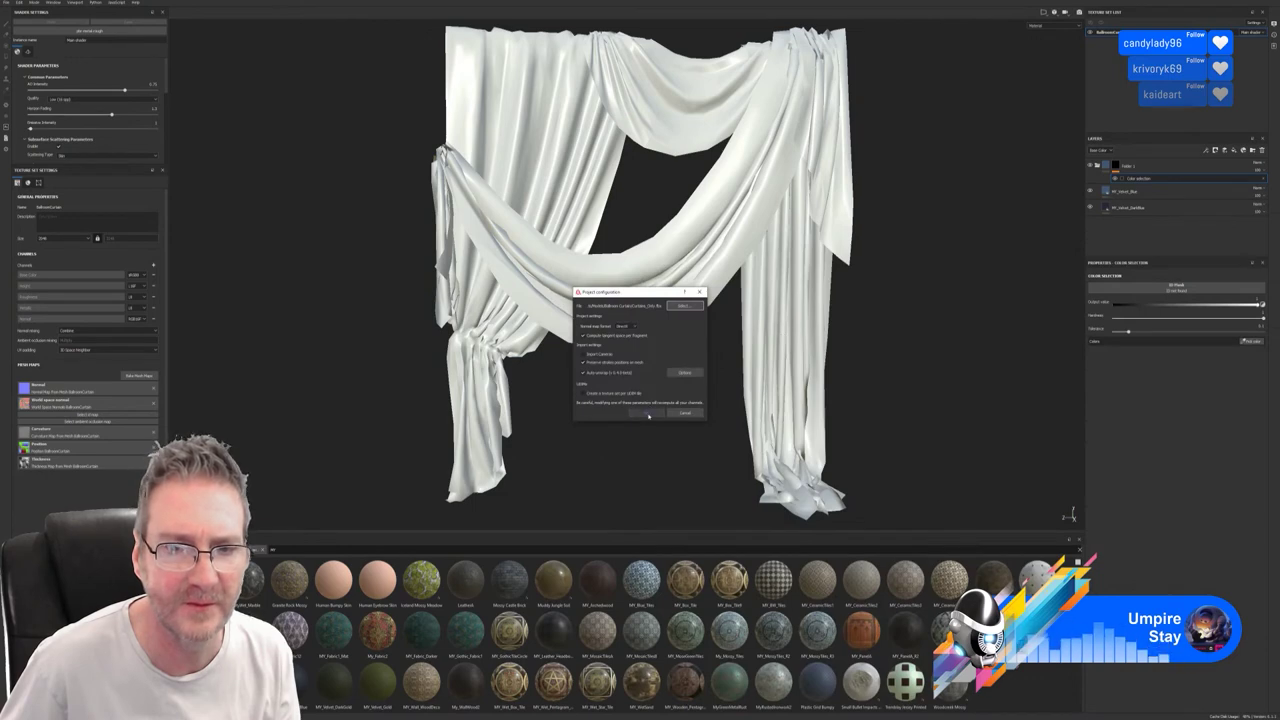
{"action": "left_click", "coordinate": [648, 414]}
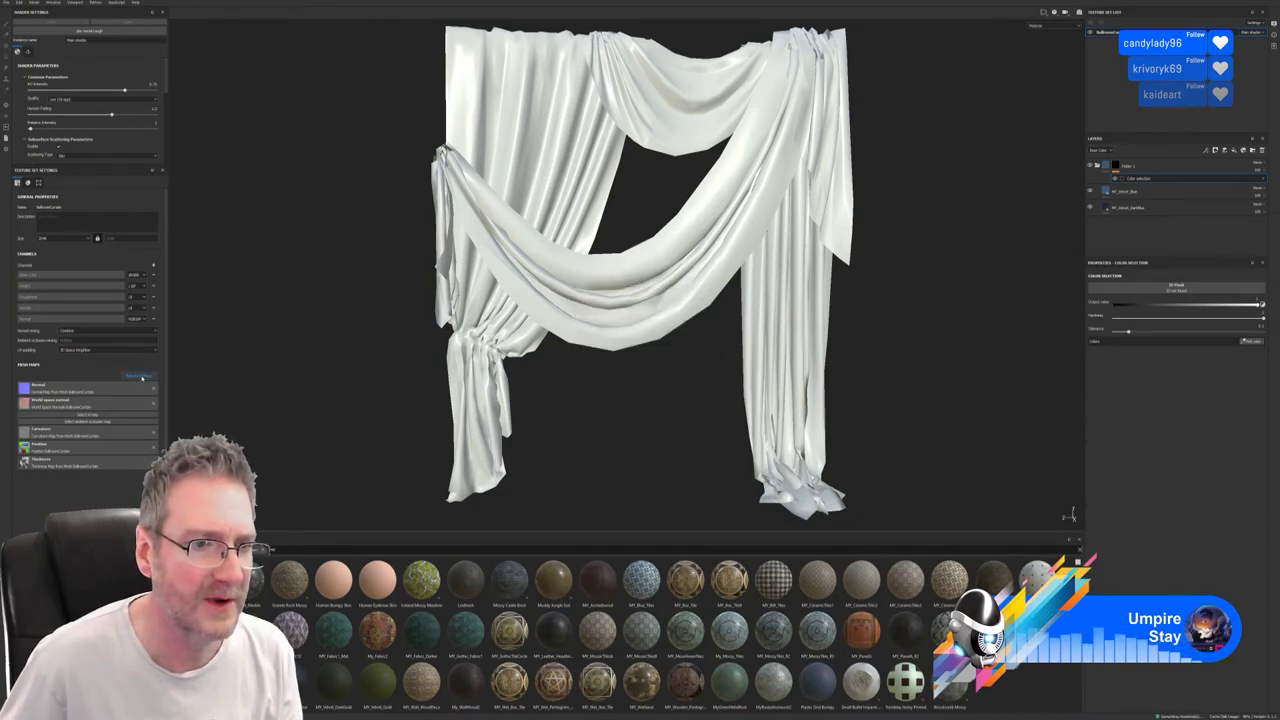
Bake all the curtain's mesh maps, including the ID map, and remove the baked ambient occlusion map.
{"action": "left_click", "coordinate": [139, 376]}
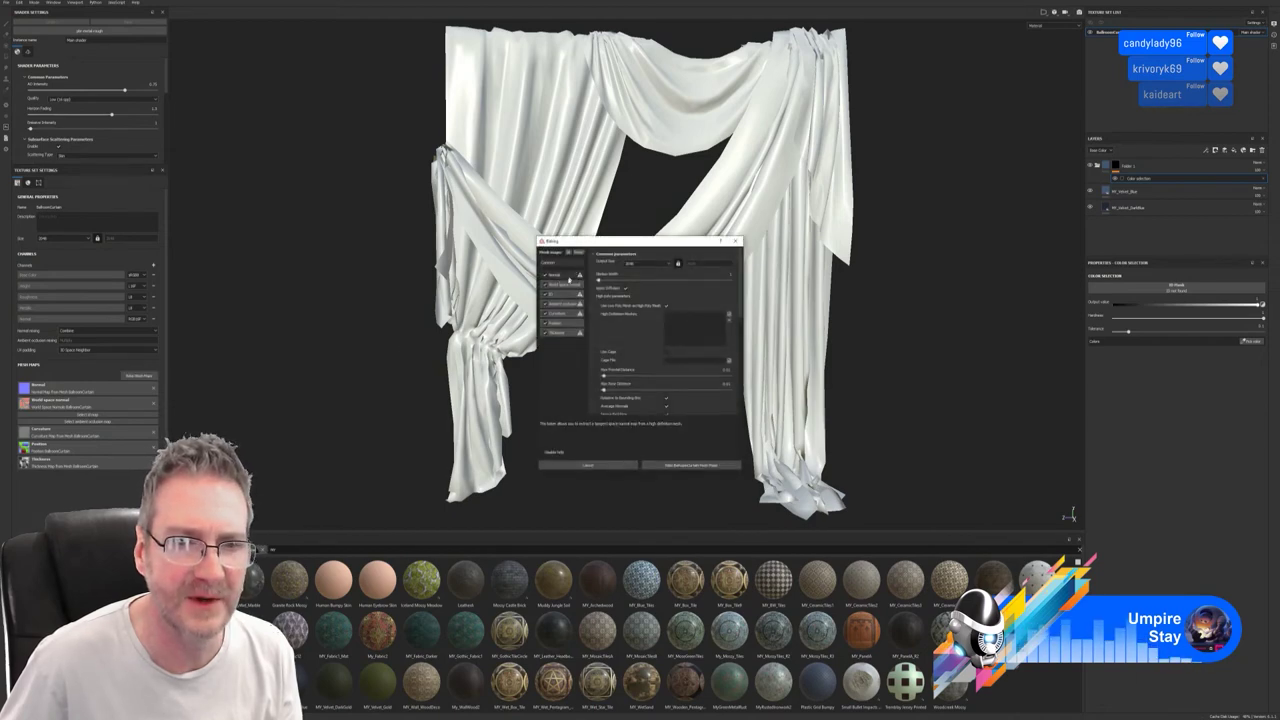
{"action": "left_click", "coordinate": [553, 294]}
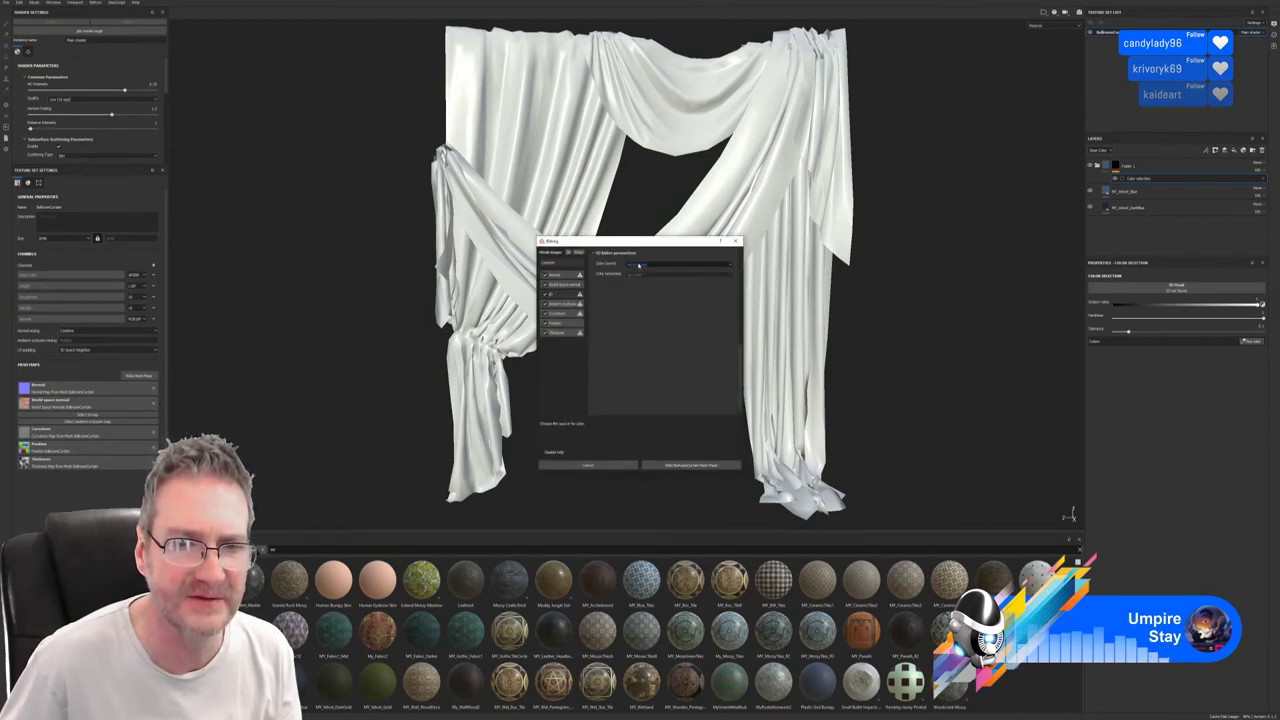
{"action": "left_click", "coordinate": [549, 262]}
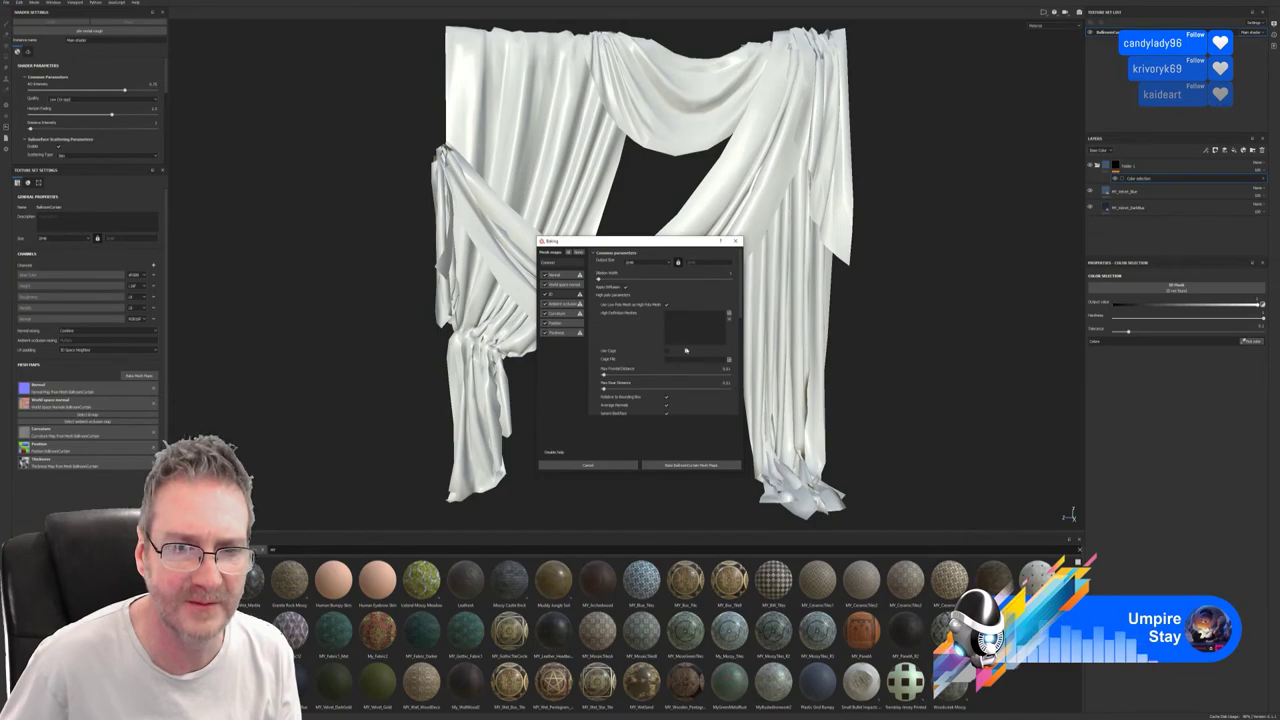
{"action": "left_click", "coordinate": [688, 465]}
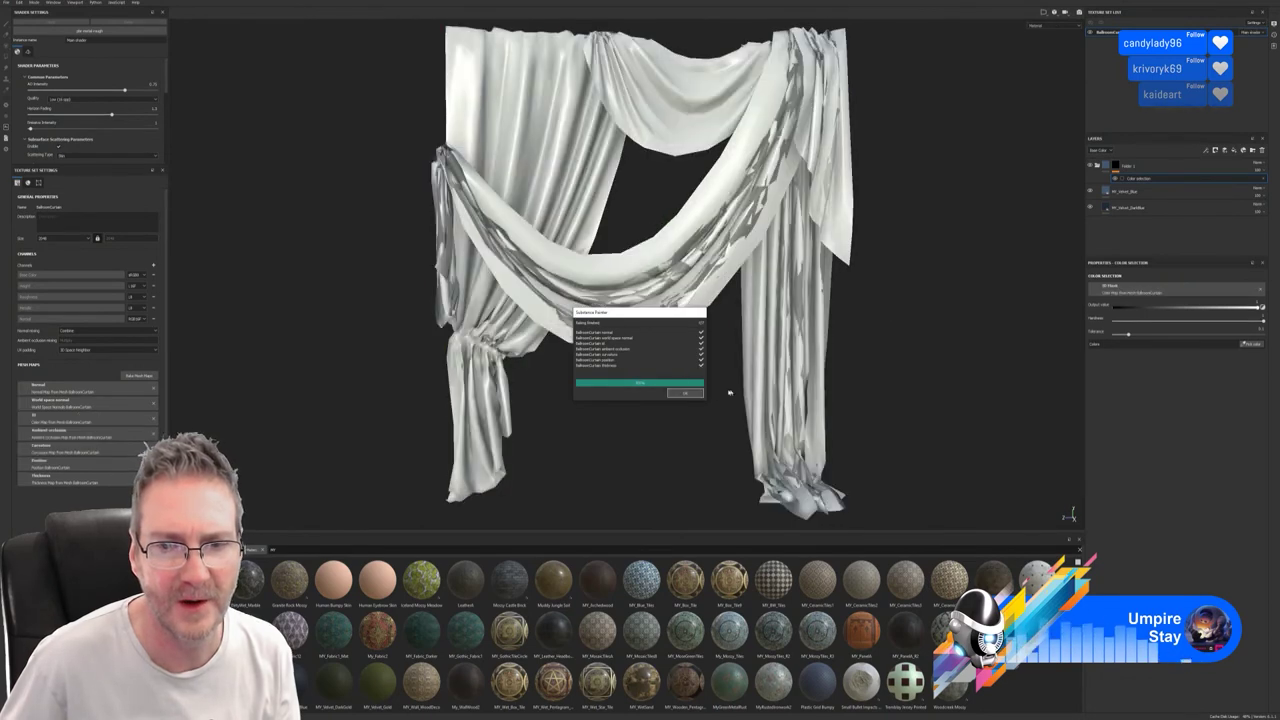
{"action": "left_click", "coordinate": [688, 393]}
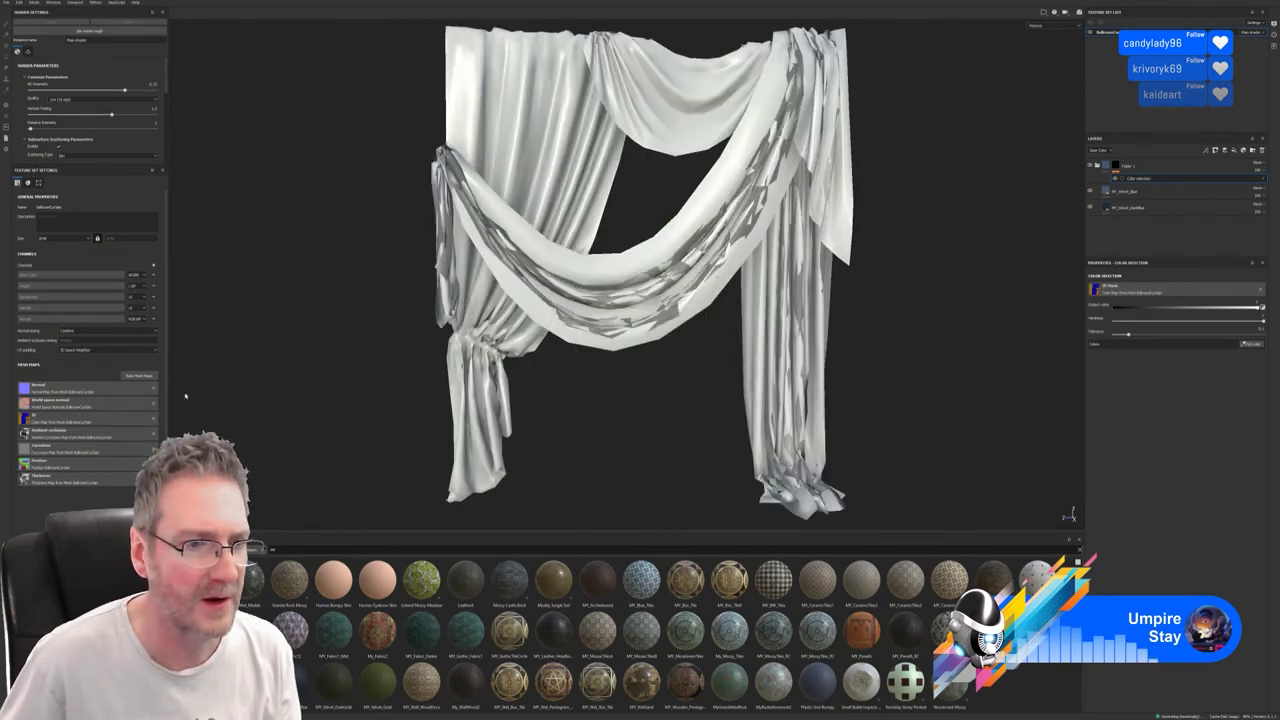
{"action": "left_click", "coordinate": [150, 435]}
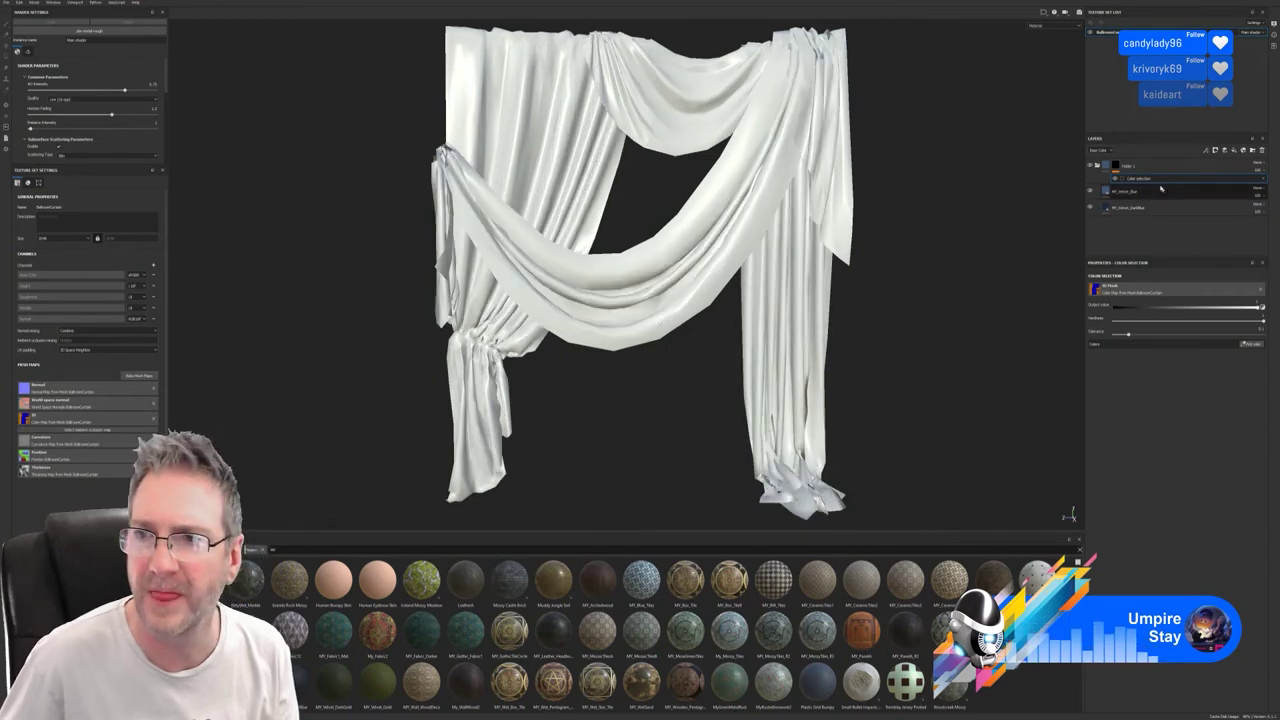
Pick the blue ID color of the long drapes for the blue velvet folder's color selection mask.
{"action": "left_click", "coordinate": [1252, 345]}
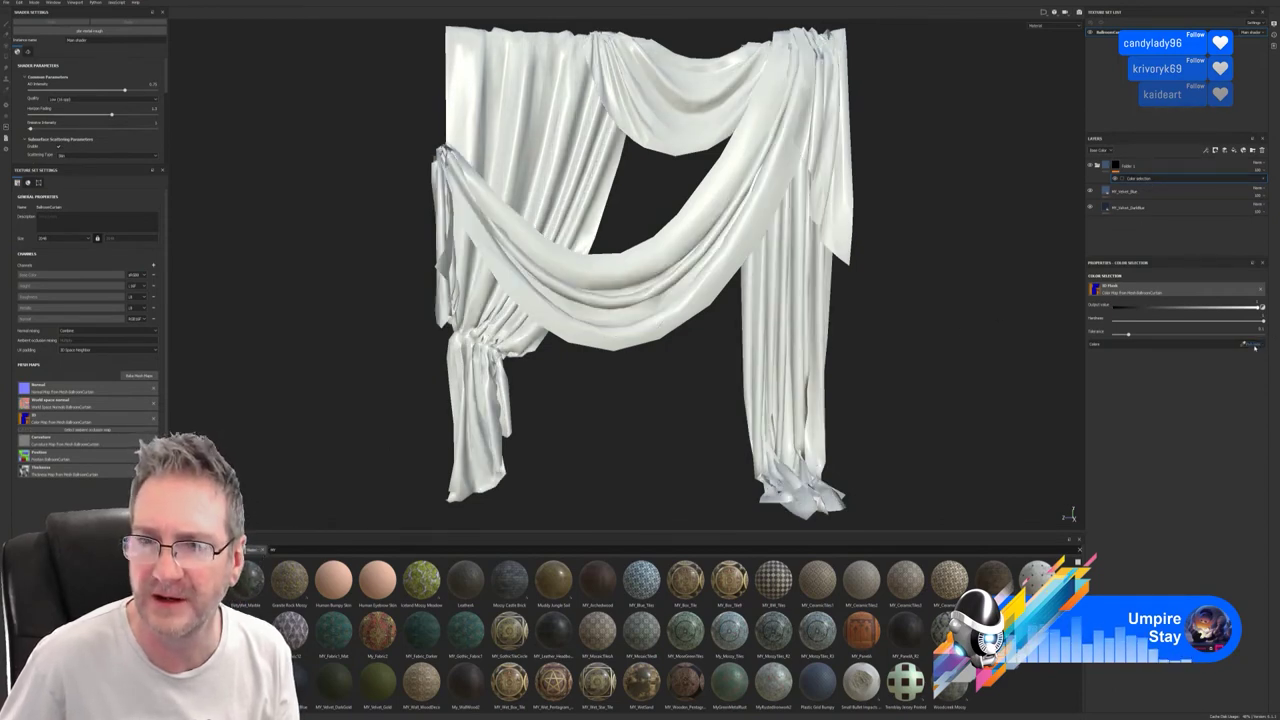
{"action": "left_click", "coordinate": [815, 296]}
{"action": "left_click_drag", "start_coordinate": [859, 321], "coordinate": [719, 310], "text": "alt"}
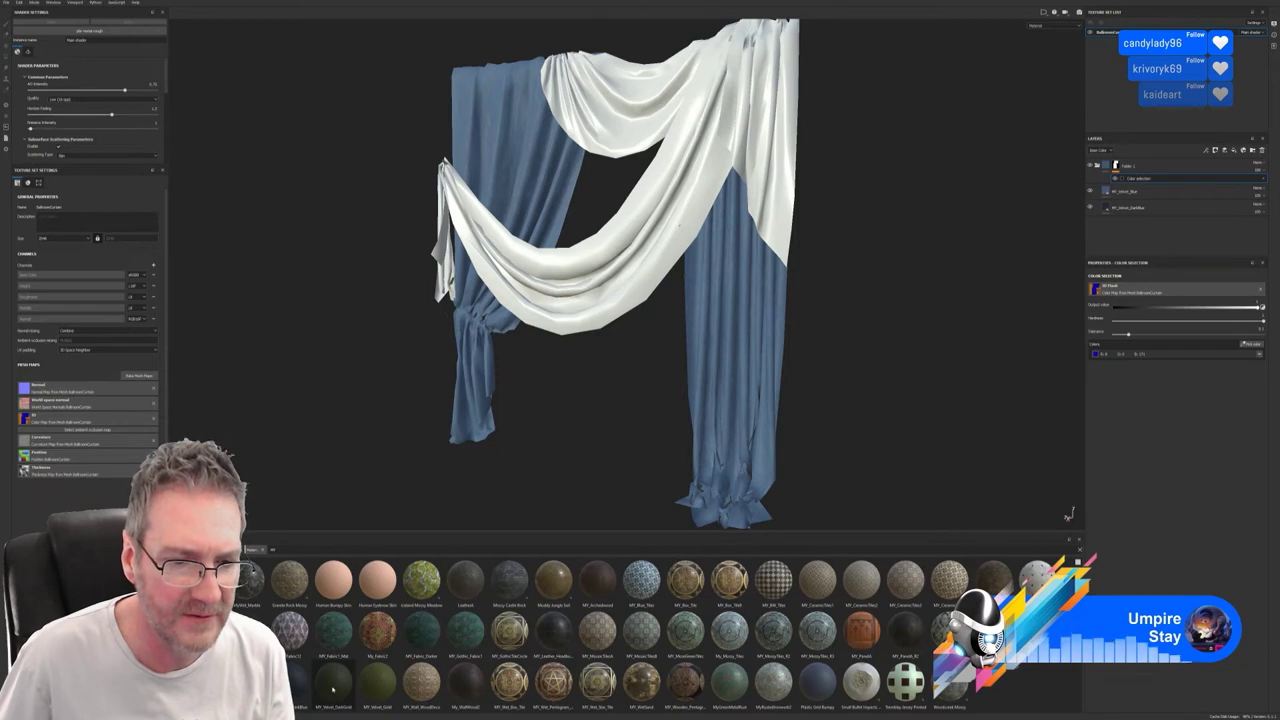
Add the dark gold velvet and gold velvet materials as fill layers, setting the gold velvet layer's UV scale to 5.
{"action": "left_click_drag", "start_coordinate": [333, 688], "coordinate": [630, 269]}
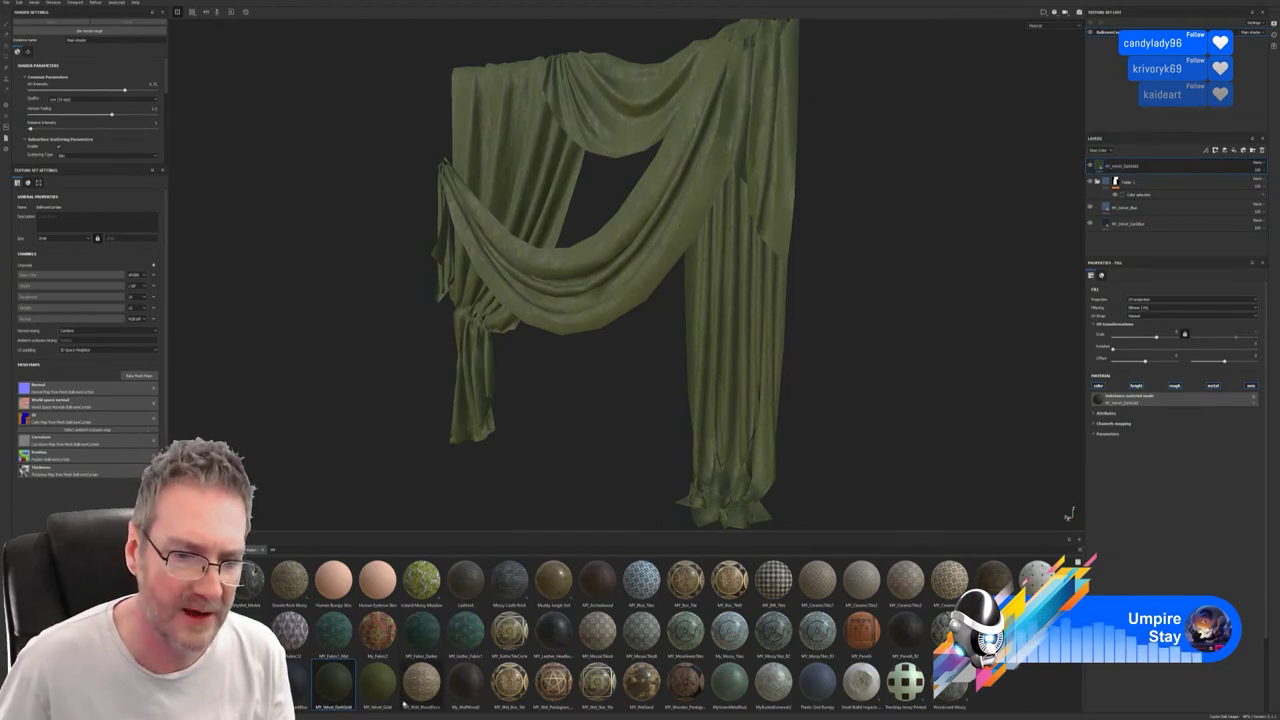
{"action": "left_click_drag", "start_coordinate": [378, 682], "coordinate": [604, 300]}
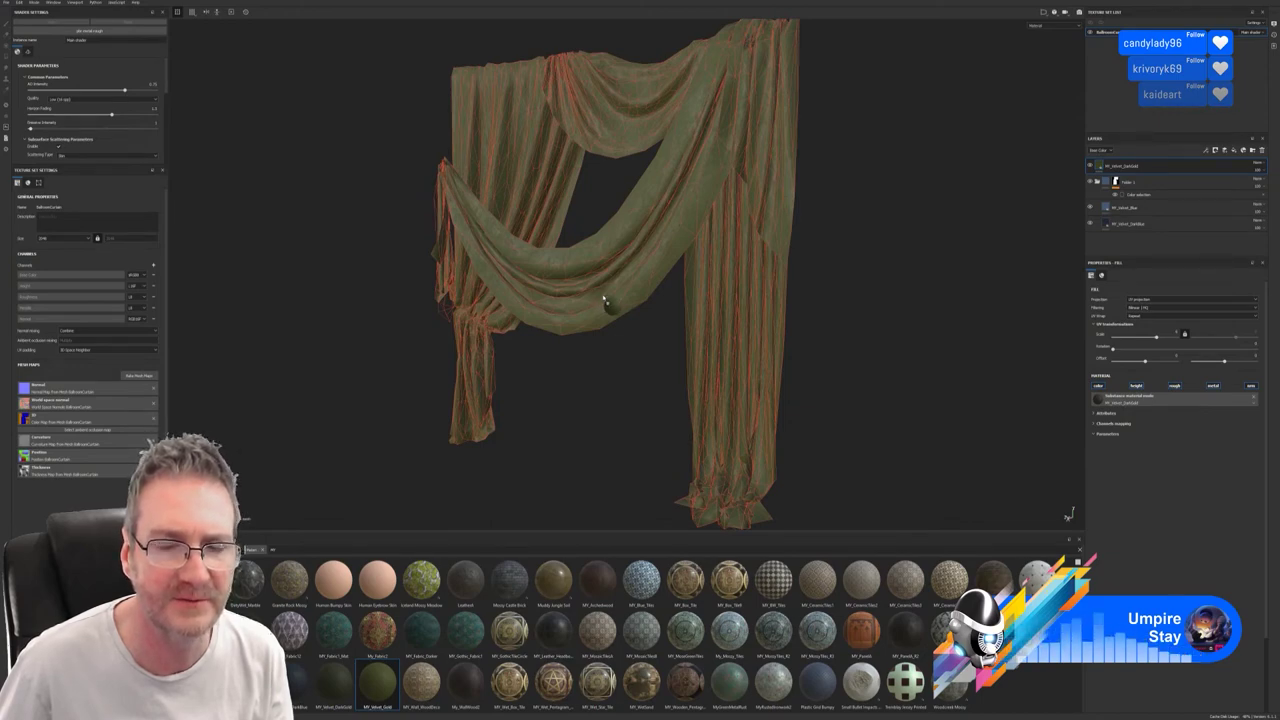
{"action": "left_click_drag", "start_coordinate": [604, 299], "coordinate": [603, 297]}
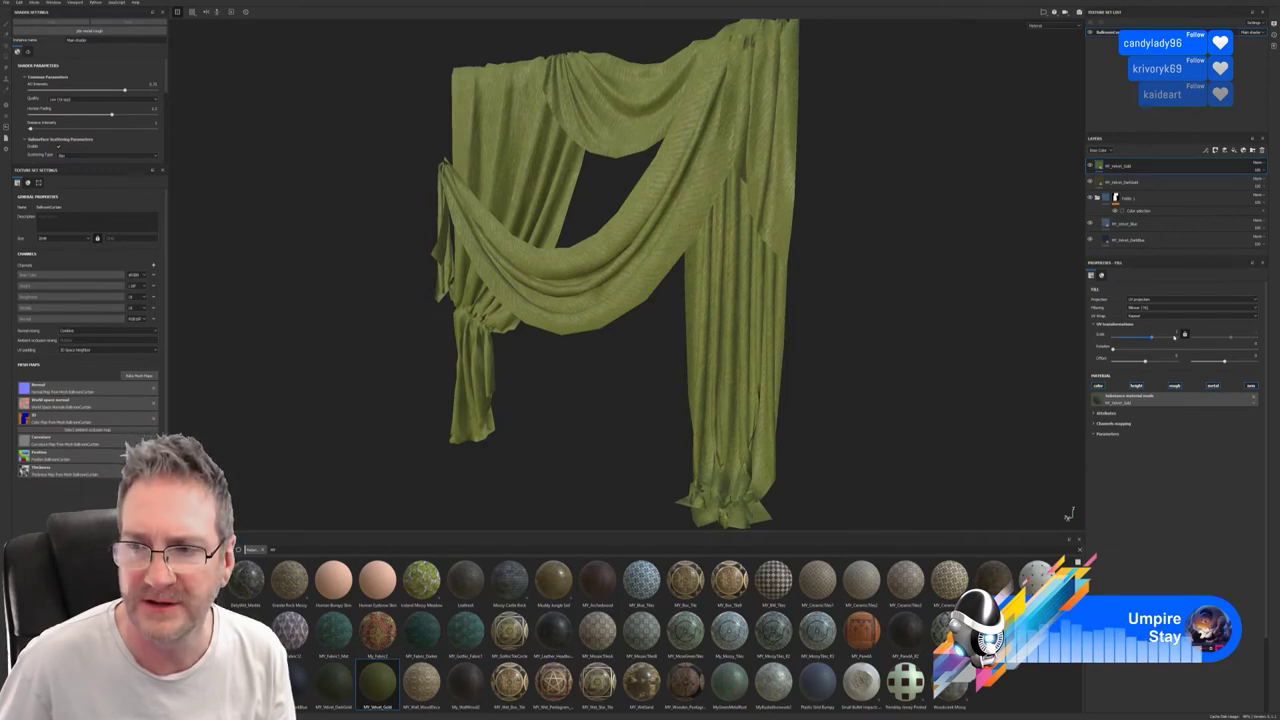
{"action": "type", "text": "5"}
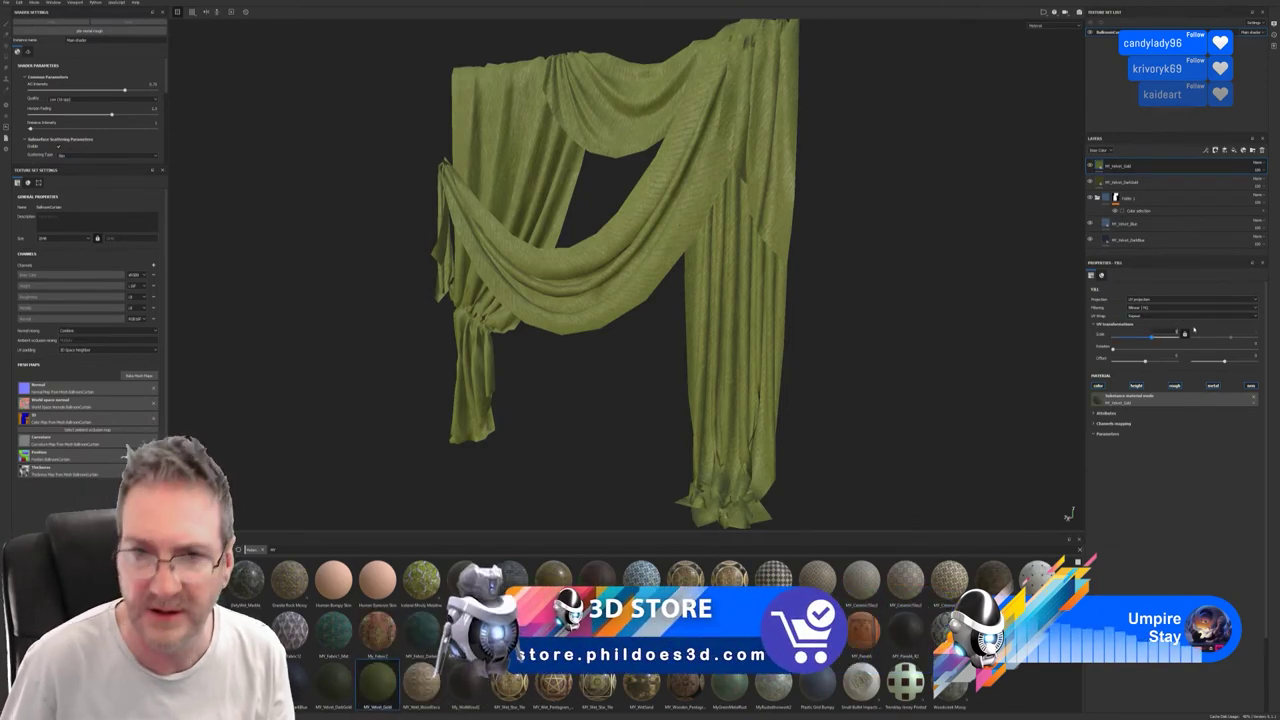
{"action": "key", "text": "Return"}
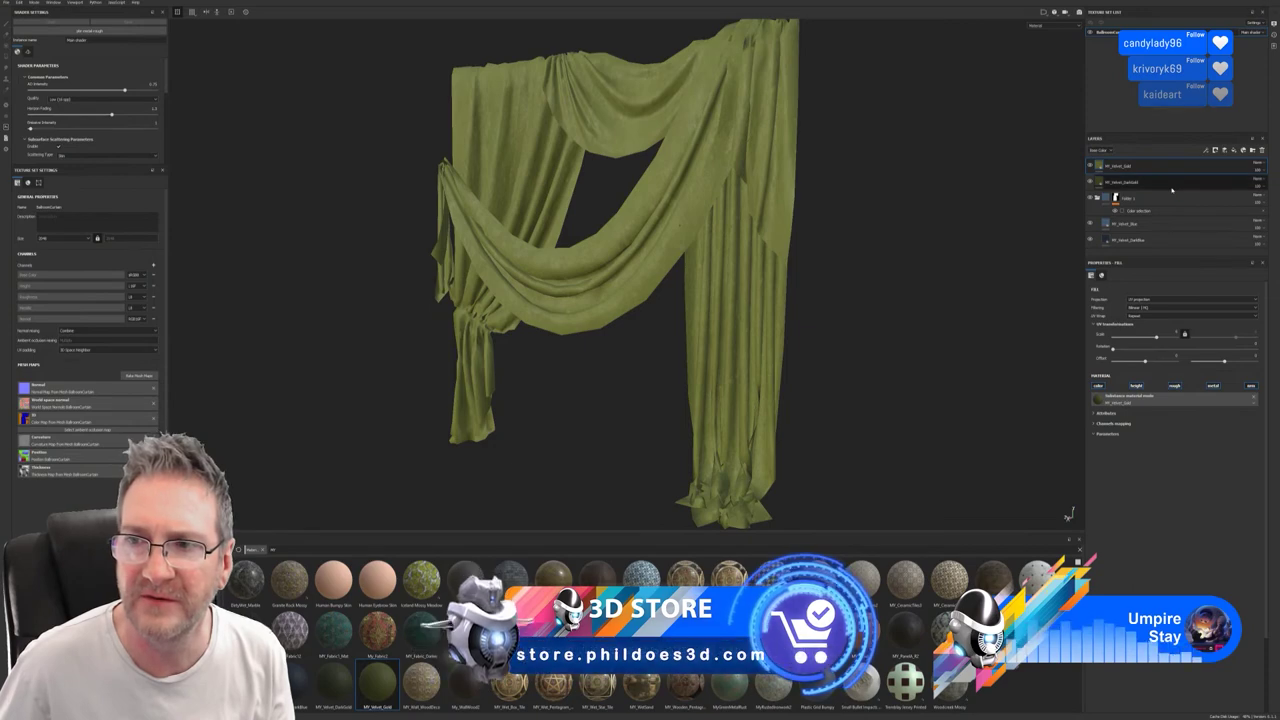
Group the gold and dark gold velvet layers in a folder and add a color selection mask to it.
{"action": "right_click", "coordinate": [1174, 184]}
{"action": "left_click", "coordinate": [1190, 242]}
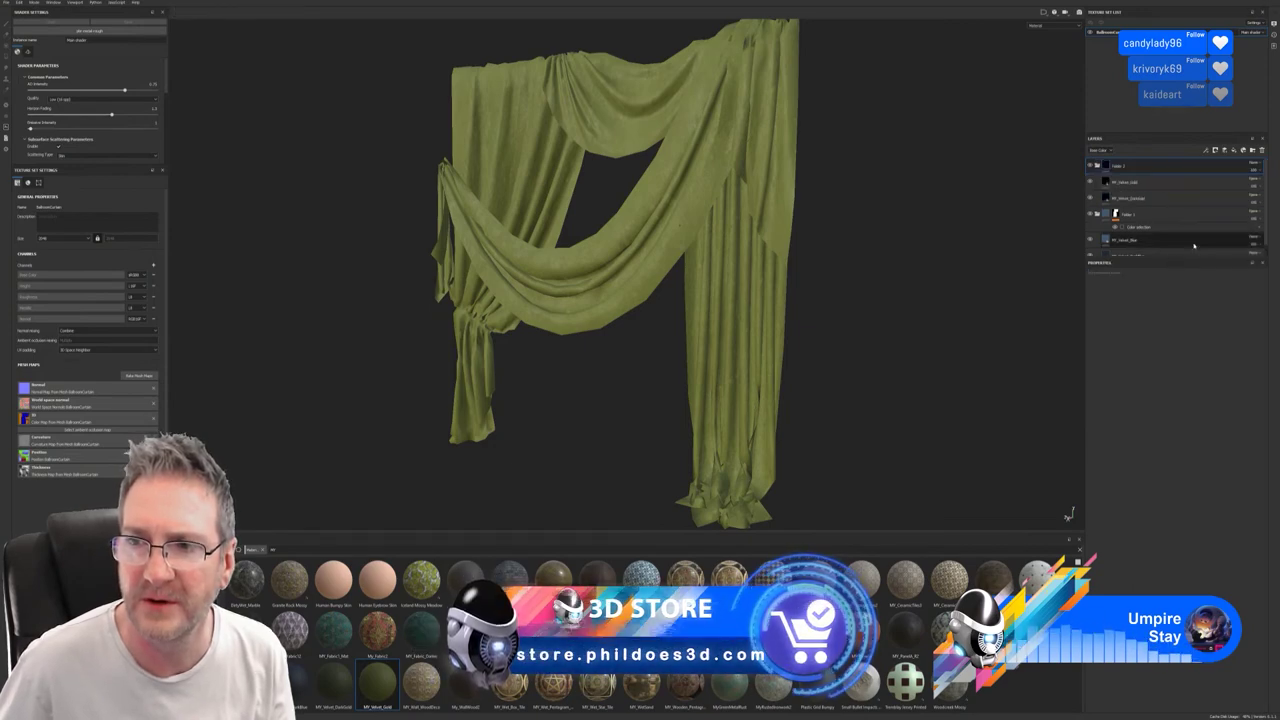
{"action": "right_click", "coordinate": [1207, 173]}
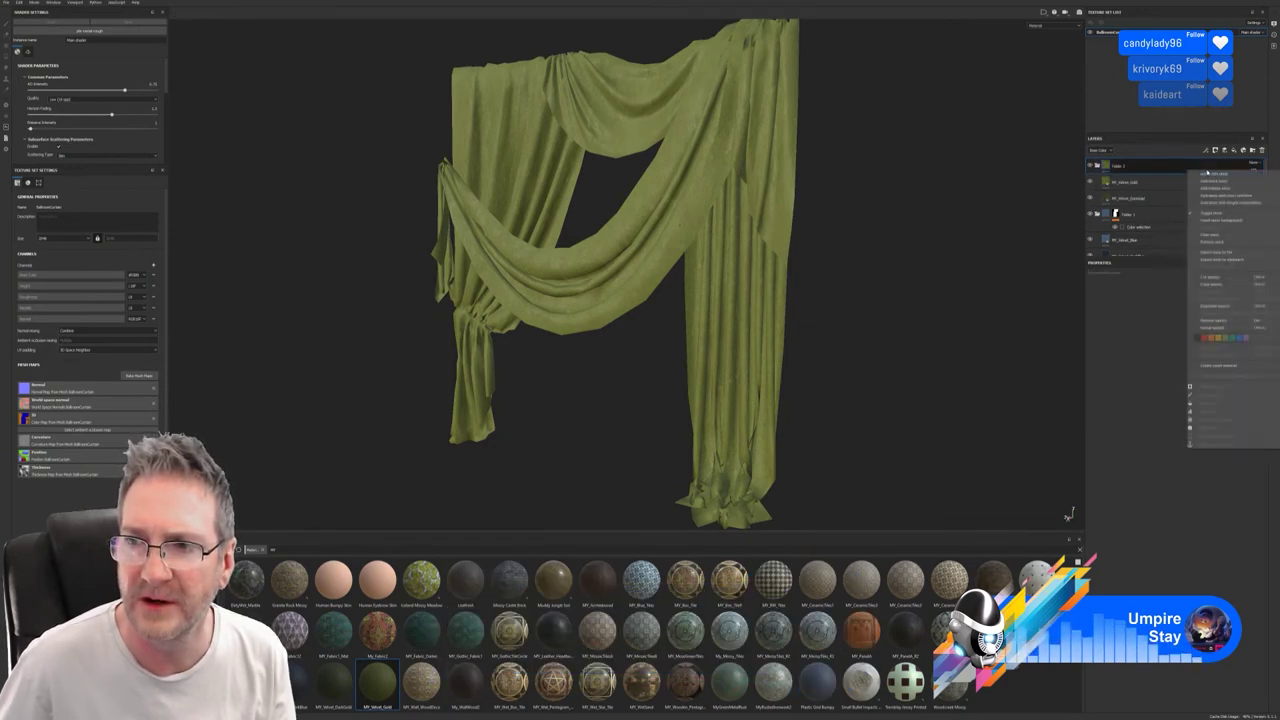
{"action": "left_click", "coordinate": [1230, 200]}
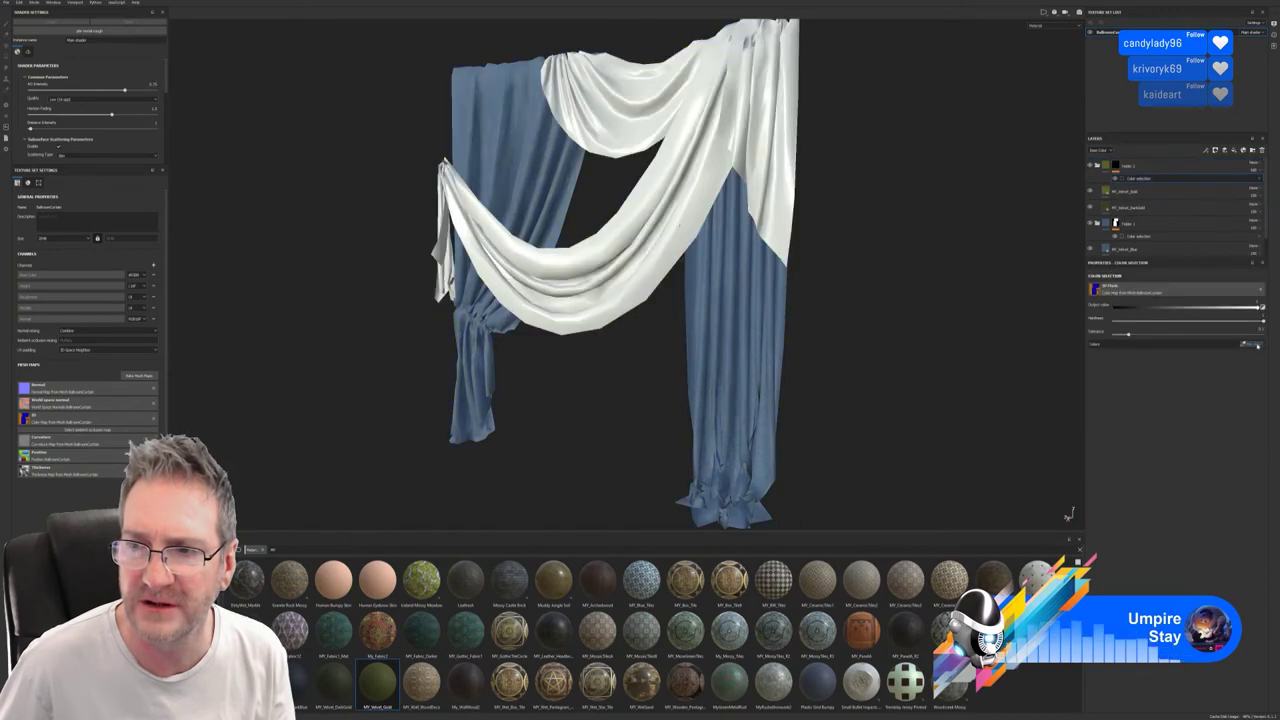
Pick the yellow ID color of the swags for the gold velvet folder's color selection mask.
{"action": "left_click", "coordinate": [1251, 344]}
{"action": "left_click", "coordinate": [729, 111]}
{"action": "left_click_drag", "start_coordinate": [840, 287], "coordinate": [949, 303], "text": "alt"}
{"action": "right_click_drag", "start_coordinate": [803, 300], "coordinate": [909, 297], "text": "alt"}
{"action": "middle_click_drag", "start_coordinate": [854, 275], "coordinate": [877, 320], "text": "alt"}
{"action": "left_click_drag", "start_coordinate": [877, 320], "coordinate": [860, 300], "text": "alt"}
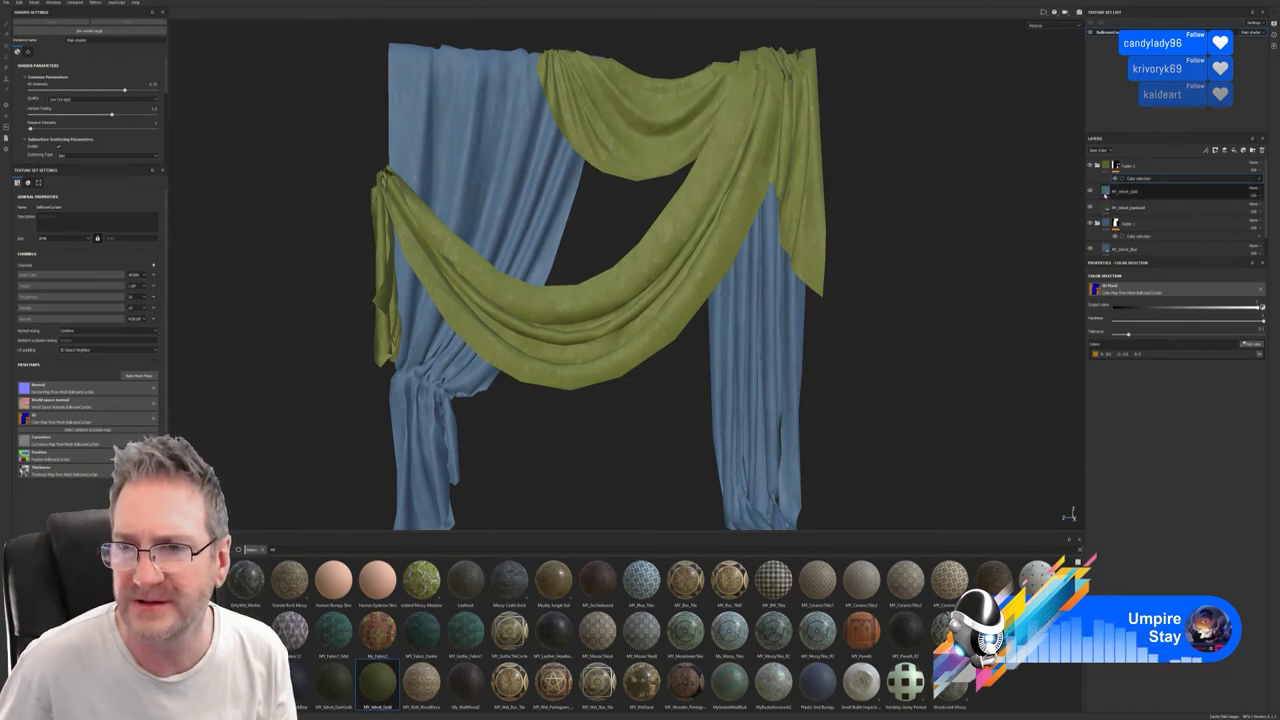
Examine the gold velvet layer's attributes, channels mapping and color channel, and its appearance on the swags.
{"action": "left_click", "coordinate": [1106, 193]}
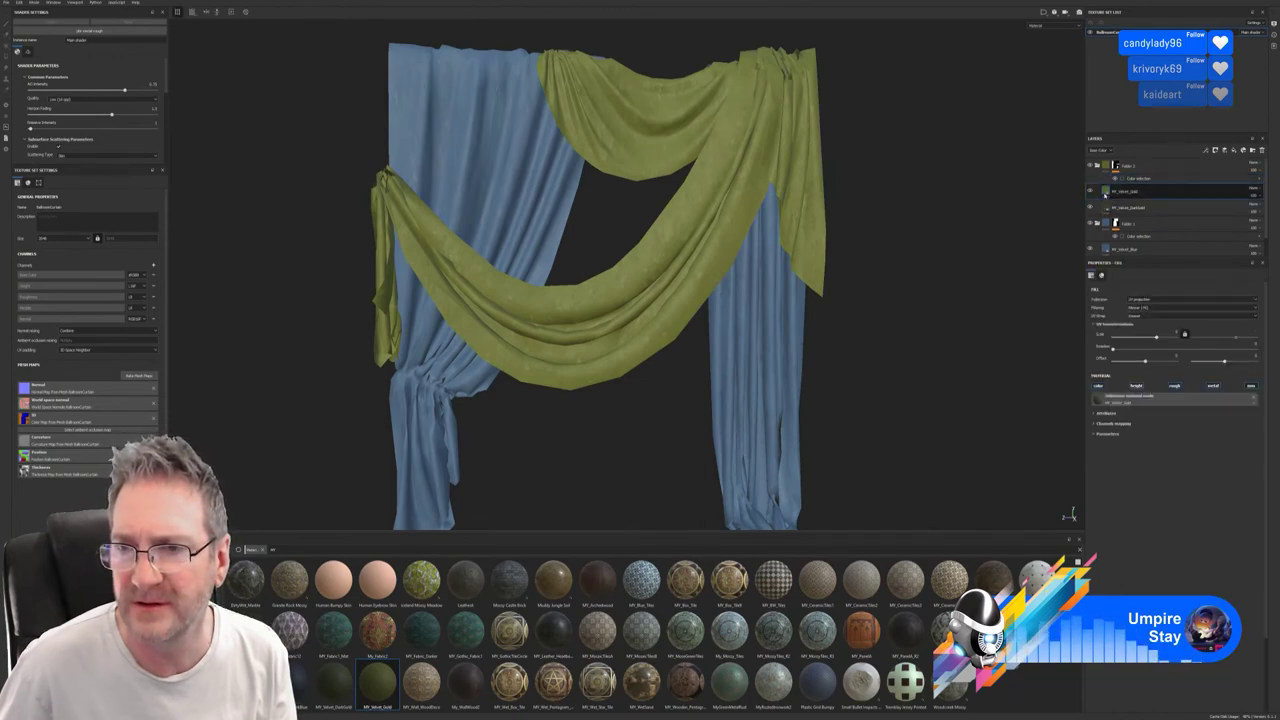
{"action": "left_click", "coordinate": [1095, 413]}
{"action": "left_click", "coordinate": [1095, 413]}
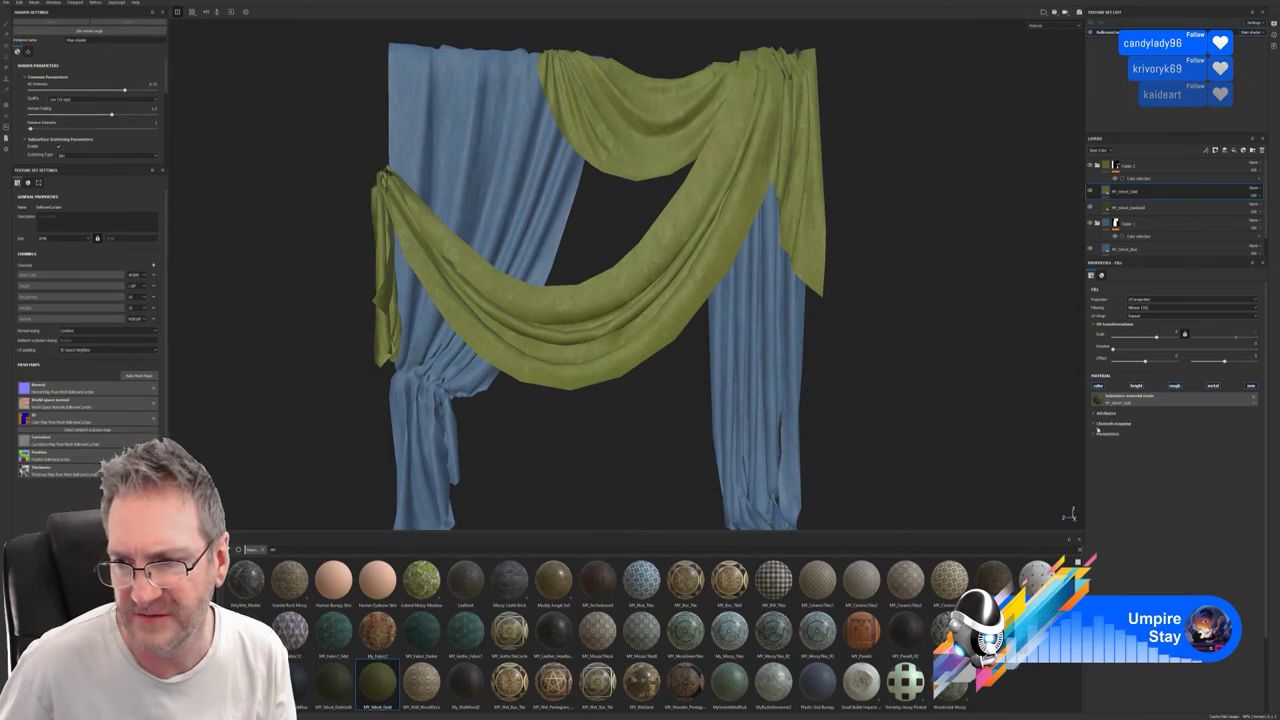
{"action": "left_click", "coordinate": [1096, 423]}
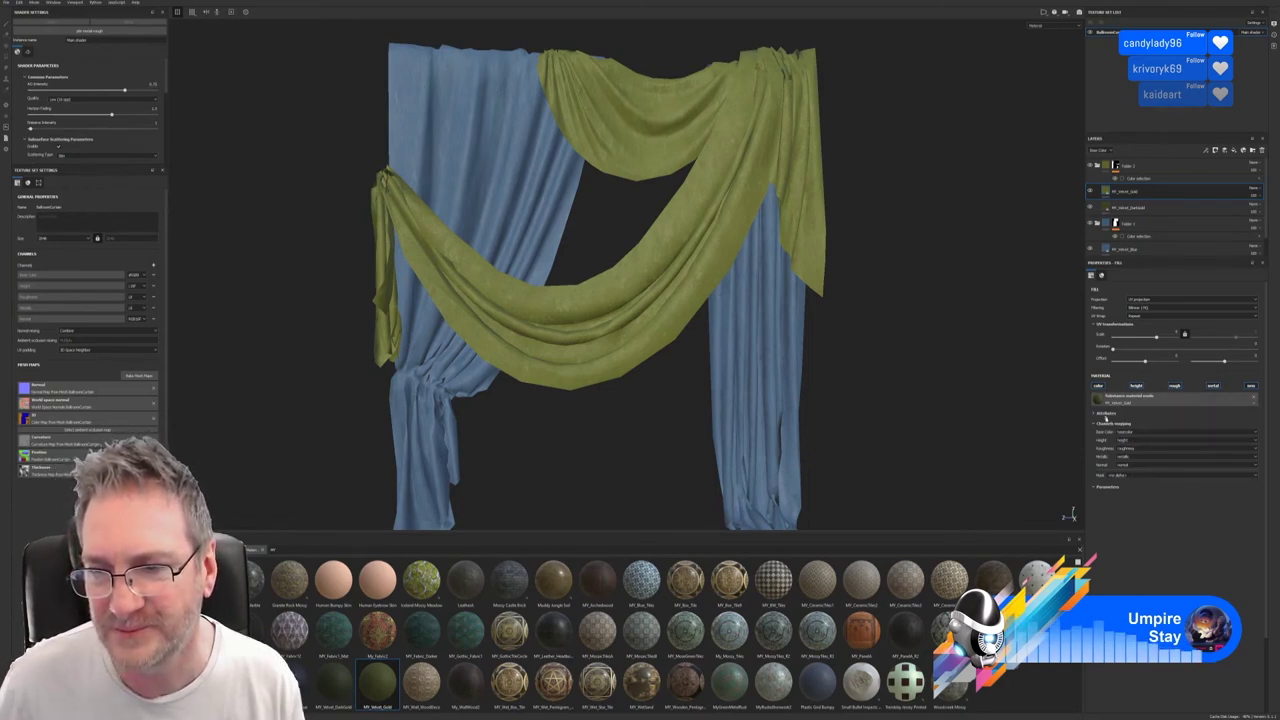
{"action": "left_click", "coordinate": [1099, 387]}
{"action": "left_click", "coordinate": [1099, 387]}
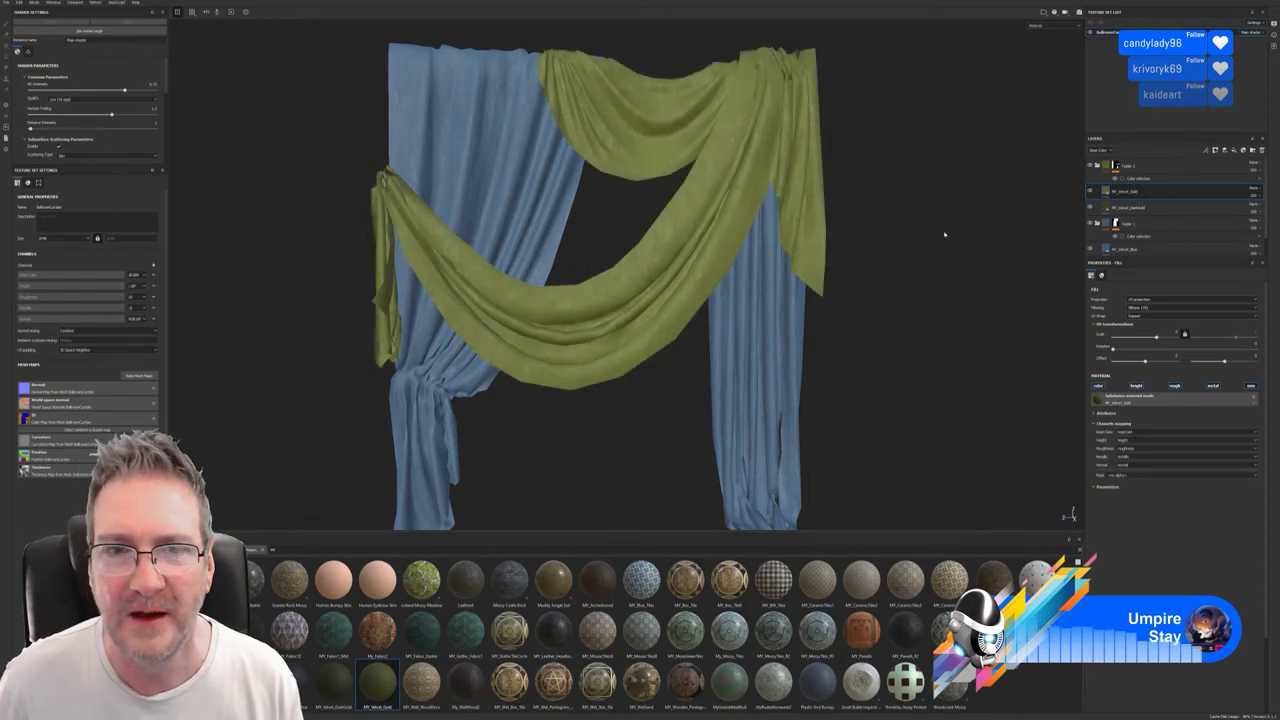
{"action": "left_click_drag", "start_coordinate": [944, 234], "coordinate": [877, 251], "text": "alt"}
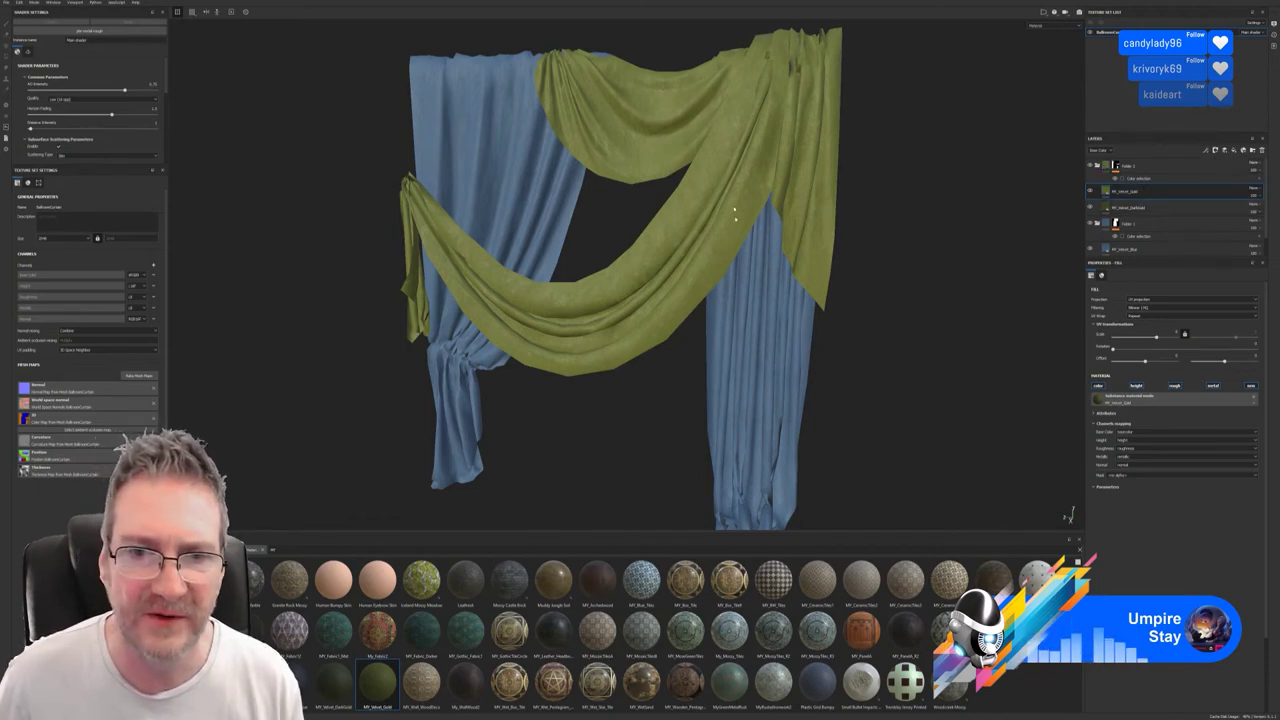
Compare the long drapes with the blue velvet layer hidden and shown over the dark blue velvet.
{"action": "left_click", "coordinate": [1163, 225]}
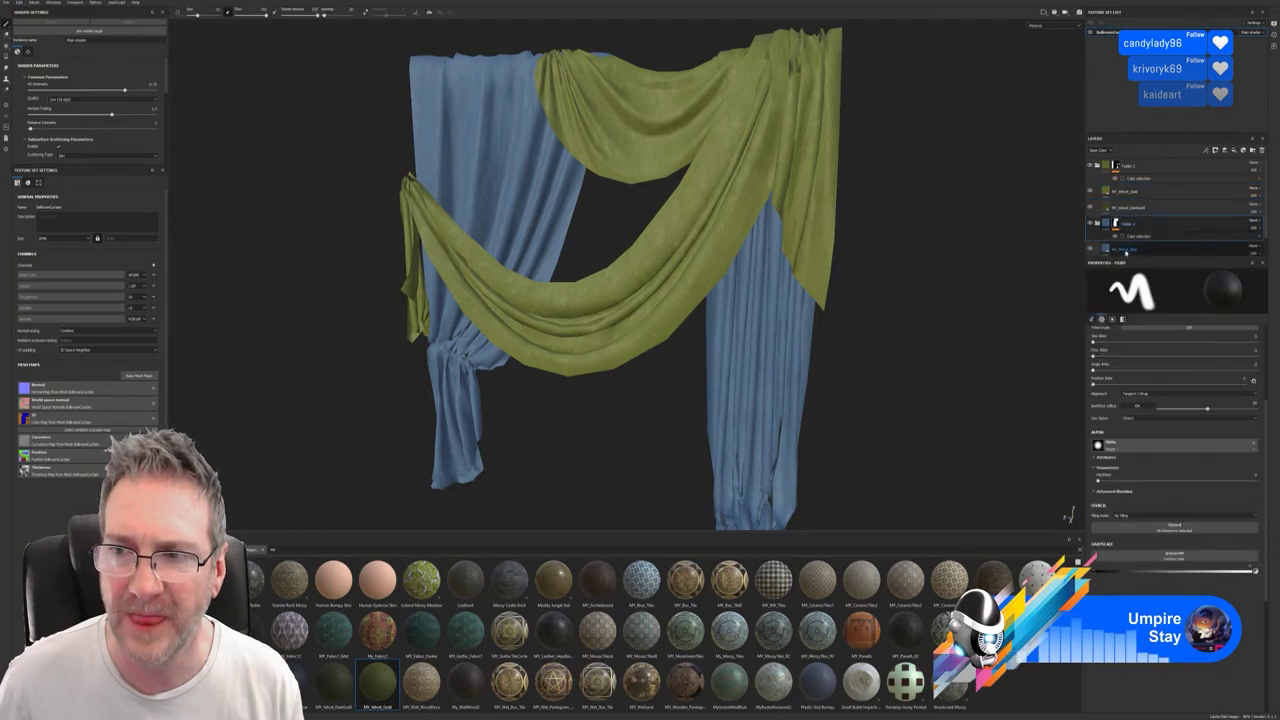
{"action": "scroll", "coordinate": [1143, 236], "scroll_direction": "down", "scroll_amount": 1}
{"action": "left_click", "coordinate": [1090, 228]}
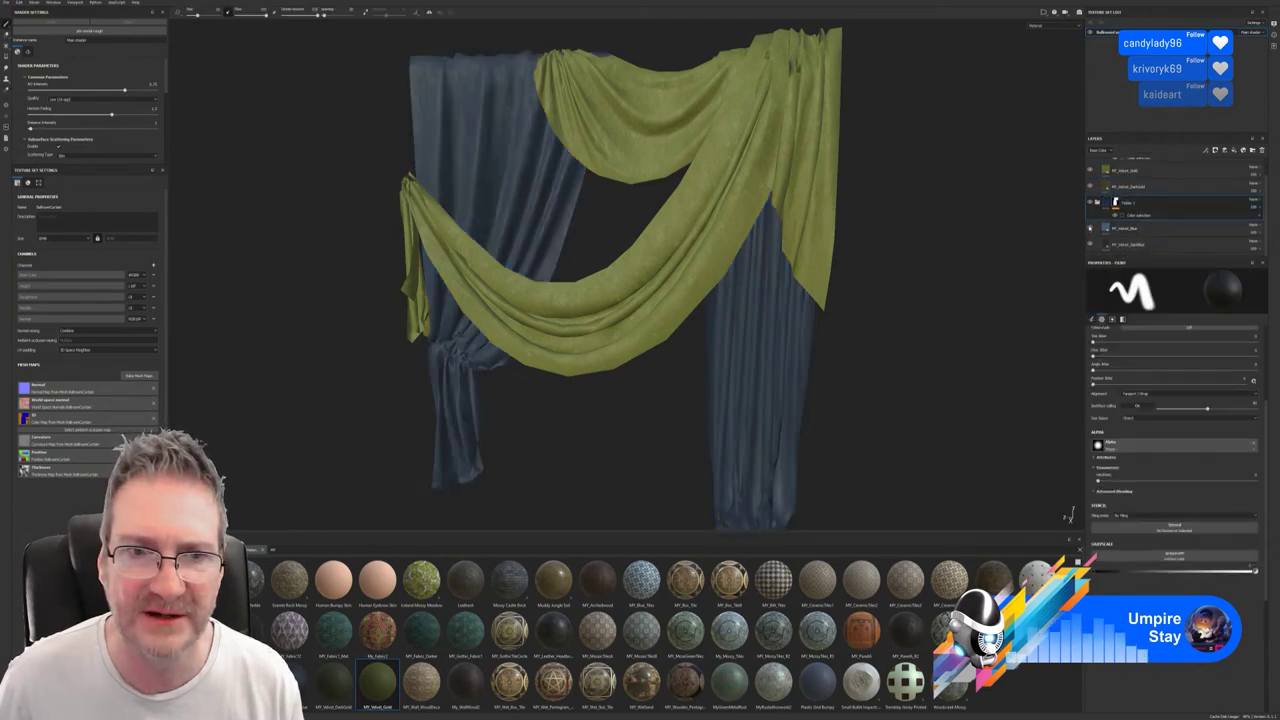
{"action": "left_click", "coordinate": [1090, 228]}
{"action": "left_click", "coordinate": [1090, 228]}
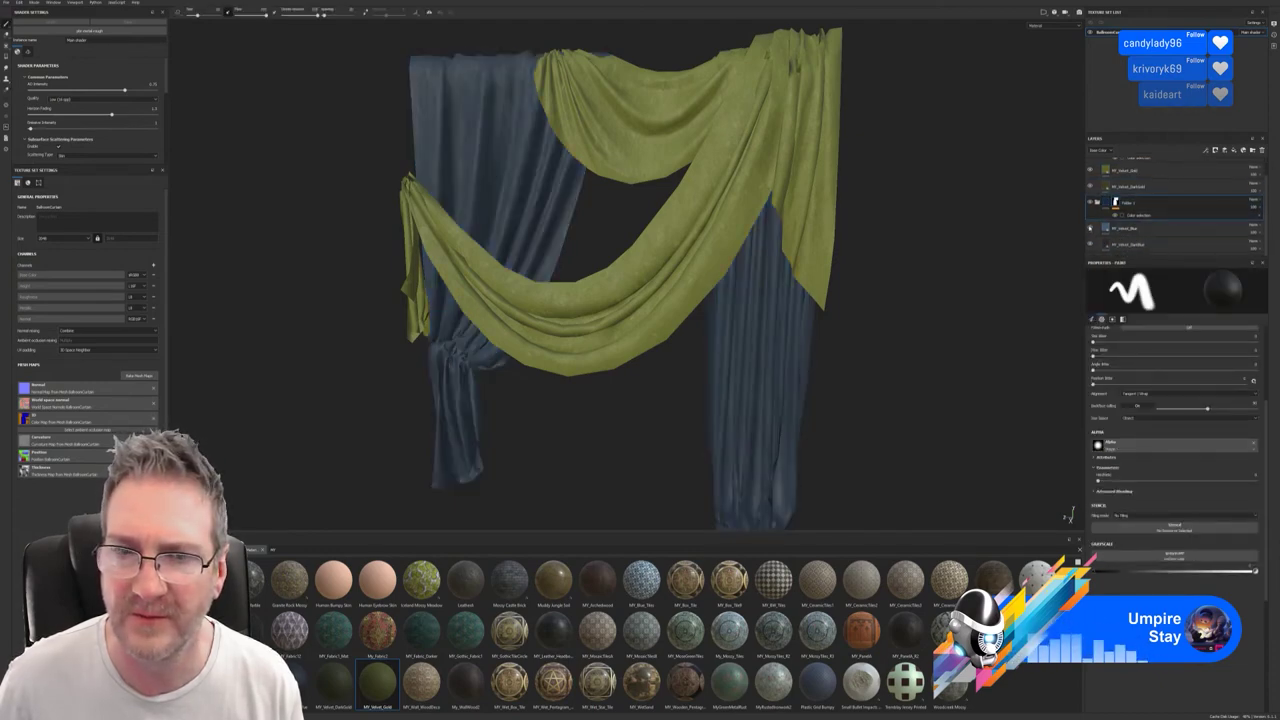
{"action": "left_click", "coordinate": [1090, 228]}
{"action": "left_click", "coordinate": [1090, 228]}
{"action": "left_click", "coordinate": [1090, 228]}
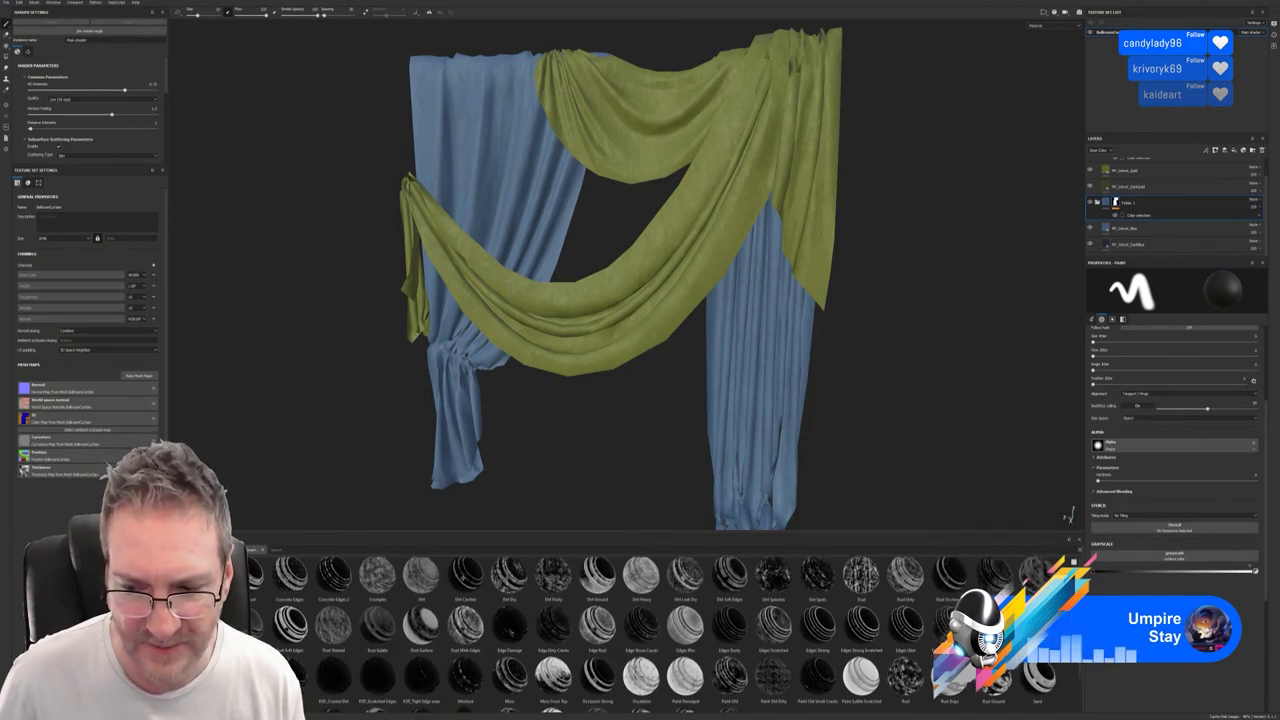
Apply a fabric edge smart mask to the blue velvet layer so the dark blue velvet shows beneath it.
{"action": "scroll", "coordinate": [660, 630], "scroll_direction": "down", "scroll_amount": 2}
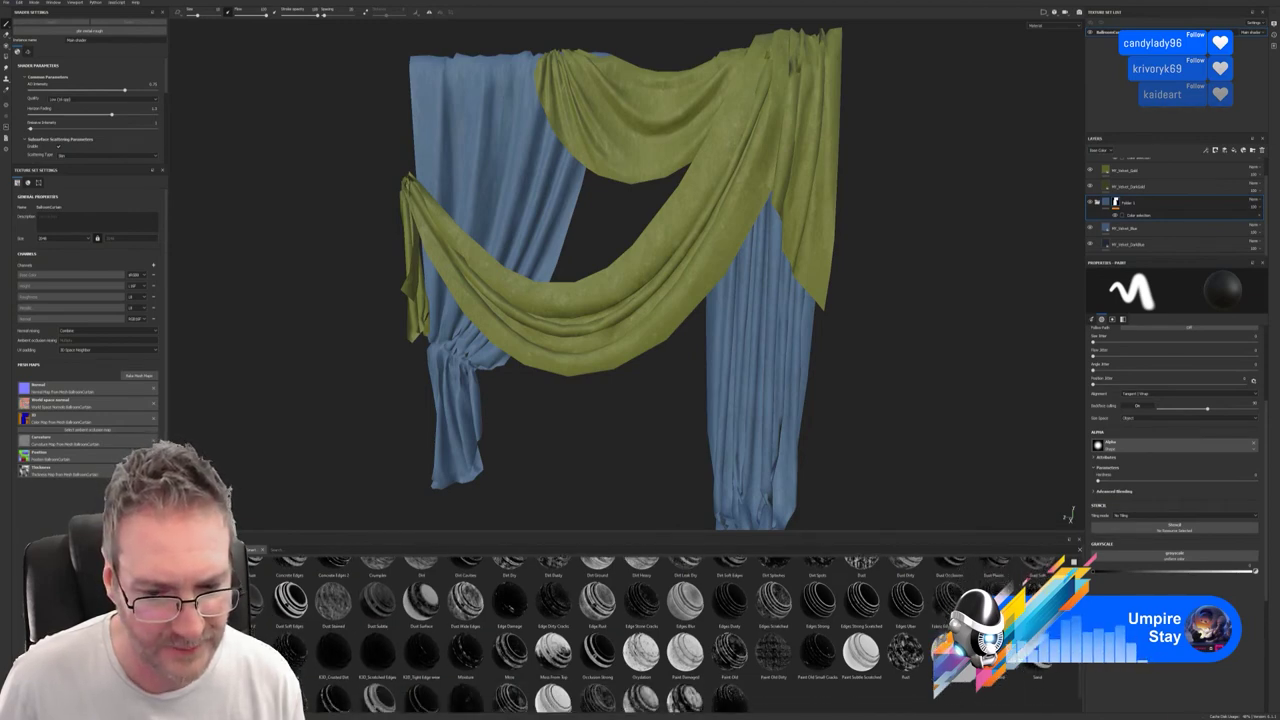
{"action": "scroll", "coordinate": [660, 635], "scroll_direction": "down", "scroll_amount": 1}
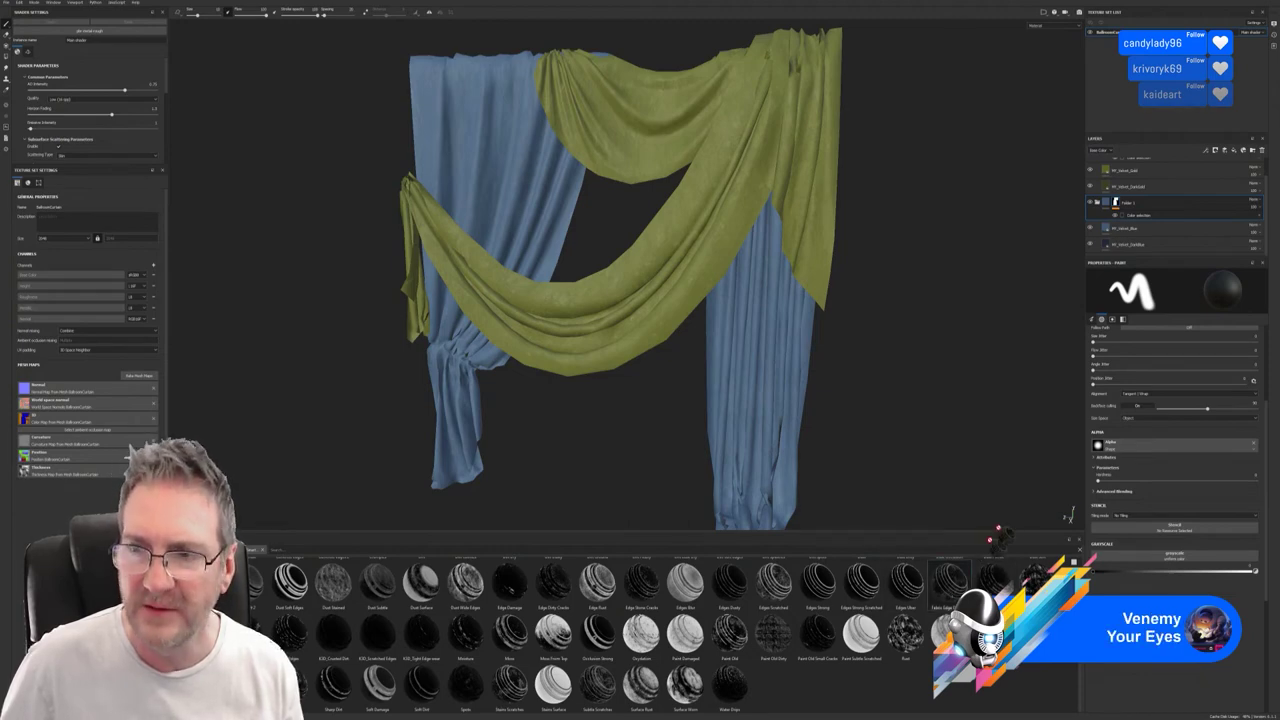
{"action": "left_click", "coordinate": [1166, 228]}
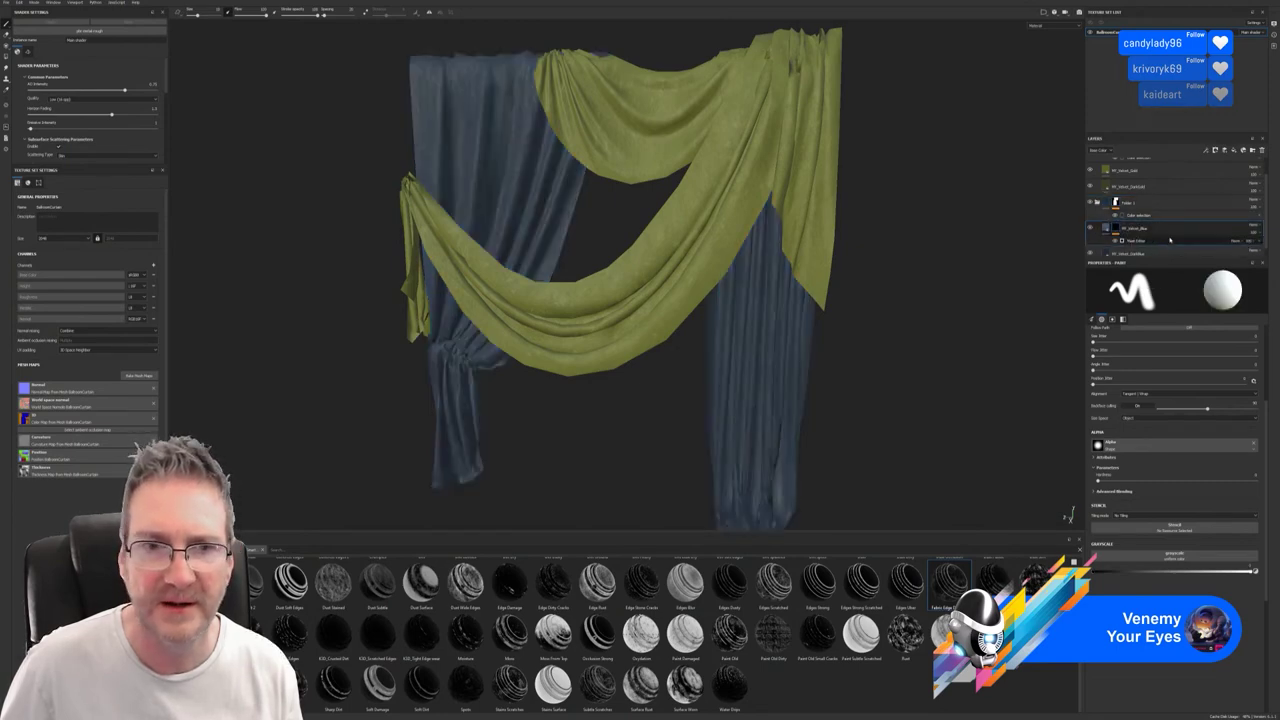
{"action": "right_click_drag", "start_coordinate": [490, 193], "coordinate": [580, 193], "text": "shift"}
{"action": "left_click_drag", "start_coordinate": [580, 193], "coordinate": [606, 186], "text": "alt"}
{"action": "middle_click_drag", "start_coordinate": [606, 186], "coordinate": [603, 298], "text": "alt"}
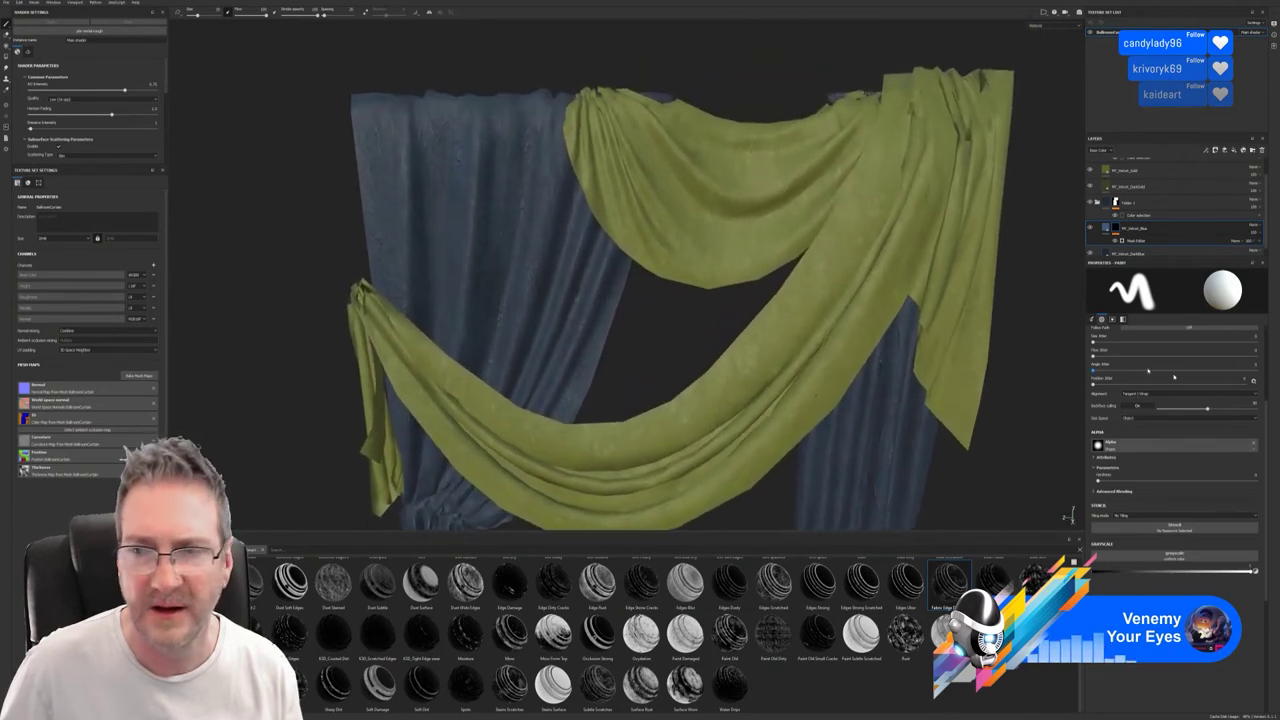
Try a higher global balance and a changed texture opacity on the fabric edge mask, and remove its generator from the blue velvet layer.
{"action": "left_click", "coordinate": [1157, 241]}
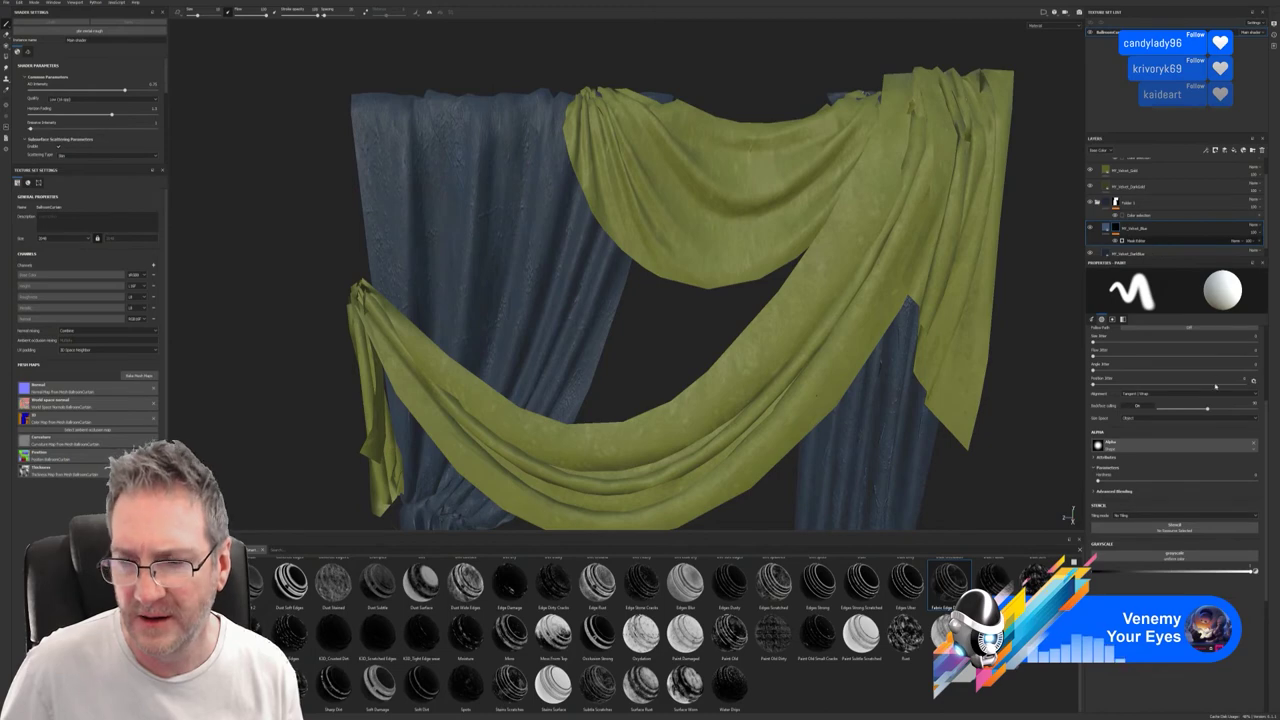
{"action": "left_click_drag", "start_coordinate": [1176, 345], "coordinate": [1227, 345]}
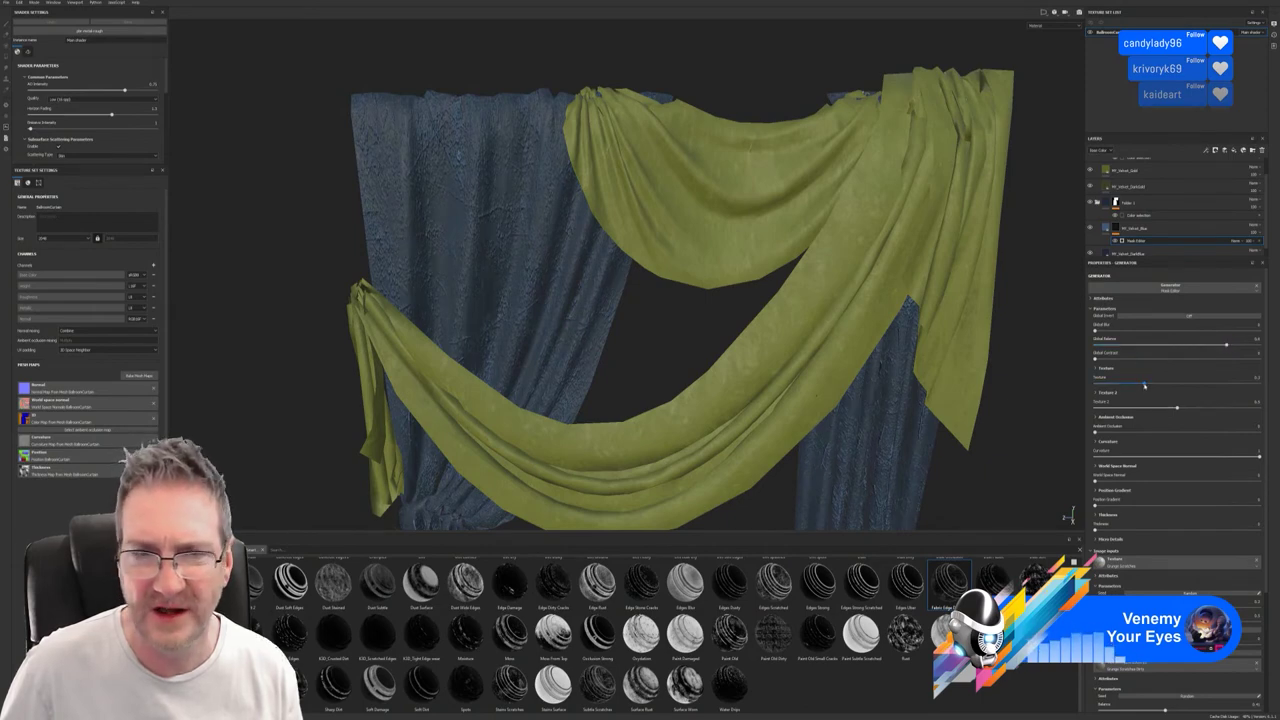
{"action": "mouse_move", "coordinate": [1145, 386]}
{"action": "left_mouse_down"}
{"action": "mouse_move", "coordinate": [1237, 385]}
{"action": "mouse_move", "coordinate": [1094, 386]}
{"action": "mouse_move", "coordinate": [1188, 386]}
{"action": "mouse_move", "coordinate": [1153, 399]}
{"action": "left_mouse_up"}
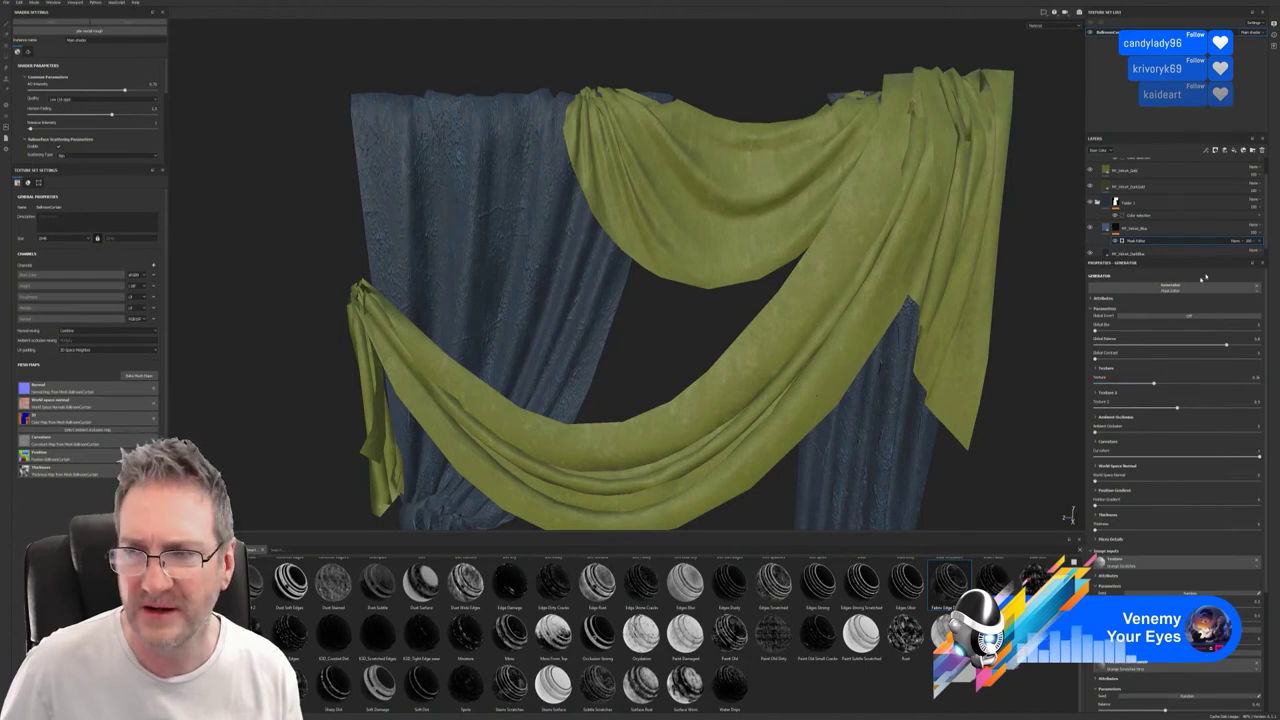
{"action": "left_click", "coordinate": [1260, 242]}
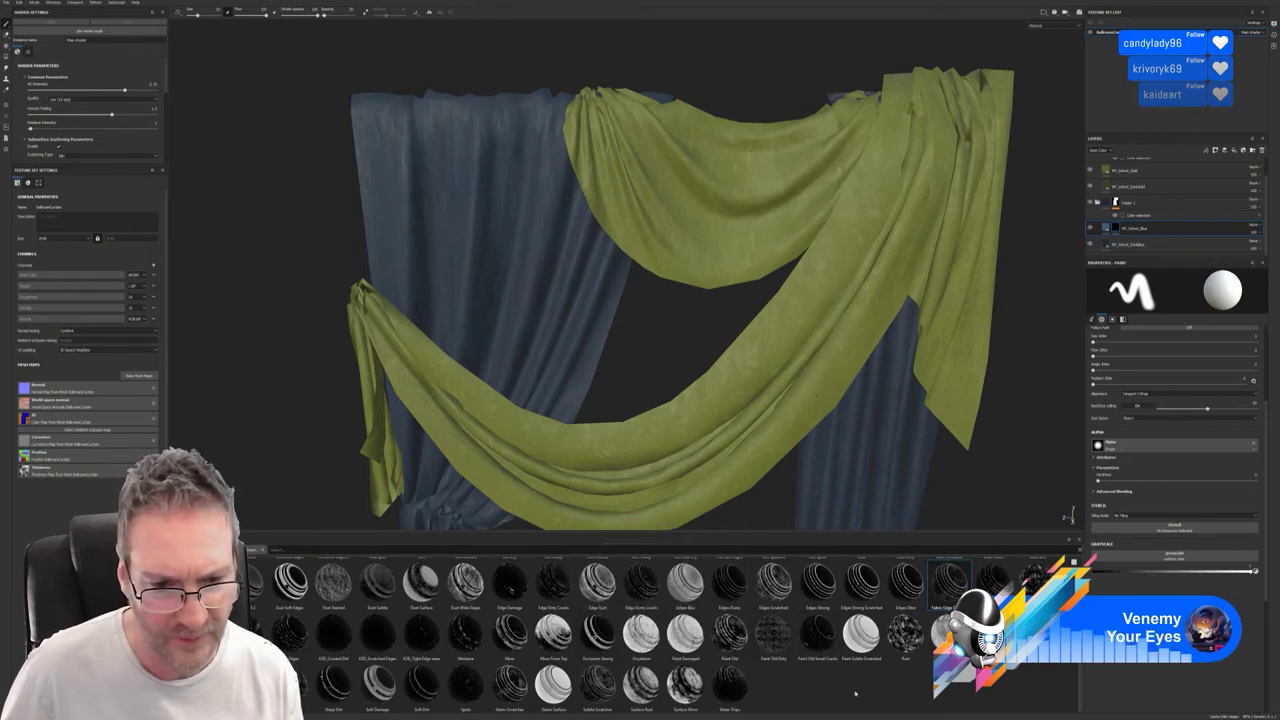
Try the Dust Wide Edges smart mask on the blue velvet layer with reduced hardness and scale on its grunge map fill.
{"action": "left_click_drag", "start_coordinate": [470, 582], "coordinate": [1163, 228]}
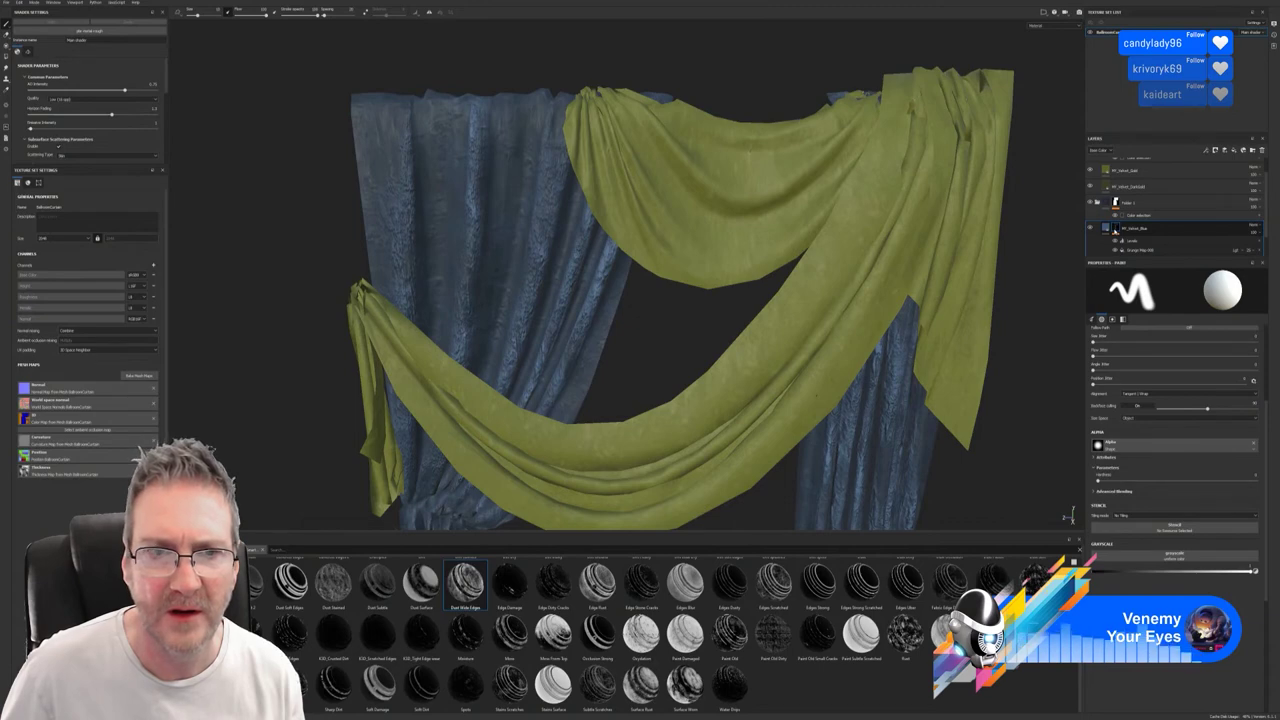
{"action": "scroll", "coordinate": [603, 336], "scroll_direction": "down", "scroll_amount": 2}
{"action": "middle_click_drag", "start_coordinate": [590, 332], "coordinate": [586, 299], "text": "alt"}
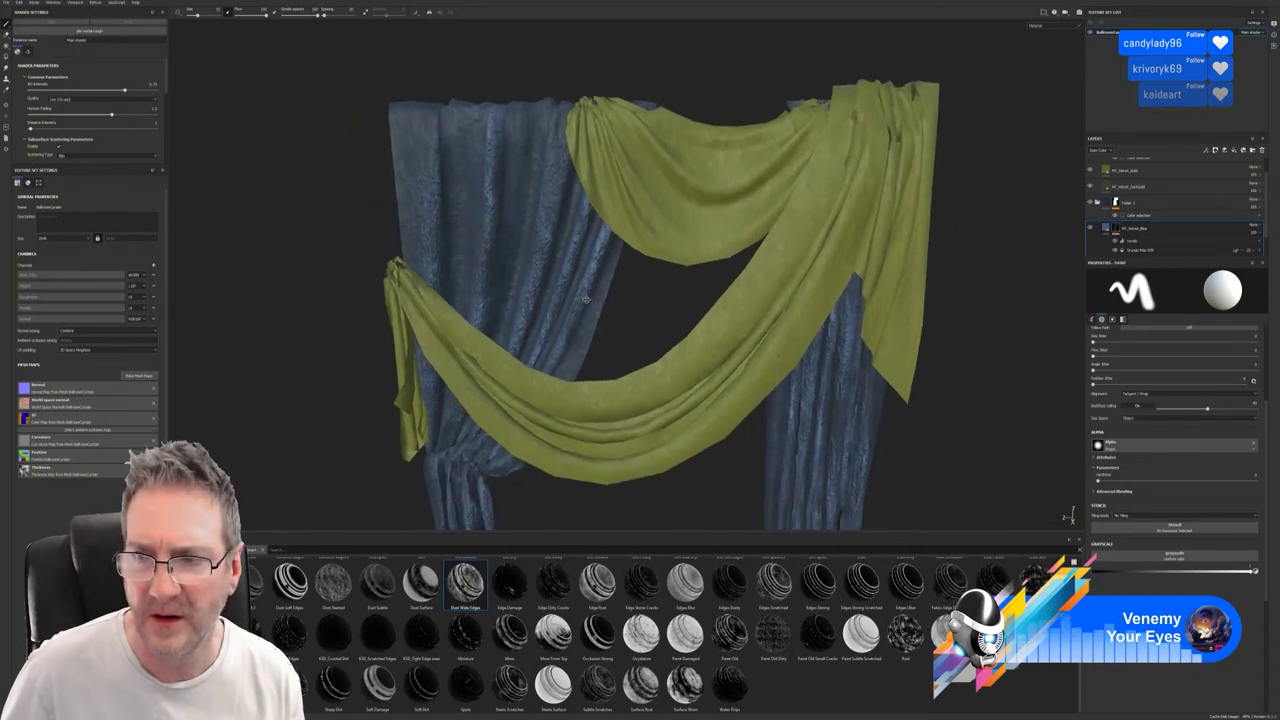
{"action": "left_click", "coordinate": [1156, 242]}
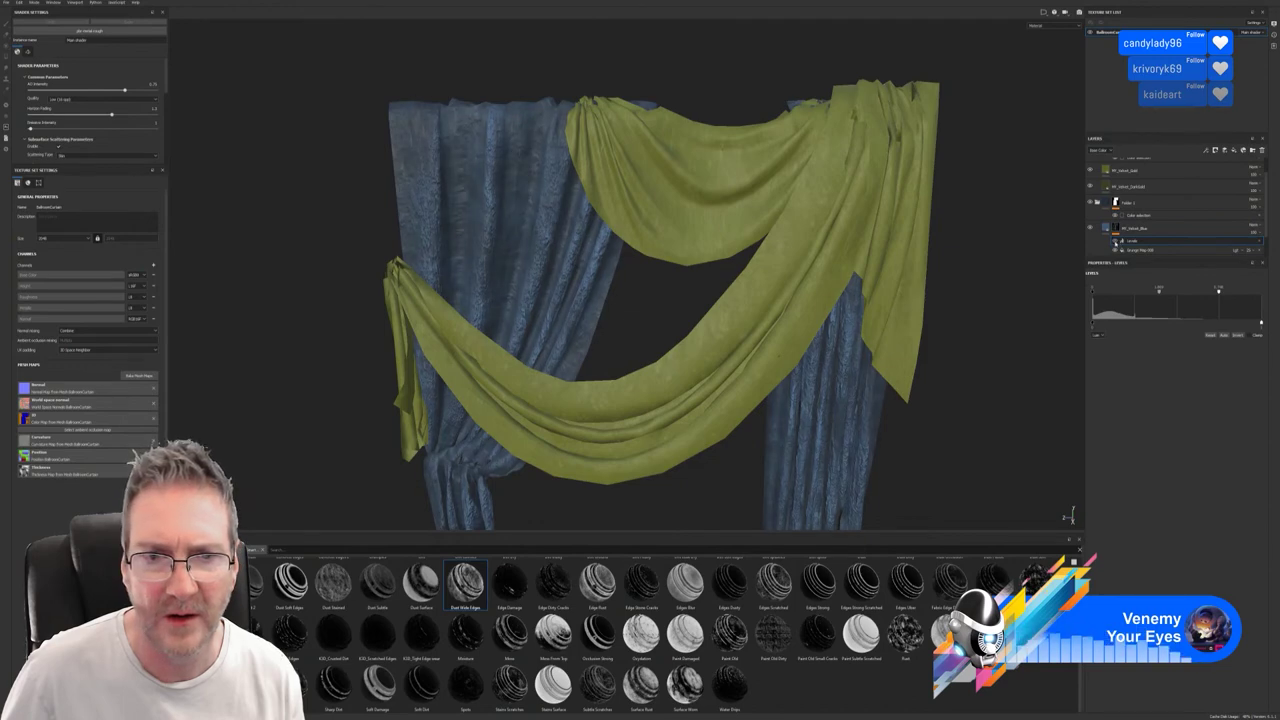
{"action": "left_click", "coordinate": [1145, 251]}
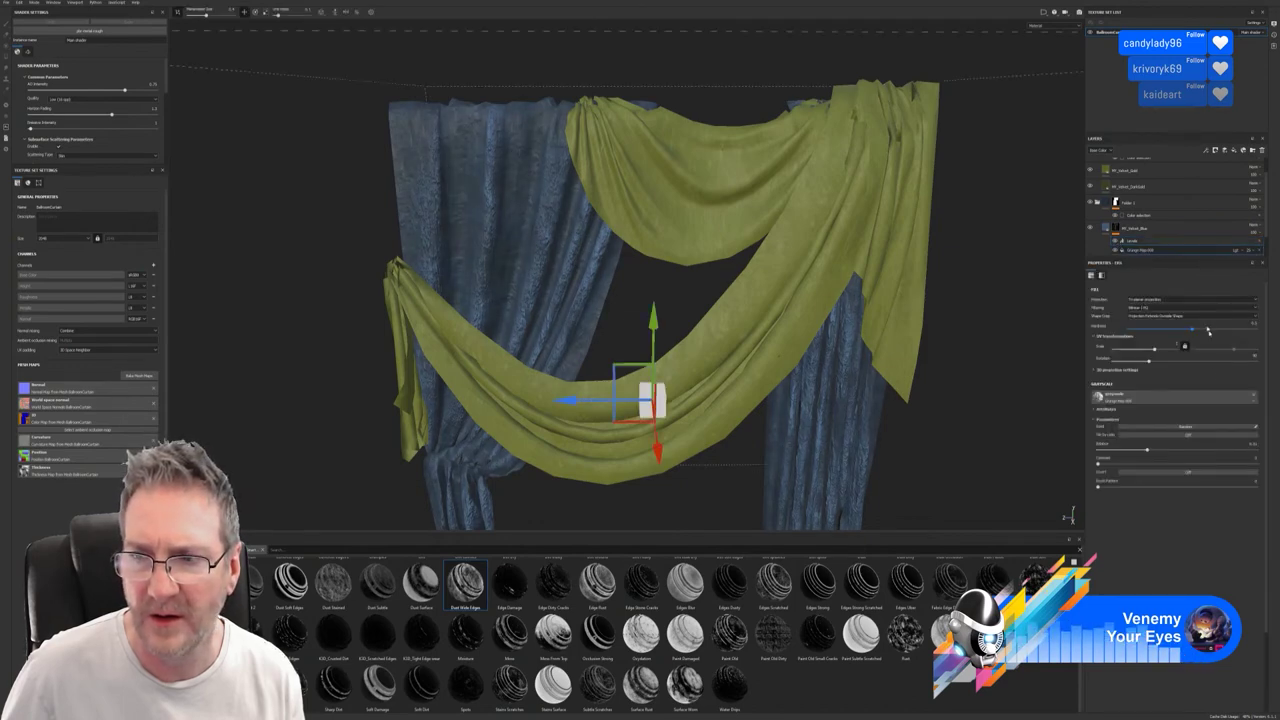
{"action": "left_click_drag", "start_coordinate": [1195, 329], "coordinate": [1130, 356]}
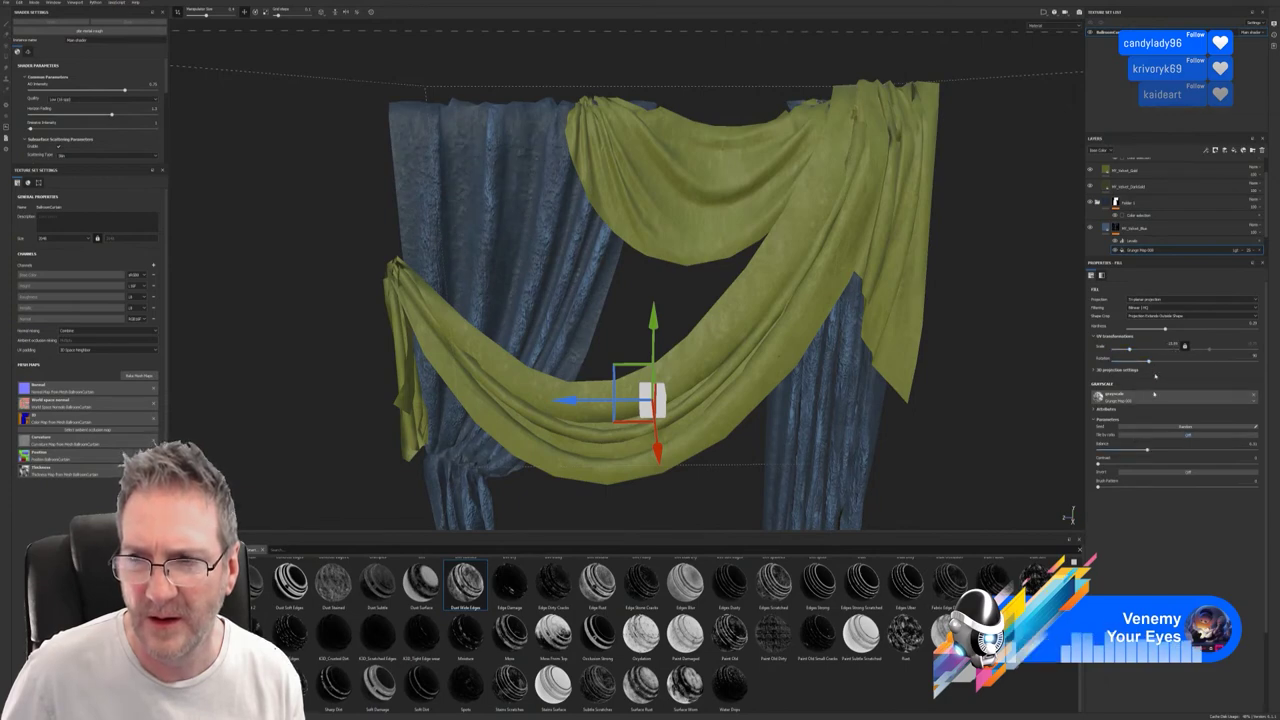
Remove the grunge map, mask editor and levels effects from the blue velvet layer's mask.
{"action": "left_click", "coordinate": [1256, 249]}
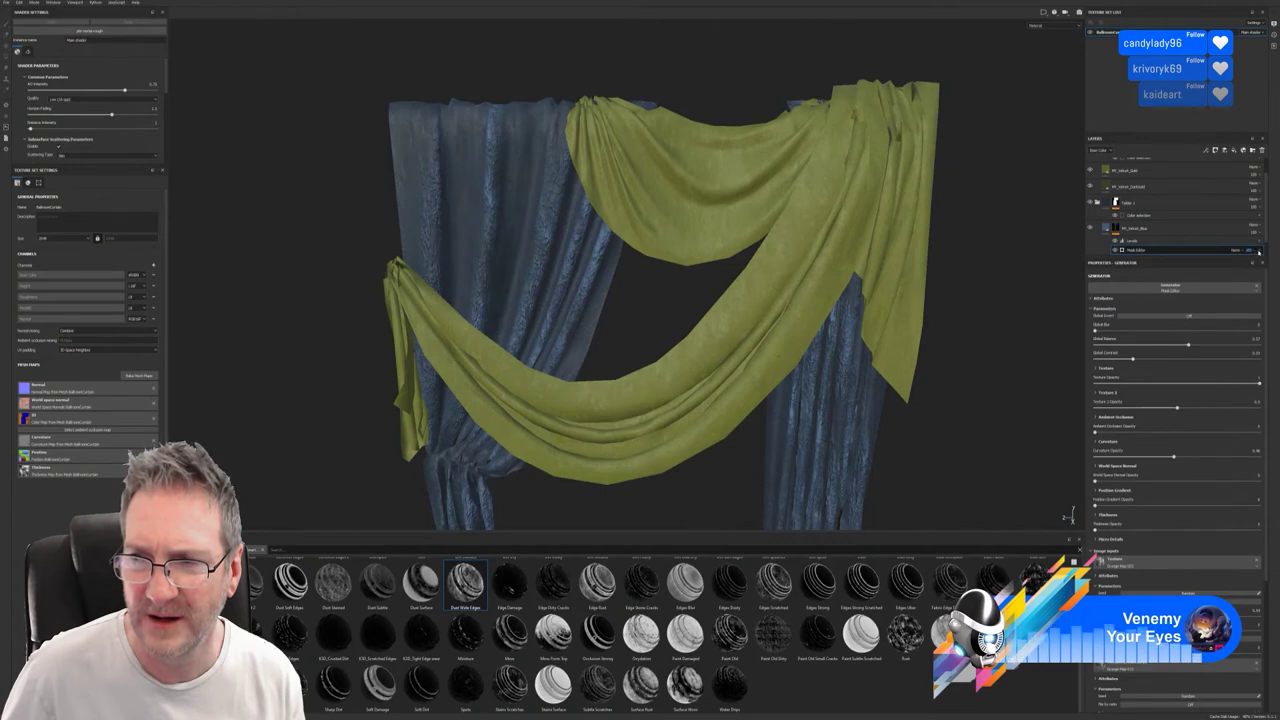
{"action": "left_click", "coordinate": [1259, 250]}
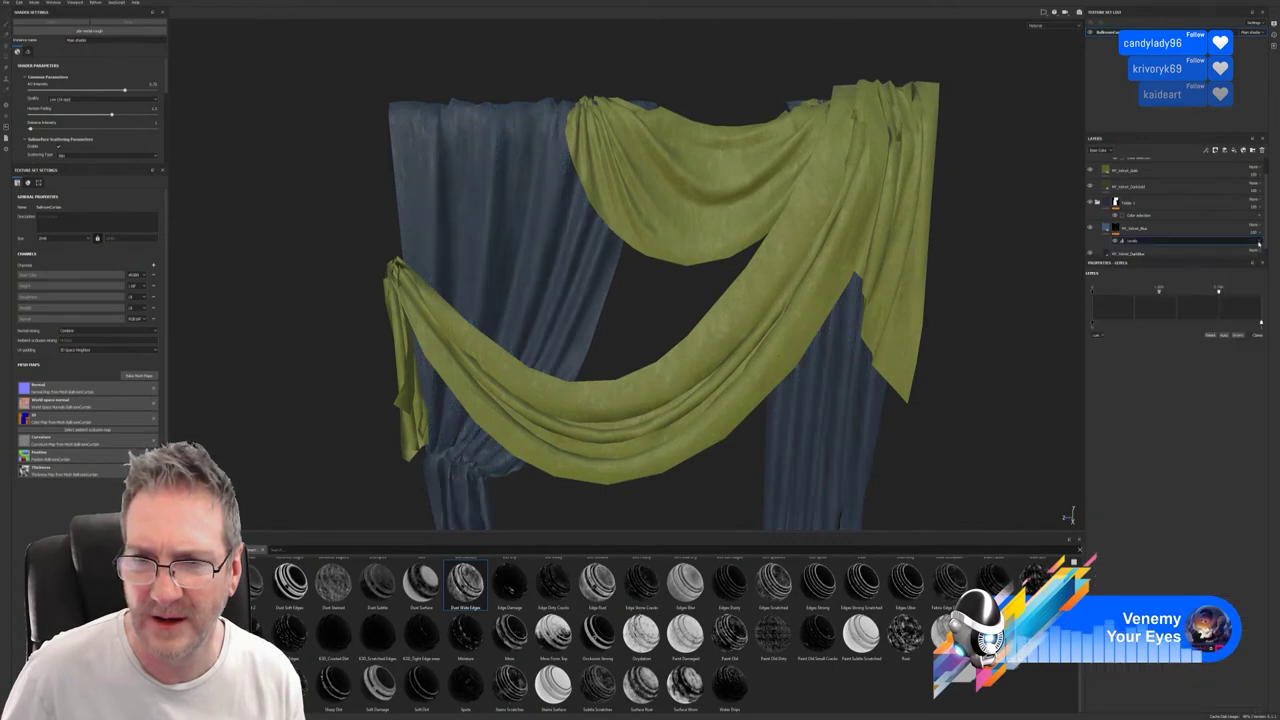
{"action": "left_click", "coordinate": [1259, 242]}
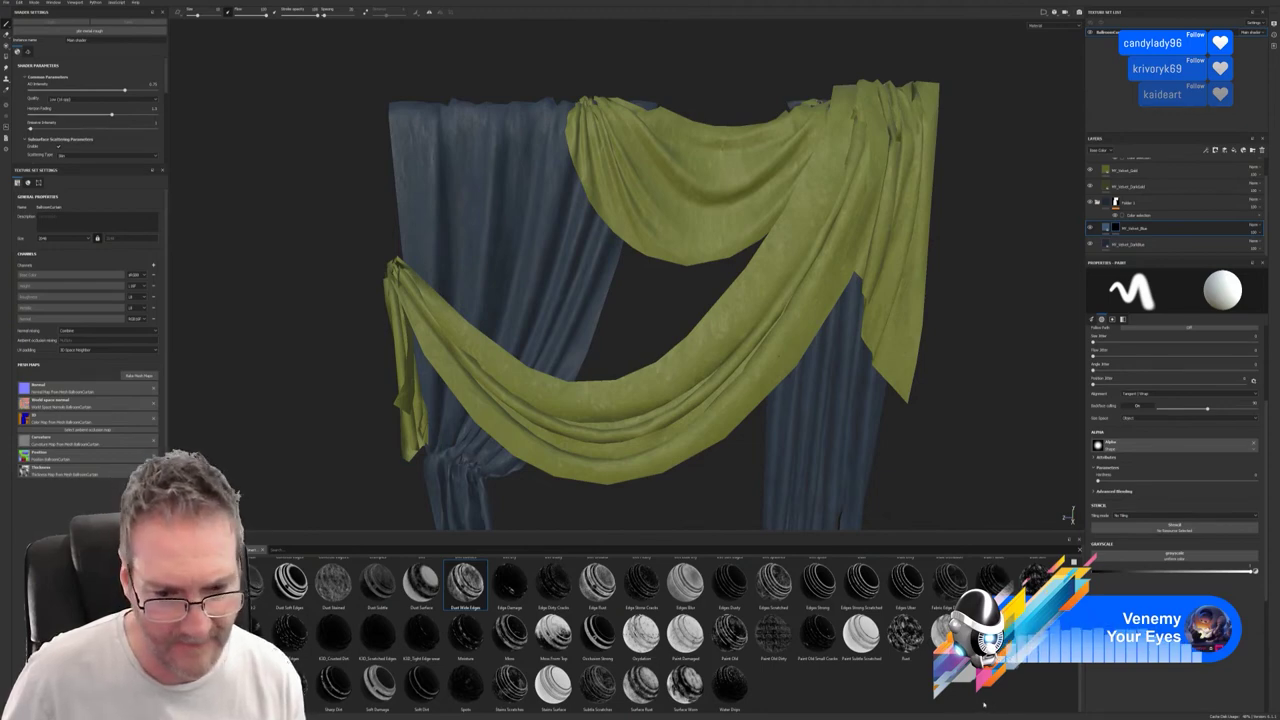
Apply the Dirt Soft Edges smart mask to the blue velvet layer and inspect its effect on the long drapes.
{"action": "scroll", "coordinate": [862, 676], "scroll_direction": "up", "scroll_amount": 1}
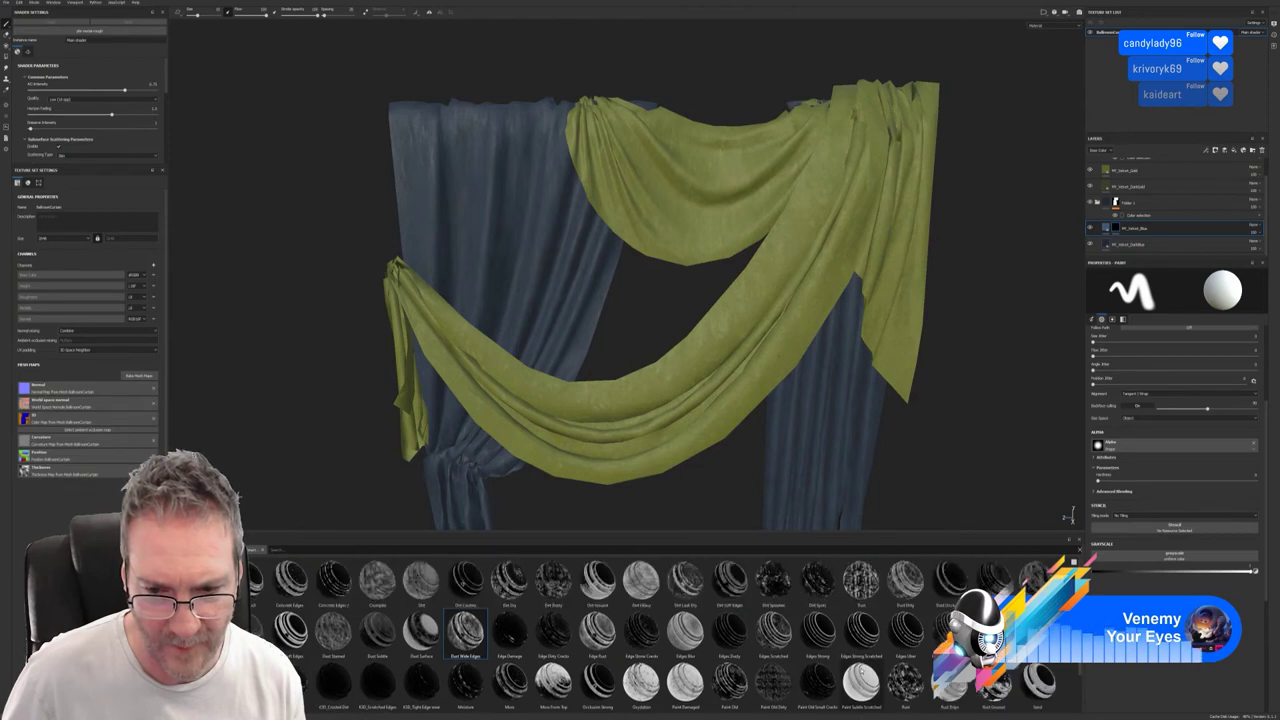
{"action": "left_click_drag", "start_coordinate": [740, 582], "coordinate": [1173, 236]}
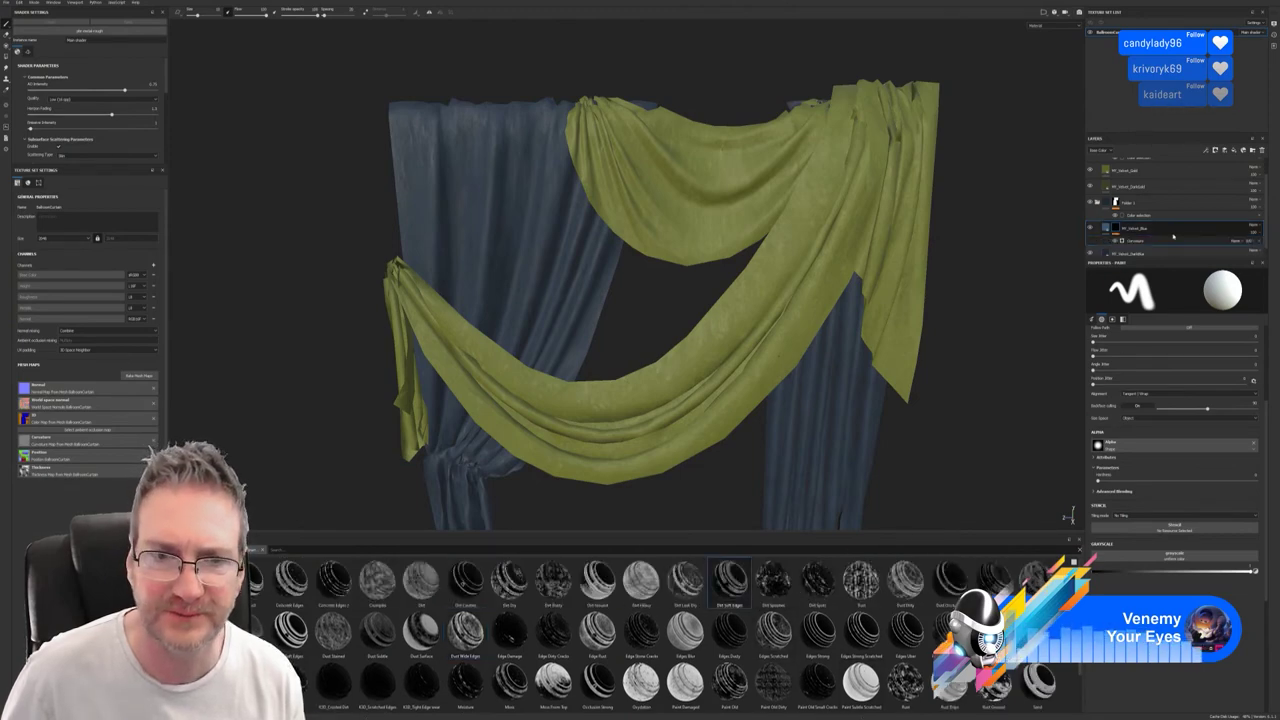
{"action": "scroll", "coordinate": [660, 300], "scroll_direction": "up", "scroll_amount": 5}
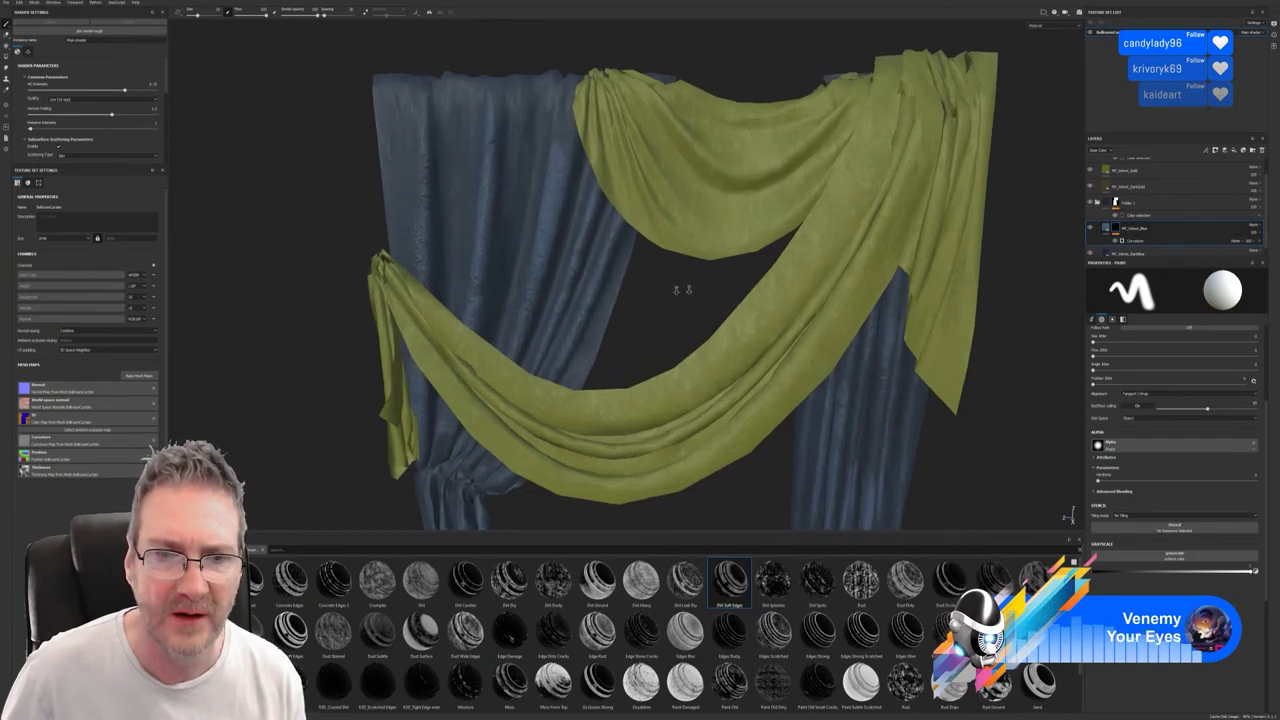
{"action": "scroll", "coordinate": [622, 246], "scroll_direction": "down", "scroll_amount": 3}
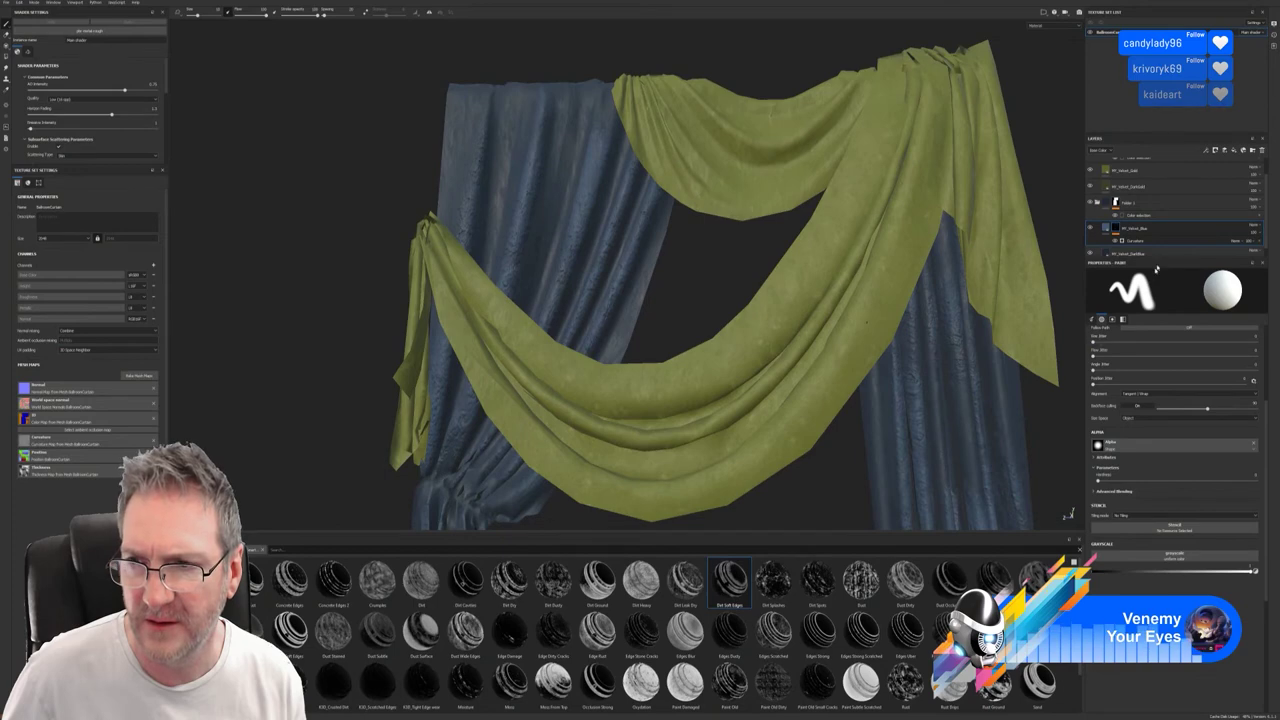
Test inverting the blue velvet layer's curvature generator, keep it uninverted, and set global balance to about 0.83 with a slight global blur.
{"action": "left_click", "coordinate": [1139, 242]}
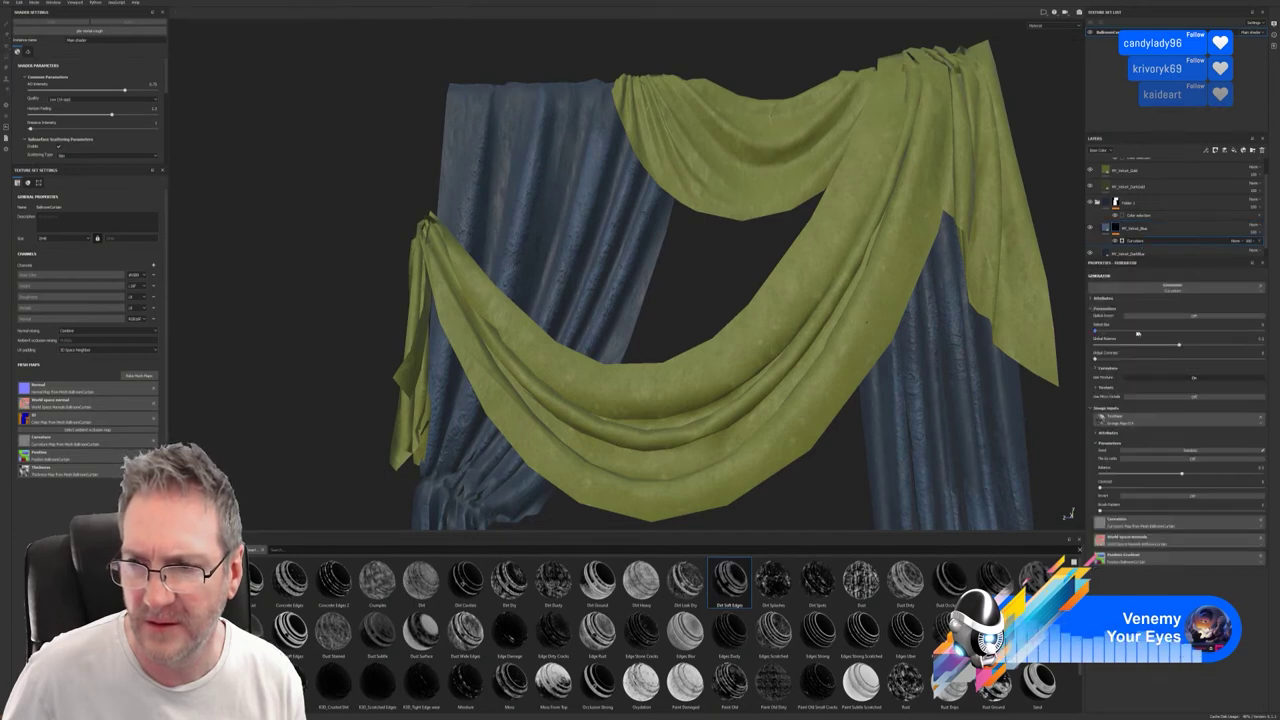
{"action": "left_click", "coordinate": [1181, 316]}
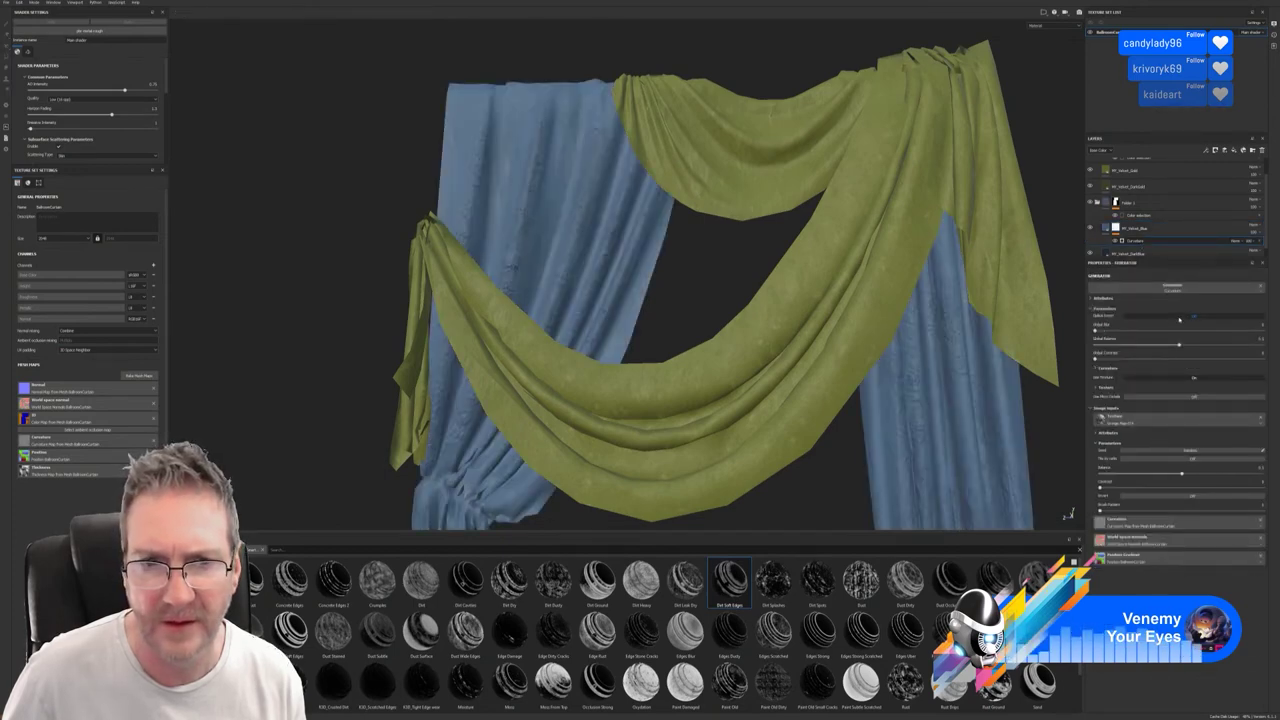
{"action": "left_click", "coordinate": [1181, 316]}
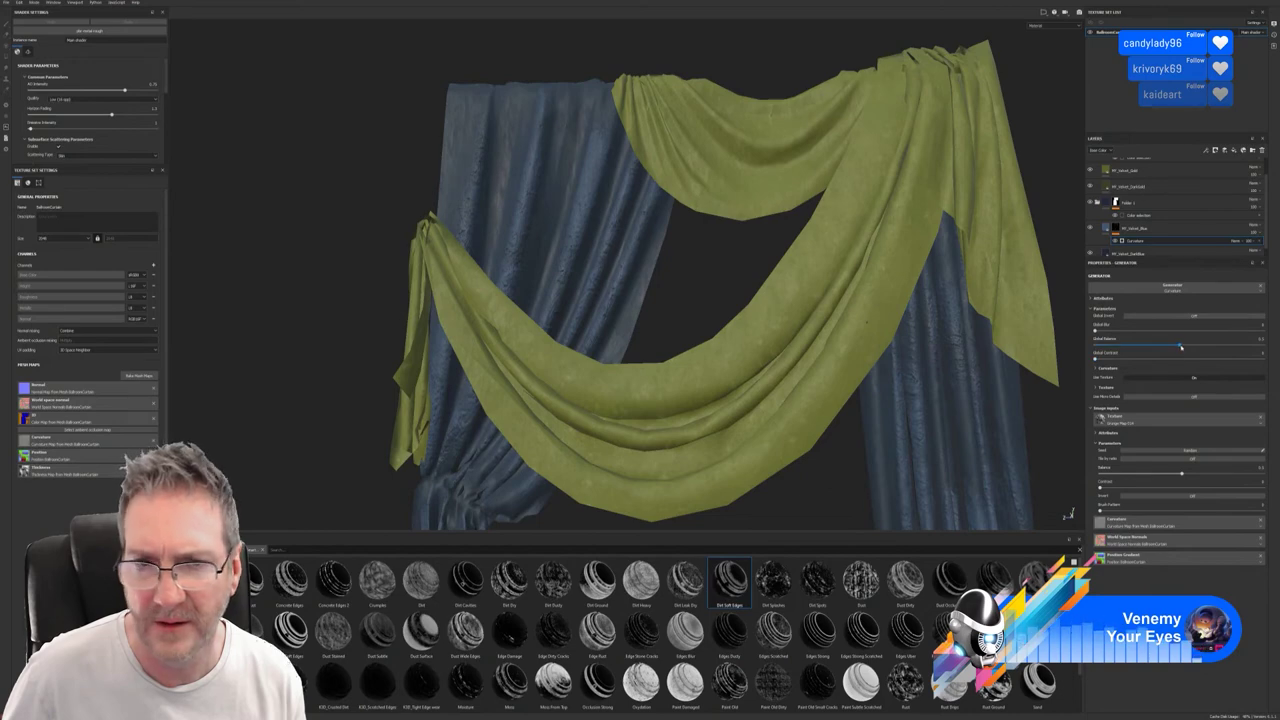
{"action": "left_click_drag", "start_coordinate": [1181, 346], "coordinate": [1229, 347]}
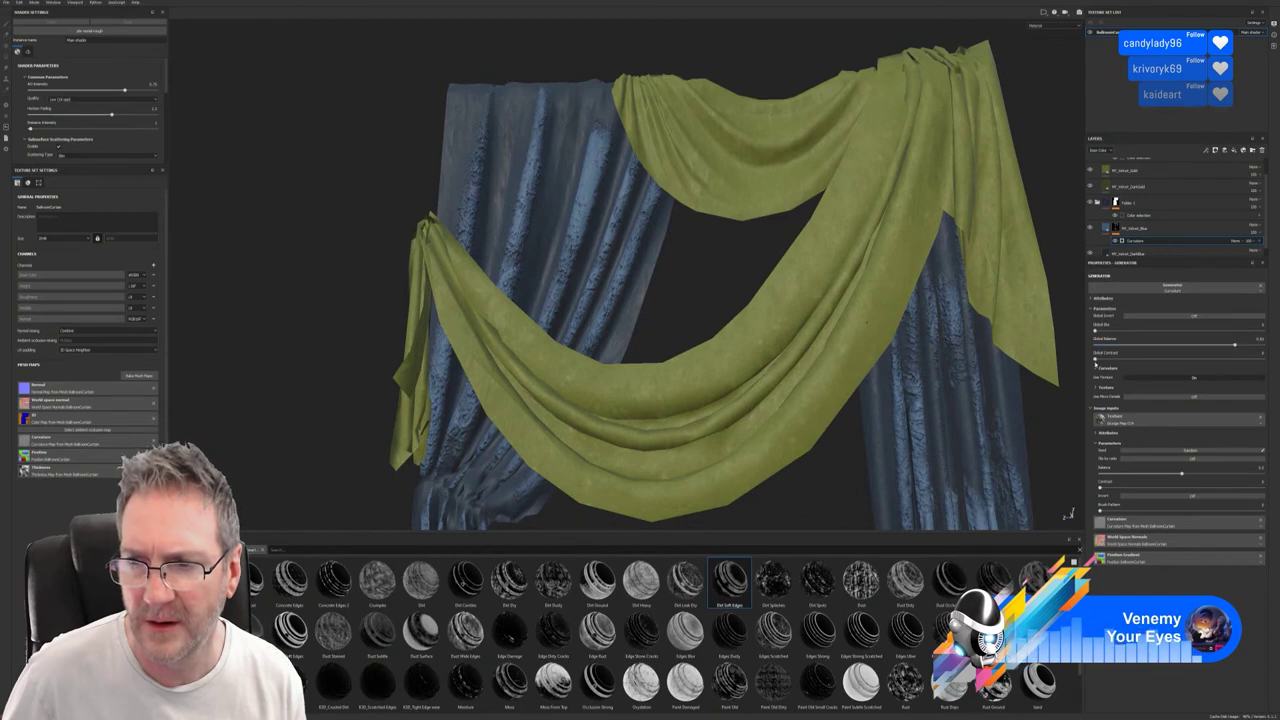
{"action": "mouse_move", "coordinate": [1096, 333]}
{"action": "left_mouse_down"}
{"action": "mouse_move", "coordinate": [1166, 334]}
{"action": "mouse_move", "coordinate": [1100, 340]}
{"action": "left_mouse_up"}
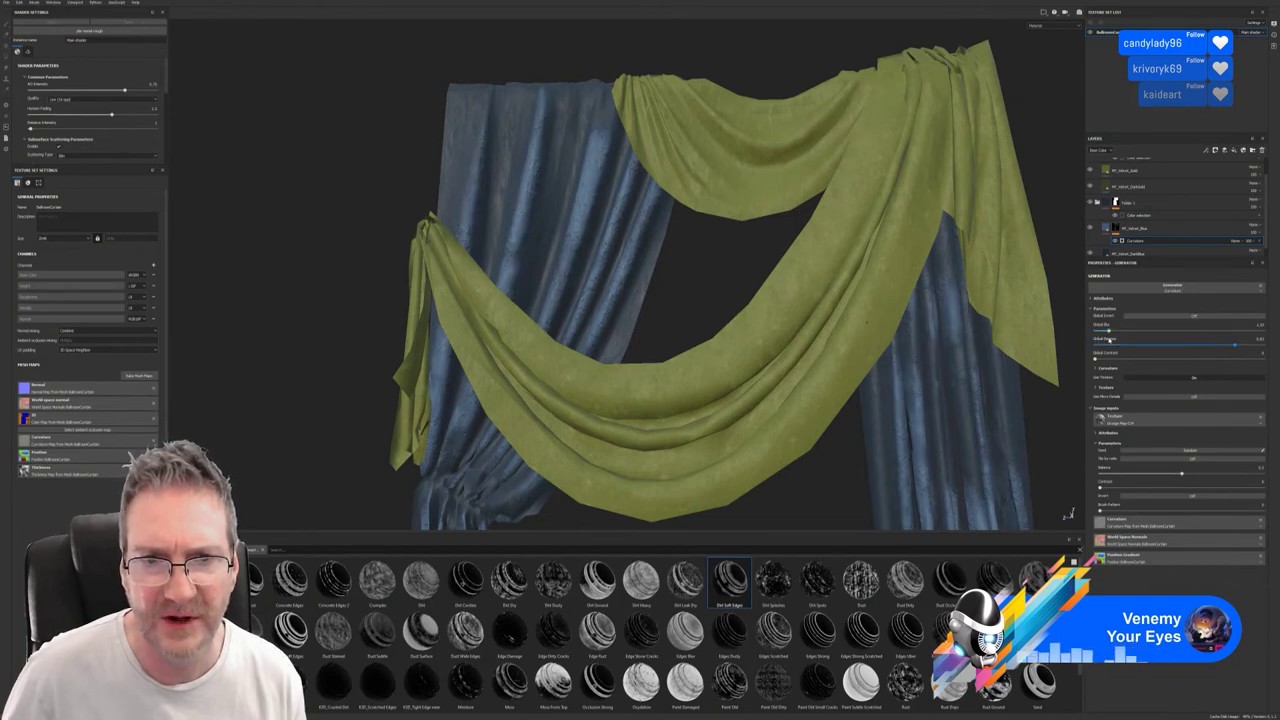
Lower the curvature generator's global balance to about 0.49 and raise its global contrast slightly.
{"action": "left_click_drag", "start_coordinate": [720, 290], "coordinate": [671, 346], "text": "alt"}
{"action": "right_click_drag", "start_coordinate": [671, 346], "coordinate": [566, 314], "text": "alt"}
{"action": "left_click_drag", "start_coordinate": [566, 314], "coordinate": [743, 463], "text": "alt"}
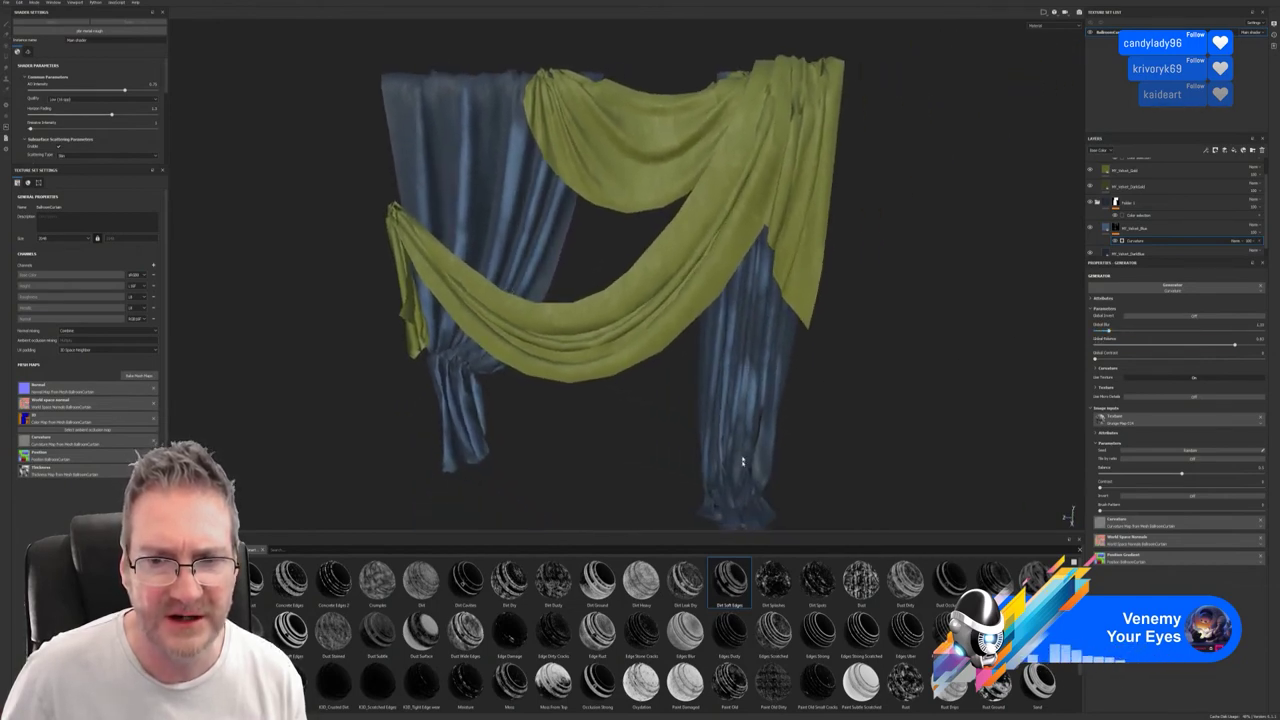
{"action": "right_click_drag", "start_coordinate": [743, 463], "coordinate": [874, 335], "text": "shift"}
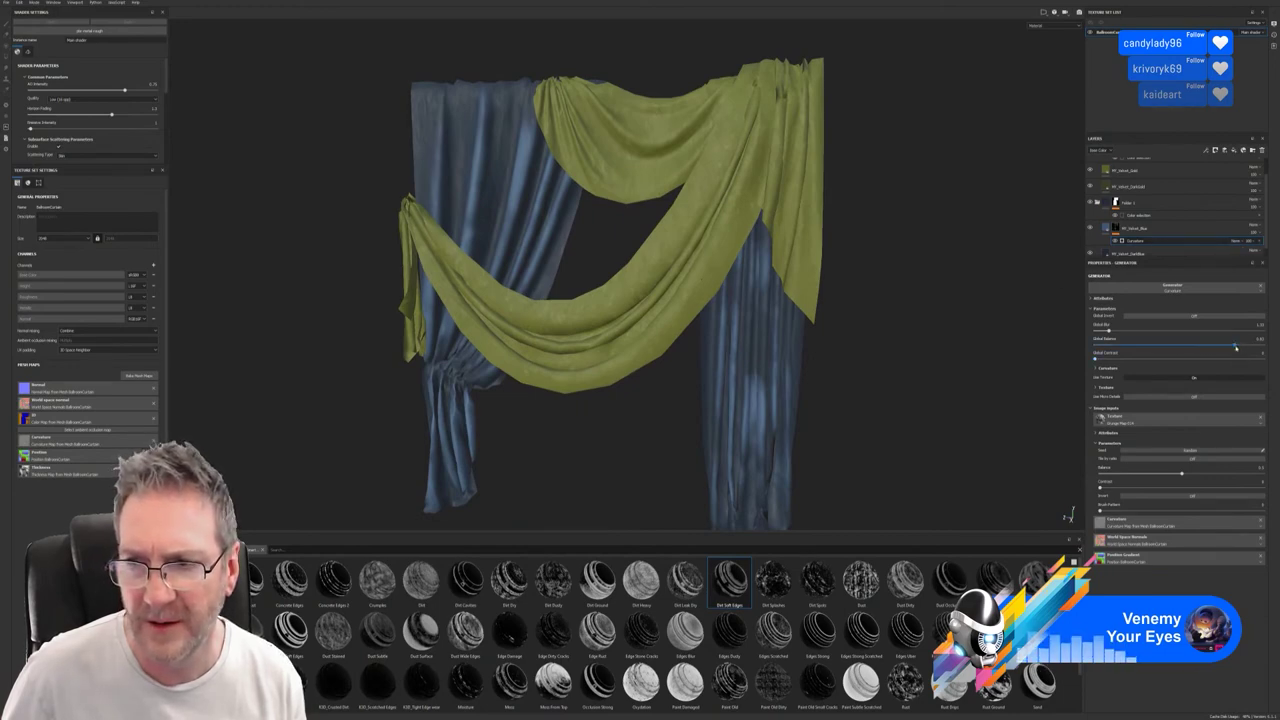
{"action": "left_click_drag", "start_coordinate": [1236, 347], "coordinate": [1175, 349]}
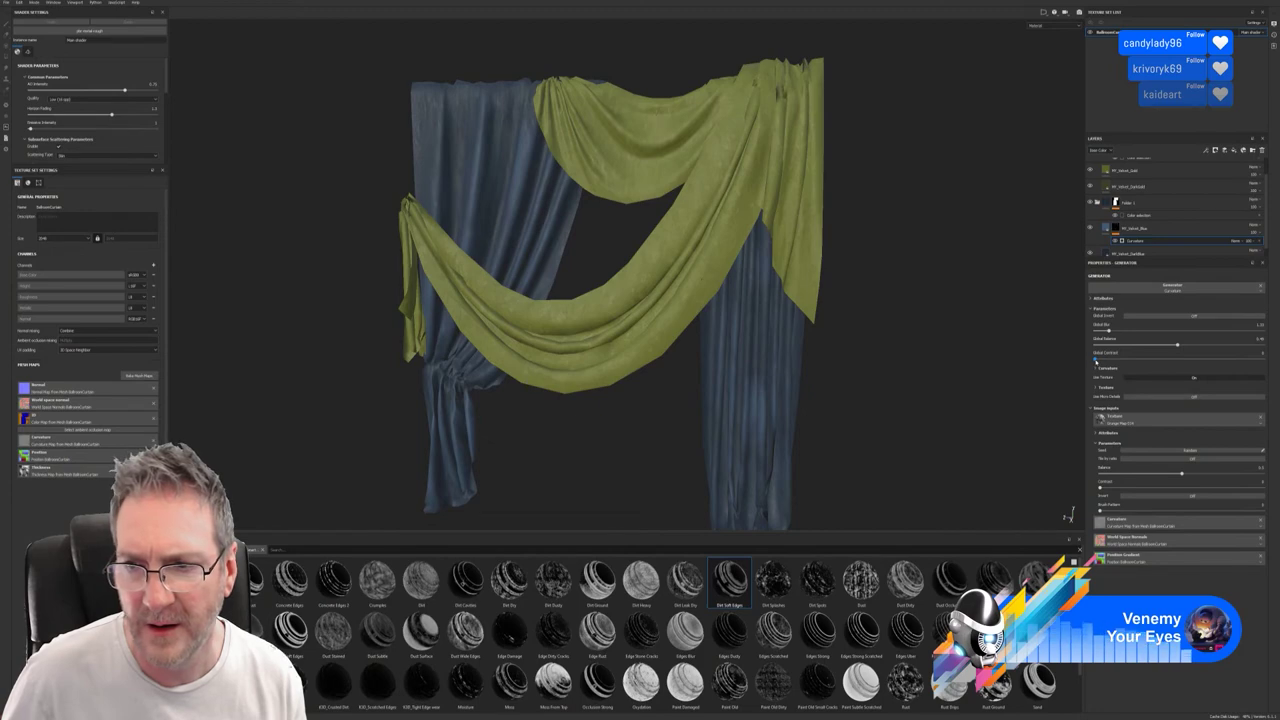
{"action": "left_click_drag", "start_coordinate": [1096, 361], "coordinate": [1126, 370]}
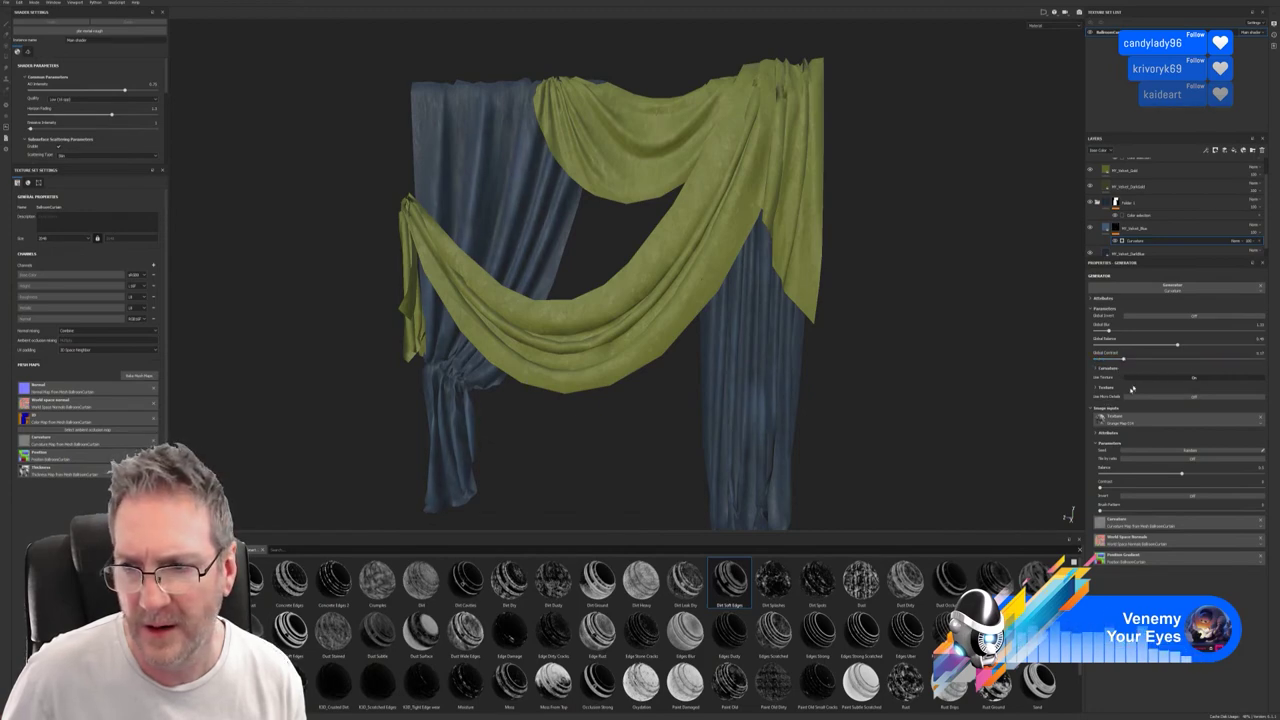
Compare the drapes with the curvature mask inverted and uninverted, leaving global invert off.
{"action": "left_click", "coordinate": [1182, 318]}
{"action": "left_click", "coordinate": [1182, 318]}
{"action": "left_click", "coordinate": [1182, 318]}
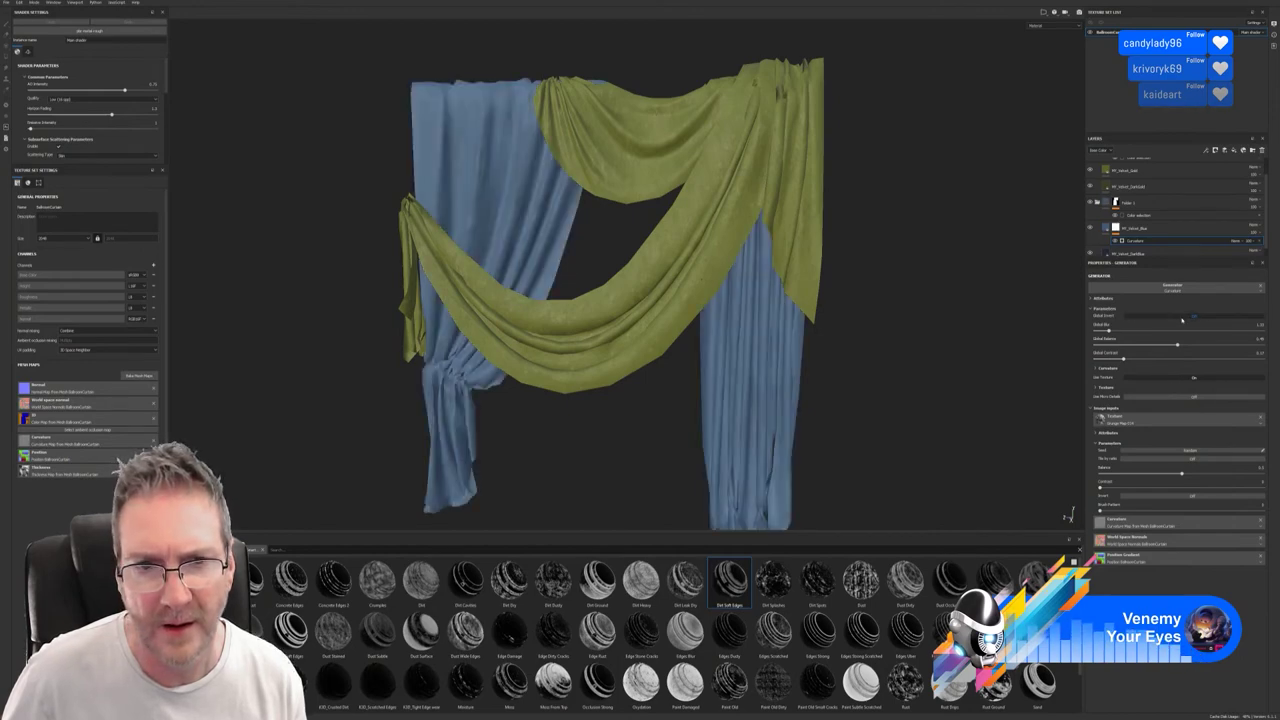
{"action": "left_click", "coordinate": [1182, 318]}
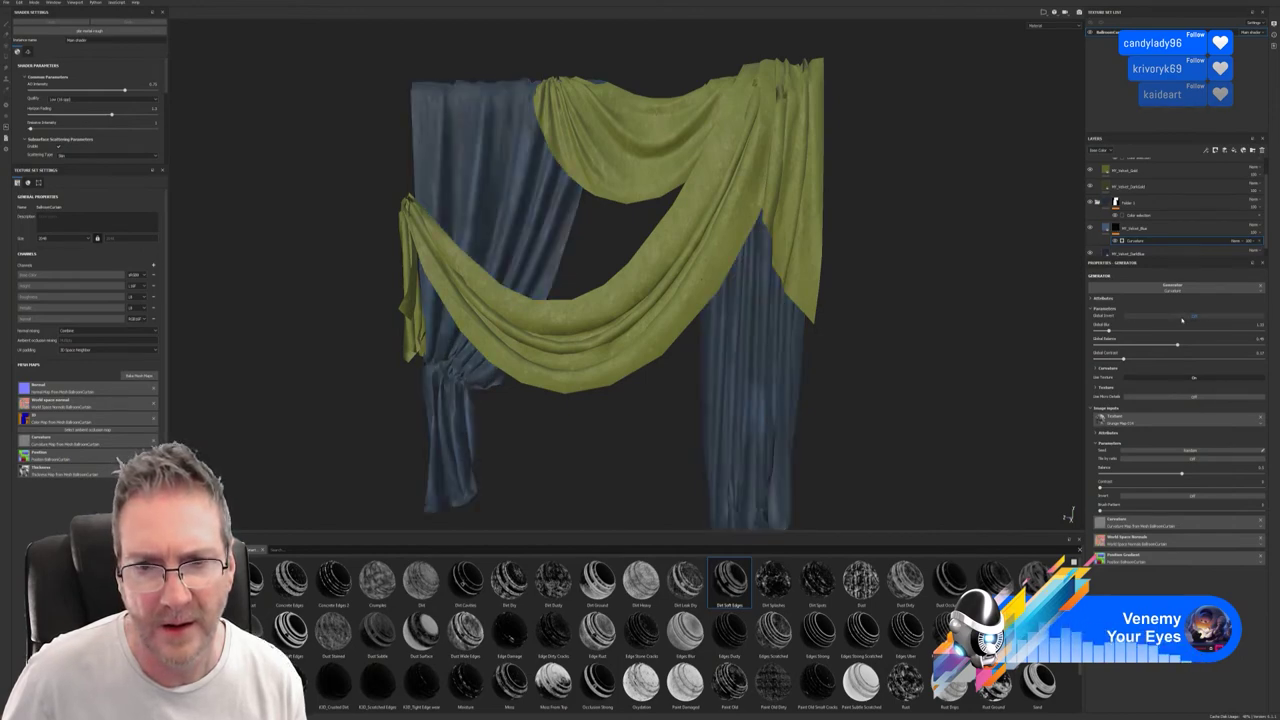
{"action": "left_click", "coordinate": [1182, 318]}
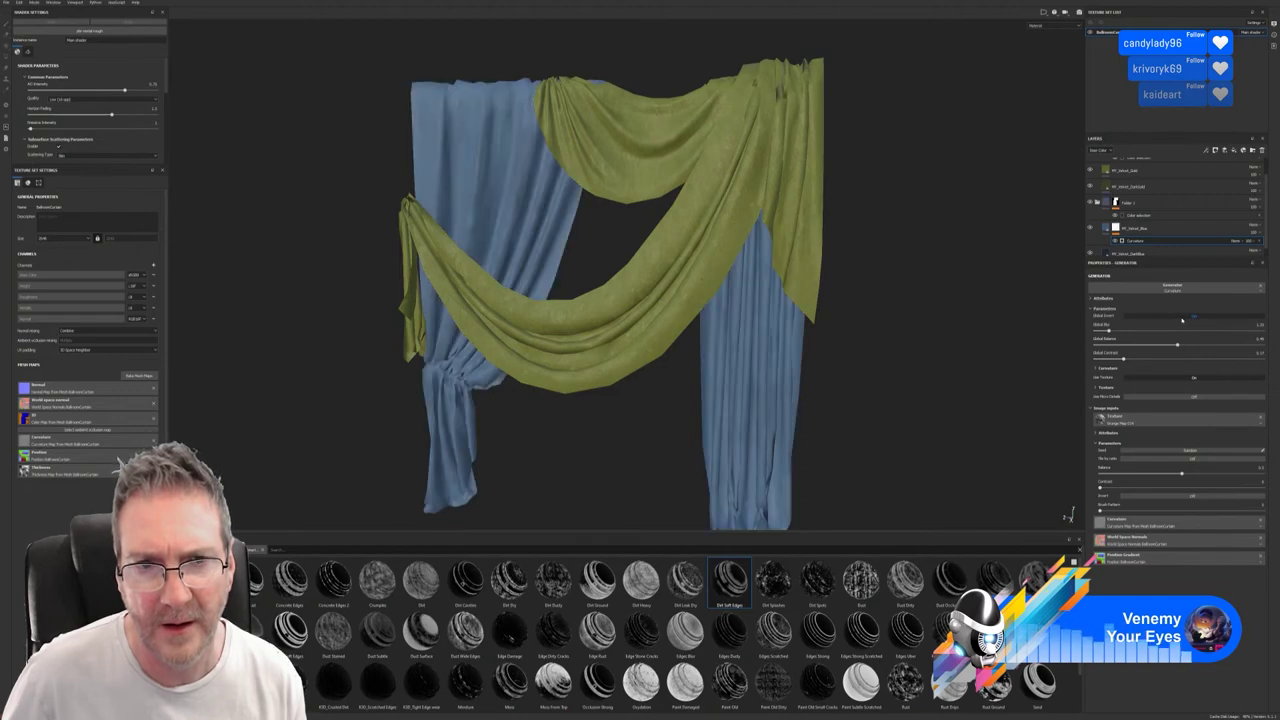
{"action": "left_click", "coordinate": [1182, 318]}
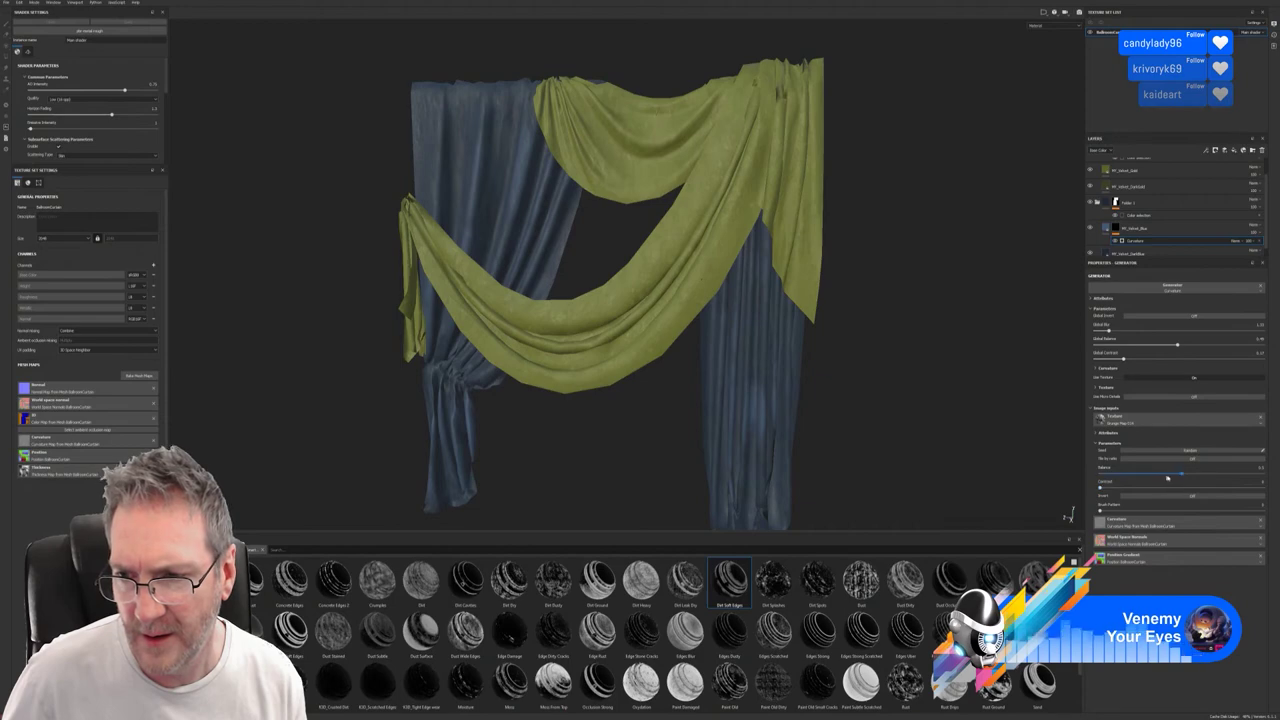
Lower the balance of the curvature mask's texture input slightly, trying other contrast and brush pattern amounts but leaving both at 0.
{"action": "mouse_move", "coordinate": [1183, 476]}
{"action": "left_mouse_down"}
{"action": "mouse_move", "coordinate": [1119, 477]}
{"action": "mouse_move", "coordinate": [1240, 476]}
{"action": "mouse_move", "coordinate": [1149, 475]}
{"action": "mouse_move", "coordinate": [1174, 474]}
{"action": "mouse_move", "coordinate": [1183, 496]}
{"action": "mouse_move", "coordinate": [1270, 497]}
{"action": "mouse_move", "coordinate": [1068, 504]}
{"action": "mouse_move", "coordinate": [1176, 510]}
{"action": "mouse_move", "coordinate": [1247, 499]}
{"action": "mouse_move", "coordinate": [1095, 492]}
{"action": "mouse_move", "coordinate": [1268, 485]}
{"action": "left_mouse_up"}
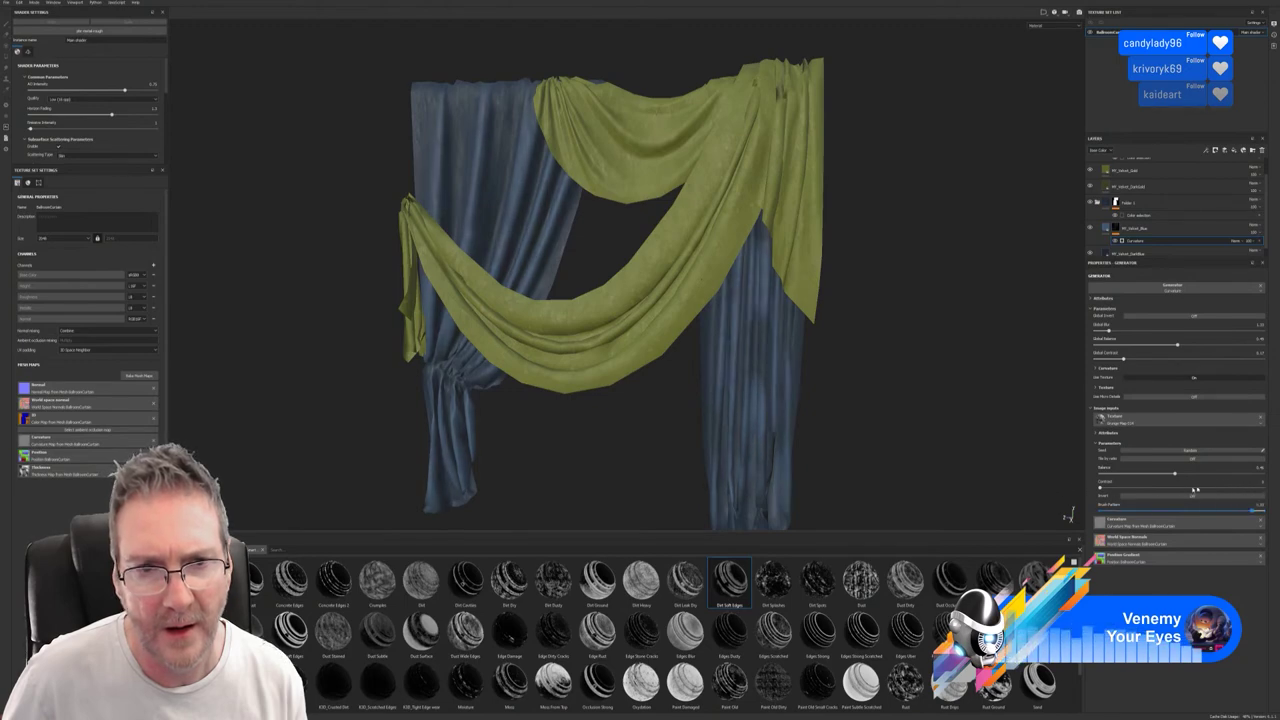
{"action": "left_click_drag", "start_coordinate": [1097, 494], "coordinate": [1155, 495]}
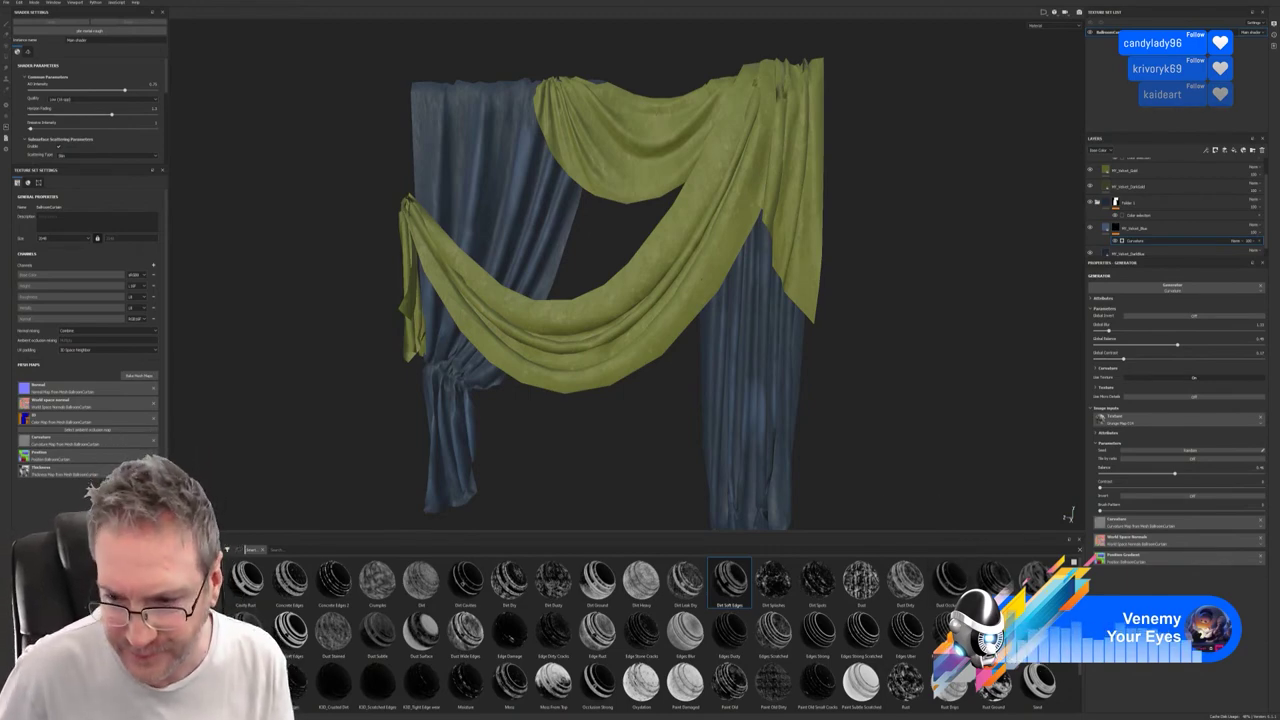
Add the Surface Worn smart mask above the curvature generator, raising its global blur, lowering its global balance and setting global contrast to 0.
{"action": "scroll", "coordinate": [1070, 670], "scroll_direction": "down", "scroll_amount": 2}
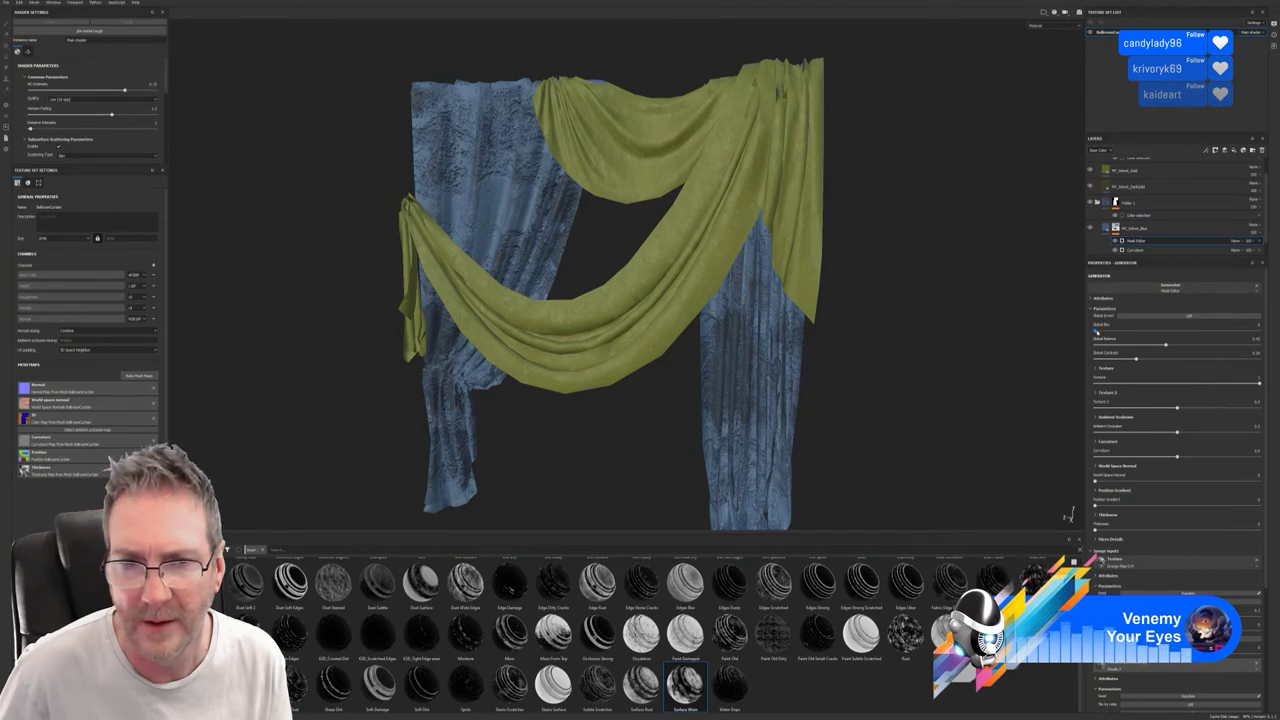
{"action": "left_click_drag", "start_coordinate": [1097, 331], "coordinate": [1147, 347]}
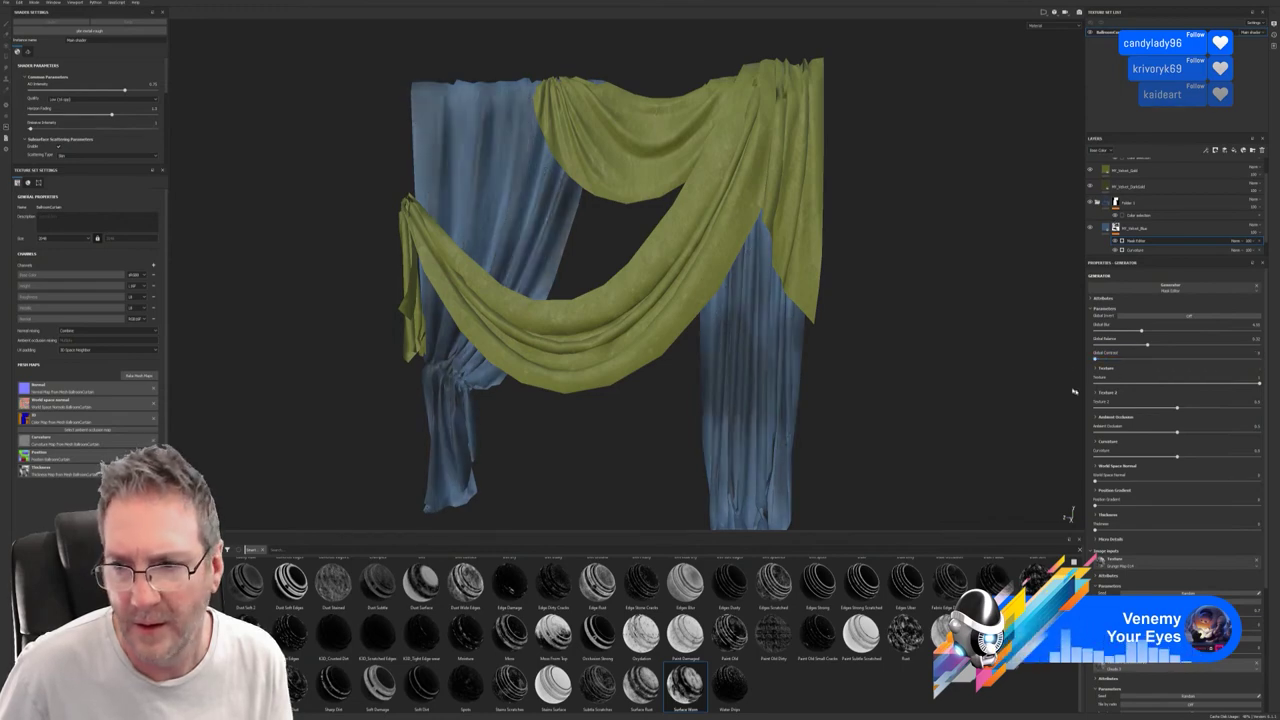
Lower the second texture, ambient occlusion and curvature amounts of the velvet mask editor and raise its position gradient slightly.
{"action": "mouse_move", "coordinate": [1258, 383]}
{"action": "left_mouse_down"}
{"action": "mouse_move", "coordinate": [1155, 395]}
{"action": "mouse_move", "coordinate": [1260, 397]}
{"action": "left_mouse_up"}
{"action": "mouse_move", "coordinate": [1178, 409]}
{"action": "left_mouse_down"}
{"action": "mouse_move", "coordinate": [1129, 409]}
{"action": "mouse_move", "coordinate": [1242, 406]}
{"action": "mouse_move", "coordinate": [1159, 411]}
{"action": "mouse_move", "coordinate": [1074, 442]}
{"action": "mouse_move", "coordinate": [1256, 449]}
{"action": "mouse_move", "coordinate": [1148, 456]}
{"action": "left_mouse_up"}
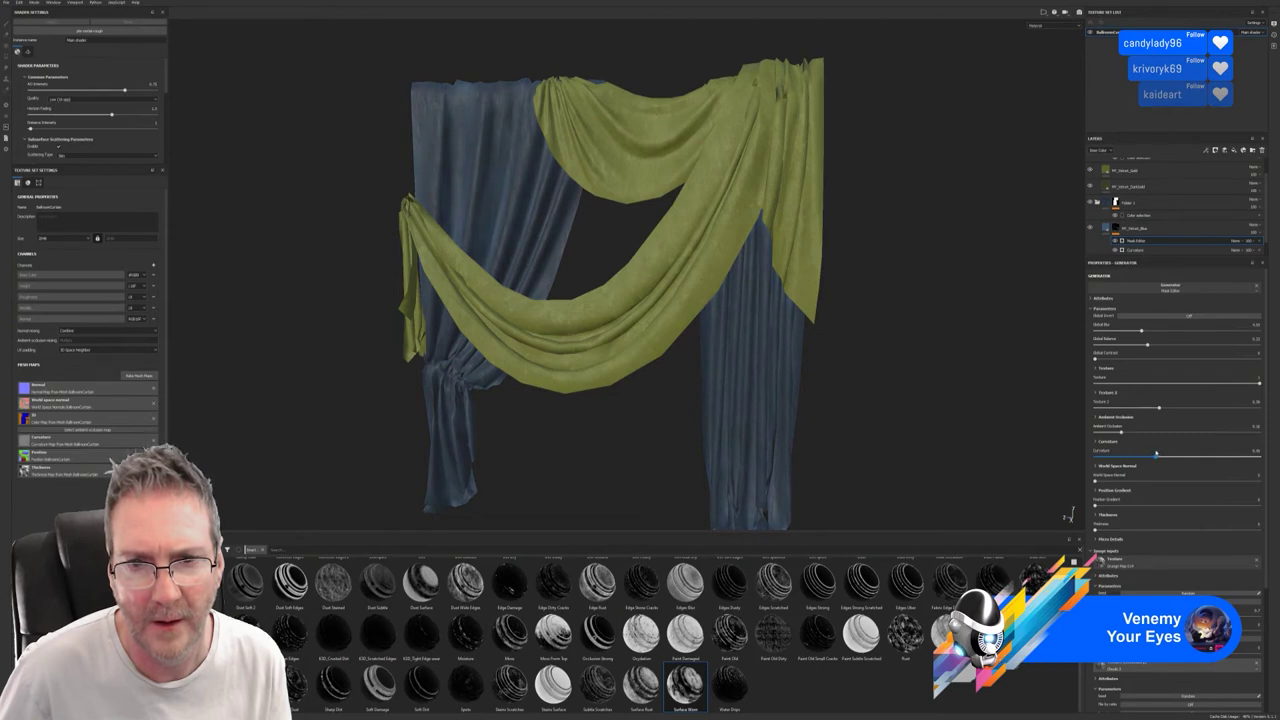
{"action": "left_click_drag", "start_coordinate": [1096, 483], "coordinate": [1133, 503]}
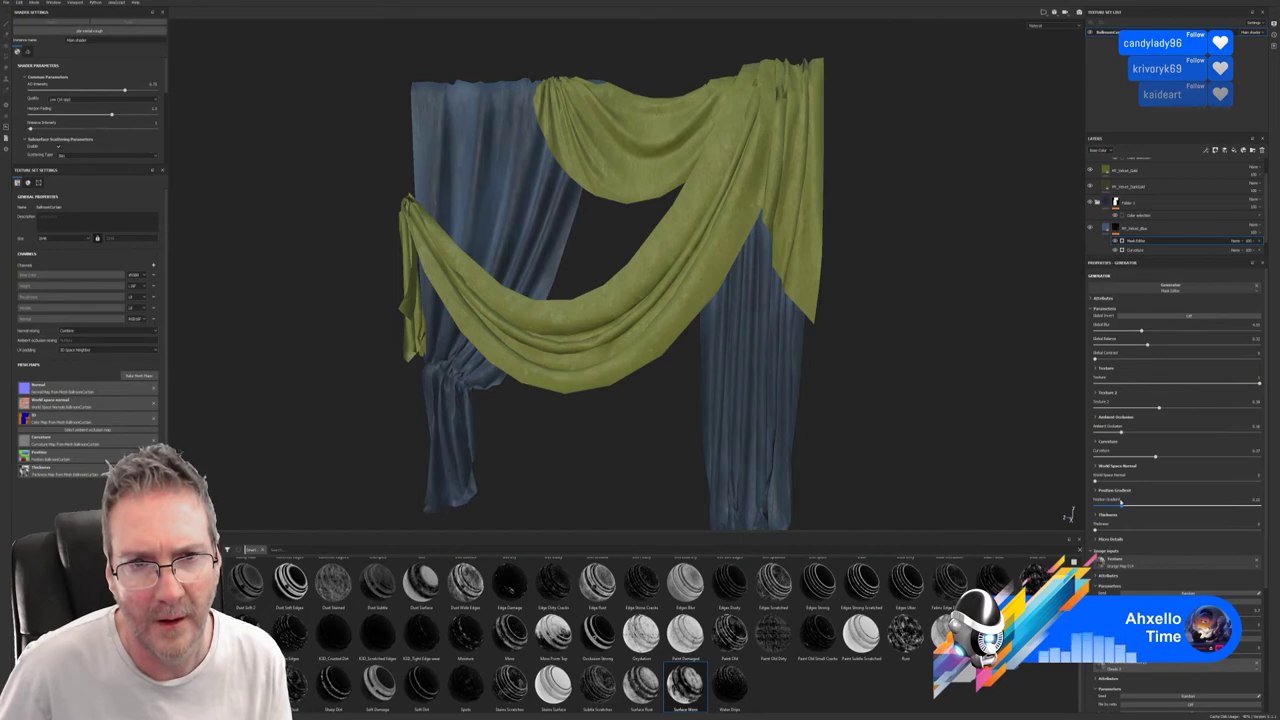
{"action": "left_click_drag", "start_coordinate": [830, 403], "coordinate": [694, 403], "text": "alt"}
{"action": "scroll", "coordinate": [680, 390], "scroll_direction": "down", "scroll_amount": 2}
{"action": "middle_click_drag", "start_coordinate": [653, 366], "coordinate": [649, 332], "text": "alt"}
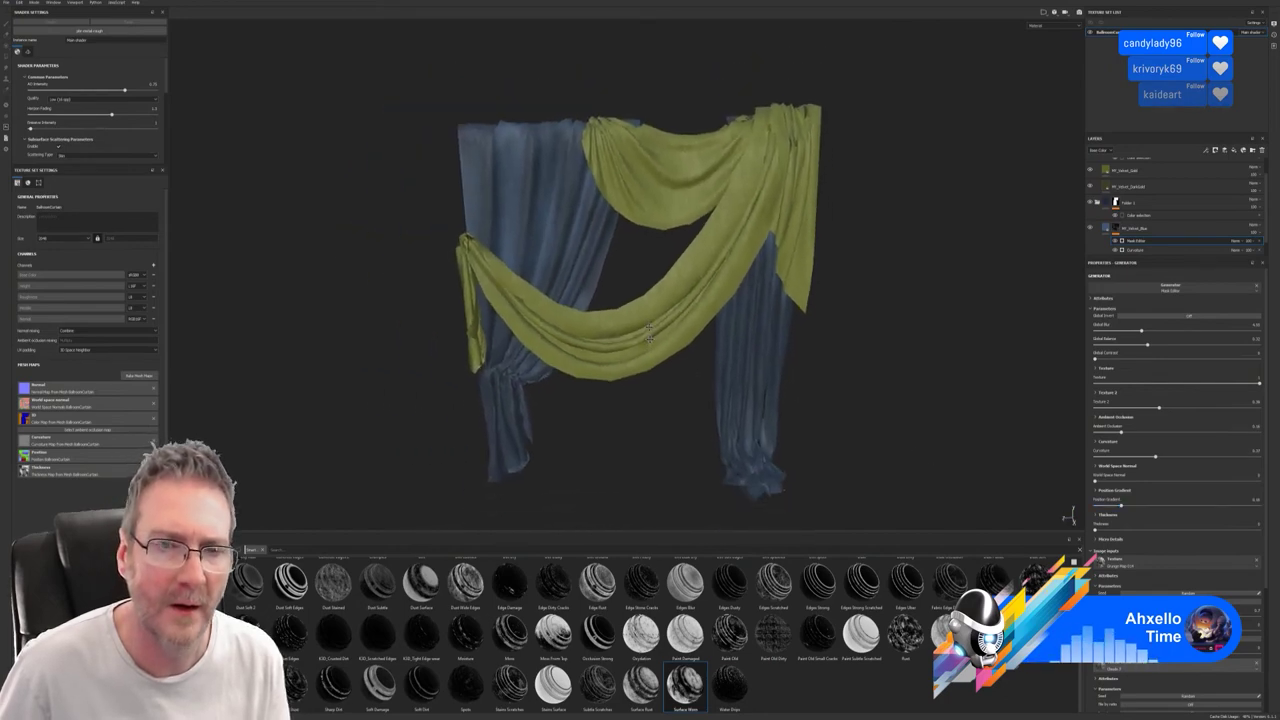
{"action": "left_click_drag", "start_coordinate": [650, 335], "coordinate": [846, 286], "text": "alt"}
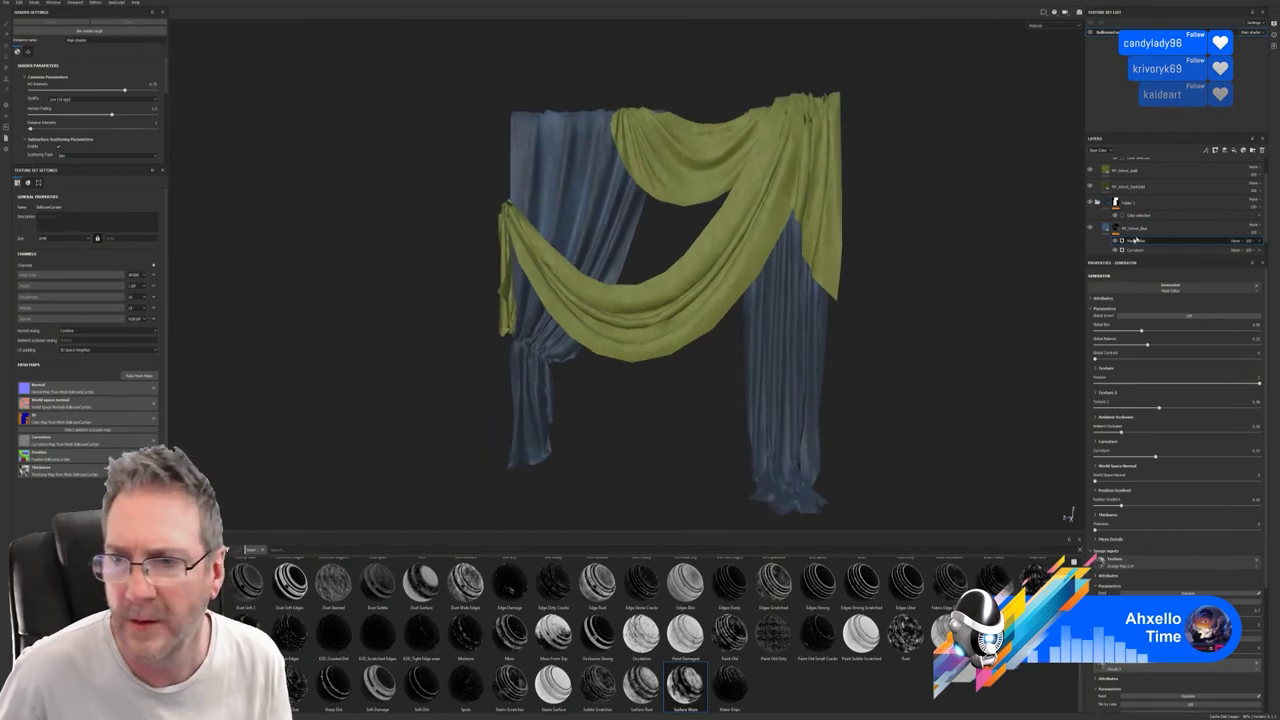
Compare the drapes with the mask editor's global invert on and off, leaving it off.
{"action": "left_click", "coordinate": [1135, 241]}
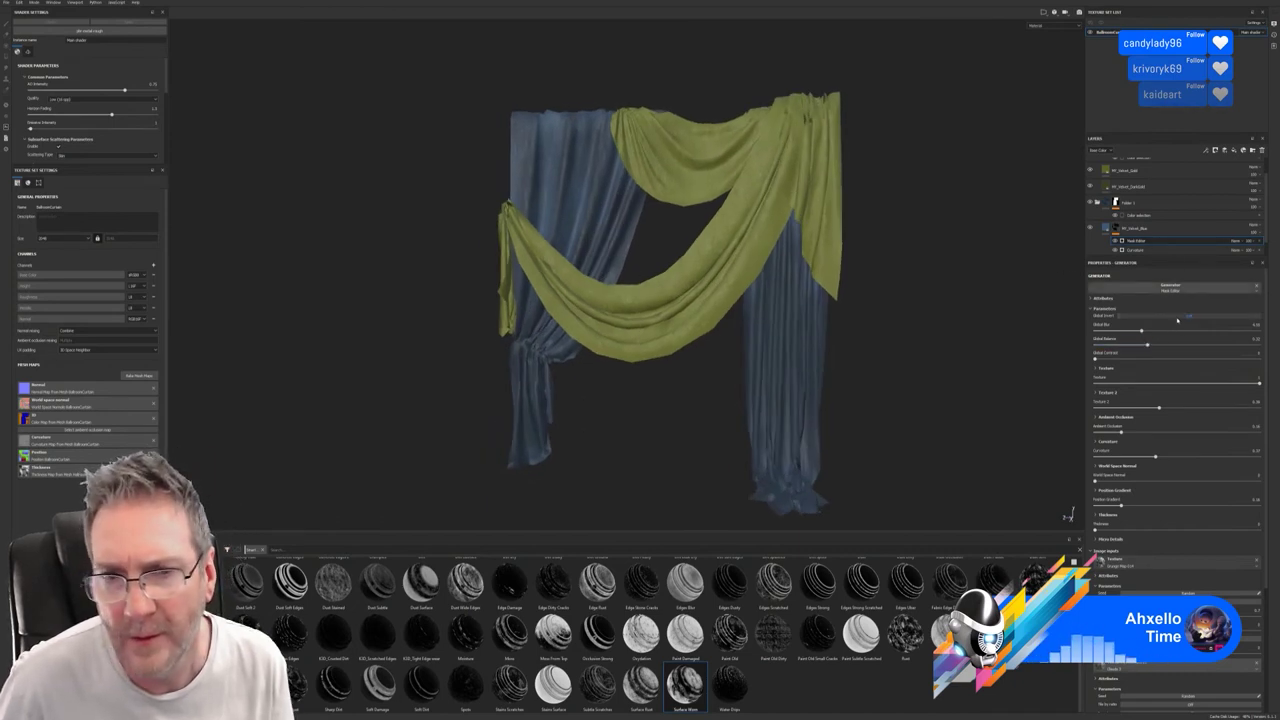
{"action": "left_click", "coordinate": [1177, 318]}
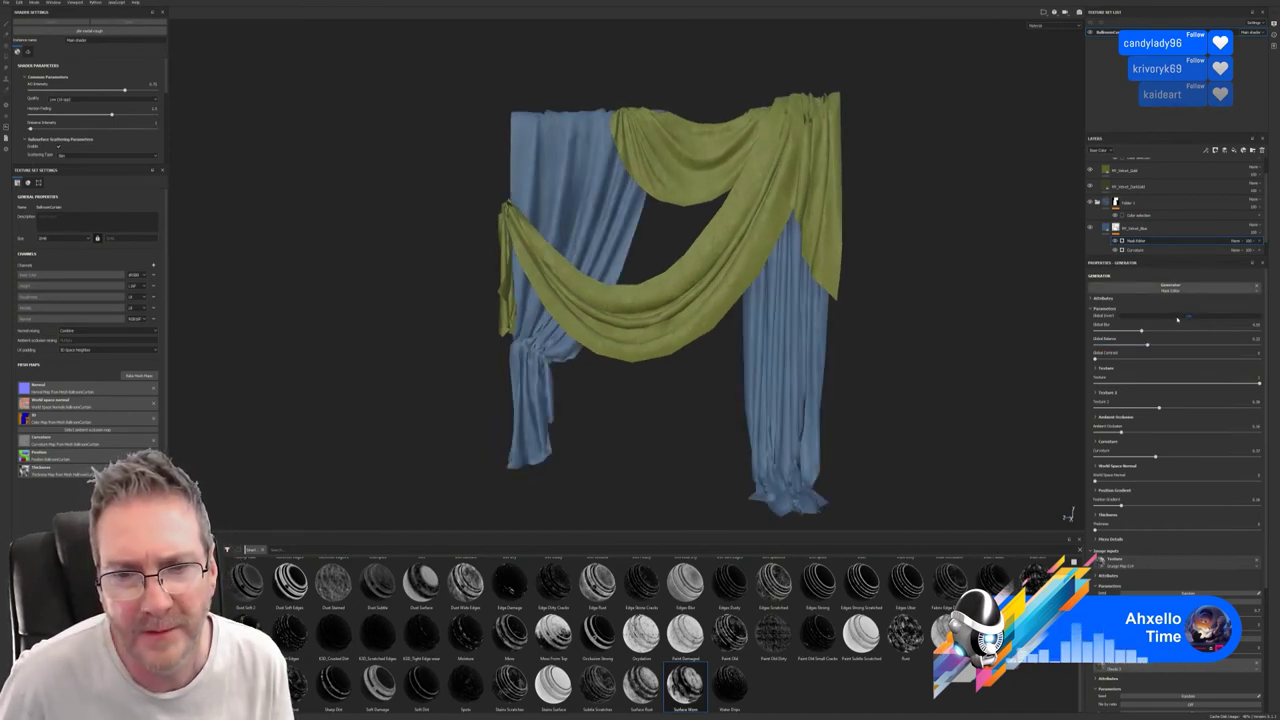
{"action": "left_click", "coordinate": [1177, 318]}
{"action": "left_click", "coordinate": [1177, 318]}
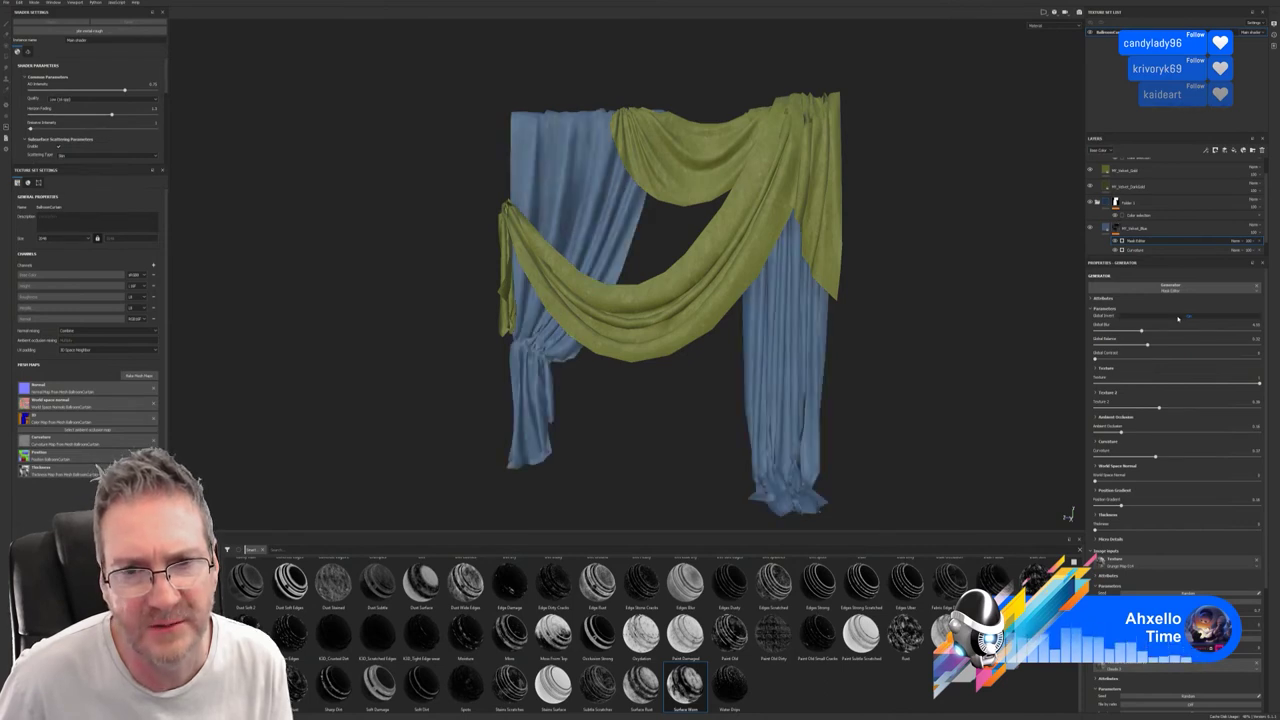
{"action": "left_click", "coordinate": [1180, 317]}
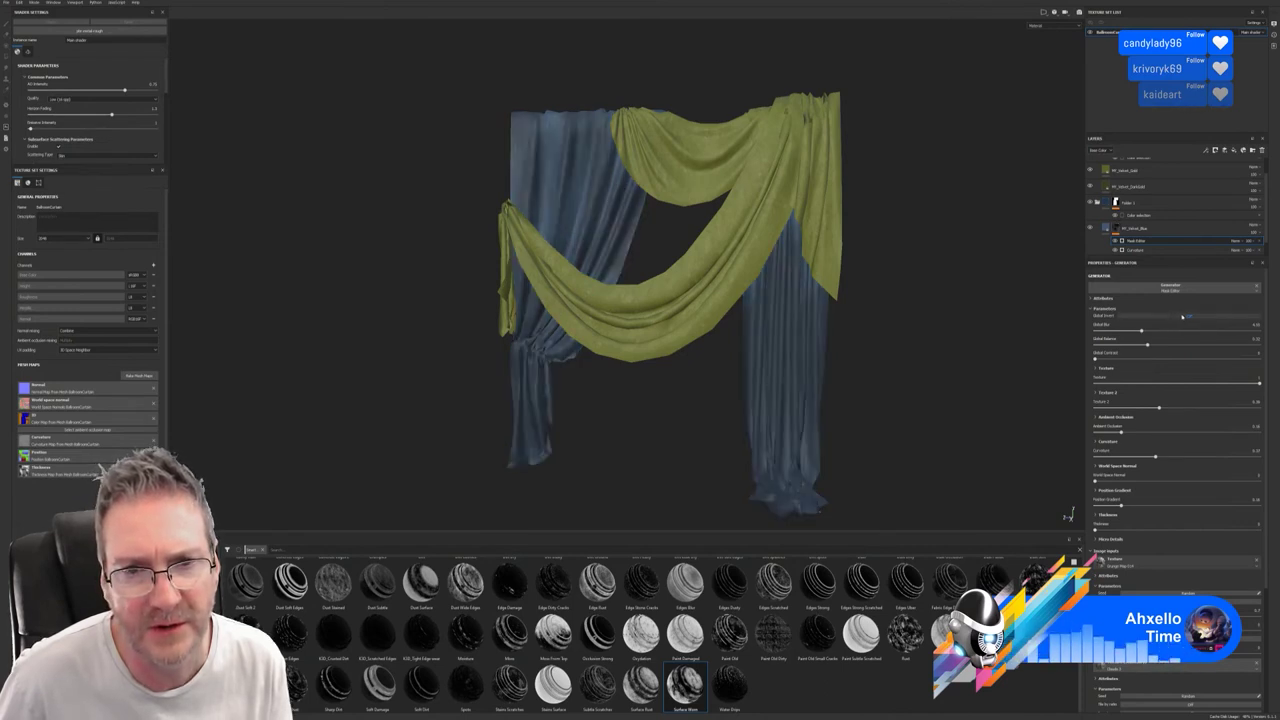
{"action": "left_click", "coordinate": [1184, 316]}
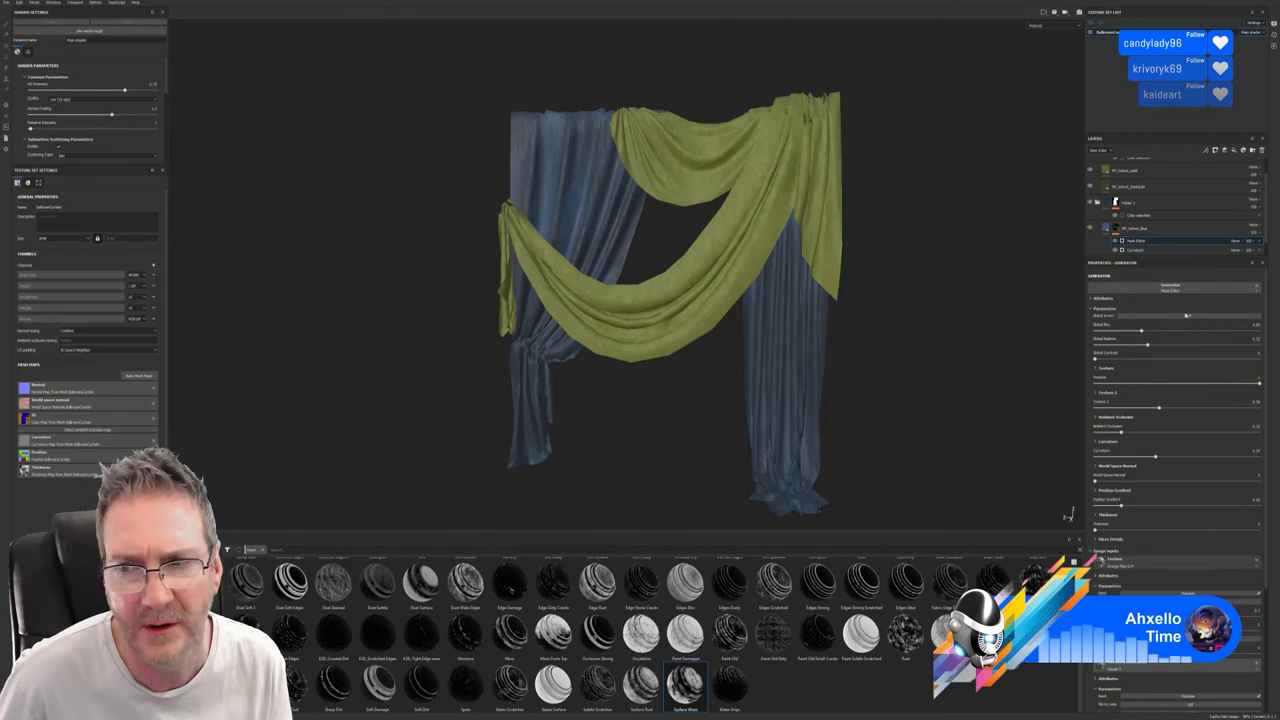
{"action": "left_click", "coordinate": [1182, 317]}
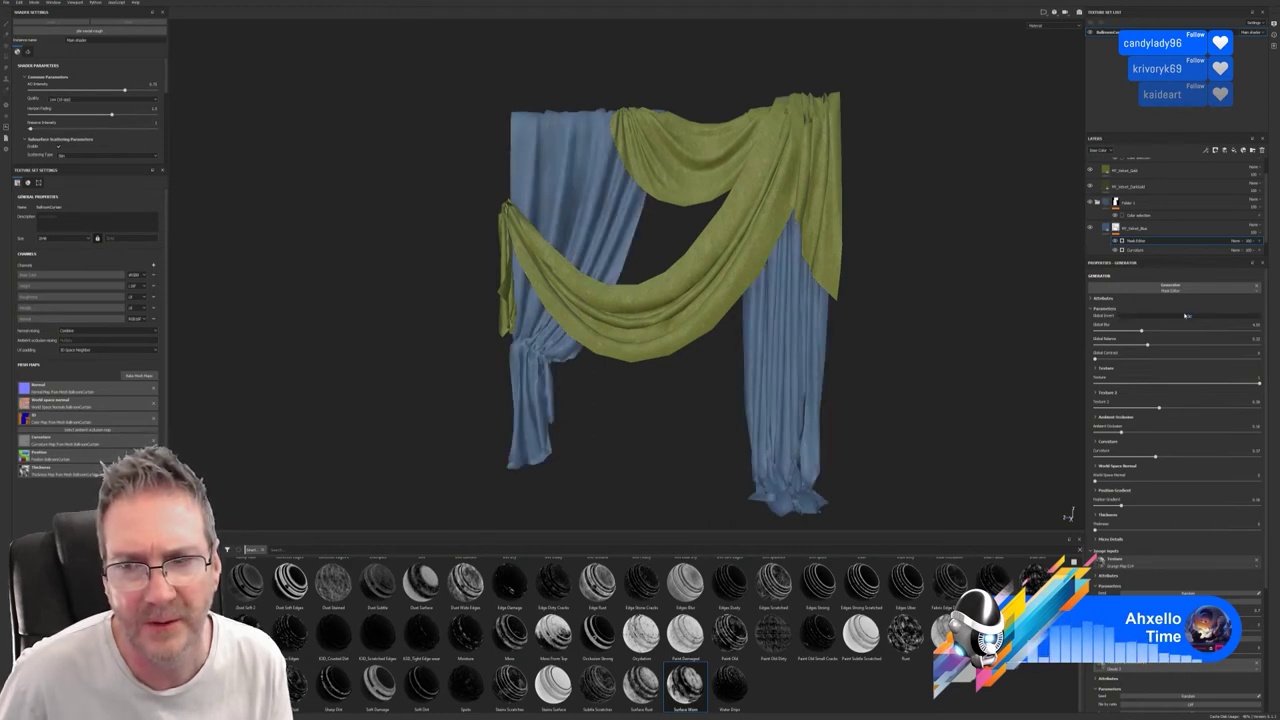
{"action": "left_click", "coordinate": [1190, 318]}
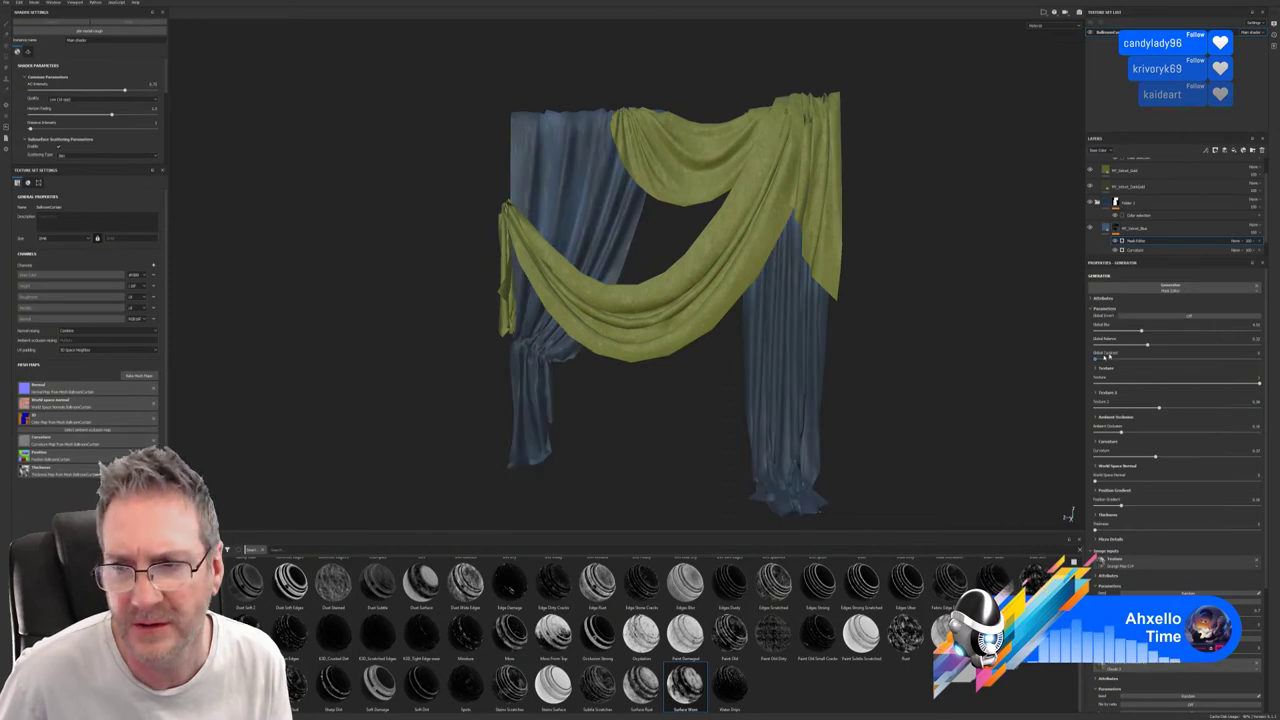
Raise the mask editor's global blur to soften the blend between the light and dark blue velvet.
{"action": "left_click_drag", "start_coordinate": [1110, 336], "coordinate": [1199, 333]}
{"action": "left_click_drag", "start_coordinate": [929, 346], "coordinate": [856, 335], "text": "alt"}
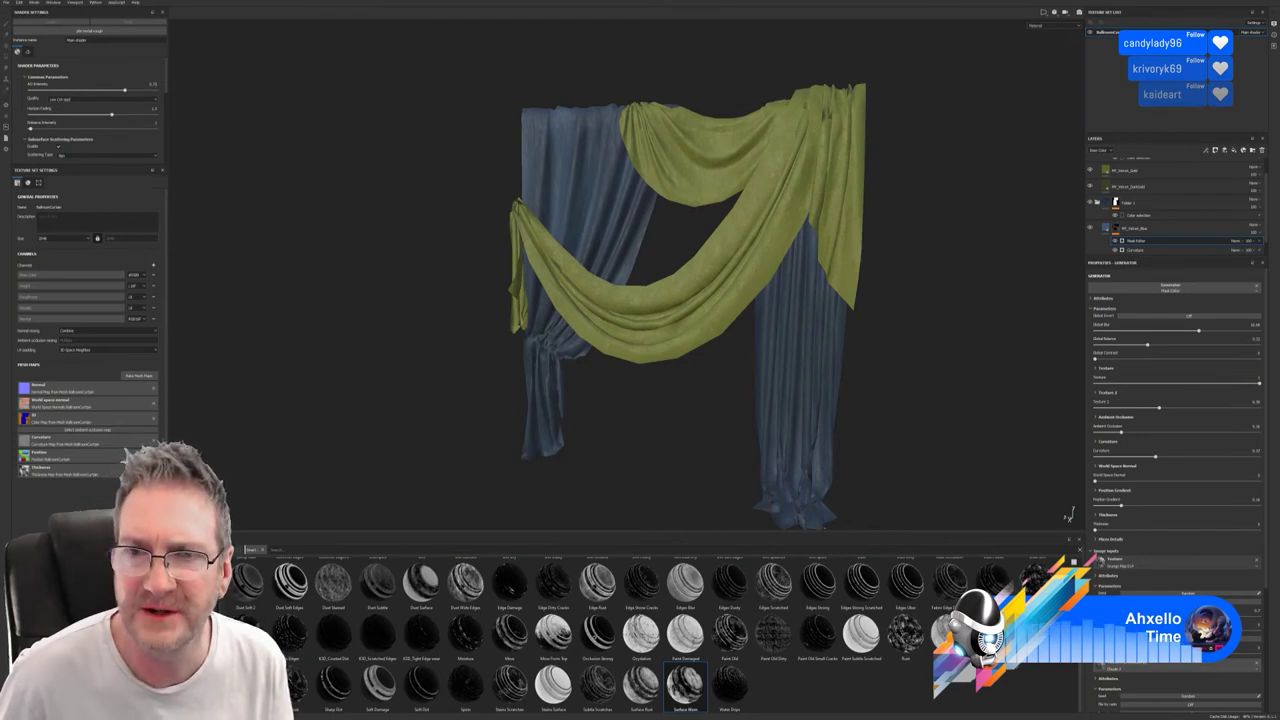
Switch to Substance Alchemist, open the dark blue velvet material and hide its top layer.
{"action": "left_click", "coordinate": [1226, 2]}
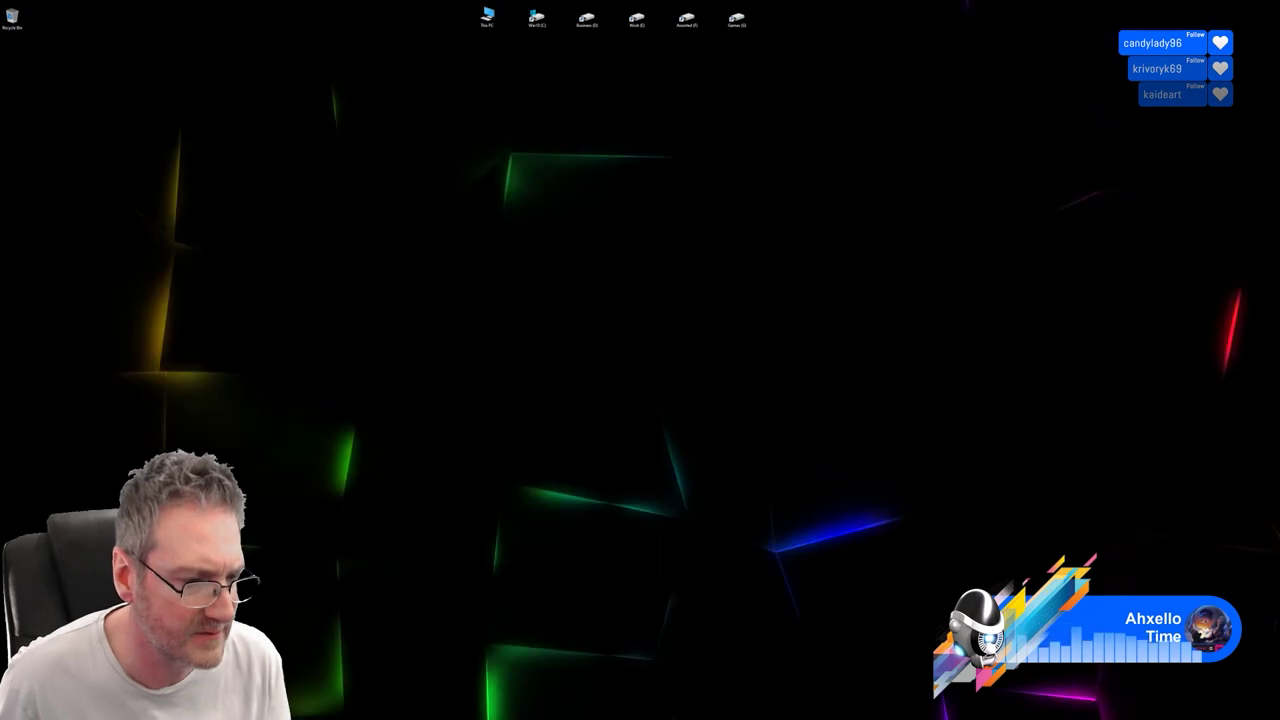
{"action": "key", "text": "super"}
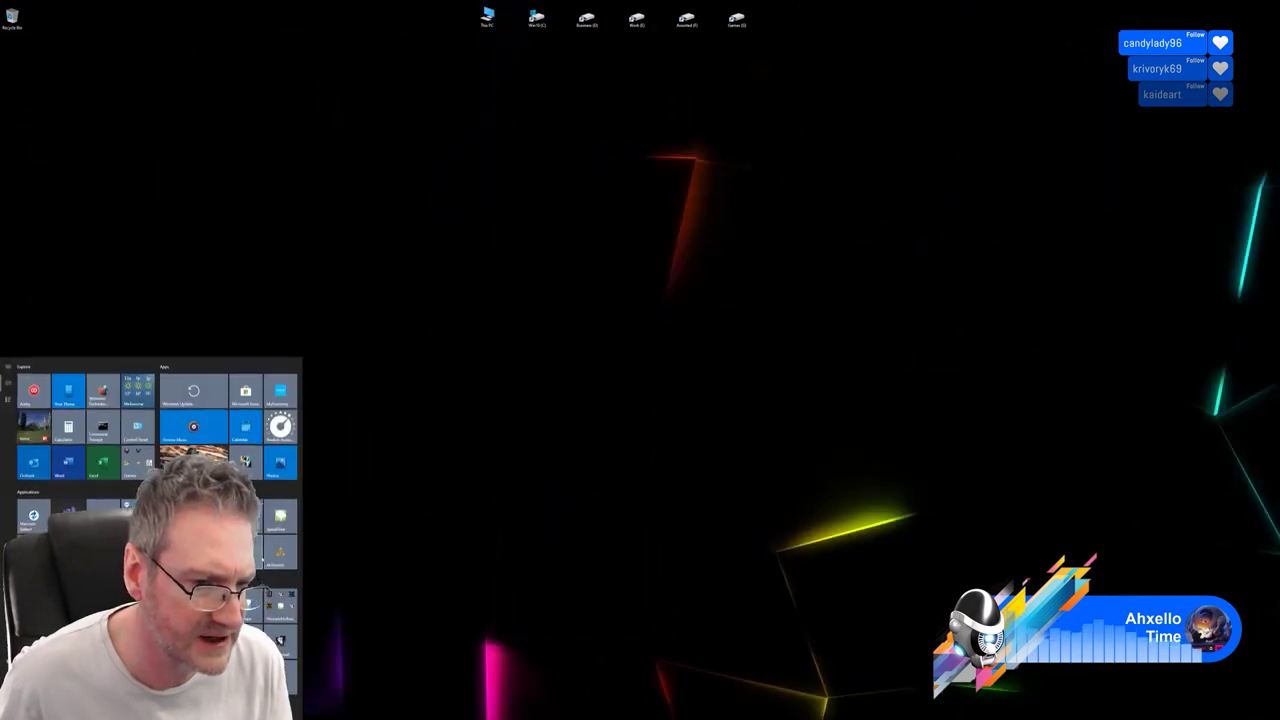
{"action": "left_click", "coordinate": [262, 560]}
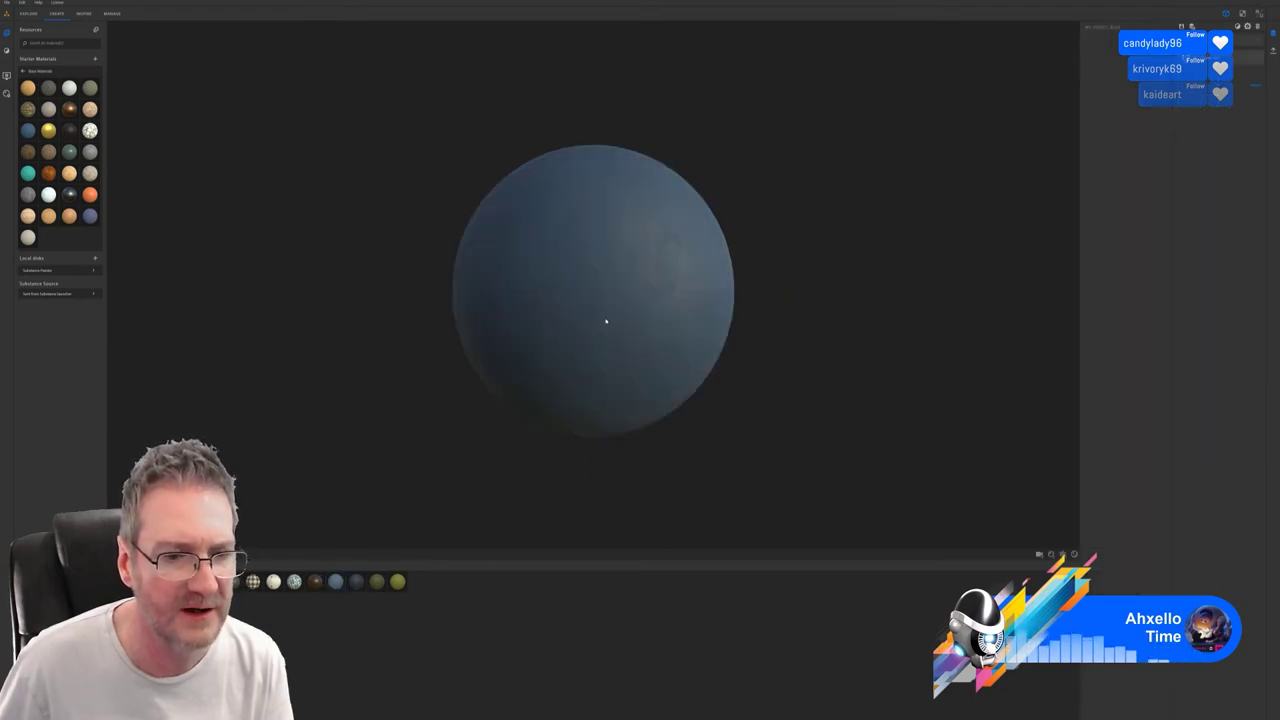
{"action": "left_click", "coordinate": [356, 582]}
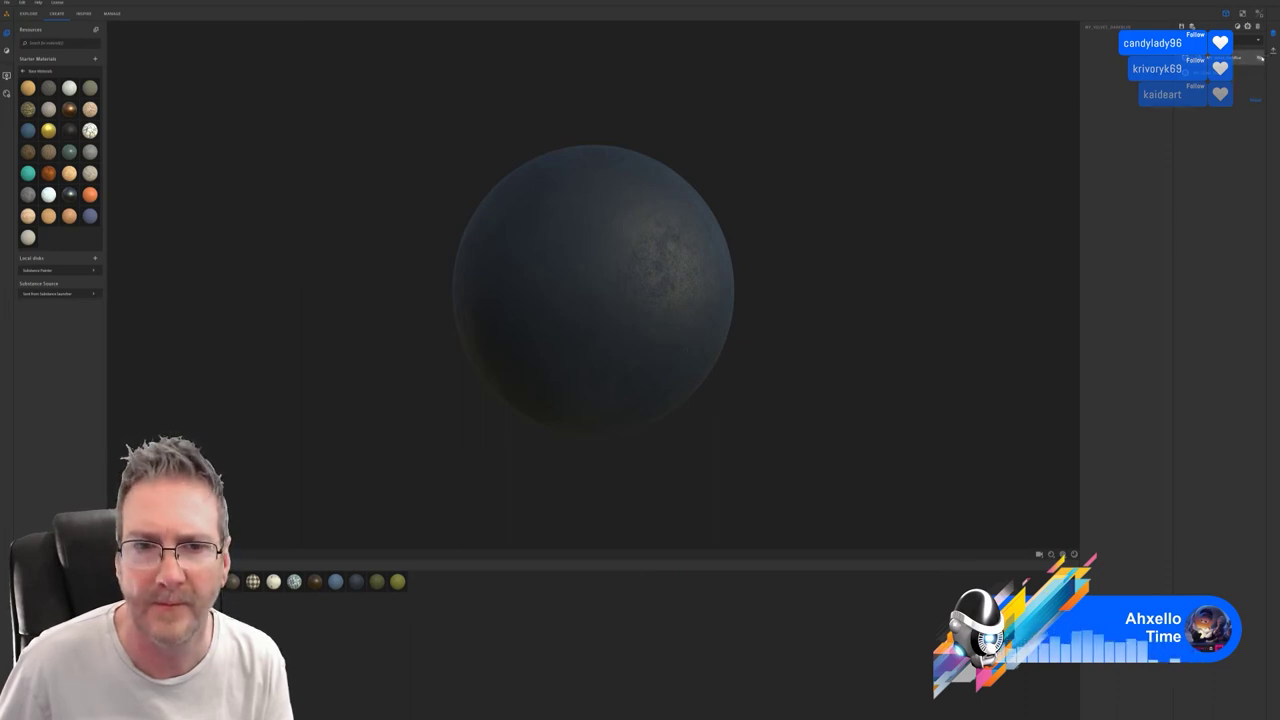
{"action": "left_click", "coordinate": [1261, 59]}
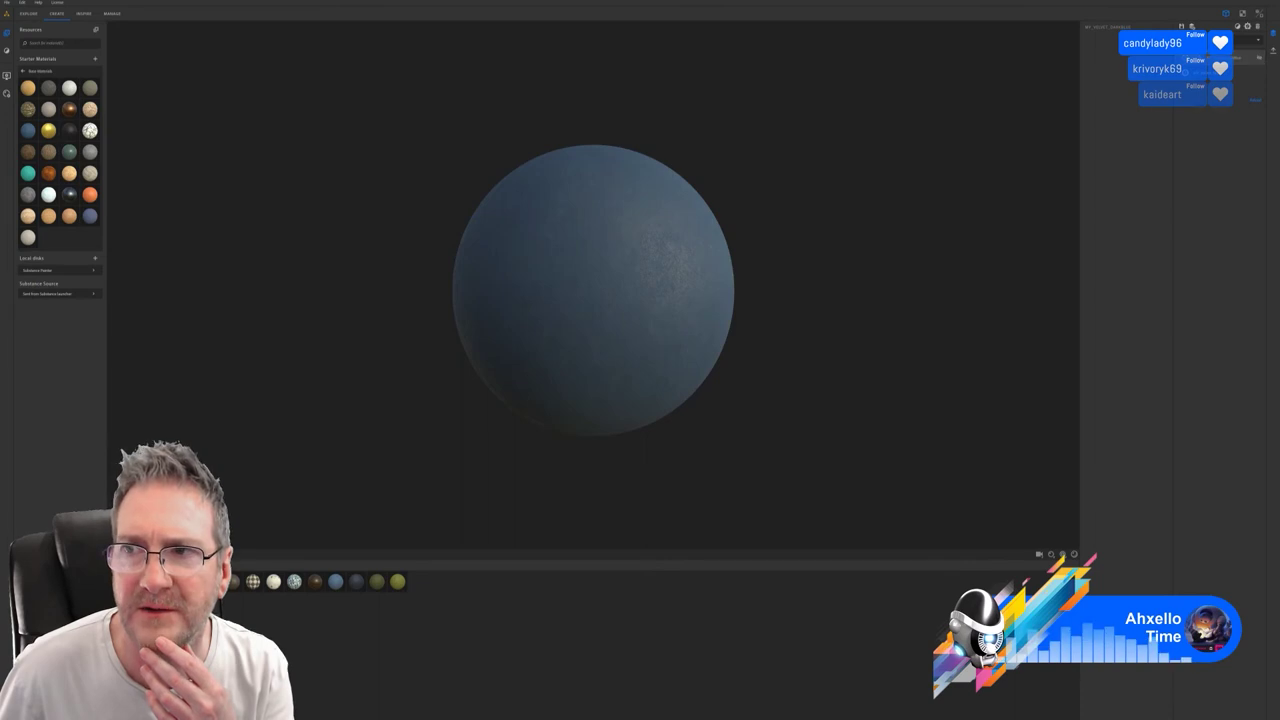
{"action": "key", "text": "super+d"}
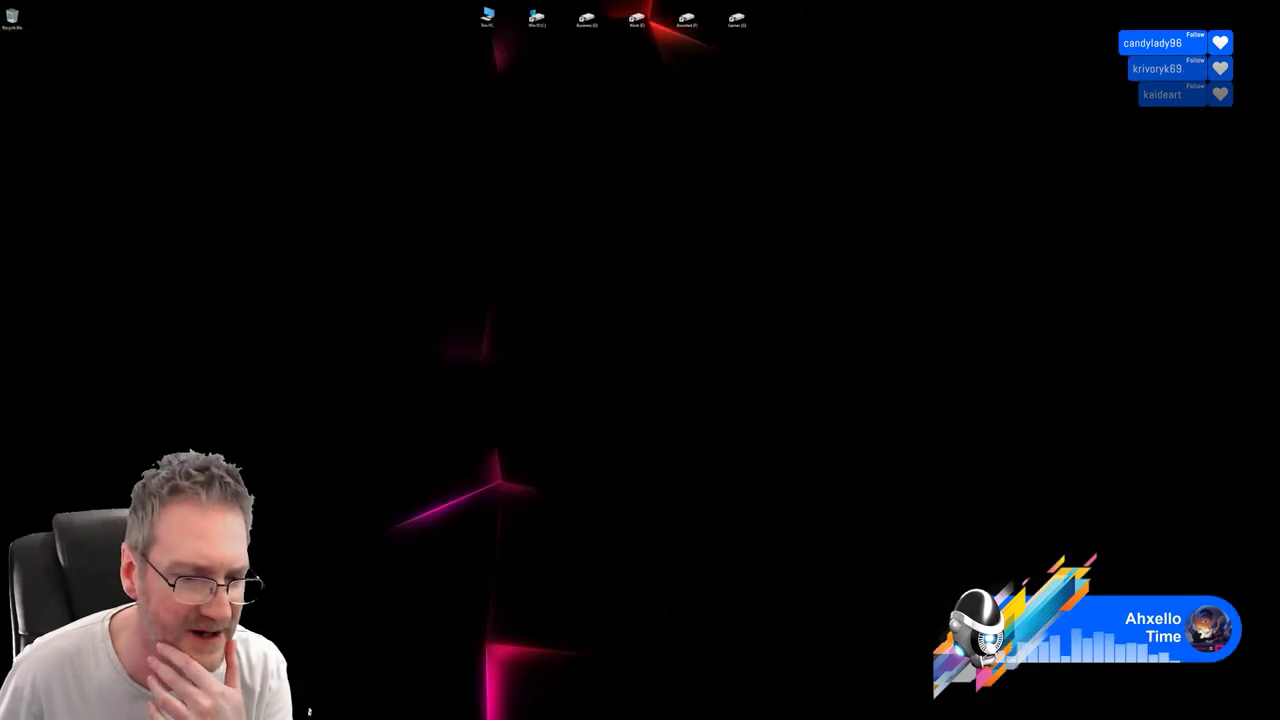
{"action": "key", "text": "super+d"}
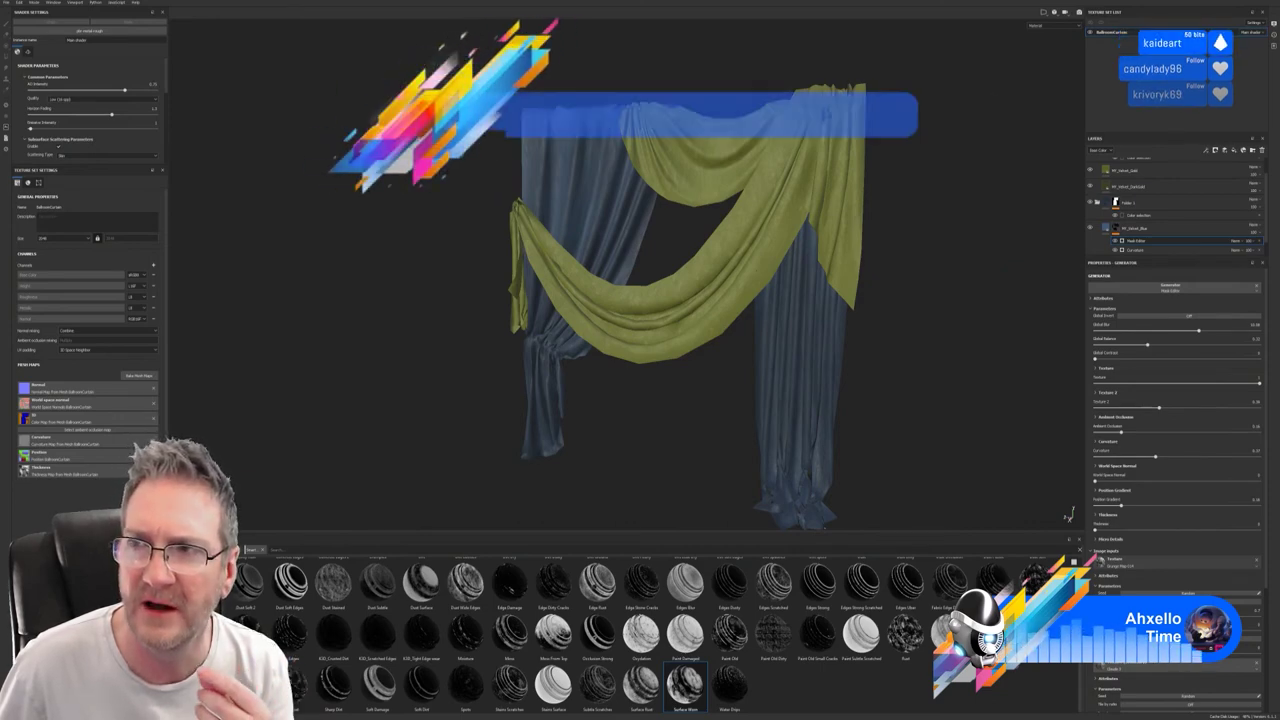
{"action": "key", "text": "super+d"}
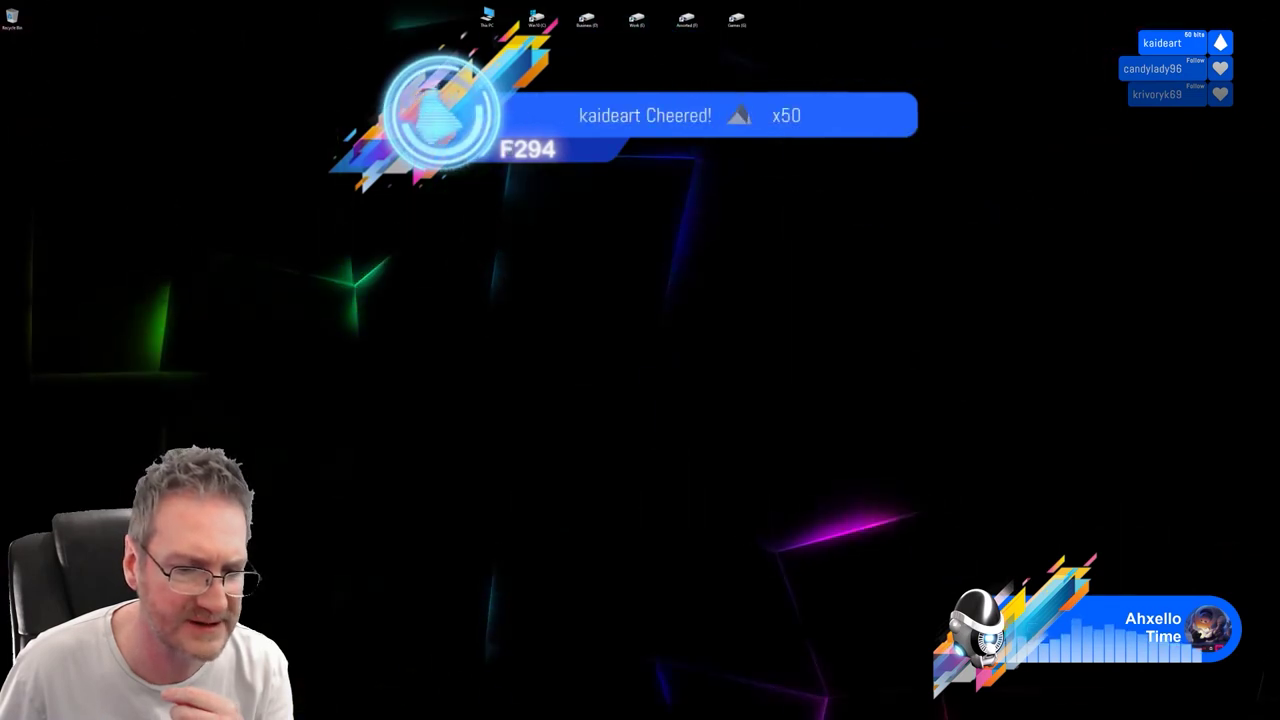
{"action": "key", "text": "super+d"}
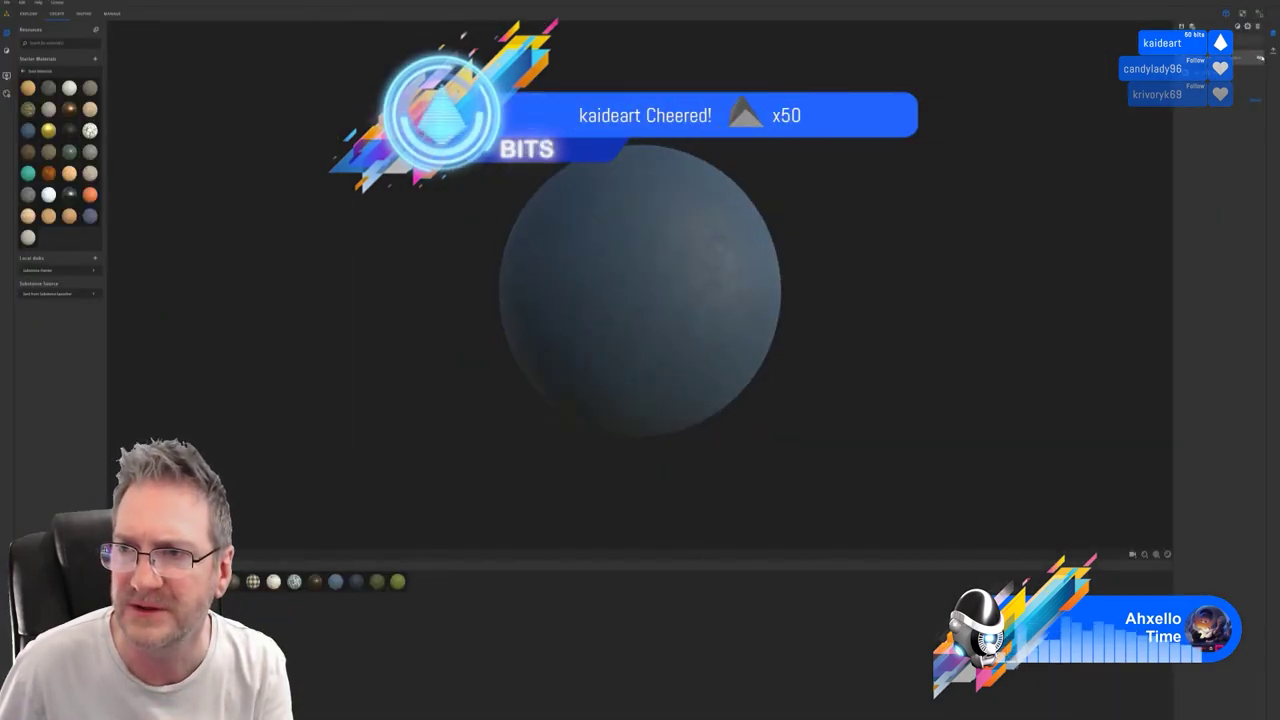
Inspect the blue velvet material's layers by toggling the darkening layer and checking the base velvet layer.
{"action": "left_click", "coordinate": [1261, 58]}
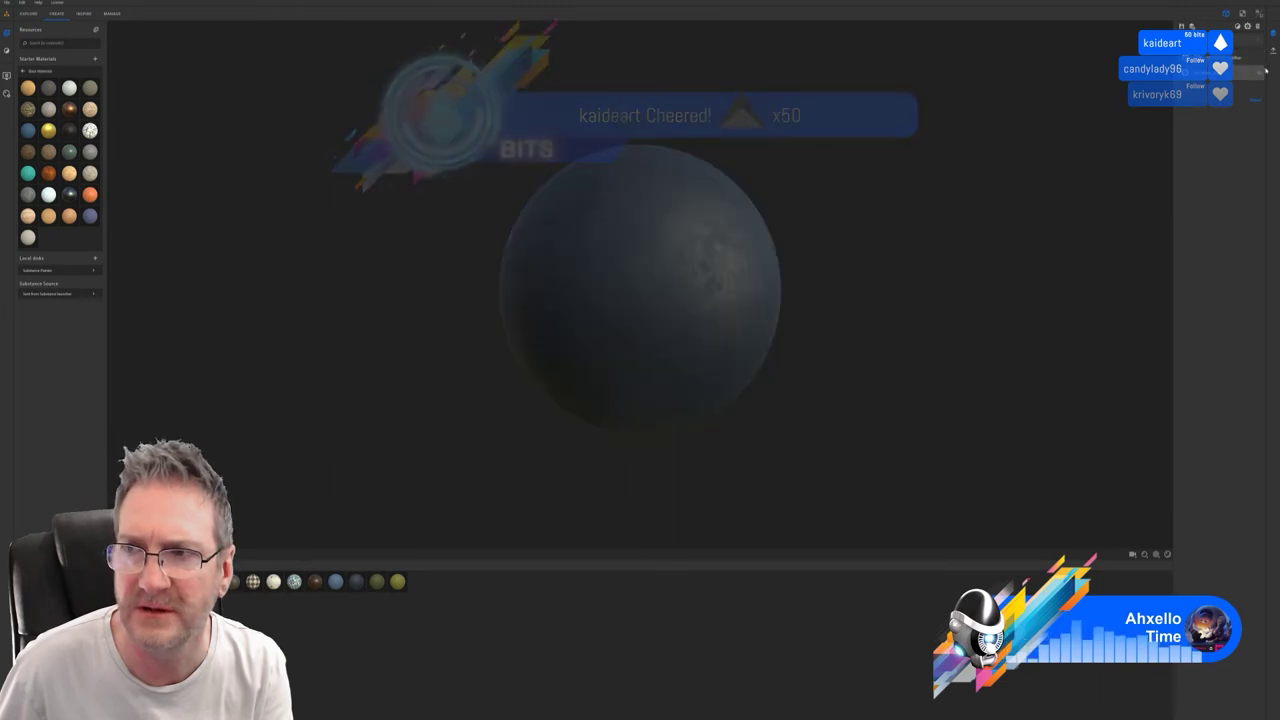
{"action": "left_click", "coordinate": [1249, 73]}
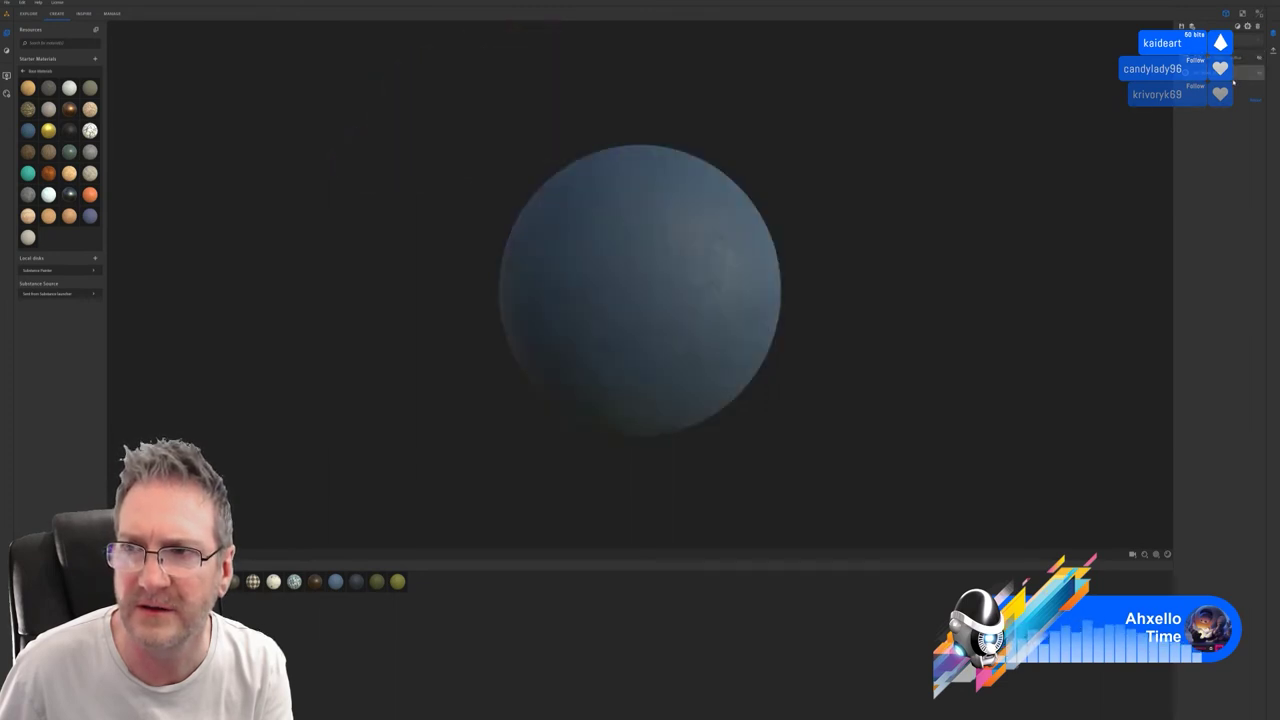
{"action": "left_click", "coordinate": [1246, 58]}
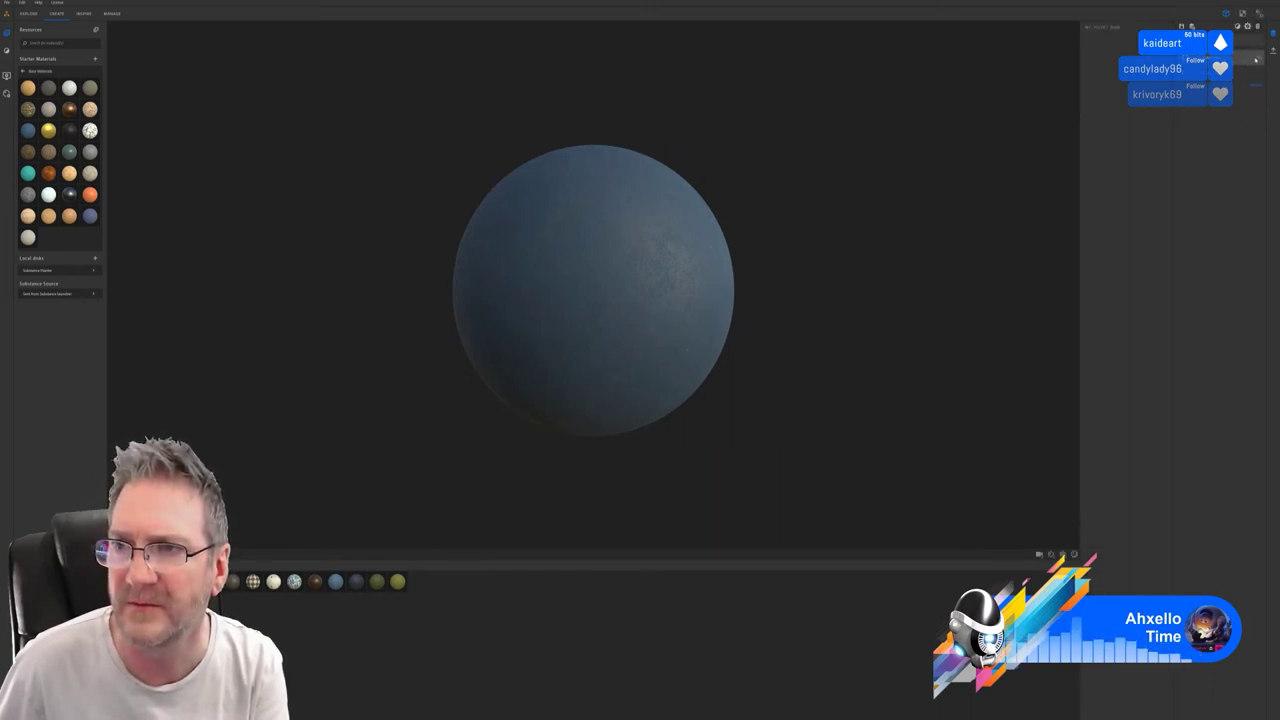
{"action": "left_click", "coordinate": [1256, 58]}
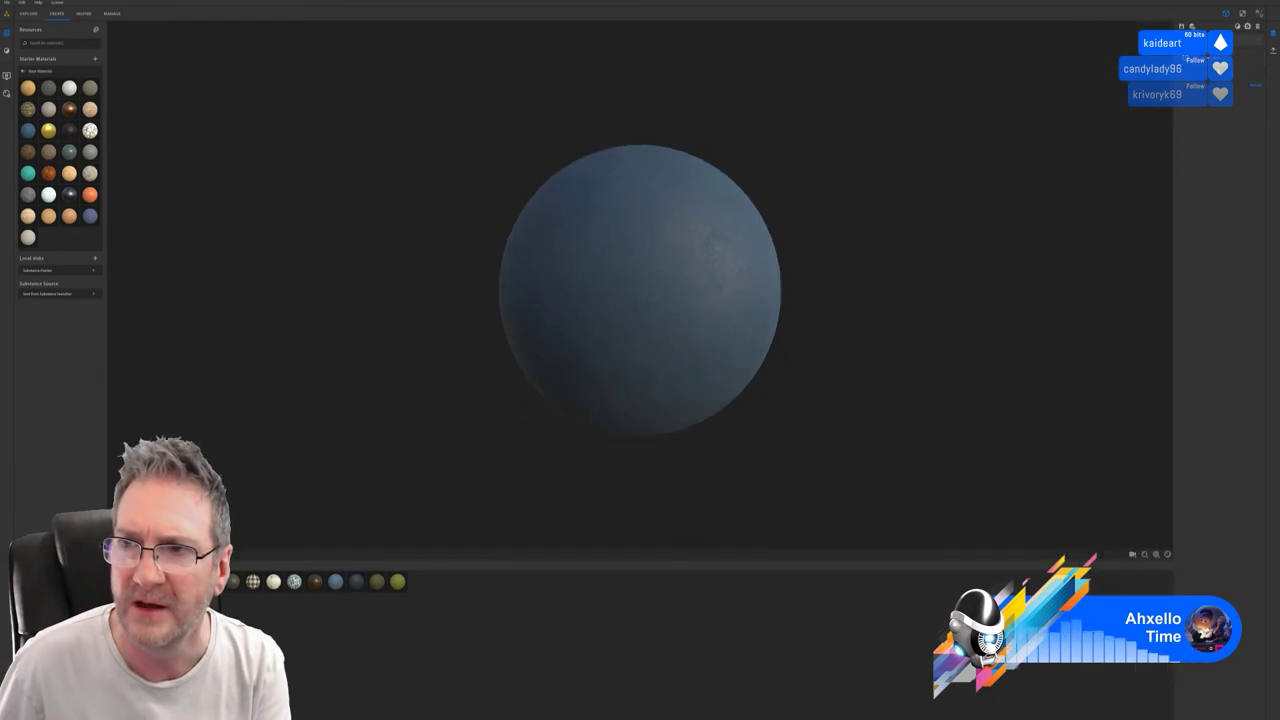
{"action": "left_click", "coordinate": [1258, 58]}
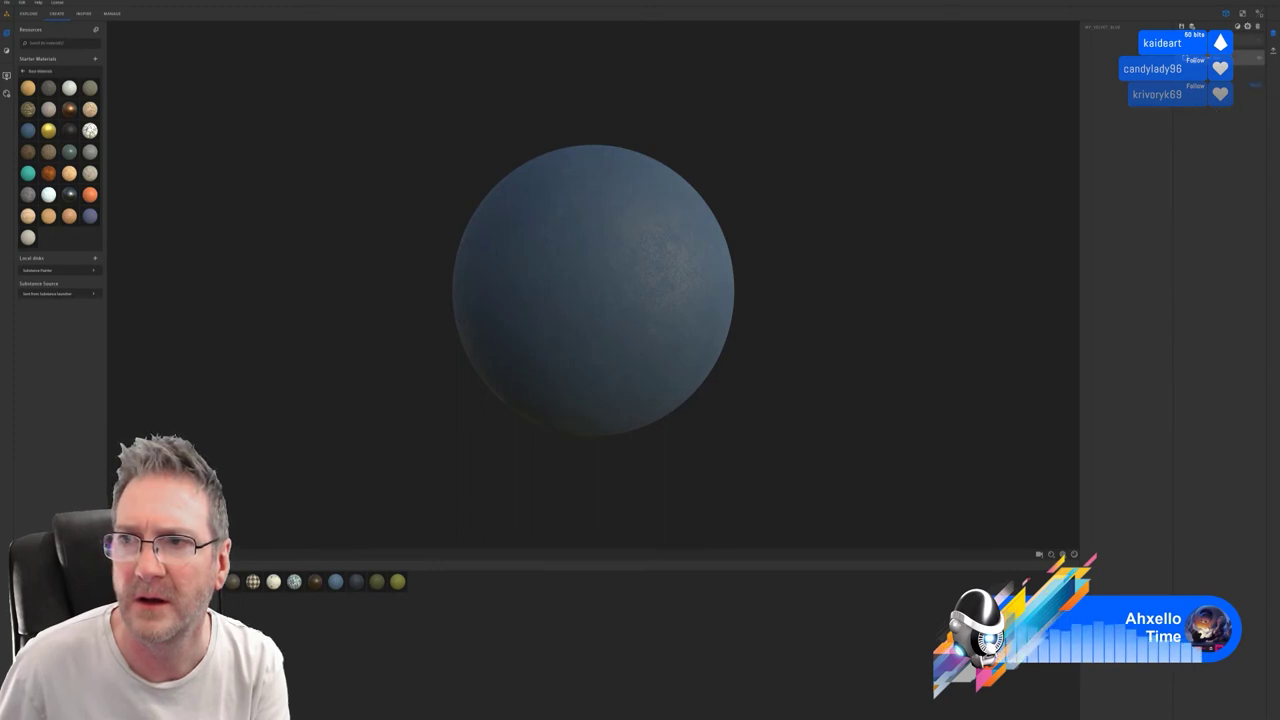
{"action": "left_click", "coordinate": [1258, 58]}
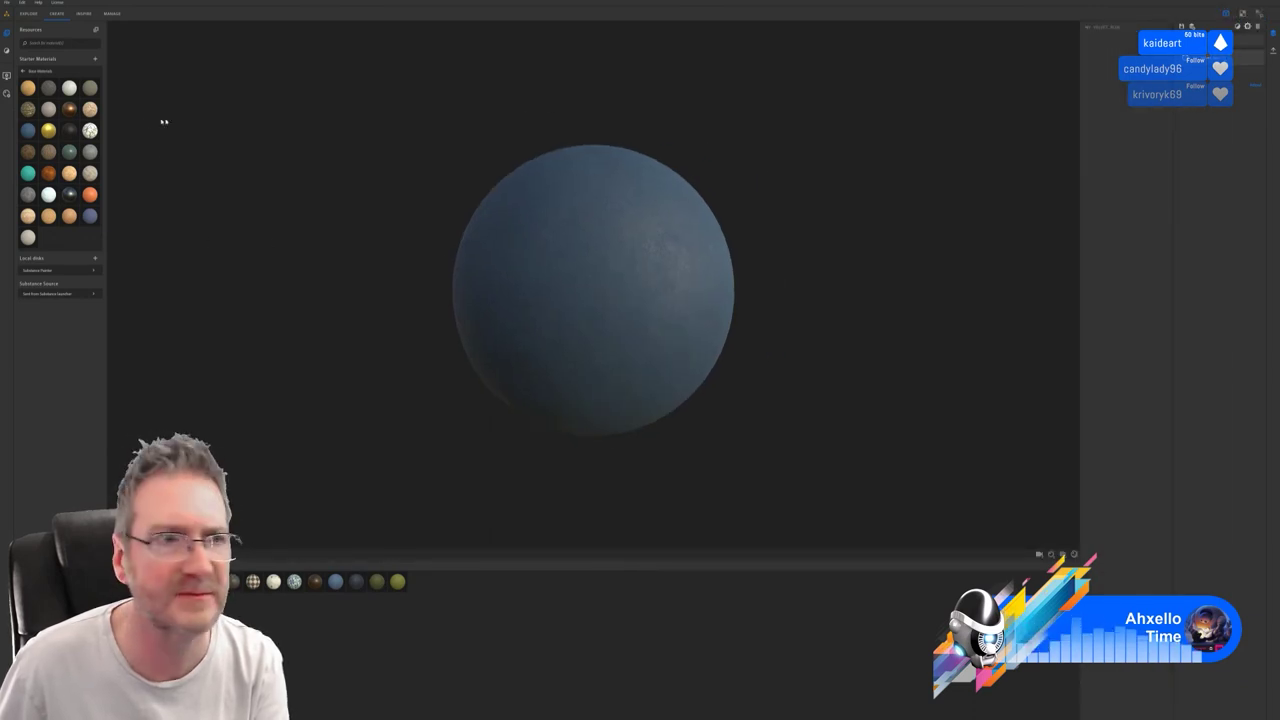
Look through the generator, scan processing and weathering filters and add the Dust filter to the blue velvet material.
{"action": "left_click", "coordinate": [7, 51]}
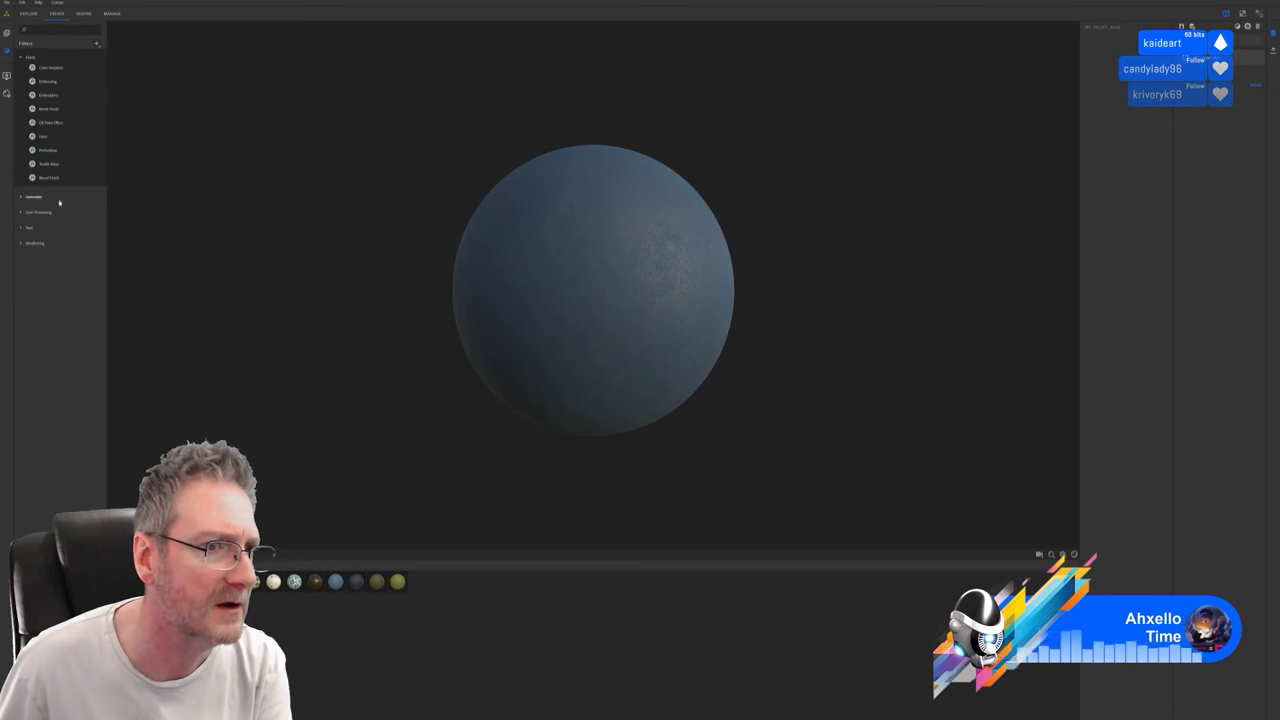
{"action": "left_click", "coordinate": [20, 197]}
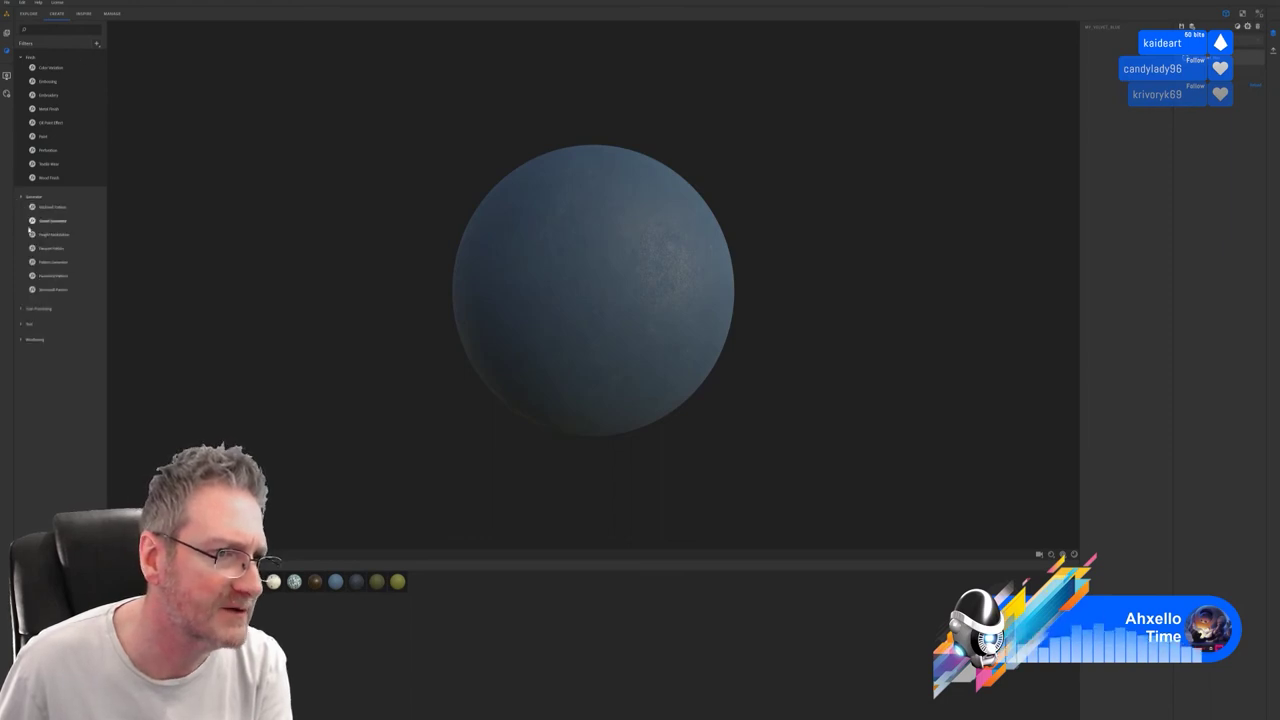
{"action": "left_click", "coordinate": [24, 309]}
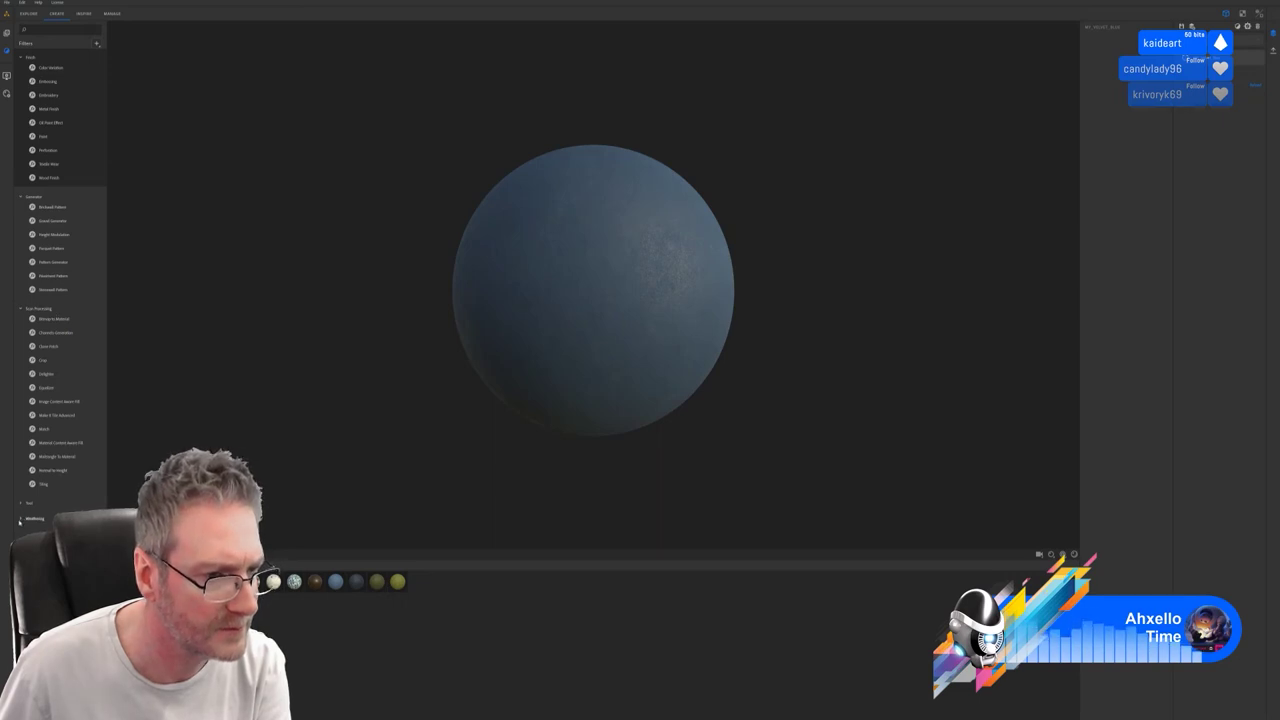
{"action": "left_click", "coordinate": [20, 519]}
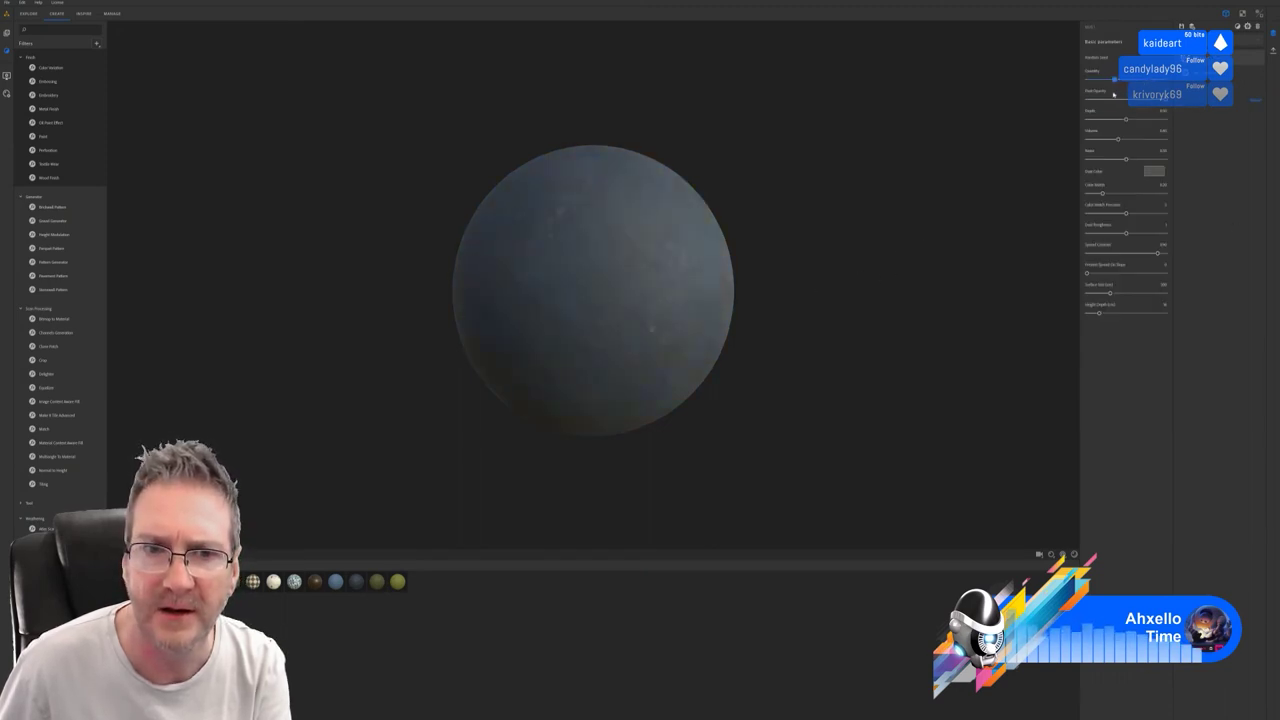
Increase the dust quantity, raise the depth slightly and lower the volume, and hide the Dust filter to compare the velvet without it.
{"action": "left_click_drag", "start_coordinate": [1114, 94], "coordinate": [1108, 95]}
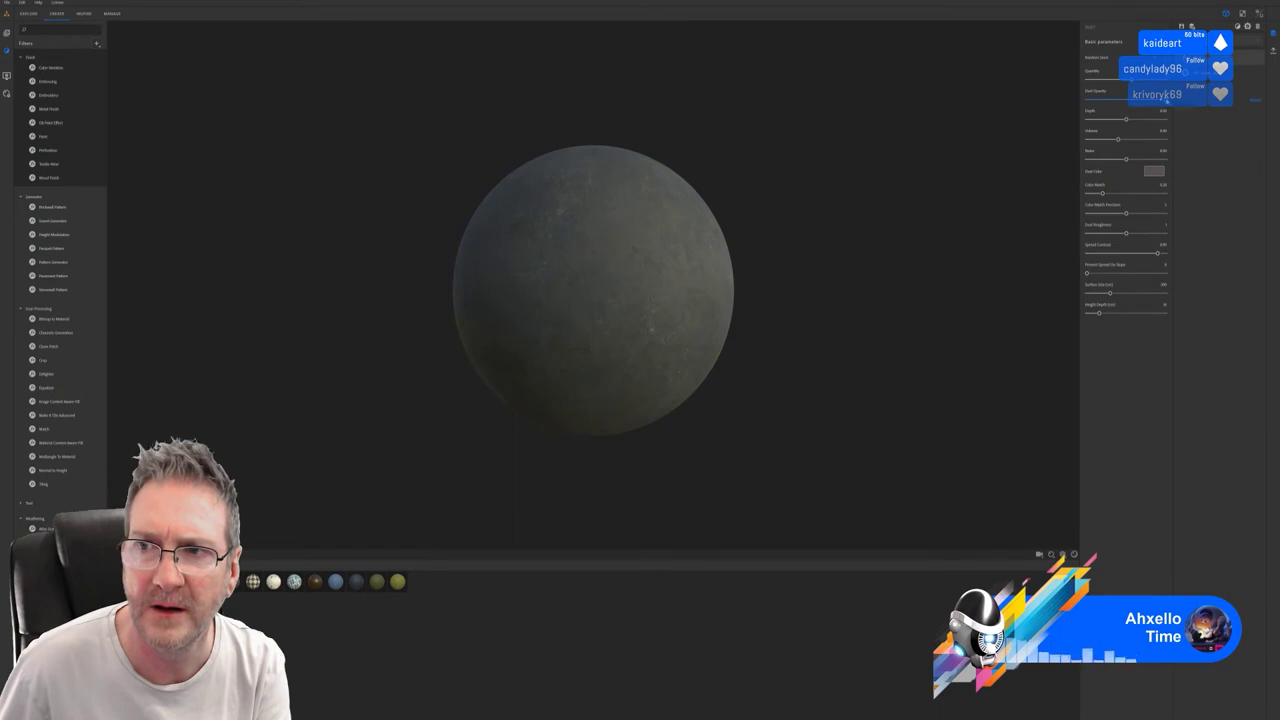
{"action": "left_click_drag", "start_coordinate": [1164, 101], "coordinate": [1126, 110]}
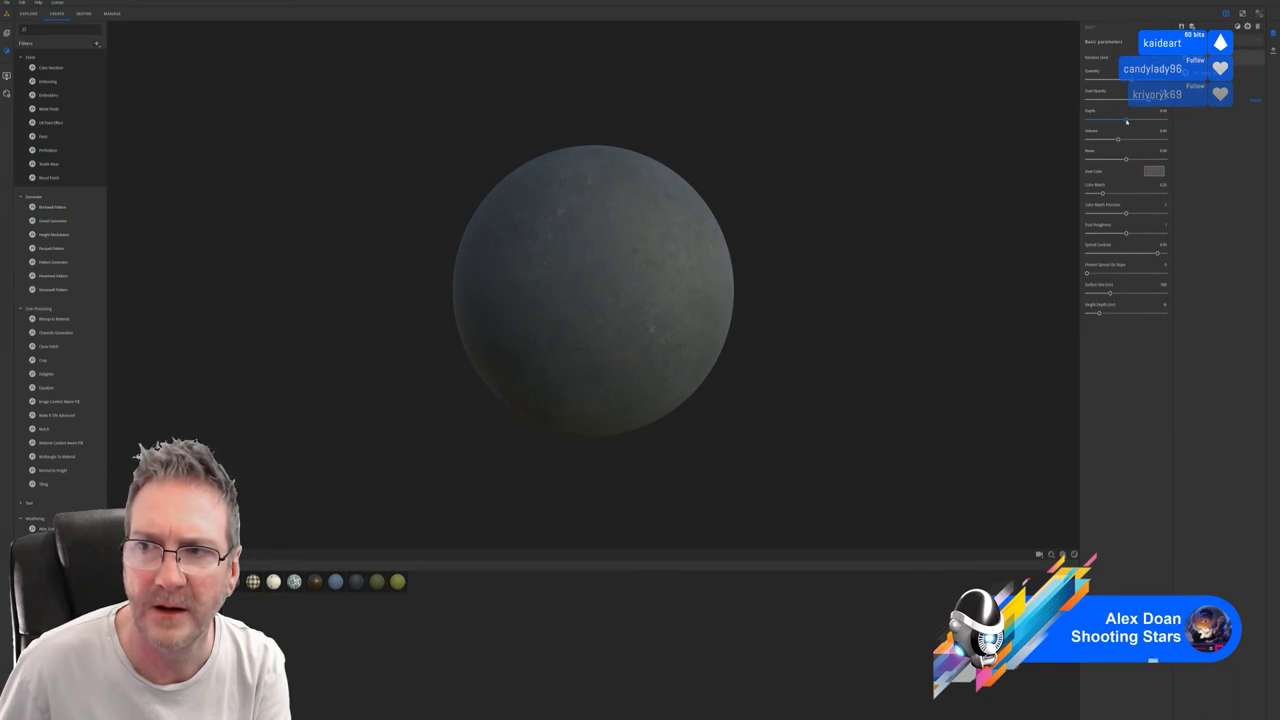
{"action": "left_click_drag", "start_coordinate": [1127, 121], "coordinate": [1113, 160]}
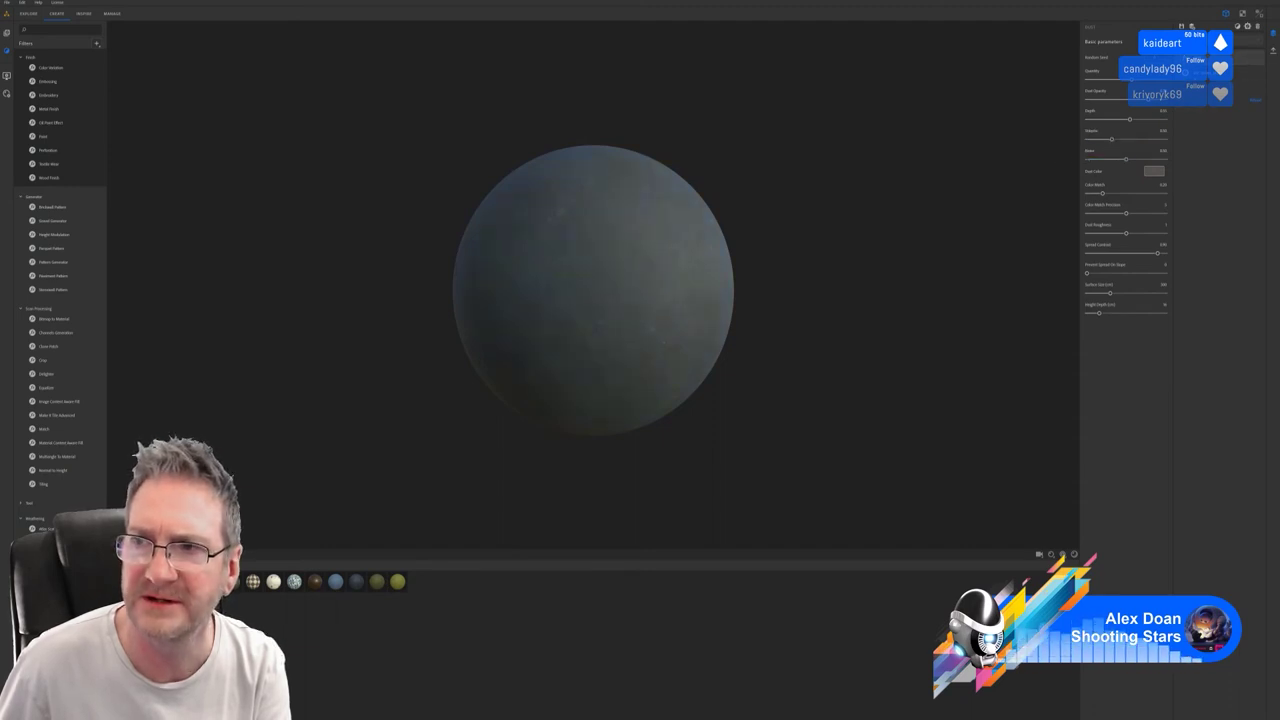
{"action": "left_click", "coordinate": [1258, 58]}
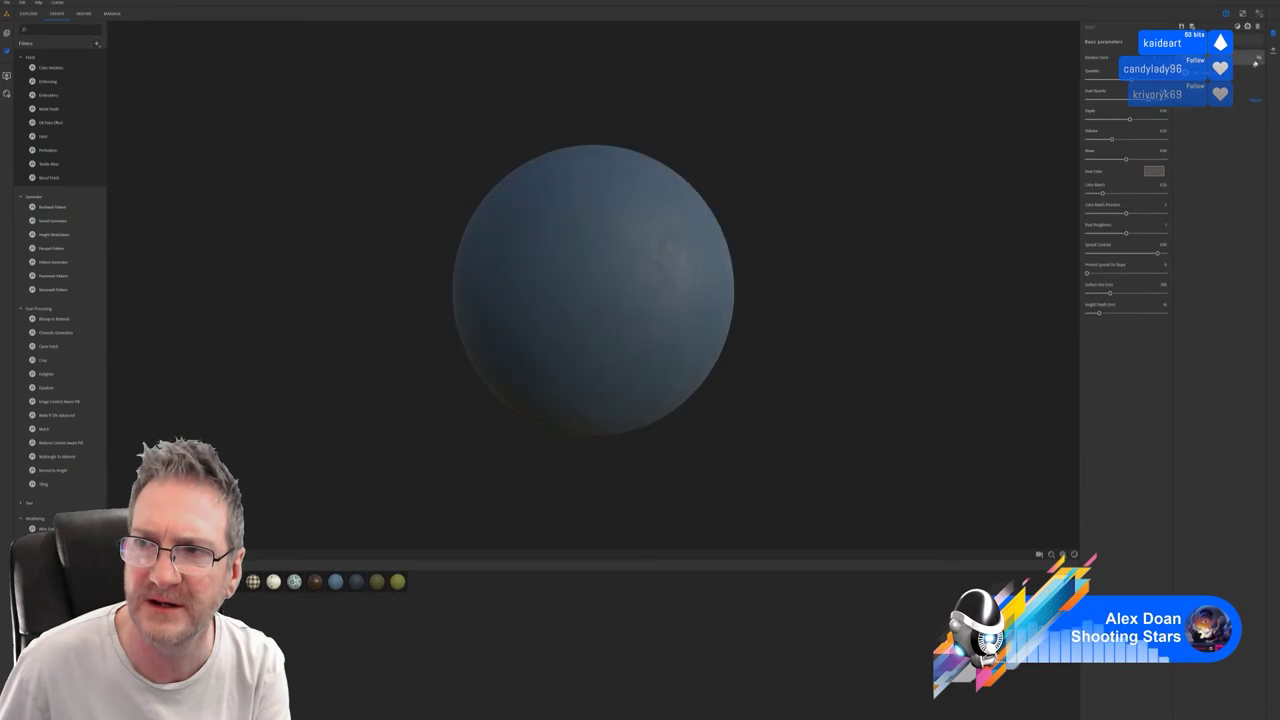
Add the Color Variation filter to the velvet's layer stack and reduce its color count to 3.
{"action": "left_click", "coordinate": [1247, 72]}
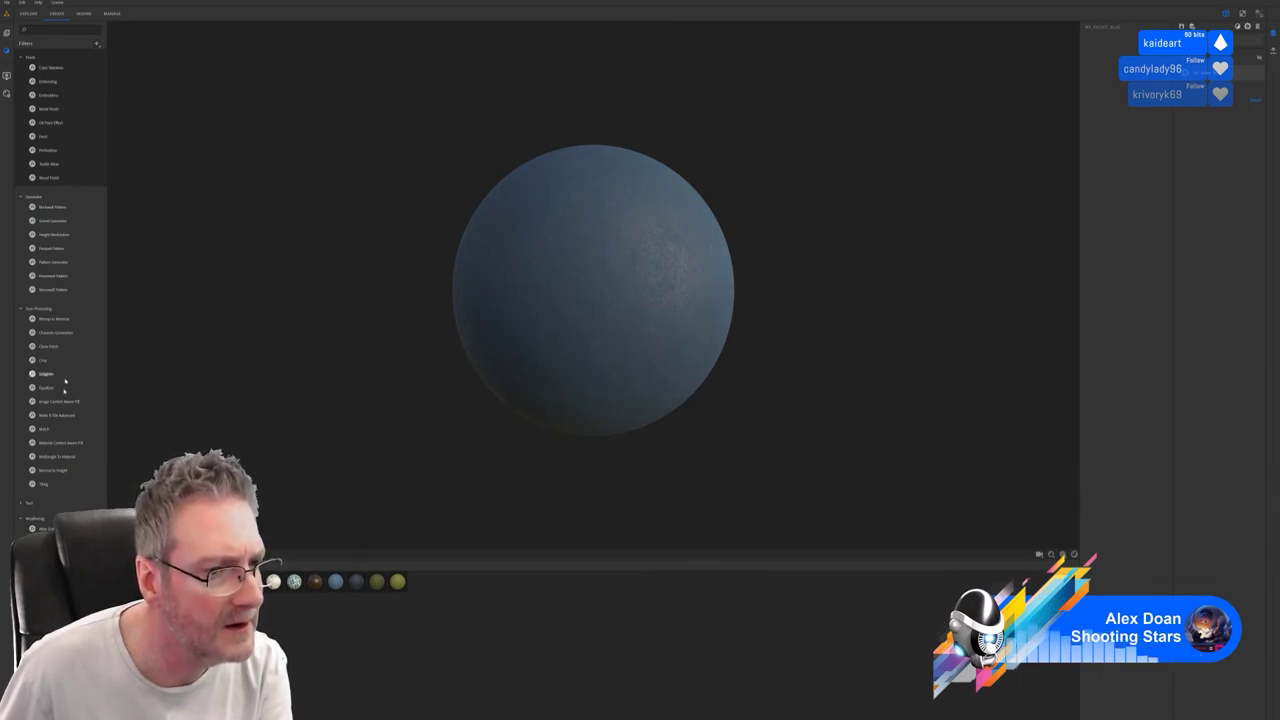
{"action": "left_click", "coordinate": [22, 503]}
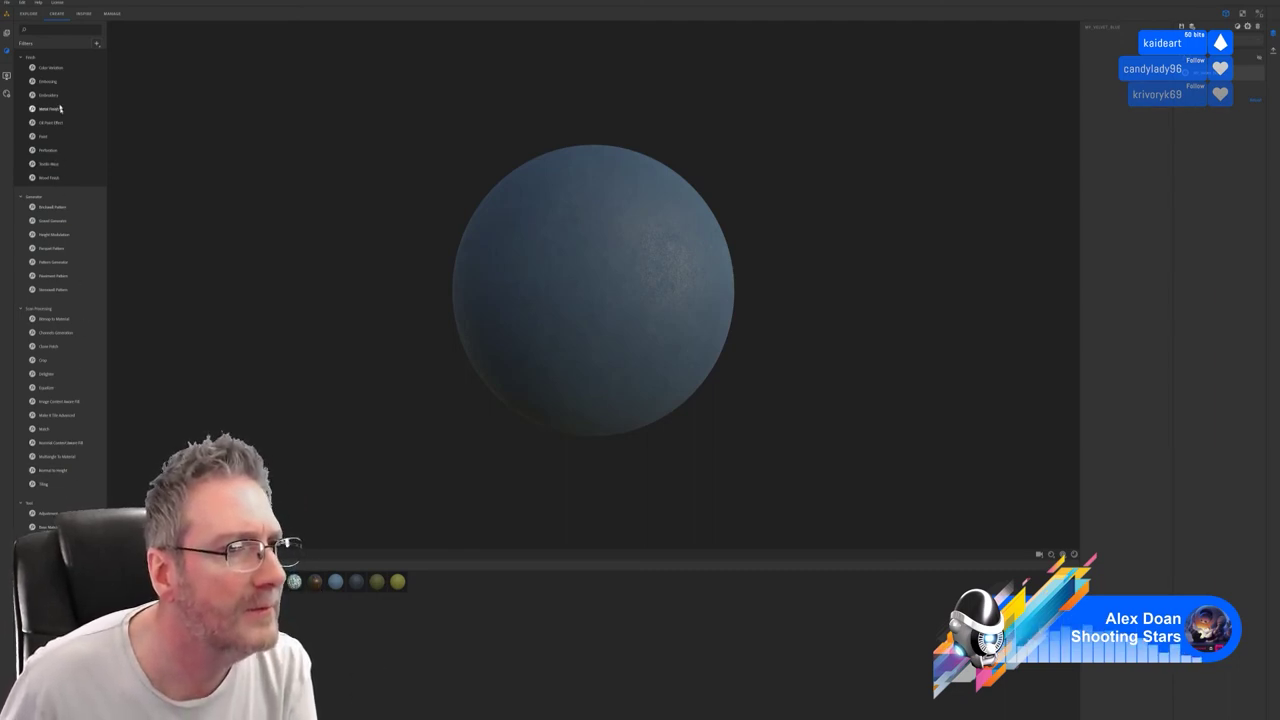
{"action": "left_click_drag", "start_coordinate": [1141, 107], "coordinate": [1208, 72]}
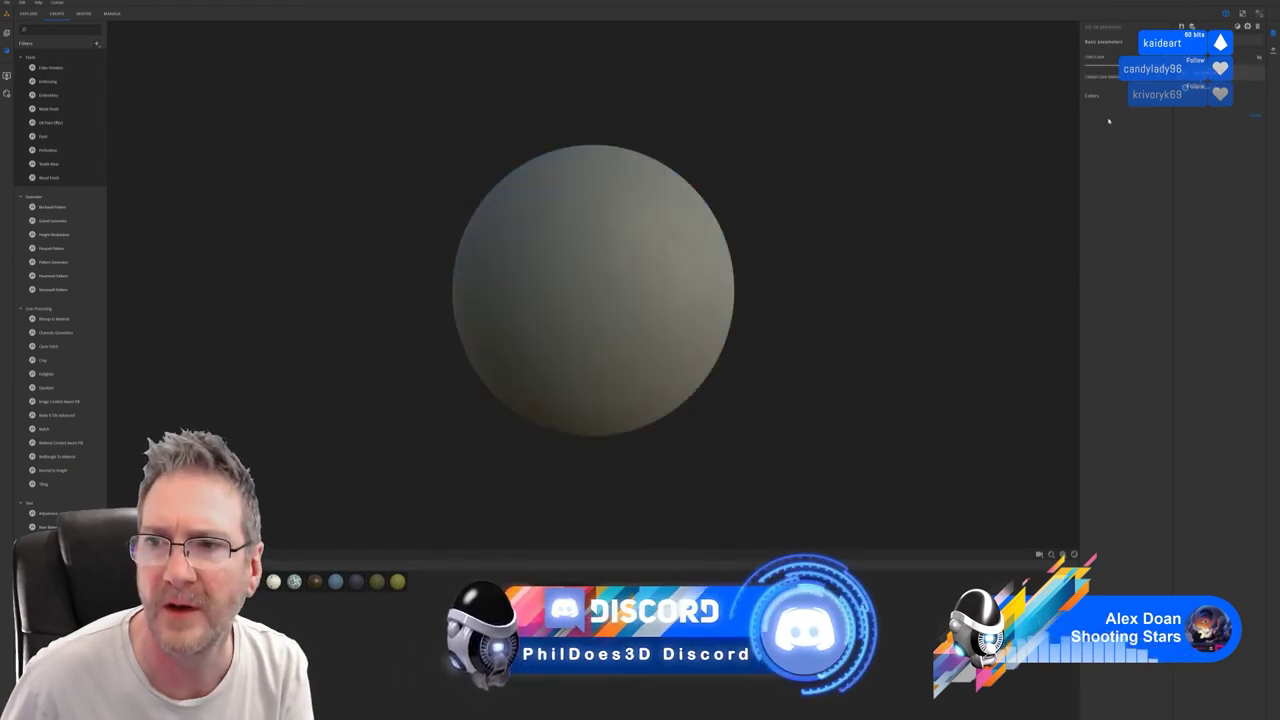
{"action": "left_click", "coordinate": [1164, 99]}
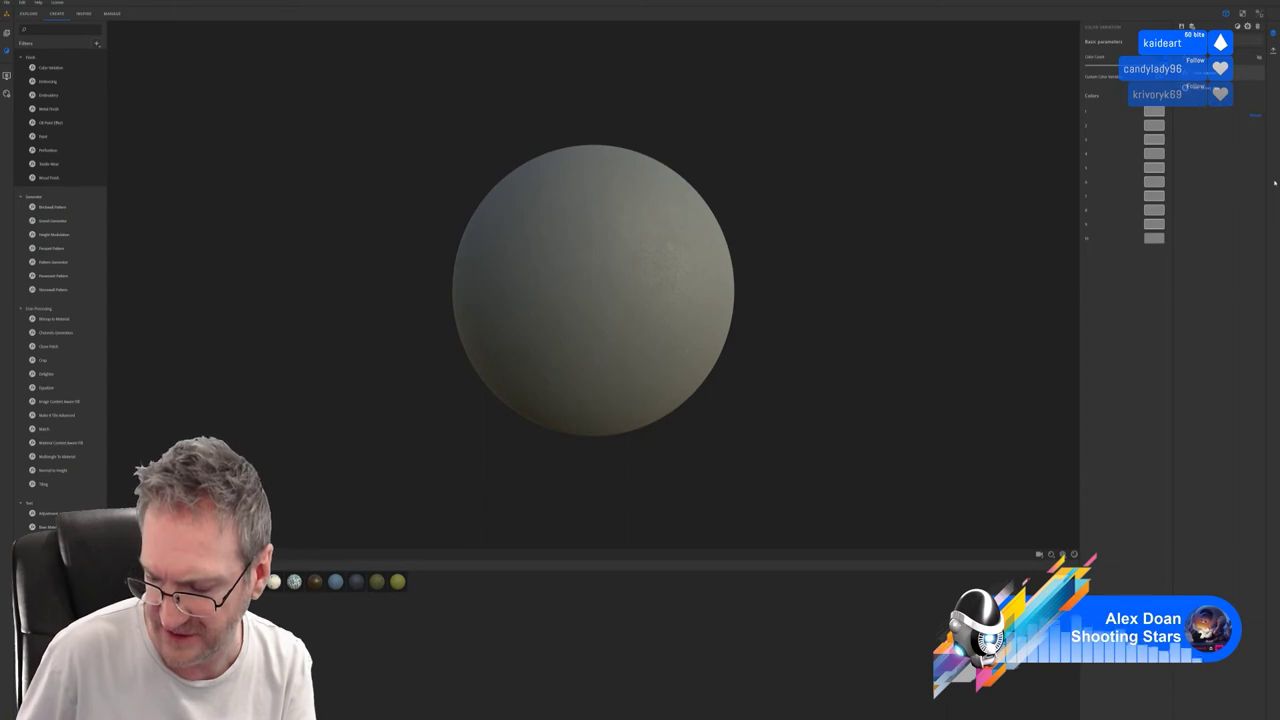
{"action": "left_click_drag", "start_coordinate": [1163, 65], "coordinate": [1104, 65]}
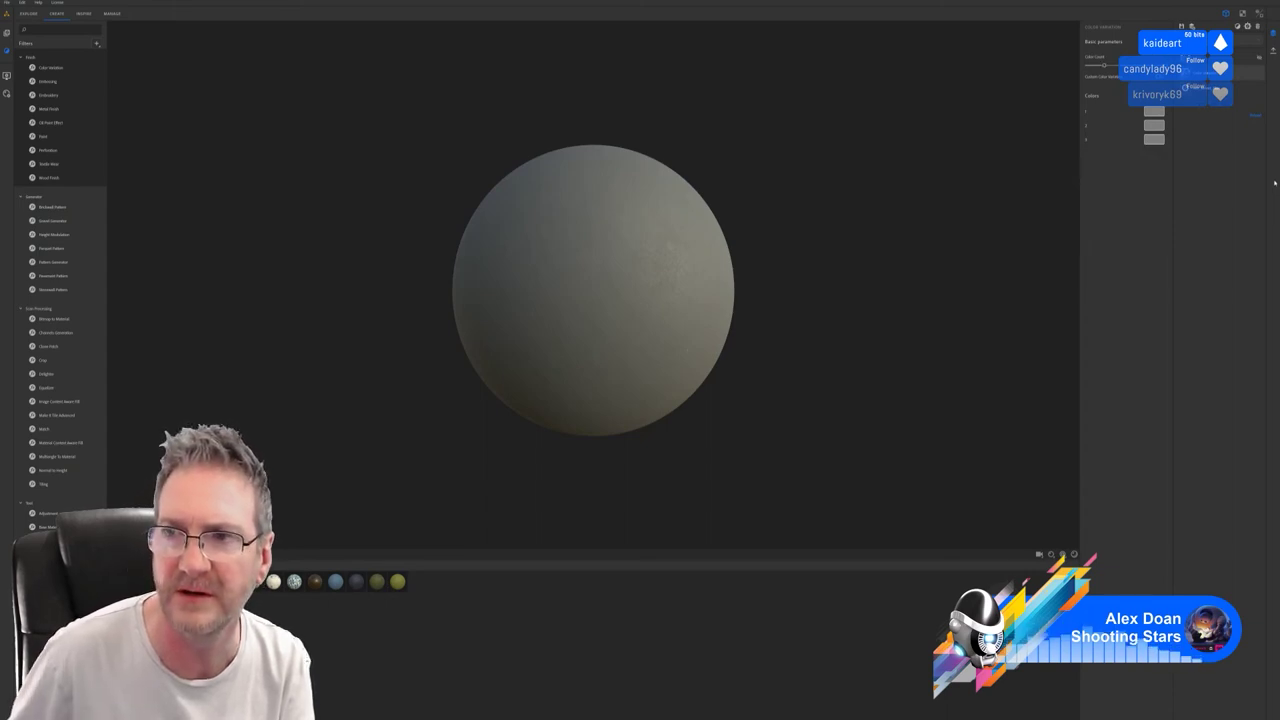
Lighten the second and third colors of the Color Variation filter to lighter greys.
{"action": "left_click", "coordinate": [1160, 125]}
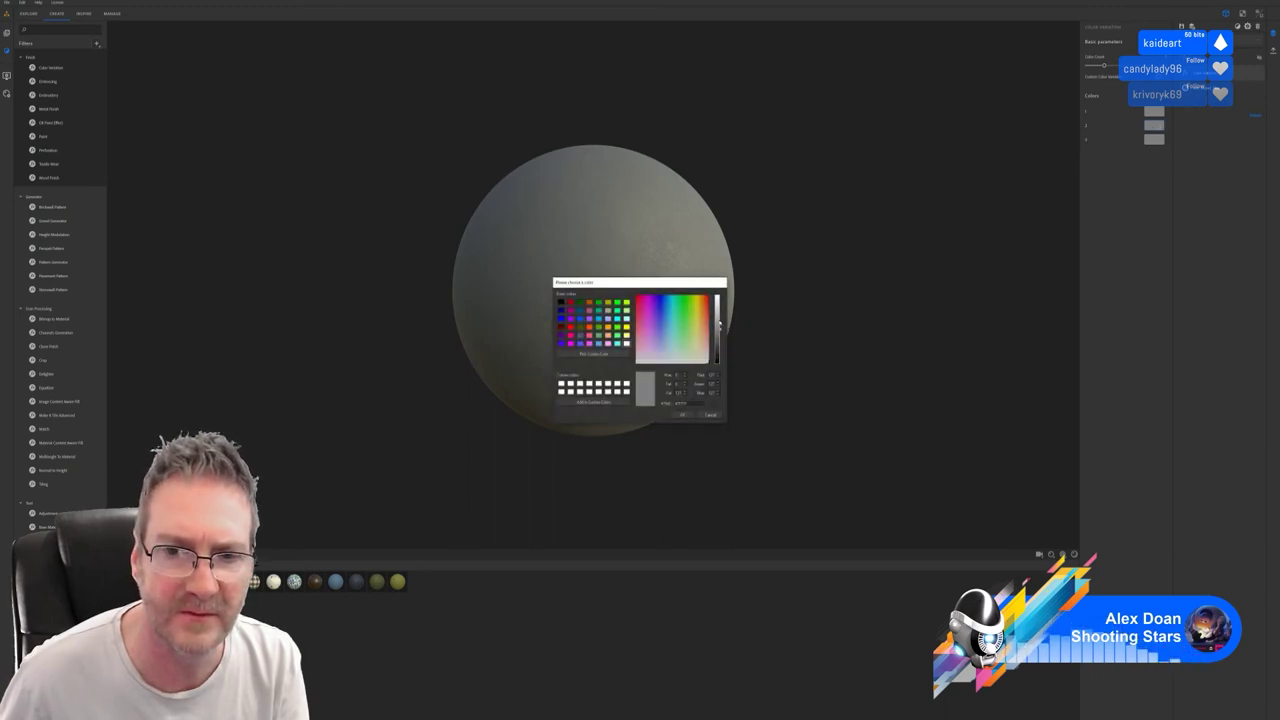
{"action": "left_click", "coordinate": [718, 319]}
{"action": "left_click", "coordinate": [685, 415]}
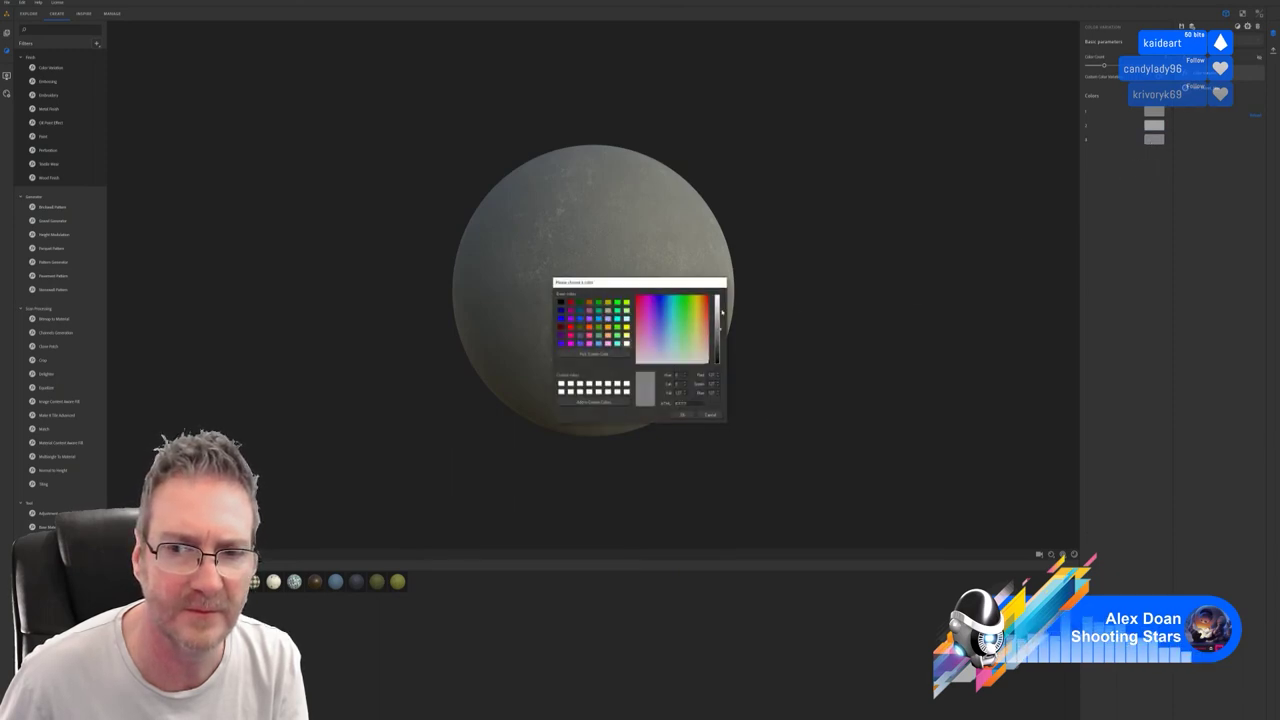
{"action": "left_click", "coordinate": [717, 311]}
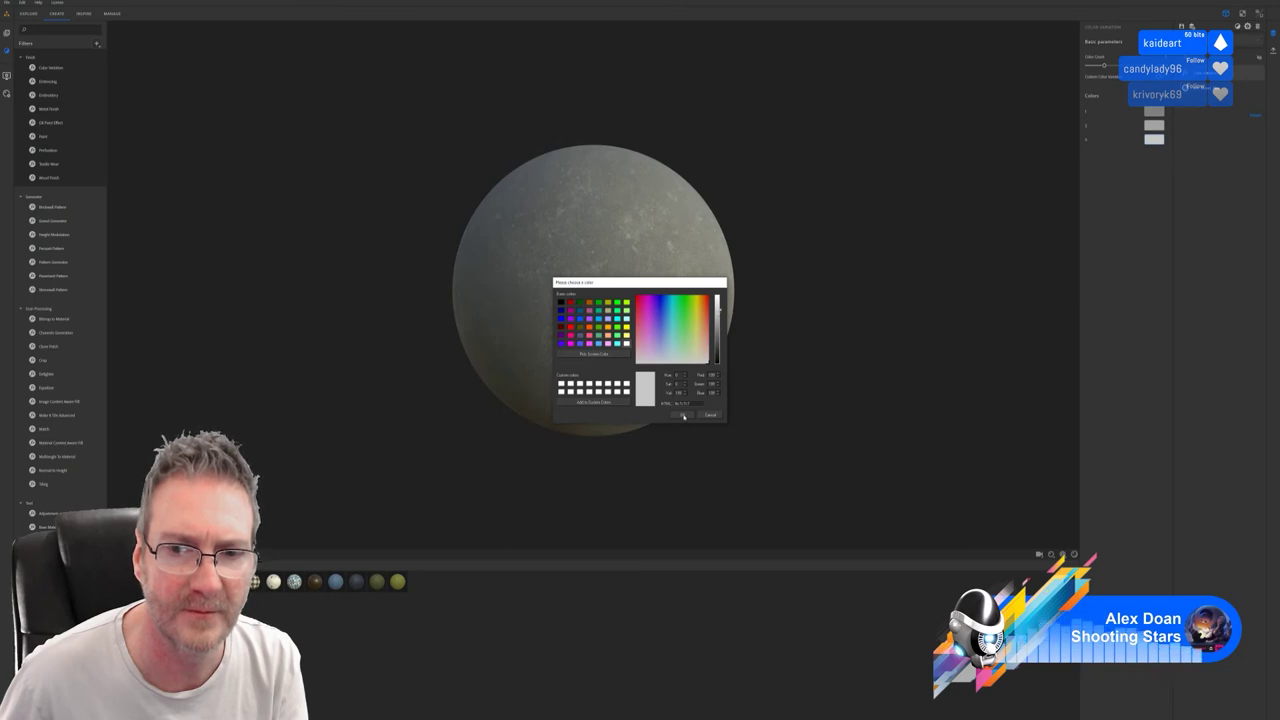
{"action": "left_click", "coordinate": [682, 415]}
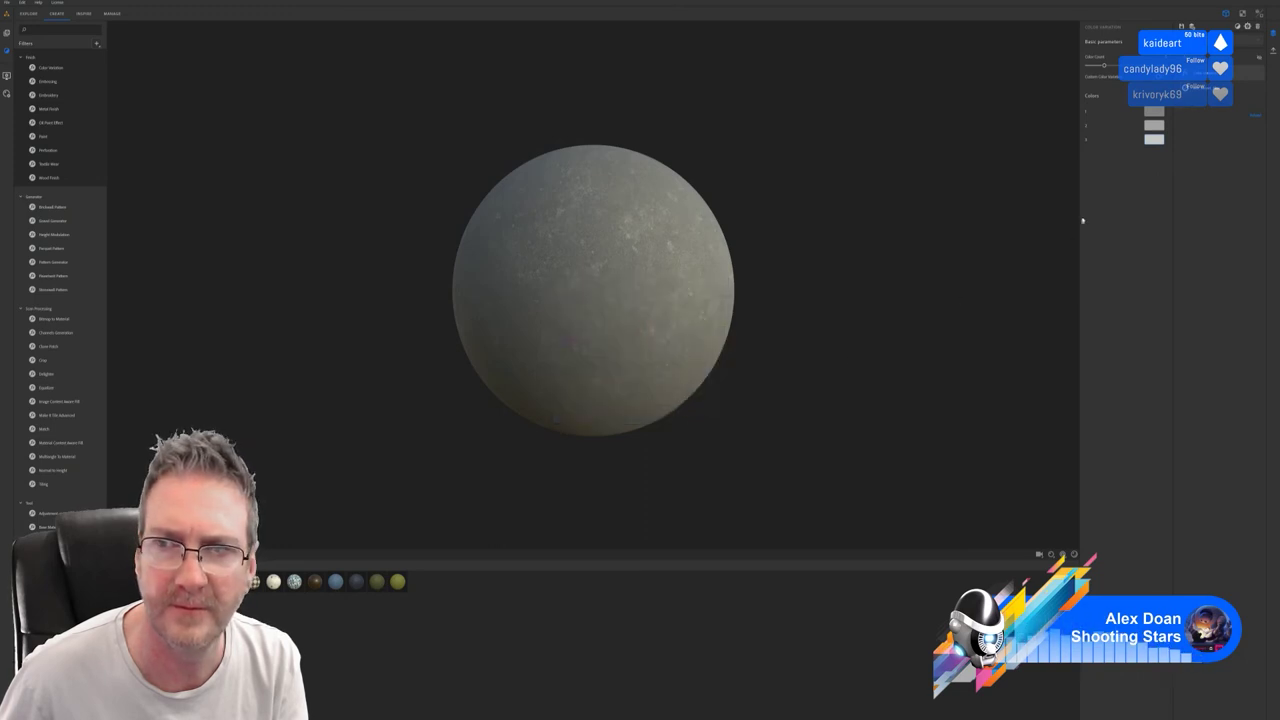
Show the Dust filter again, lower its dust opacity and adjust how the preview sphere is viewed.
{"action": "left_click", "coordinate": [1259, 59]}
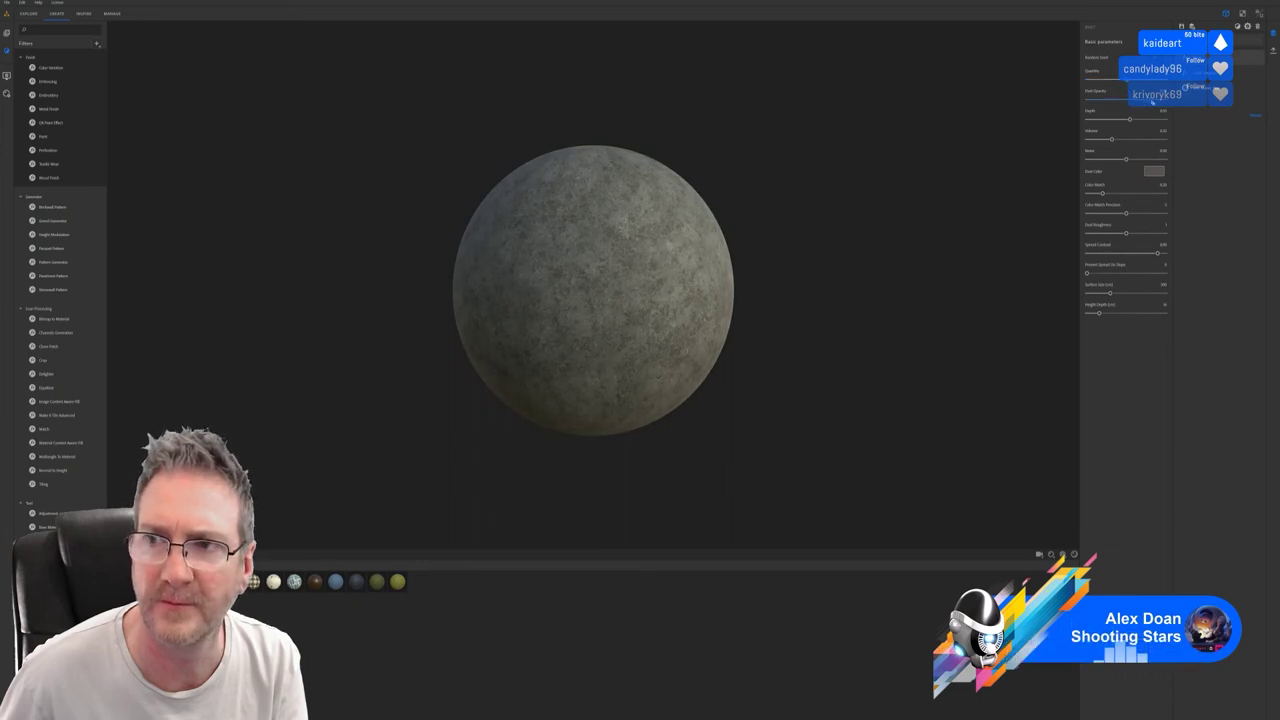
{"action": "left_click_drag", "start_coordinate": [1150, 102], "coordinate": [1114, 110]}
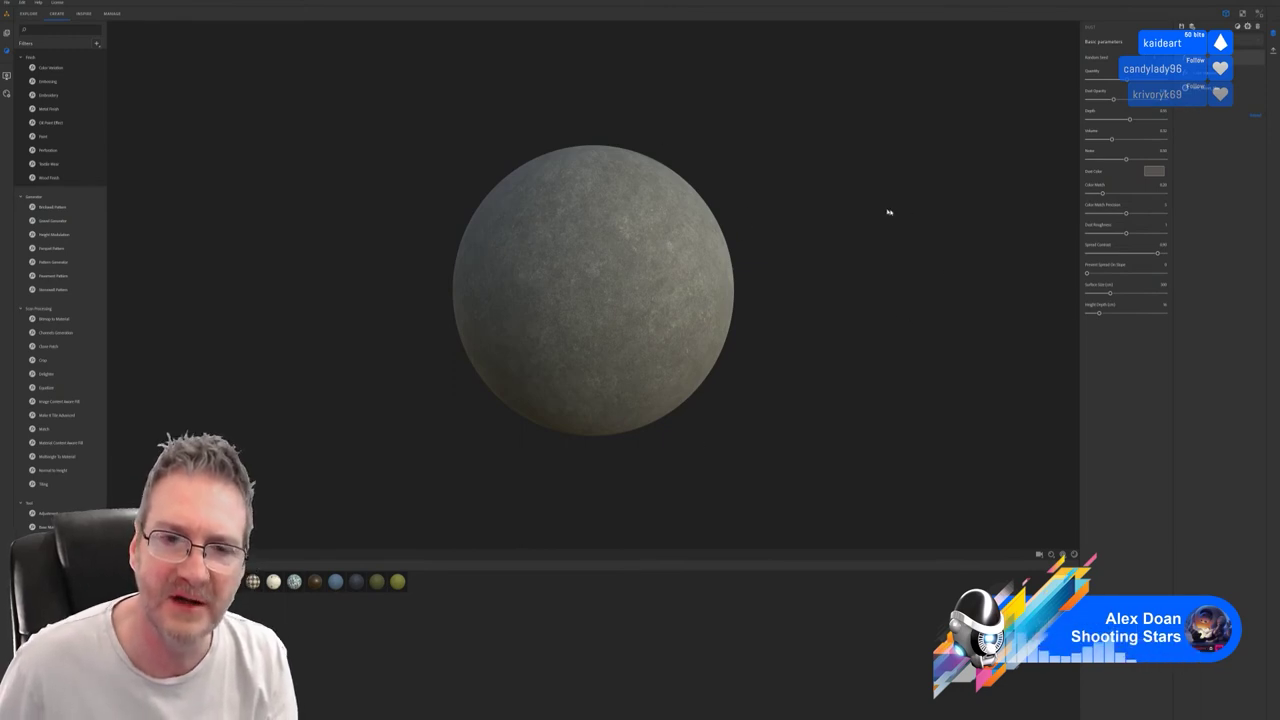
{"action": "mouse_move", "coordinate": [529, 286]}
{"action": "left_mouse_down"}
{"action": "mouse_move", "coordinate": [663, 346]}
{"action": "mouse_move", "coordinate": [654, 289]}
{"action": "mouse_move", "coordinate": [511, 291]}
{"action": "left_mouse_up"}
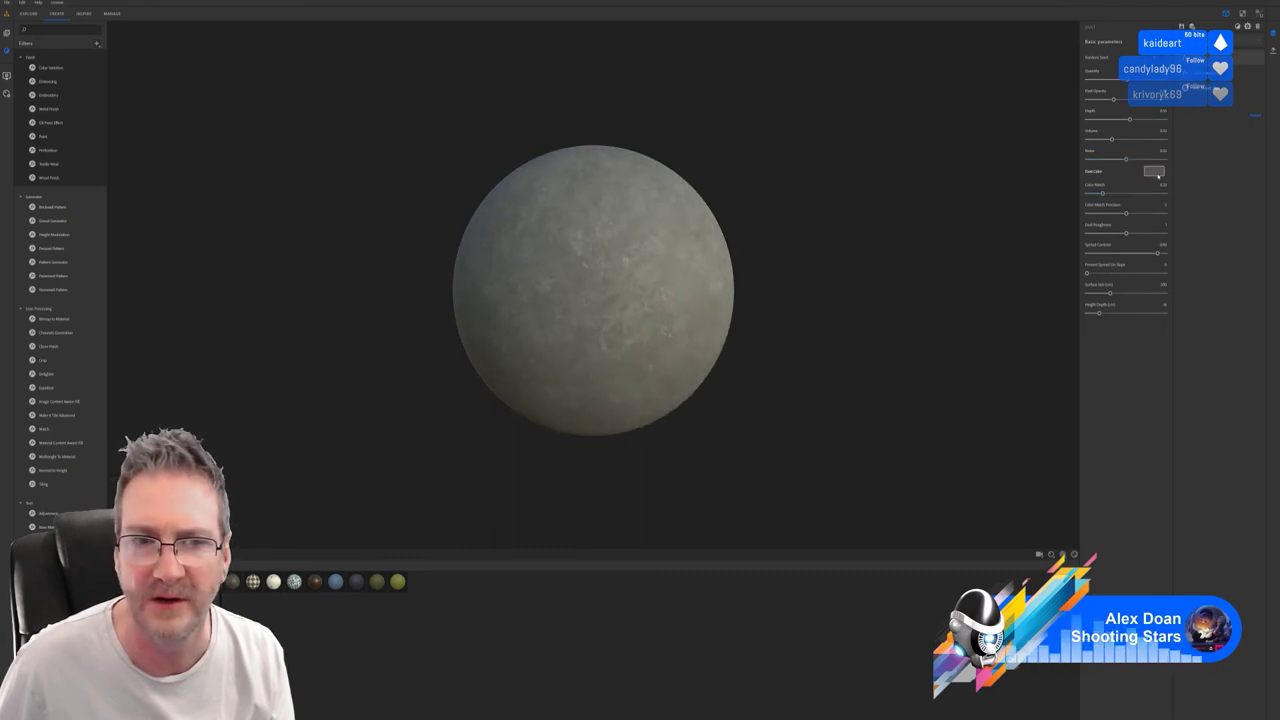
Review the Color Variation filter by switching its custom colors off and on and expanding the color list.
{"action": "left_click", "coordinate": [1215, 88]}
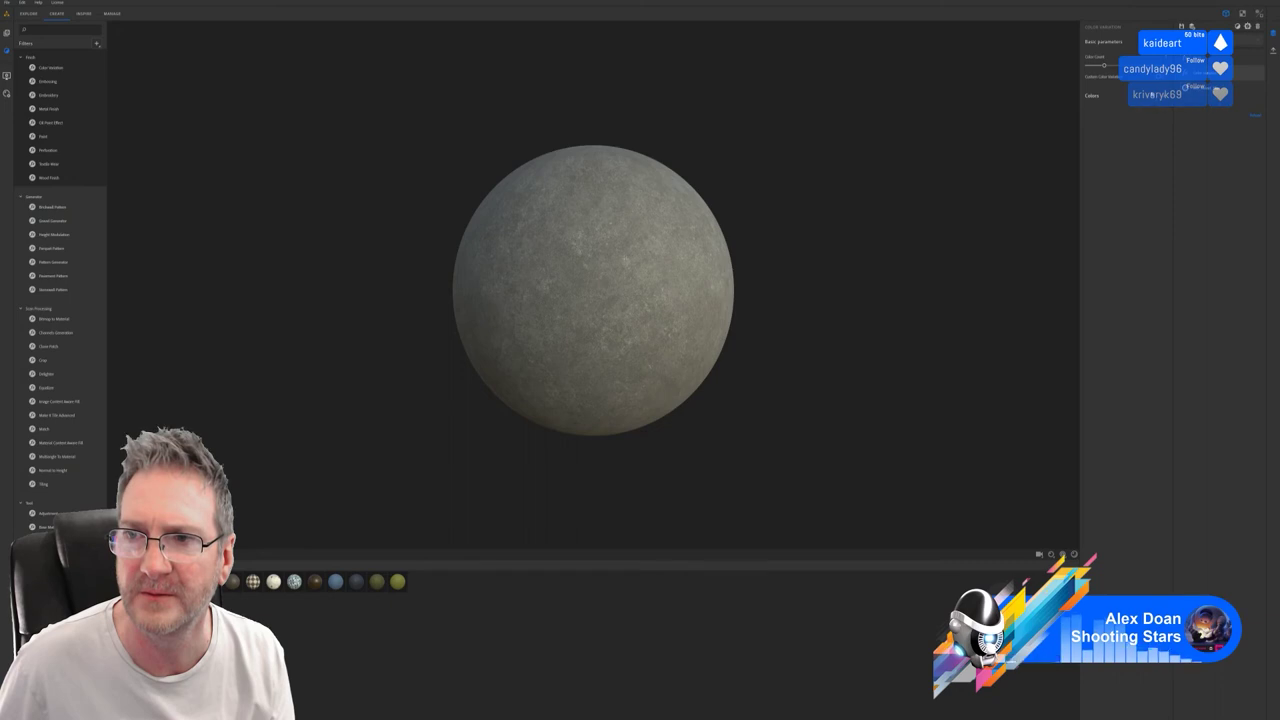
{"action": "left_click", "coordinate": [1160, 77]}
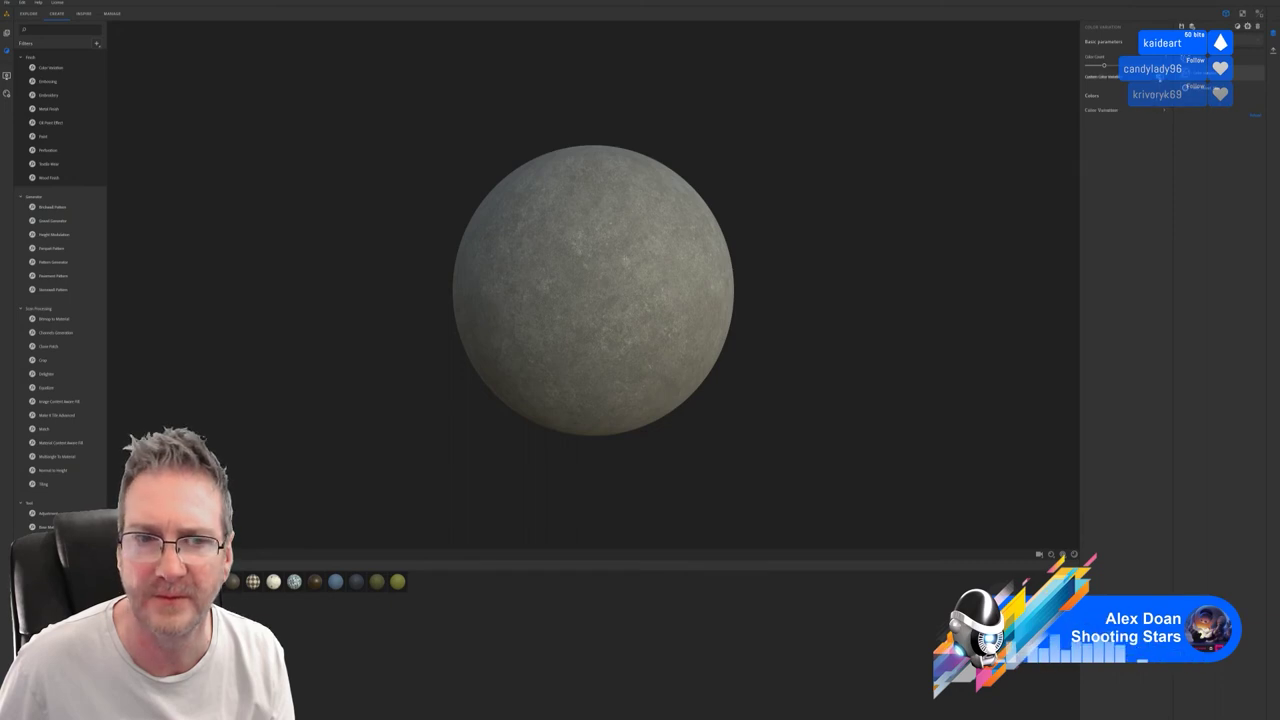
{"action": "left_click", "coordinate": [1160, 78]}
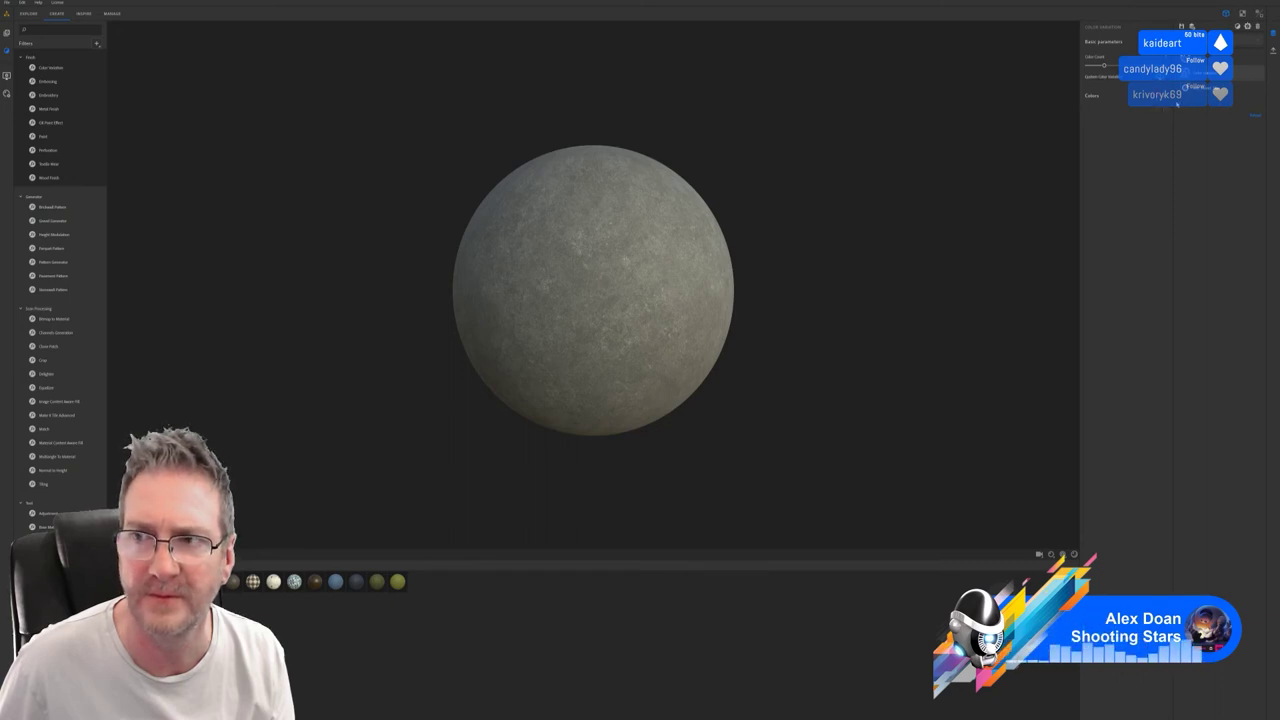
{"action": "left_click", "coordinate": [1164, 97]}
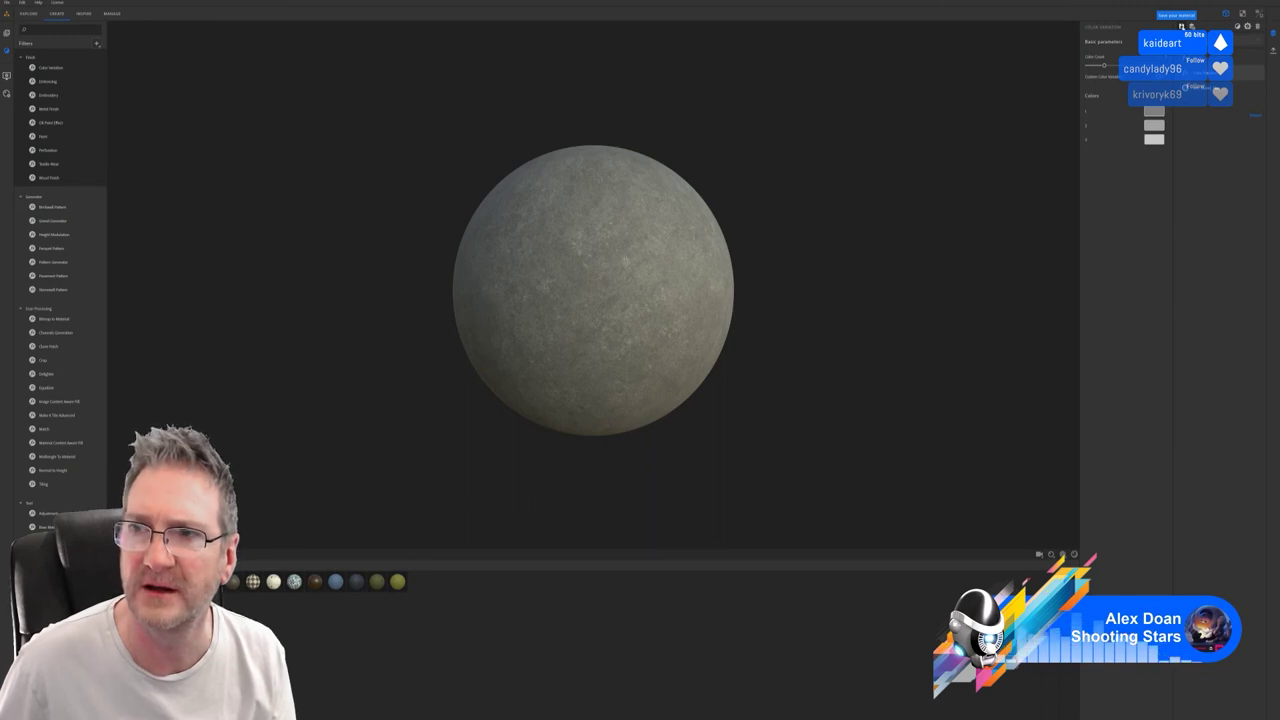
Save the material to the collection under the name MY_Velvet_Plain.
{"action": "left_click", "coordinate": [1181, 27]}
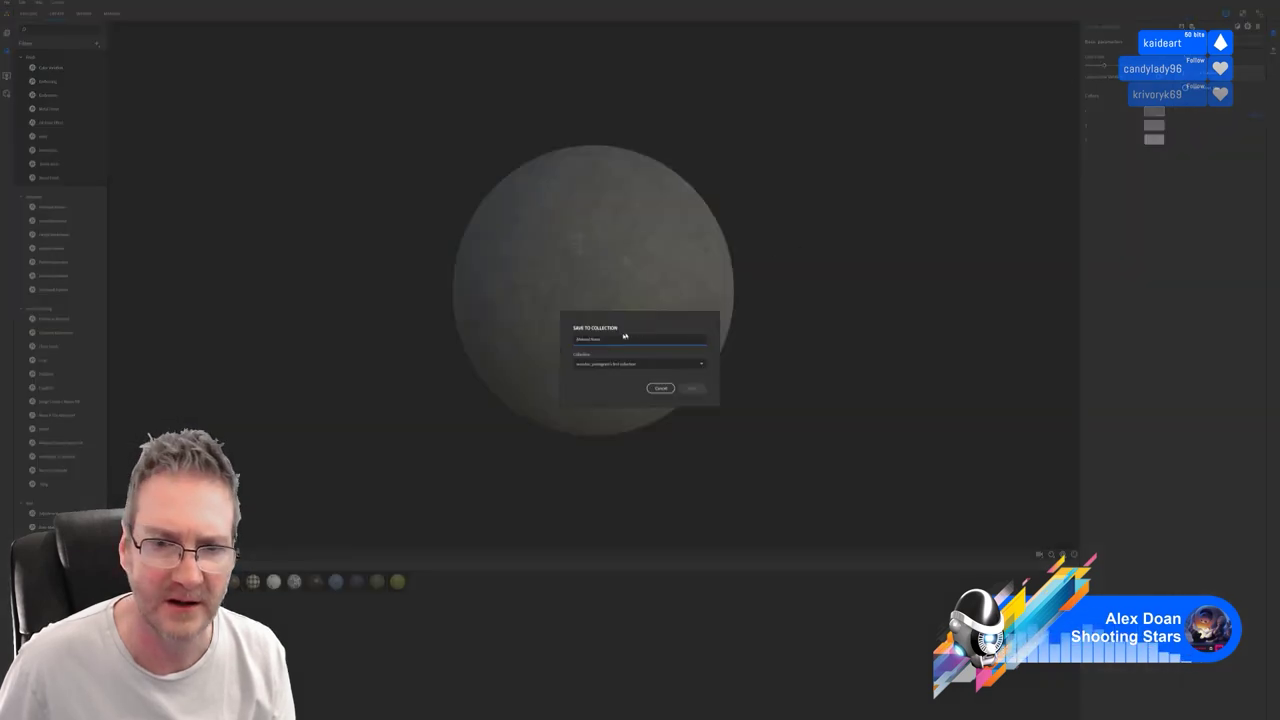
{"action": "type", "text": "MT"}
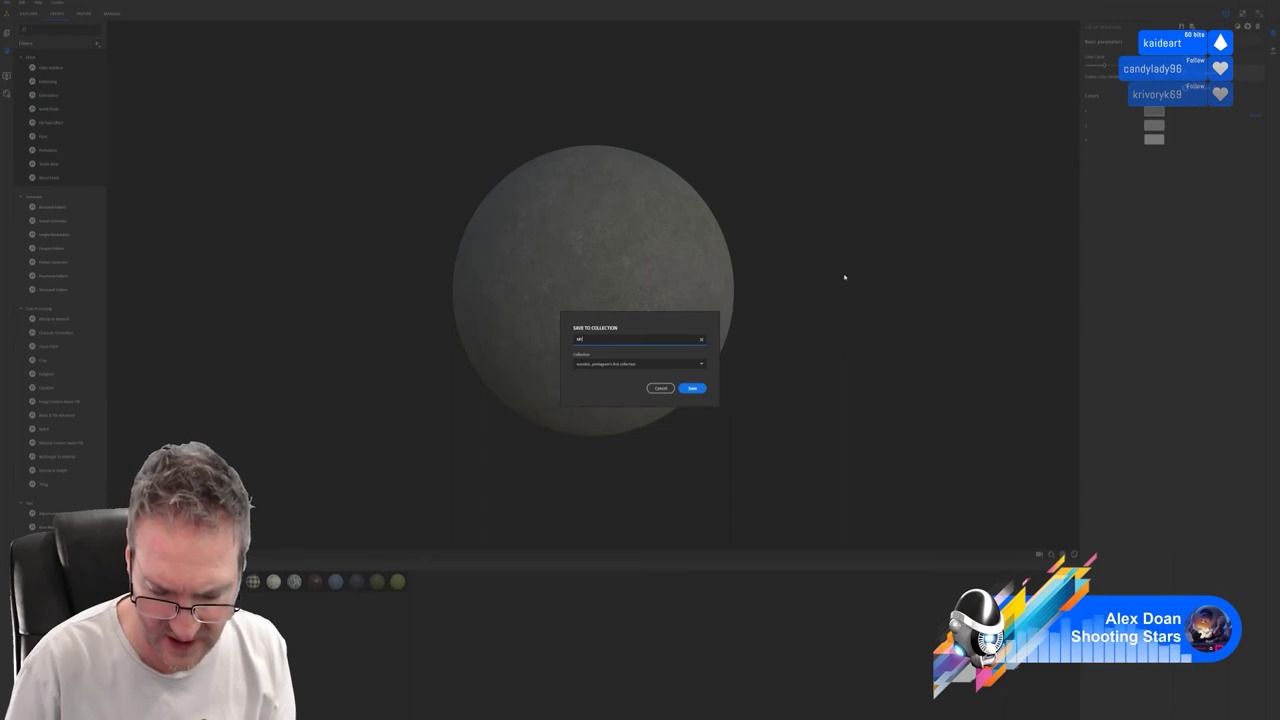
{"action": "type", "text": "_"}
{"action": "type", "text": "Va"}
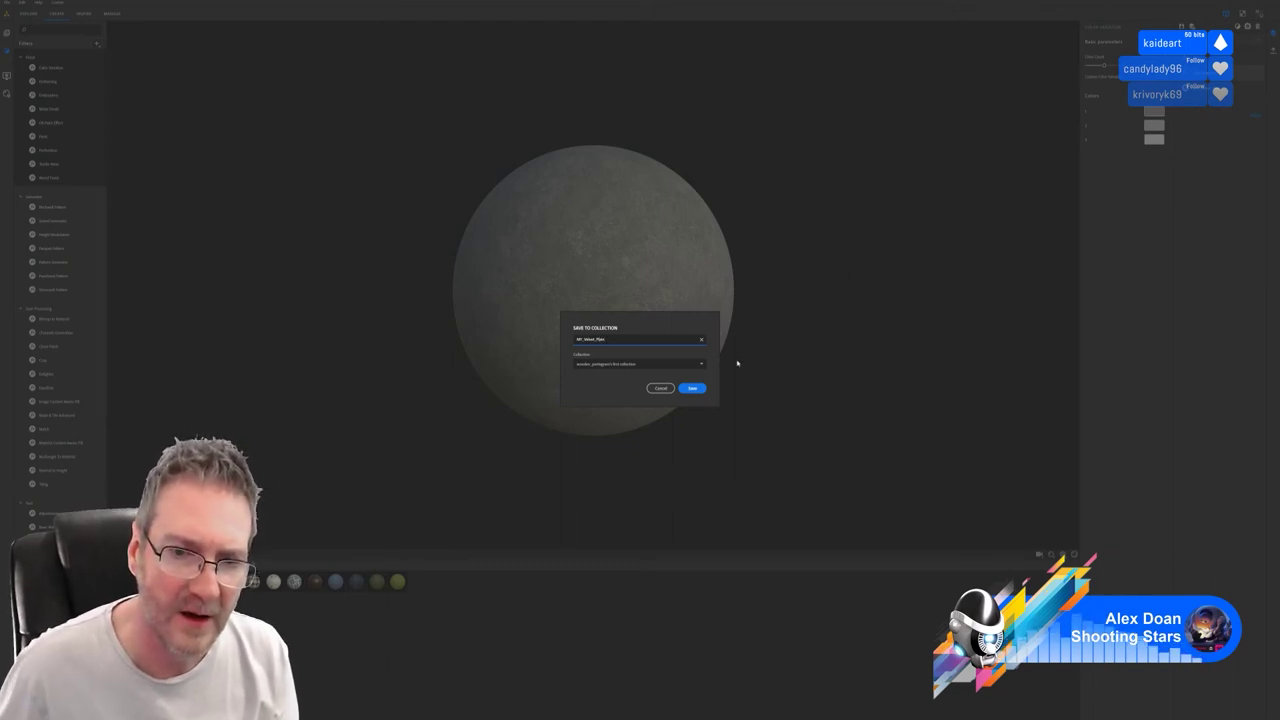
{"action": "left_click", "coordinate": [697, 389]}
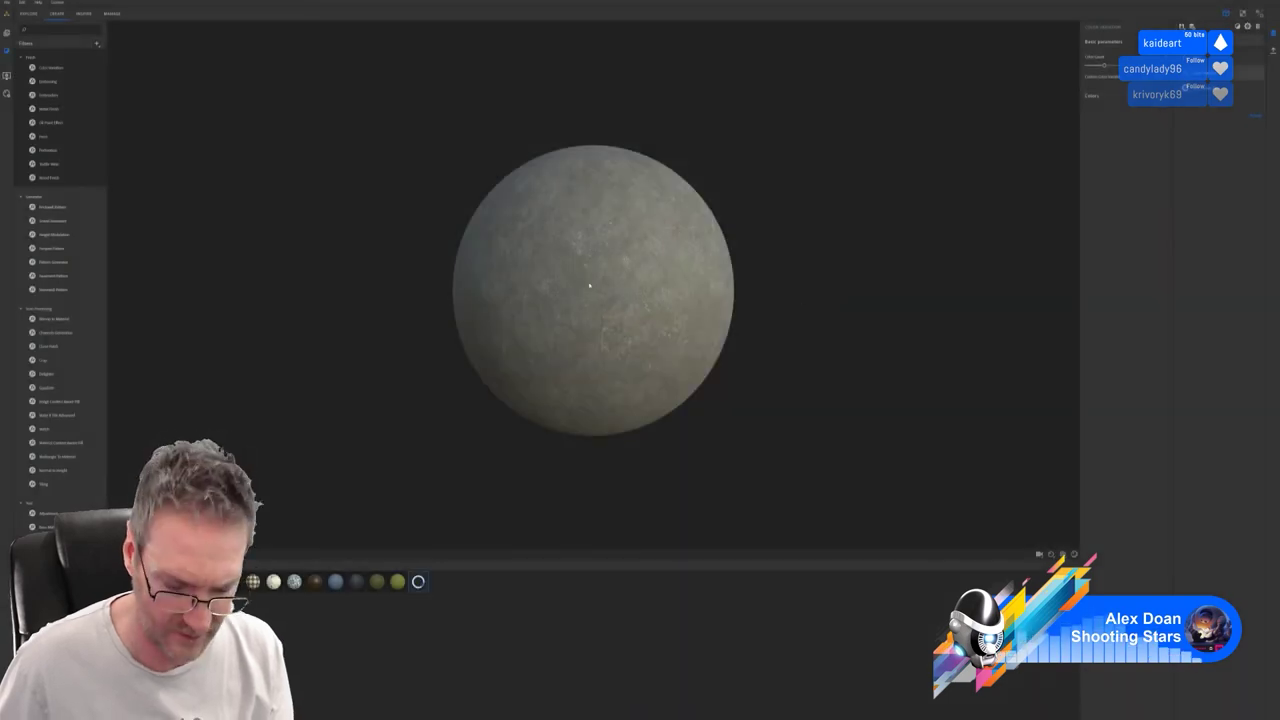
Inspect the plain velvet's surface up close and lower the Dust filter's opacity further.
{"action": "scroll", "coordinate": [660, 318], "scroll_direction": "up", "scroll_amount": 10}
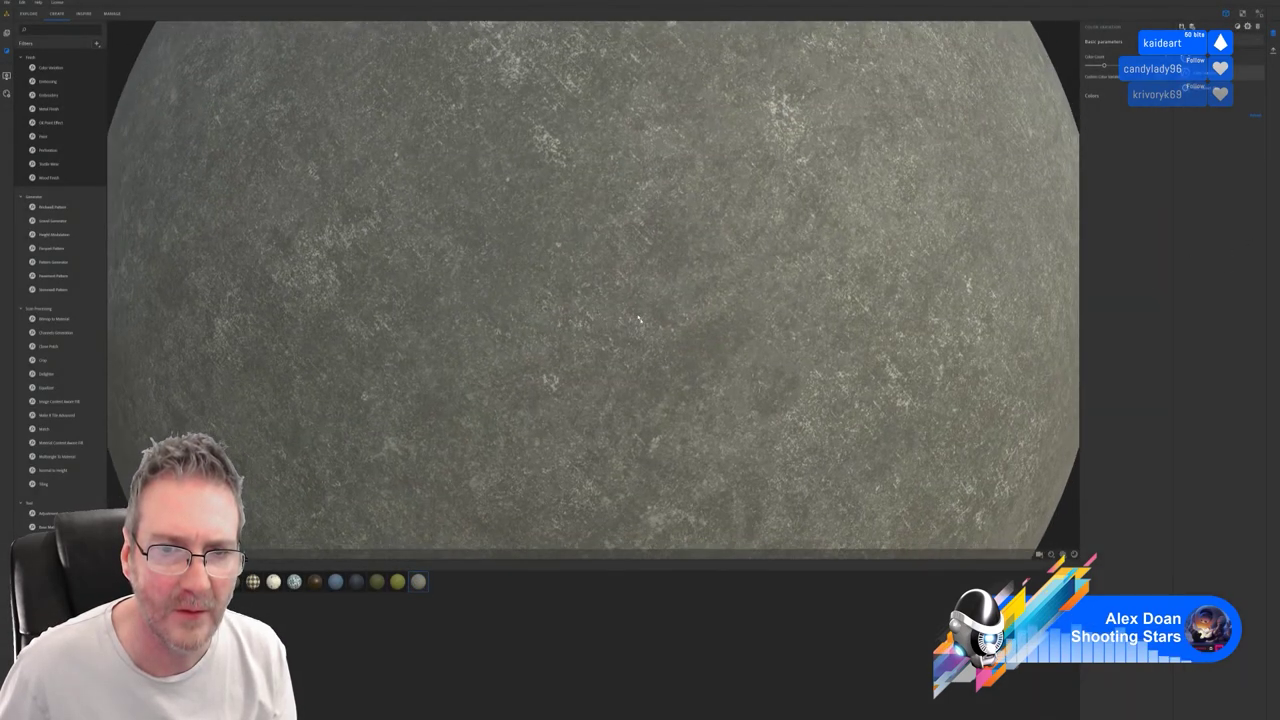
{"action": "left_click_drag", "start_coordinate": [638, 319], "coordinate": [378, 360]}
{"action": "scroll", "coordinate": [378, 360], "scroll_direction": "down", "scroll_amount": 3}
{"action": "scroll", "coordinate": [378, 360], "scroll_direction": "down", "scroll_amount": 8}
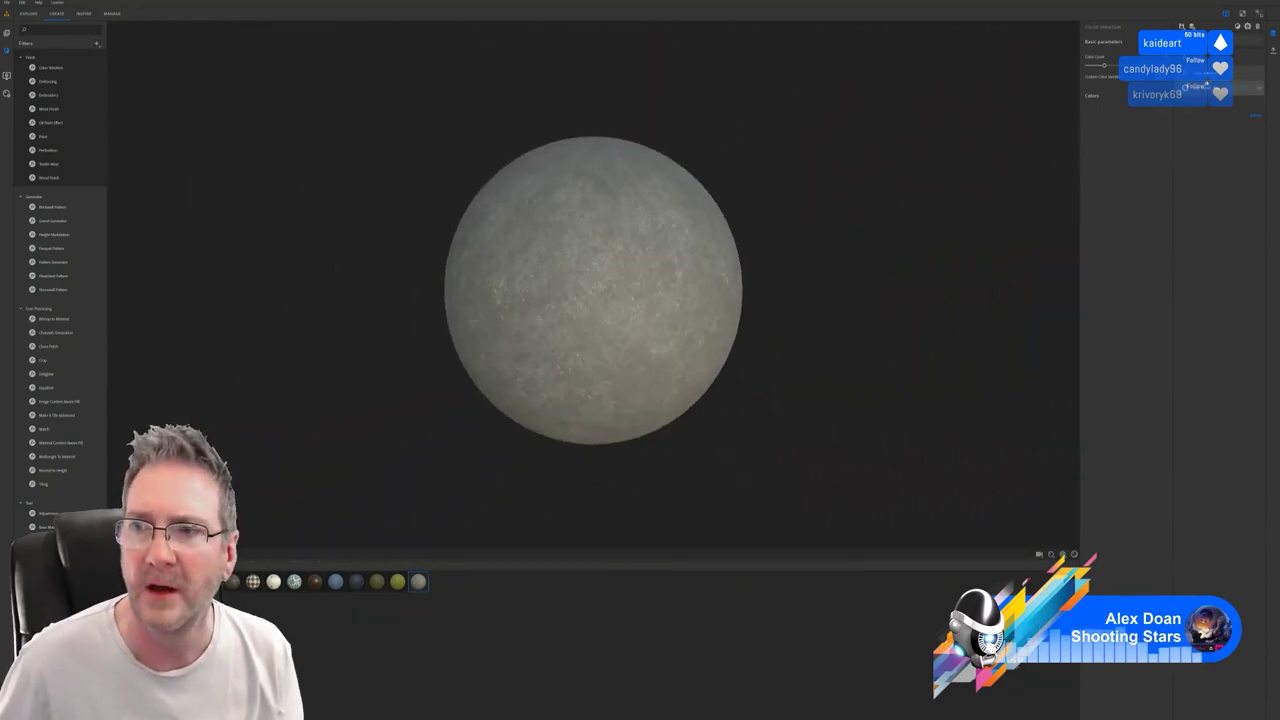
{"action": "left_click", "coordinate": [1216, 73]}
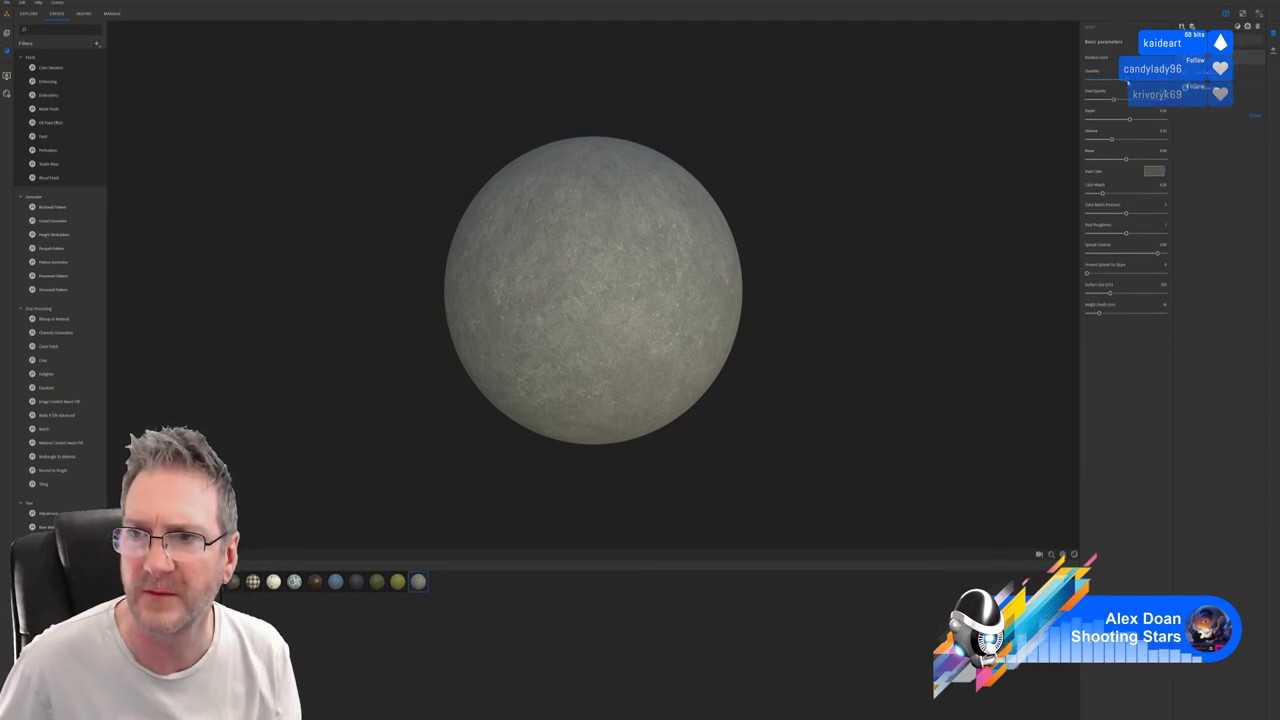
{"action": "mouse_move", "coordinate": [1111, 100]}
{"action": "left_mouse_down"}
{"action": "mouse_move", "coordinate": [1080, 104]}
{"action": "mouse_move", "coordinate": [1097, 117]}
{"action": "left_mouse_up"}
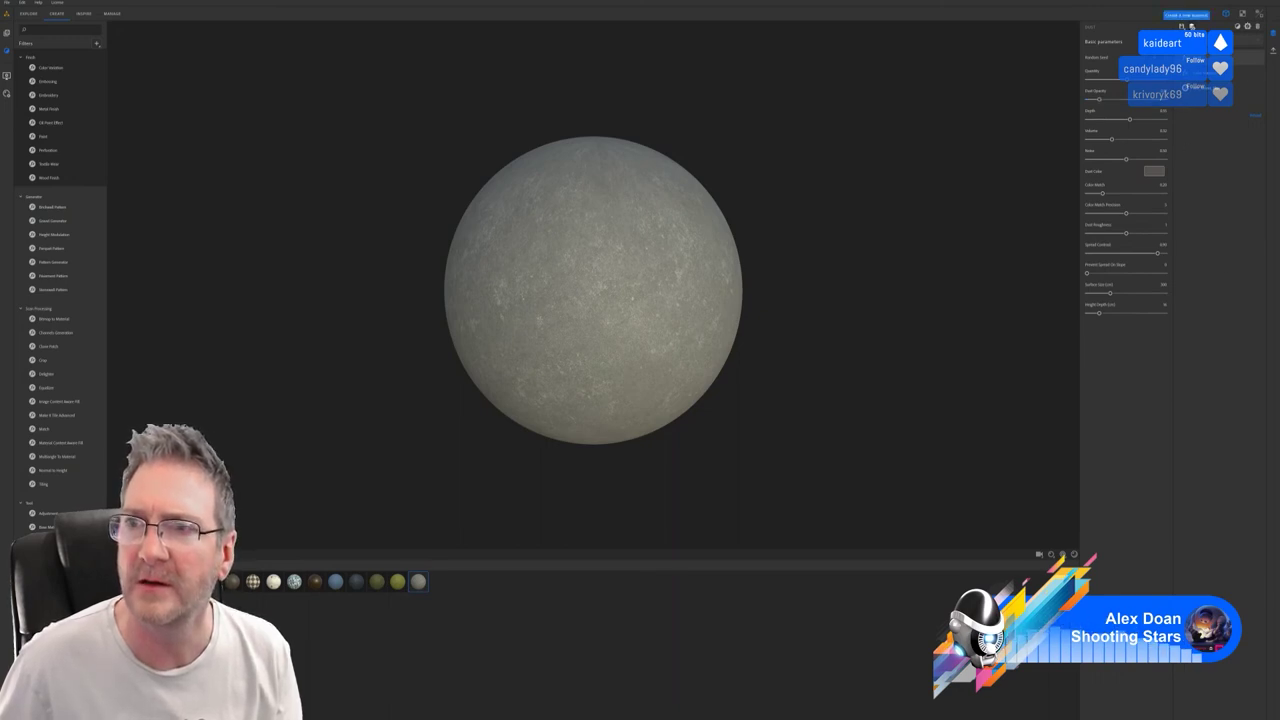
Start exporting the current material and create a MY_Velvet_Plain folder inside Substance Painter's shelf materials folder.
{"action": "left_click", "coordinate": [1273, 50]}
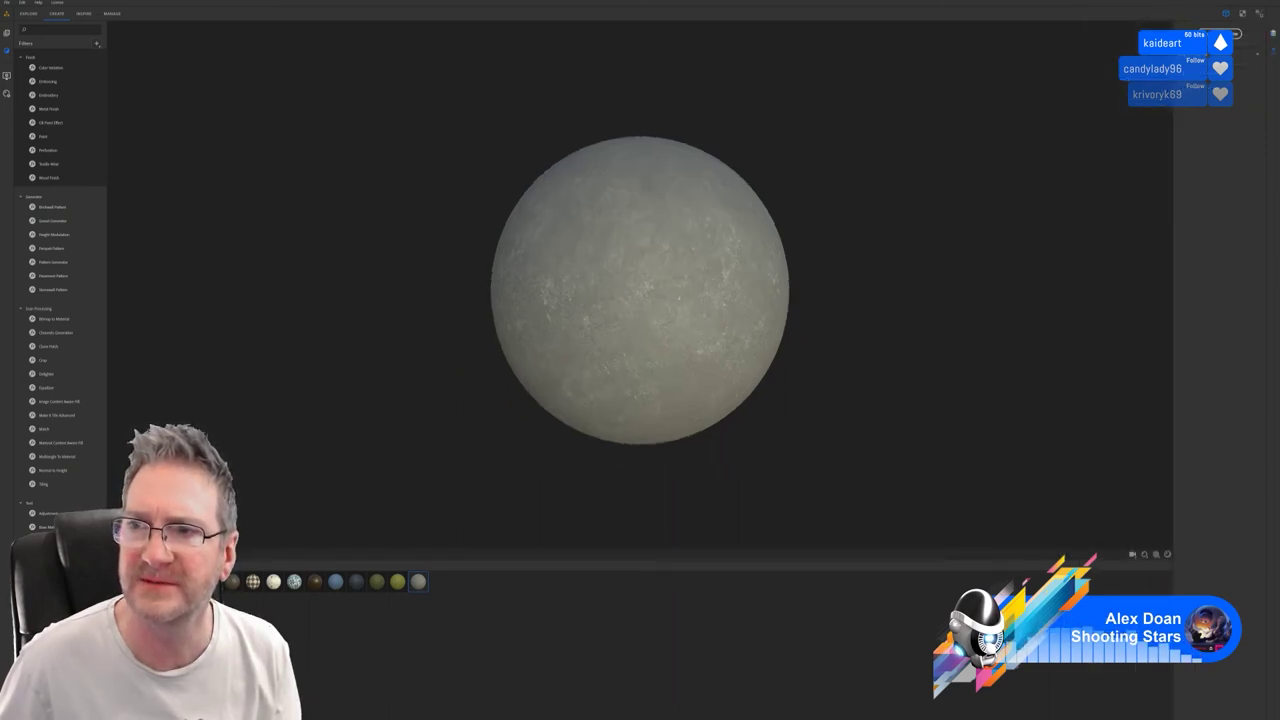
{"action": "left_click", "coordinate": [1220, 34]}
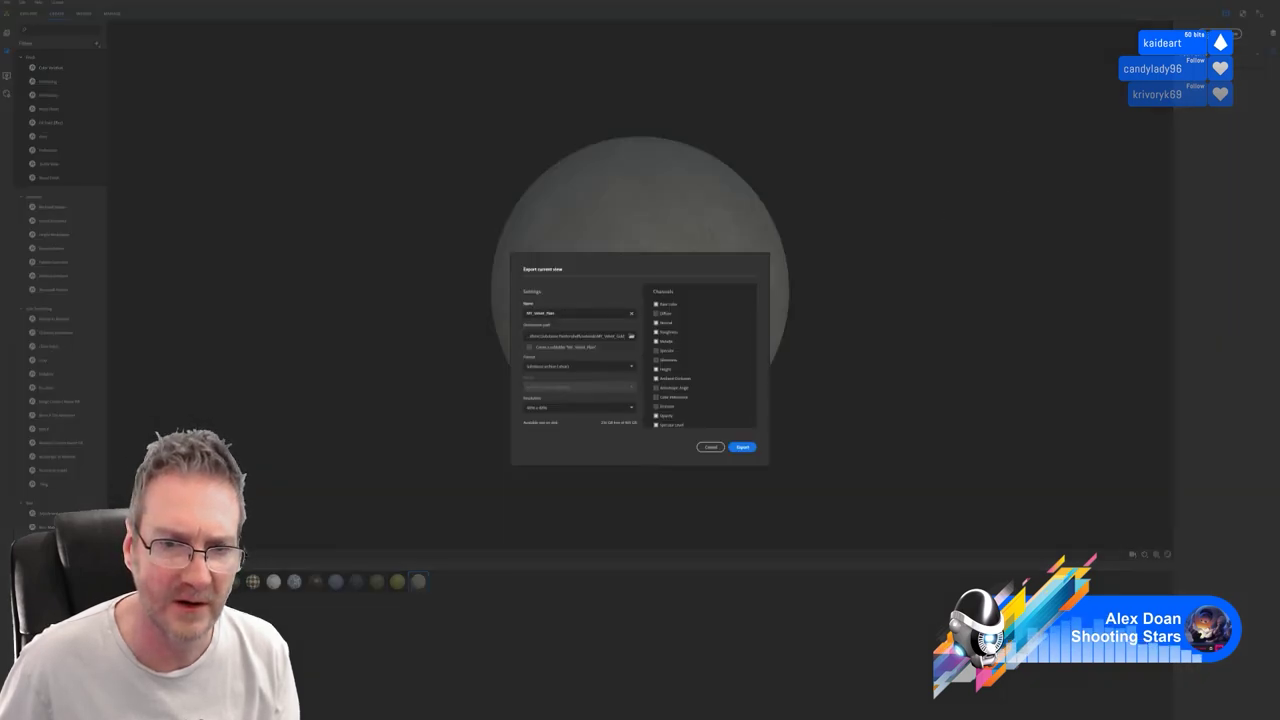
{"action": "left_click_drag", "start_coordinate": [556, 313], "coordinate": [515, 319]}
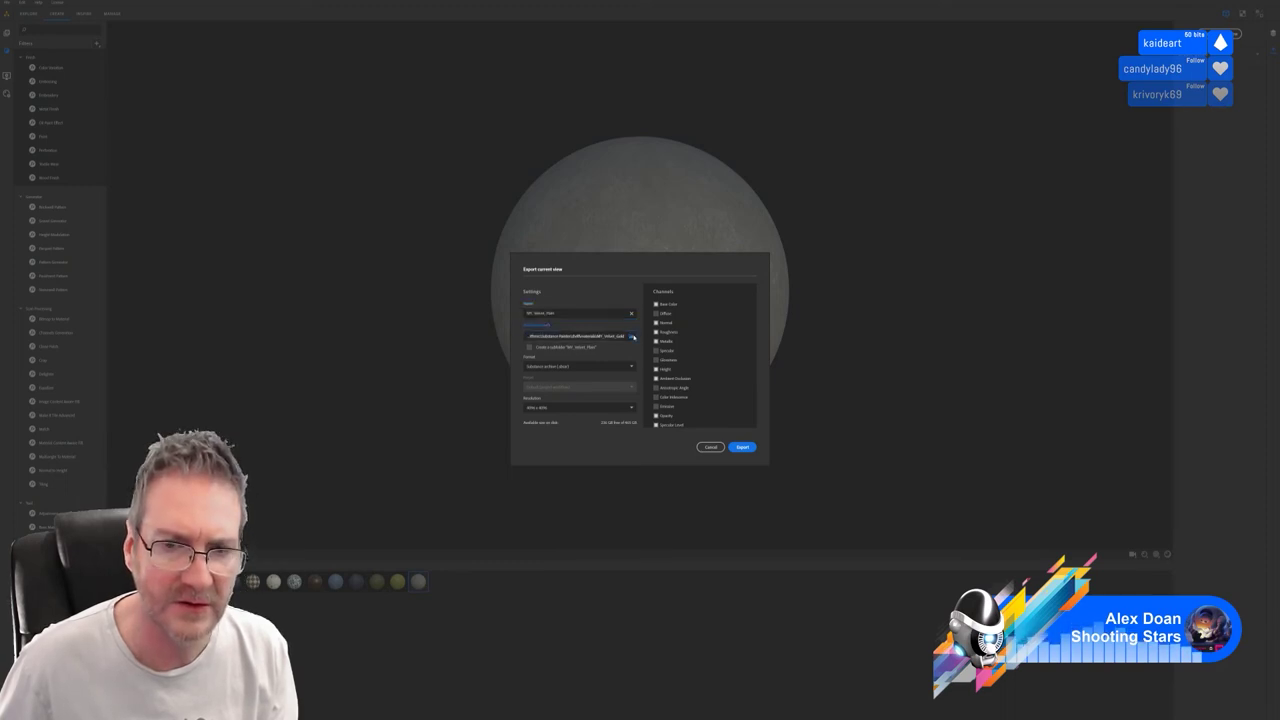
{"action": "left_click", "coordinate": [631, 336]}
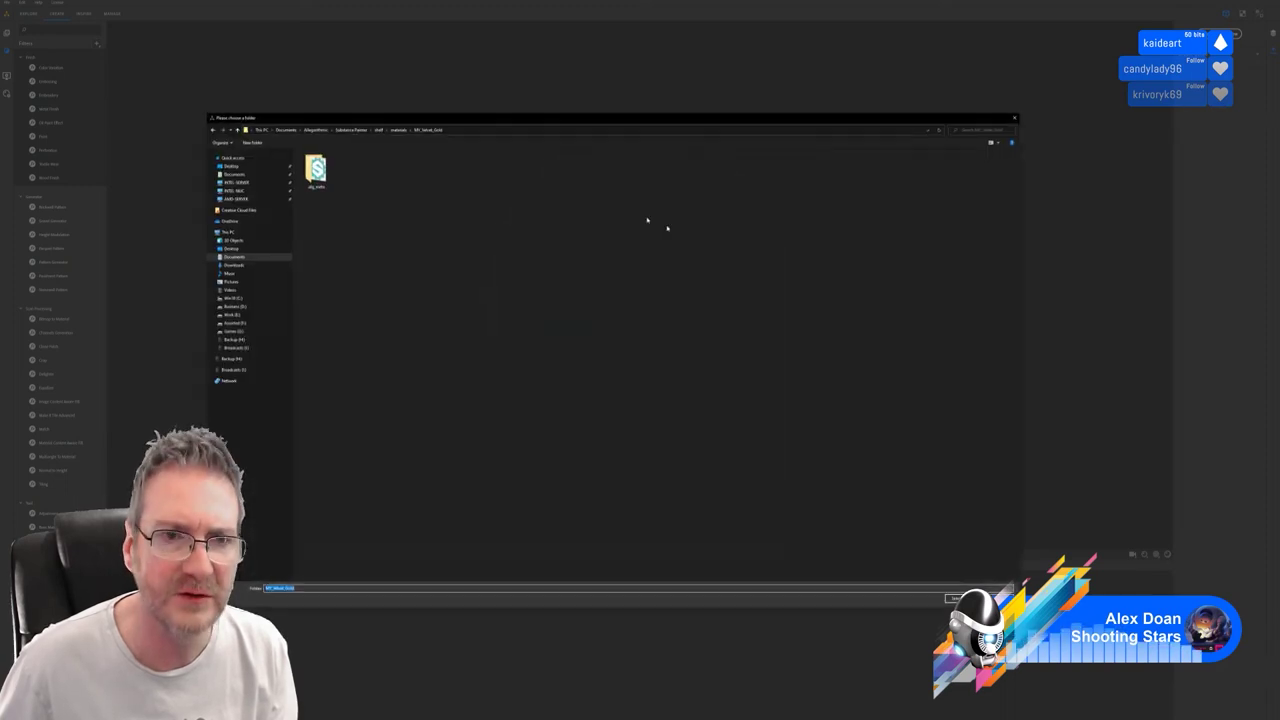
{"action": "left_click", "coordinate": [399, 130]}
{"action": "right_click", "coordinate": [424, 398]}
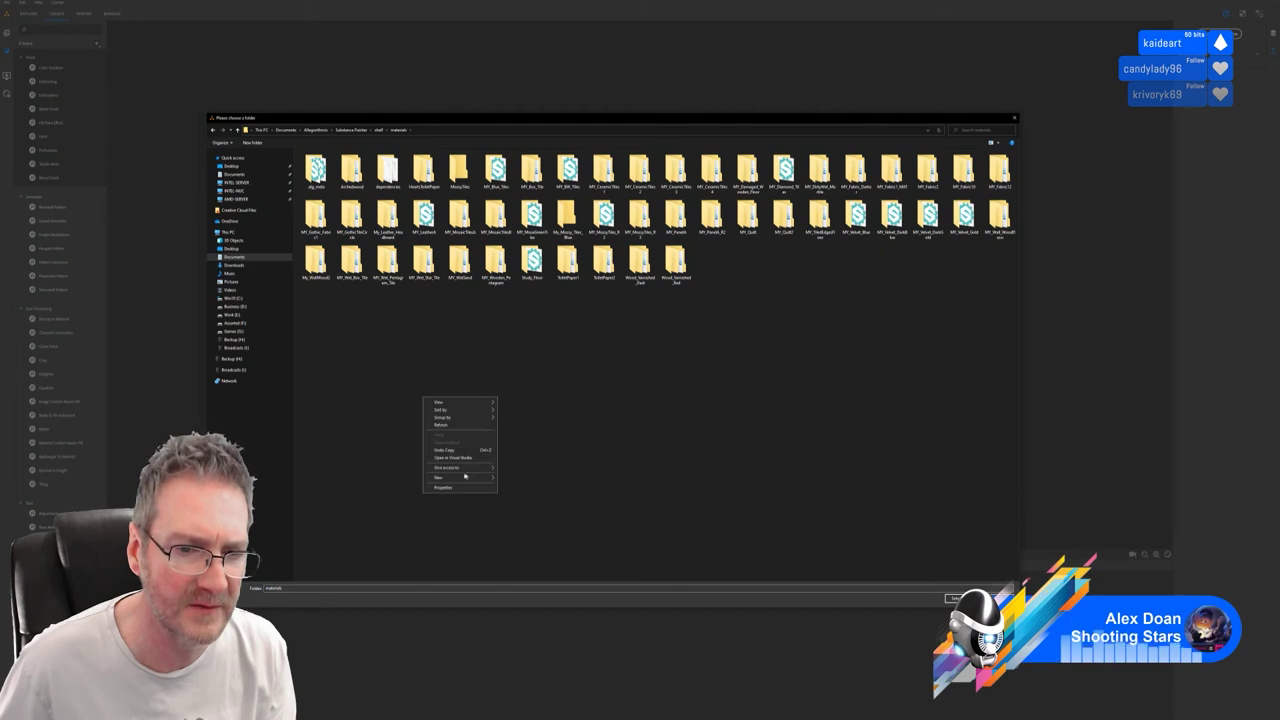
{"action": "mouse_move", "coordinate": [465, 478]}
{"action": "left_click", "coordinate": [524, 478]}
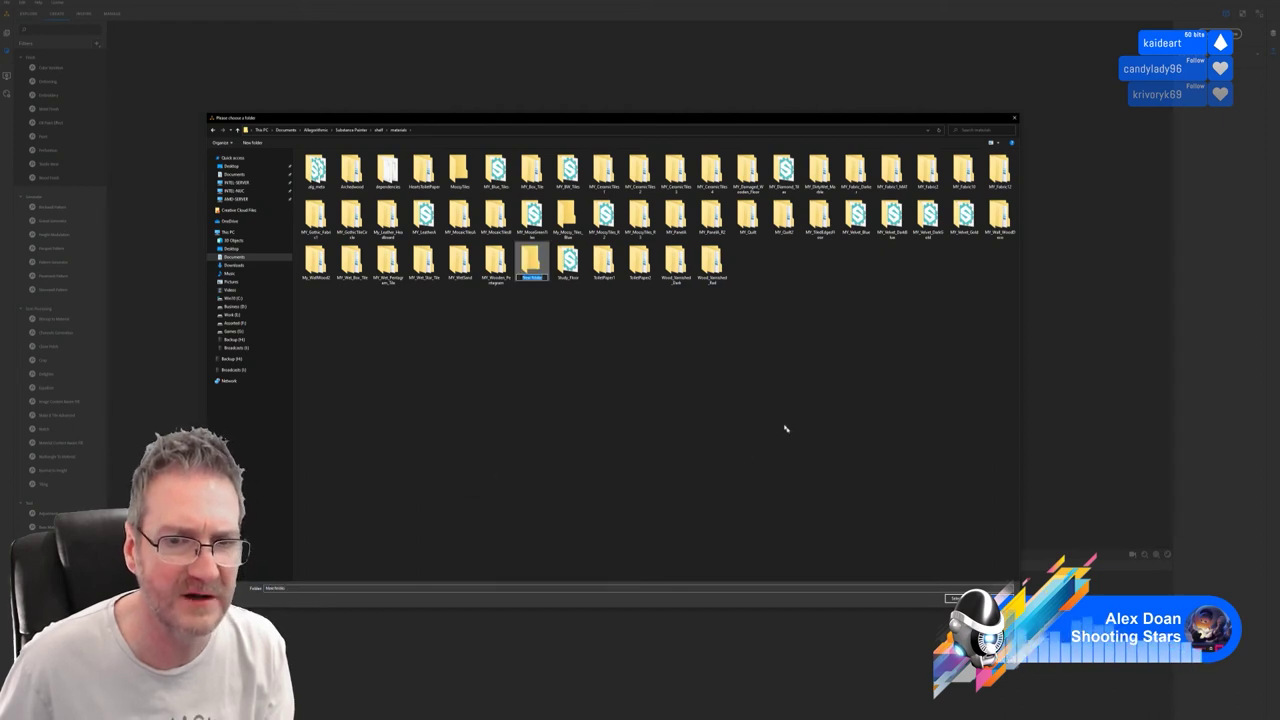
{"action": "type", "text": "MY_Velvet_Plain"}
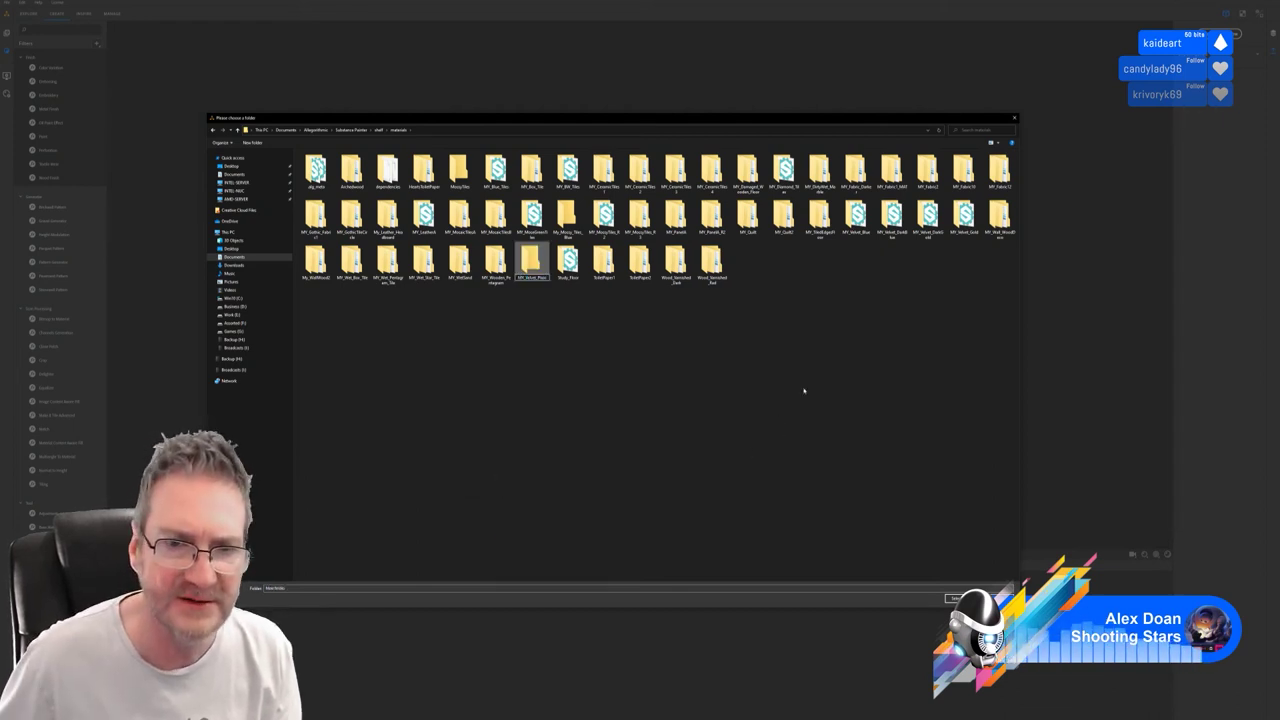
{"action": "key", "text": "Return"}
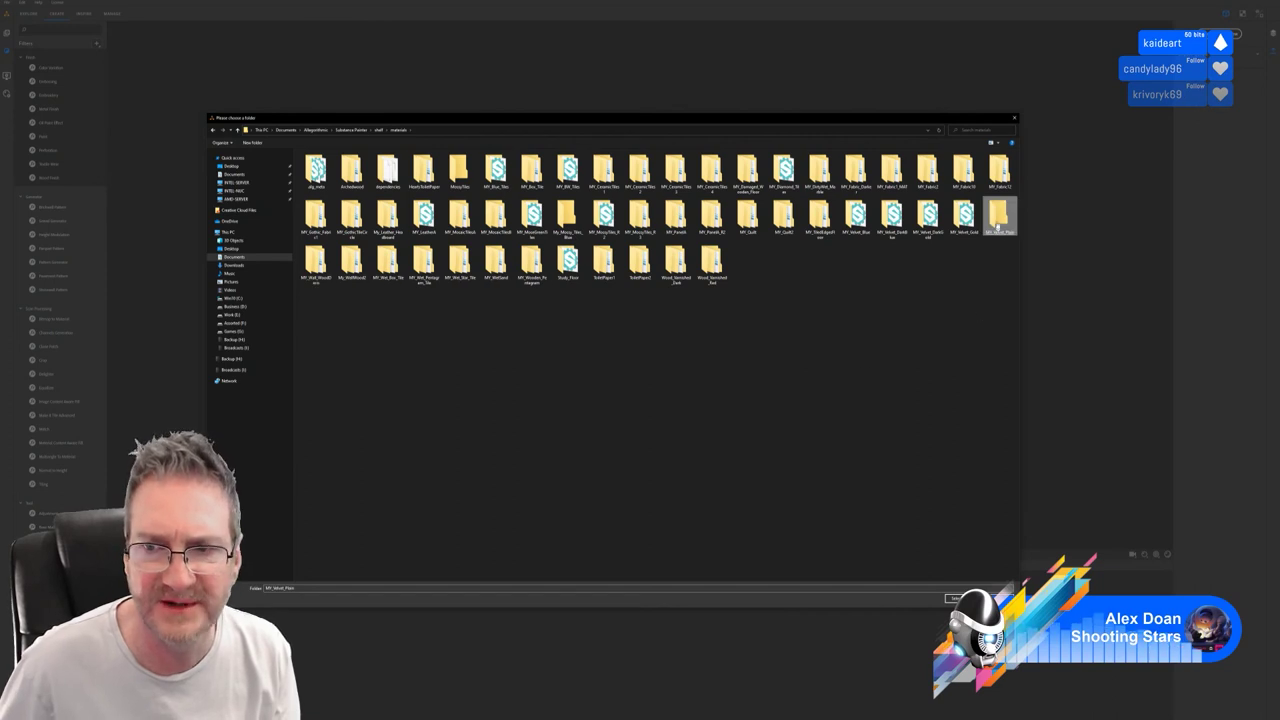
Choose the new MY_Velvet_Plain folder as the destination and export the material.
{"action": "key", "text": "Return"}
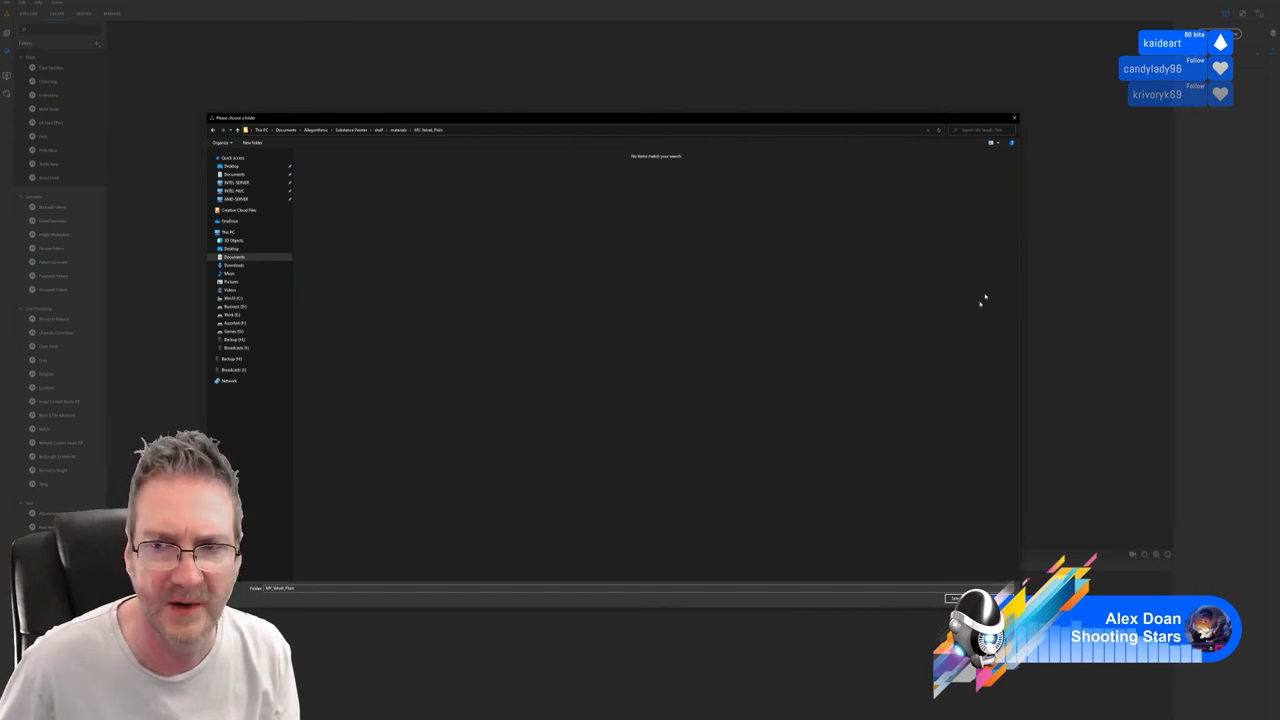
{"action": "left_click", "coordinate": [953, 598]}
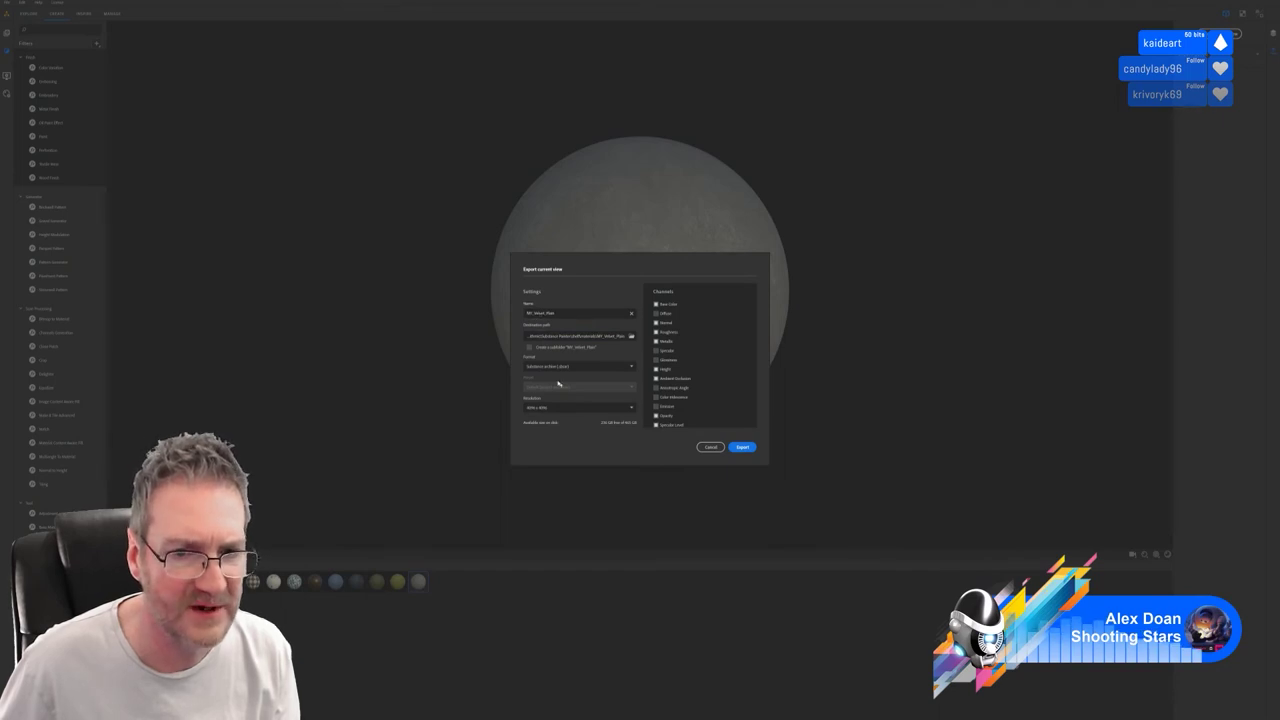
{"action": "left_click", "coordinate": [743, 447]}
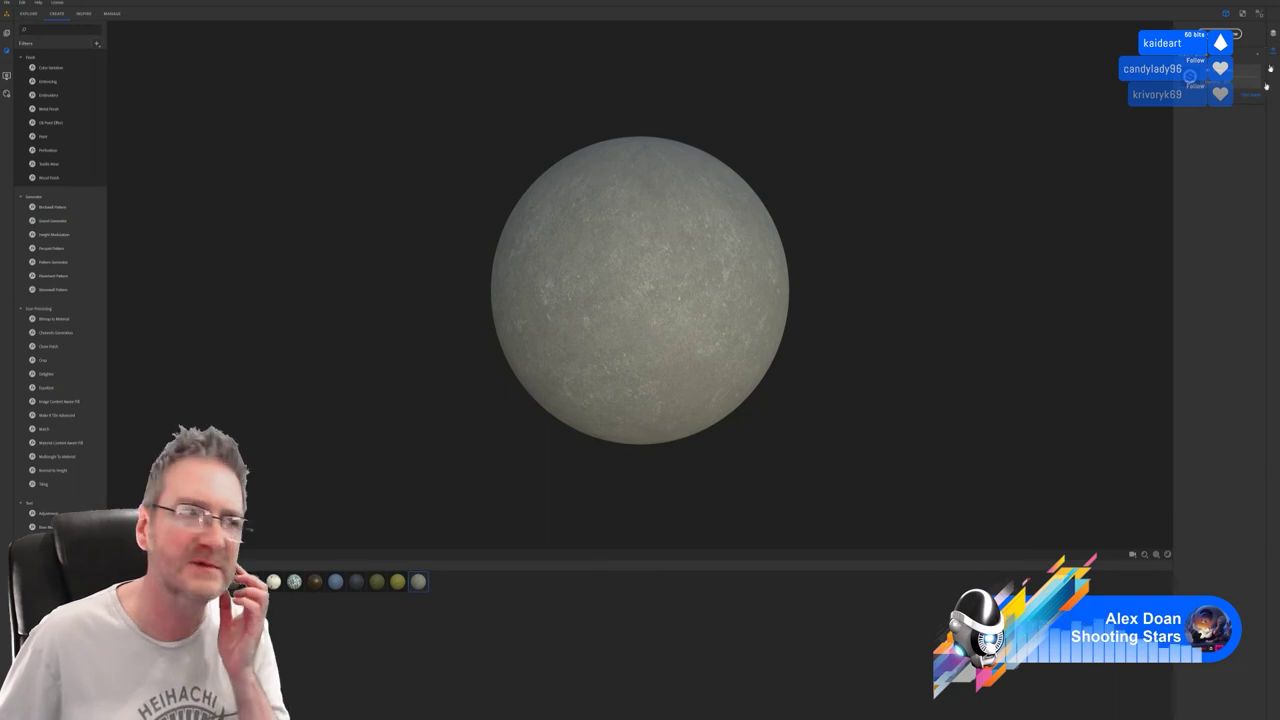
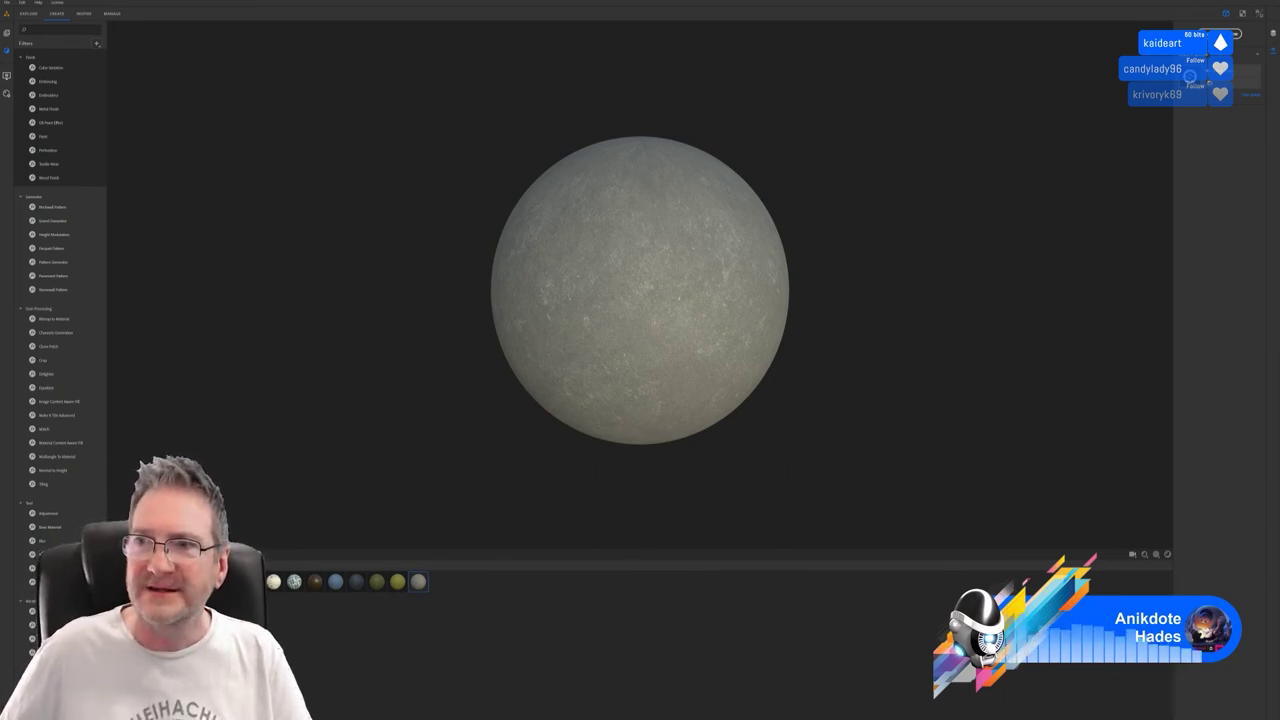
Switch to Substance Painter and search the materials shelf for "velvet".
{"action": "key", "text": "super+d"}
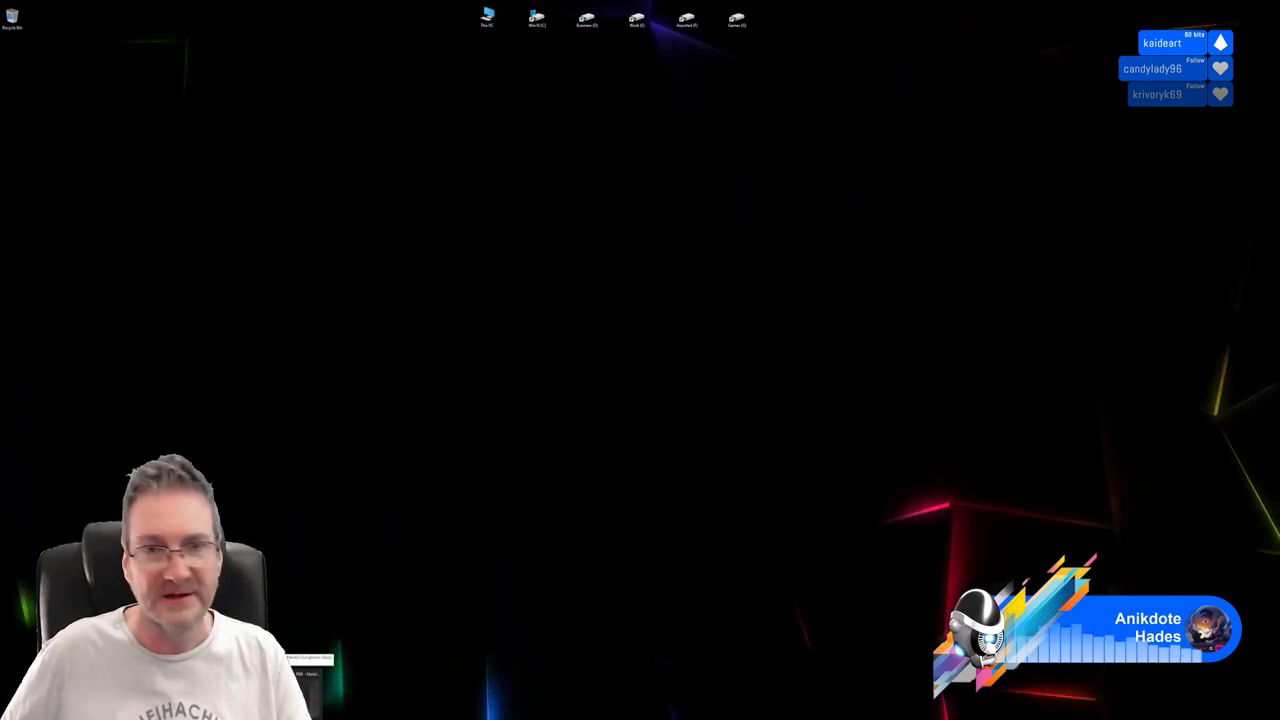
{"action": "left_click", "coordinate": [305, 688]}
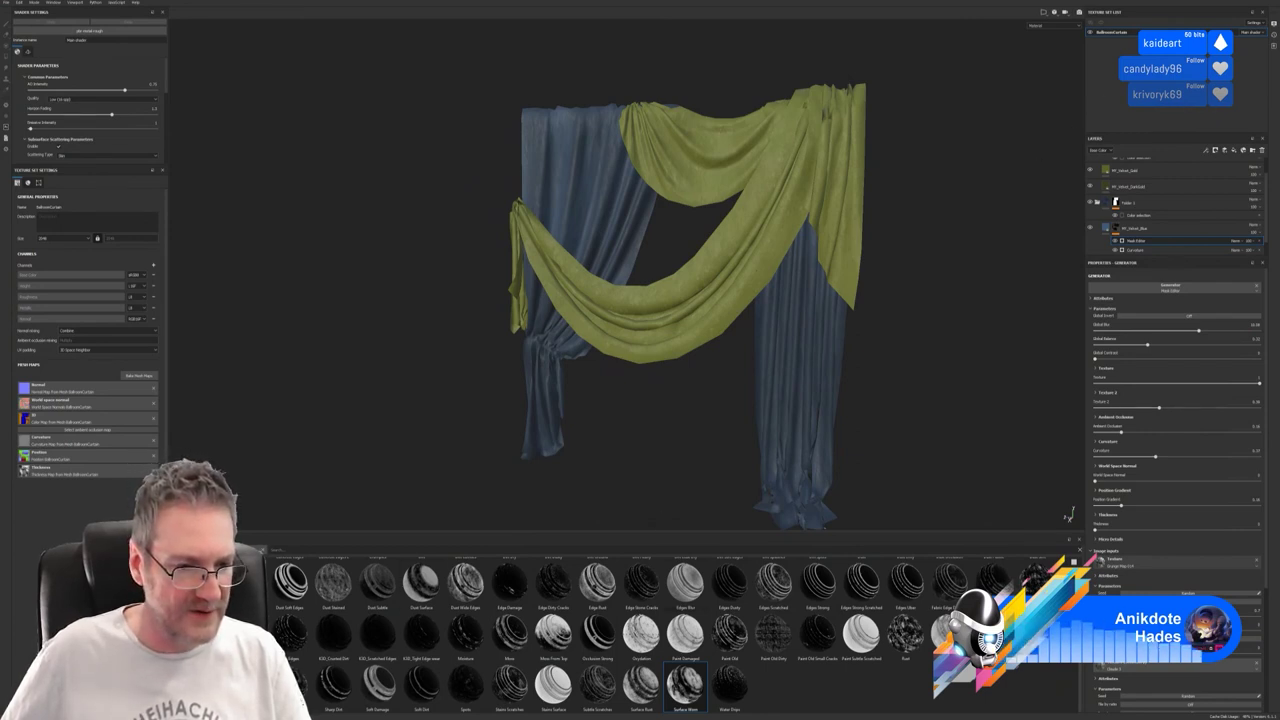
{"action": "left_click", "coordinate": [245, 600]}
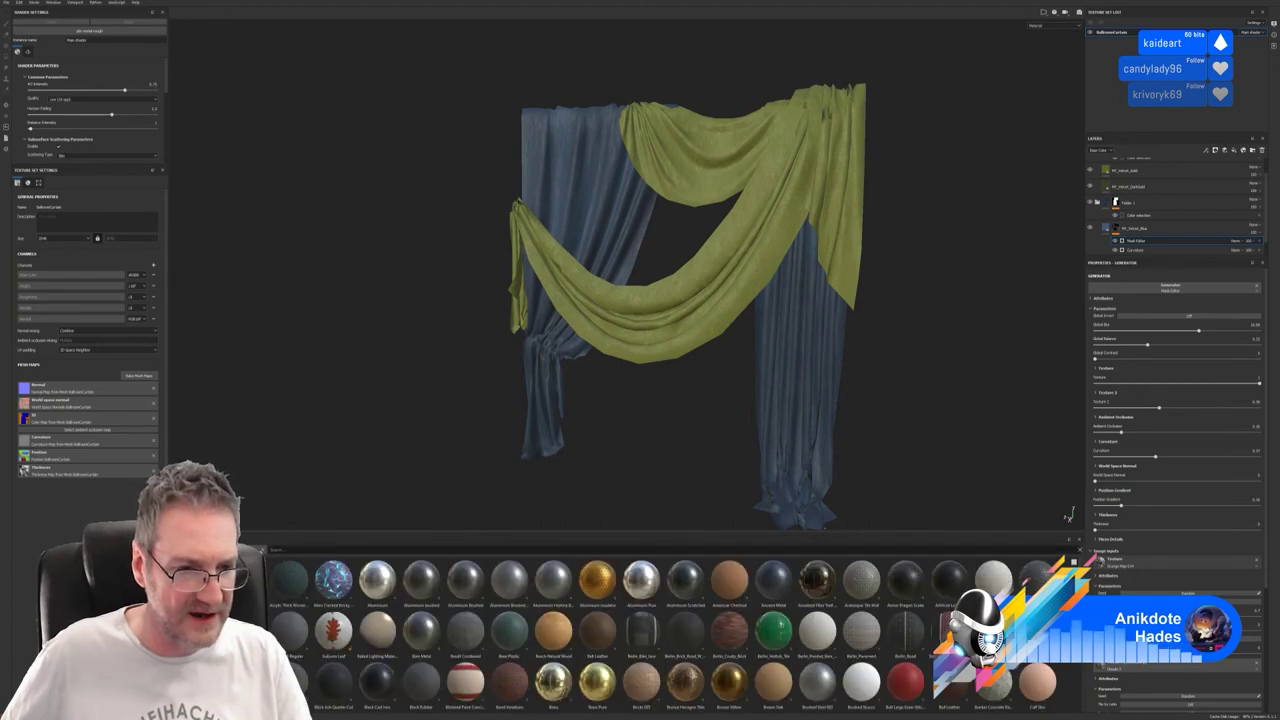
{"action": "type", "text": "velvet"}
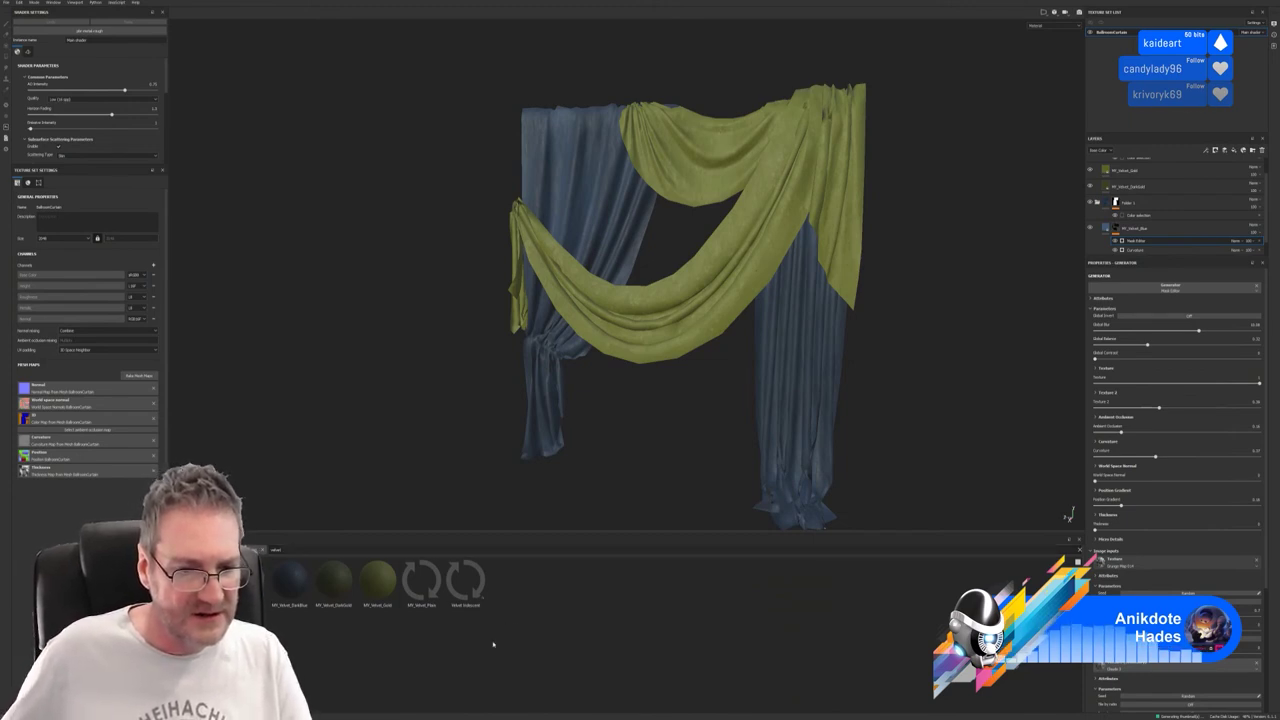
Add MY_Velvet_Plain as a fill layer directly above the MY_Velvet_Blue layer and increase its UV scale.
{"action": "mouse_move", "coordinate": [424, 591]}
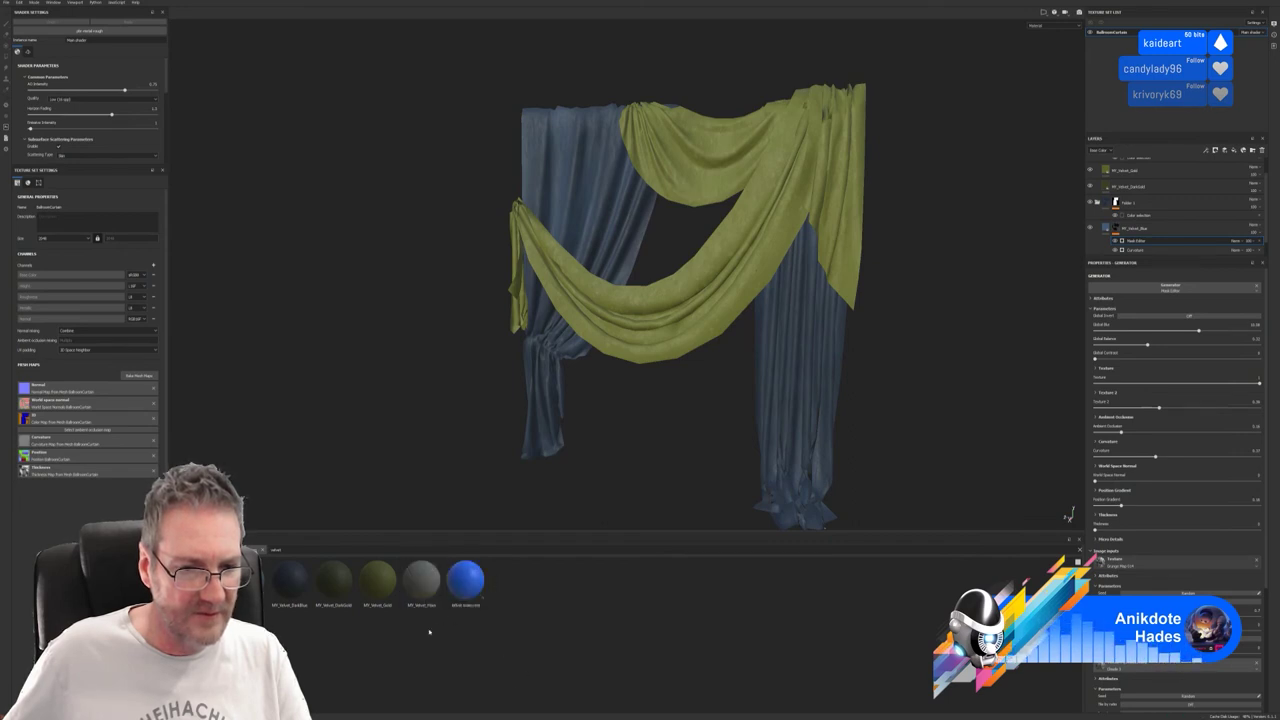
{"action": "mouse_move", "coordinate": [480, 598]}
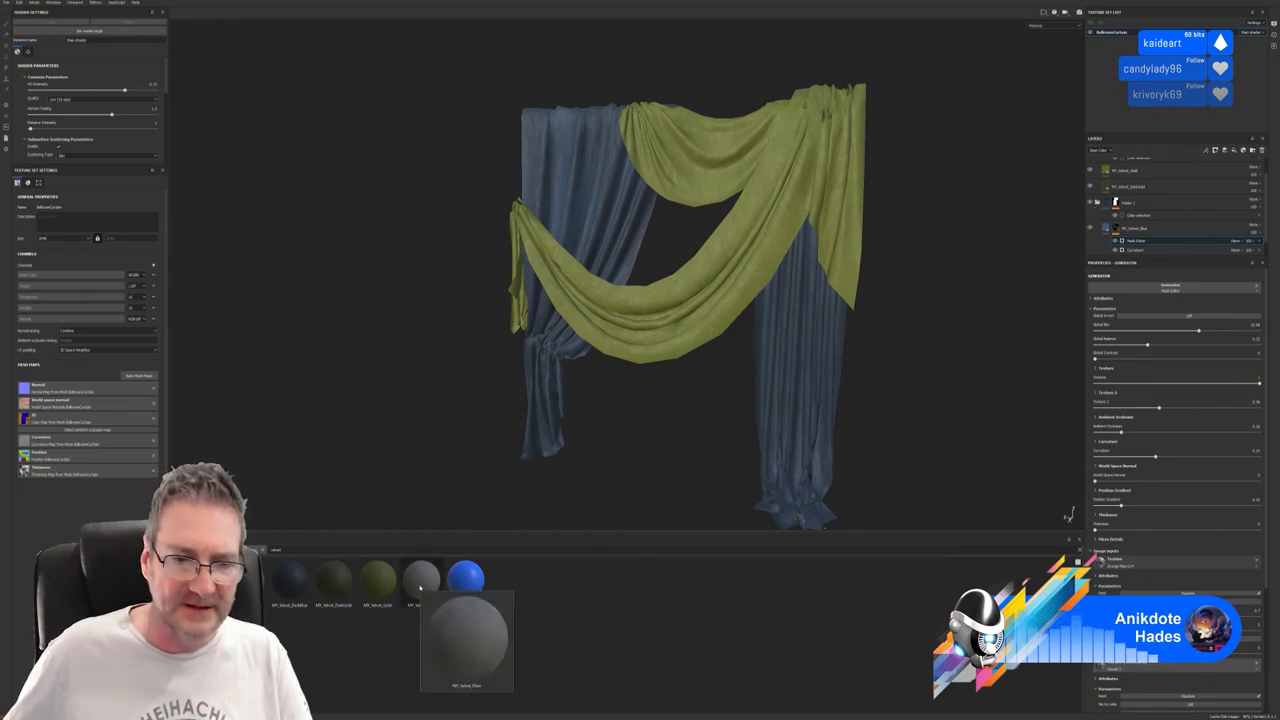
{"action": "left_click_drag", "start_coordinate": [420, 590], "coordinate": [1142, 229]}
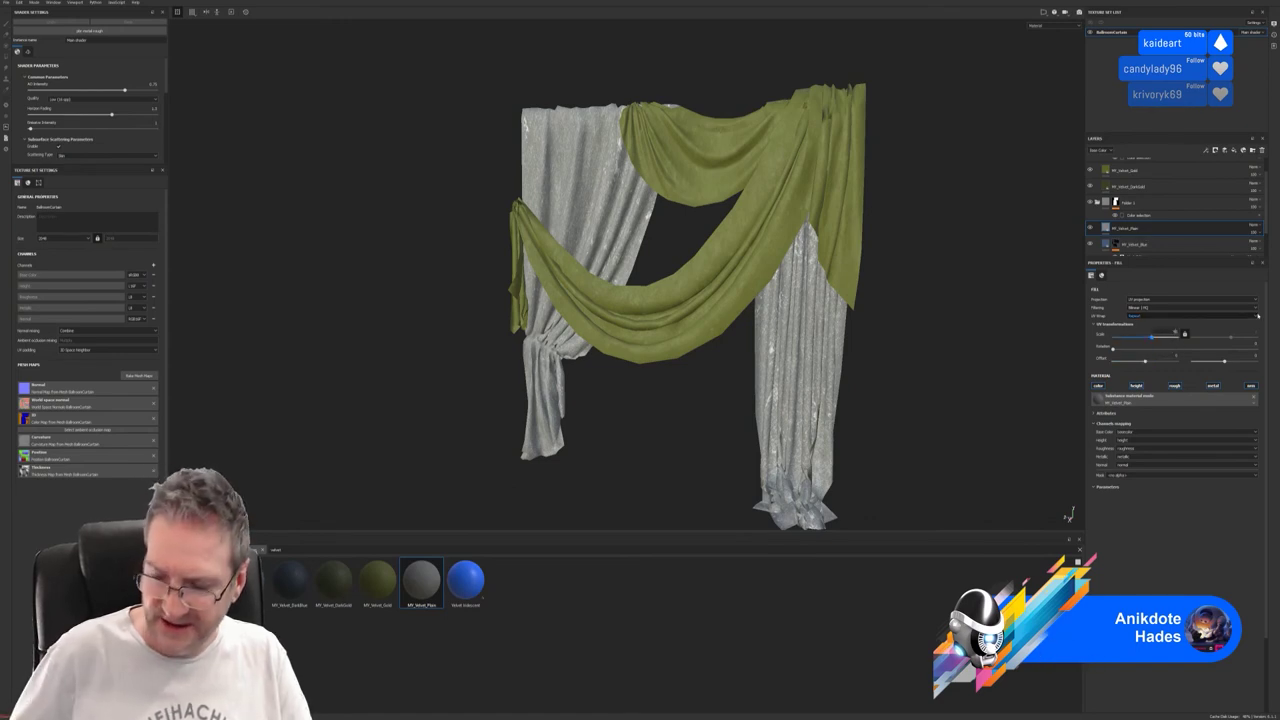
{"action": "left_click_drag", "start_coordinate": [1151, 337], "coordinate": [1170, 337]}
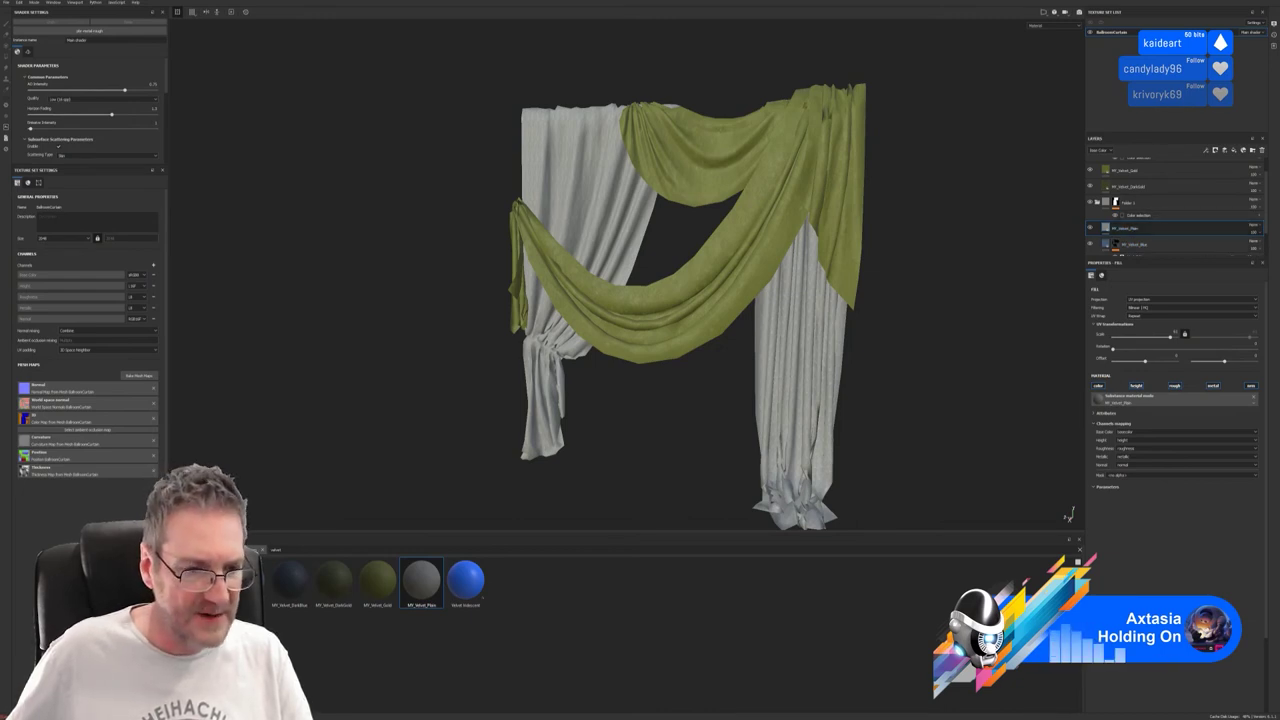
Clear the velvet search and show the smart masks in the shelf.
{"action": "key", "text": "BackSpace"}
{"action": "key", "text": "BackSpace"}
{"action": "key", "text": "BackSpace"}
{"action": "key", "text": "BackSpace"}
{"action": "key", "text": "BackSpace"}
{"action": "key", "text": "BackSpace"}
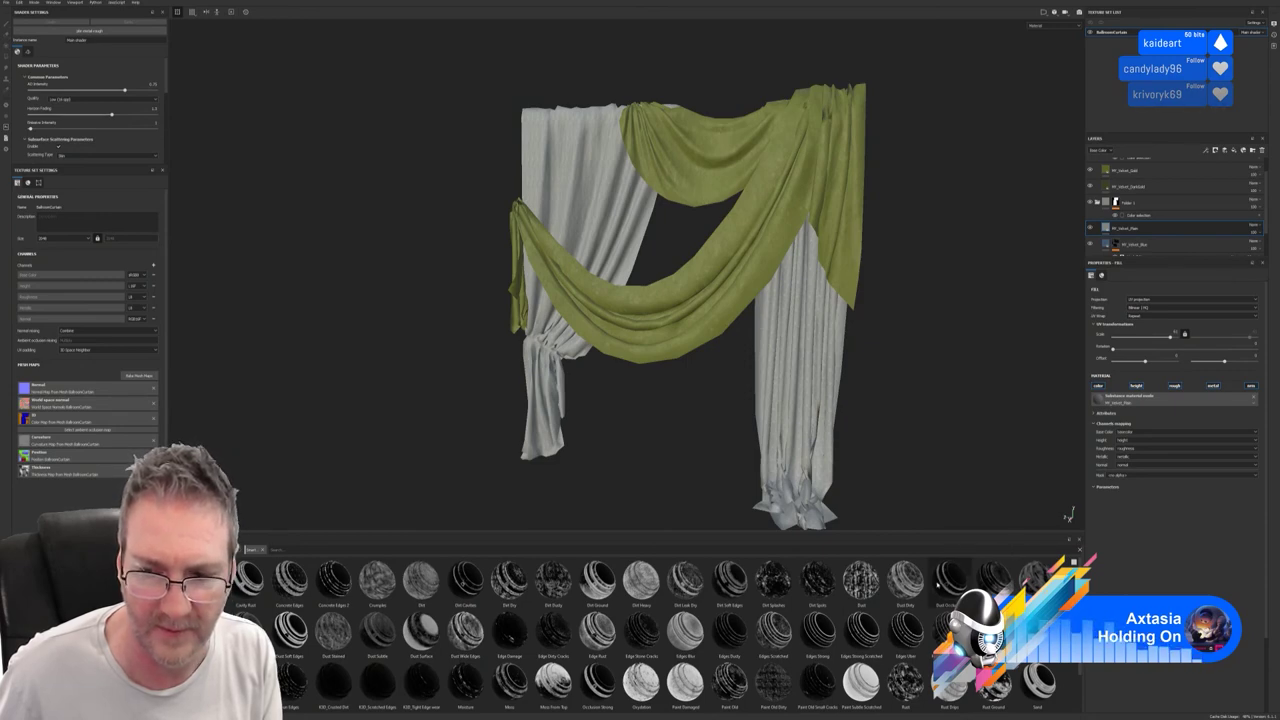
Apply the Dust Occlusion smart mask to the MY_Velvet_Plain layer and raise its generator's Dirt Level.
{"action": "left_click_drag", "start_coordinate": [950, 578], "coordinate": [1165, 230]}
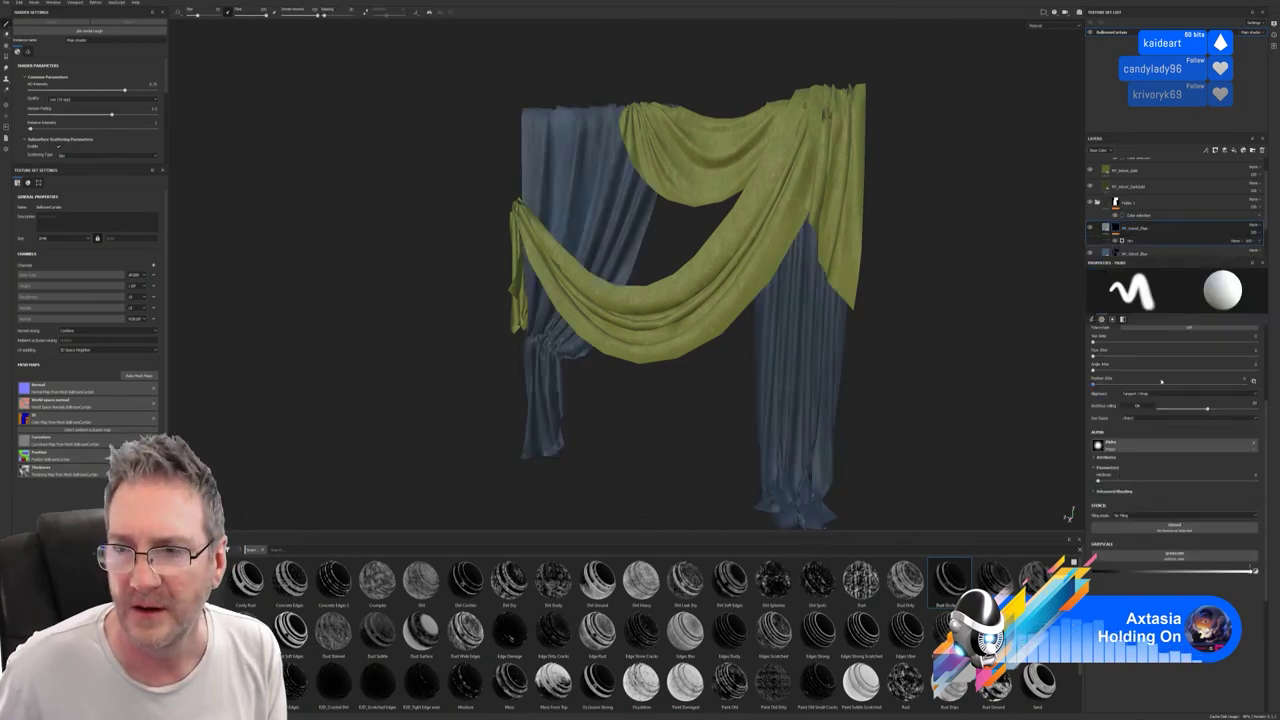
{"action": "left_click", "coordinate": [1136, 241]}
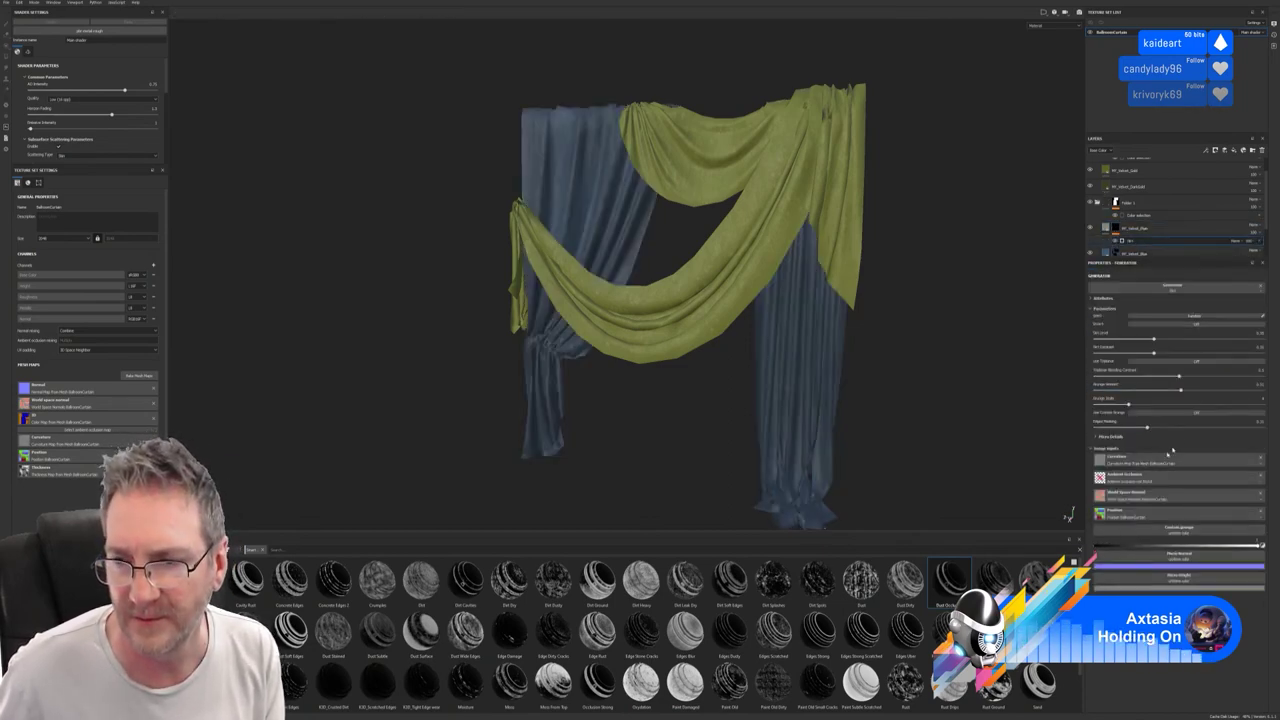
{"action": "left_click", "coordinate": [1172, 341]}
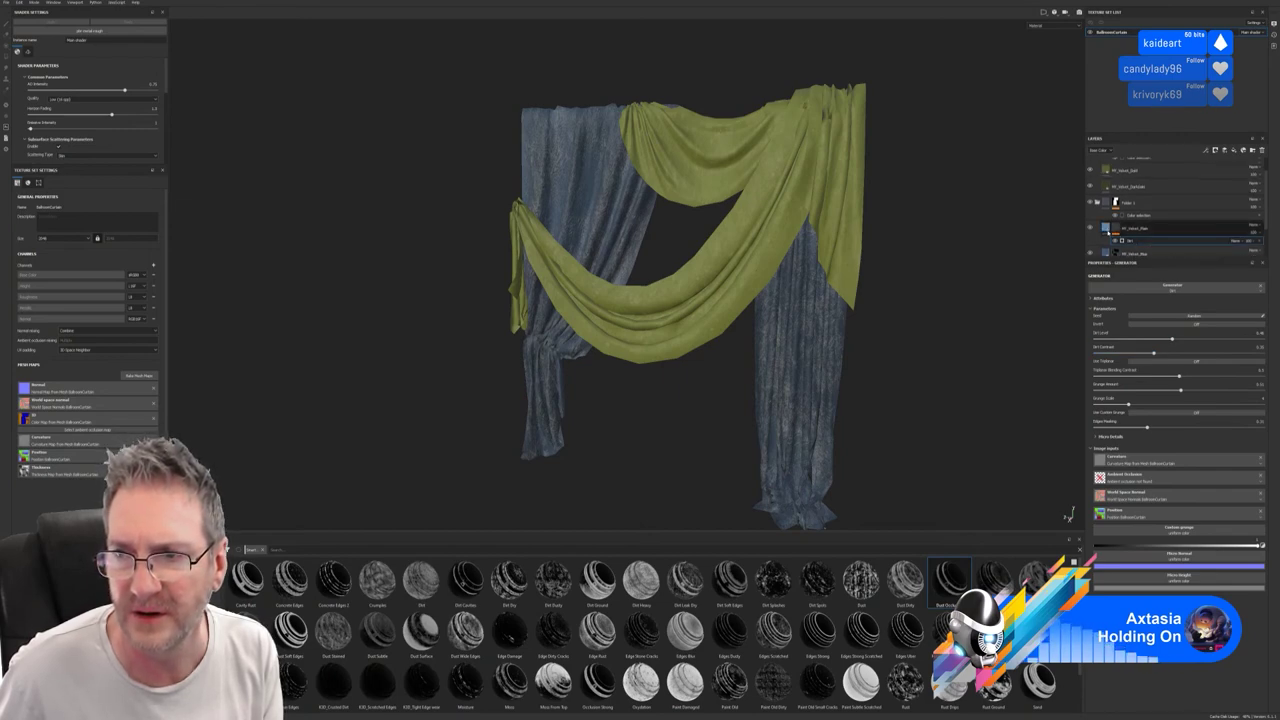
Turn off the height, normal and roughness channels of the MY_Velvet_Plain fill layer.
{"action": "left_click", "coordinate": [1135, 228]}
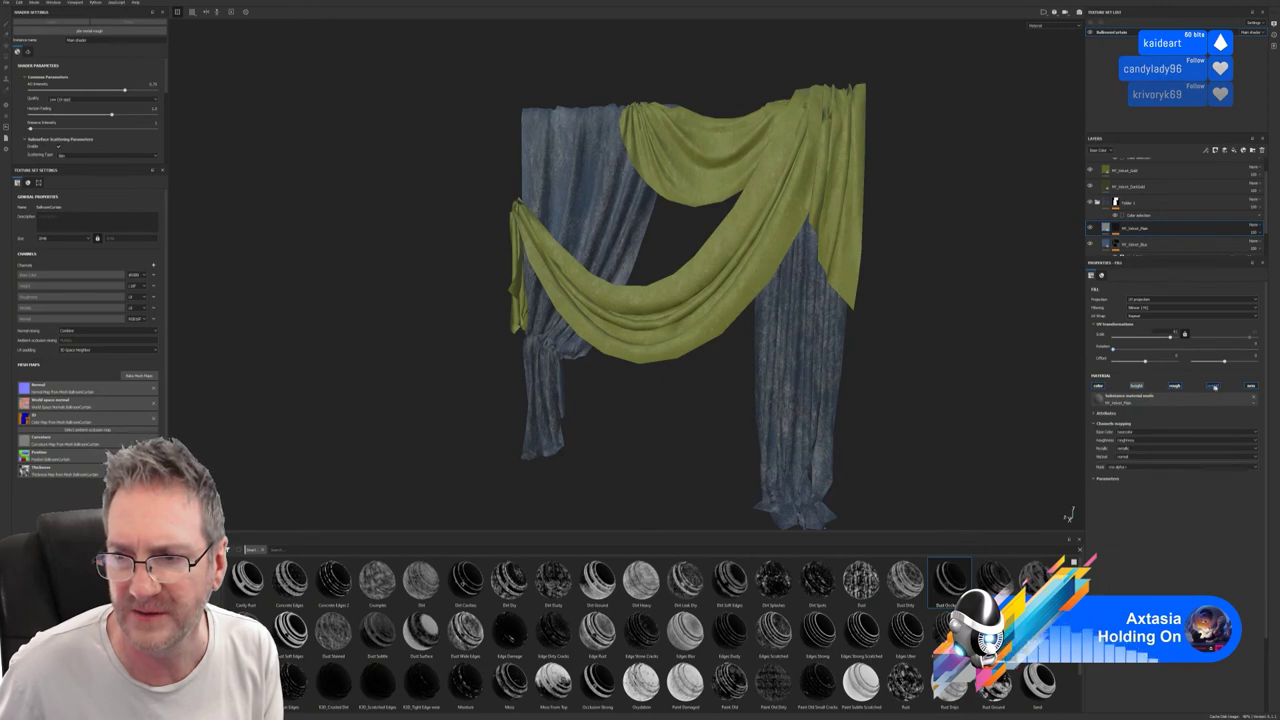
{"action": "left_click", "coordinate": [1252, 386]}
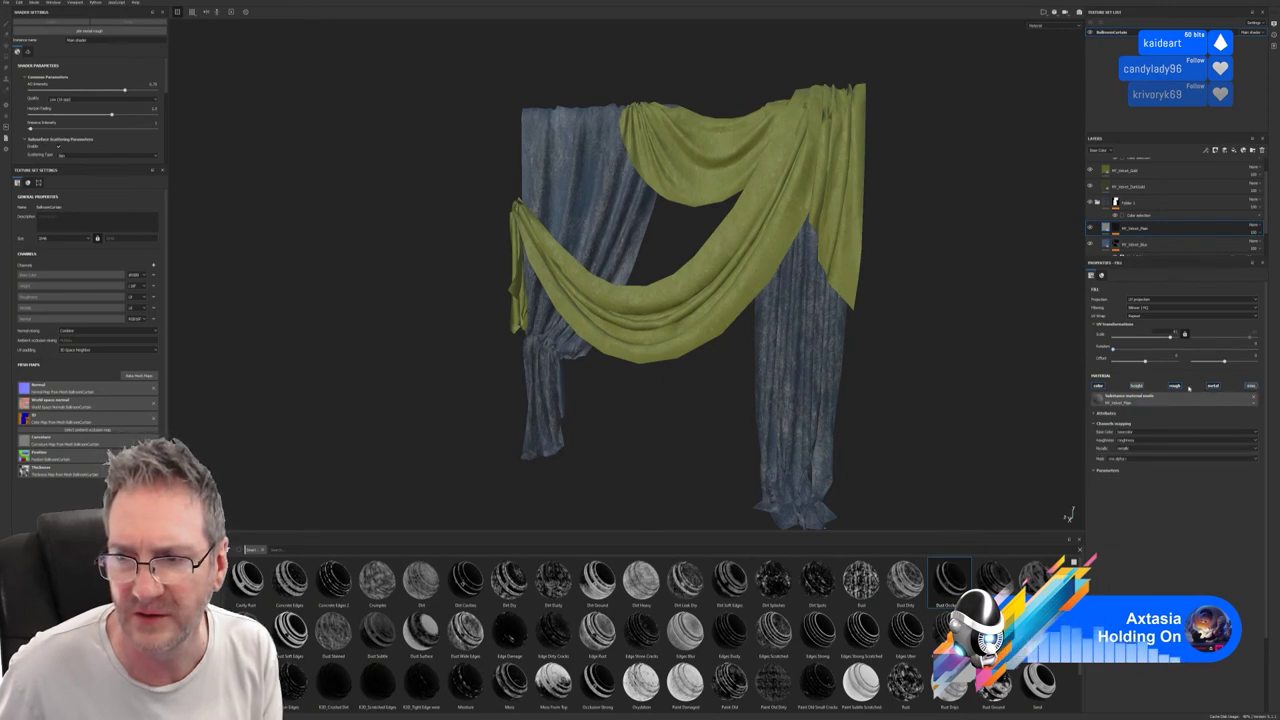
{"action": "left_click", "coordinate": [1176, 386]}
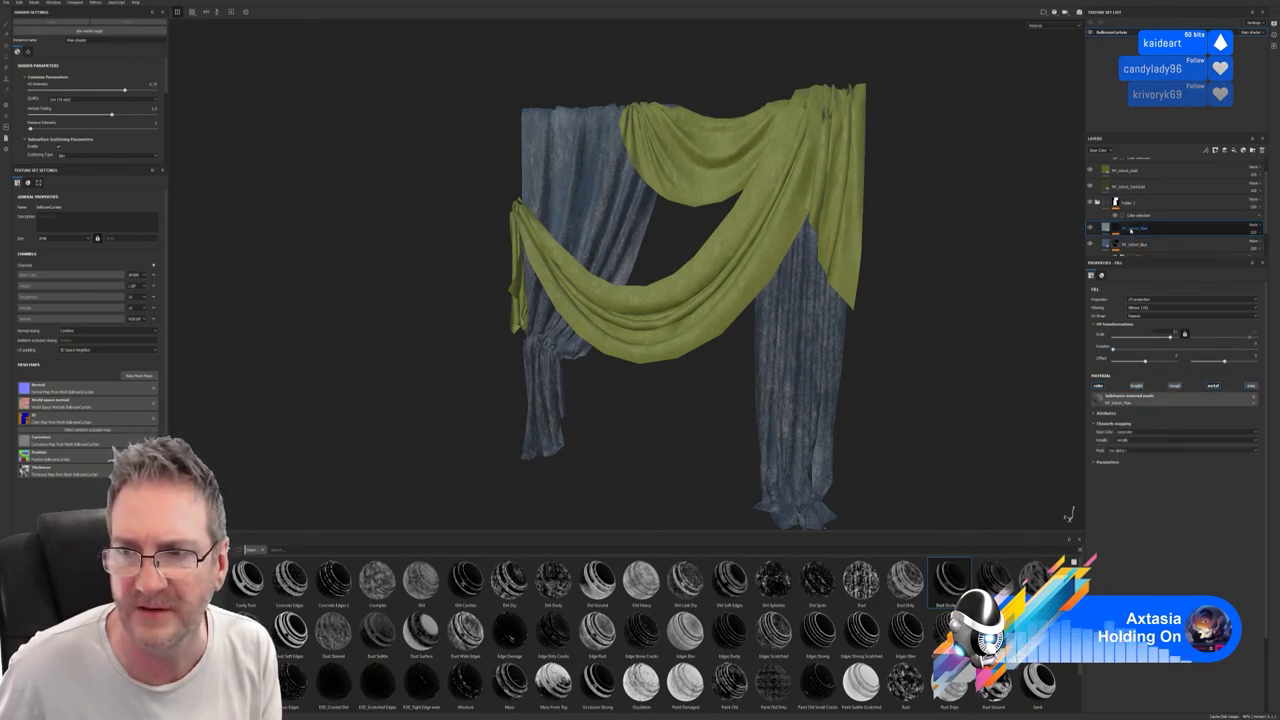
Raise the Dirt Contrast of the plain velvet's mask generator and lower its Dirt Level slightly.
{"action": "left_click", "coordinate": [1116, 228]}
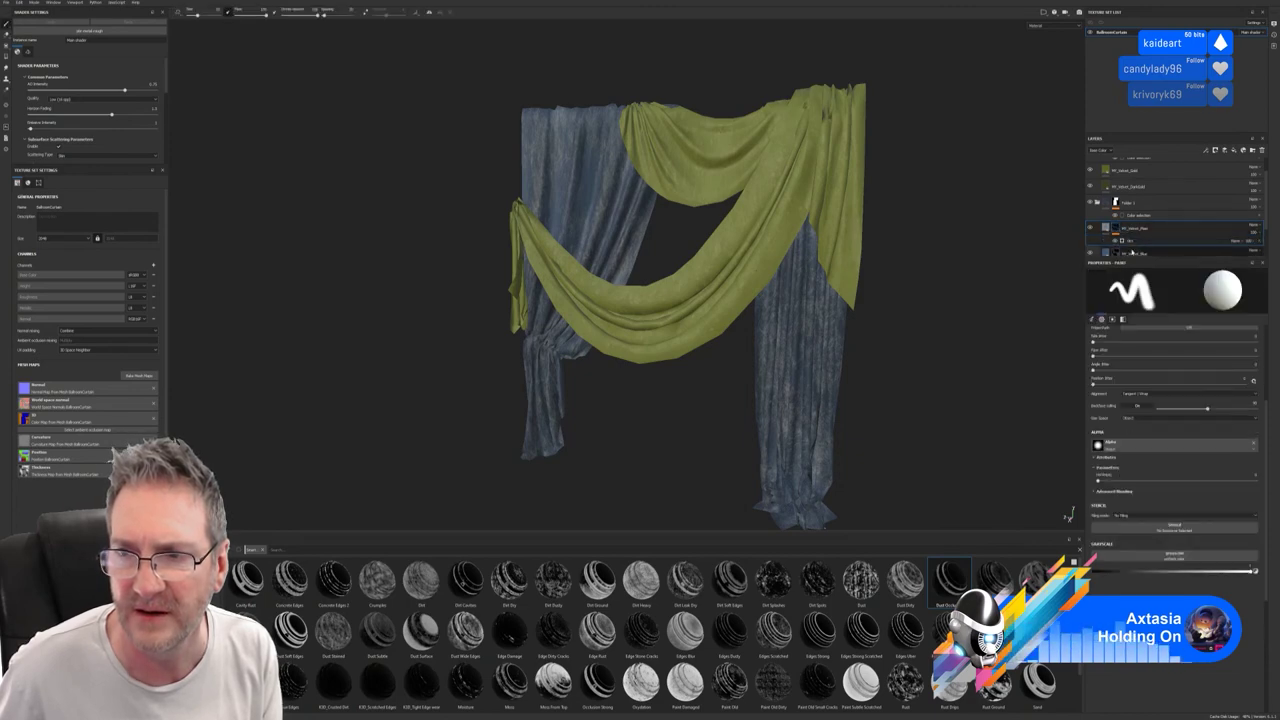
{"action": "left_click", "coordinate": [1133, 241]}
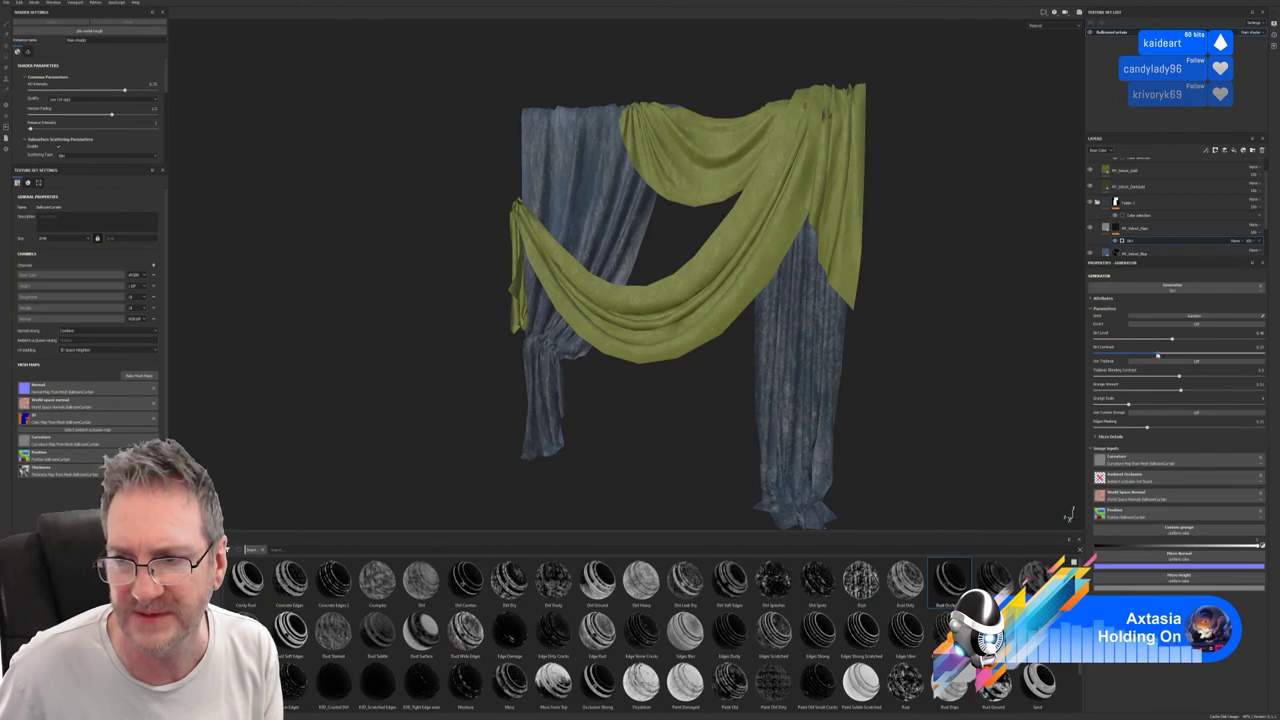
{"action": "mouse_move", "coordinate": [1157, 355]}
{"action": "left_mouse_down"}
{"action": "mouse_move", "coordinate": [1226, 363]}
{"action": "mouse_move", "coordinate": [1131, 374]}
{"action": "mouse_move", "coordinate": [1169, 379]}
{"action": "mouse_move", "coordinate": [1255, 346]}
{"action": "mouse_move", "coordinate": [1172, 351]}
{"action": "left_mouse_up"}
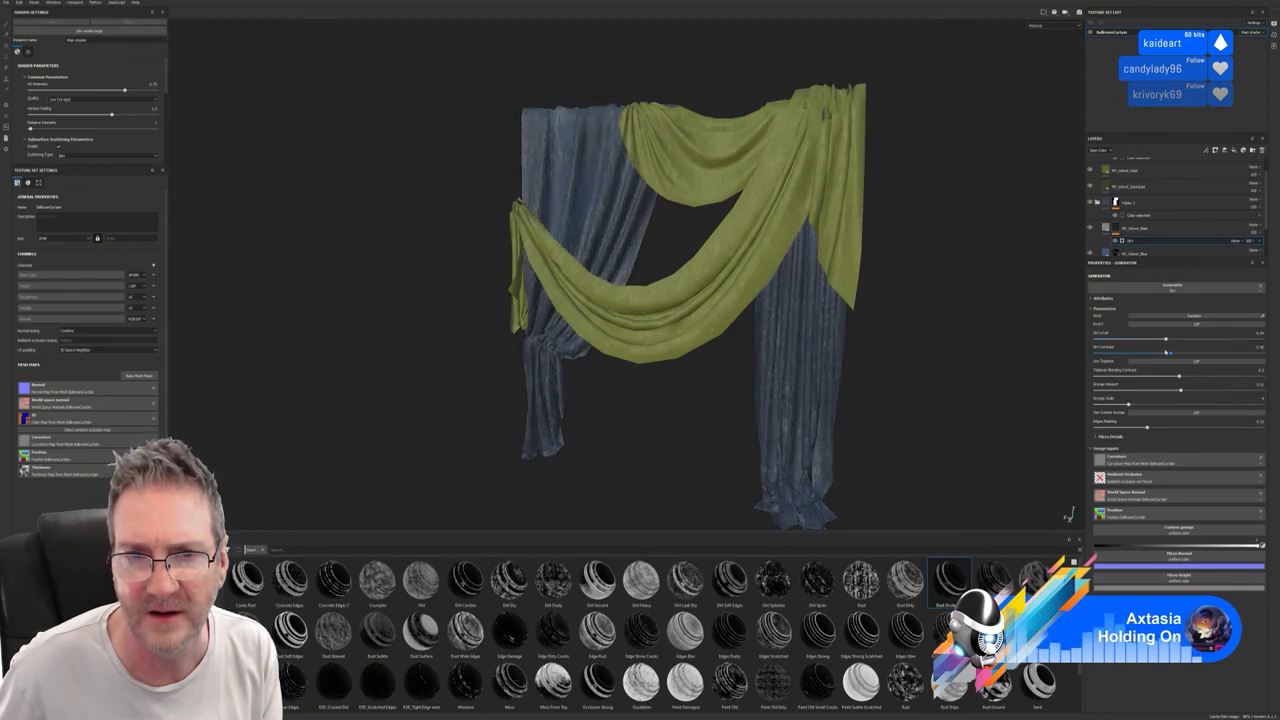
{"action": "mouse_move", "coordinate": [871, 349]}
{"action": "left_mouse_down", "text": "alt"}
{"action": "mouse_move", "coordinate": [829, 353]}
{"action": "mouse_move", "coordinate": [863, 357]}
{"action": "left_mouse_up", "text": "alt"}
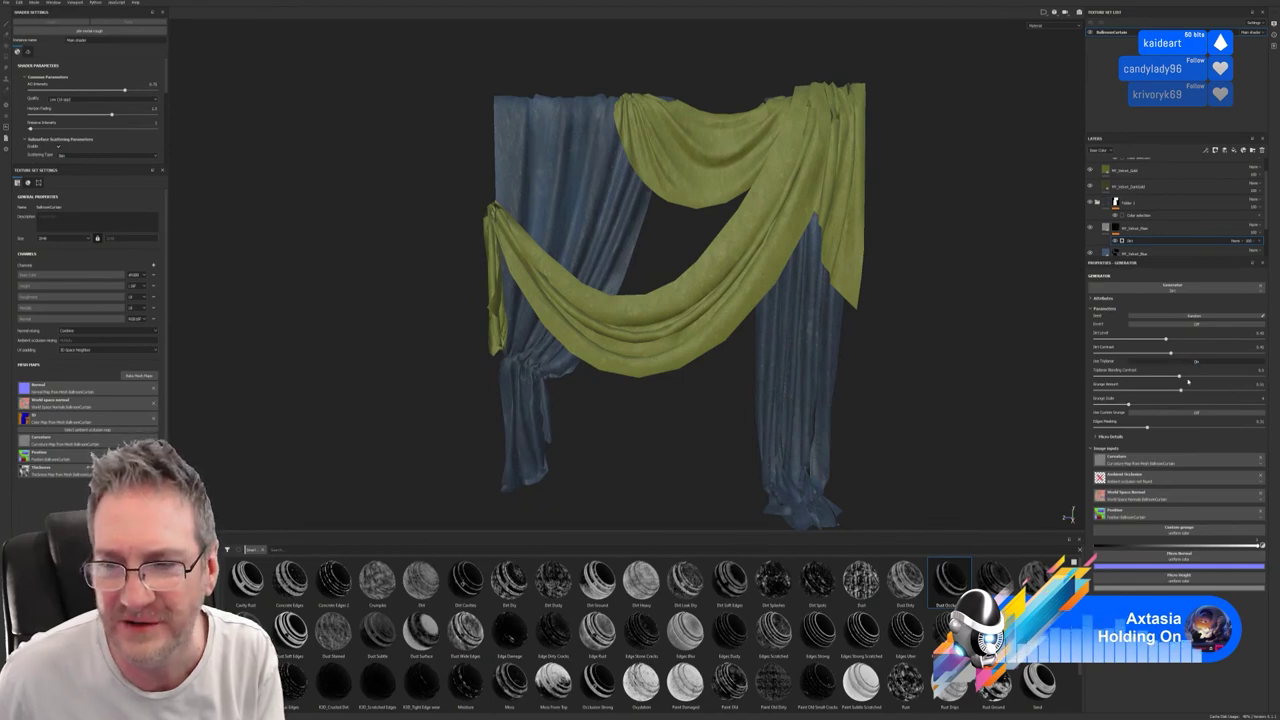
Enable triplanar on the Dirt generator, raise its Grunge Amount, and lower the triplanar blending contrast and edge masking.
{"action": "mouse_move", "coordinate": [1188, 380]}
{"action": "left_mouse_down"}
{"action": "mouse_move", "coordinate": [1228, 379]}
{"action": "mouse_move", "coordinate": [1172, 378]}
{"action": "mouse_move", "coordinate": [1208, 391]}
{"action": "left_mouse_up"}
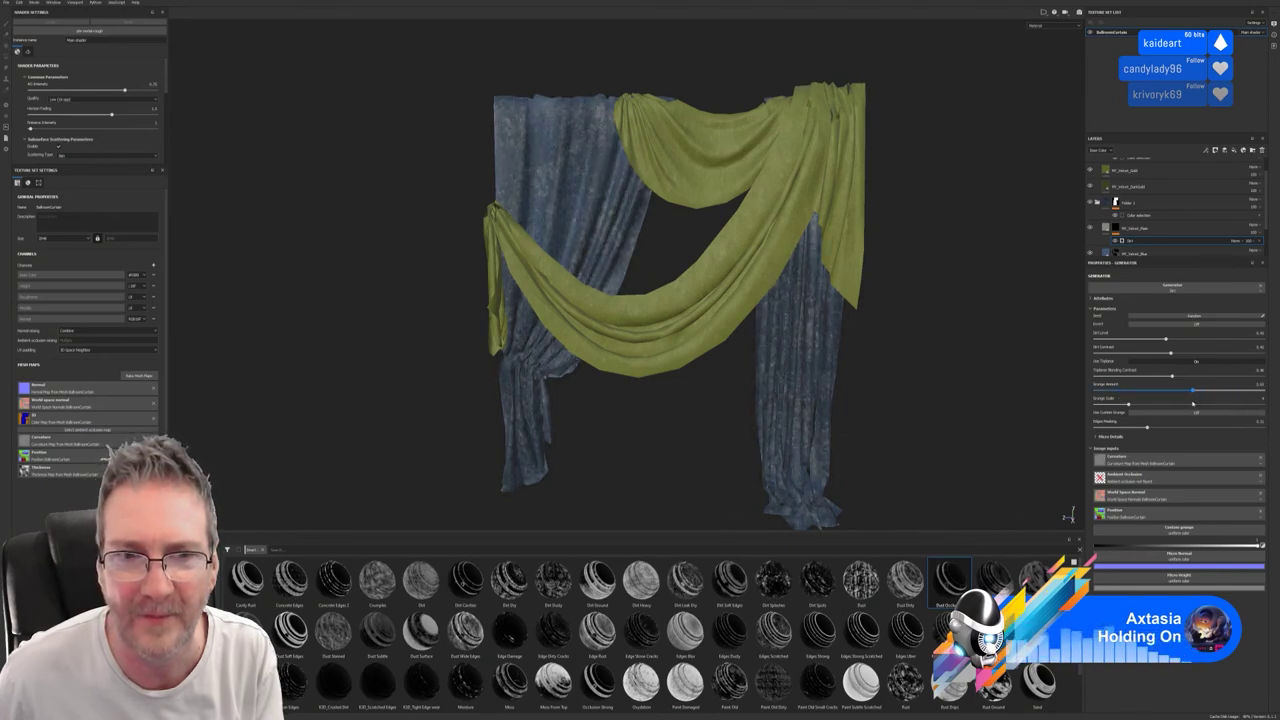
{"action": "left_click_drag", "start_coordinate": [1192, 402], "coordinate": [1204, 404]}
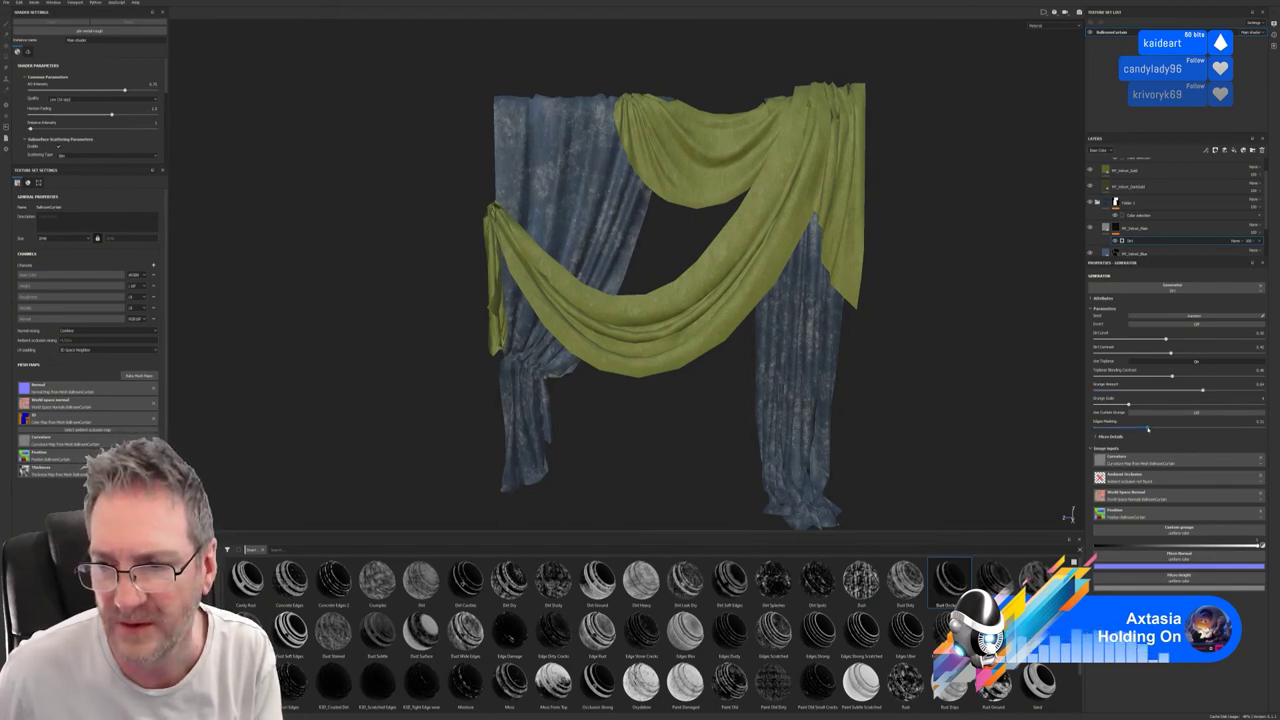
{"action": "mouse_move", "coordinate": [1148, 428]}
{"action": "left_mouse_down"}
{"action": "mouse_move", "coordinate": [1224, 434]}
{"action": "mouse_move", "coordinate": [1135, 430]}
{"action": "left_mouse_up"}
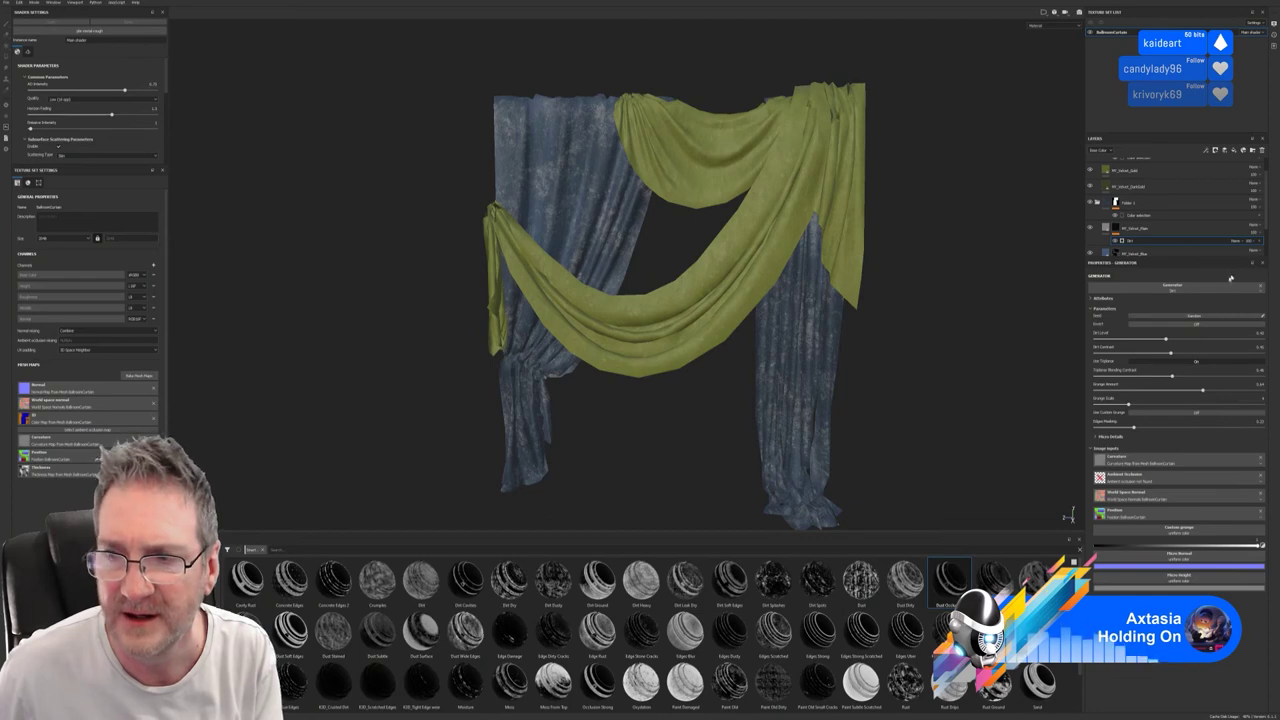
Try out different blending modes for the Dirt generator in the MY_Velvet_Plain mask.
{"action": "left_click", "coordinate": [1237, 242]}
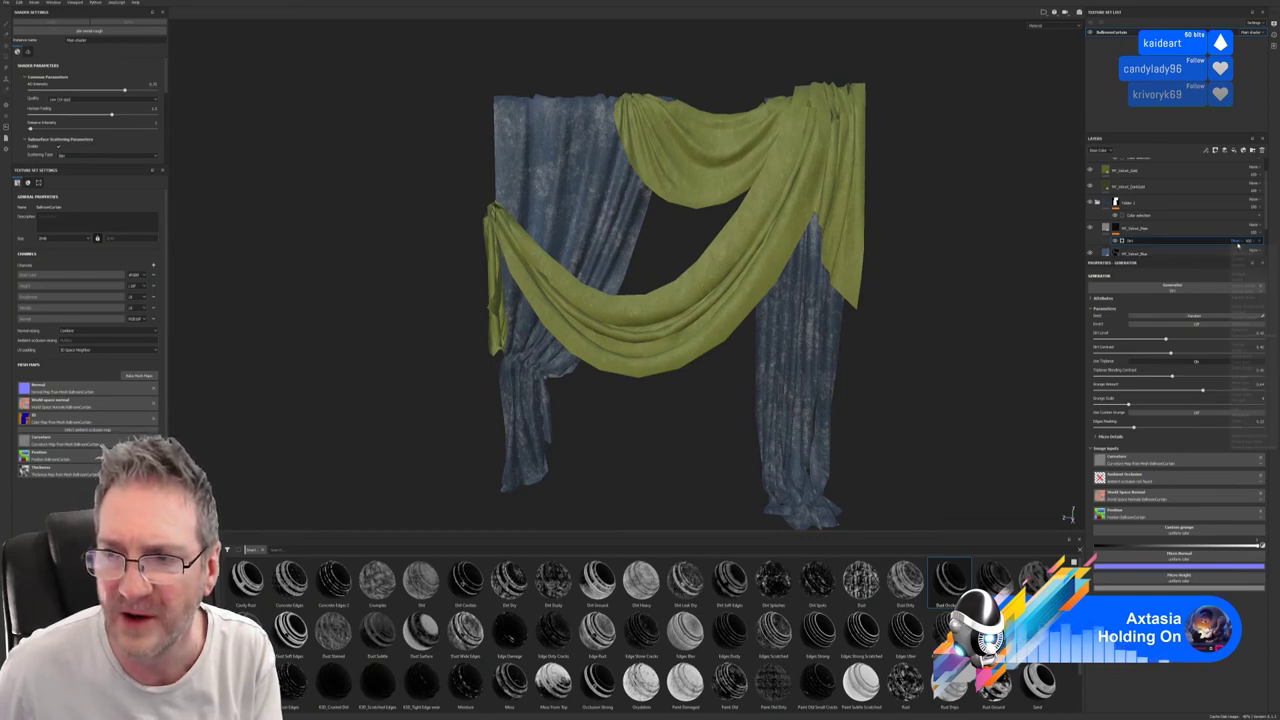
{"action": "left_click", "coordinate": [1247, 260]}
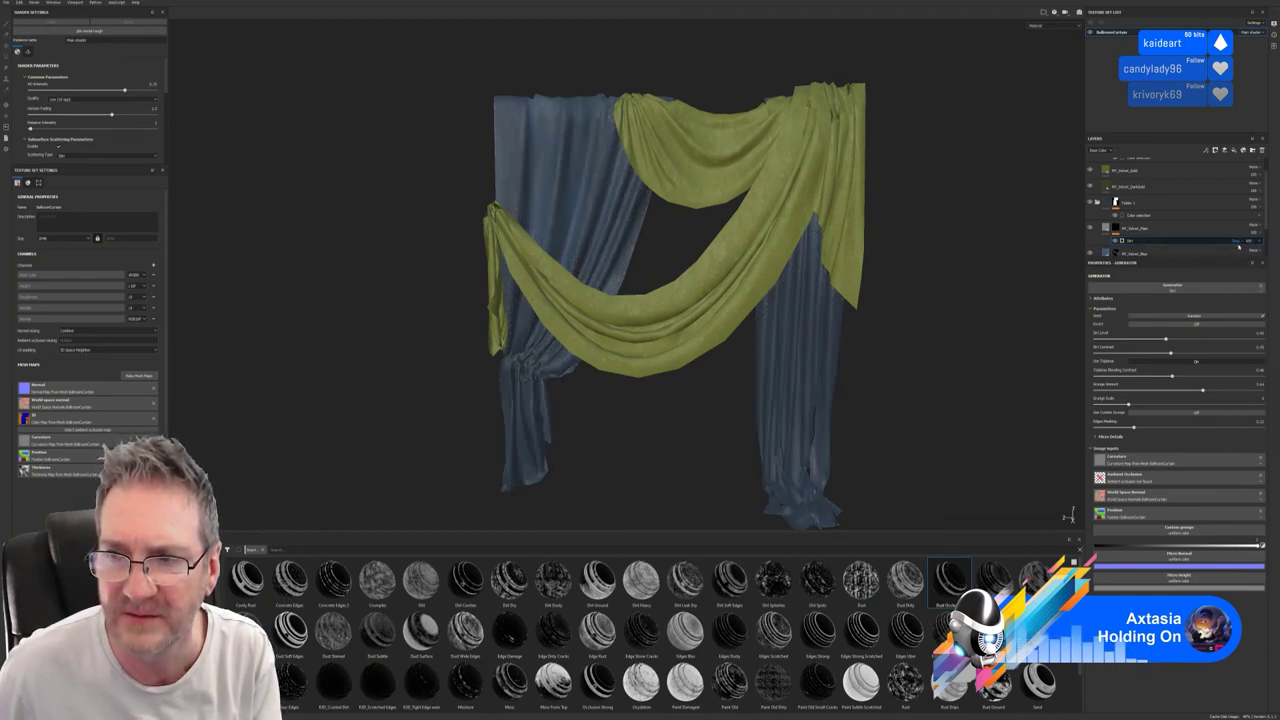
{"action": "scroll", "coordinate": [1237, 247], "scroll_direction": "down", "scroll_amount": 2}
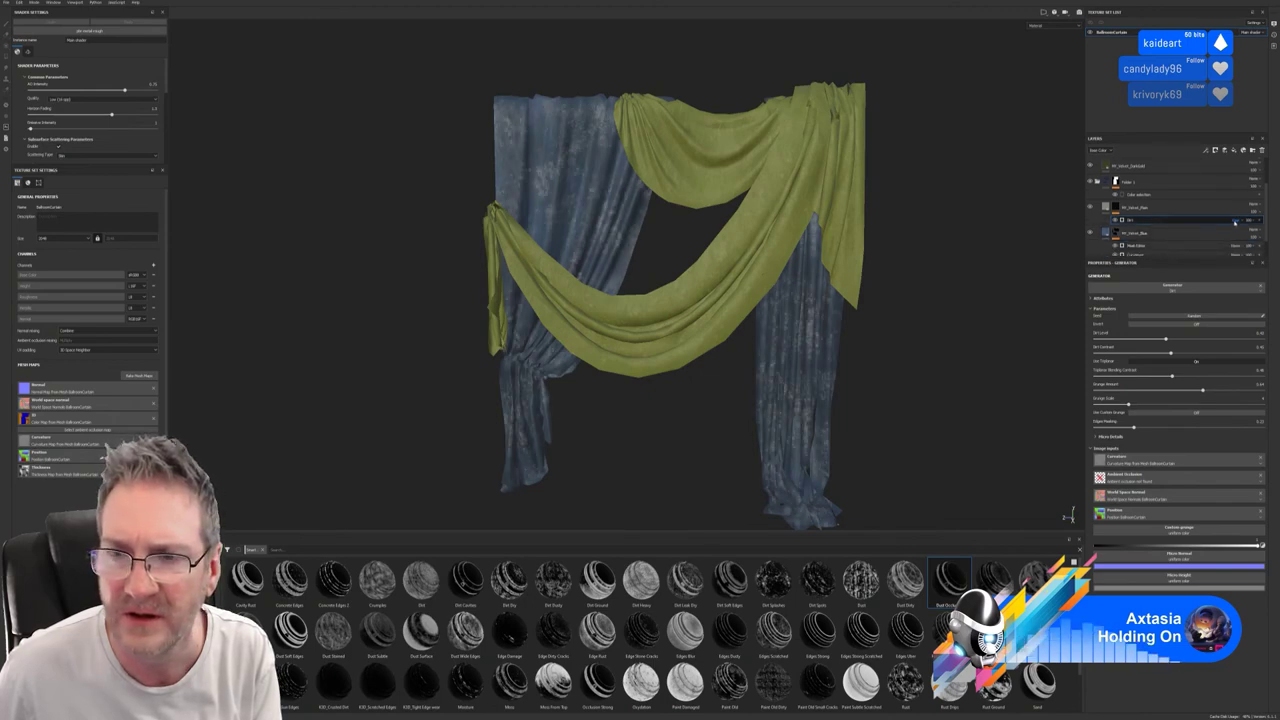
{"action": "scroll", "coordinate": [1234, 222], "scroll_direction": "down", "scroll_amount": 2}
{"action": "scroll", "coordinate": [1237, 227], "scroll_direction": "down", "scroll_amount": 1}
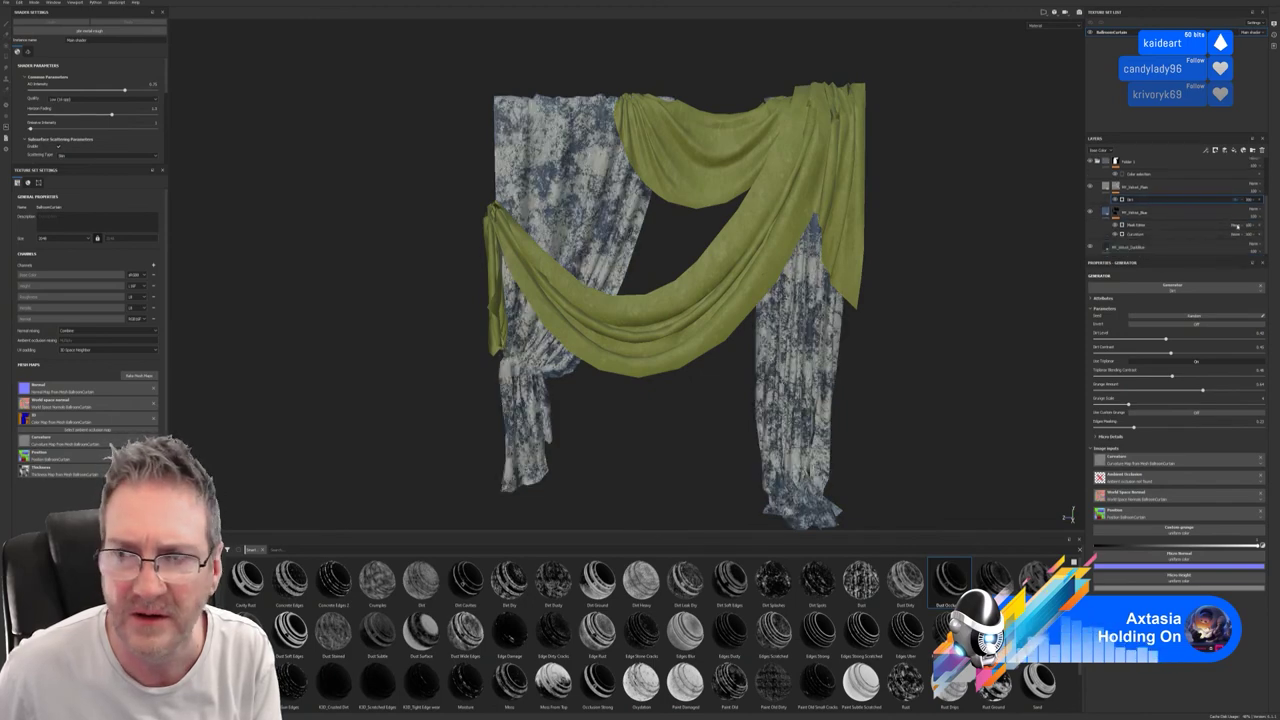
{"action": "scroll", "coordinate": [1236, 202], "scroll_direction": "down", "scroll_amount": 1}
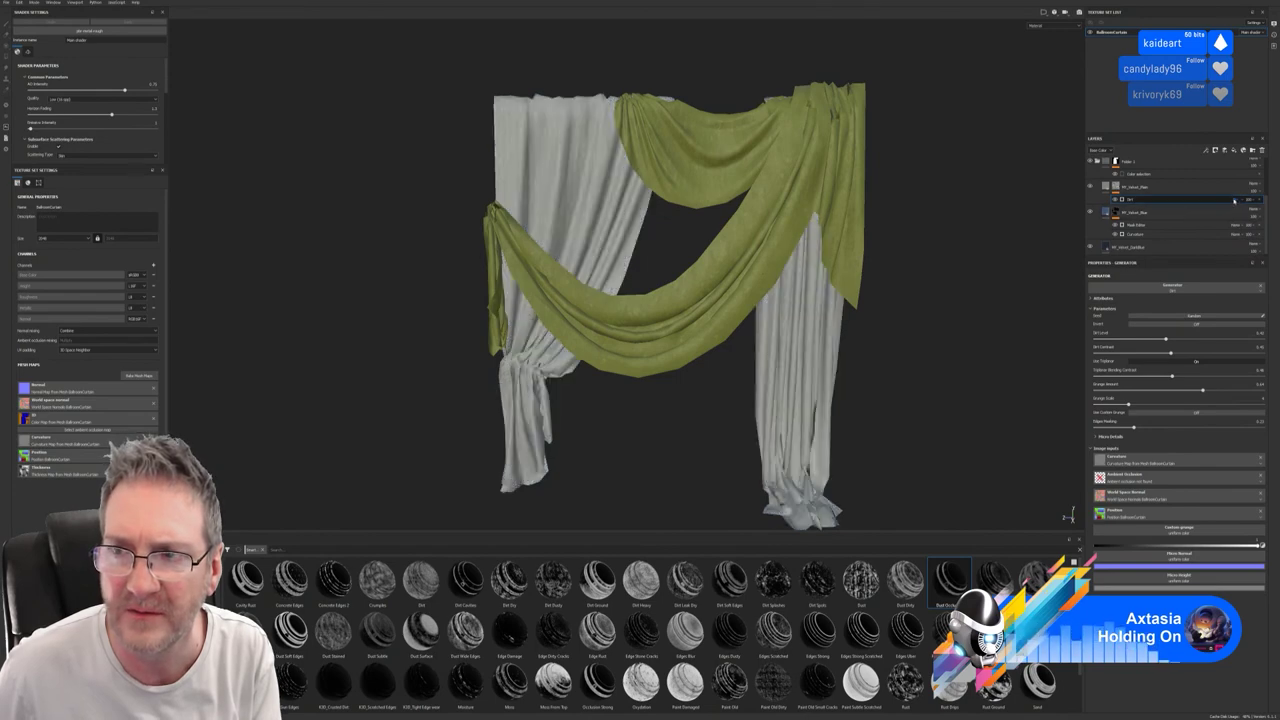
{"action": "scroll", "coordinate": [1236, 202], "scroll_direction": "down", "scroll_amount": 1}
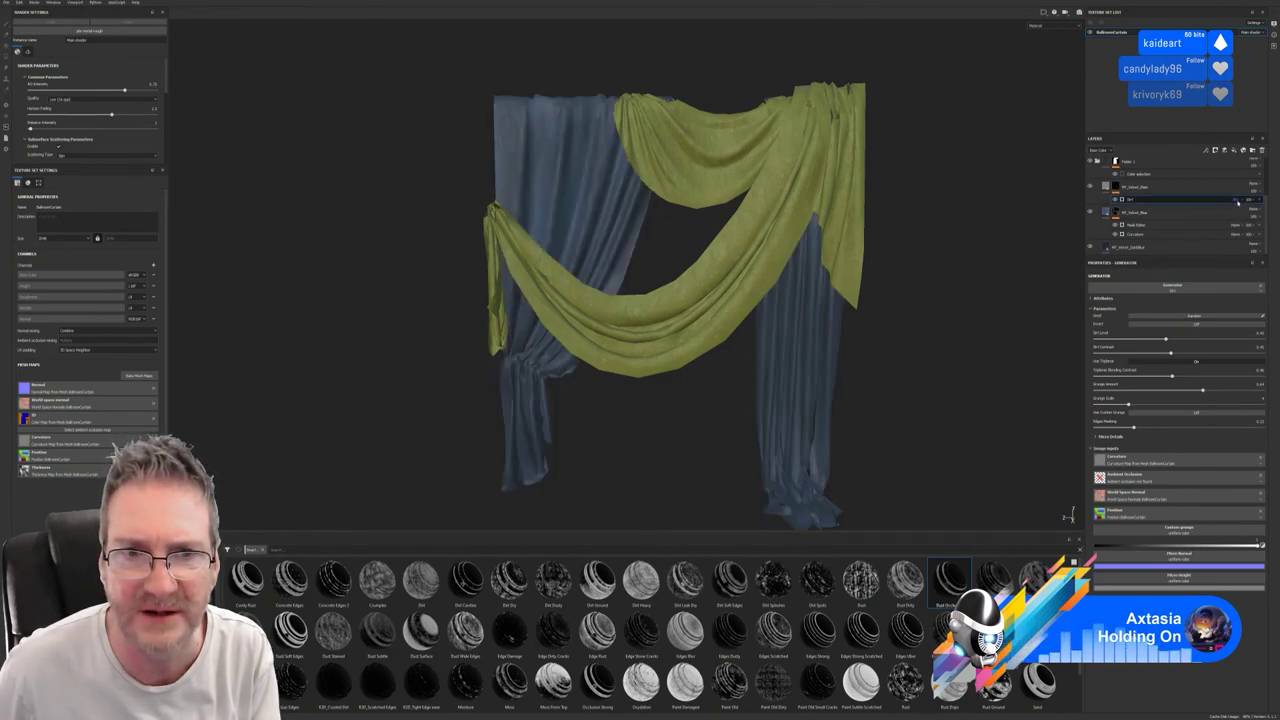
{"action": "scroll", "coordinate": [1238, 203], "scroll_direction": "down", "scroll_amount": 1}
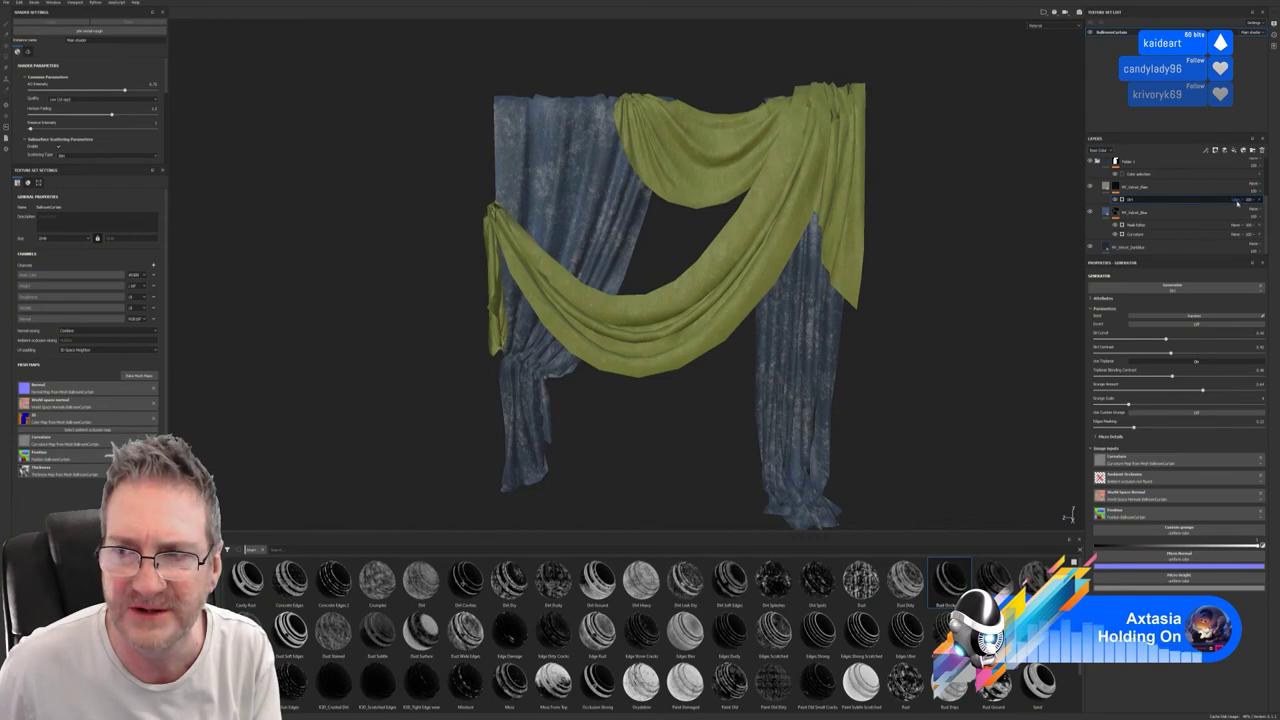
{"action": "scroll", "coordinate": [1237, 203], "scroll_direction": "down", "scroll_amount": 1}
{"action": "scroll", "coordinate": [1237, 203], "scroll_direction": "down", "scroll_amount": 1}
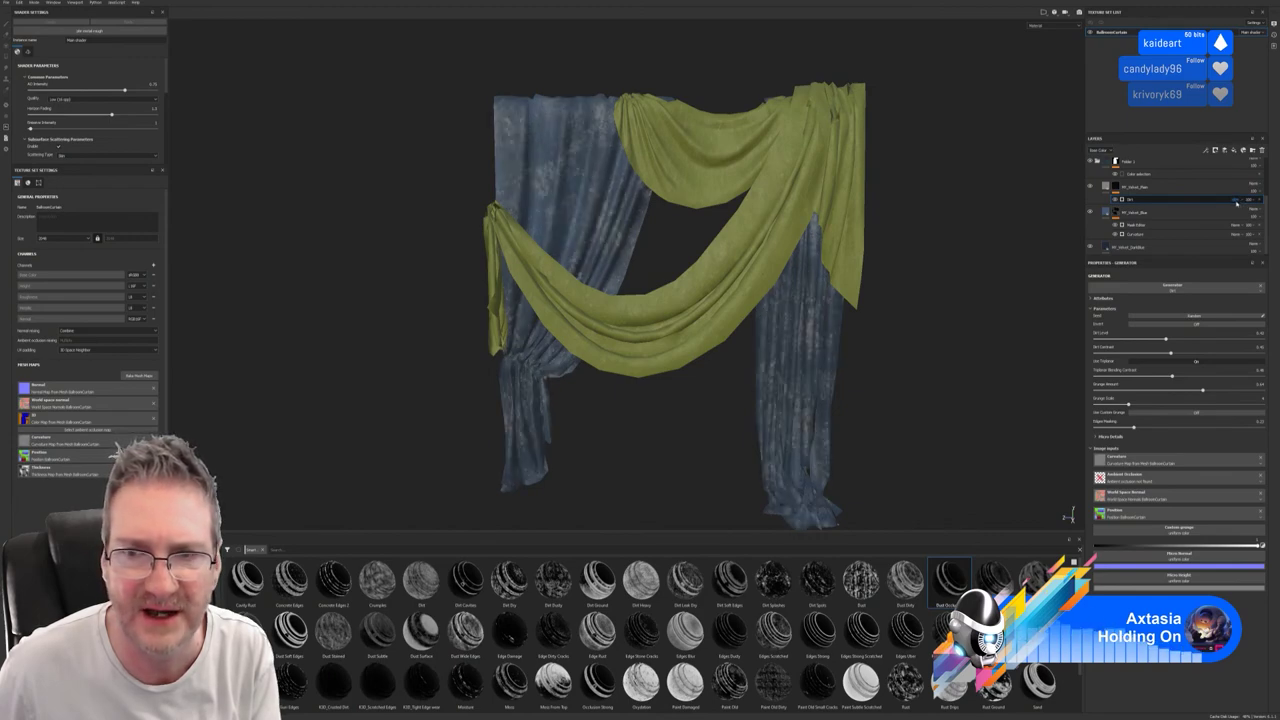
{"action": "scroll", "coordinate": [1236, 201], "scroll_direction": "down", "scroll_amount": 1}
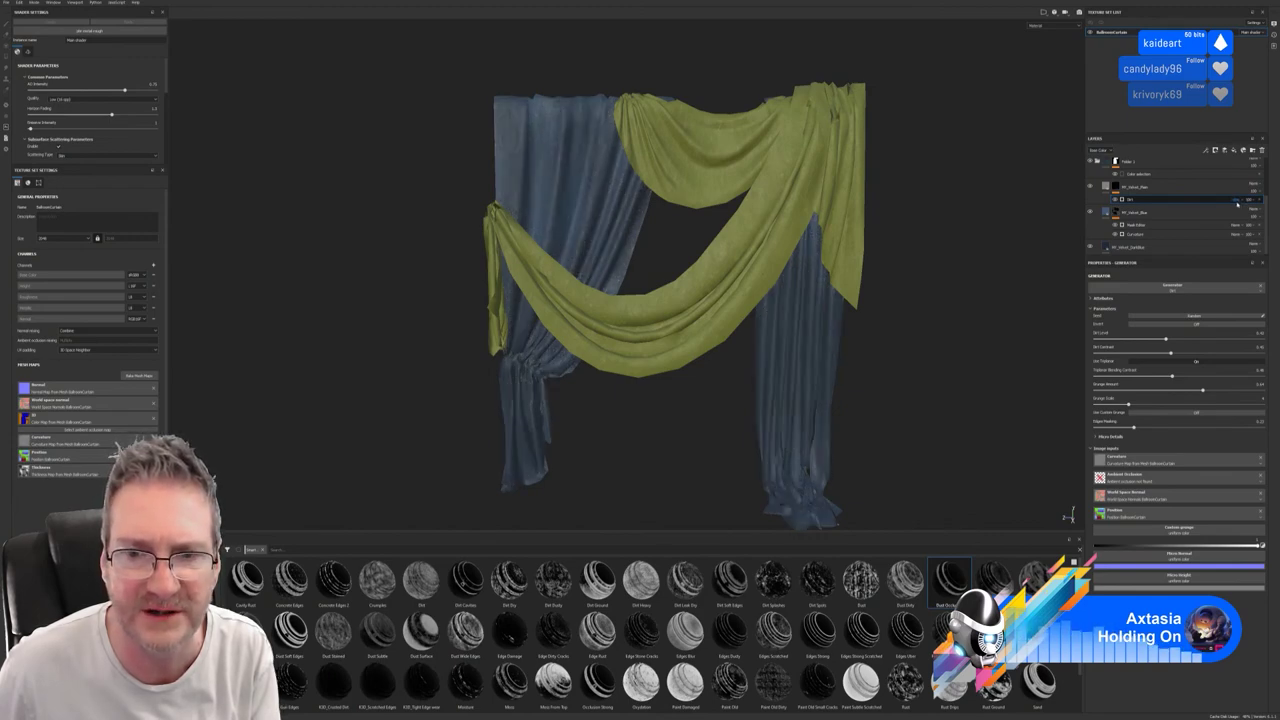
{"action": "scroll", "coordinate": [1237, 202], "scroll_direction": "up", "scroll_amount": 1}
{"action": "scroll", "coordinate": [1237, 204], "scroll_direction": "down", "scroll_amount": 1}
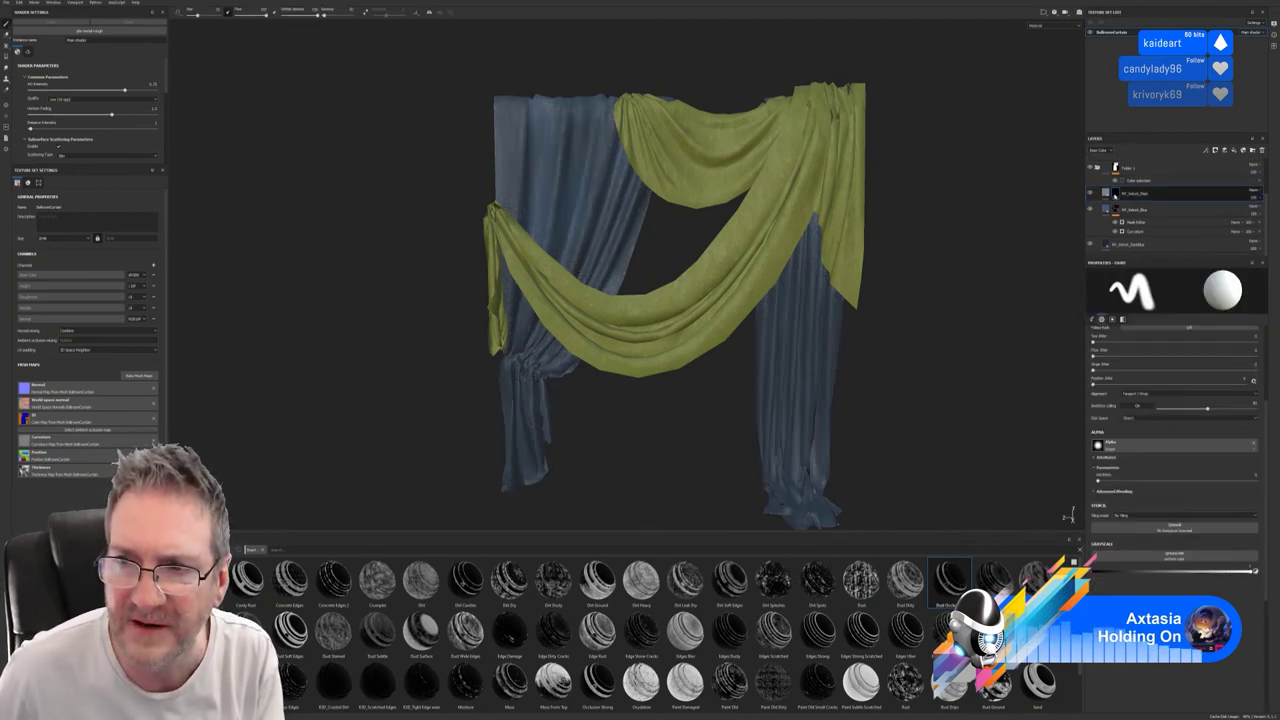
Remove the Dirt generator and the mask from the MY_Velvet_Plain layer.
{"action": "right_click", "coordinate": [1114, 195]}
{"action": "left_click", "coordinate": [1148, 268]}
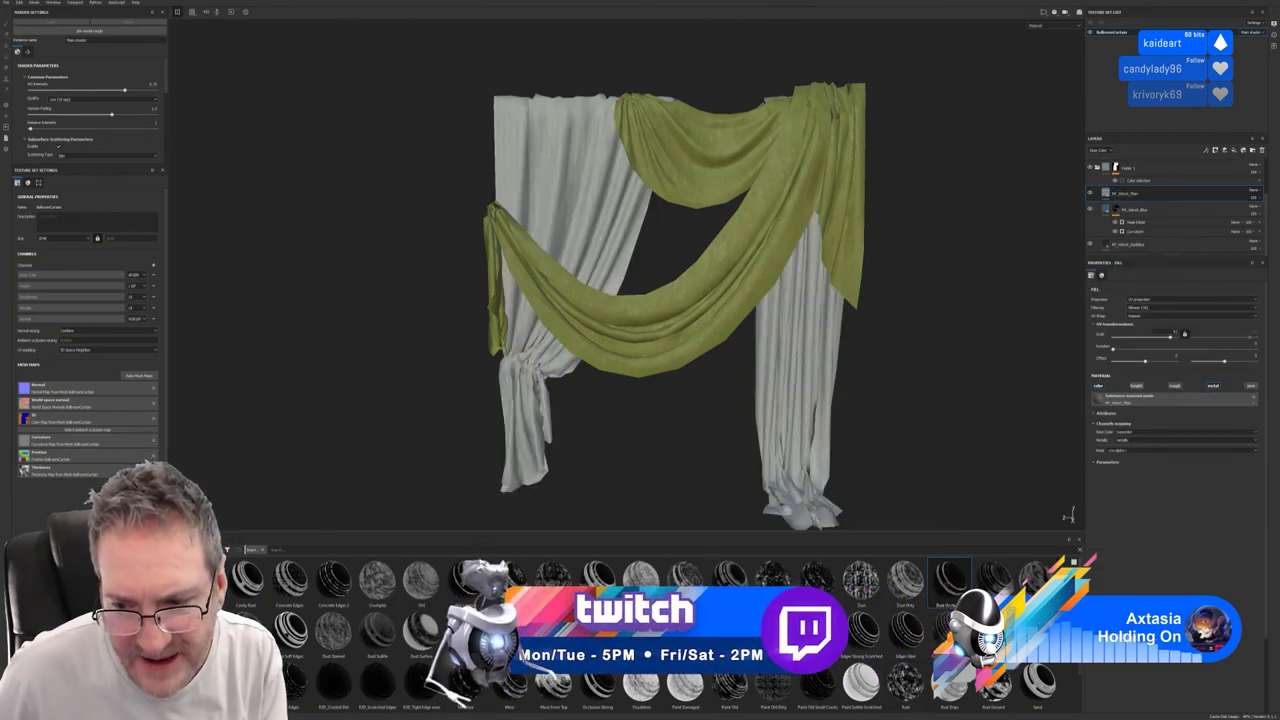
{"action": "scroll", "coordinate": [650, 630], "scroll_direction": "down", "scroll_amount": 1}
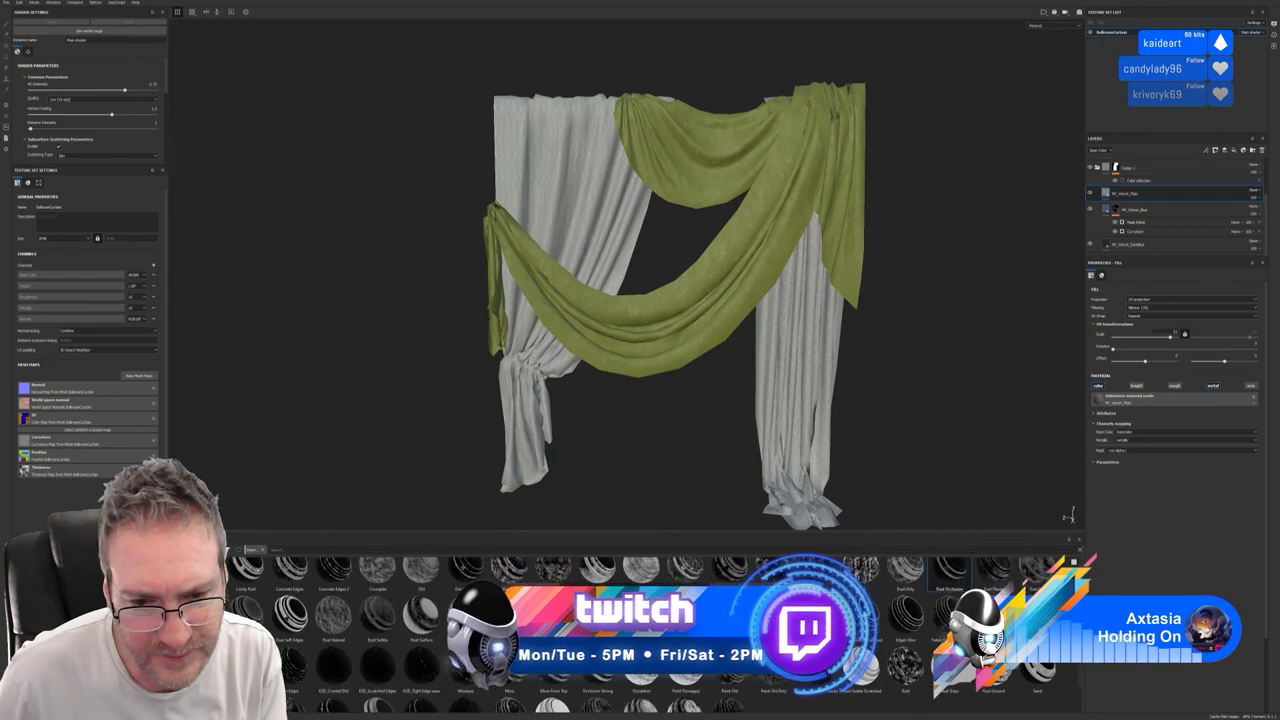
Apply the Moss smart mask to the MY_Velvet_Plain layer, raise its generator's Level and reduce the Contrast to 0.
{"action": "scroll", "coordinate": [640, 630], "scroll_direction": "down", "scroll_amount": 2}
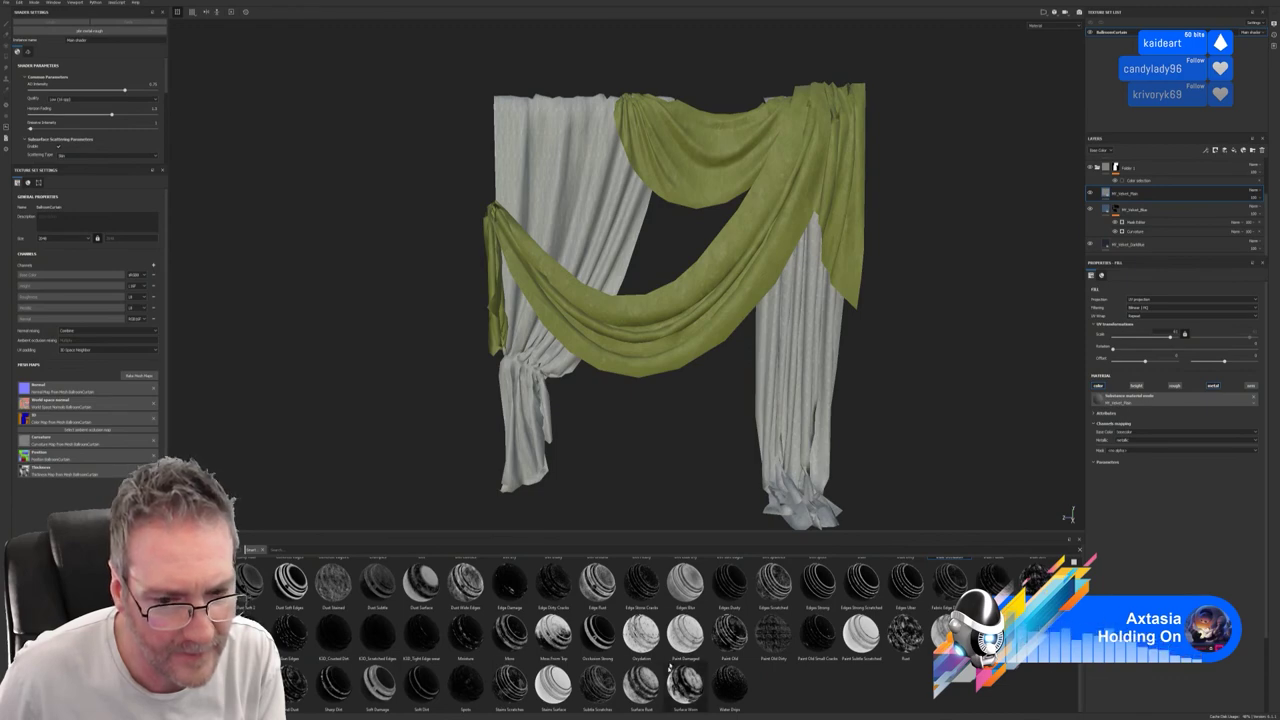
{"action": "left_click_drag", "start_coordinate": [640, 626], "coordinate": [1159, 192]}
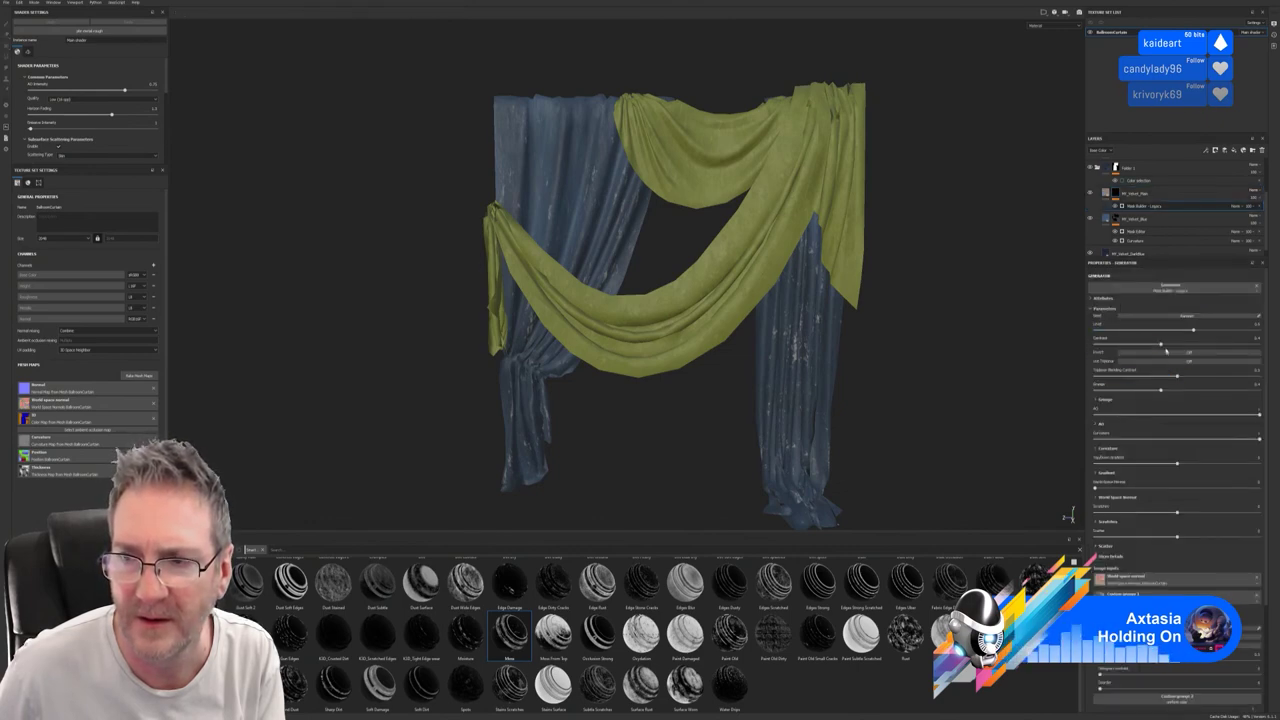
{"action": "left_click_drag", "start_coordinate": [1193, 330], "coordinate": [1245, 329]}
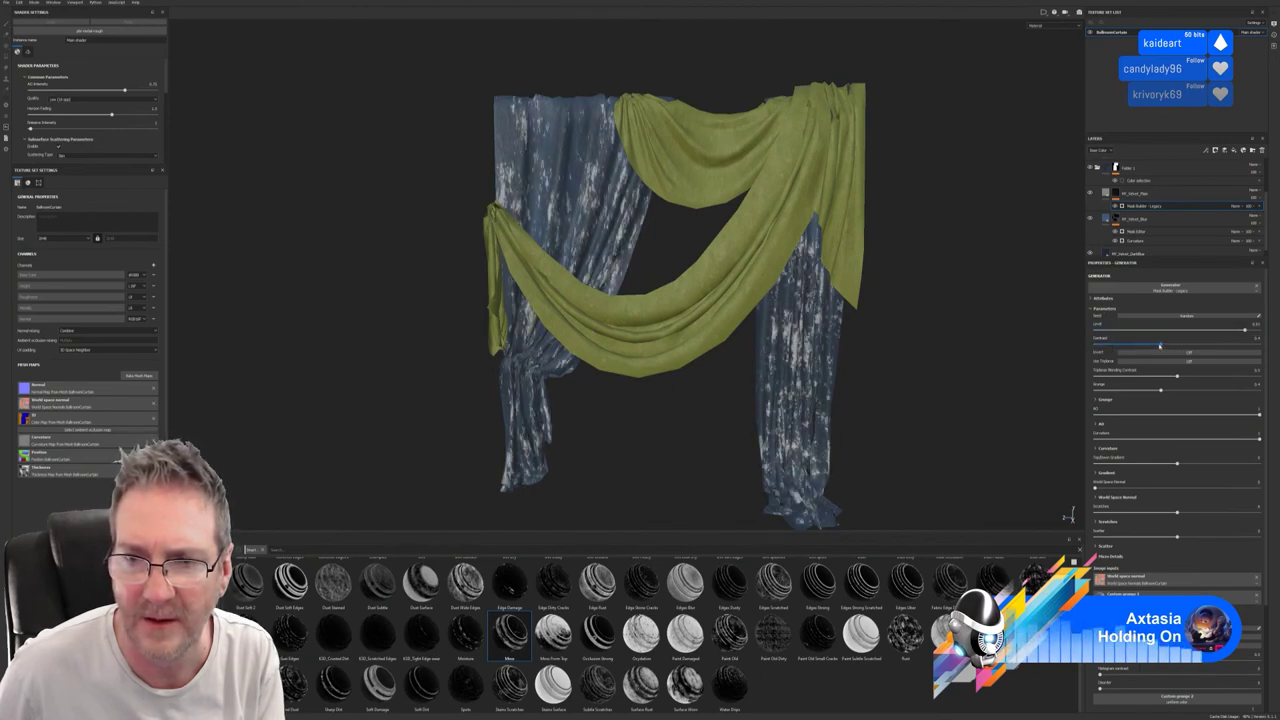
{"action": "left_click_drag", "start_coordinate": [1160, 345], "coordinate": [1101, 352]}
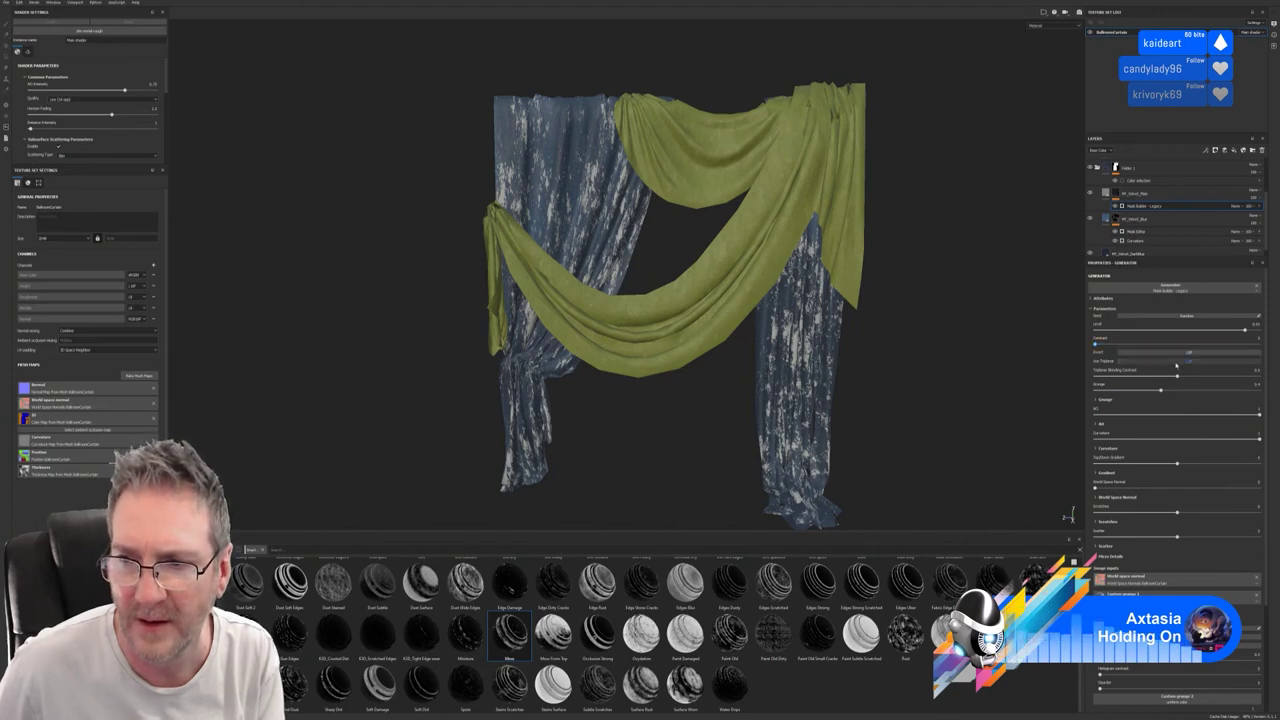
Enable triplanar on the Mask Builder generator, cut Grunge to 0.03, lower AO slightly and reduce Curvature to 0.17.
{"action": "left_click_drag", "start_coordinate": [1177, 376], "coordinate": [1064, 407]}
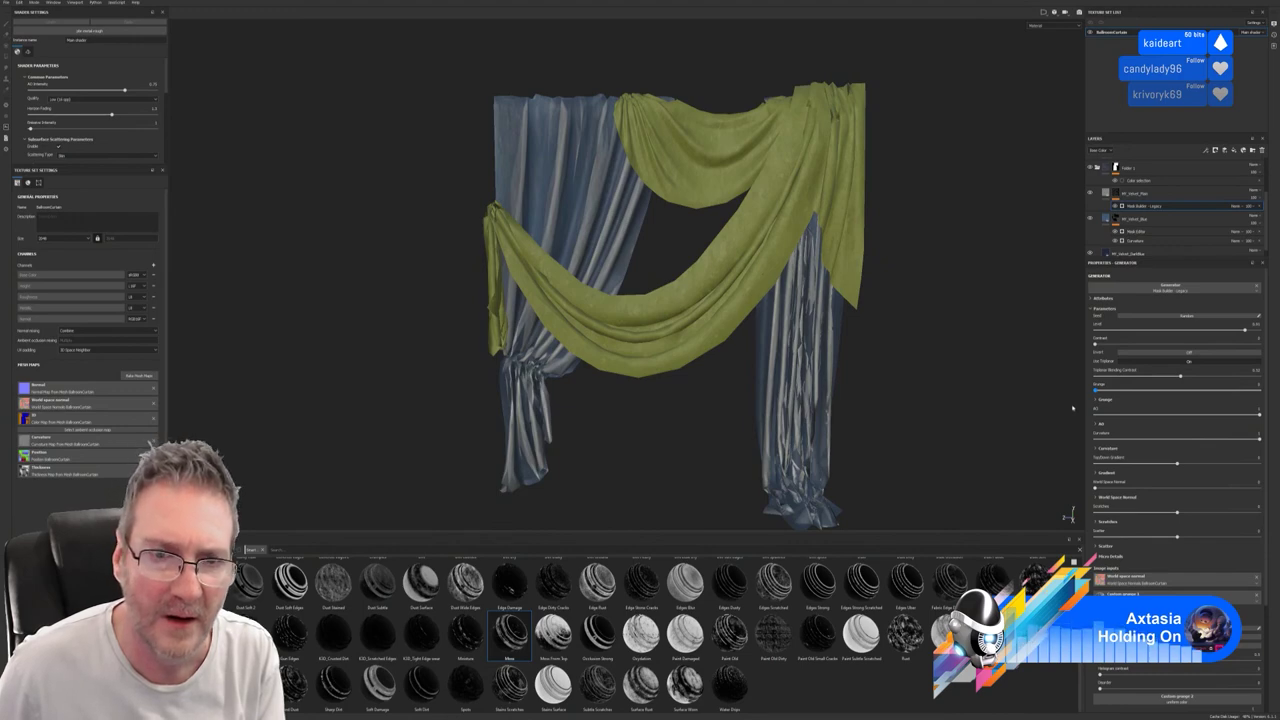
{"action": "left_click_drag", "start_coordinate": [1092, 406], "coordinate": [1100, 408]}
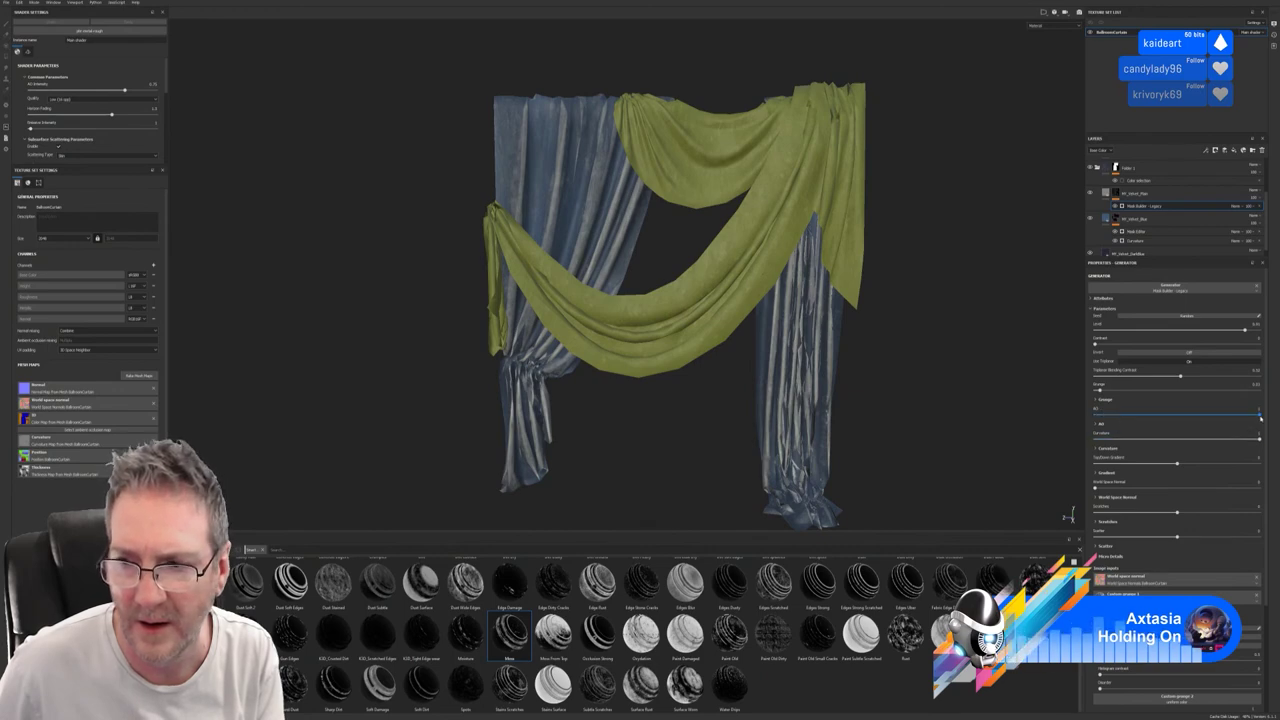
{"action": "left_click_drag", "start_coordinate": [1095, 416], "coordinate": [1124, 449]}
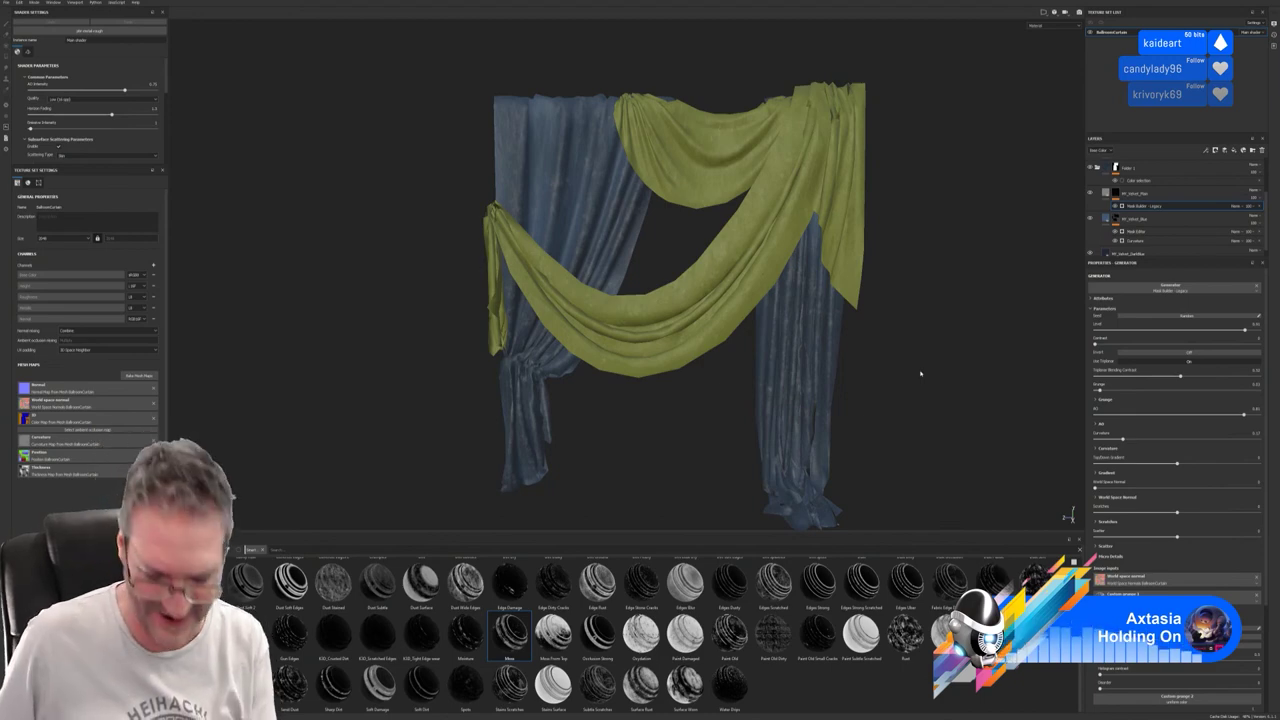
Inspect the mask on the curtain folds up close and raise the generator's Curvature amount.
{"action": "left_click_drag", "start_coordinate": [941, 357], "coordinate": [808, 366], "text": "alt"}
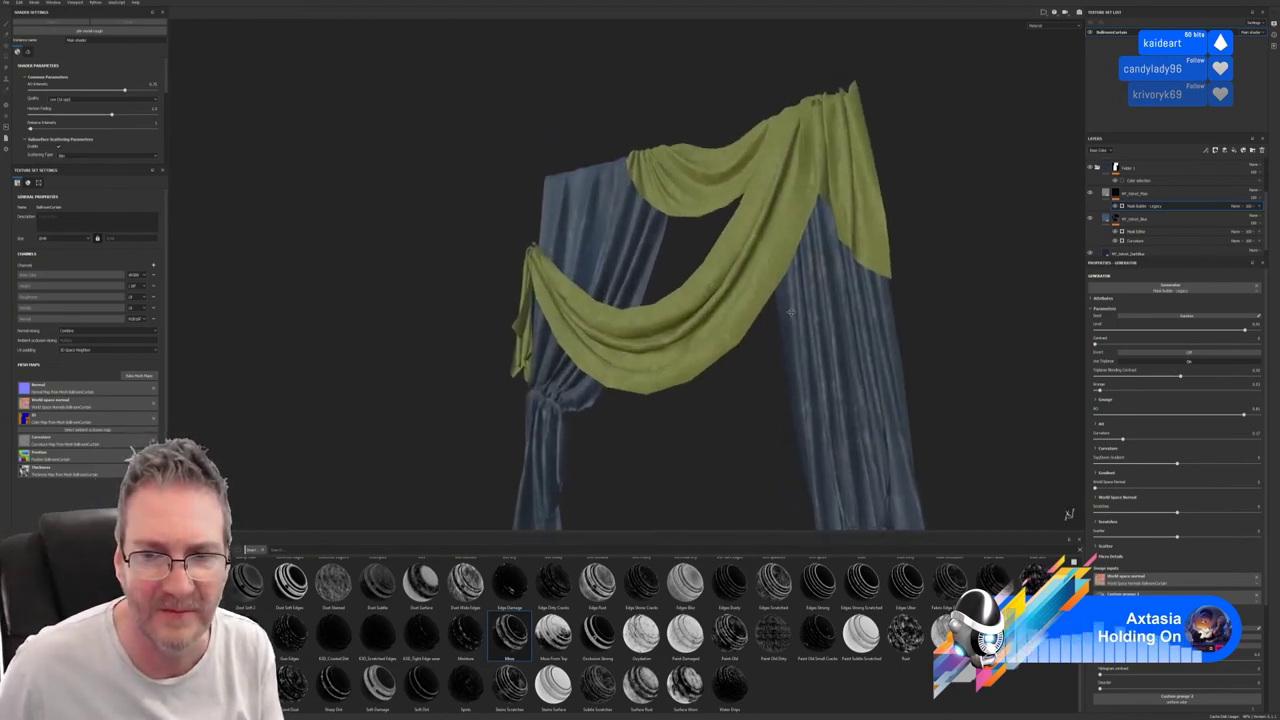
{"action": "middle_click_drag", "start_coordinate": [808, 366], "coordinate": [746, 300], "text": "alt"}
{"action": "right_click_drag", "start_coordinate": [746, 300], "coordinate": [831, 309], "text": "alt"}
{"action": "left_click_drag", "start_coordinate": [831, 309], "coordinate": [815, 368], "text": "alt"}
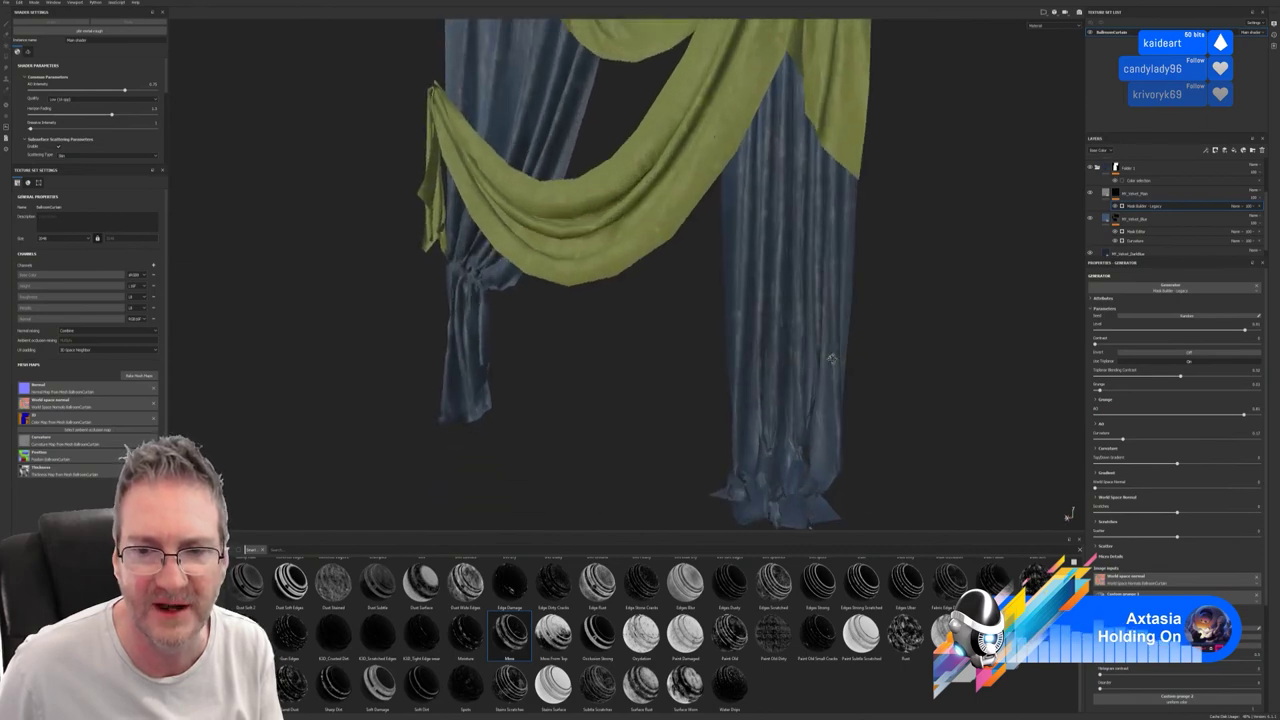
{"action": "middle_click_drag", "start_coordinate": [689, 229], "coordinate": [791, 486], "text": "alt"}
{"action": "right_click_drag", "start_coordinate": [658, 346], "coordinate": [802, 329], "text": "alt"}
{"action": "left_click_drag", "start_coordinate": [802, 329], "coordinate": [564, 313], "text": "alt"}
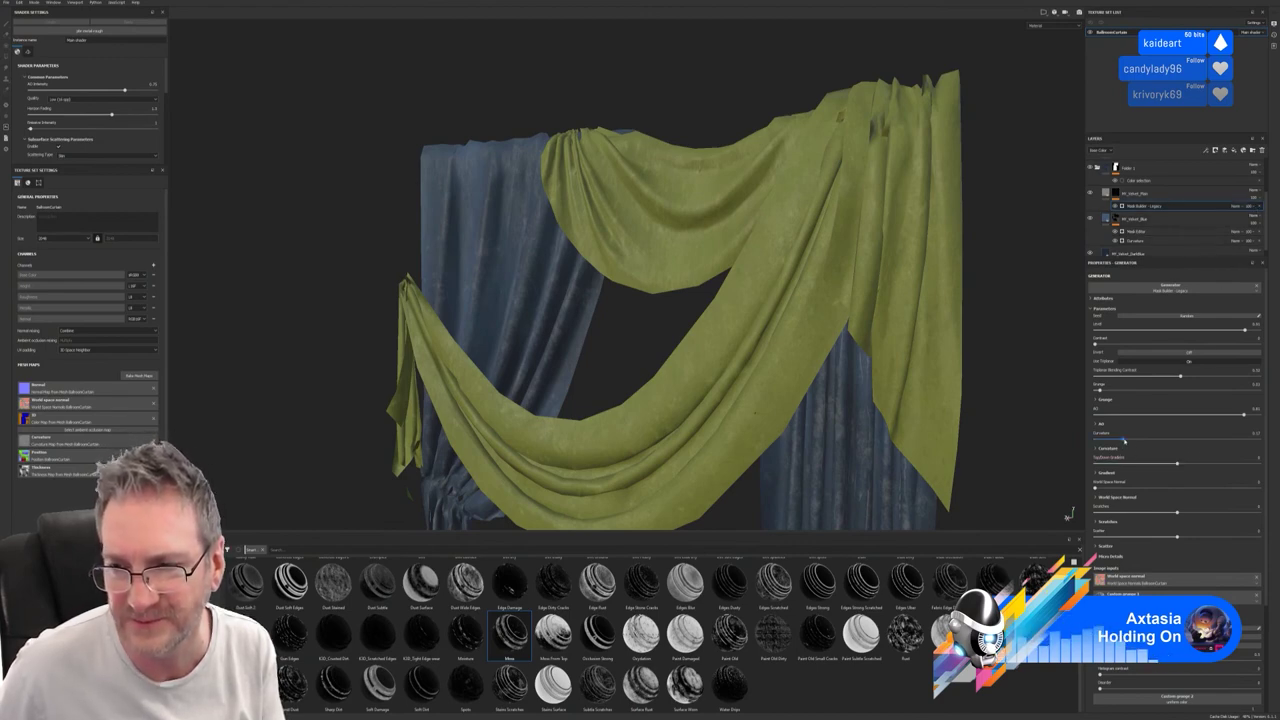
{"action": "left_click_drag", "start_coordinate": [1124, 440], "coordinate": [1167, 440]}
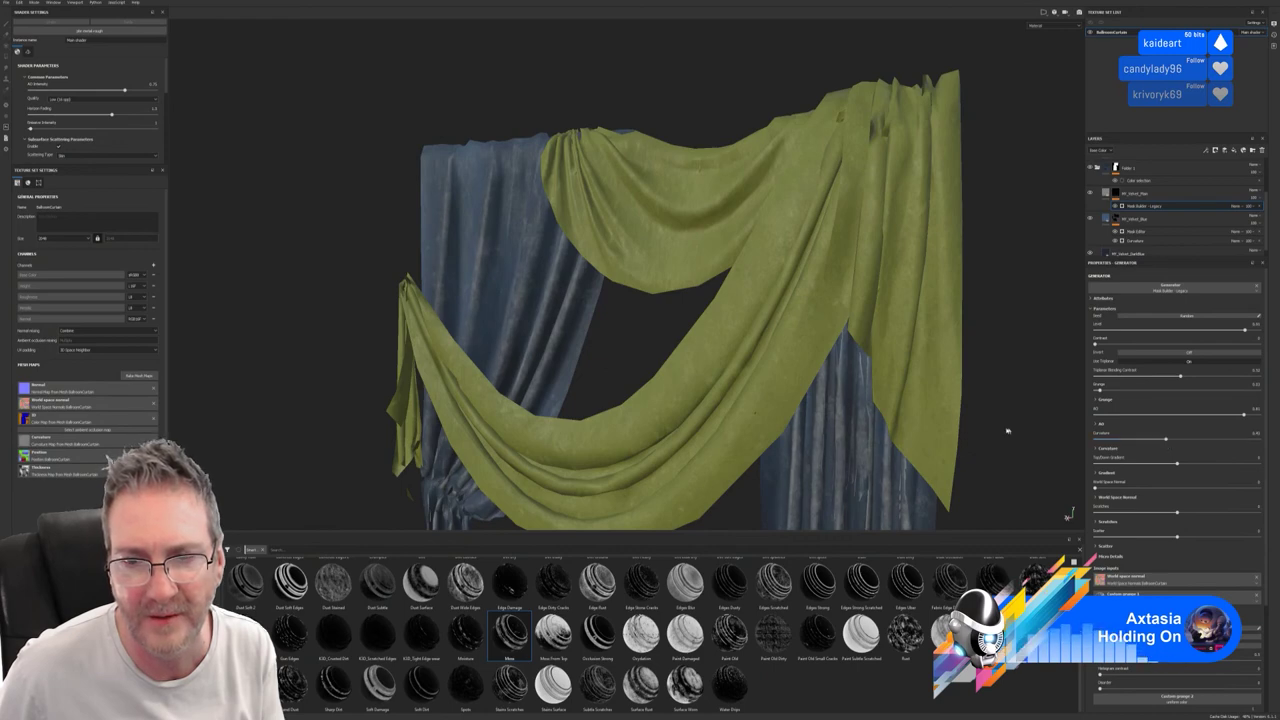
Check the whole curtain, bring the generator's Curvature down to 0.2 and reduce its AO amount slightly.
{"action": "right_click_drag", "start_coordinate": [900, 448], "coordinate": [414, 391], "text": "alt"}
{"action": "right_click_drag", "start_coordinate": [672, 408], "coordinate": [489, 374], "text": "alt"}
{"action": "middle_click_drag", "start_coordinate": [640, 490], "coordinate": [600, 323], "text": "alt"}
{"action": "left_click_drag", "start_coordinate": [600, 323], "coordinate": [700, 340], "text": "alt"}
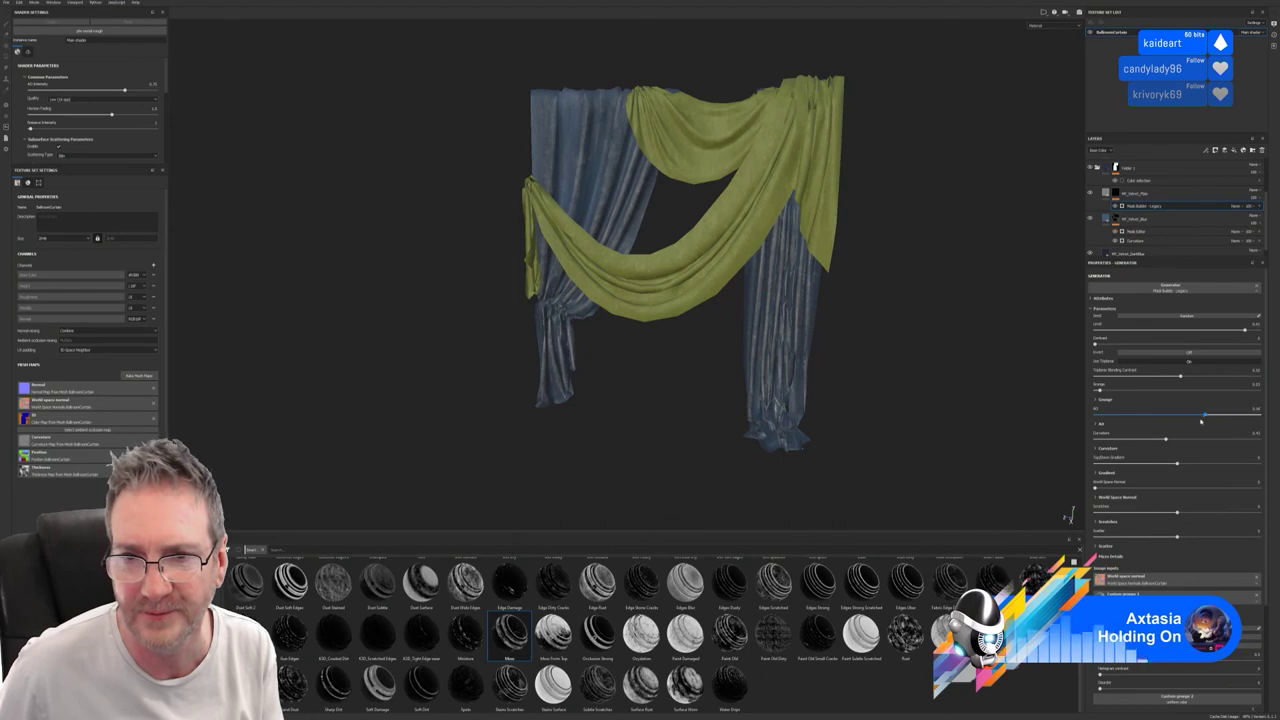
{"action": "mouse_move", "coordinate": [1166, 440]}
{"action": "left_mouse_down"}
{"action": "mouse_move", "coordinate": [1049, 446]}
{"action": "mouse_move", "coordinate": [1123, 452]}
{"action": "left_mouse_up"}
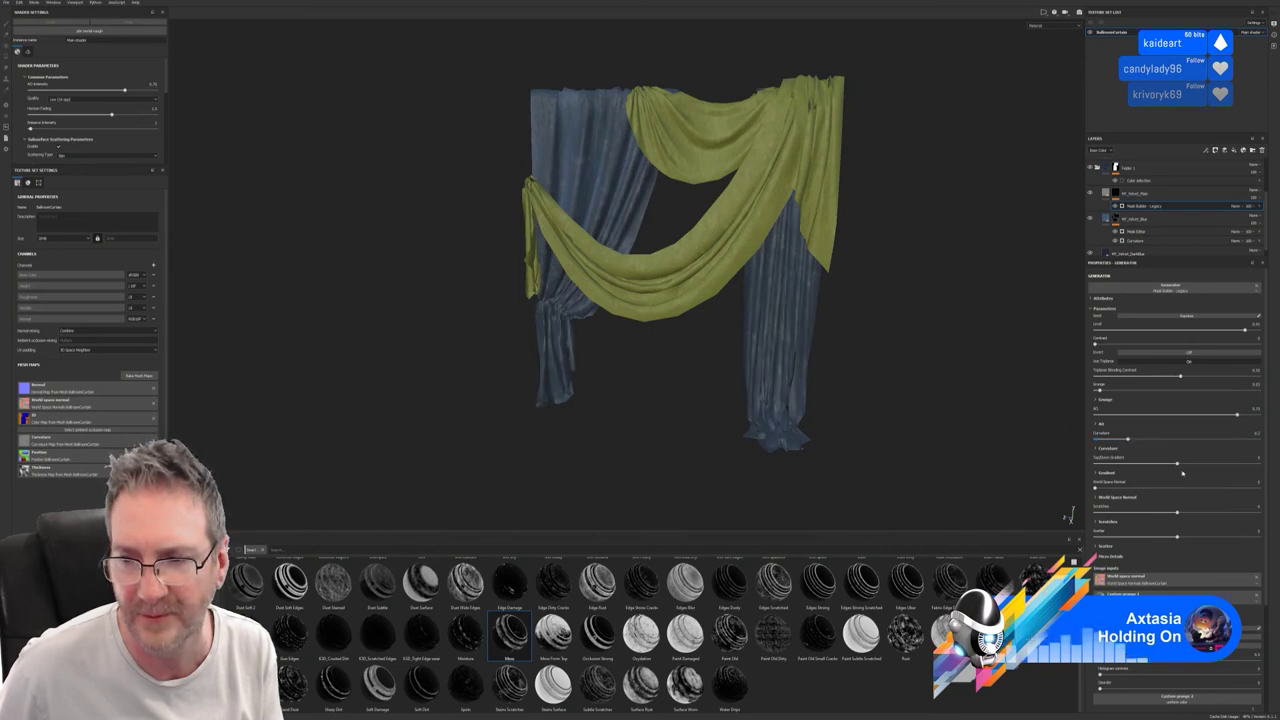
Raise the generator's top/down gradient slightly, keep World Space Normal at 0 and lower the Scratches amount.
{"action": "mouse_move", "coordinate": [1177, 463]}
{"action": "left_mouse_down"}
{"action": "mouse_move", "coordinate": [1145, 467]}
{"action": "mouse_move", "coordinate": [1185, 477]}
{"action": "left_mouse_up"}
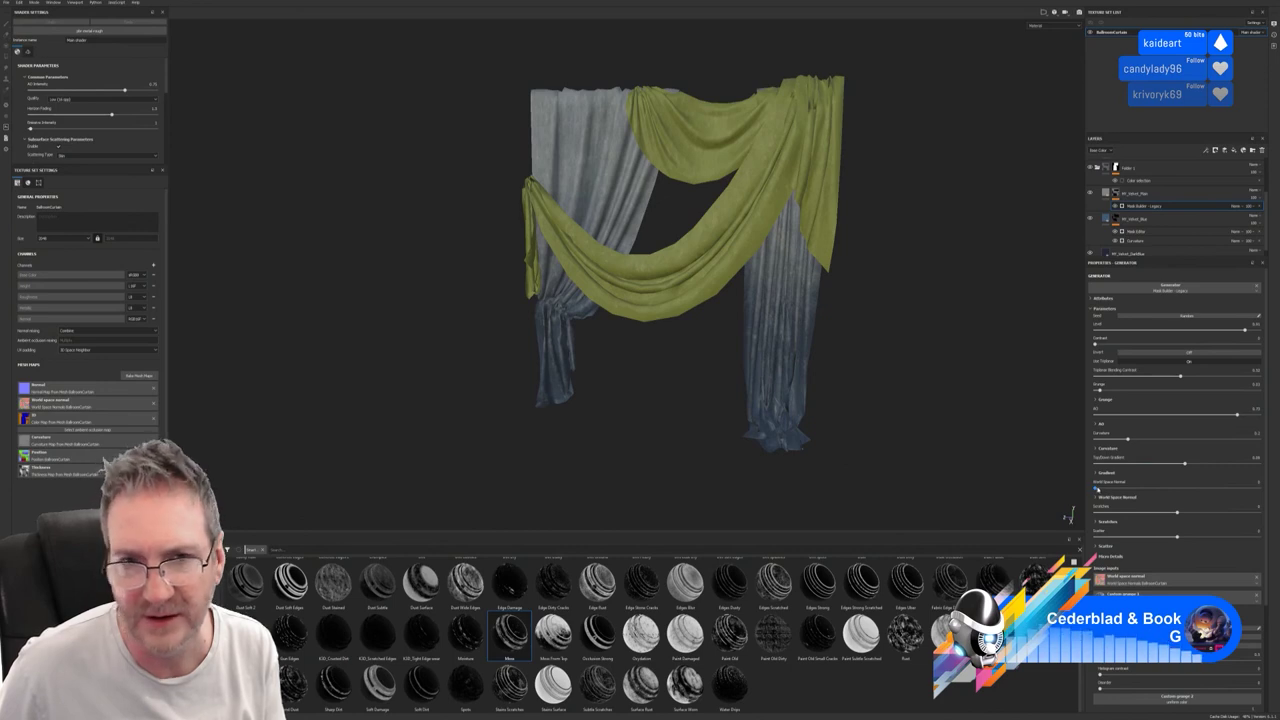
{"action": "mouse_move", "coordinate": [1097, 489]}
{"action": "left_mouse_down"}
{"action": "mouse_move", "coordinate": [1242, 500]}
{"action": "mouse_move", "coordinate": [1092, 501]}
{"action": "left_mouse_up"}
{"action": "left_click_drag", "start_coordinate": [1178, 513], "coordinate": [1157, 531]}
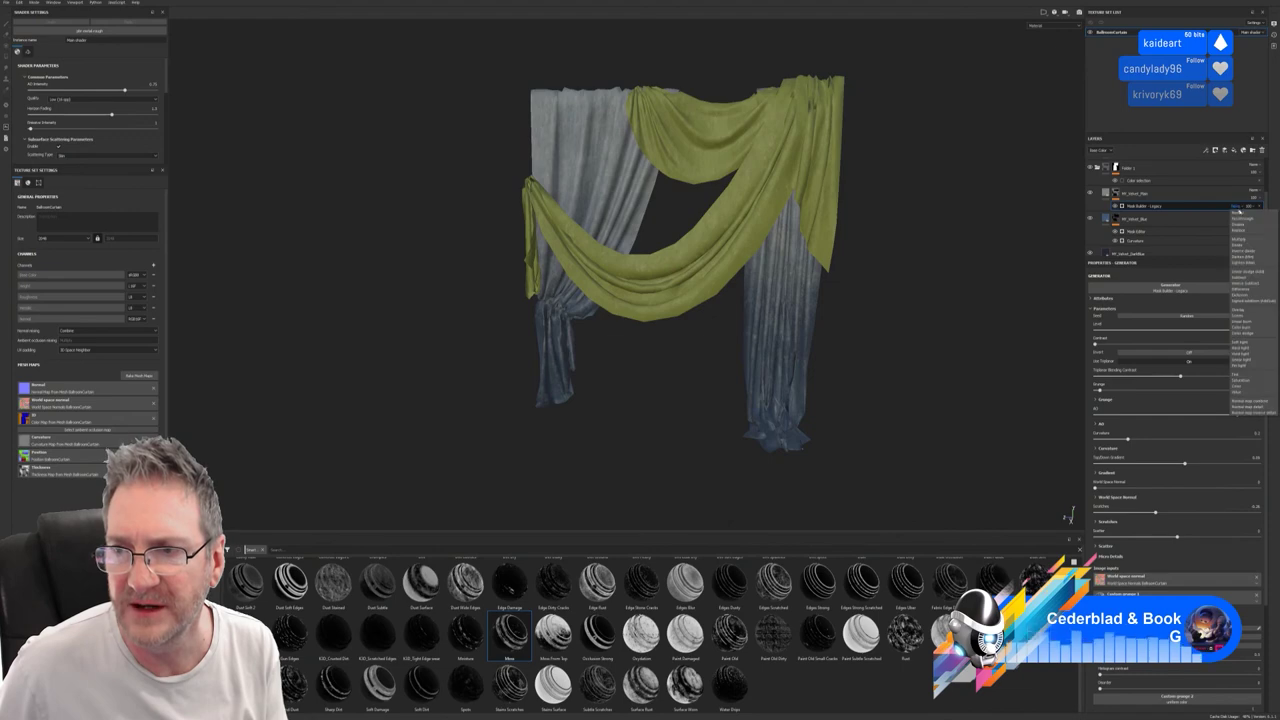
Try out different blending modes for the Mask Builder generator on MY_Velvet_Plain and return it to Normal.
{"action": "left_click", "coordinate": [1241, 241]}
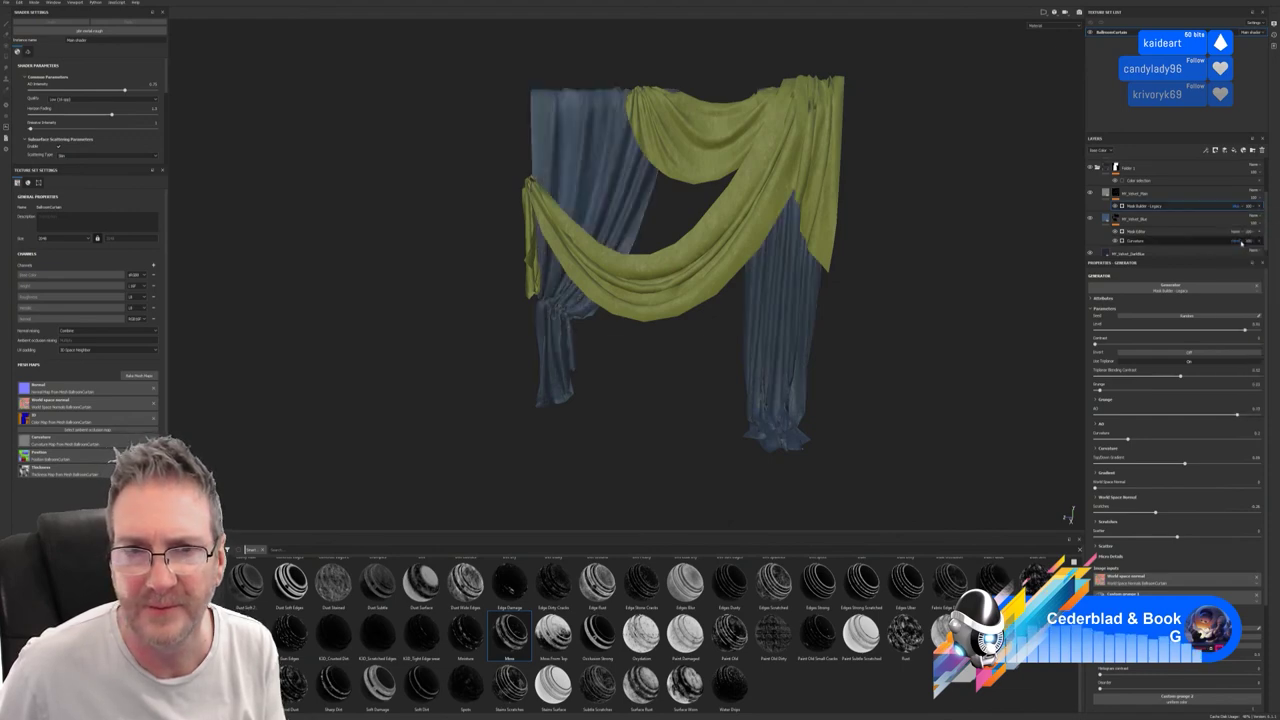
{"action": "scroll", "coordinate": [1238, 212], "scroll_direction": "down", "scroll_amount": 1}
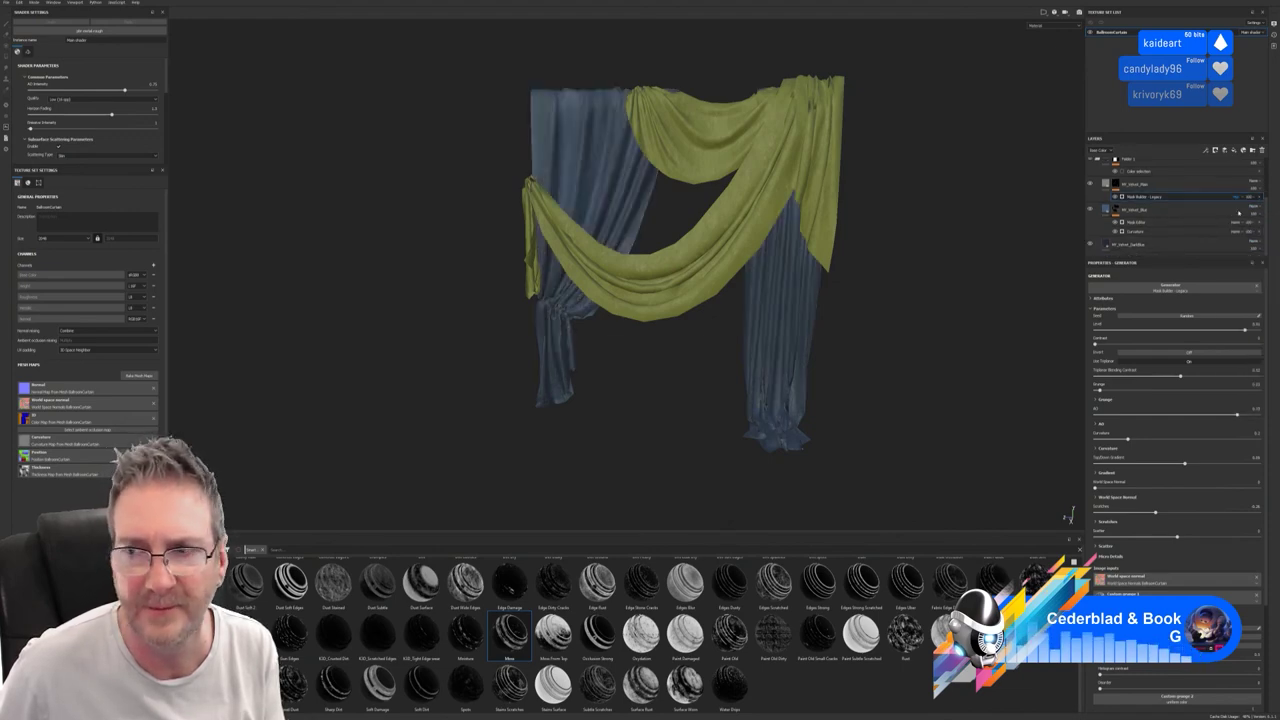
{"action": "scroll", "coordinate": [1237, 198], "scroll_direction": "down", "scroll_amount": 1}
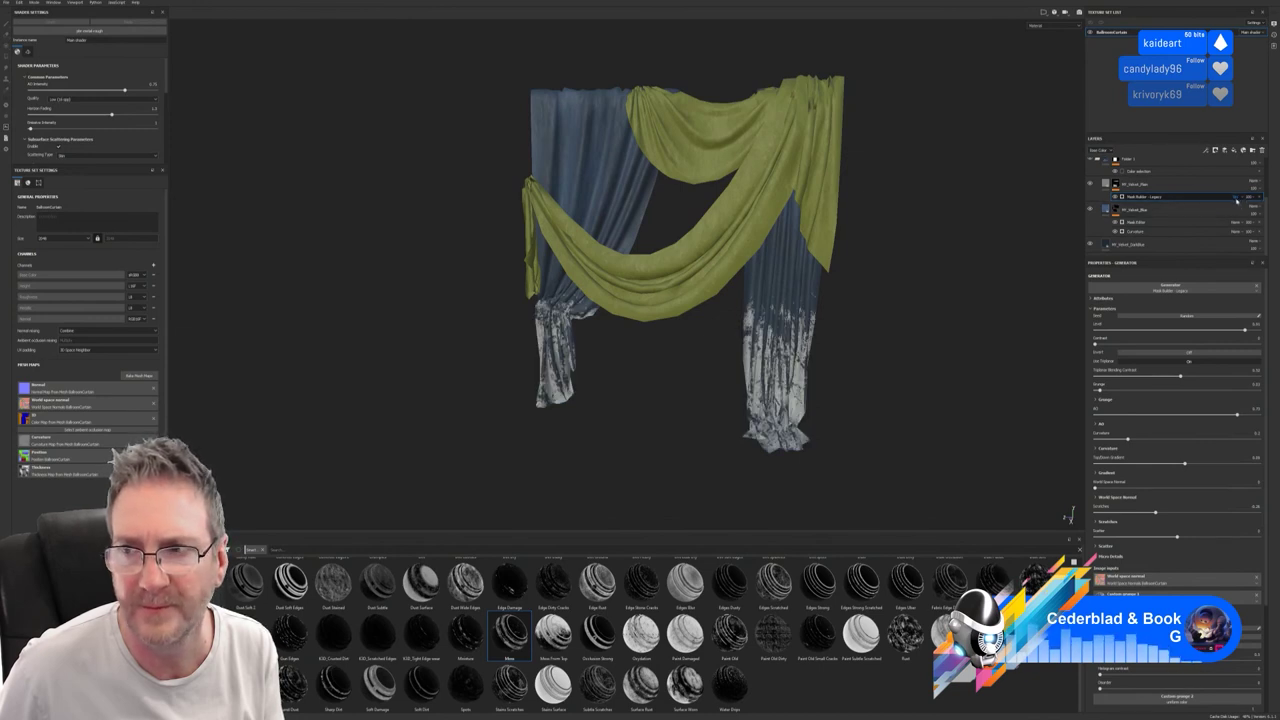
{"action": "scroll", "coordinate": [1237, 200], "scroll_direction": "down", "scroll_amount": 1}
{"action": "scroll", "coordinate": [1237, 200], "scroll_direction": "down", "scroll_amount": 1}
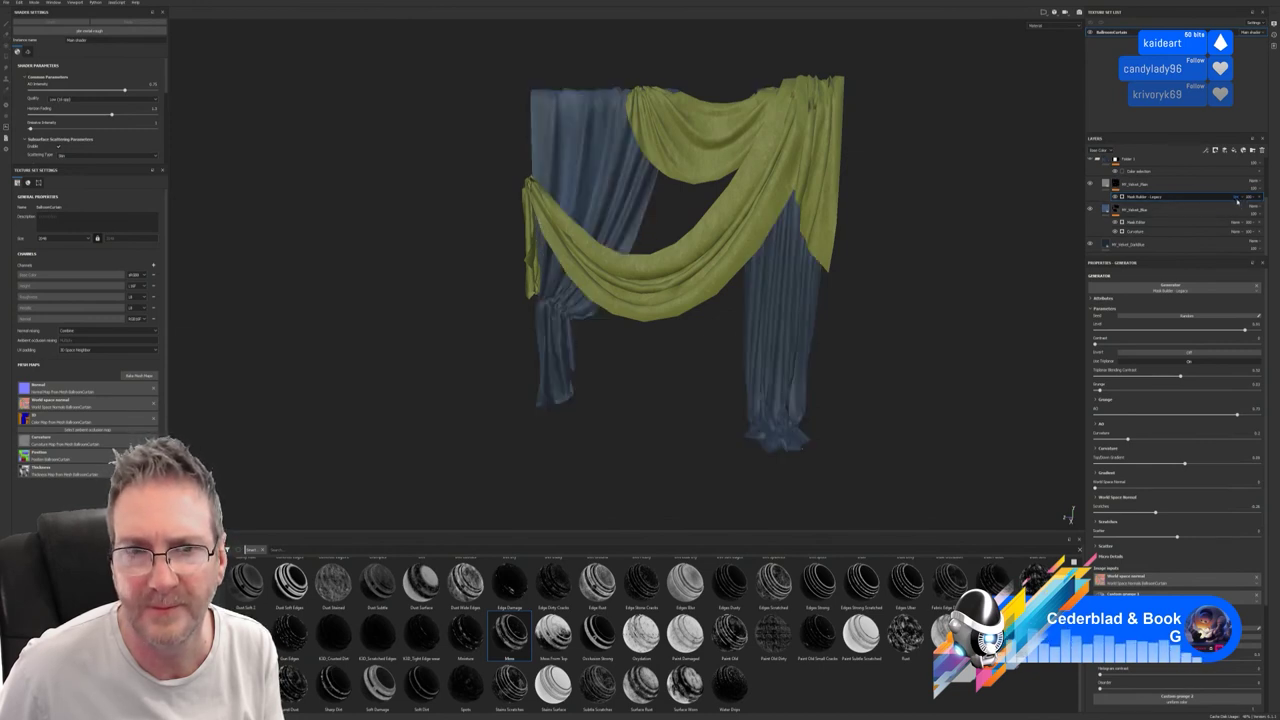
{"action": "scroll", "coordinate": [1237, 201], "scroll_direction": "down", "scroll_amount": 1}
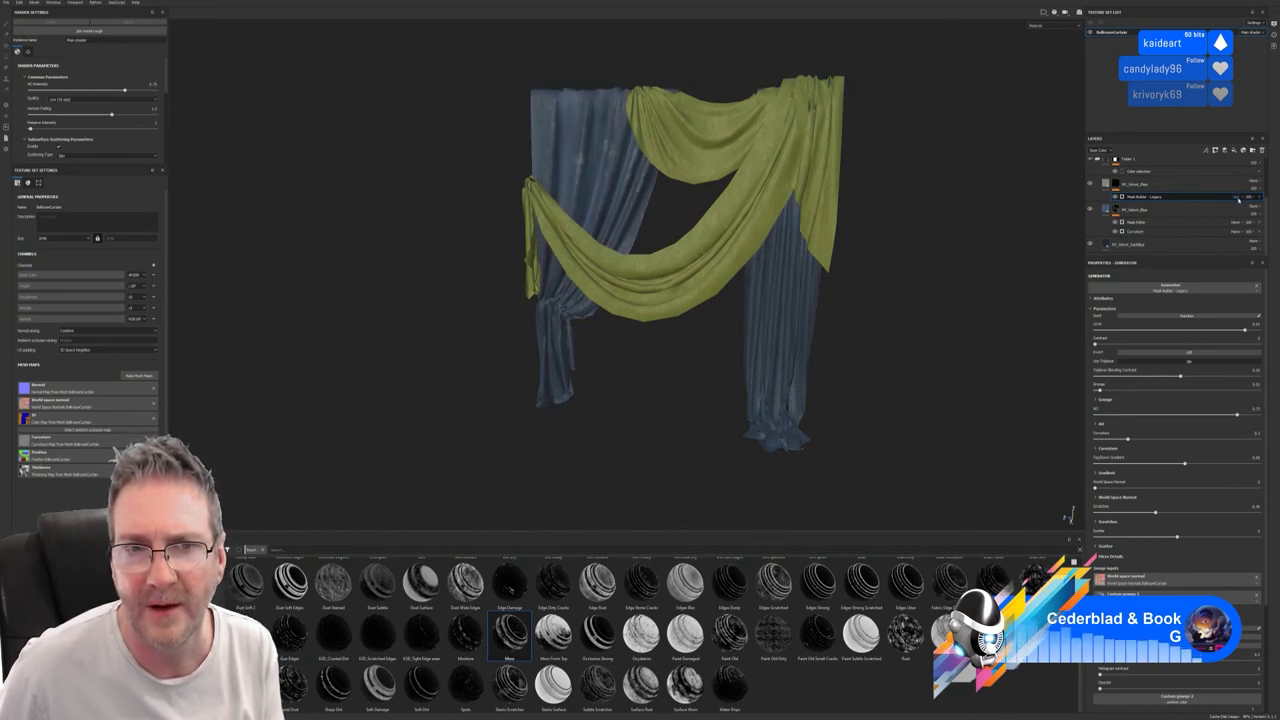
{"action": "scroll", "coordinate": [1238, 199], "scroll_direction": "down", "scroll_amount": 1}
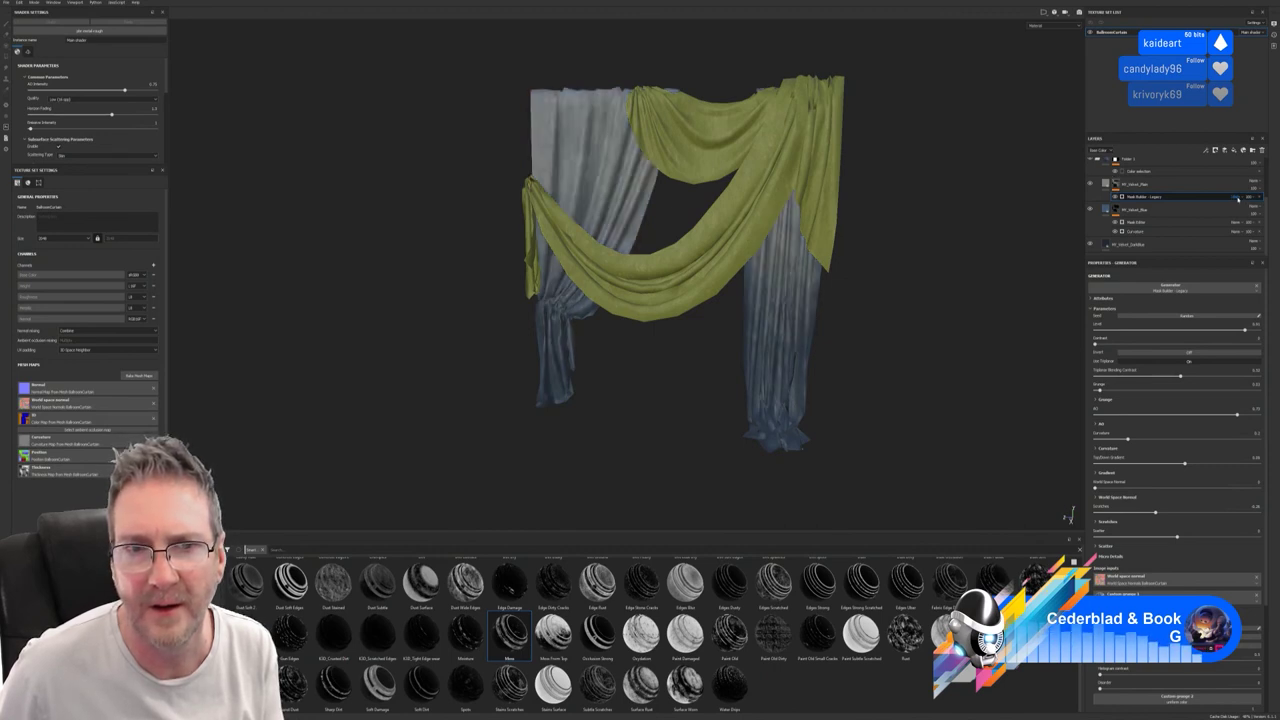
{"action": "scroll", "coordinate": [1239, 199], "scroll_direction": "down", "scroll_amount": 1}
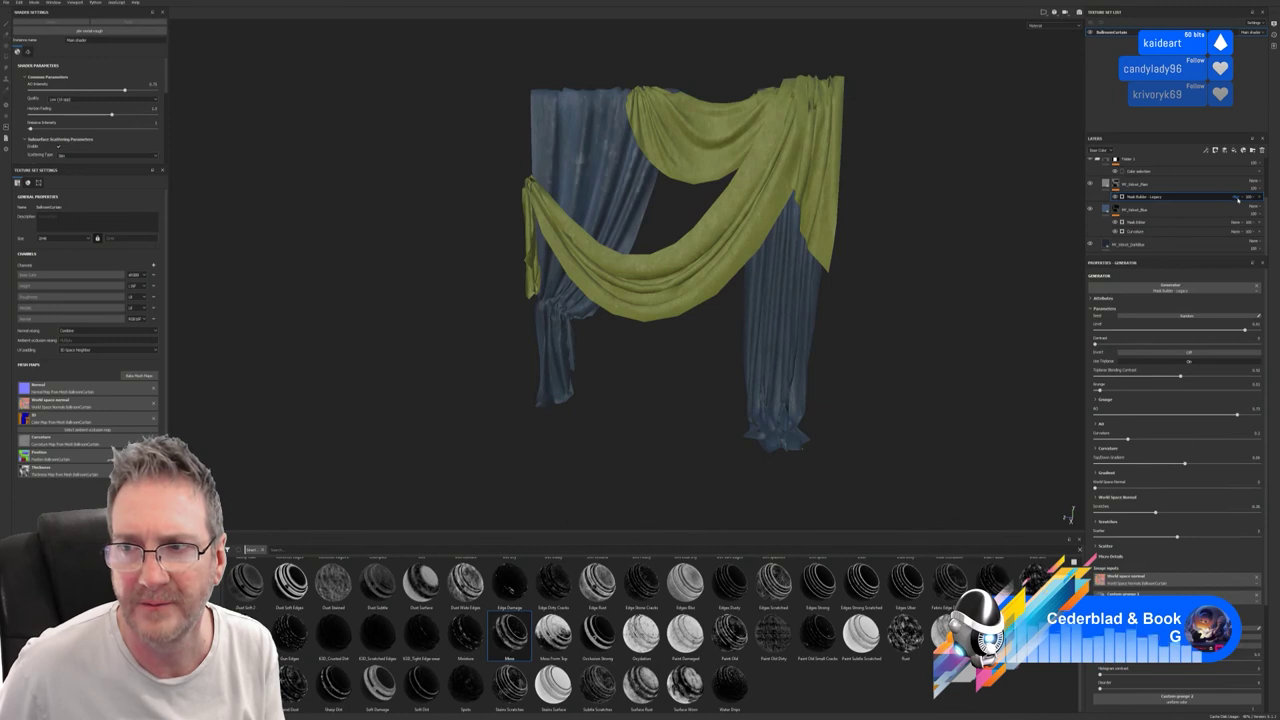
{"action": "scroll", "coordinate": [1239, 199], "scroll_direction": "up", "scroll_amount": 2}
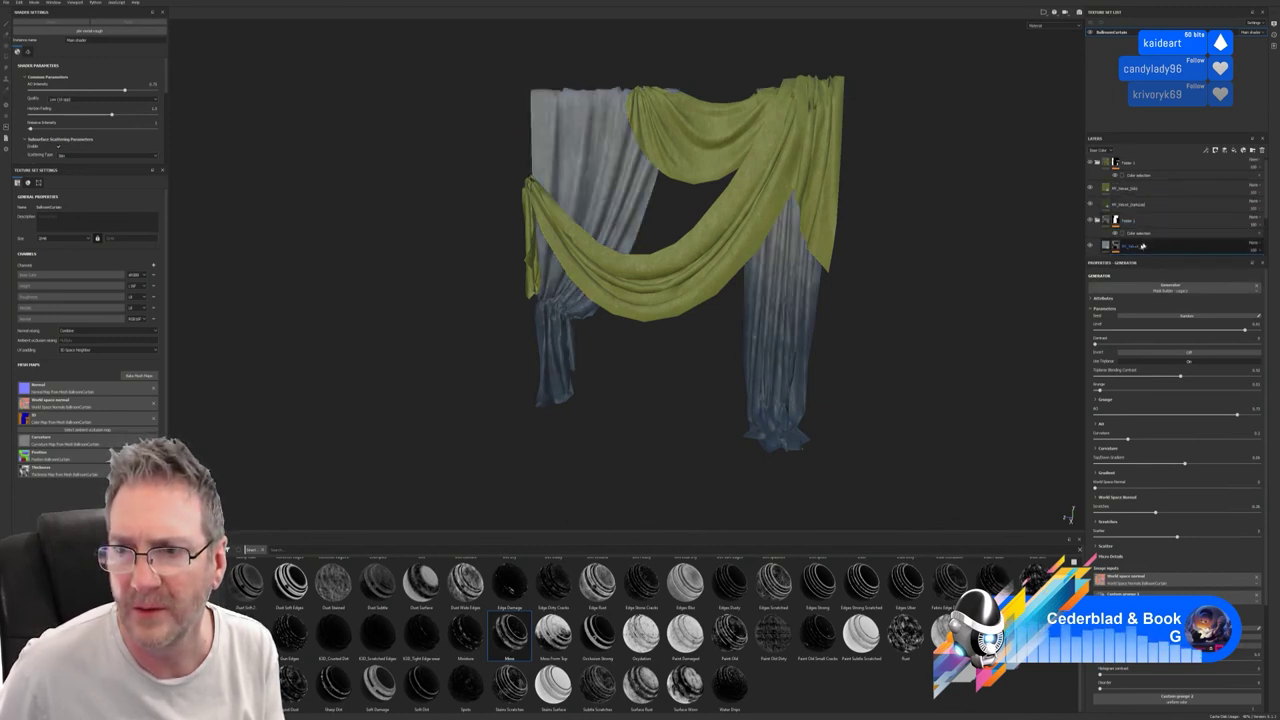
{"action": "scroll", "coordinate": [1177, 232], "scroll_direction": "down", "scroll_amount": 2}
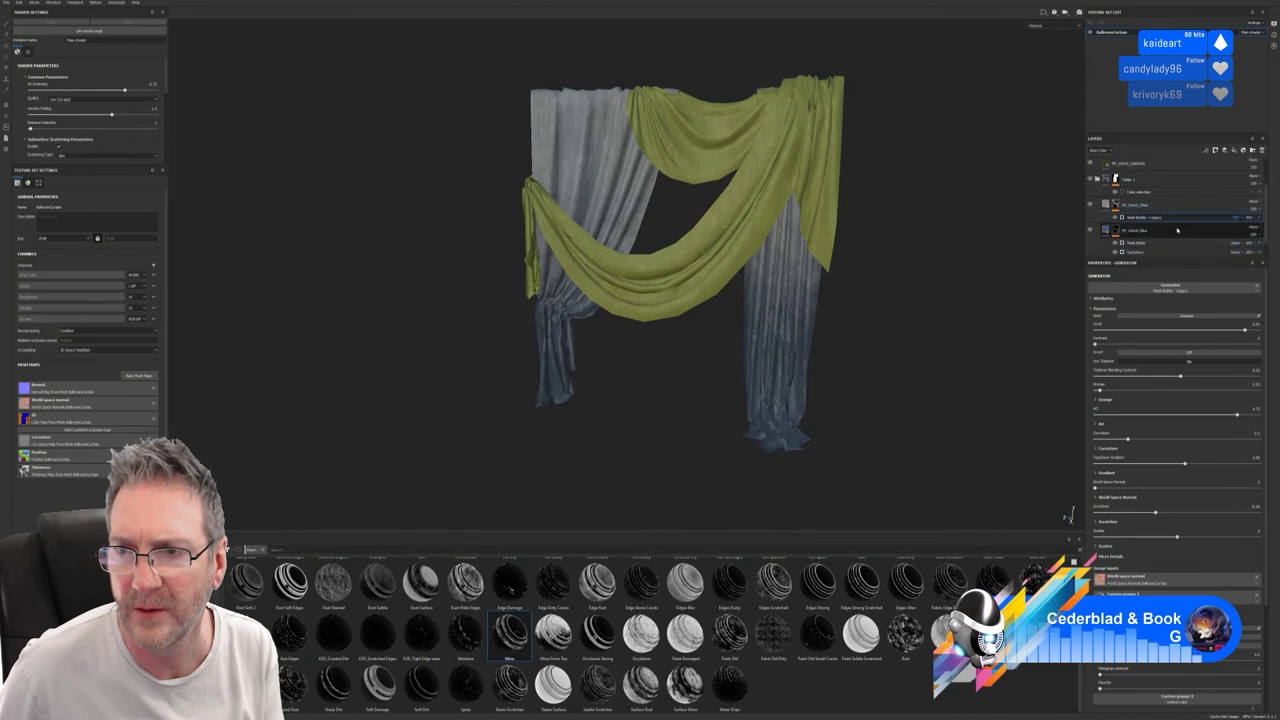
{"action": "left_click", "coordinate": [1241, 217]}
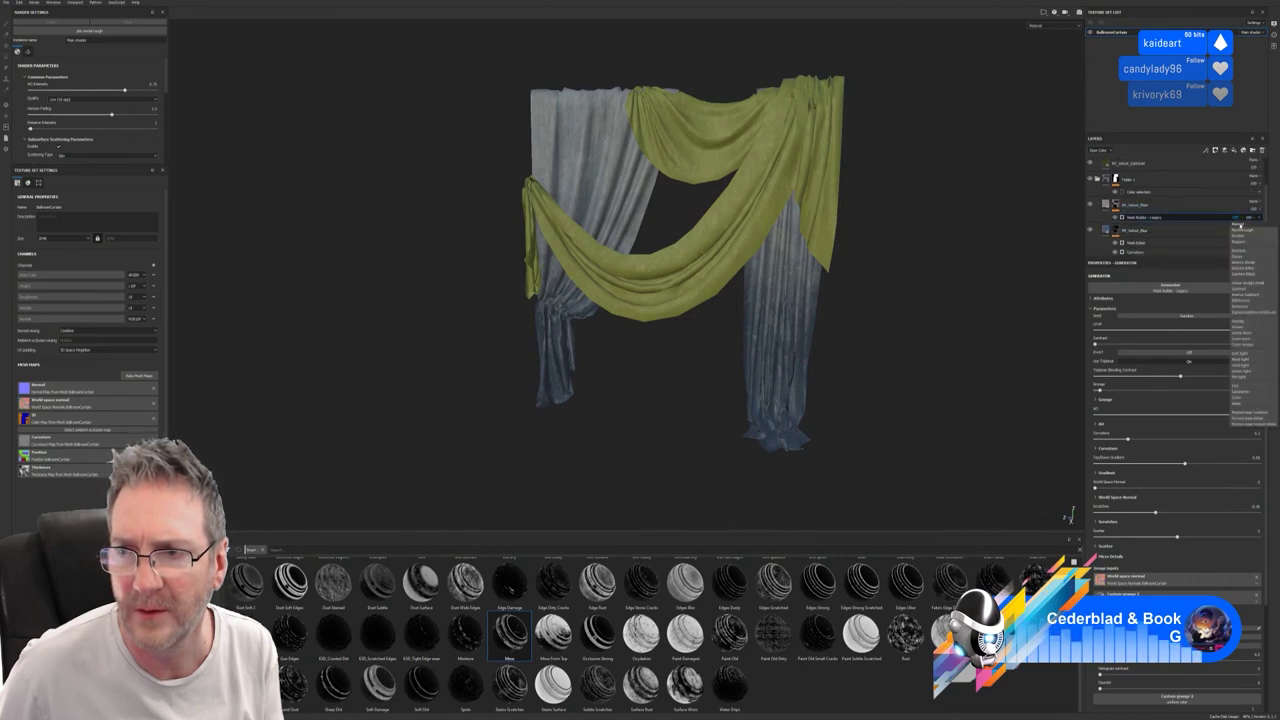
{"action": "left_click", "coordinate": [1240, 225]}
Try removing the Mask Builder generator from the MY_Velvet_Plain mask and undo the removal.
{"action": "left_click", "coordinate": [1258, 218]}
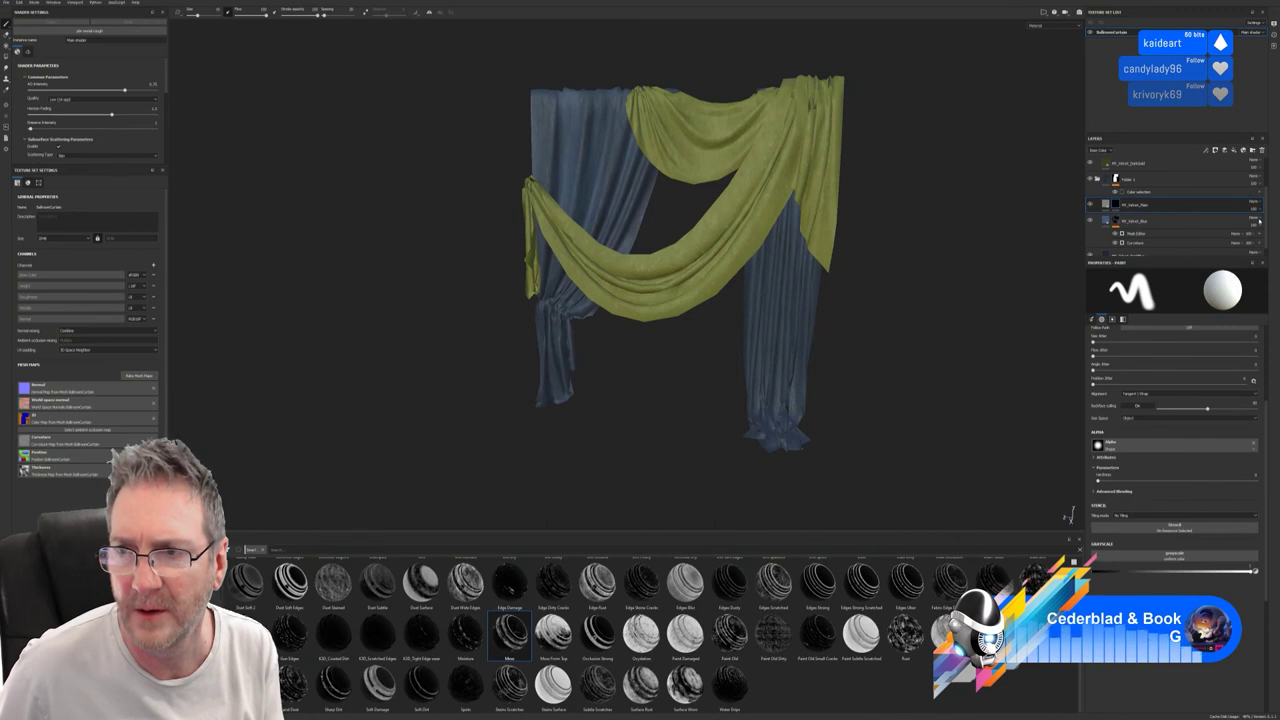
{"action": "key", "text": "ctrl+z"}
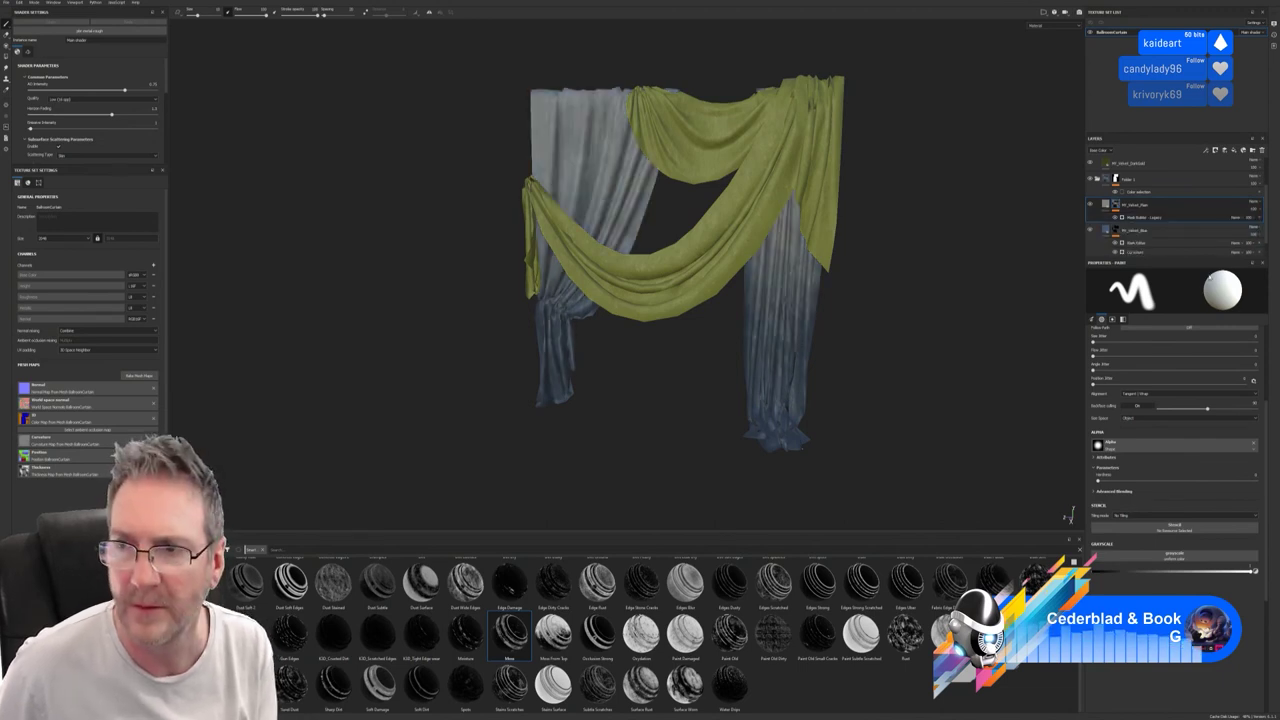
{"action": "left_click", "coordinate": [1160, 218]}
{"action": "key", "text": "Delete"}
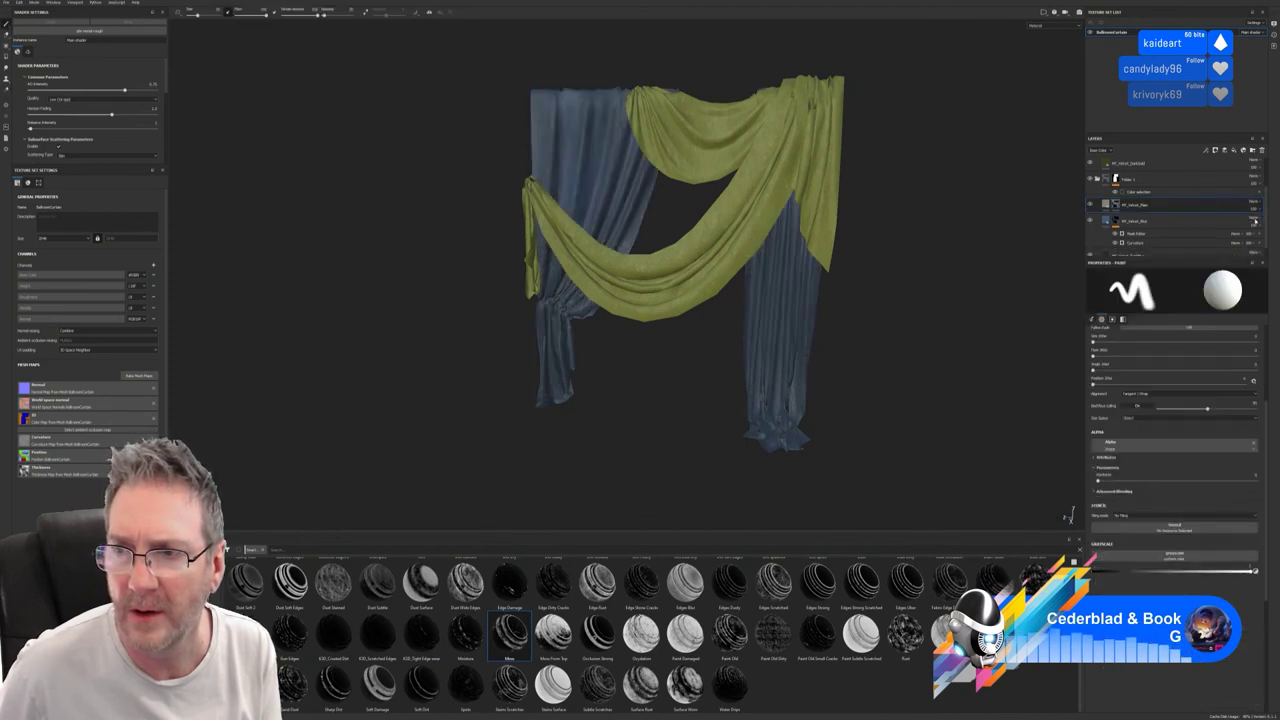
{"action": "left_click", "coordinate": [1130, 205]}
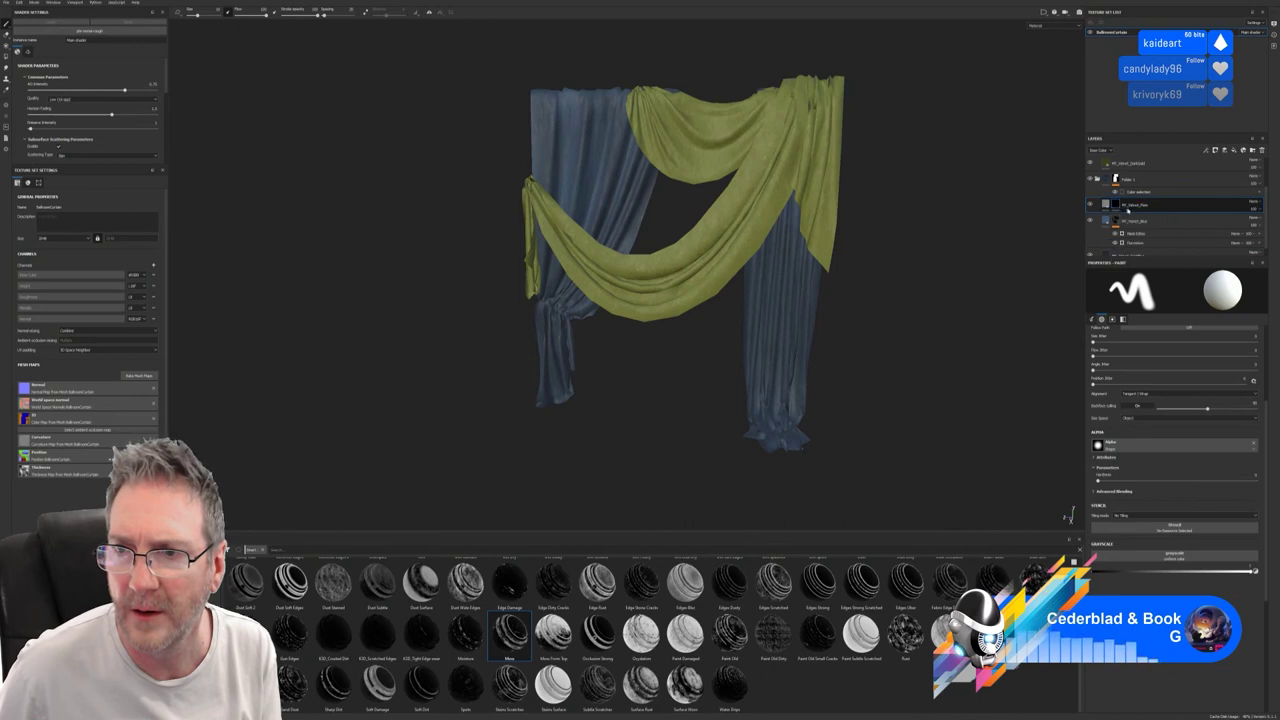
{"action": "key", "text": "ctrl+z"}
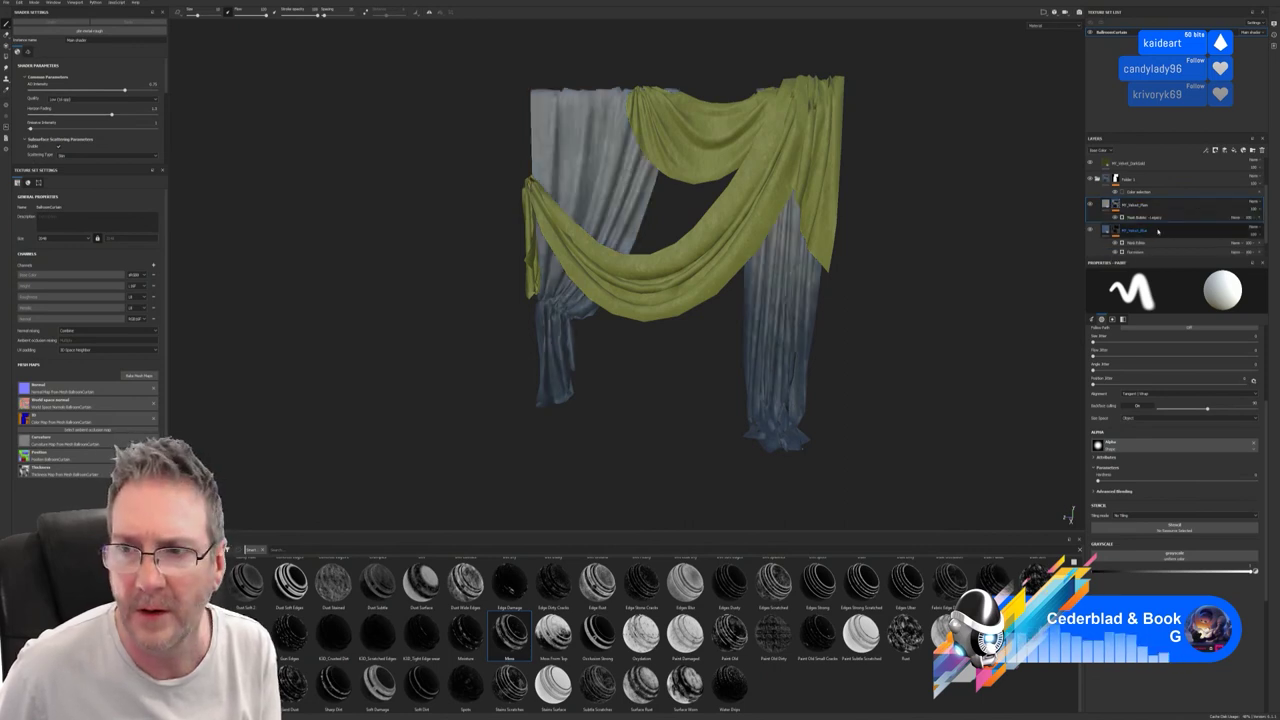
Lower the opacity of the Mask Builder generator on the MY_Velvet_Plain mask strongly and inspect the curtain from another angle.
{"action": "left_click", "coordinate": [1200, 218]}
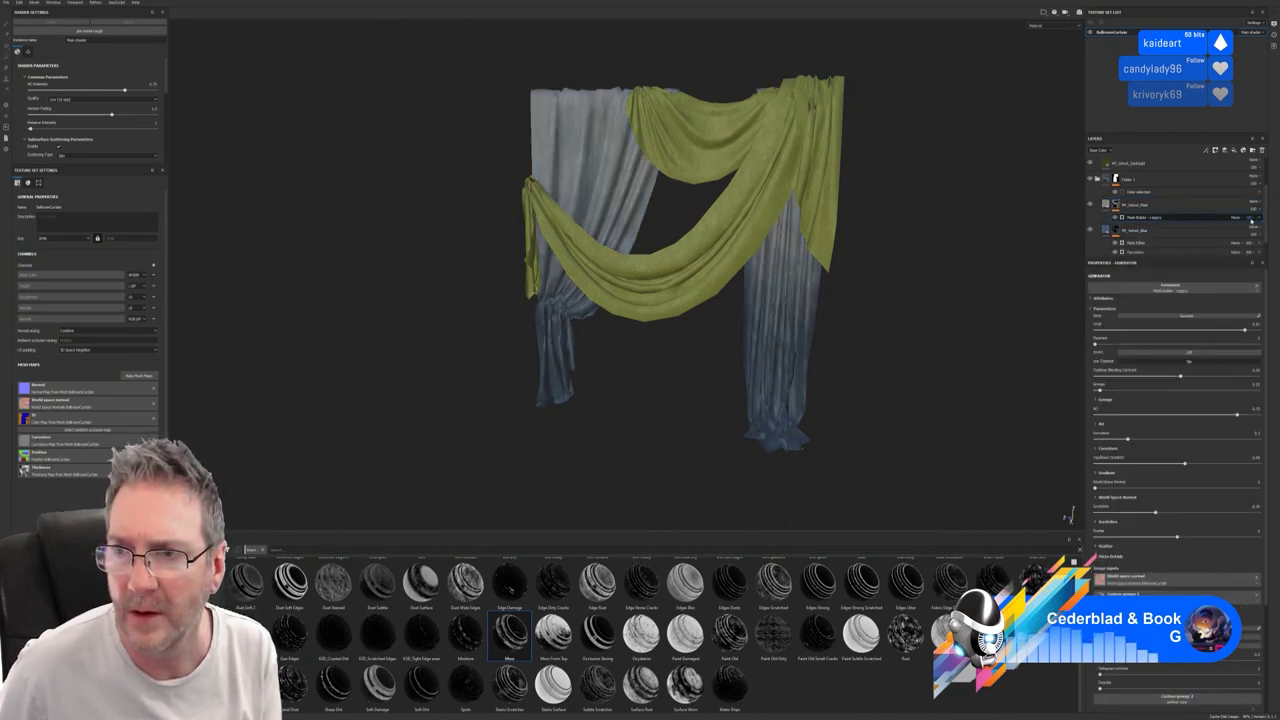
{"action": "left_click", "coordinate": [1252, 219]}
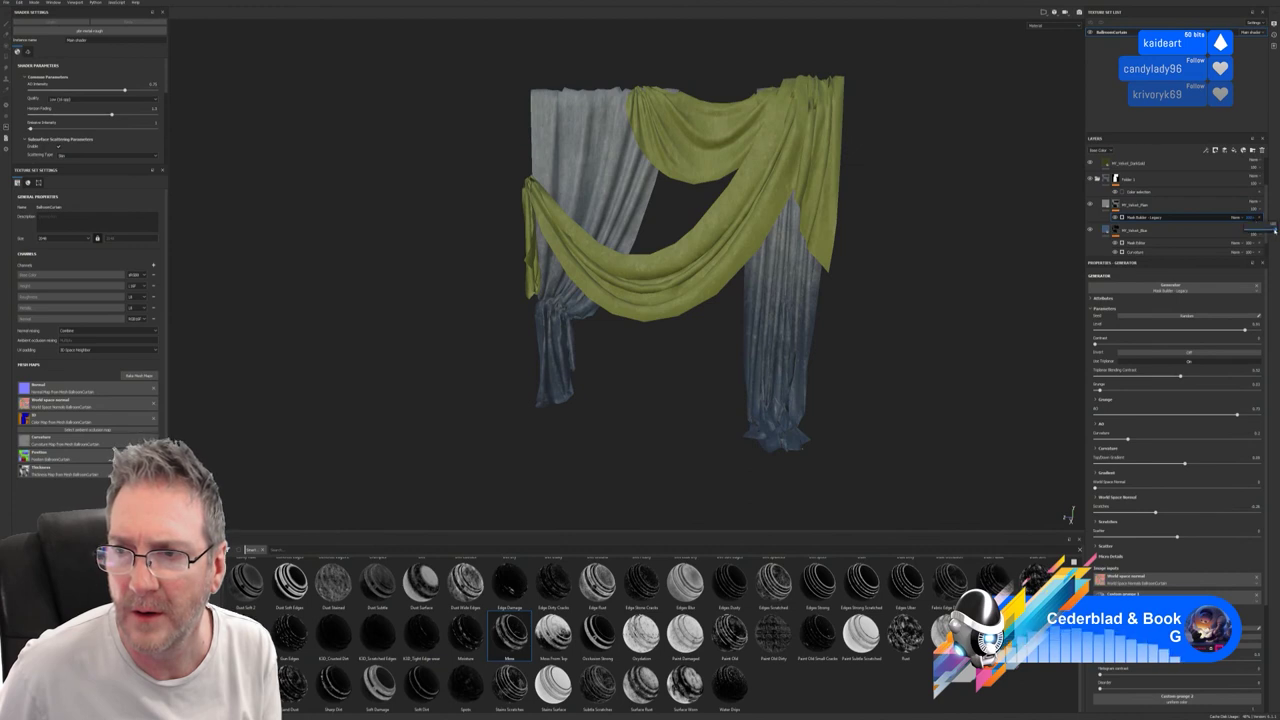
{"action": "left_click_drag", "start_coordinate": [1275, 229], "coordinate": [1254, 233]}
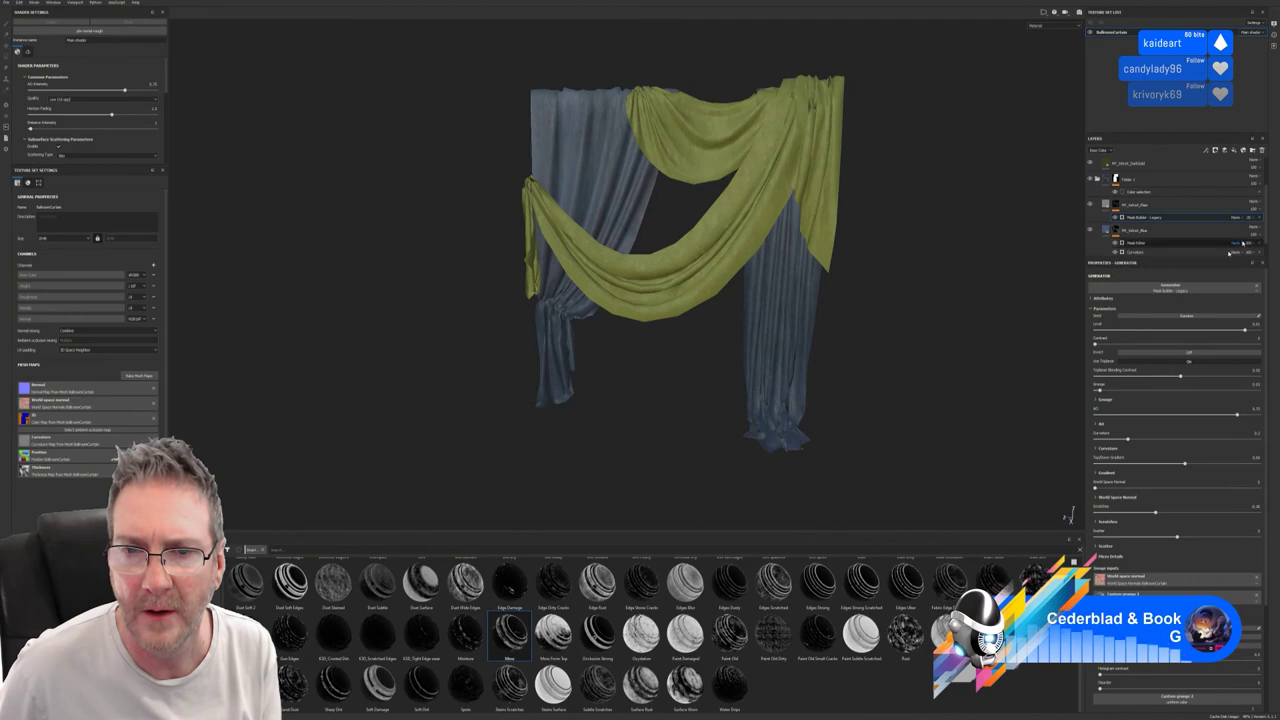
{"action": "left_click_drag", "start_coordinate": [830, 300], "coordinate": [610, 235], "text": "alt"}
{"action": "scroll", "coordinate": [600, 225], "scroll_direction": "up", "scroll_amount": 1}
{"action": "middle_click_drag", "start_coordinate": [600, 225], "coordinate": [616, 240], "text": "alt"}
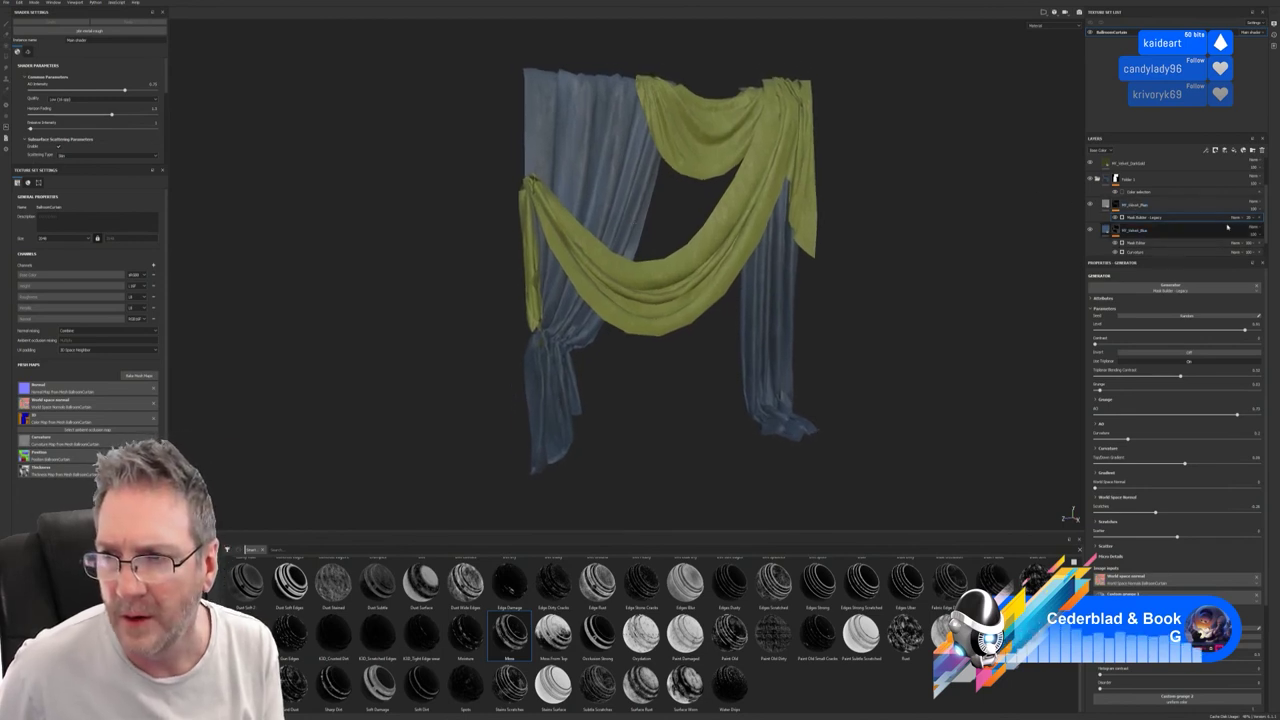
Fine-tune the Mask Builder generator's opacity slightly upward and check how the dust blends over the blue curtain.
{"action": "left_click", "coordinate": [1129, 229]}
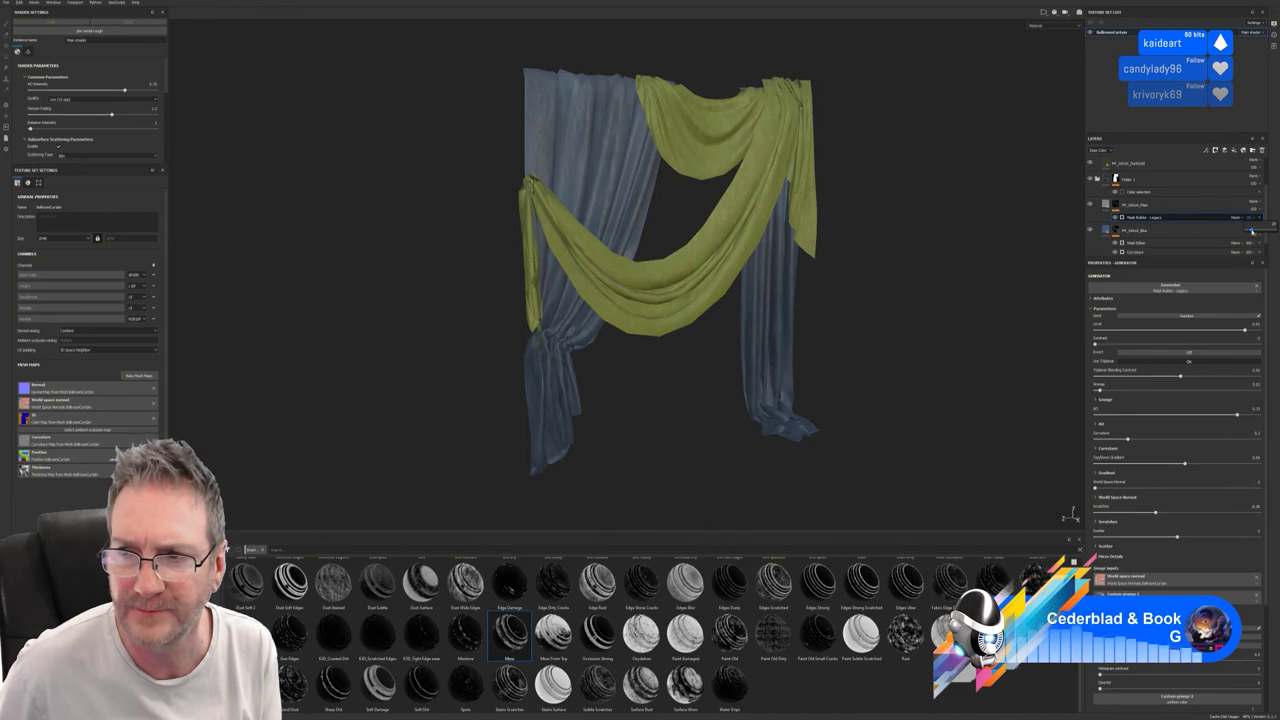
{"action": "left_click_drag", "start_coordinate": [1251, 231], "coordinate": [1250, 245]}
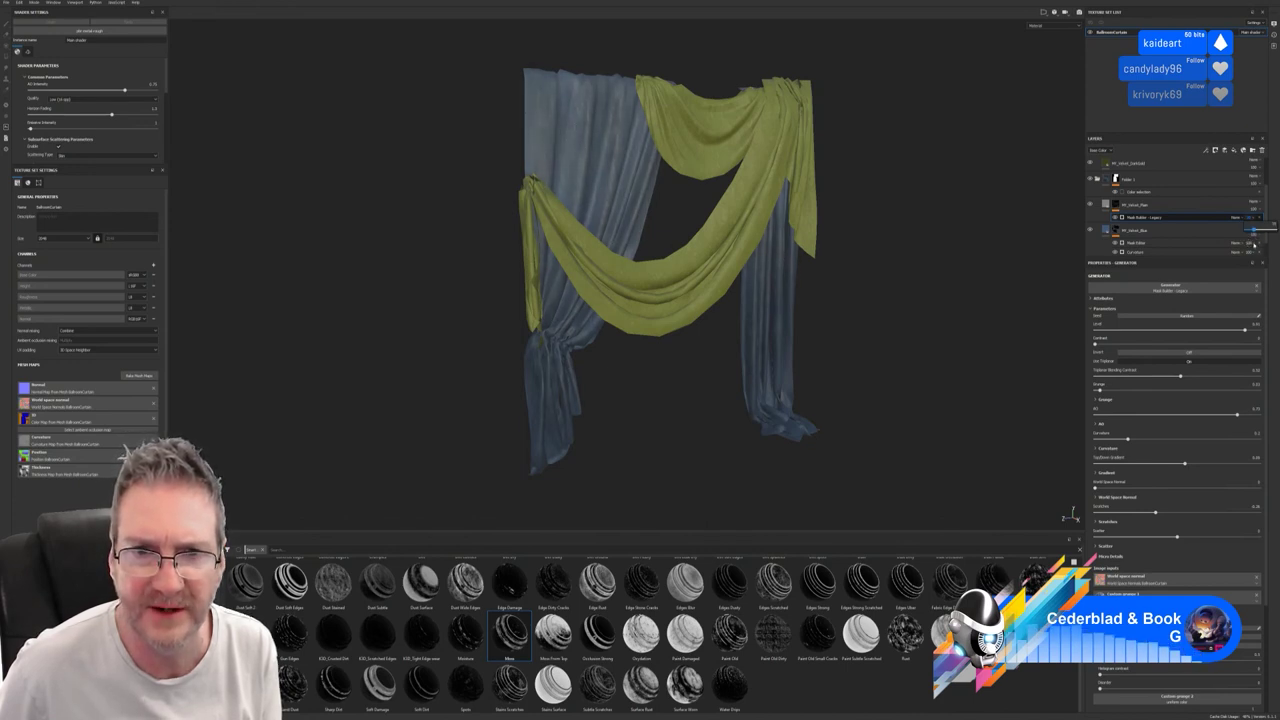
{"action": "left_click_drag", "start_coordinate": [909, 393], "coordinate": [880, 401], "text": "alt"}
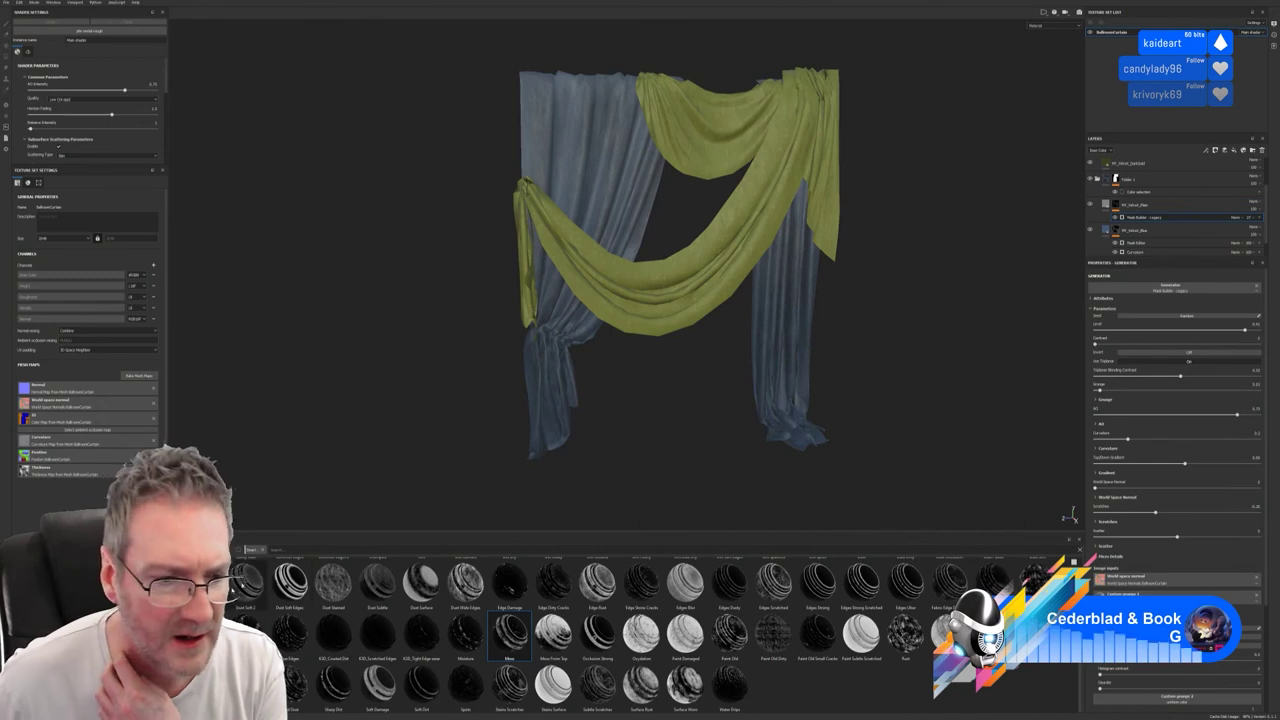
{"action": "scroll", "coordinate": [1147, 207], "scroll_direction": "down", "scroll_amount": 1}
{"action": "scroll", "coordinate": [1144, 210], "scroll_direction": "up", "scroll_amount": 1}
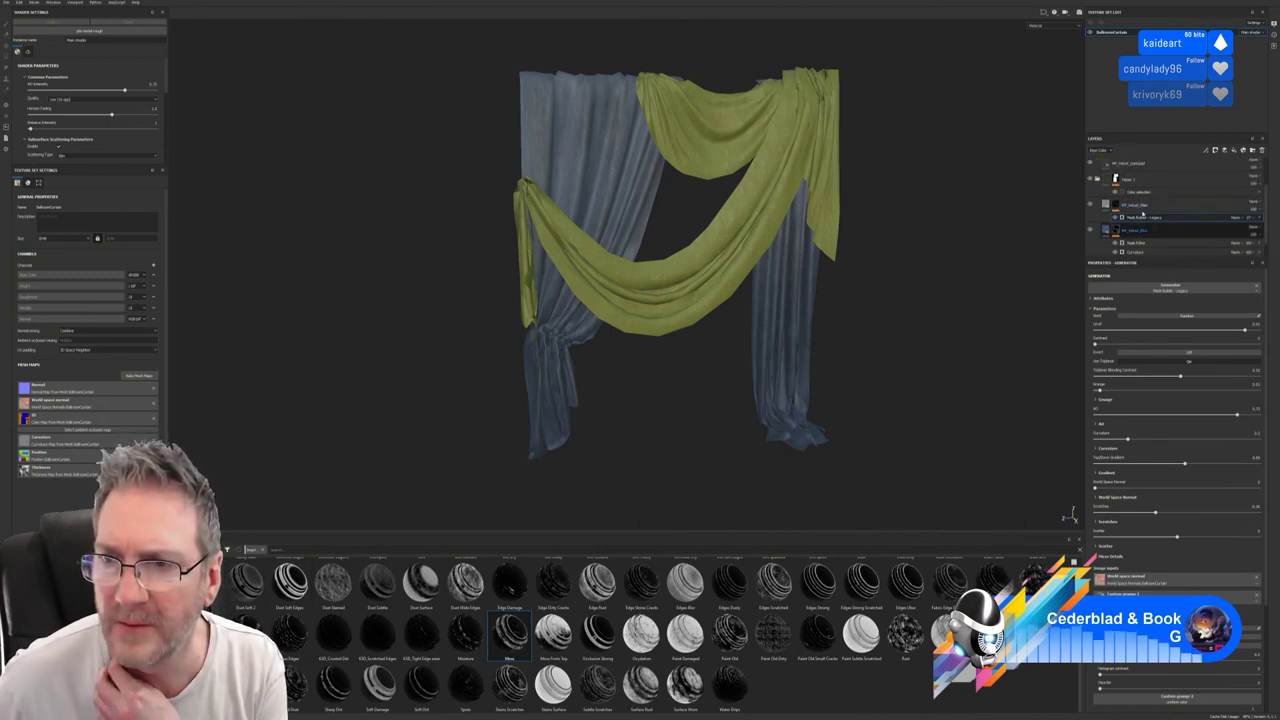
Search the materials for velvet and add MY_Velvet_DarkBlue as a fill layer directly above MY_Velvet_Plain.
{"action": "left_click", "coordinate": [1143, 214]}
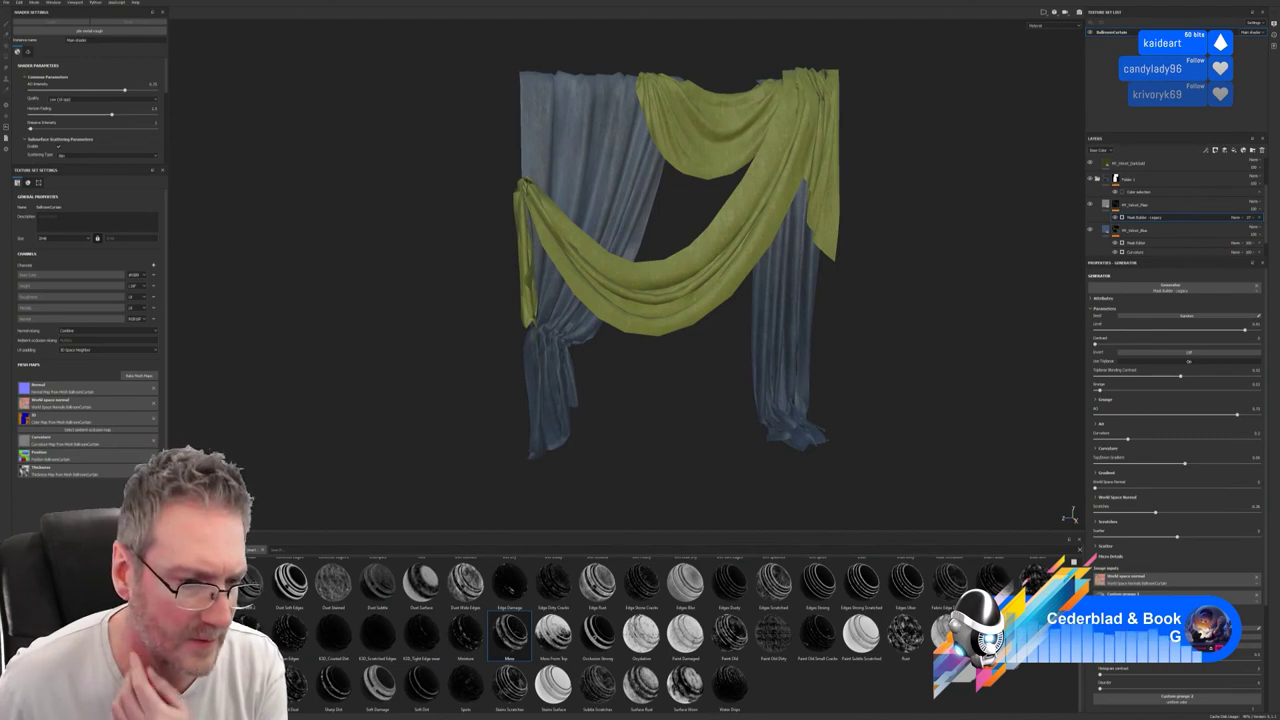
{"action": "left_click", "coordinate": [200, 670]}
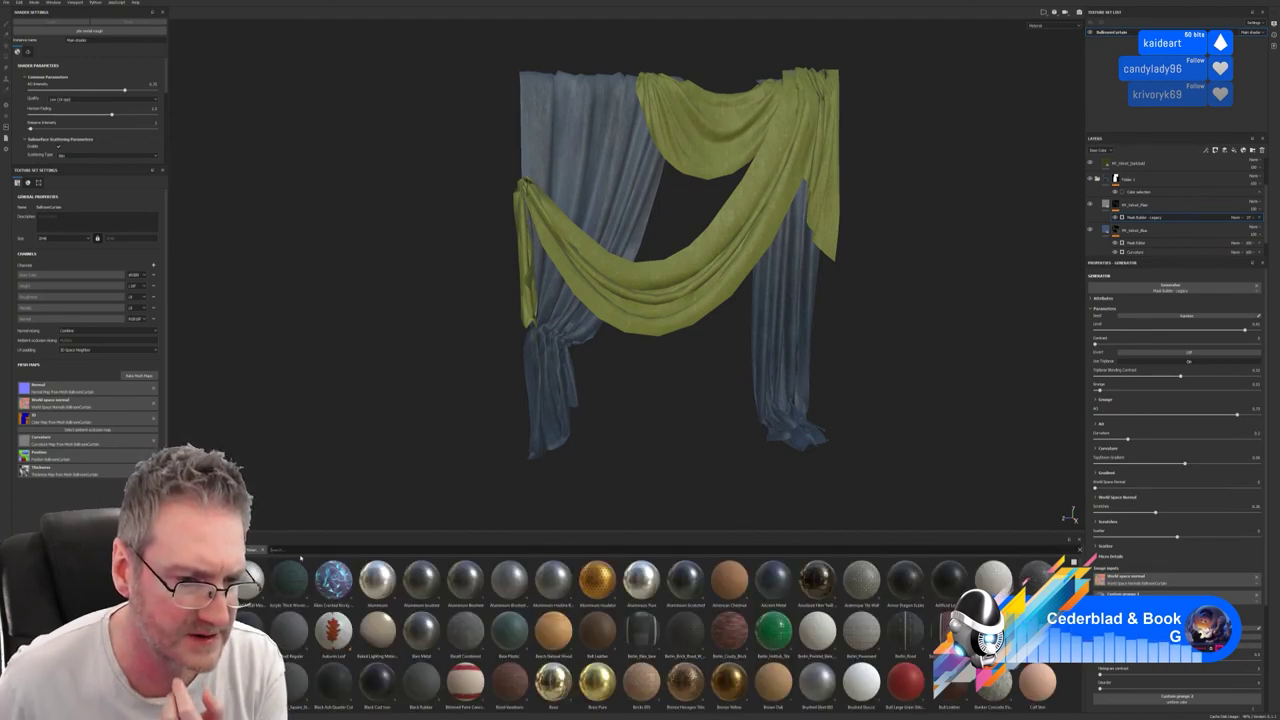
{"action": "type", "text": "cl"}
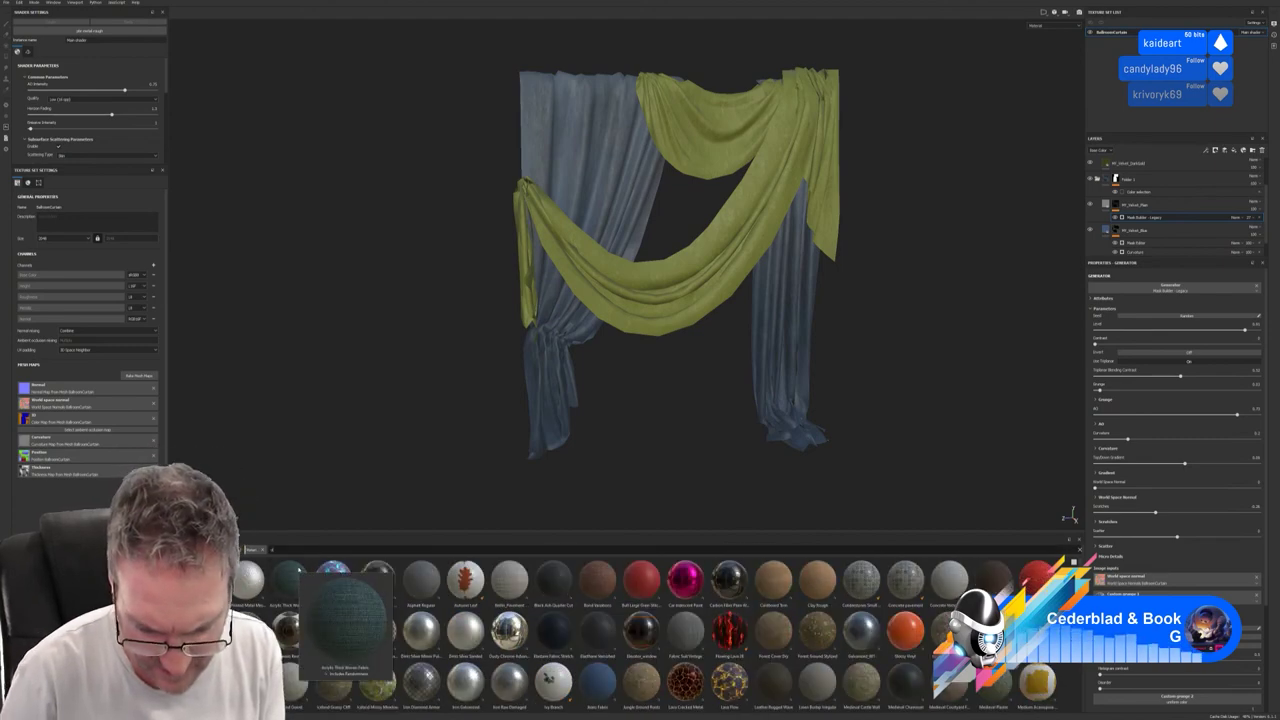
{"action": "type", "text": "el"}
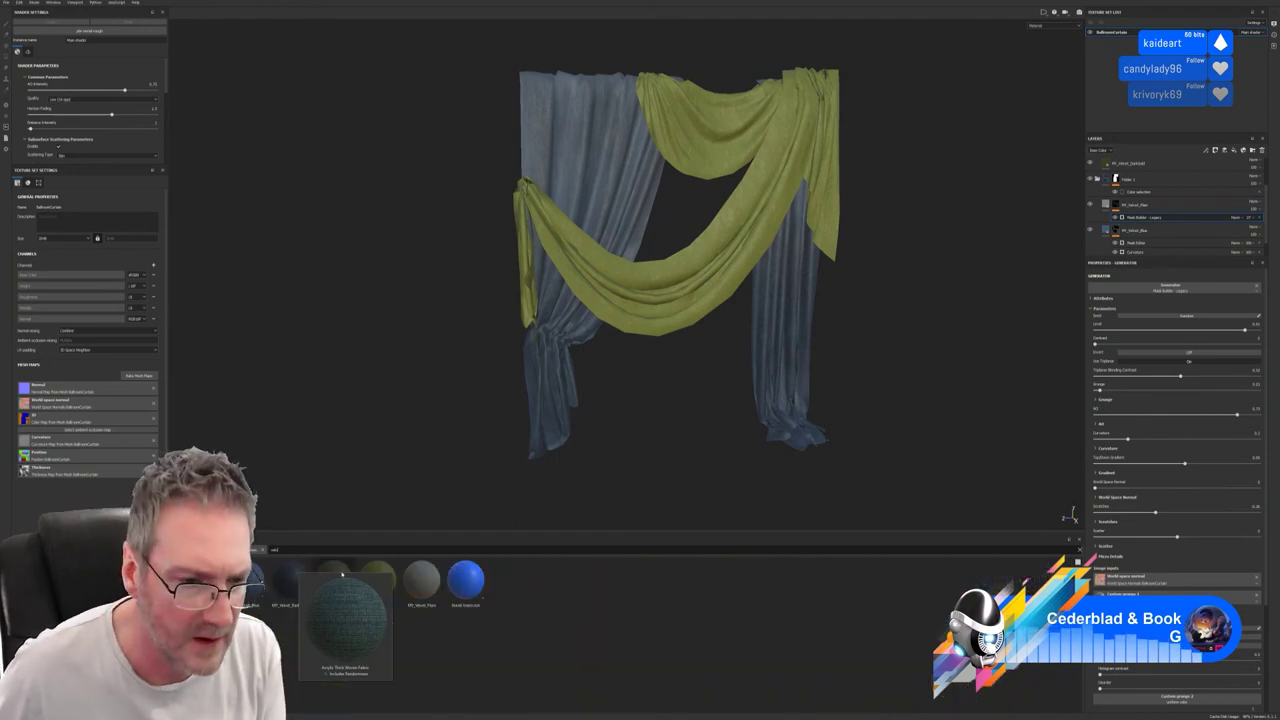
{"action": "left_click_drag", "start_coordinate": [300, 585], "coordinate": [1147, 202]}
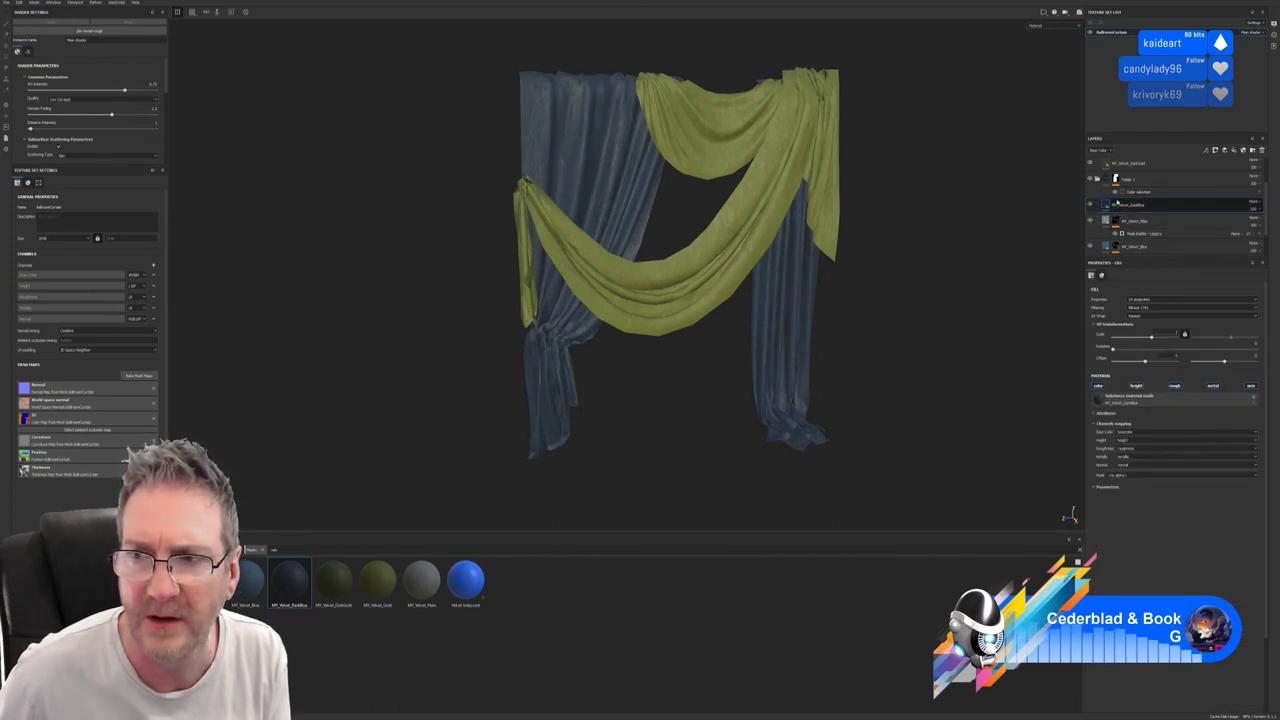
Compare the curtain with and without the MY_Velvet_DarkBlue layer.
{"action": "left_click", "coordinate": [1090, 204]}
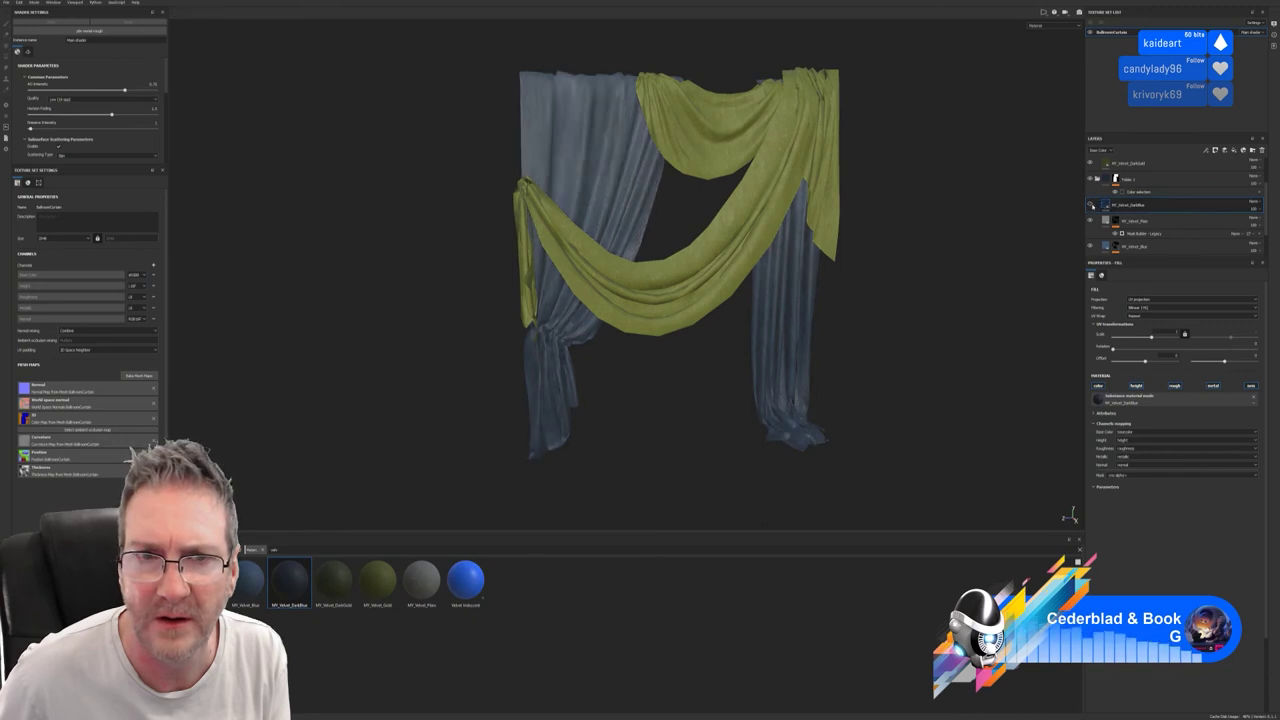
{"action": "left_click", "coordinate": [1091, 205]}
{"action": "left_click", "coordinate": [1090, 204]}
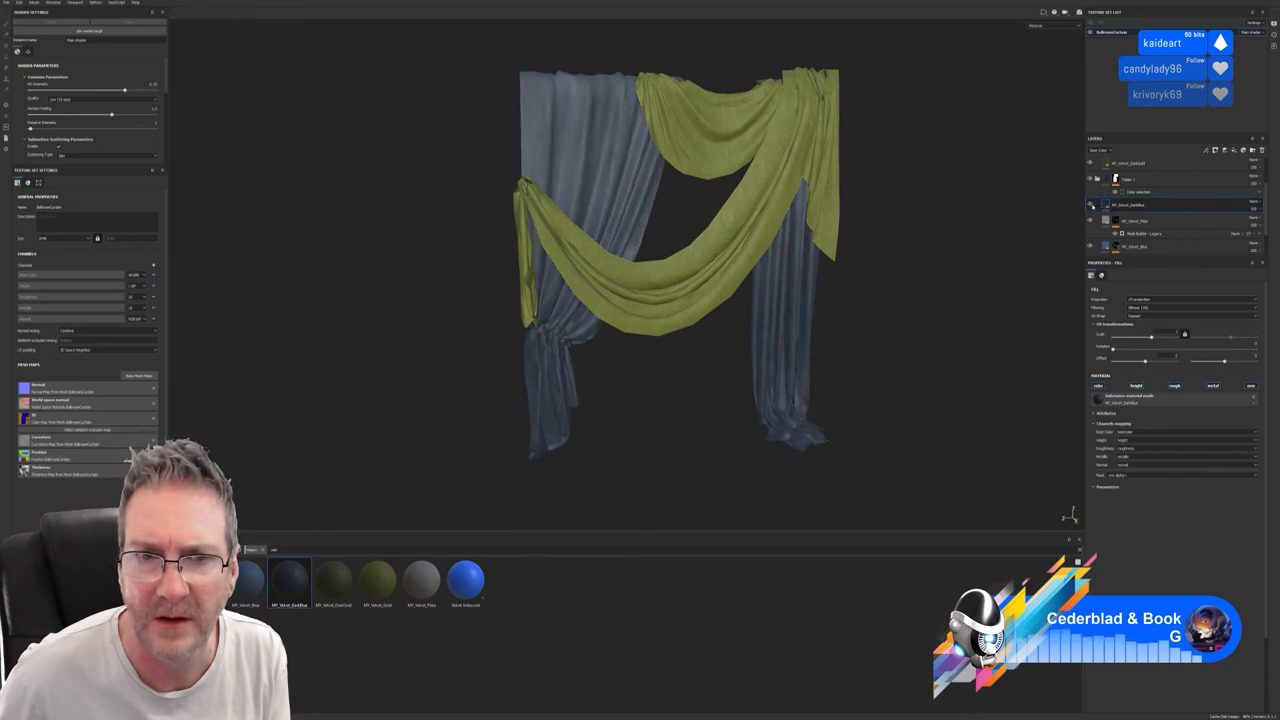
{"action": "left_click", "coordinate": [1090, 204]}
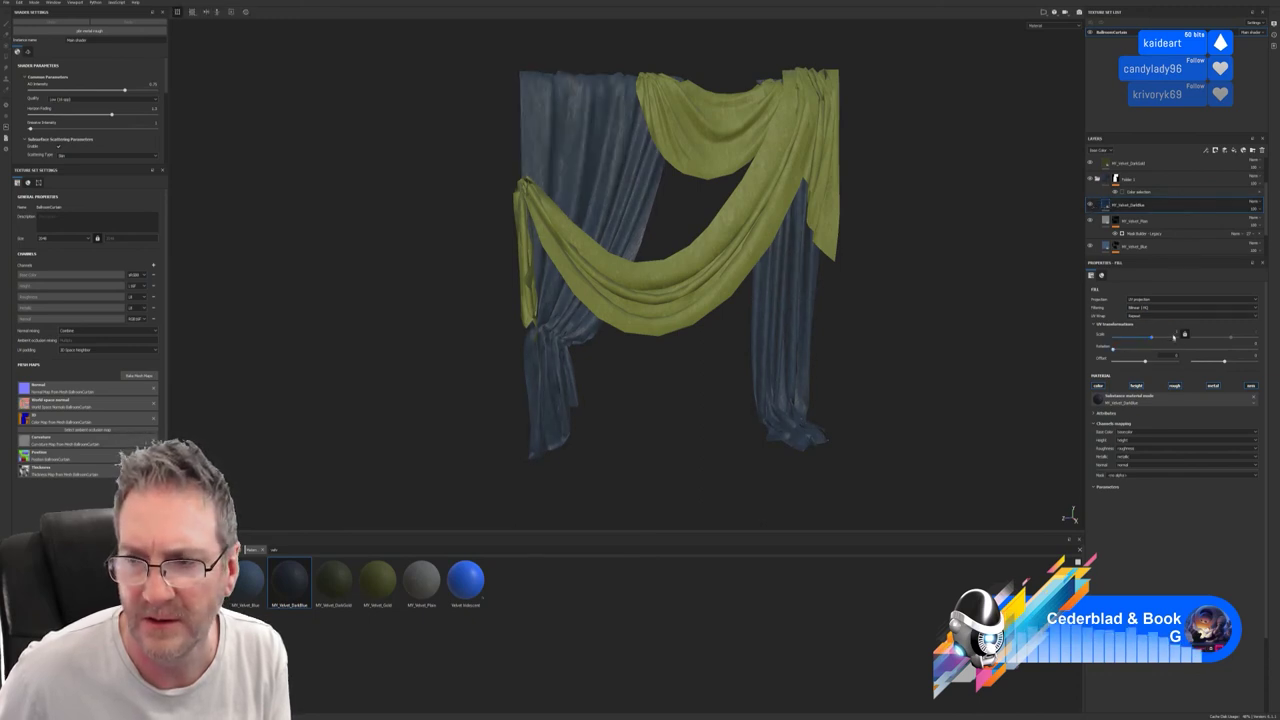
Set the MY_Velvet_DarkBlue layer's UV scale to 6 and toggle its visibility to check the effect.
{"action": "mouse_move", "coordinate": [1173, 336]}
{"action": "left_mouse_down"}
{"action": "mouse_move", "coordinate": [1208, 332]}
{"action": "mouse_move", "coordinate": [1165, 336]}
{"action": "mouse_move", "coordinate": [1177, 336]}
{"action": "left_mouse_up"}
{"action": "type", "text": "6"}
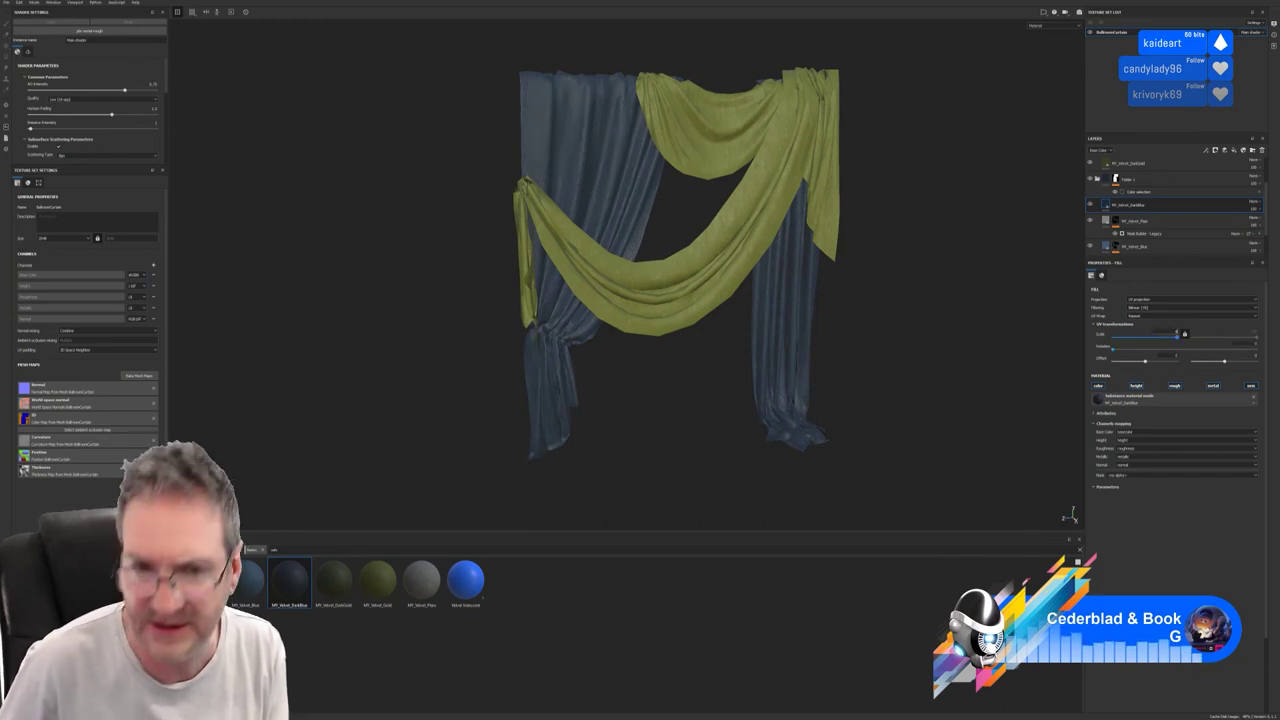
{"action": "key", "text": "Return"}
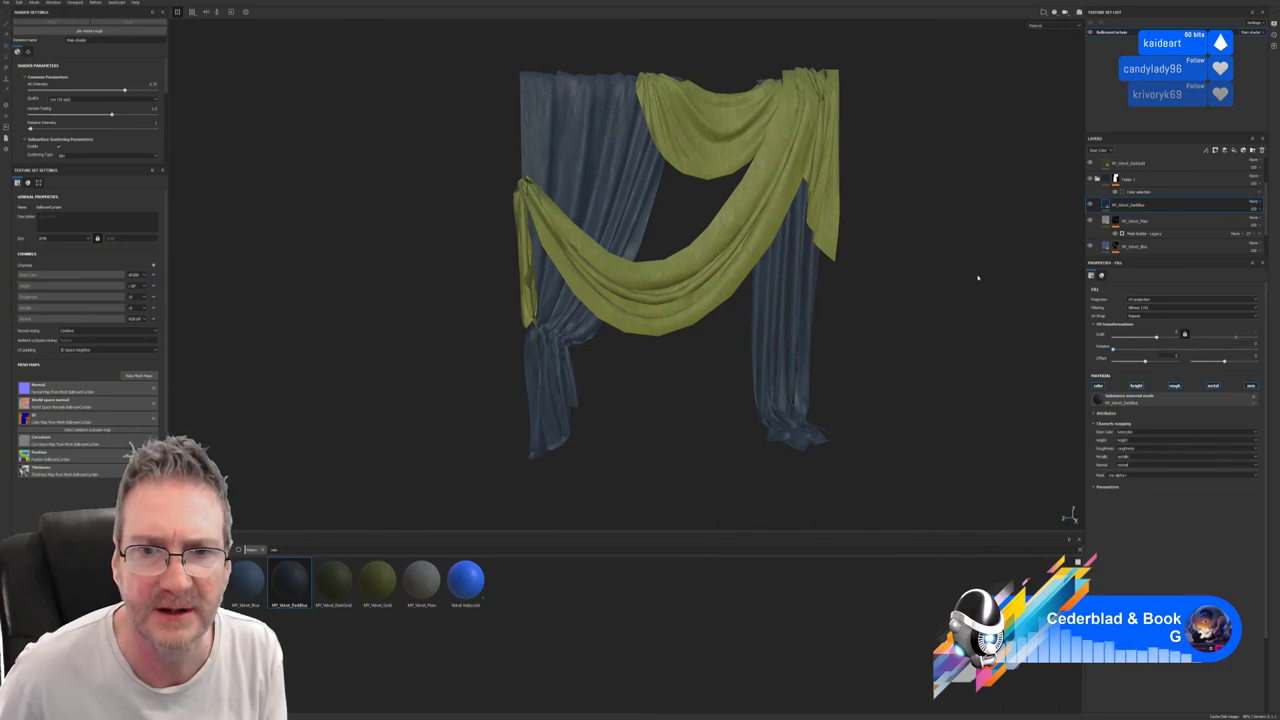
{"action": "left_click", "coordinate": [1089, 204]}
{"action": "left_click", "coordinate": [1089, 204]}
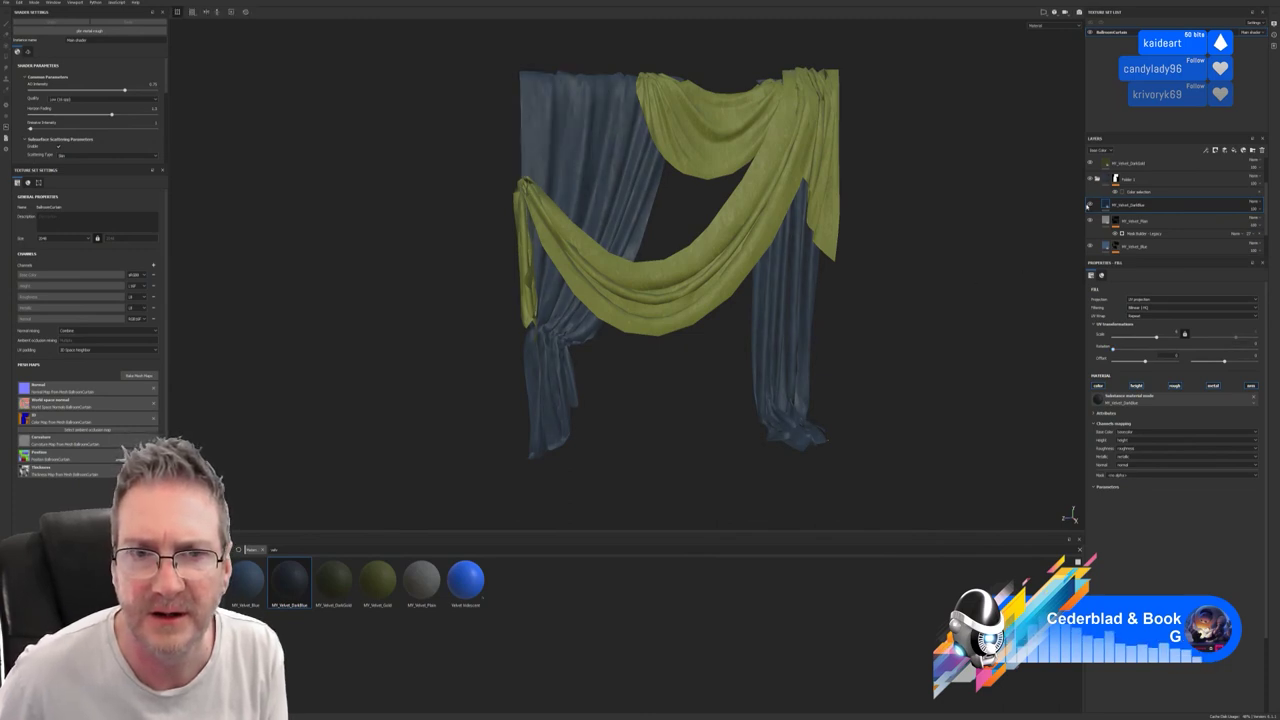
Try a series of base color blend modes on the MY_Velvet_DarkBlue layer, starting from Multiply, and compare their effect on the blue curtain.
{"action": "left_click", "coordinate": [1253, 206]}
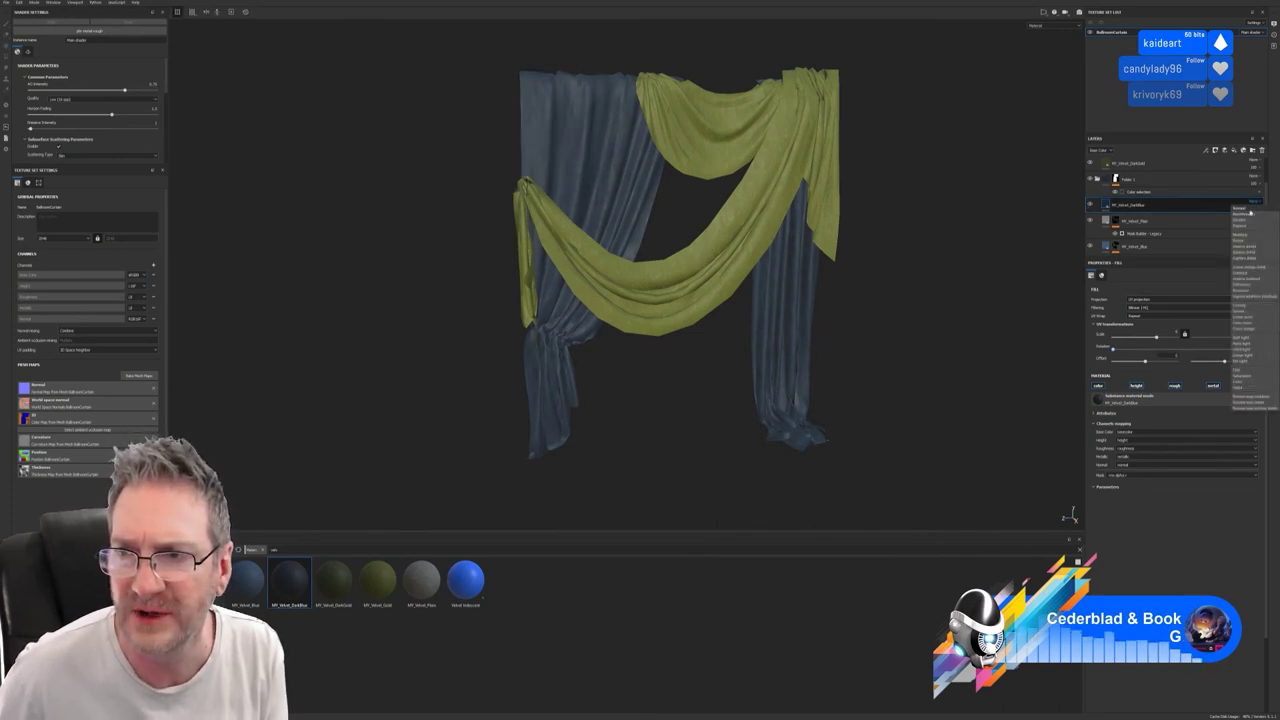
{"action": "left_click", "coordinate": [1244, 234]}
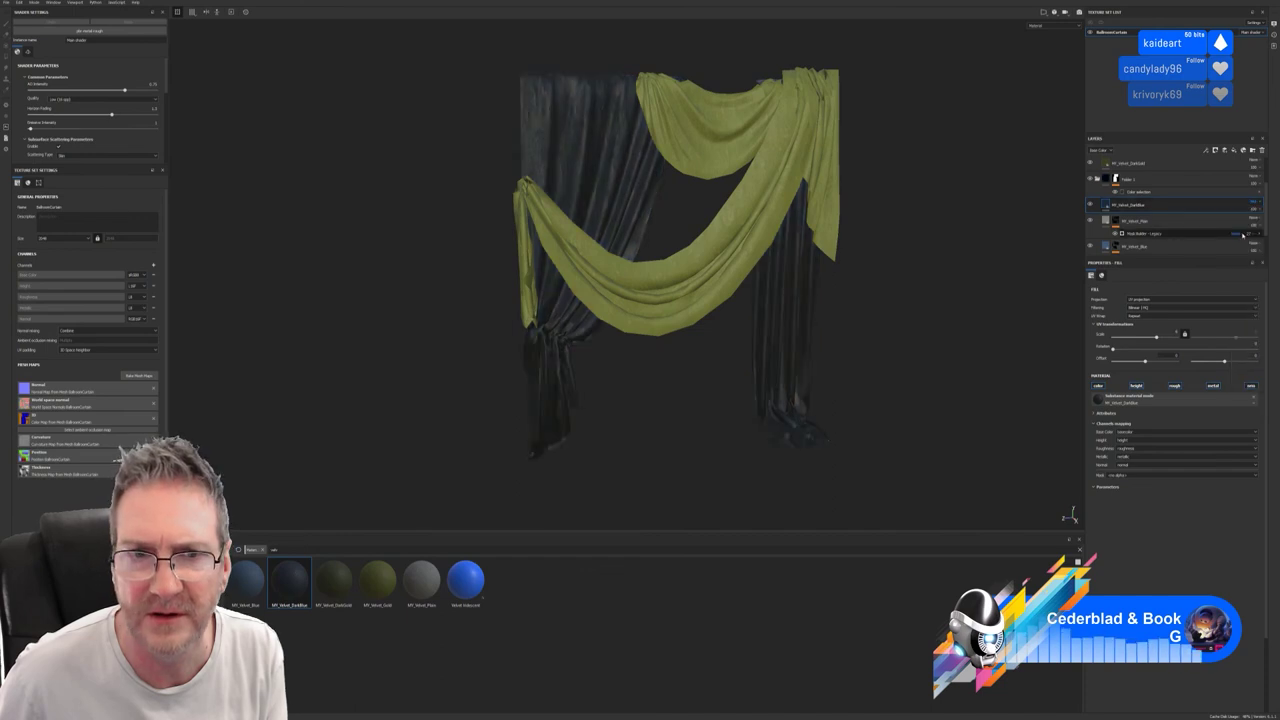
{"action": "scroll", "coordinate": [1255, 205], "scroll_direction": "down", "scroll_amount": 1}
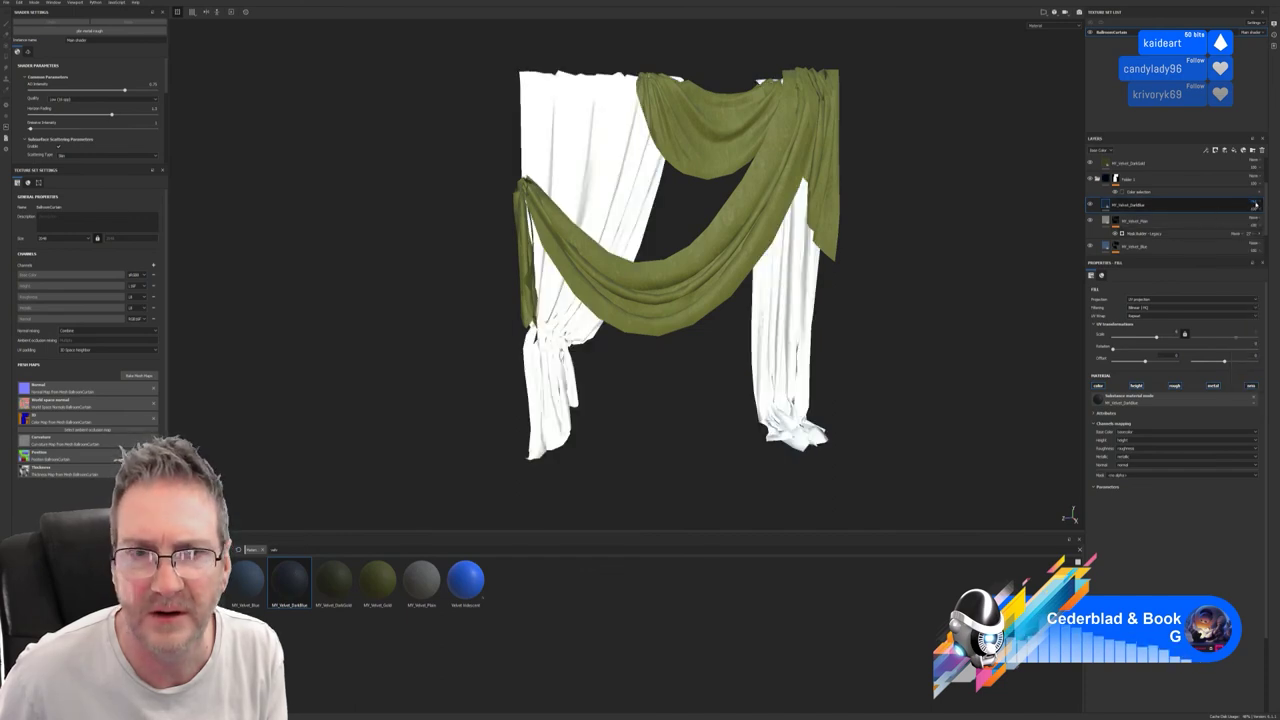
{"action": "scroll", "coordinate": [1257, 205], "scroll_direction": "down", "scroll_amount": 2}
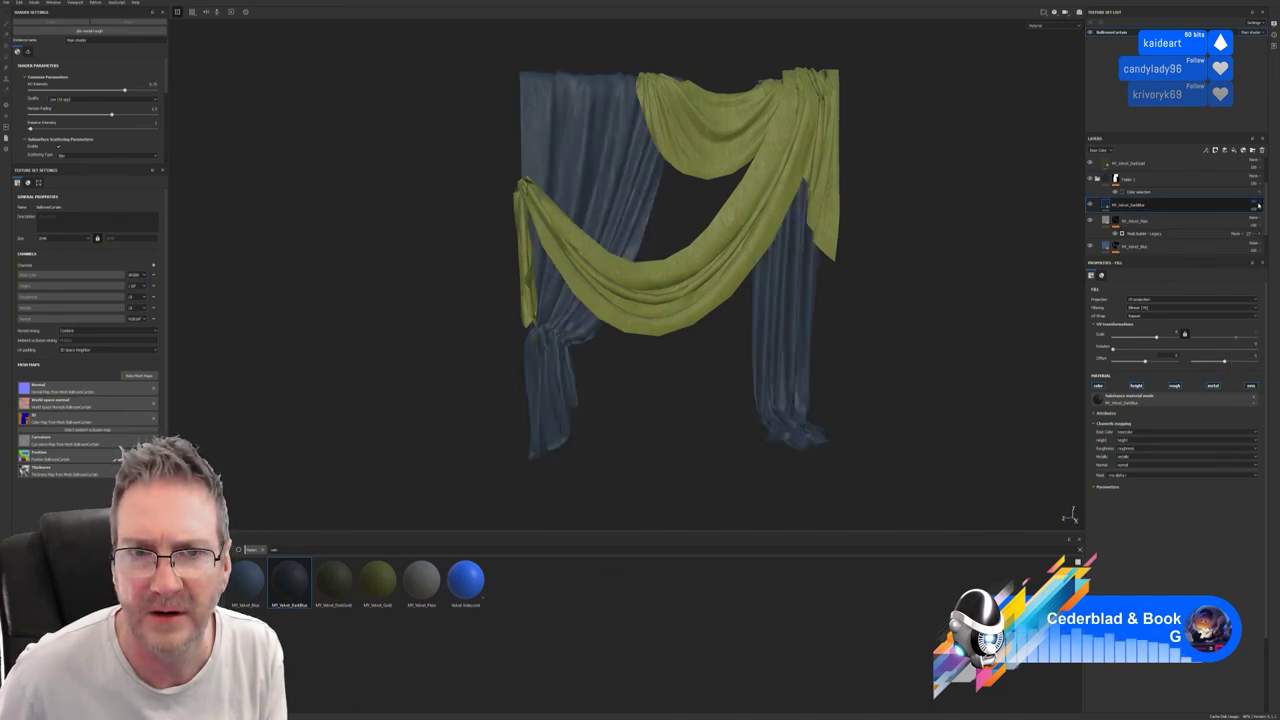
{"action": "scroll", "coordinate": [1259, 205], "scroll_direction": "down", "scroll_amount": 3}
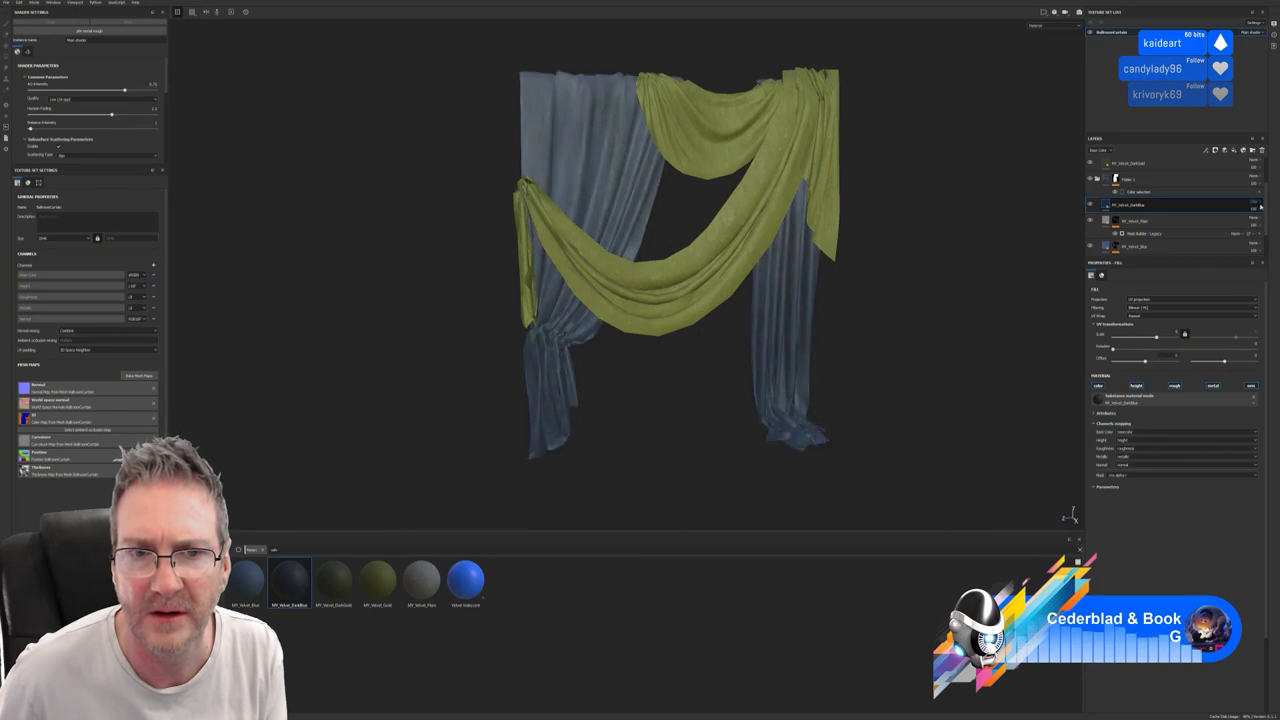
{"action": "scroll", "coordinate": [1261, 206], "scroll_direction": "down", "scroll_amount": 1}
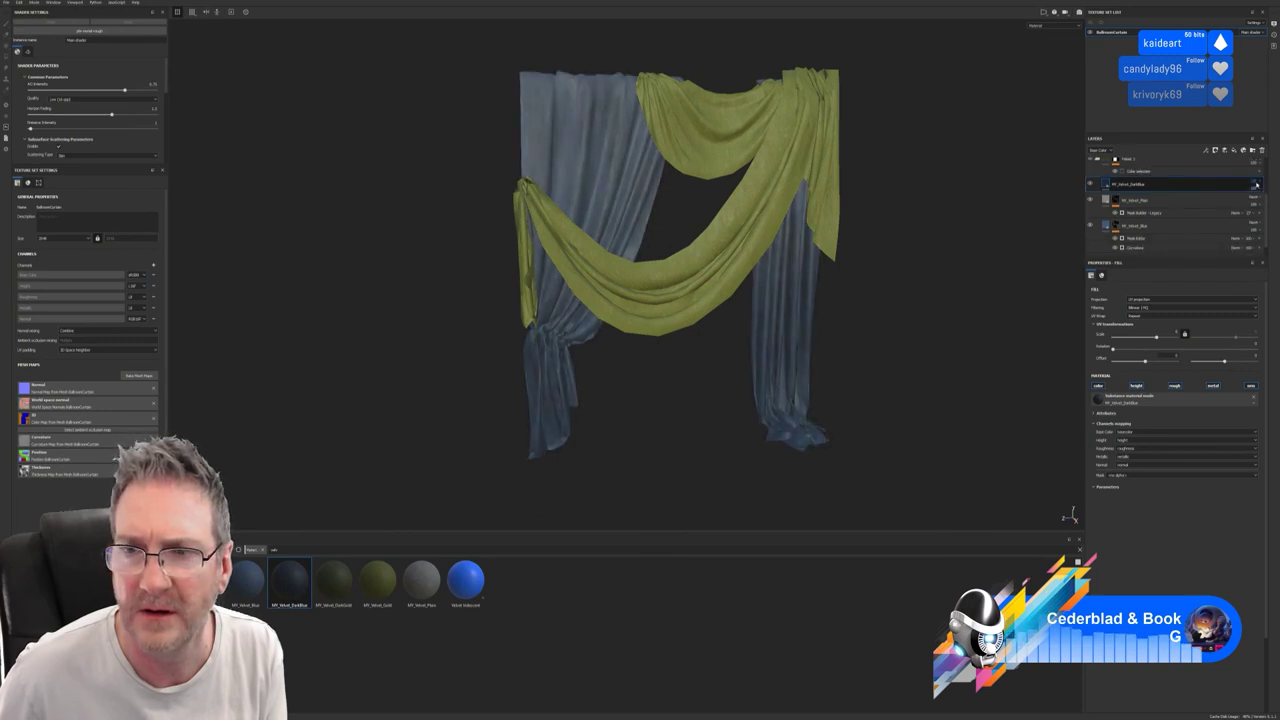
{"action": "scroll", "coordinate": [1256, 184], "scroll_direction": "down", "scroll_amount": 2}
{"action": "scroll", "coordinate": [1256, 186], "scroll_direction": "down", "scroll_amount": 2}
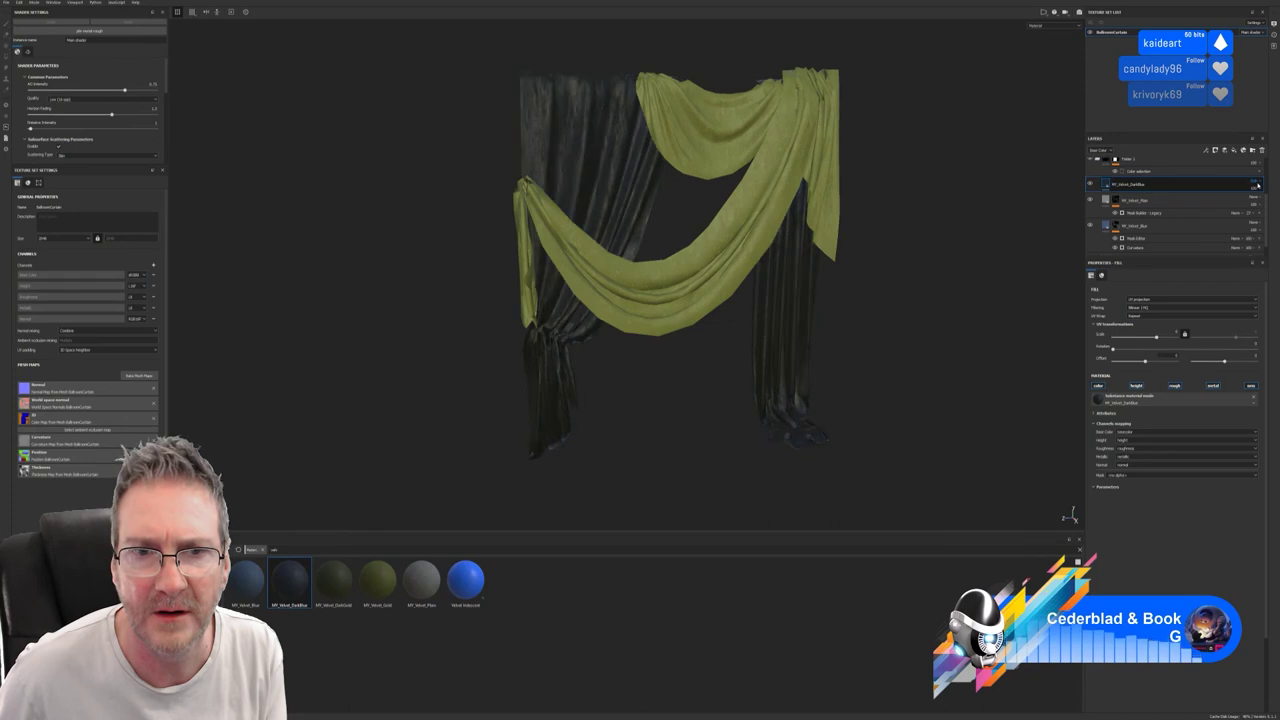
{"action": "scroll", "coordinate": [1258, 184], "scroll_direction": "down", "scroll_amount": 3}
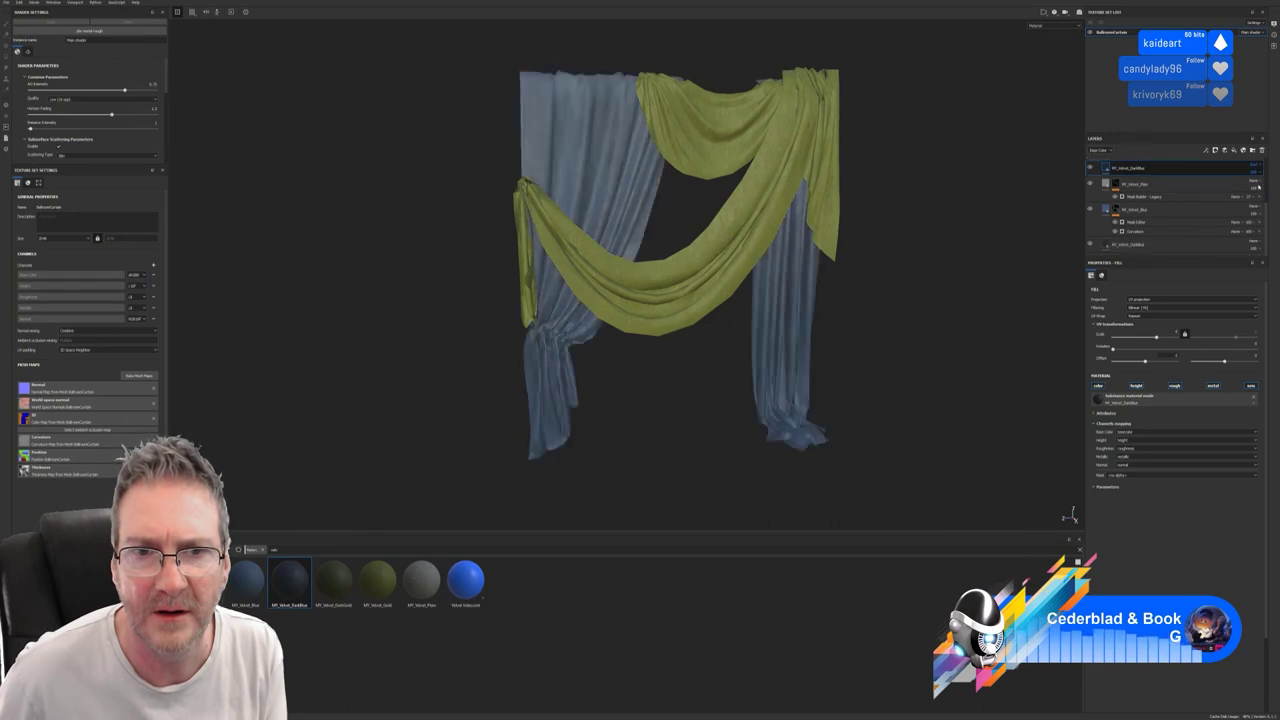
{"action": "scroll", "coordinate": [1255, 190], "scroll_direction": "up", "scroll_amount": 1}
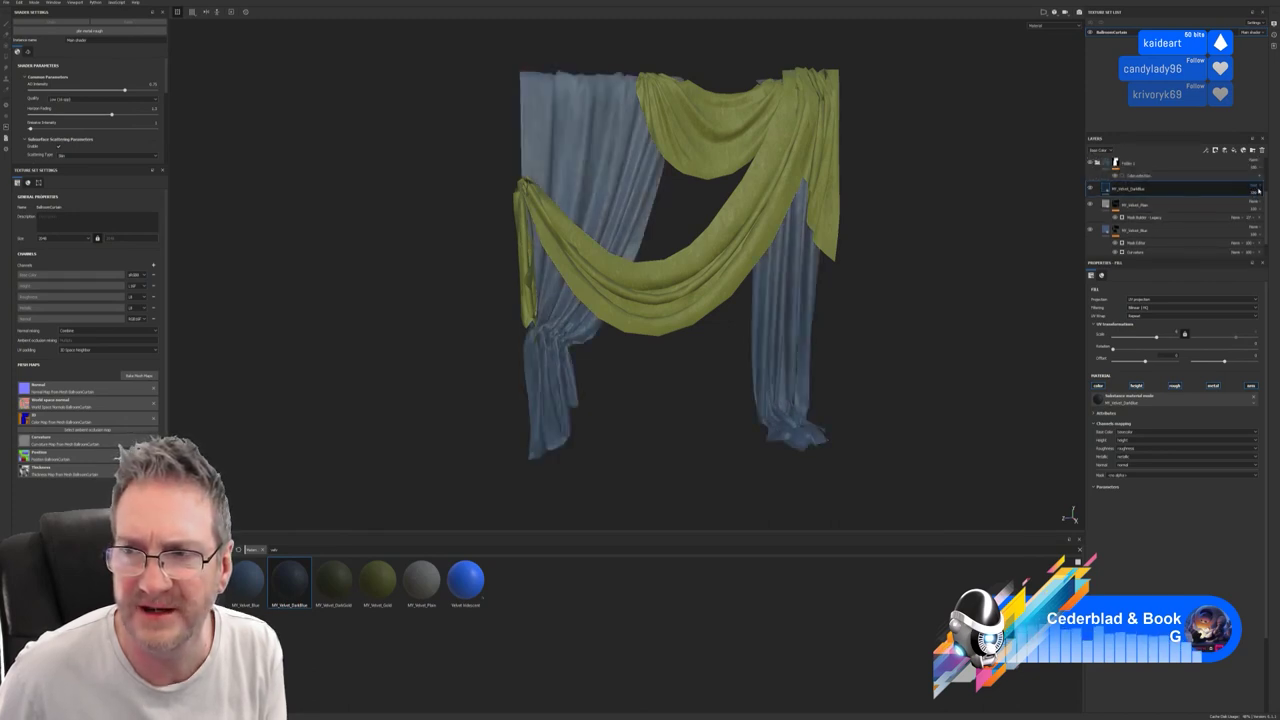
{"action": "scroll", "coordinate": [1256, 187], "scroll_direction": "up", "scroll_amount": 1}
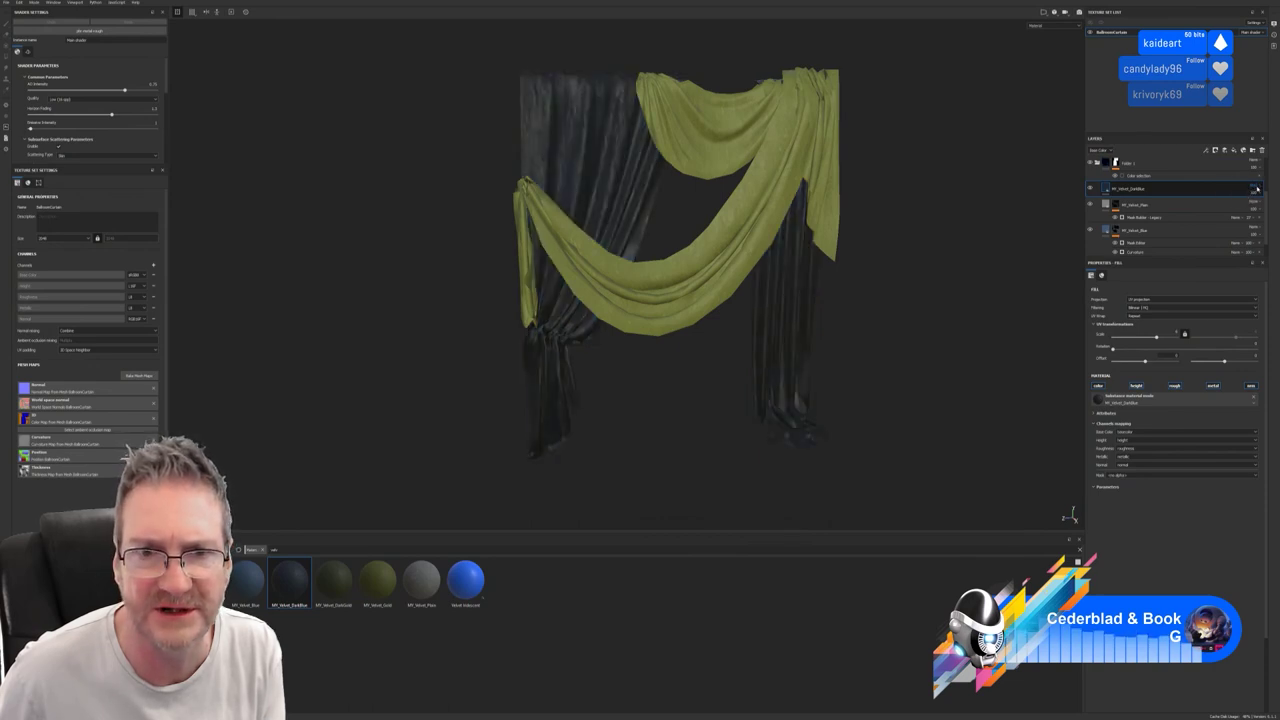
{"action": "scroll", "coordinate": [1256, 187], "scroll_direction": "down", "scroll_amount": 1}
{"action": "scroll", "coordinate": [1257, 188], "scroll_direction": "up", "scroll_amount": 1}
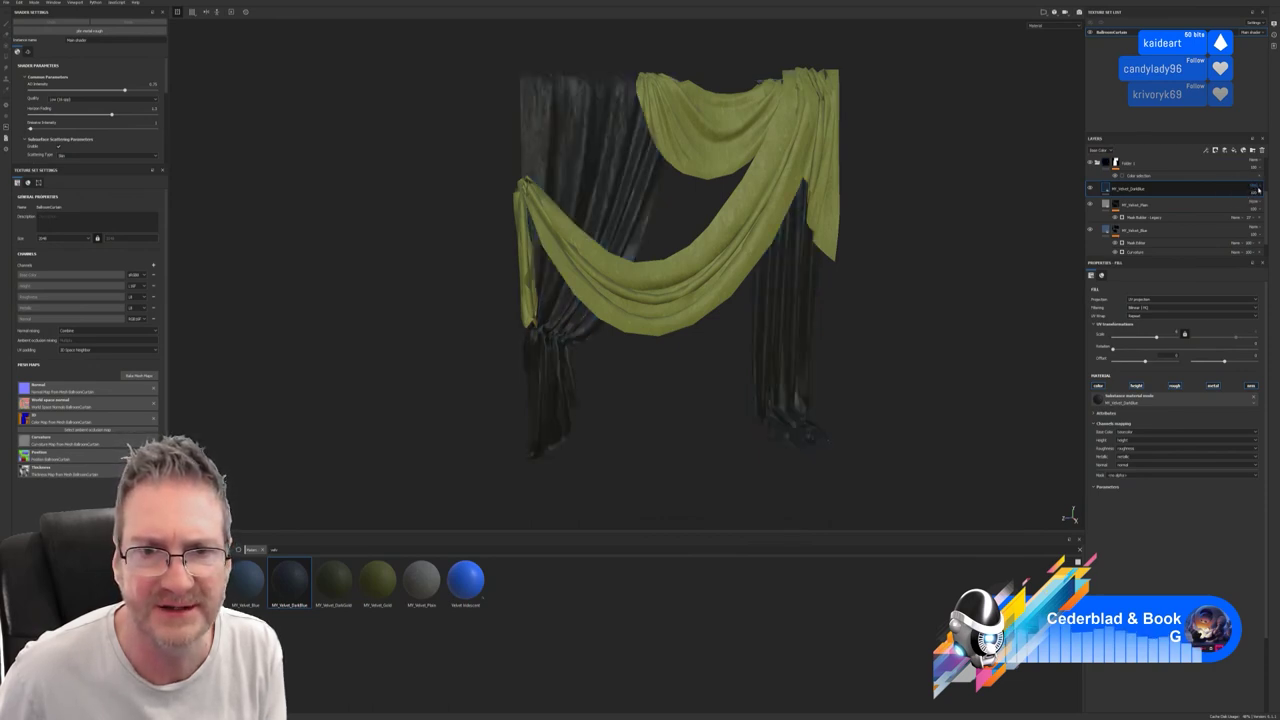
{"action": "scroll", "coordinate": [1256, 188], "scroll_direction": "down", "scroll_amount": 1}
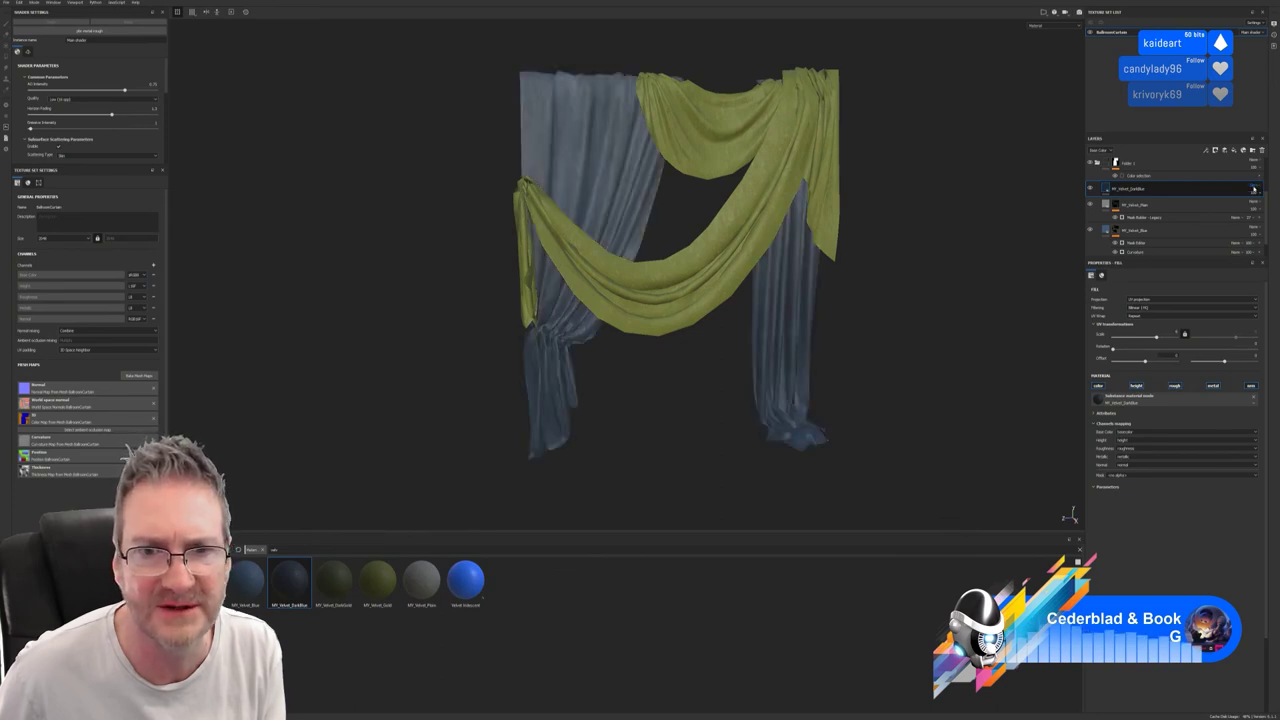
{"action": "scroll", "coordinate": [1254, 189], "scroll_direction": "up", "scroll_amount": 1}
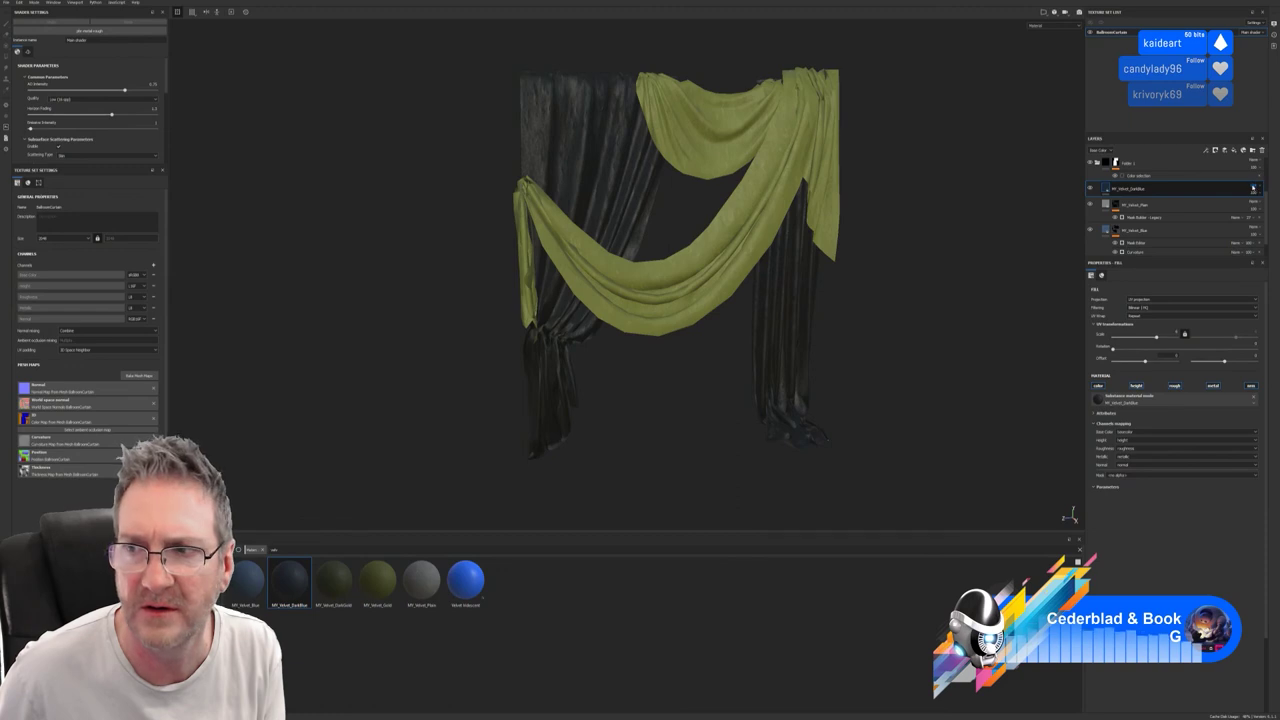
{"action": "scroll", "coordinate": [1253, 187], "scroll_direction": "down", "scroll_amount": 3}
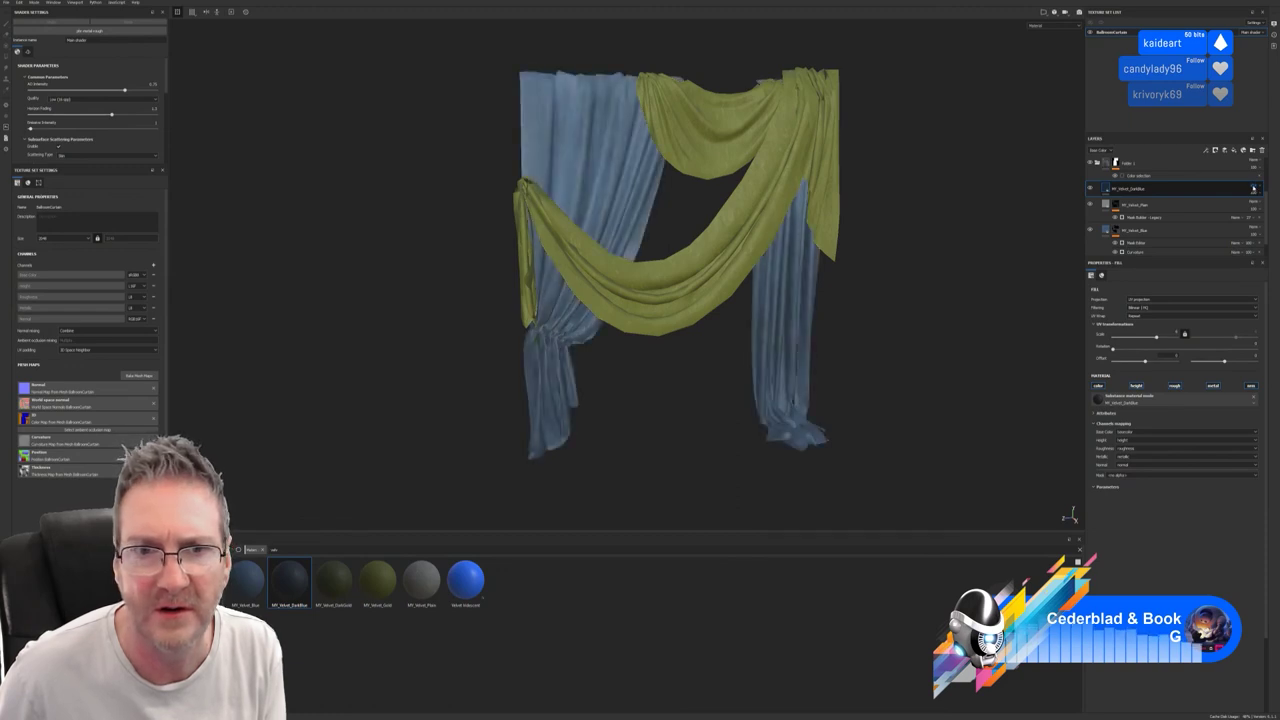
{"action": "scroll", "coordinate": [1253, 187], "scroll_direction": "down", "scroll_amount": 4}
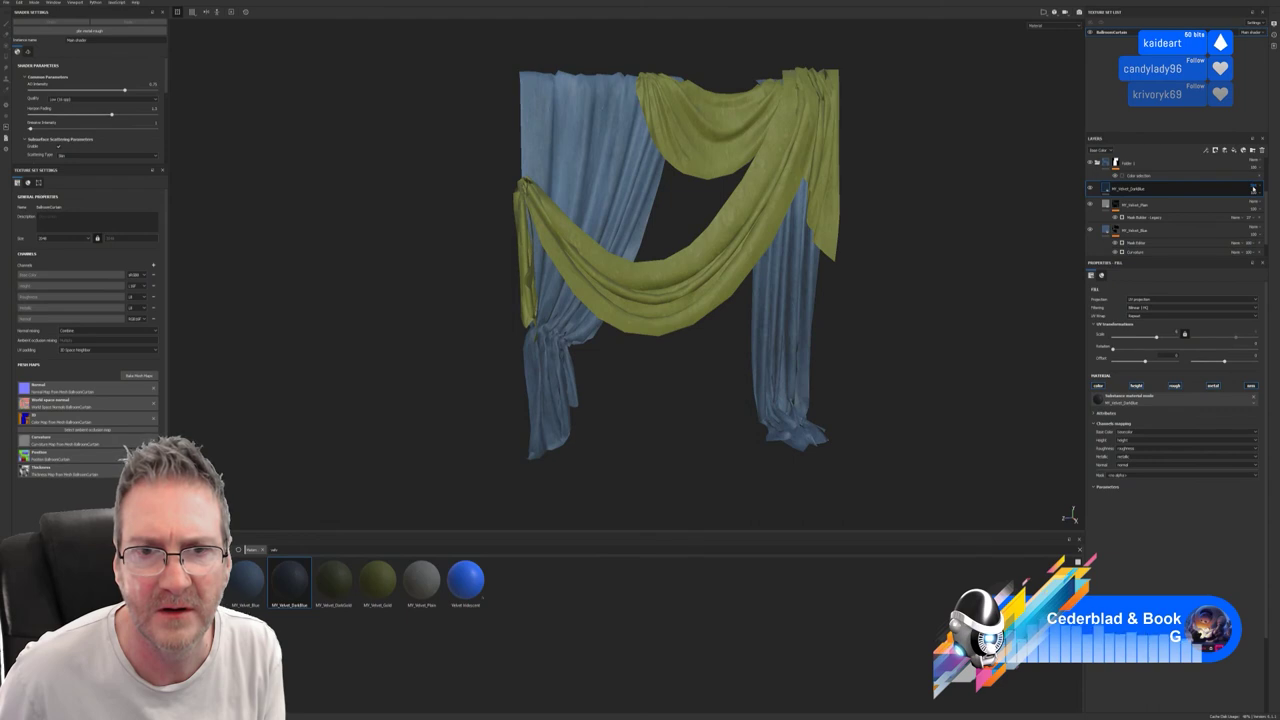
{"action": "scroll", "coordinate": [1253, 187], "scroll_direction": "down", "scroll_amount": 3}
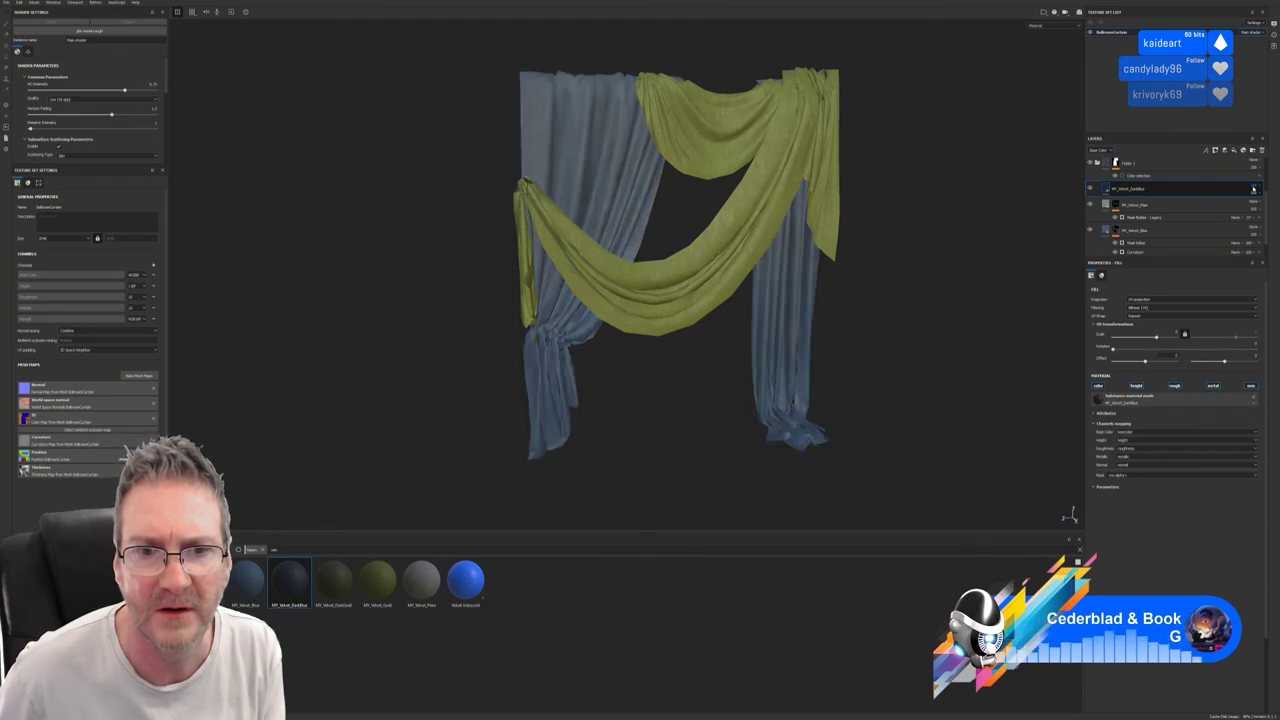
{"action": "scroll", "coordinate": [1253, 187], "scroll_direction": "down", "scroll_amount": 1}
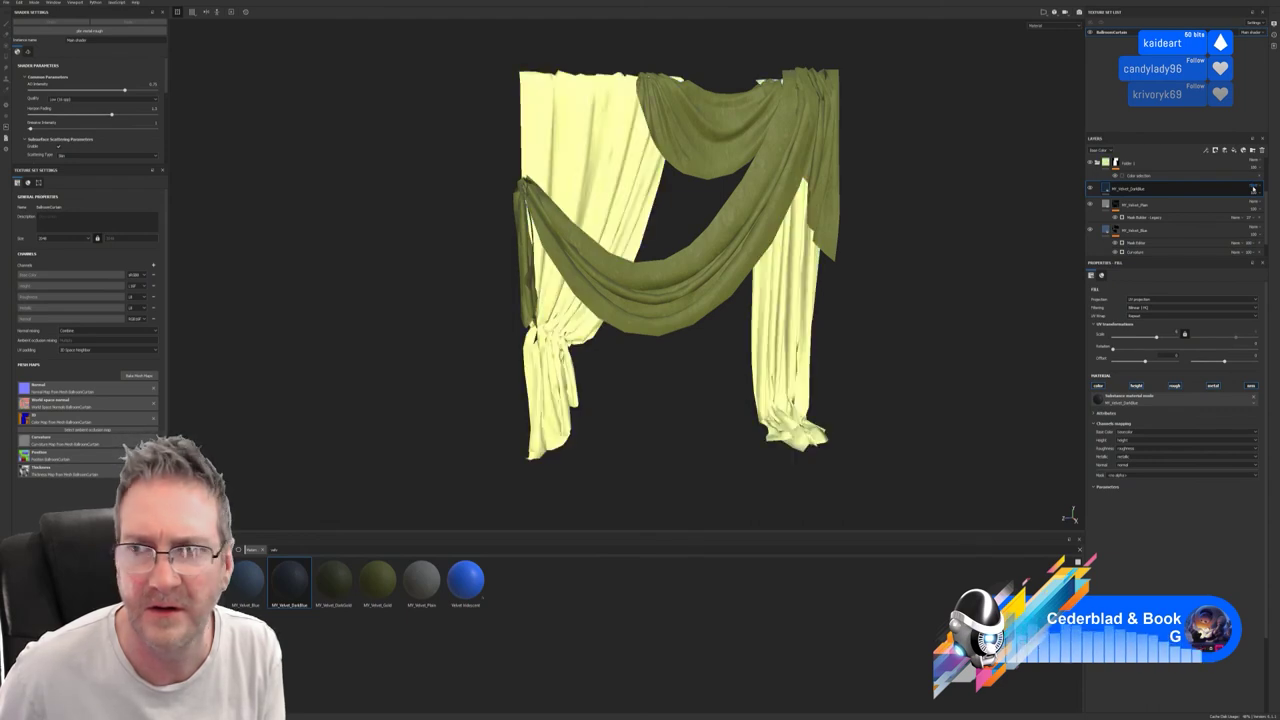
{"action": "scroll", "coordinate": [1253, 187], "scroll_direction": "down", "scroll_amount": 1}
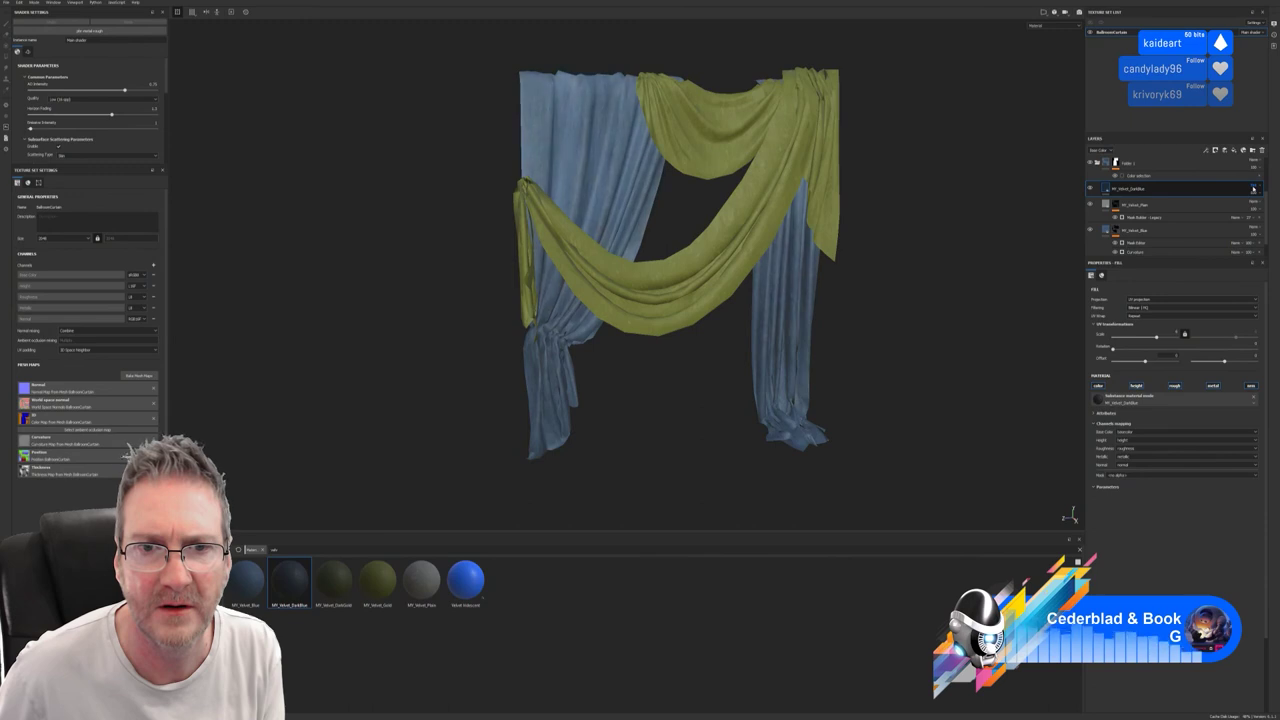
Compare the blue curtain with and without the MY_Velvet_DarkBlue layer and inspect the blended velvet from an angle.
{"action": "left_click", "coordinate": [1091, 189]}
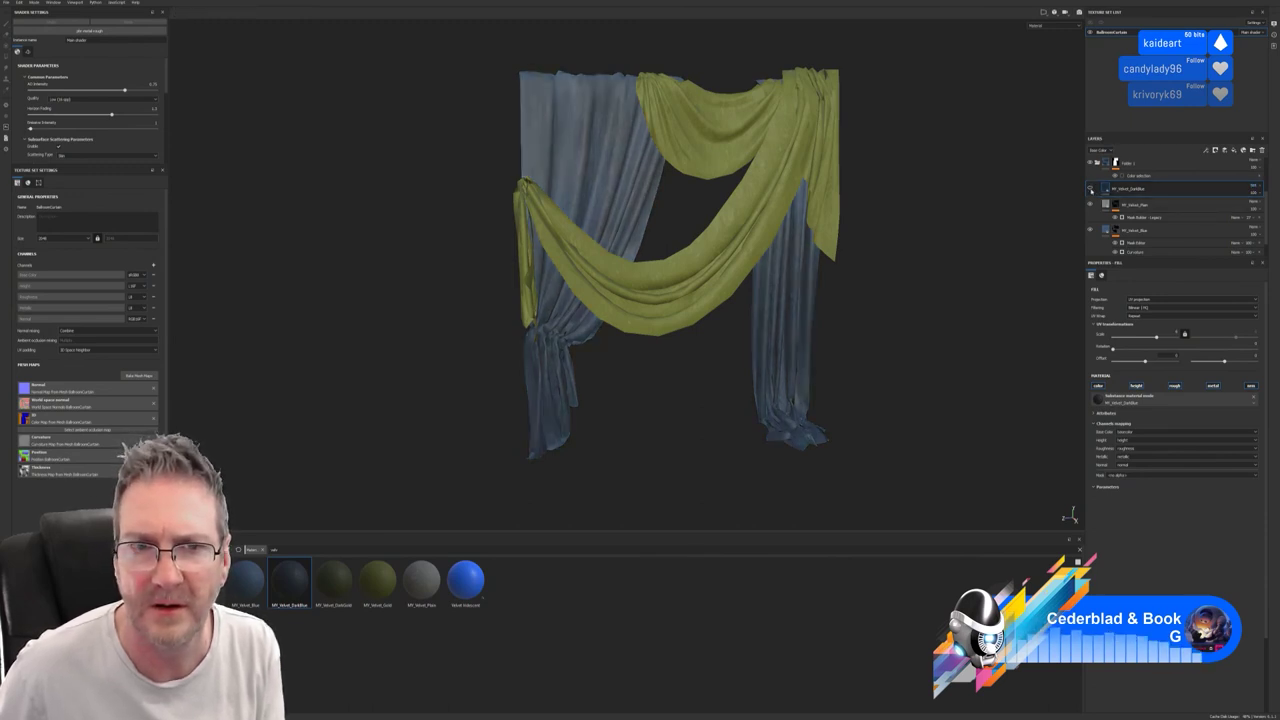
{"action": "left_click", "coordinate": [1091, 189]}
{"action": "left_click", "coordinate": [1091, 189]}
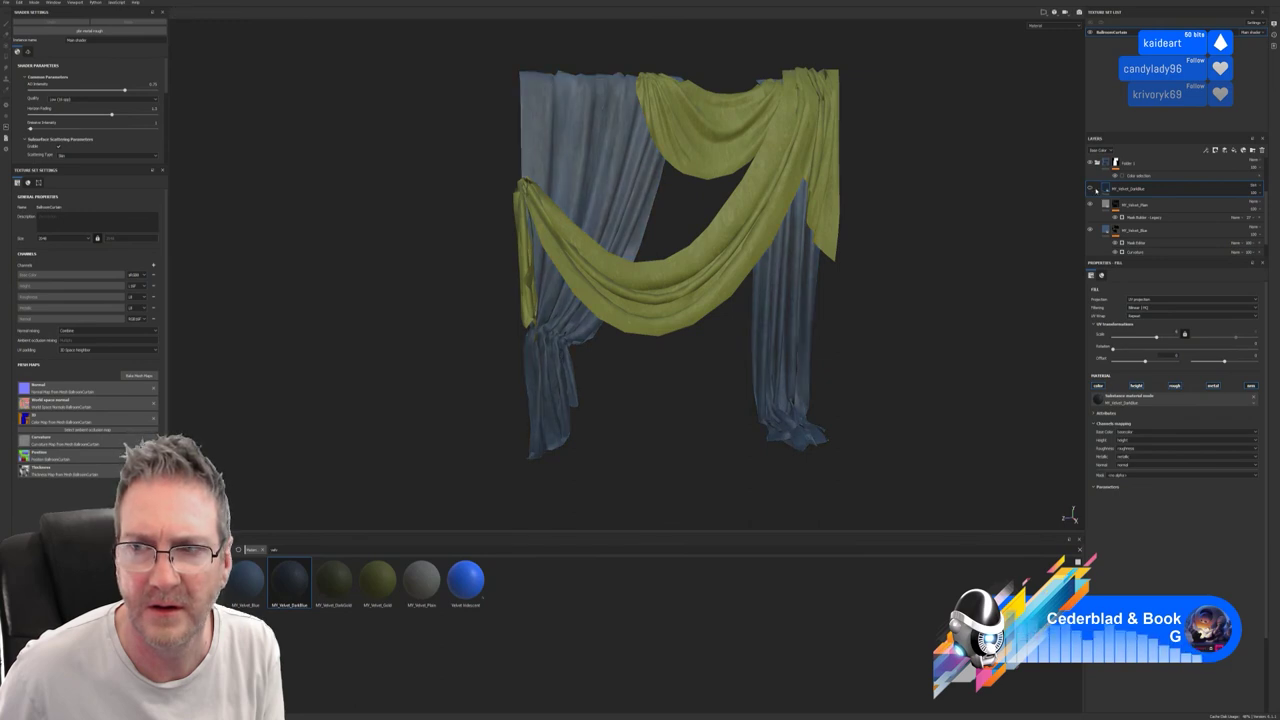
{"action": "left_click", "coordinate": [1091, 189]}
{"action": "left_click_drag", "start_coordinate": [914, 343], "coordinate": [800, 310], "text": "alt"}
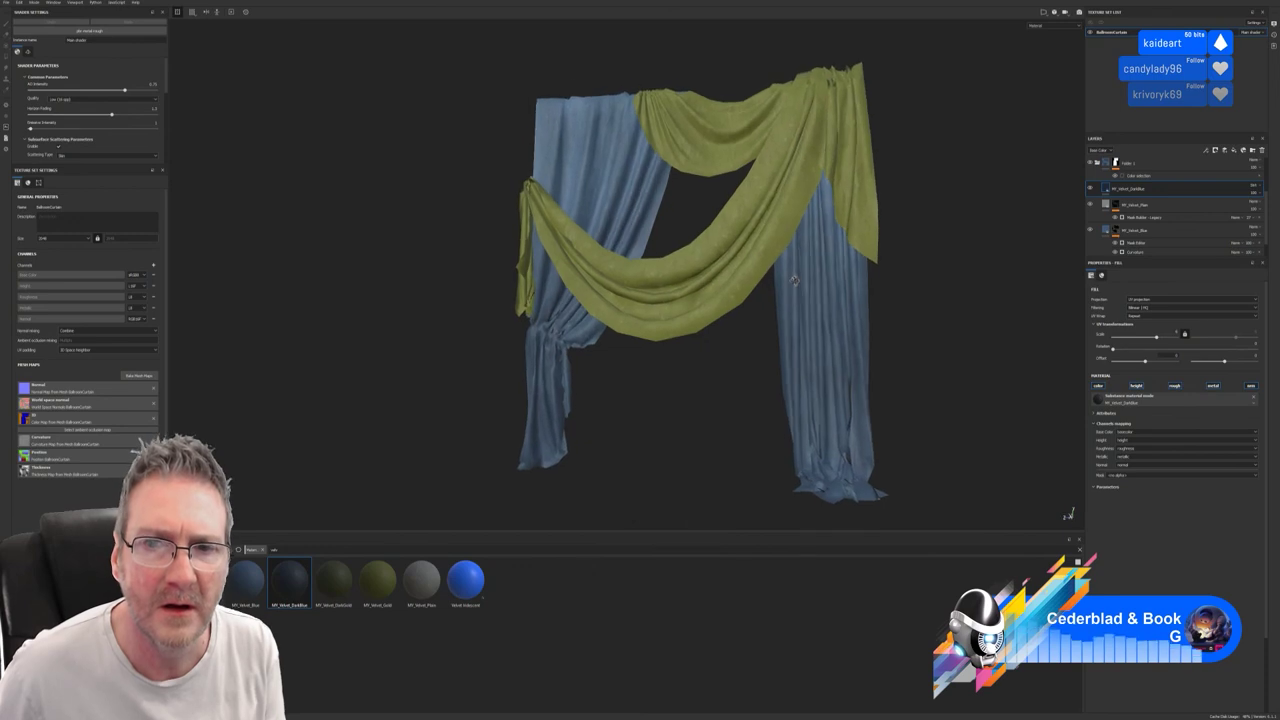
Switch the MY_Velvet_DarkBlue layer to a darker base color blend mode and fine-tune its opacity.
{"action": "left_click", "coordinate": [1253, 187]}
{"action": "left_click", "coordinate": [1248, 194]}
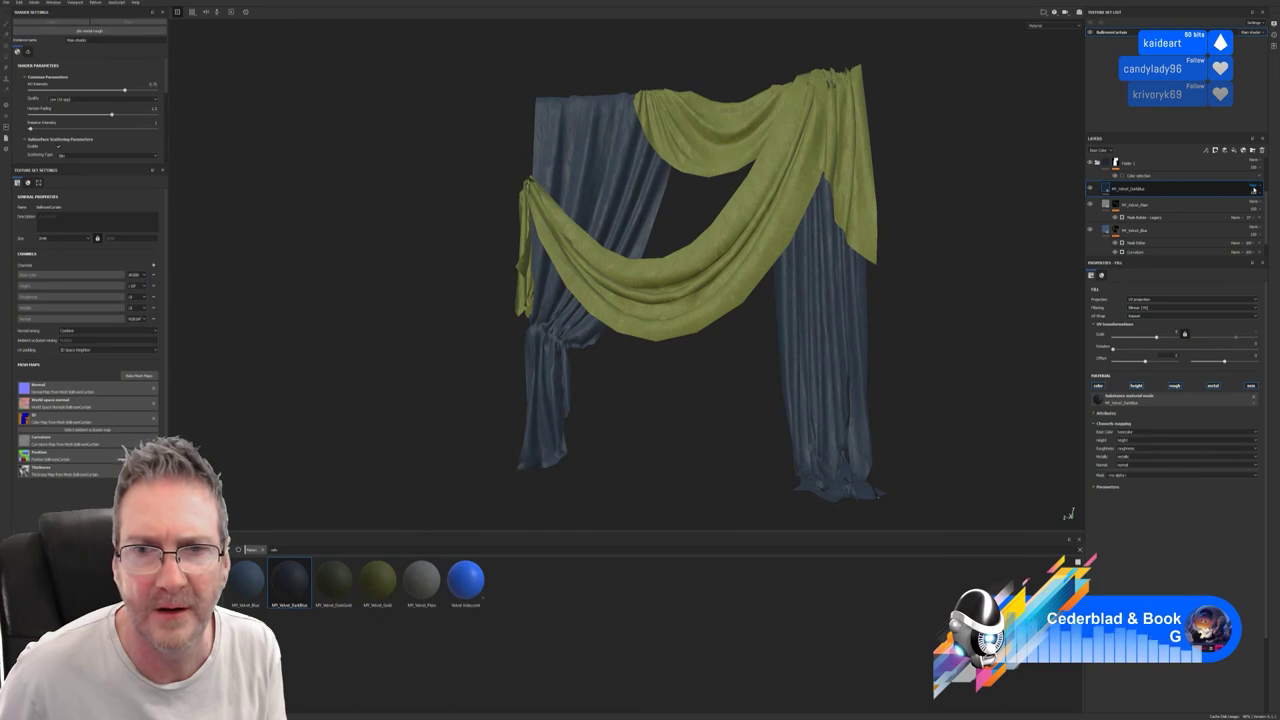
{"action": "scroll", "coordinate": [1255, 187], "scroll_direction": "down", "scroll_amount": 1}
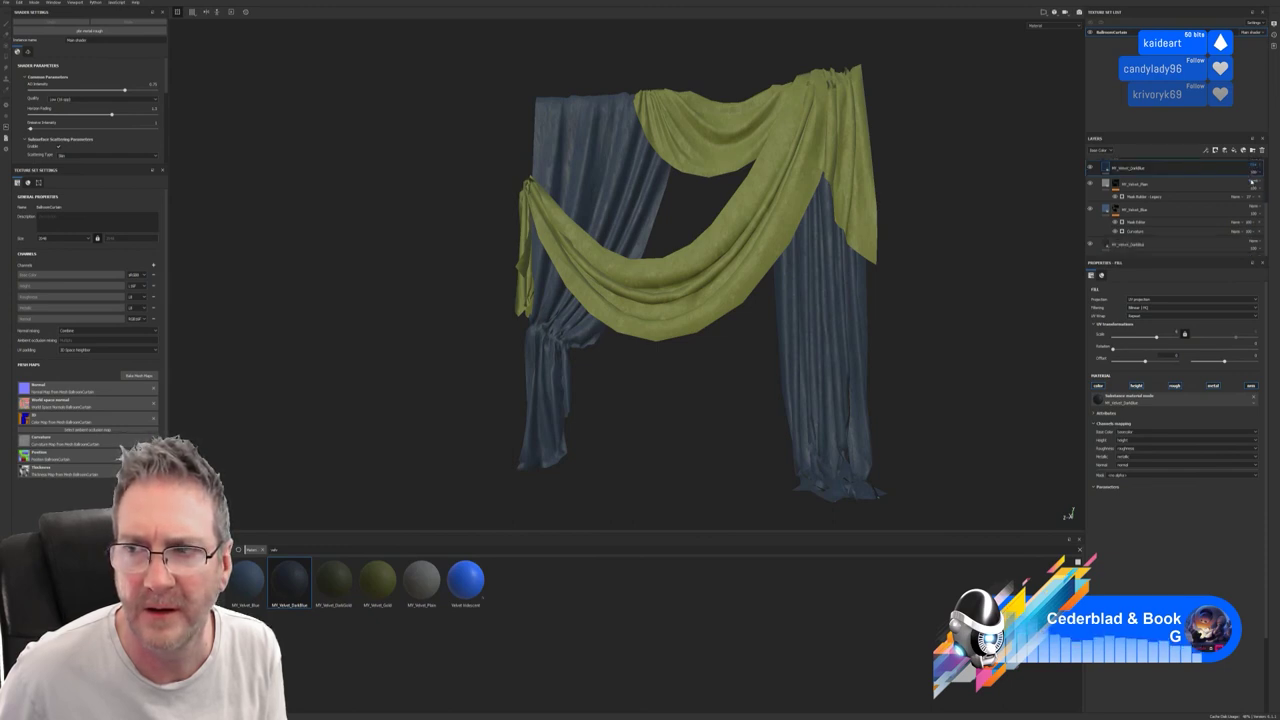
{"action": "scroll", "coordinate": [1253, 167], "scroll_direction": "down", "scroll_amount": 1}
{"action": "scroll", "coordinate": [1253, 167], "scroll_direction": "down", "scroll_amount": 1}
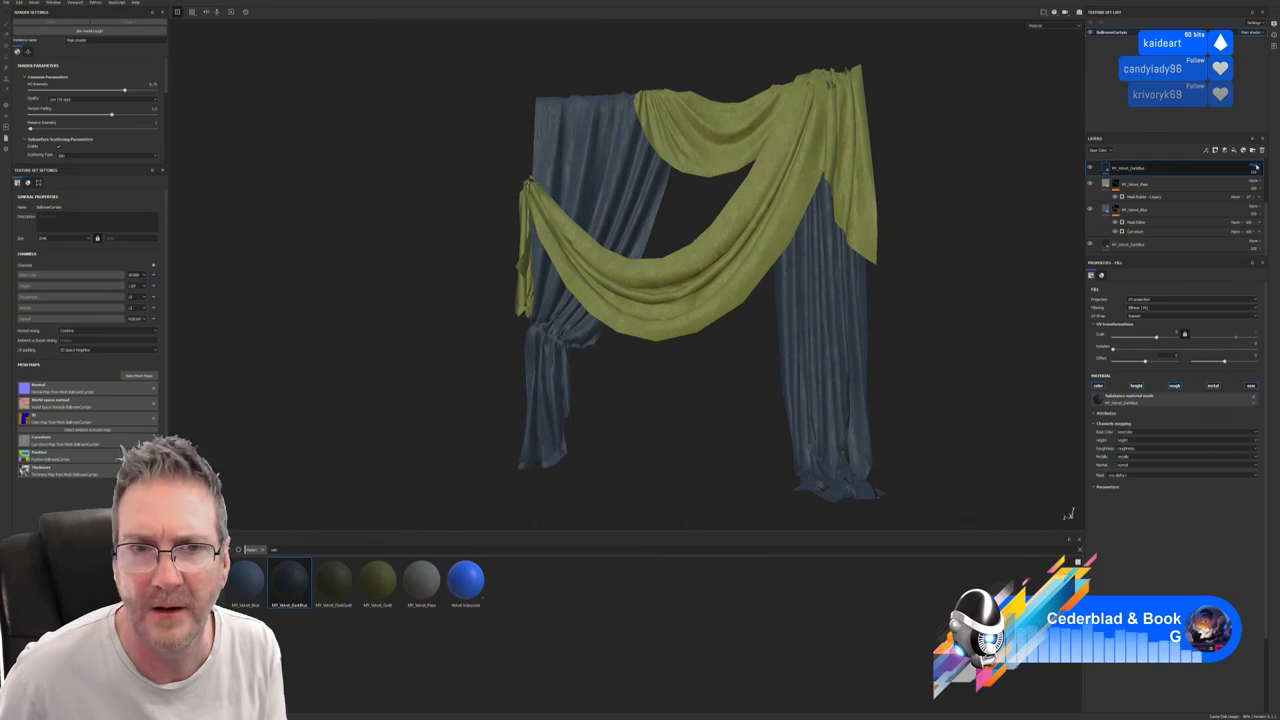
{"action": "scroll", "coordinate": [1256, 167], "scroll_direction": "down", "scroll_amount": 1}
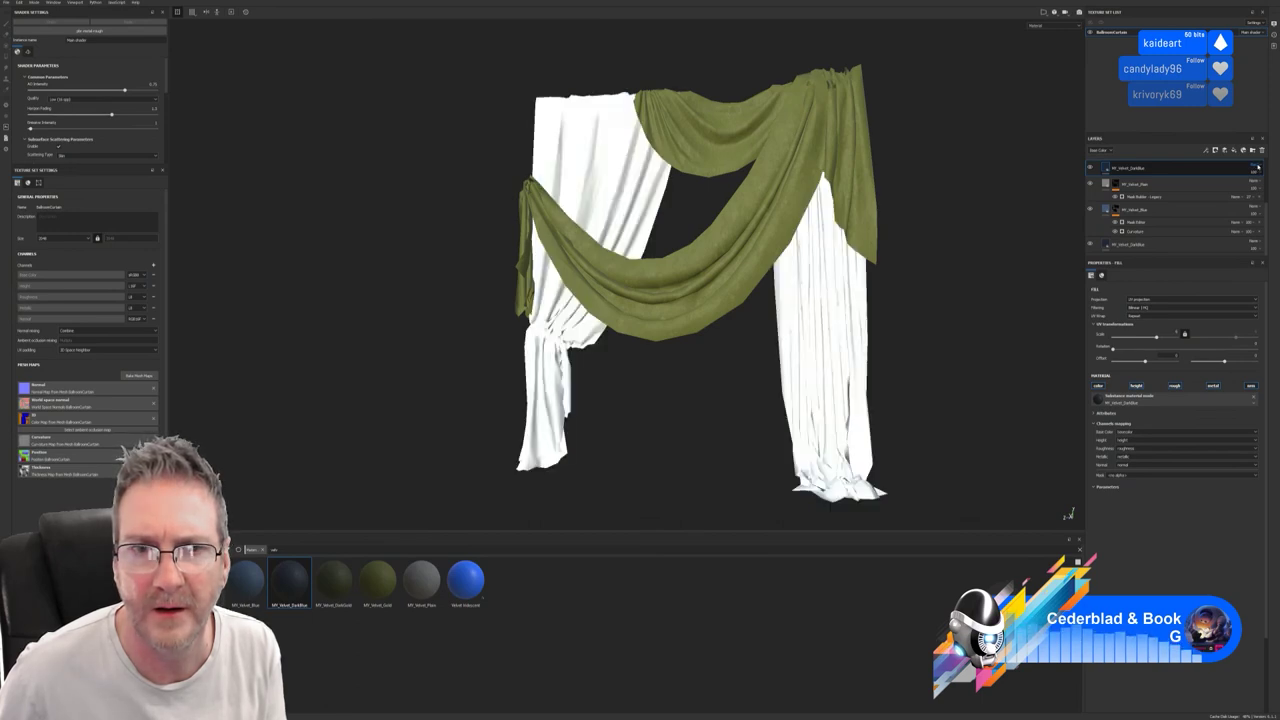
{"action": "left_click_drag", "start_coordinate": [940, 303], "coordinate": [1030, 335], "text": "alt"}
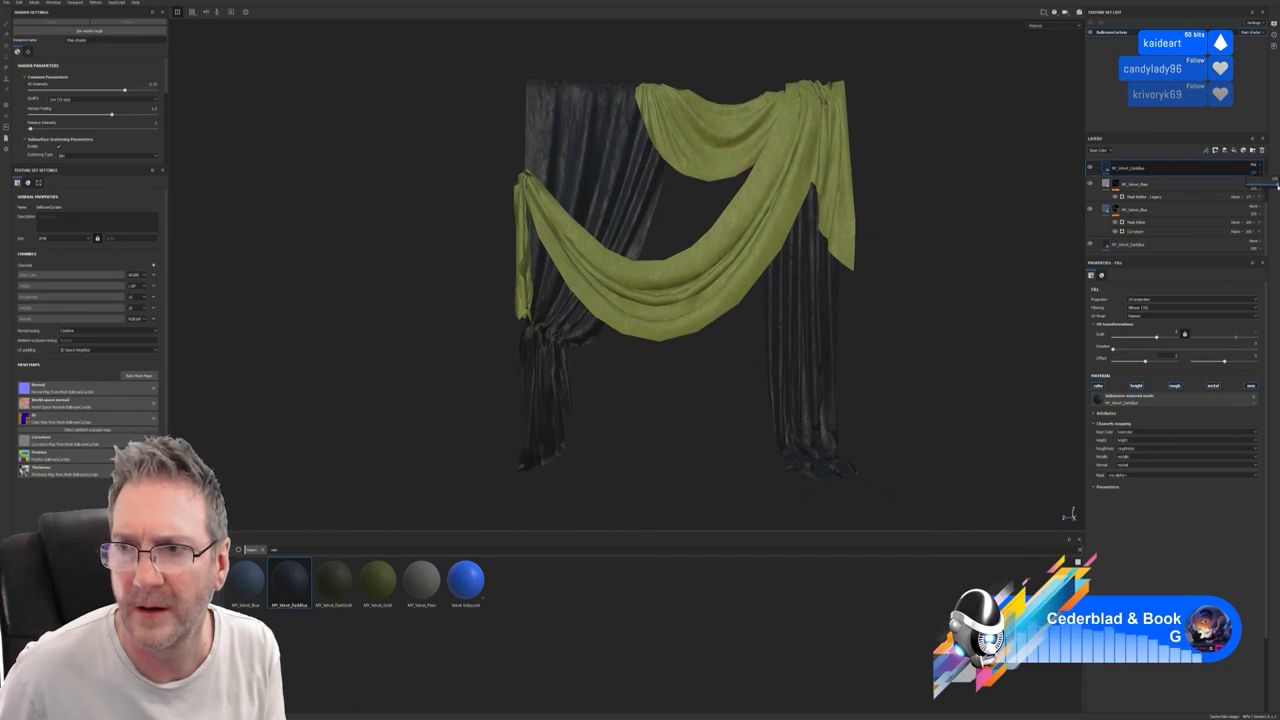
{"action": "mouse_move", "coordinate": [1277, 186]}
{"action": "left_mouse_down"}
{"action": "mouse_move", "coordinate": [1246, 188]}
{"action": "mouse_move", "coordinate": [1273, 197]}
{"action": "left_mouse_up"}
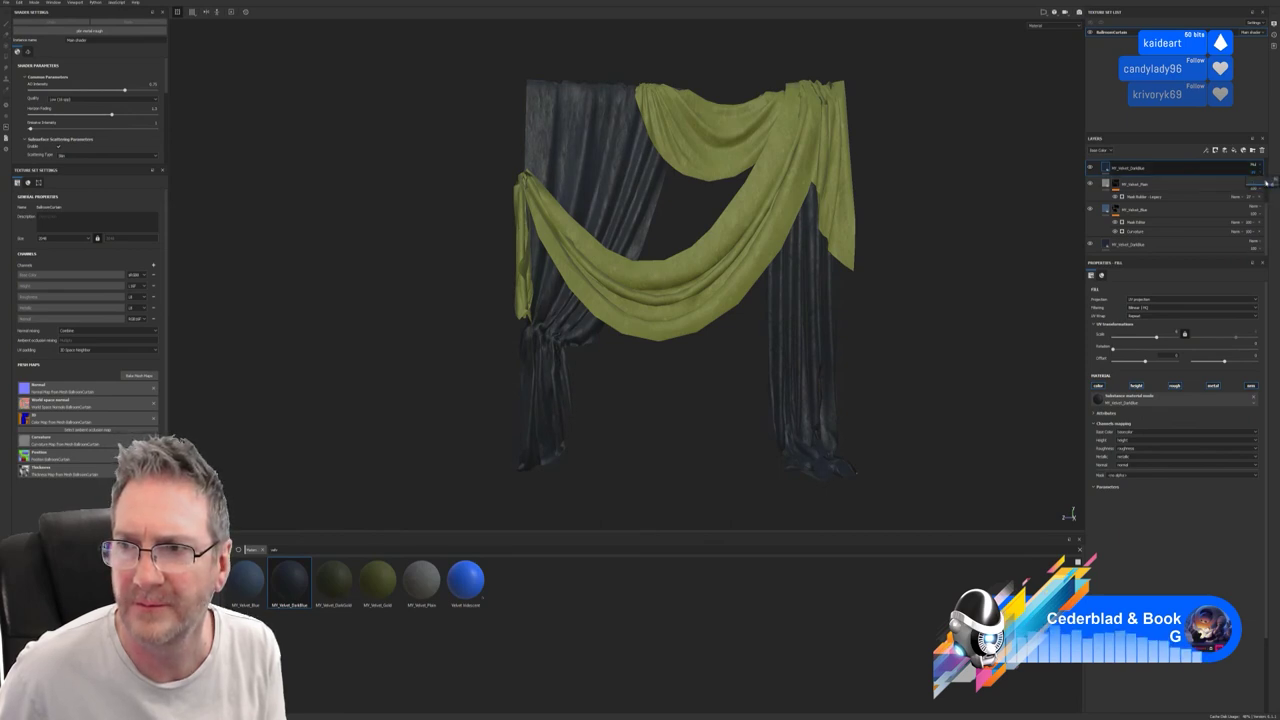
Cycle through the remaining base color blend modes on the MY_Velvet_DarkBlue layer and settle on one that keeps the curtain blue.
{"action": "left_click", "coordinate": [1253, 164]}
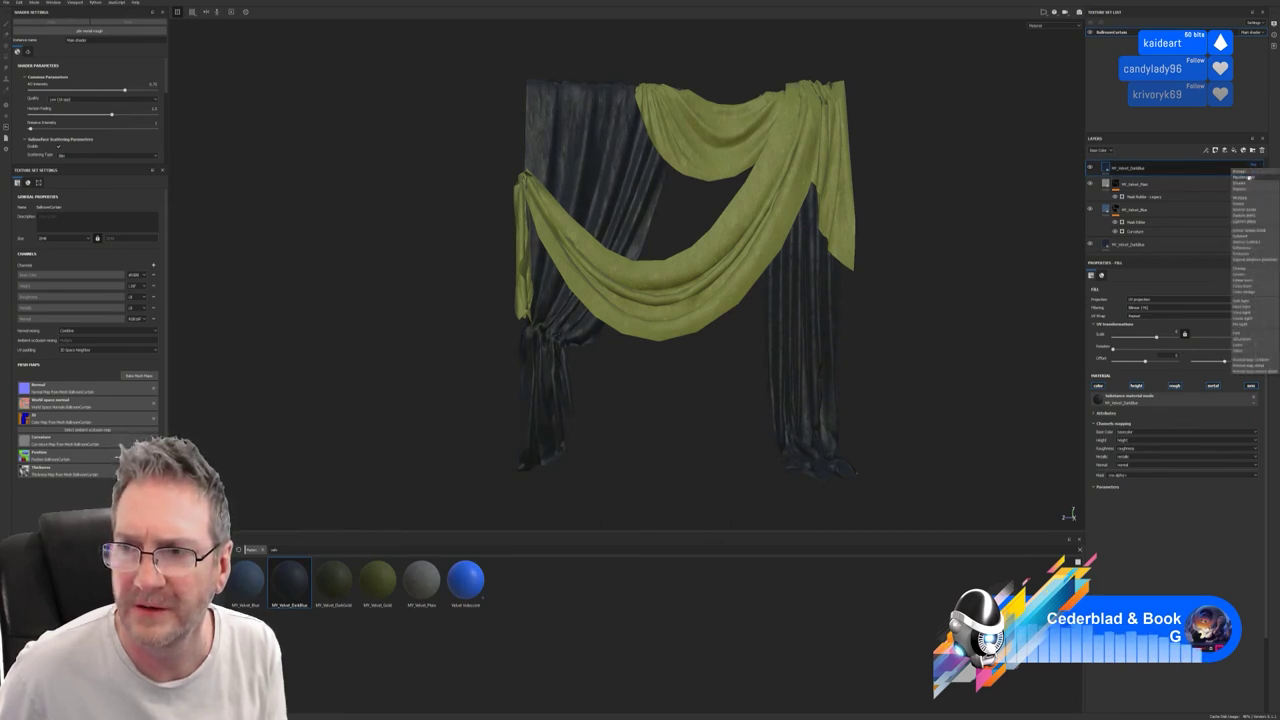
{"action": "left_click", "coordinate": [1244, 206]}
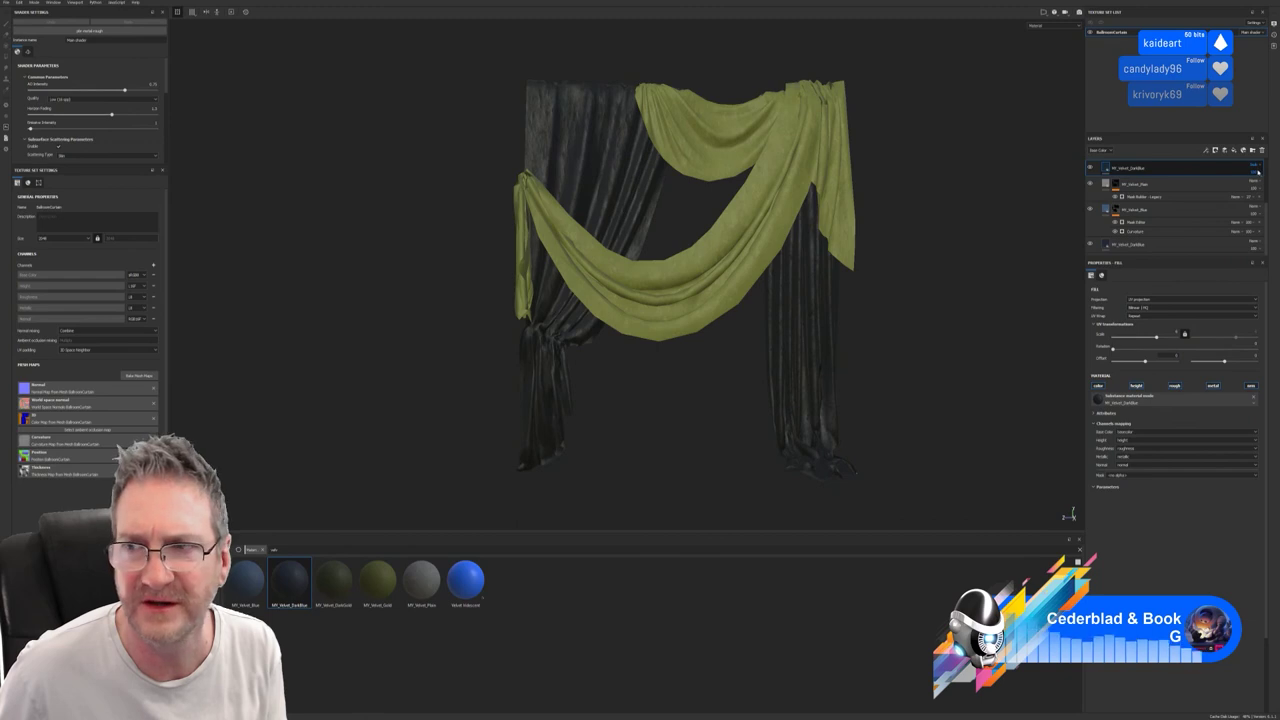
{"action": "scroll", "coordinate": [1256, 168], "scroll_direction": "down", "scroll_amount": 1}
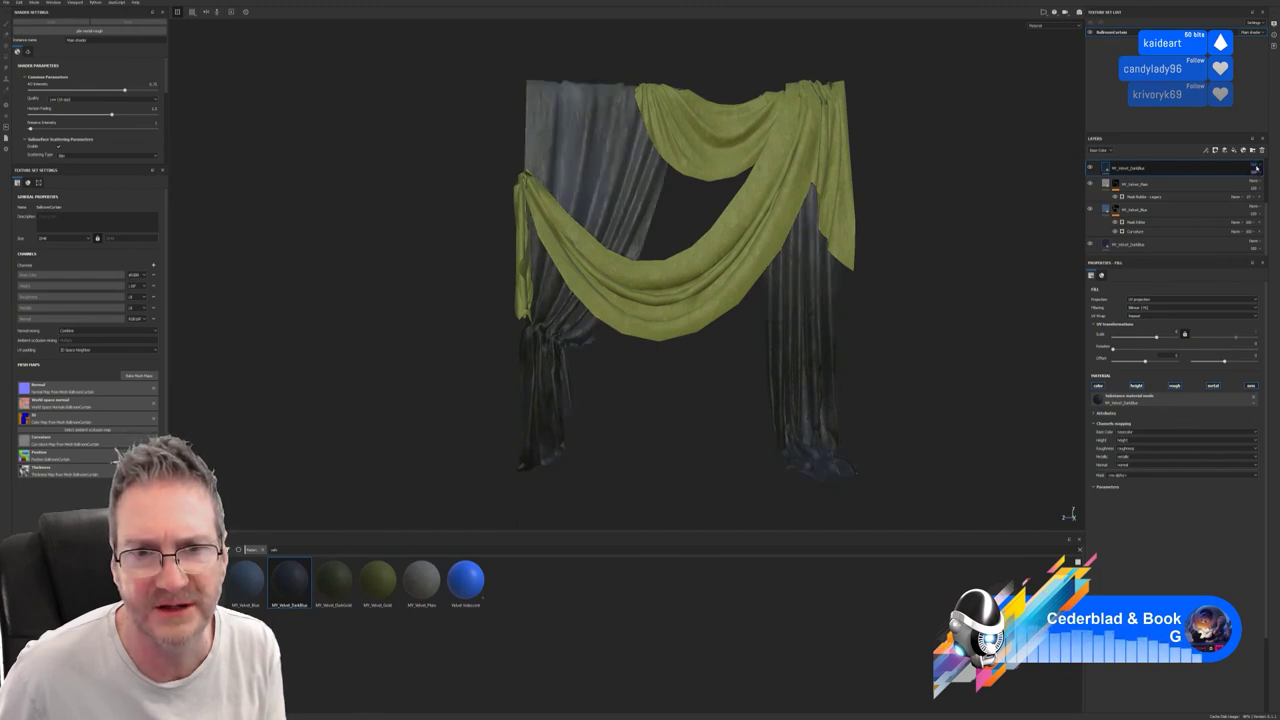
{"action": "scroll", "coordinate": [1256, 168], "scroll_direction": "down", "scroll_amount": 1}
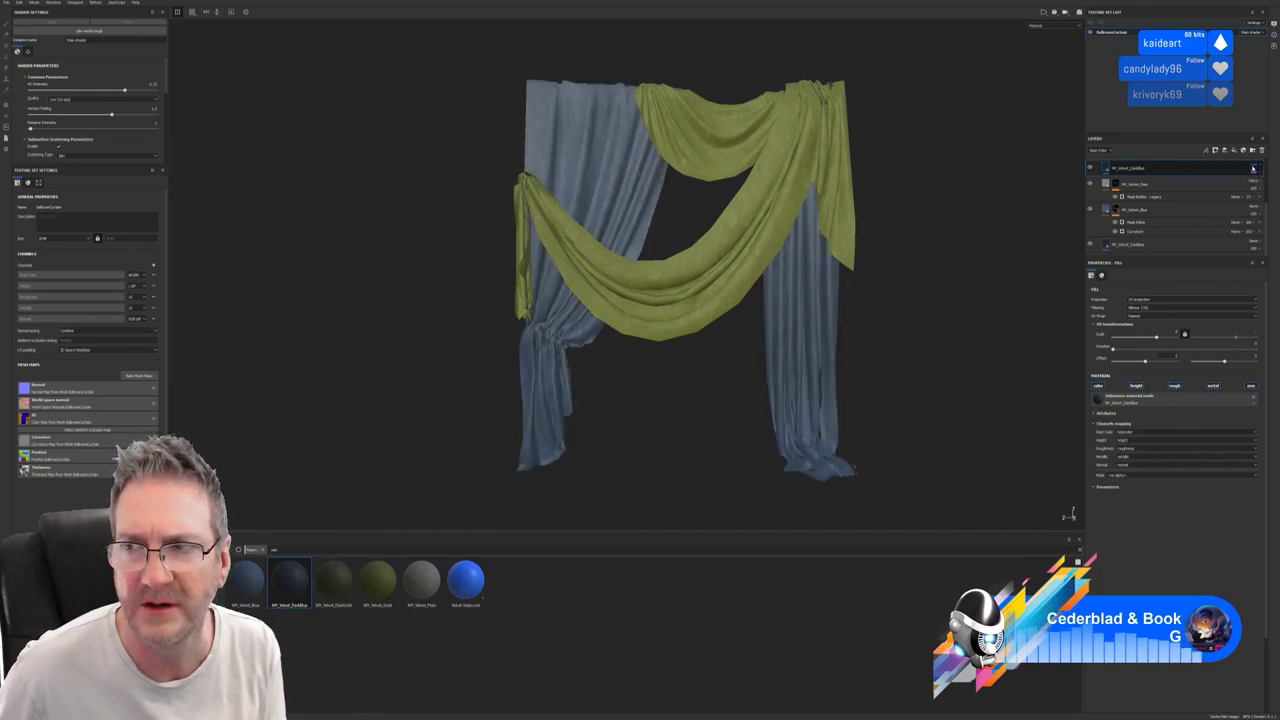
{"action": "scroll", "coordinate": [1253, 168], "scroll_direction": "down", "scroll_amount": 1}
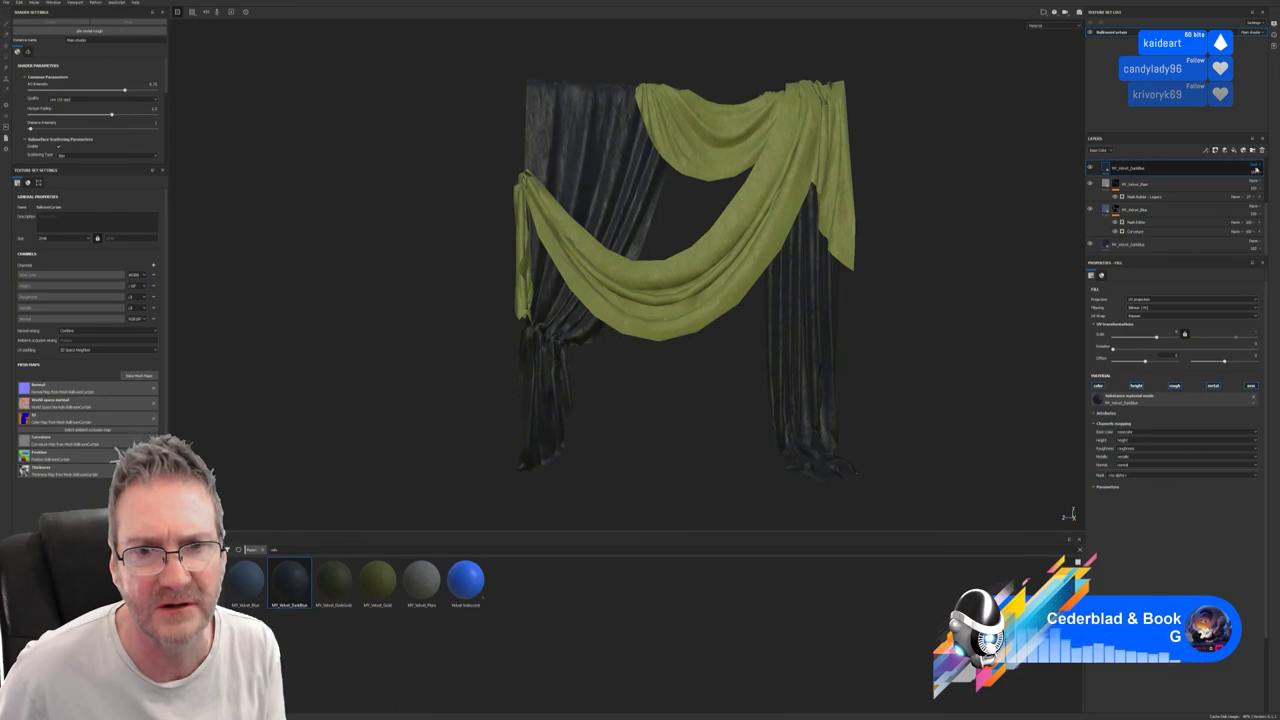
{"action": "scroll", "coordinate": [1255, 170], "scroll_direction": "down", "scroll_amount": 1}
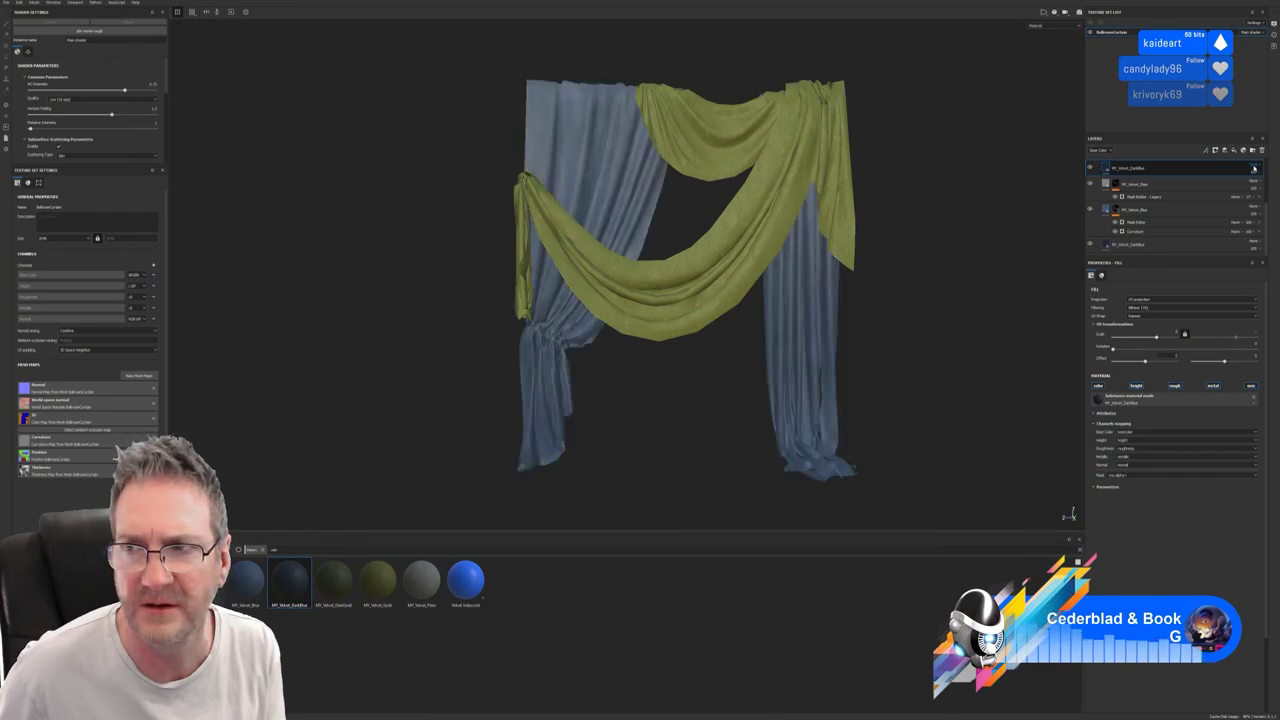
{"action": "scroll", "coordinate": [1253, 169], "scroll_direction": "down", "scroll_amount": 1}
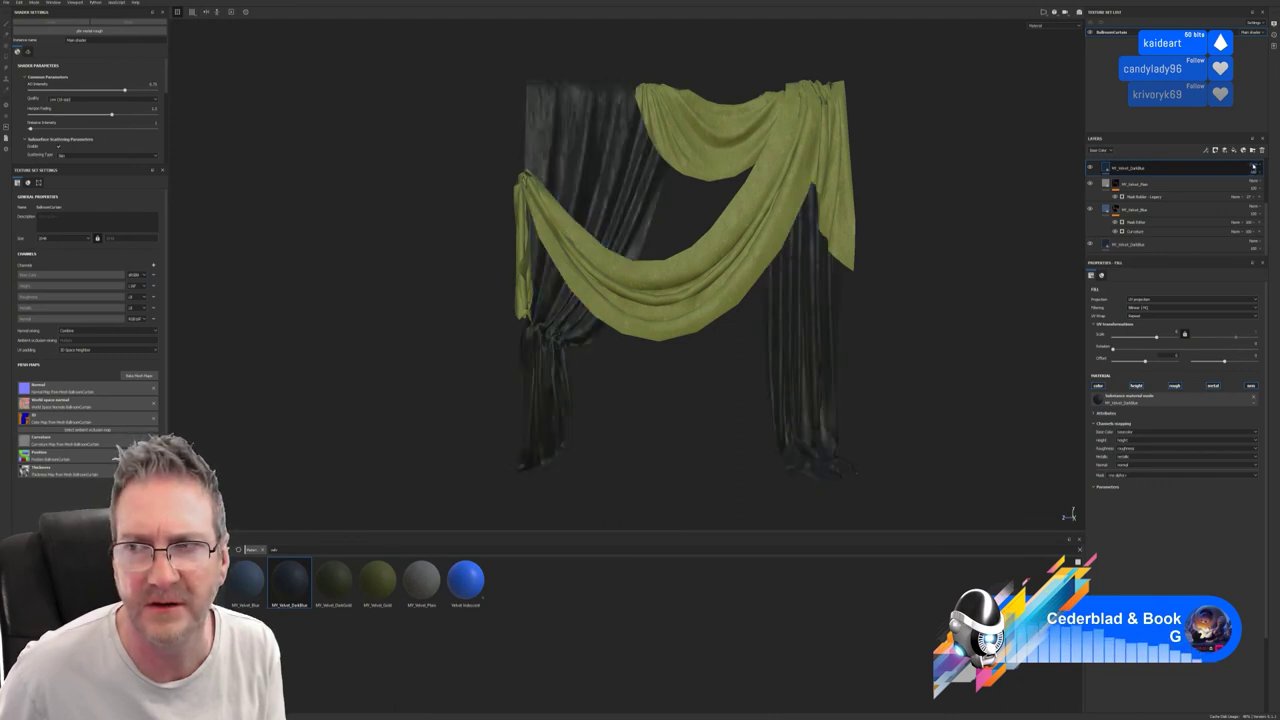
{"action": "scroll", "coordinate": [1253, 168], "scroll_direction": "down", "scroll_amount": 1}
{"action": "scroll", "coordinate": [1255, 168], "scroll_direction": "down", "scroll_amount": 1}
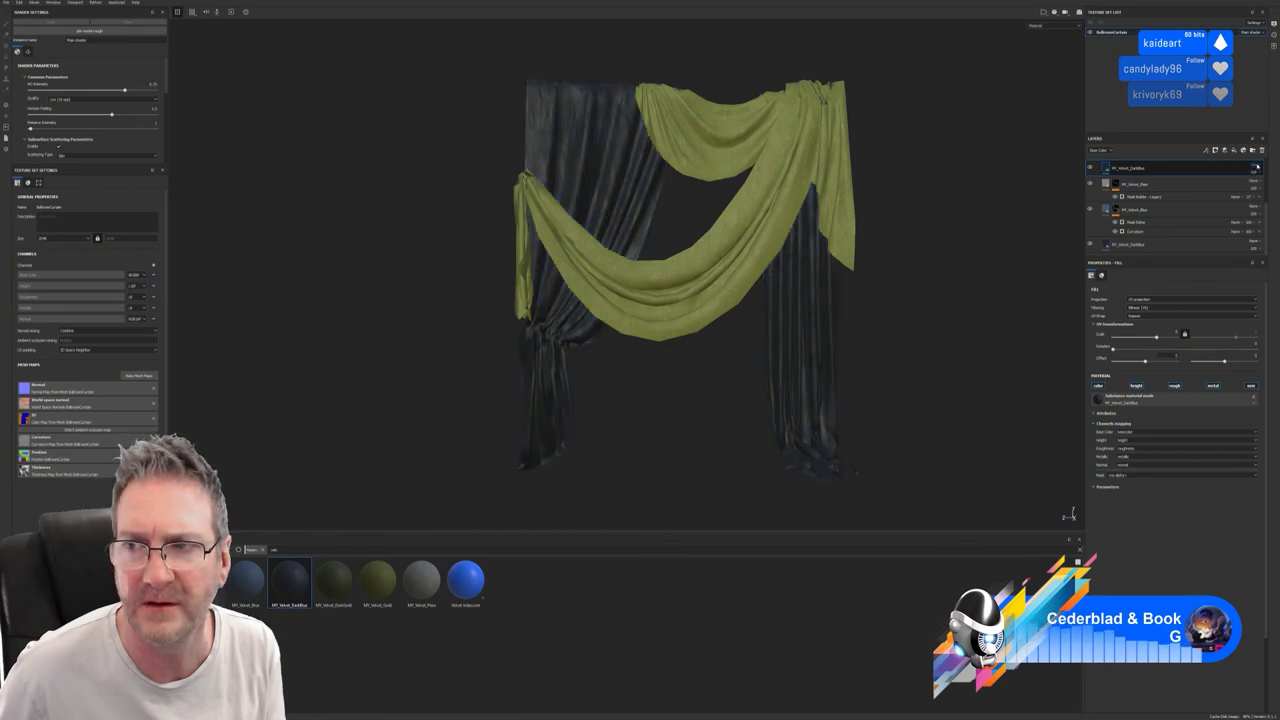
{"action": "scroll", "coordinate": [1256, 167], "scroll_direction": "down", "scroll_amount": 1}
{"action": "scroll", "coordinate": [1256, 167], "scroll_direction": "down", "scroll_amount": 1}
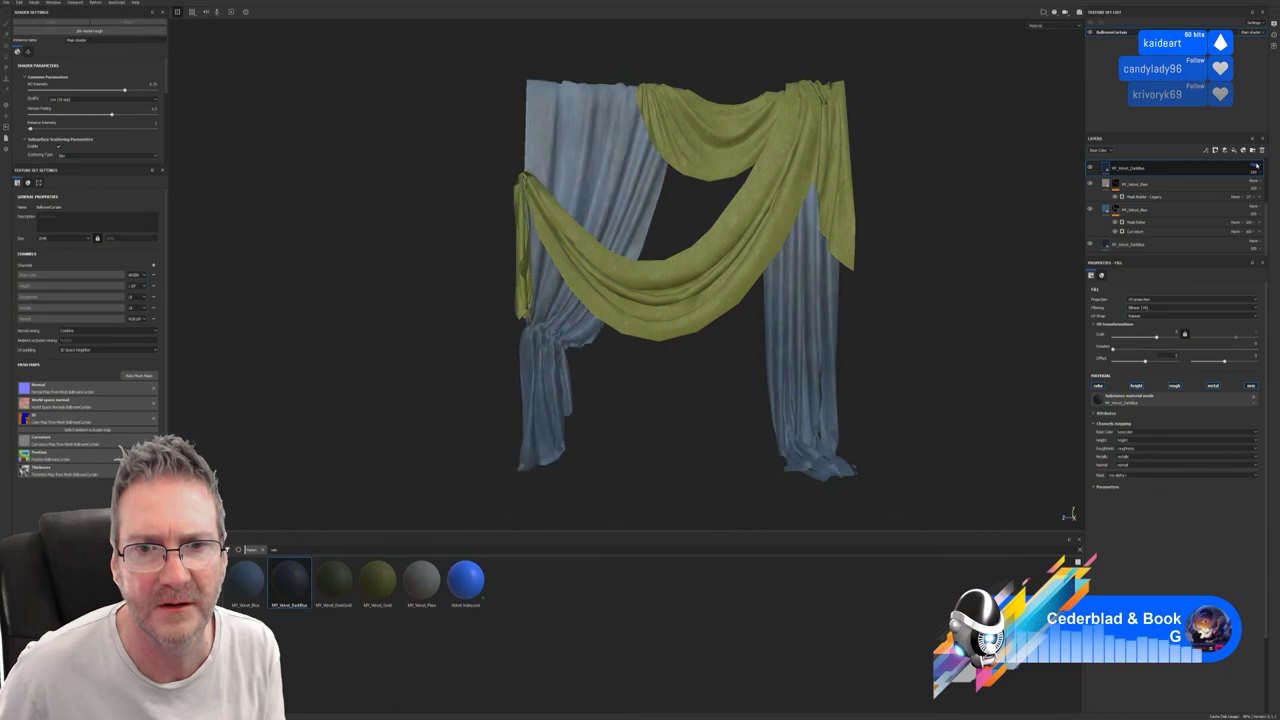
{"action": "scroll", "coordinate": [1256, 167], "scroll_direction": "down", "scroll_amount": 3}
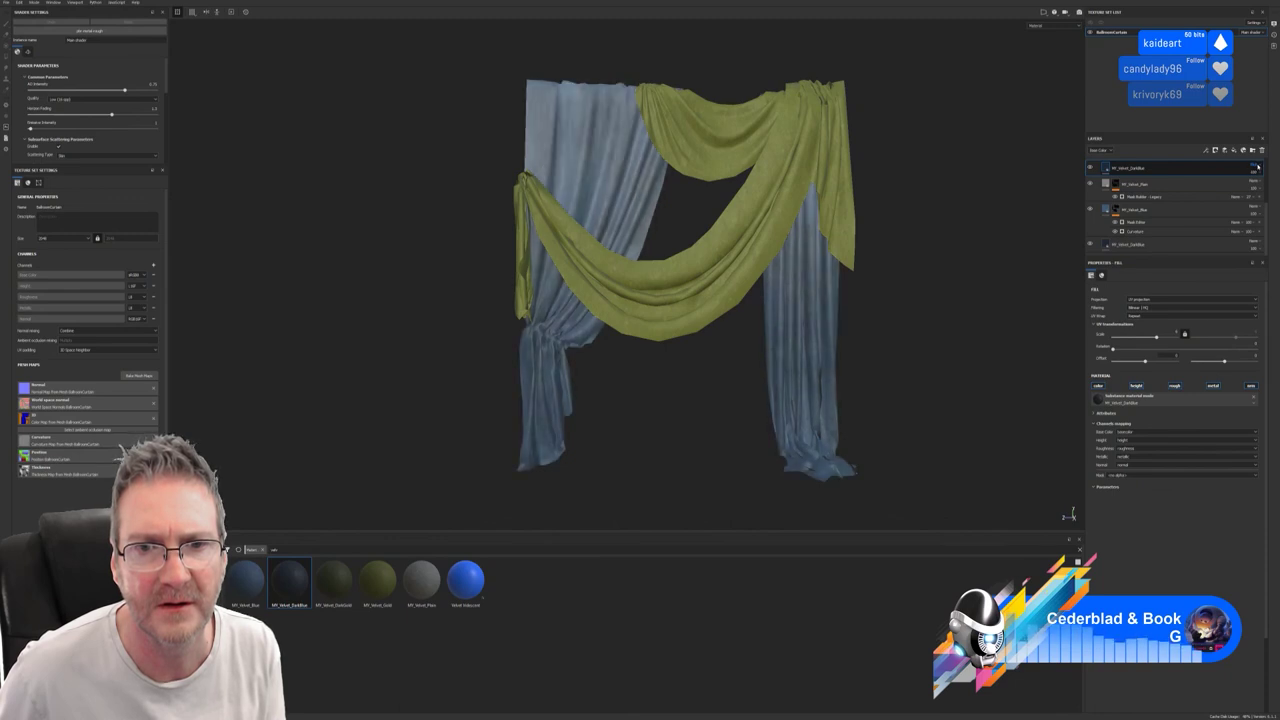
{"action": "scroll", "coordinate": [1256, 167], "scroll_direction": "down", "scroll_amount": 2}
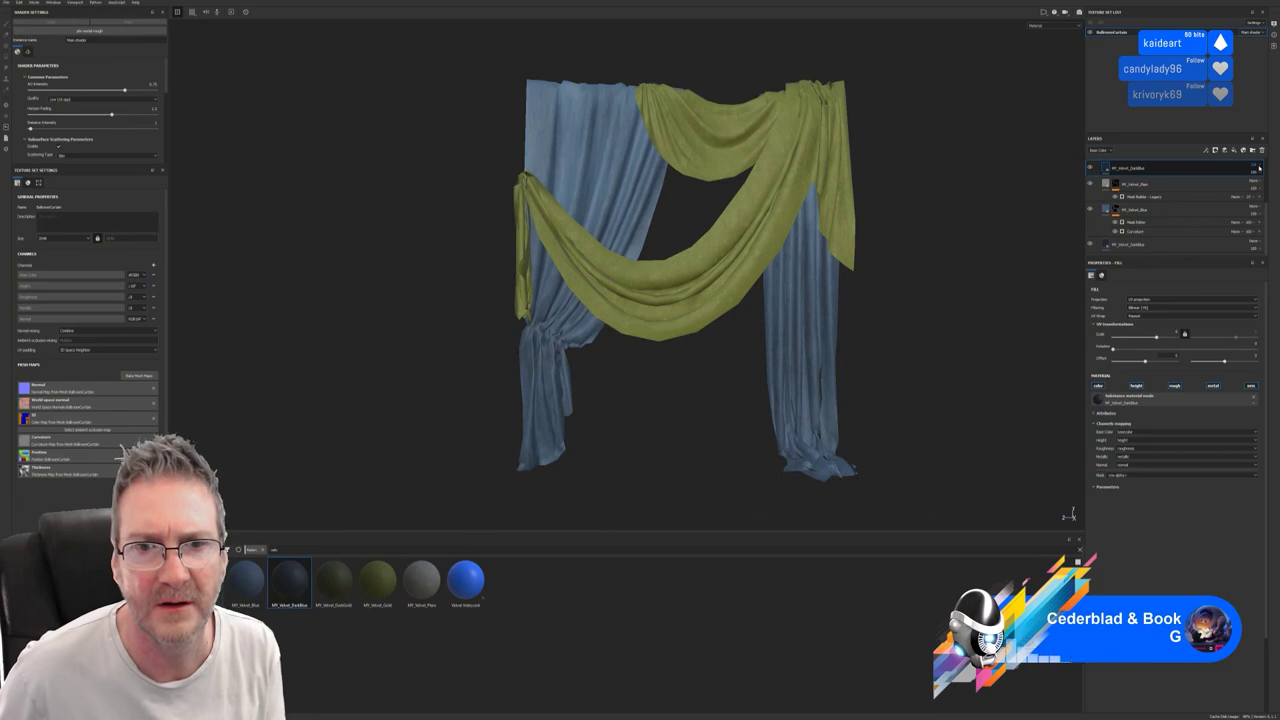
{"action": "scroll", "coordinate": [1259, 167], "scroll_direction": "down", "scroll_amount": 2}
{"action": "scroll", "coordinate": [1259, 168], "scroll_direction": "down", "scroll_amount": 1}
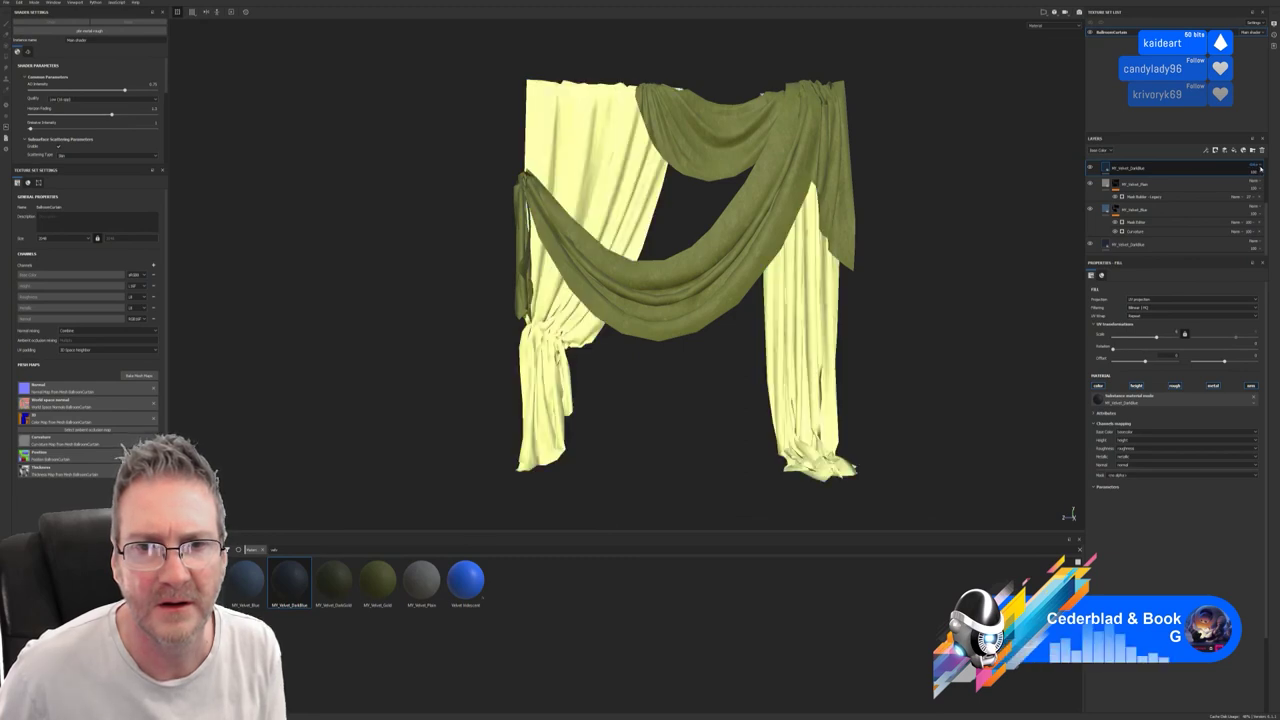
{"action": "scroll", "coordinate": [1259, 169], "scroll_direction": "down", "scroll_amount": 2}
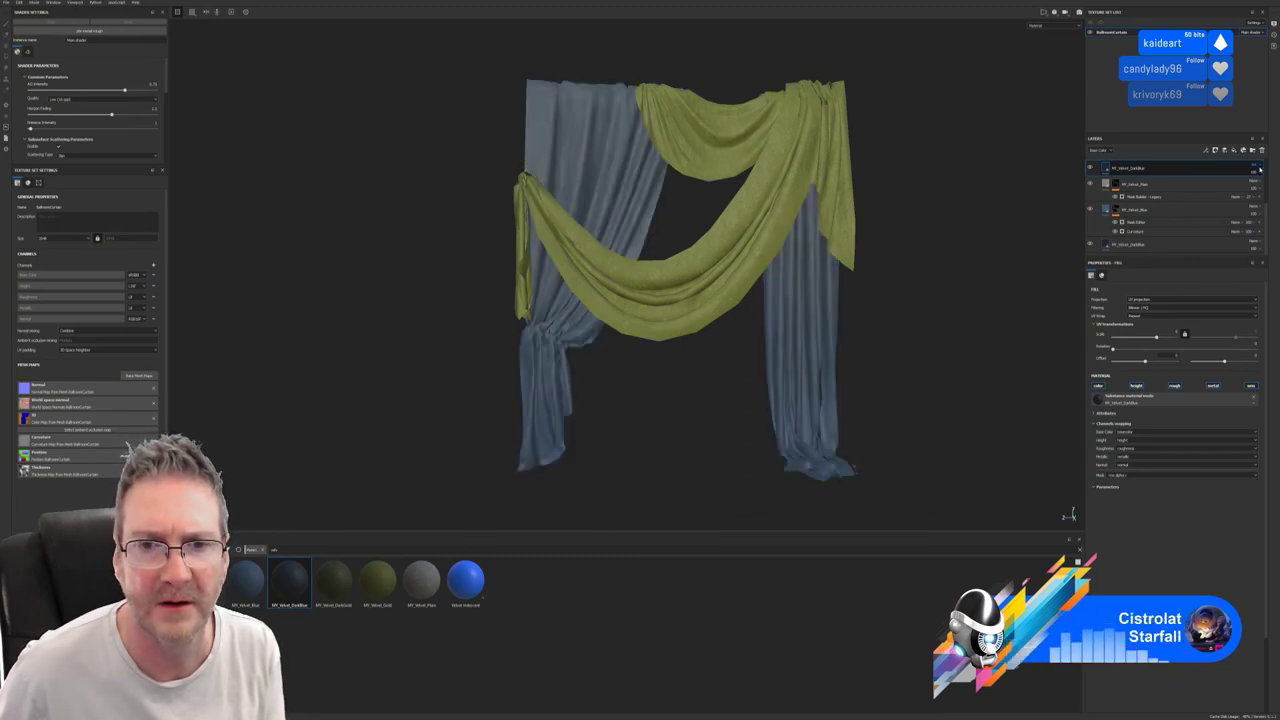
{"action": "scroll", "coordinate": [1259, 169], "scroll_direction": "down", "scroll_amount": 1}
Toggle the MY_Velvet_DarkBlue layer's visibility to compare the curtain with and without its new blend mode.
{"action": "left_click_drag", "start_coordinate": [974, 328], "coordinate": [942, 305], "text": "alt"}
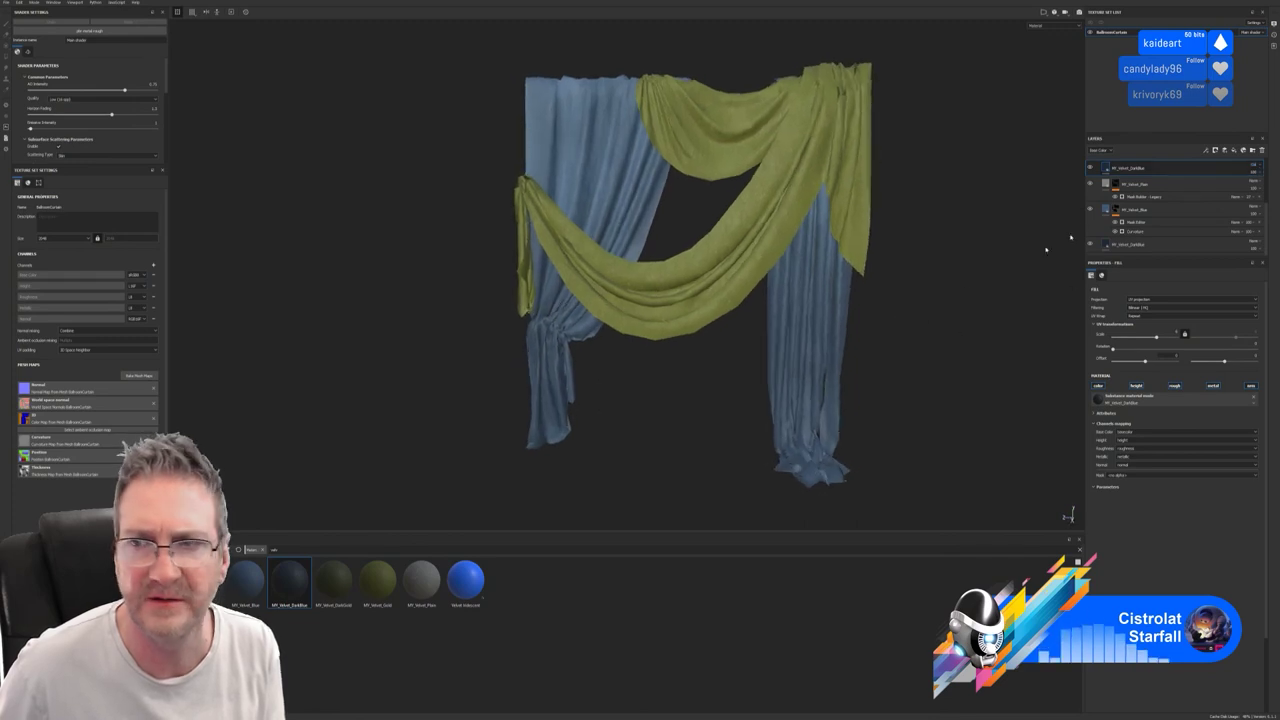
{"action": "left_click", "coordinate": [1090, 169]}
{"action": "left_click", "coordinate": [1090, 169]}
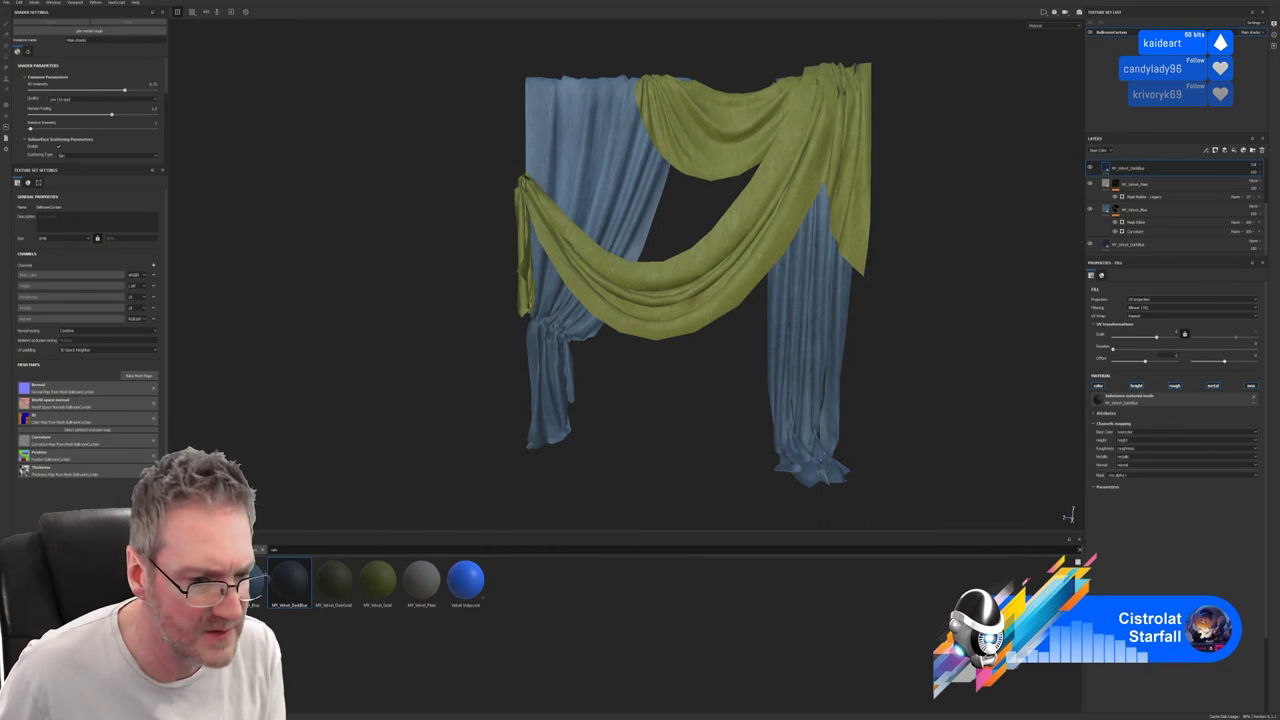
Apply the Surface Worn smart mask to the MY_Velvet_DarkBlue layer.
{"action": "left_click", "coordinate": [204, 686]}
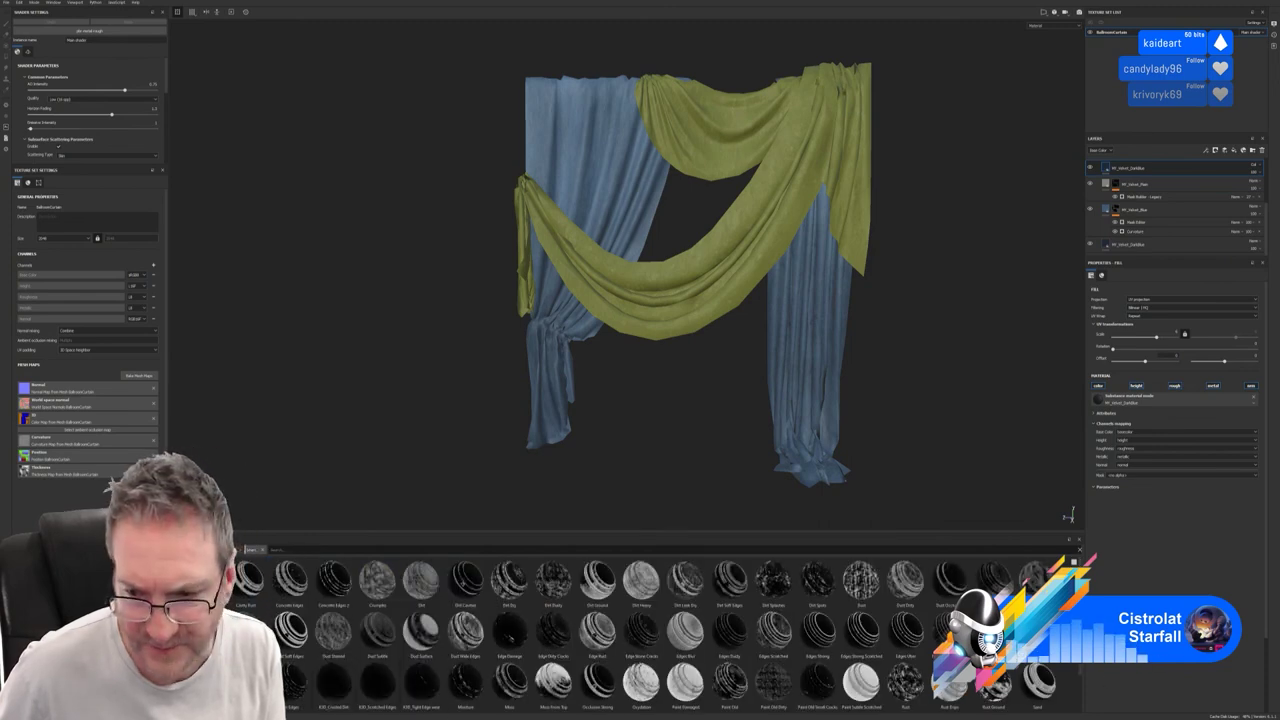
{"action": "scroll", "coordinate": [1085, 673], "scroll_direction": "down", "scroll_amount": 1}
{"action": "left_click_drag", "start_coordinate": [685, 688], "coordinate": [1160, 200]}
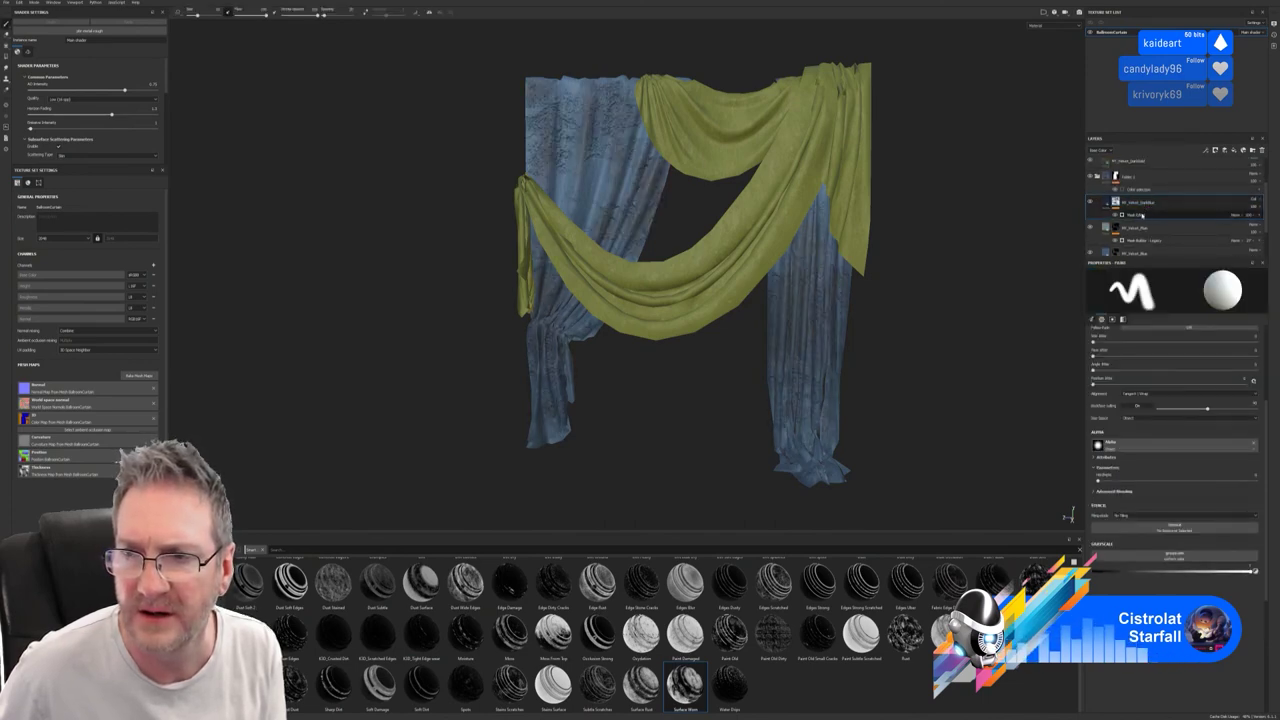
In the smart mask's Mask Editor, raise the global blur slightly, lower the global balance to about 0.35, and leave global invert off.
{"action": "left_click", "coordinate": [1145, 215]}
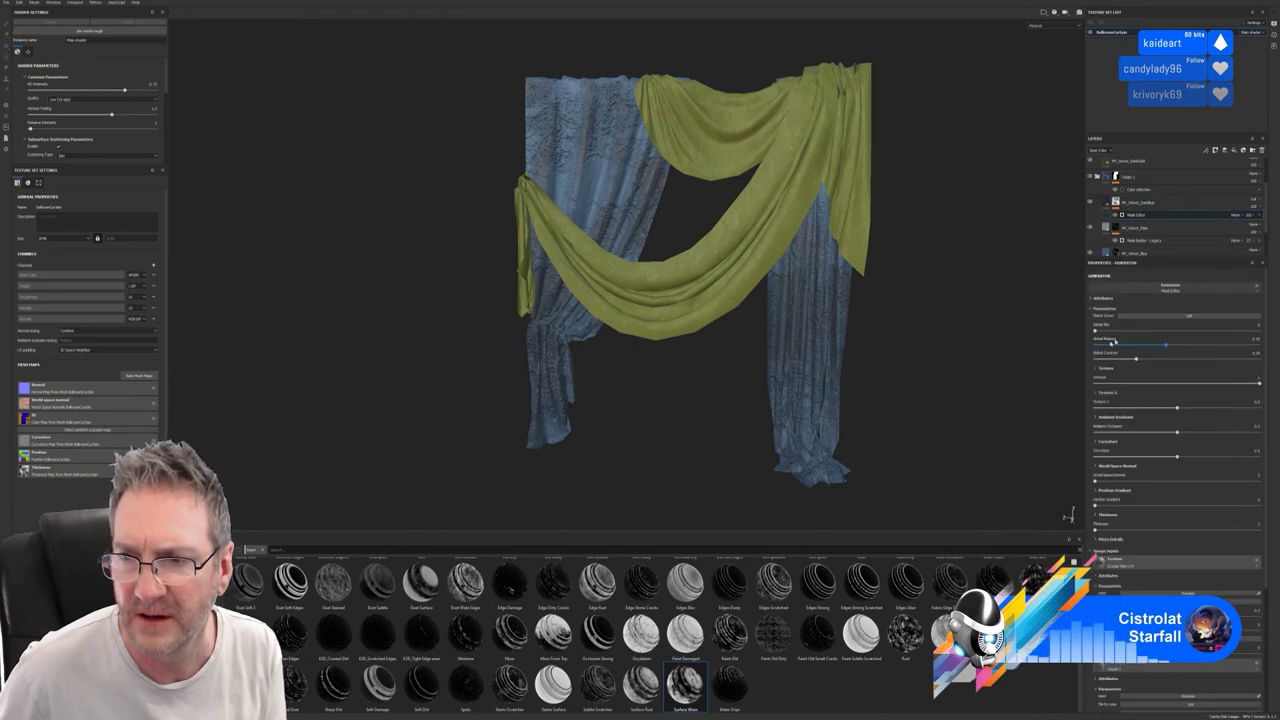
{"action": "left_click", "coordinate": [1174, 317]}
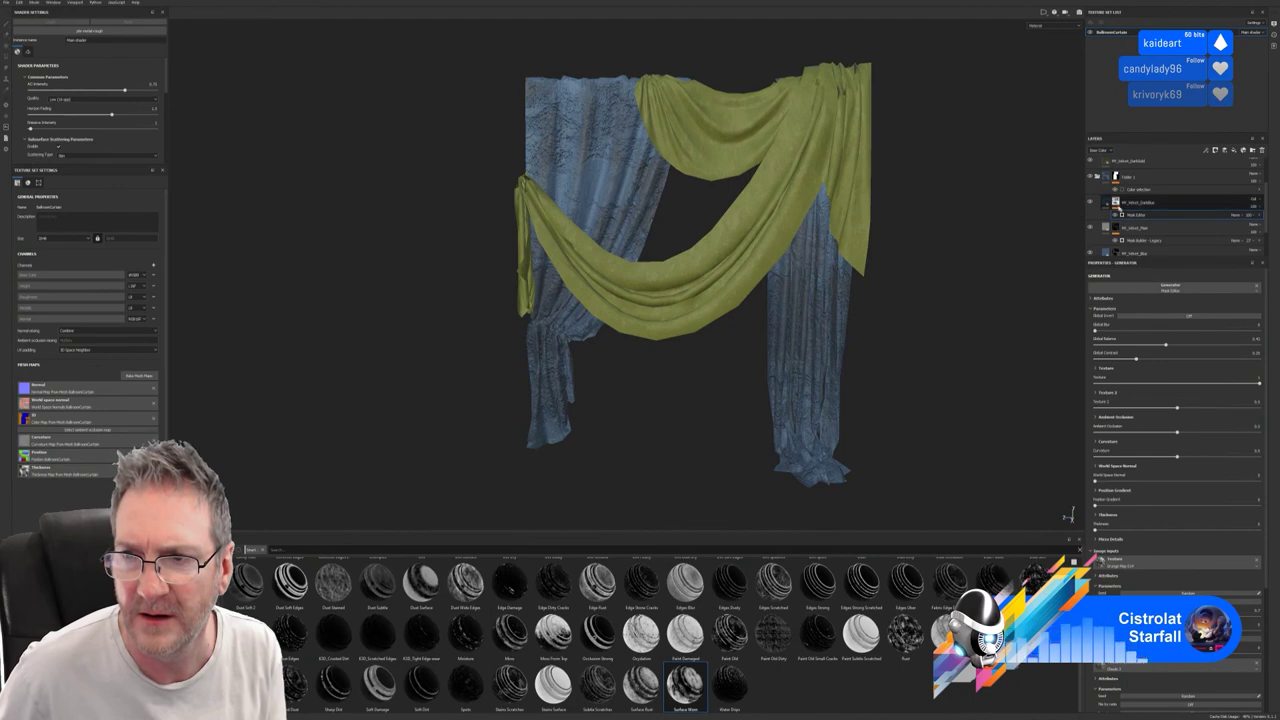
{"action": "left_click", "coordinate": [1116, 203]}
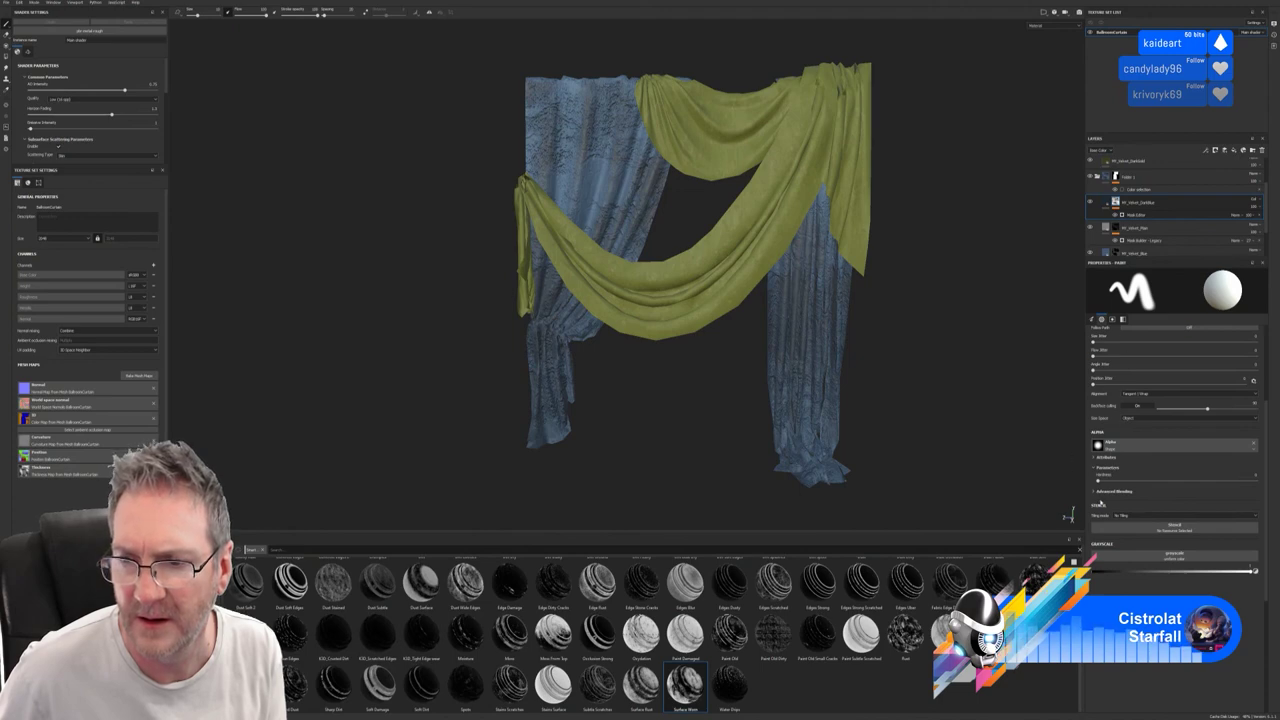
{"action": "left_click", "coordinate": [1097, 492]}
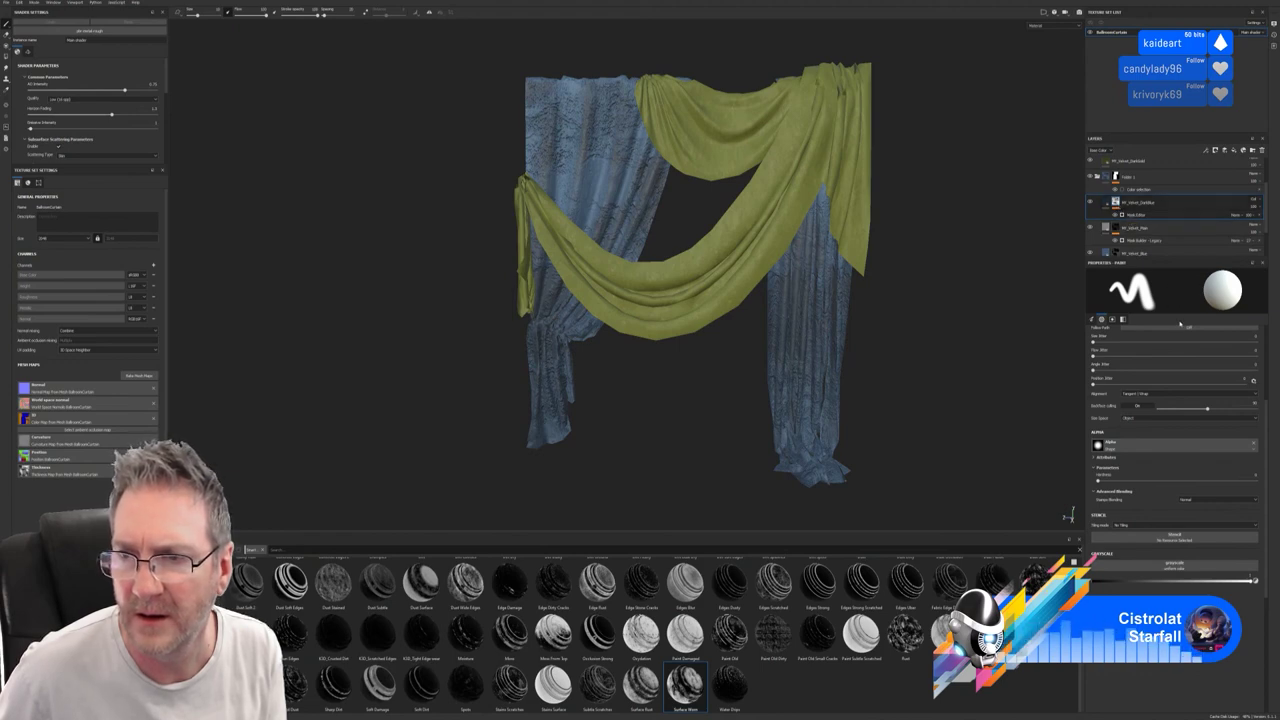
{"action": "left_click", "coordinate": [1147, 216]}
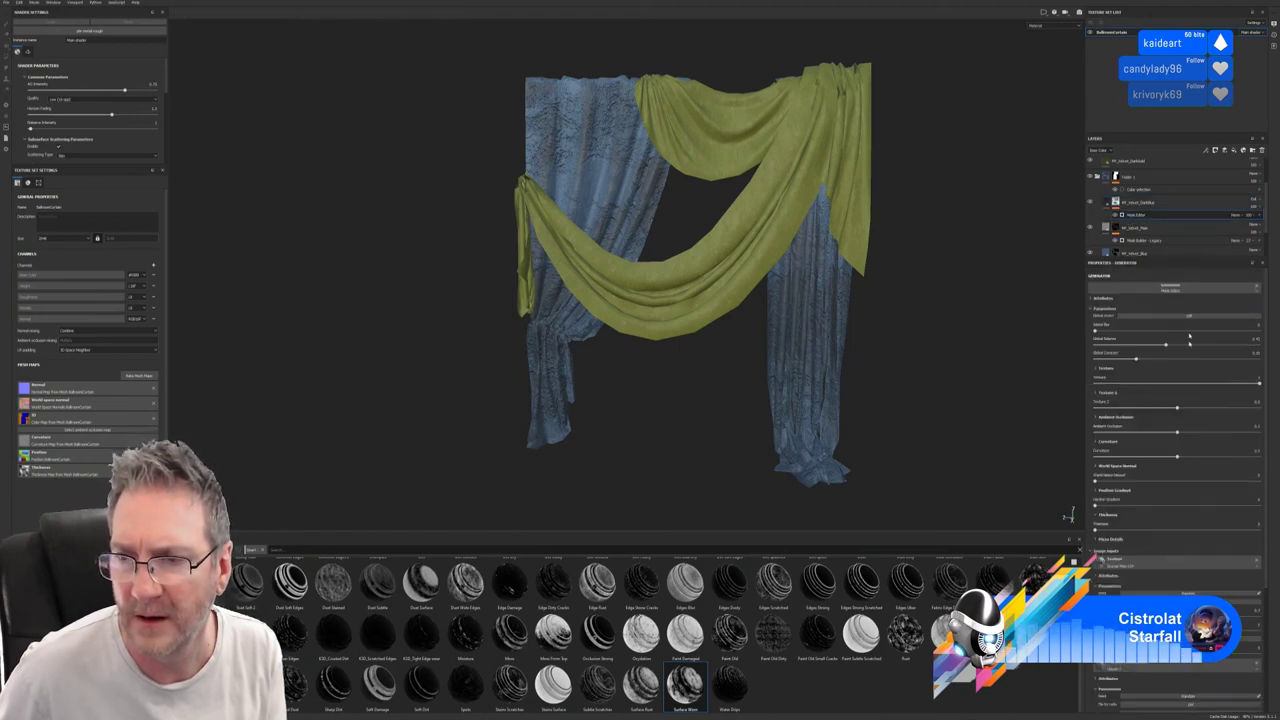
{"action": "mouse_move", "coordinate": [1097, 330]}
{"action": "left_mouse_down"}
{"action": "mouse_move", "coordinate": [1146, 331]}
{"action": "mouse_move", "coordinate": [1103, 343]}
{"action": "left_mouse_up"}
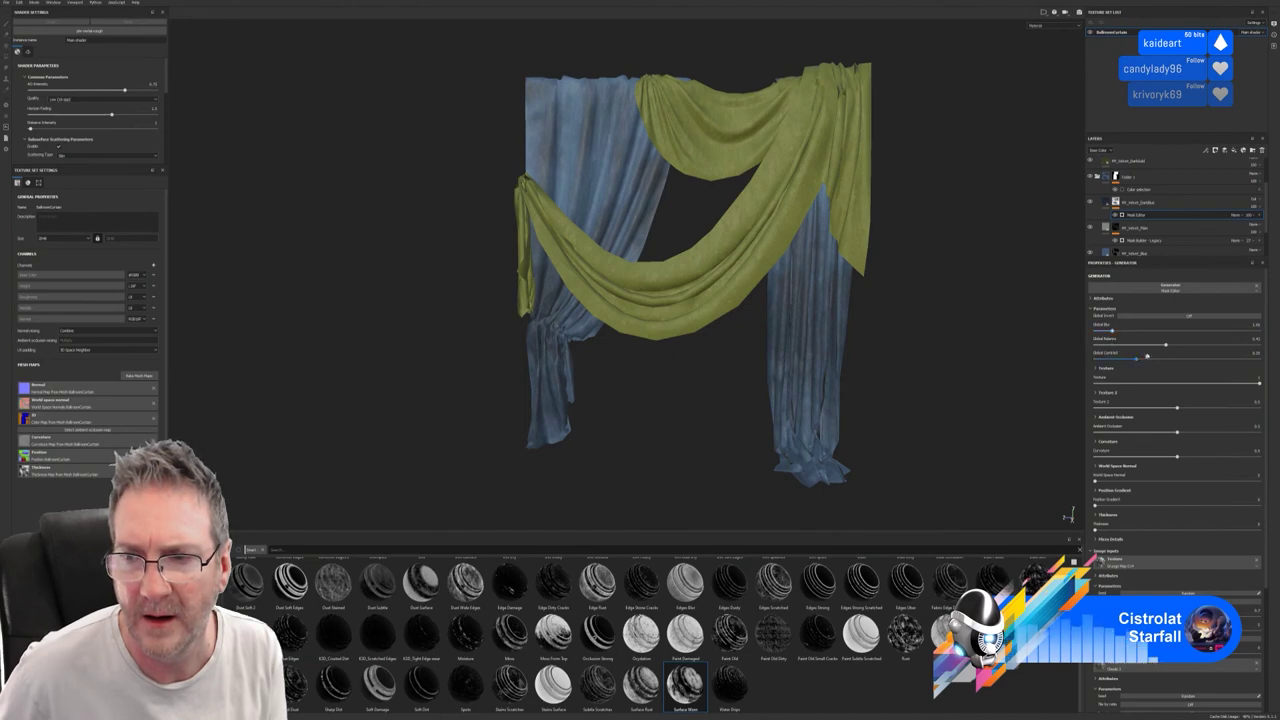
{"action": "mouse_move", "coordinate": [1165, 344]}
{"action": "left_mouse_down"}
{"action": "mouse_move", "coordinate": [1204, 345]}
{"action": "mouse_move", "coordinate": [1153, 358]}
{"action": "left_mouse_up"}
{"action": "left_click", "coordinate": [1188, 316]}
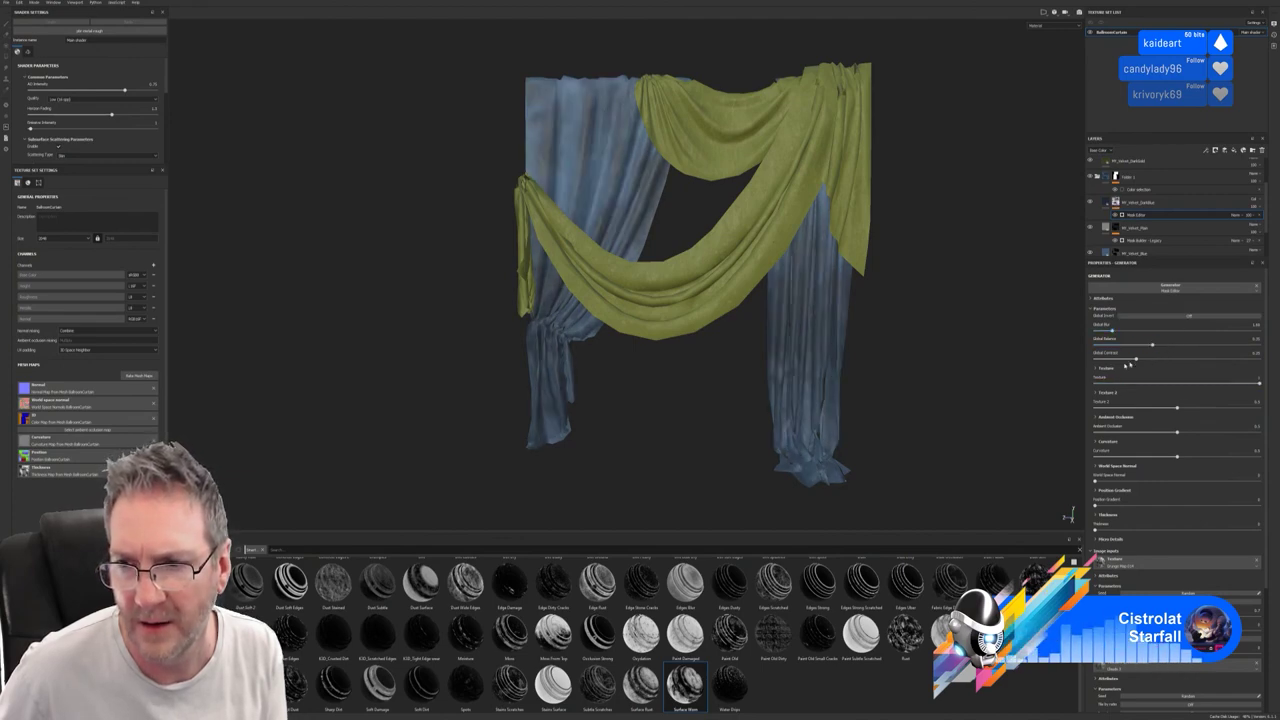
Set the Mask Editor's Texture to about 0.22, Texture 2 to 0.74 and Ambient Occlusion to 0.53, and slightly raise Curvature and World Space Normal.
{"action": "mouse_move", "coordinate": [1226, 384]}
{"action": "left_mouse_down"}
{"action": "mouse_move", "coordinate": [1112, 384]}
{"action": "mouse_move", "coordinate": [1178, 384]}
{"action": "mouse_move", "coordinate": [1124, 384]}
{"action": "mouse_move", "coordinate": [1195, 391]}
{"action": "mouse_move", "coordinate": [1131, 394]}
{"action": "mouse_move", "coordinate": [1206, 409]}
{"action": "mouse_move", "coordinate": [1277, 407]}
{"action": "mouse_move", "coordinate": [1166, 409]}
{"action": "mouse_move", "coordinate": [1228, 410]}
{"action": "mouse_move", "coordinate": [1217, 409]}
{"action": "mouse_move", "coordinate": [1237, 430]}
{"action": "mouse_move", "coordinate": [1260, 429]}
{"action": "mouse_move", "coordinate": [1108, 431]}
{"action": "mouse_move", "coordinate": [1195, 428]}
{"action": "mouse_move", "coordinate": [1181, 430]}
{"action": "left_mouse_up"}
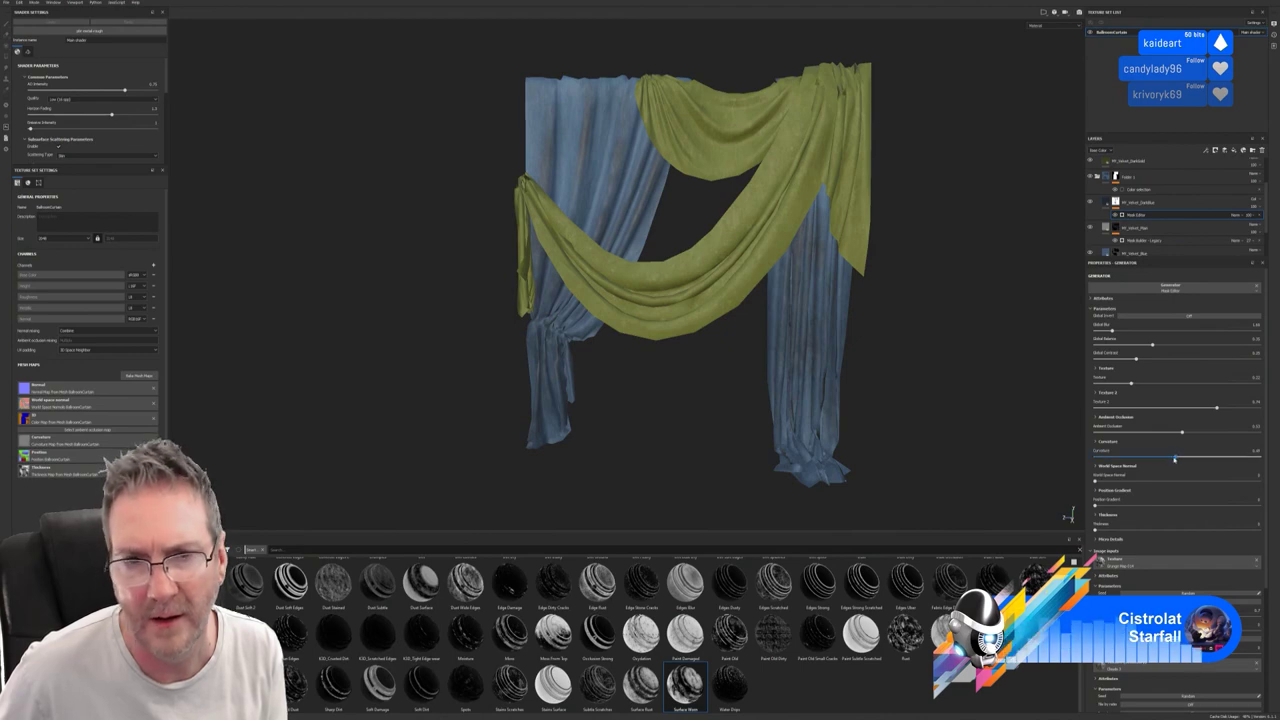
{"action": "mouse_move", "coordinate": [1175, 458]}
{"action": "left_mouse_down"}
{"action": "mouse_move", "coordinate": [1124, 458]}
{"action": "mouse_move", "coordinate": [1224, 455]}
{"action": "mouse_move", "coordinate": [1199, 446]}
{"action": "left_mouse_up"}
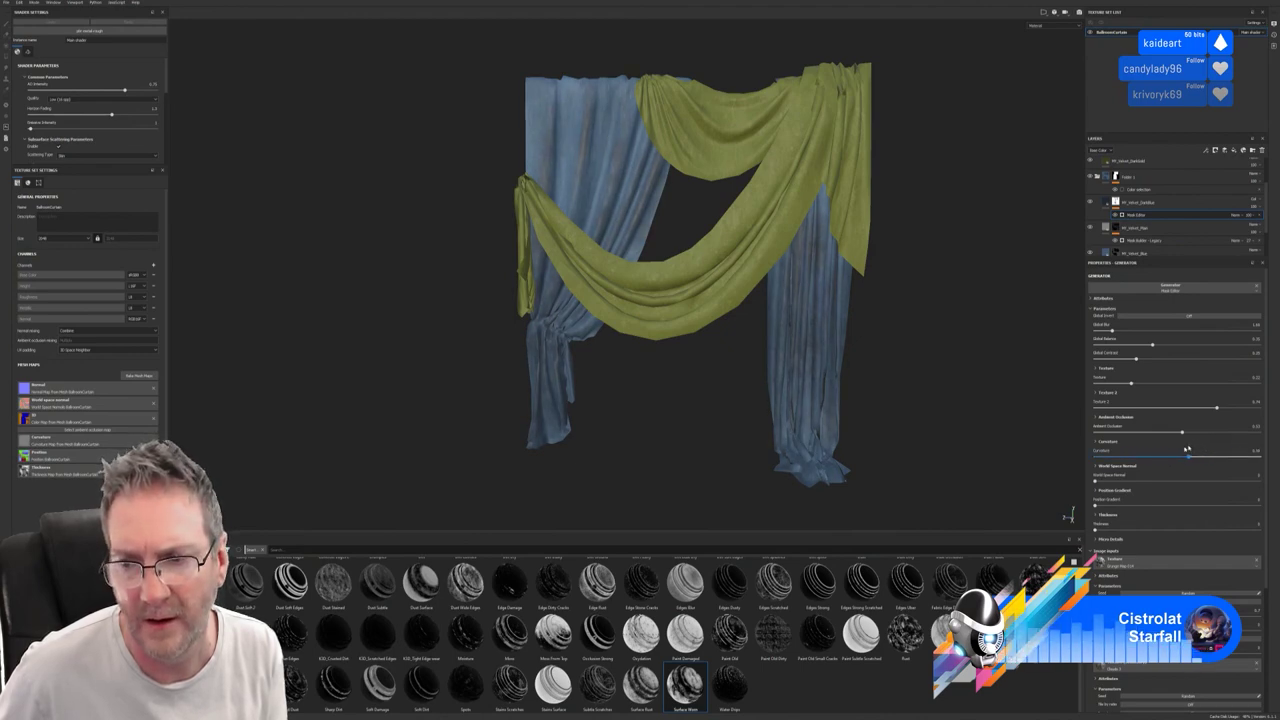
{"action": "mouse_move", "coordinate": [1100, 481]}
{"action": "left_mouse_down"}
{"action": "mouse_move", "coordinate": [1218, 478]}
{"action": "mouse_move", "coordinate": [1084, 483]}
{"action": "mouse_move", "coordinate": [1154, 481]}
{"action": "mouse_move", "coordinate": [1108, 481]}
{"action": "mouse_move", "coordinate": [1132, 505]}
{"action": "mouse_move", "coordinate": [1168, 504]}
{"action": "mouse_move", "coordinate": [1097, 506]}
{"action": "left_mouse_up"}
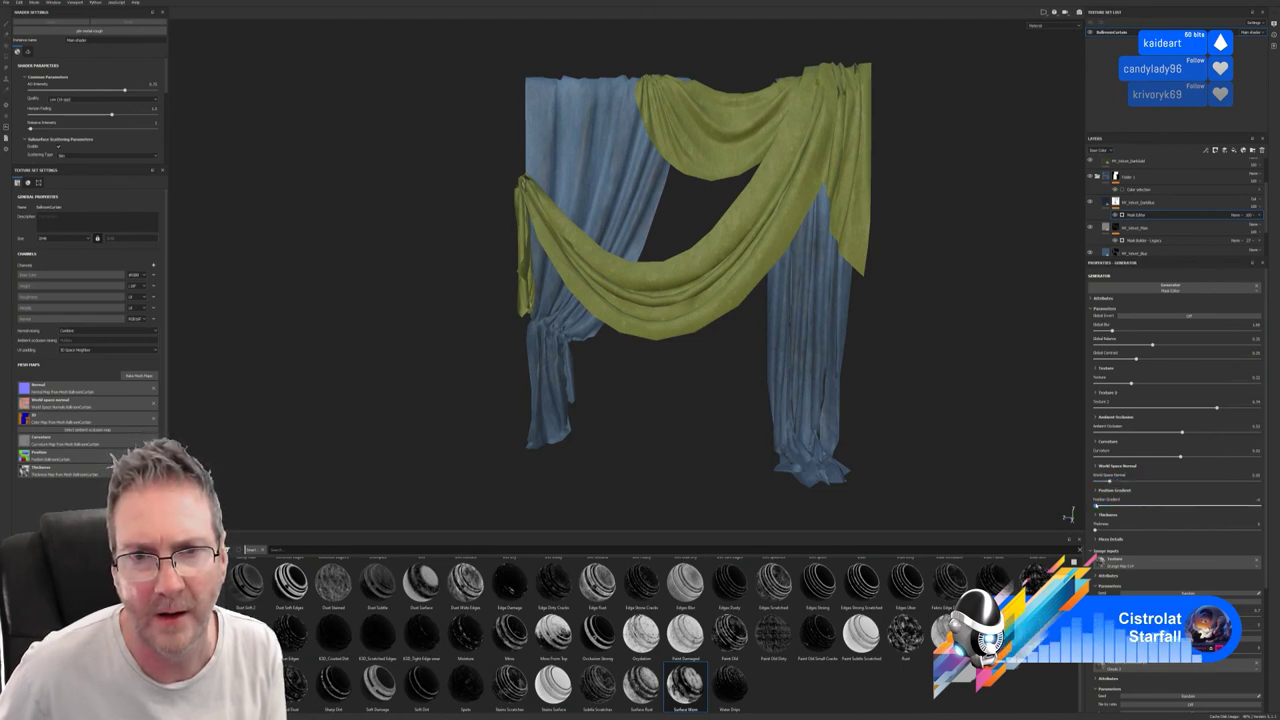
{"action": "left_click_drag", "start_coordinate": [780, 380], "coordinate": [600, 340], "text": "alt"}
{"action": "right_click_drag", "start_coordinate": [628, 185], "coordinate": [701, 201], "text": "alt"}
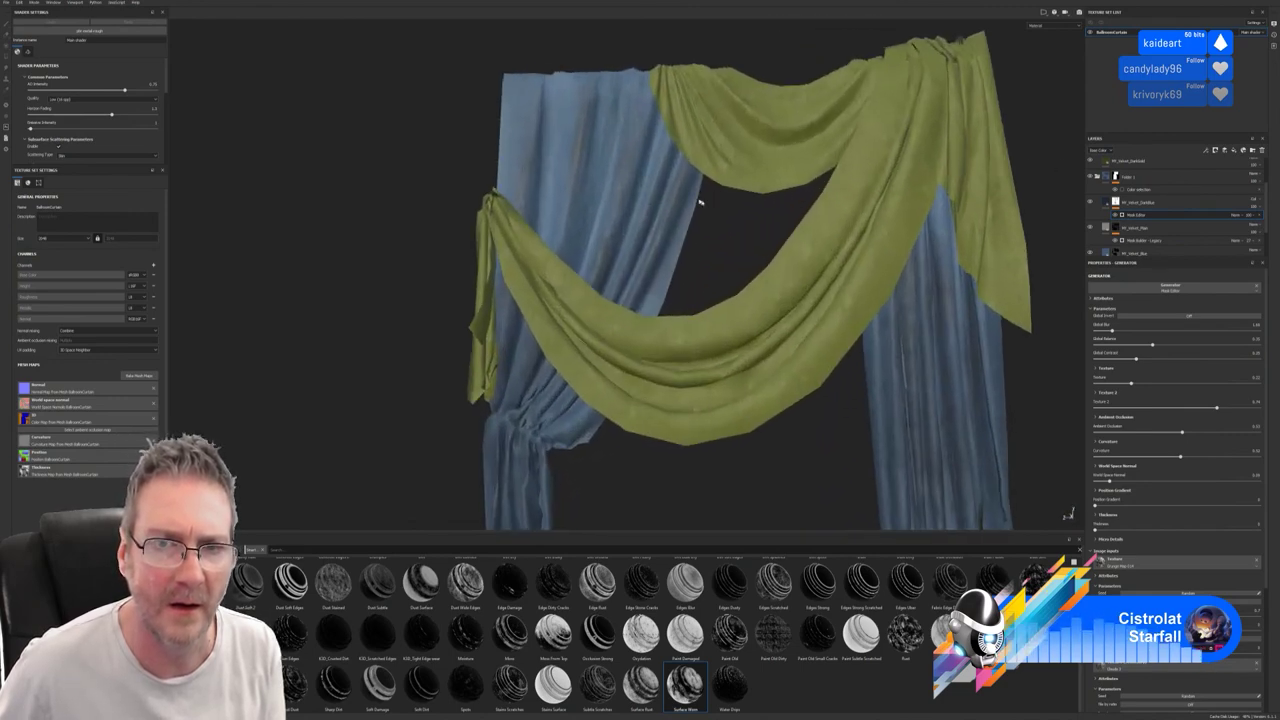
{"action": "left_click_drag", "start_coordinate": [700, 202], "coordinate": [695, 344], "text": "alt"}
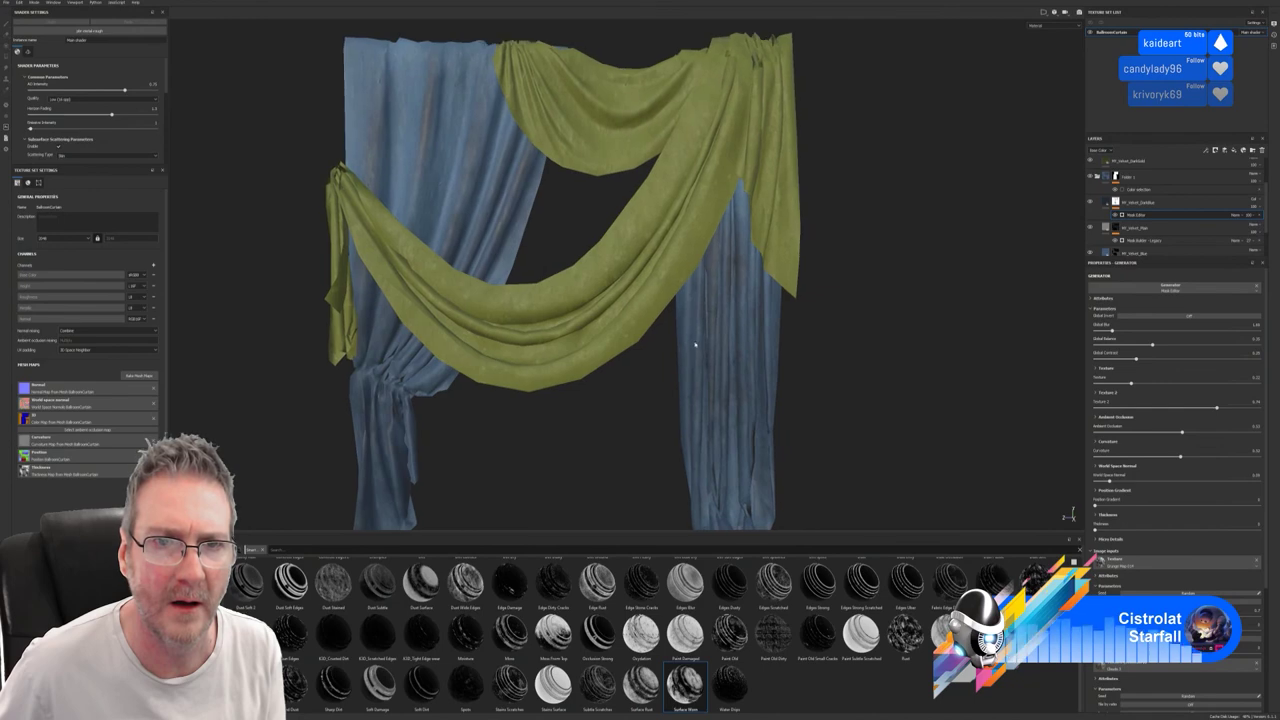
{"action": "right_click_drag", "start_coordinate": [695, 344], "coordinate": [602, 348], "text": "alt"}
{"action": "middle_click_drag", "start_coordinate": [602, 348], "coordinate": [685, 346], "text": "alt"}
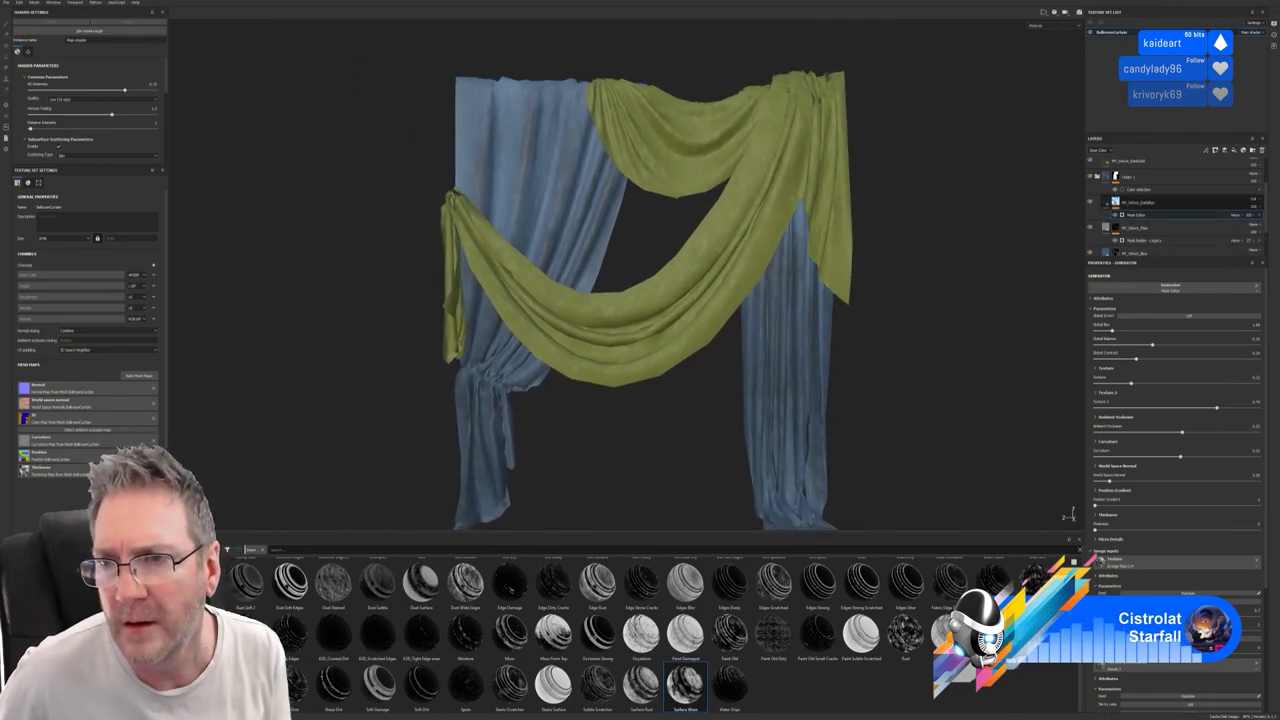
Disable the height channel on the MY_Velvet_DarkBlue fill and test its normal and roughness channels by switching each off and on again.
{"action": "left_click", "coordinate": [1110, 202]}
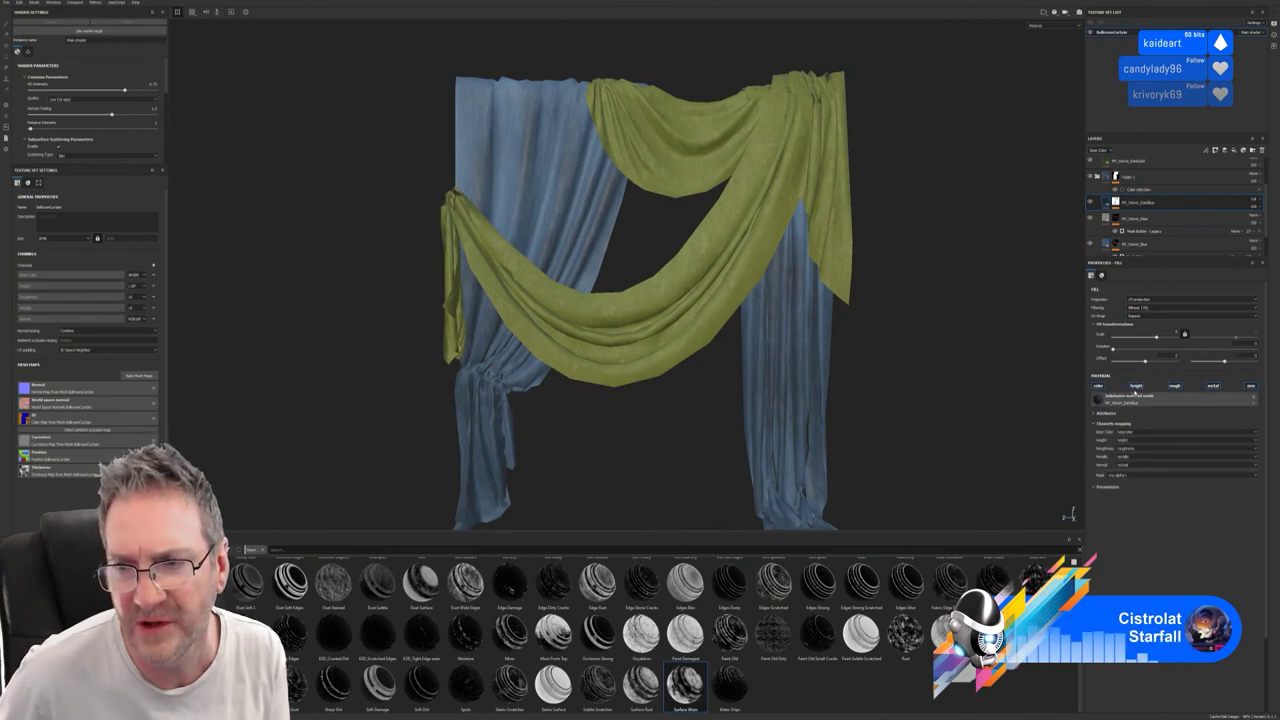
{"action": "left_click", "coordinate": [1135, 386]}
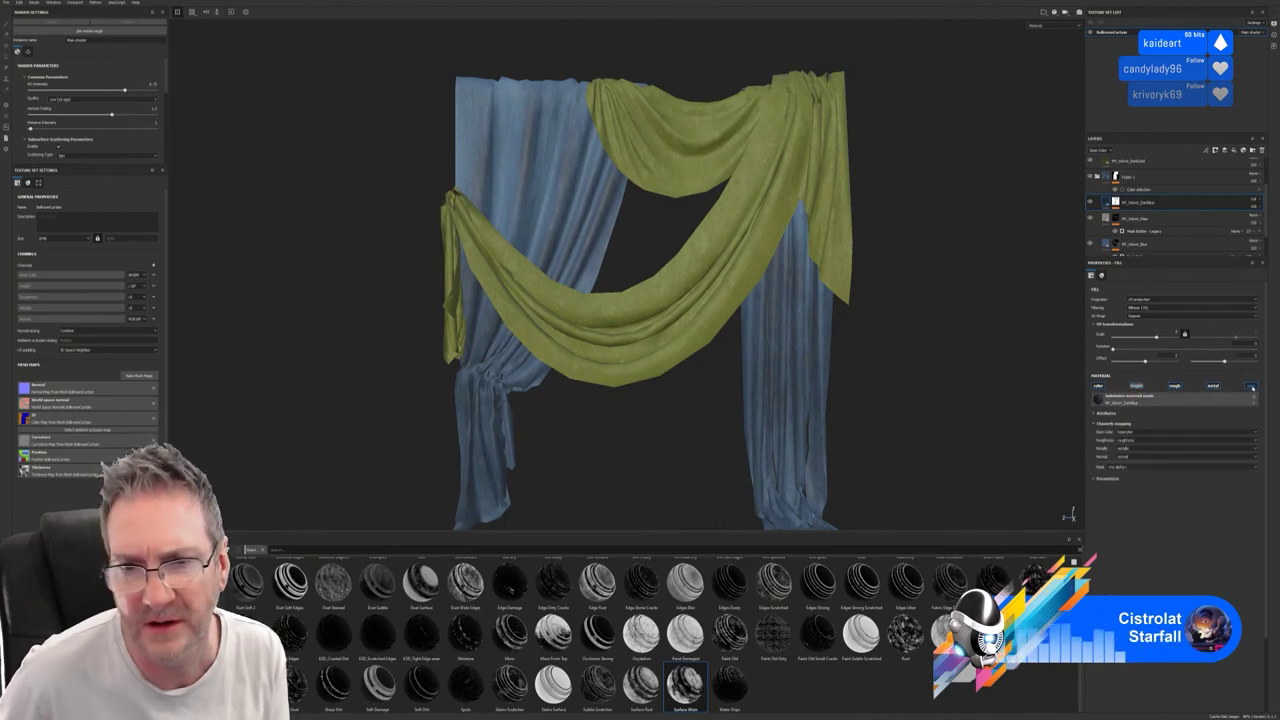
{"action": "left_click", "coordinate": [1250, 386]}
{"action": "left_click", "coordinate": [1251, 387]}
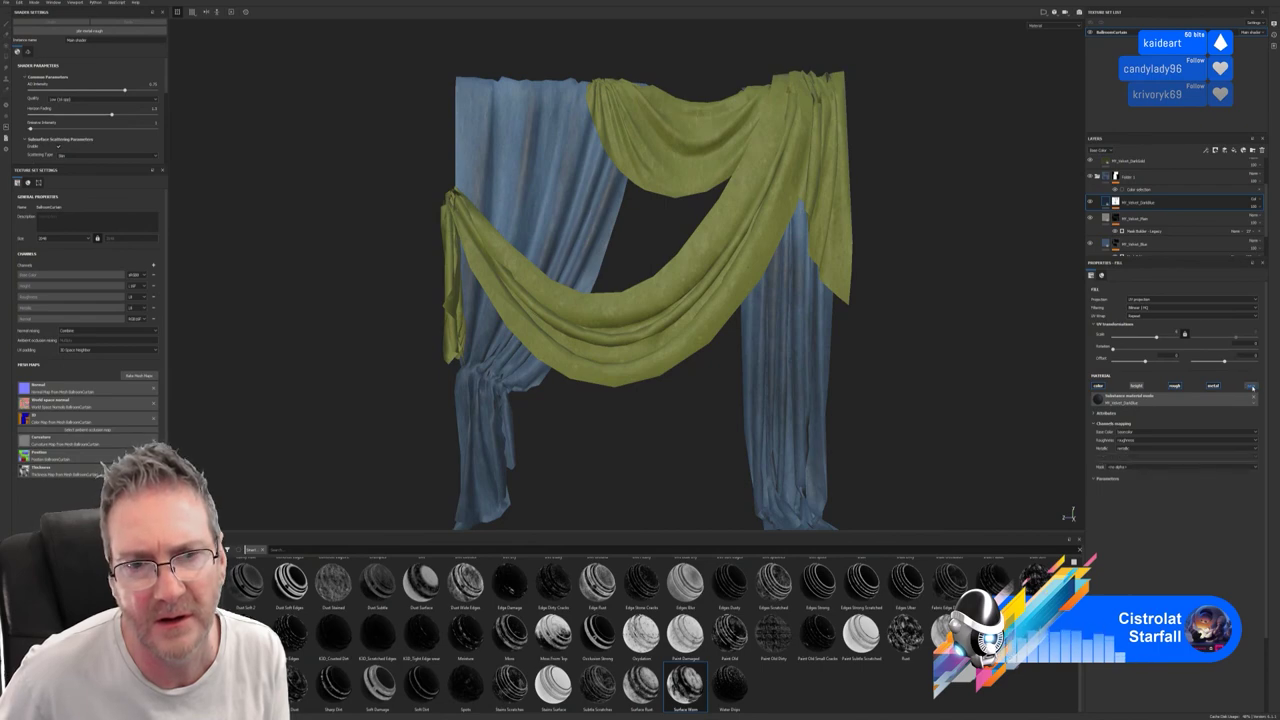
{"action": "left_click", "coordinate": [1175, 387]}
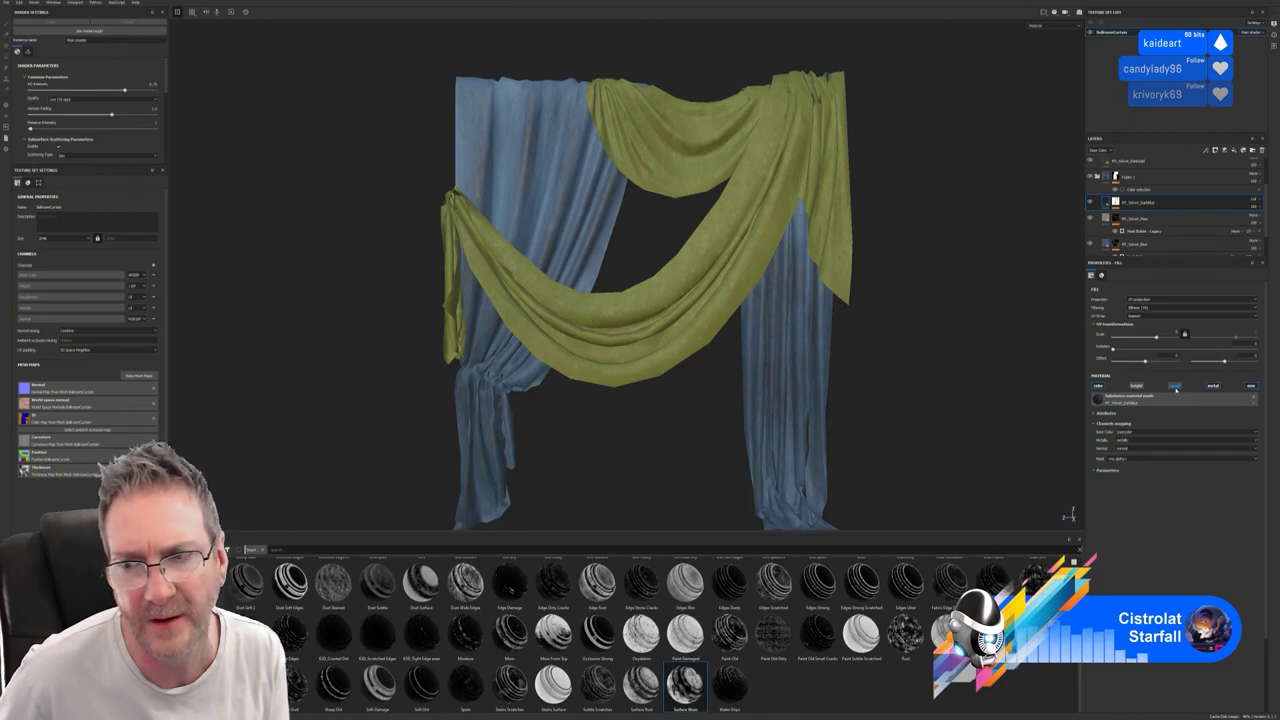
{"action": "left_click", "coordinate": [1175, 388]}
{"action": "left_click_drag", "start_coordinate": [885, 419], "coordinate": [600, 423], "text": "alt"}
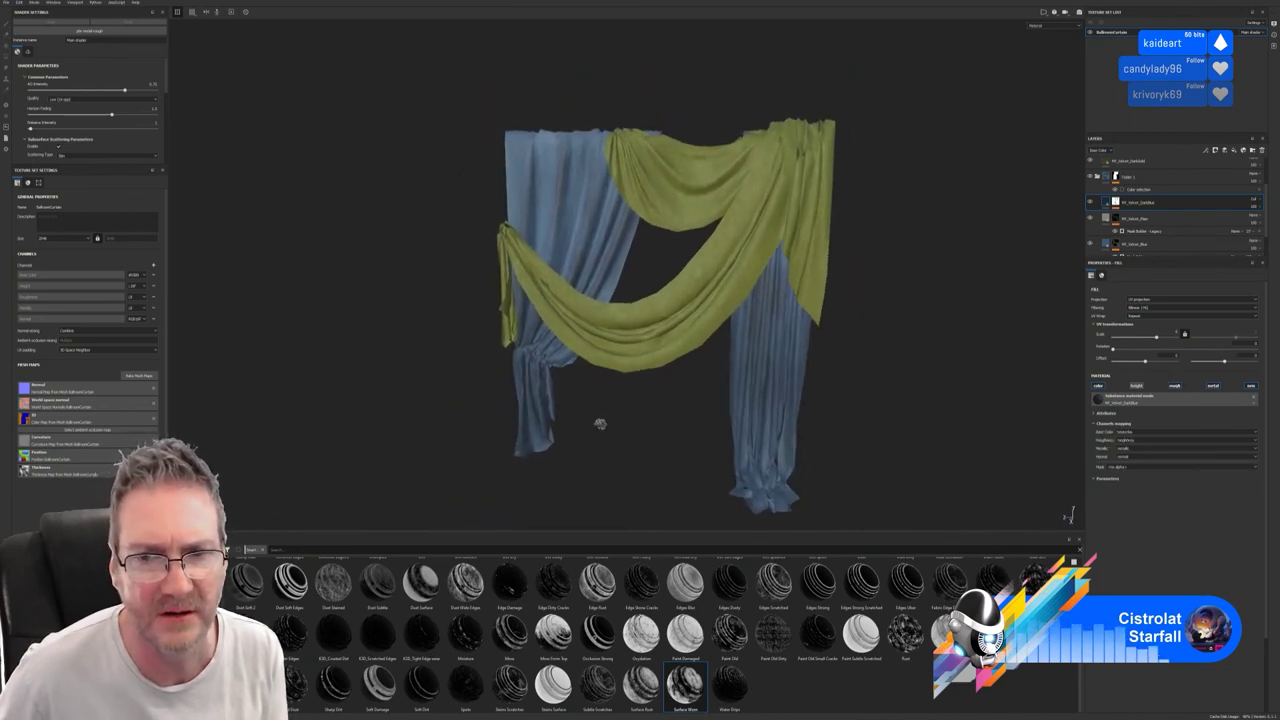
Compare the curtain with the blue velvet folder and its upper MY_Velvet_DarkBlue layer each hidden and shown again.
{"action": "middle_click_drag", "start_coordinate": [602, 424], "coordinate": [600, 442], "text": "alt"}
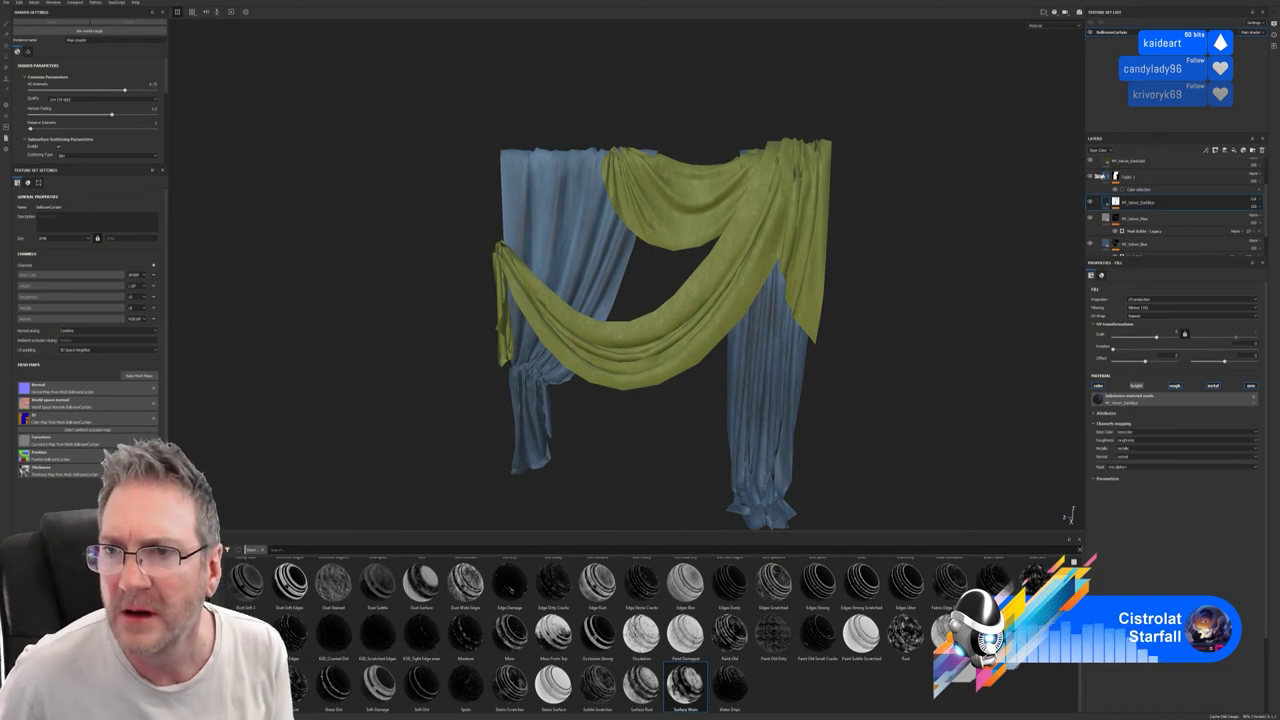
{"action": "left_click", "coordinate": [1090, 176]}
{"action": "left_click", "coordinate": [1090, 176]}
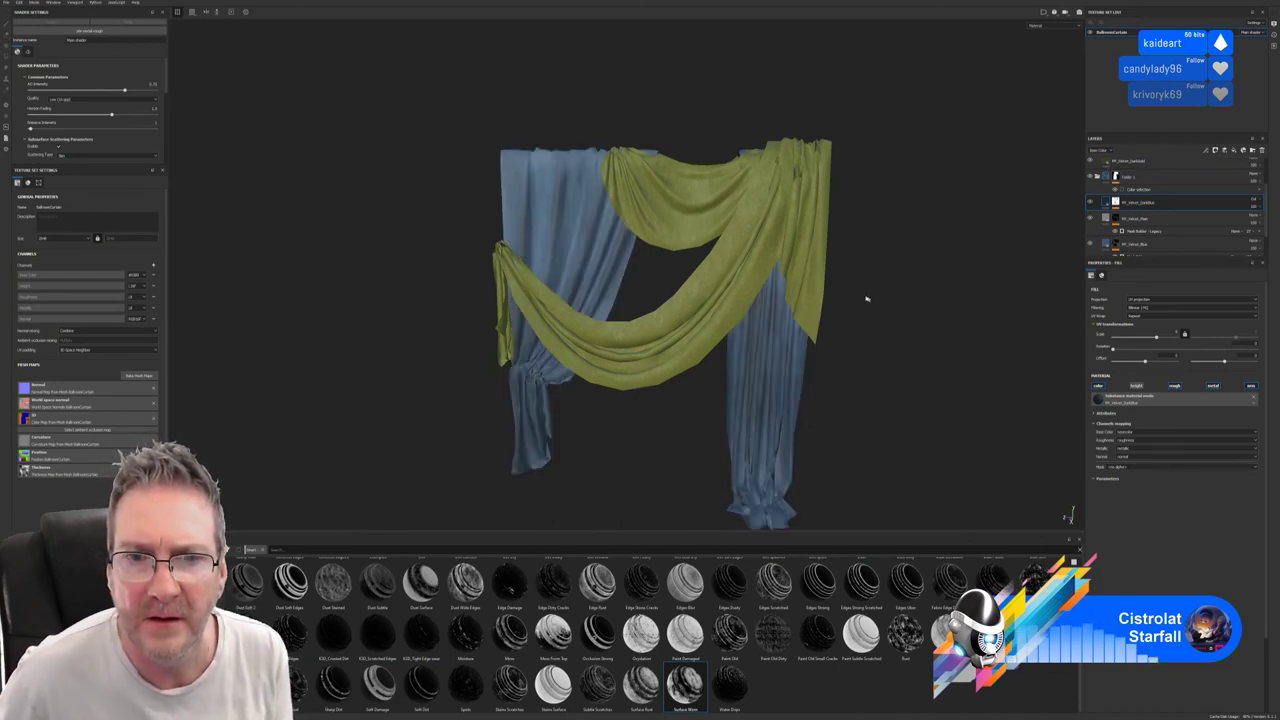
{"action": "left_click_drag", "start_coordinate": [869, 297], "coordinate": [942, 325], "text": "alt"}
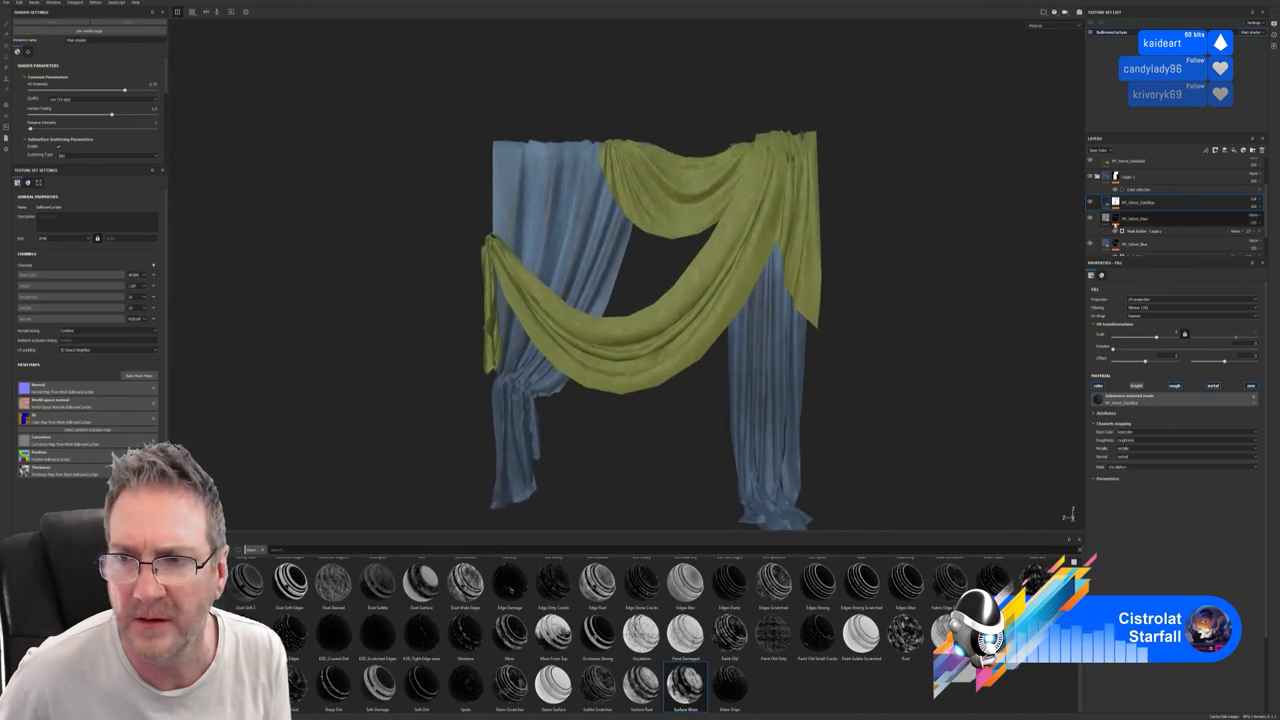
{"action": "left_click", "coordinate": [1091, 203]}
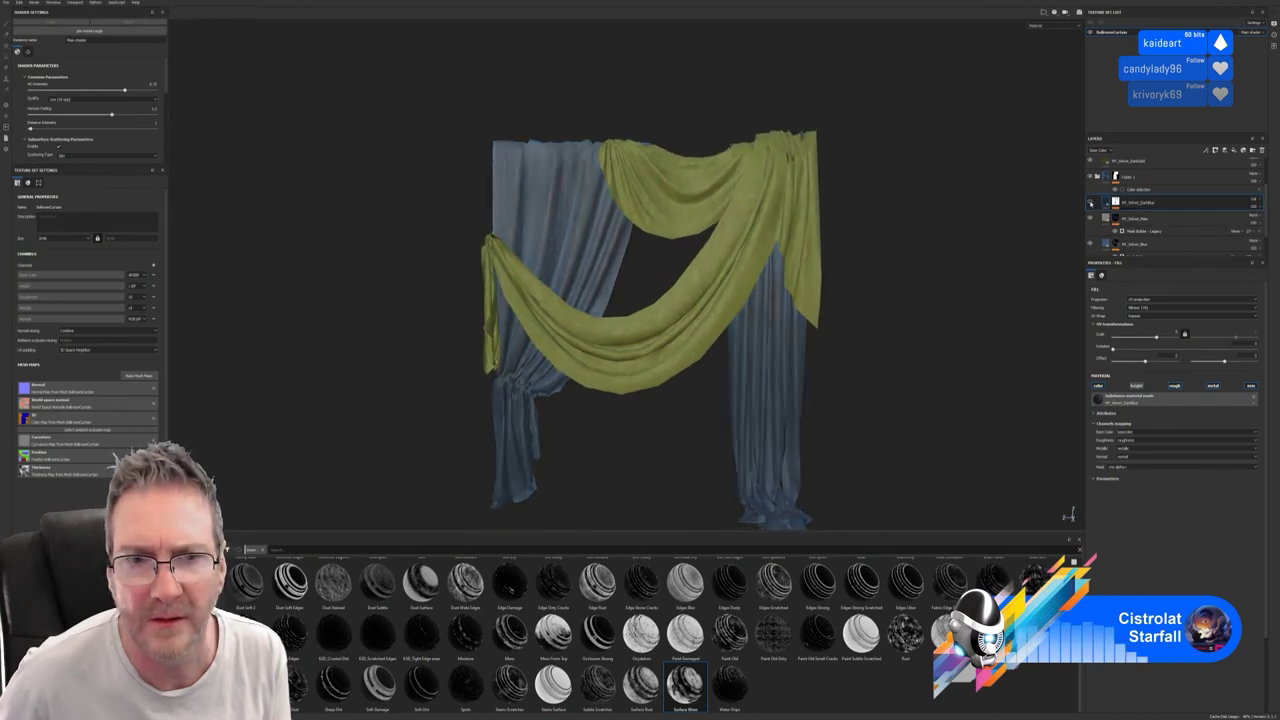
{"action": "left_click", "coordinate": [1091, 203]}
Check the effect of the Mask Builder - Legacy velvet layer on the blue curtain by repeatedly hiding and showing it.
{"action": "left_click", "coordinate": [1091, 219]}
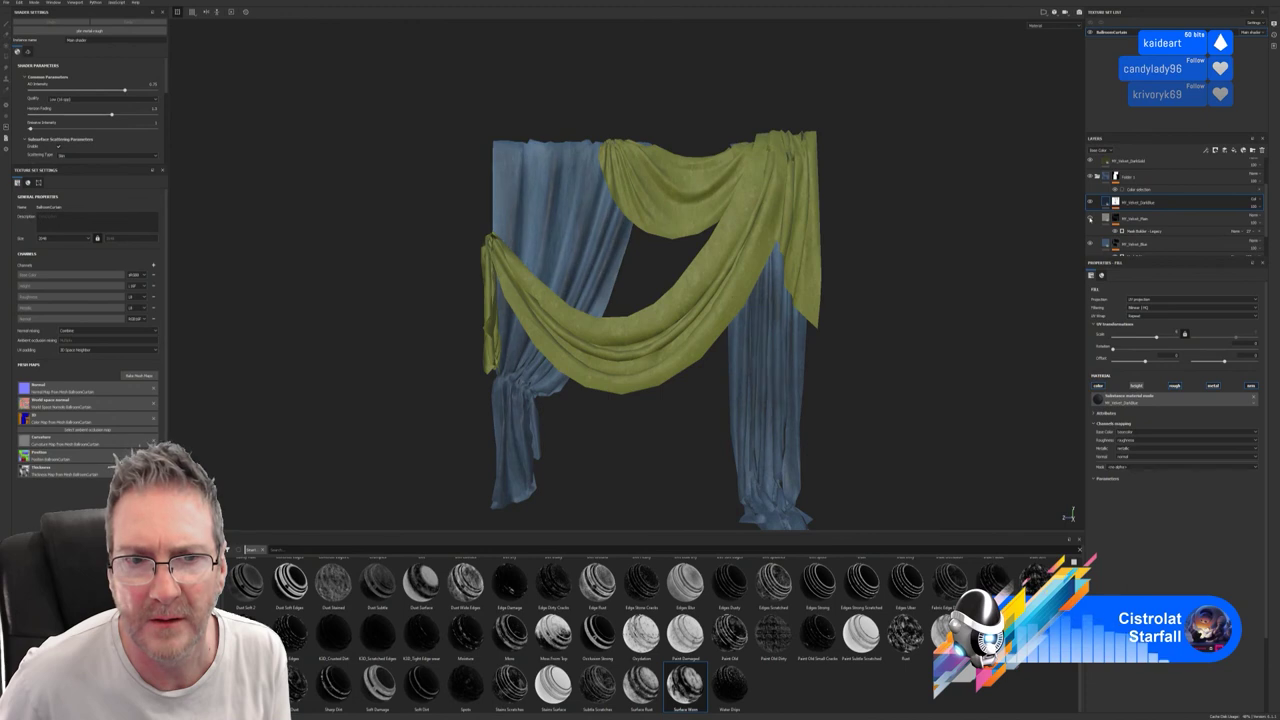
{"action": "left_click", "coordinate": [1091, 219]}
{"action": "left_click", "coordinate": [1091, 219]}
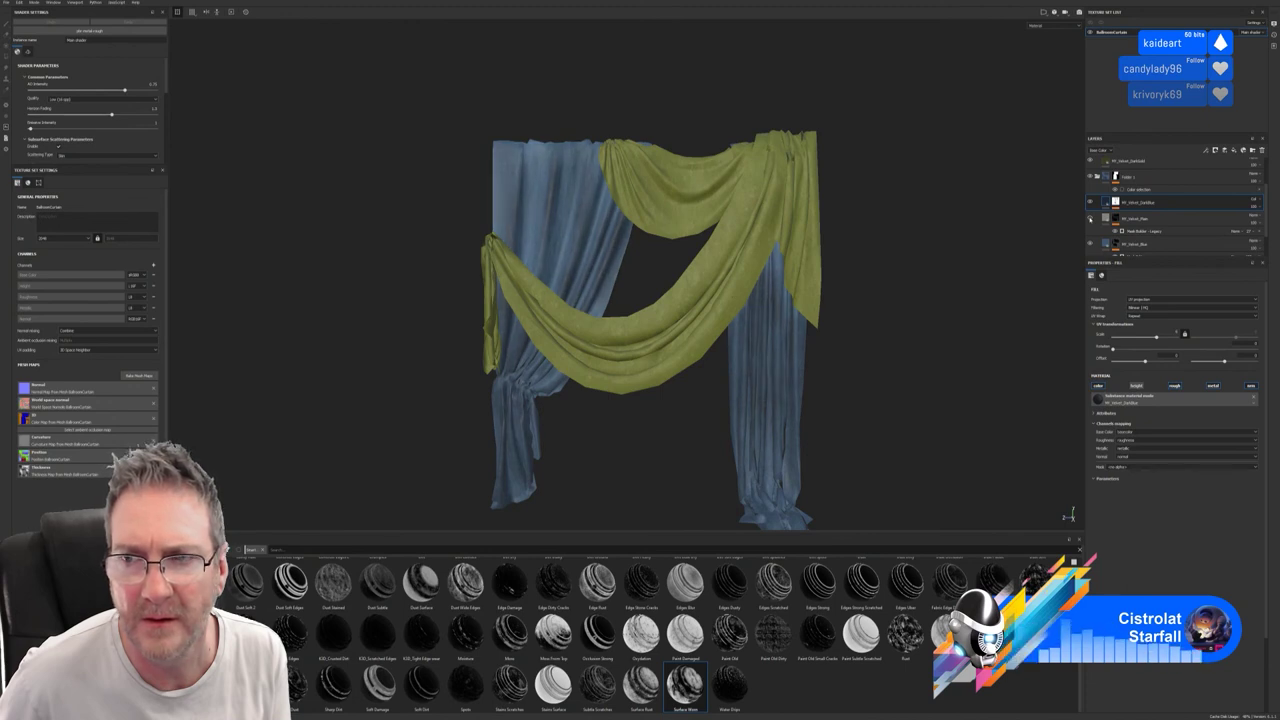
{"action": "left_click", "coordinate": [1091, 219]}
{"action": "left_click", "coordinate": [1091, 219]}
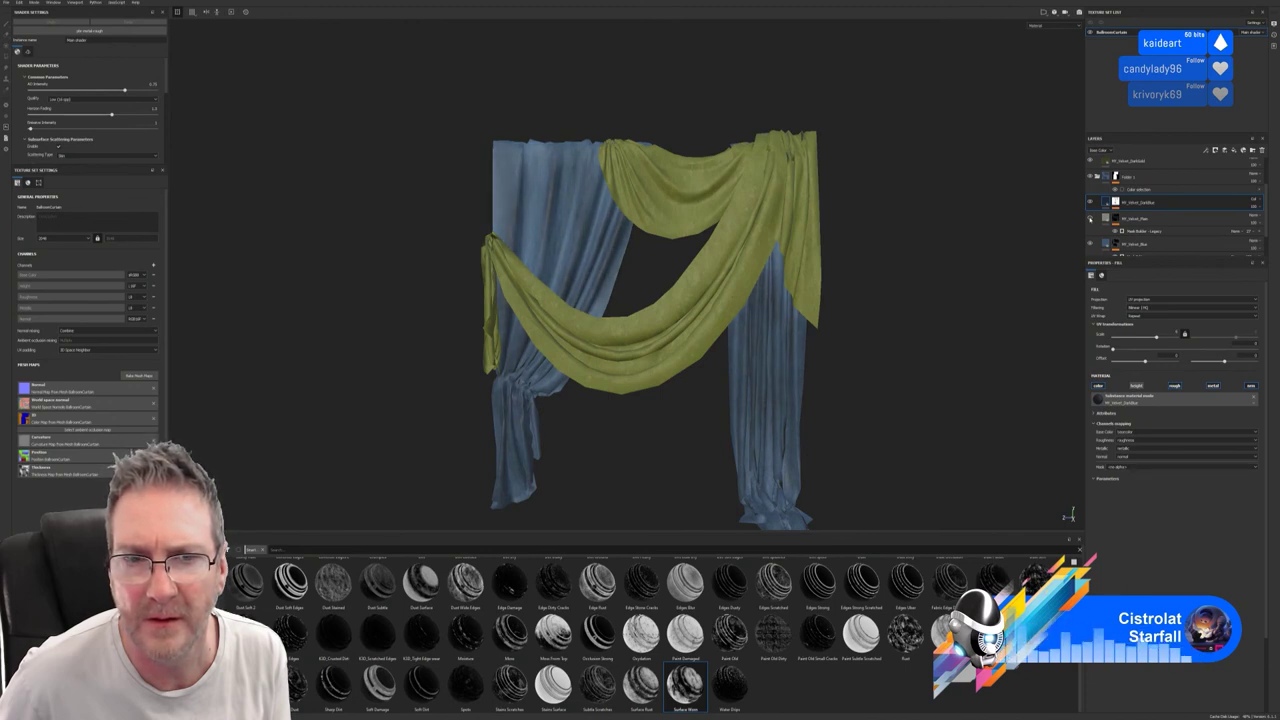
{"action": "left_click", "coordinate": [1091, 219]}
{"action": "left_click", "coordinate": [1091, 219]}
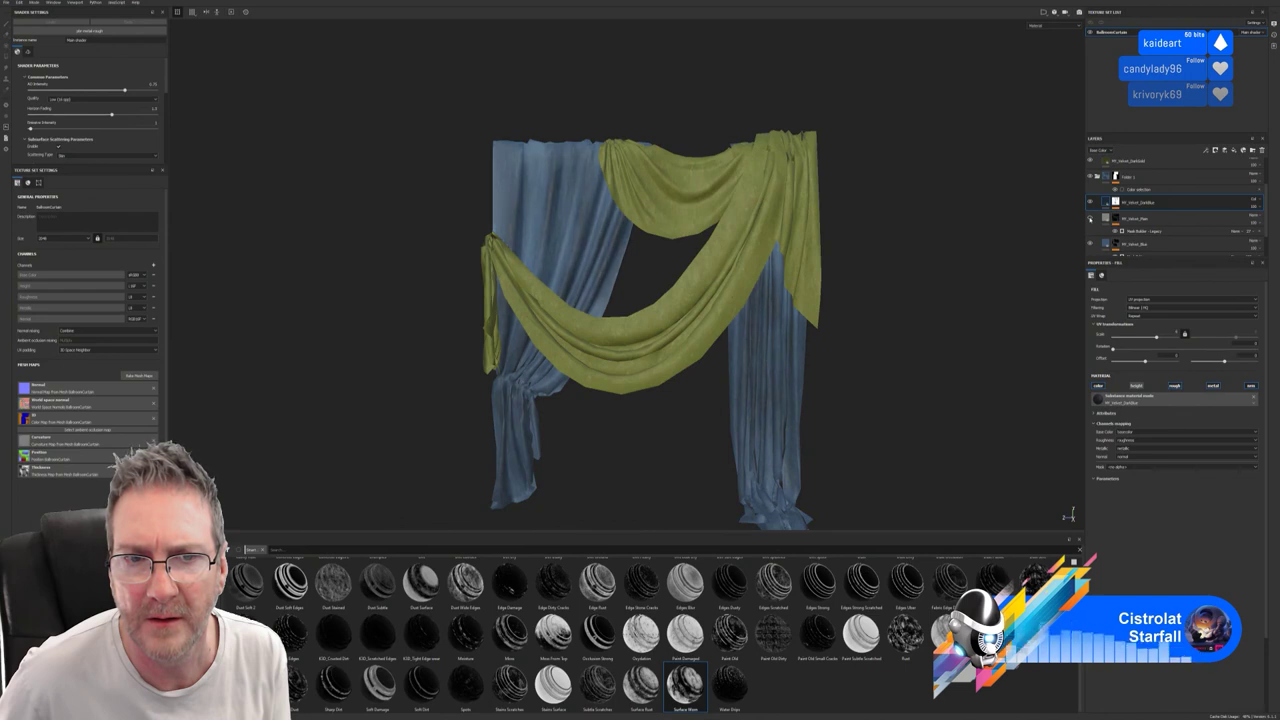
{"action": "left_click", "coordinate": [1090, 219]}
{"action": "left_click", "coordinate": [1090, 219]}
{"action": "left_click_drag", "start_coordinate": [830, 352], "coordinate": [886, 314], "text": "alt"}
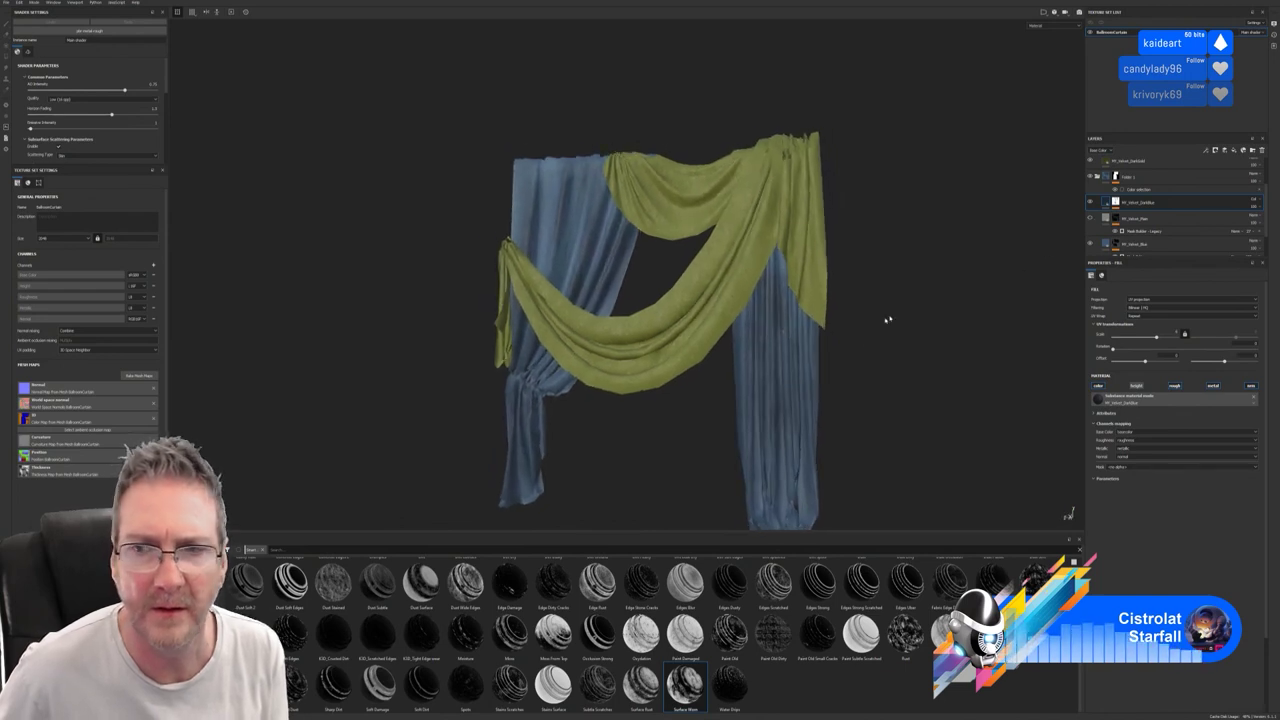
{"action": "left_click", "coordinate": [1091, 219]}
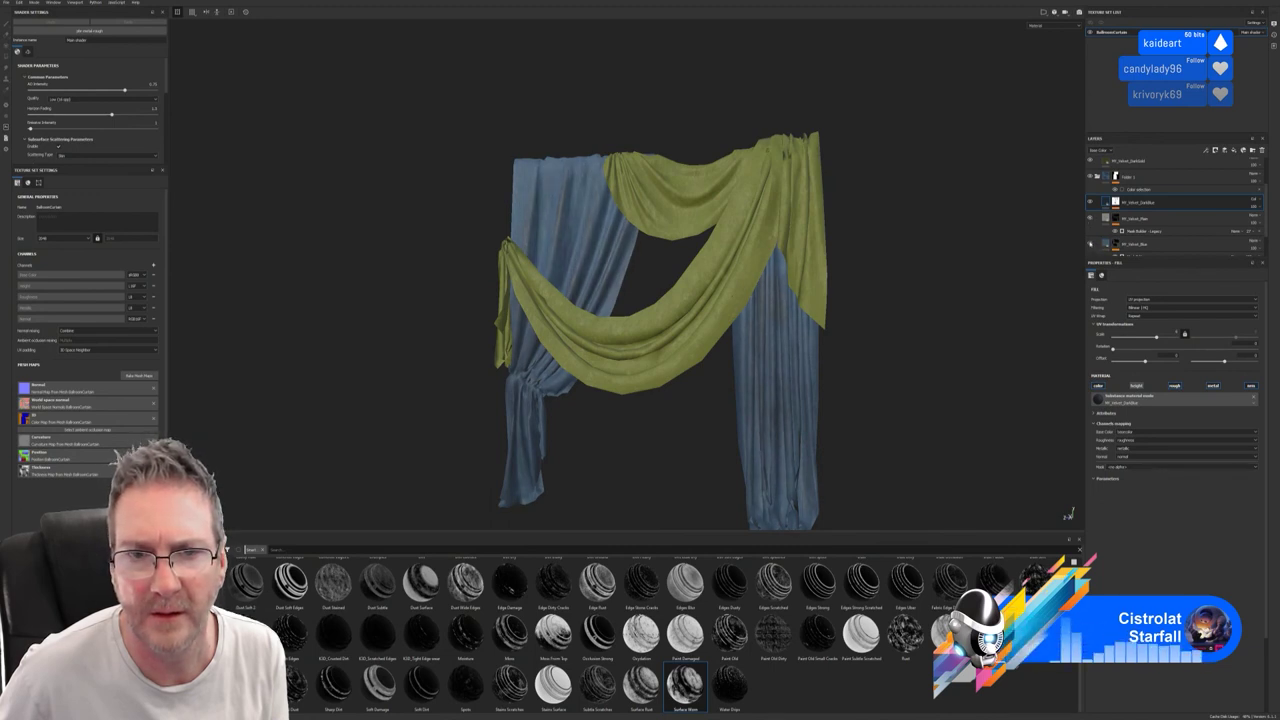
Check what the base MY_Velvet_DarkBlue layer at the bottom of the stack contributes by hiding and showing it.
{"action": "scroll", "coordinate": [1090, 243], "scroll_direction": "down", "scroll_amount": 2}
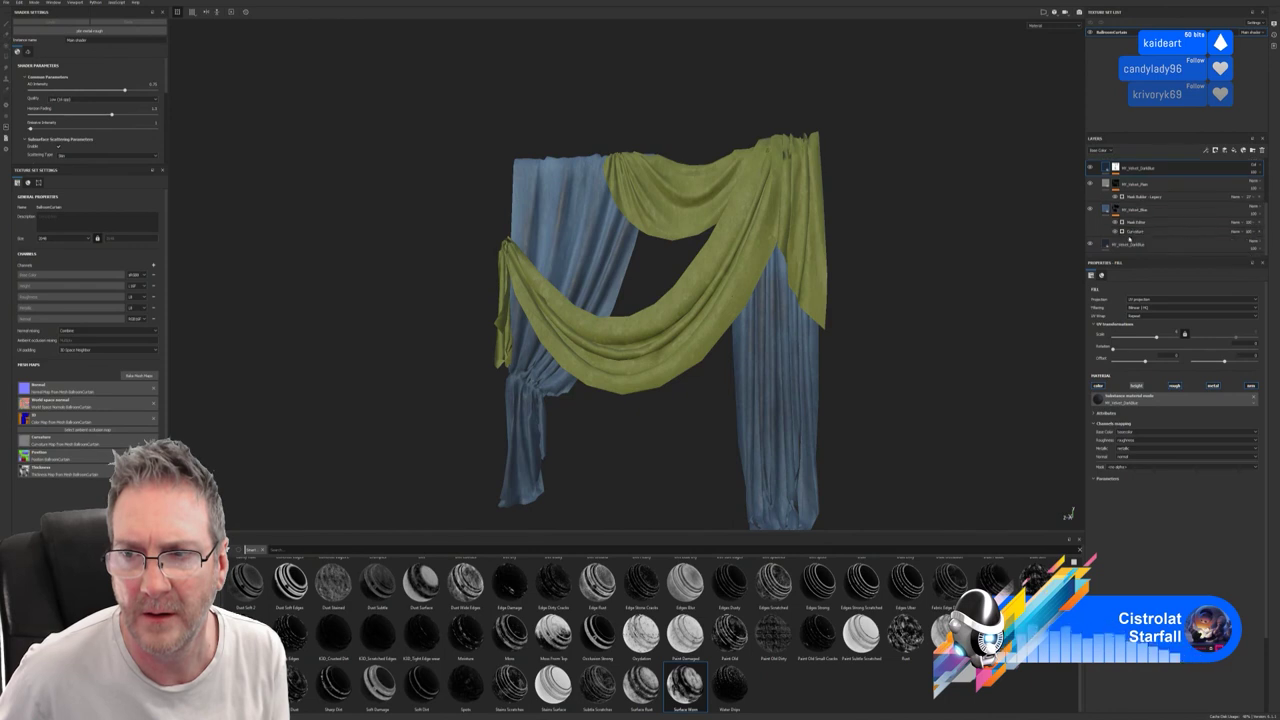
{"action": "left_click", "coordinate": [1090, 245]}
{"action": "left_click", "coordinate": [1090, 245]}
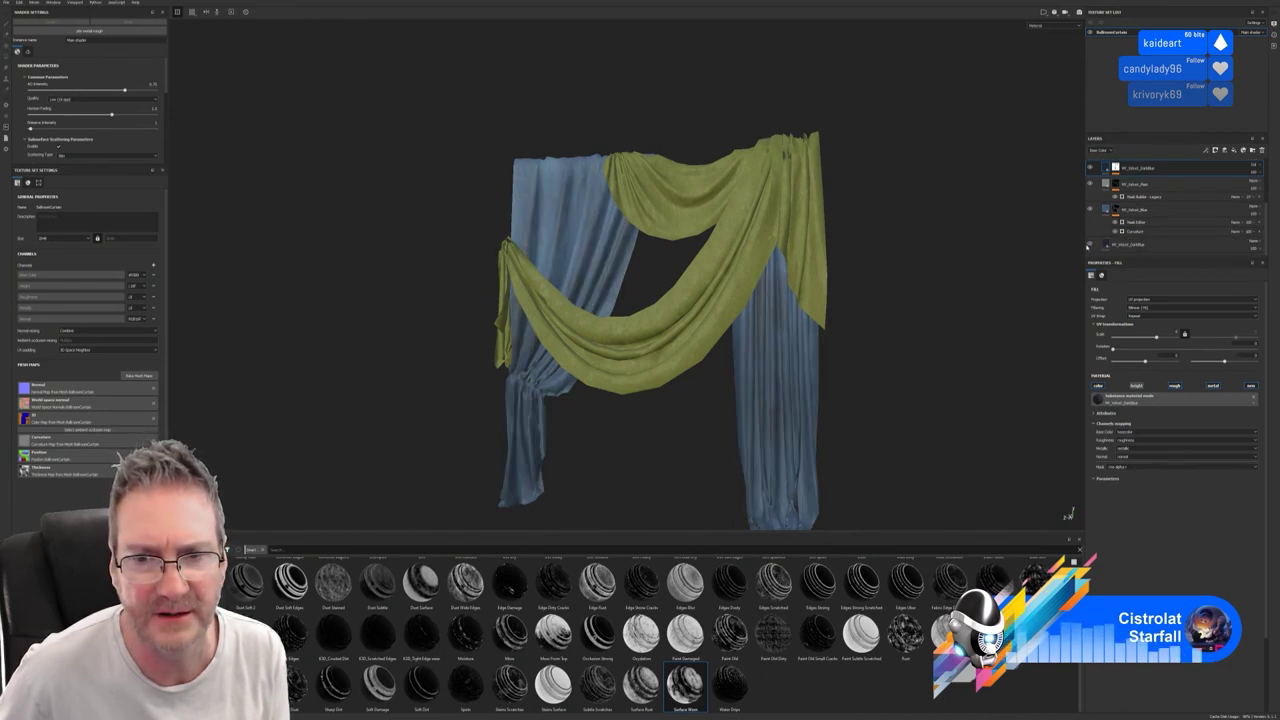
{"action": "left_click", "coordinate": [1090, 245]}
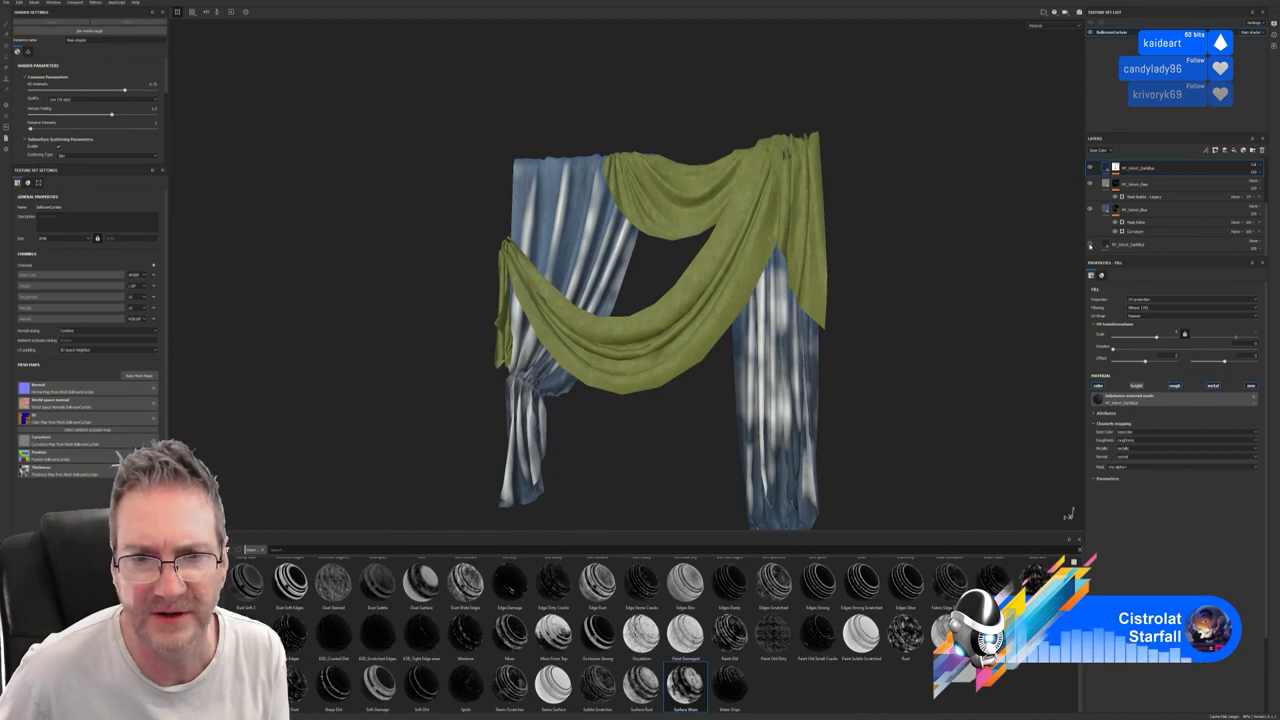
{"action": "left_click", "coordinate": [1090, 245]}
{"action": "left_click", "coordinate": [1090, 245]}
{"action": "left_click", "coordinate": [1090, 245]}
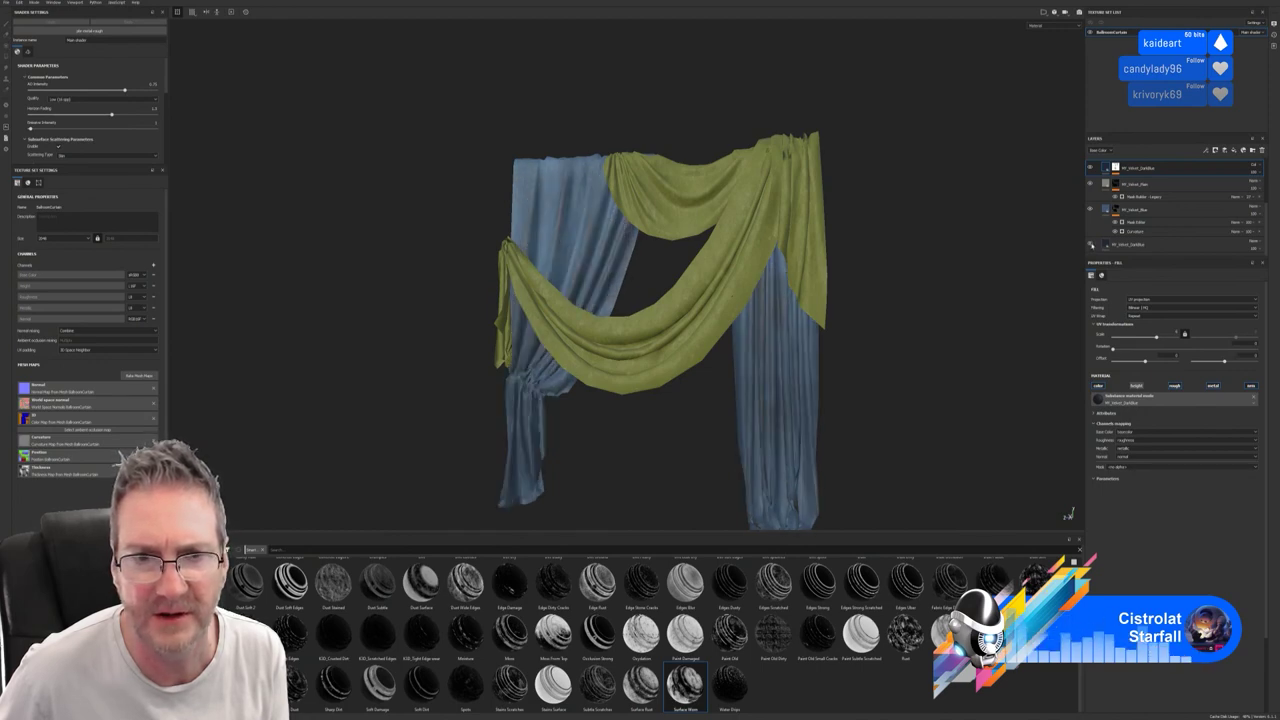
Move the base MY_Velvet_DarkBlue layer above the MY_Velvet_Blue layer.
{"action": "left_click", "coordinate": [1125, 244]}
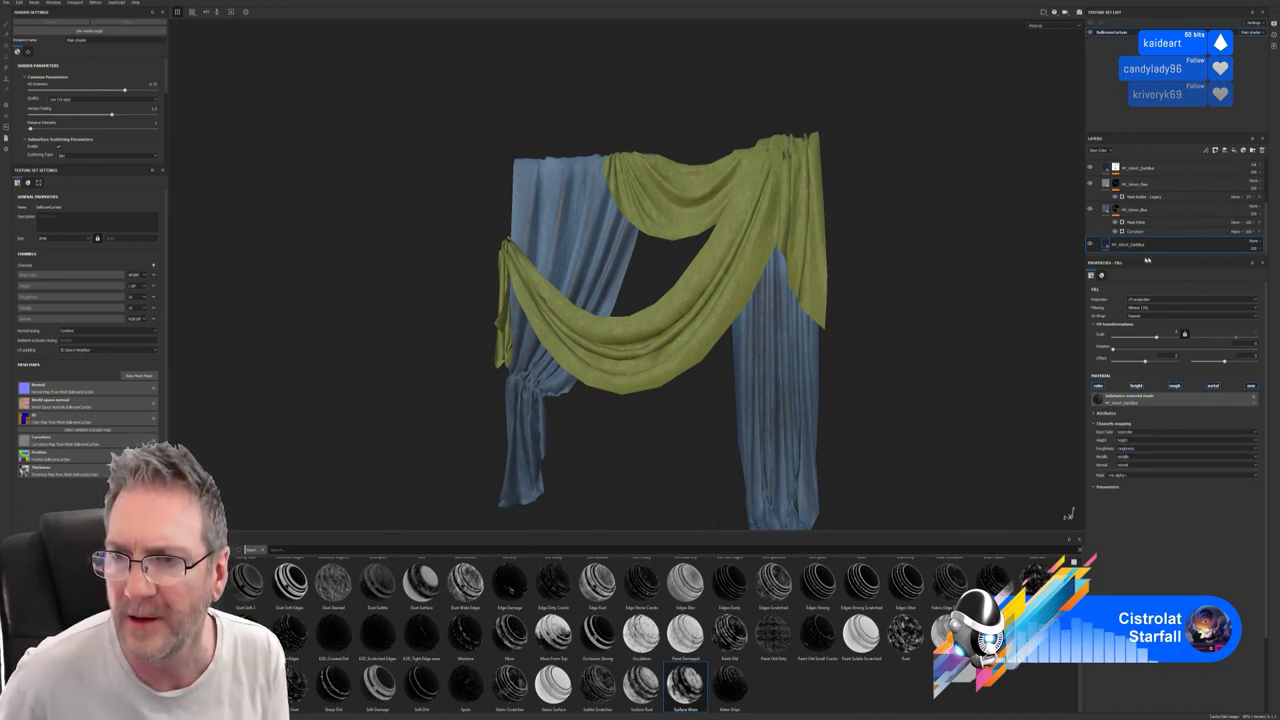
{"action": "left_click", "coordinate": [1110, 152]}
{"action": "left_click", "coordinate": [1106, 152]}
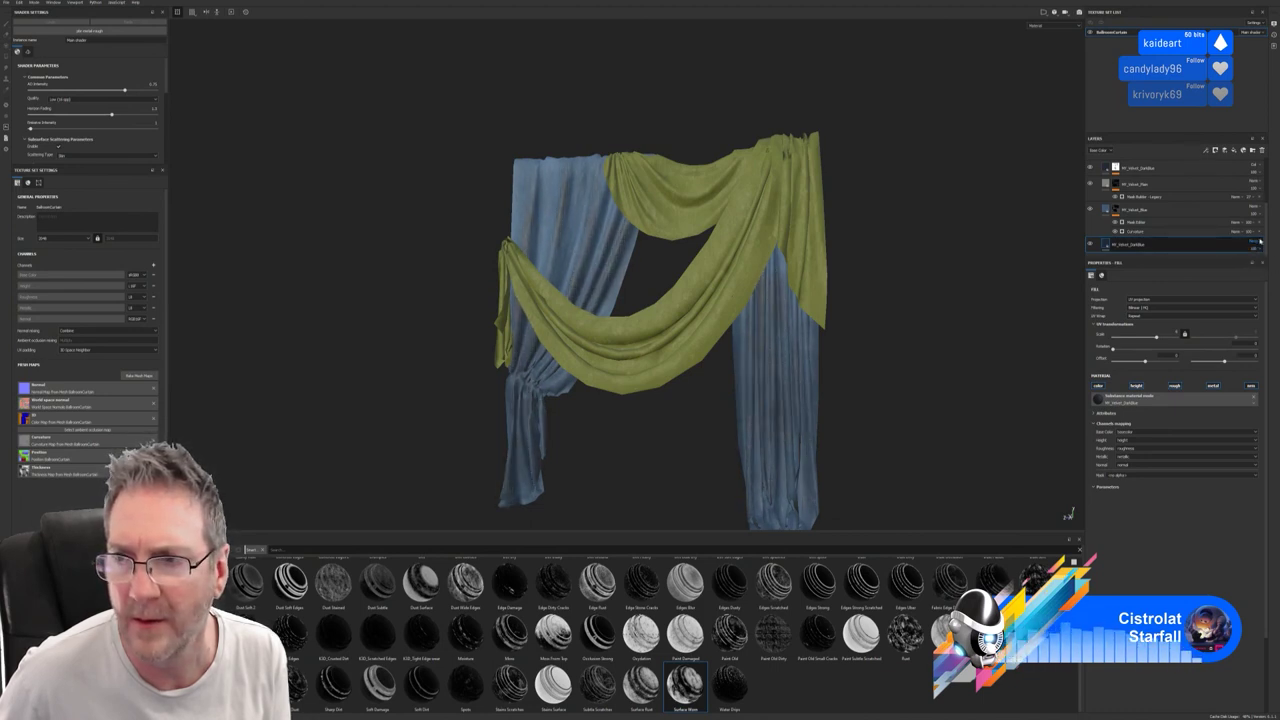
{"action": "left_click", "coordinate": [1247, 243]}
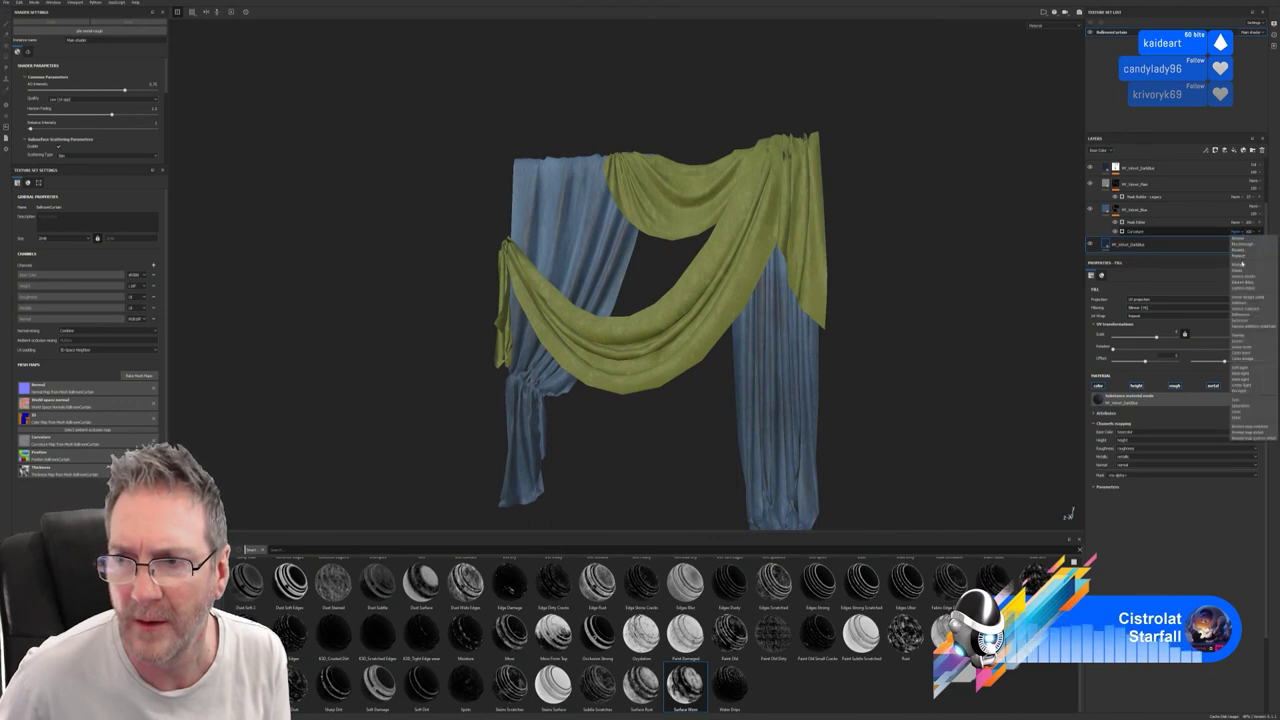
{"action": "left_click", "coordinate": [1238, 239]}
{"action": "left_click", "coordinate": [1237, 232]}
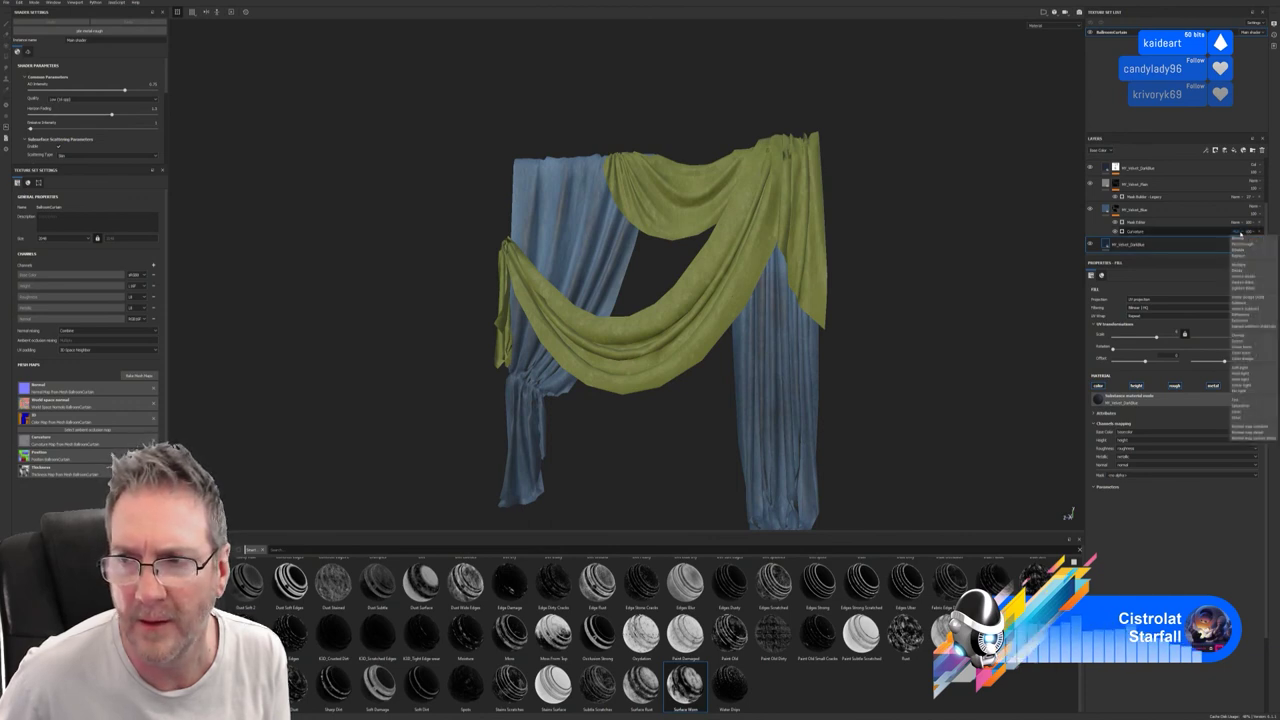
{"action": "left_click", "coordinate": [1238, 239]}
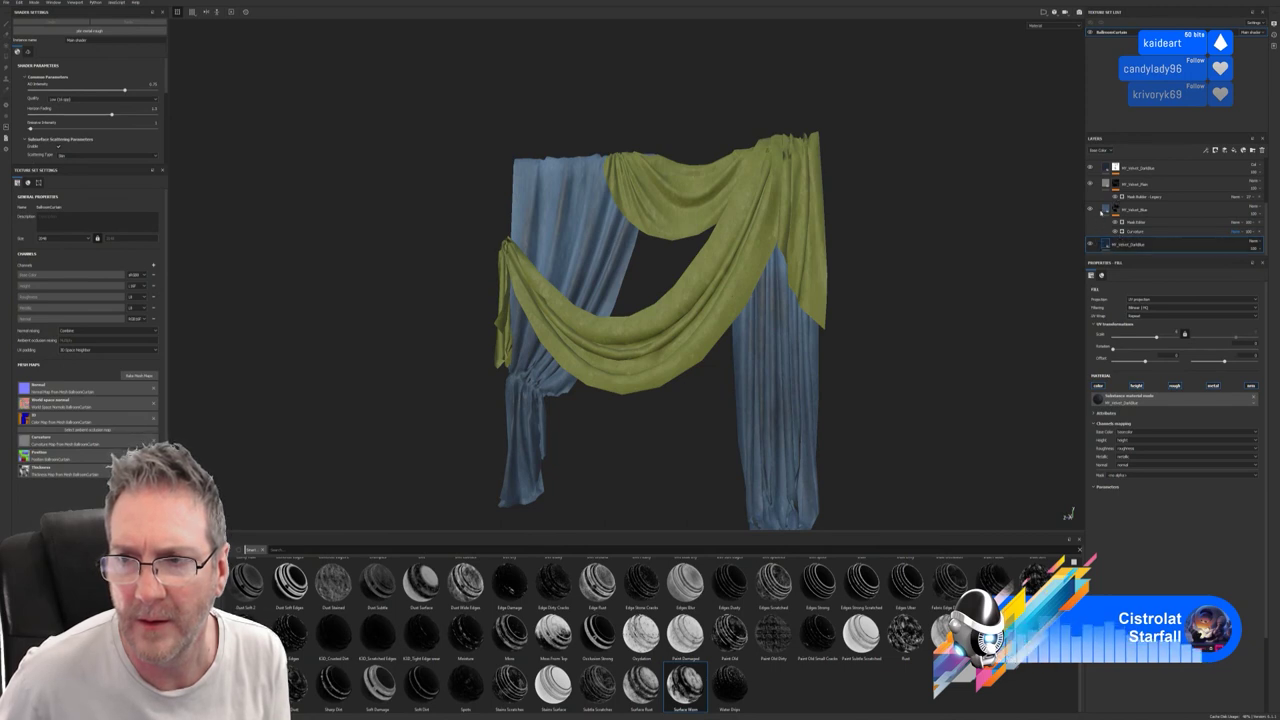
{"action": "left_click_drag", "start_coordinate": [1102, 212], "coordinate": [1157, 211]}
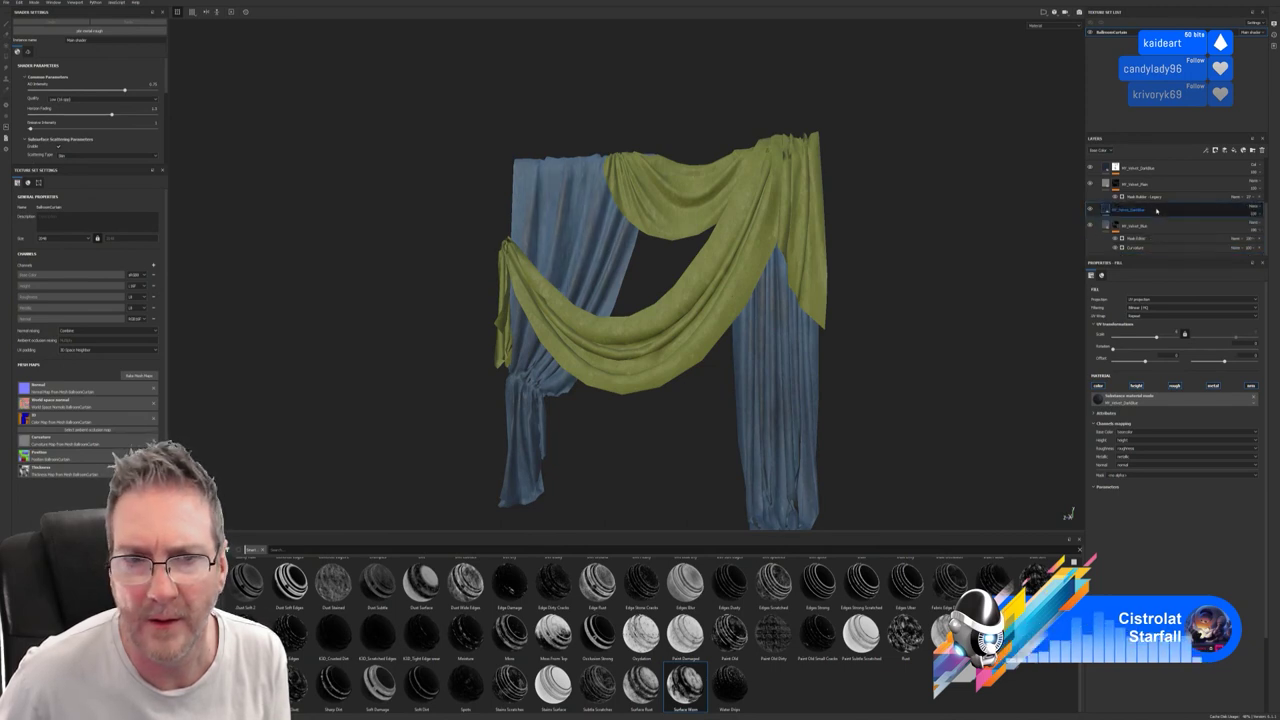
Cycle the moved MY_Velvet_DarkBlue layer through several base color blending modes and keep one that tints the blue velvet subtly.
{"action": "left_click", "coordinate": [1256, 209]}
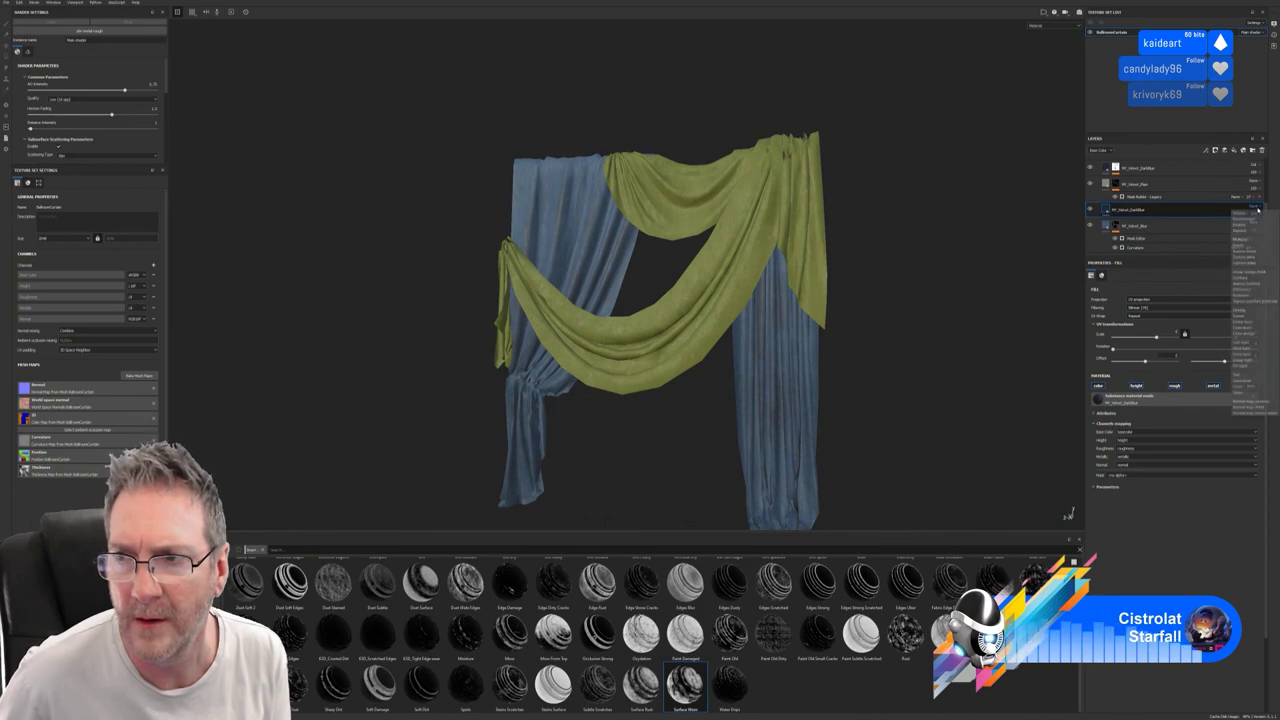
{"action": "left_click", "coordinate": [1245, 238]}
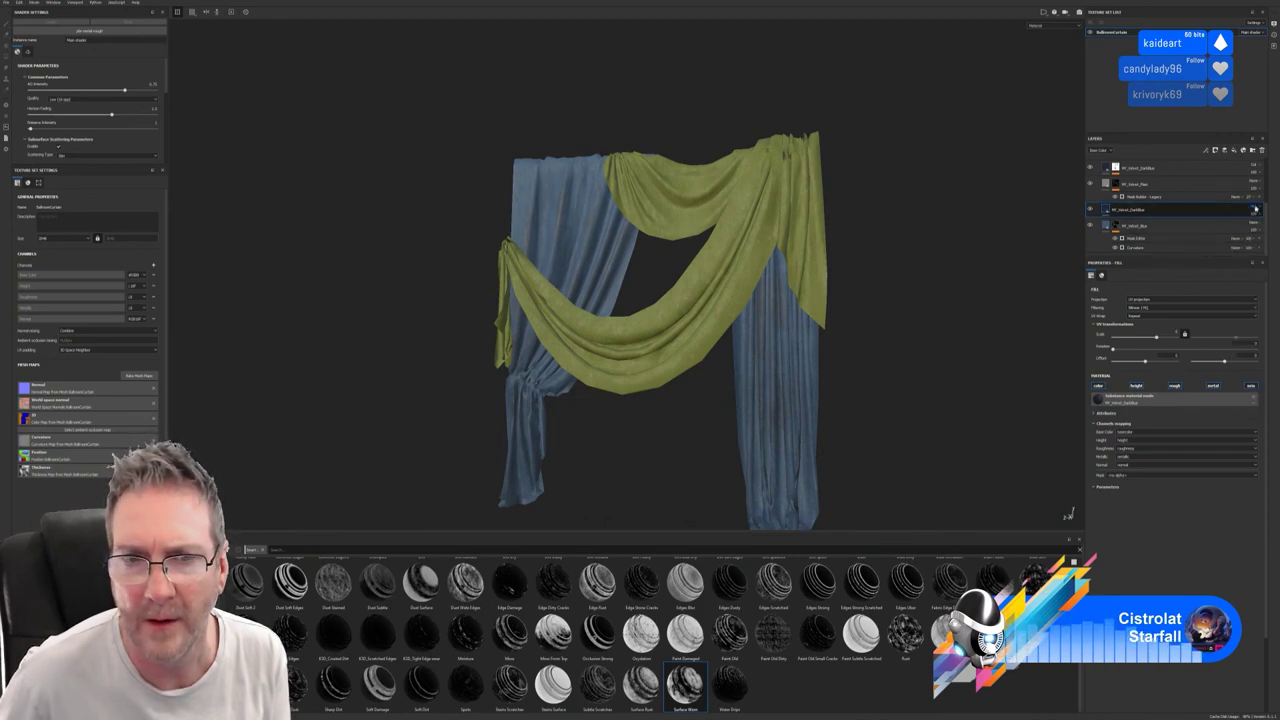
{"action": "scroll", "coordinate": [1254, 210], "scroll_direction": "down", "scroll_amount": 1}
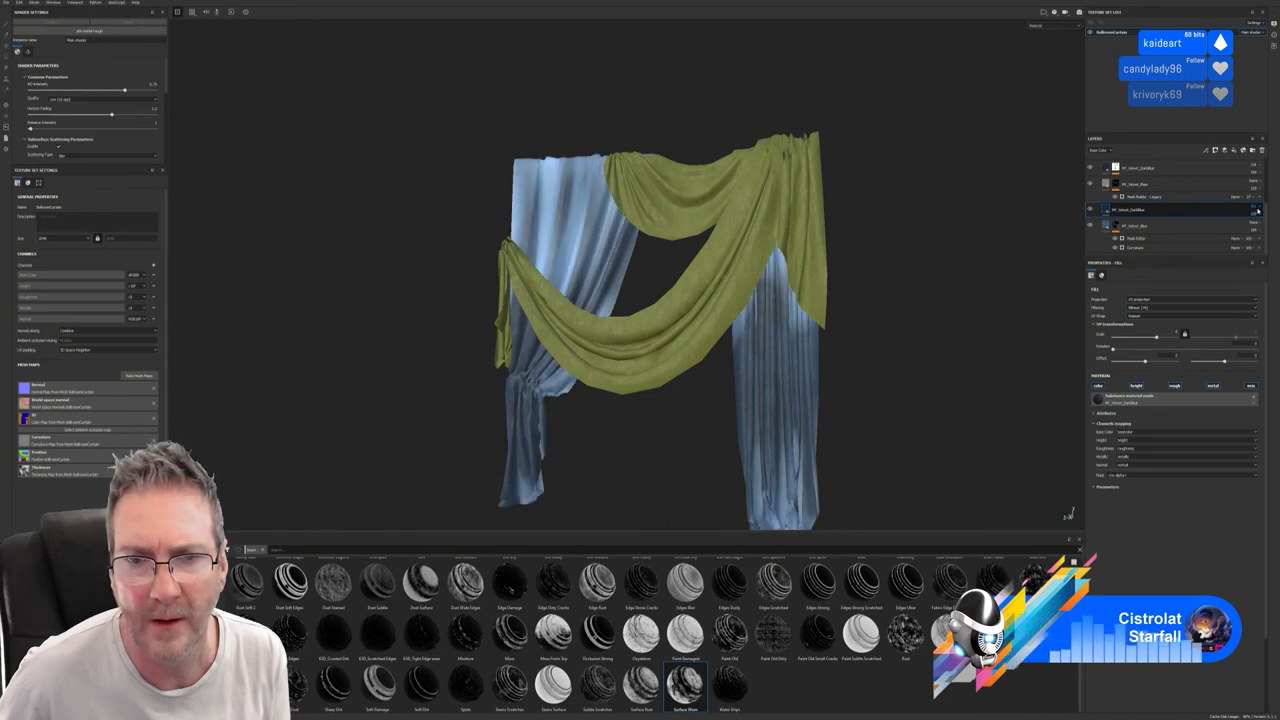
{"action": "left_click_drag", "start_coordinate": [1257, 211], "coordinate": [1258, 211]}
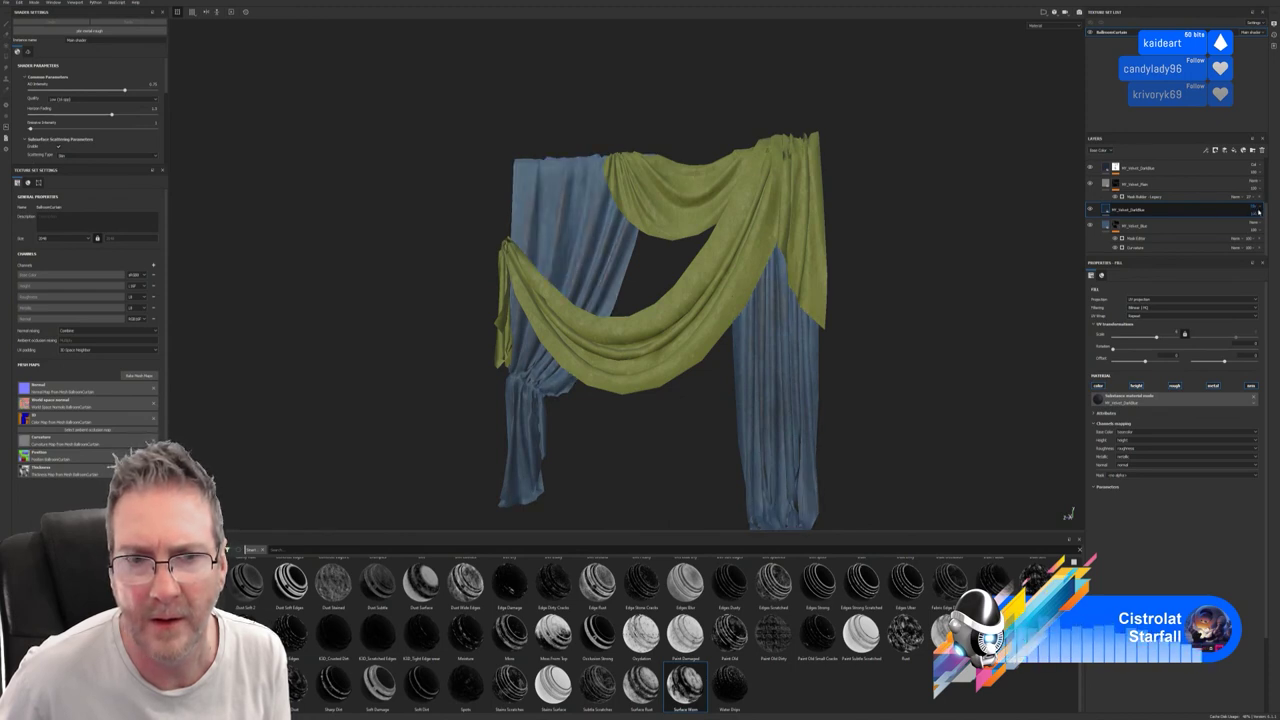
{"action": "scroll", "coordinate": [1255, 210], "scroll_direction": "down", "scroll_amount": 1}
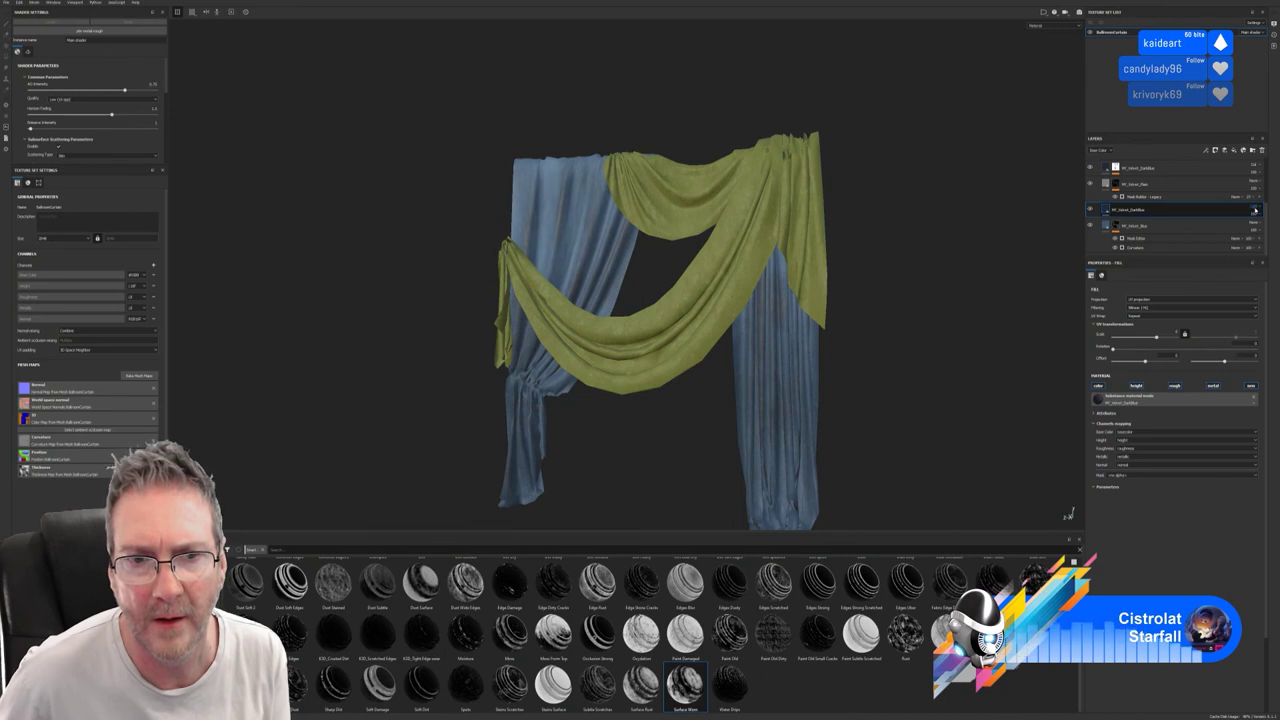
{"action": "scroll", "coordinate": [1255, 210], "scroll_direction": "down", "scroll_amount": 1}
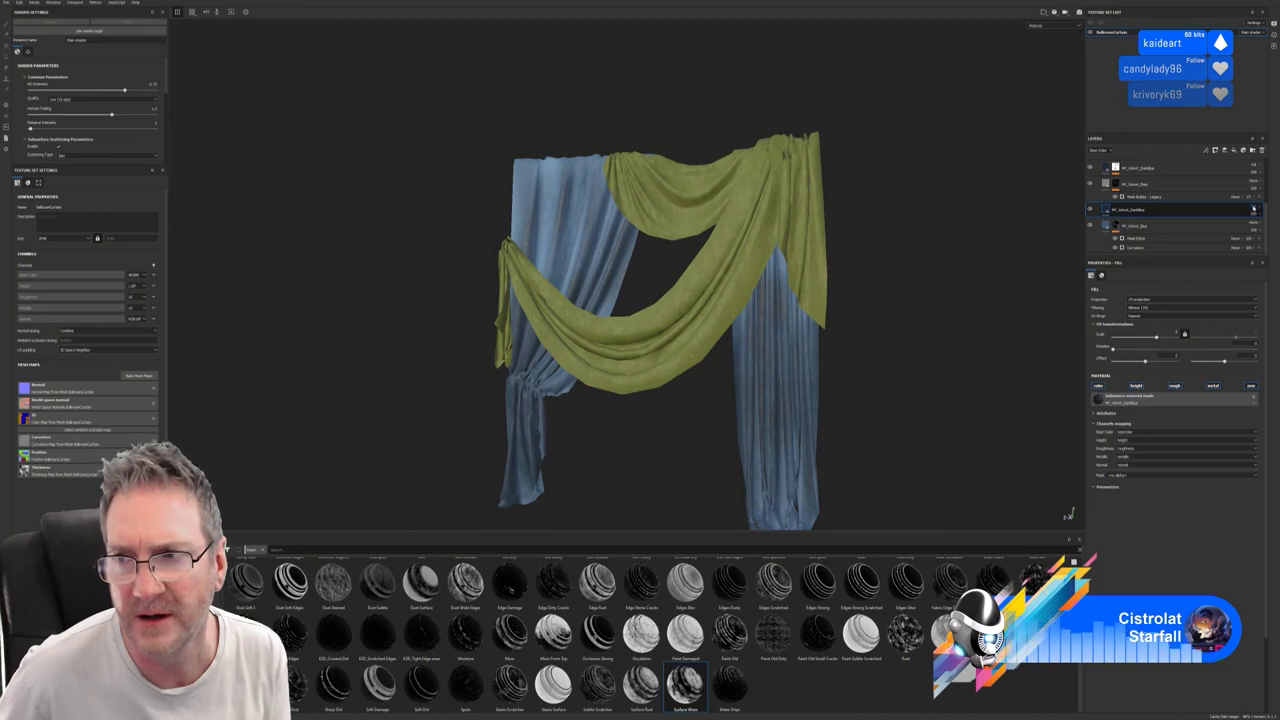
{"action": "scroll", "coordinate": [1253, 211], "scroll_direction": "down", "scroll_amount": 1}
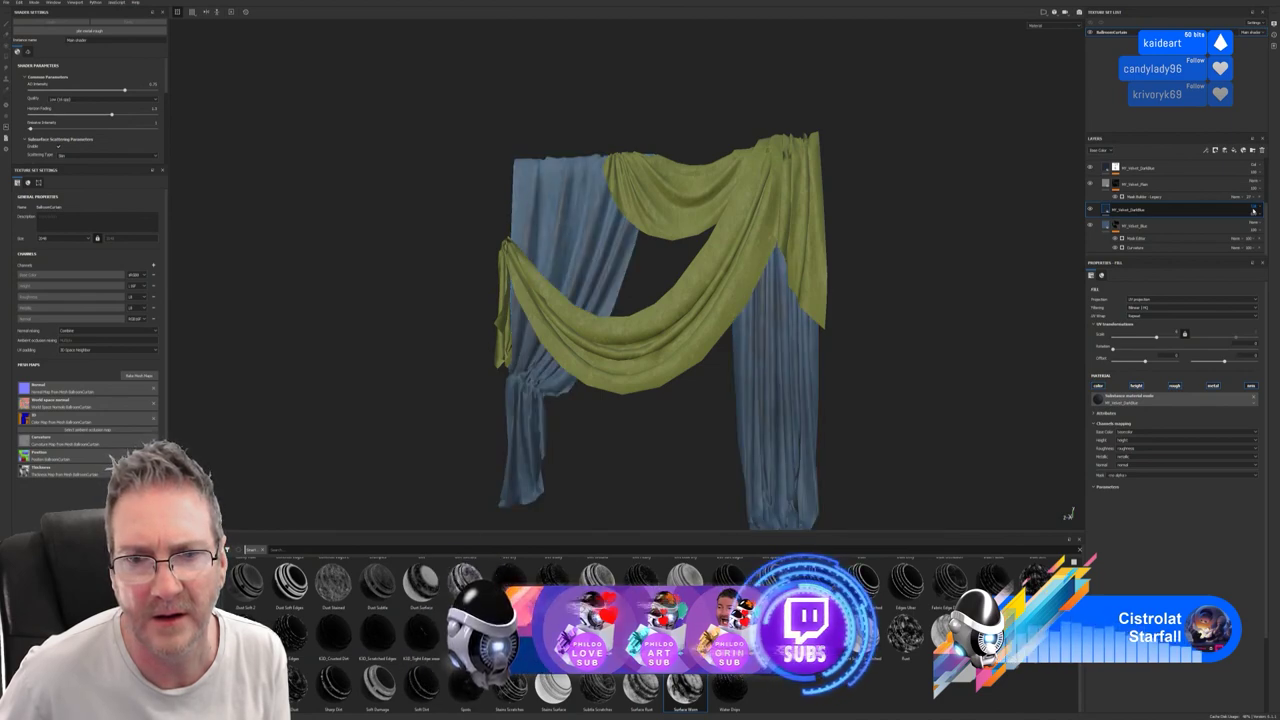
{"action": "left_click", "coordinate": [1228, 230]}
Inspect the blended blue velvet folds up close and from several angles, finishing with the whole curtain.
{"action": "left_click_drag", "start_coordinate": [883, 289], "coordinate": [783, 363], "text": "alt"}
{"action": "right_click_drag", "start_coordinate": [815, 371], "coordinate": [965, 392], "text": "alt"}
{"action": "middle_click_drag", "start_coordinate": [631, 222], "coordinate": [599, 378], "text": "alt"}
{"action": "right_click_drag", "start_coordinate": [599, 378], "coordinate": [694, 326], "text": "alt"}
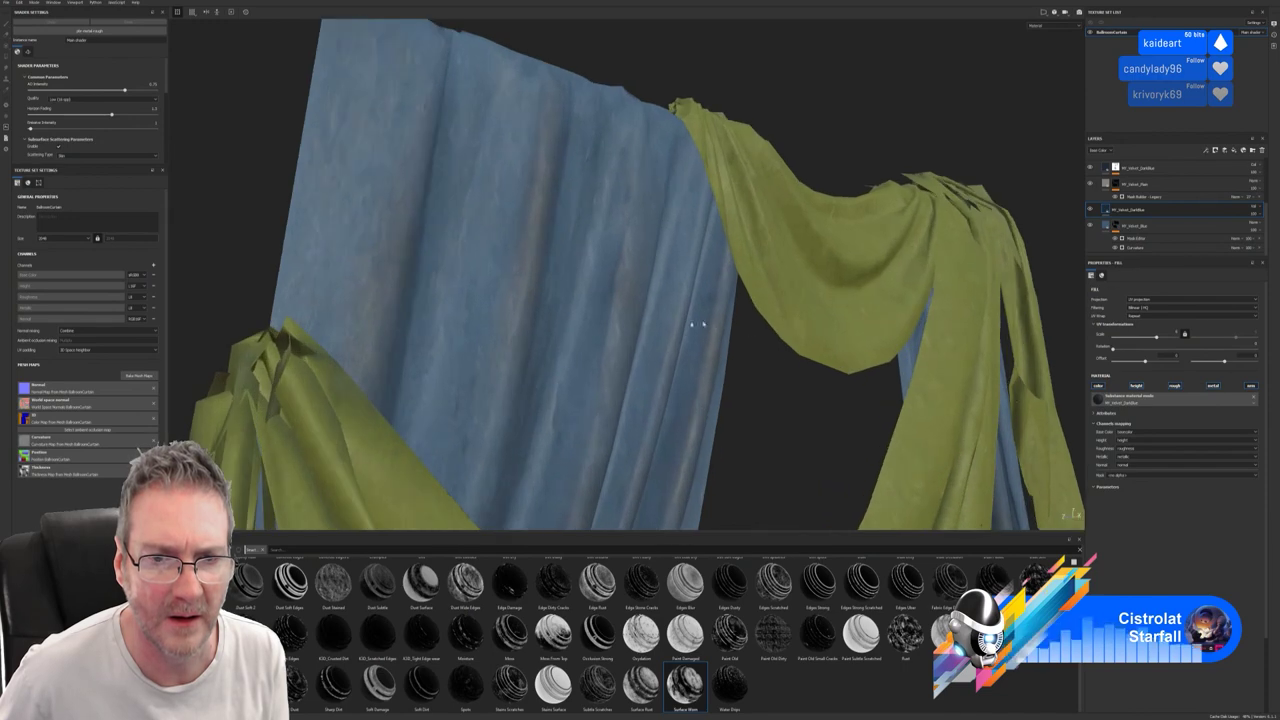
{"action": "left_click_drag", "start_coordinate": [694, 326], "coordinate": [412, 390], "text": "alt"}
{"action": "right_click_drag", "start_coordinate": [412, 390], "coordinate": [1051, 291], "text": "alt"}
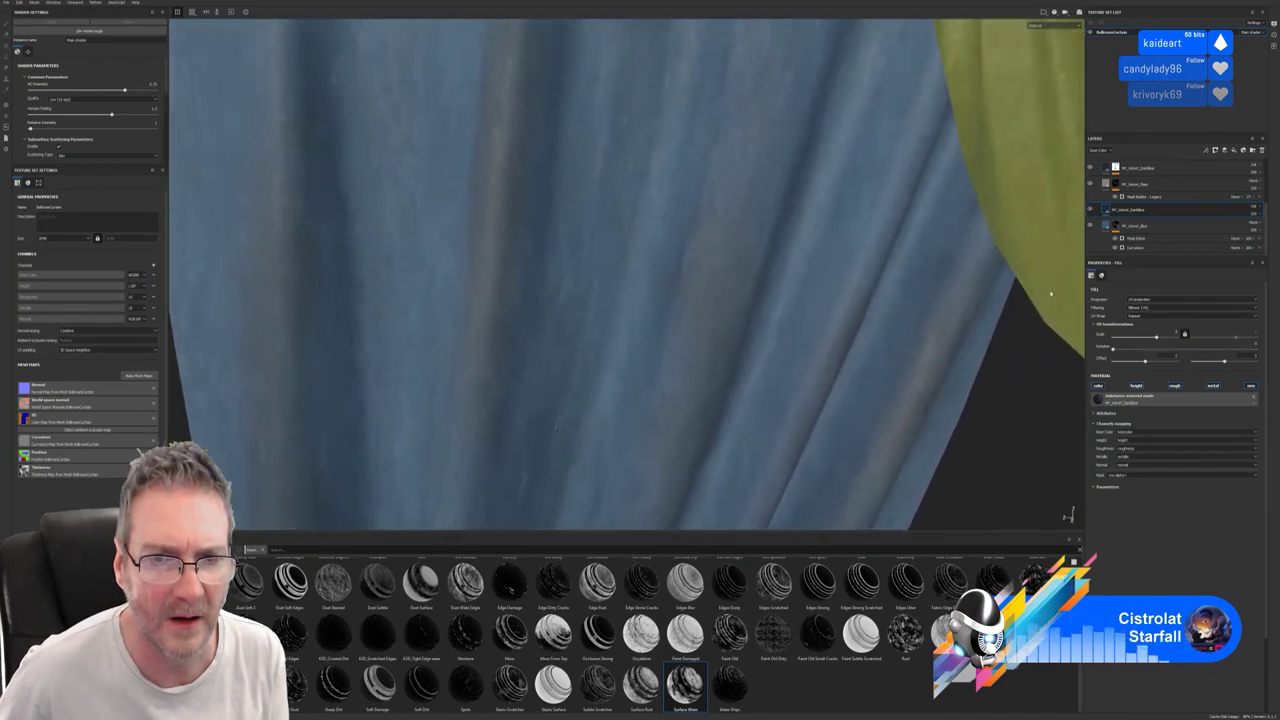
{"action": "left_click_drag", "start_coordinate": [930, 400], "coordinate": [766, 317], "text": "alt"}
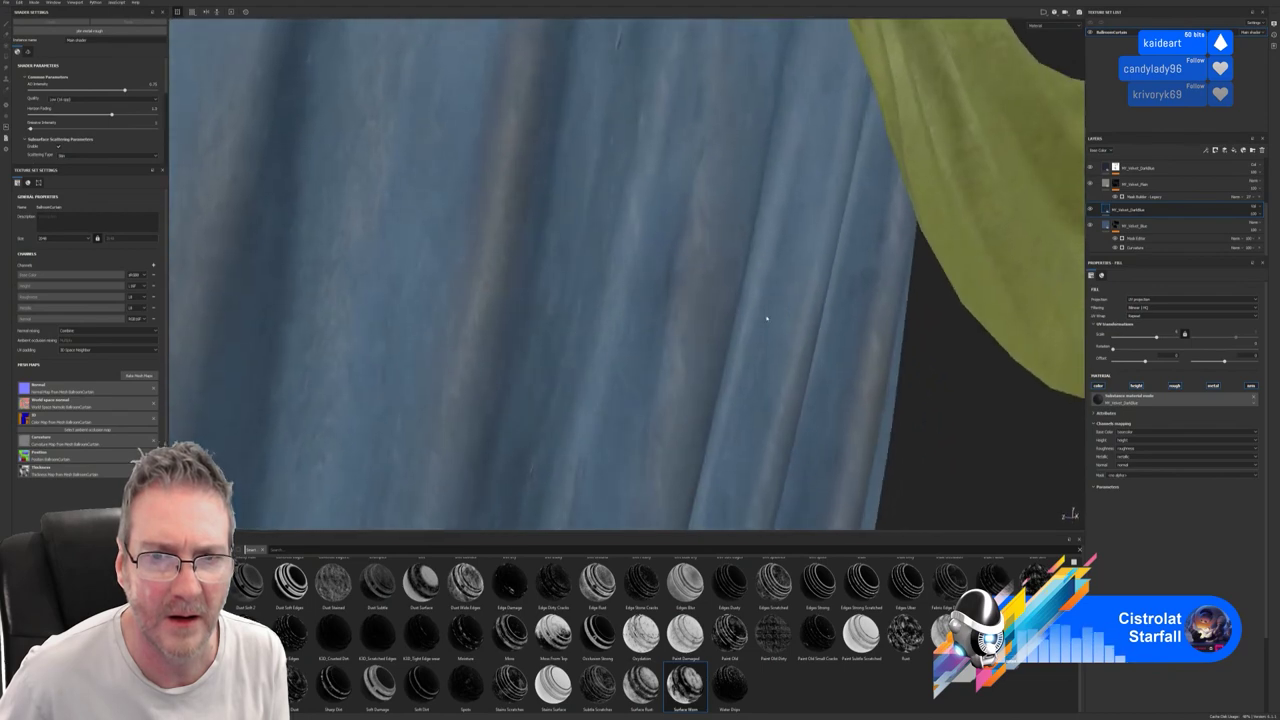
{"action": "right_click_drag", "start_coordinate": [766, 317], "coordinate": [318, 332], "text": "alt"}
{"action": "middle_click_drag", "start_coordinate": [685, 308], "coordinate": [604, 269], "text": "alt"}
{"action": "left_click_drag", "start_coordinate": [604, 269], "coordinate": [566, 274], "text": "alt"}
{"action": "right_click_drag", "start_coordinate": [566, 274], "coordinate": [702, 294], "text": "alt"}
{"action": "middle_click_drag", "start_coordinate": [702, 294], "coordinate": [689, 253], "text": "alt"}
{"action": "left_click_drag", "start_coordinate": [651, 291], "coordinate": [672, 291], "text": "alt"}
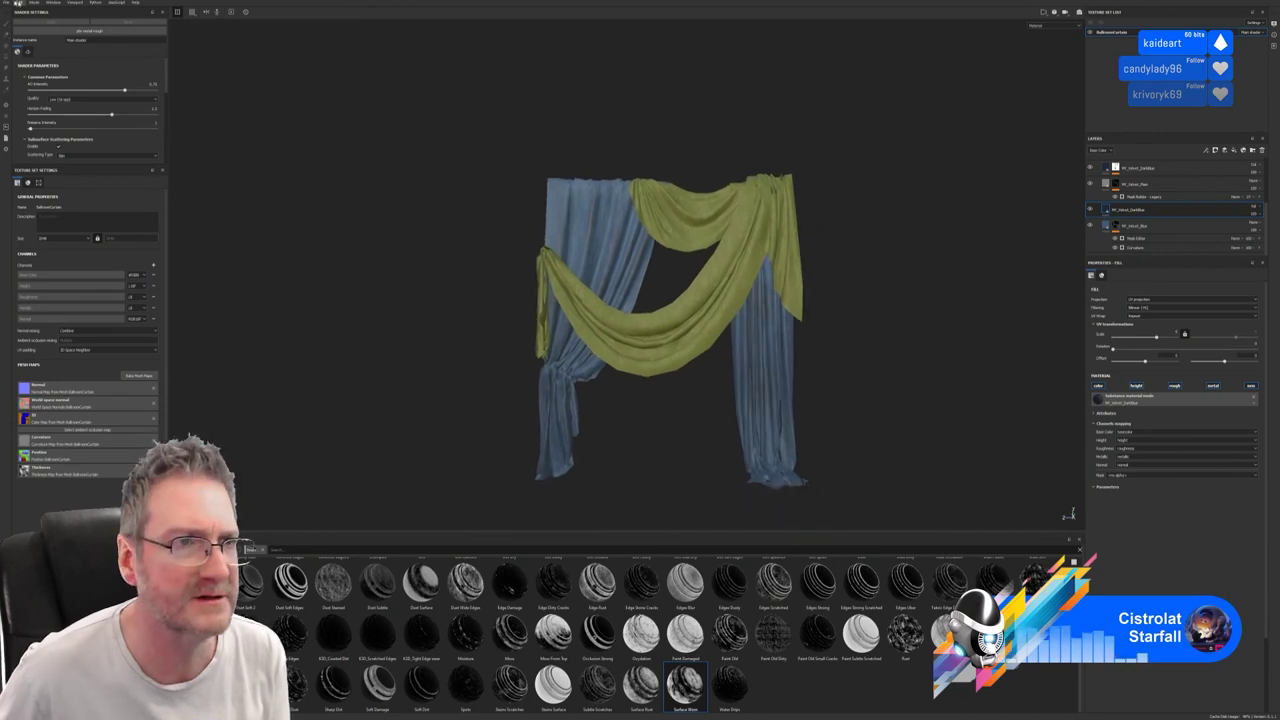
Save the project under a new file name in the Ballroom Curtain folder inside the Models directory.
{"action": "left_click", "coordinate": [7, 3]}
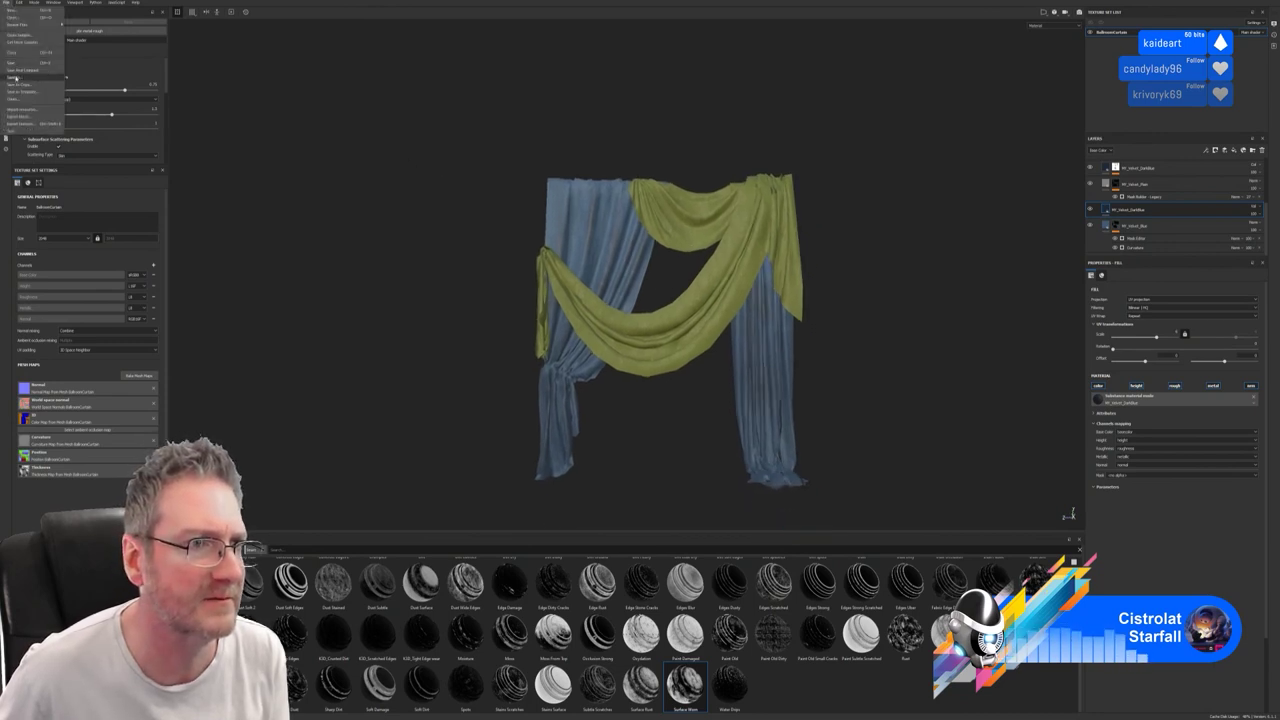
{"action": "left_click", "coordinate": [16, 77]}
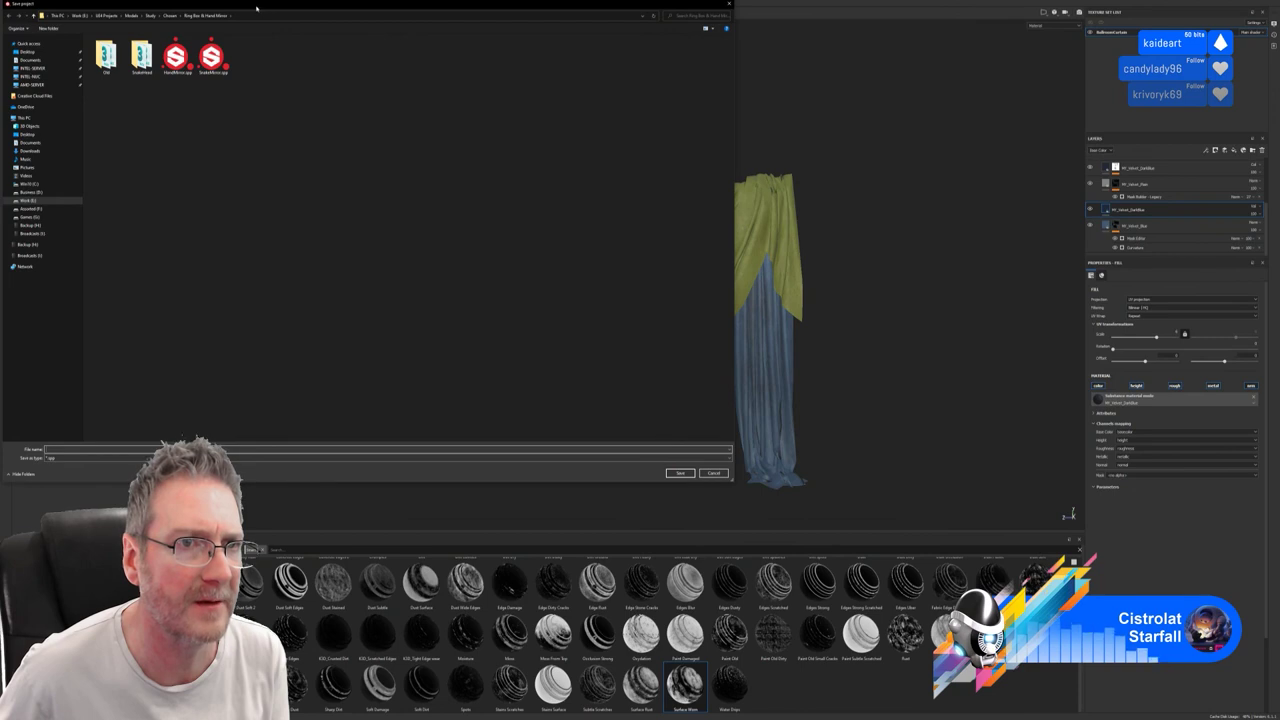
{"action": "double_click", "coordinate": [256, 8]}
{"action": "left_click", "coordinate": [438, 95]}
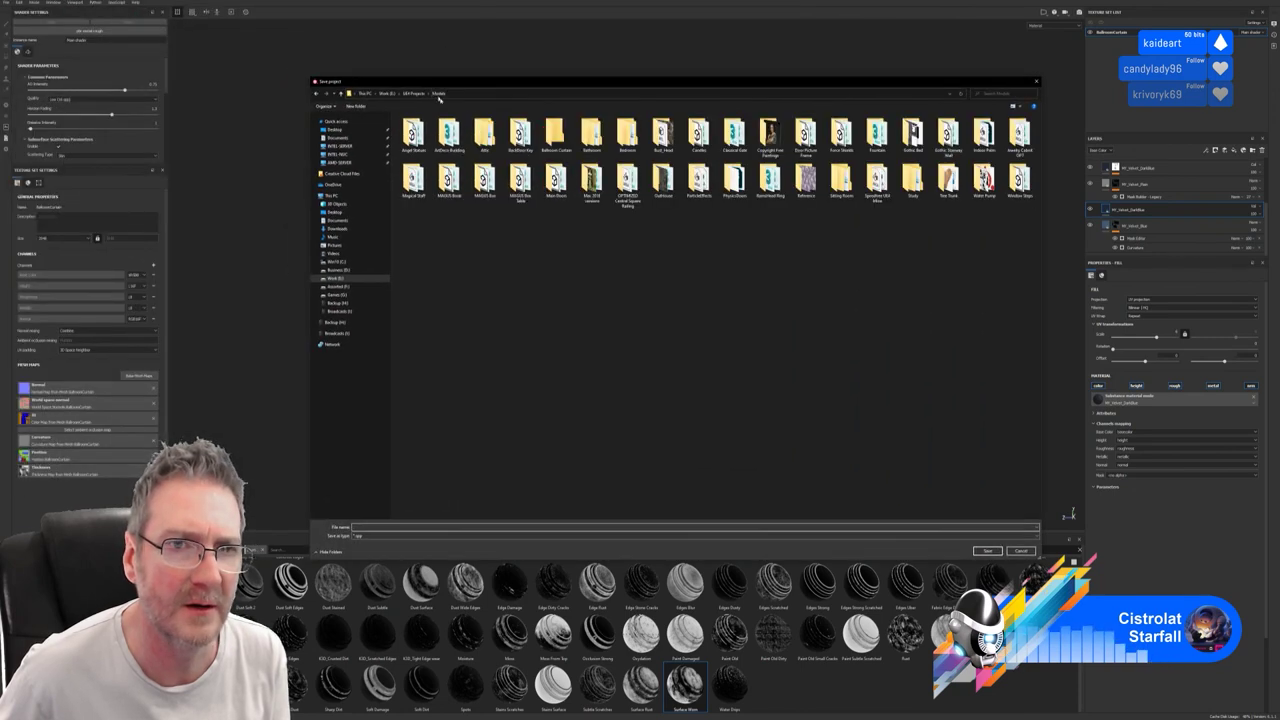
{"action": "double_click", "coordinate": [551, 145]}
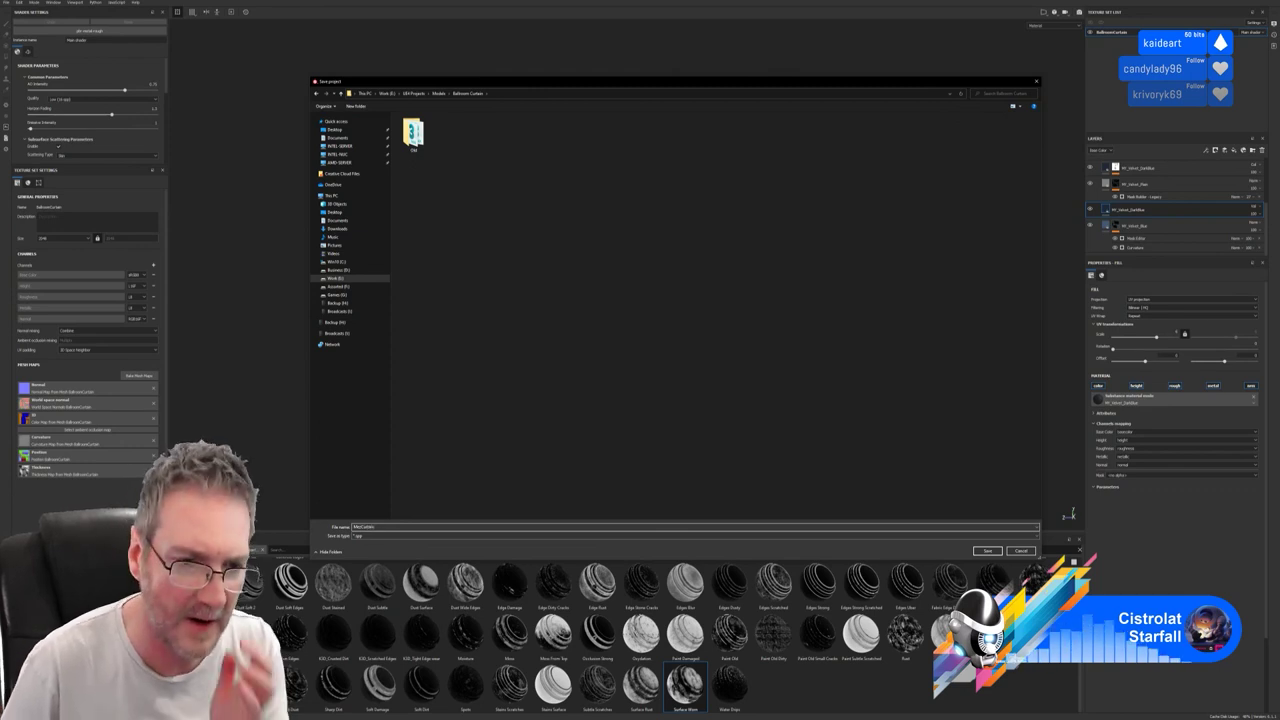
{"action": "key", "text": "Return"}
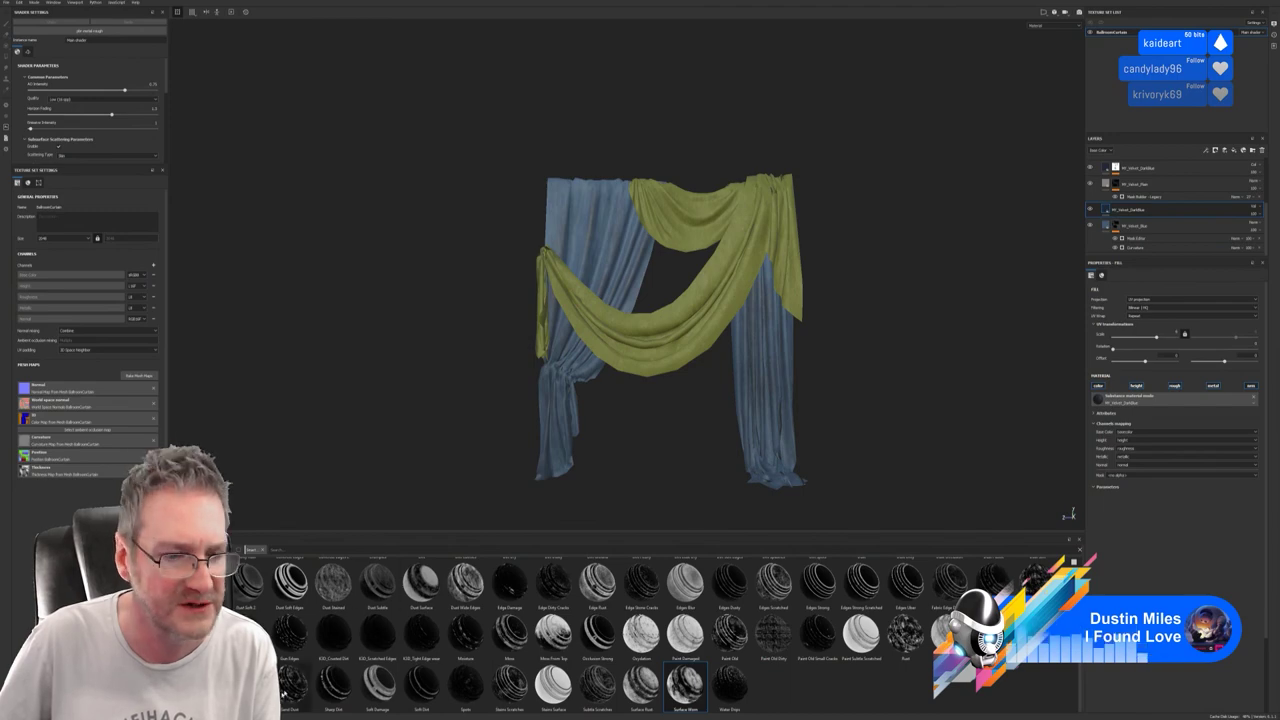
Switch to the web browser, load the copied image link and enlarge the stylized forest wagon artwork to examine it.
{"action": "key", "text": "alt+Tab"}
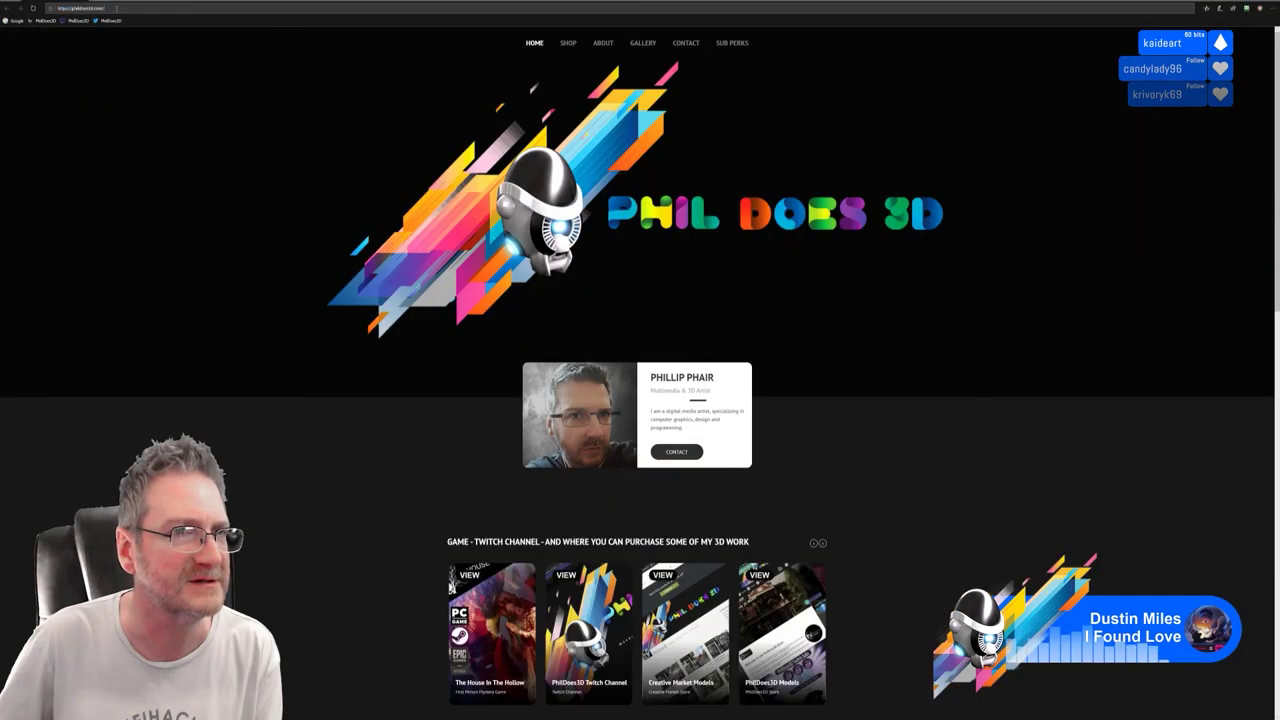
{"action": "left_click", "coordinate": [118, 9]}
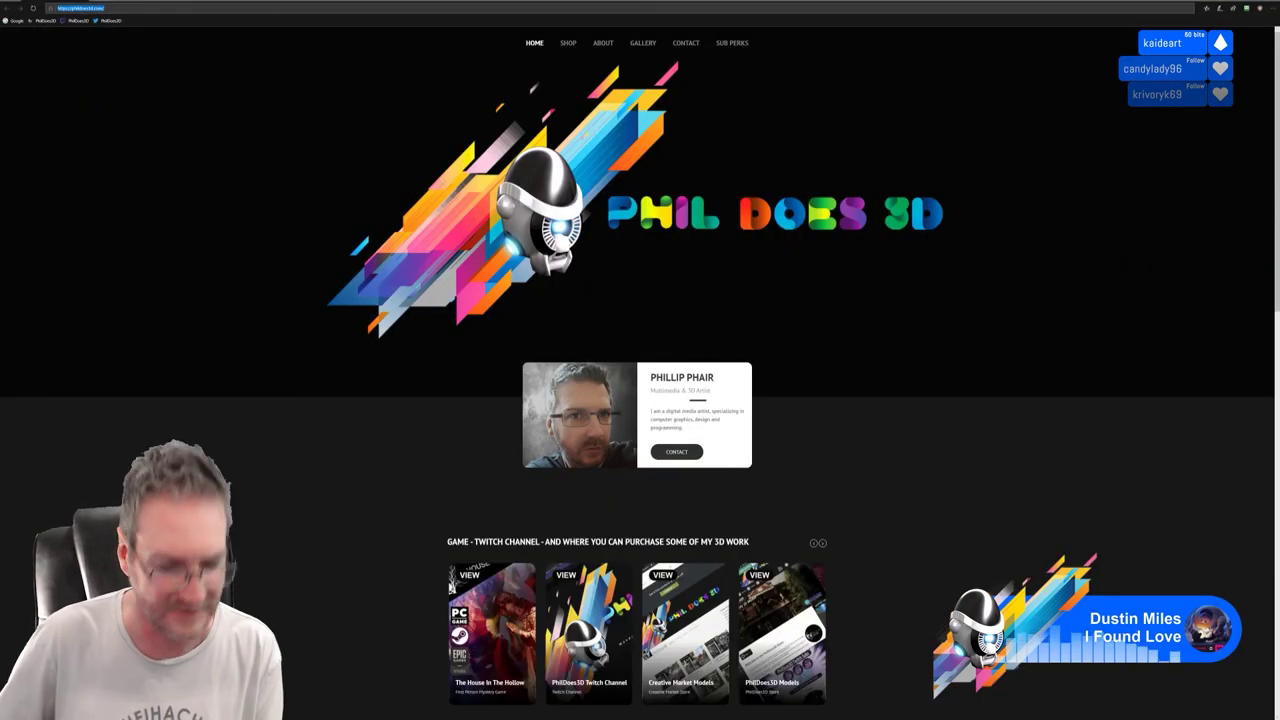
{"action": "key", "text": "ctrl+v"}
{"action": "key", "text": "Return"}
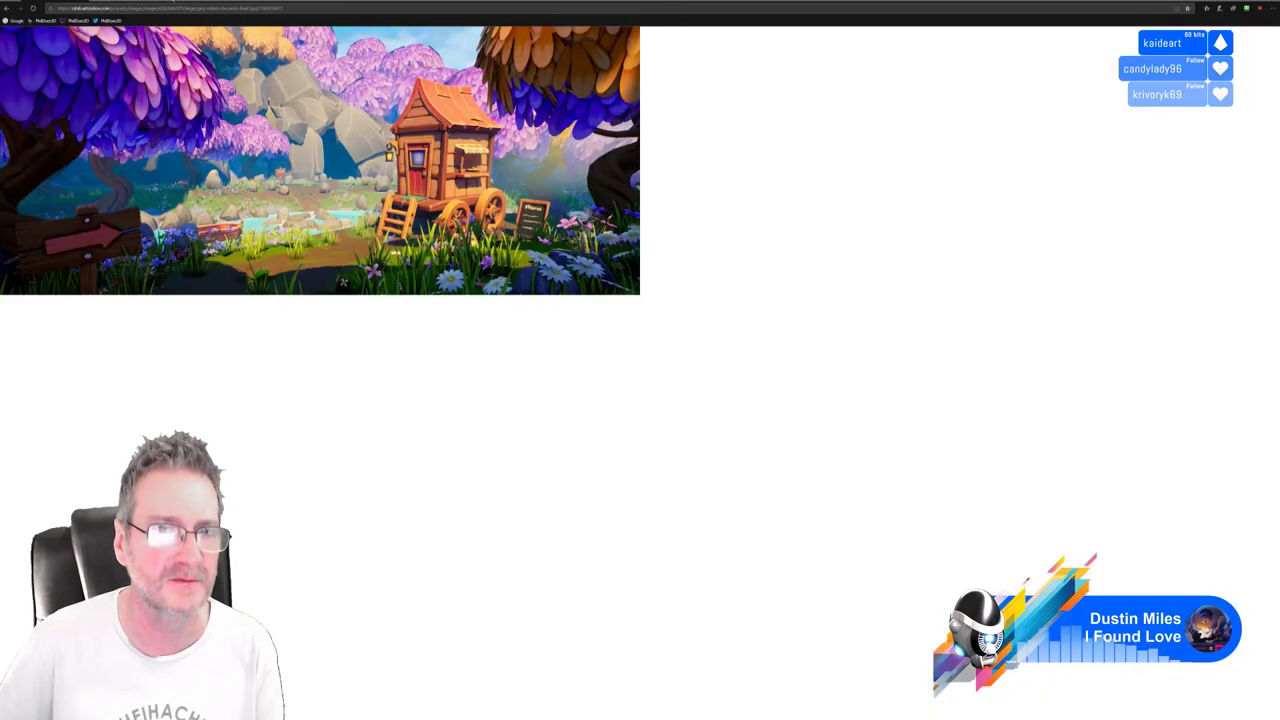
{"action": "scroll", "coordinate": [399, 271], "scroll_direction": "up", "scroll_amount": 8, "text": "ctrl"}
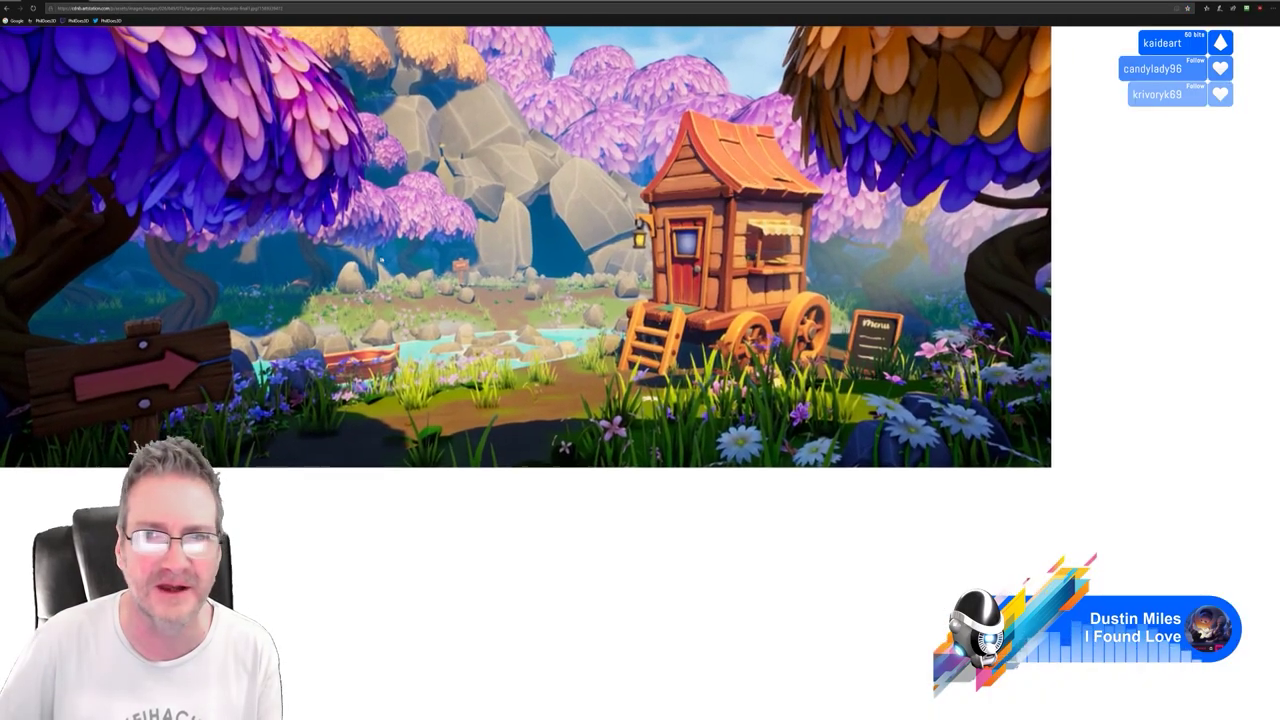
{"action": "scroll", "coordinate": [640, 300], "scroll_direction": "up", "scroll_amount": 3, "text": "ctrl"}
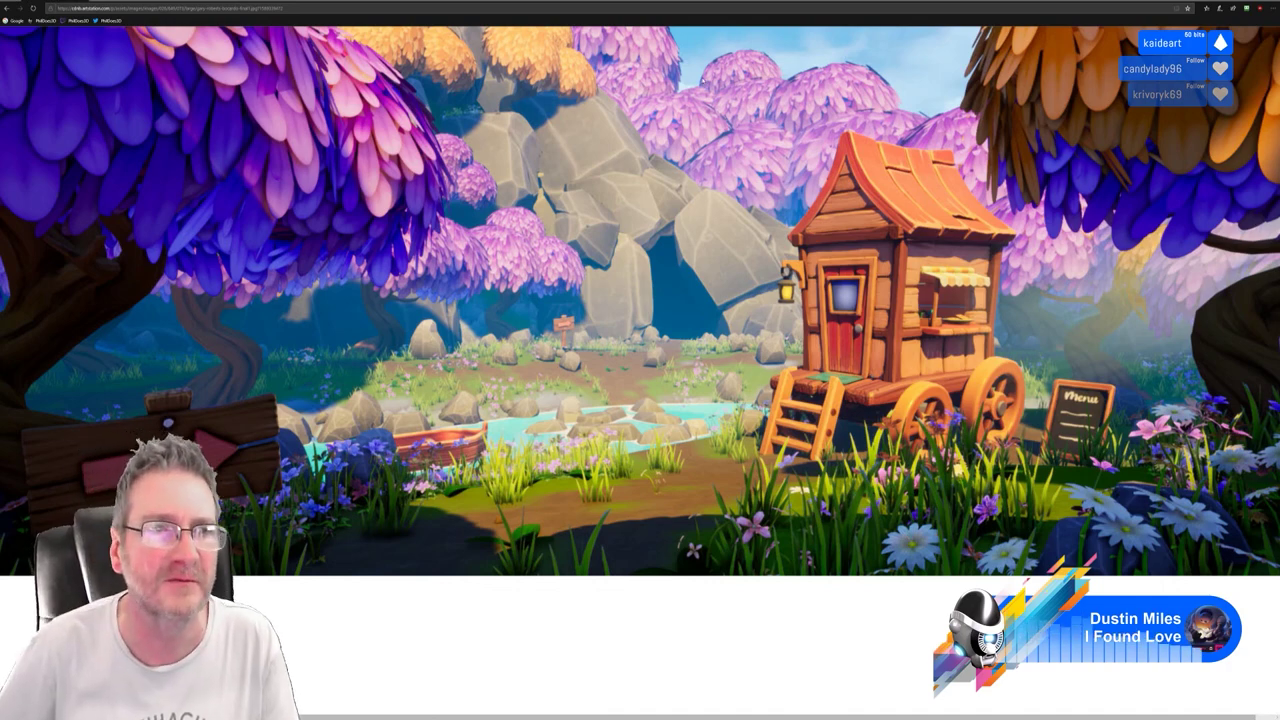
Return to Substance Painter and save the curtain project again.
{"action": "key", "text": "alt+Tab"}
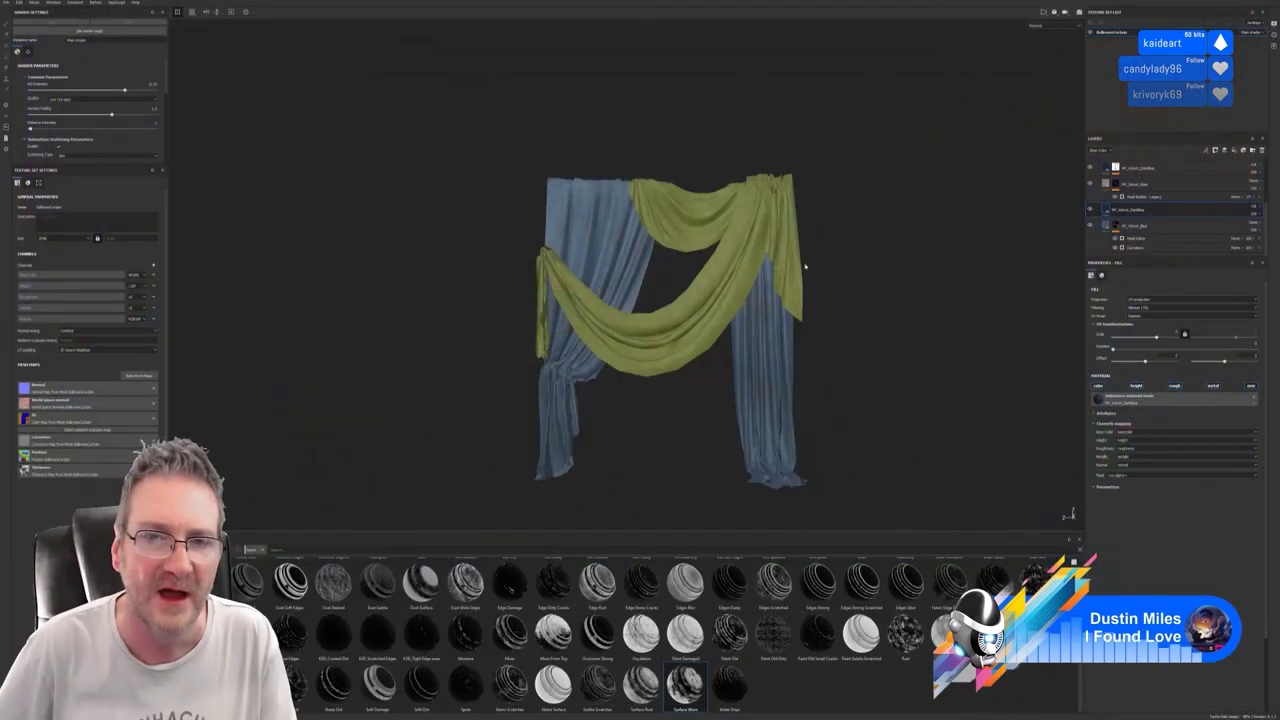
{"action": "left_click", "coordinate": [6, 2]}
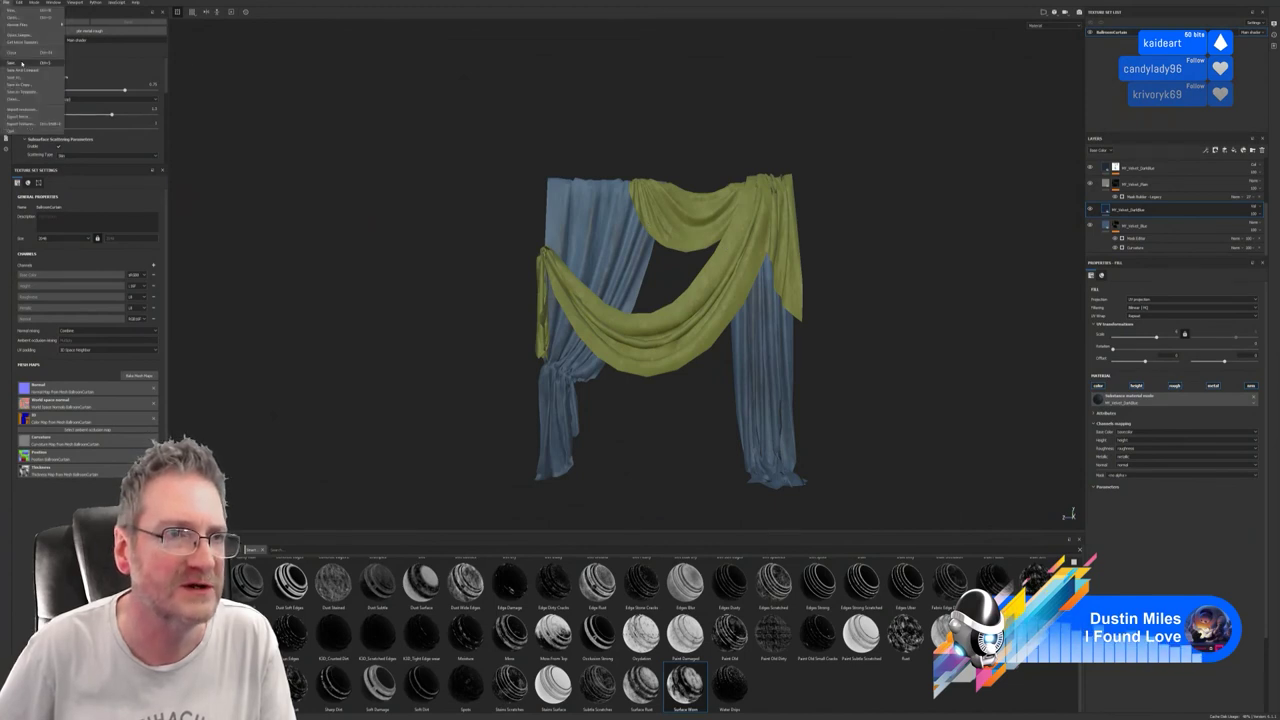
{"action": "left_click", "coordinate": [20, 62]}
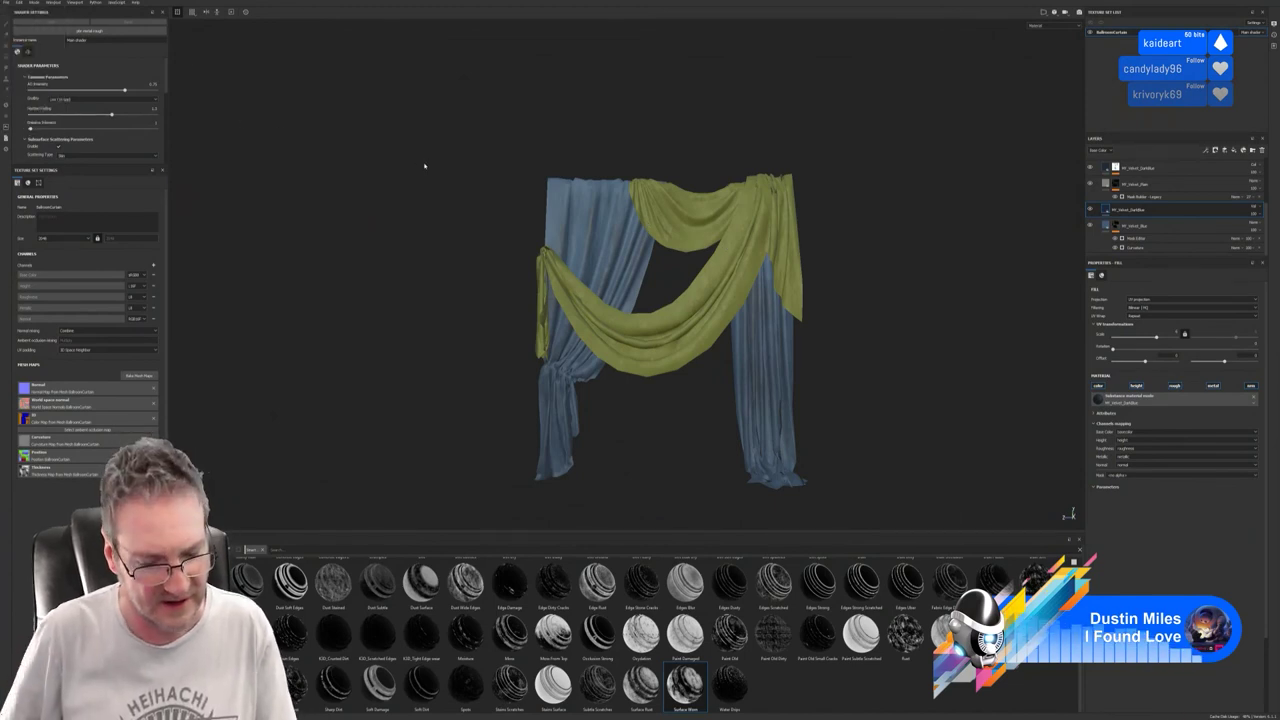